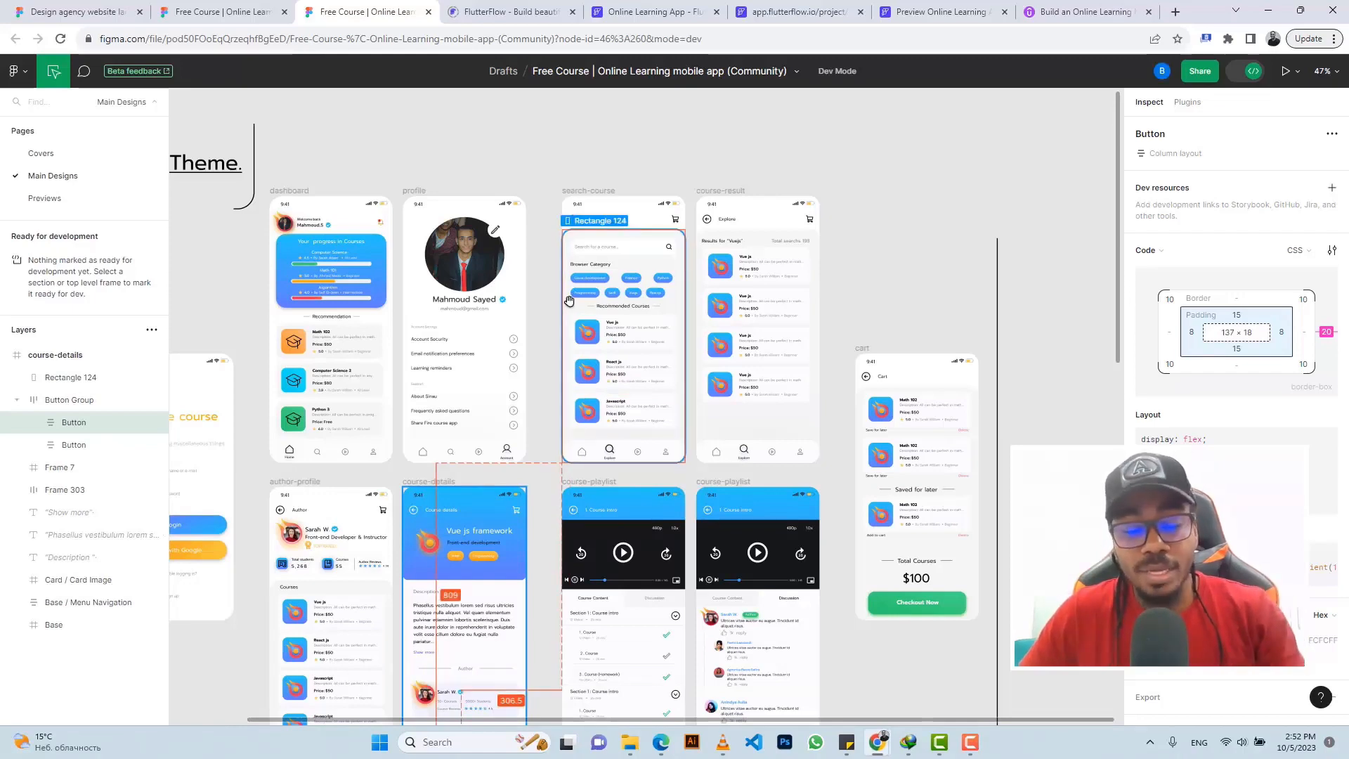
Compare the light and dark theme screens of the Online Learning mobile app design, then examine the light dashboard's course progress and recommendations
scroll(569, 301, "up", 5)
scroll(569, 300, "left", 6)
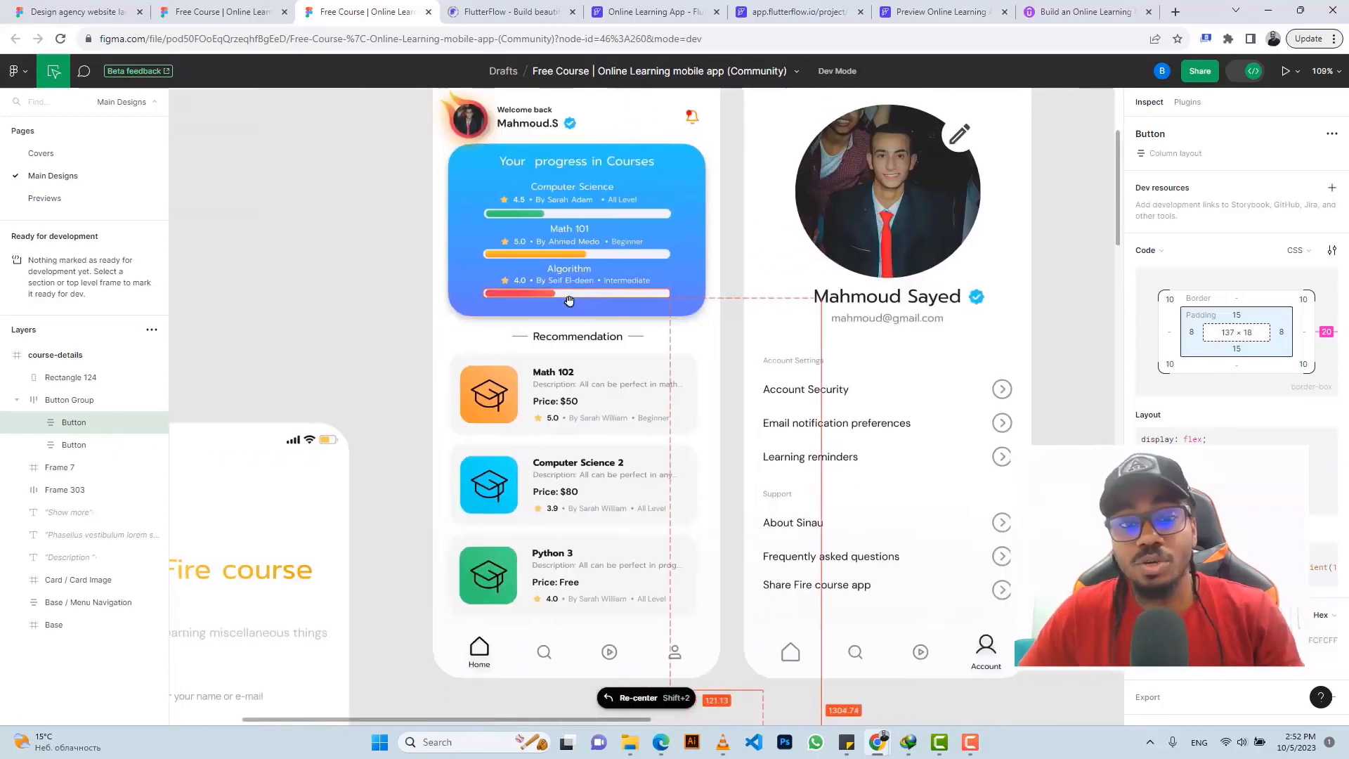
scroll(569, 300, "down", 5)
scroll(569, 300, "down", 2)
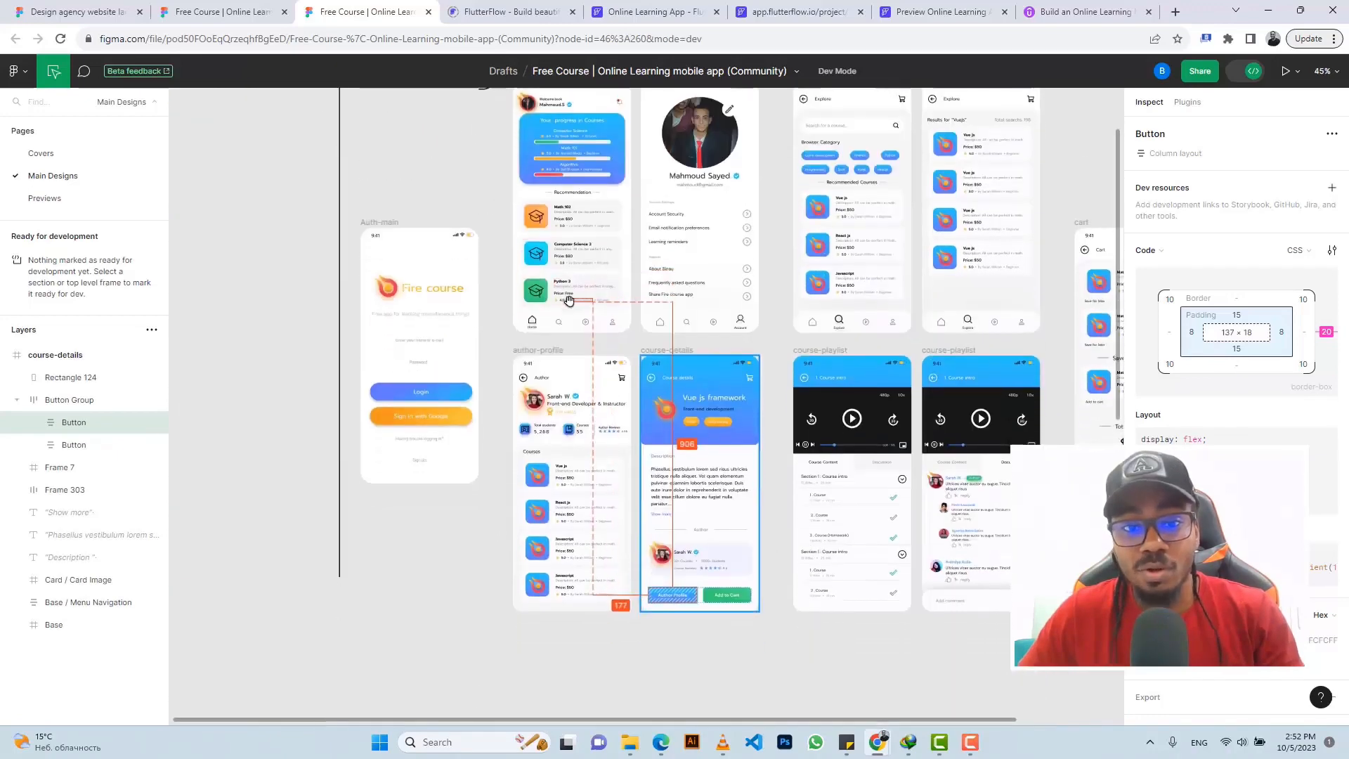
scroll(569, 300, "down", 10)
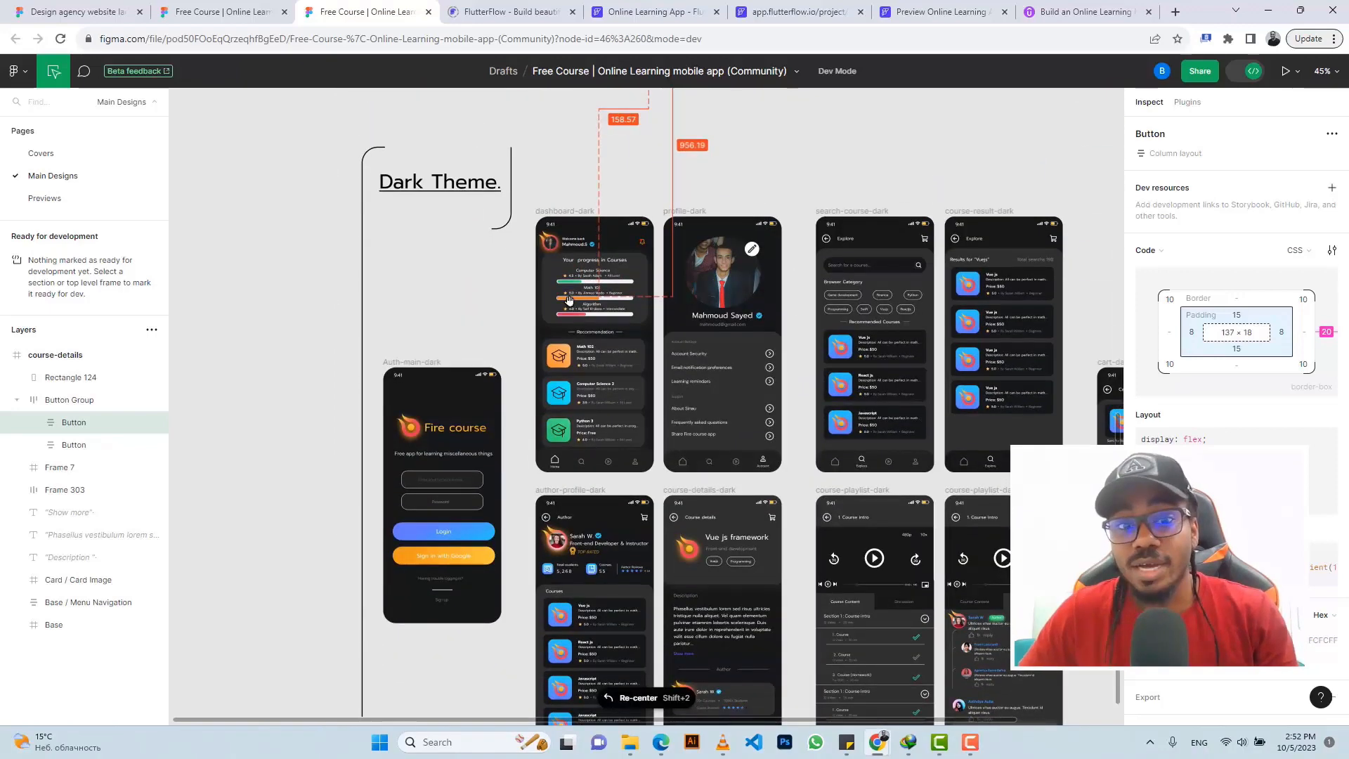
scroll(569, 301, "up", 5)
scroll(569, 301, "up", 3)
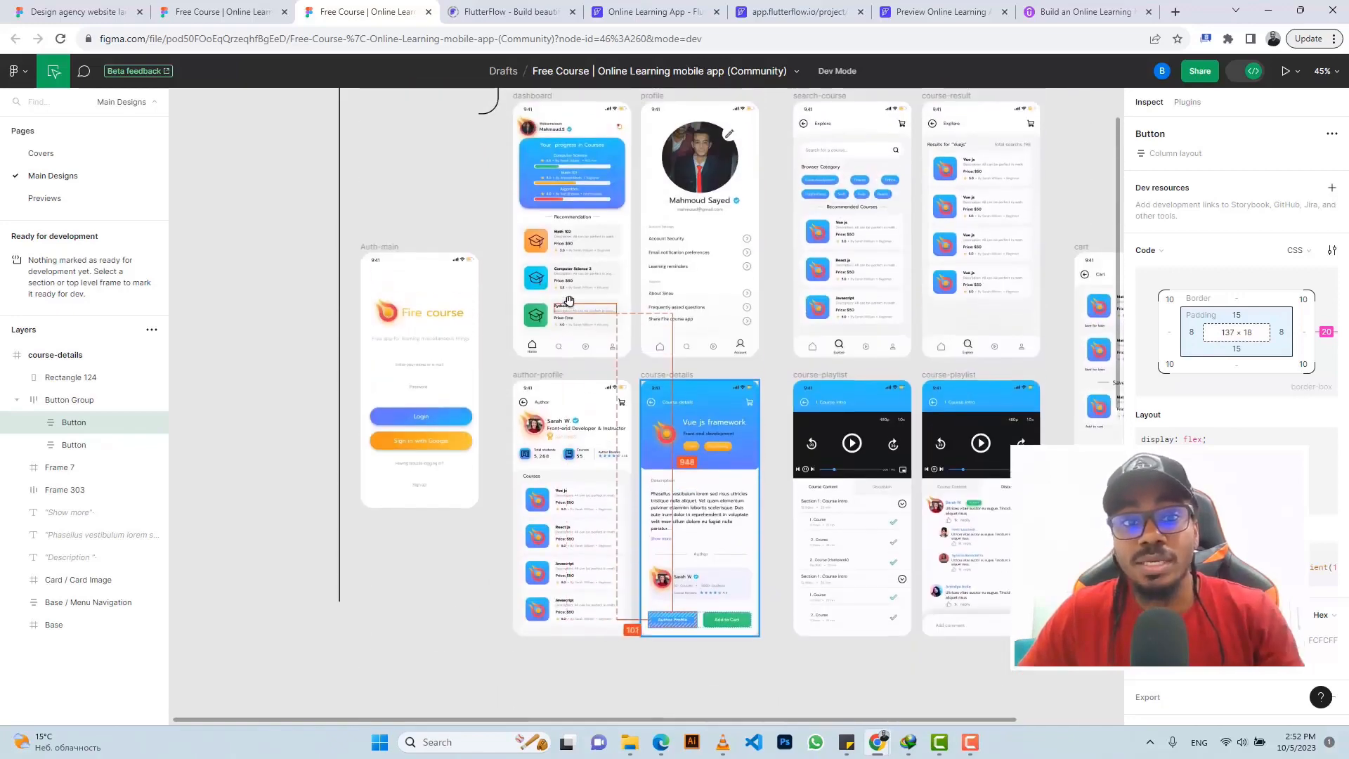
scroll(577, 325, "up", 2)
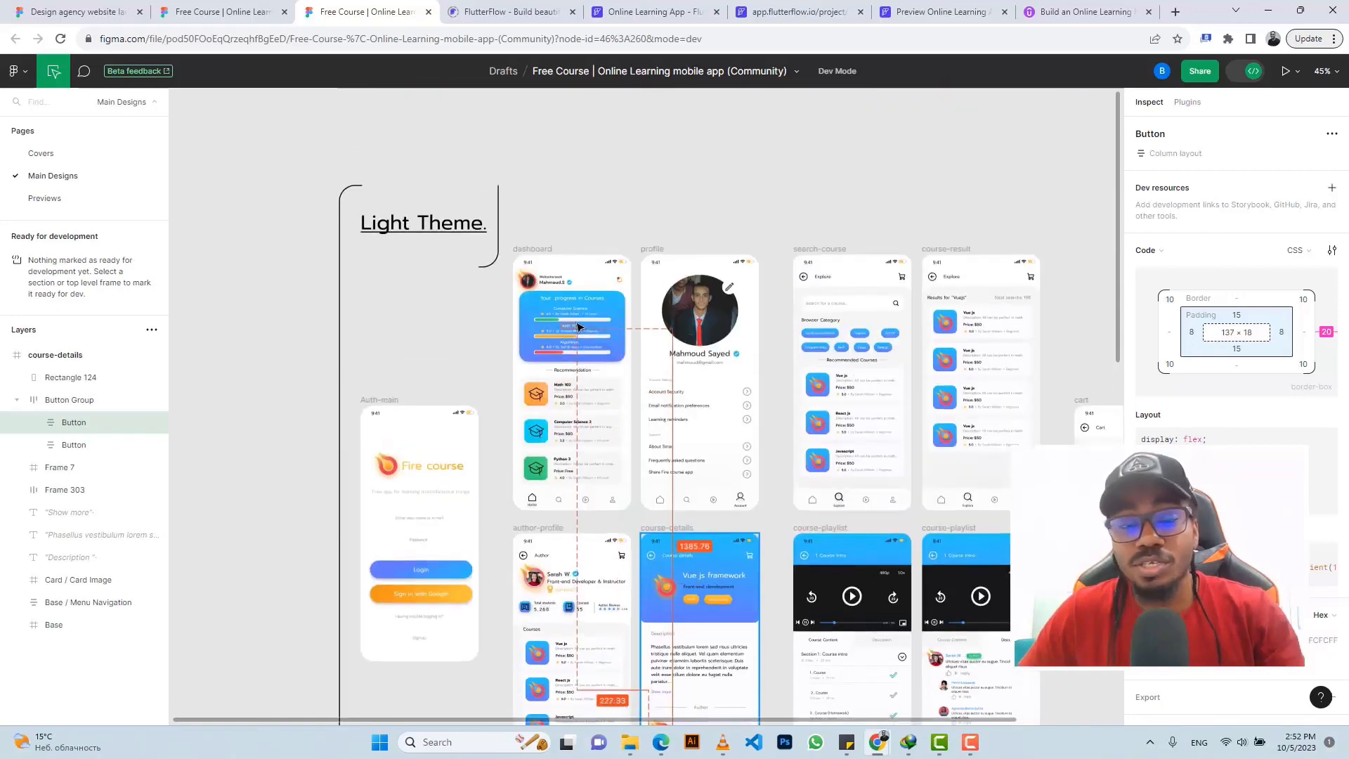
scroll(577, 325, "up", 5)
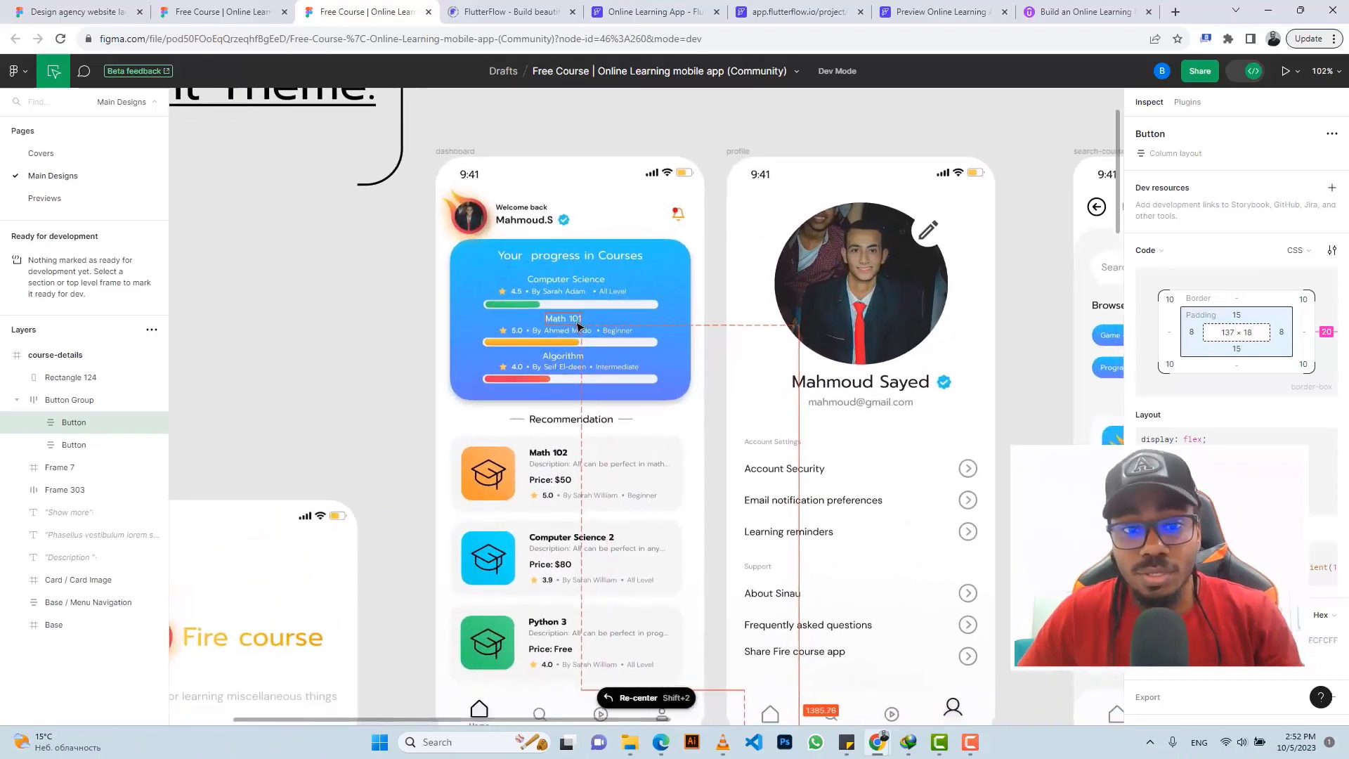
scroll(574, 310, "down", 2)
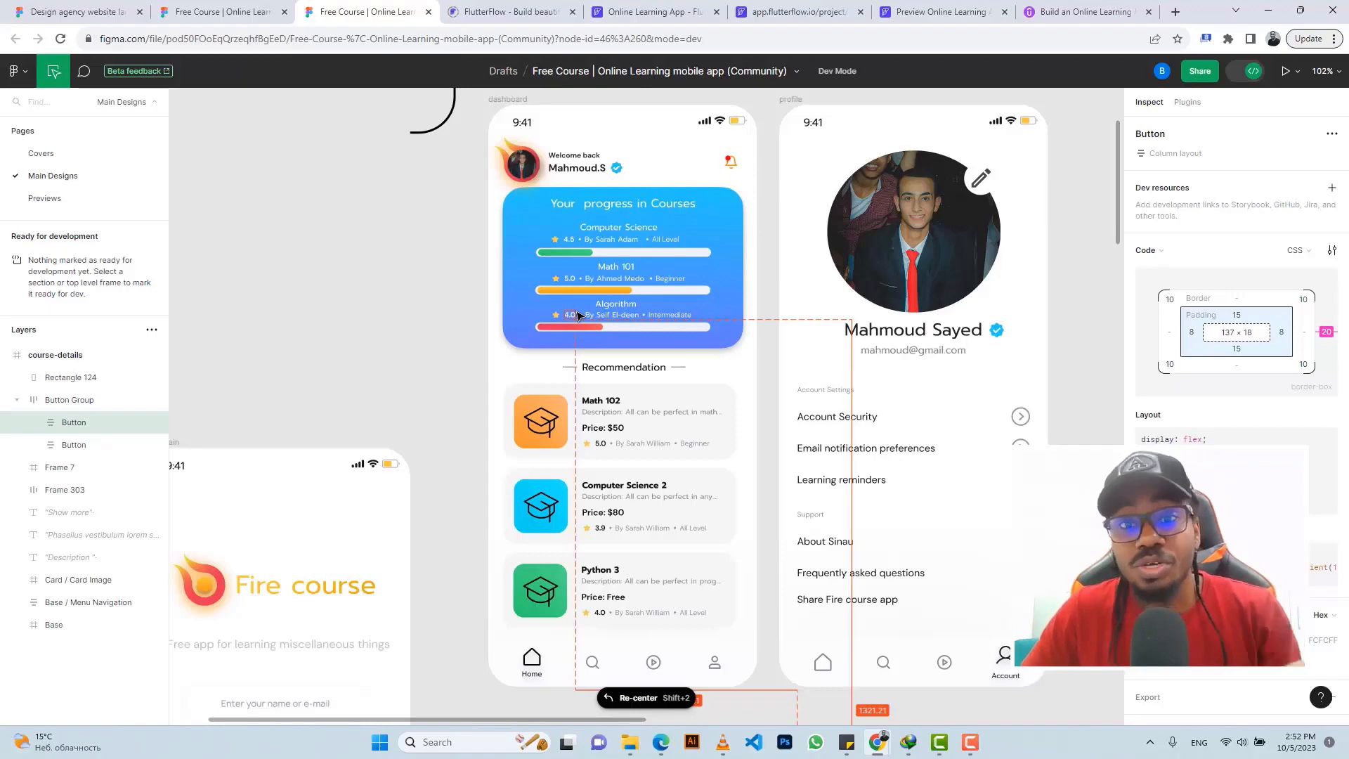
left_click_drag(540, 384, 474, 303)
scroll(539, 384, "up", 2)
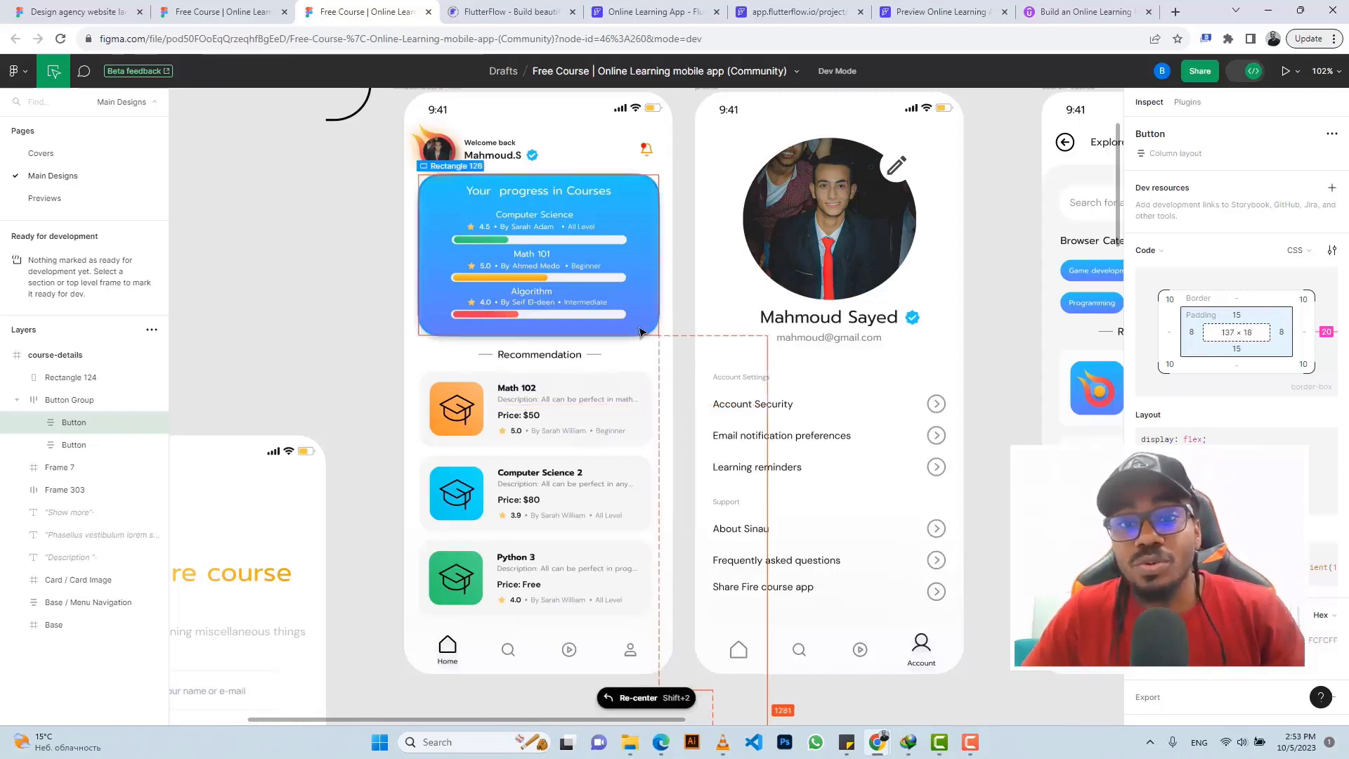
Examine the light theme's course-details screen and both course-playlist screens, including the video player, course content and discussion
scroll(641, 332, "right", 6)
scroll(640, 332, "down", 4)
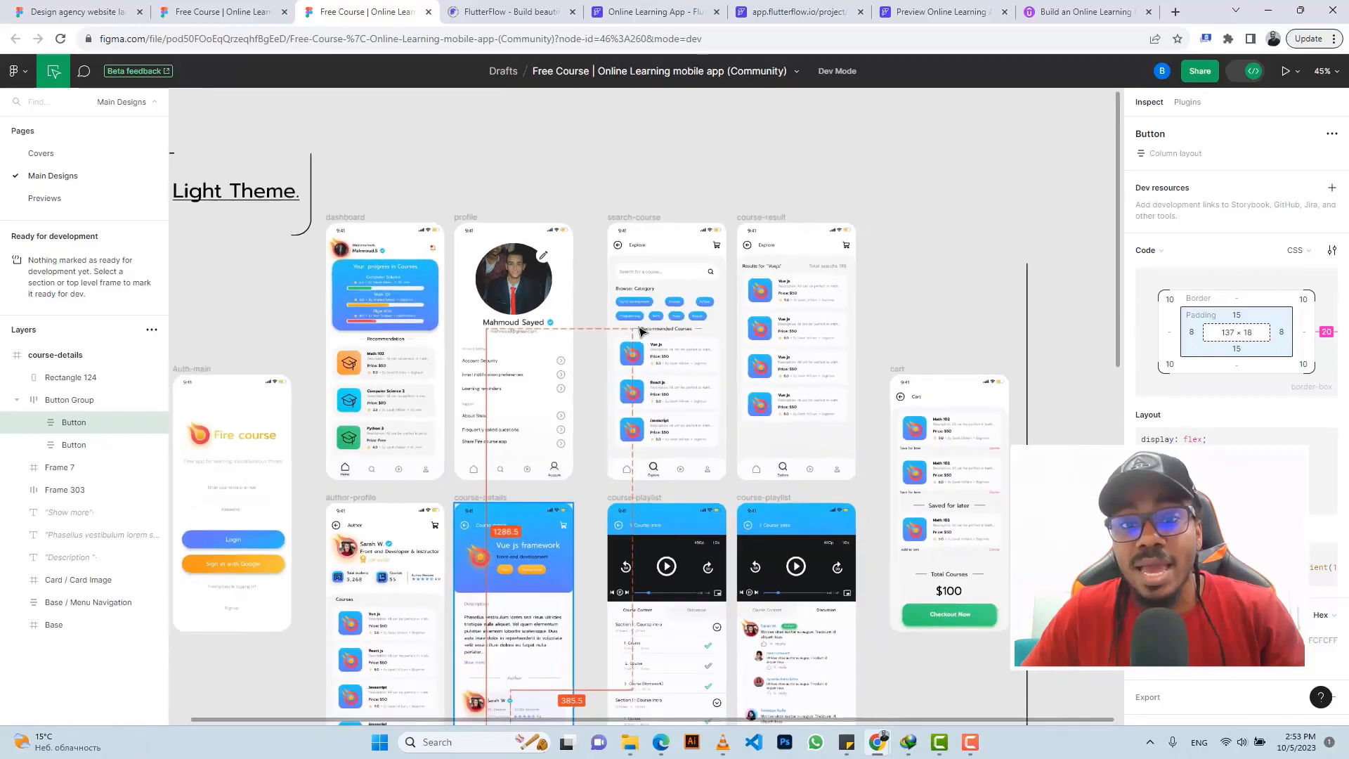
scroll(640, 333, "down", 3)
scroll(641, 333, "up", 5)
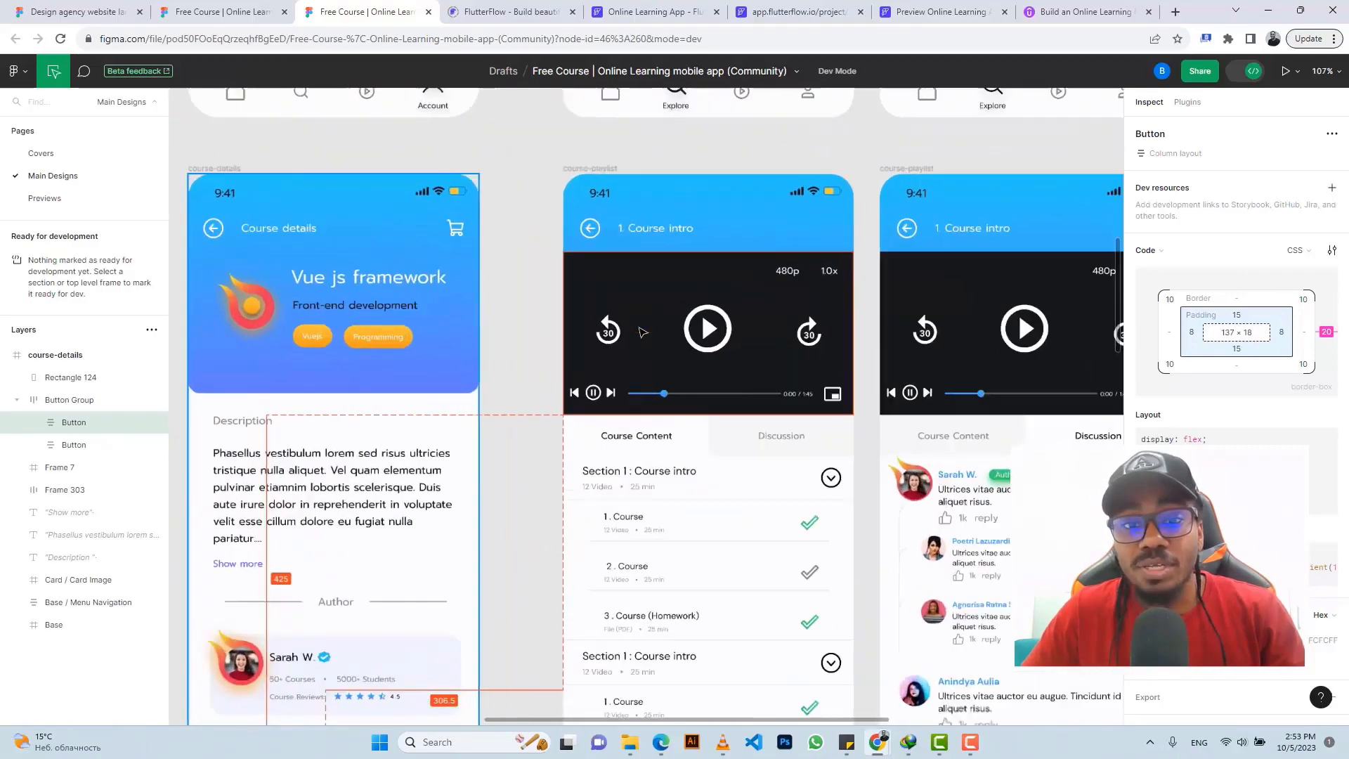
scroll(640, 332, "down", 6)
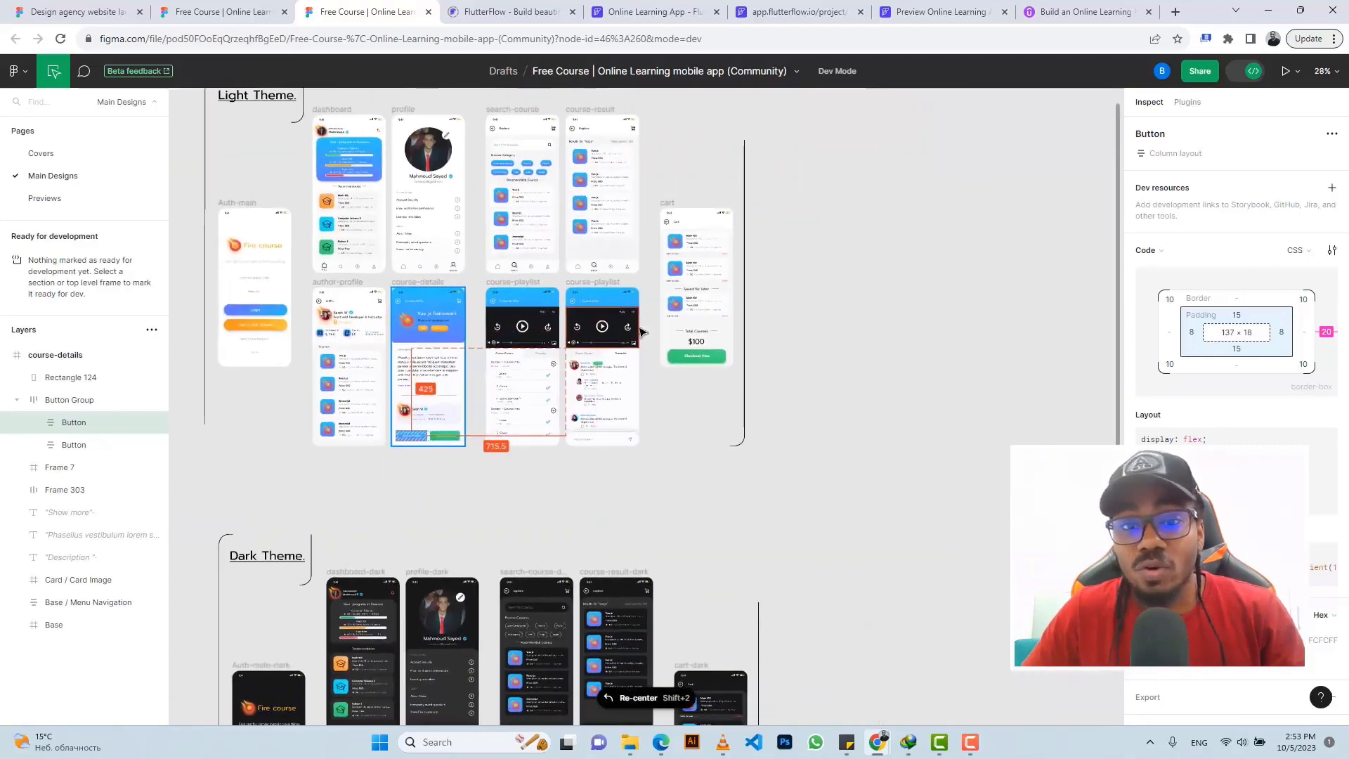
scroll(641, 332, "up", 4)
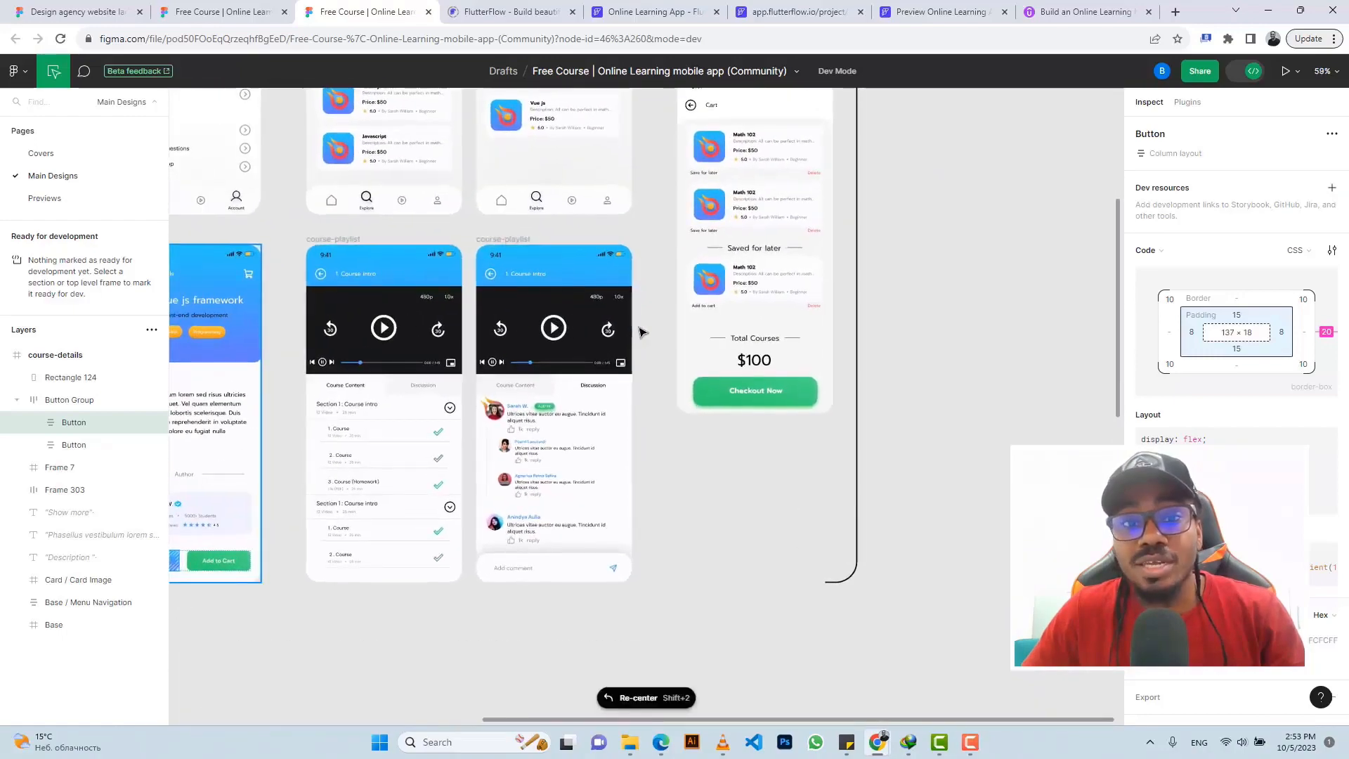
scroll(640, 332, "up", 3)
scroll(641, 332, "down", 2)
scroll(641, 332, "left", 2)
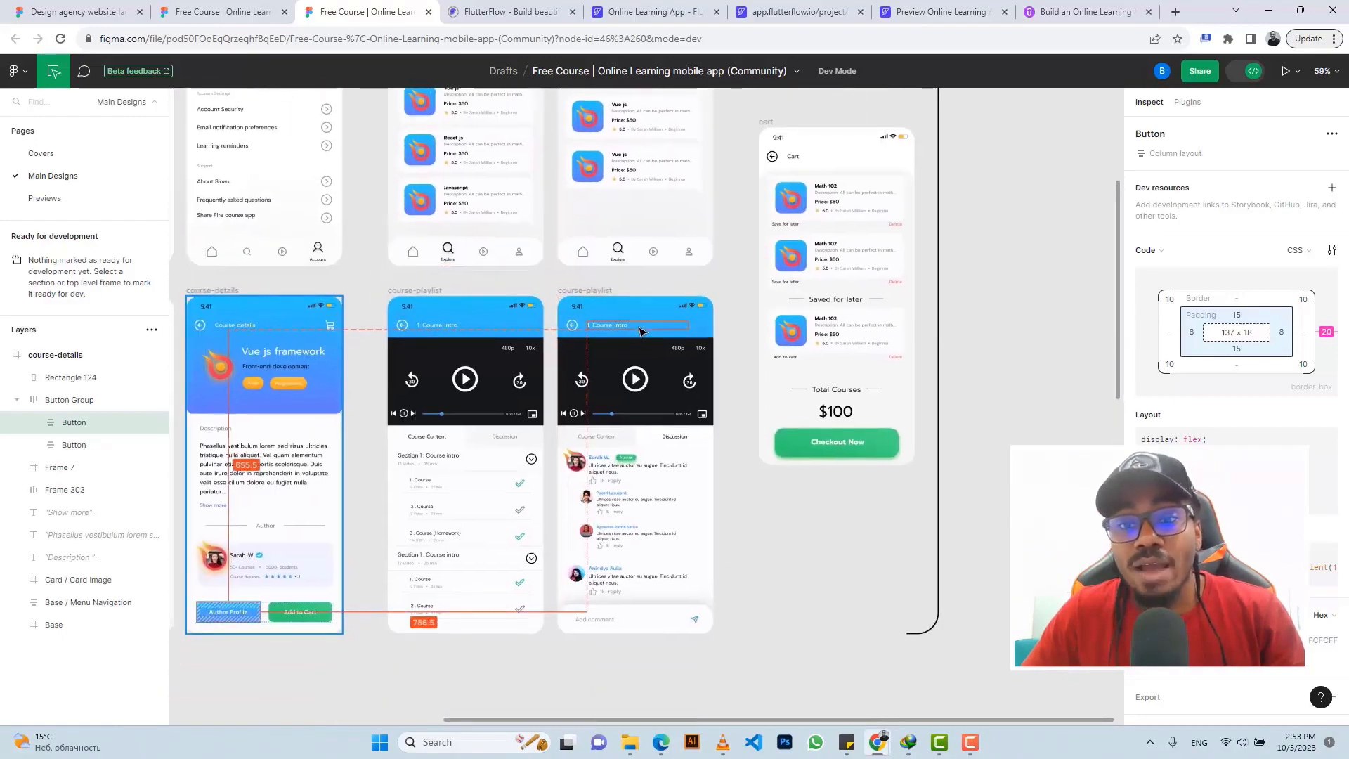
Examine the light theme's cart screen, including its course cards, saved items, total and checkout button
scroll(641, 332, "up", 2)
scroll(640, 332, "up", 4)
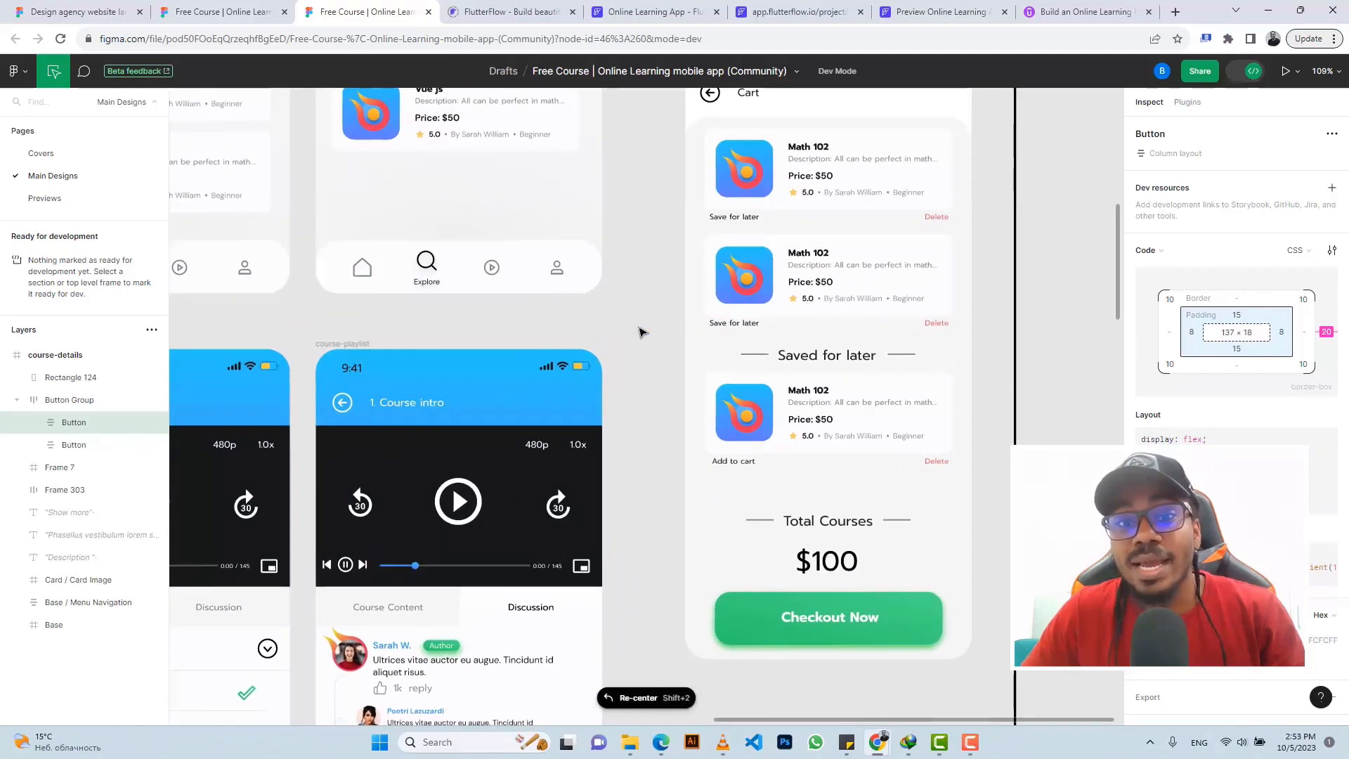
scroll(641, 333, "up", 2)
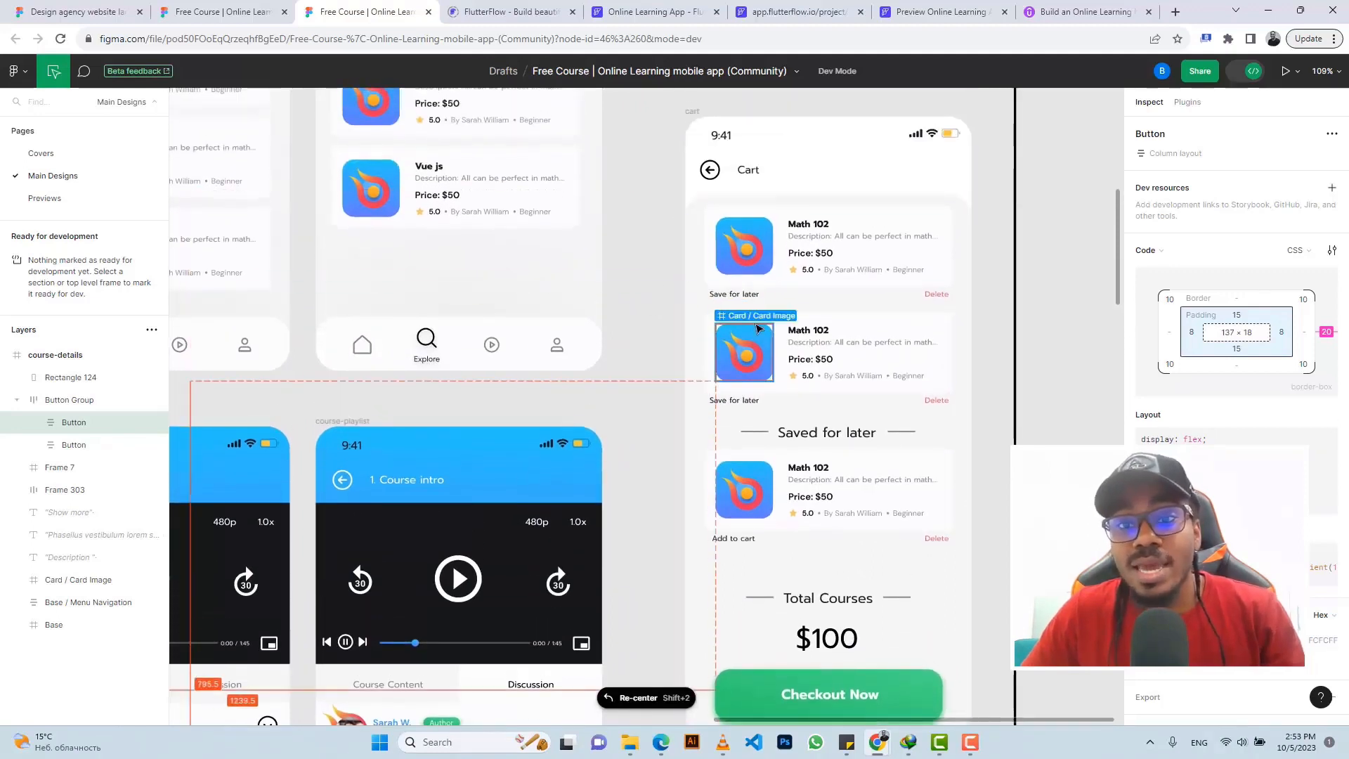
scroll(758, 327, "down", 1)
scroll(758, 327, "right", 2)
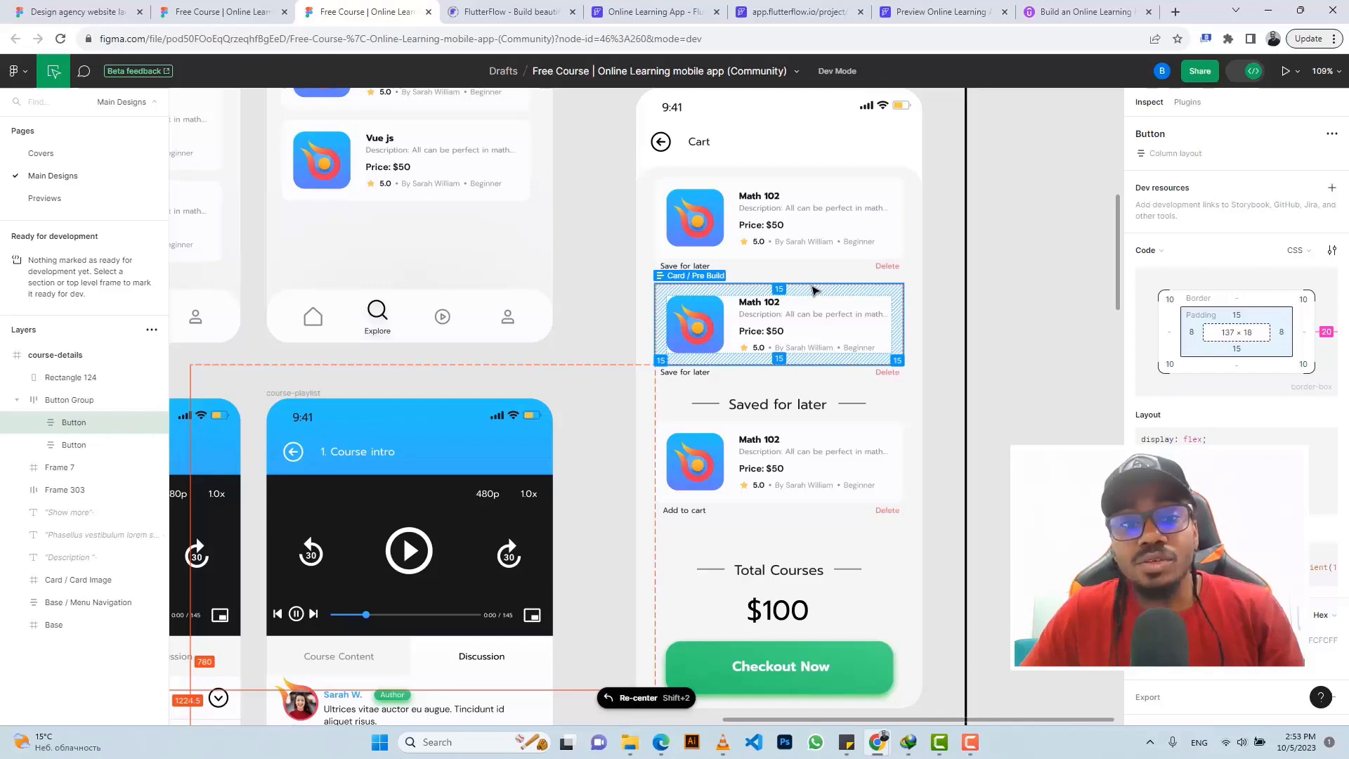
scroll(813, 290, "down", 5)
scroll(813, 290, "up", 1)
scroll(812, 290, "left", 1)
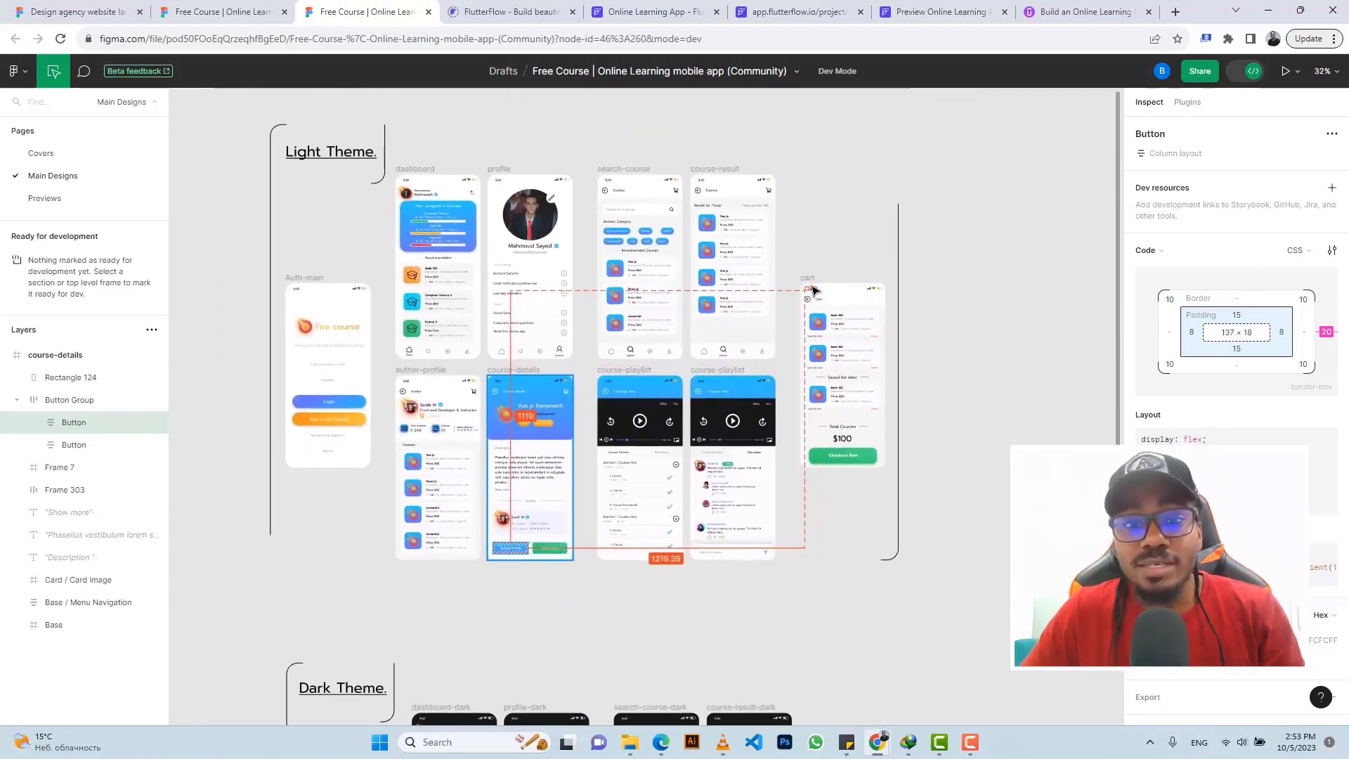
Examine the search-course screen's categories and recommended courses, and the profile screen's account settings and support options
scroll(625, 289, "up", 5)
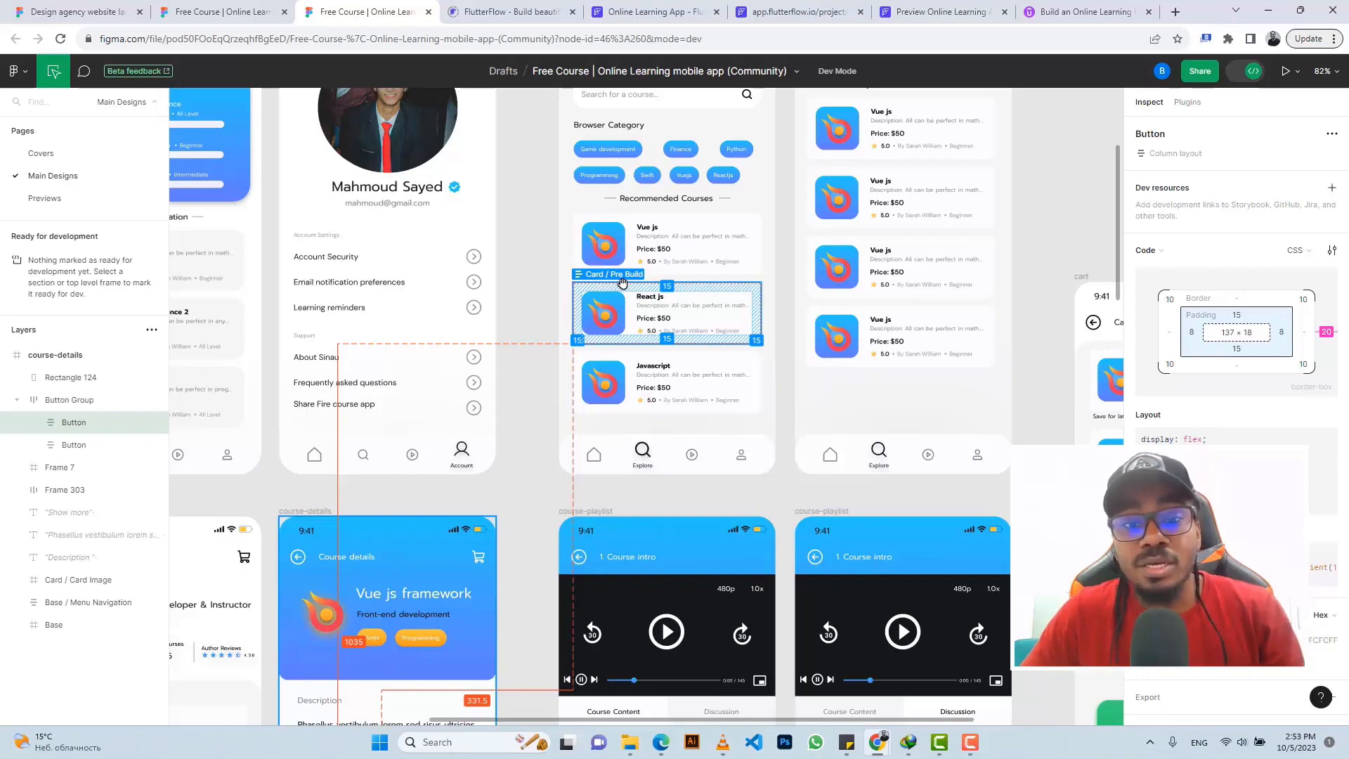
scroll(623, 283, "down", 4)
scroll(623, 283, "down", 1)
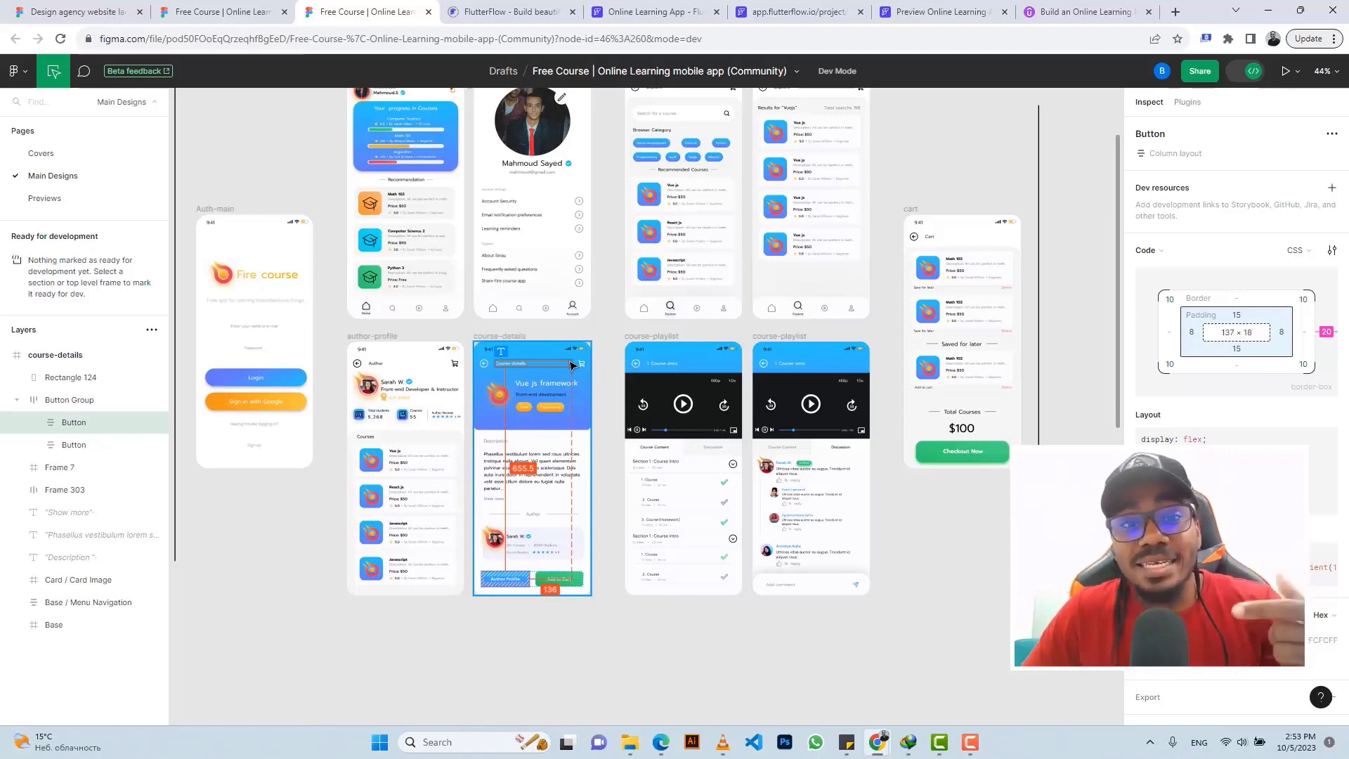
scroll(570, 365, "up", 2)
scroll(570, 365, "up", 4)
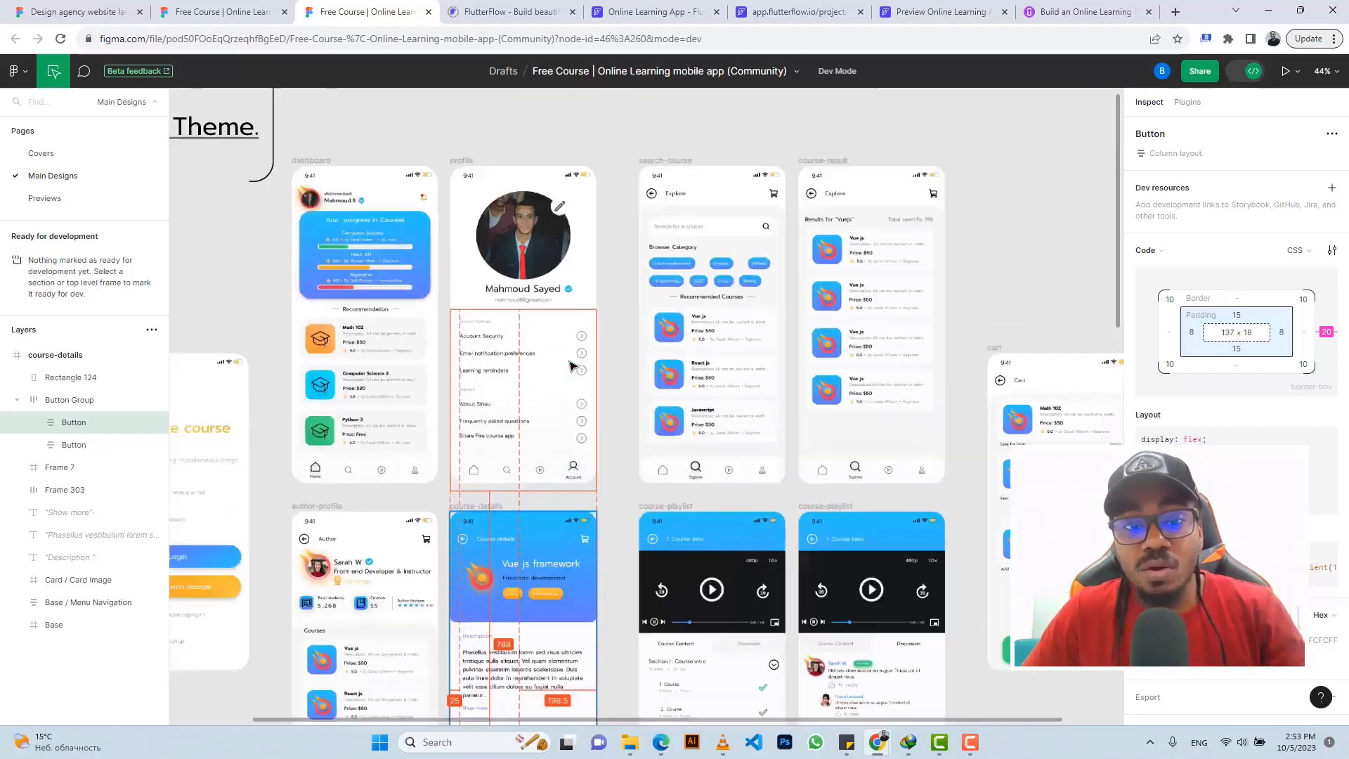
scroll(570, 365, "up", 3)
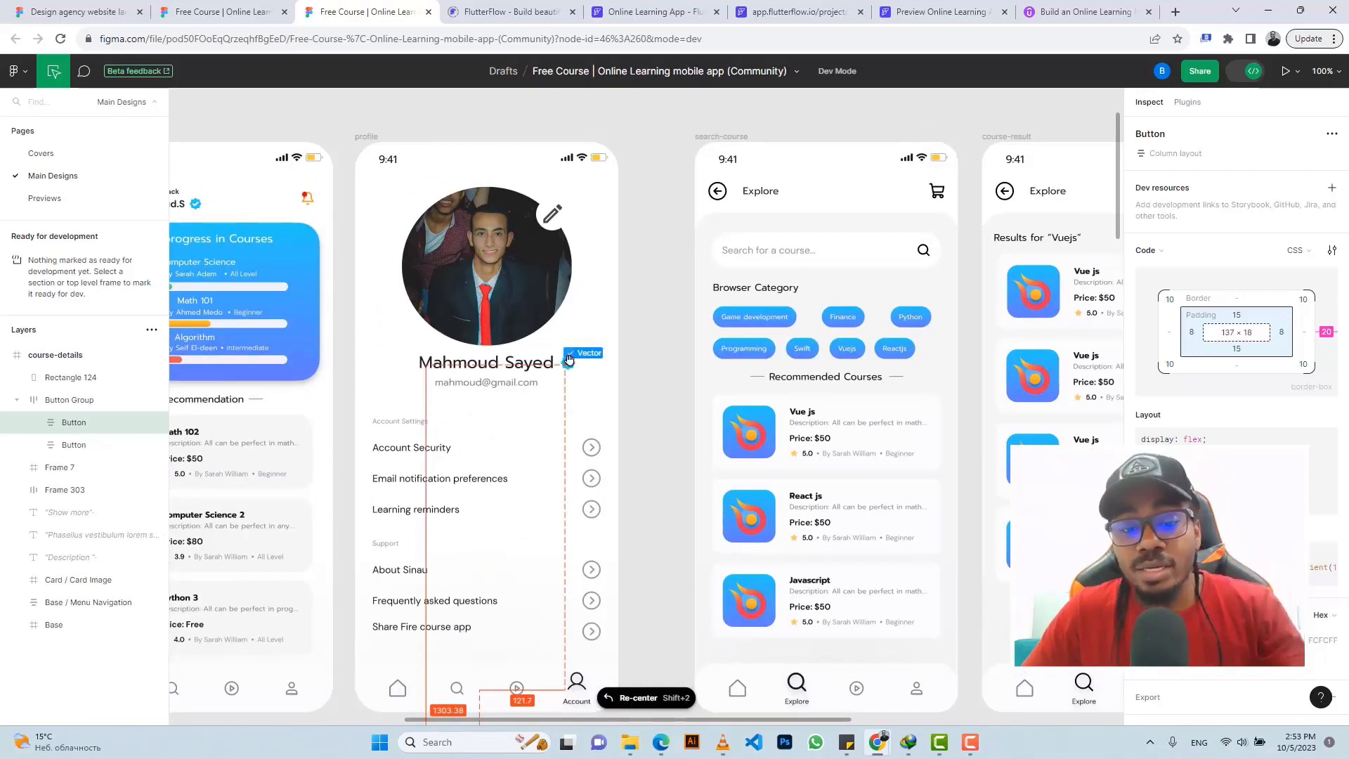
scroll(569, 359, "down", 5)
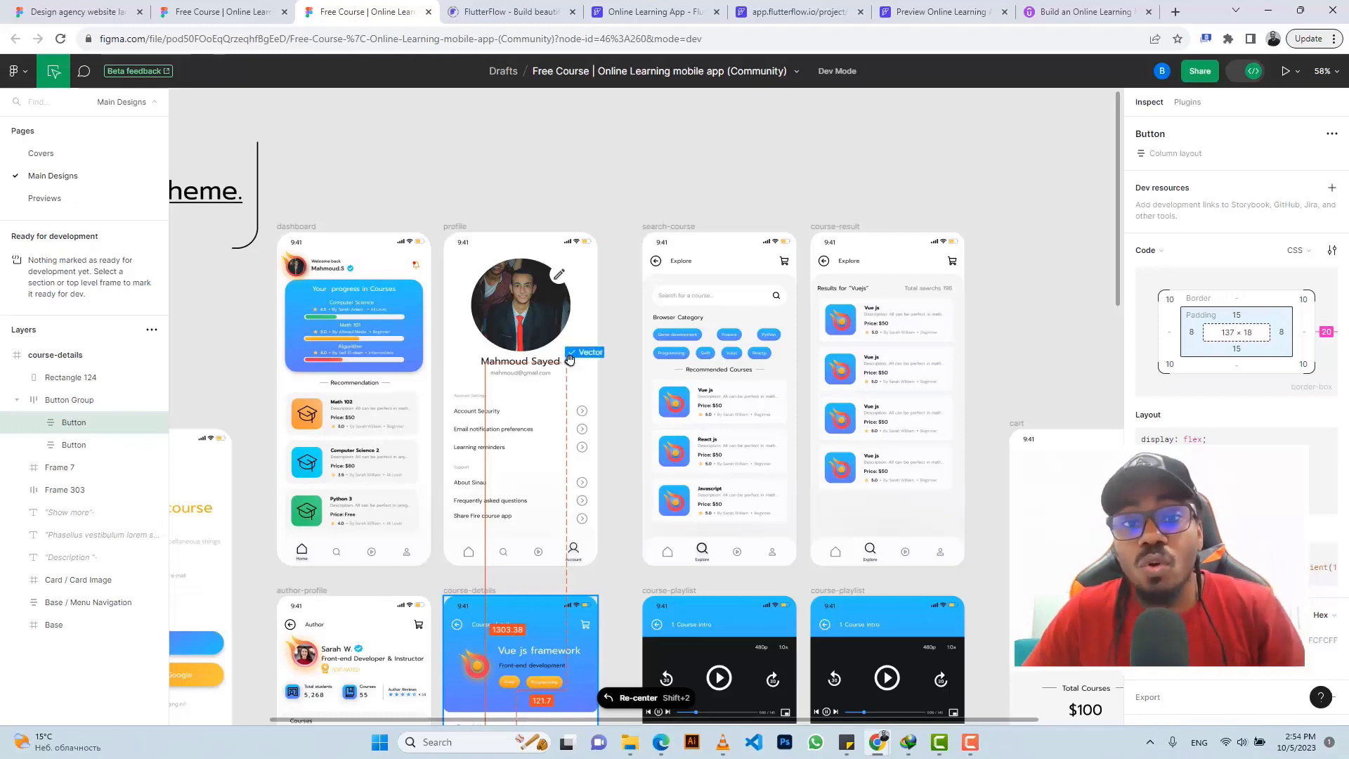
scroll(569, 359, "down", 1)
scroll(570, 360, "left", 1)
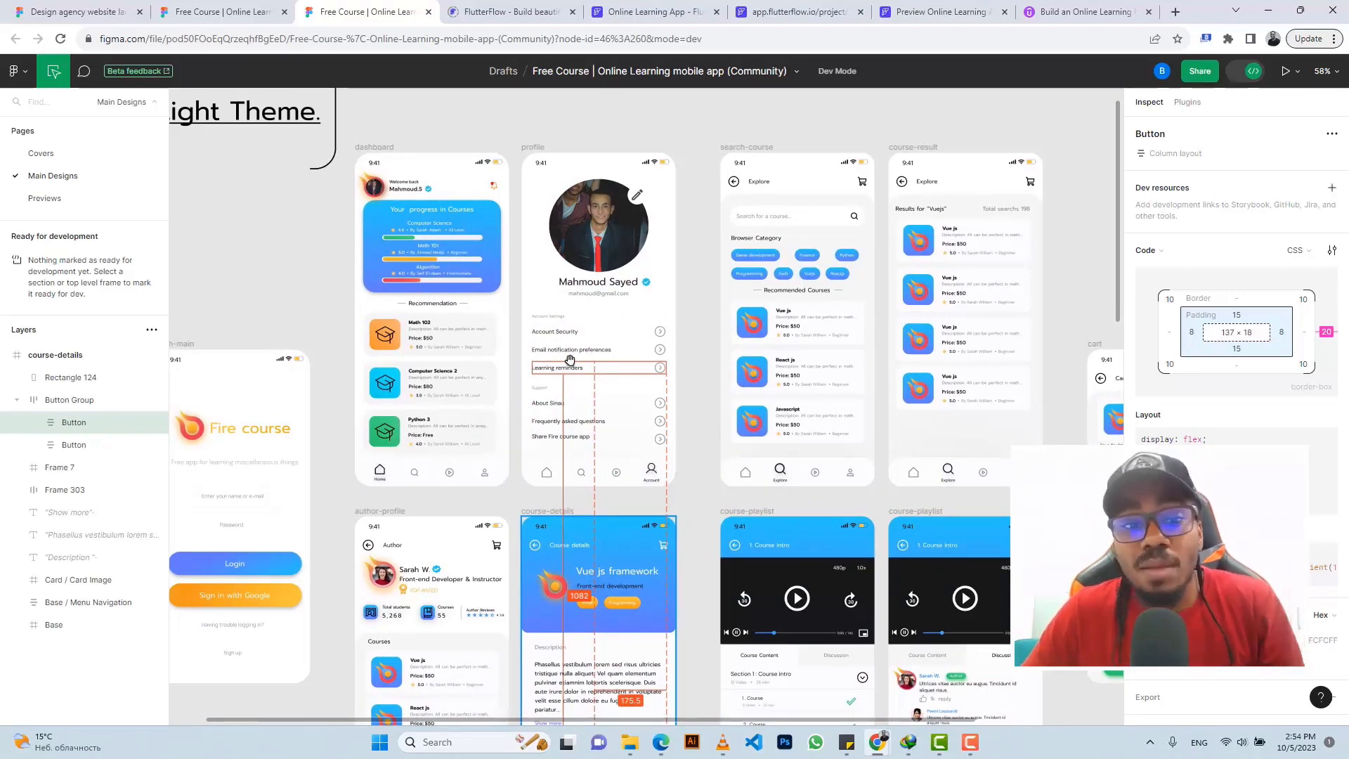
scroll(570, 359, "left", 1)
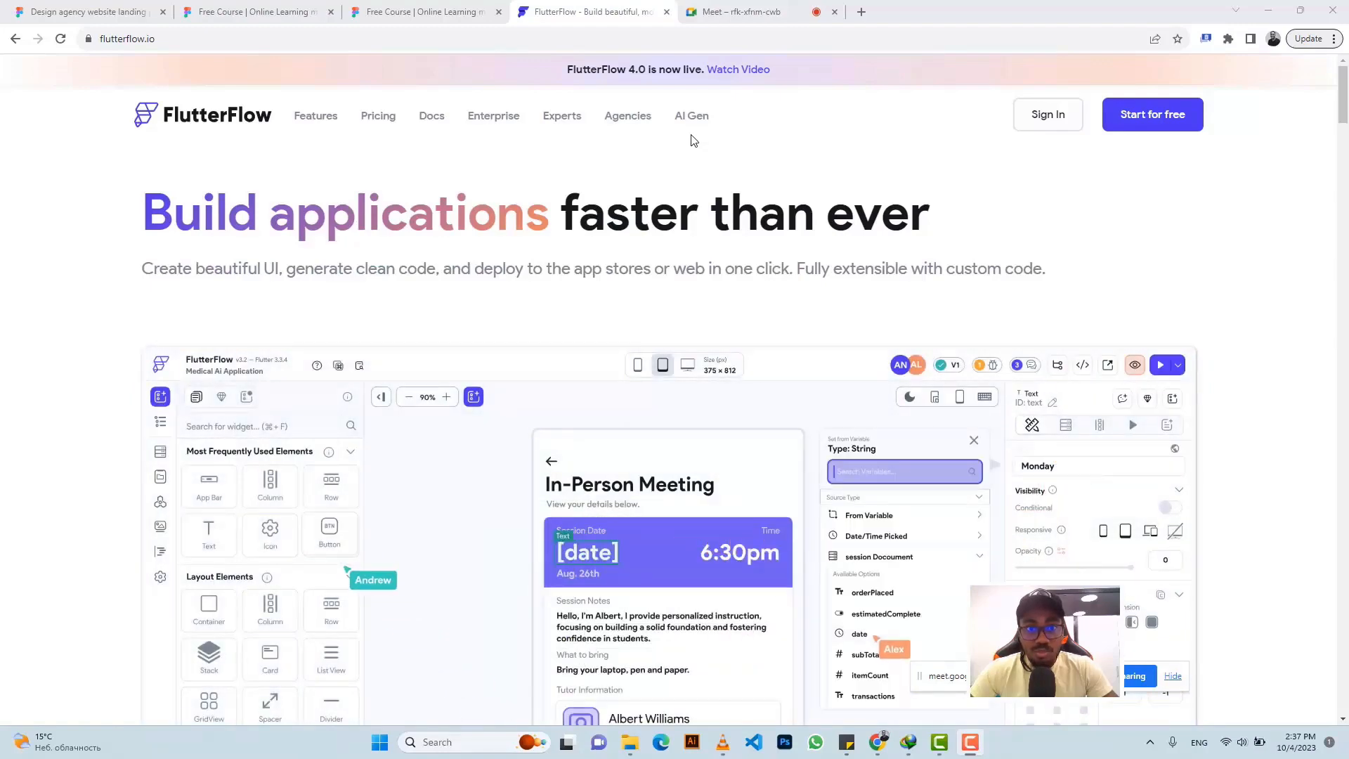
Switch to Figma, view the Free Course | Online Learning mobile app community page, and return to the design file
left_click(392, 13)
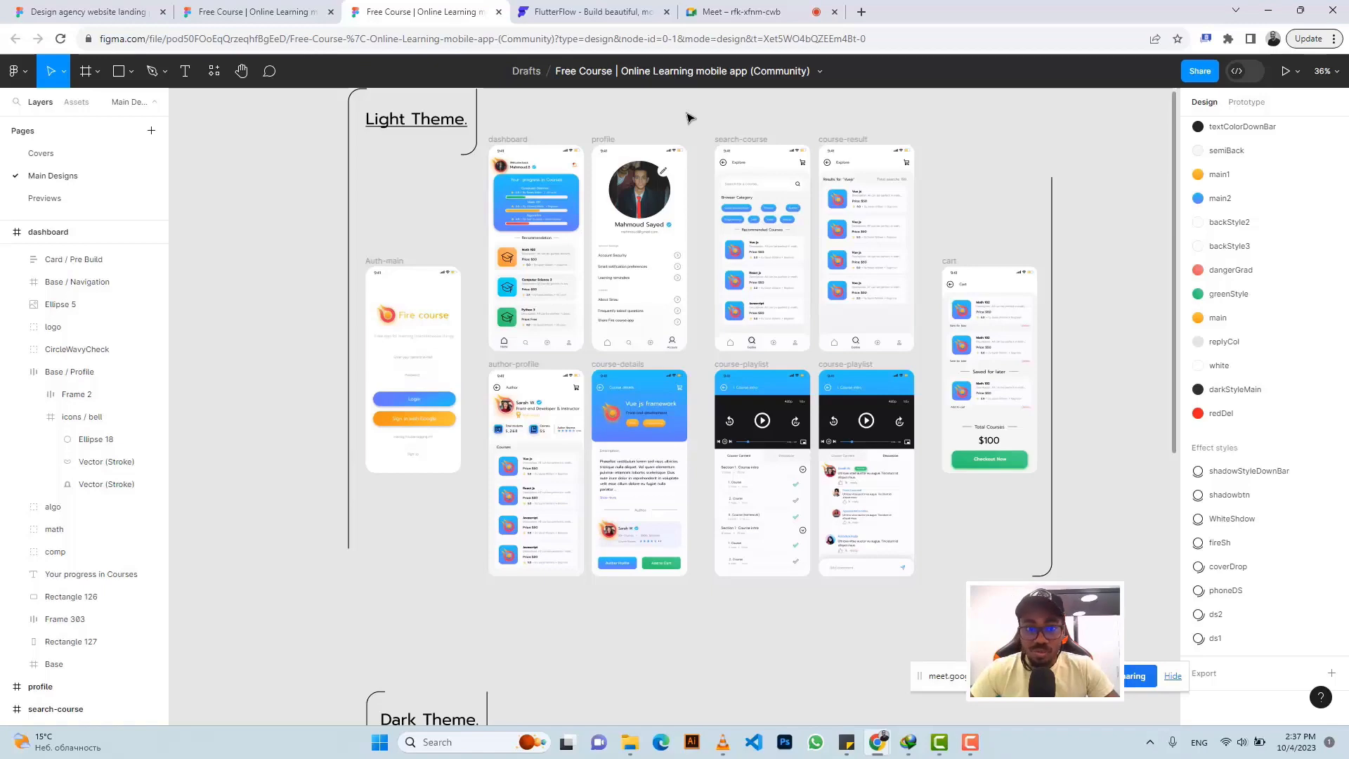
left_click(222, 12)
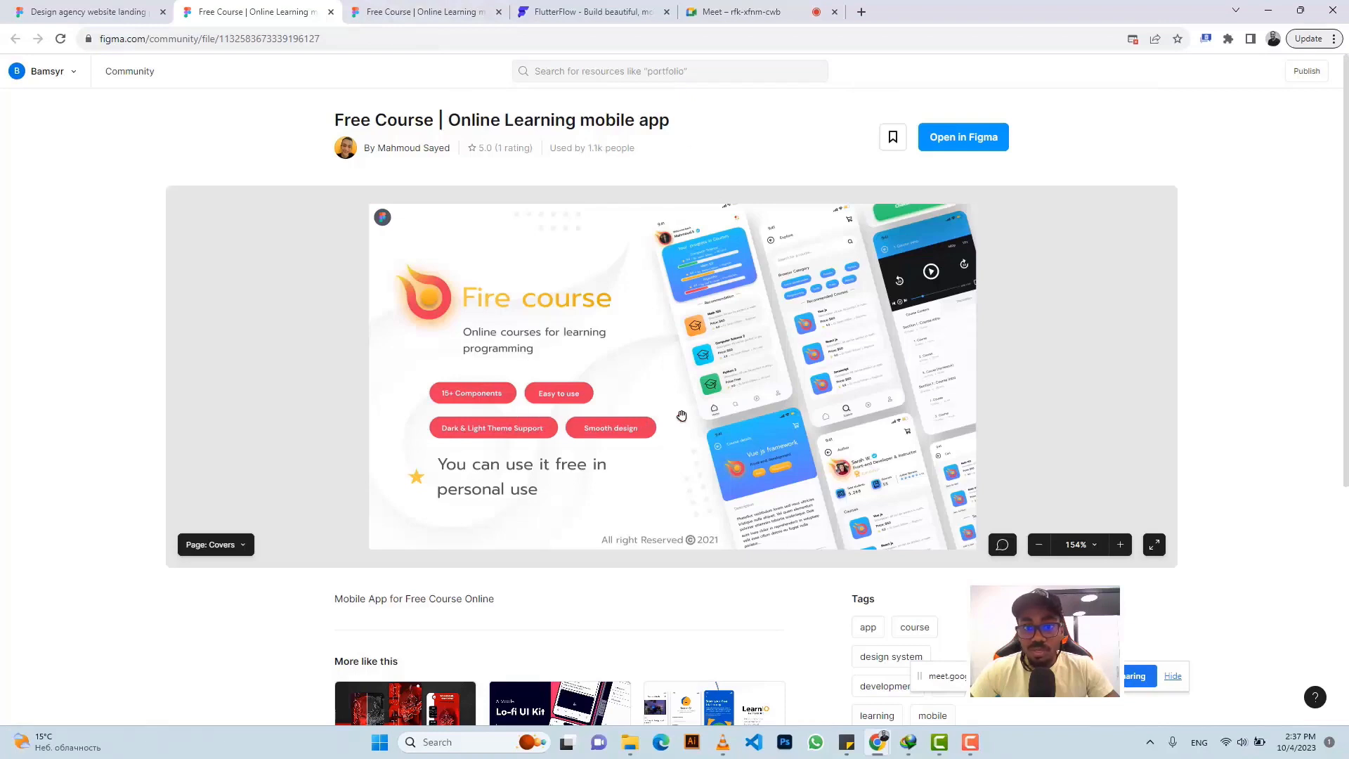
left_click(439, 9)
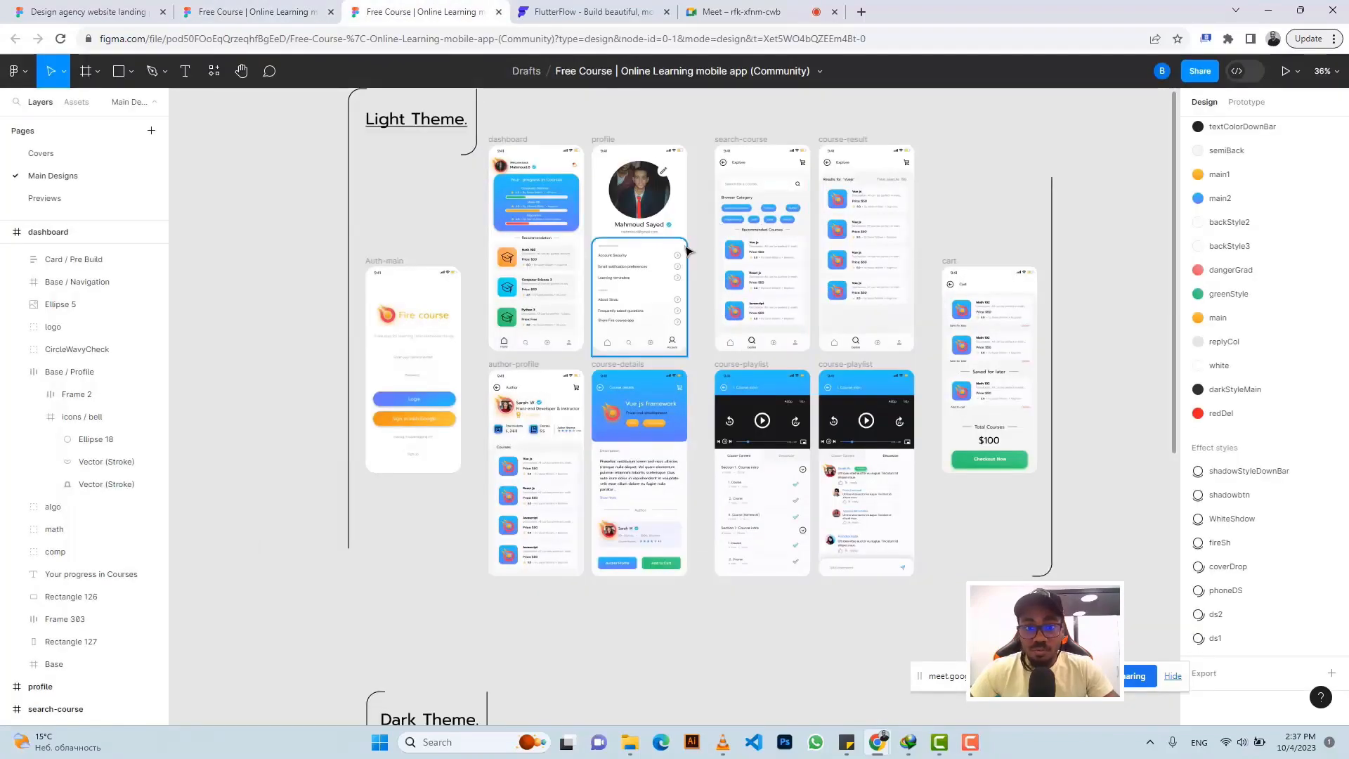
Review the design's Auth-main login screen alongside the dashboard and author-profile screens, then look over the Dark Theme section
scroll(685, 249, "down", 1)
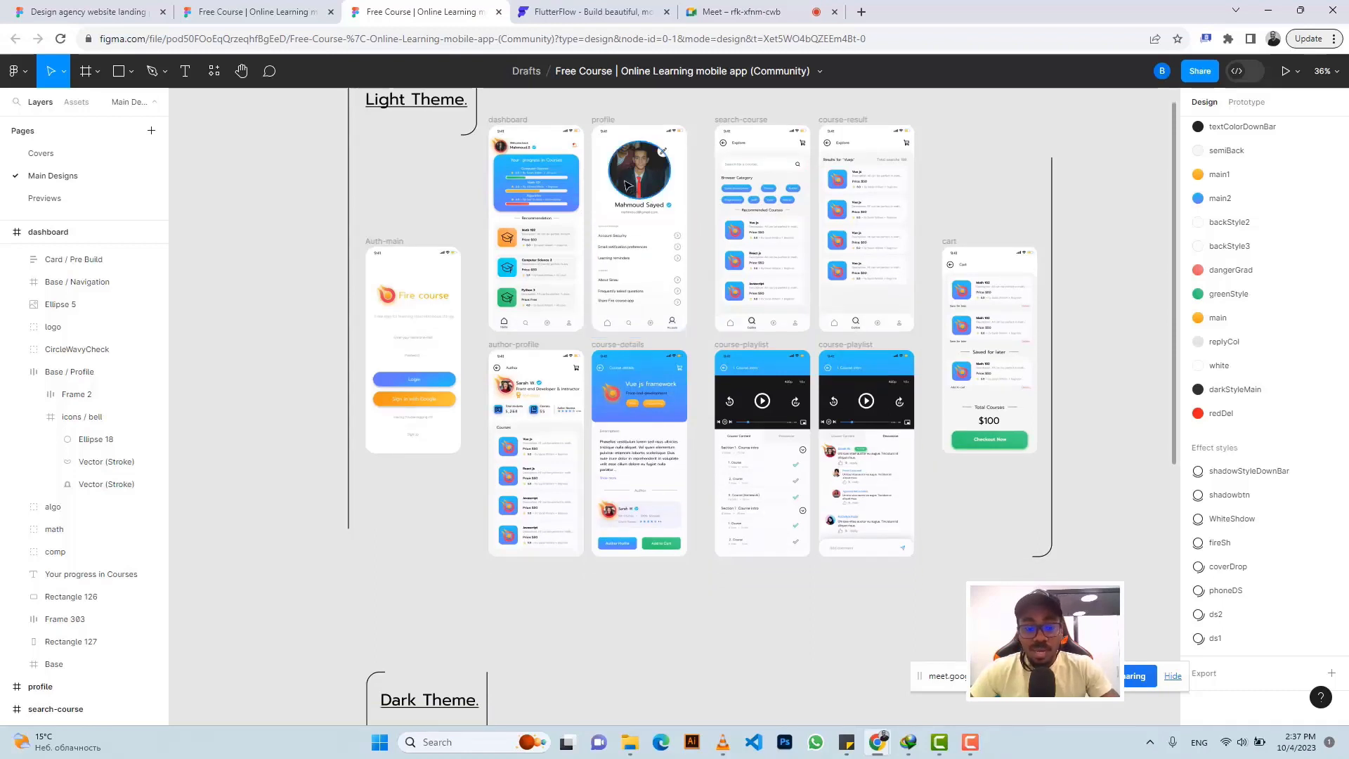
scroll(628, 184, "up", 5)
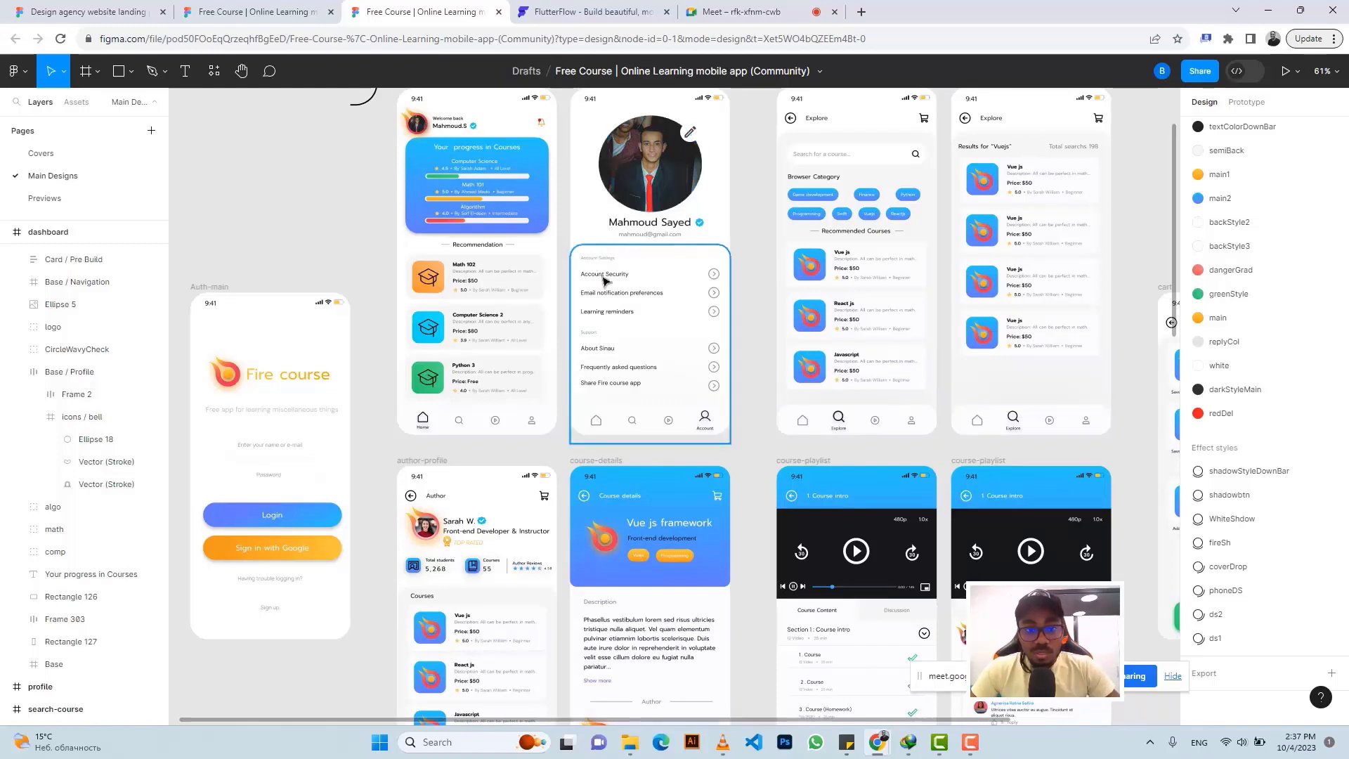
scroll(605, 294, "left", 4)
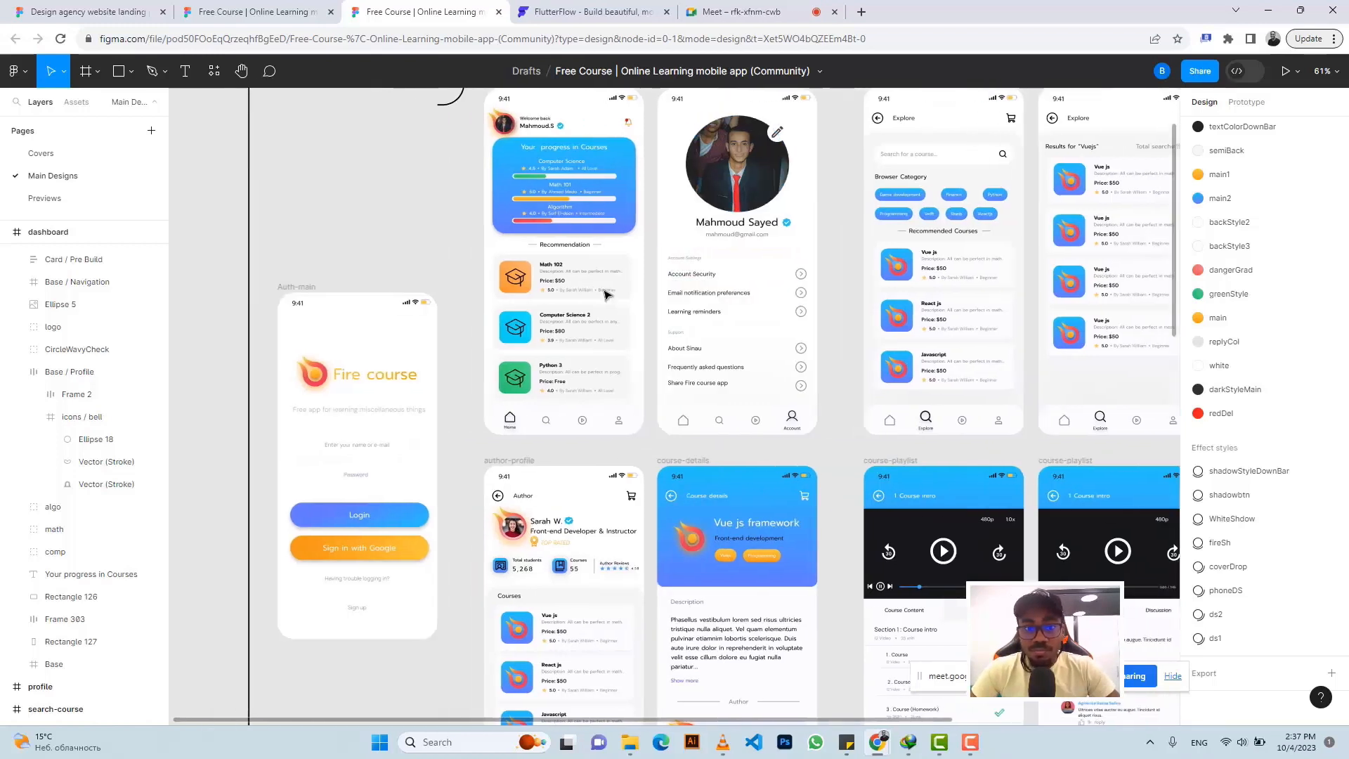
scroll(606, 294, "down", 3)
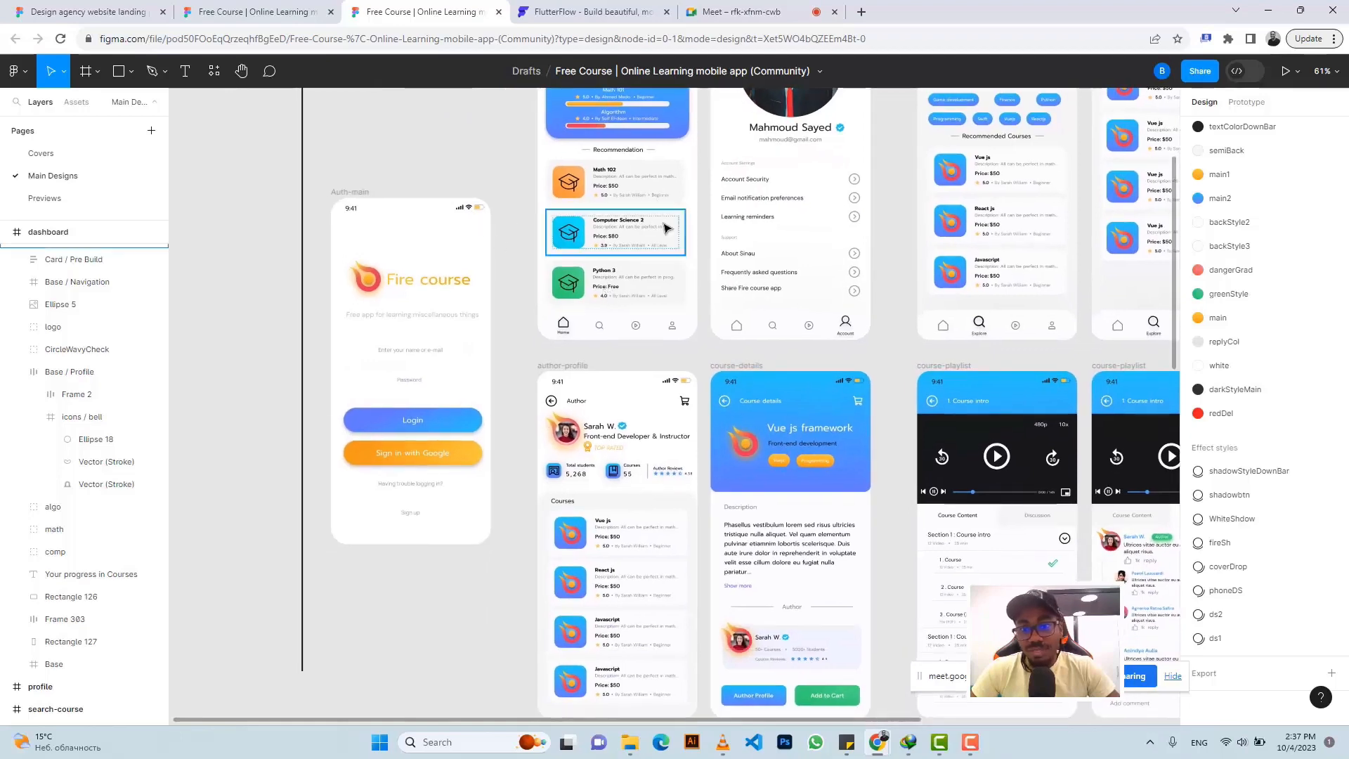
scroll(666, 229, "up", 4)
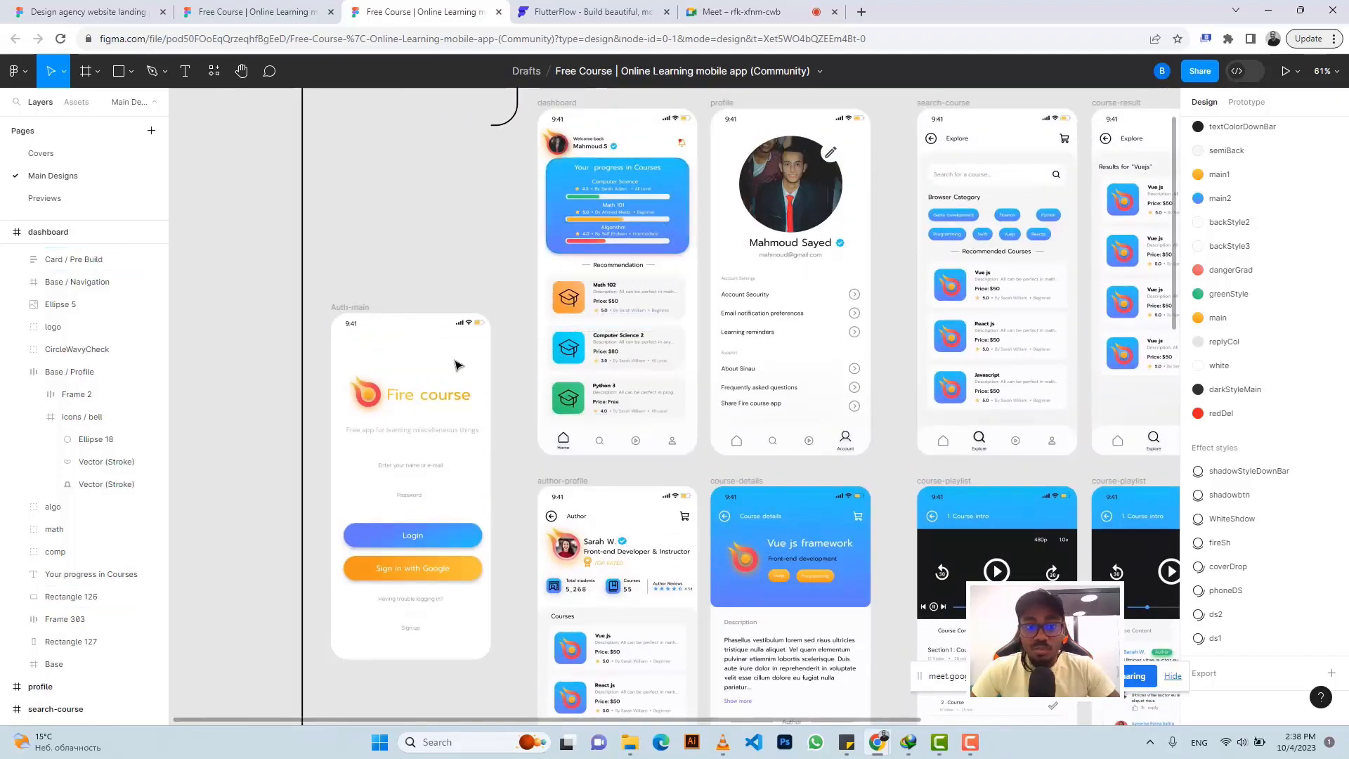
scroll(477, 386, "down", 3)
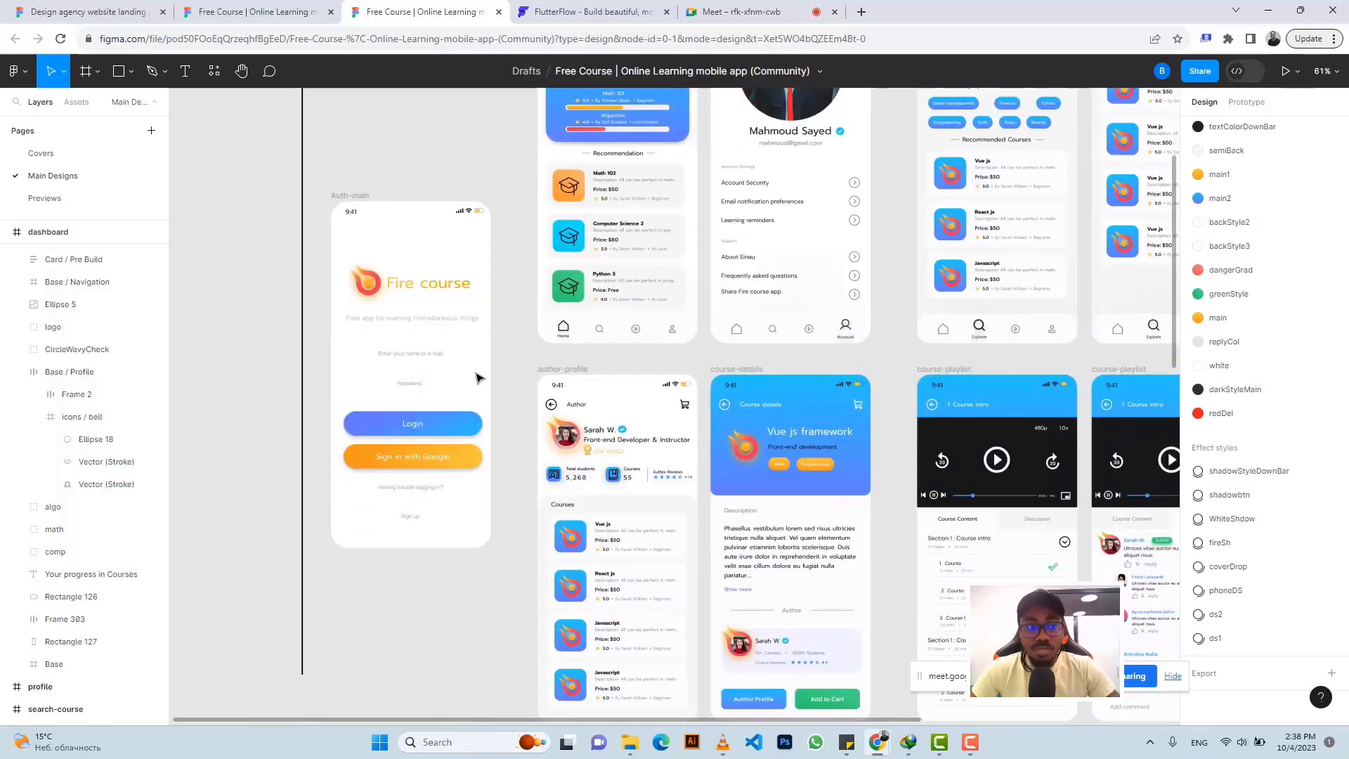
scroll(658, 295, "down", 5)
scroll(663, 351, "down", 5)
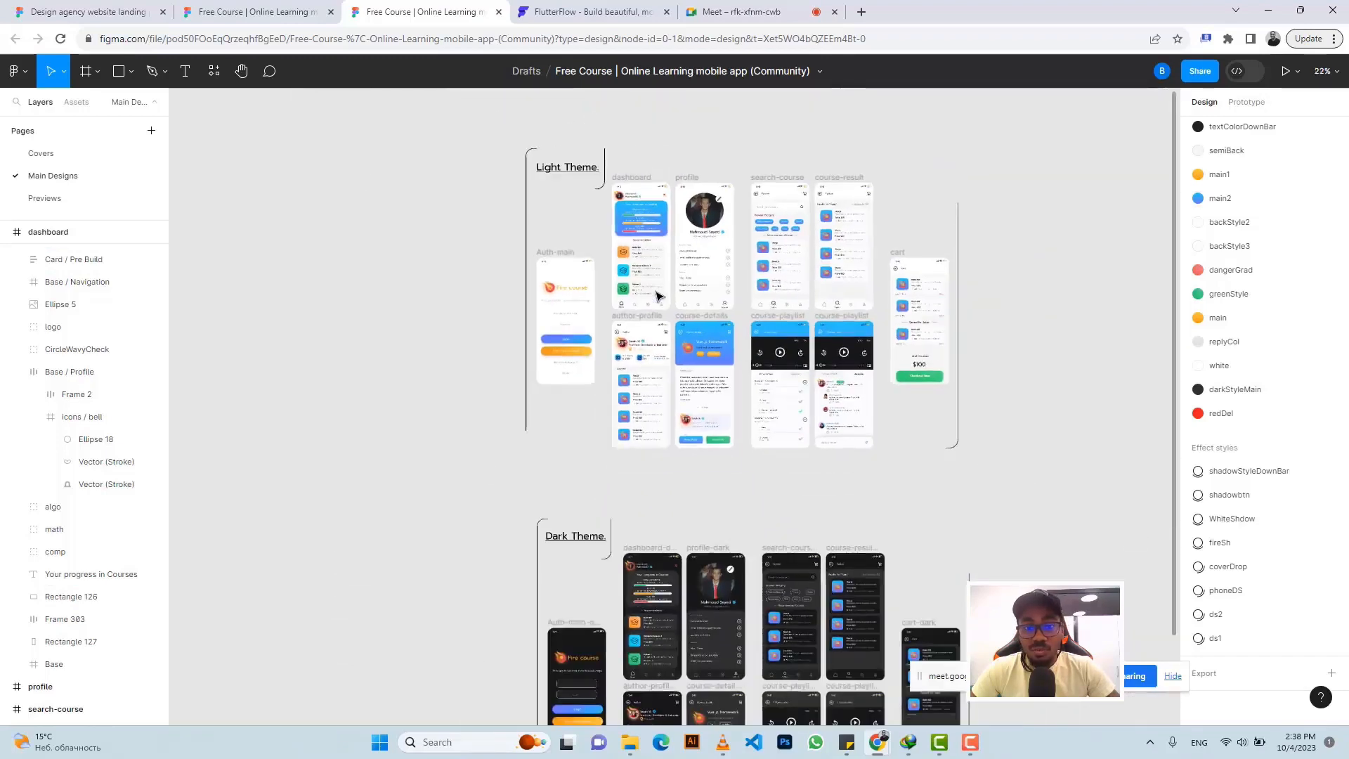
scroll(673, 398, "up", 3)
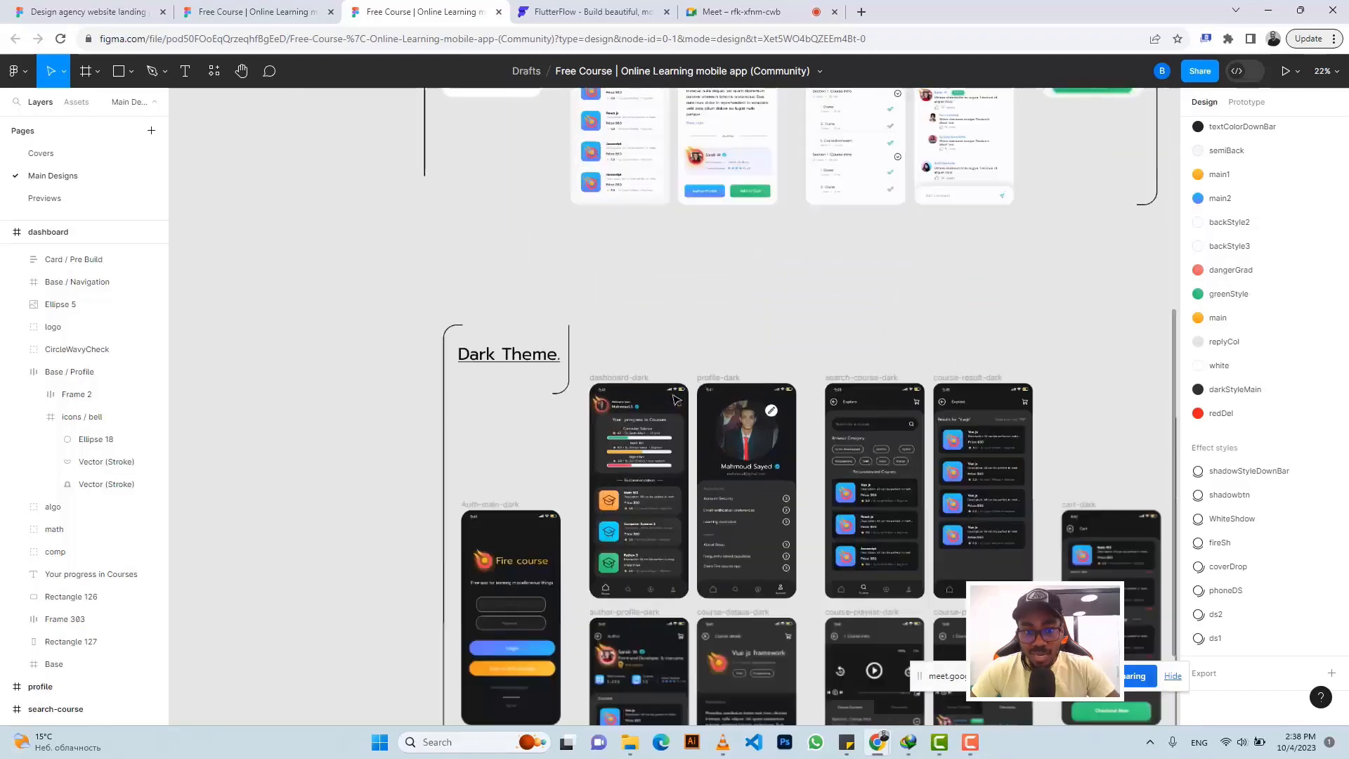
Examine the Light Theme screens, focusing on the Auth-main login screen's logo, input fields and login buttons
scroll(674, 394, "up", 2)
scroll(673, 398, "up", 4)
scroll(673, 399, "up", 3)
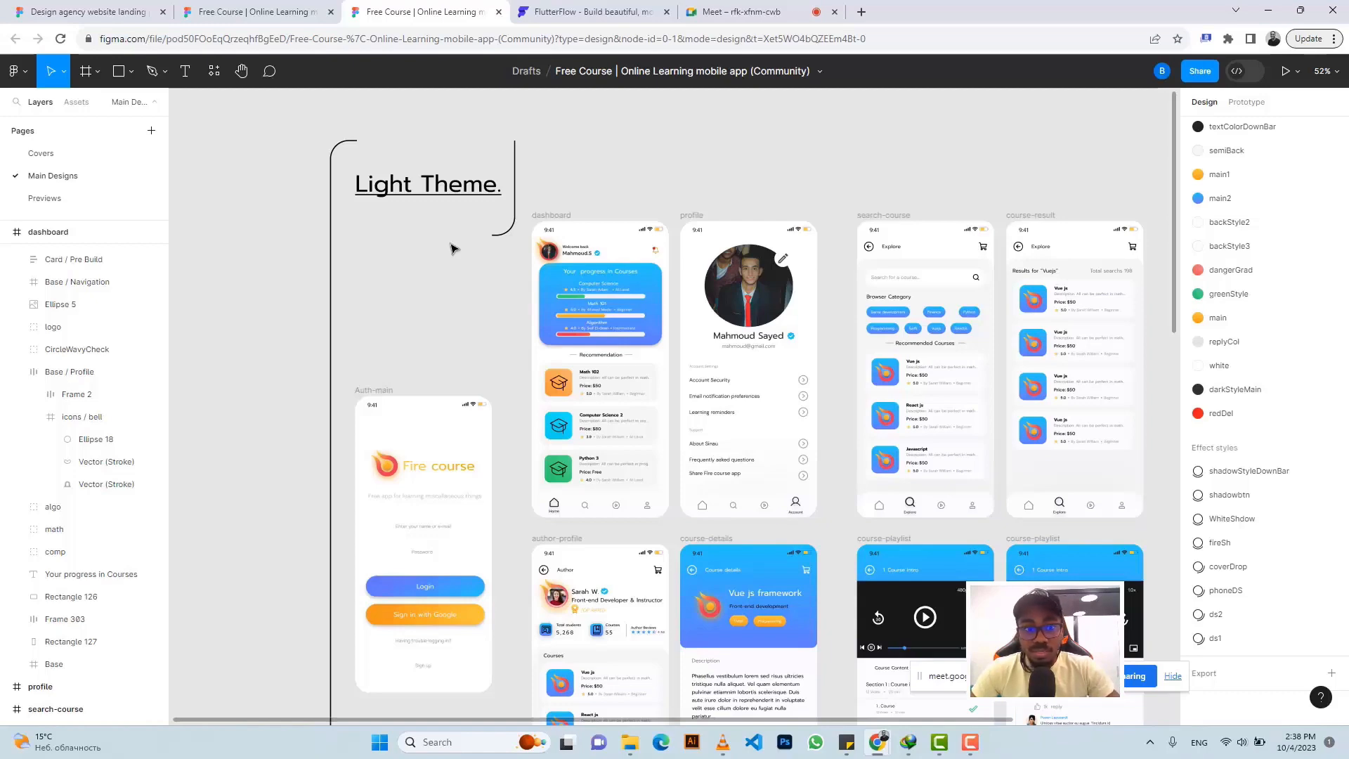
scroll(456, 385, "down", 3)
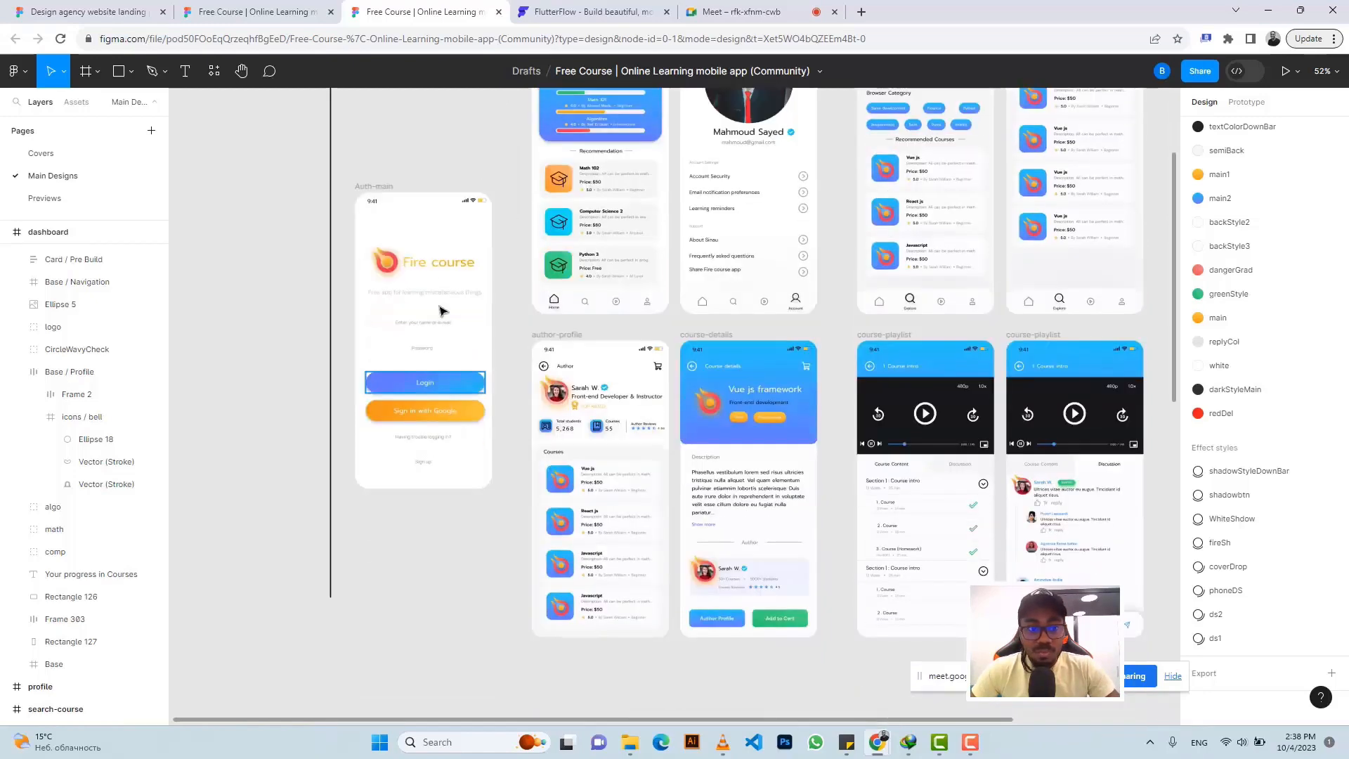
scroll(418, 272, "up", 2)
scroll(418, 272, "up", 3)
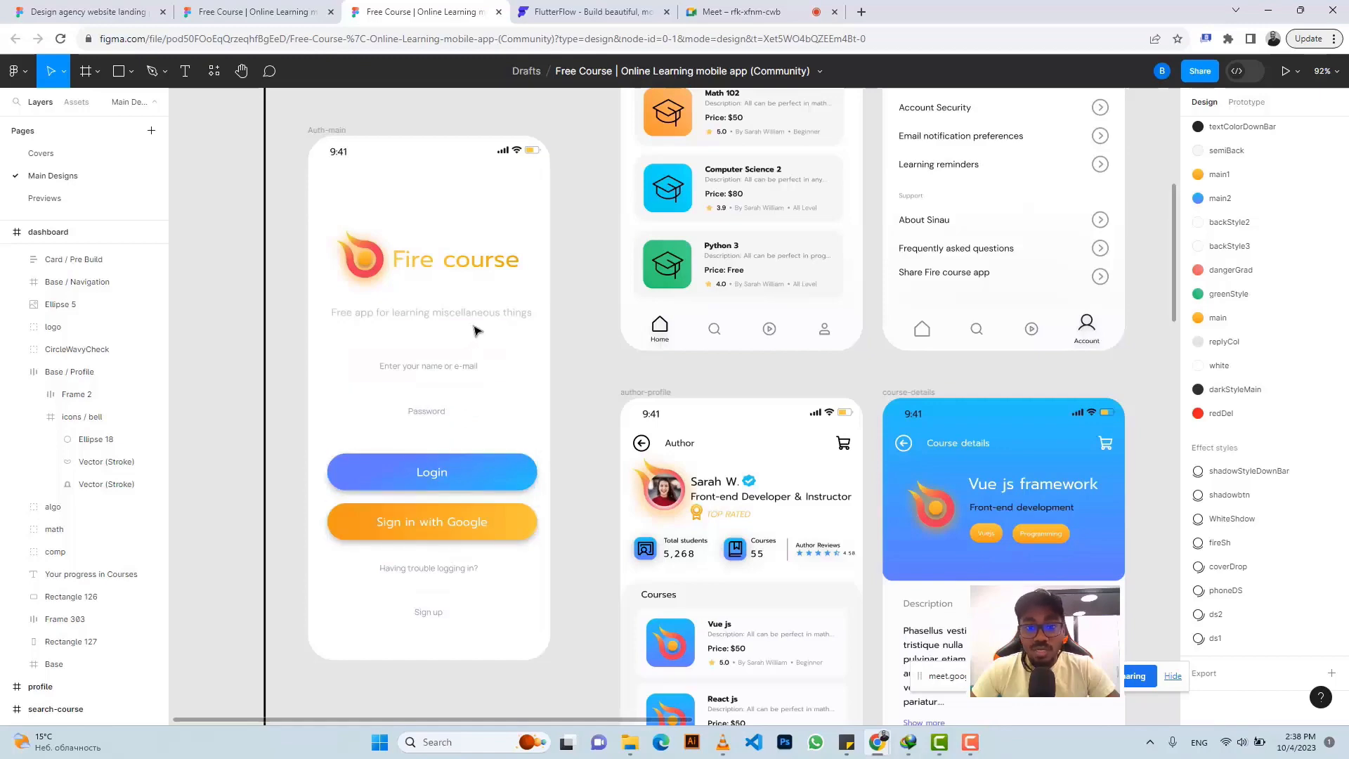
scroll(475, 330, "down", 5)
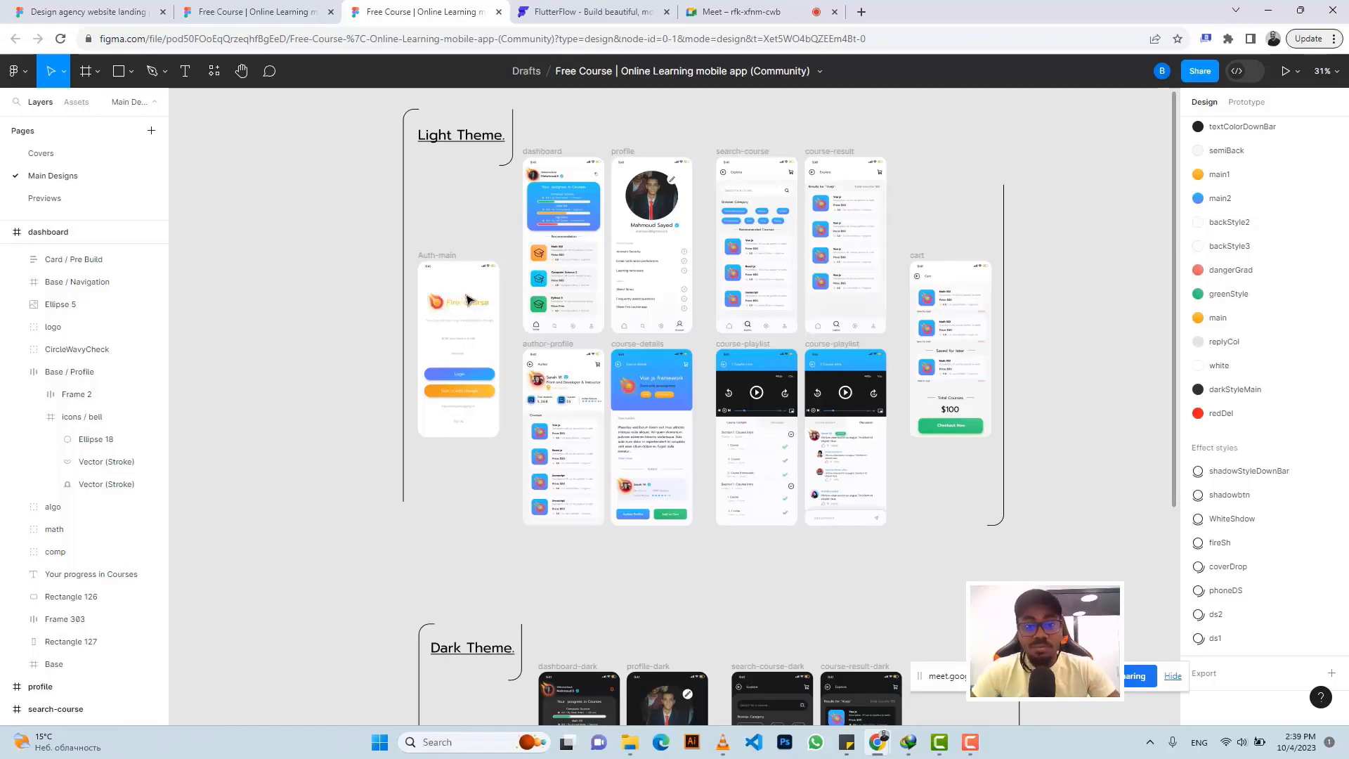
scroll(469, 327, "up", 5)
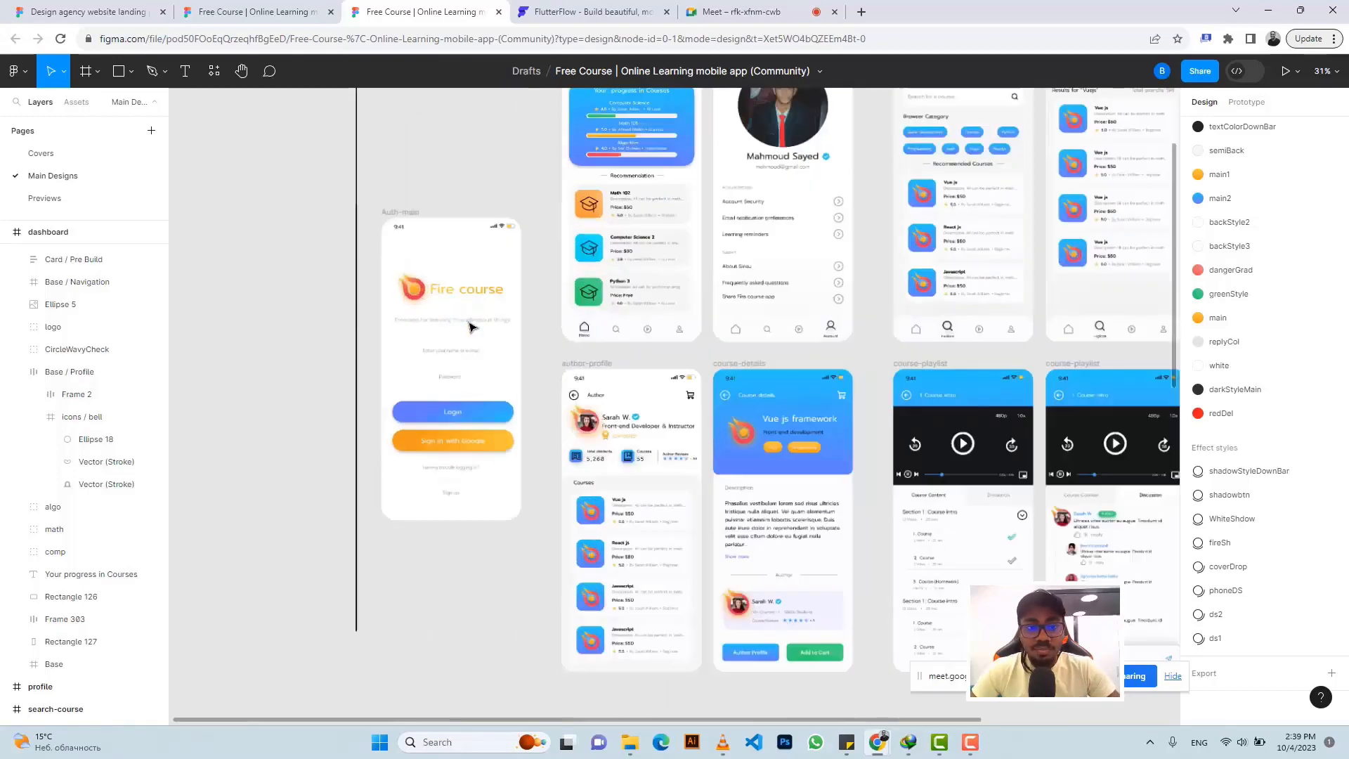
scroll(472, 328, "down", 1)
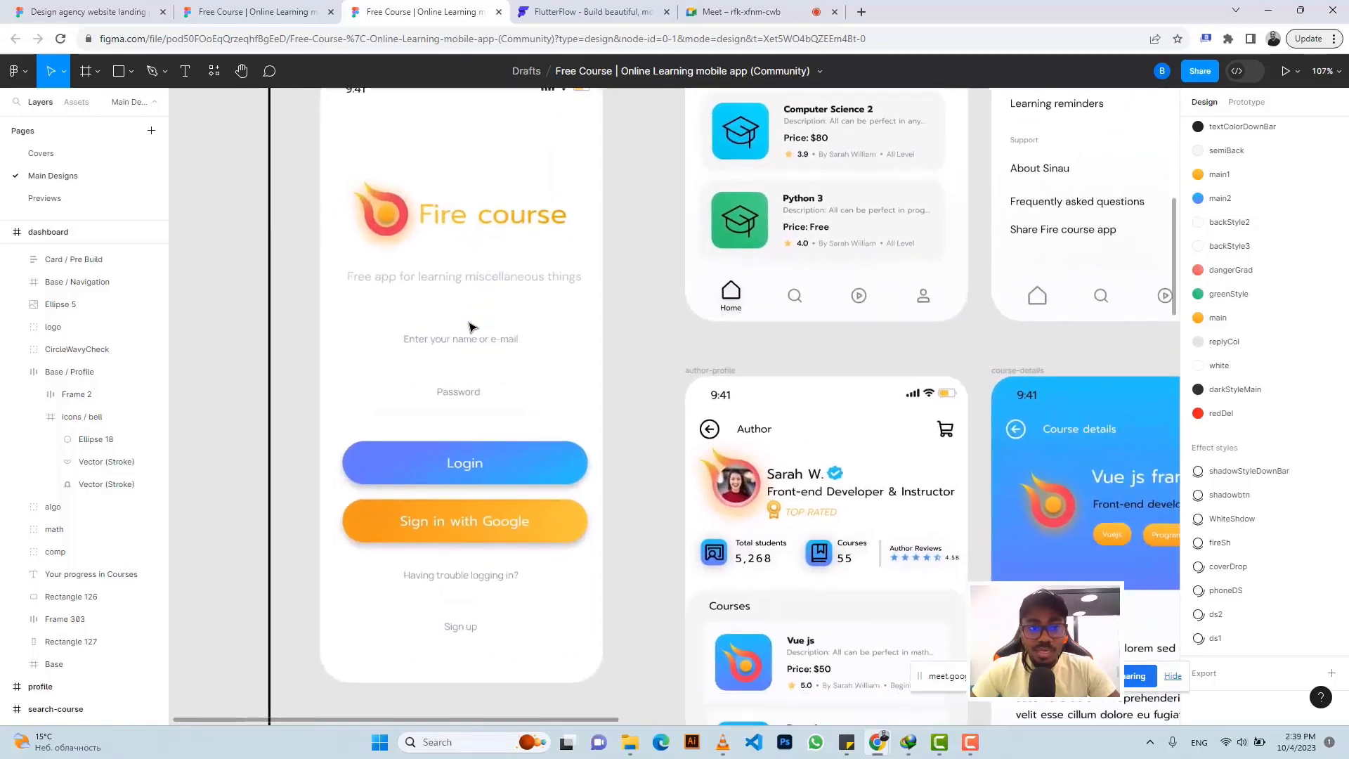
scroll(472, 328, "up", 1)
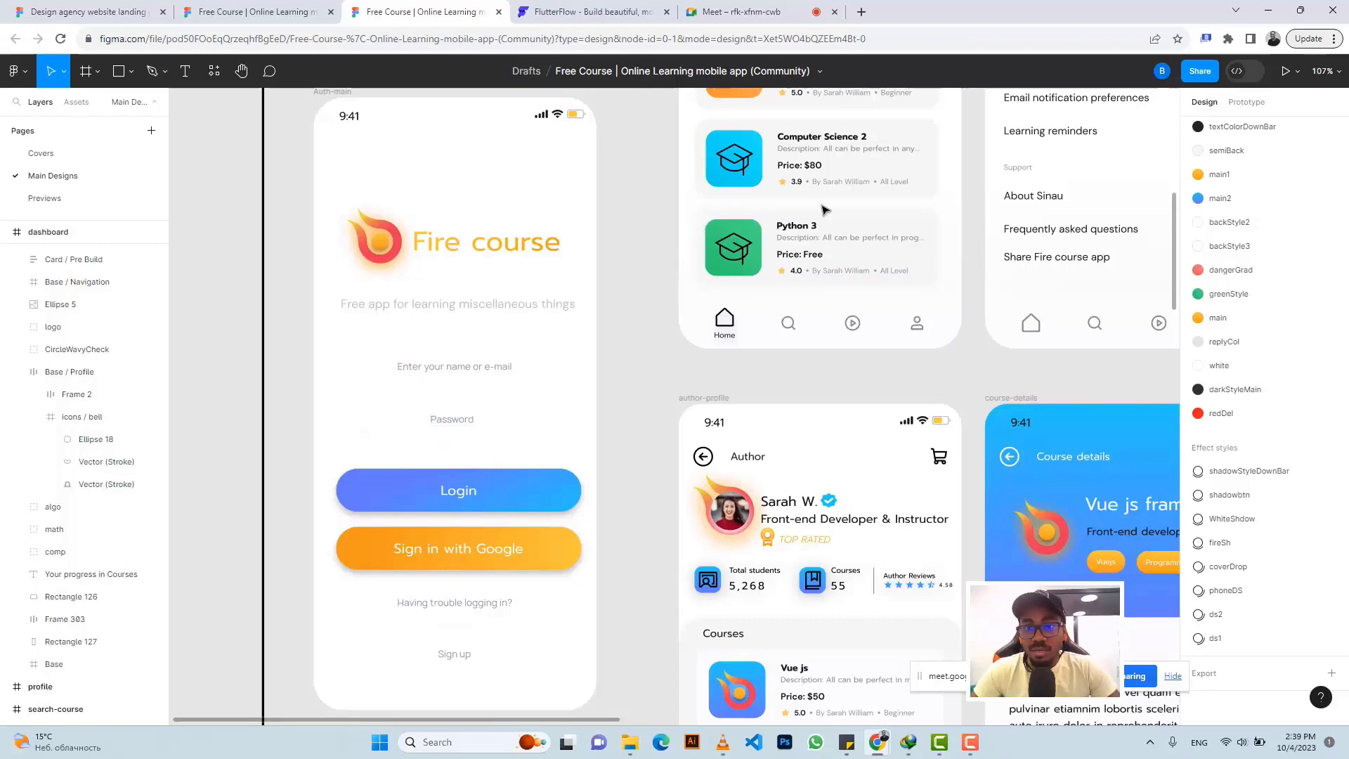
Select the Auth-main frame and review its size, layout grid, fill and color properties
scroll(351, 141, "up", 1)
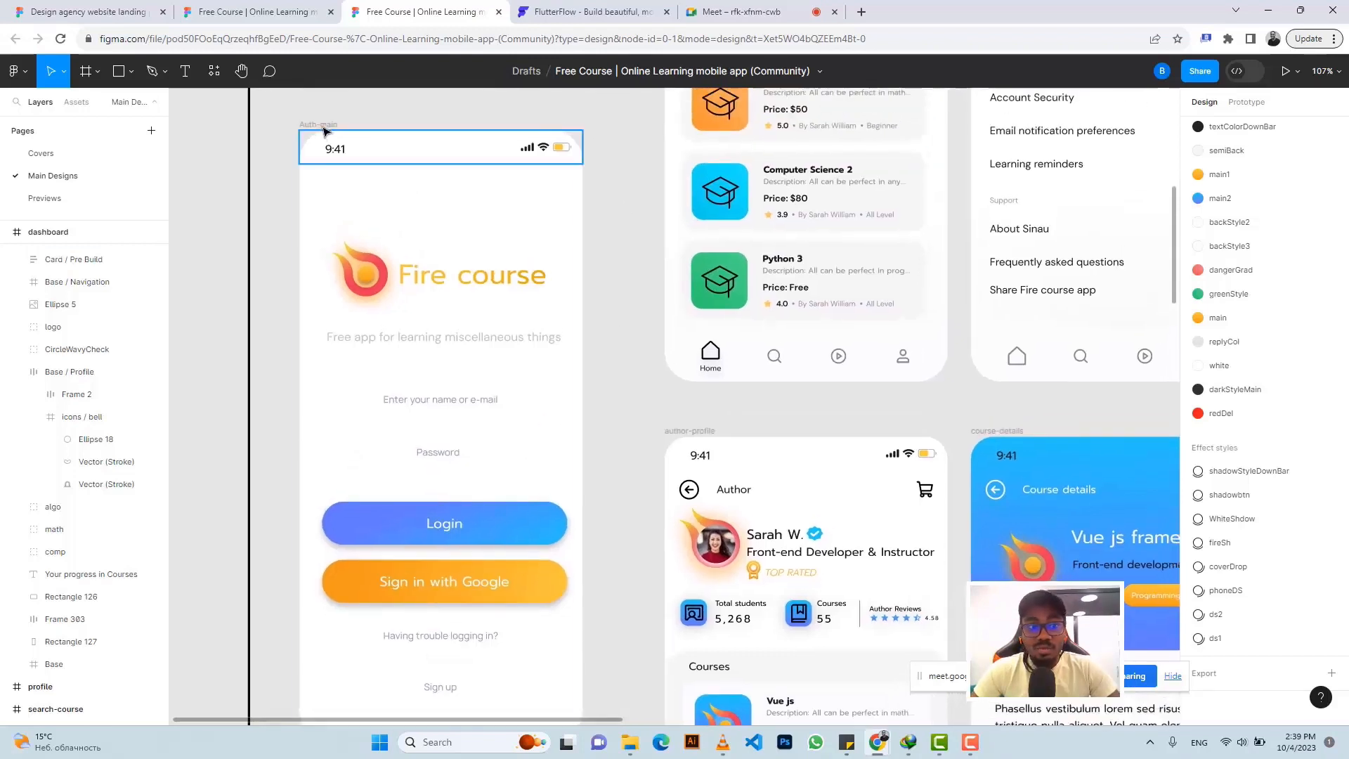
left_click(326, 127)
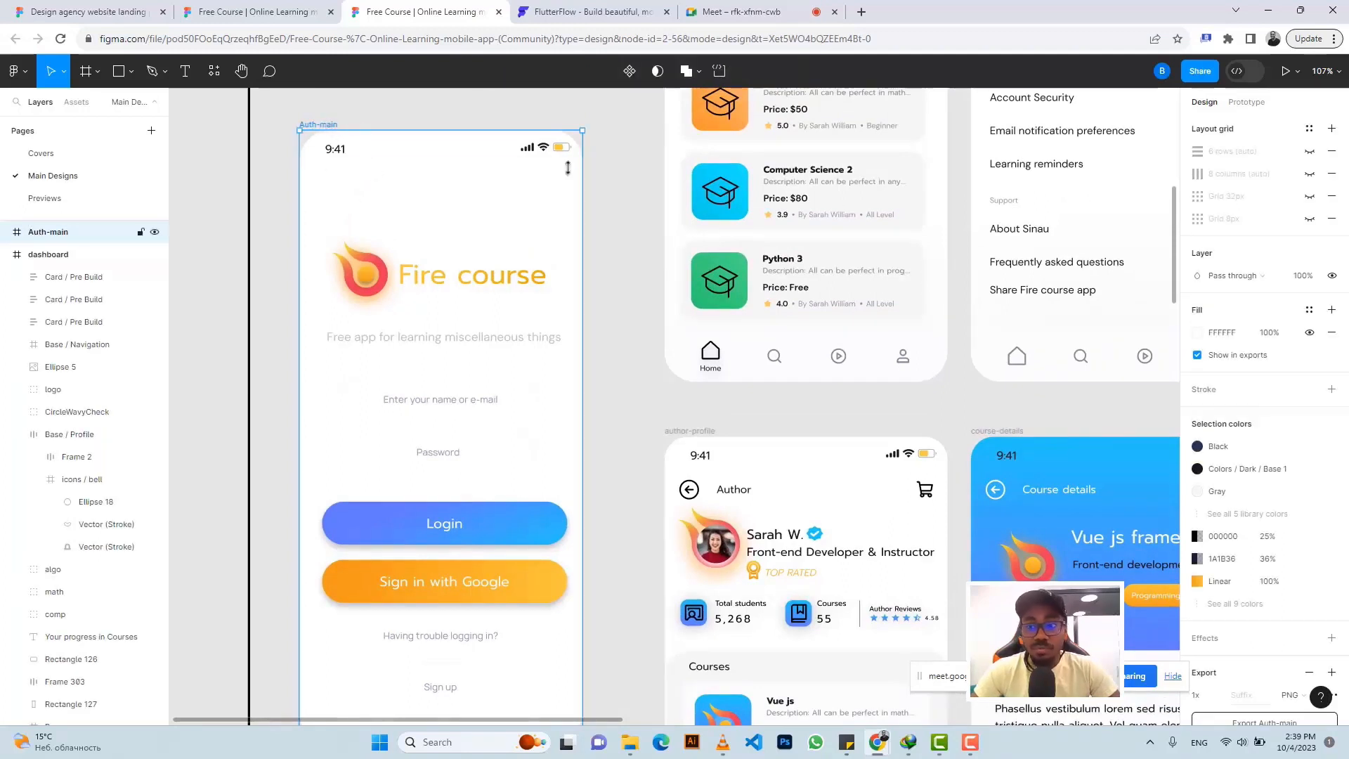
scroll(1292, 370, "up", 3)
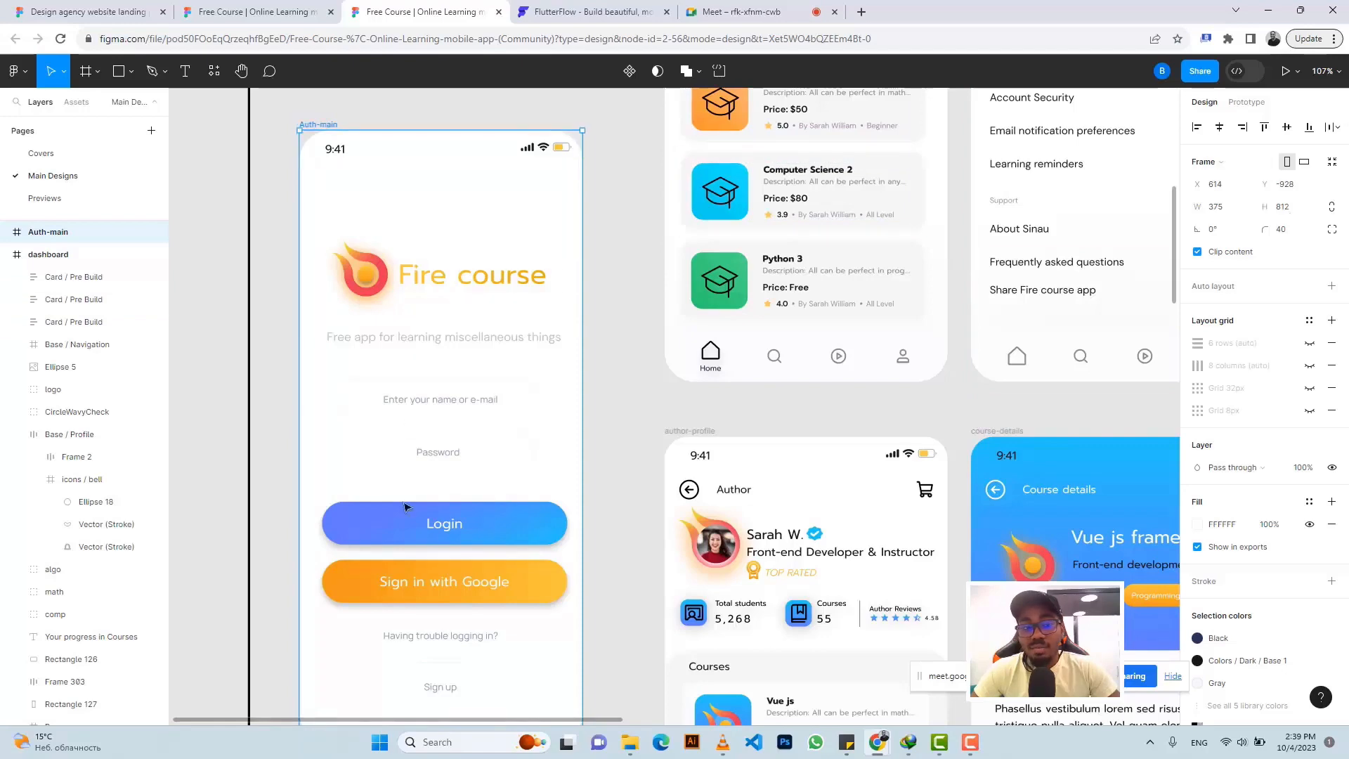
Switch to the FlutterFlow website and open its sign-in, and turn on Dev Mode back in the Figma design
left_click(570, 15)
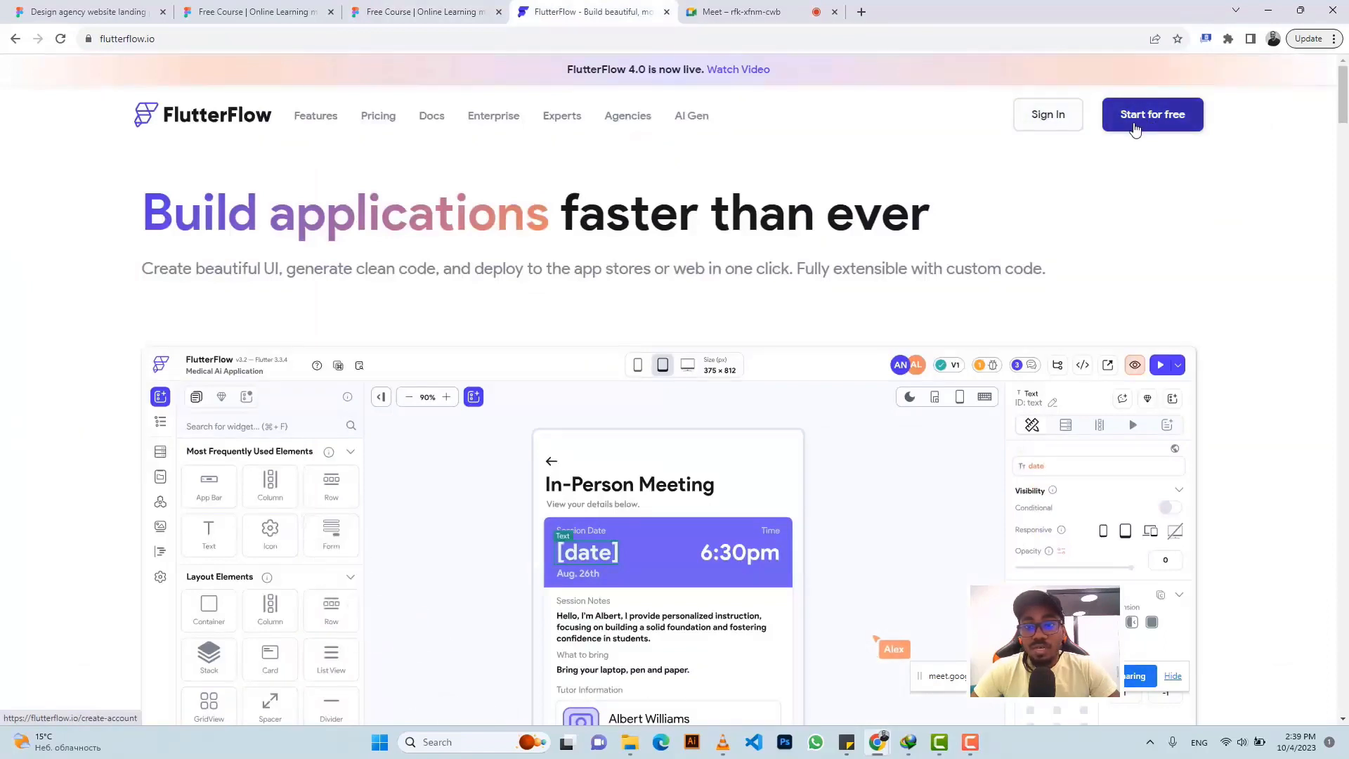
left_click(1034, 121)
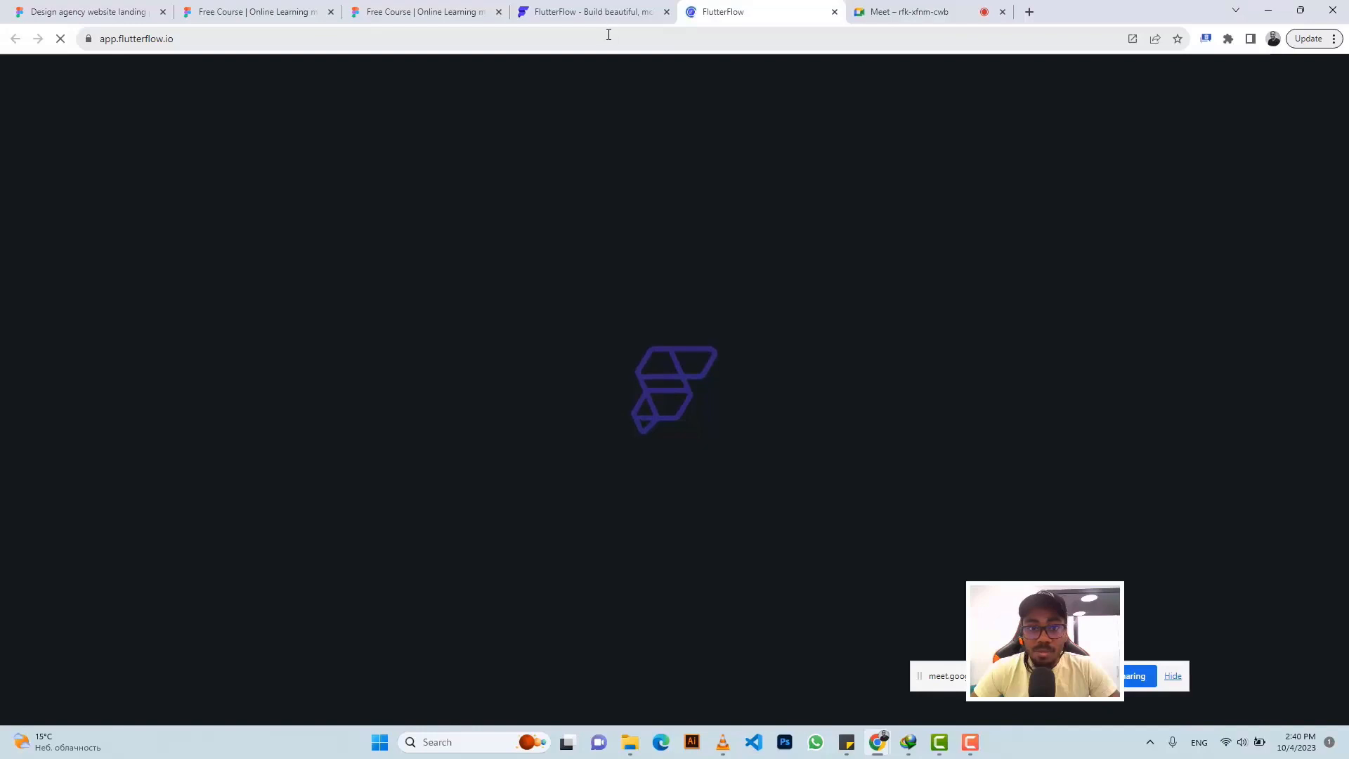
left_click(447, 10)
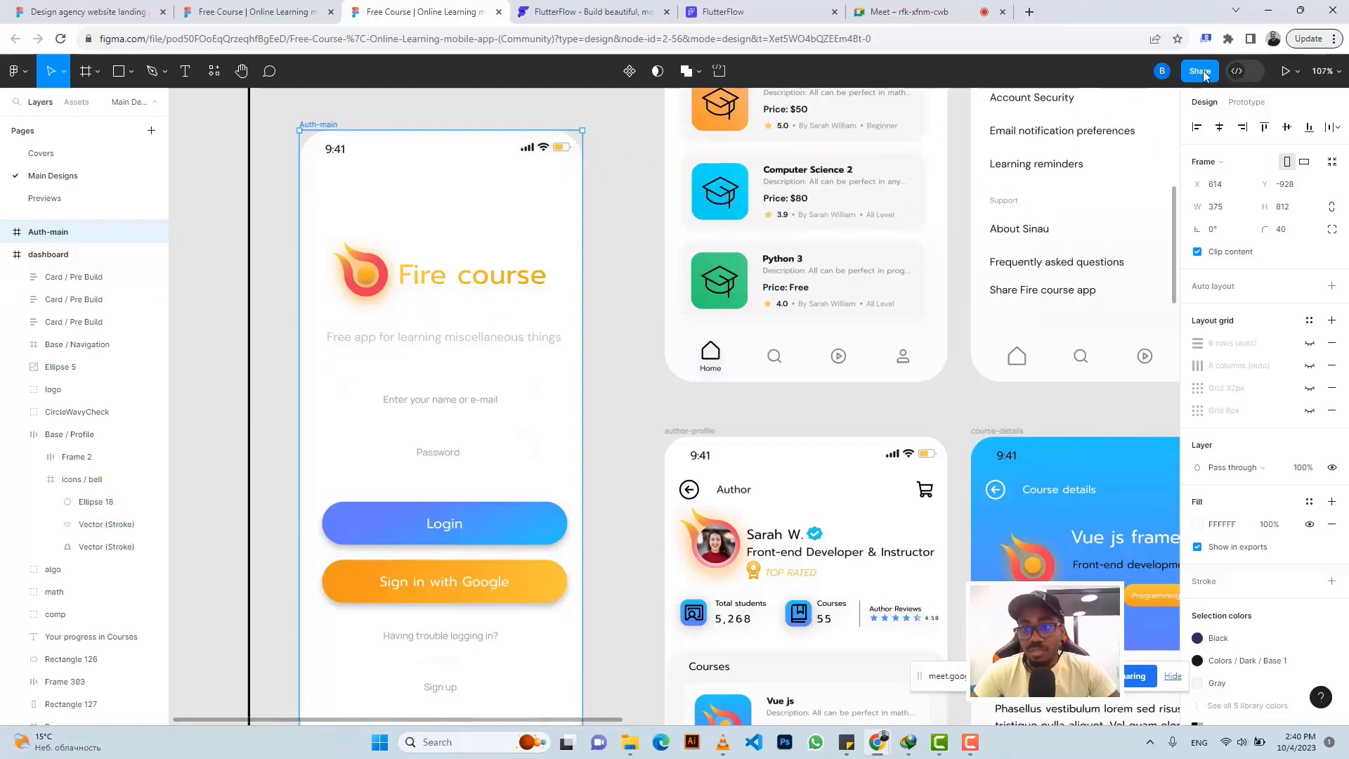
left_click(1250, 73)
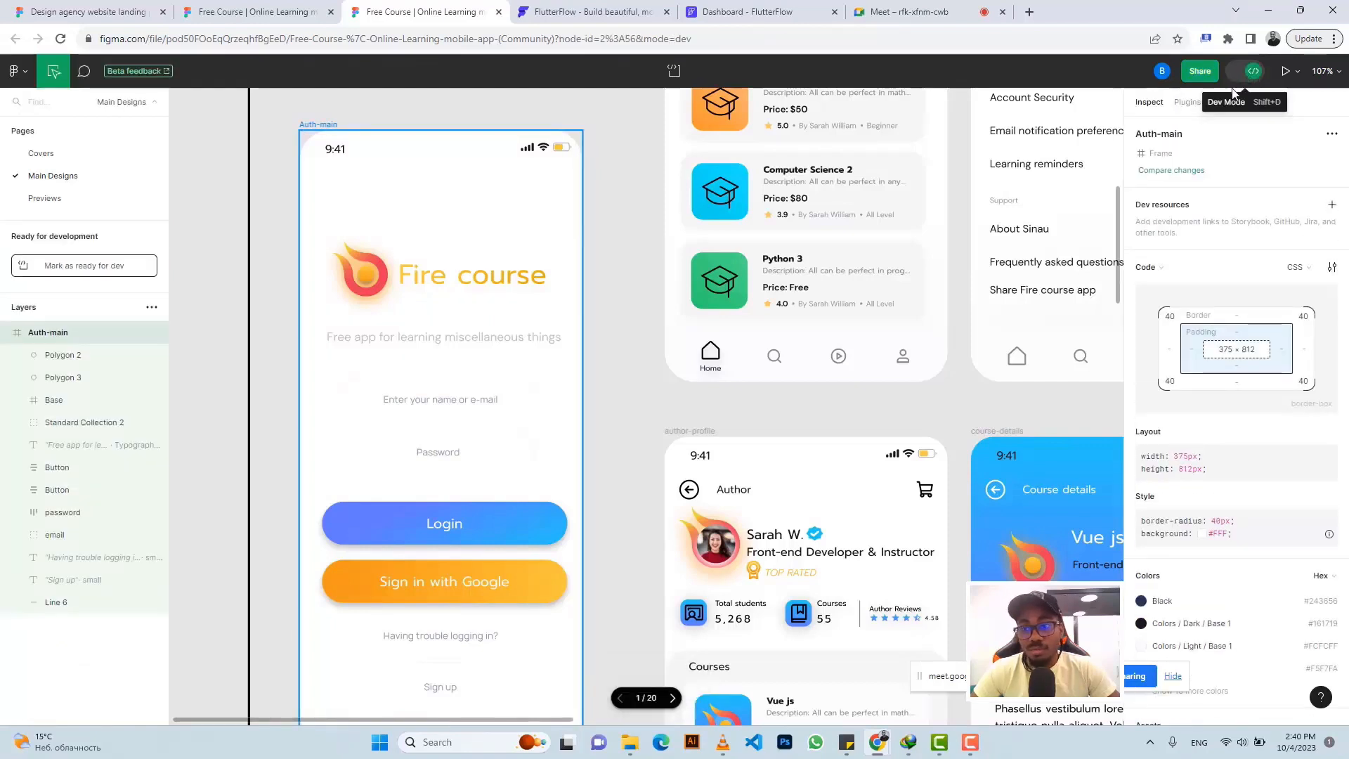
Switch to the FlutterFlow dashboard and create a blank project named Online Learning App, skipping the project setup
left_click(721, 15)
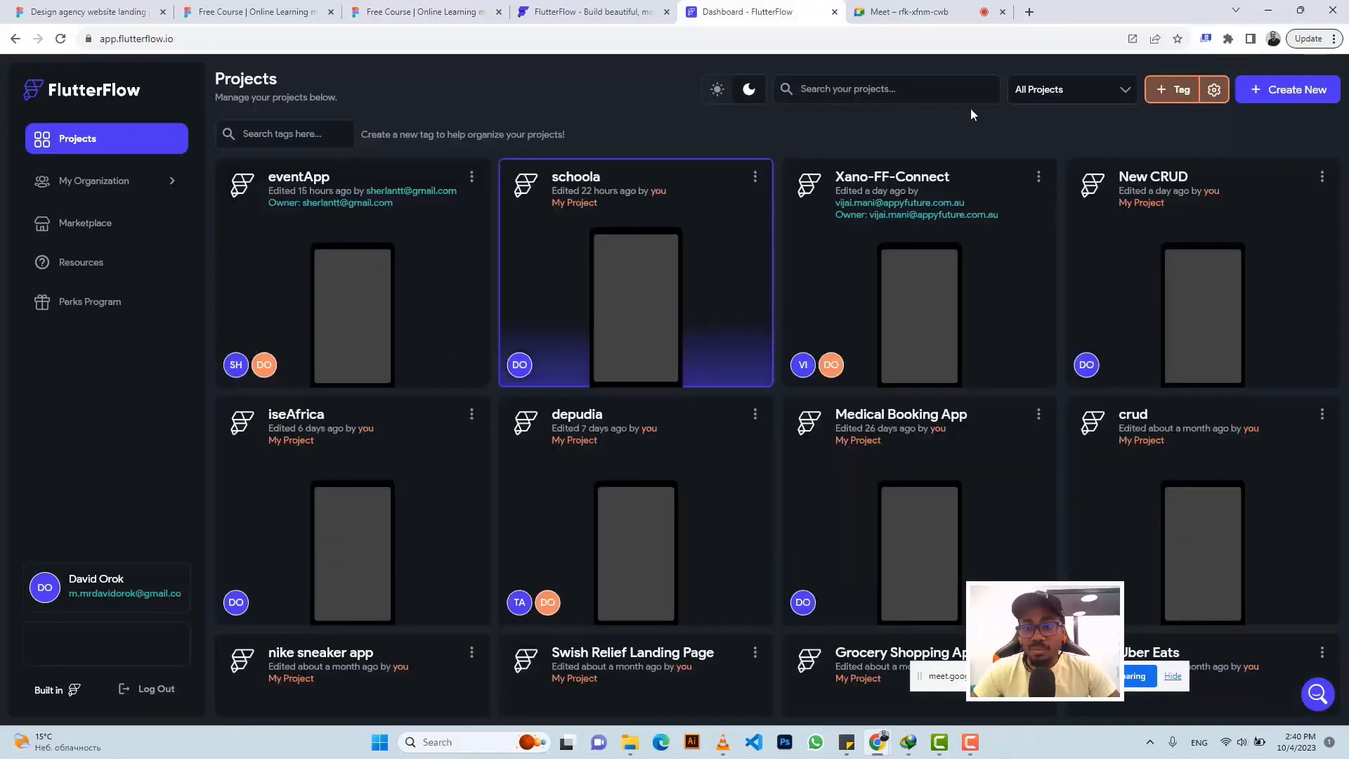
left_click(1279, 94)
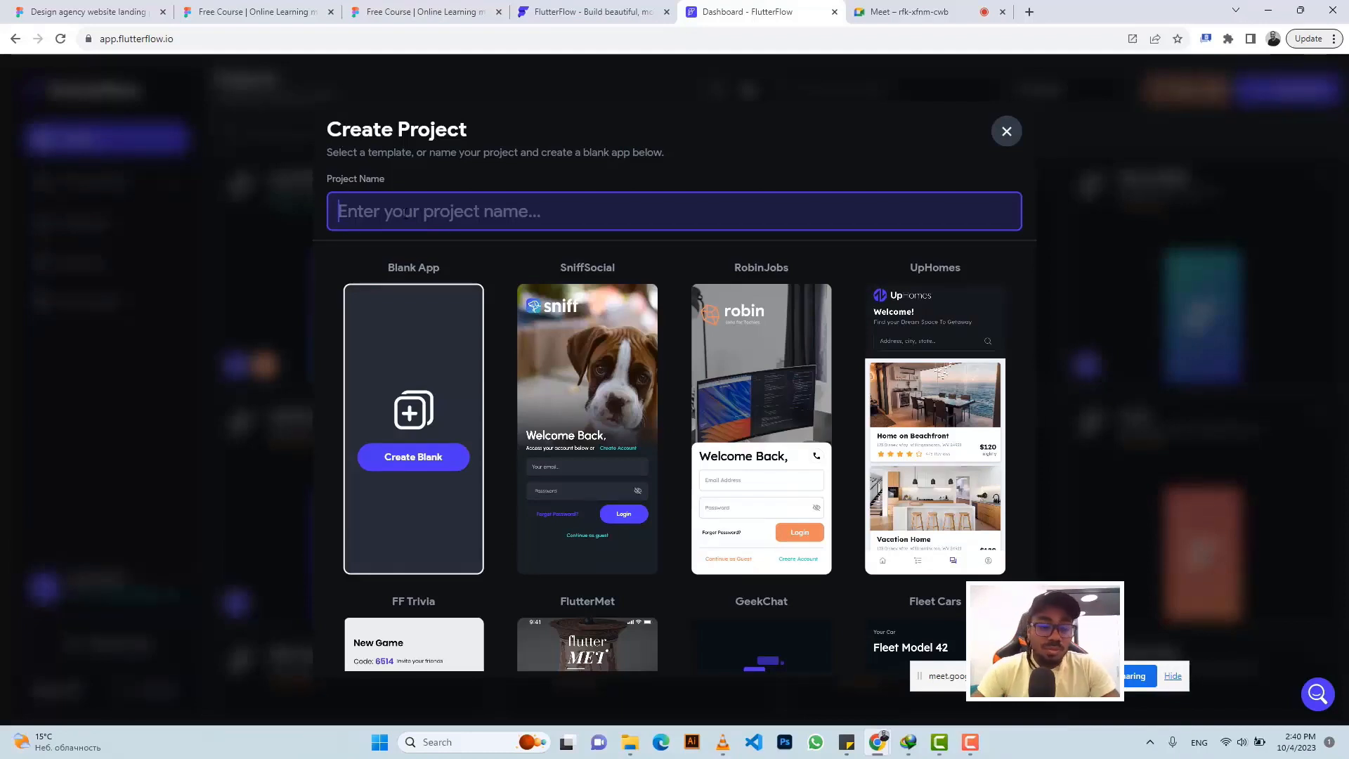
type("Onlined")
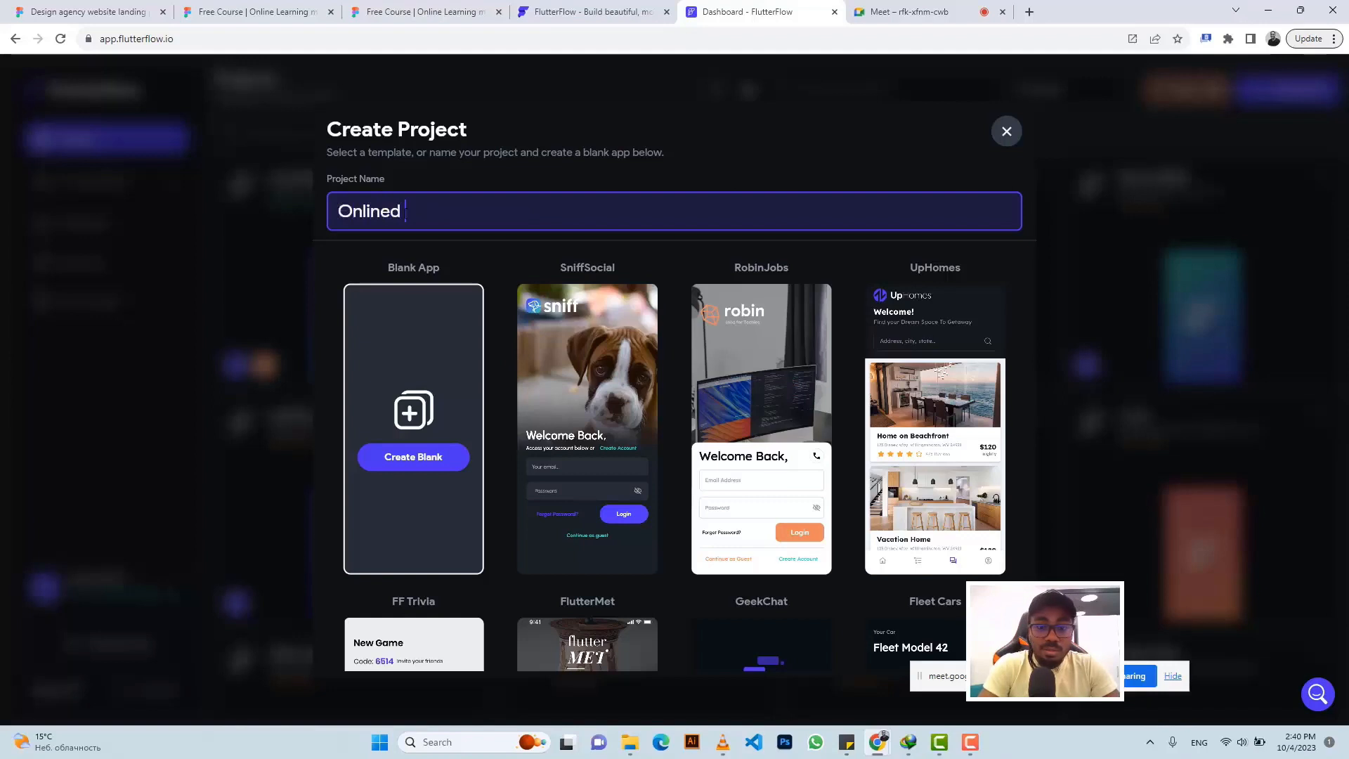
key("BackSpace")
type("Learning")
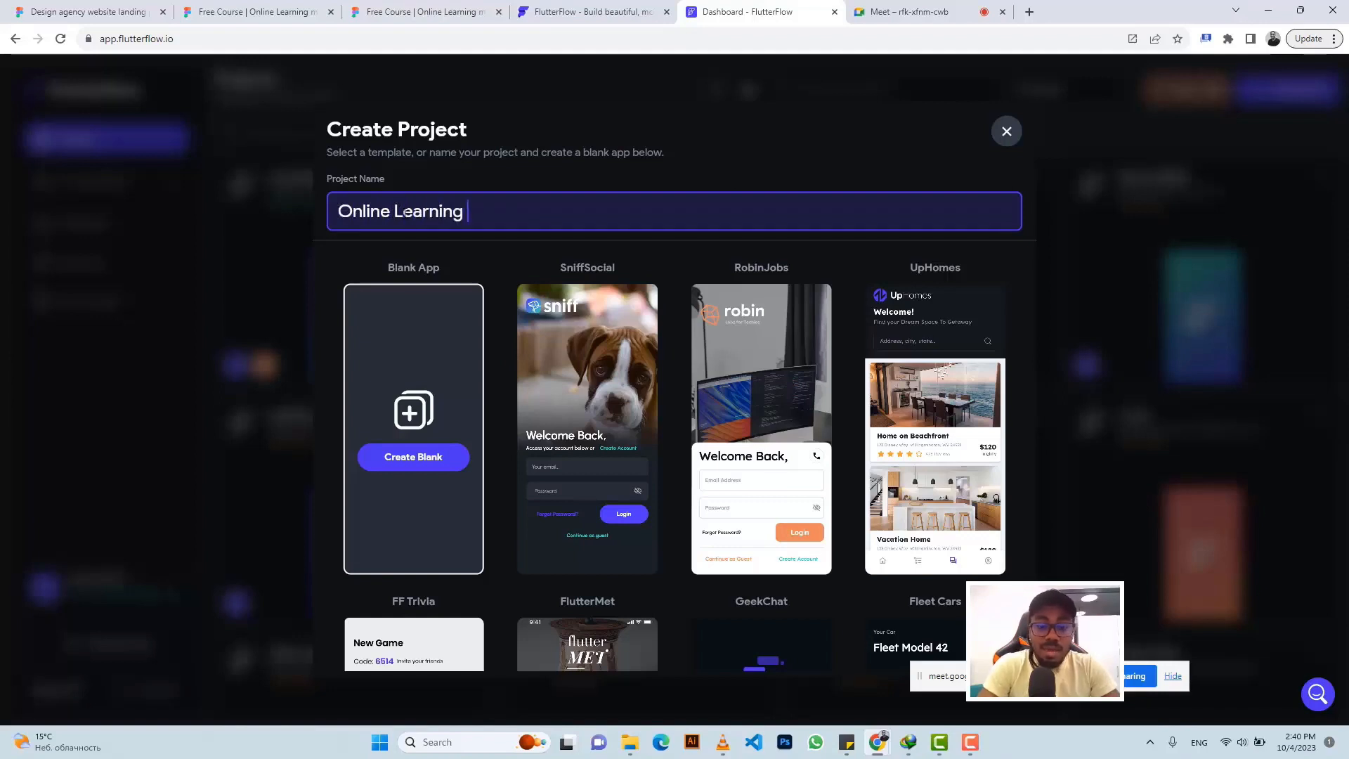
type(" App")
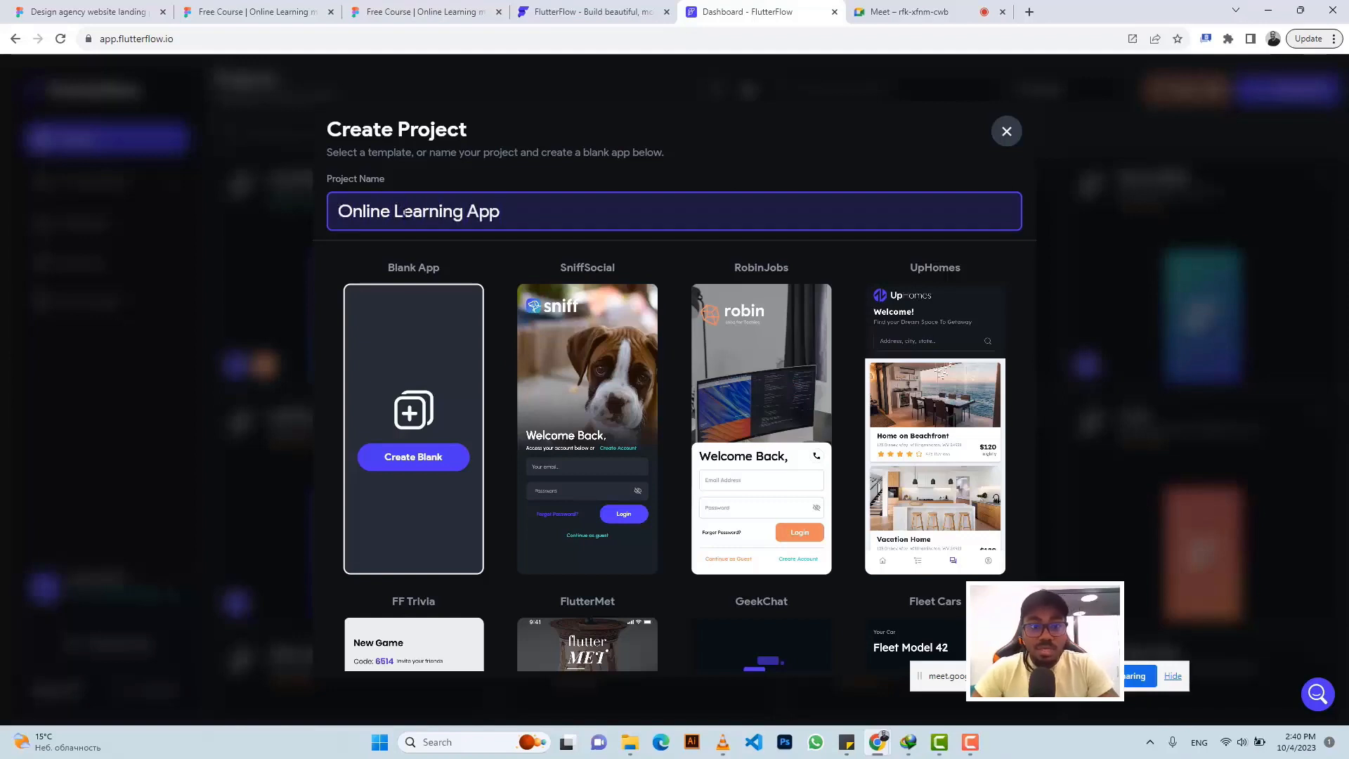
left_click(415, 462)
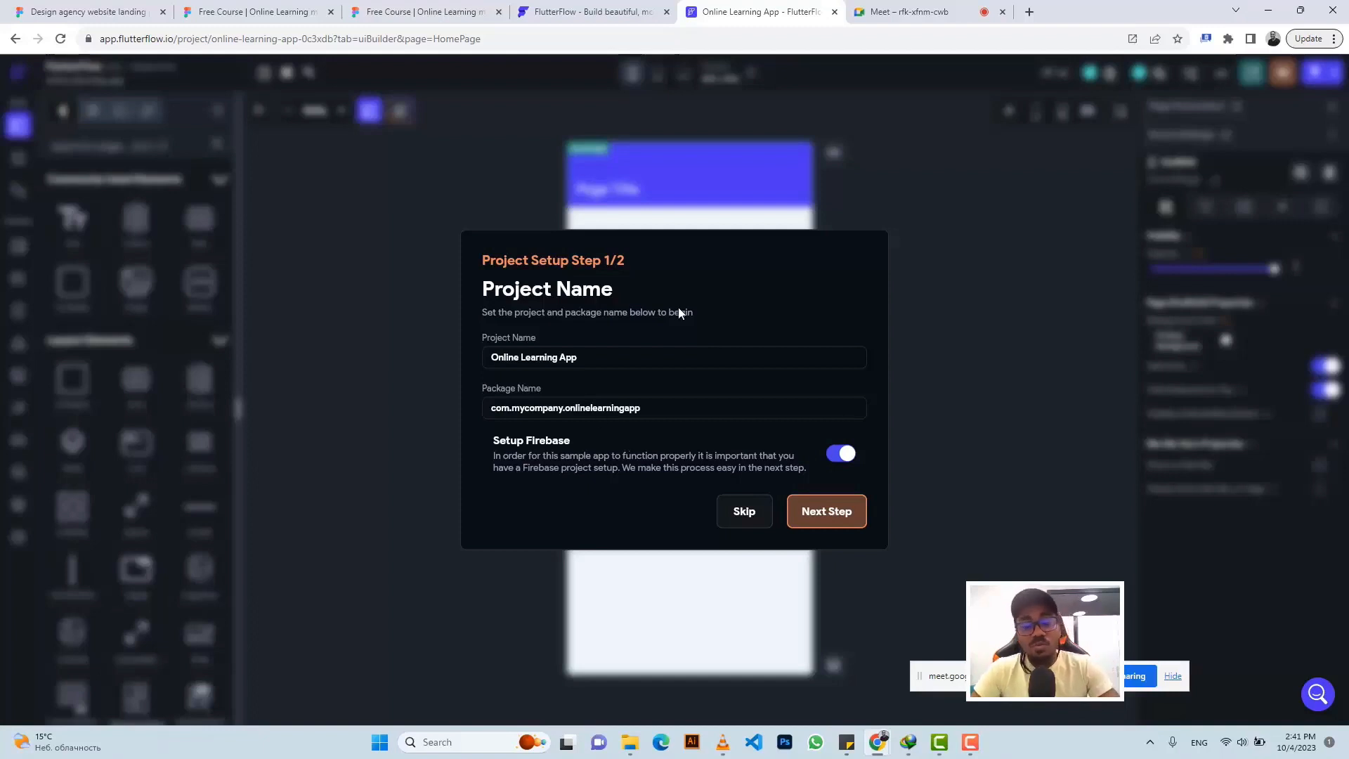
left_click(740, 513)
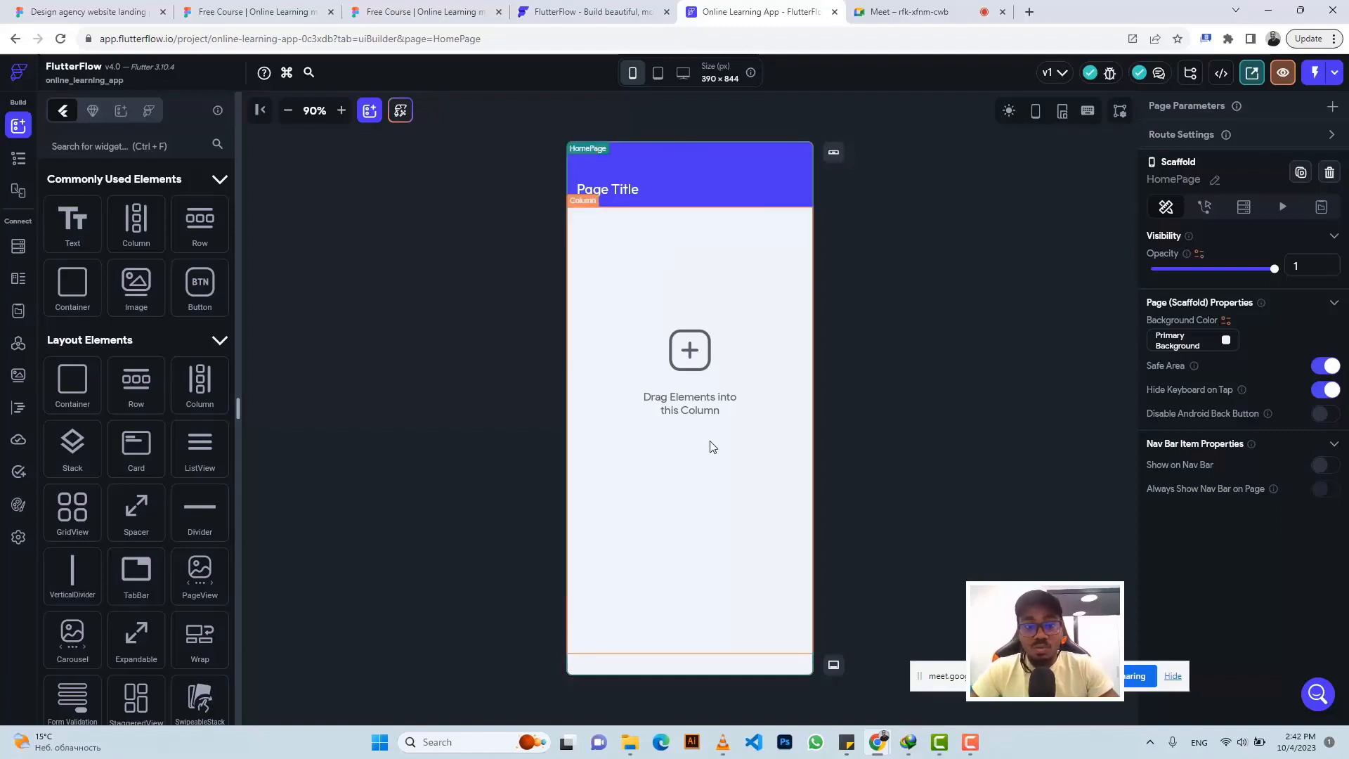
Select the empty column on the HomePage canvas and display the page's widget tree
left_click(673, 398)
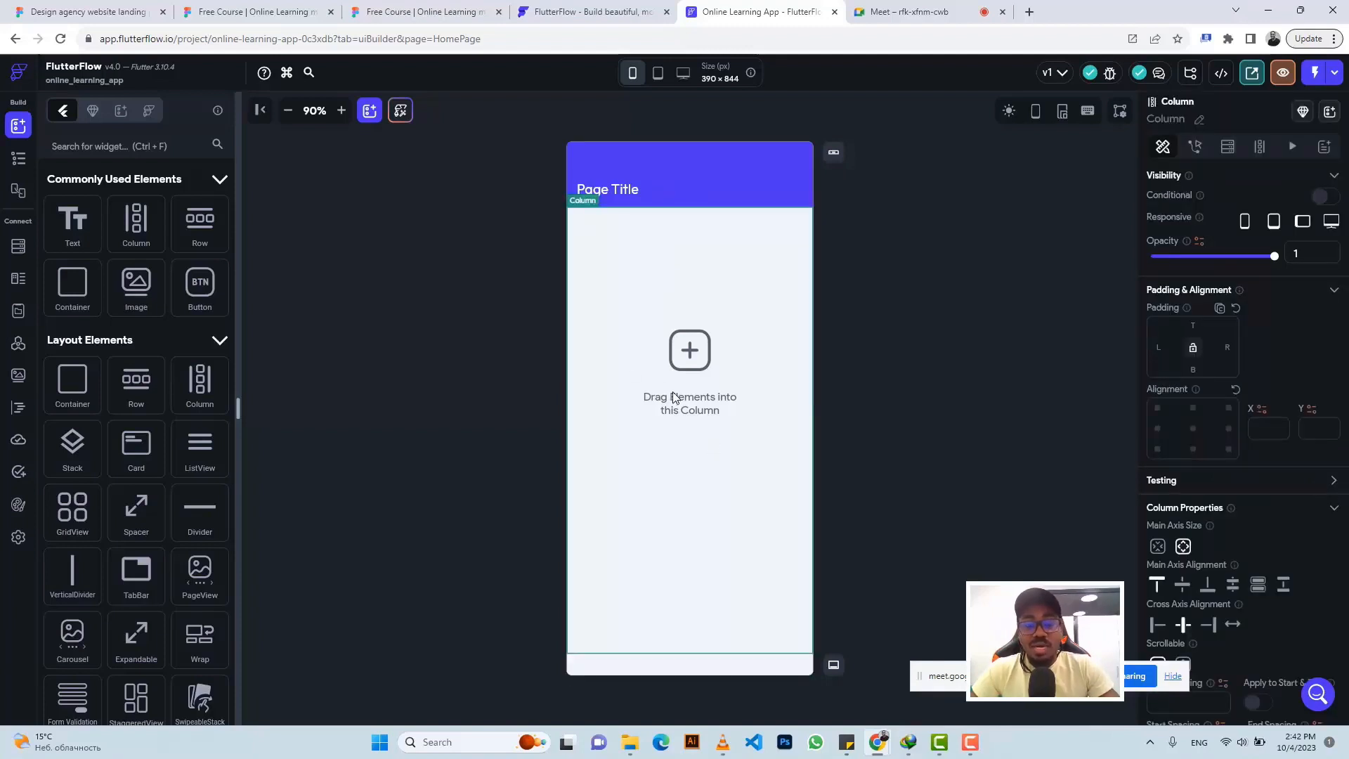
left_click(19, 164)
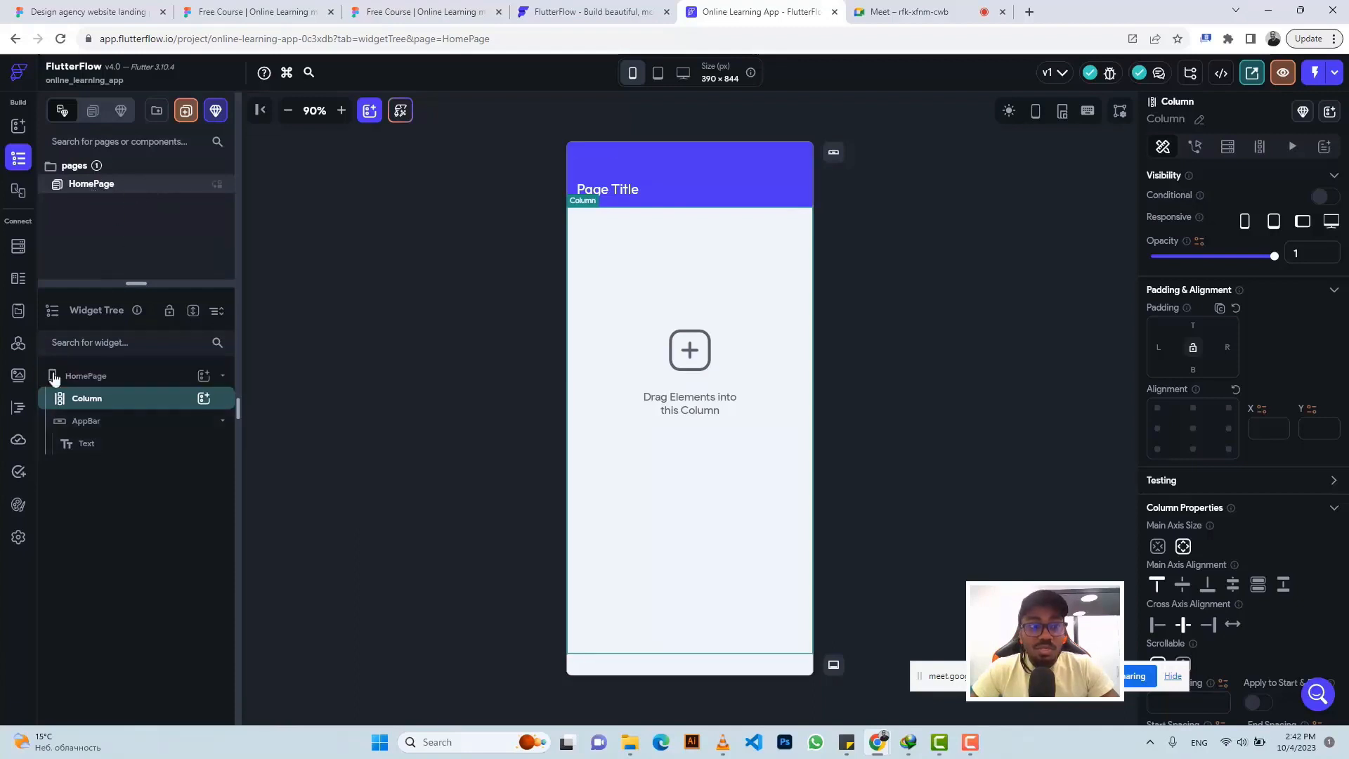
Try to delete the HomePage scaffold from the widget tree
left_click(100, 378)
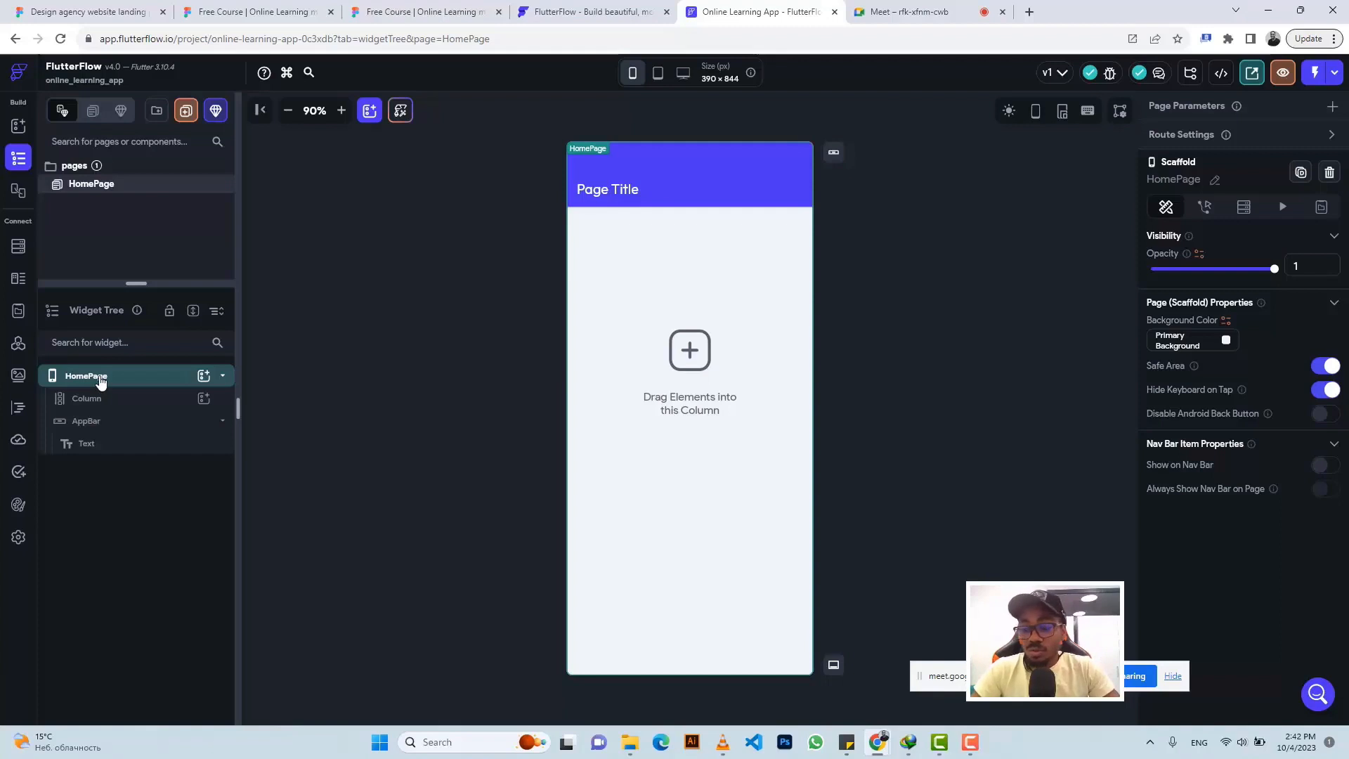
right_click(101, 380)
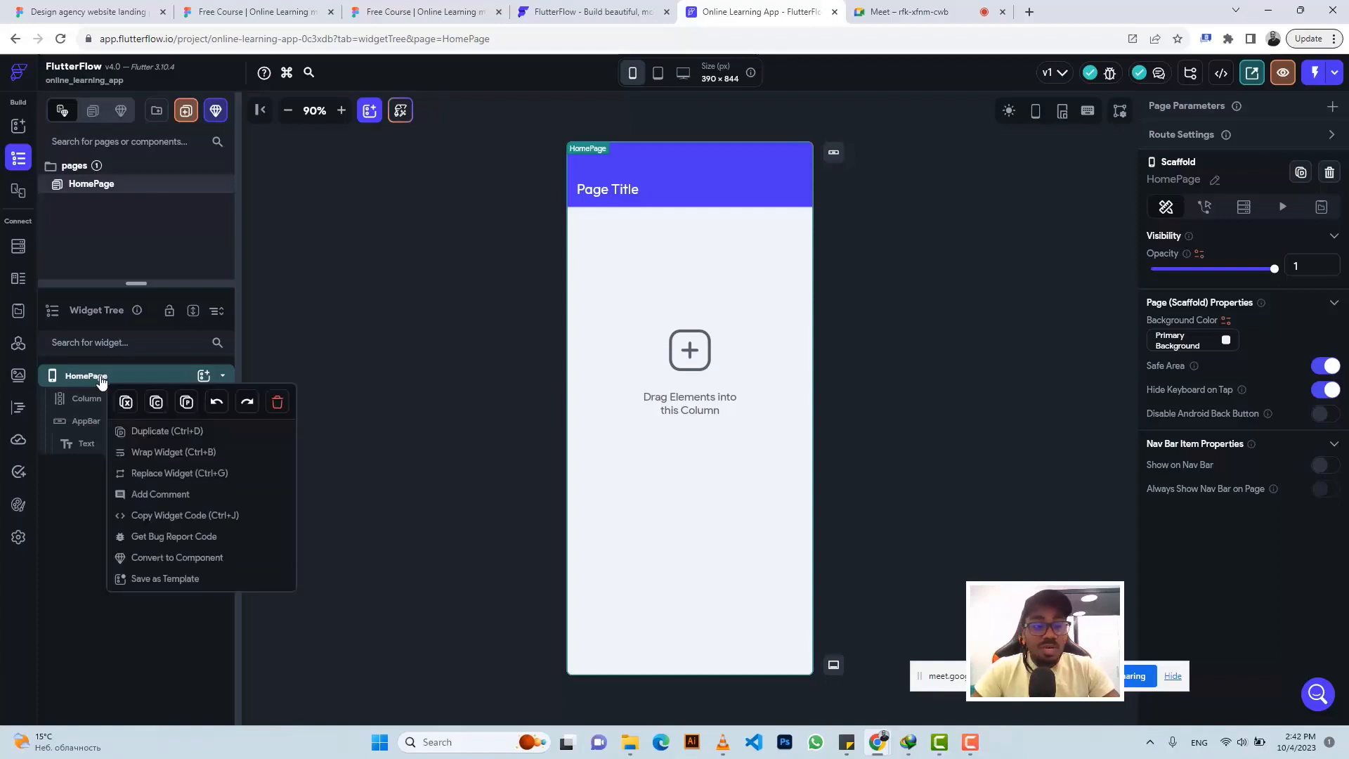
left_click(278, 402)
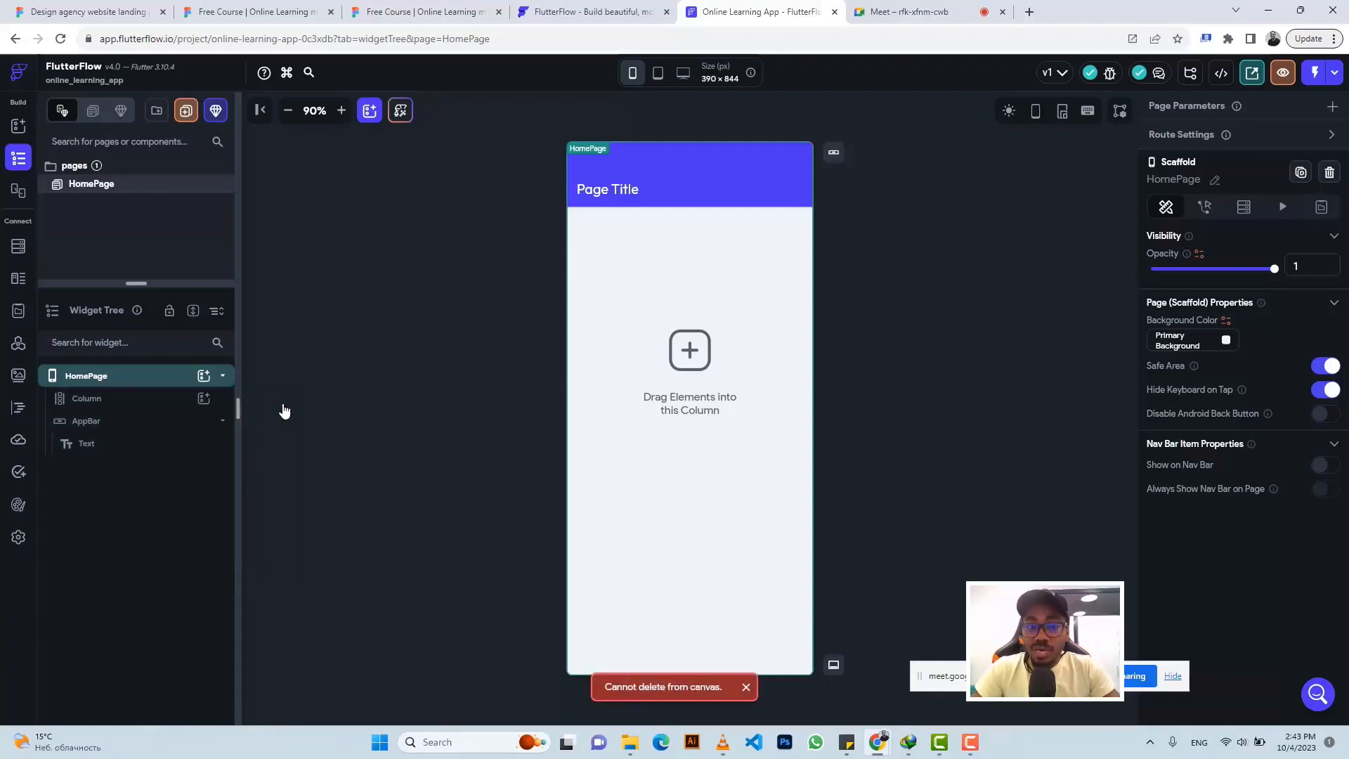
left_click(127, 401)
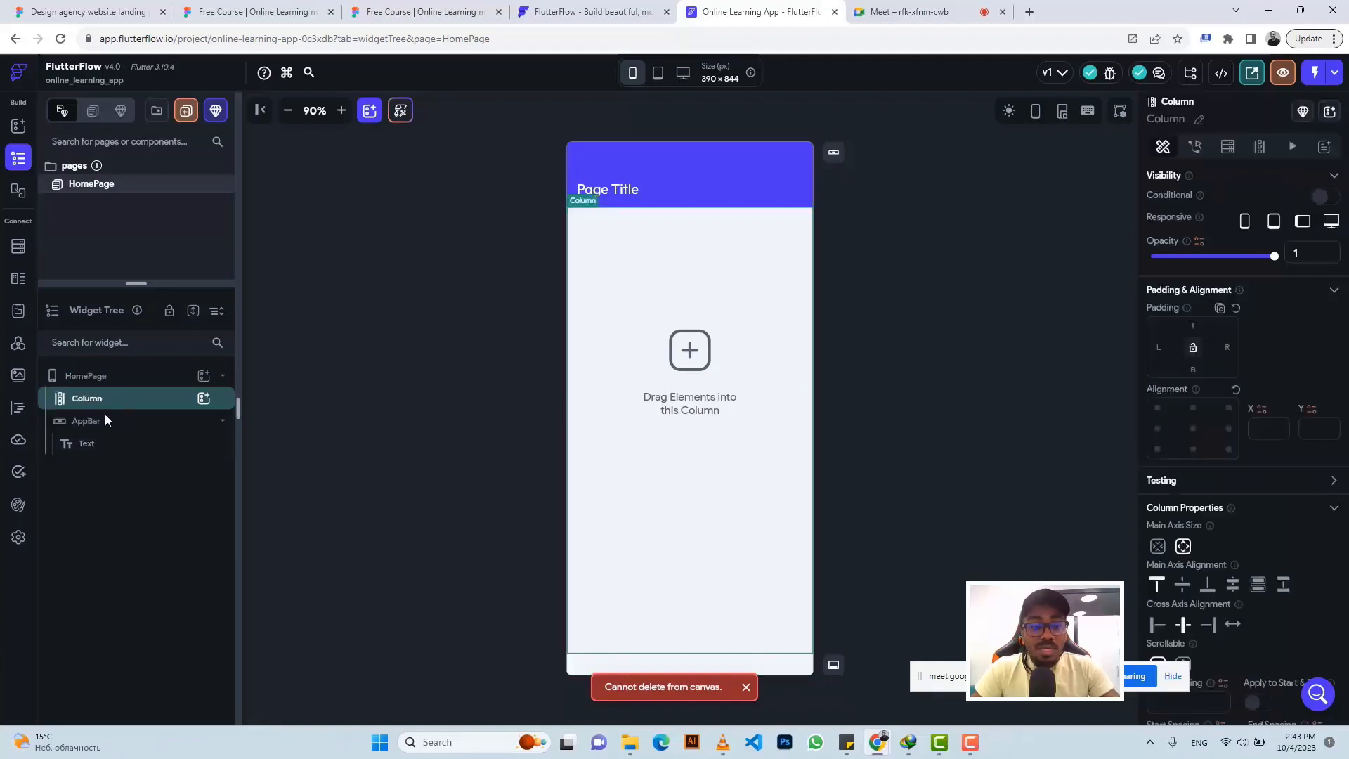
Delete the AppBar and the Column from HomePage, leaving a blank page
left_click(102, 421)
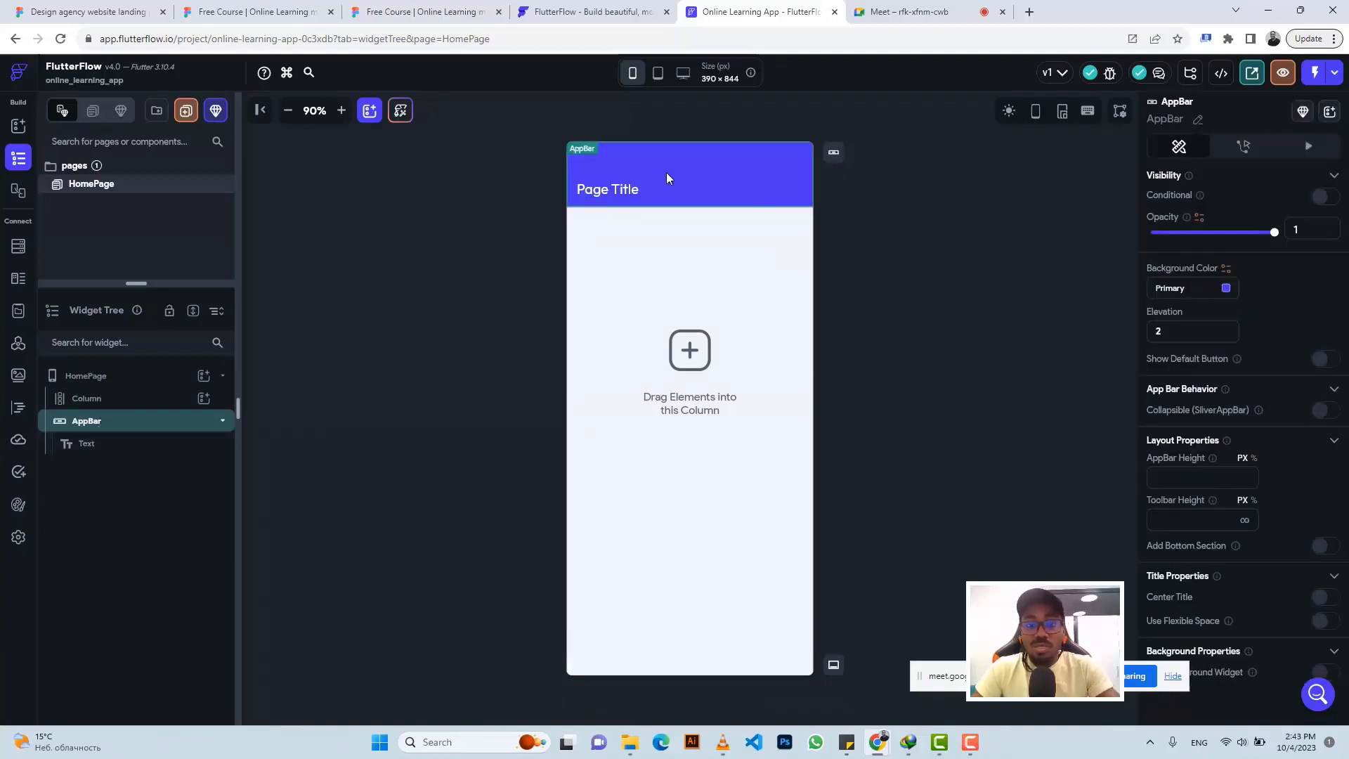
key("Delete")
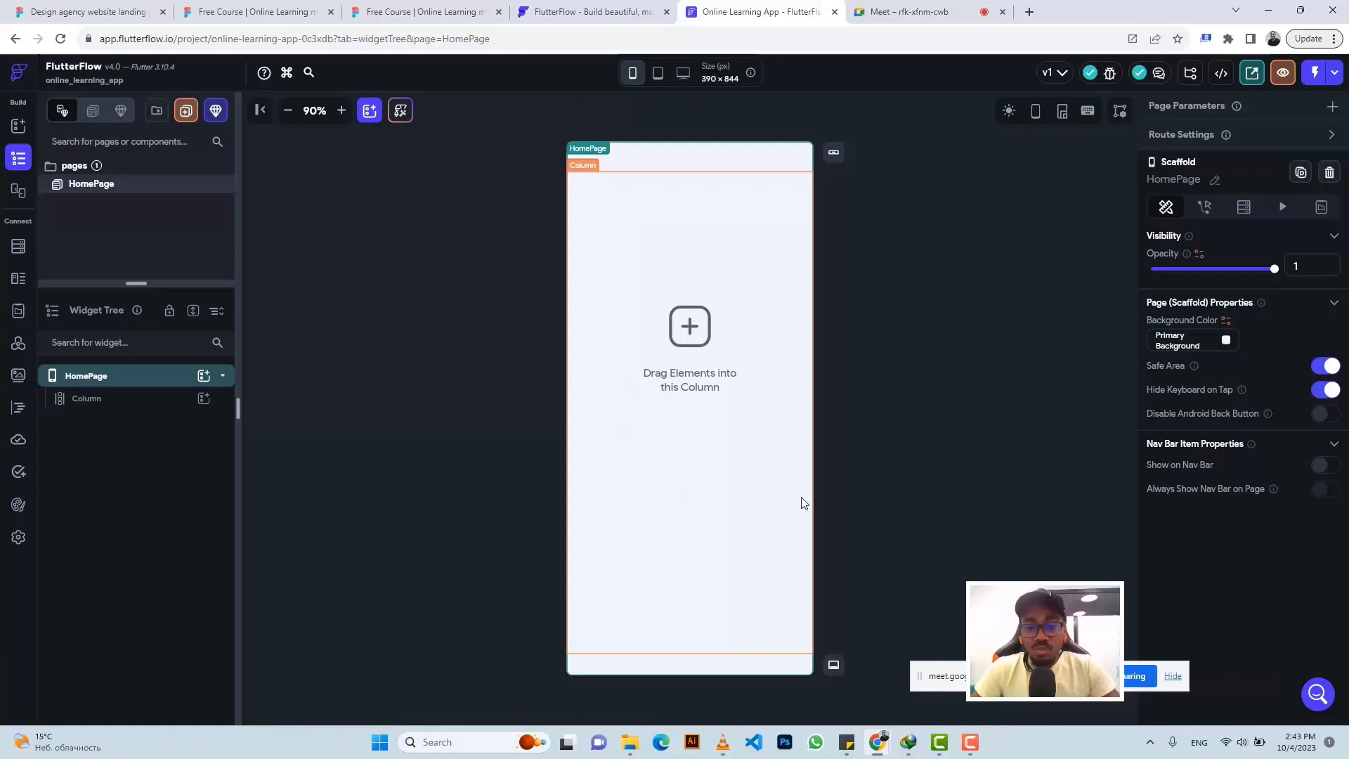
left_click(99, 400)
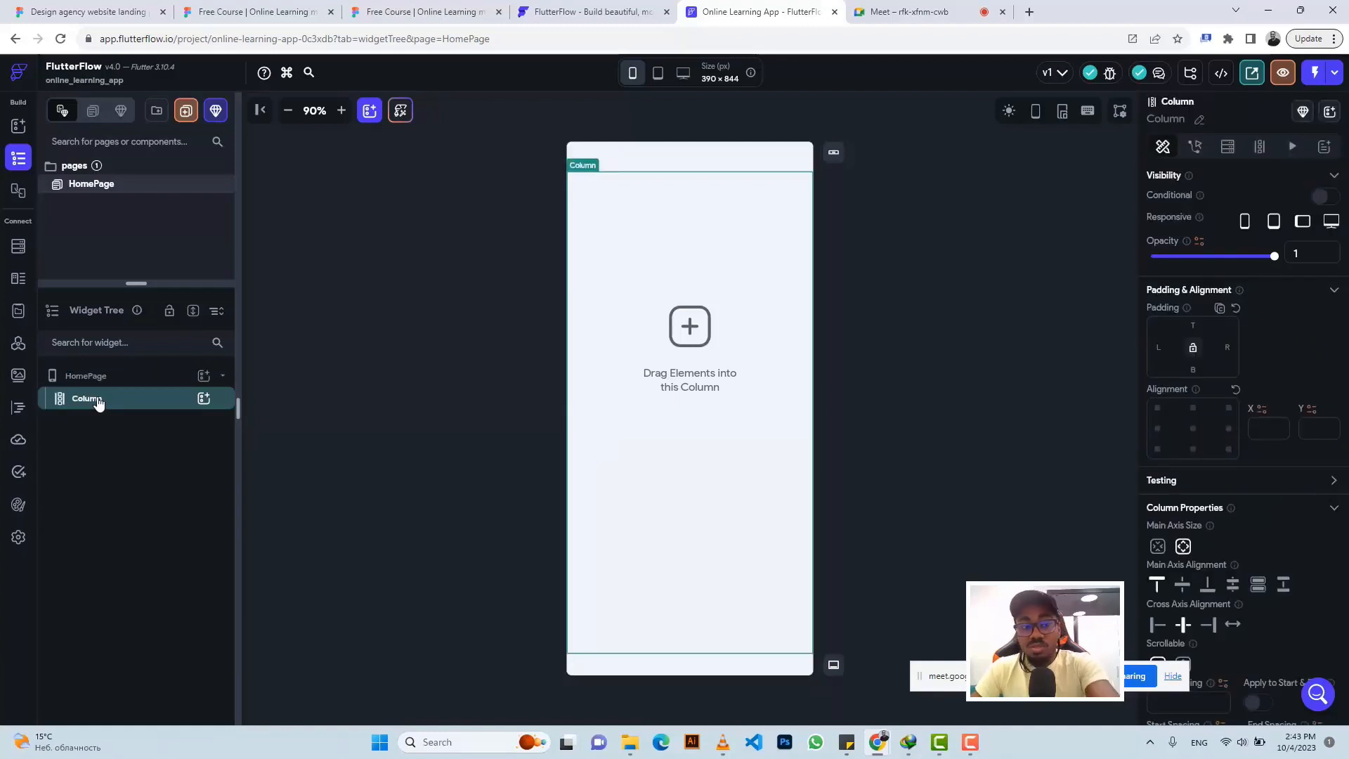
key("Delete")
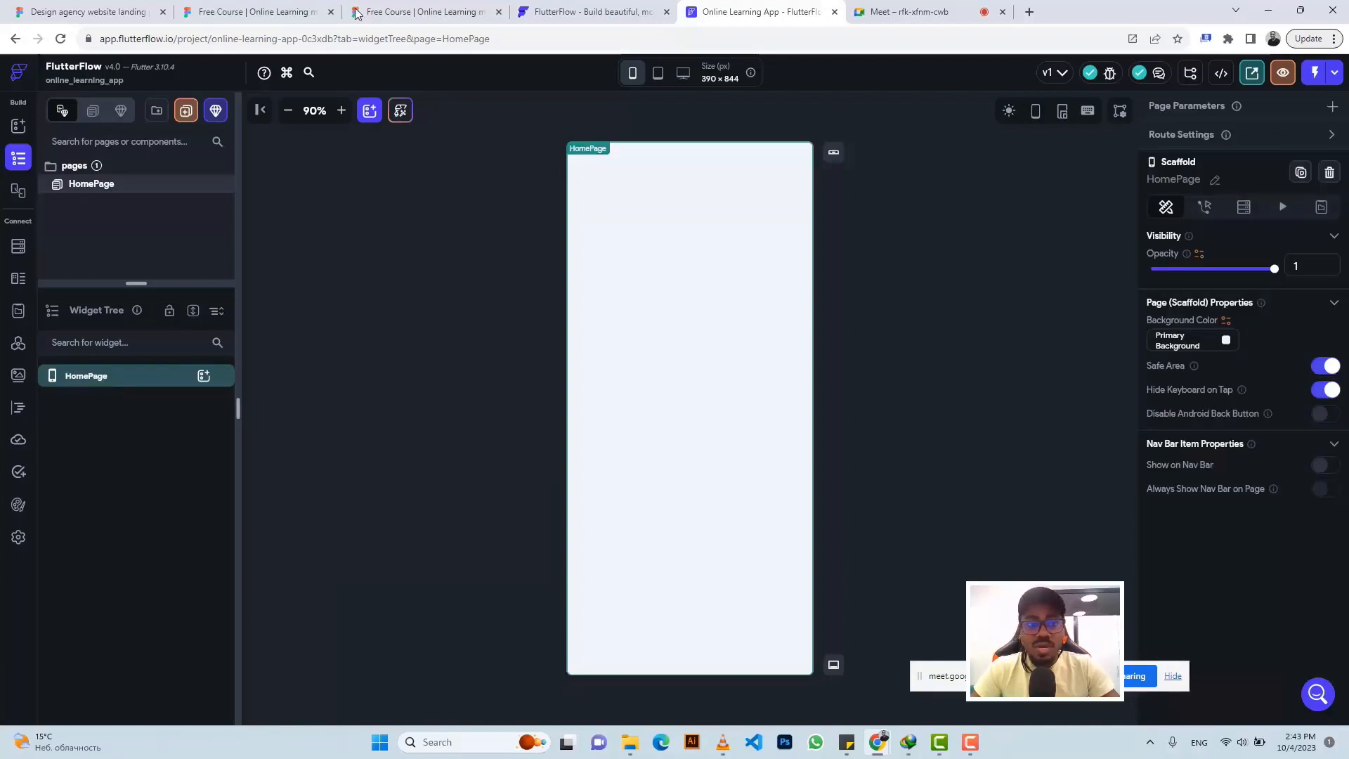
Check the Auth-main frame in the Figma design and rename the HomePage page as auth in FlutterFlow
left_click(378, 11)
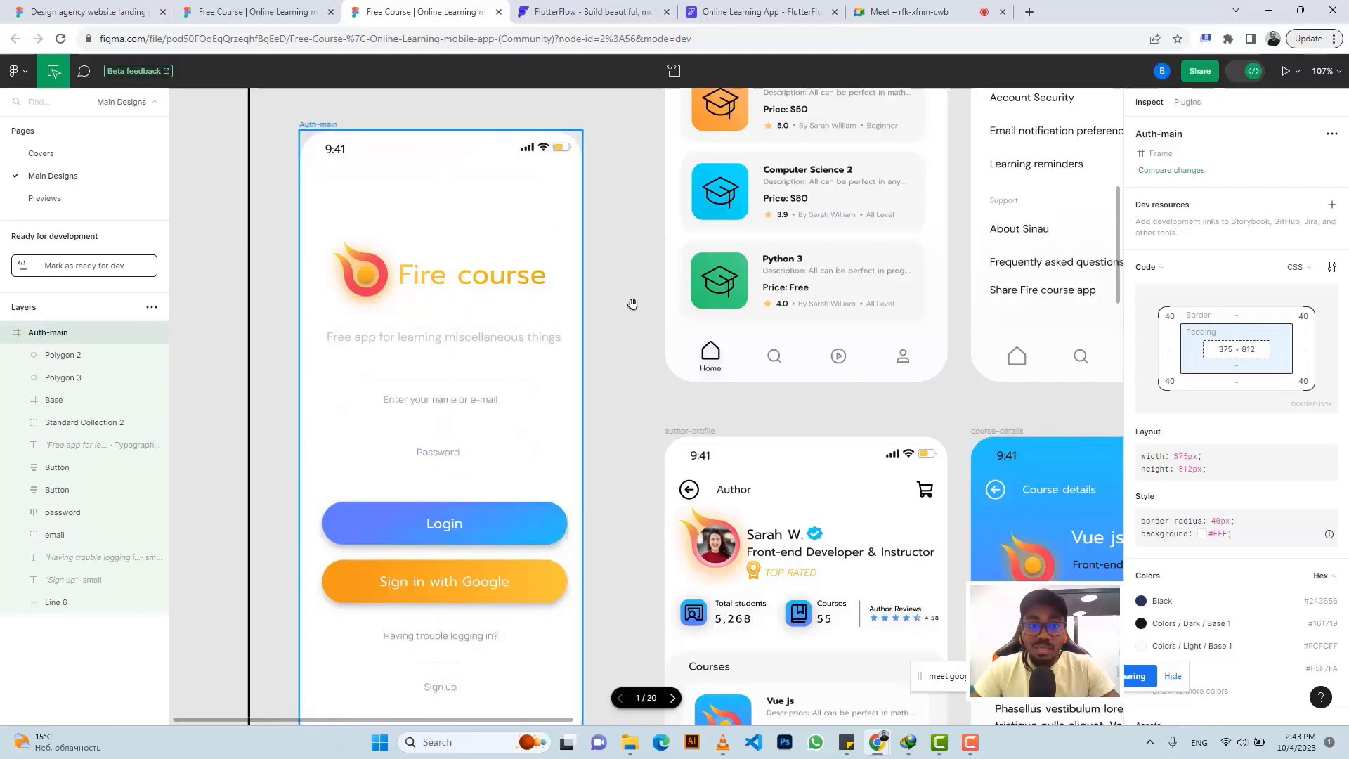
left_click(718, 18)
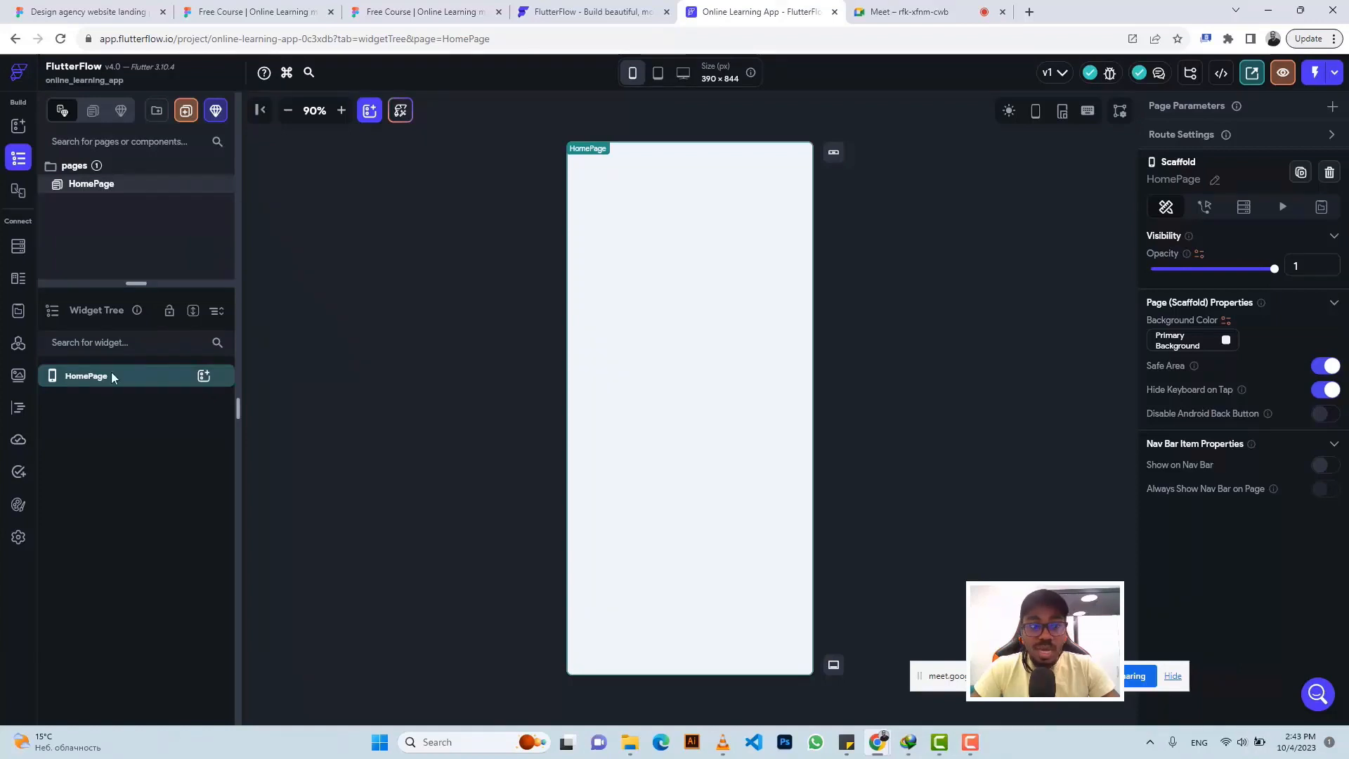
left_click(1214, 184)
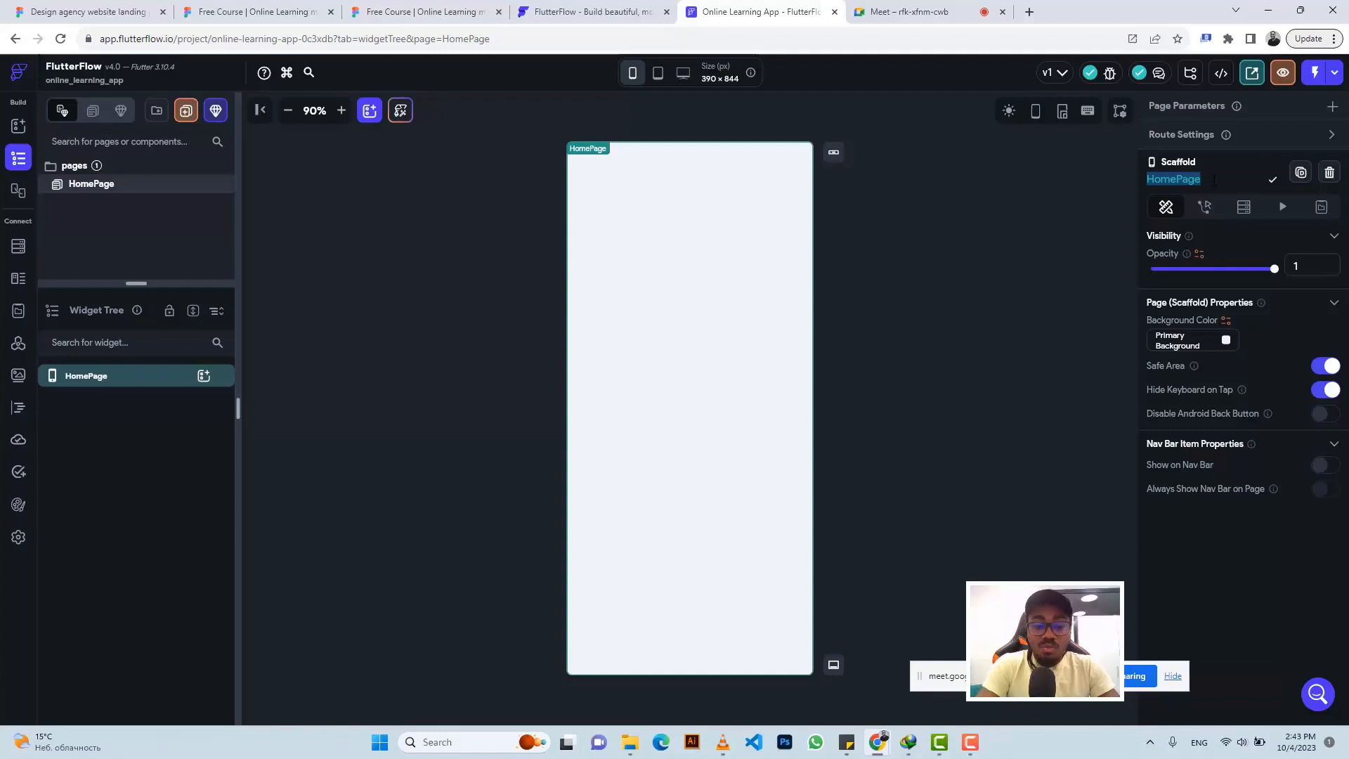
type("auth")
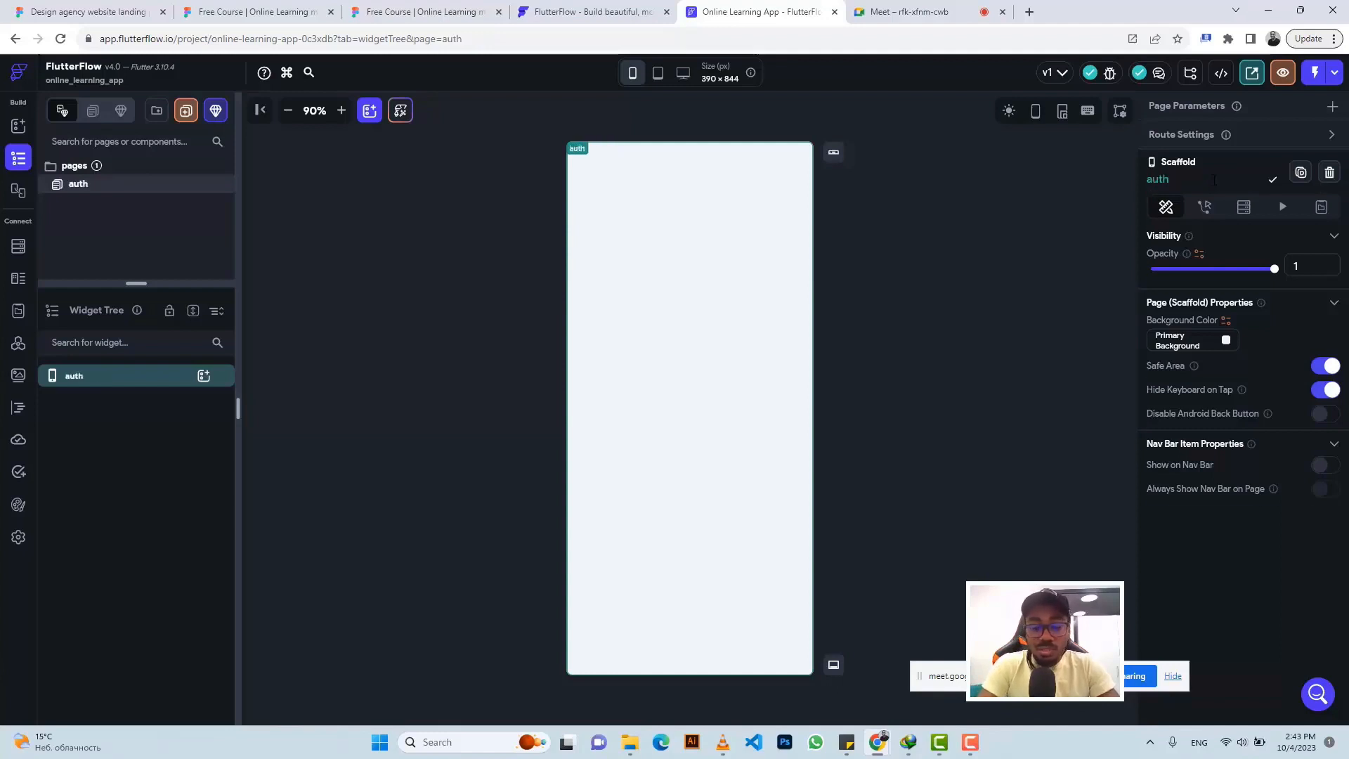
Finish renaming the page as authmain and apply the new name
type("man")
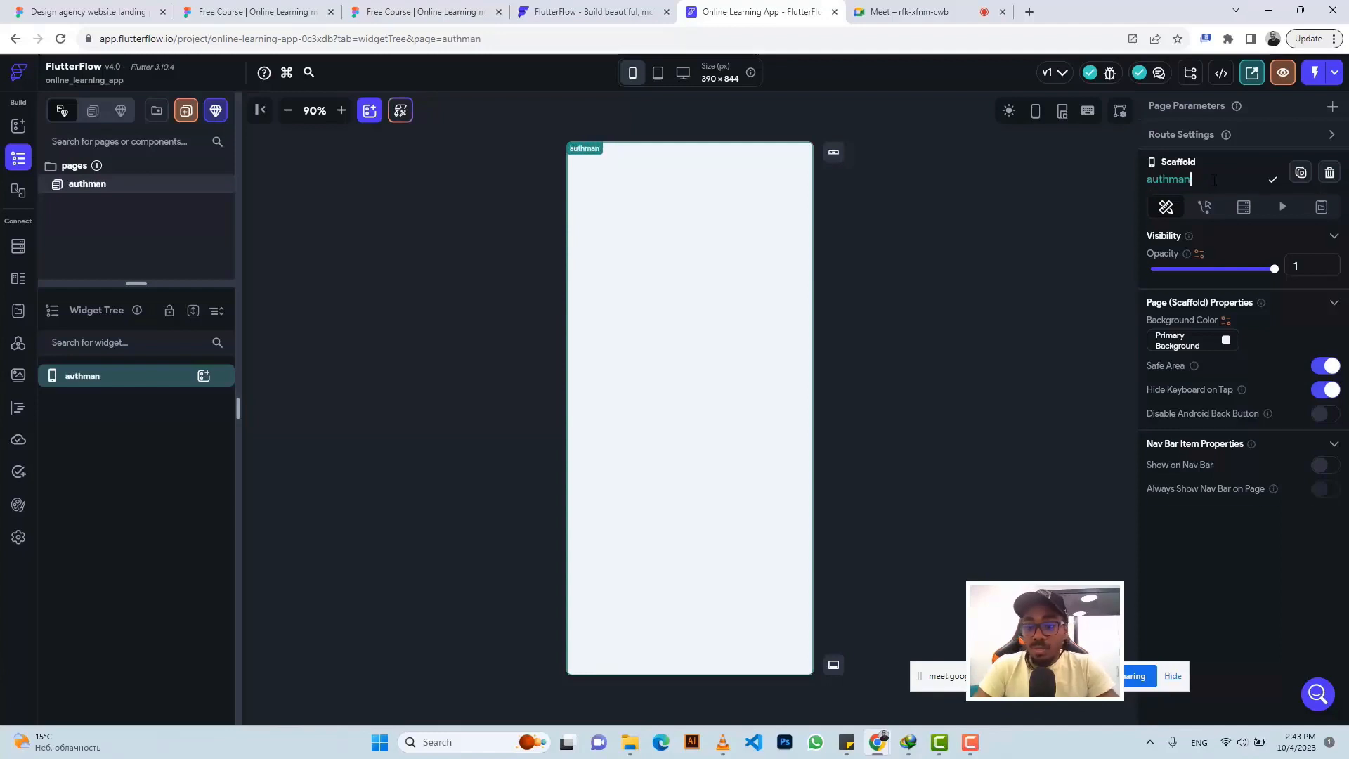
key("BackSpace")
type("in")
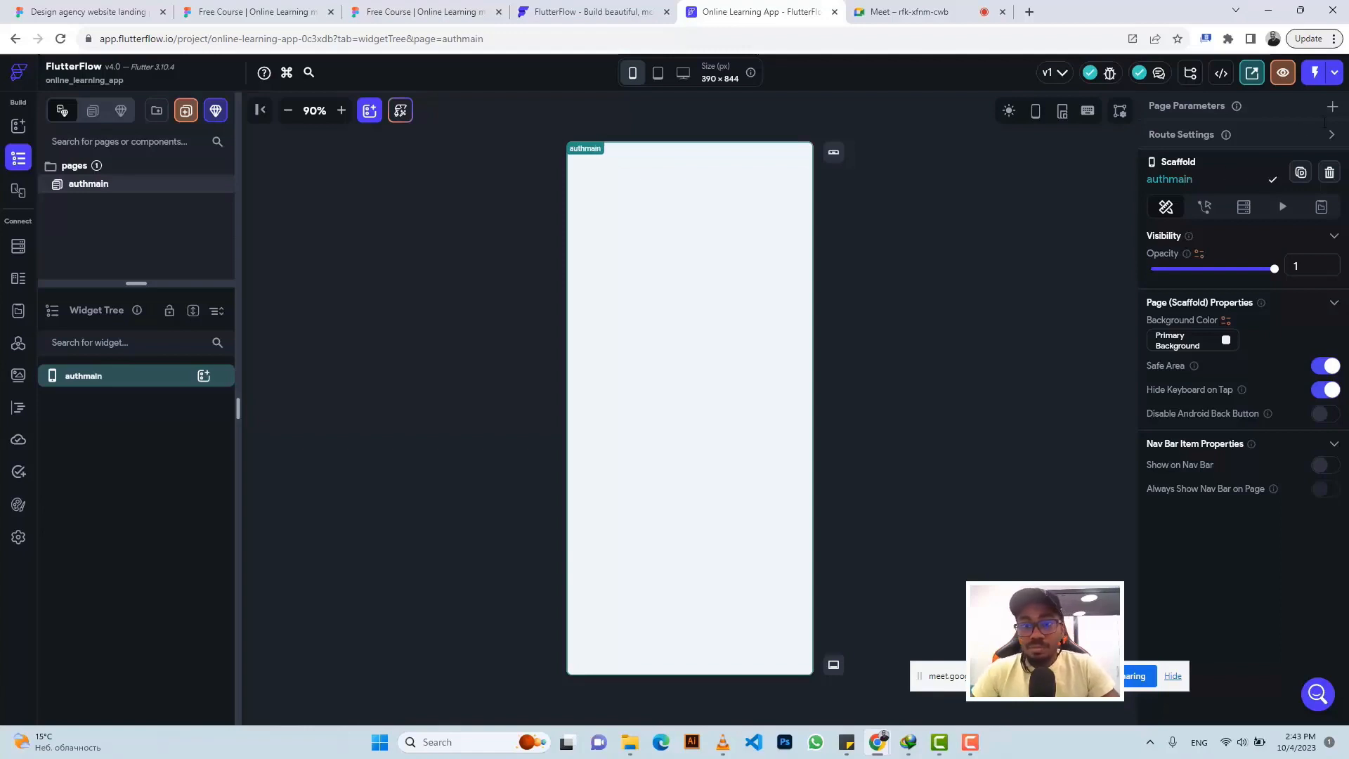
left_click(1271, 180)
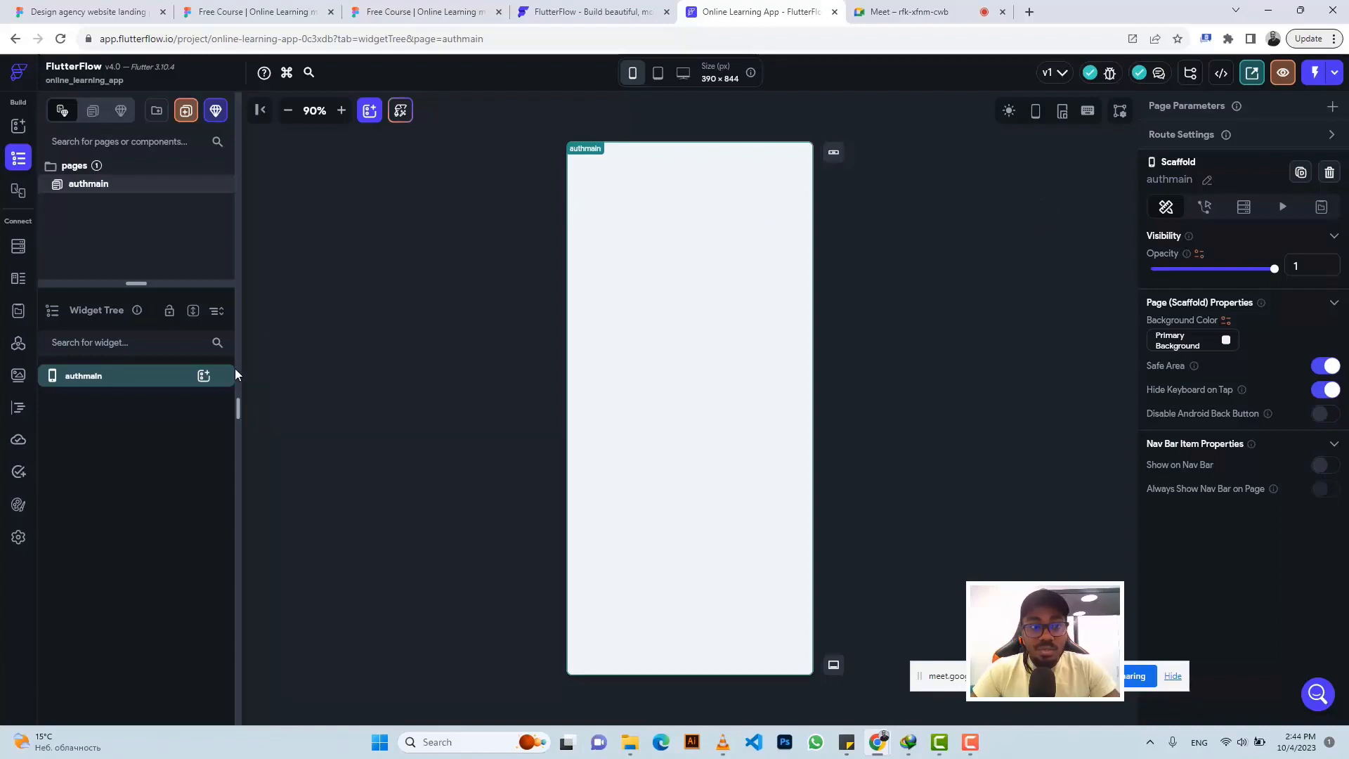
Review the Auth-main login layout in Figma, and add a Column to the authmain page in FlutterFlow
left_click(421, 12)
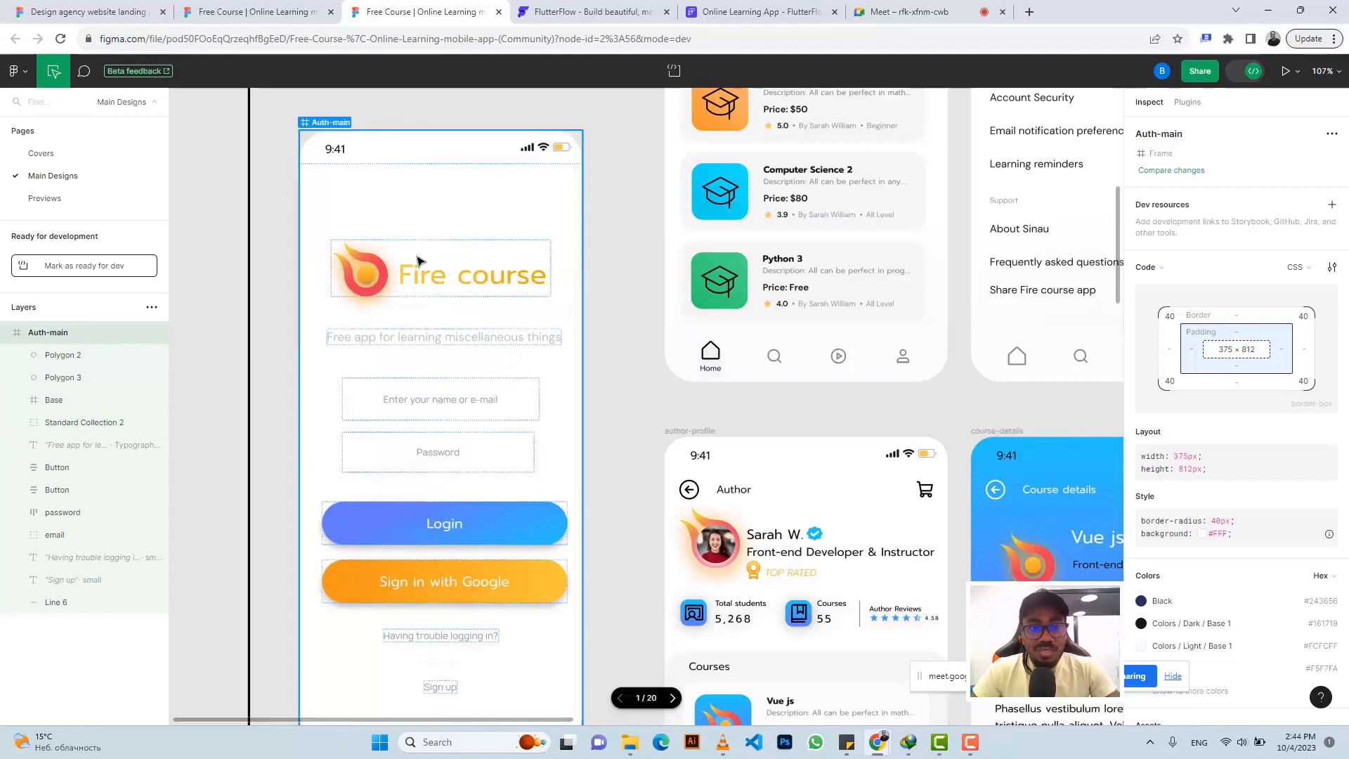
scroll(418, 260, "down", 1)
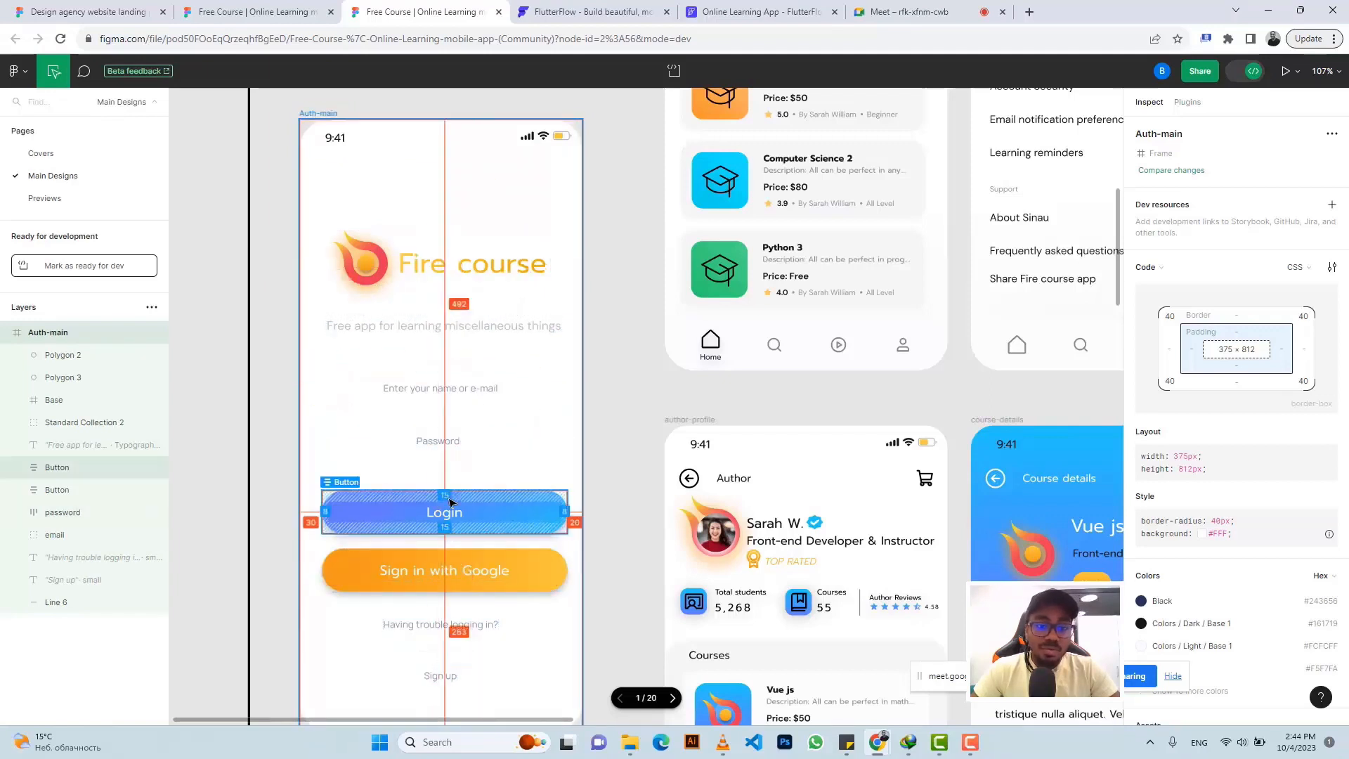
scroll(455, 398, "down", 1)
scroll(455, 400, "down", 1)
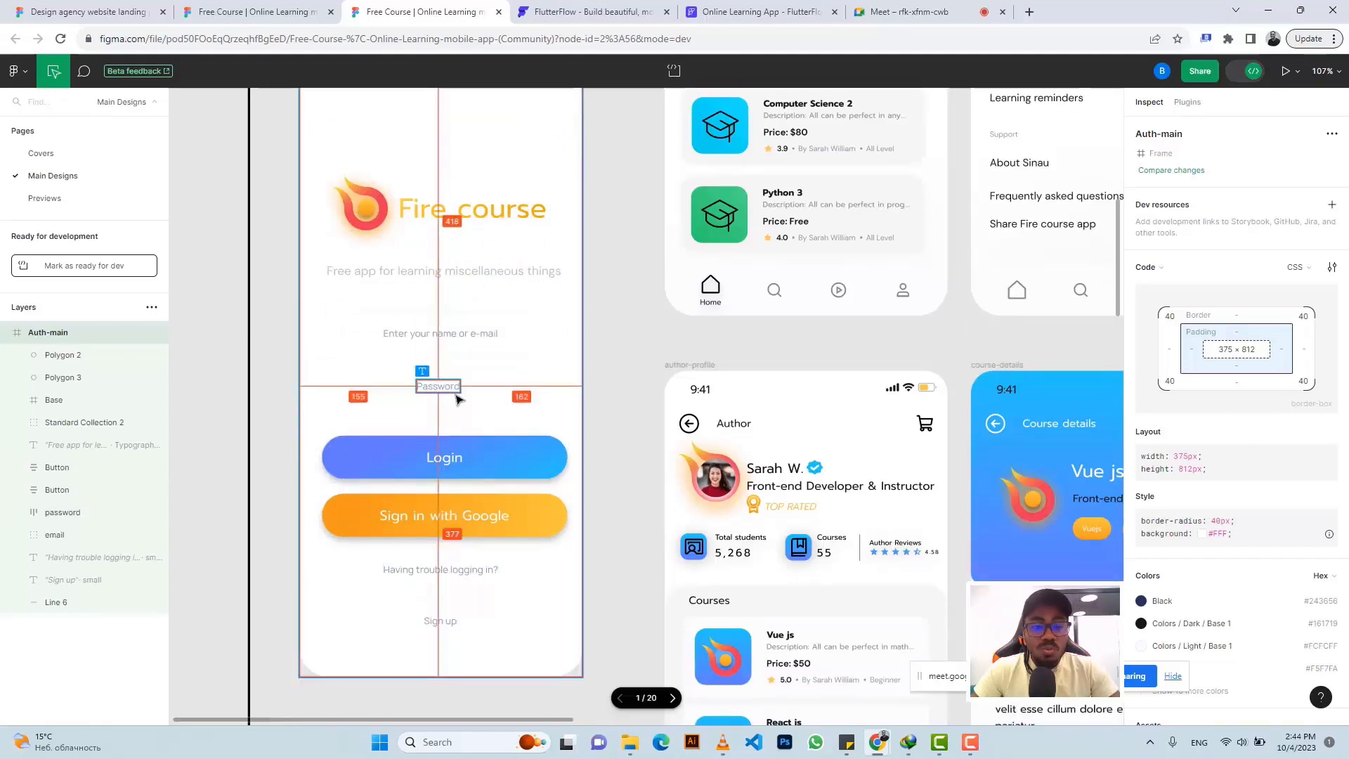
scroll(455, 400, "up", 1)
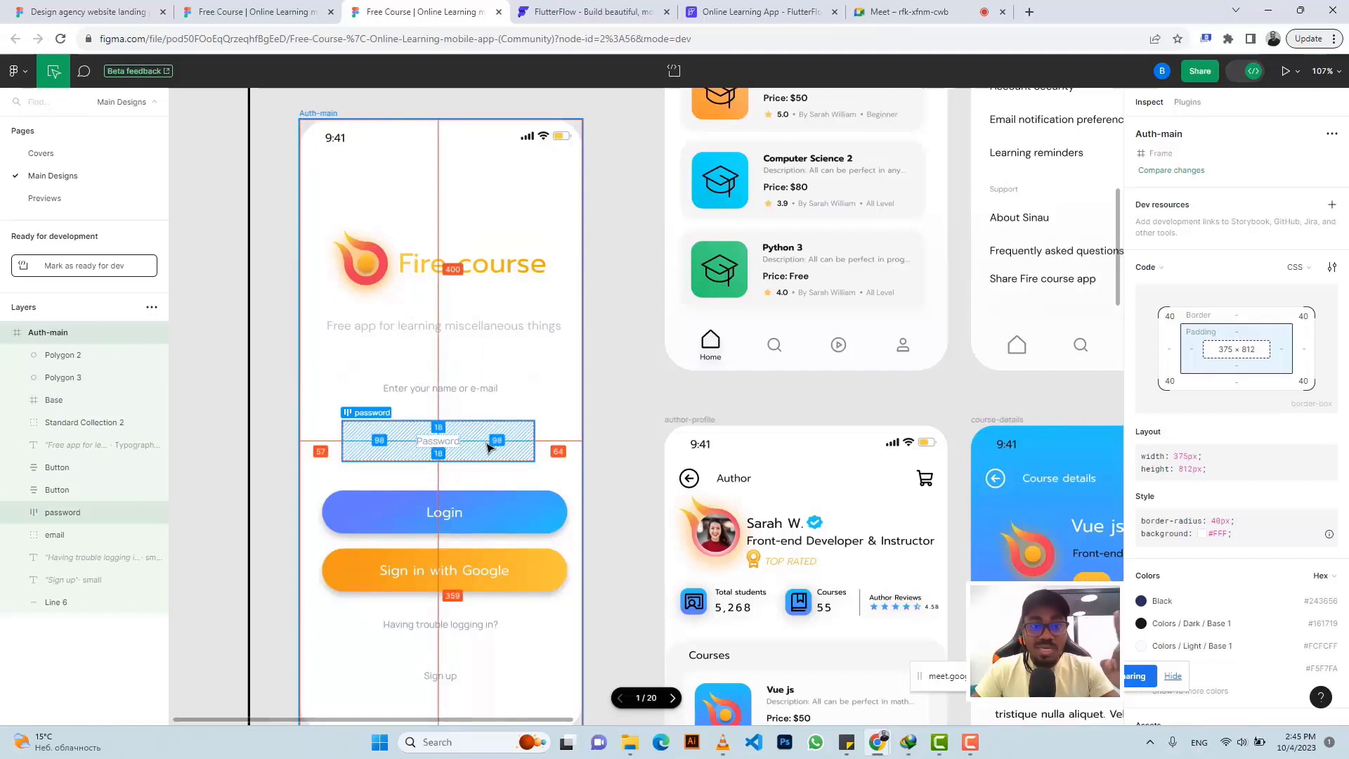
left_click(772, 14)
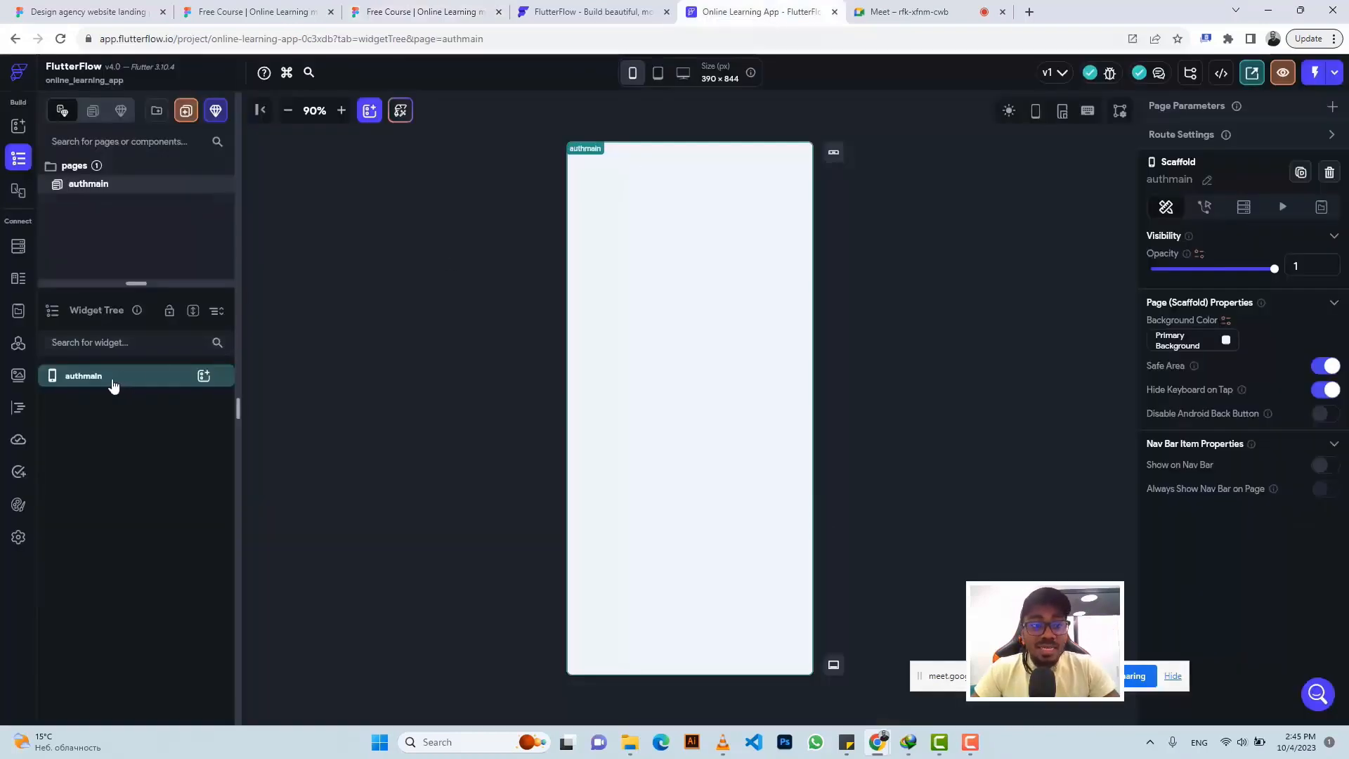
left_click(203, 379)
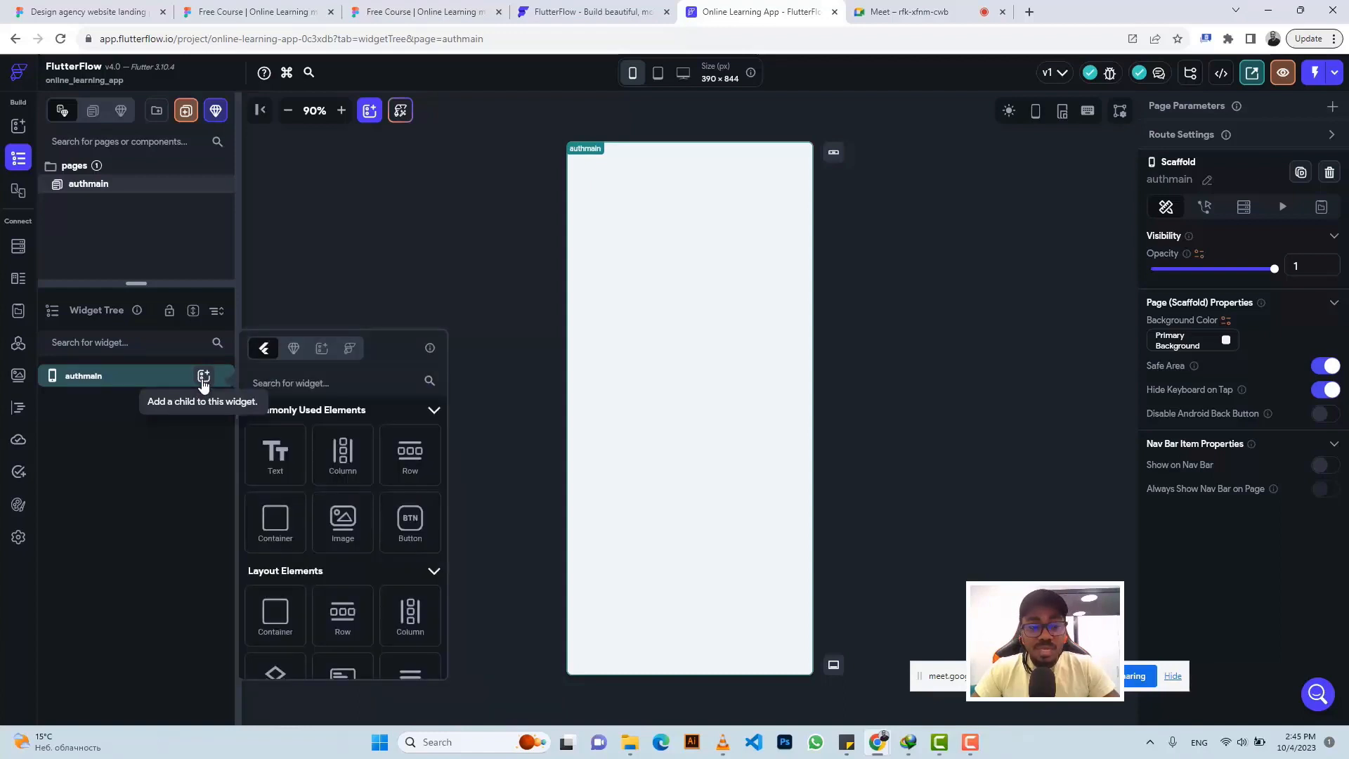
left_click(342, 456)
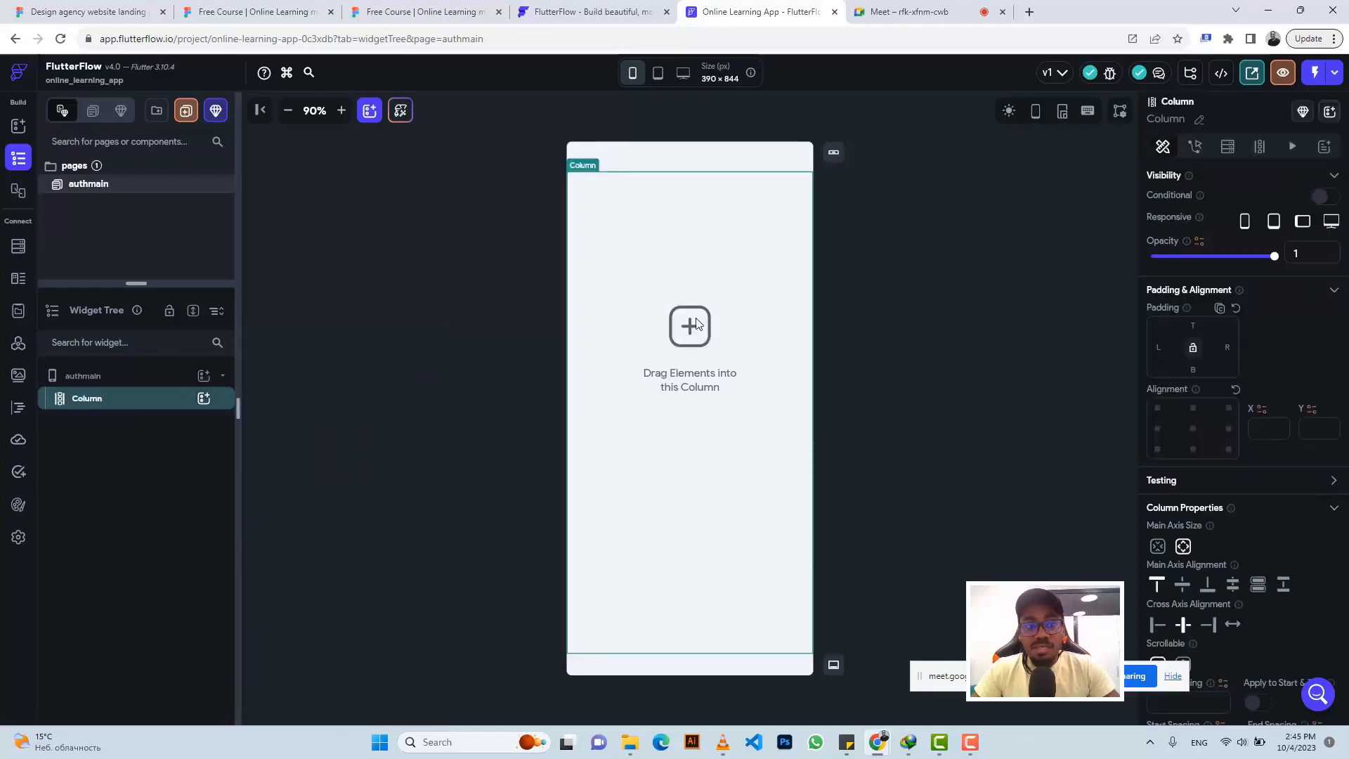
In Figma, hide the screen-sharing bar and add an export setting to the flame logo of the Auth-main frame
left_click(449, 10)
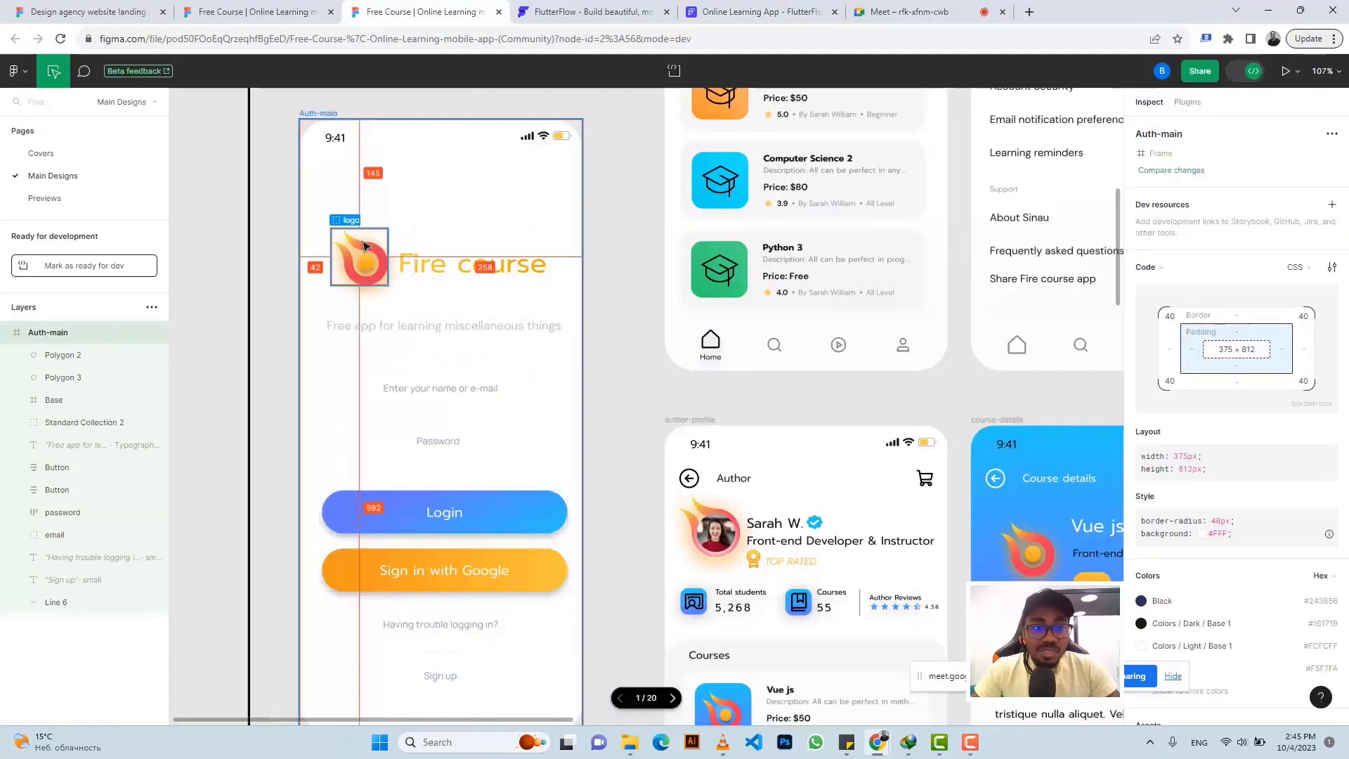
left_click(366, 257)
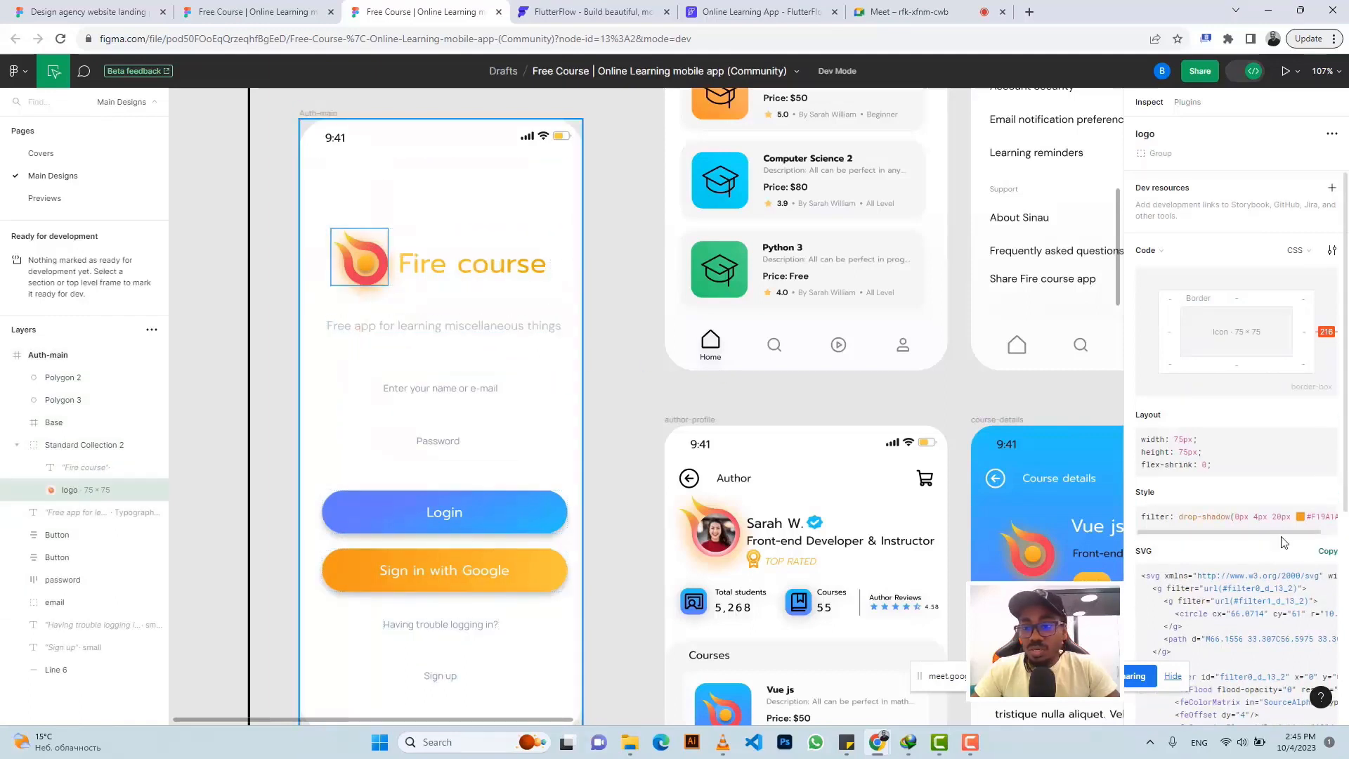
scroll(1264, 511, "down", 1)
scroll(1265, 511, "down", 5)
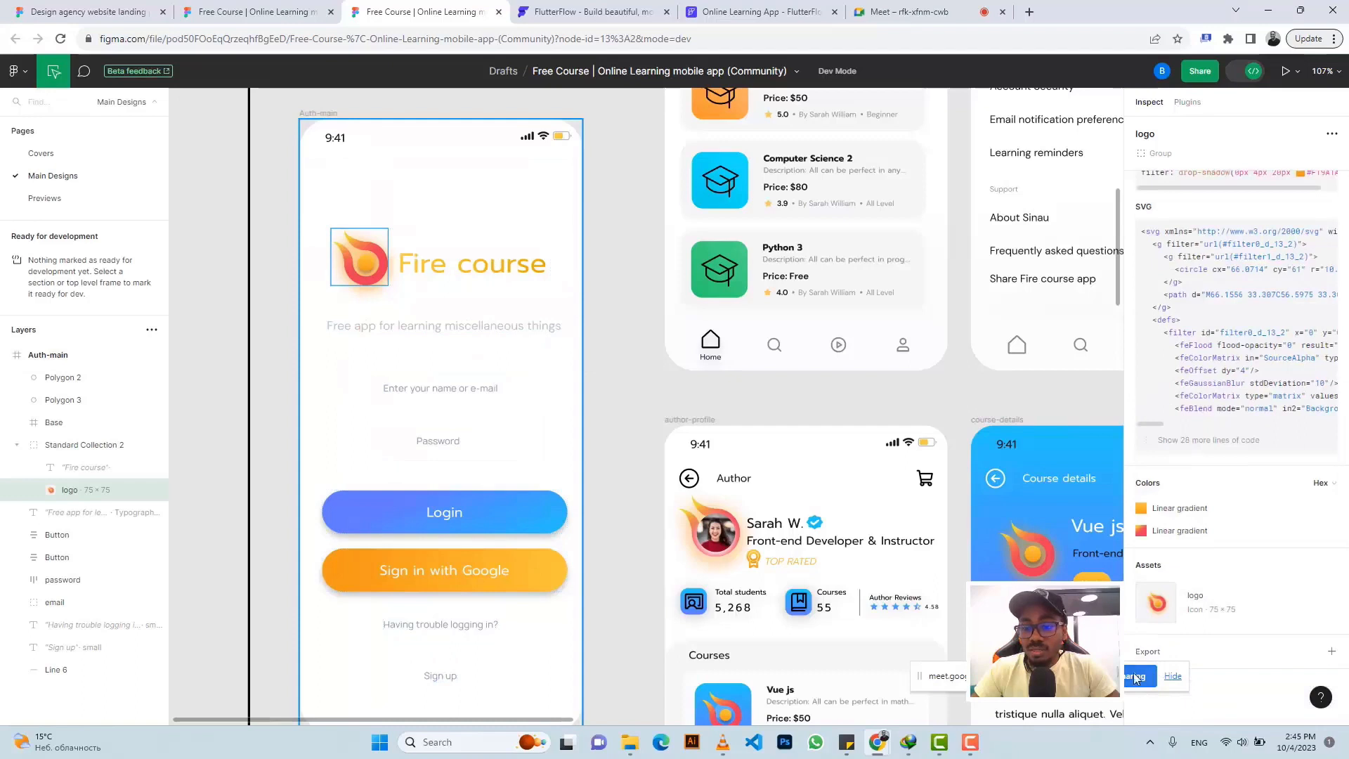
left_click_drag(1050, 679, 929, 713)
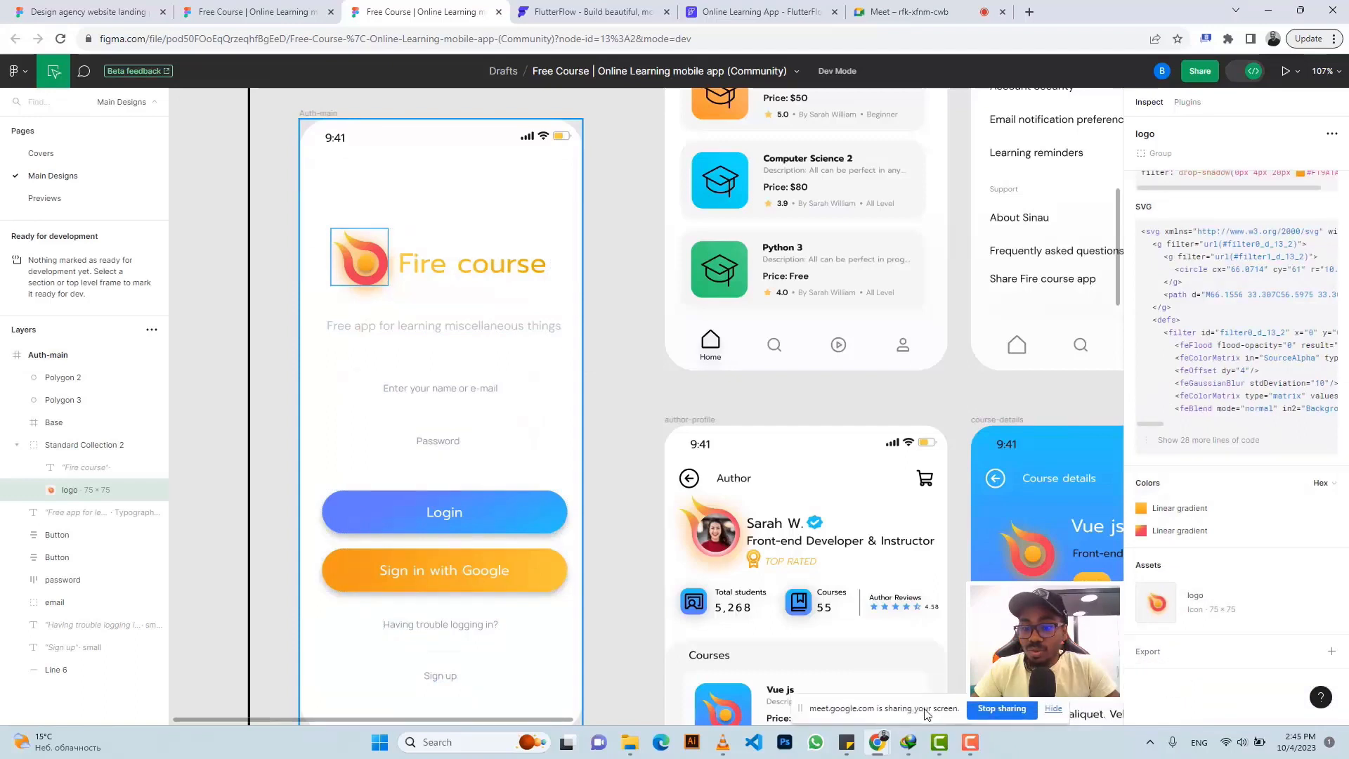
left_click(1052, 711)
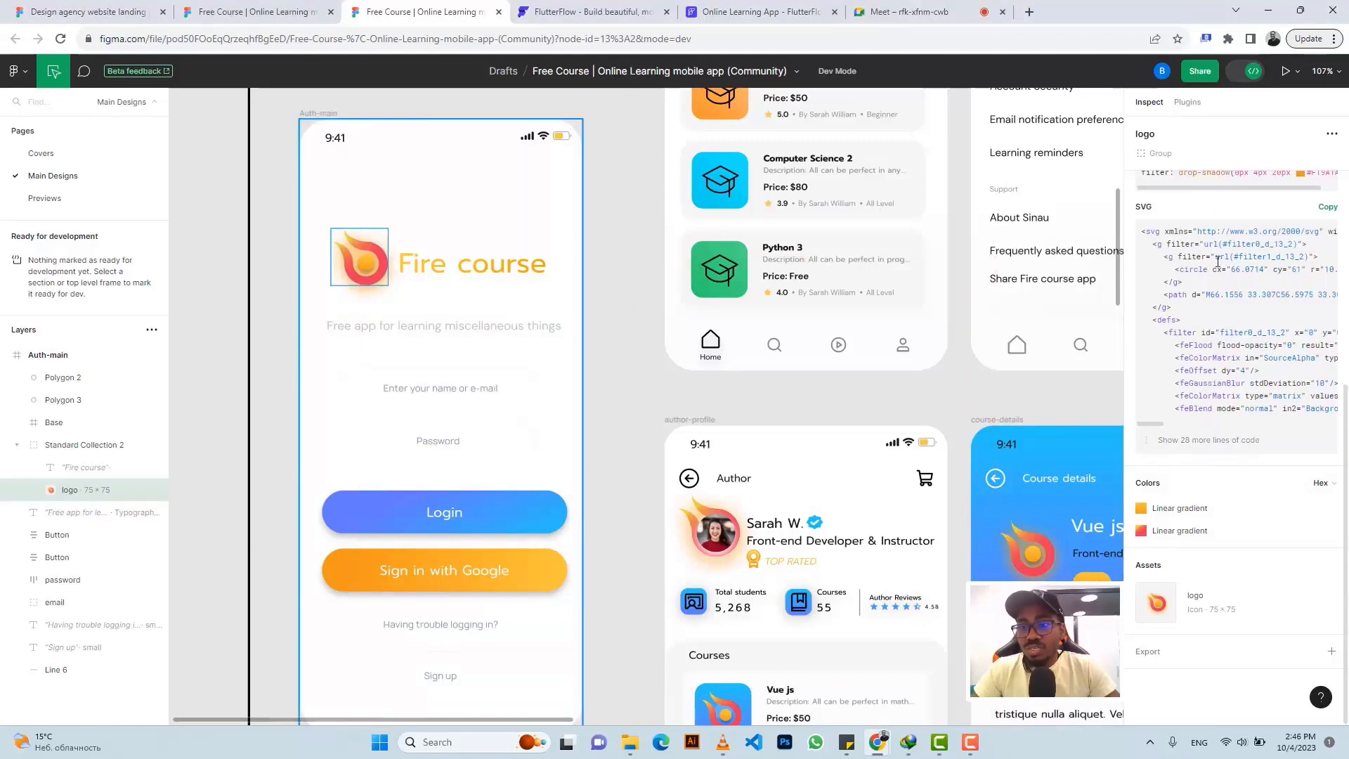
scroll(1219, 263, "up", 5)
scroll(1221, 281, "down", 5)
left_click(1152, 657)
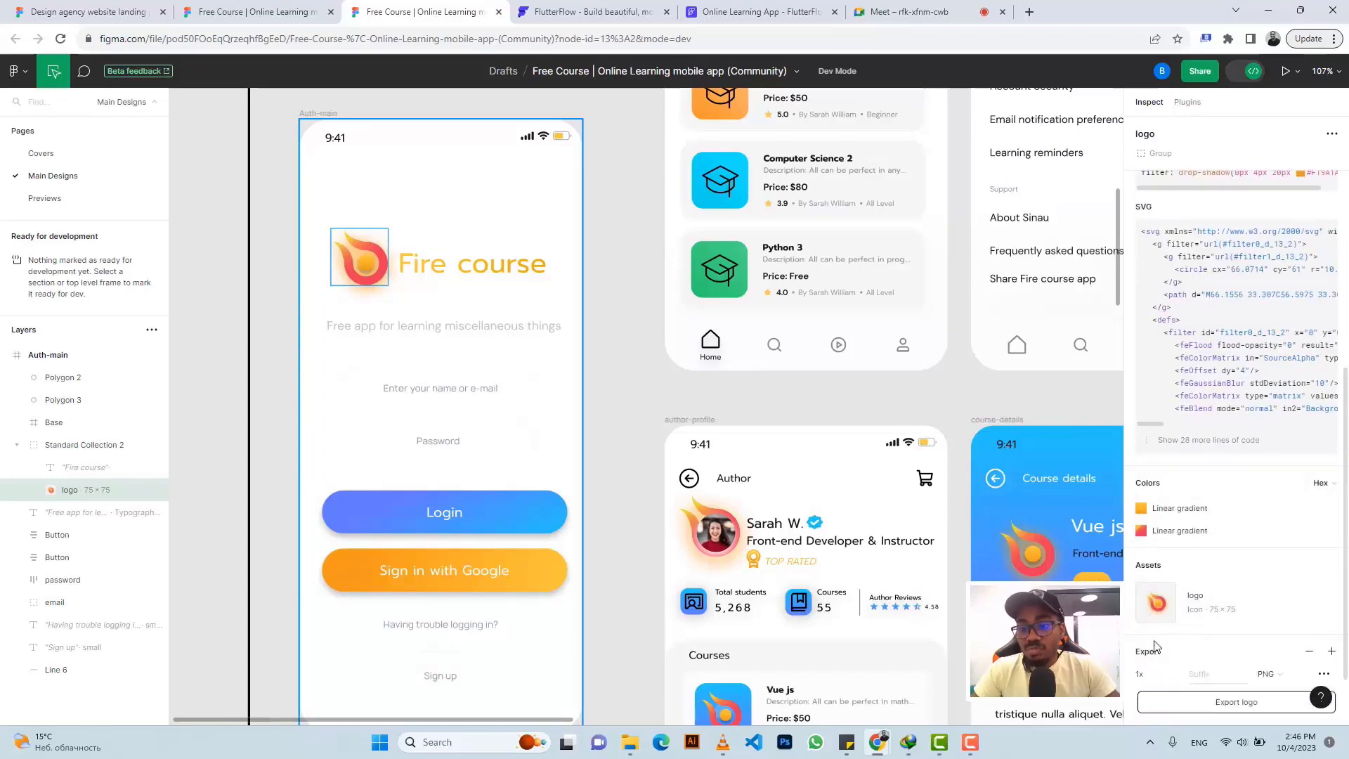
Set the logo's export scale to 2x, preview it and export the logo as PNG
scroll(1225, 473, "down", 2)
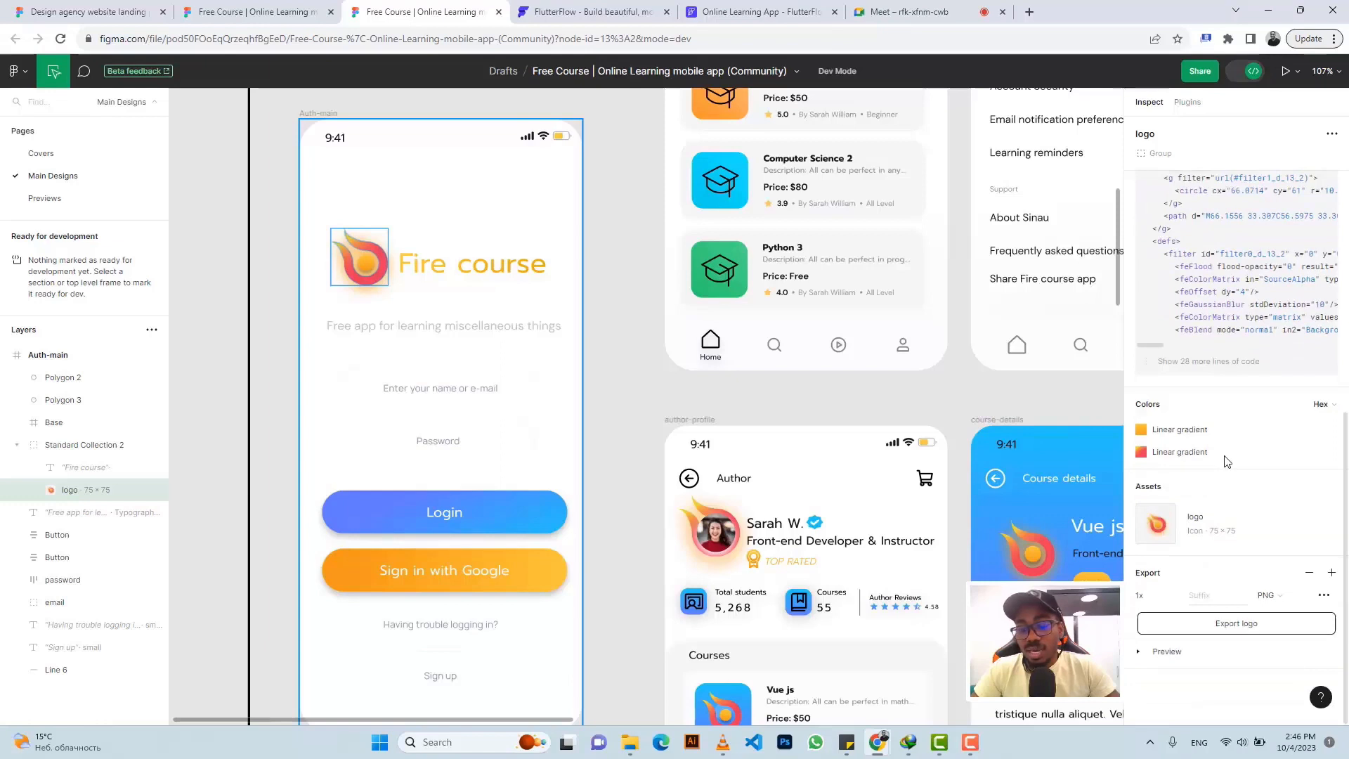
mouse_move(1226, 462)
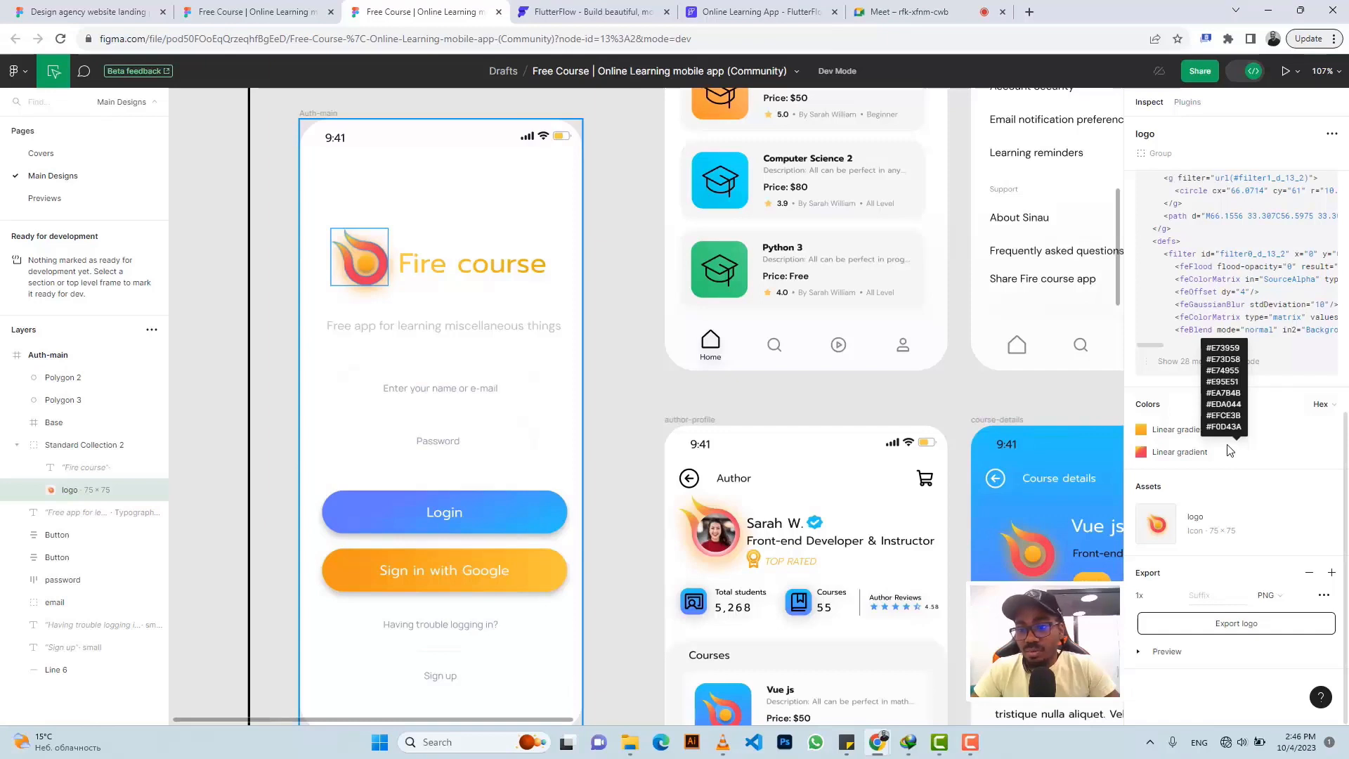
left_click(1178, 596)
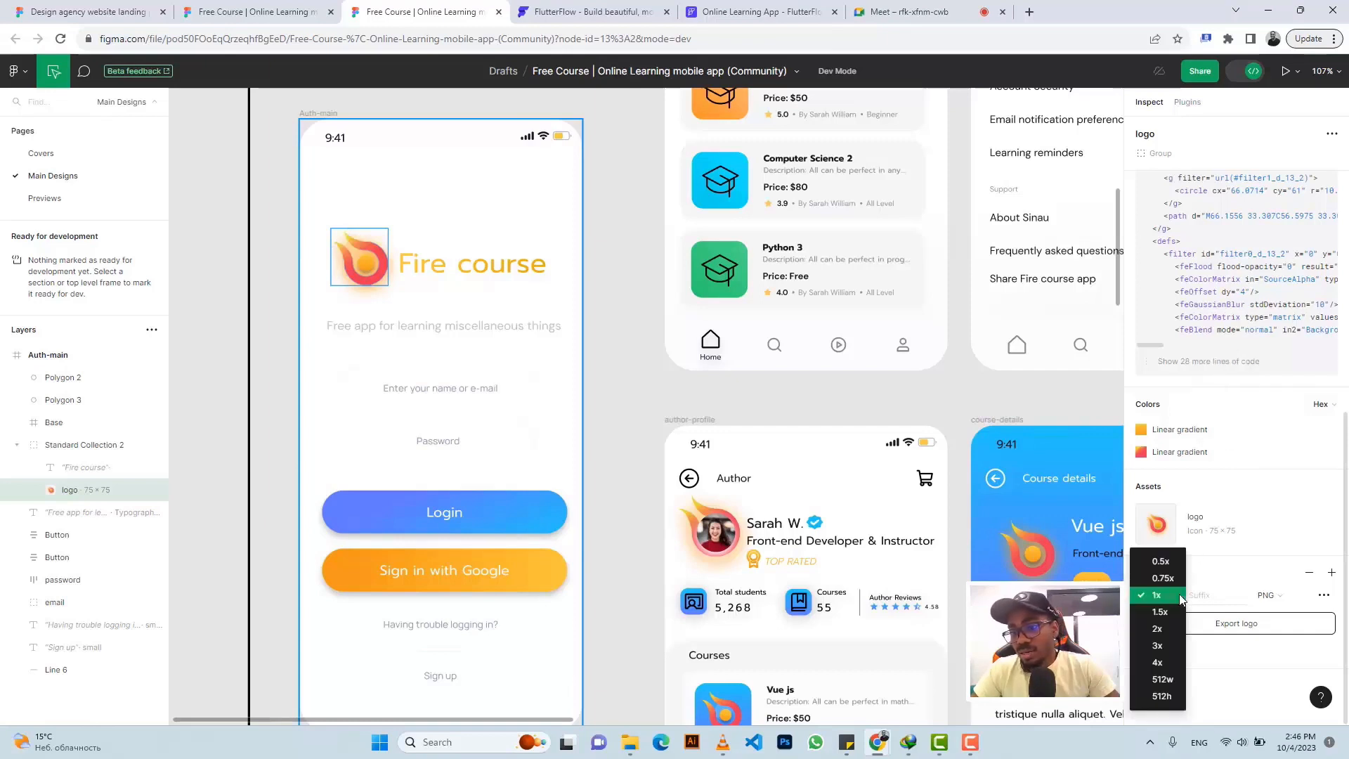
left_click(1164, 631)
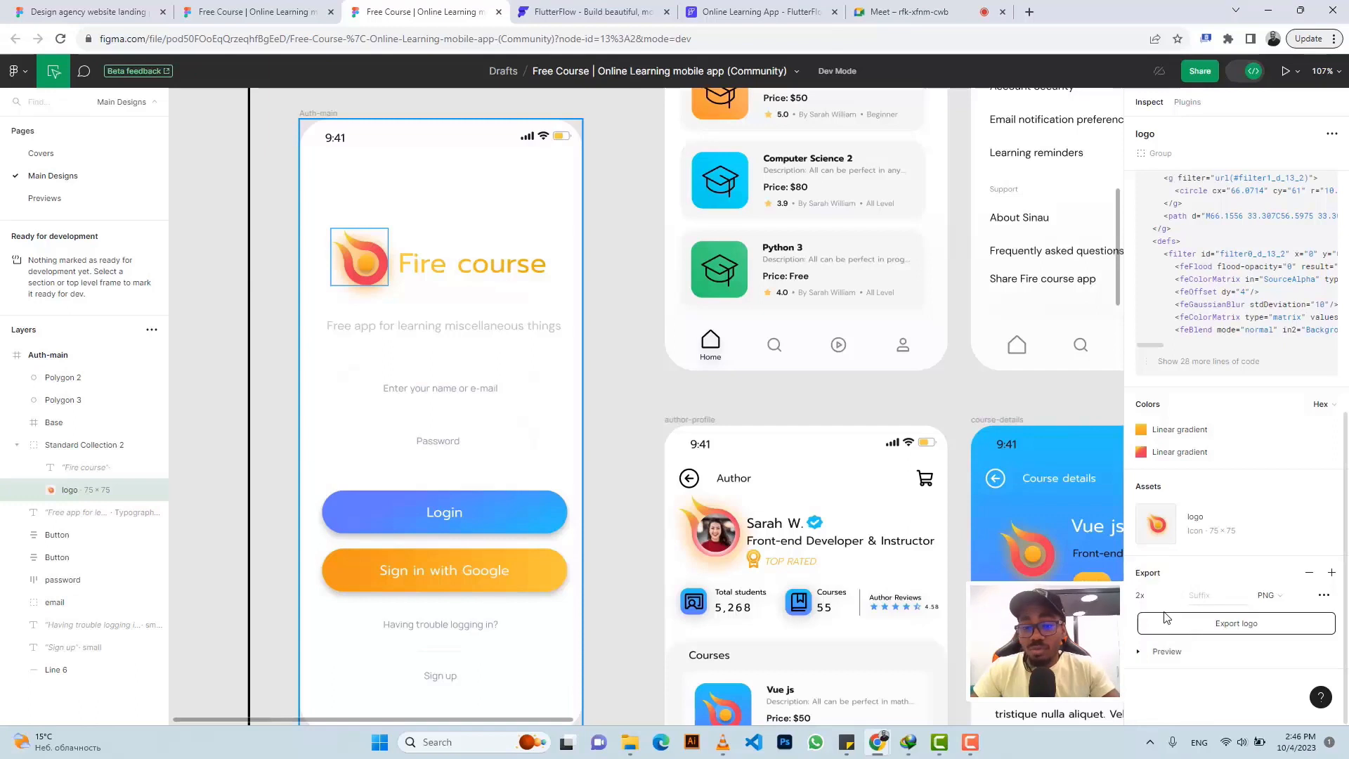
left_click(1160, 651)
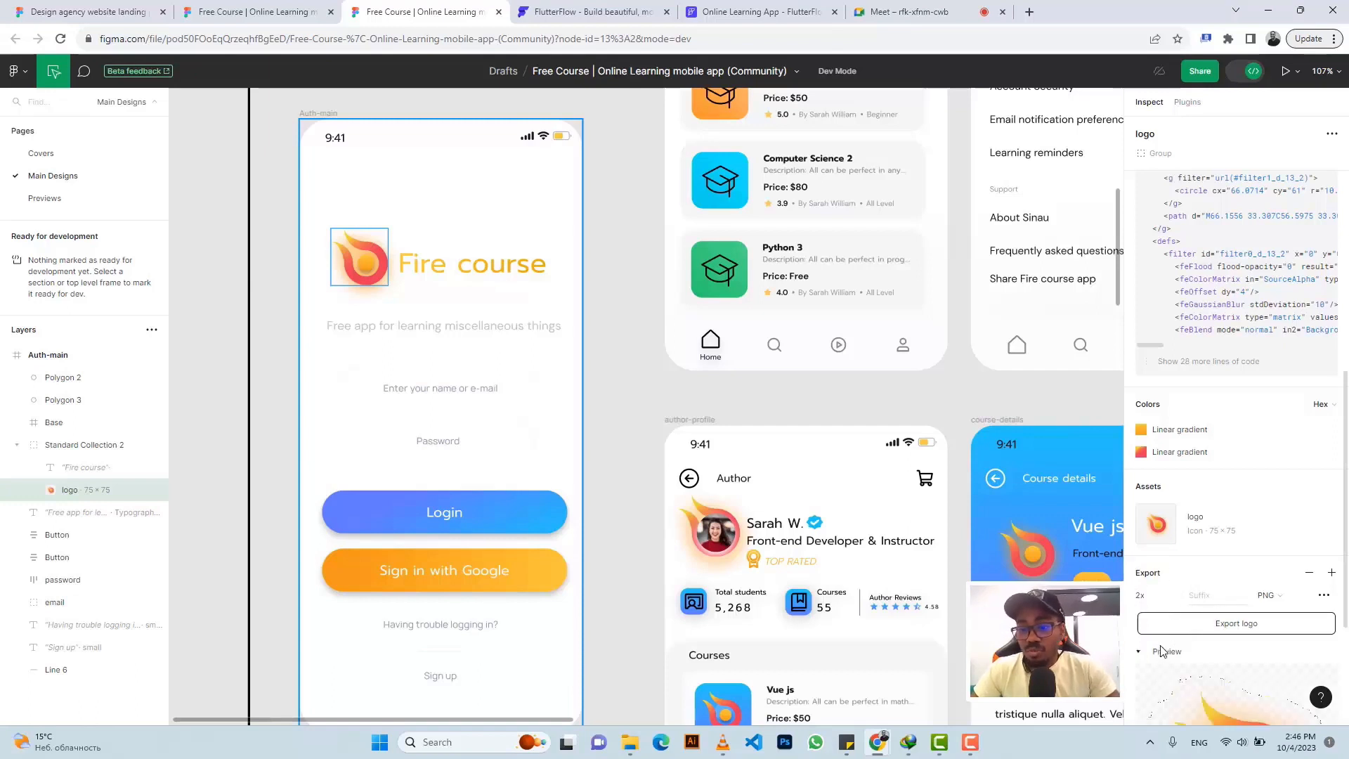
scroll(1185, 534, "down", 3)
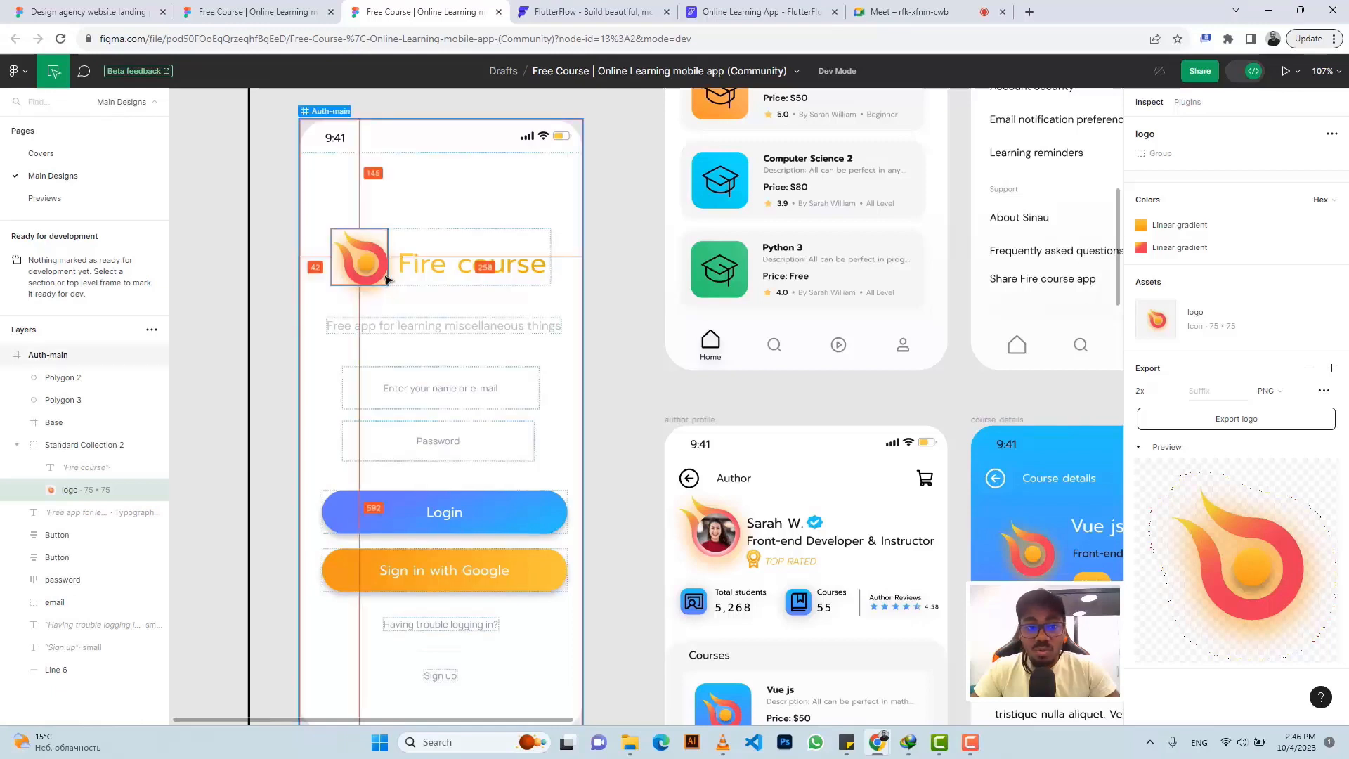
left_click(1227, 420)
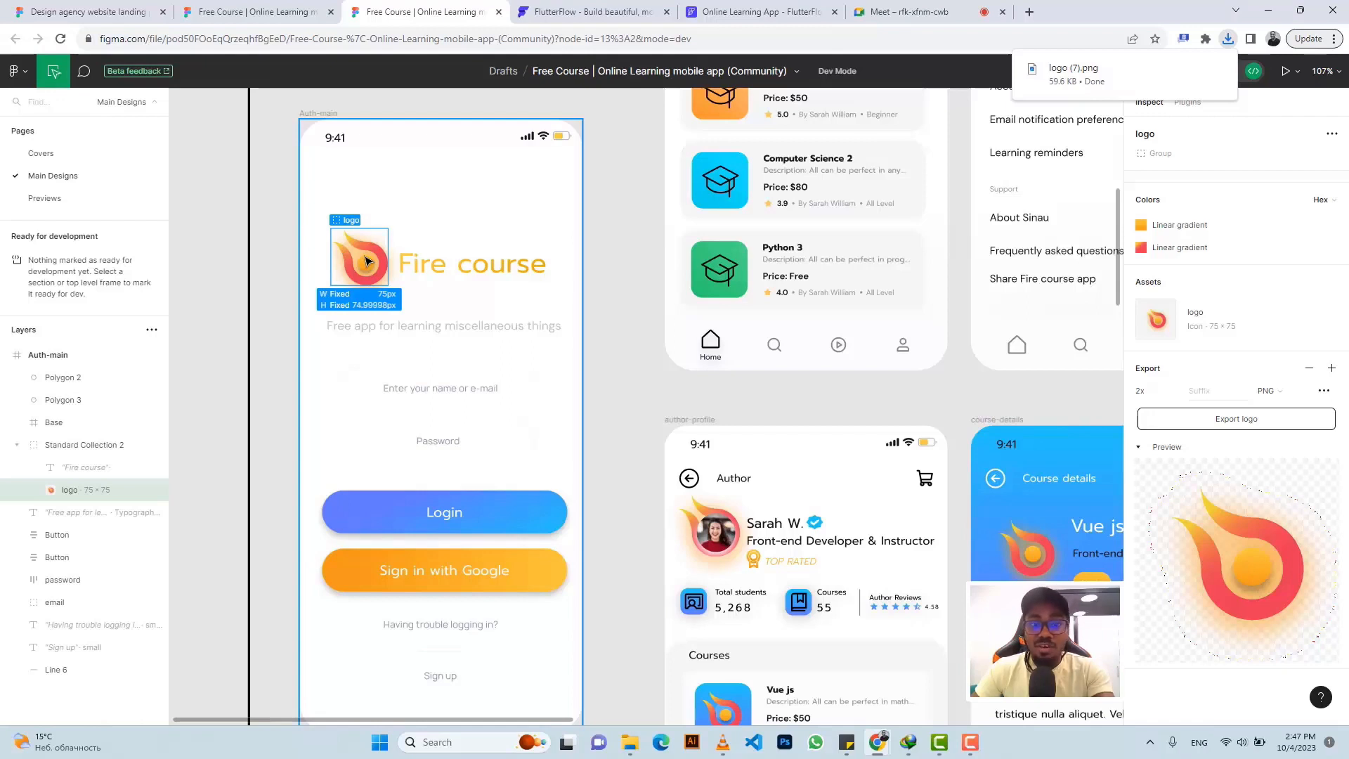
Add a Row inside the authmain page's Column in FlutterFlow, checking the logo's placement in Figma
left_click(730, 11)
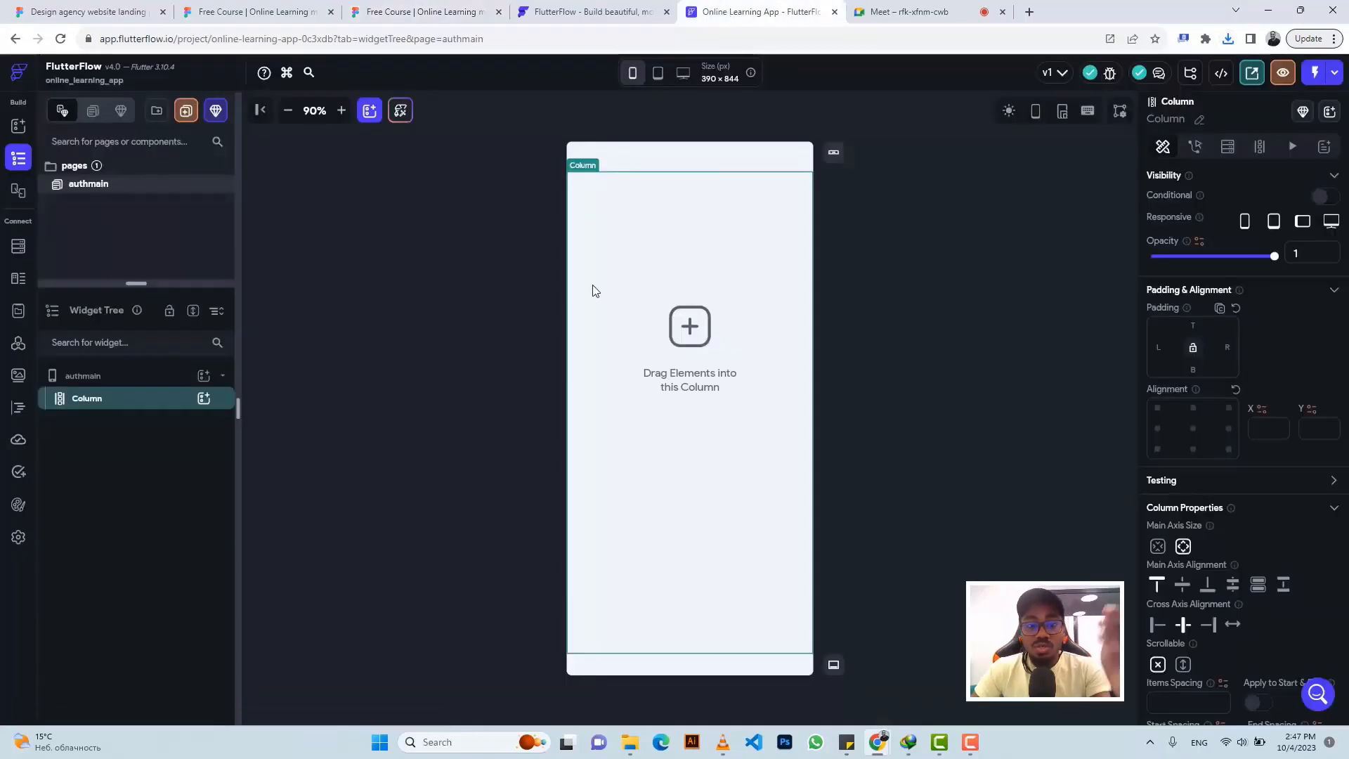
left_click(203, 400)
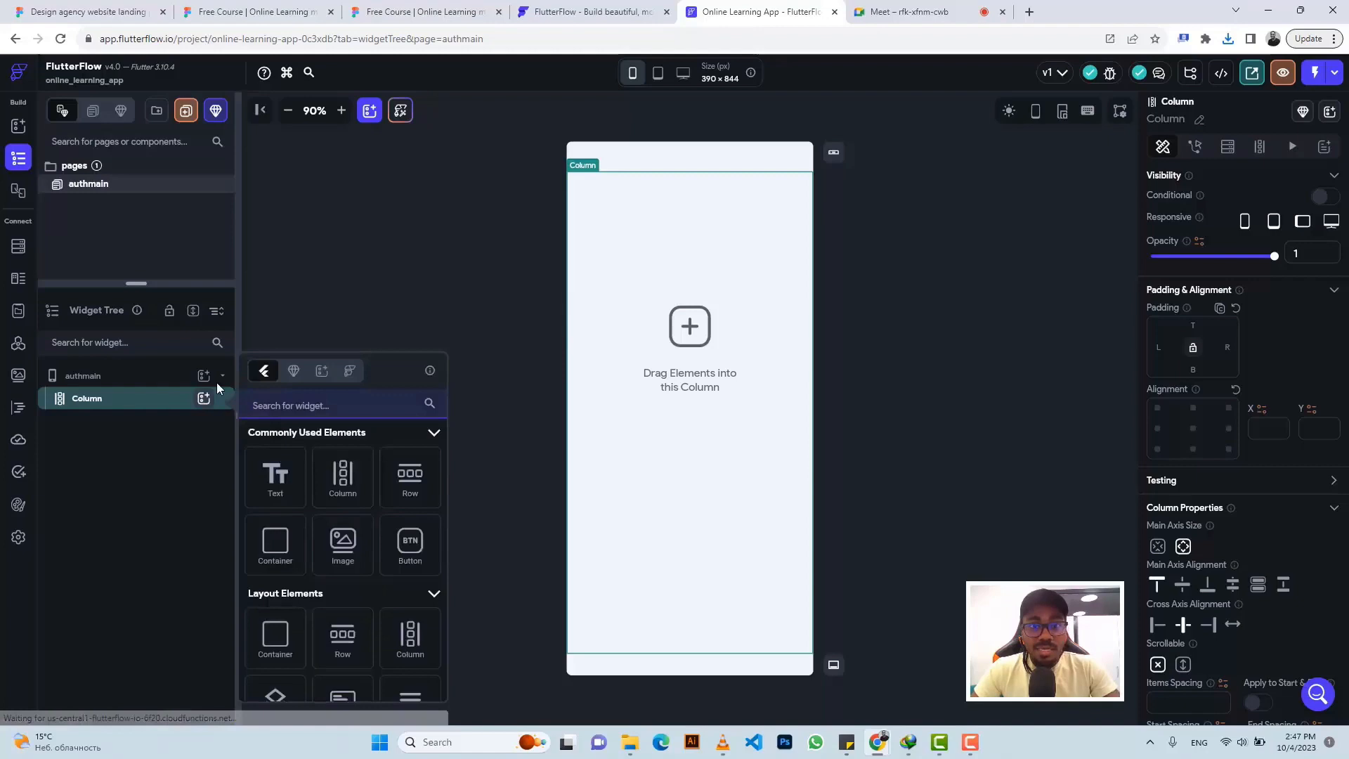
left_click(418, 11)
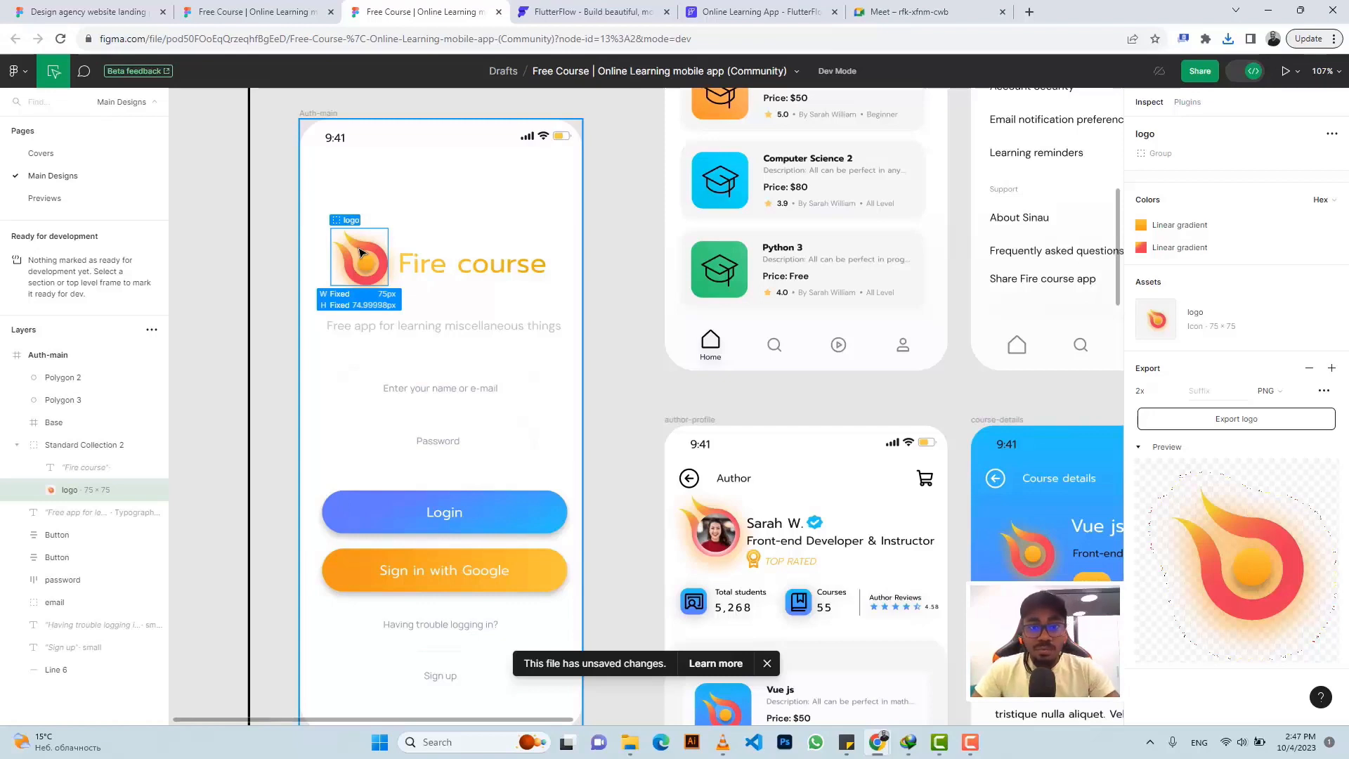
left_click(721, 14)
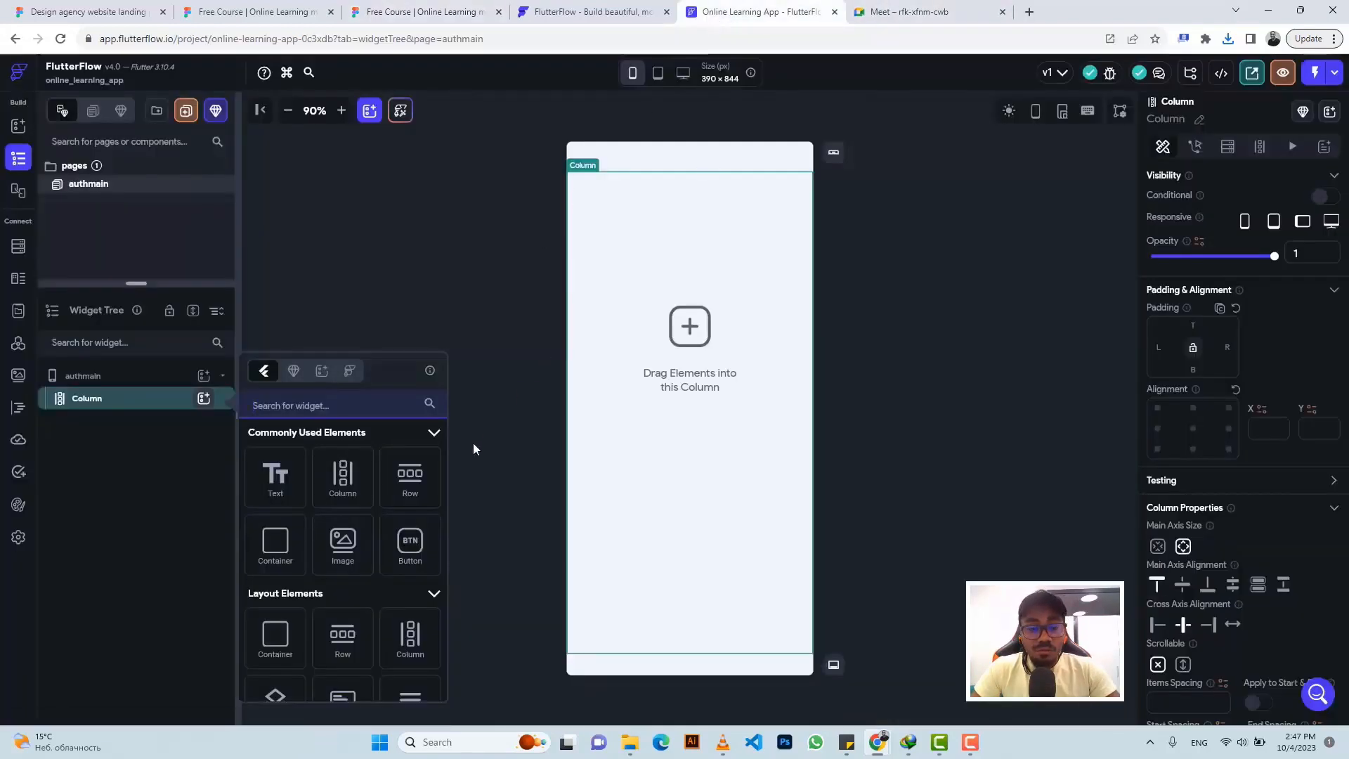
left_click(410, 474)
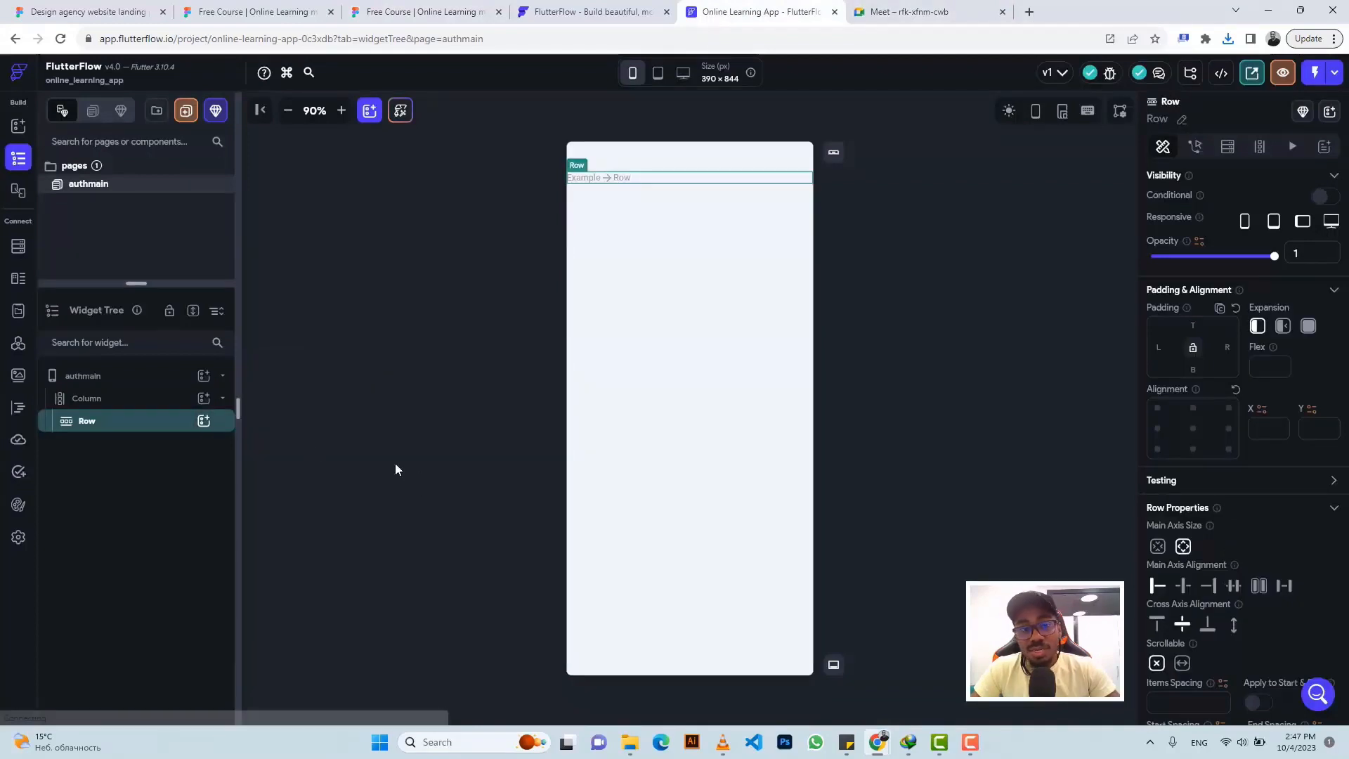
Insert an Image into the Row and set its width and height to 75 px
left_click(204, 421)
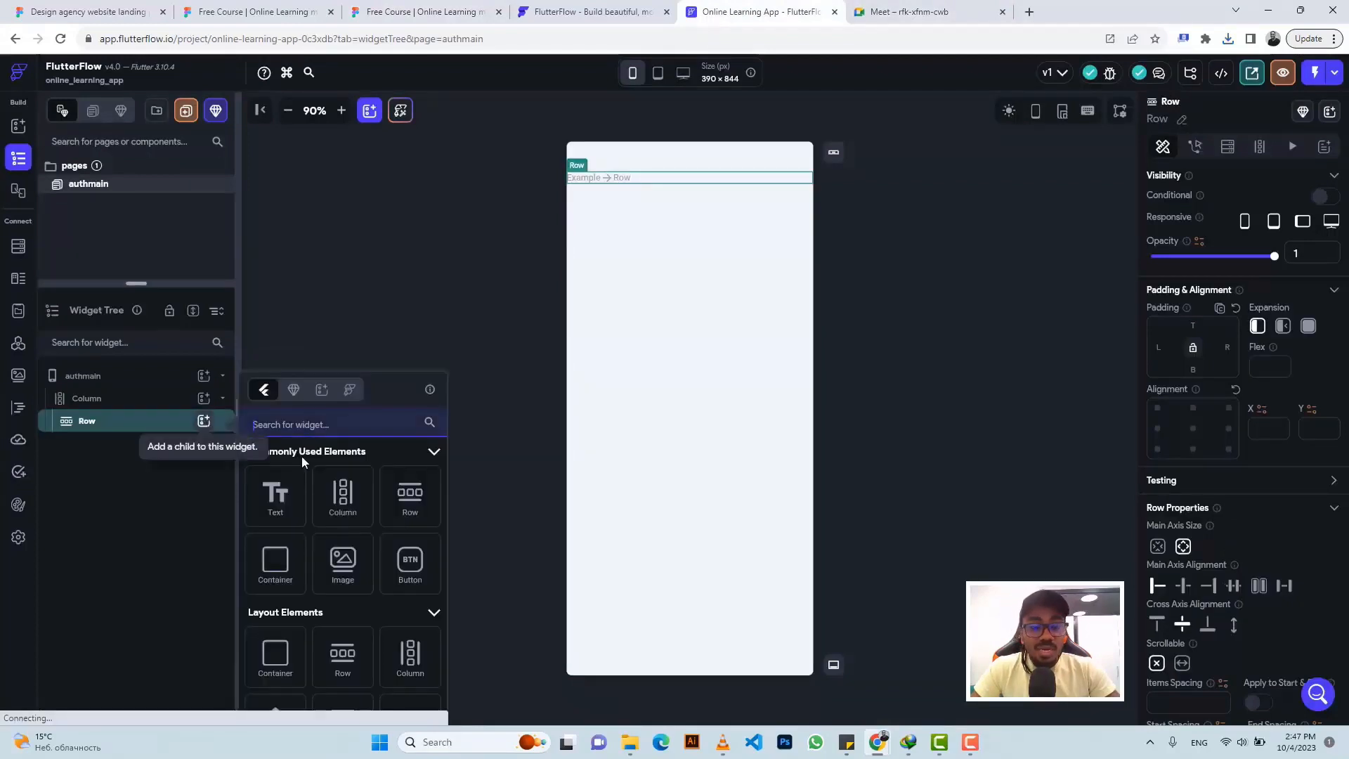
left_click(343, 562)
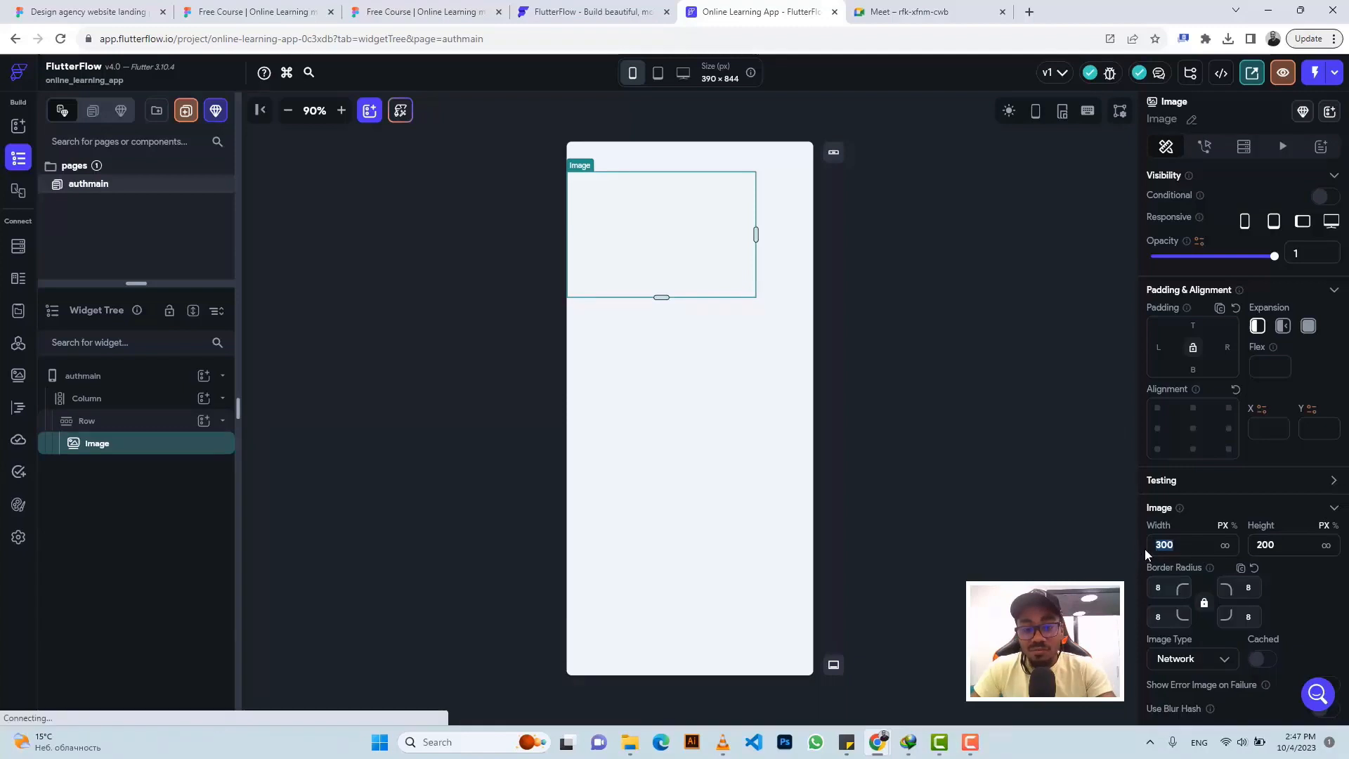
type("75")
left_click(1292, 544)
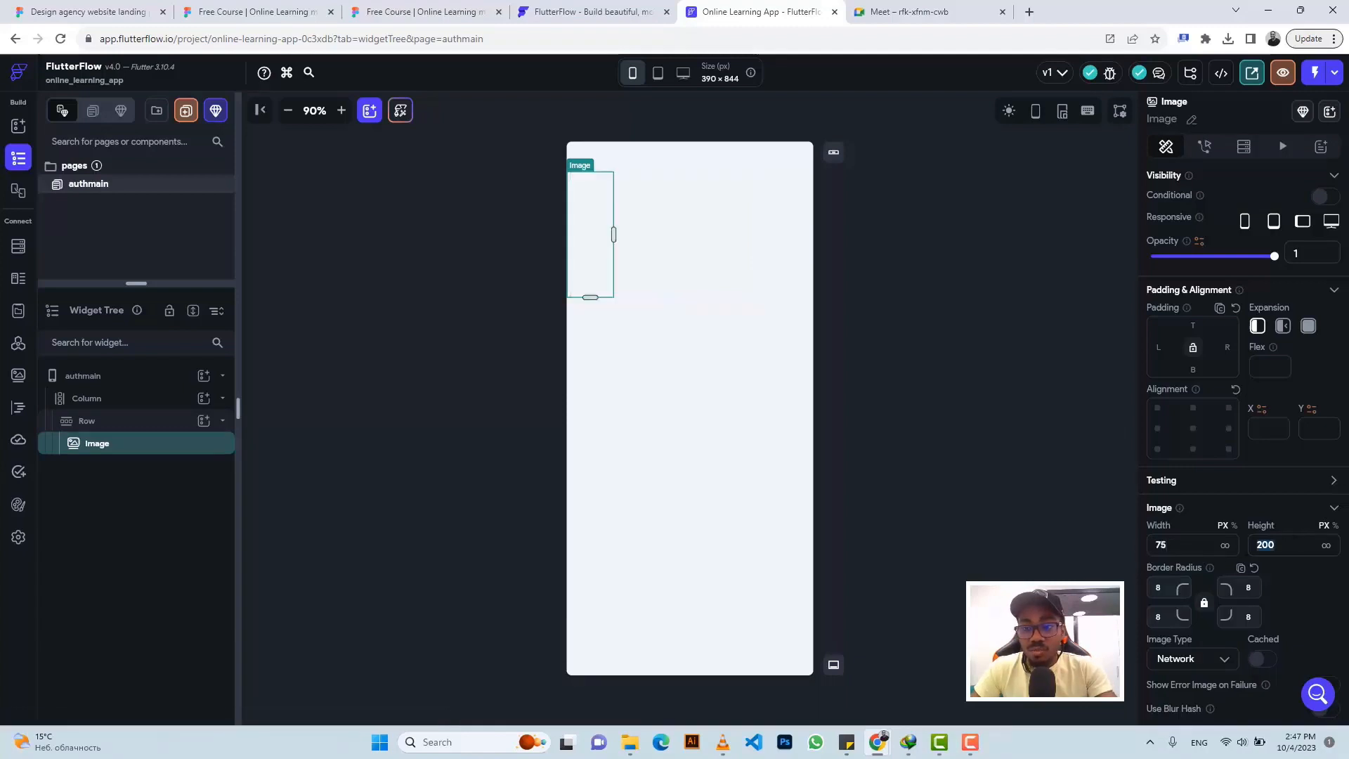
type("75")
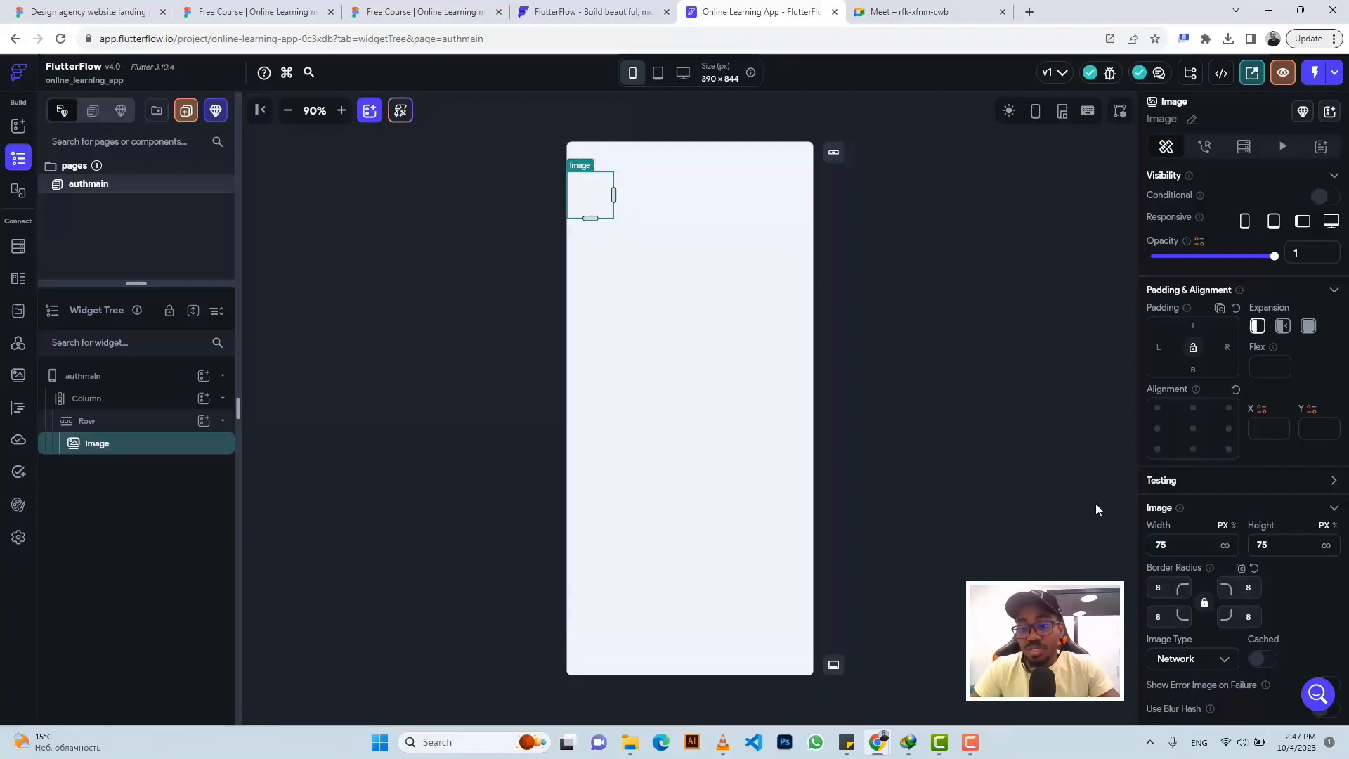
Clear the border radius on all corners of the image and set its image type to Asset
left_click(1159, 588)
key("BackSpace")
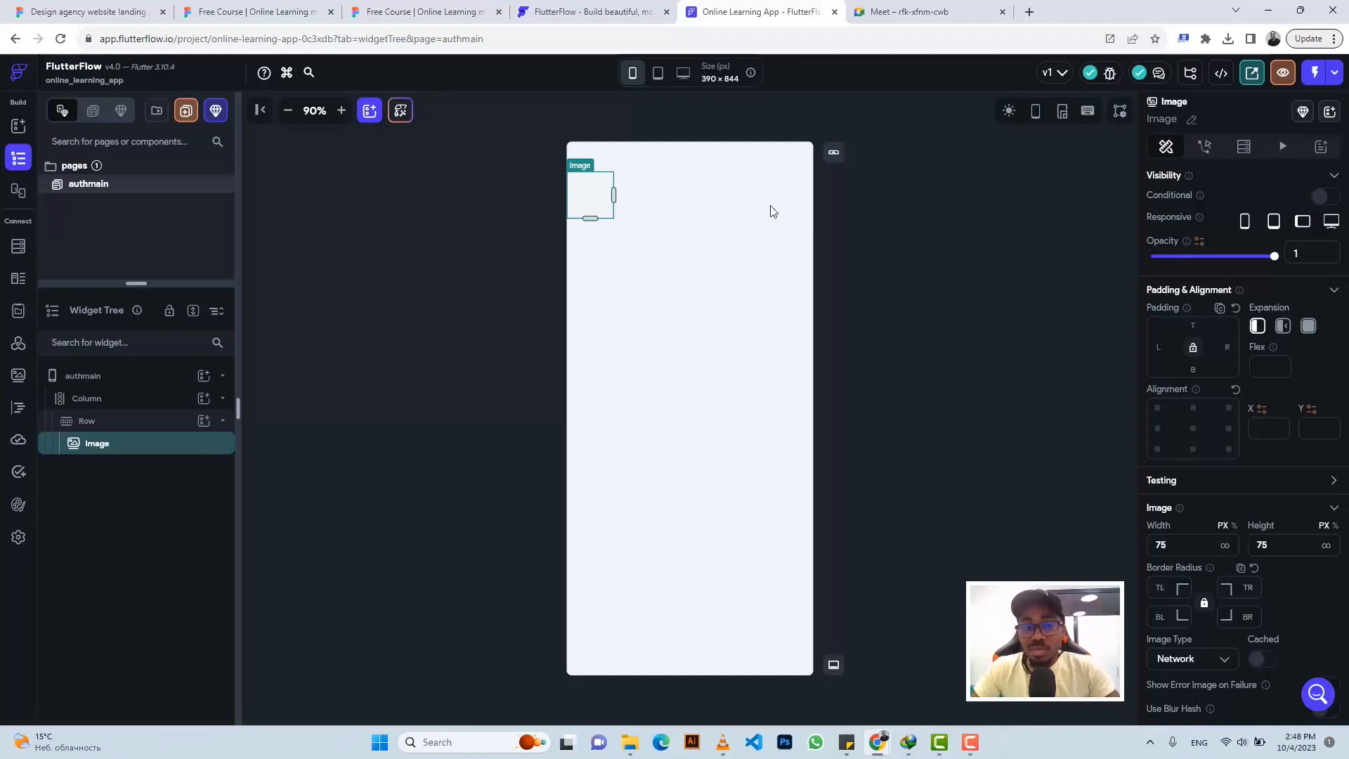
scroll(1236, 579, "down", 2)
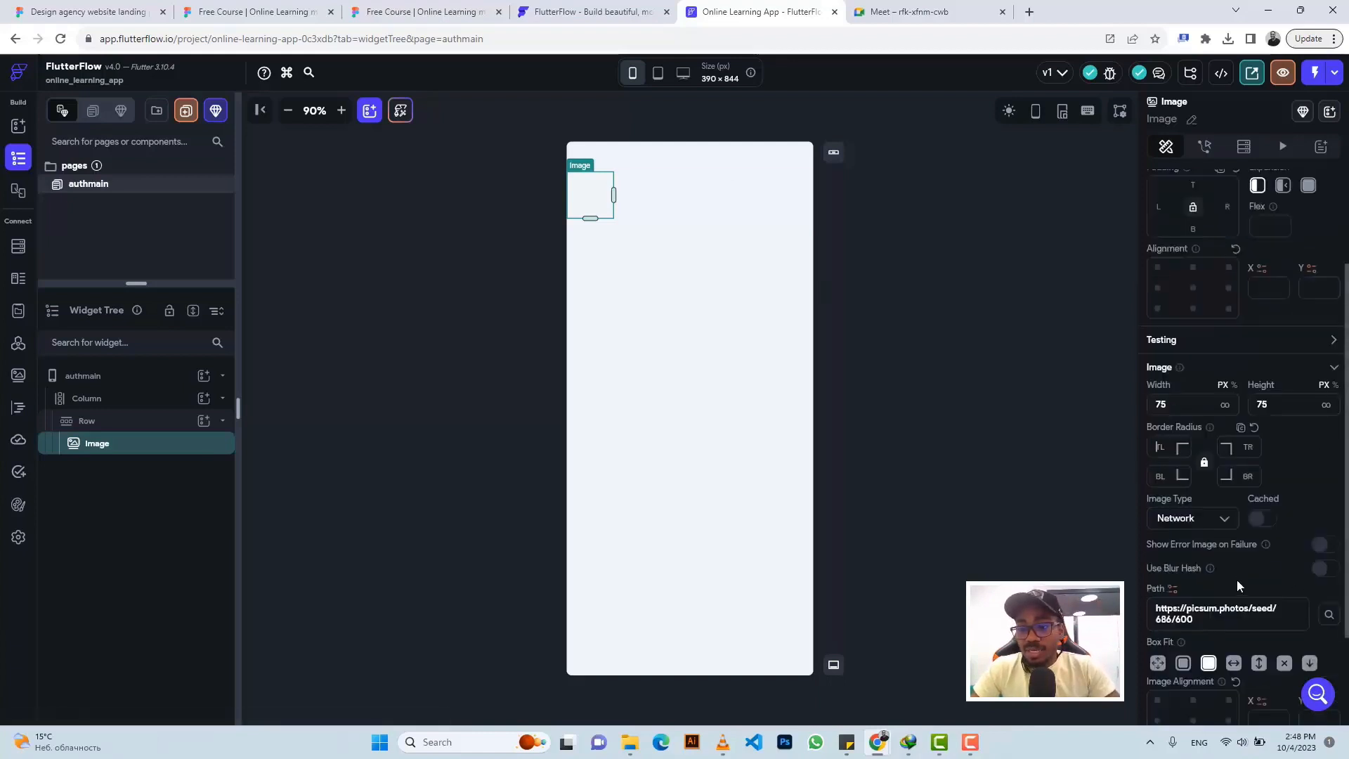
left_click(1191, 524)
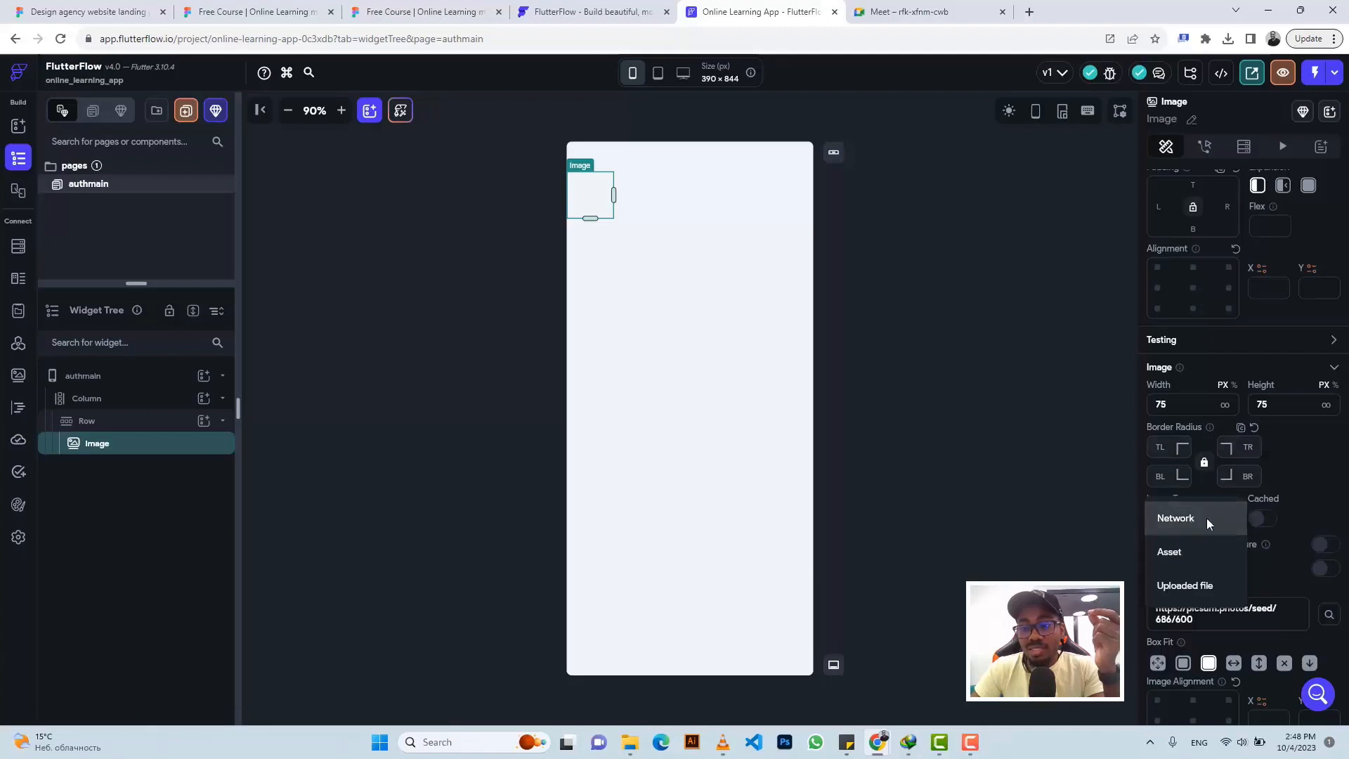
left_click(1207, 518)
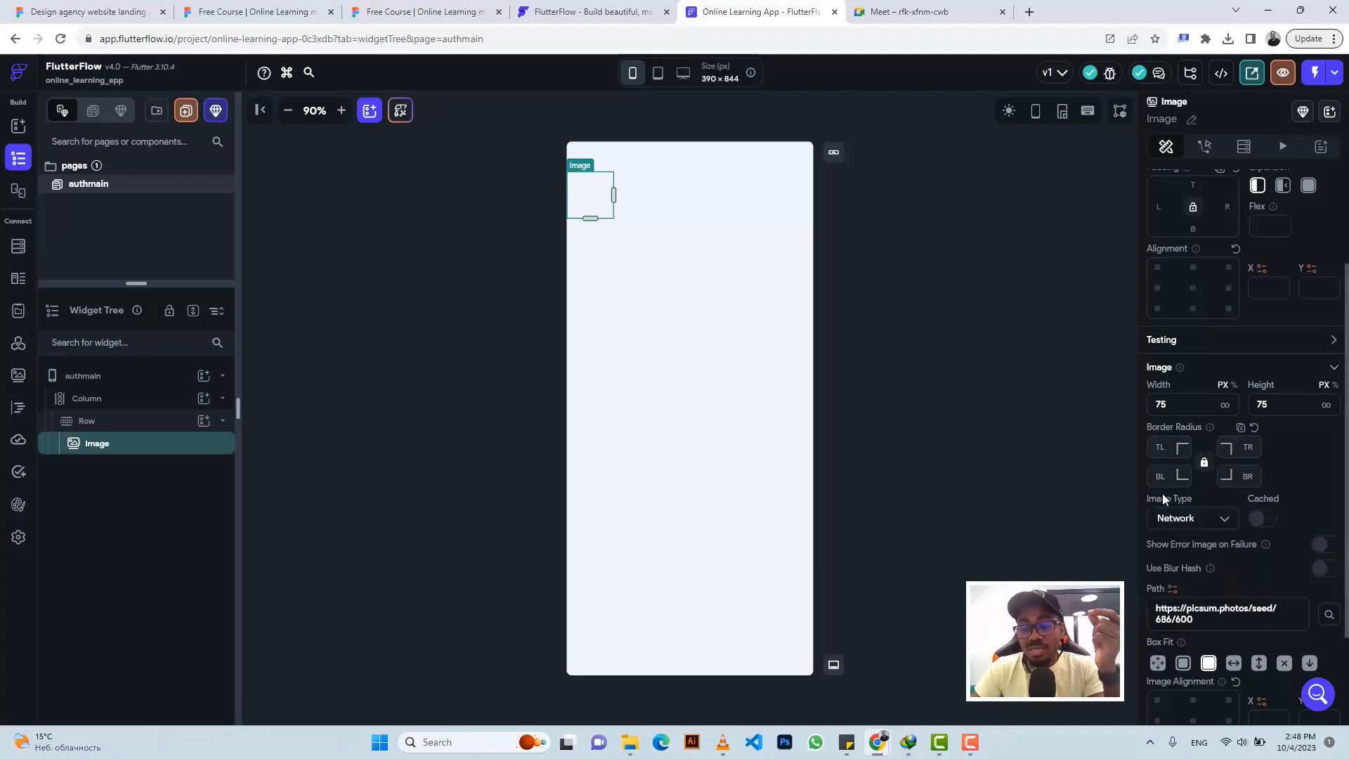
left_click(1191, 519)
left_click(1189, 557)
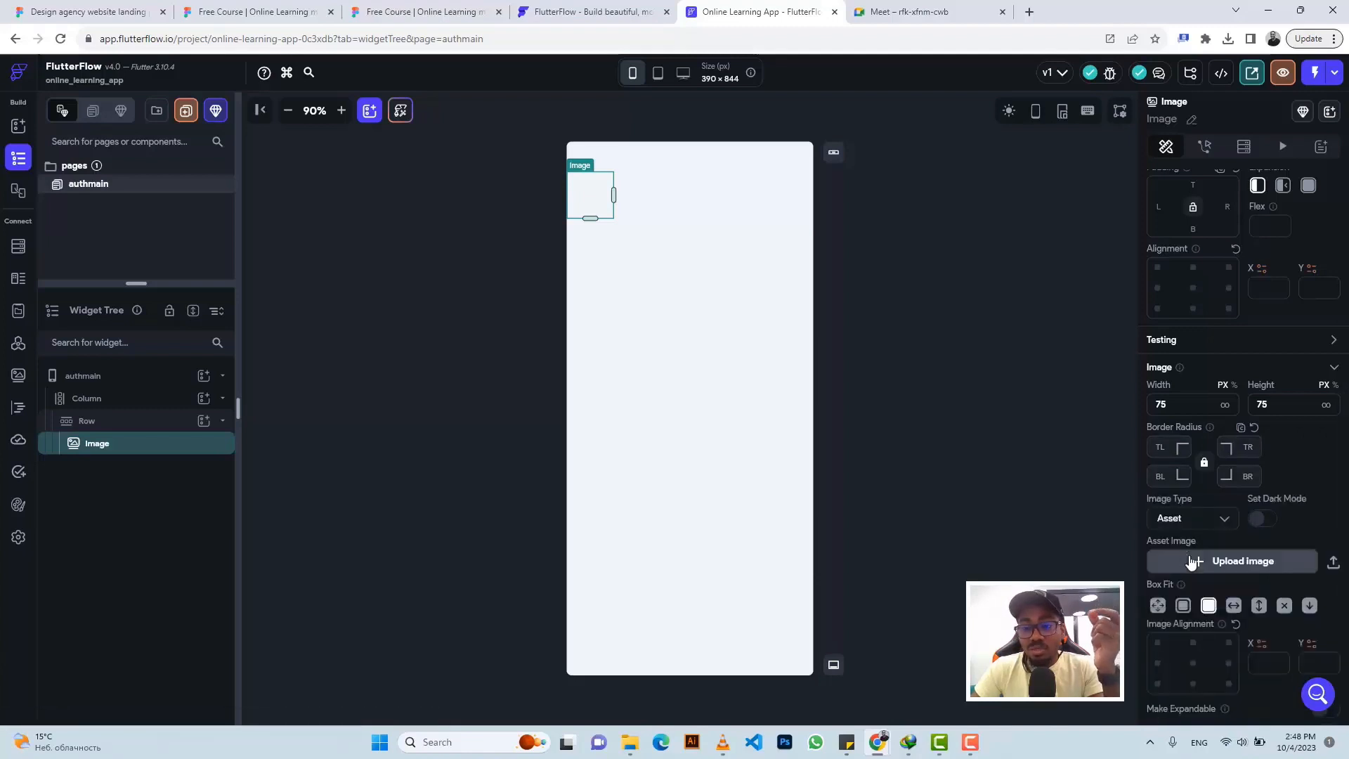
Upload logo (7).png from the Downloads folder as the image's asset
left_click(1333, 564)
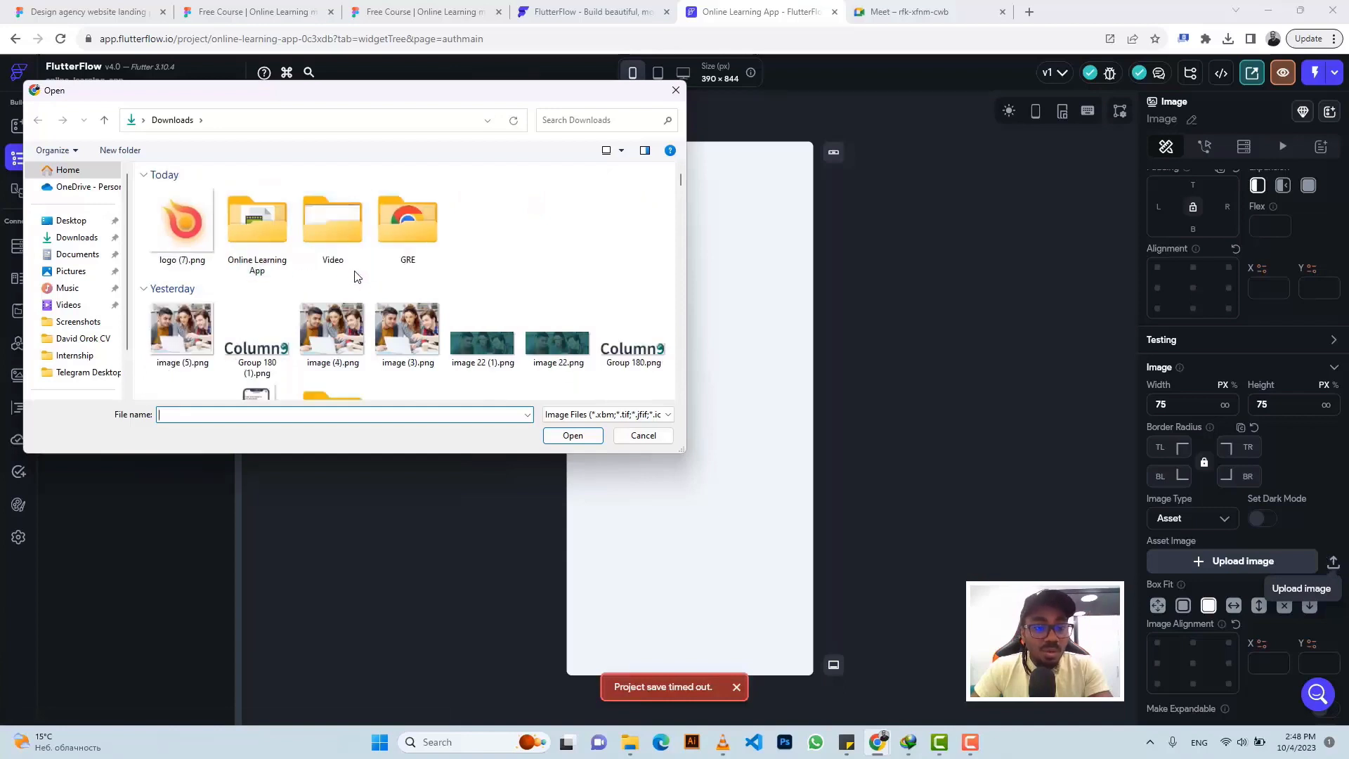
left_click(191, 223)
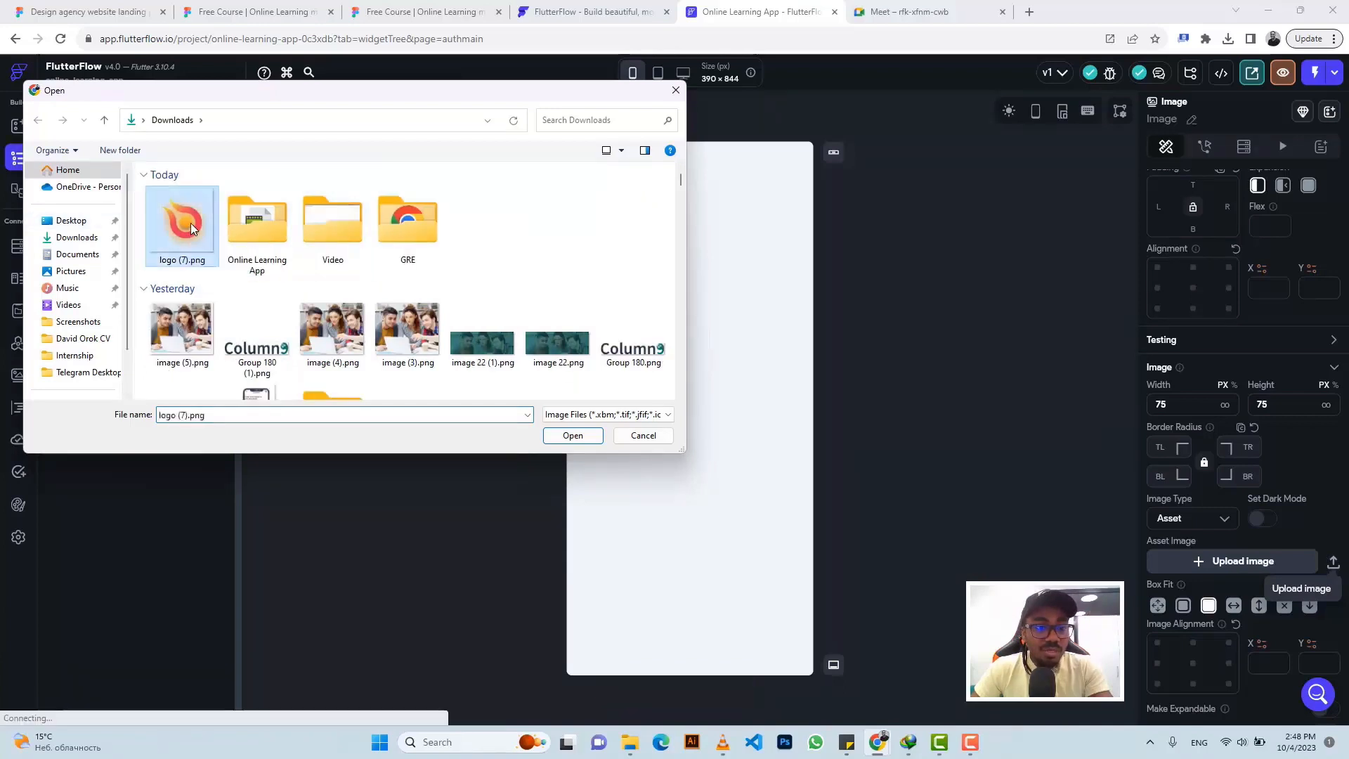
left_click(566, 436)
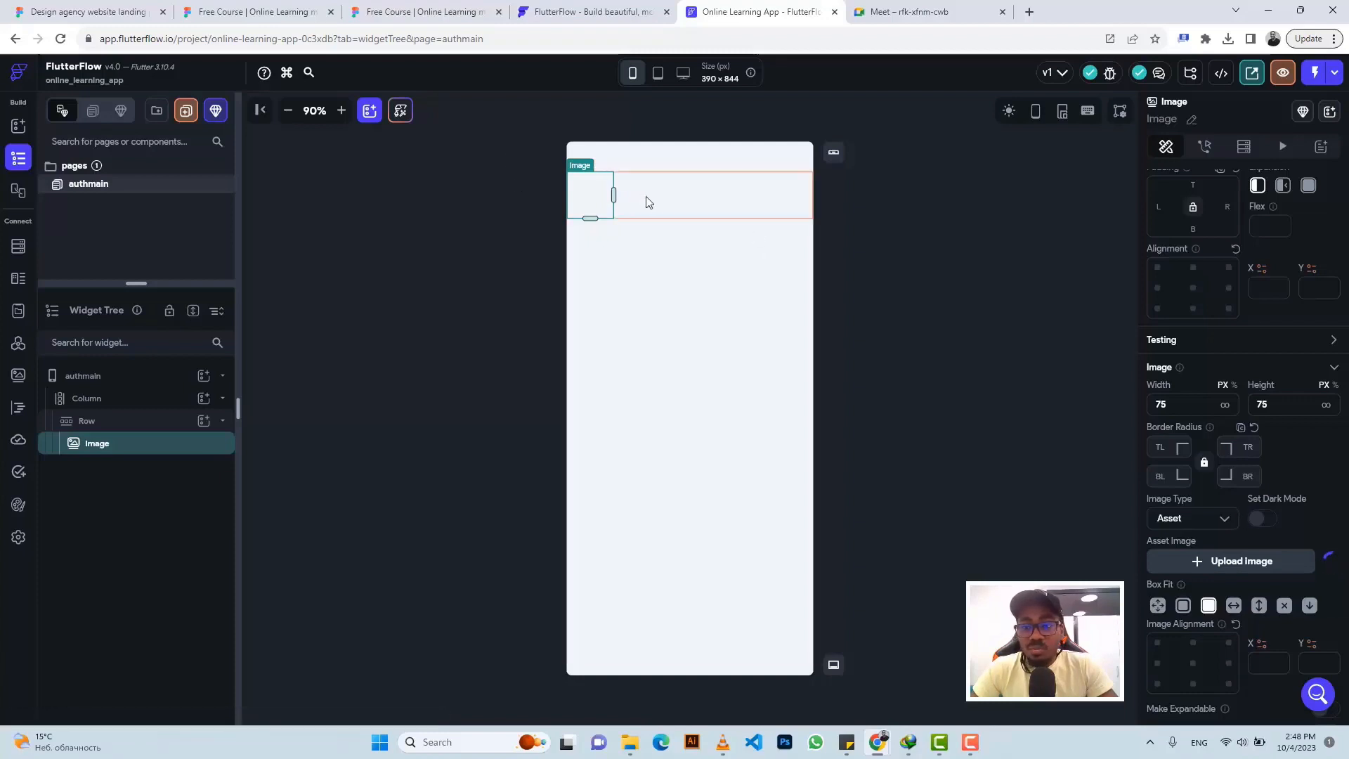
In Figma, inspect the title and tagline of the Auth-main frame and copy the title's text content, "Fire course"
left_click(371, 10)
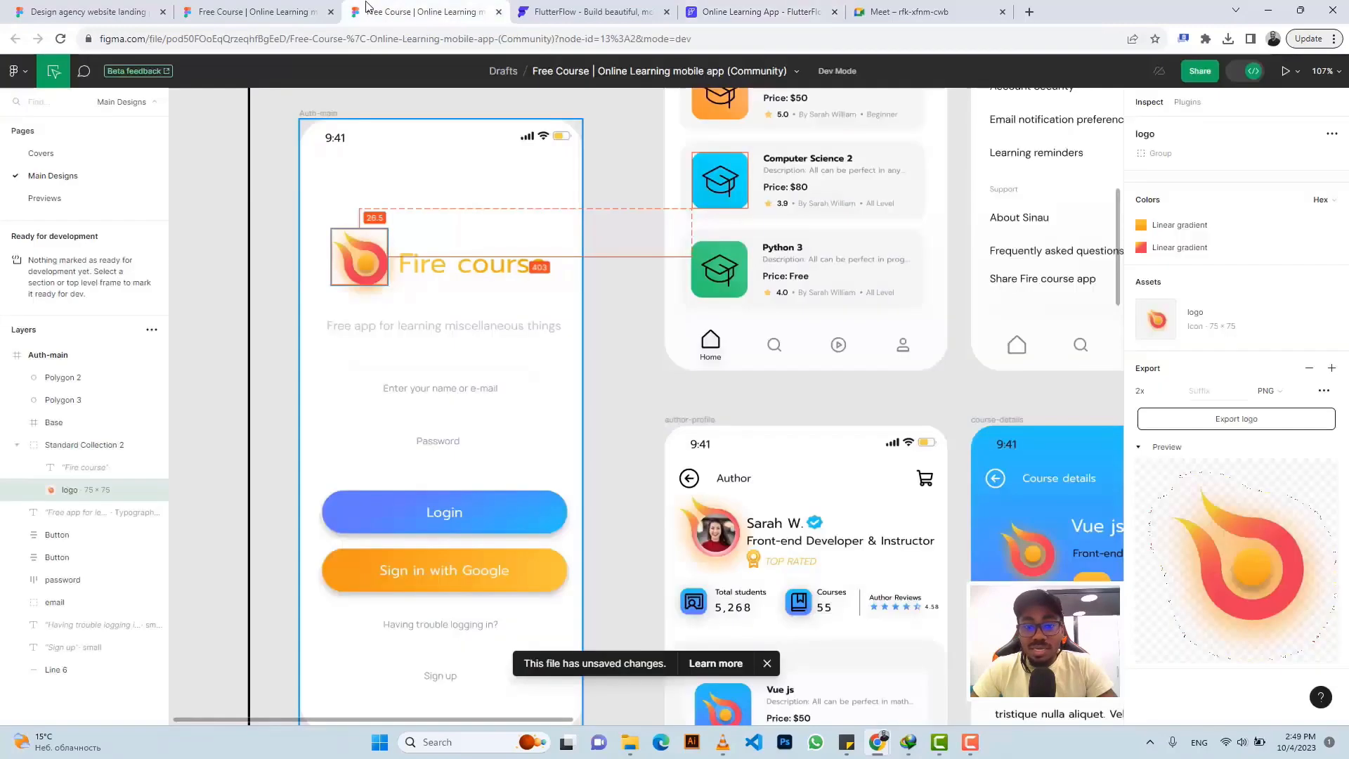
left_click(427, 269)
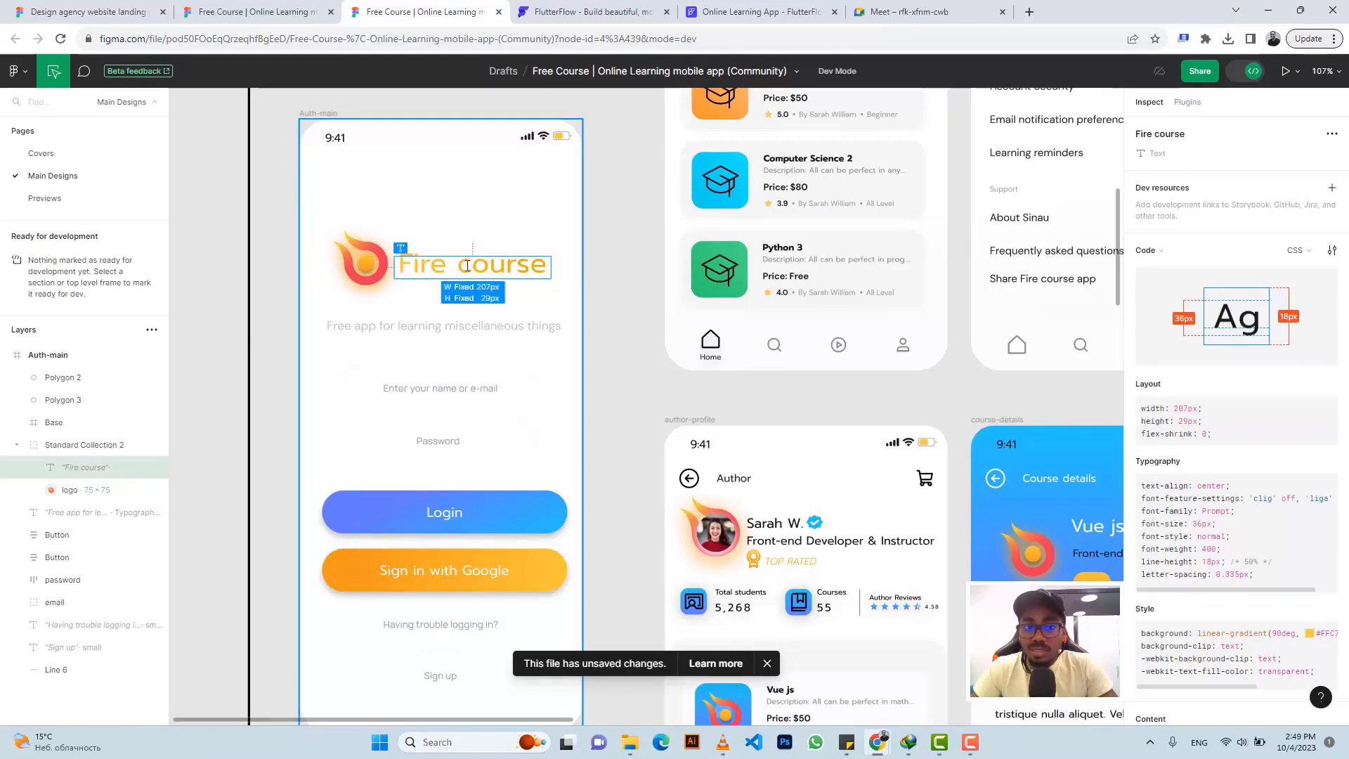
left_click(450, 327)
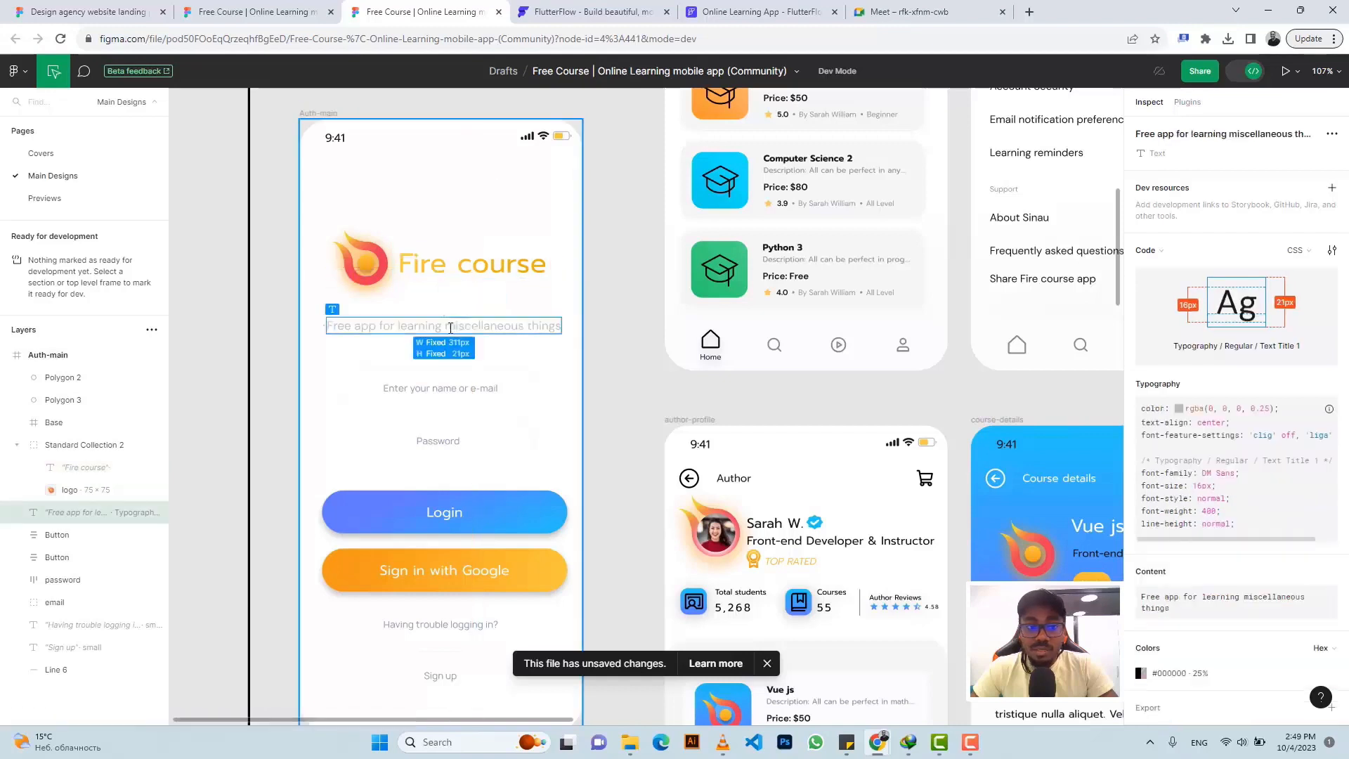
left_click(452, 273)
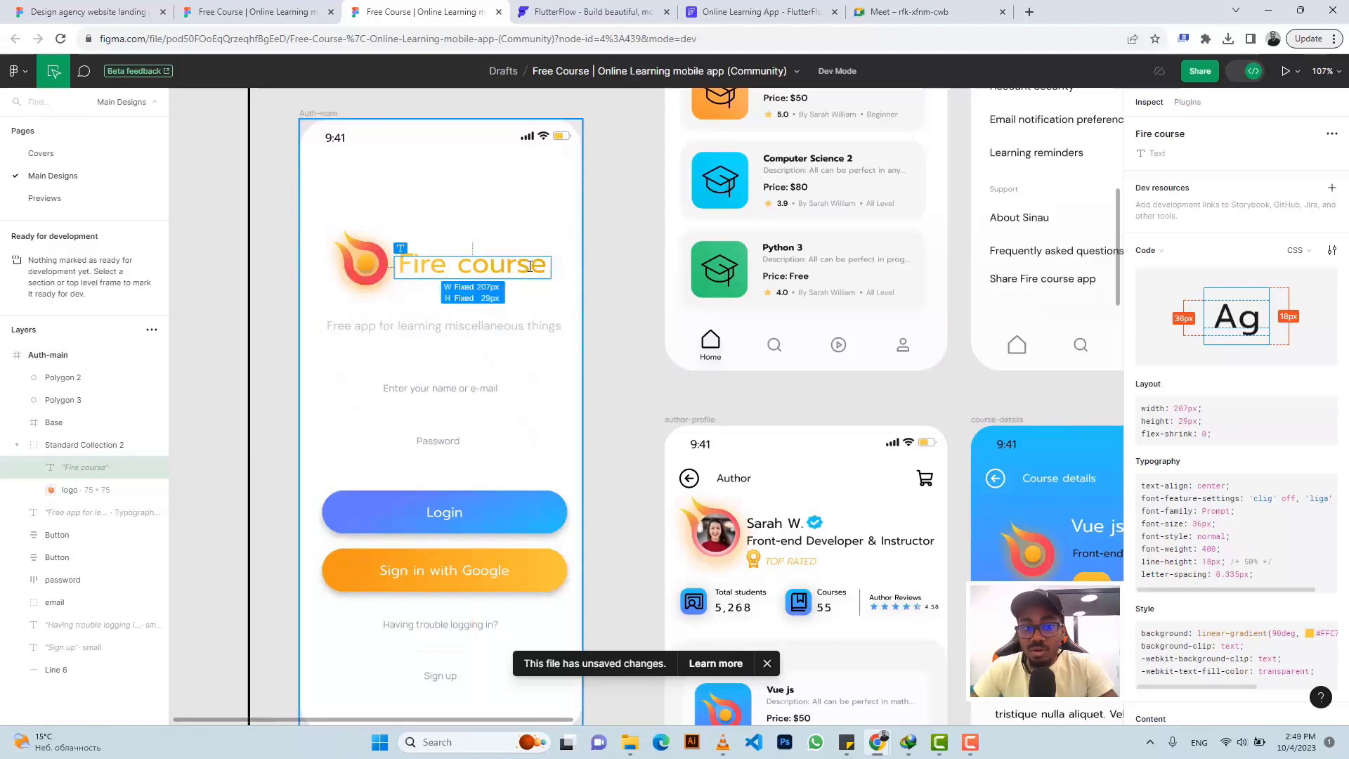
scroll(1247, 483, "down", 3)
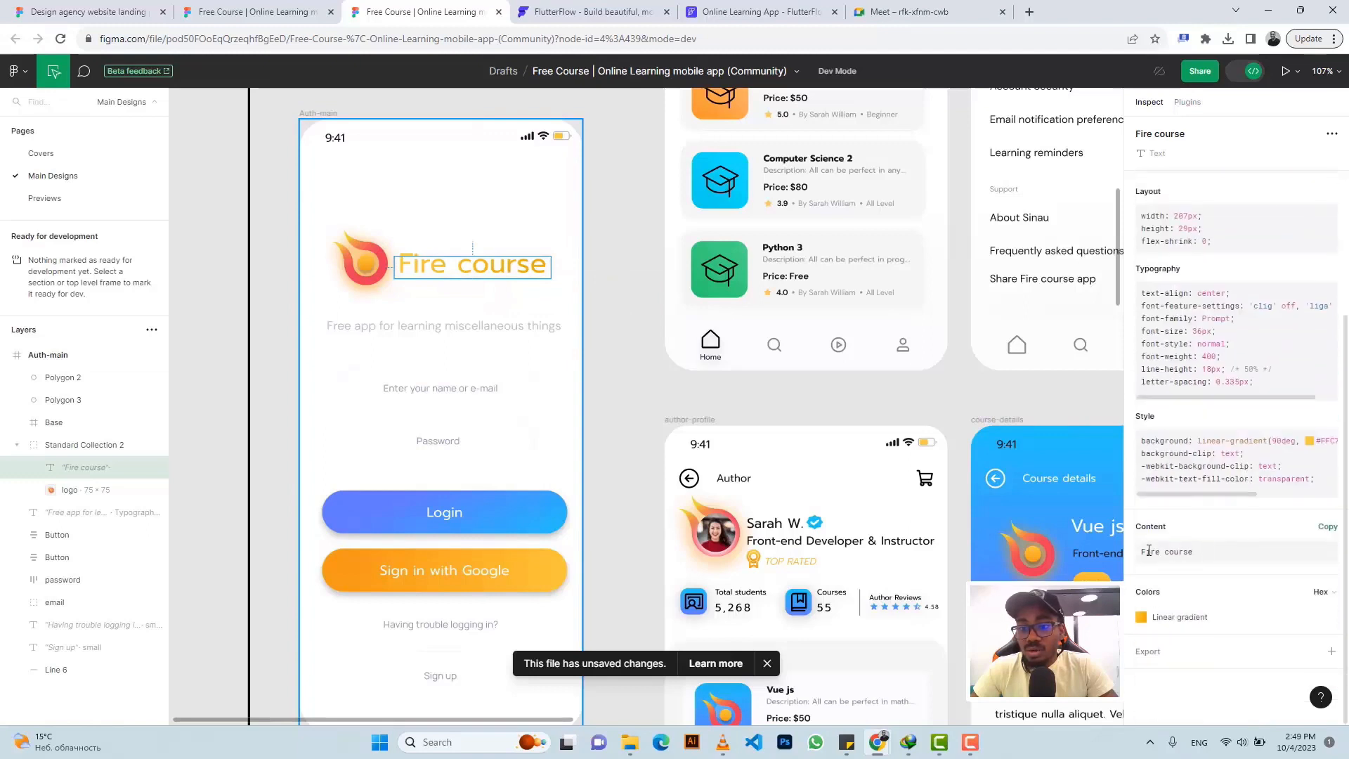
left_click(1330, 528)
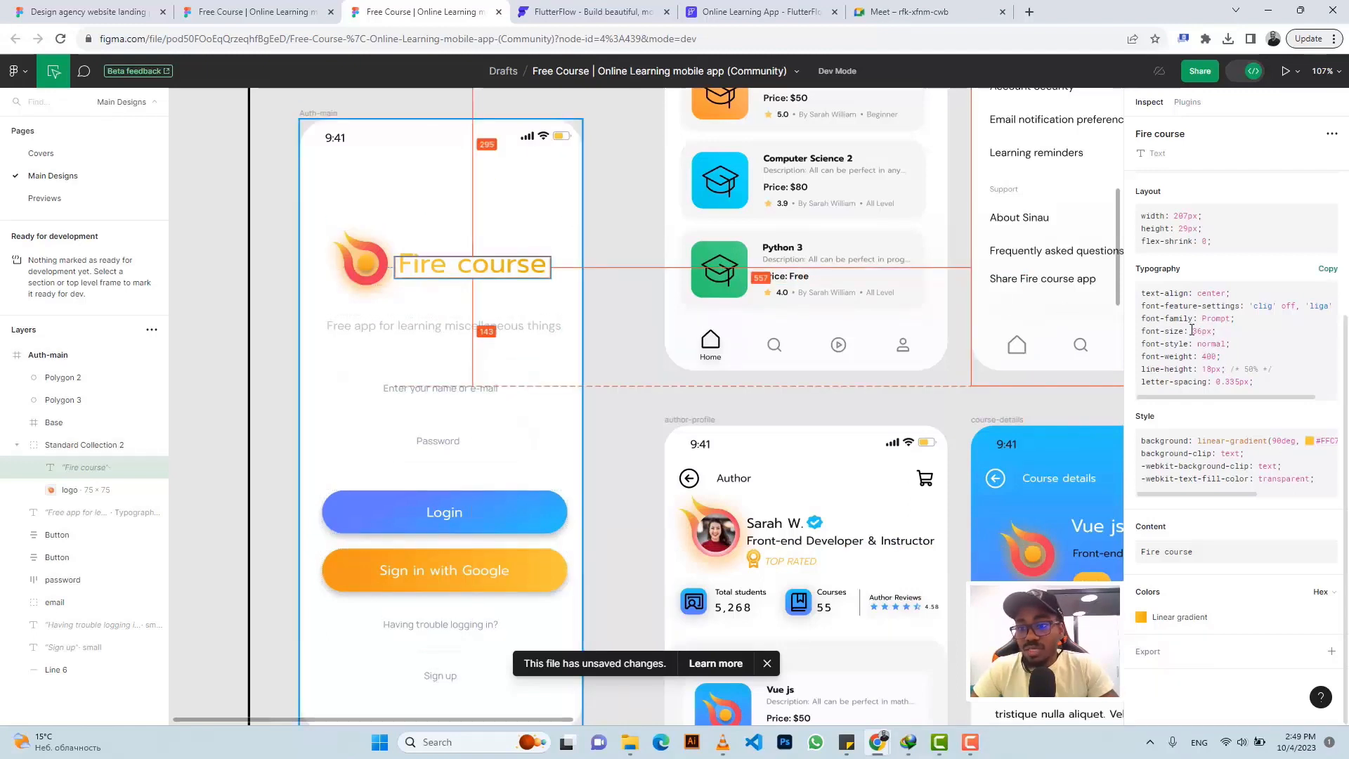
In FlutterFlow, add a Text widget to the logo's Row and set its text to "Fire course"
left_click(708, 16)
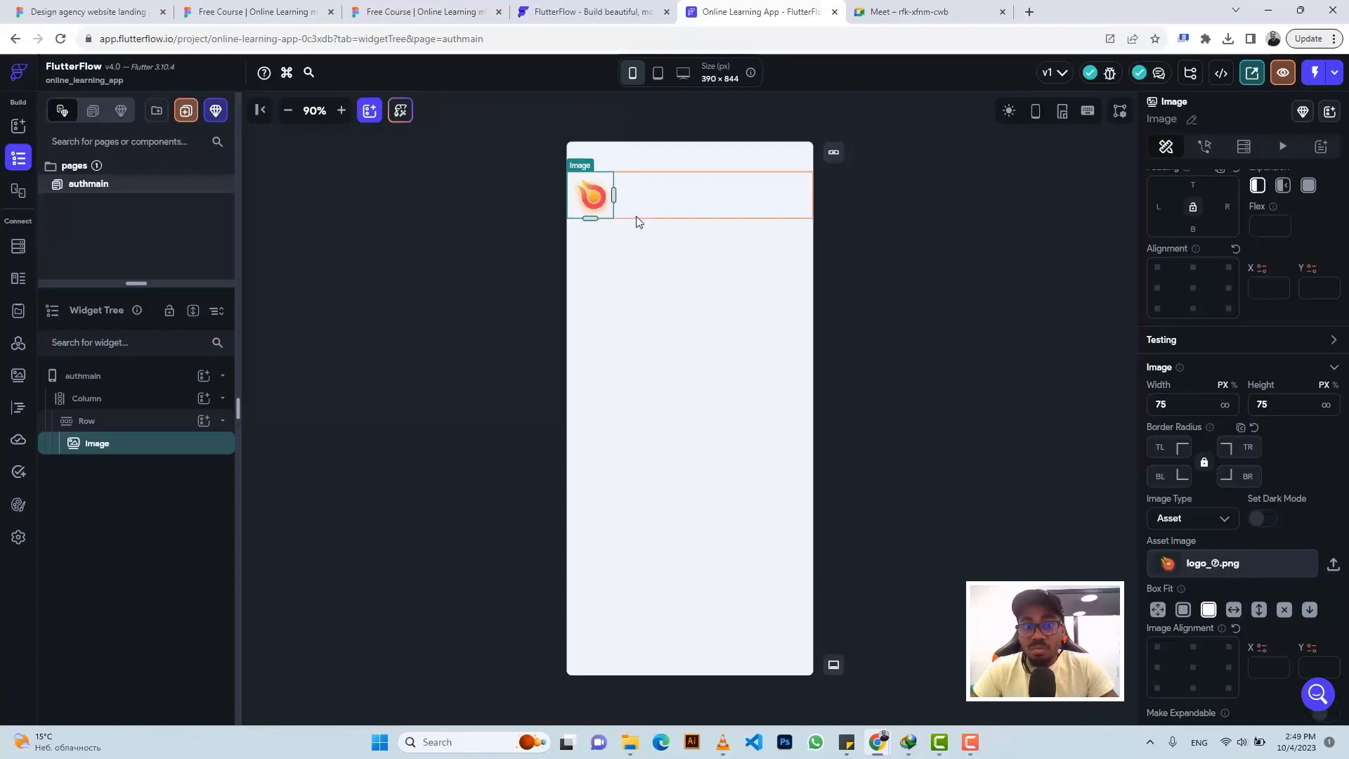
left_click(699, 201)
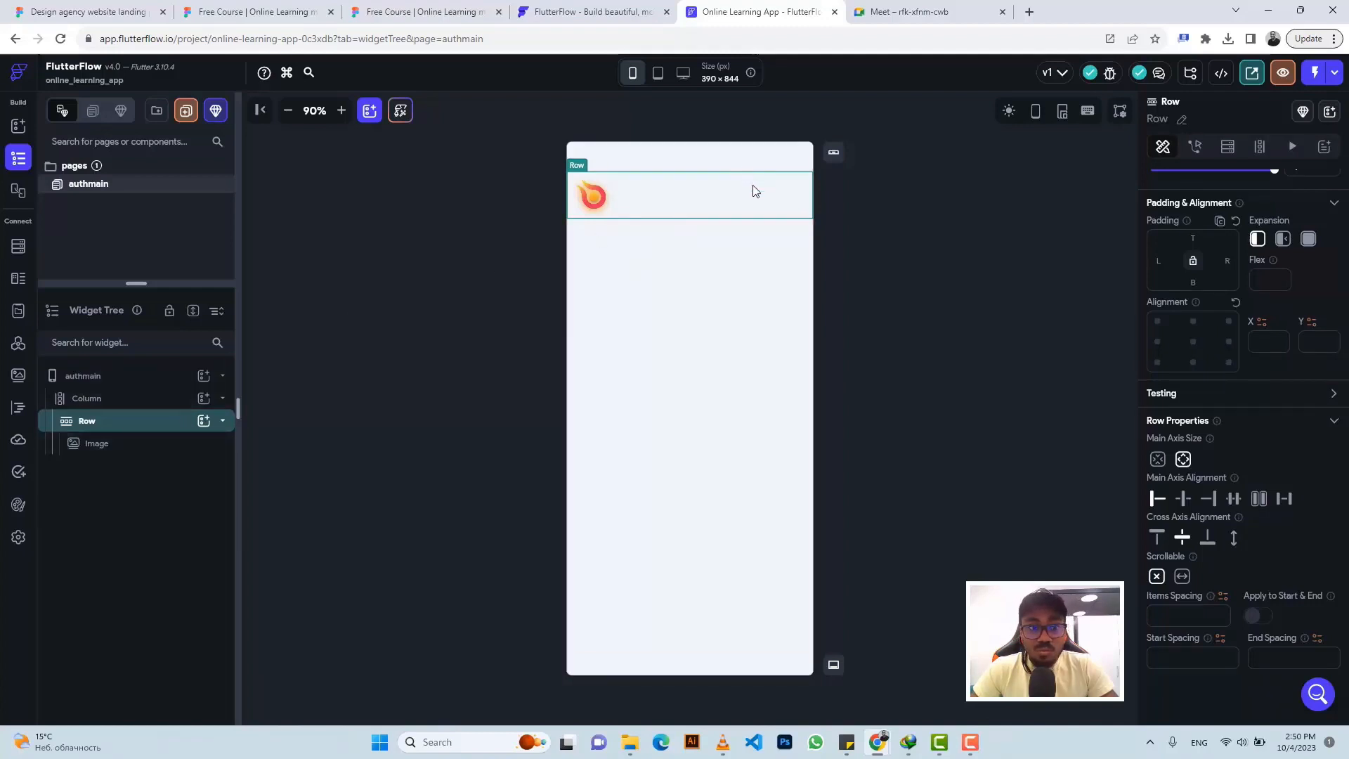
left_click(203, 422)
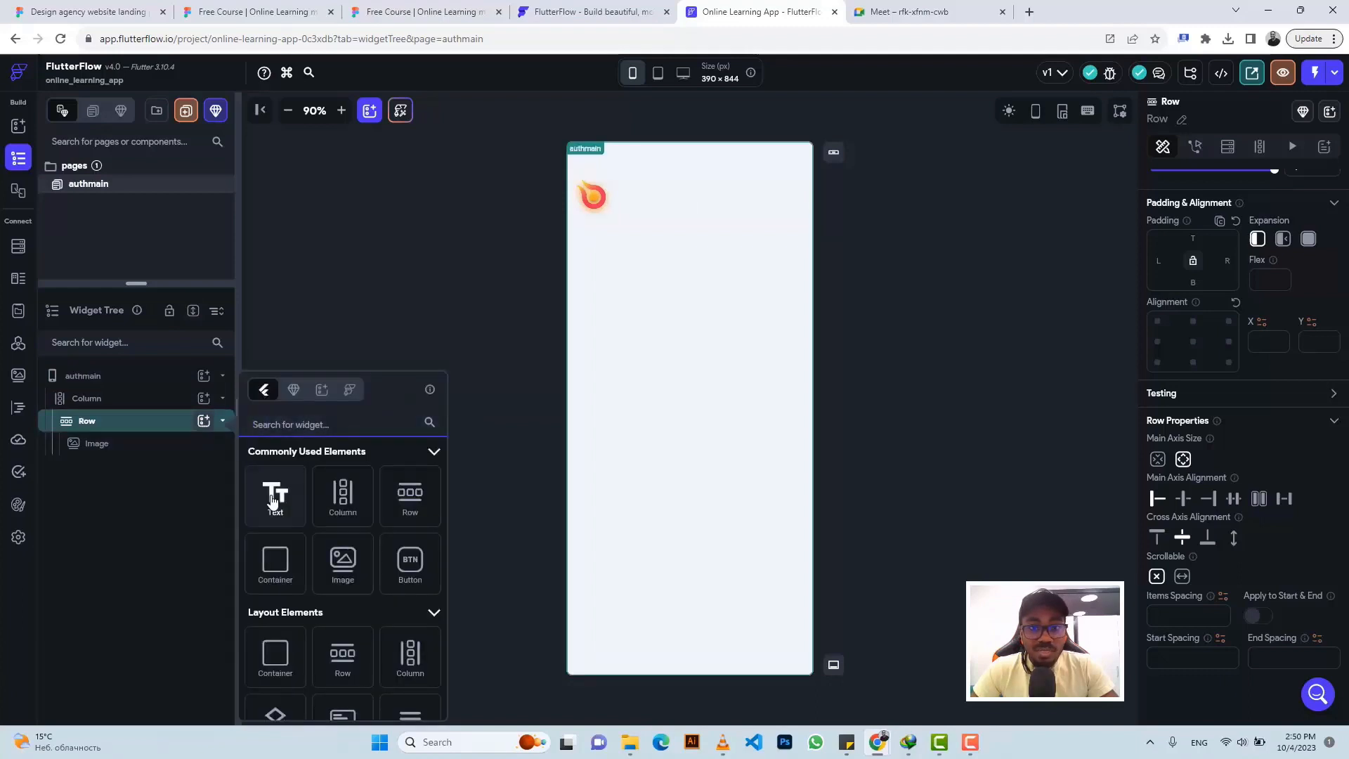
left_click(274, 496)
scroll(1192, 256, "up", 2)
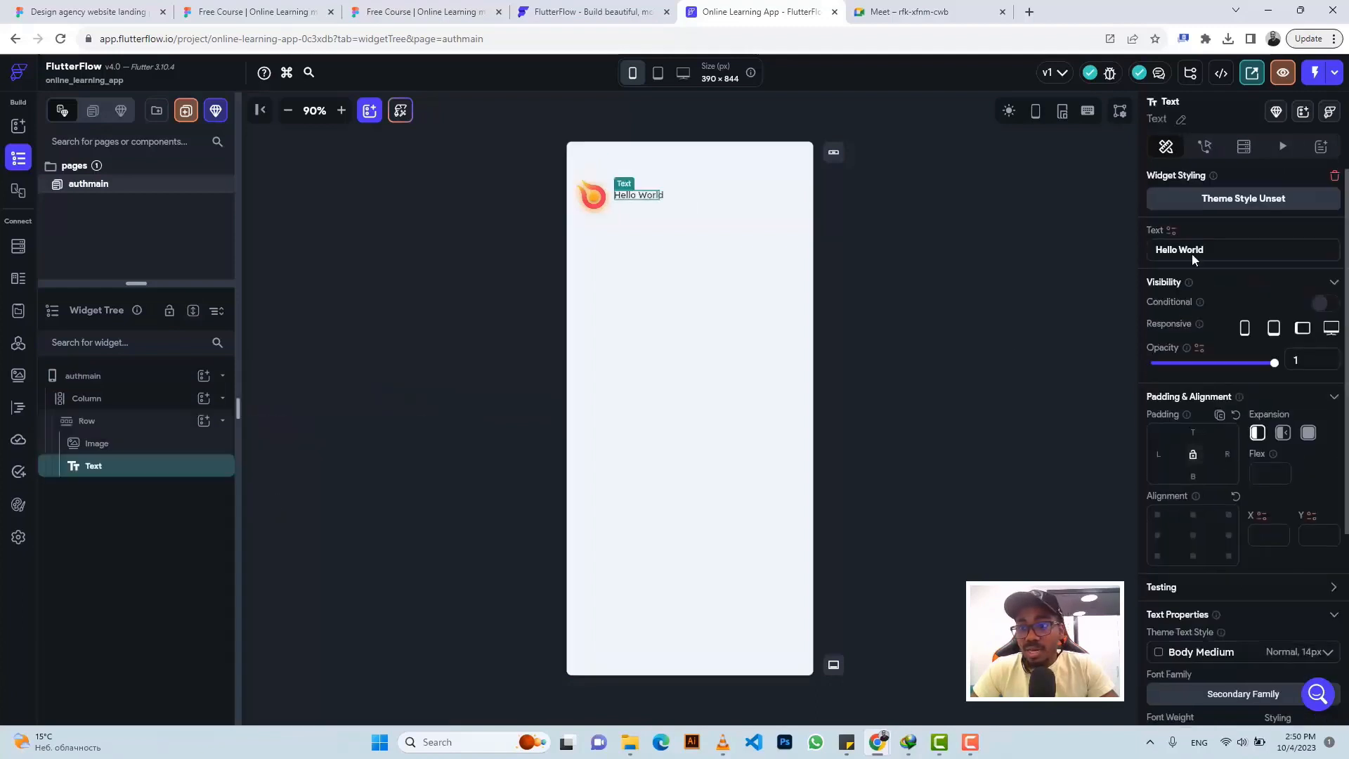
triple_click(1221, 255)
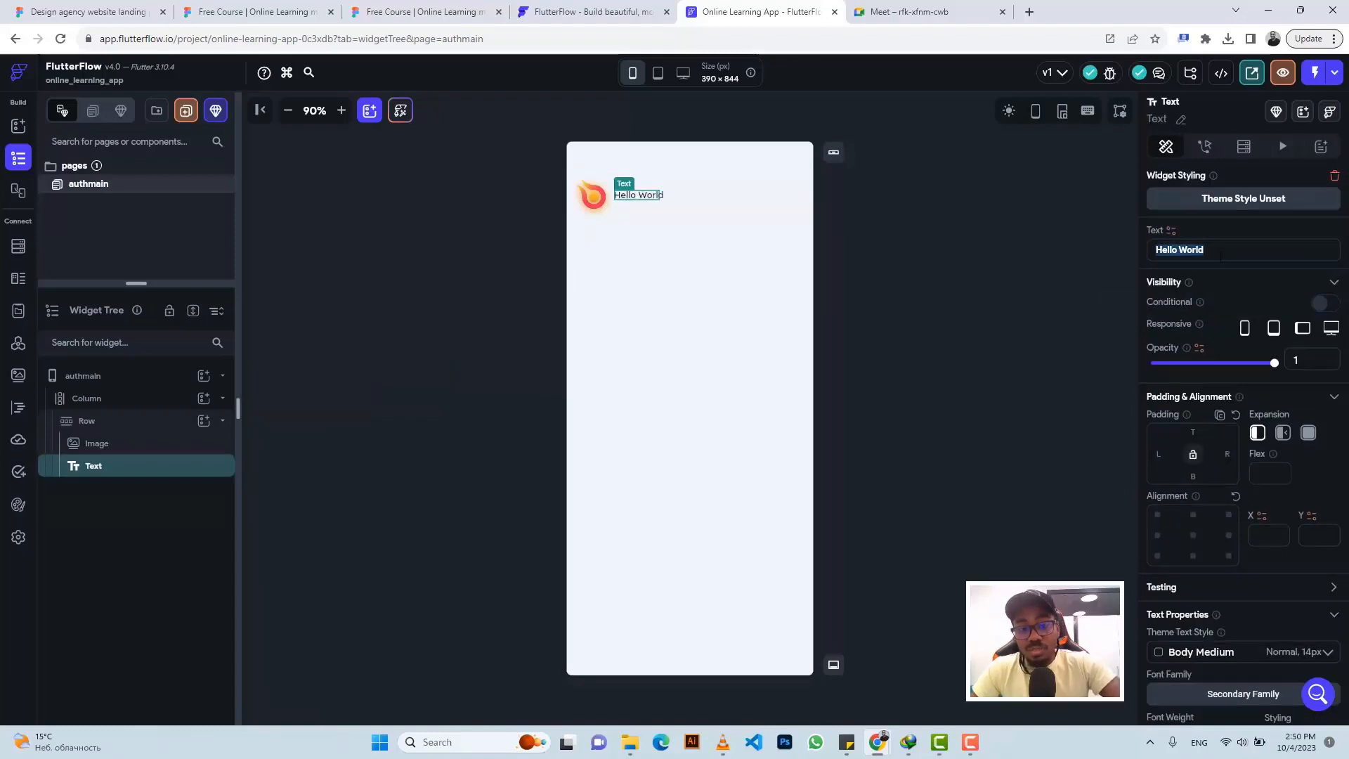
type("Fire course")
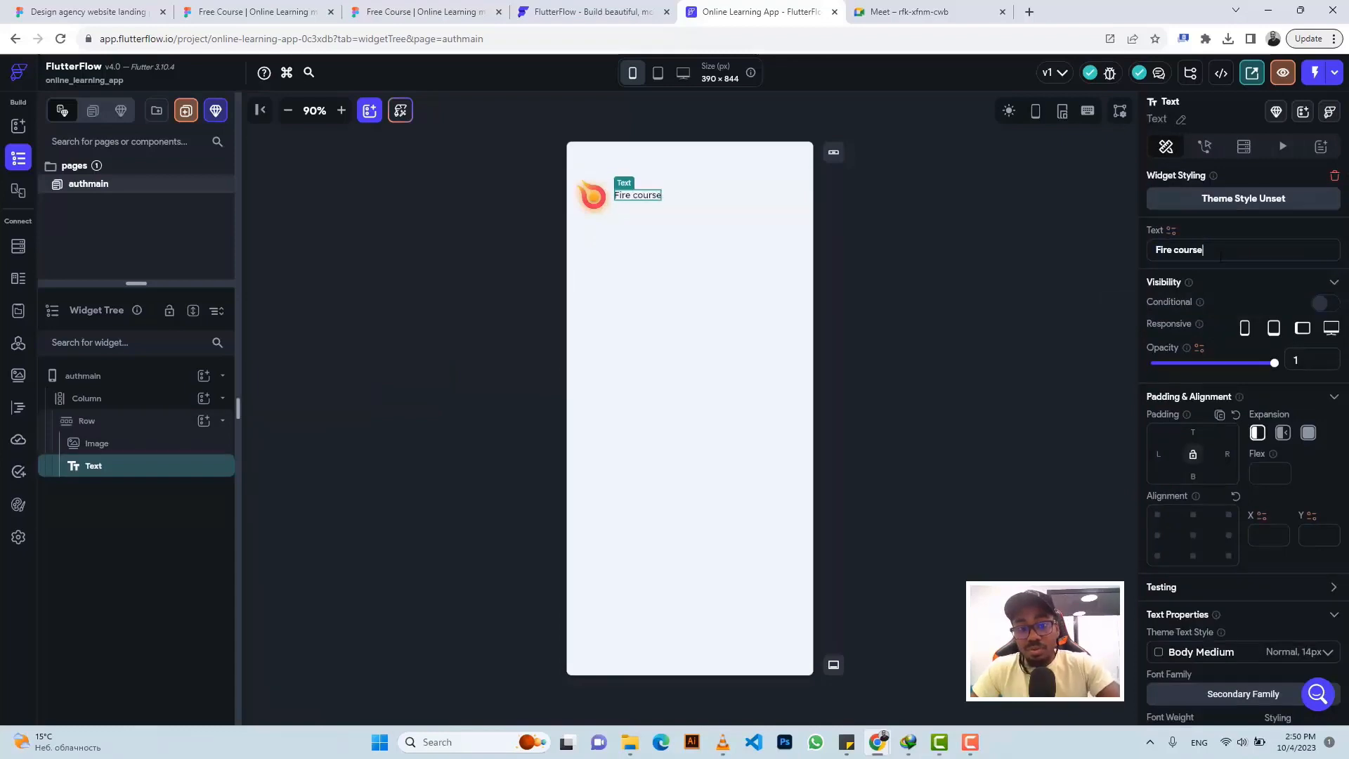
Set the "Fire course" text's font size to 36, checking the title's typography in Figma
left_click(362, 6)
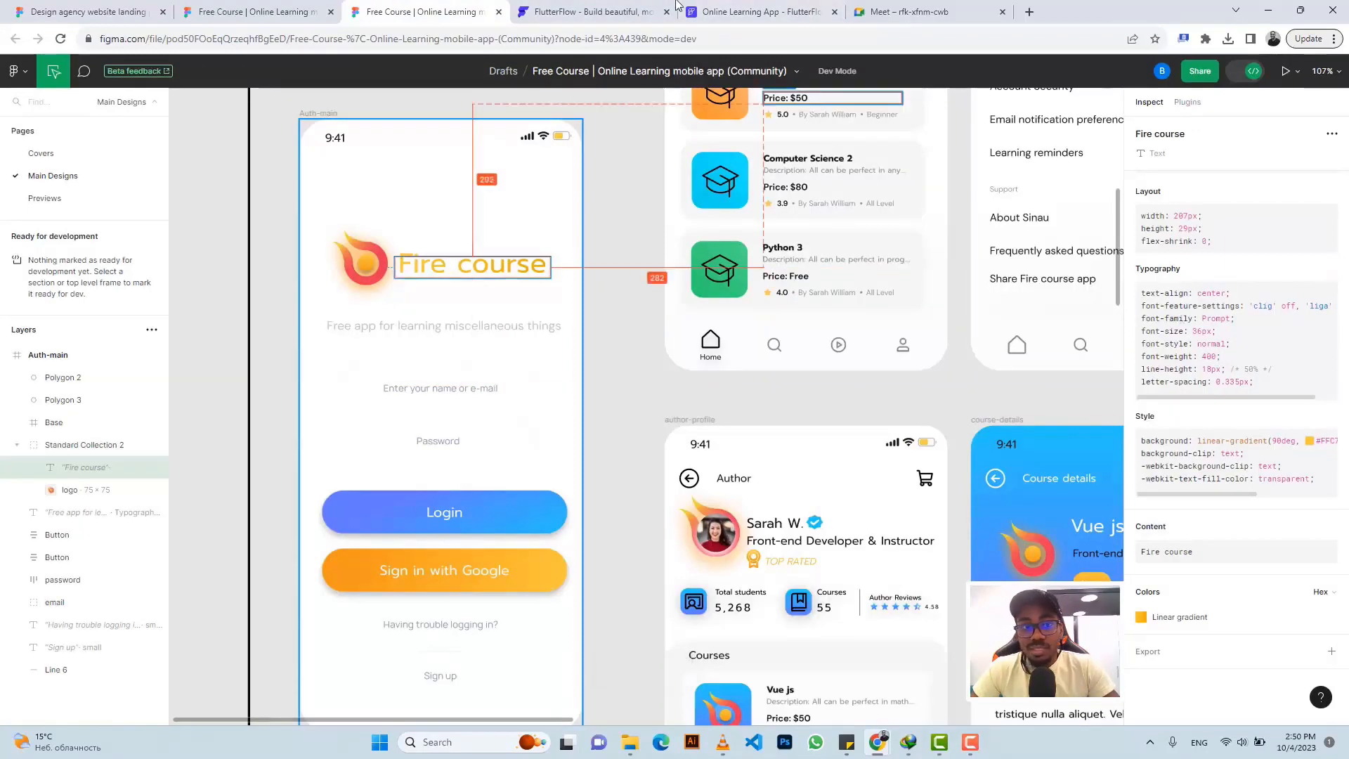
left_click(733, 7)
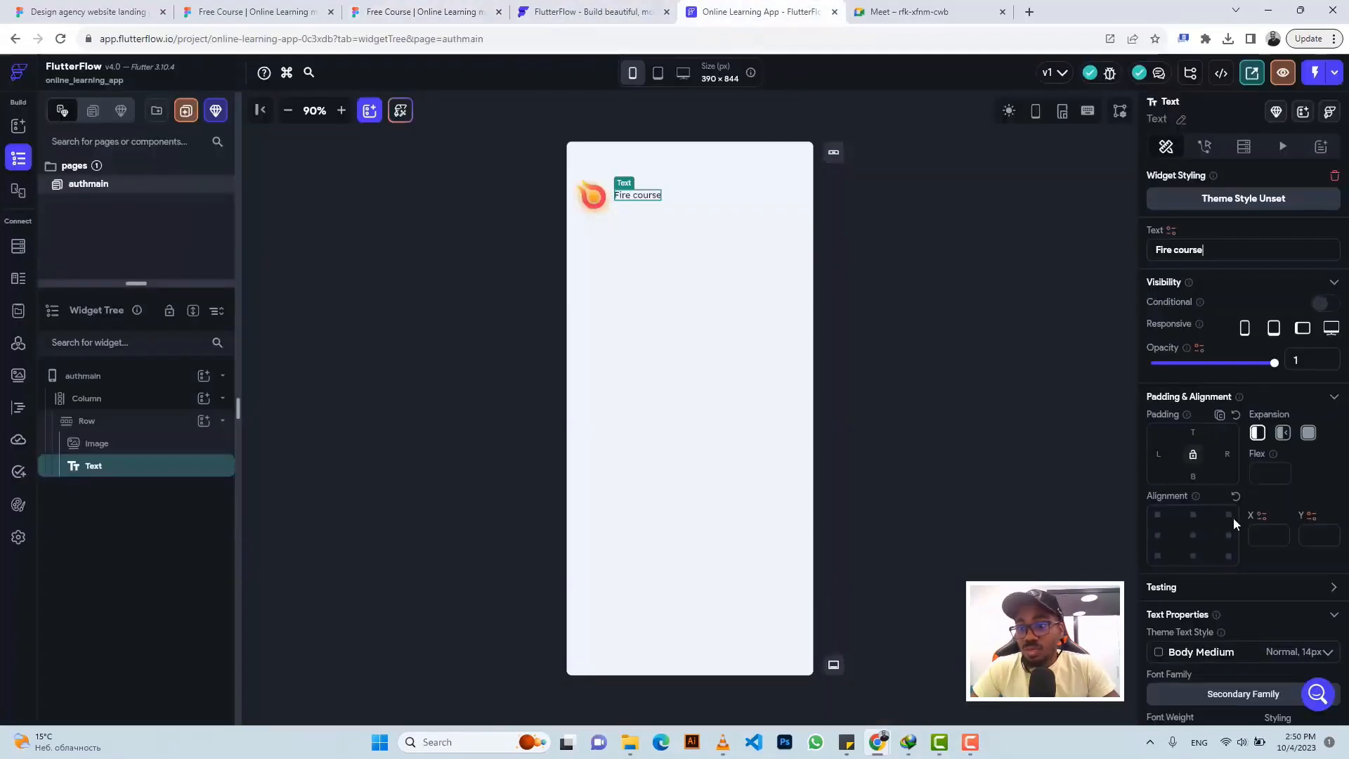
scroll(1231, 510, "down", 4)
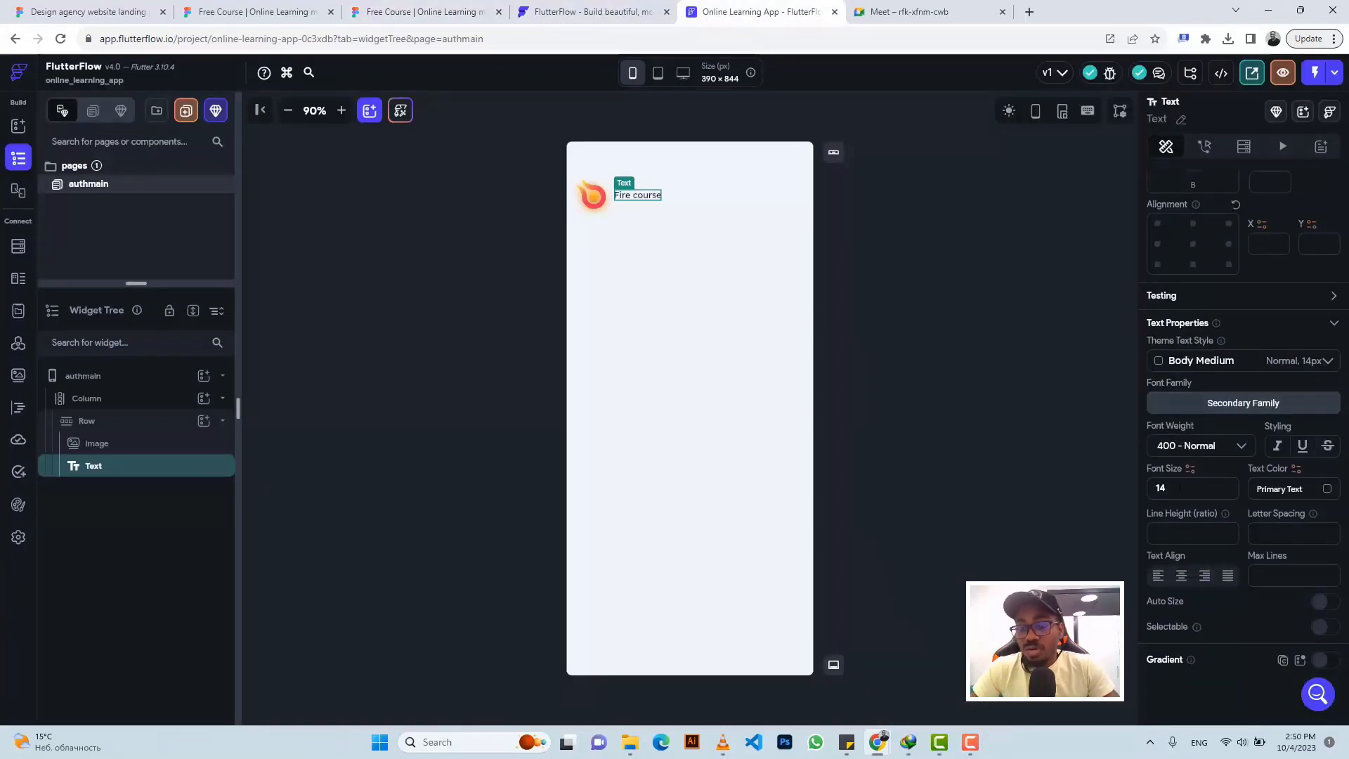
left_click_drag(1160, 488, 1152, 489)
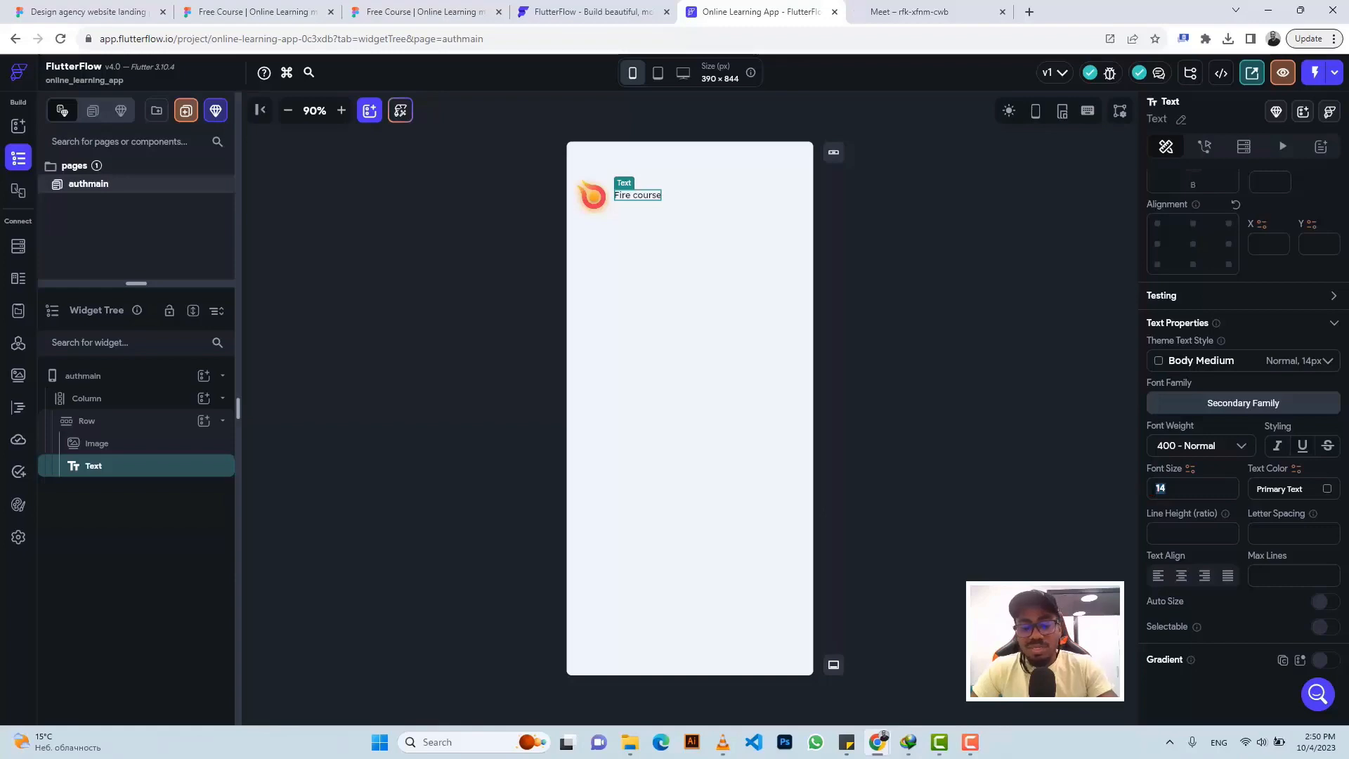
left_click(391, 12)
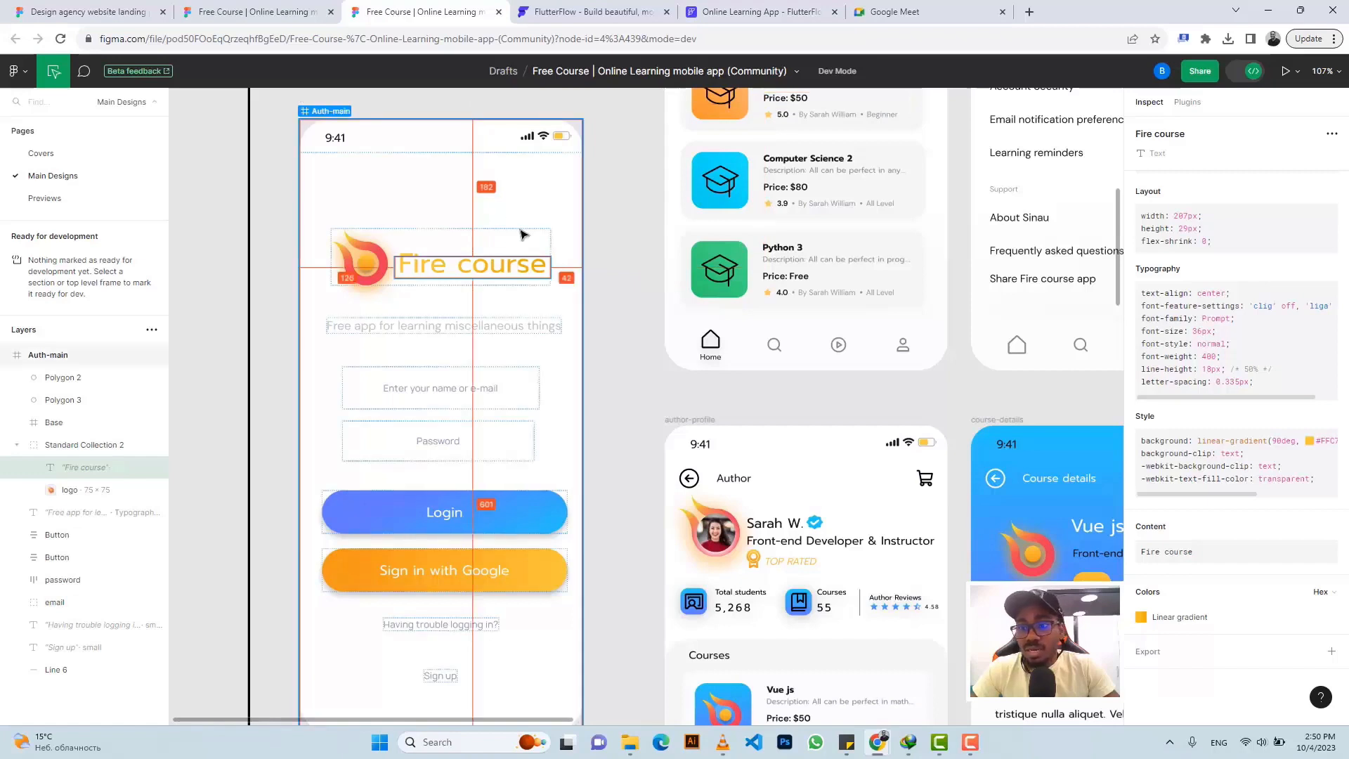
left_click(739, 12)
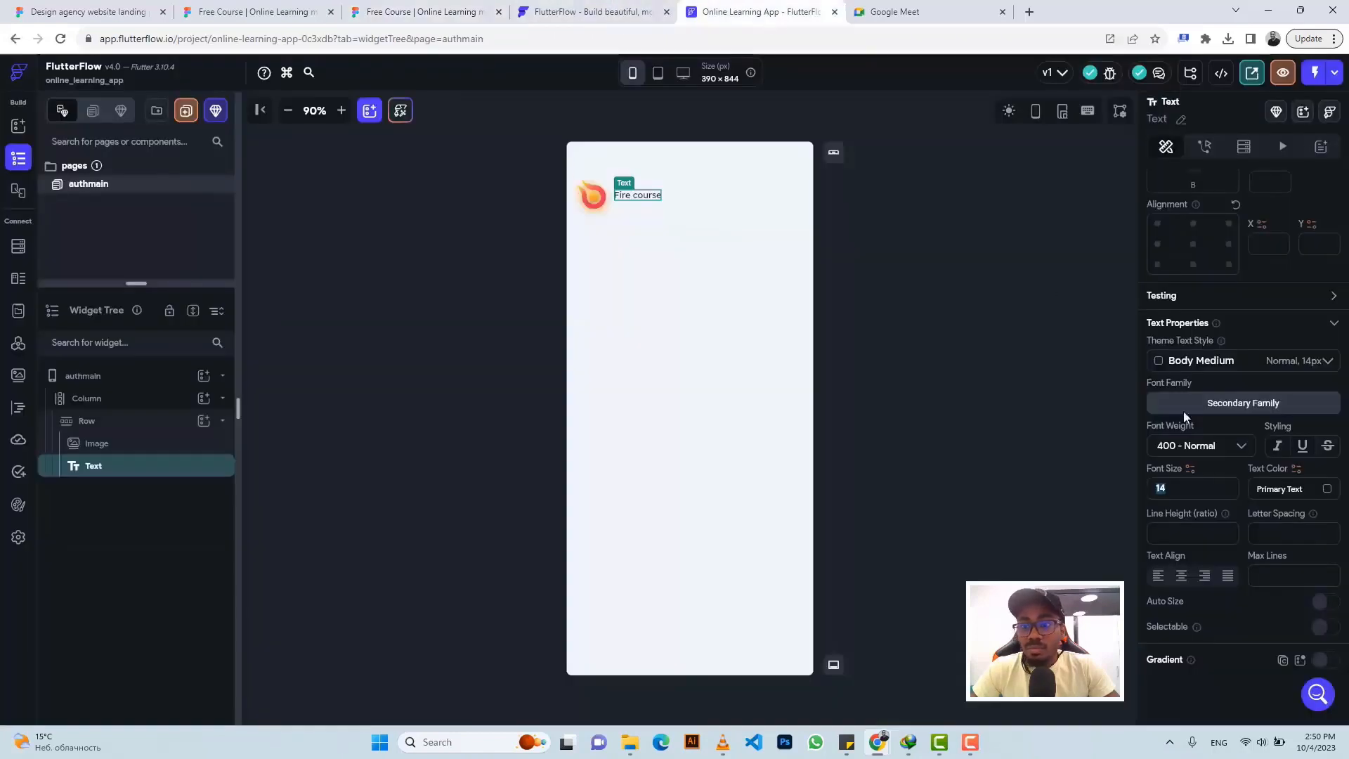
type("36")
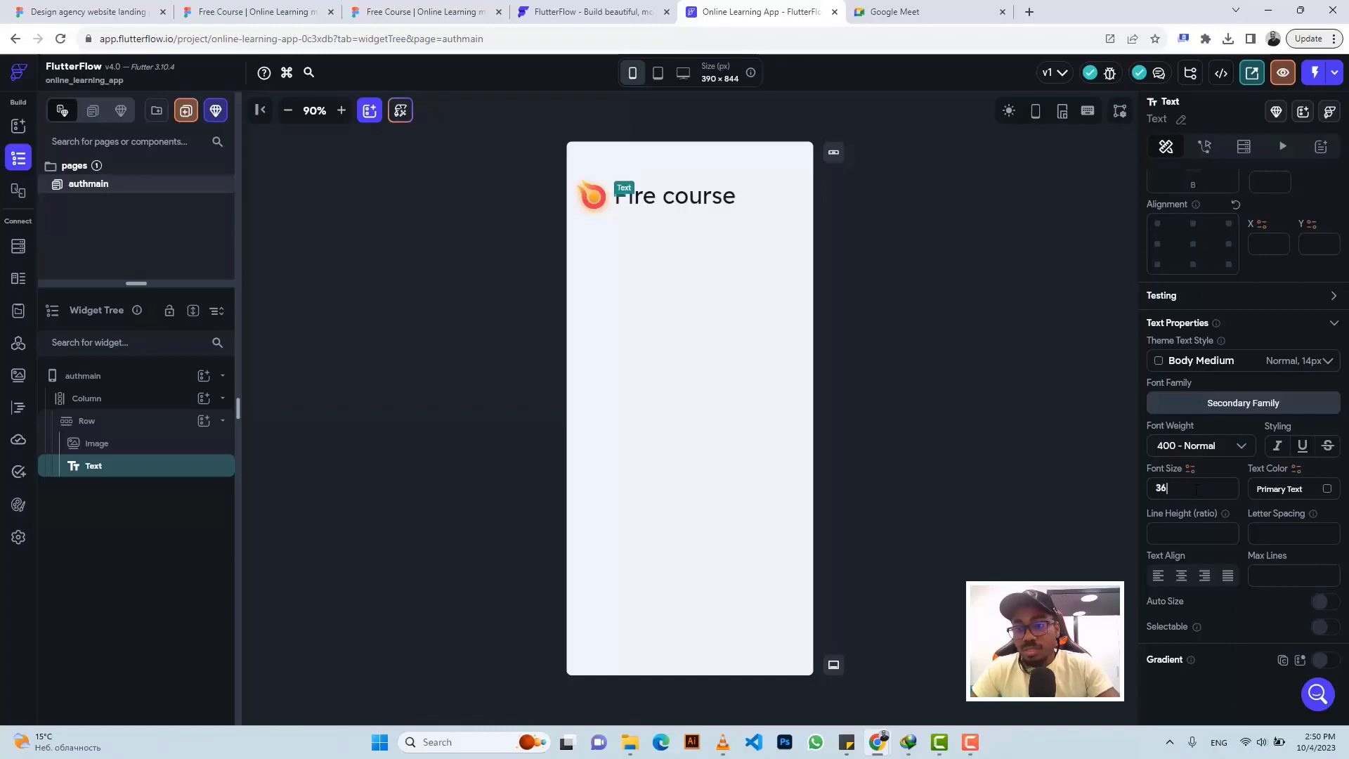
In Figma, copy the colour codes of the "Fire course" title's linear gradient
left_click(373, 15)
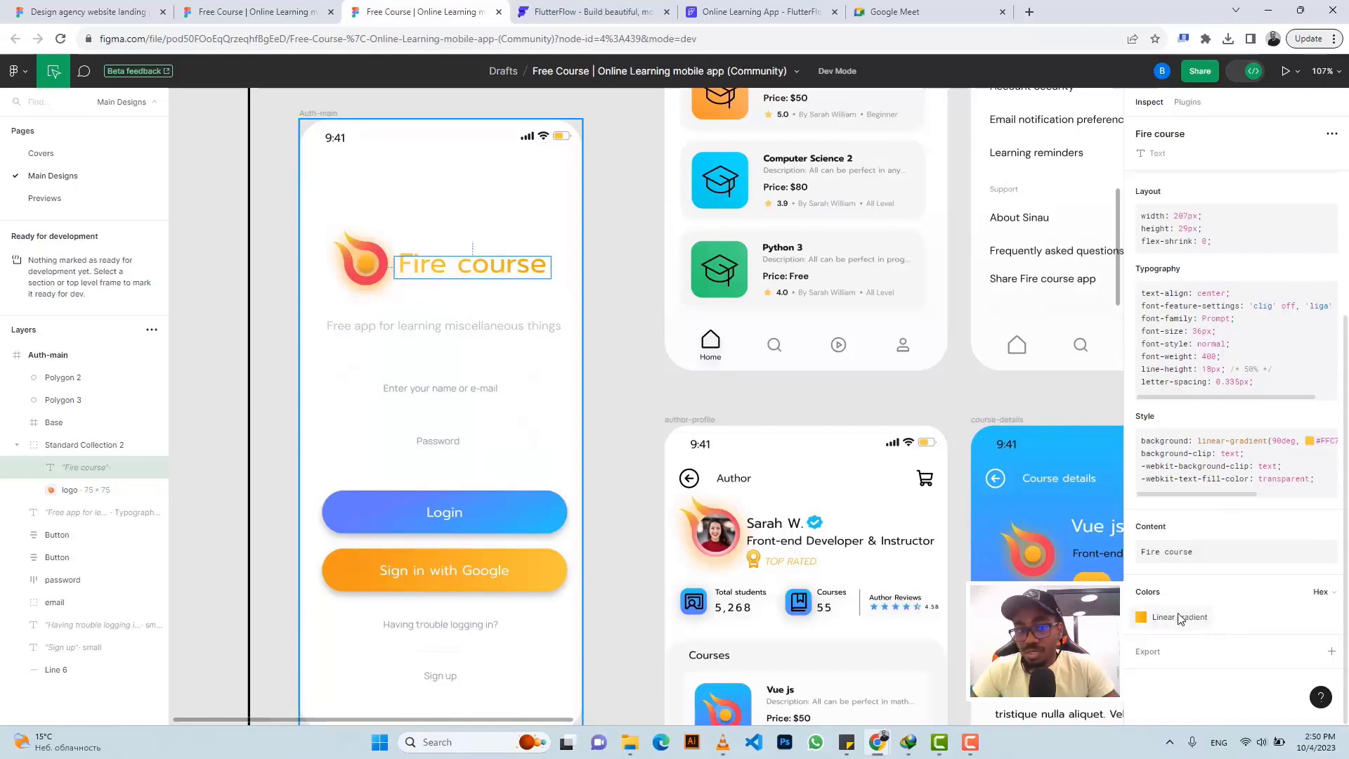
mouse_move(1180, 618)
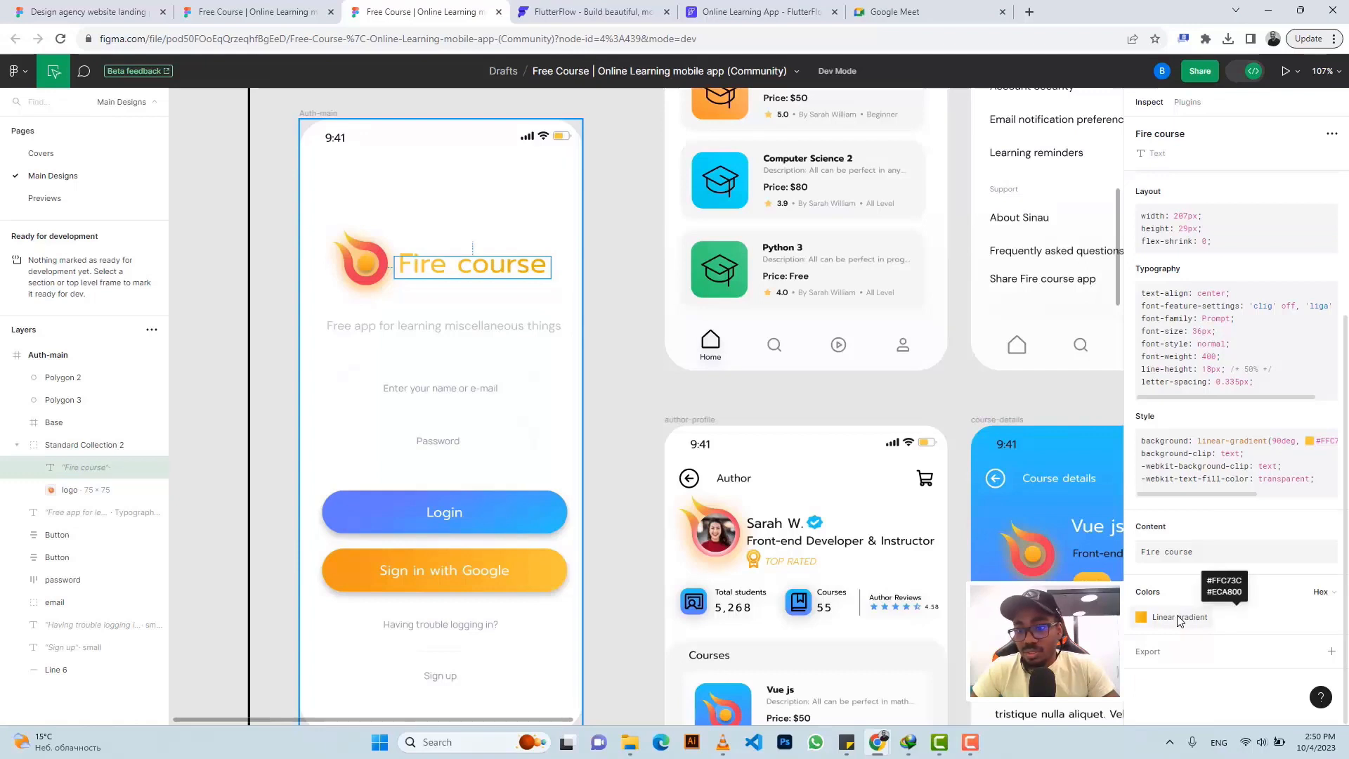
left_click(1179, 618)
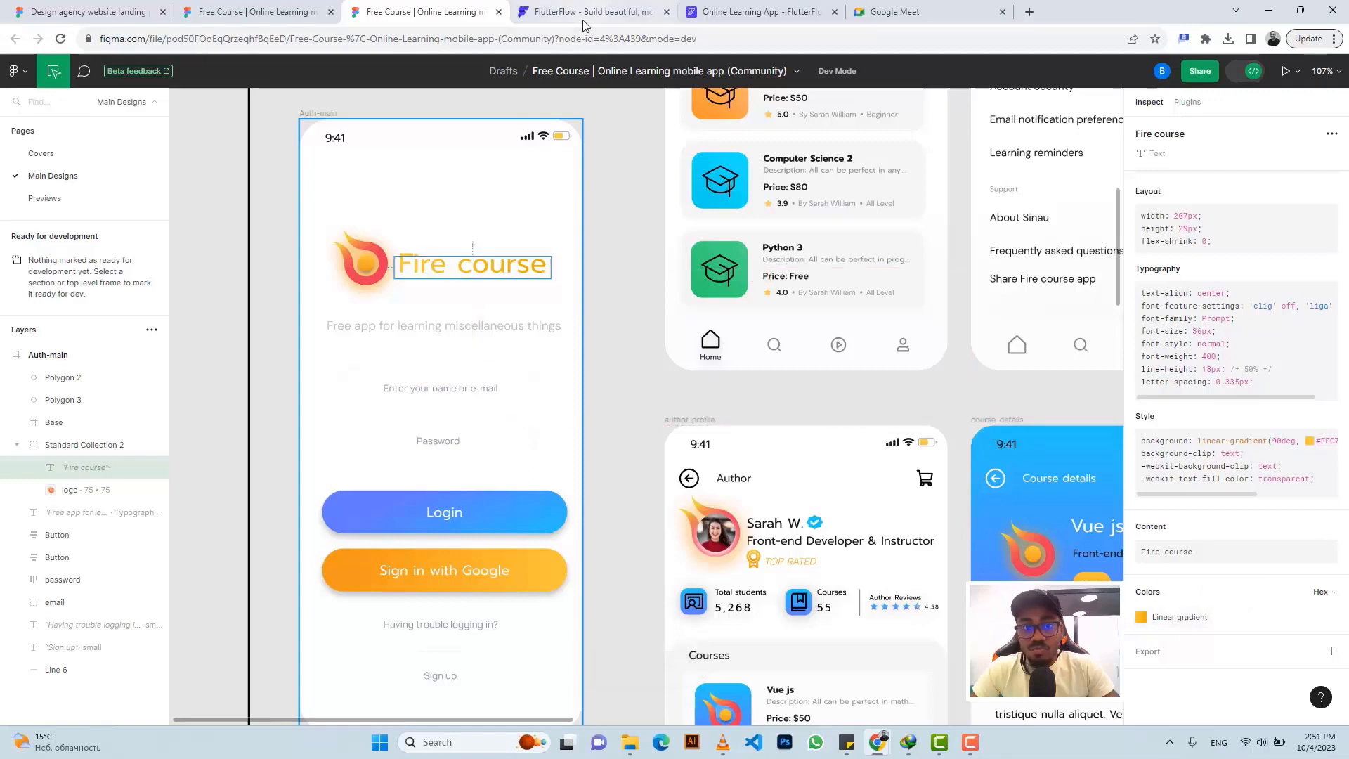
Turn on the gradient for the "Fire course" text in FlutterFlow
left_click(759, 16)
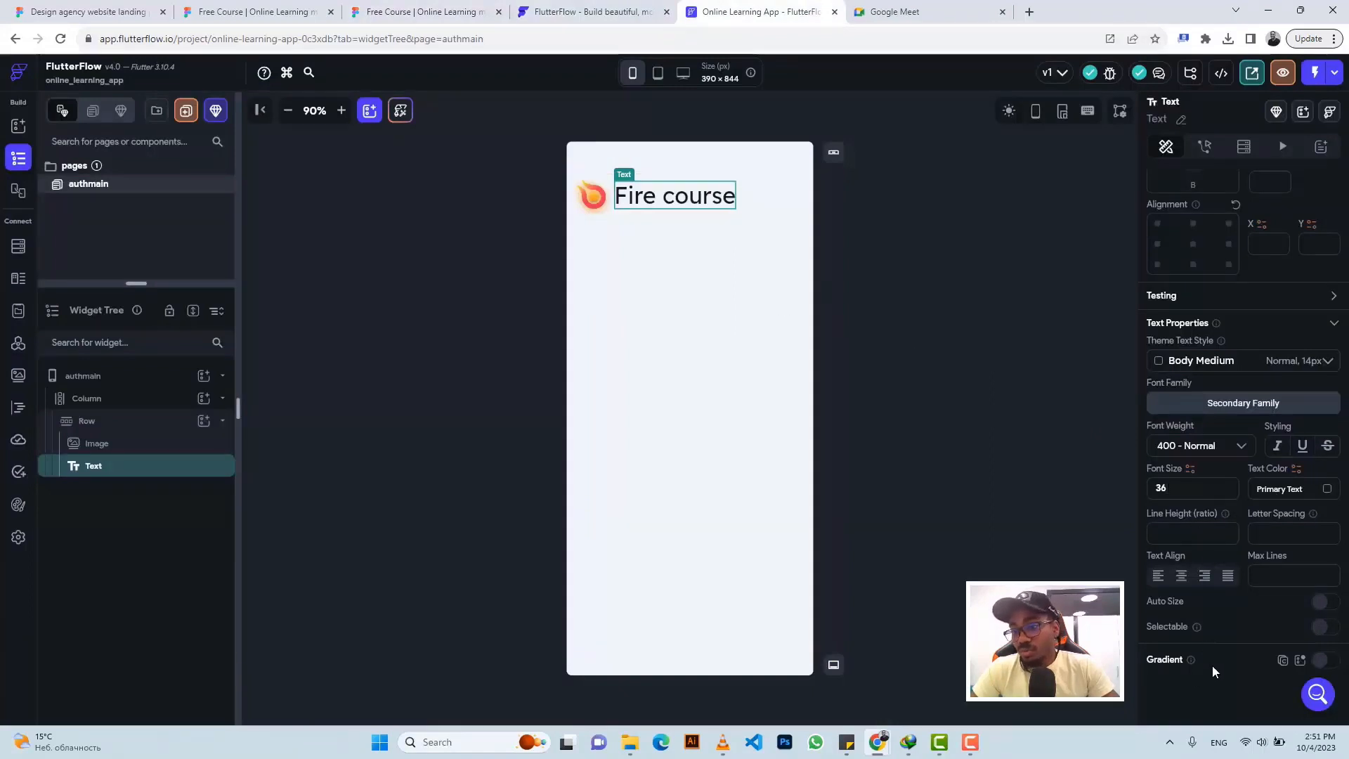
left_click(1320, 662)
scroll(1268, 597, "down", 2)
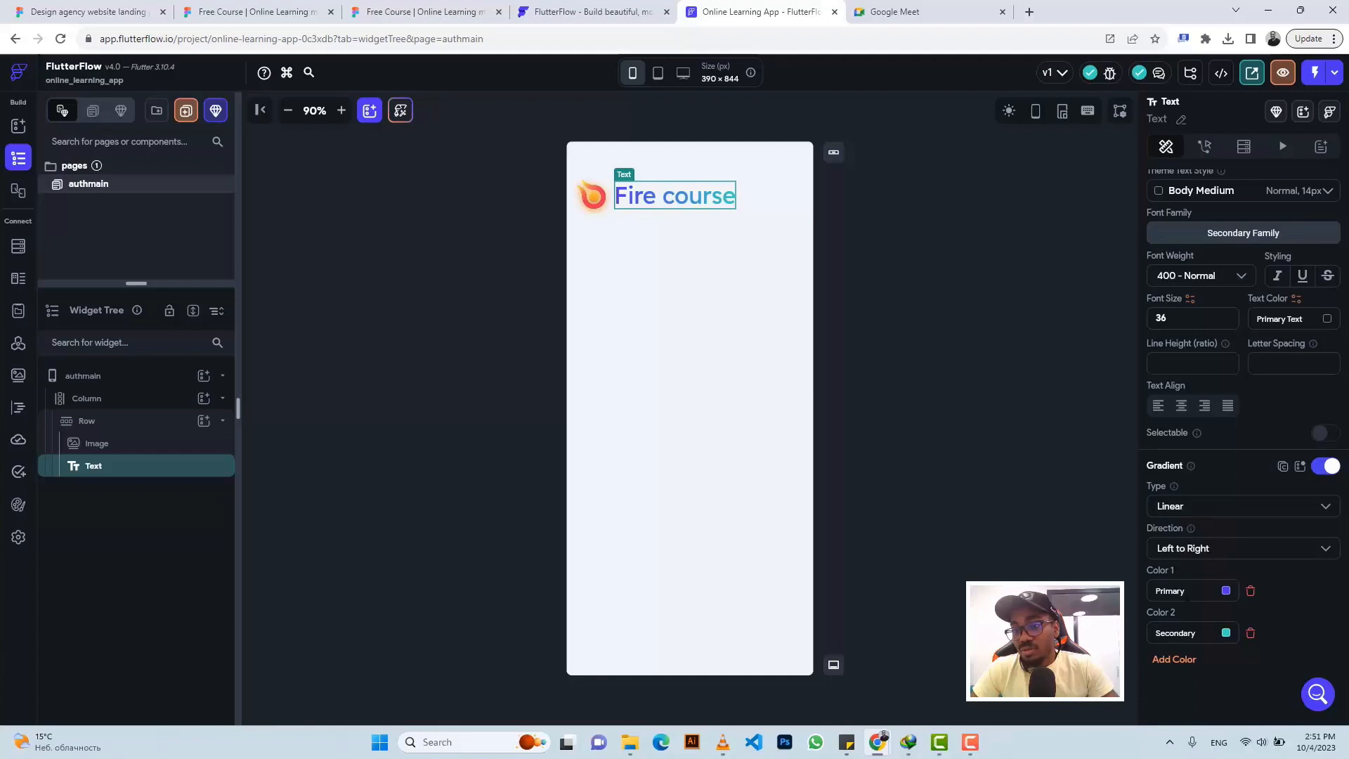
Paste the copied codes into the gradient's Color 1, cut out the #ECA800 part and apply #FFC73C
left_click(1187, 590)
key("ctrl+v")
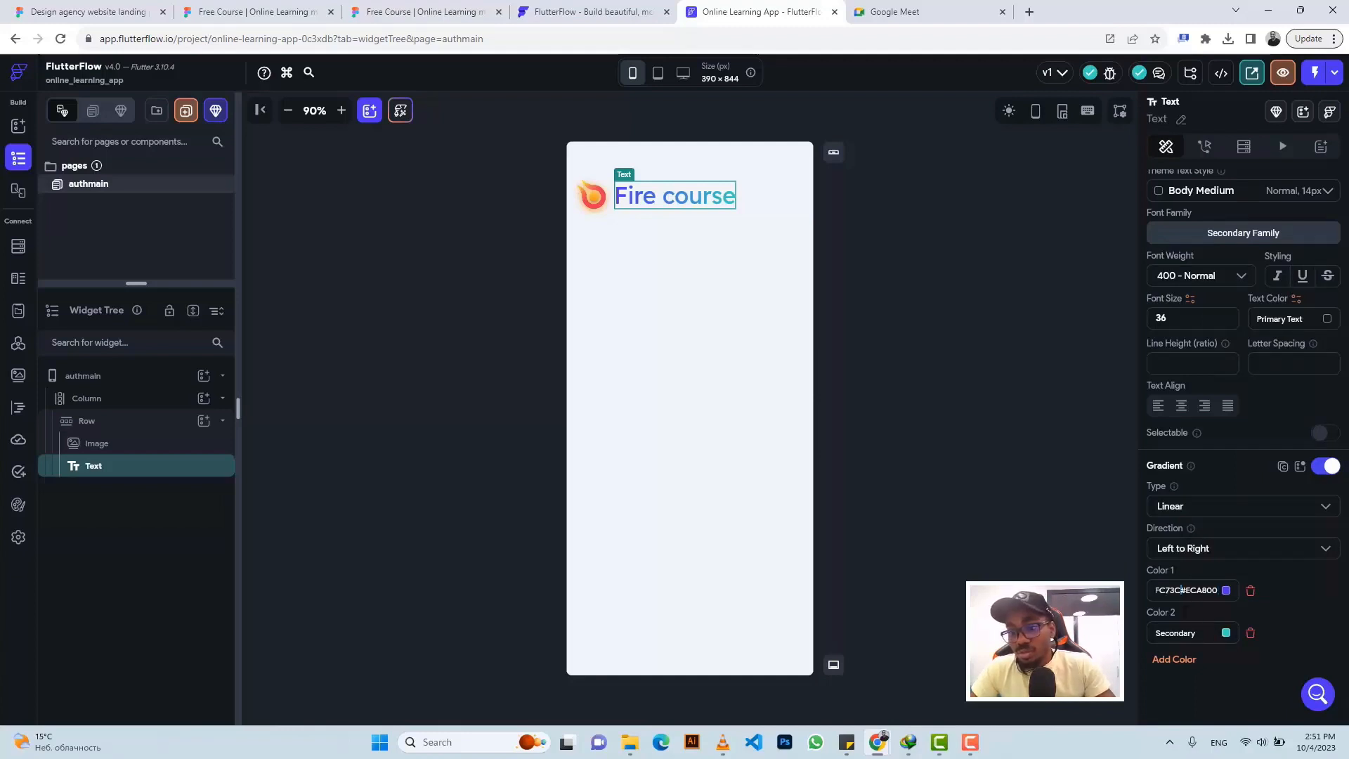
key("Left")
key("Left")
key("Left")
key("Left")
key("Left")
key("Left")
key("Left")
key("shift+Right")
key("shift+Right")
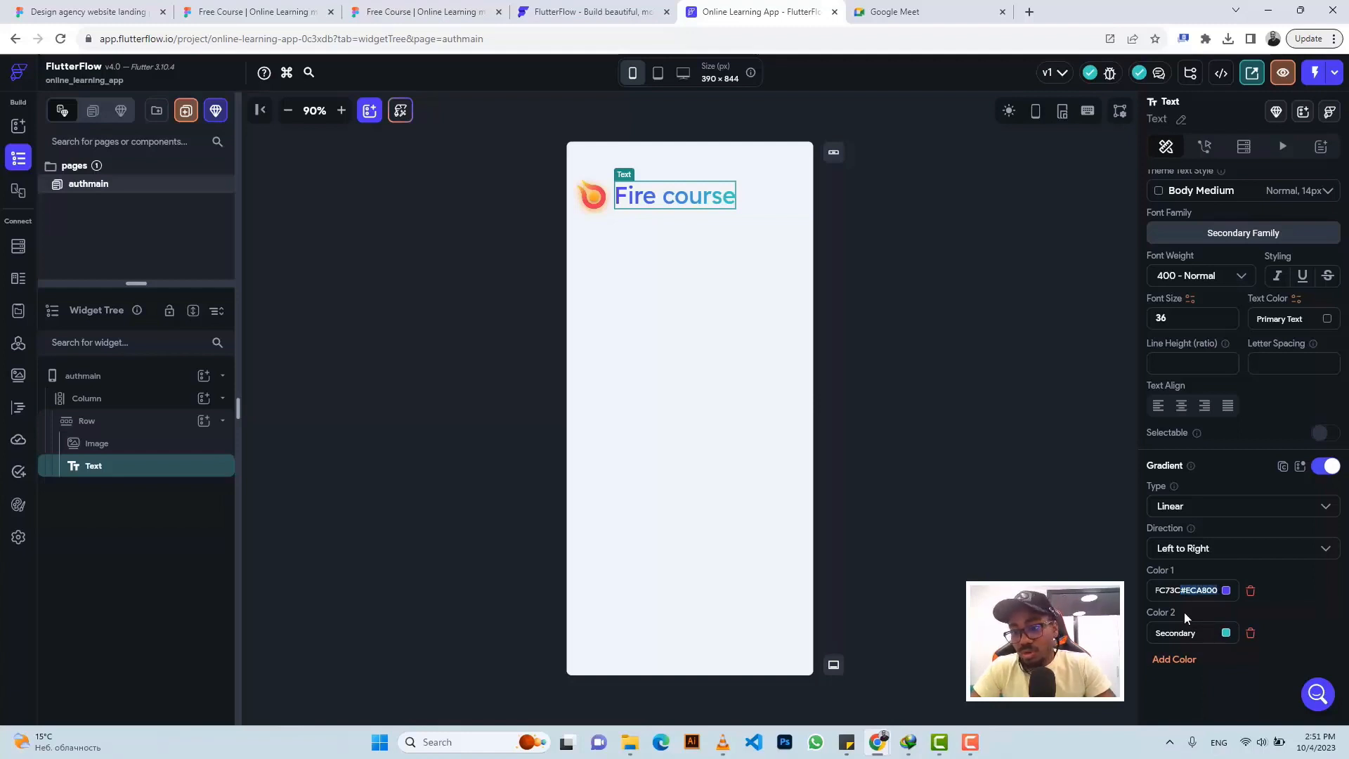
key("Return")
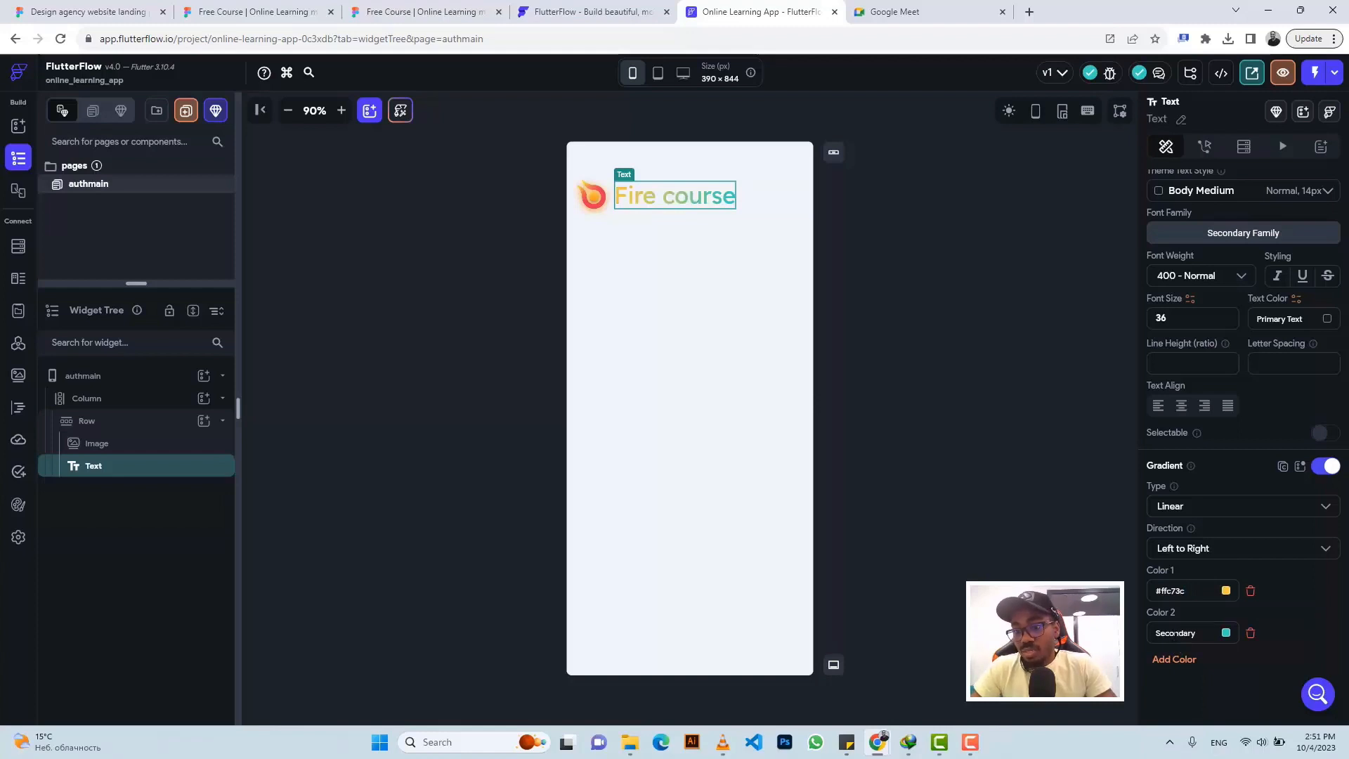
Set the second colour of the "Fire course" text's gradient to the cut code #ECA800
left_click(1175, 632)
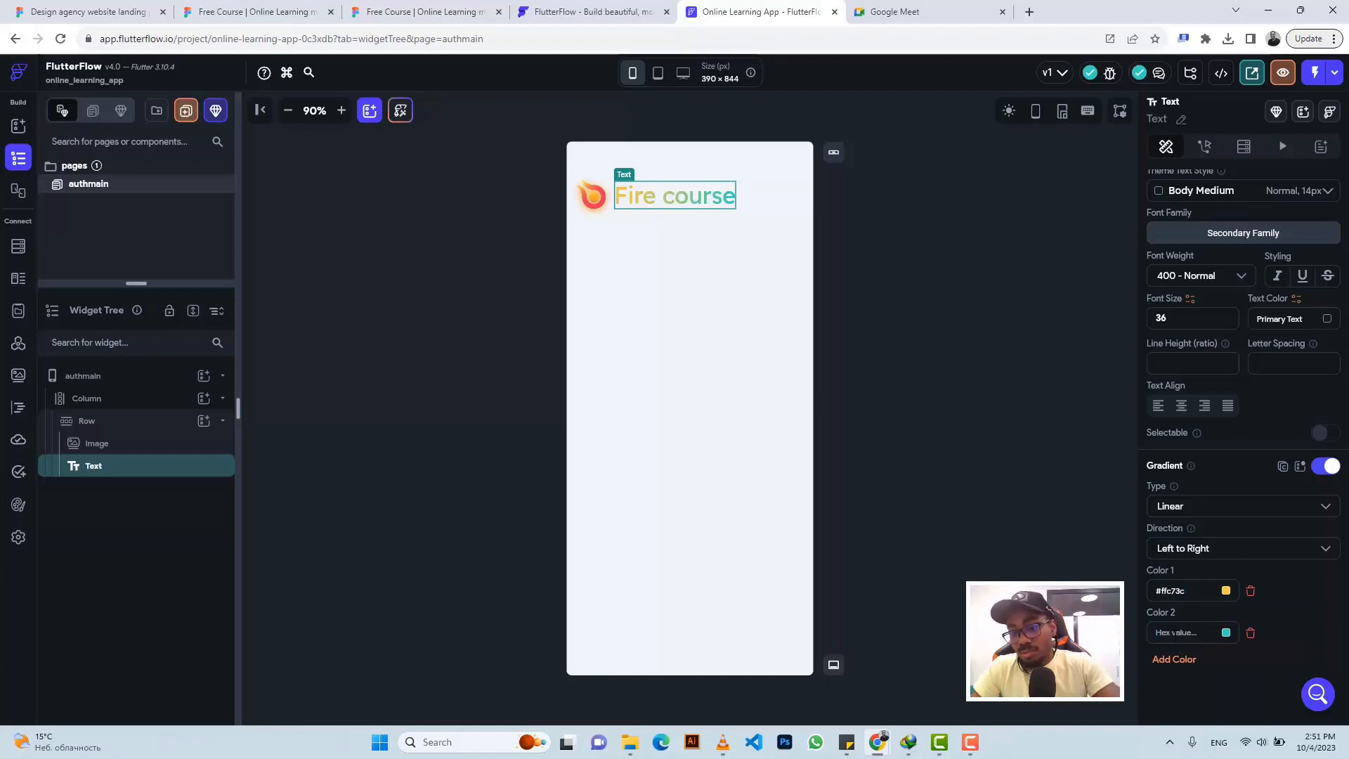
key("ctrl+v")
key("Return")
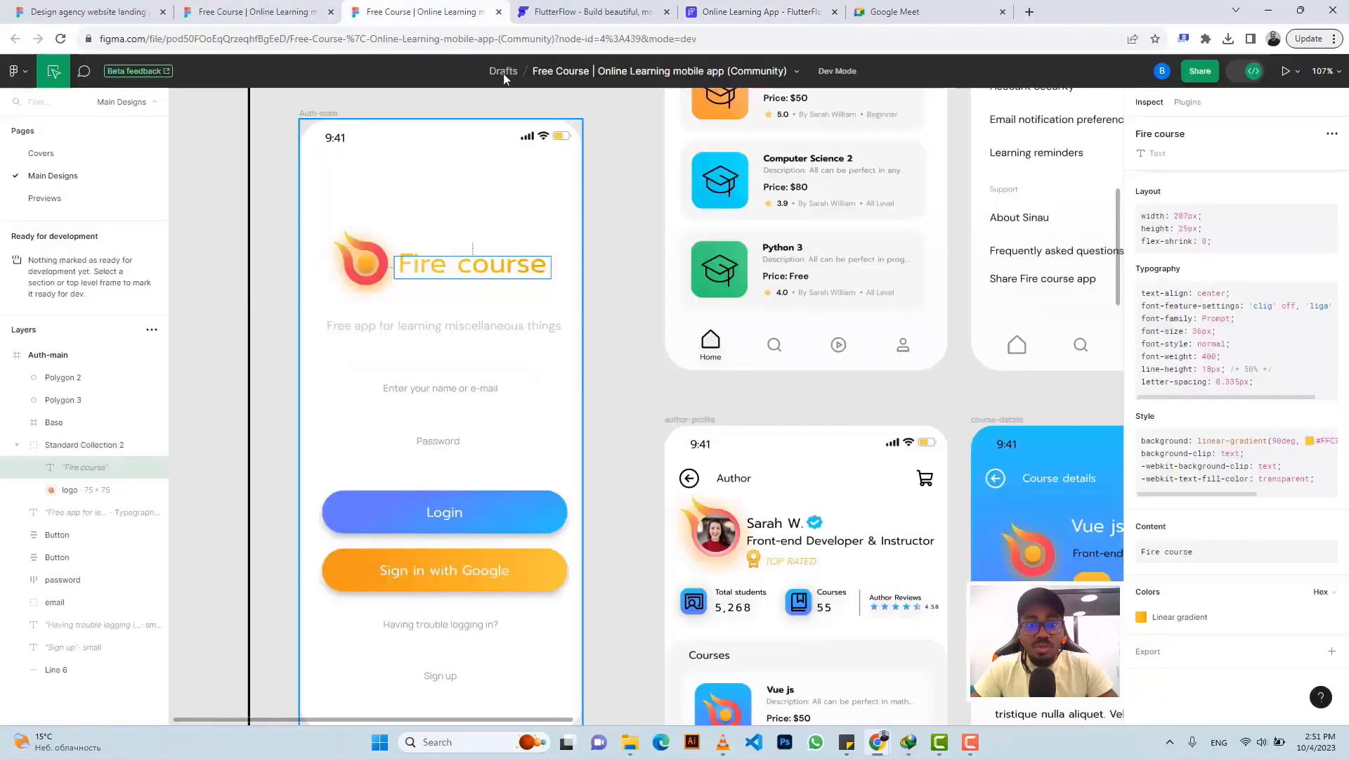
Set the "Fire course" text's left padding to 9, checking the Figma design for the spacing
left_click(365, 10)
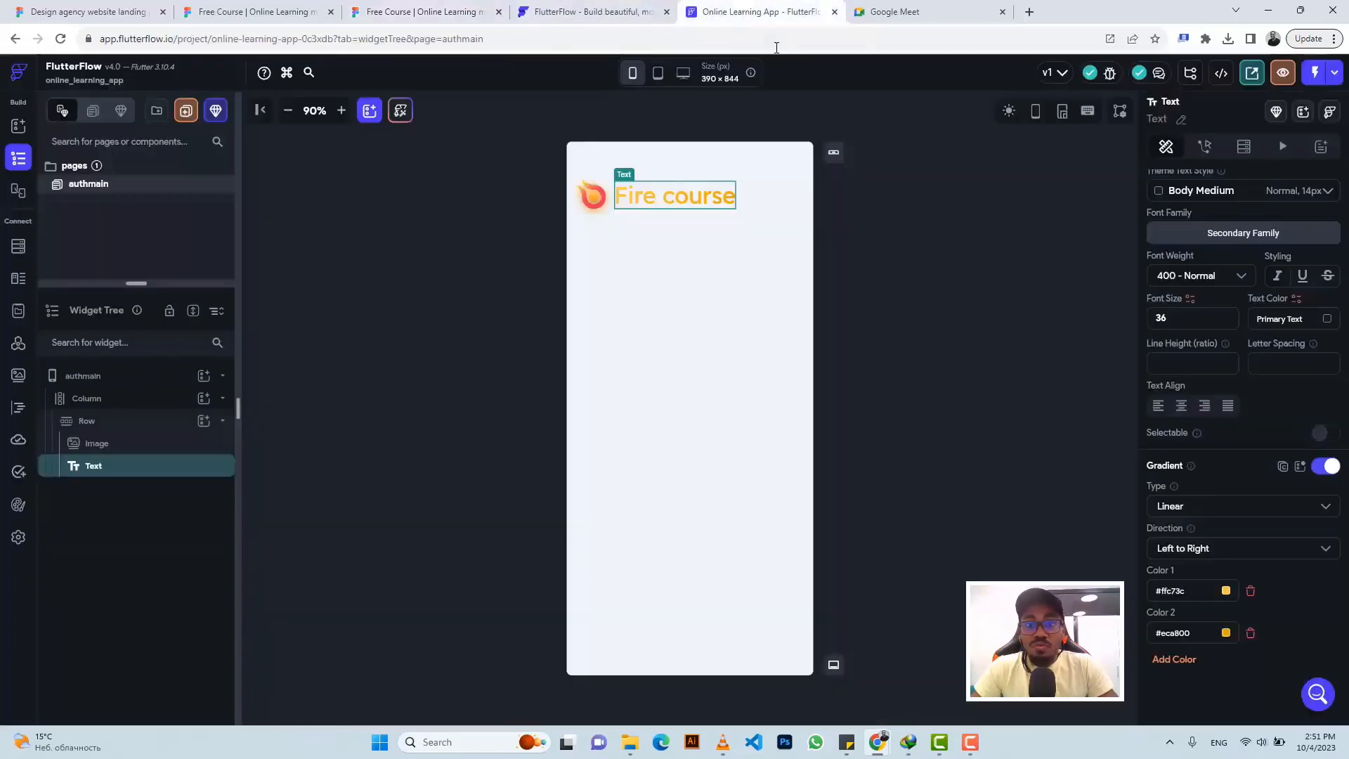
left_click(759, 12)
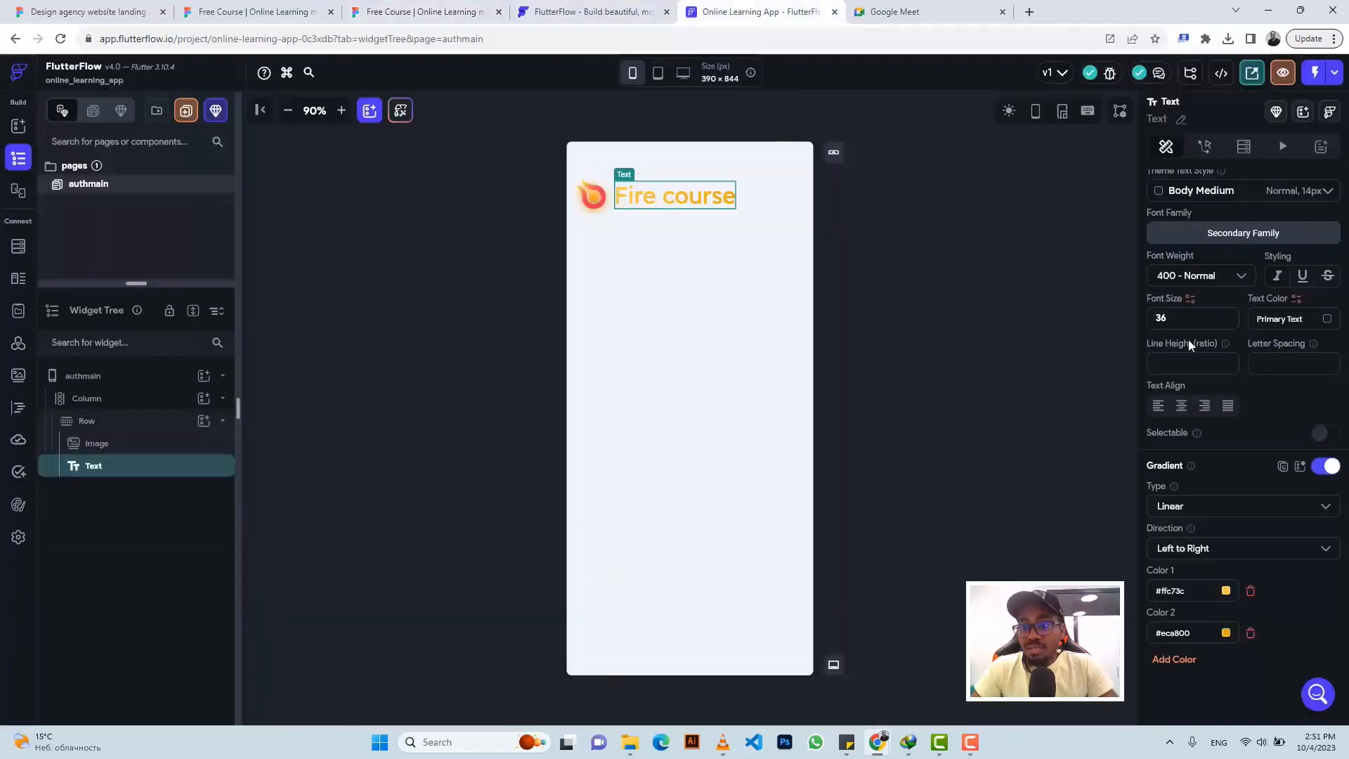
scroll(1187, 339, "up", 6)
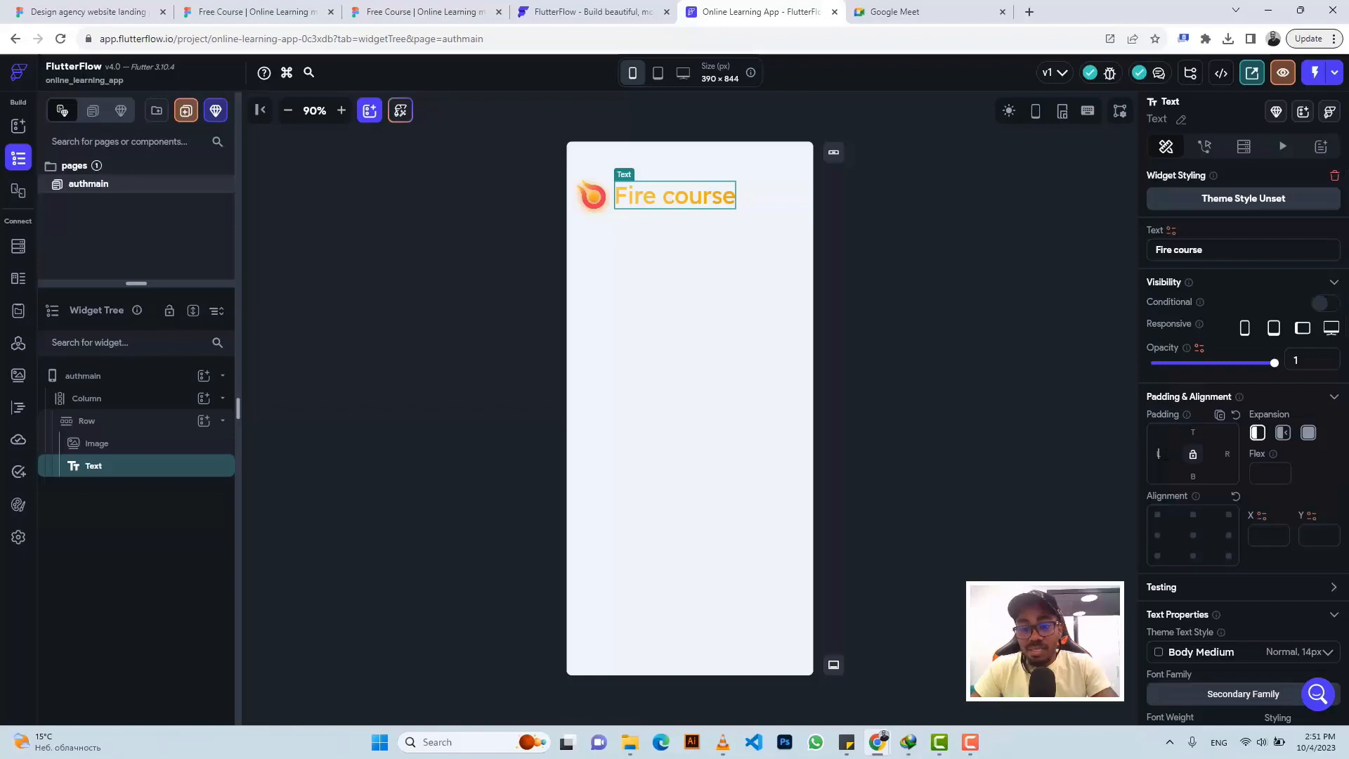
In Figma, copy the content of the "Free app for learning miscellaneous things" tagline below the title
left_click(419, 11)
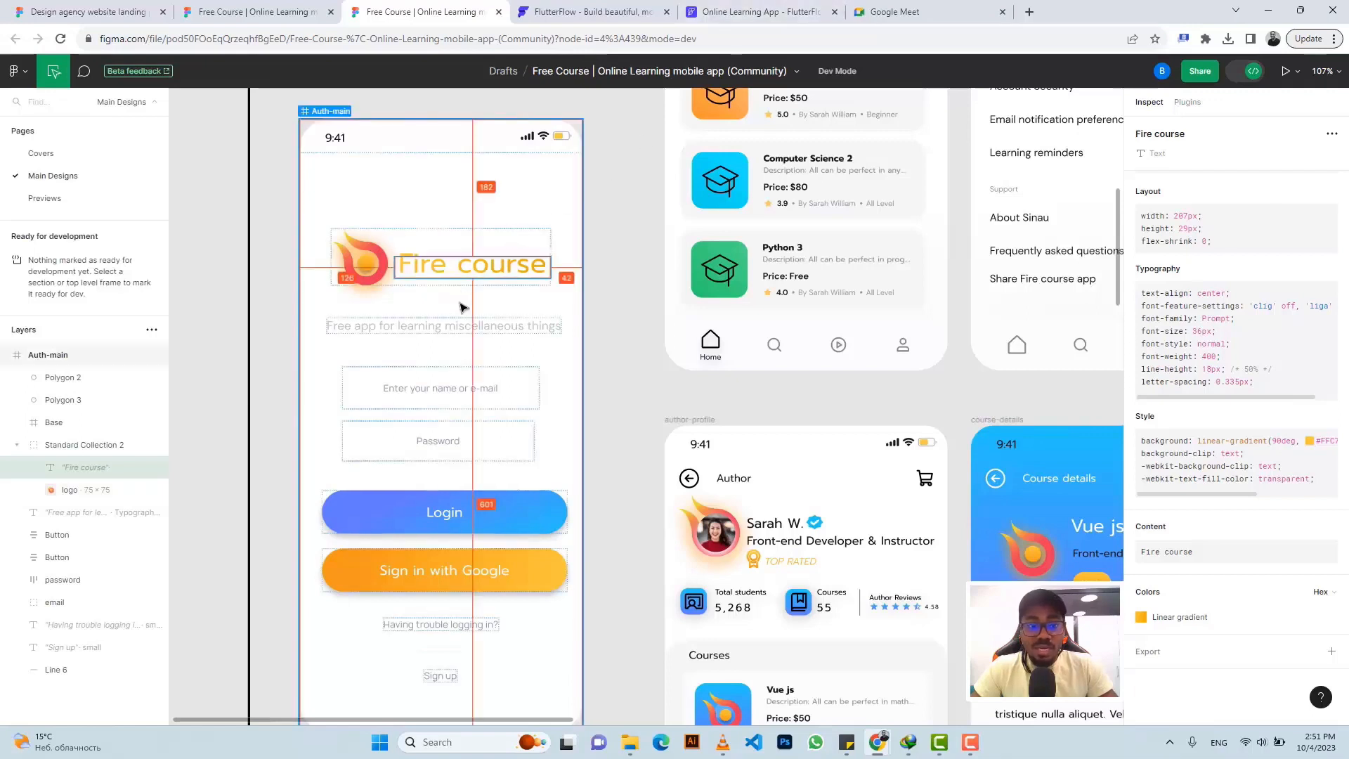
scroll(644, 234, "down", 1)
scroll(645, 234, "down", 2)
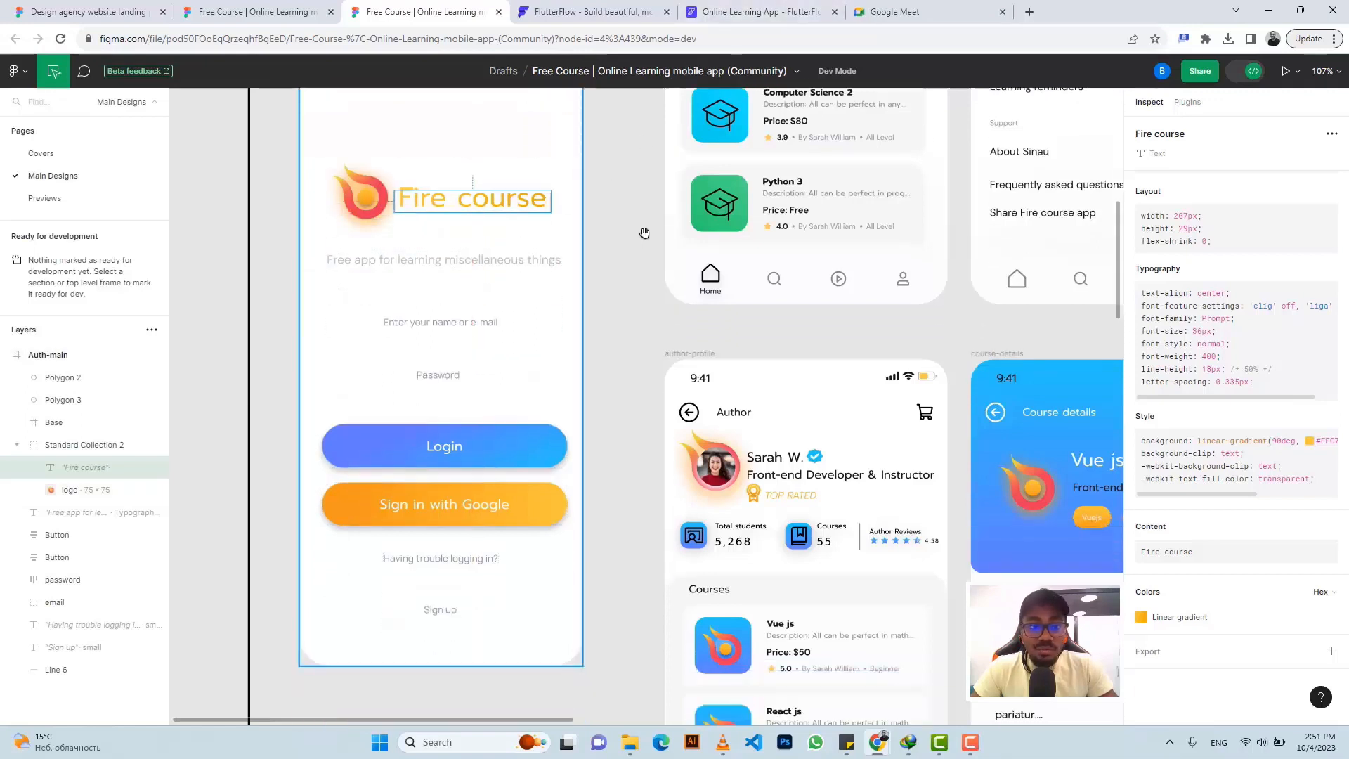
left_click(344, 265)
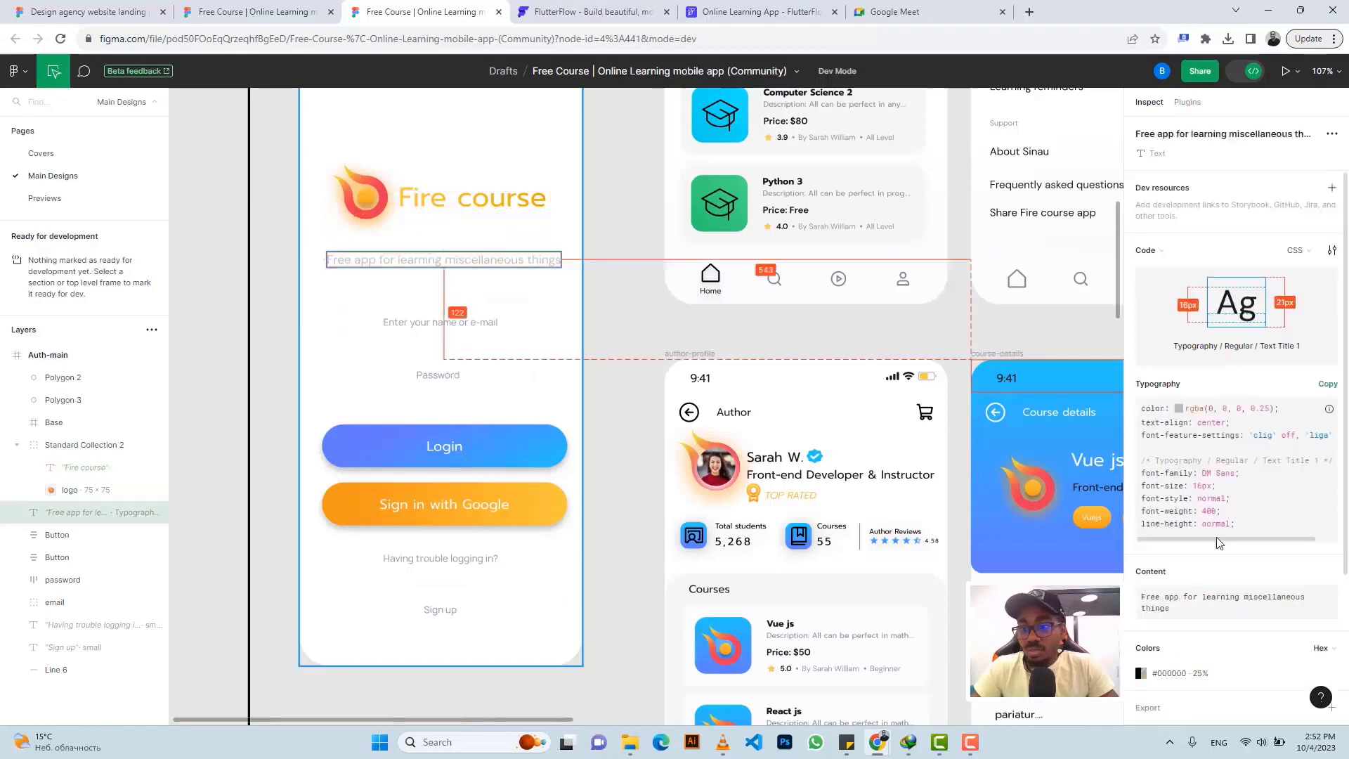
left_click(1327, 574)
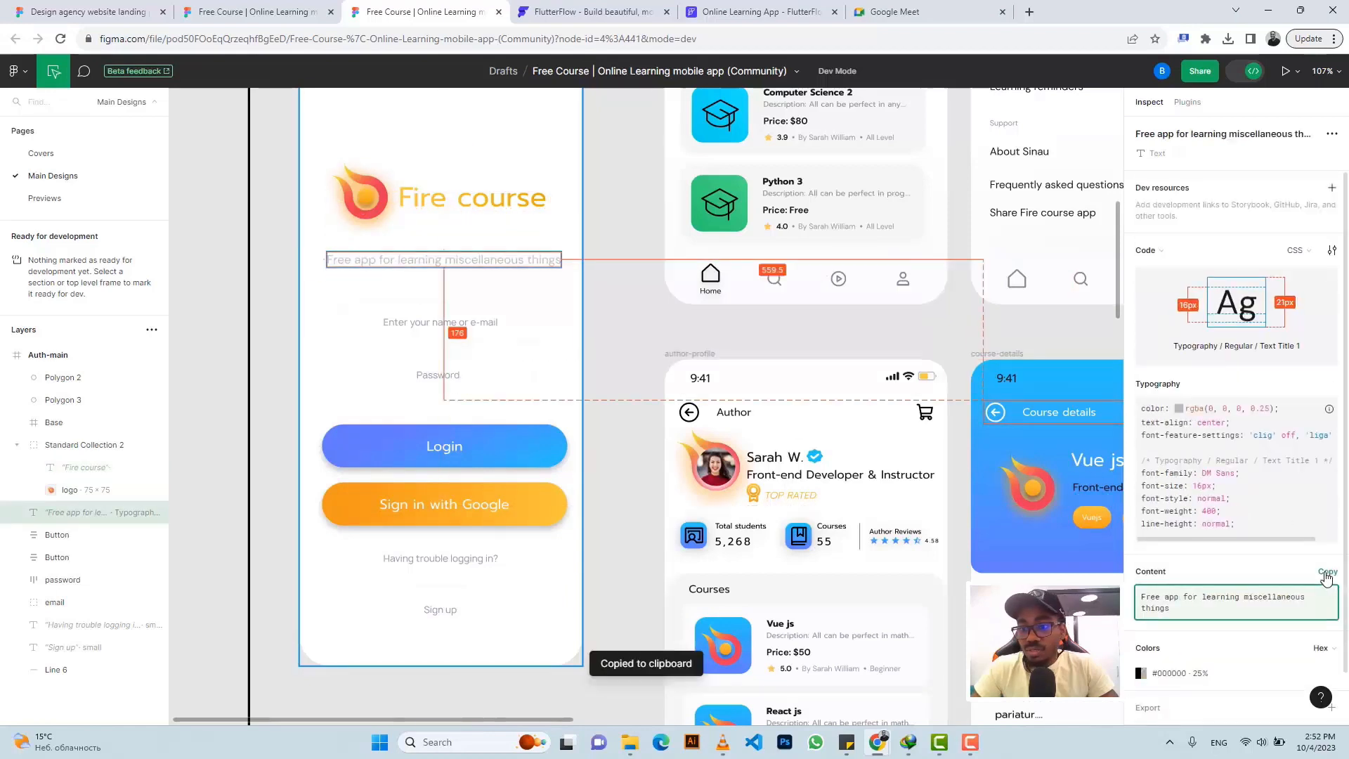
Back in FlutterFlow, centre the logo and title row's children along its main axis
left_click(718, 11)
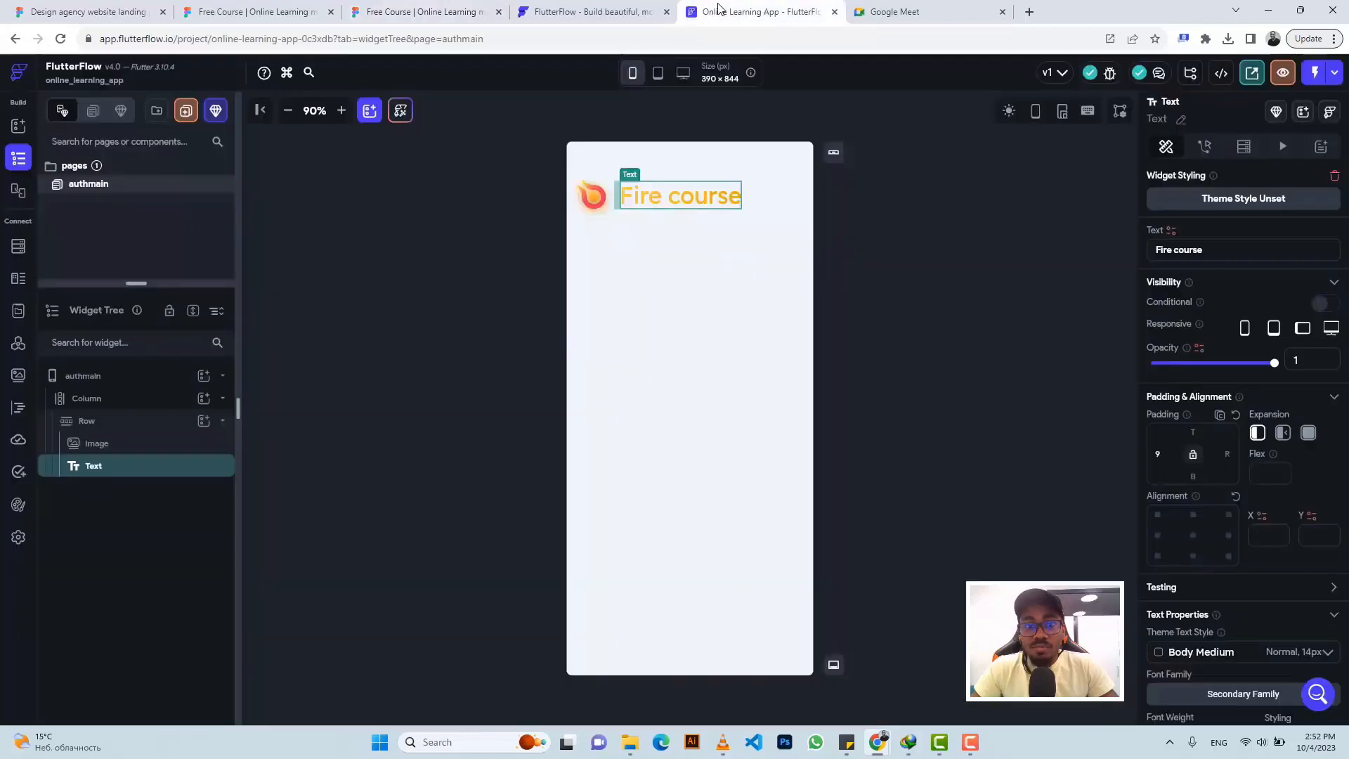
left_click(784, 202)
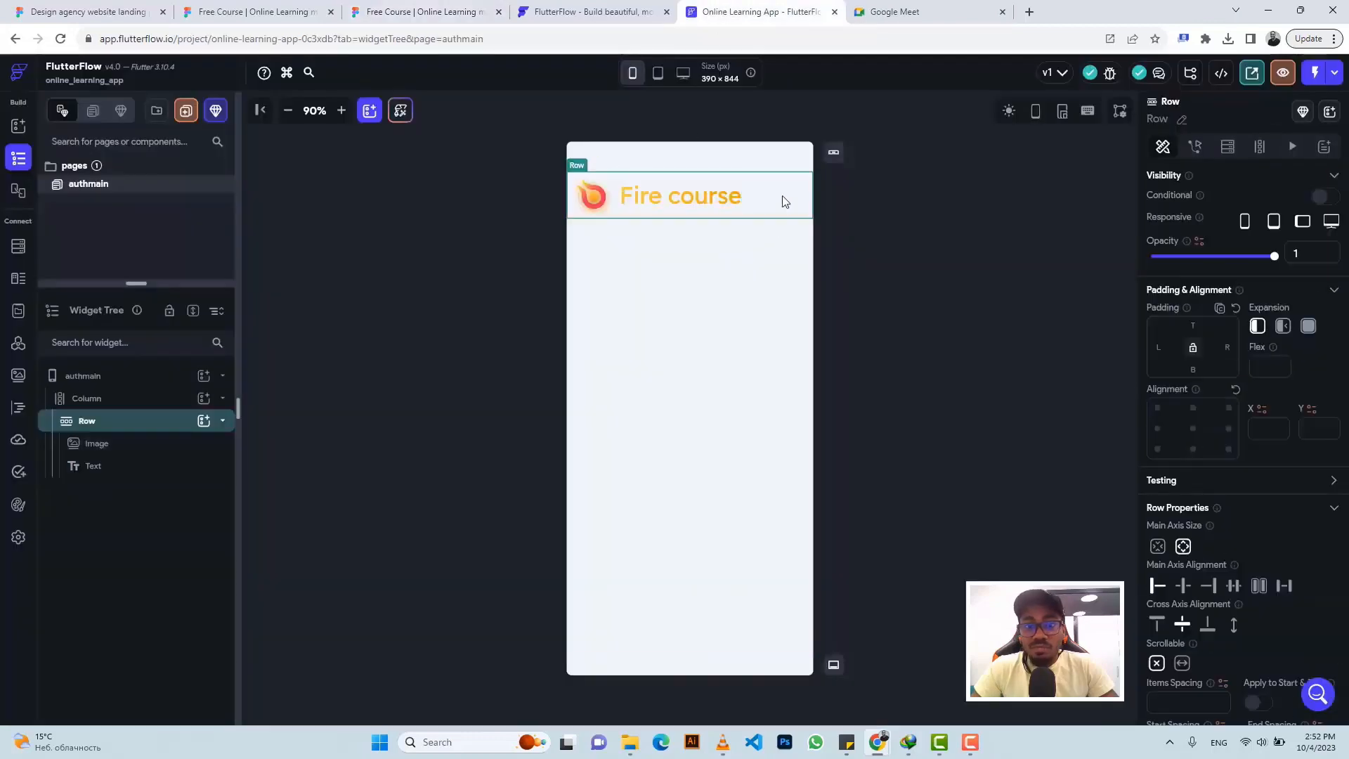
left_click(1183, 585)
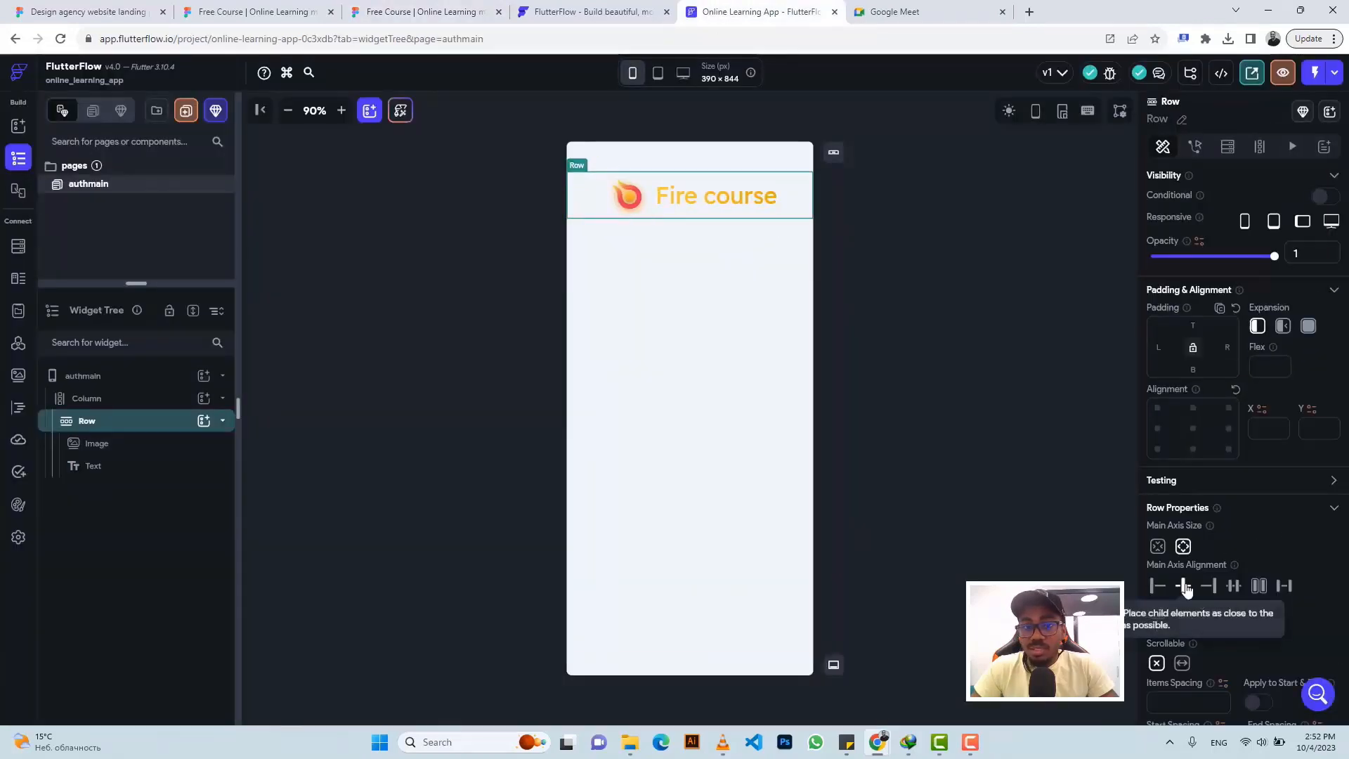
Add a second Row to the Column, containing a Text widget with the copied tagline "Free app for learning miscellaneous things"
left_click(641, 259)
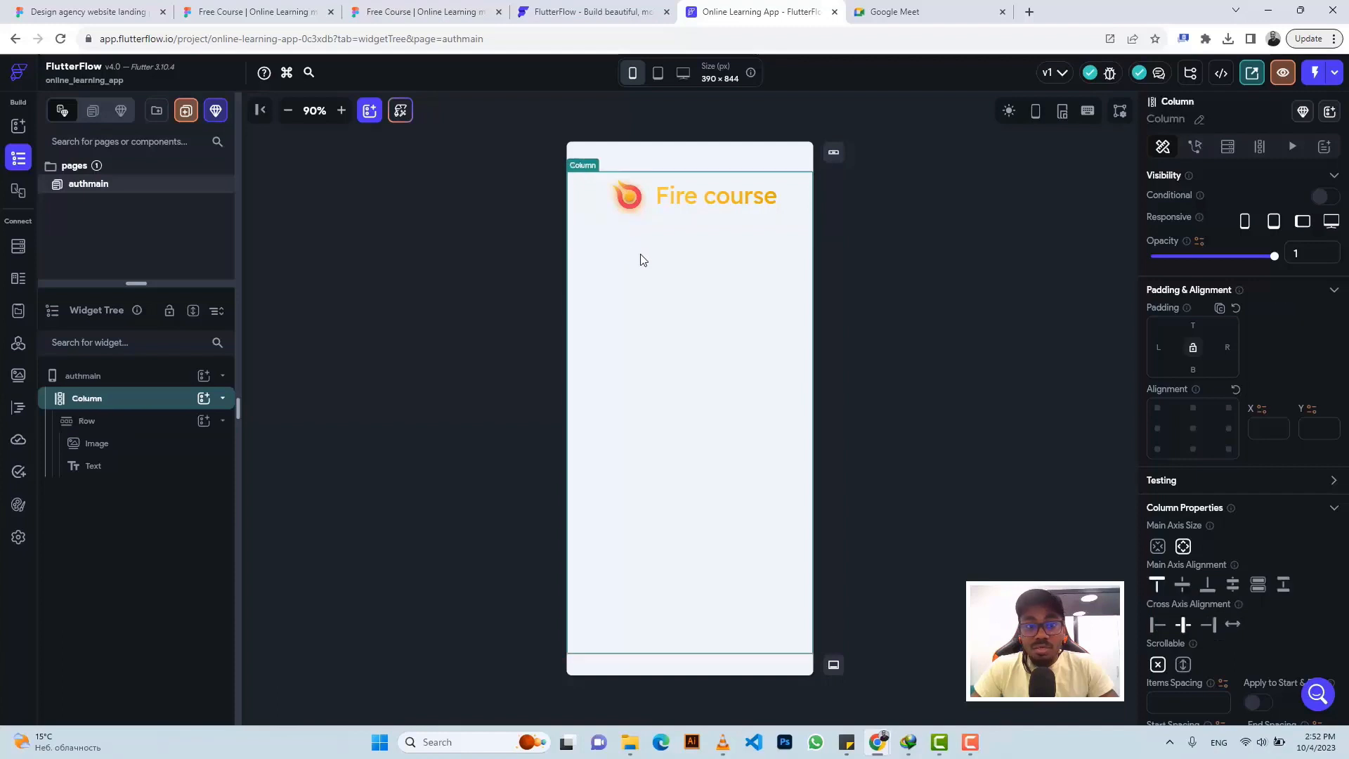
left_click(205, 398)
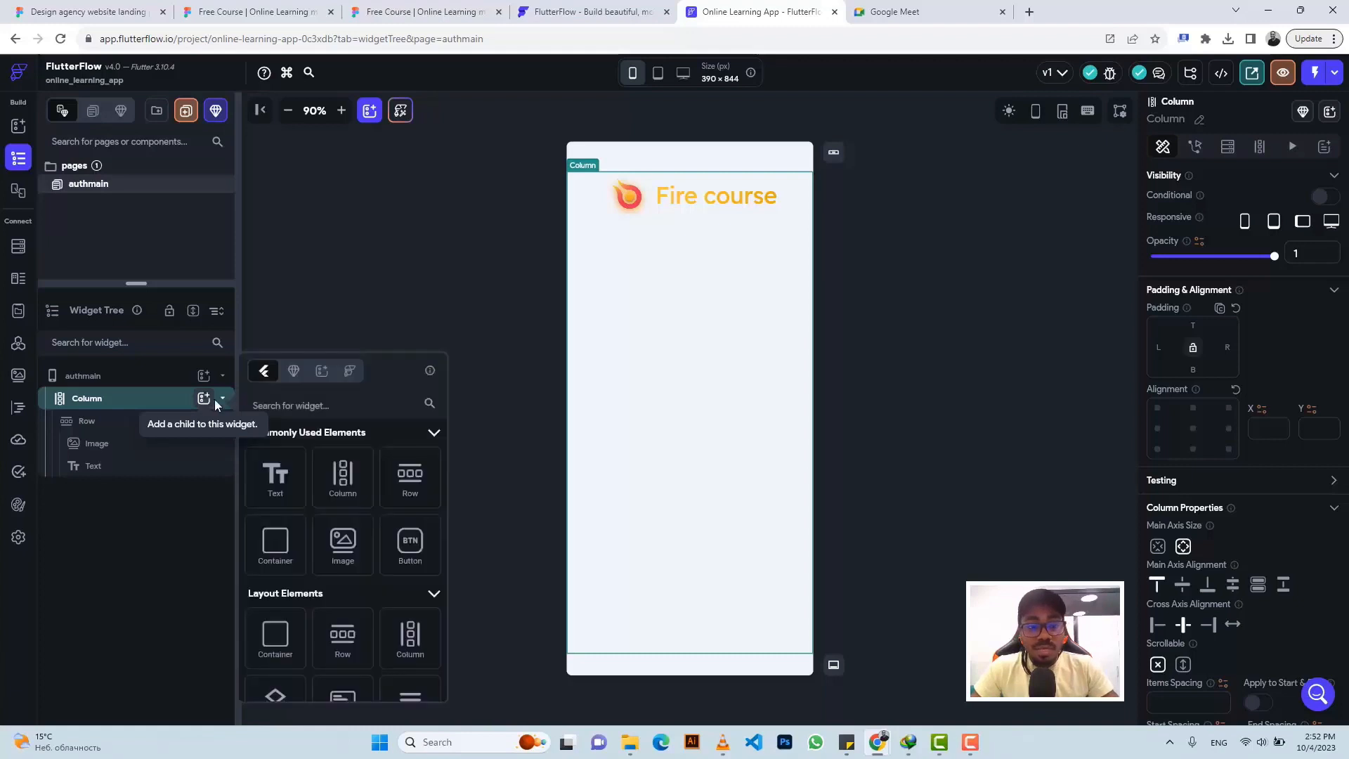
left_click(409, 472)
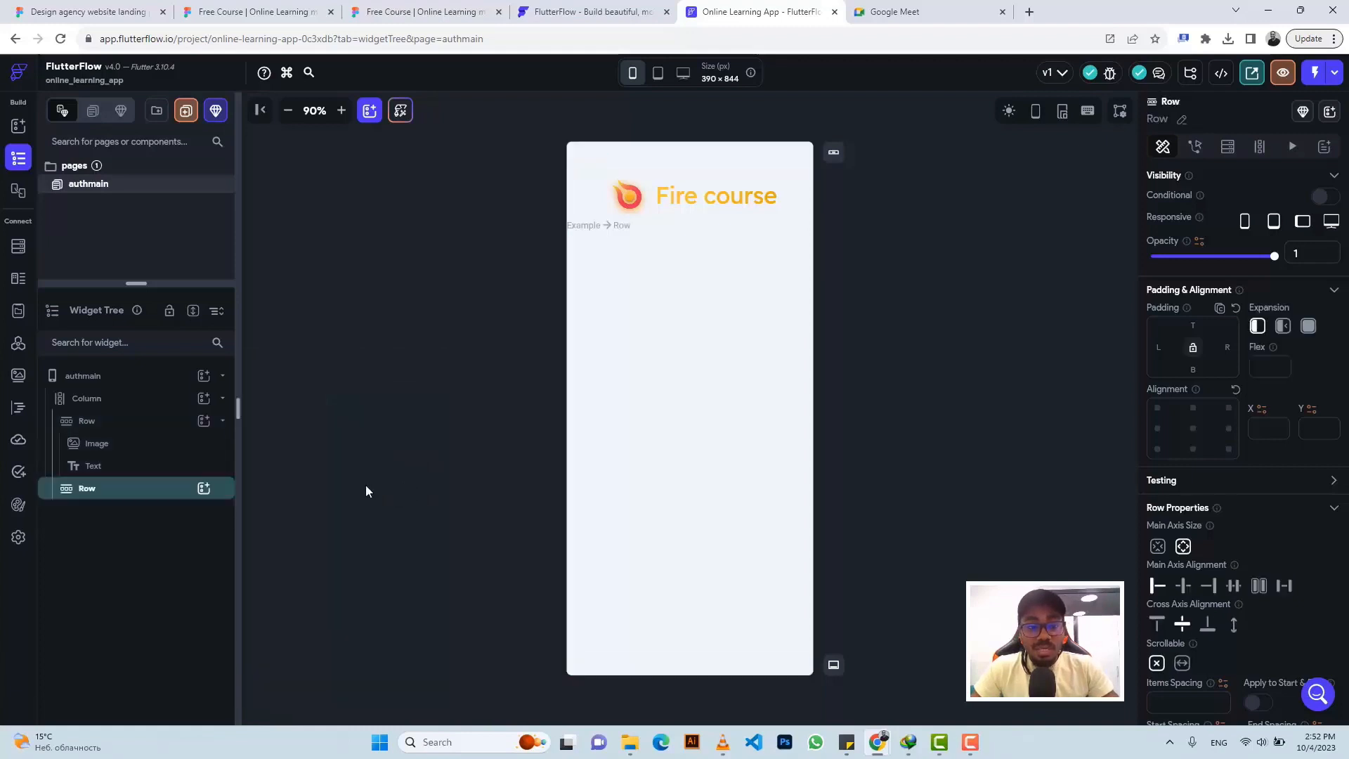
left_click(203, 490)
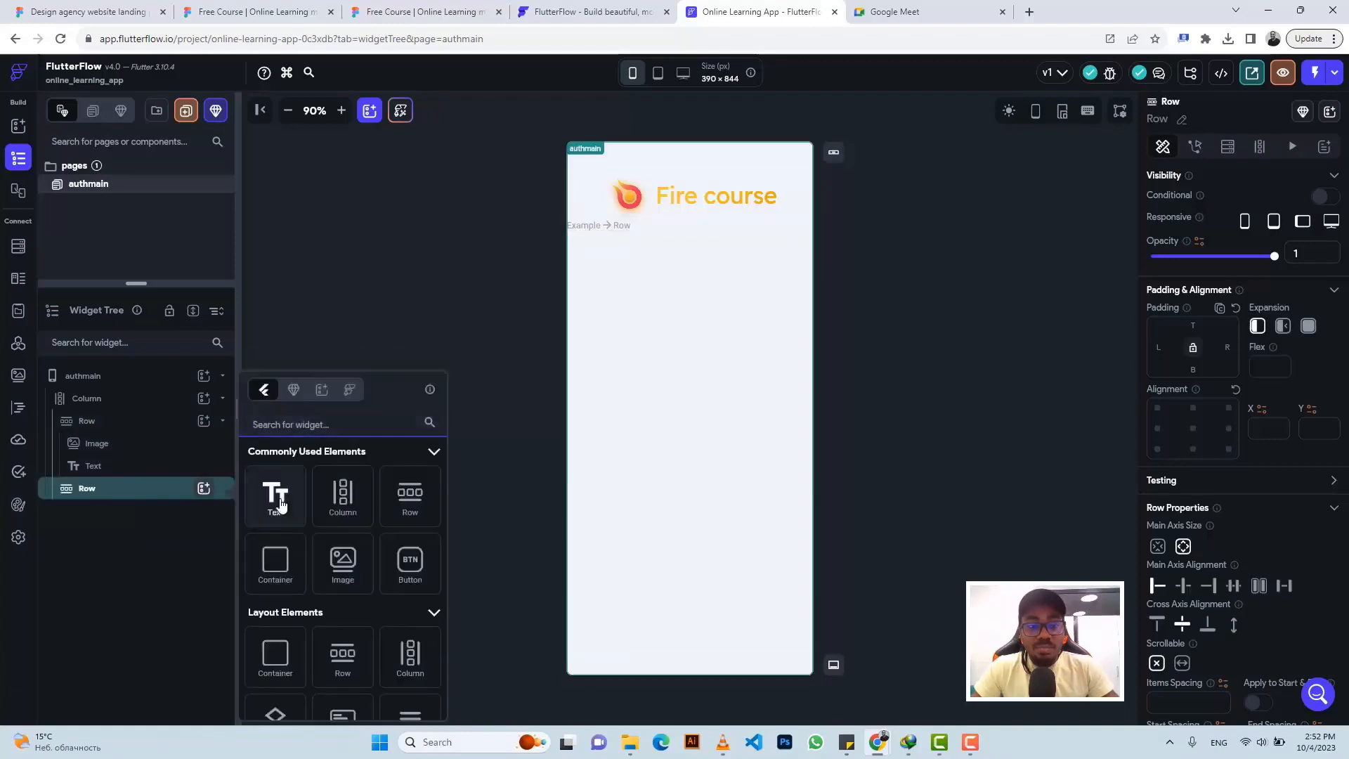
left_click(275, 497)
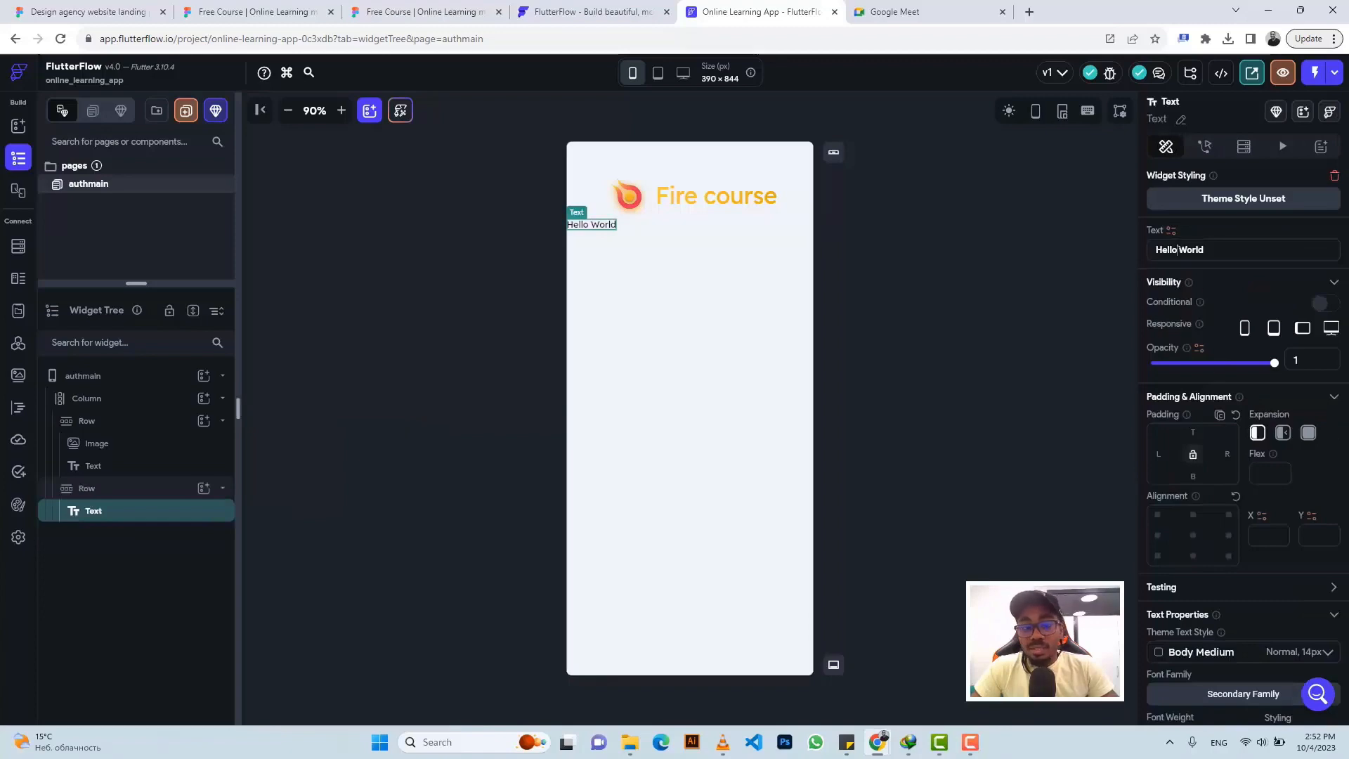
key("ctrl+a")
key("ctrl+v")
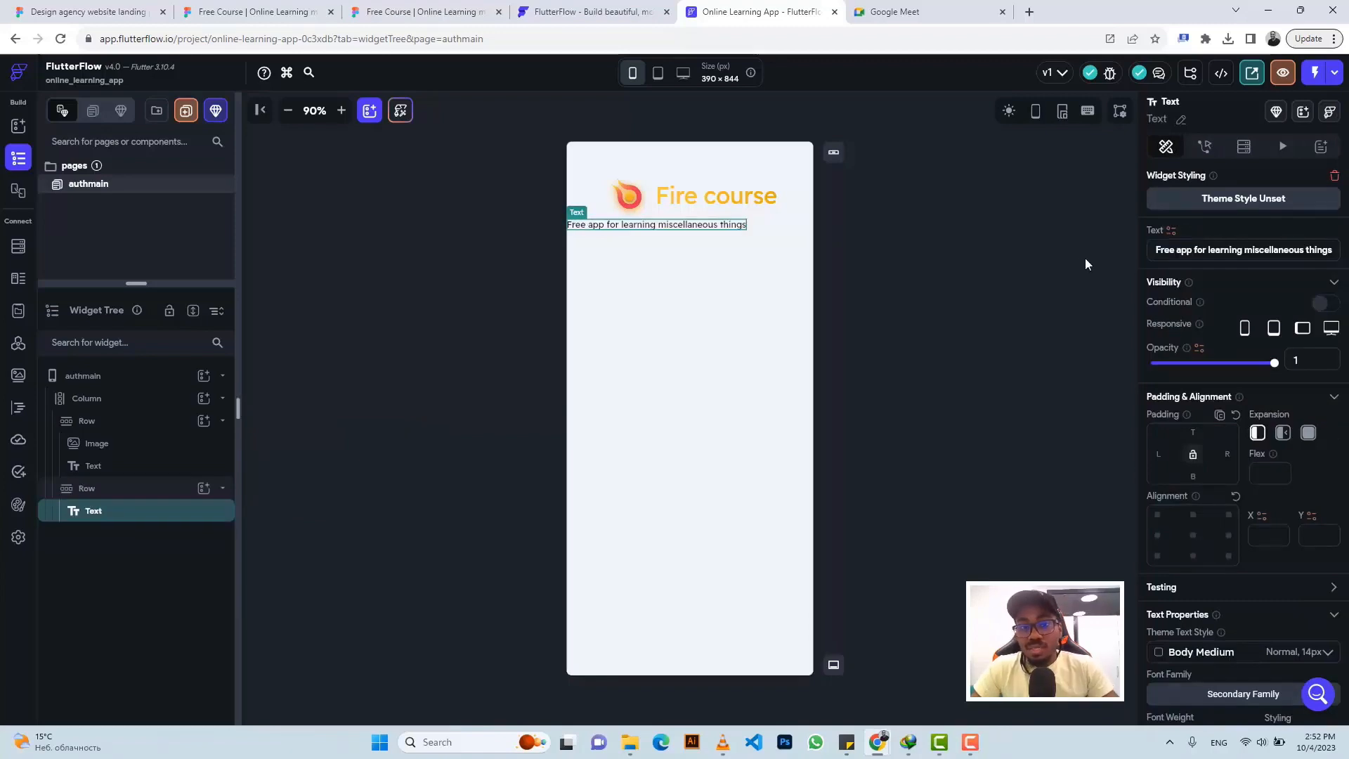
Check the tagline's typography in Figma and set its font size to 16 in FlutterFlow
left_click(415, 11)
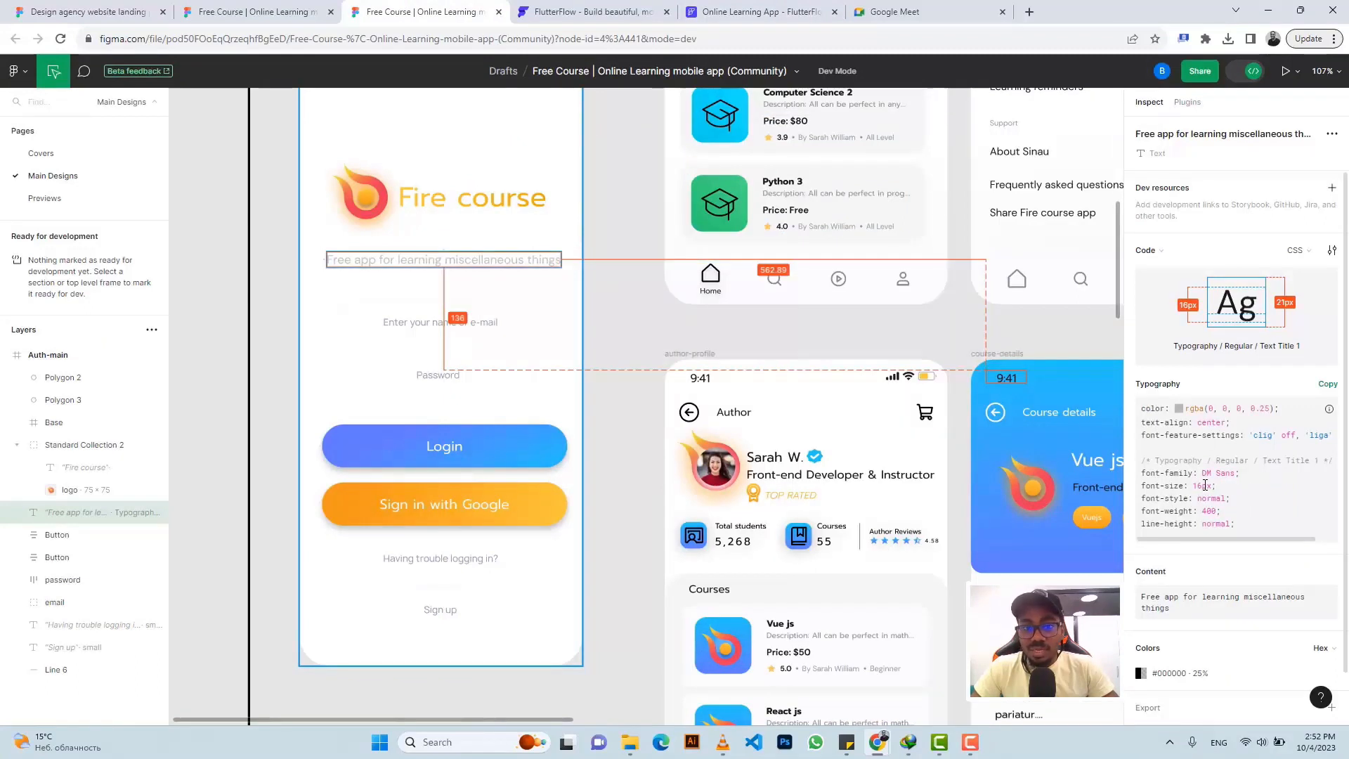
left_click(737, 11)
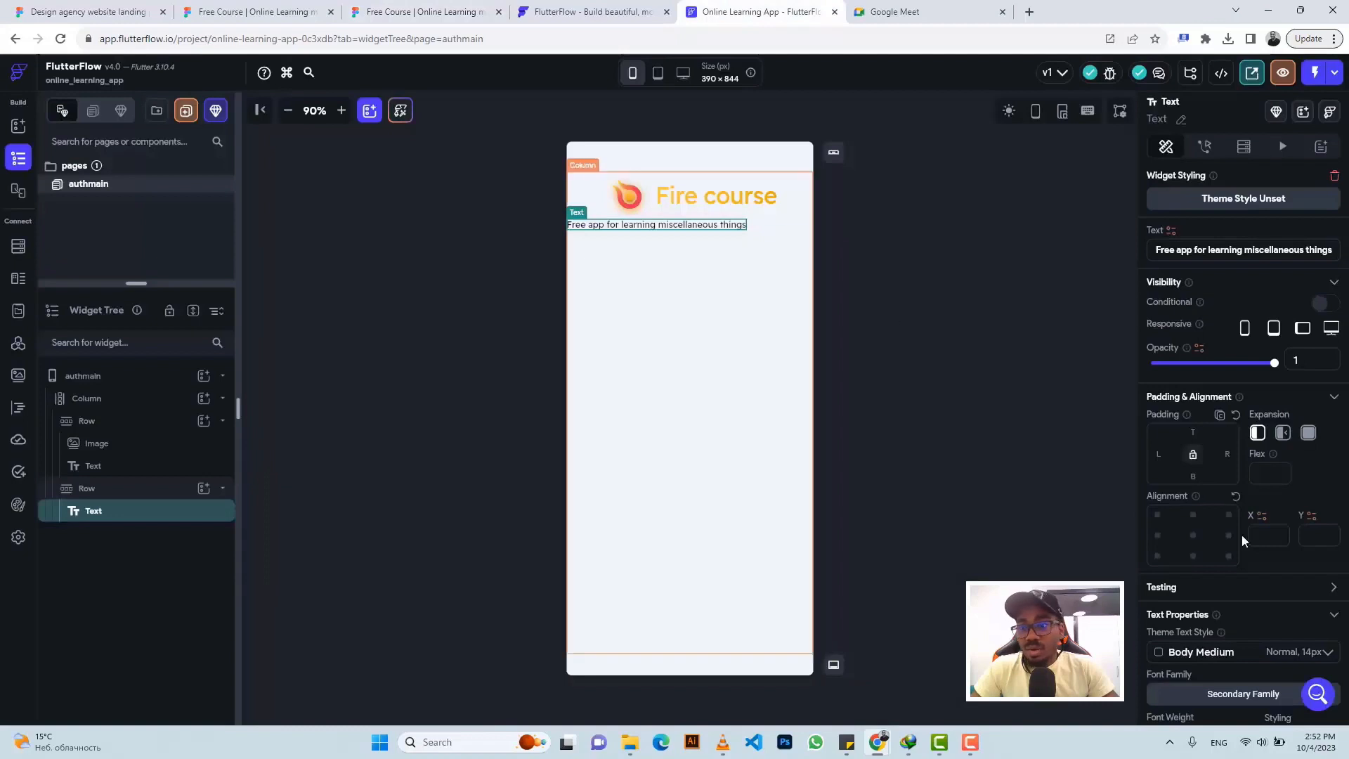
scroll(1202, 531, "down", 3)
left_click(1176, 568)
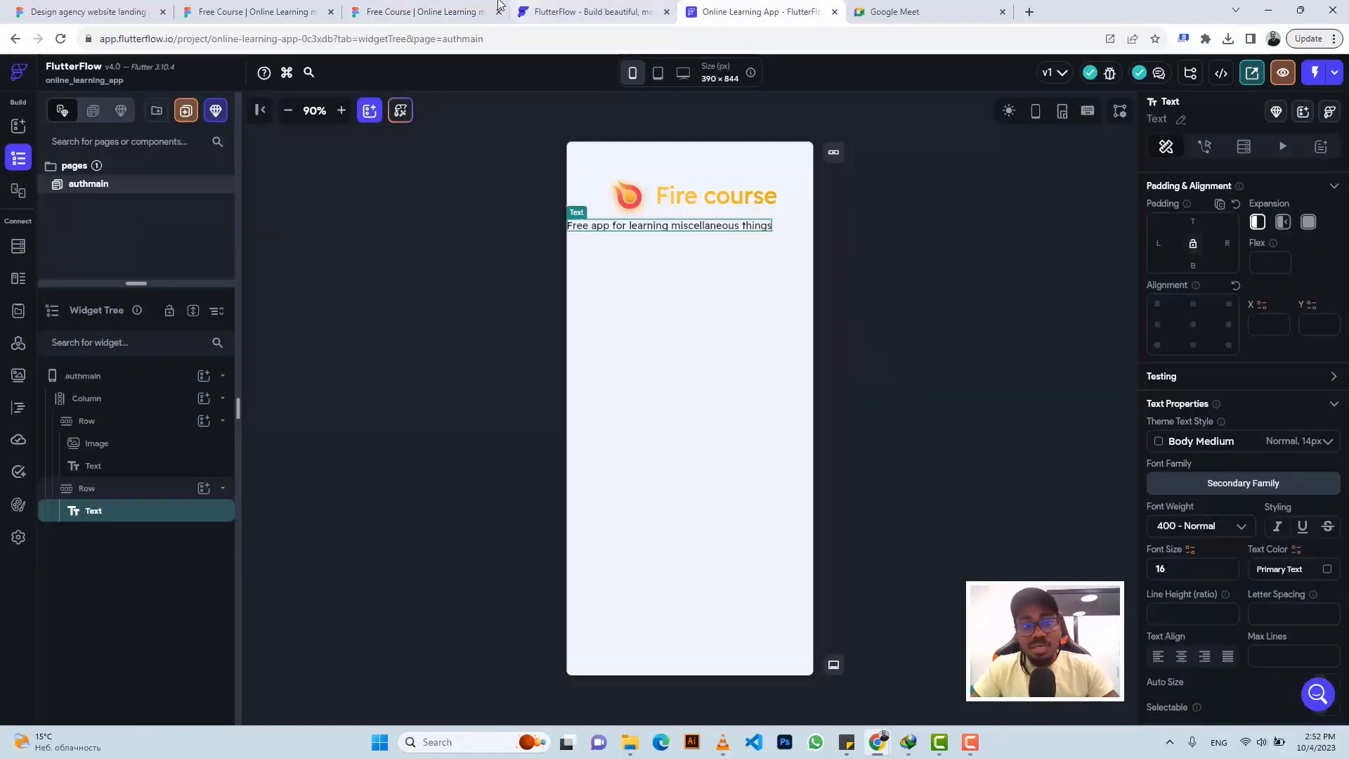
Check the tagline's colour in Figma and reduce its text colour opacity to 25% in FlutterFlow
left_click(422, 11)
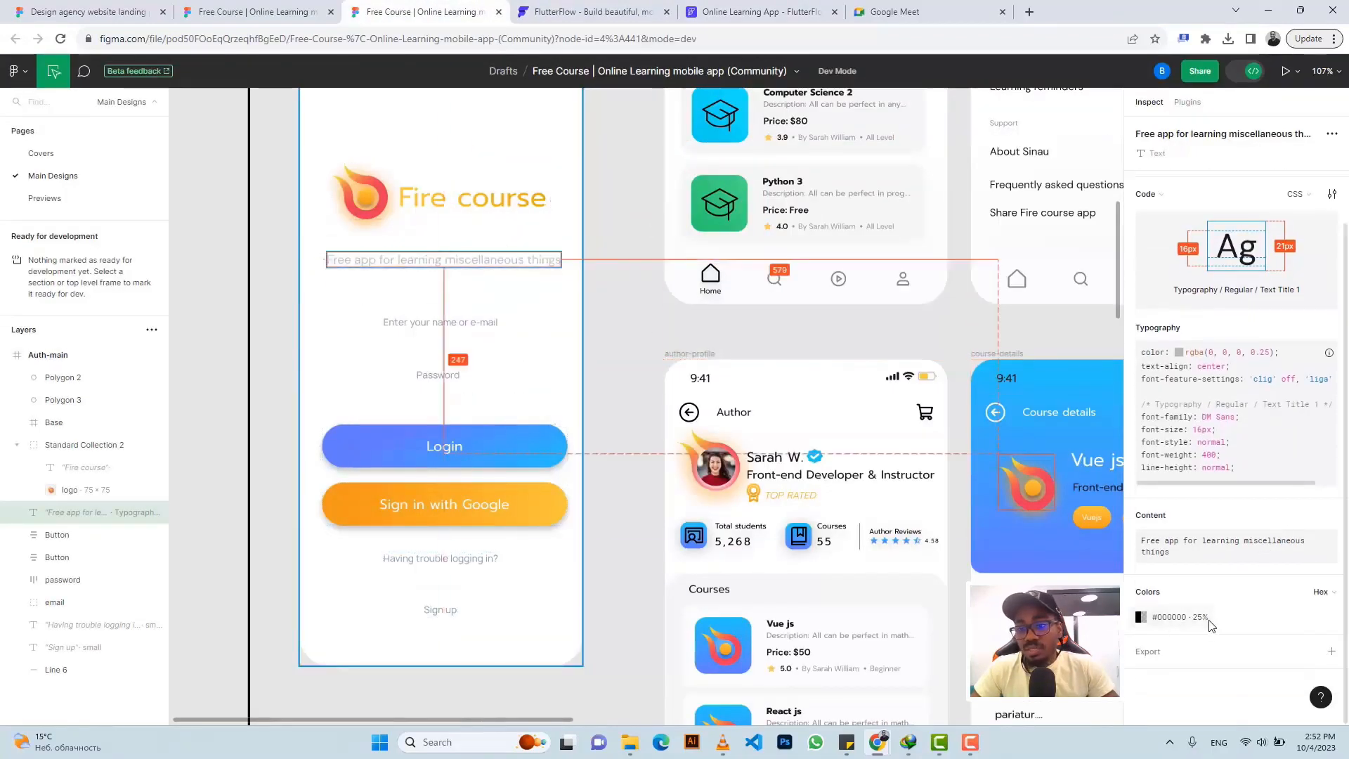
left_click(734, 12)
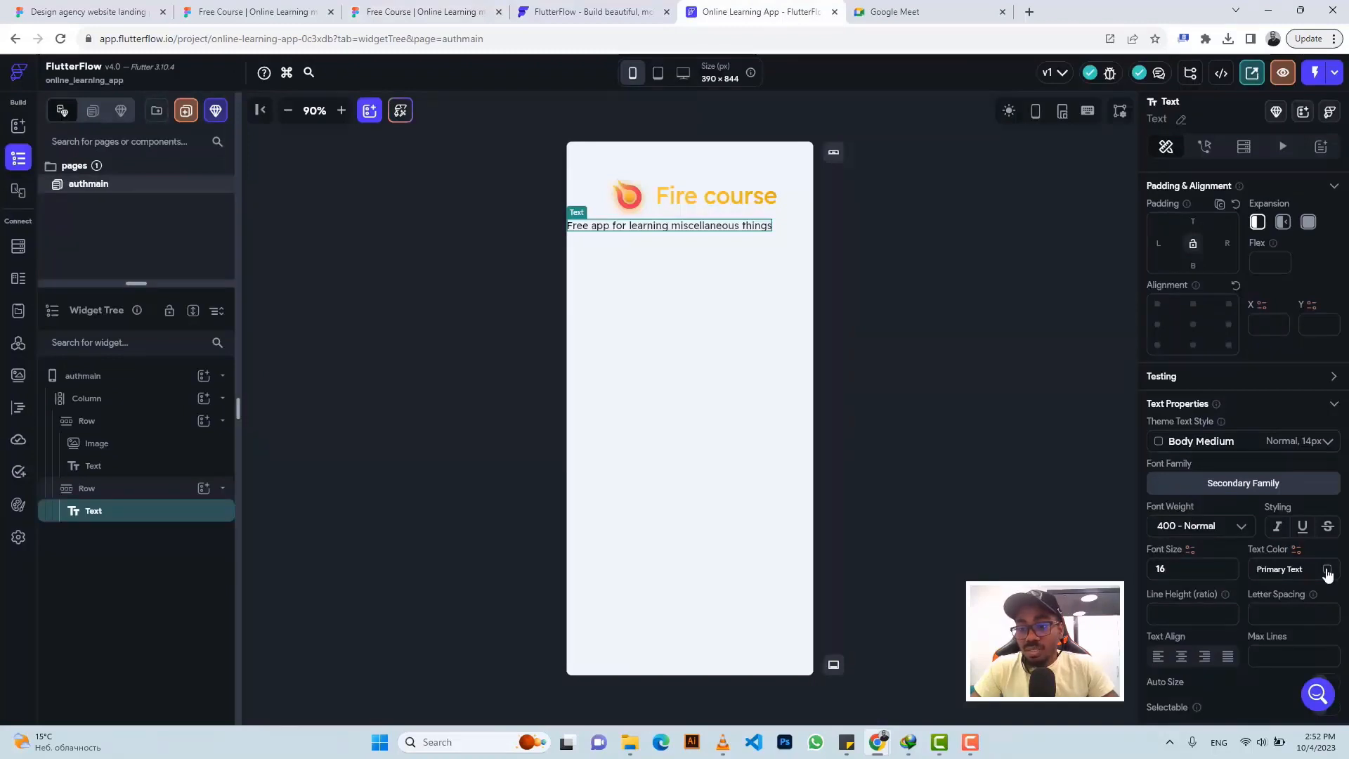
left_click(1326, 570)
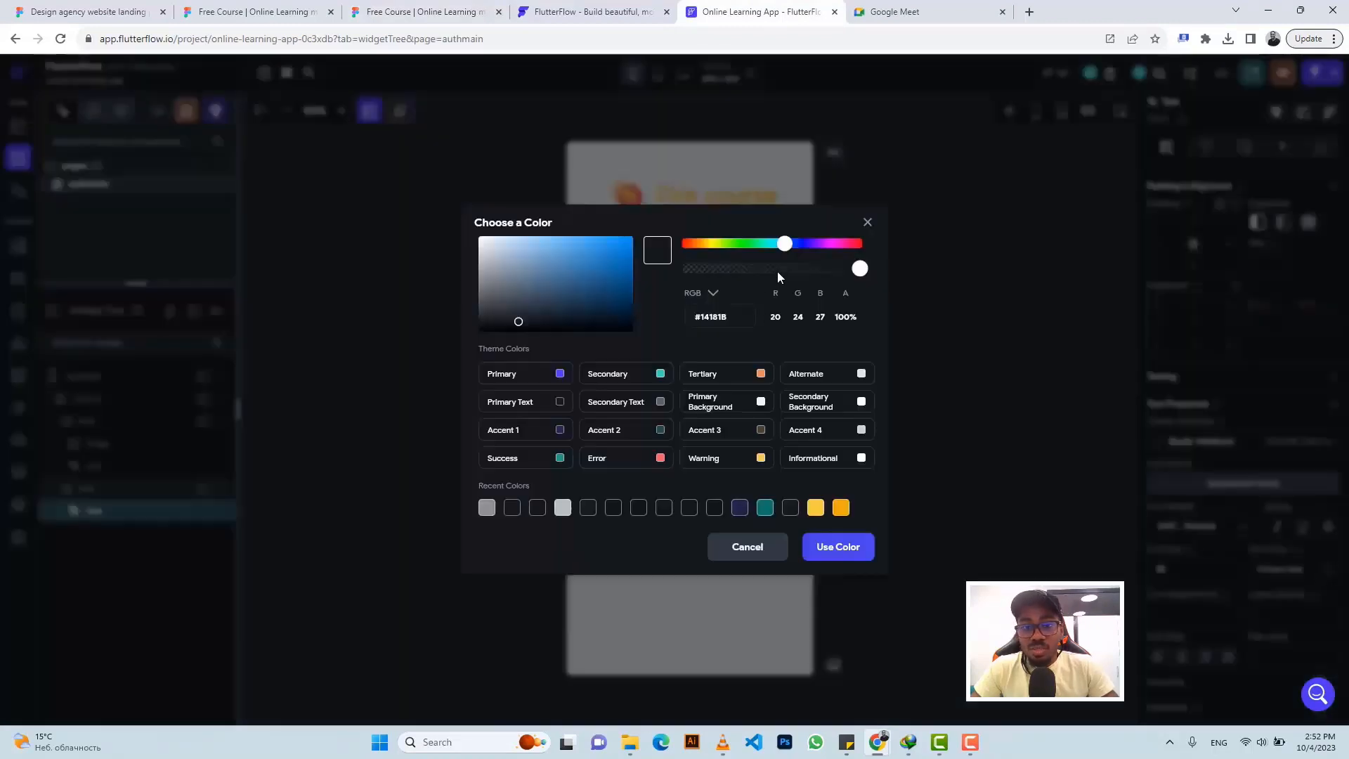
left_click_drag(777, 271, 729, 275)
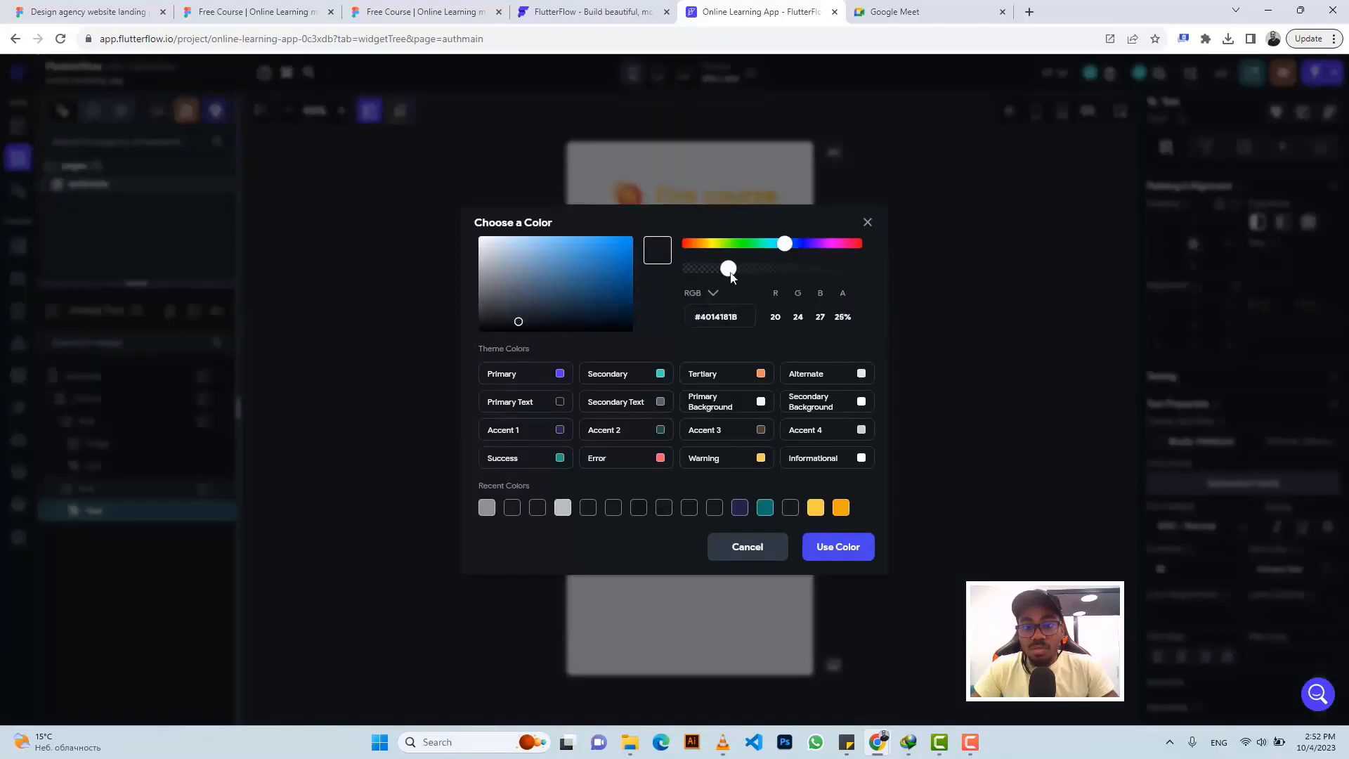
left_click(846, 548)
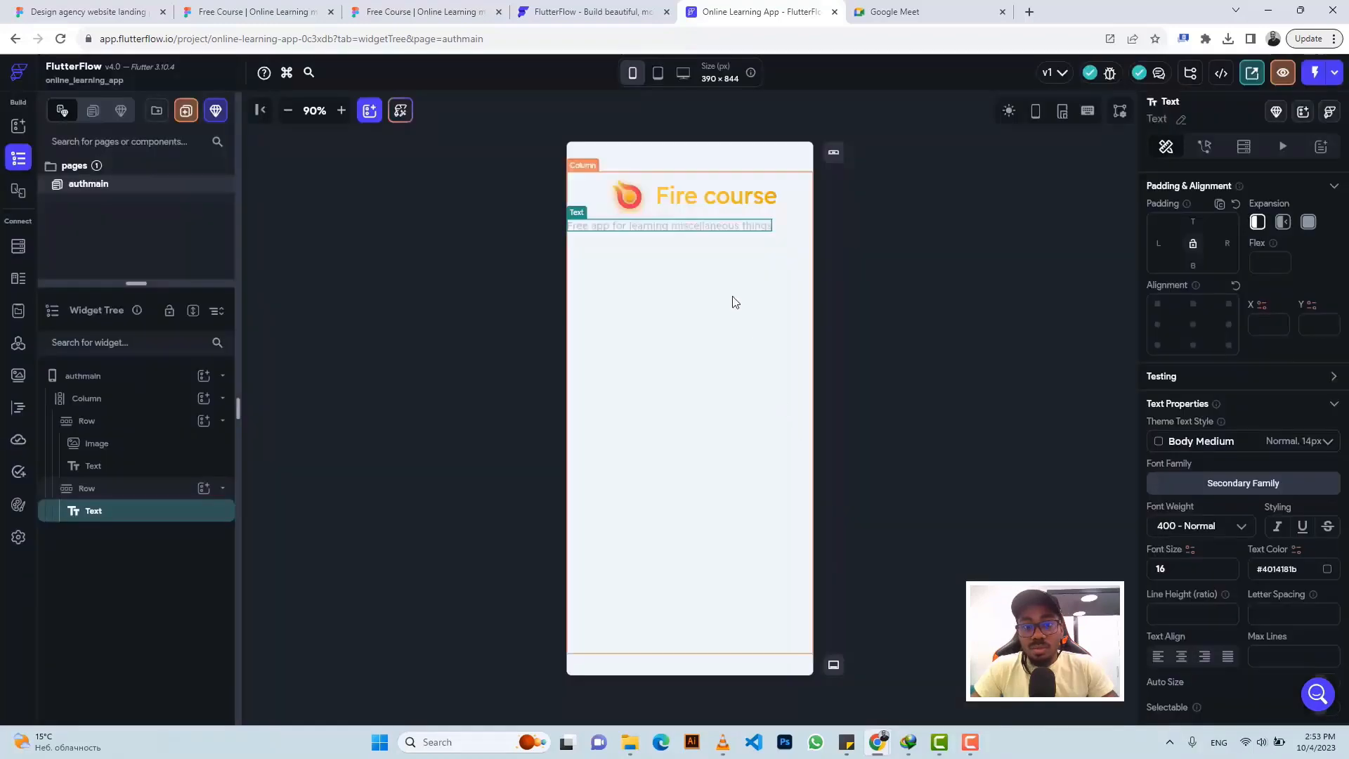
Compare the tagline with the Figma design and centre its row's content along the main axis in FlutterFlow
left_click(393, 11)
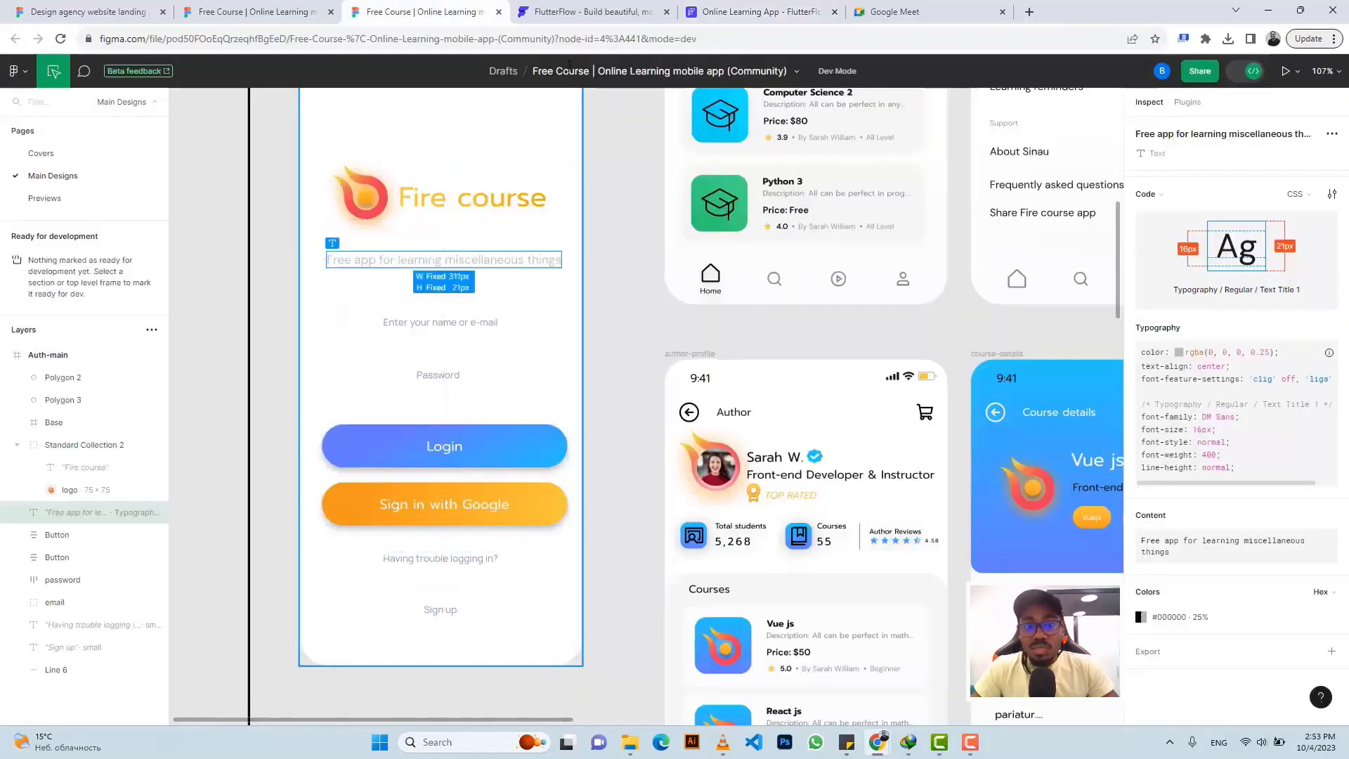
left_click(725, 13)
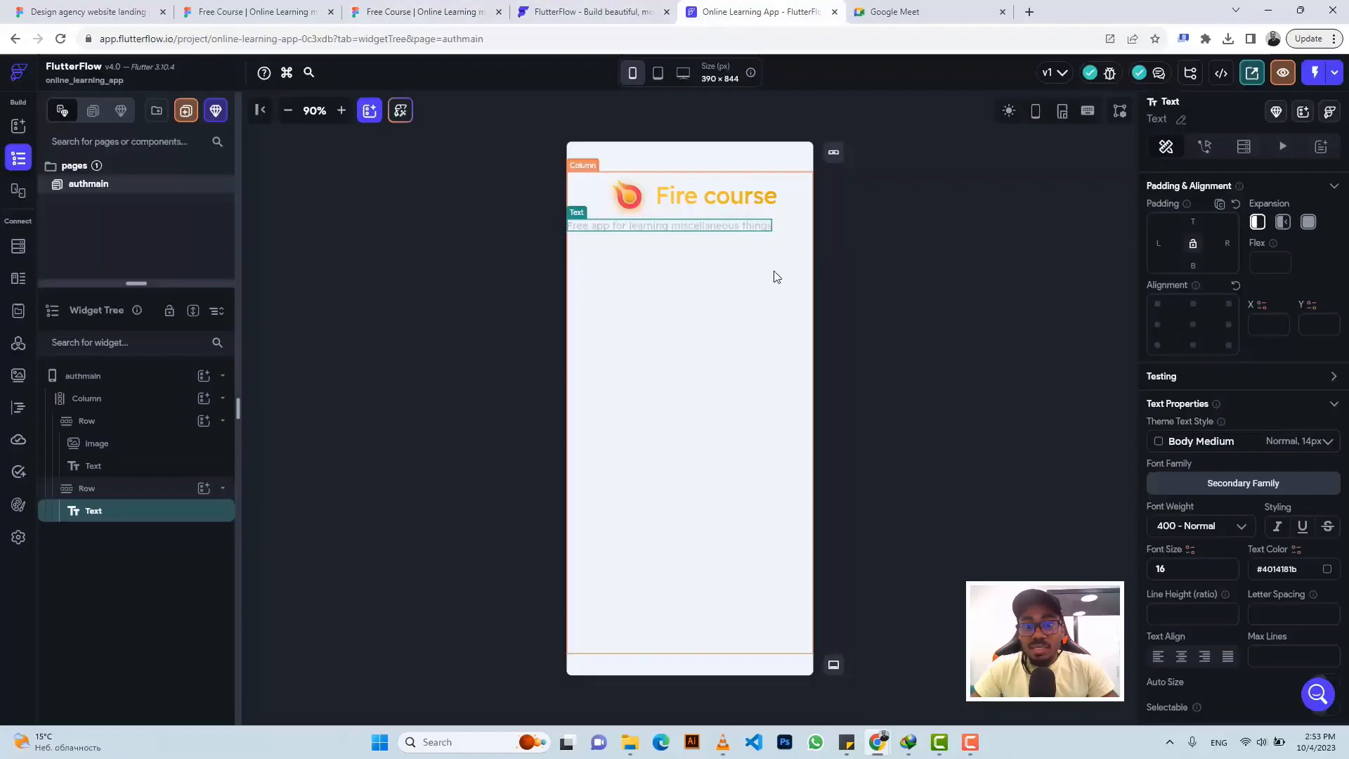
left_click(791, 228)
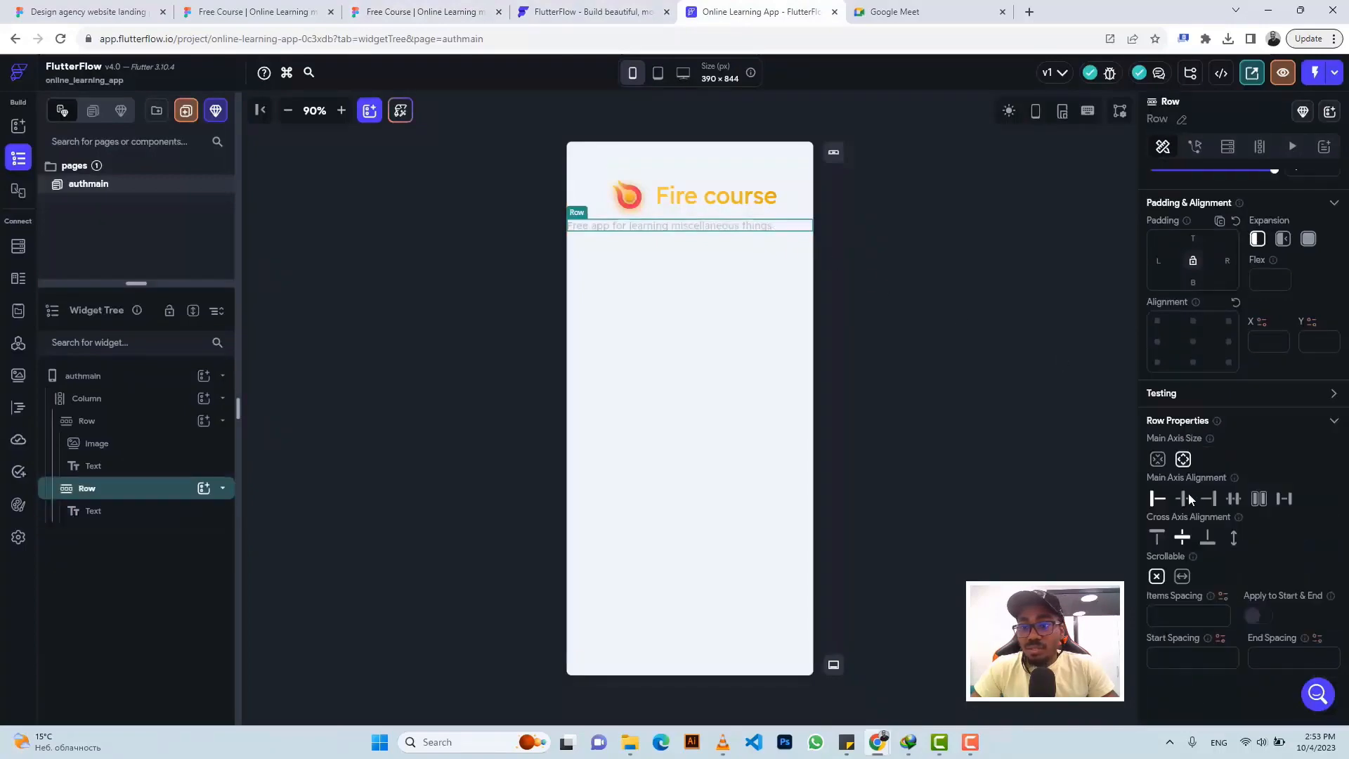
left_click(1183, 498)
Set the tagline row's top padding to 43, checking the Figma design for the spacing
left_click(384, 9)
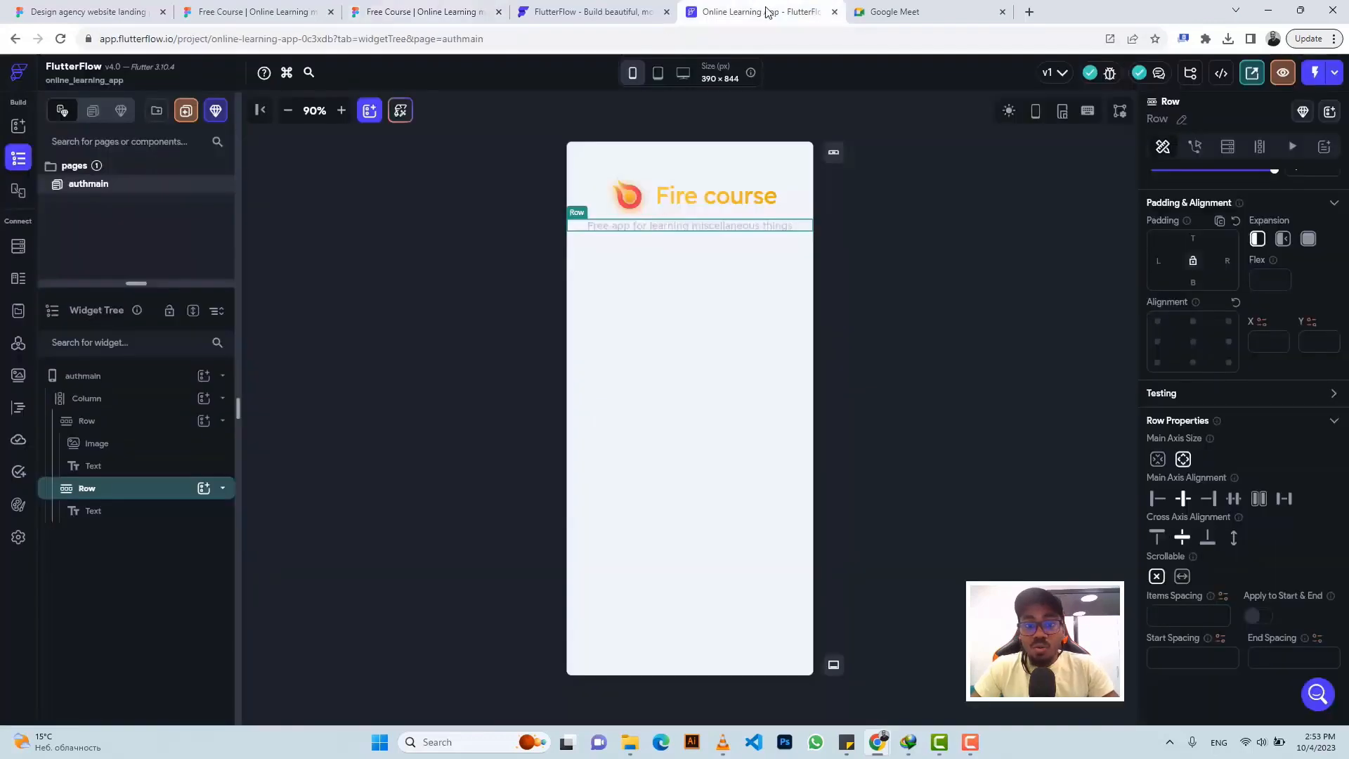
left_click(762, 11)
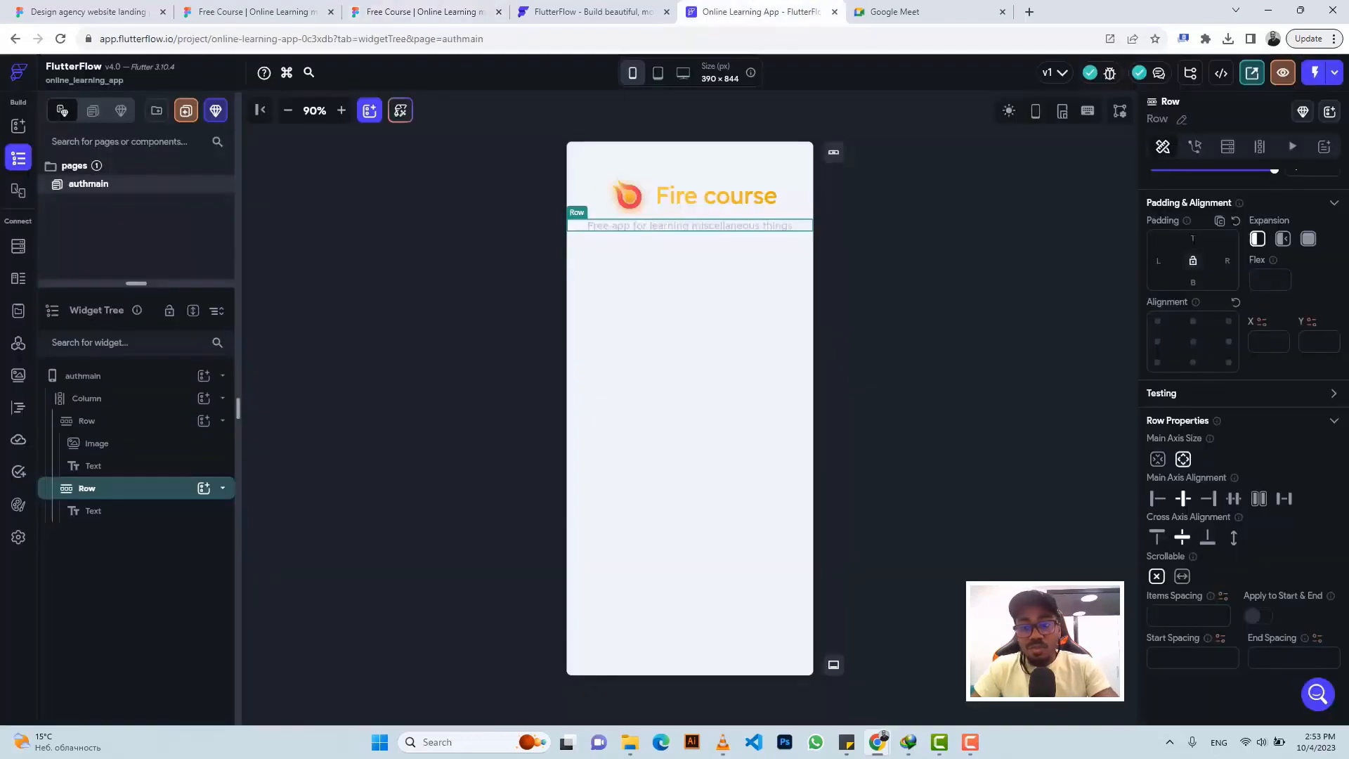
left_click(1192, 239)
type("43")
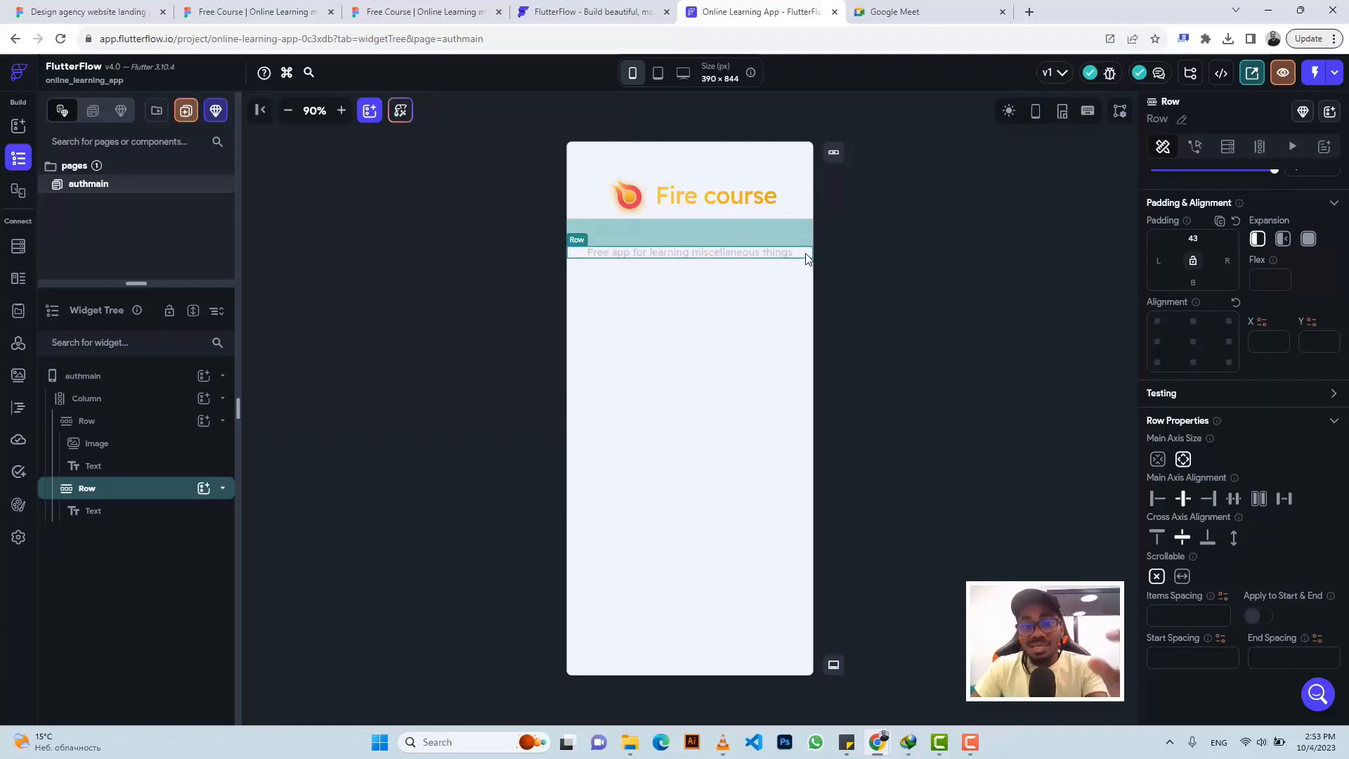
Inspect the size and border style of the name or e-mail field's rectangle in Figma, and return to FlutterFlow
left_click(377, 21)
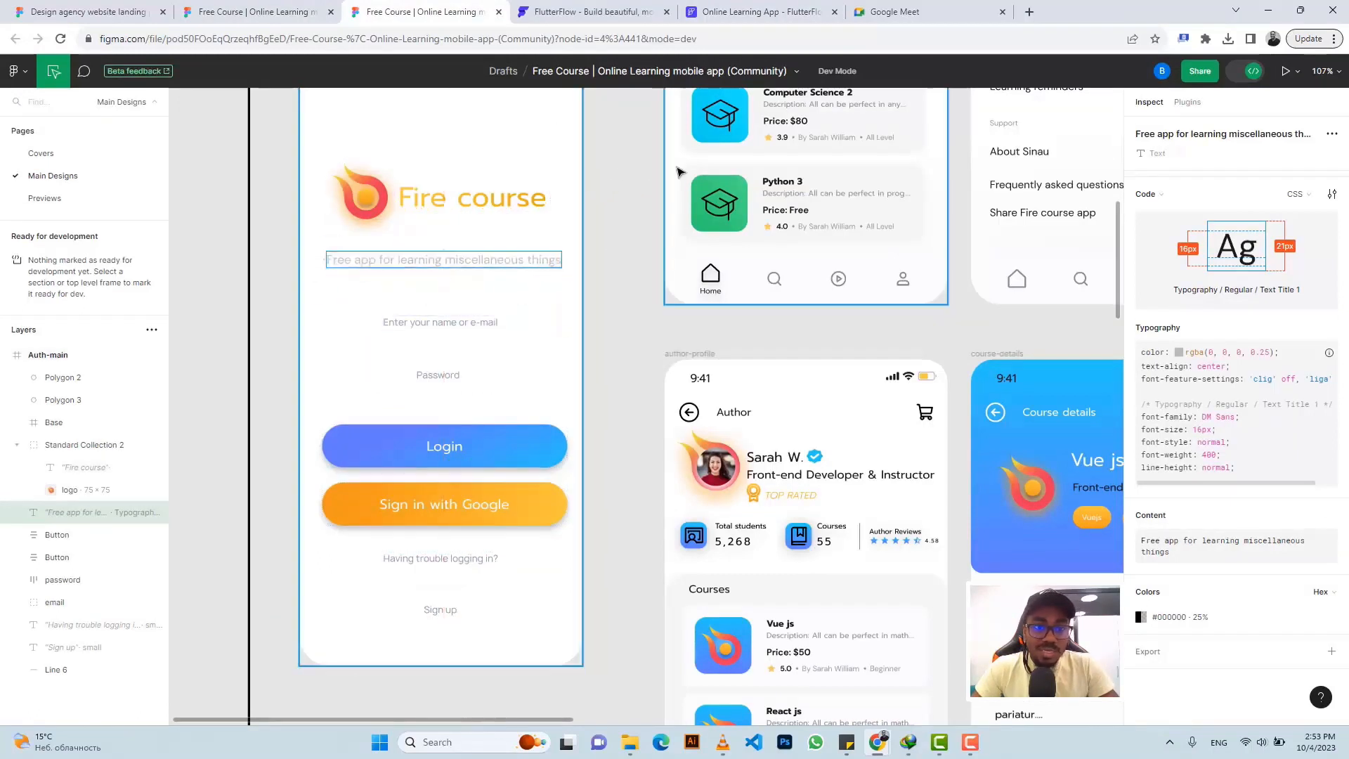
left_click(515, 318)
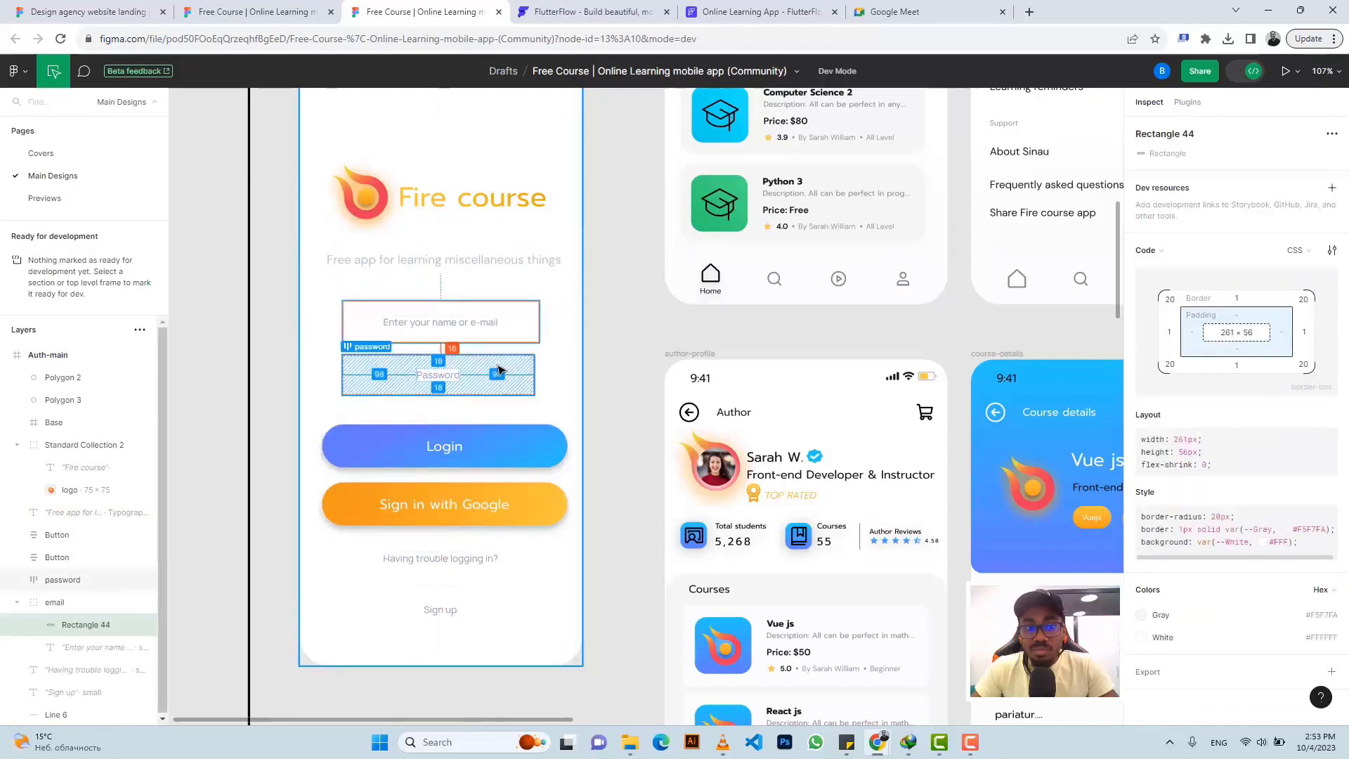
left_click(731, 10)
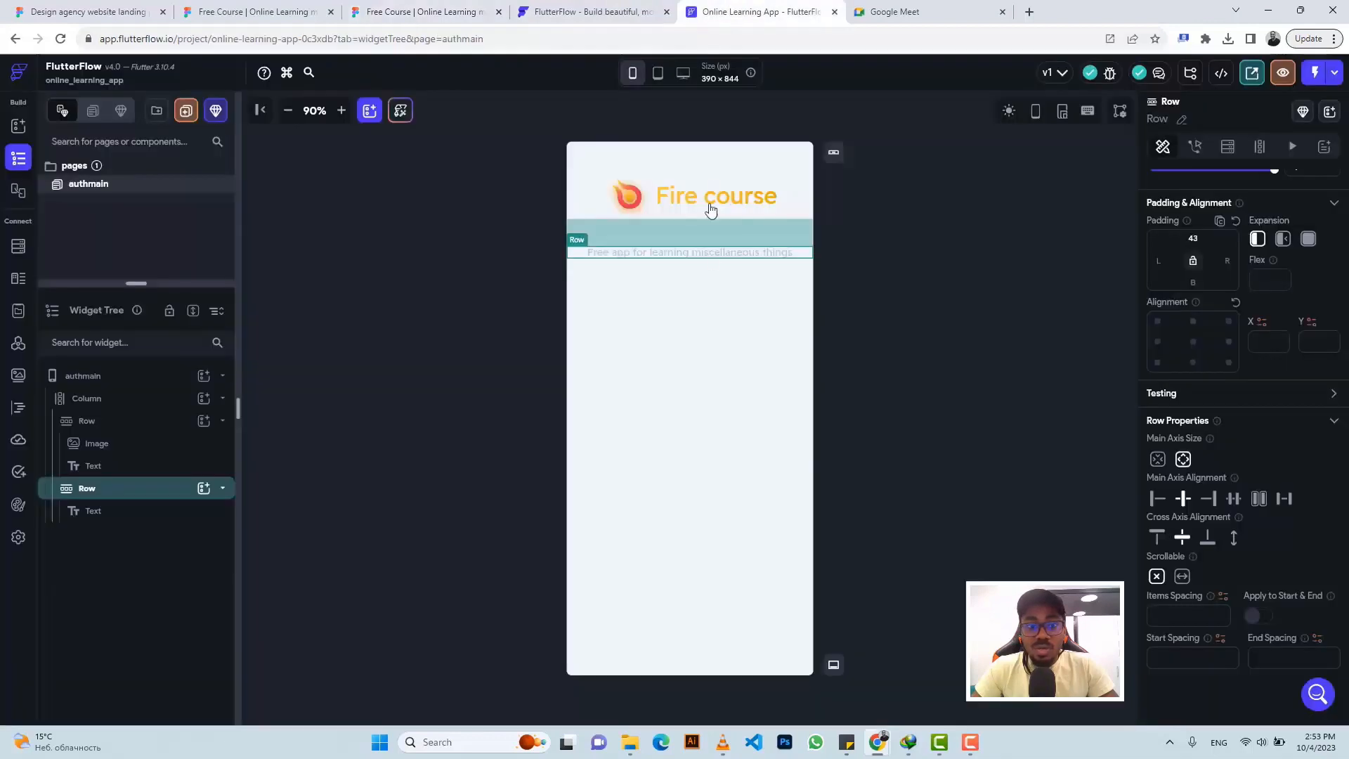
Add a TextField to the authmain page's main column, below the tagline row
left_click(617, 309)
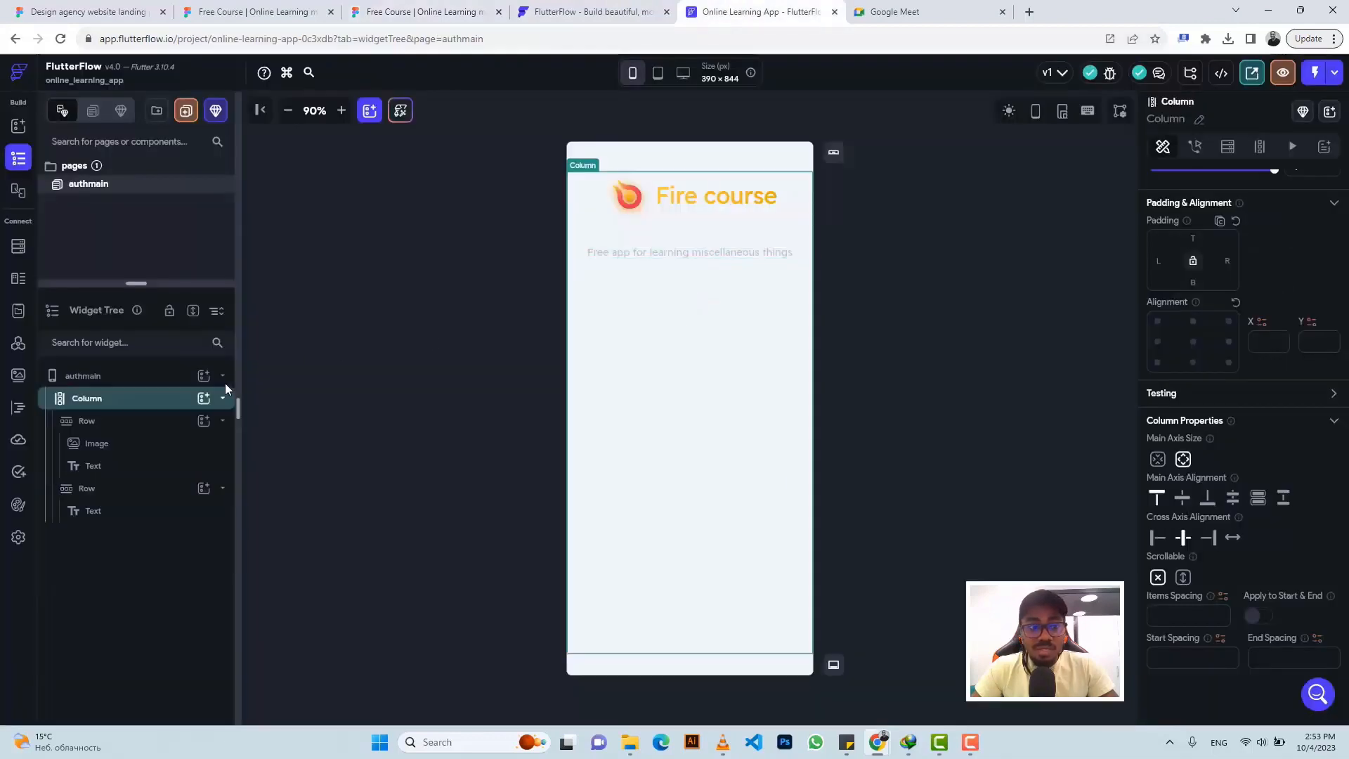
left_click(203, 401)
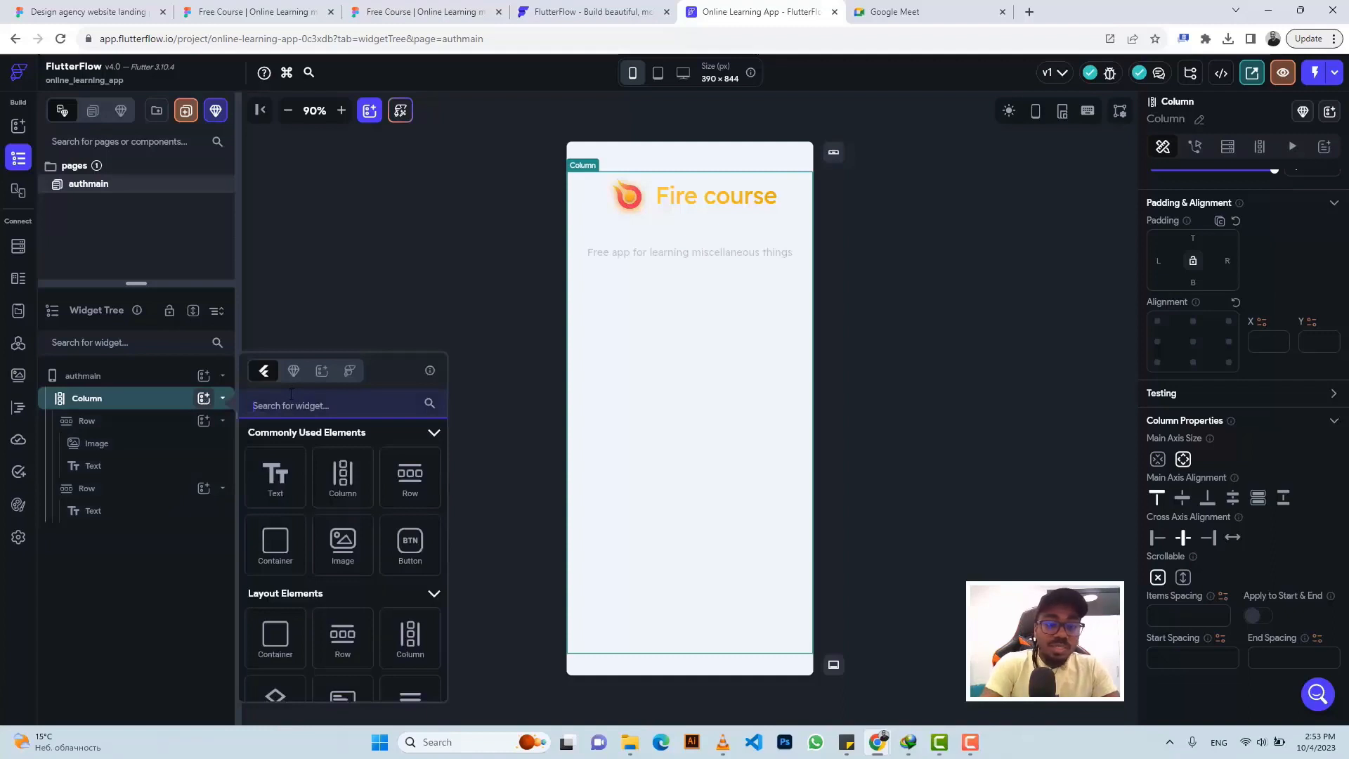
type("text")
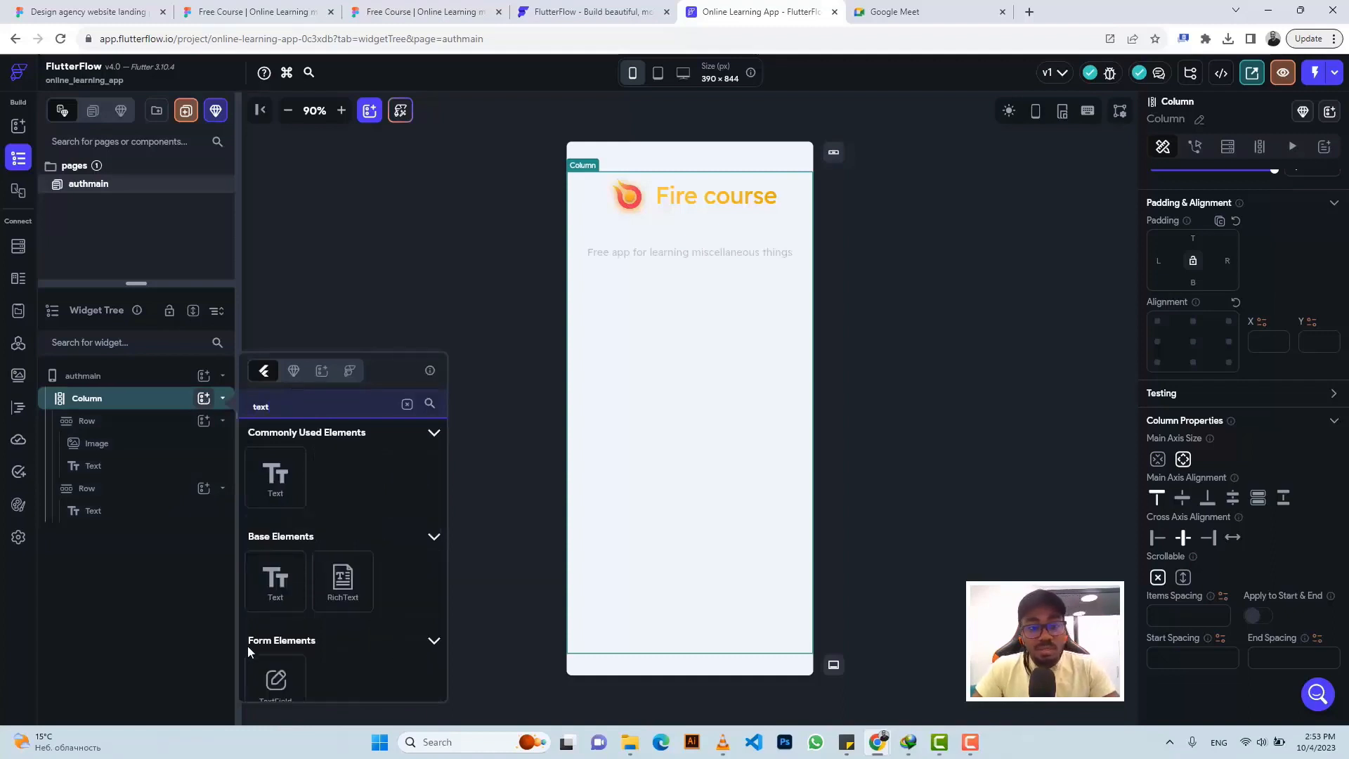
left_click(275, 680)
left_click(275, 680)
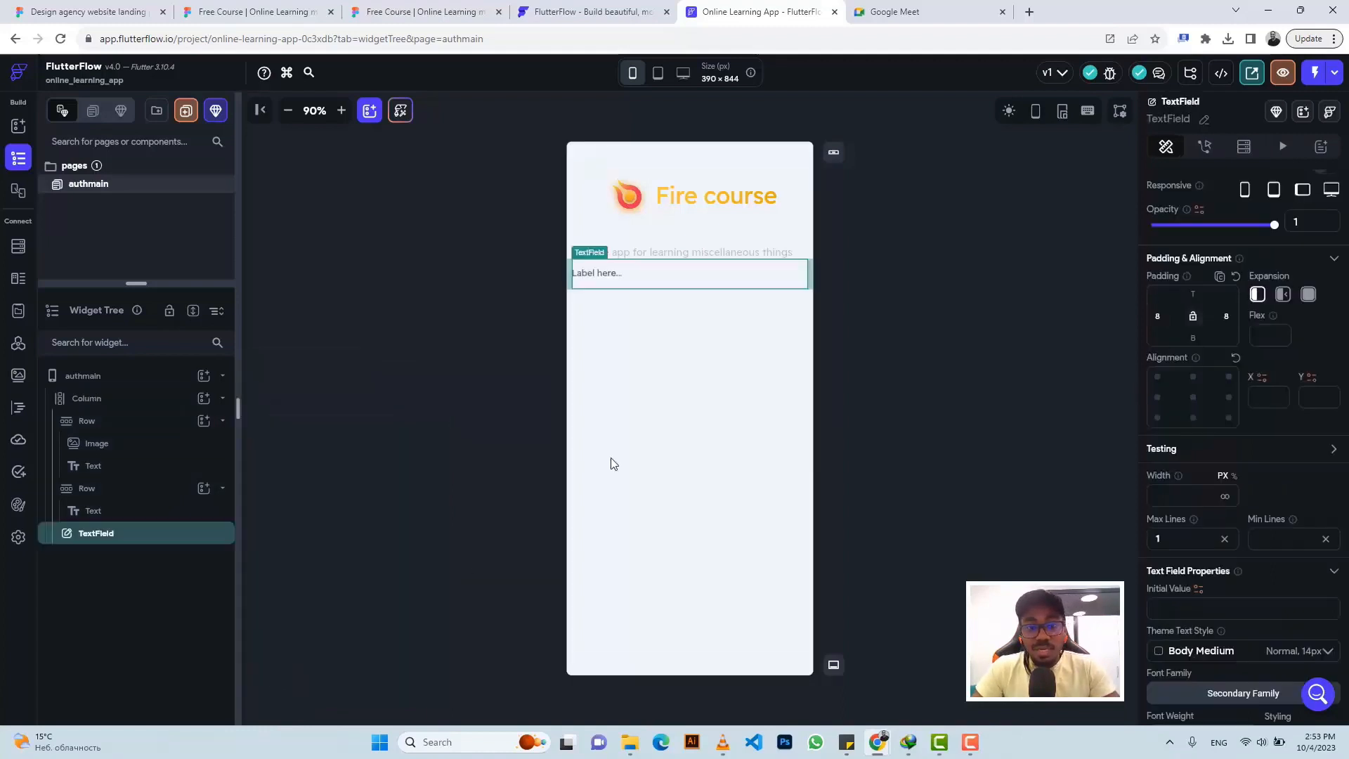
Set the text field's input border type to Outline
scroll(1194, 376, "down", 15)
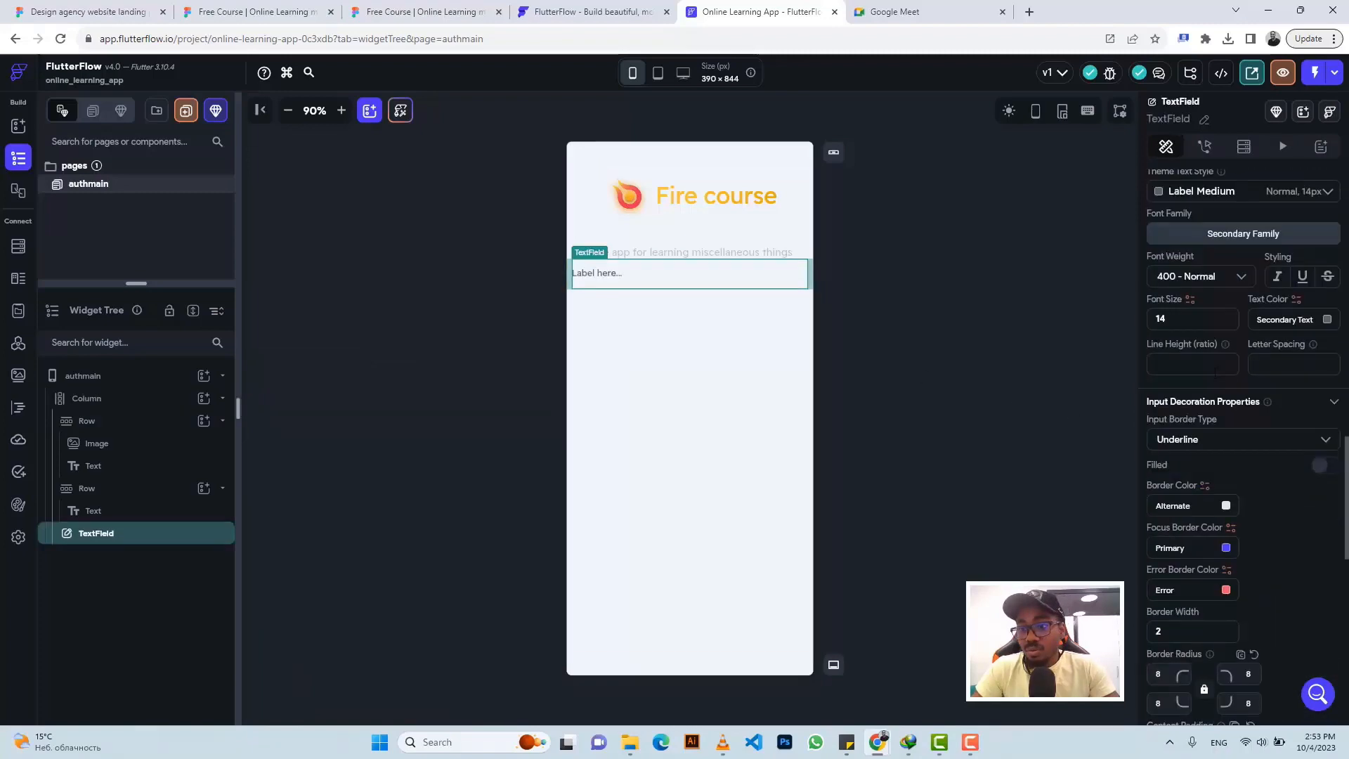
left_click(1194, 440)
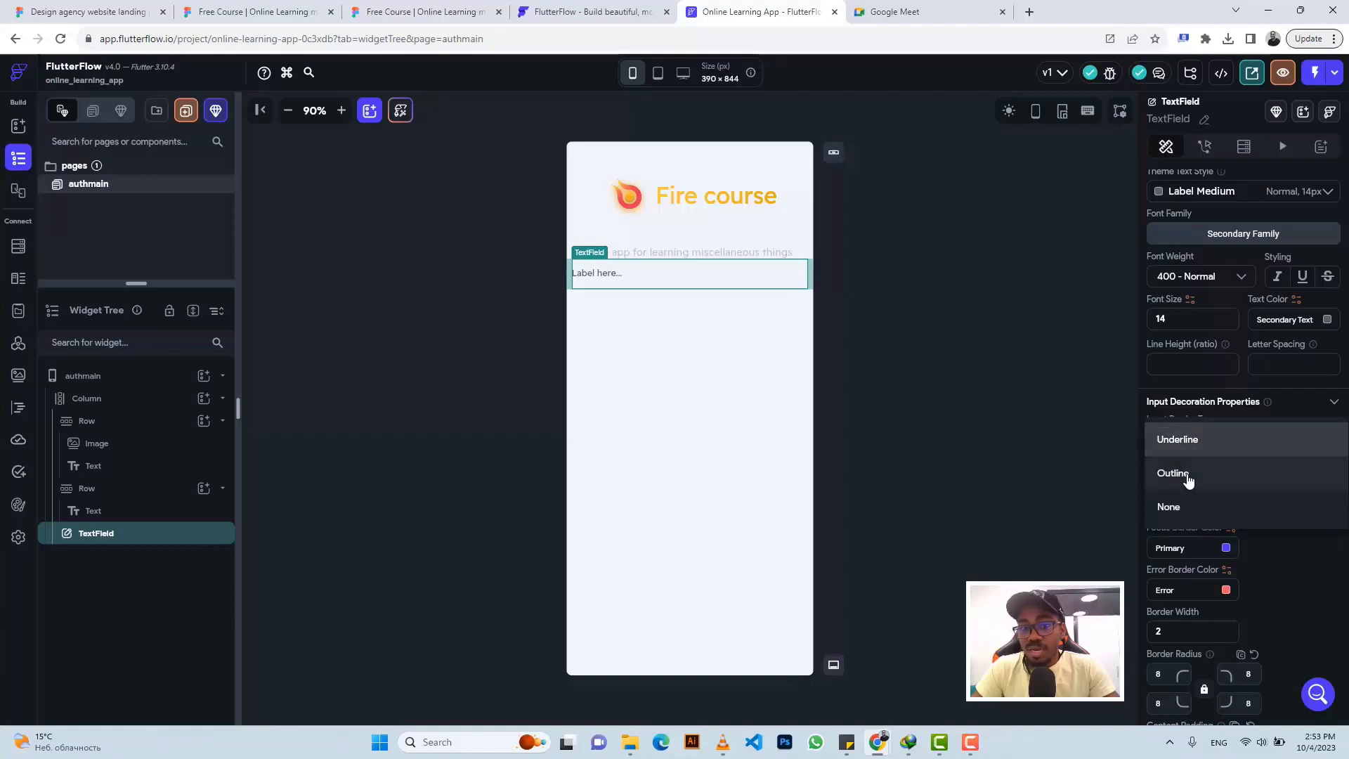
left_click(1187, 477)
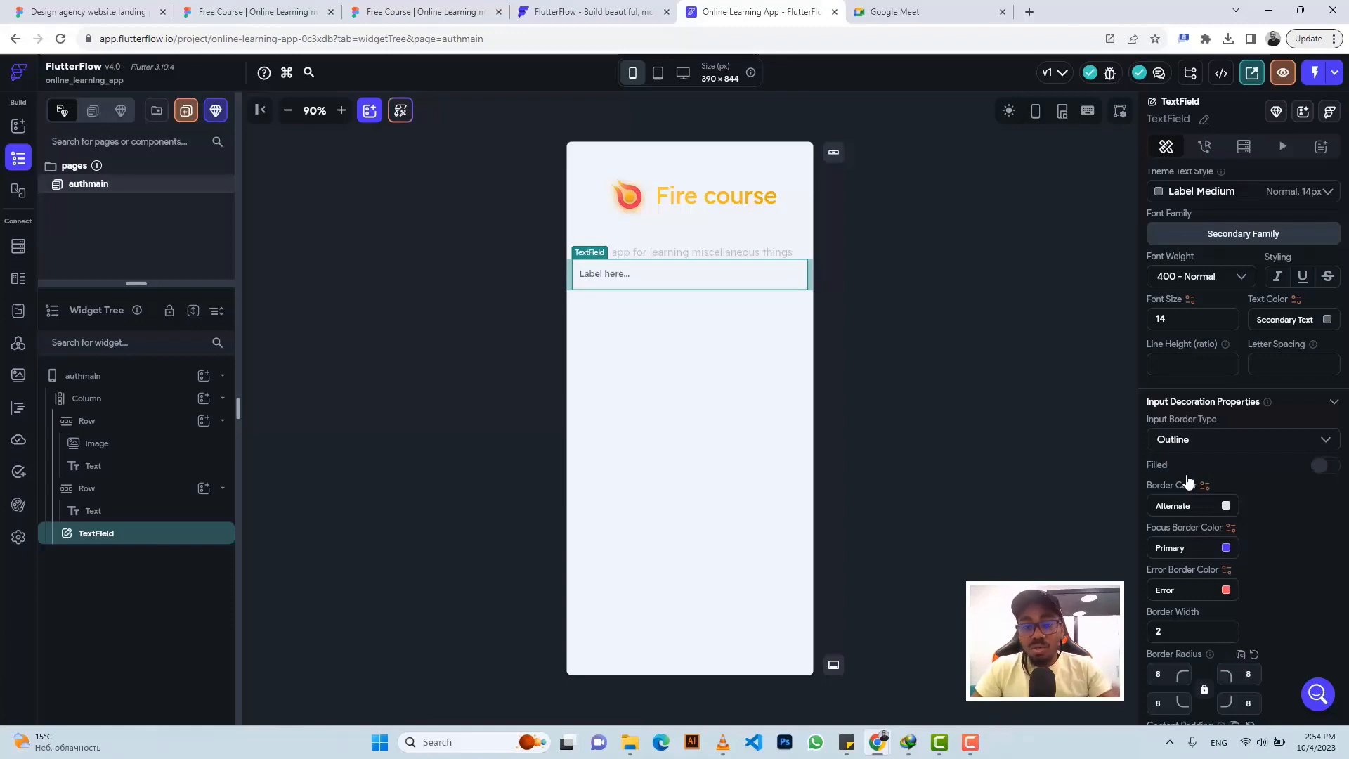
Check the e-mail field's side spacing in Figma and set the text field's left and right padding to 57 in FlutterFlow
left_click(418, 11)
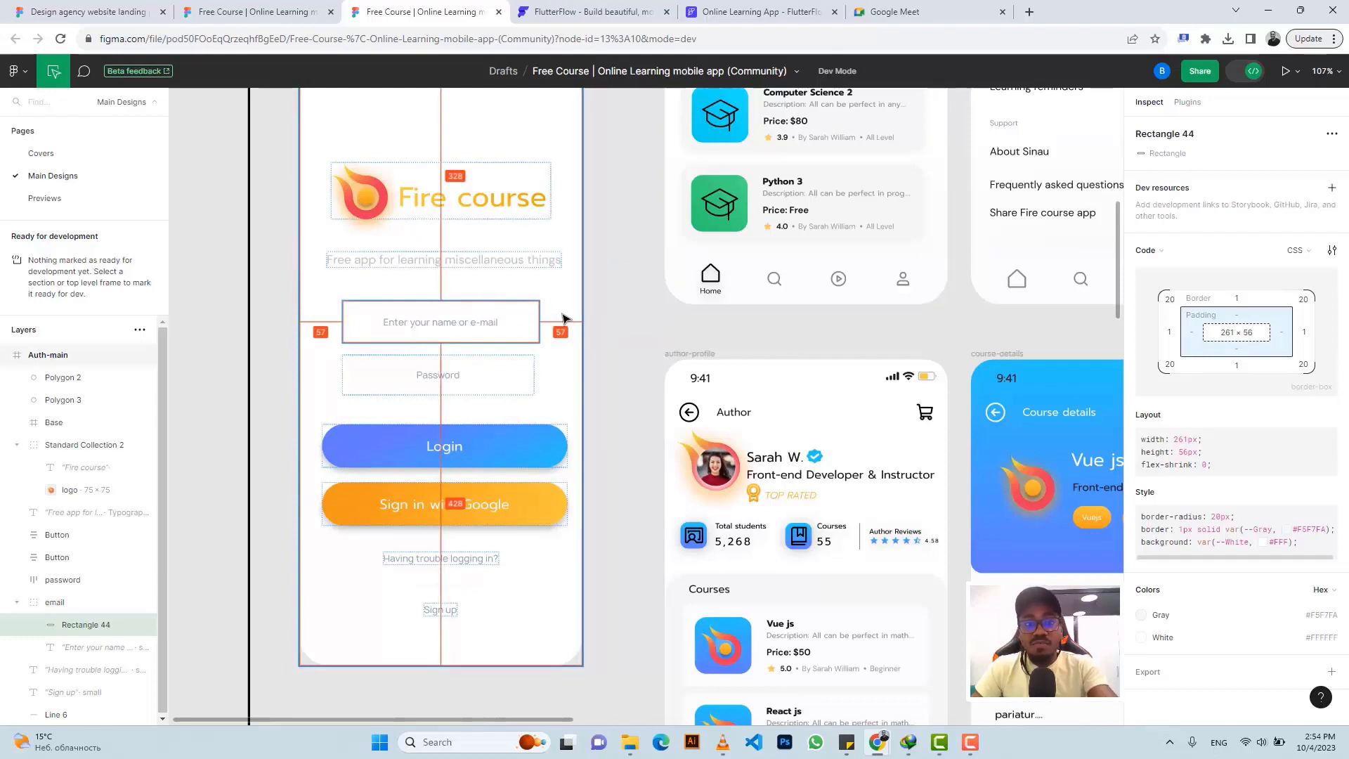
left_click(736, 10)
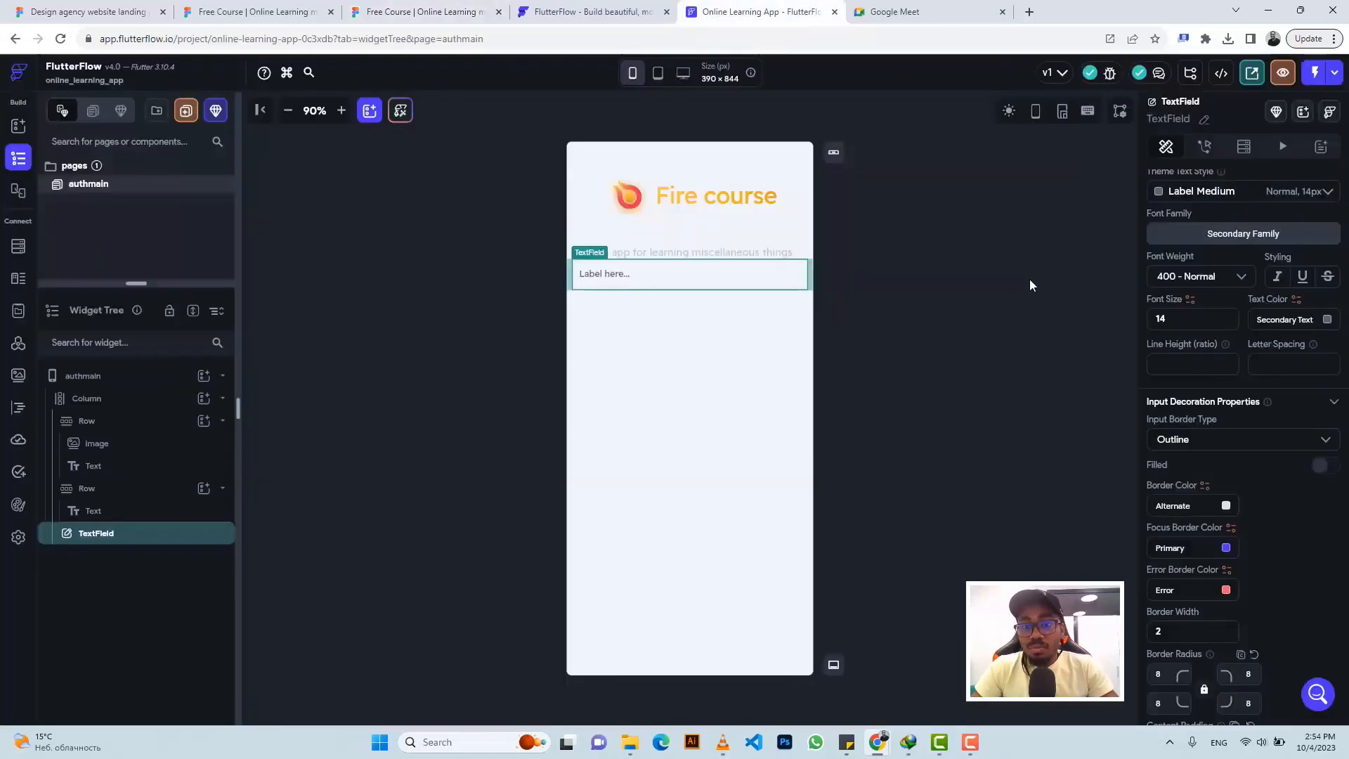
scroll(1181, 316, "up", 5)
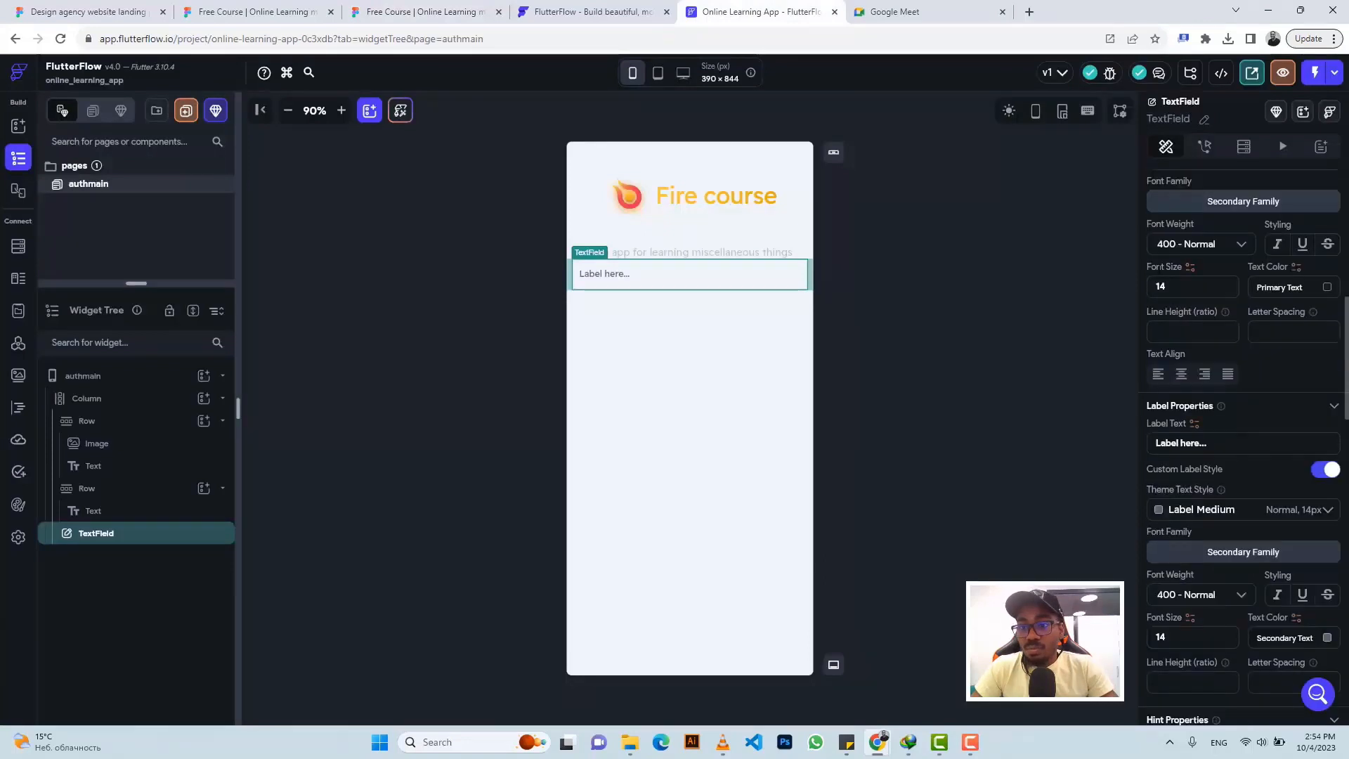
scroll(1158, 268, "up", 5)
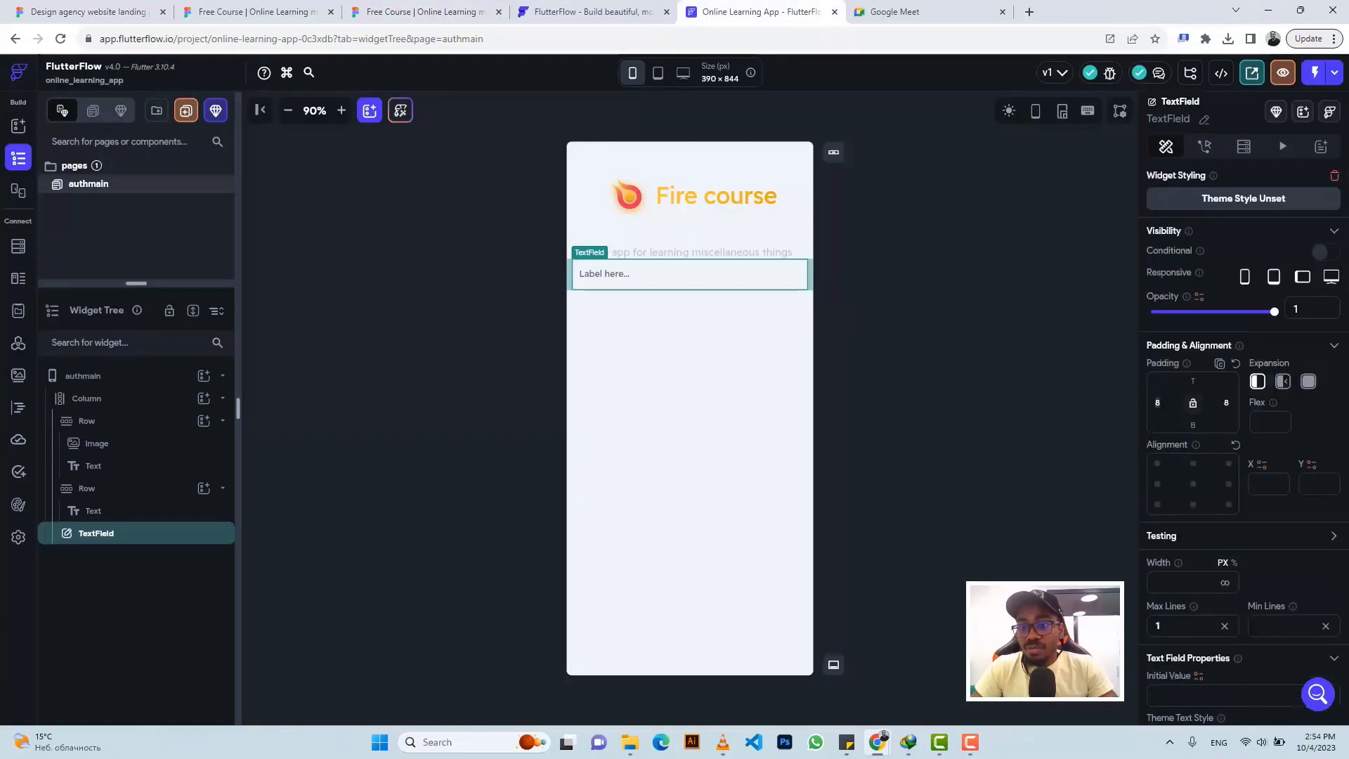
type("57")
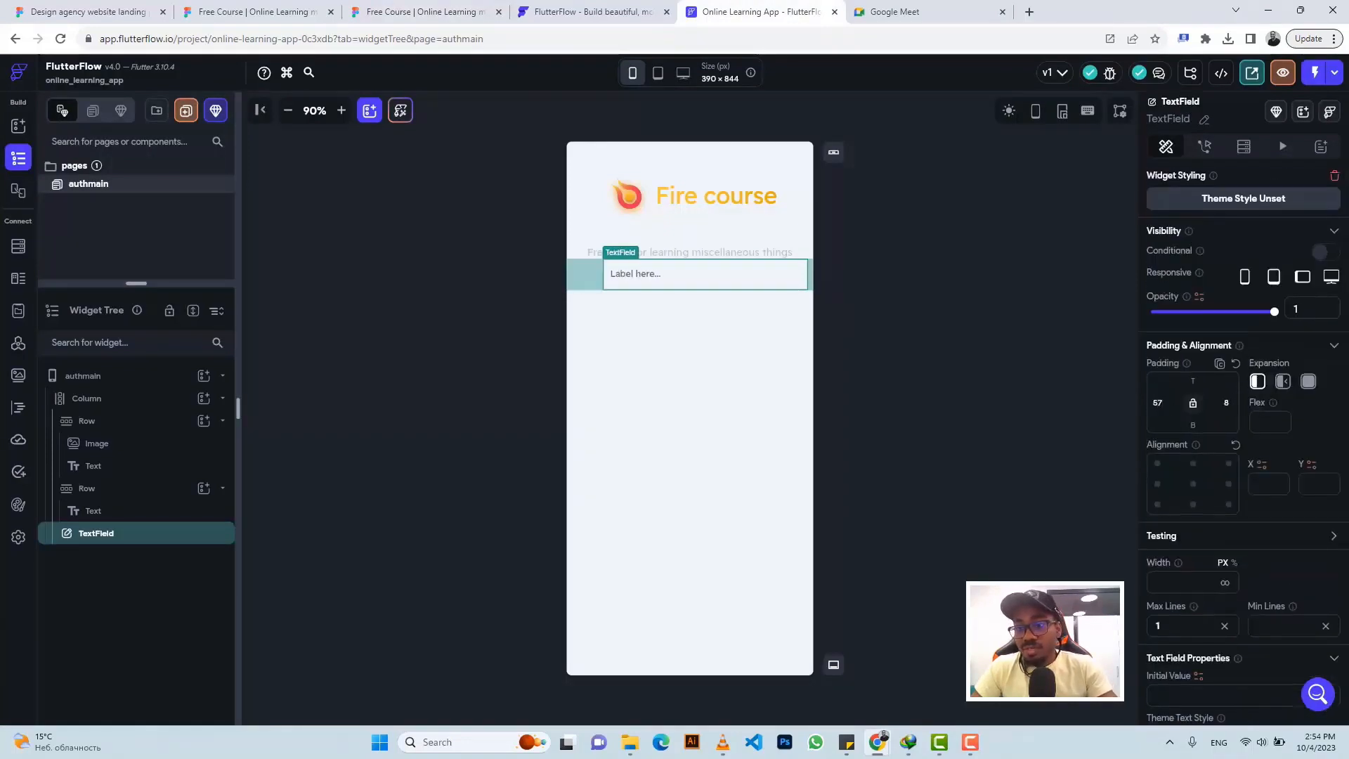
left_click(1218, 404)
type("5")
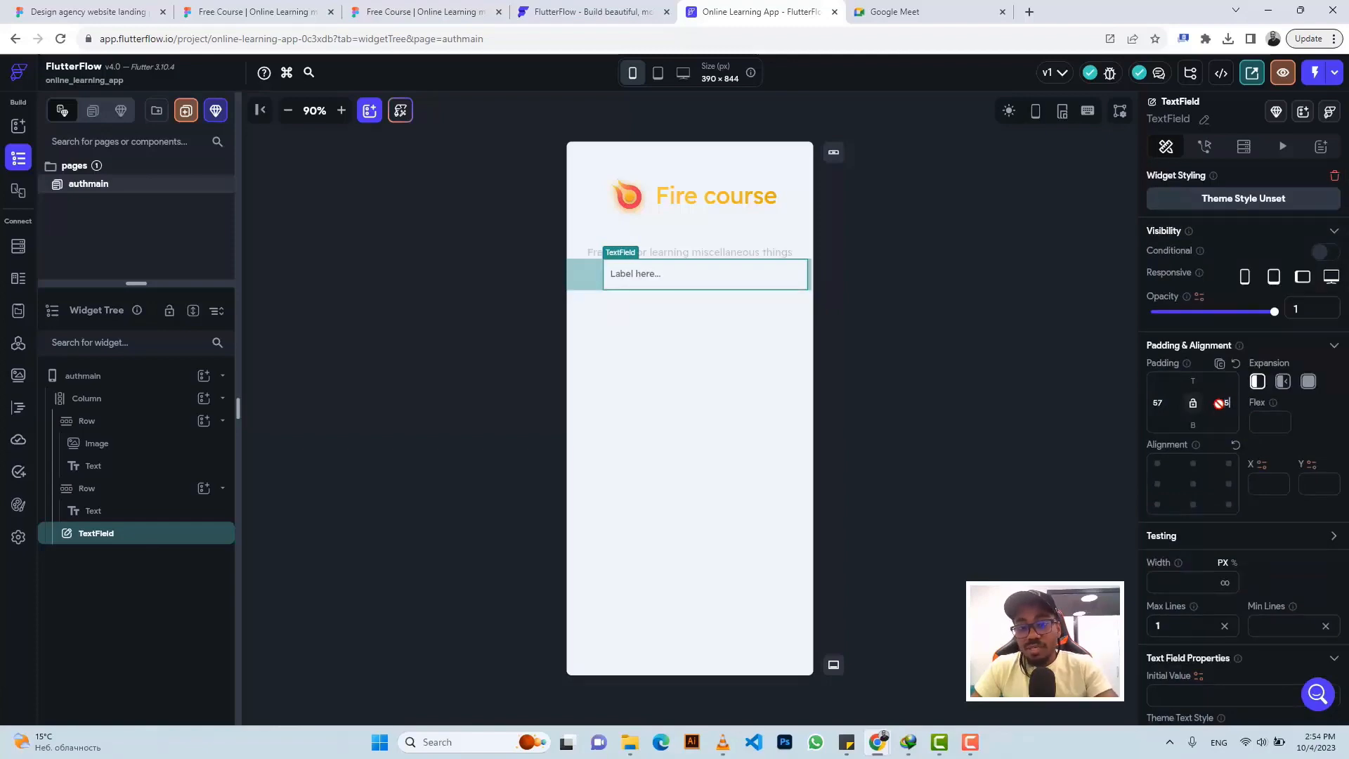
type("7")
Set the text field's border radius to 20 on all four corners
scroll(1228, 530, "down", 9)
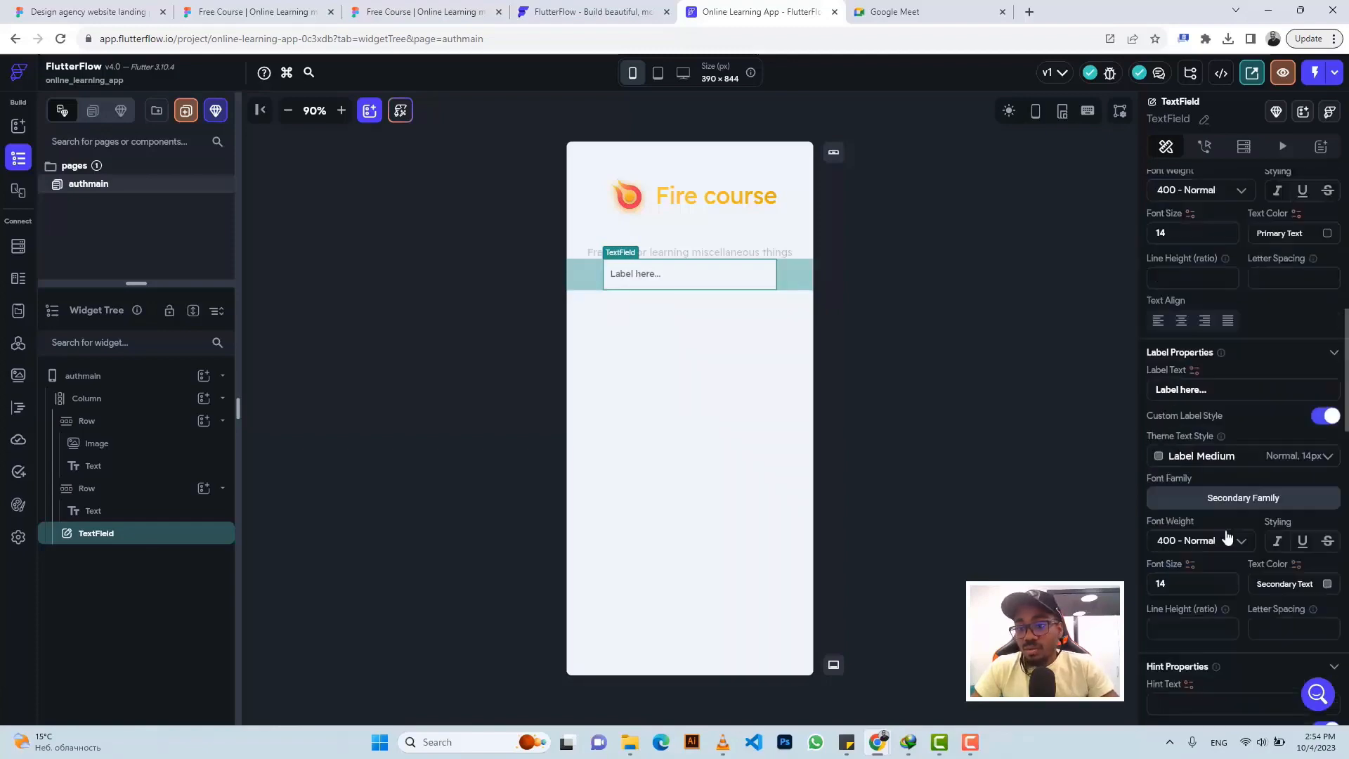
scroll(1226, 537, "down", 10)
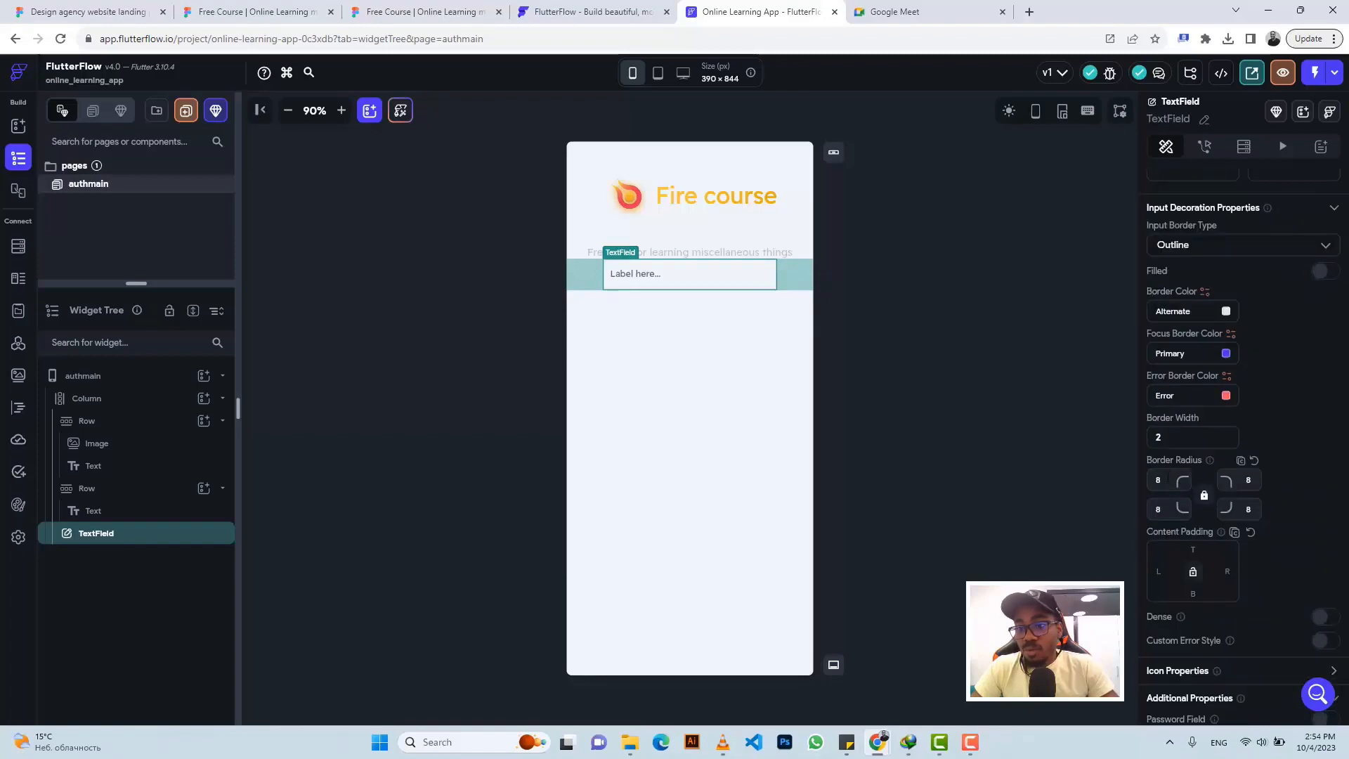
type("20")
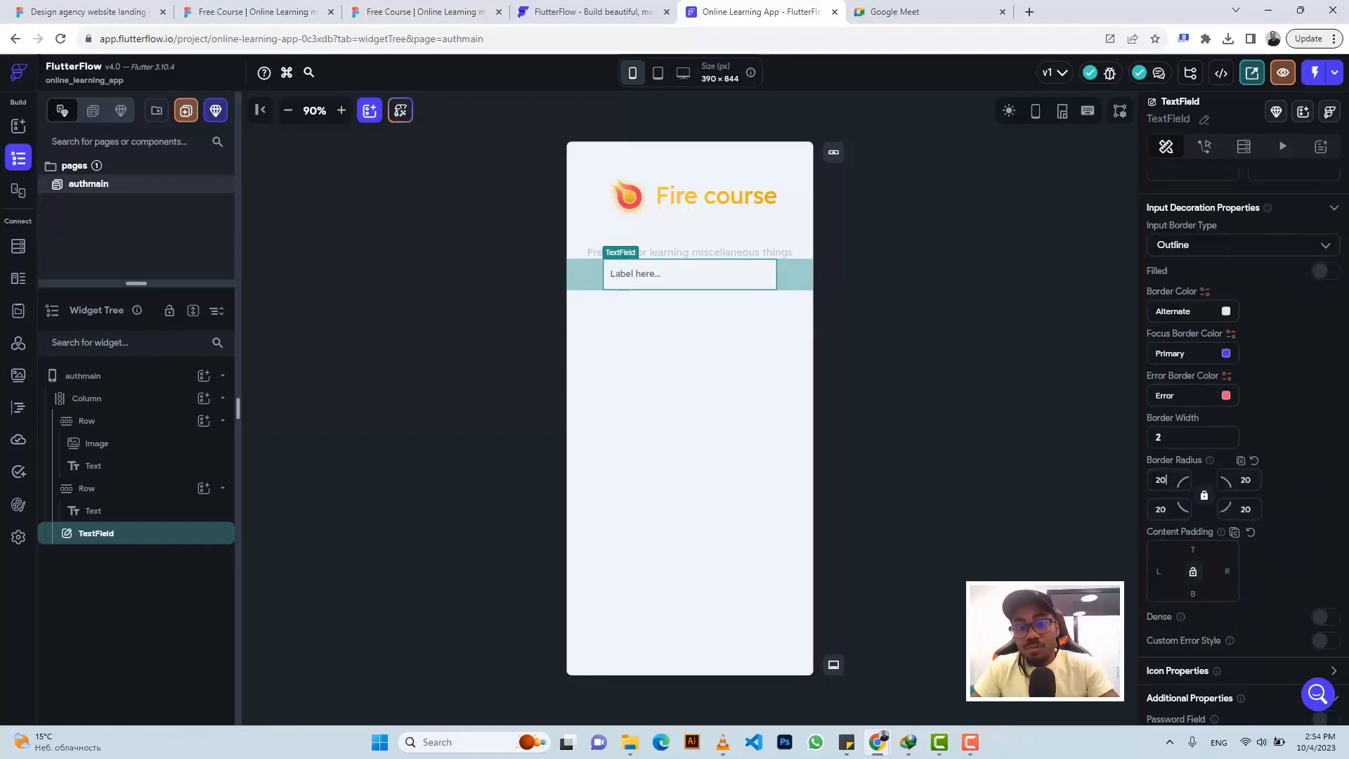
Copy the e-mail field's placeholder from Figma and use "Enter your name or e-mail" as the text field's label text in FlutterFlow
left_click(406, 12)
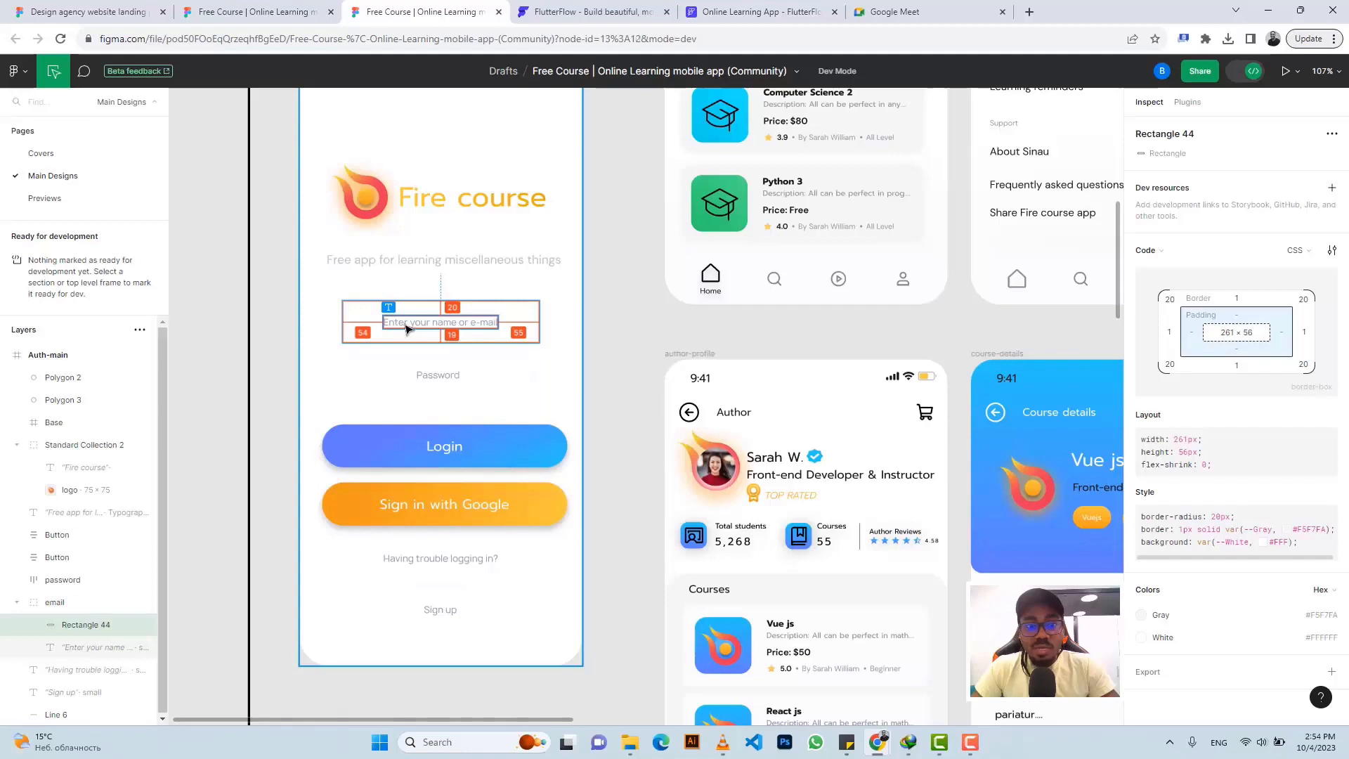
left_click(407, 328)
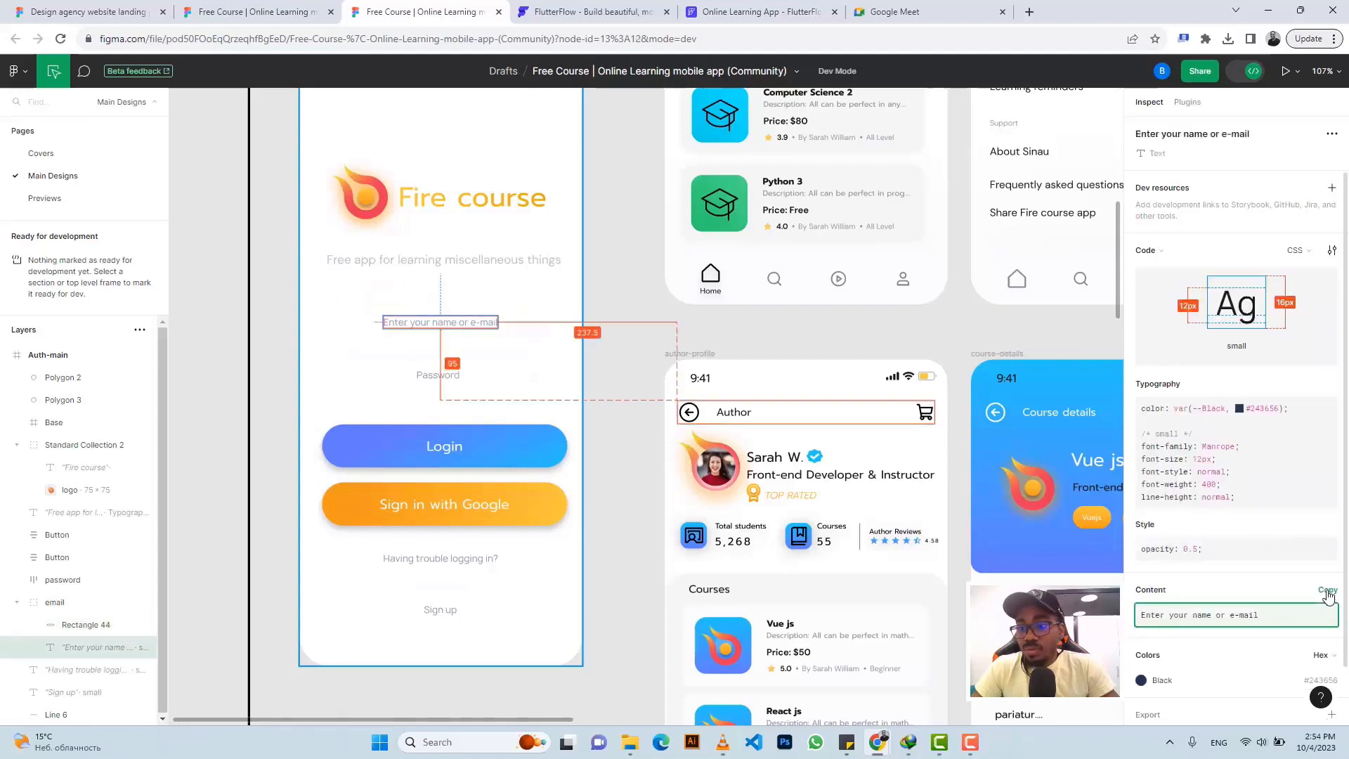
left_click(1327, 592)
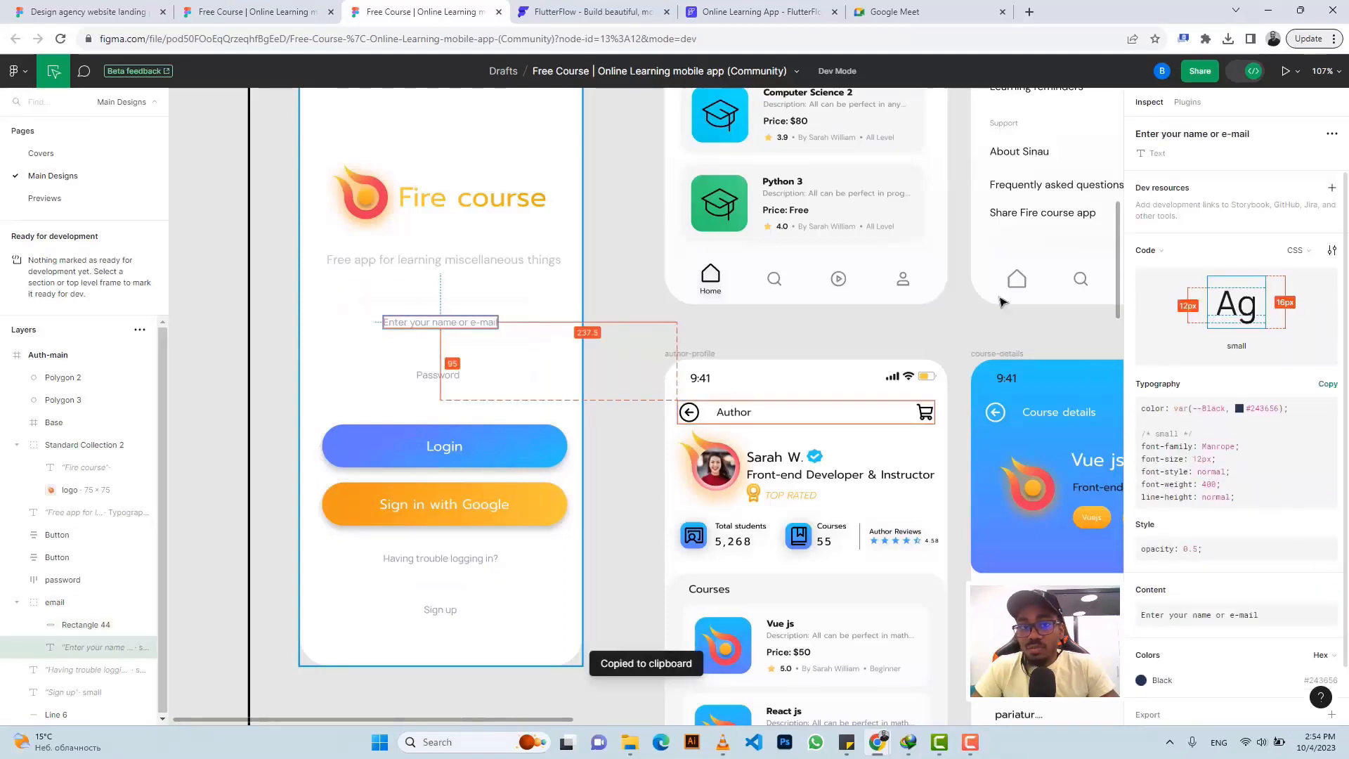
left_click(748, 12)
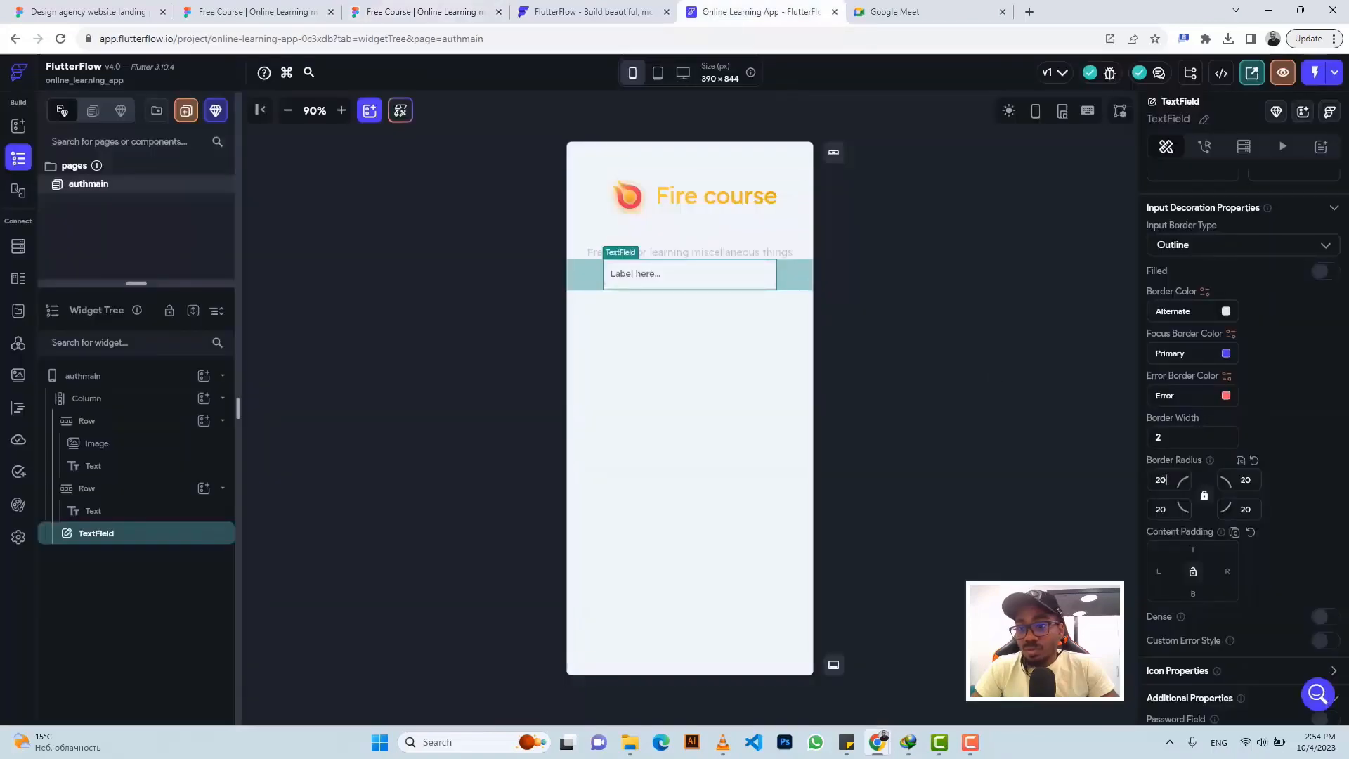
scroll(1219, 388, "up", 10)
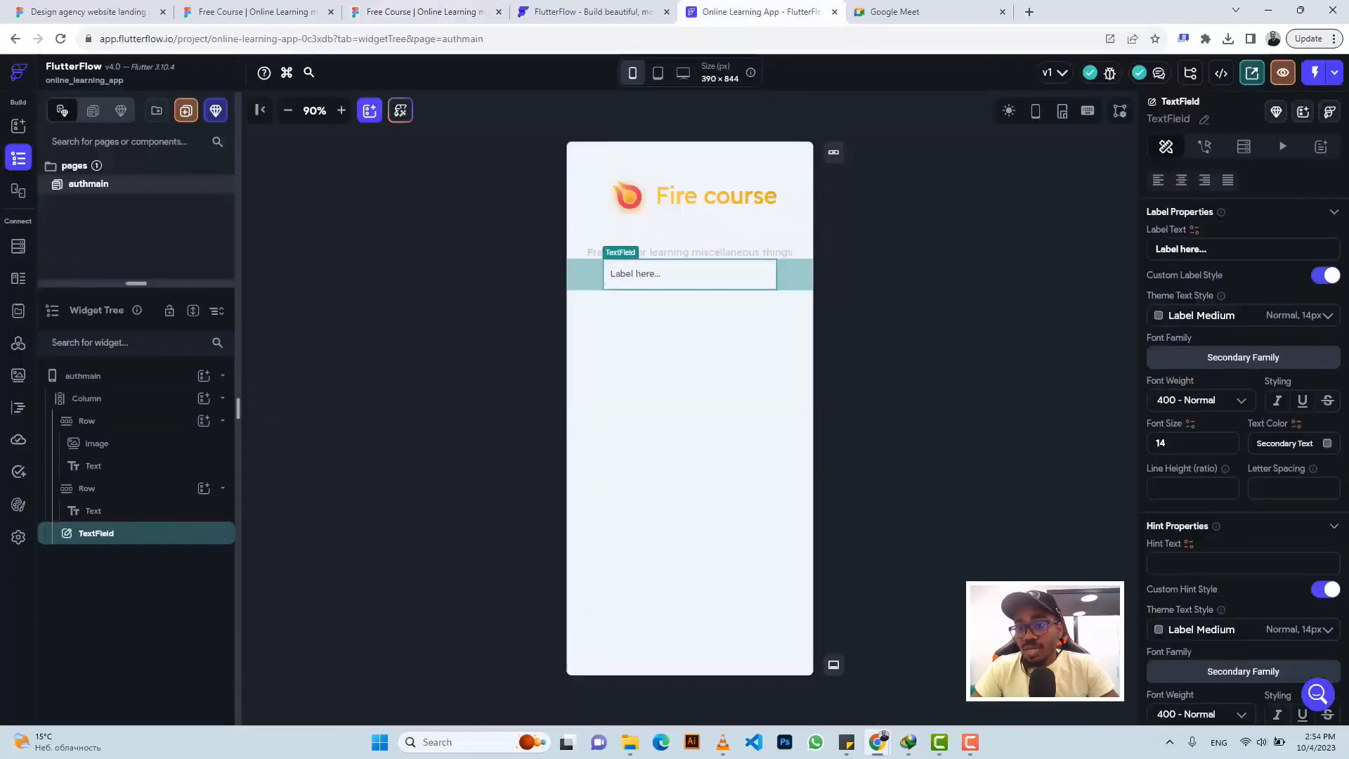
triple_click(1179, 249)
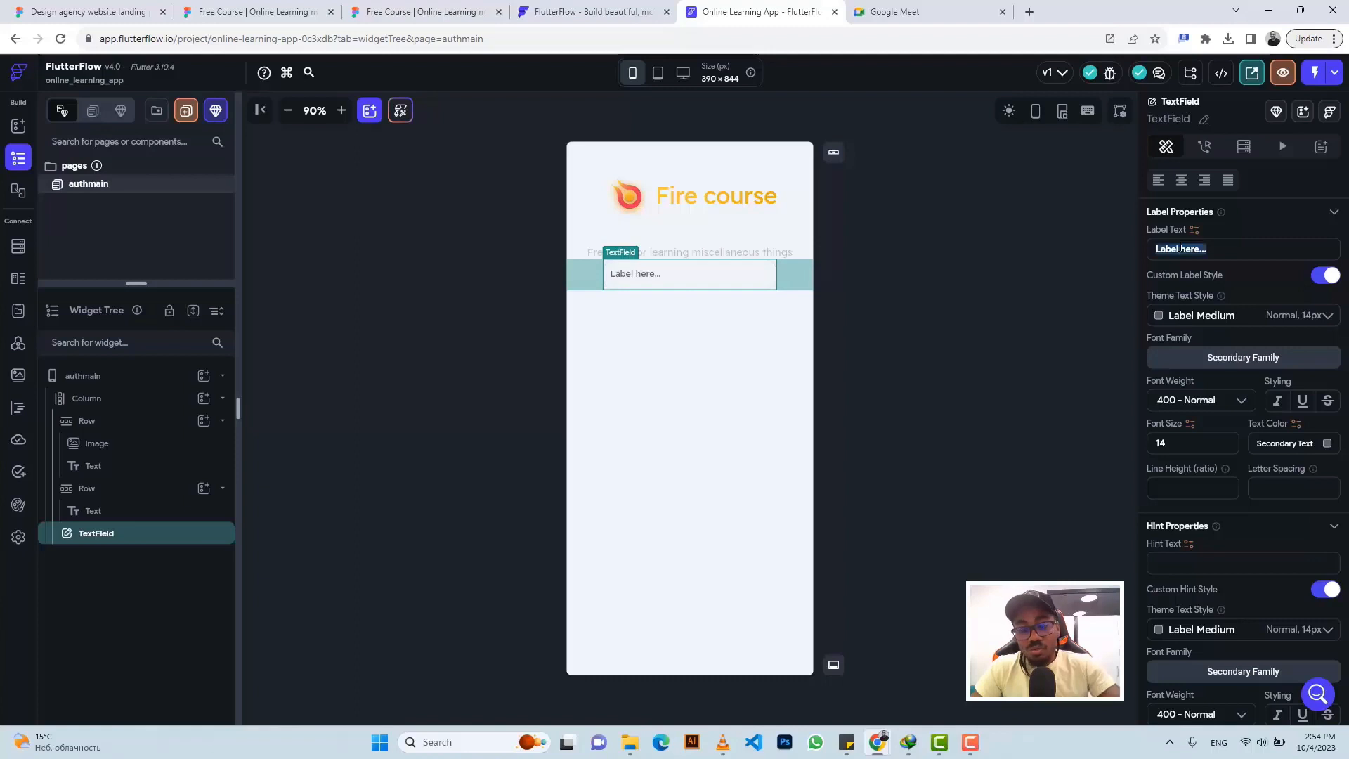
key("ctrl+v")
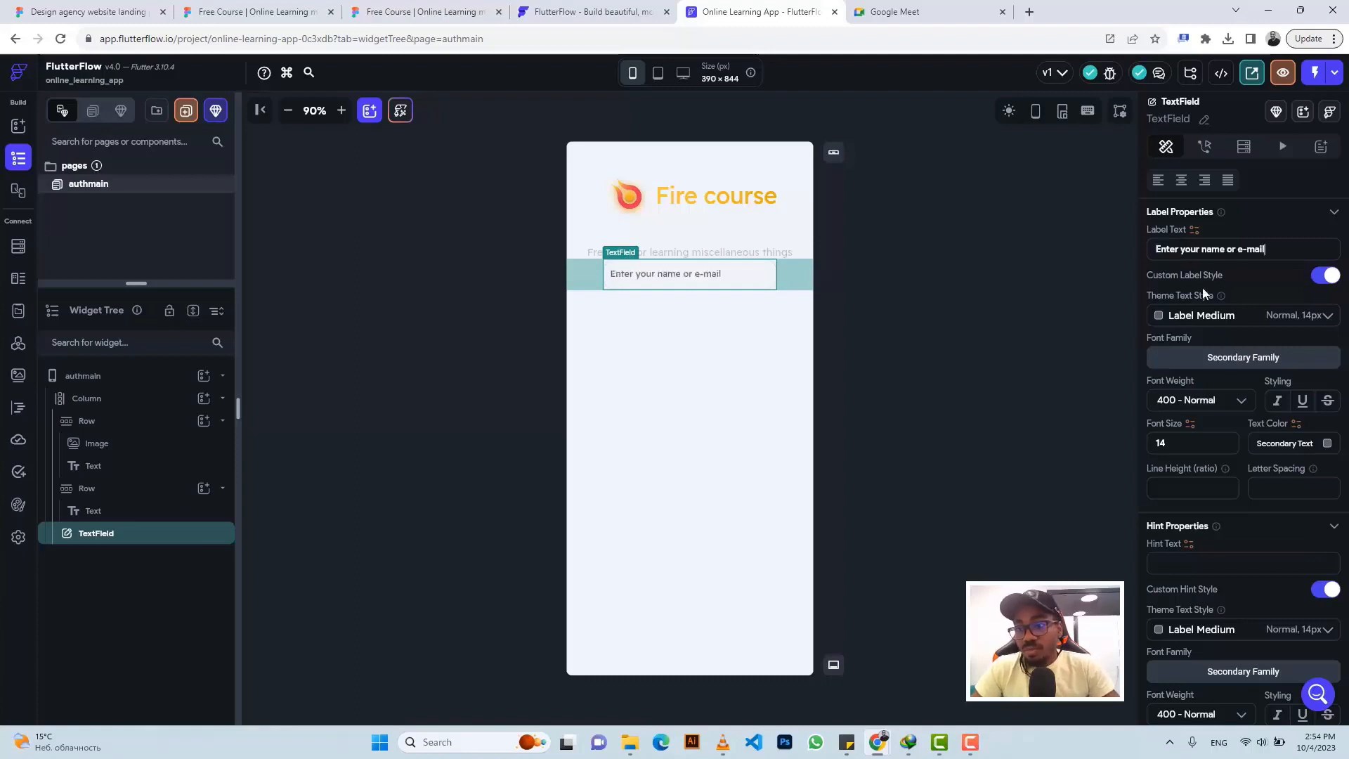
Set the label's font size to 12 and its text colour to #243656, copied from the Figma placeholder
left_click_drag(1169, 444, 1122, 425)
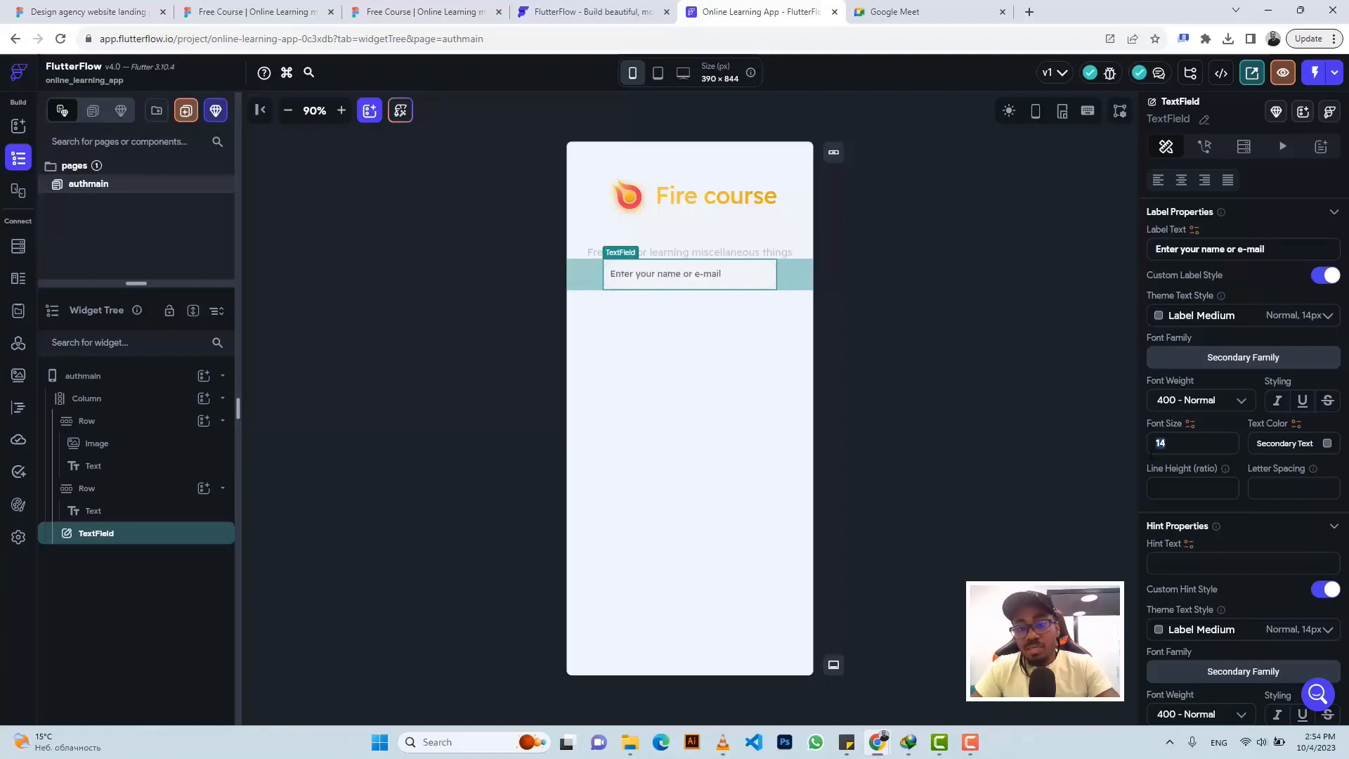
type("12")
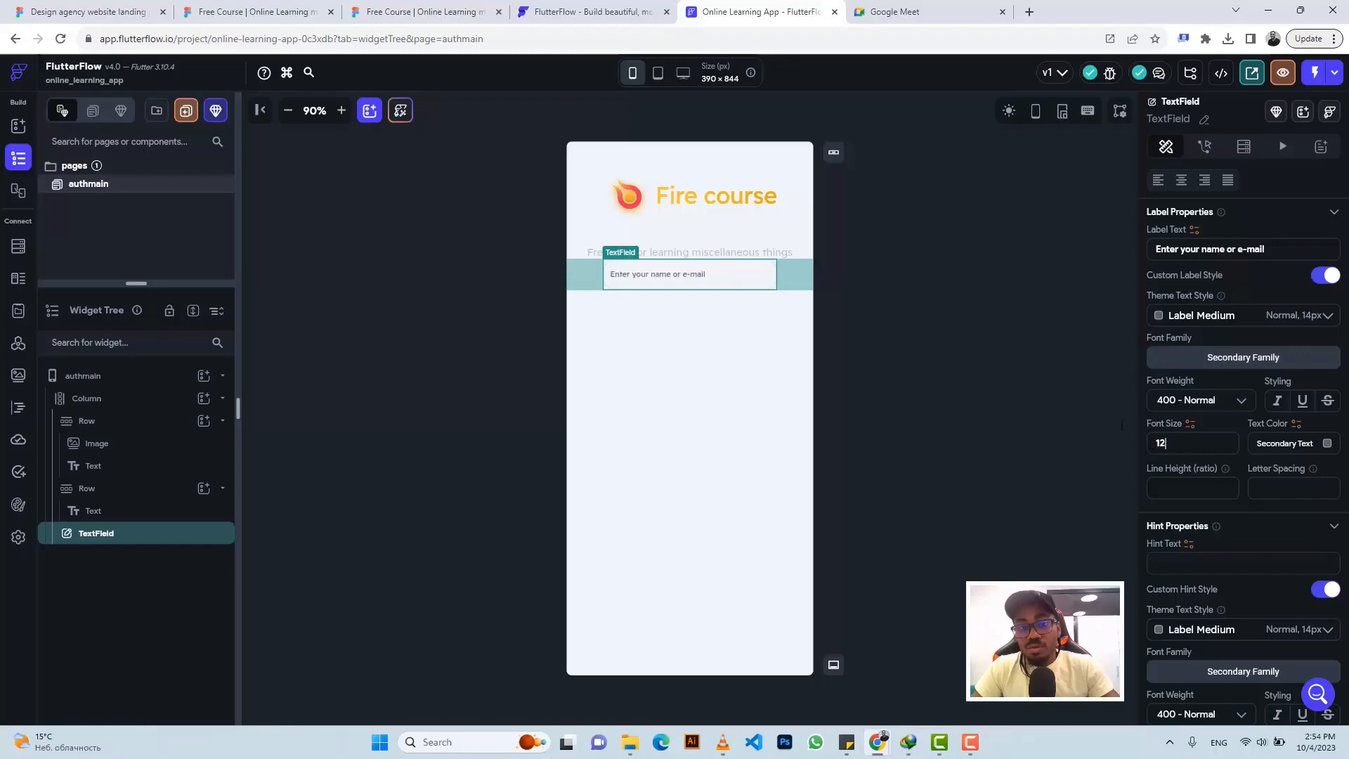
left_click(408, 11)
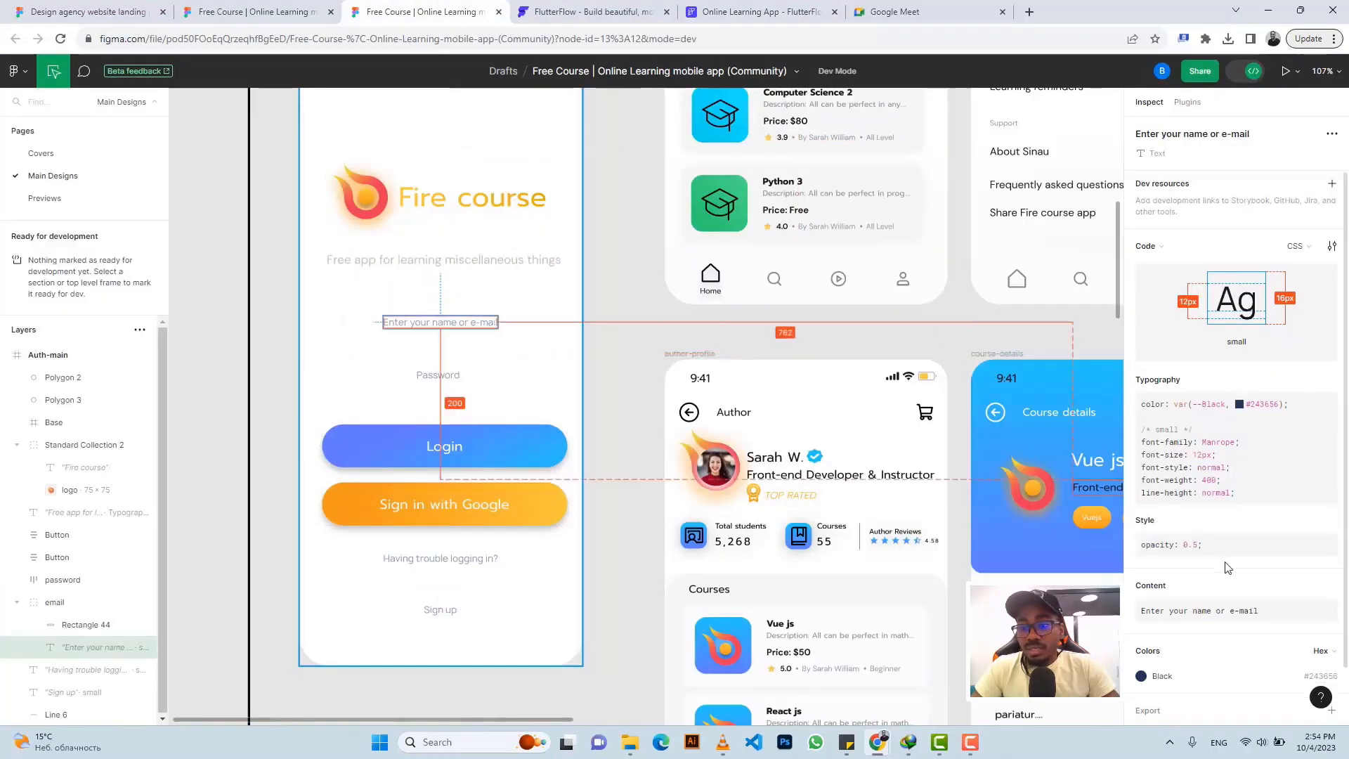
scroll(1298, 628, "down", 1)
left_click(1322, 617)
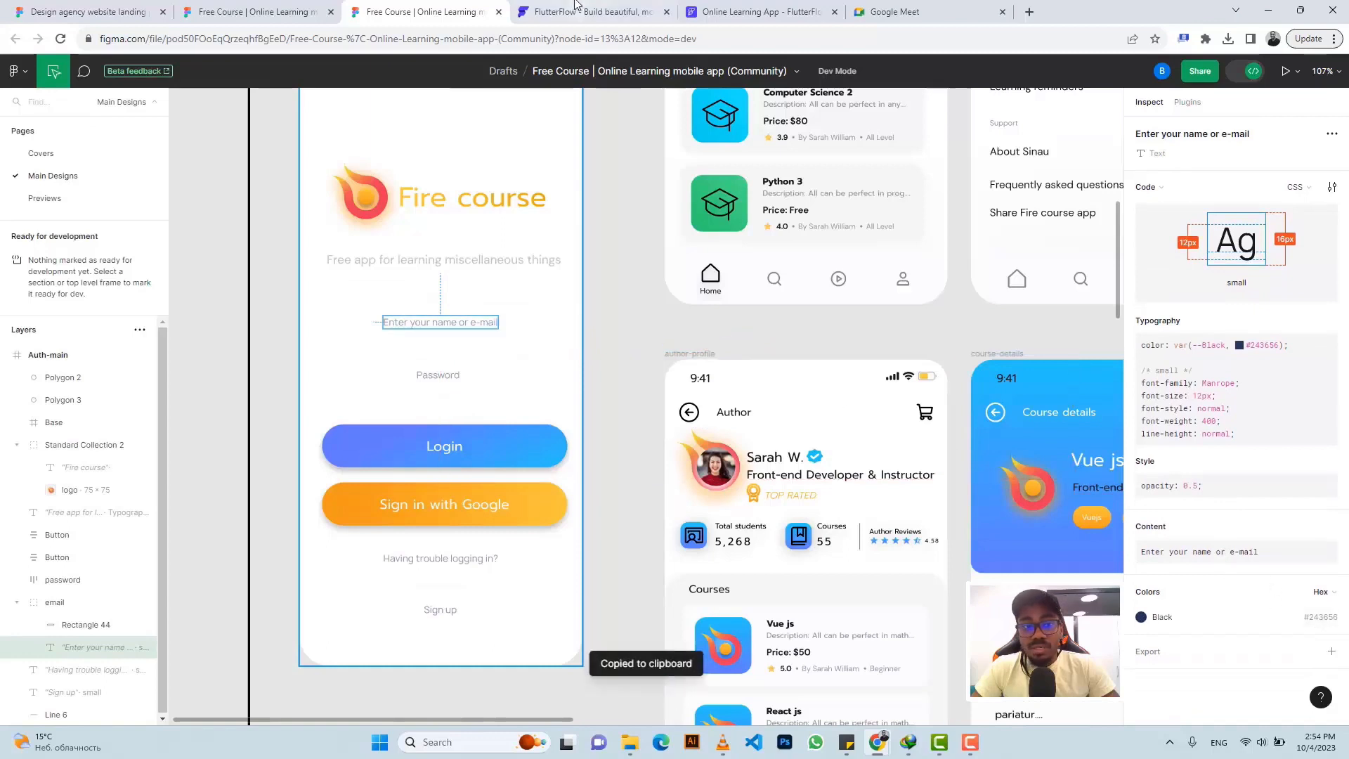
left_click(724, 9)
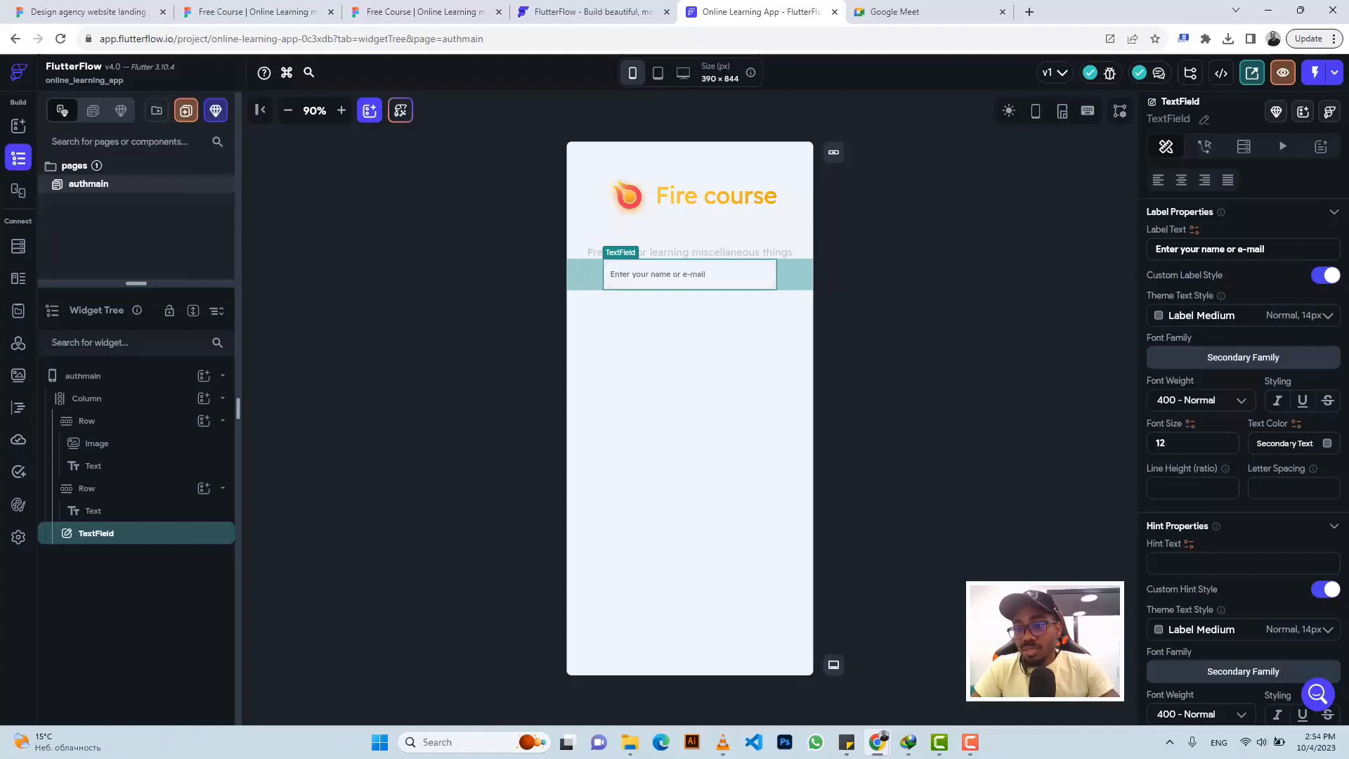
key("ctrl+v")
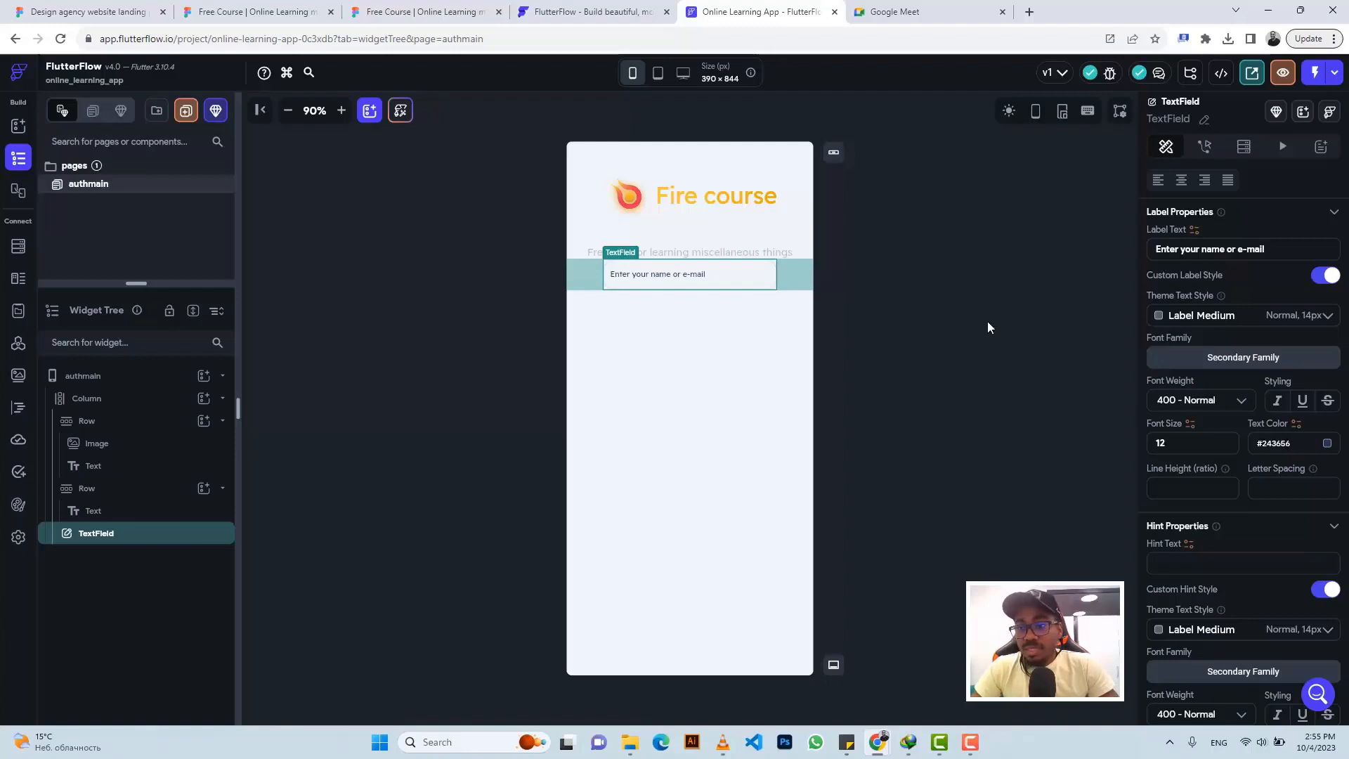
Set the e-mail text field's border width to 0.5
scroll(1222, 404, "down", 5)
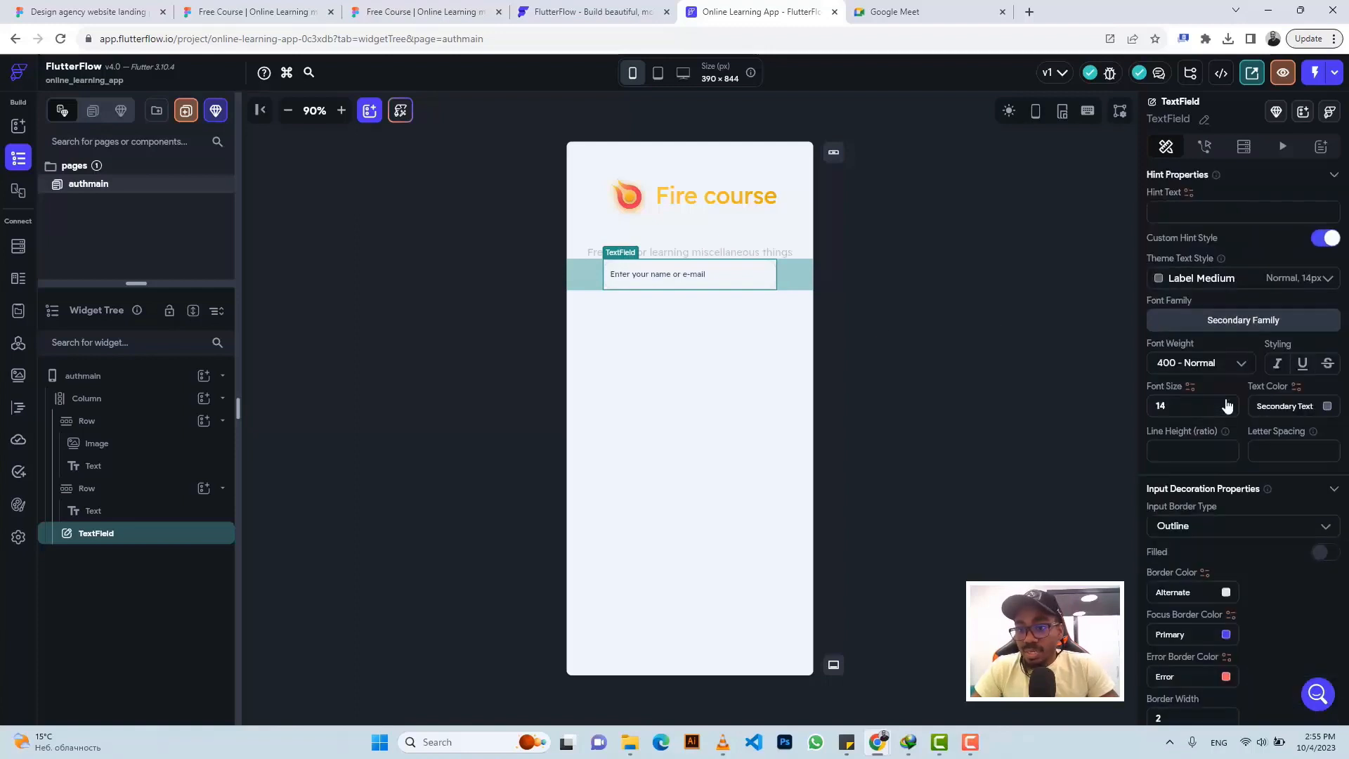
scroll(1226, 405, "down", 6)
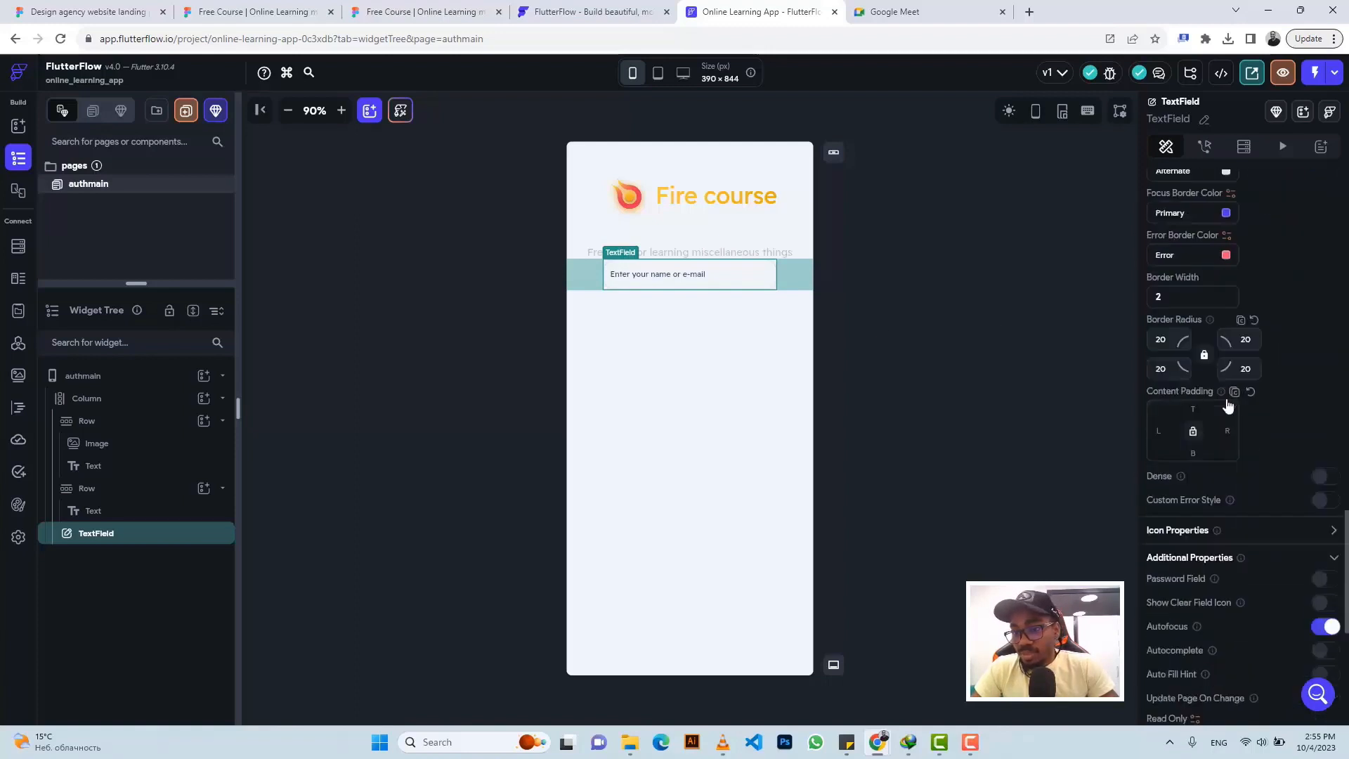
scroll(1227, 404, "up", 10)
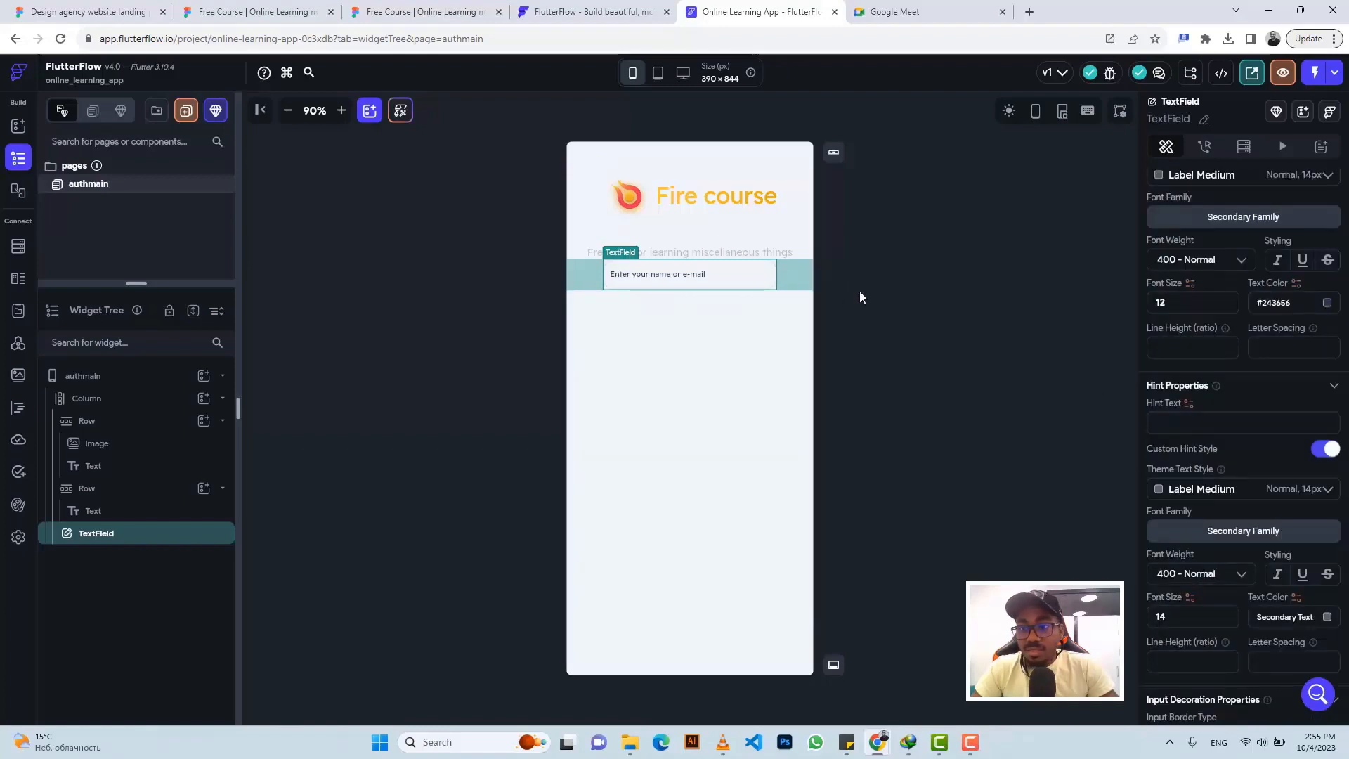
scroll(1224, 407, "up", 5)
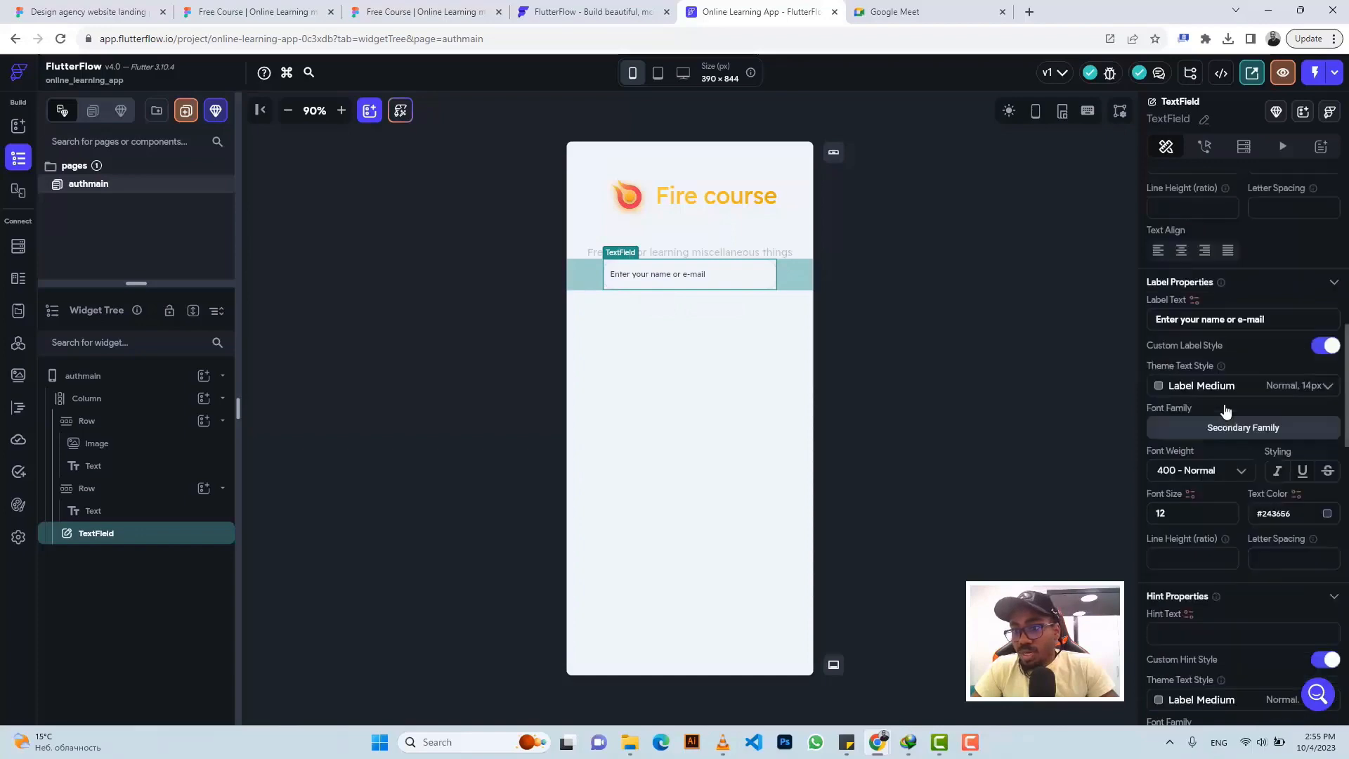
scroll(1224, 403, "down", 7)
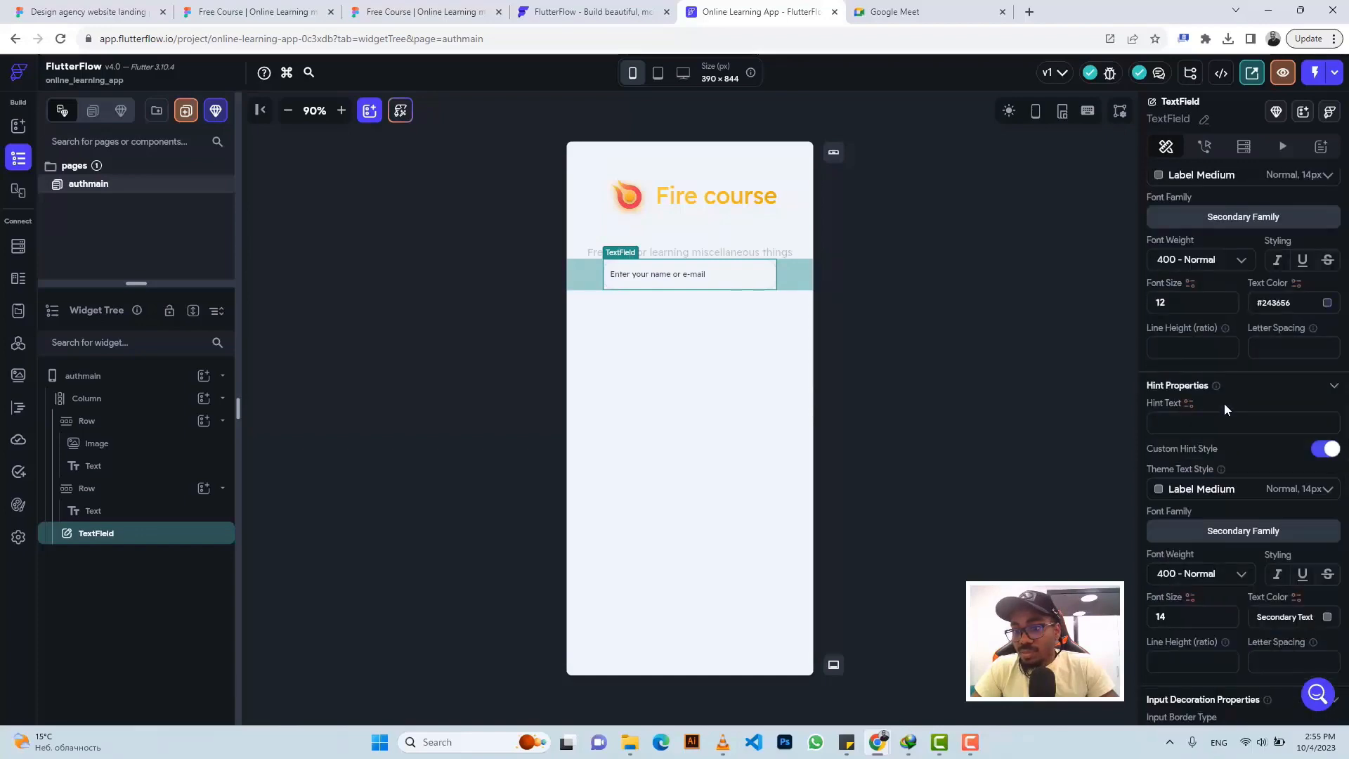
scroll(1224, 403, "up", 1)
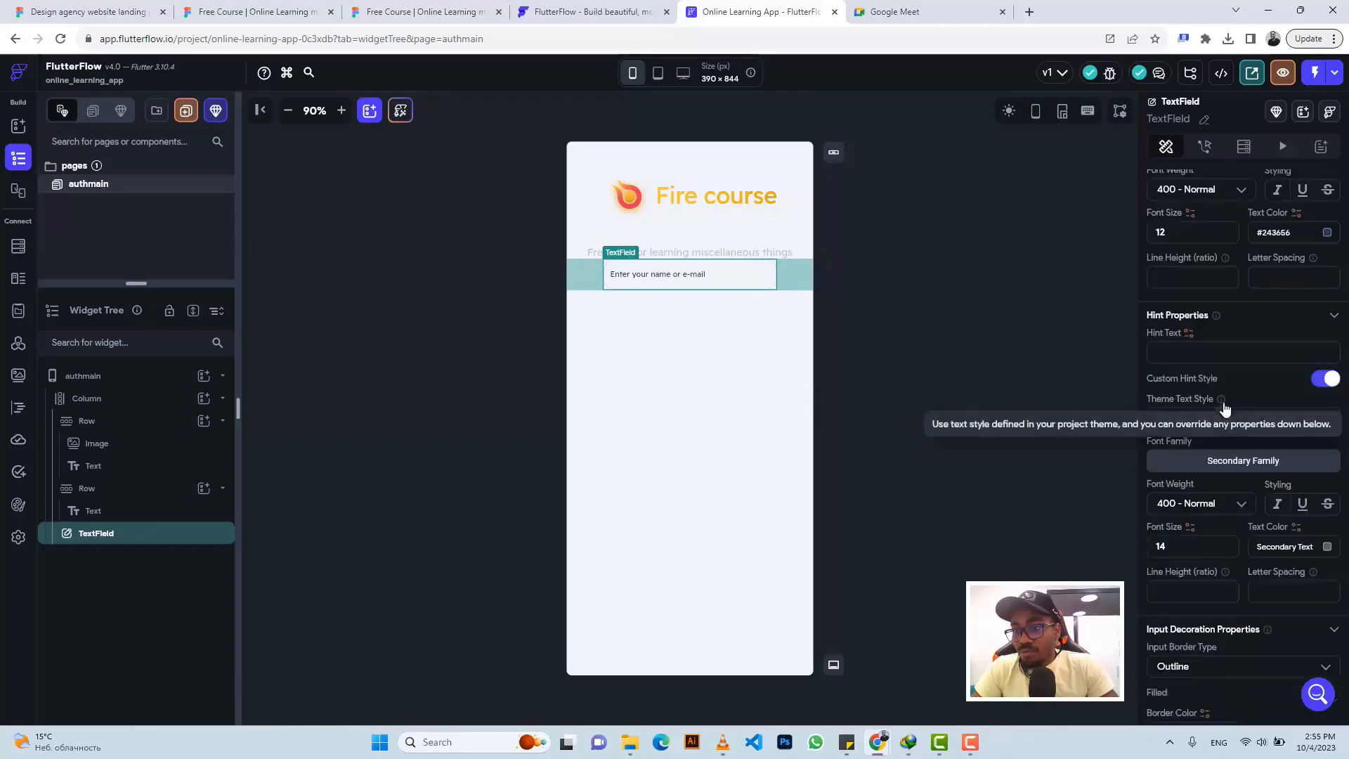
scroll(1224, 406, "down", 2)
scroll(1223, 407, "down", 1)
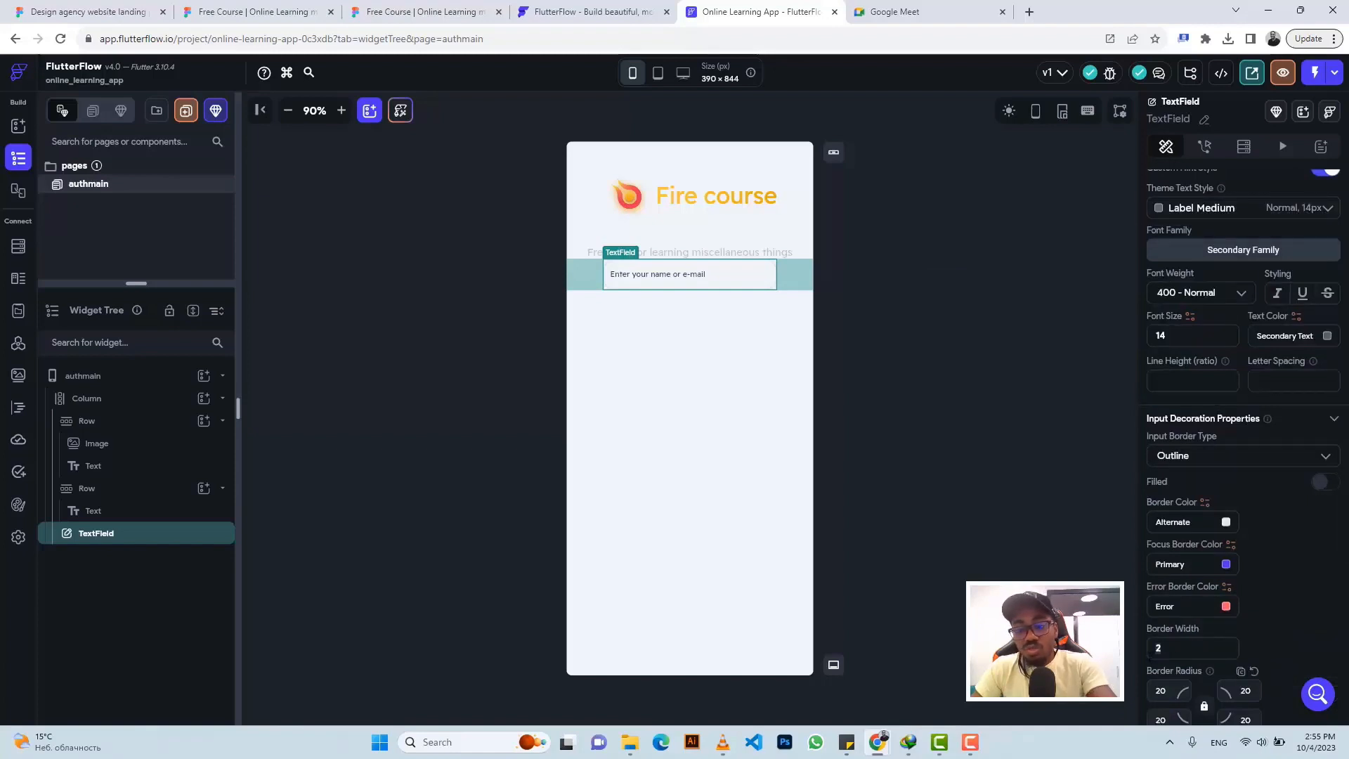
type("0.5")
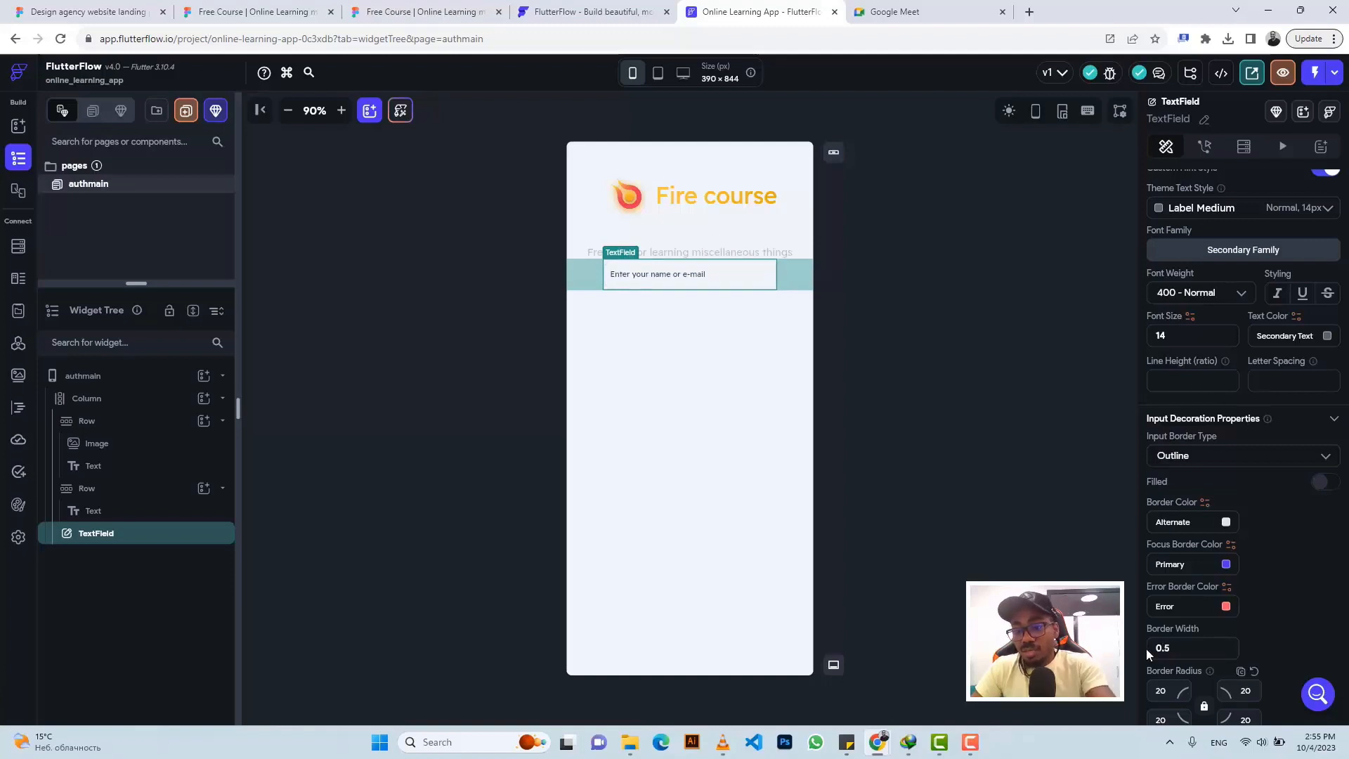
left_click(917, 338)
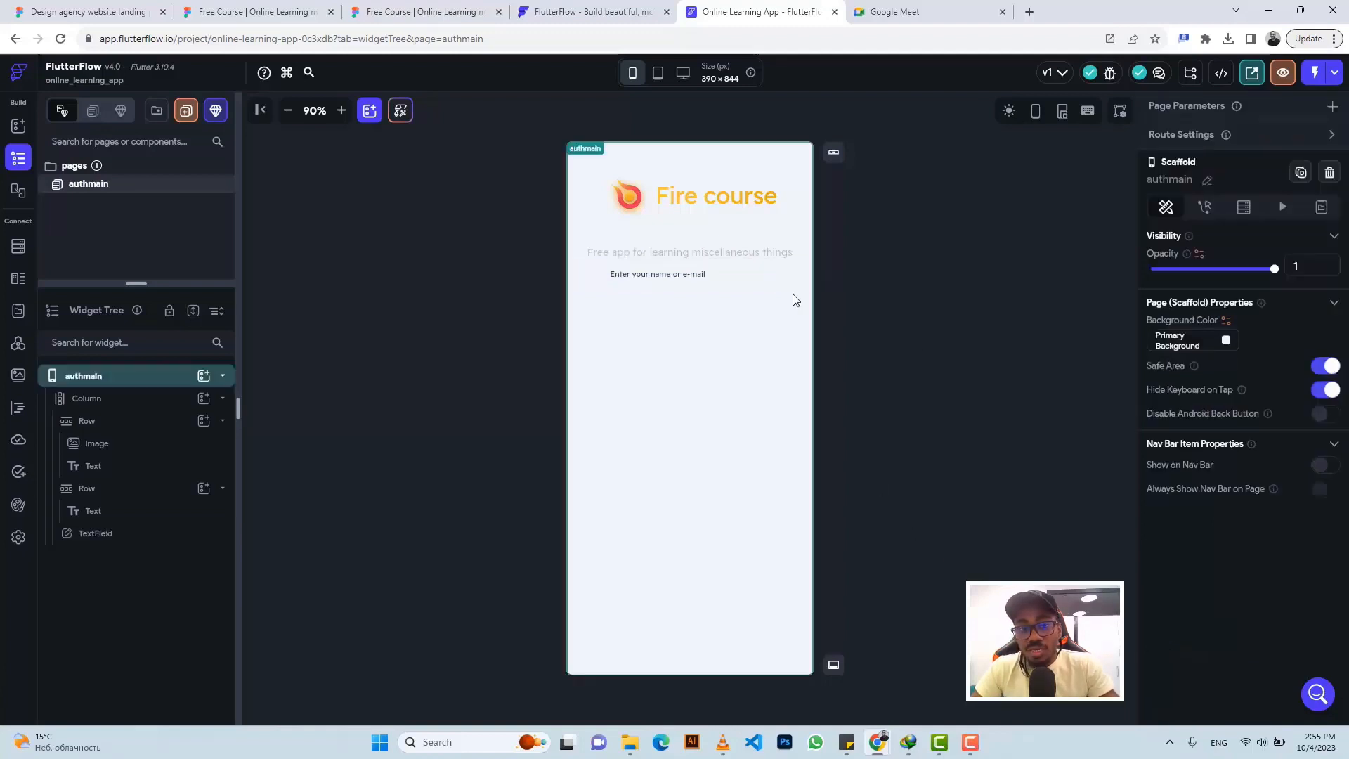
Check the gap between the tagline and the e-mail field in Figma and set the text field's top padding to 44 in FlutterFlow
left_click(432, 11)
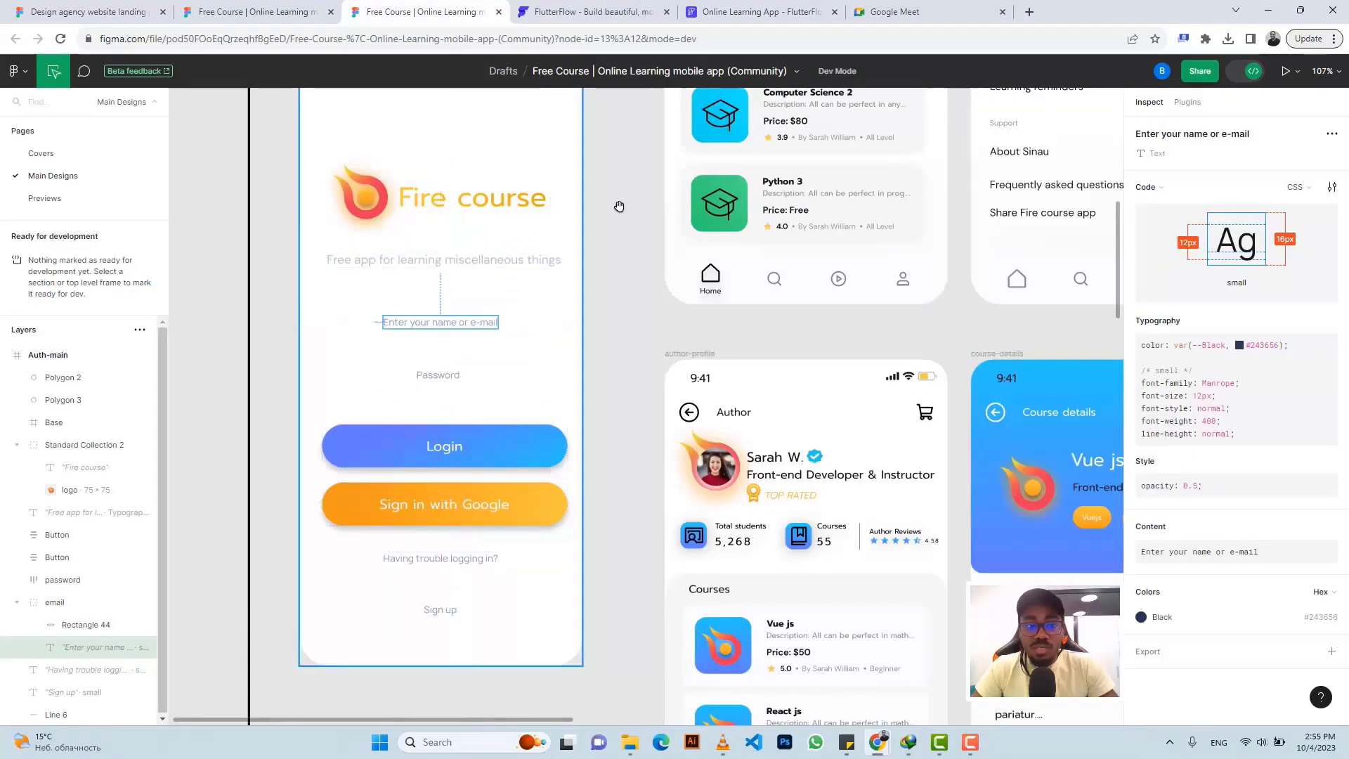
left_click(747, 12)
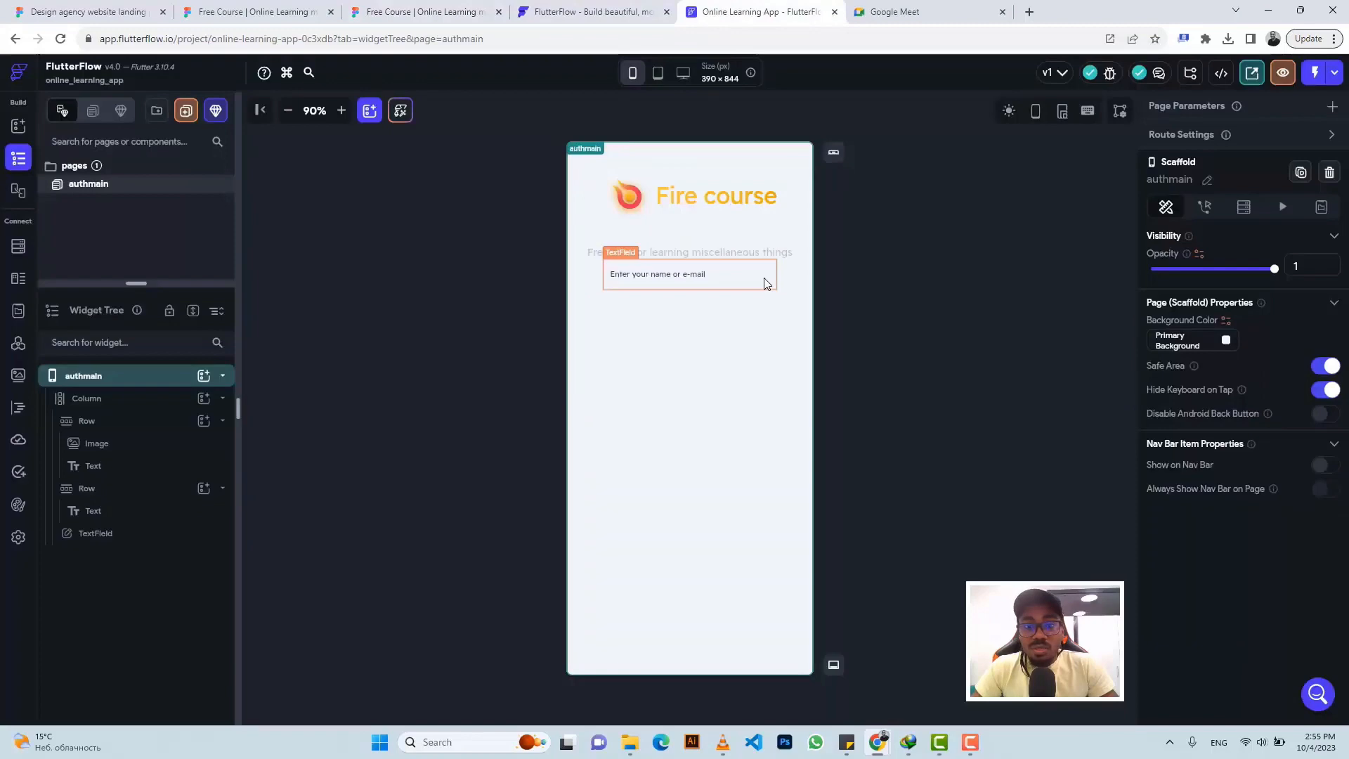
left_click(724, 278)
left_click(421, 11)
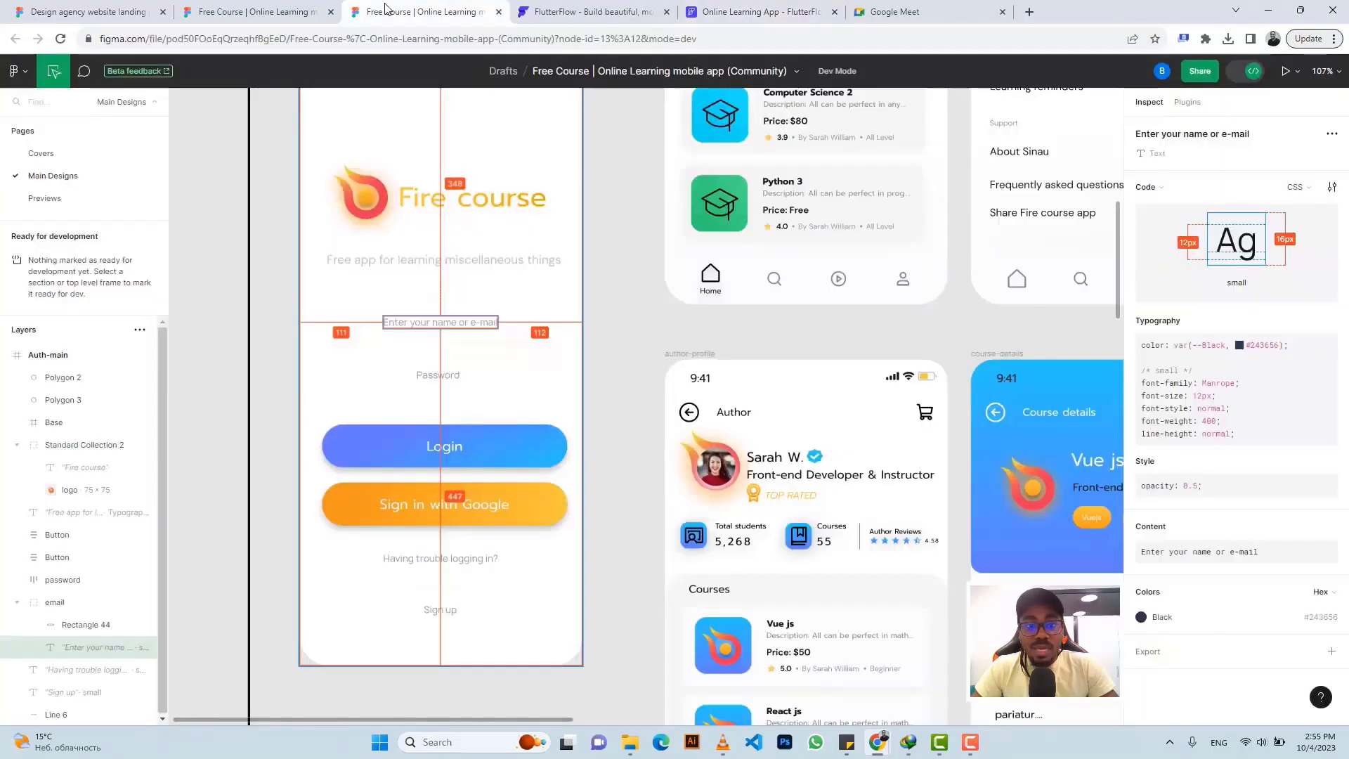
left_click(453, 303)
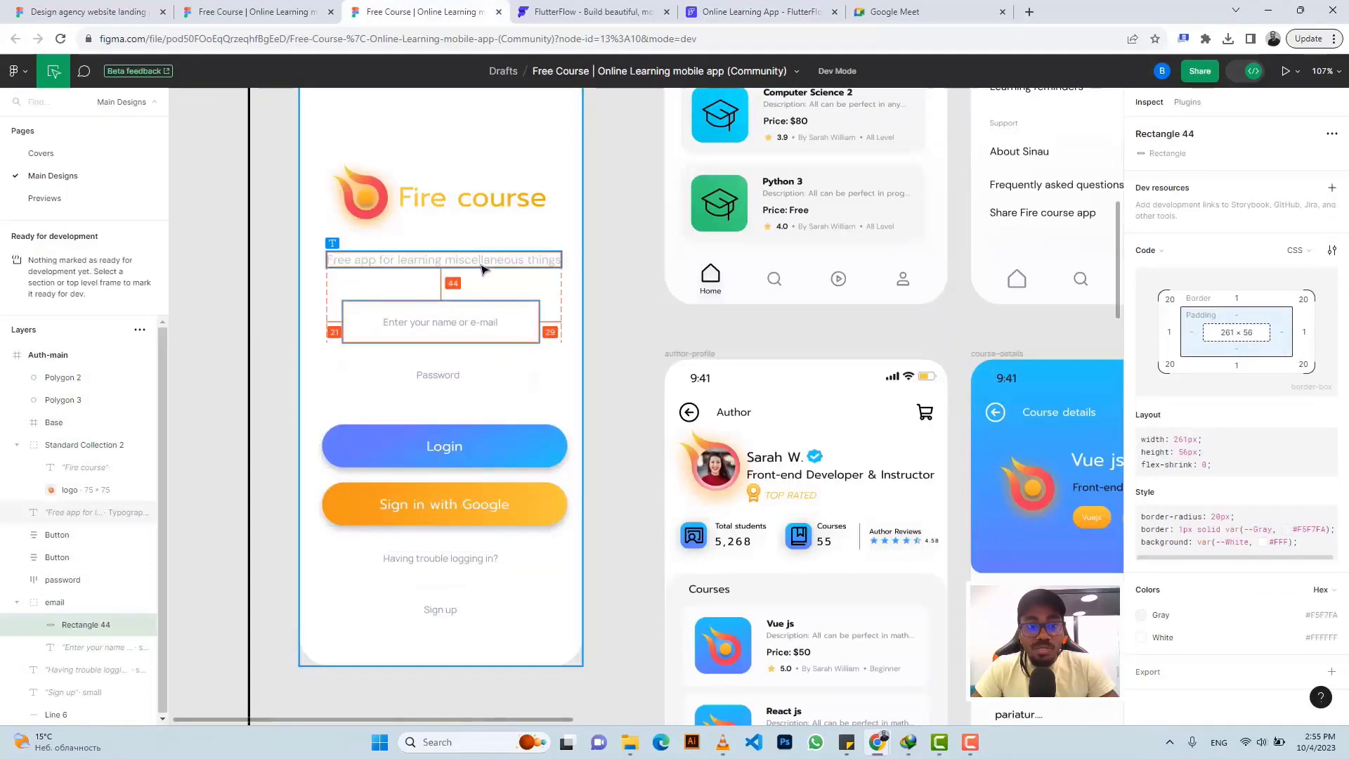
left_click(755, 12)
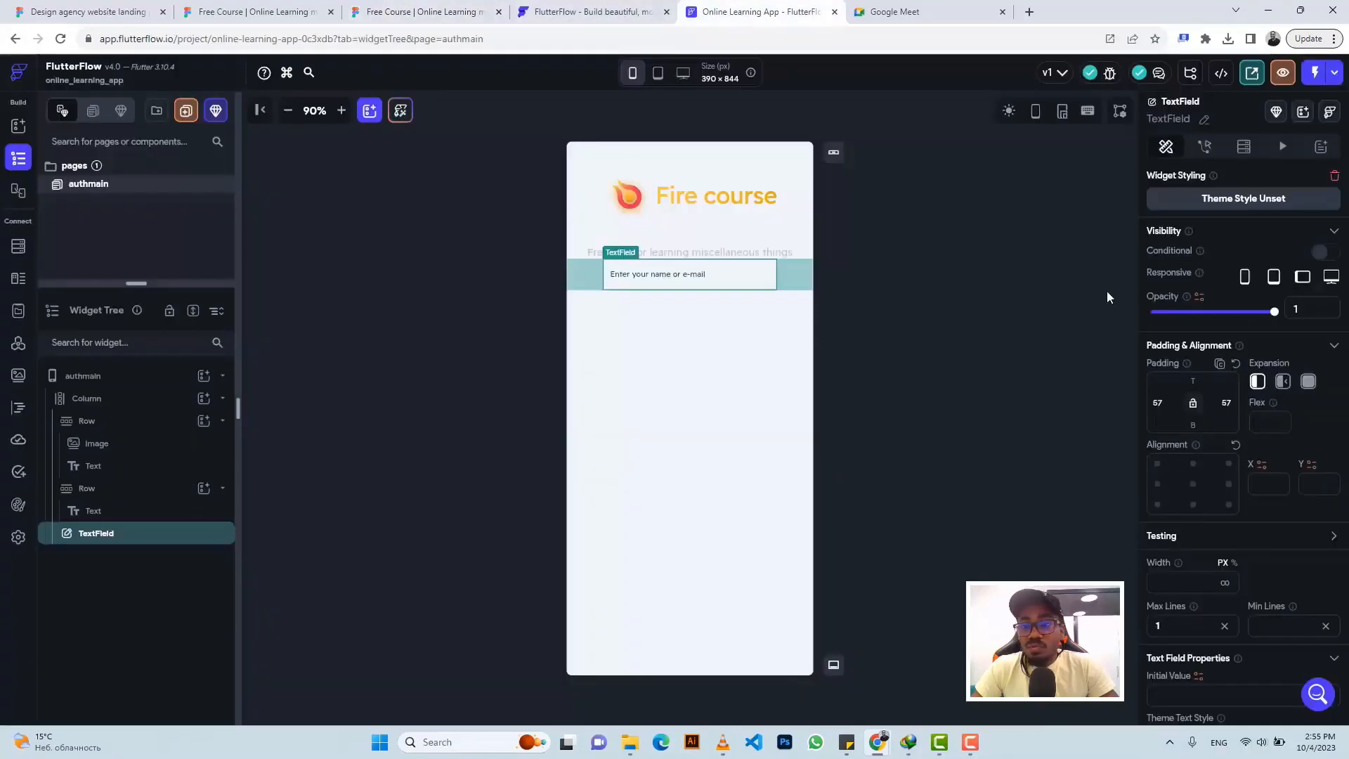
left_click(1194, 380)
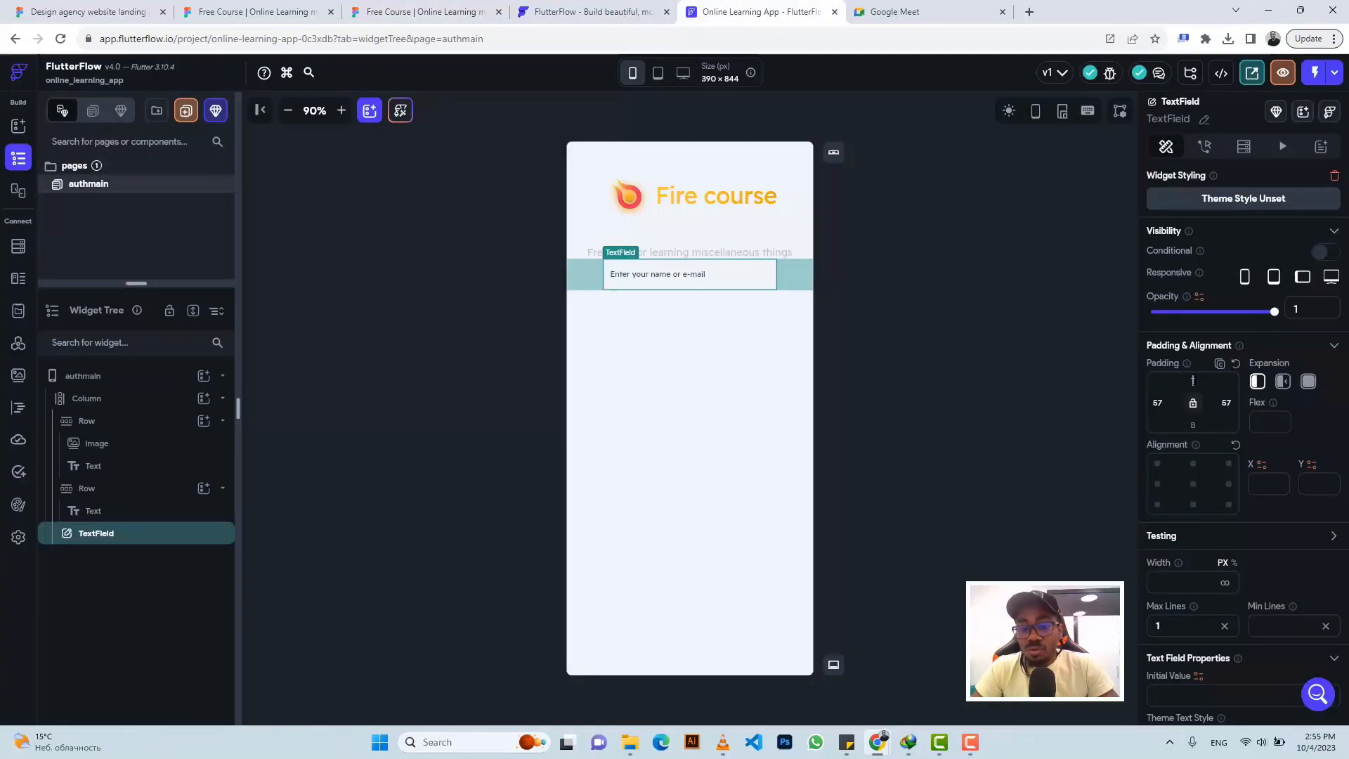
type("44")
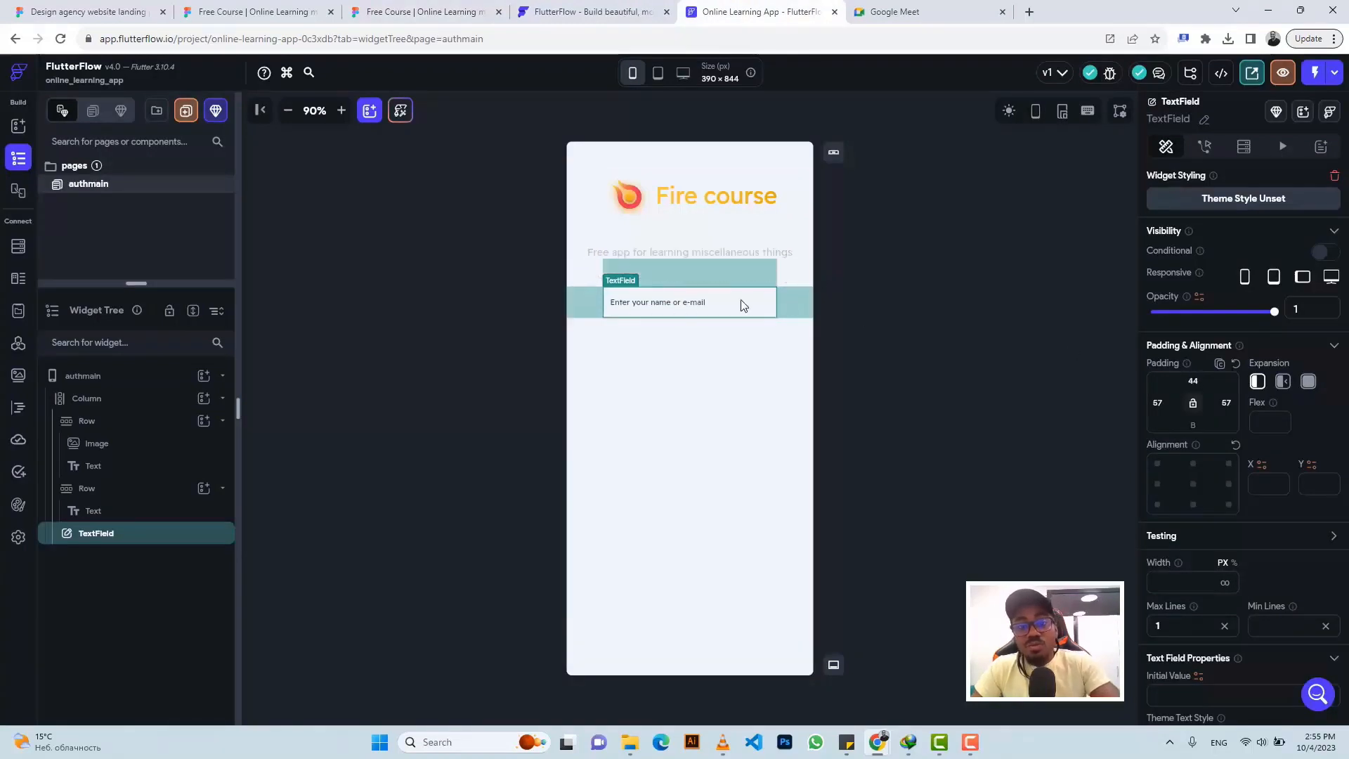
Duplicate the e-mail text field, select the copy, and copy the "Password" placeholder text from the Figma design
key("ctrl+d")
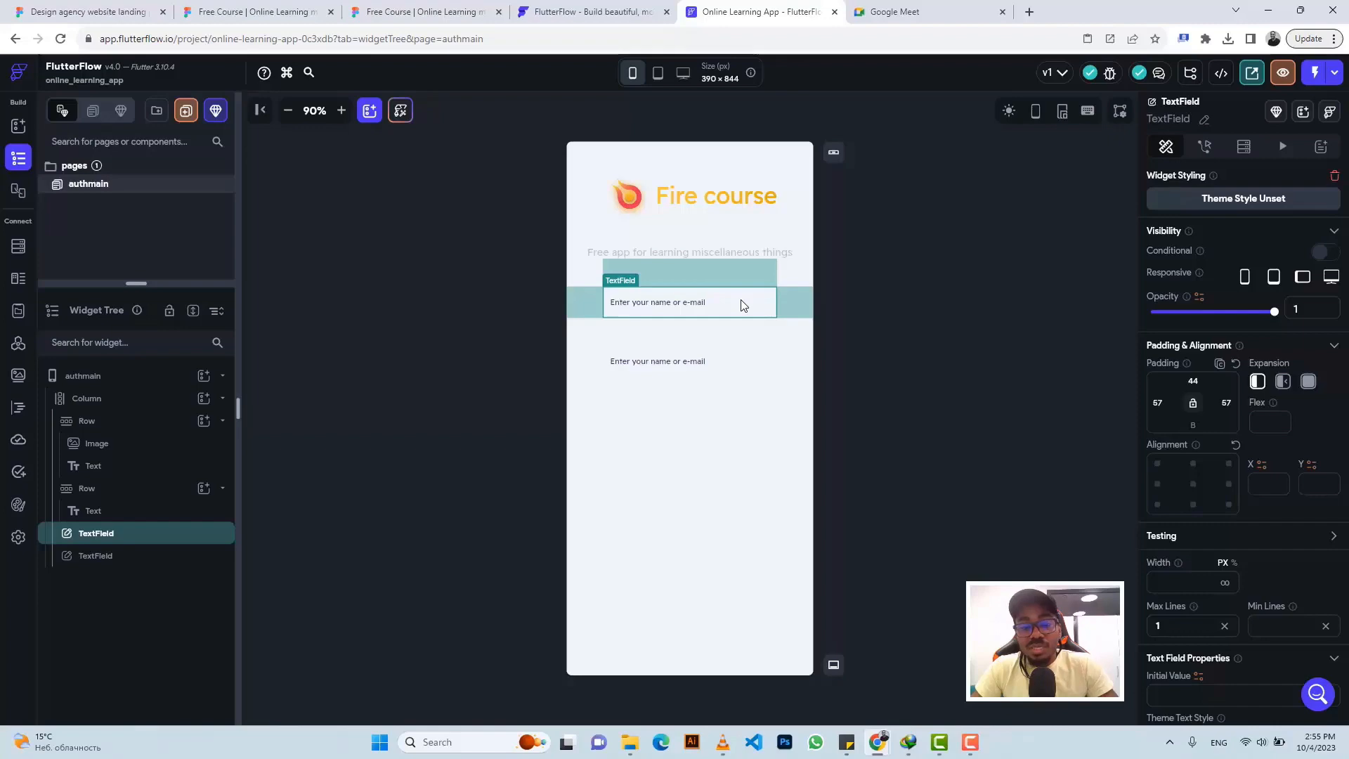
left_click(747, 370)
left_click(429, 11)
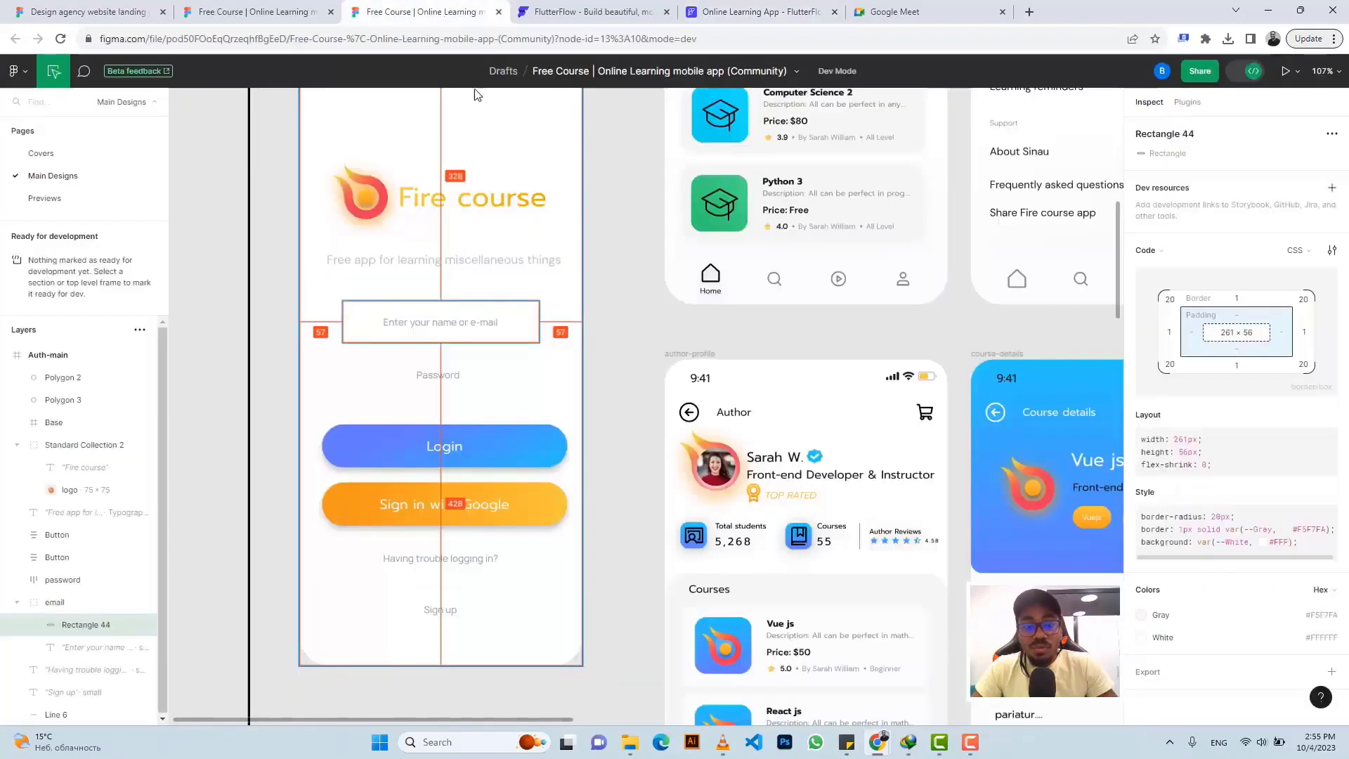
left_click(445, 380)
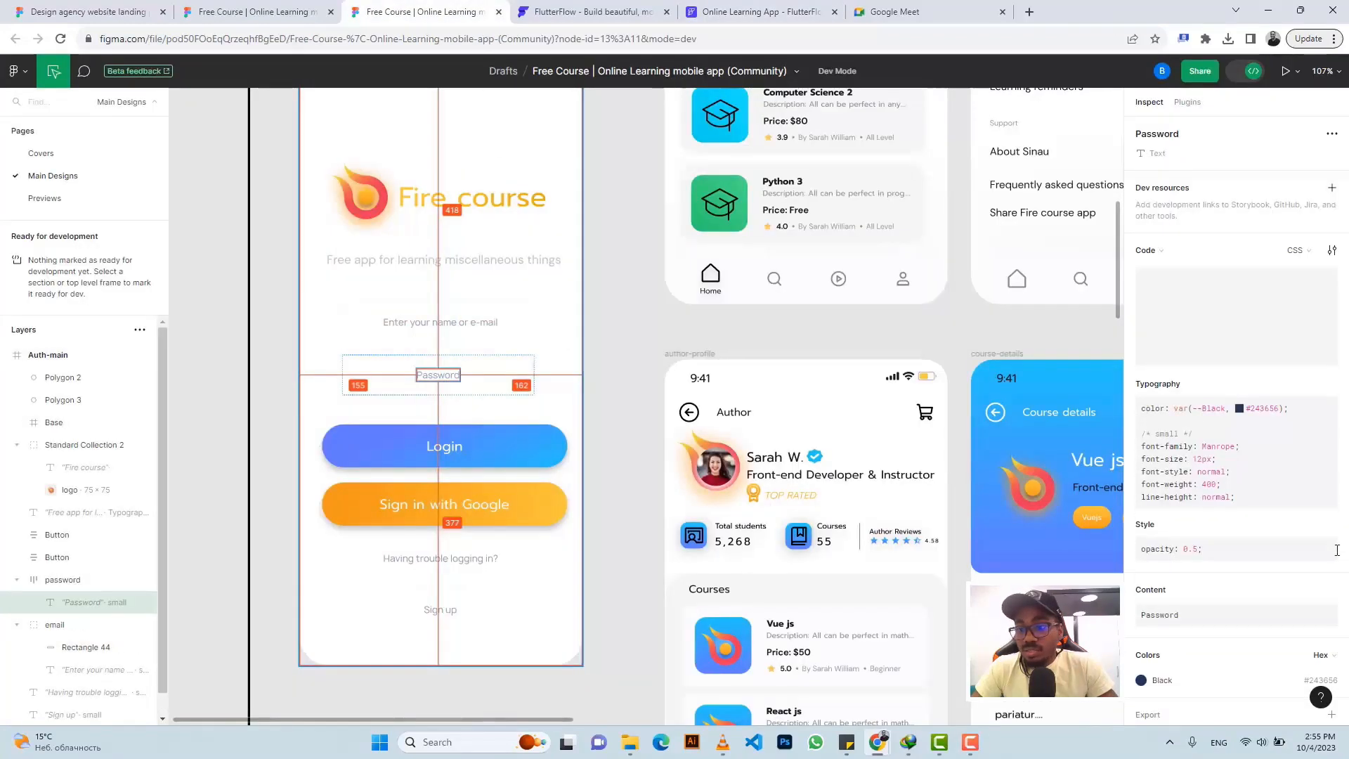
scroll(1313, 596, "down", 1)
left_click(1327, 527)
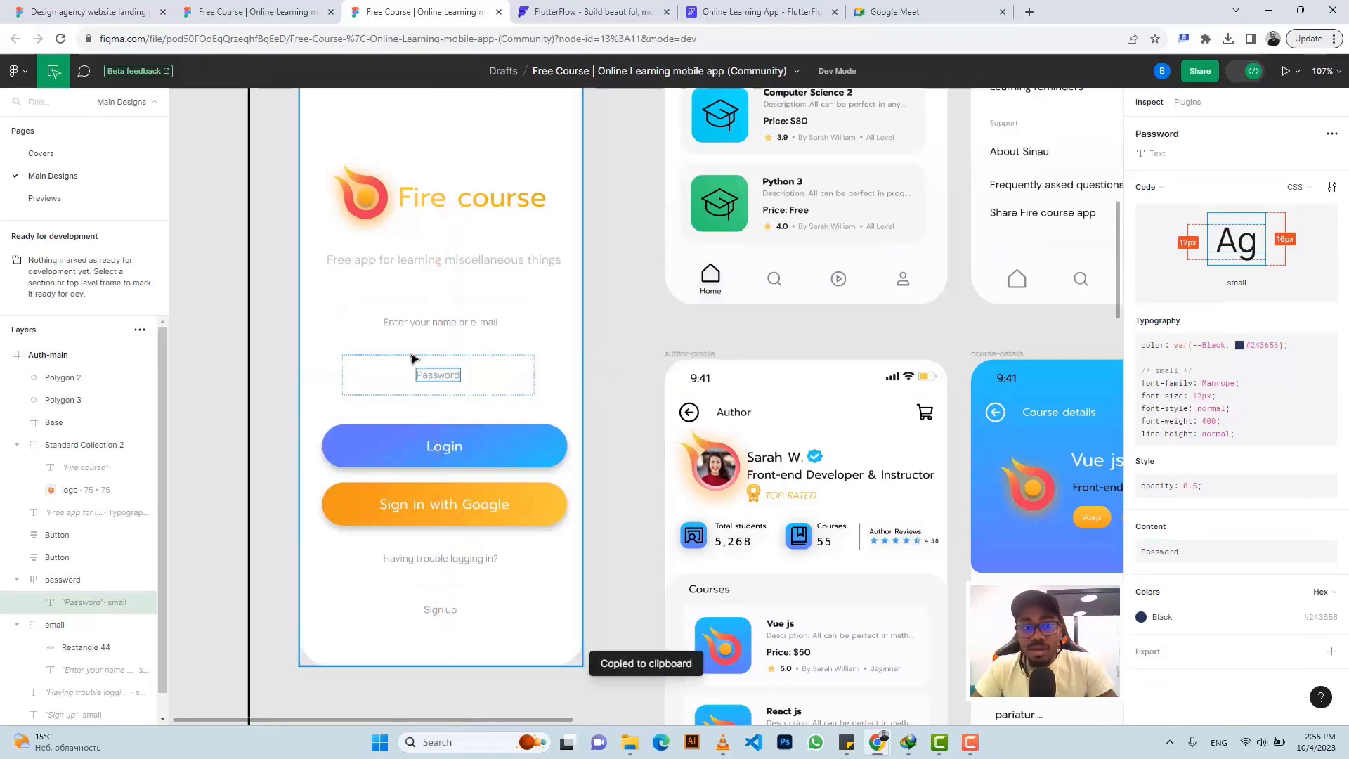
Match the duplicated text field to the Figma password field in FlutterFlow with top padding 16 and label text "Password"
left_click(410, 368)
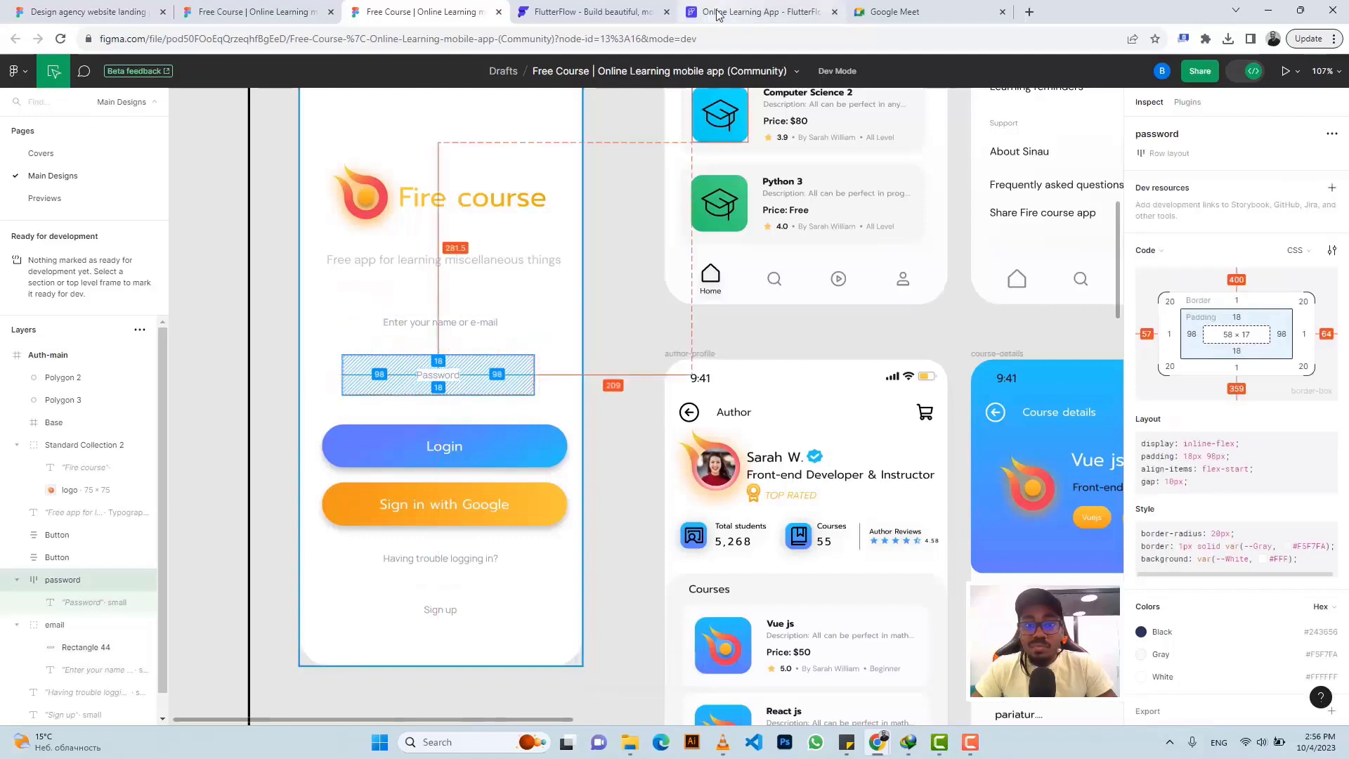
left_click(759, 12)
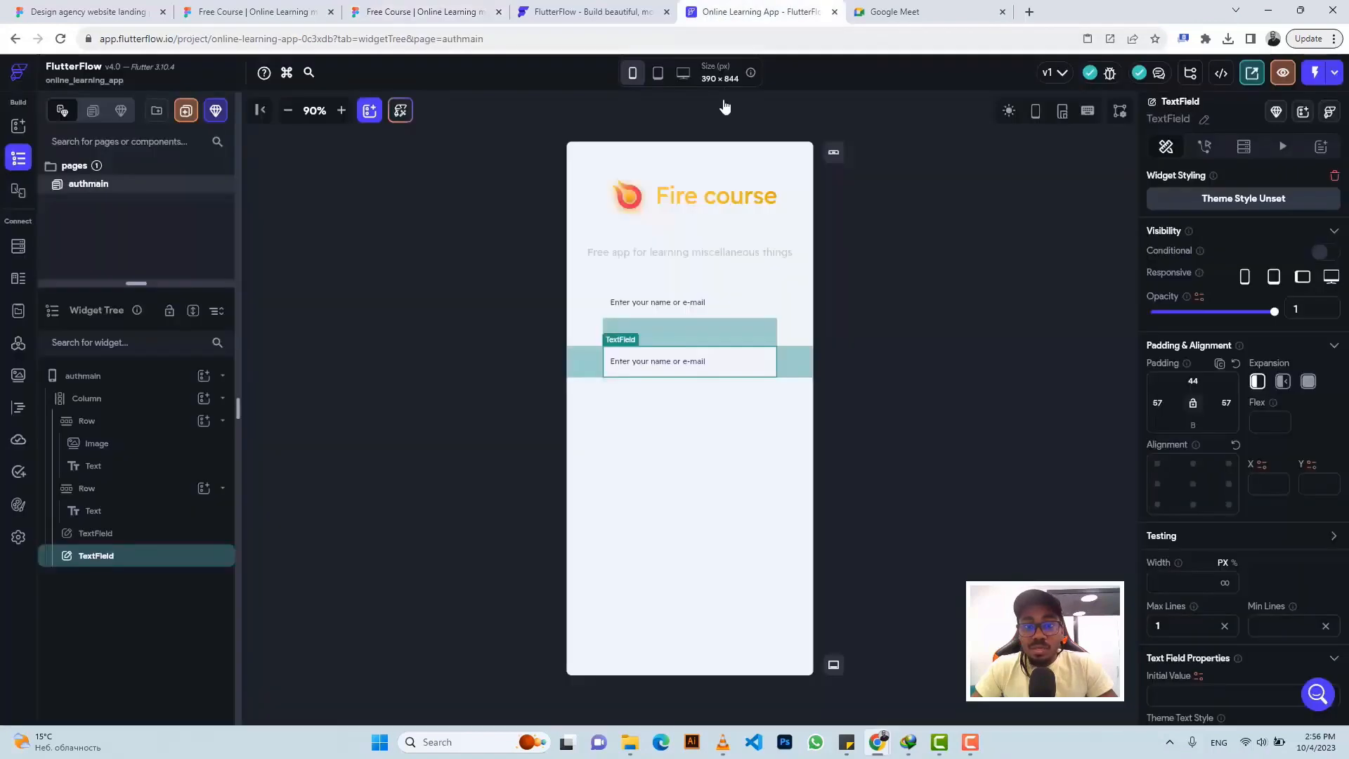
left_click(1193, 381)
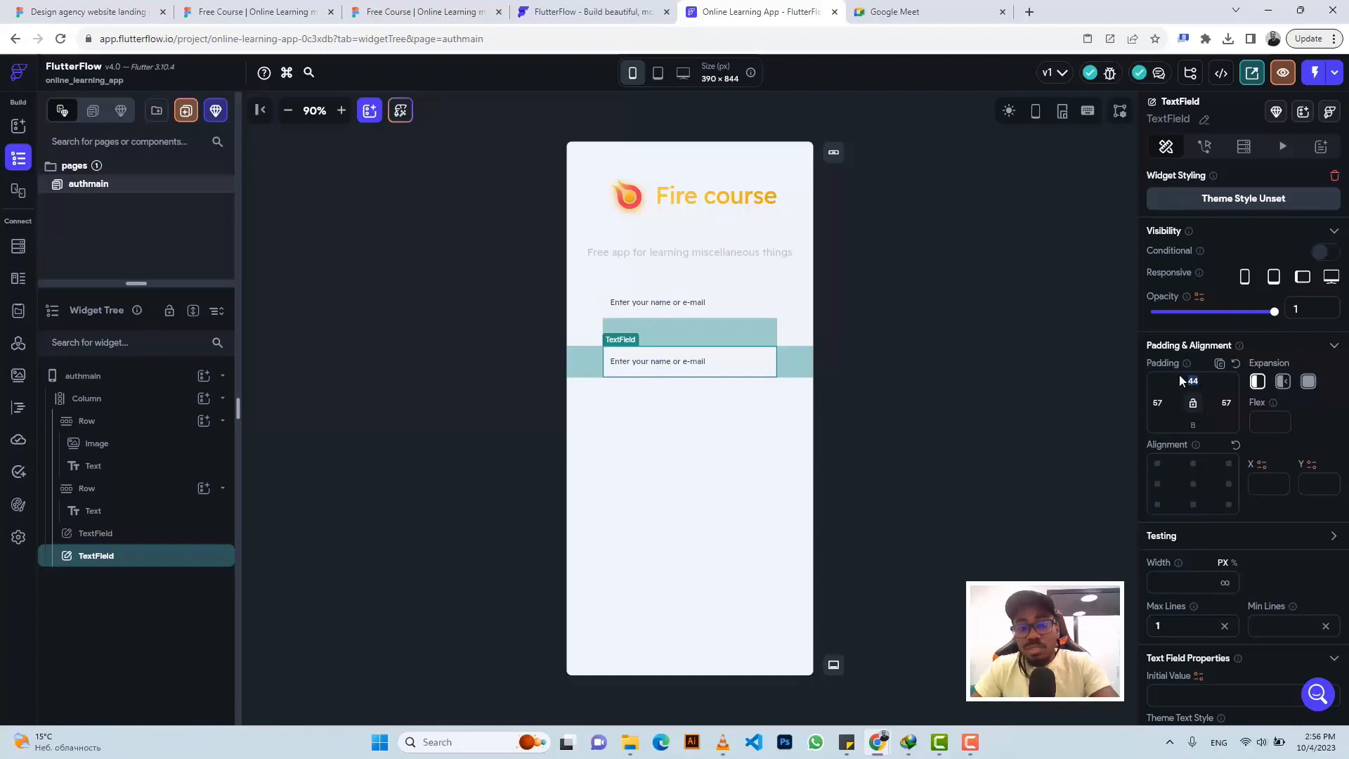
type("16")
scroll(1238, 494, "down", 8)
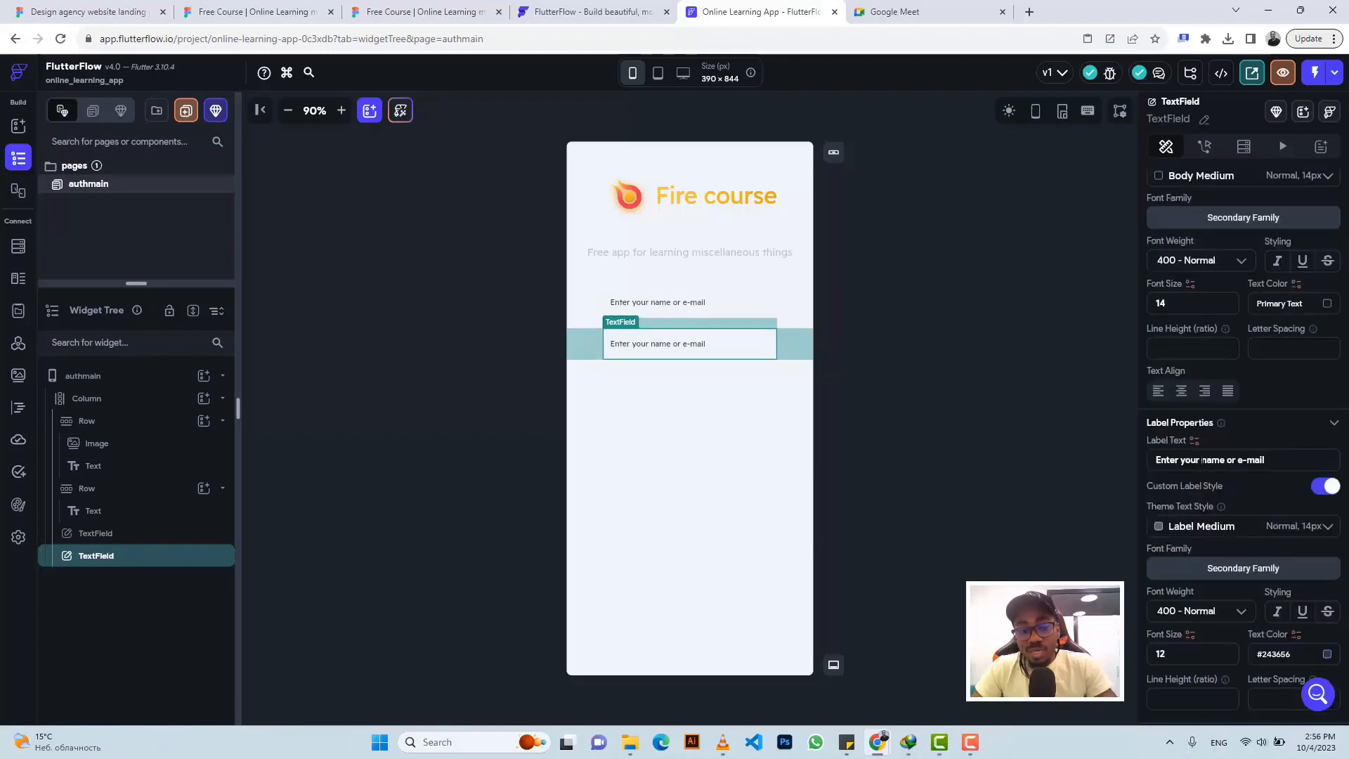
left_click(1201, 460)
type("Password")
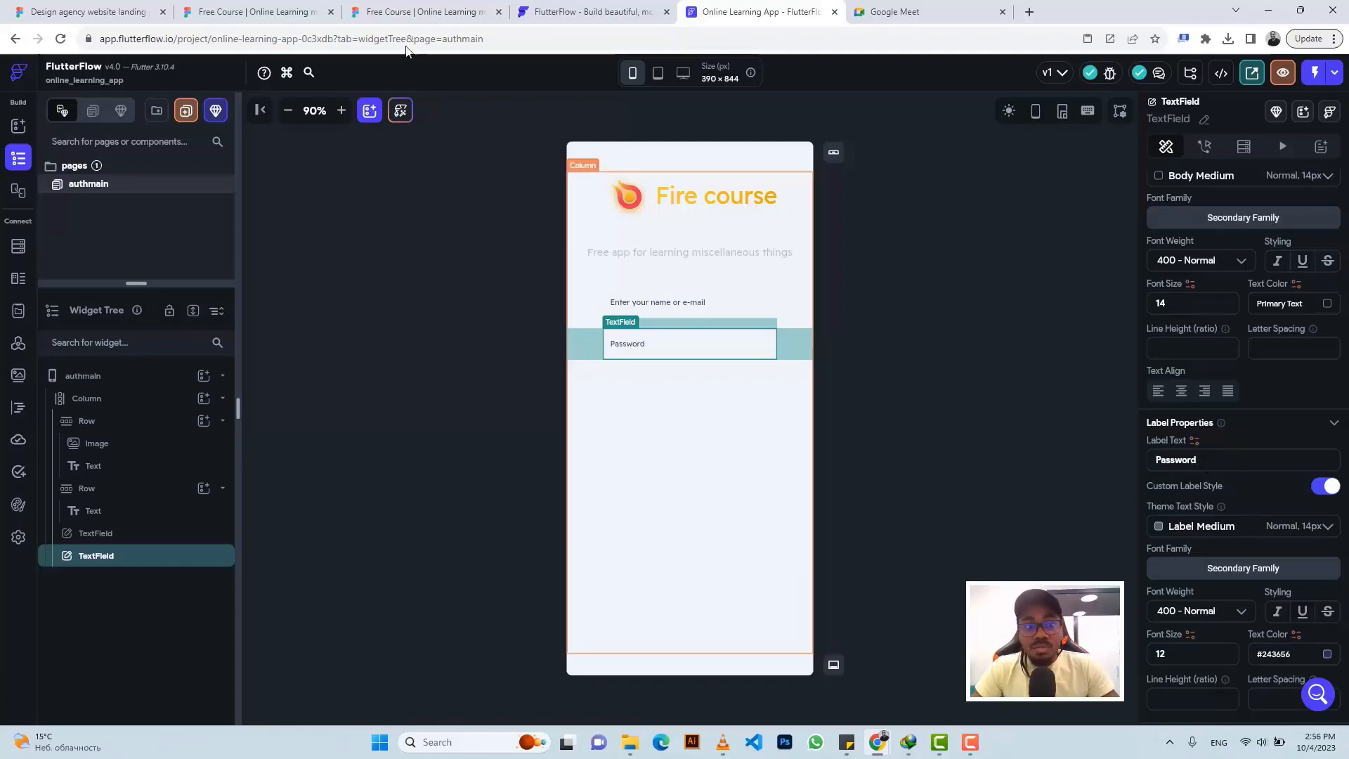
Examine the Login button's layout and style values in the Figma design
left_click(398, 8)
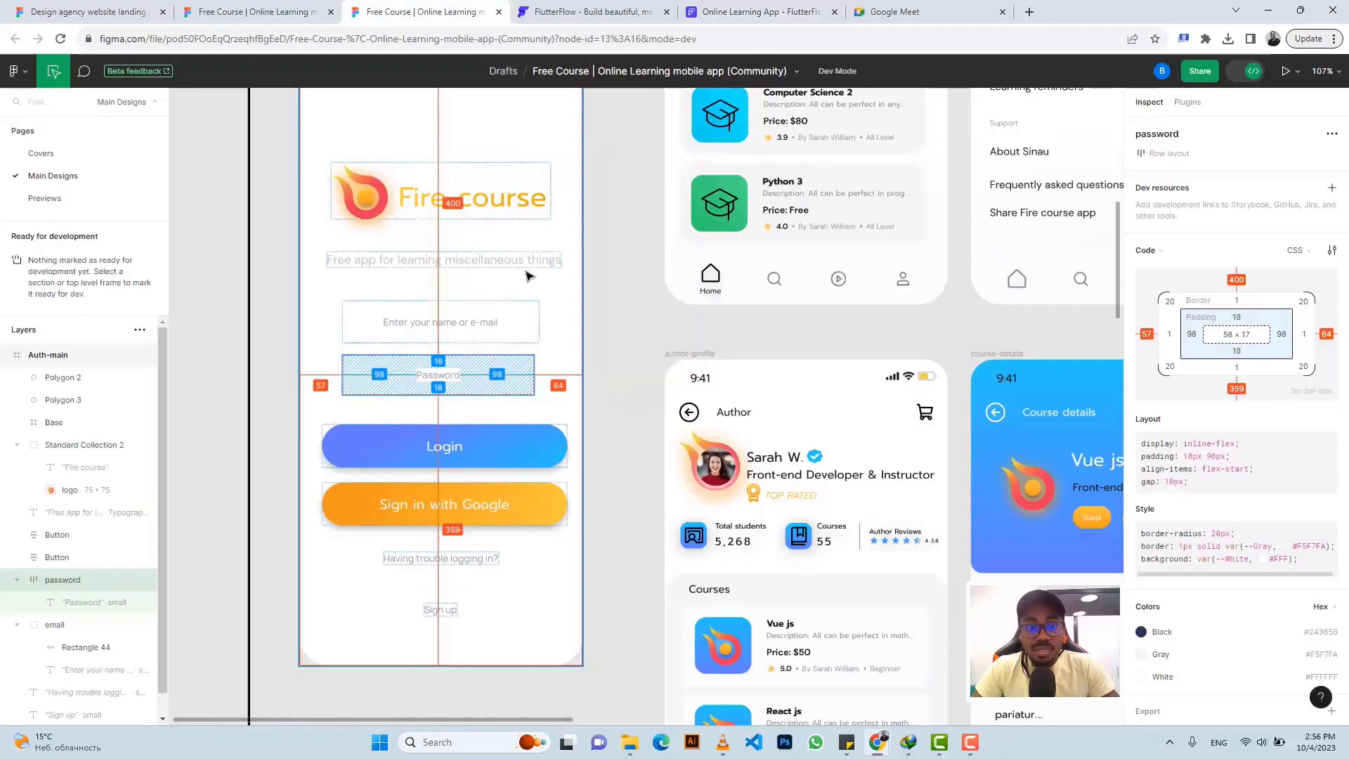
scroll(534, 281, "down", 1)
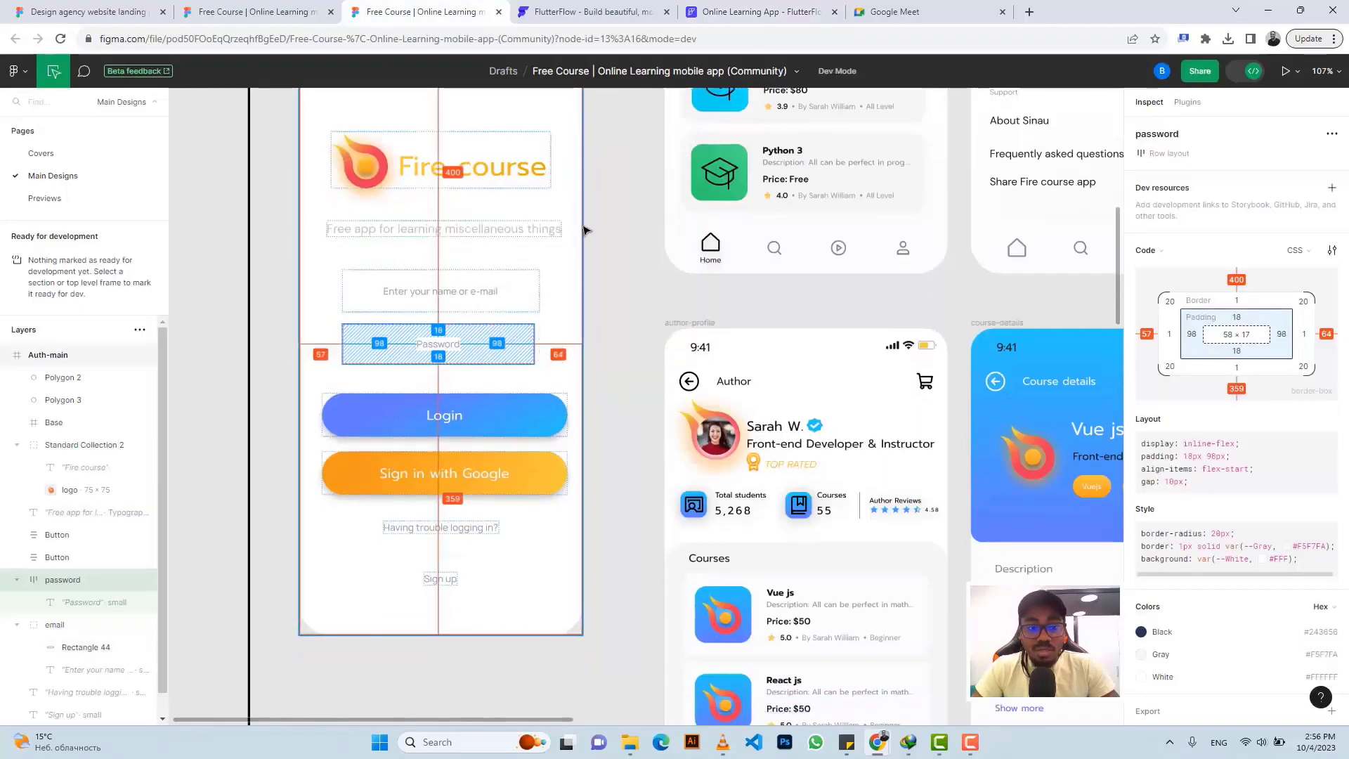
left_click(541, 402)
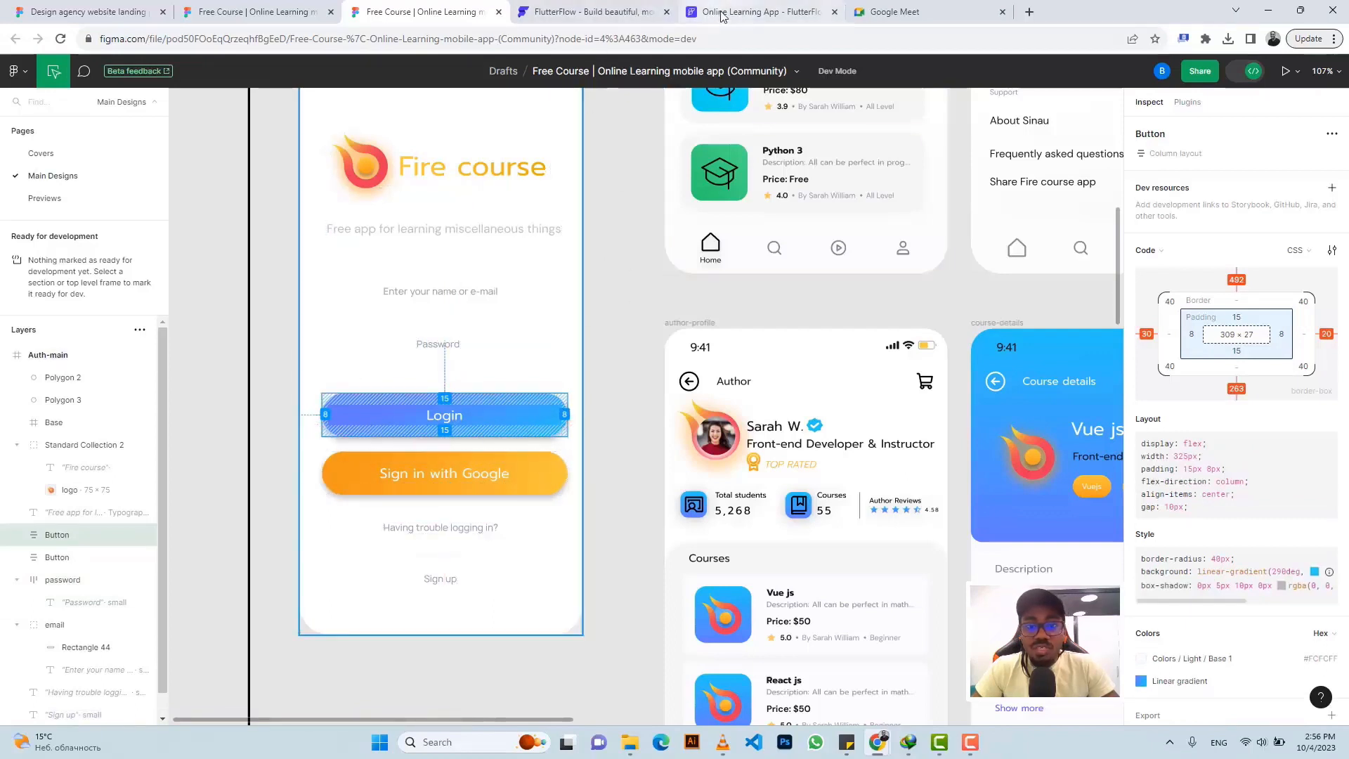
left_click(618, 338)
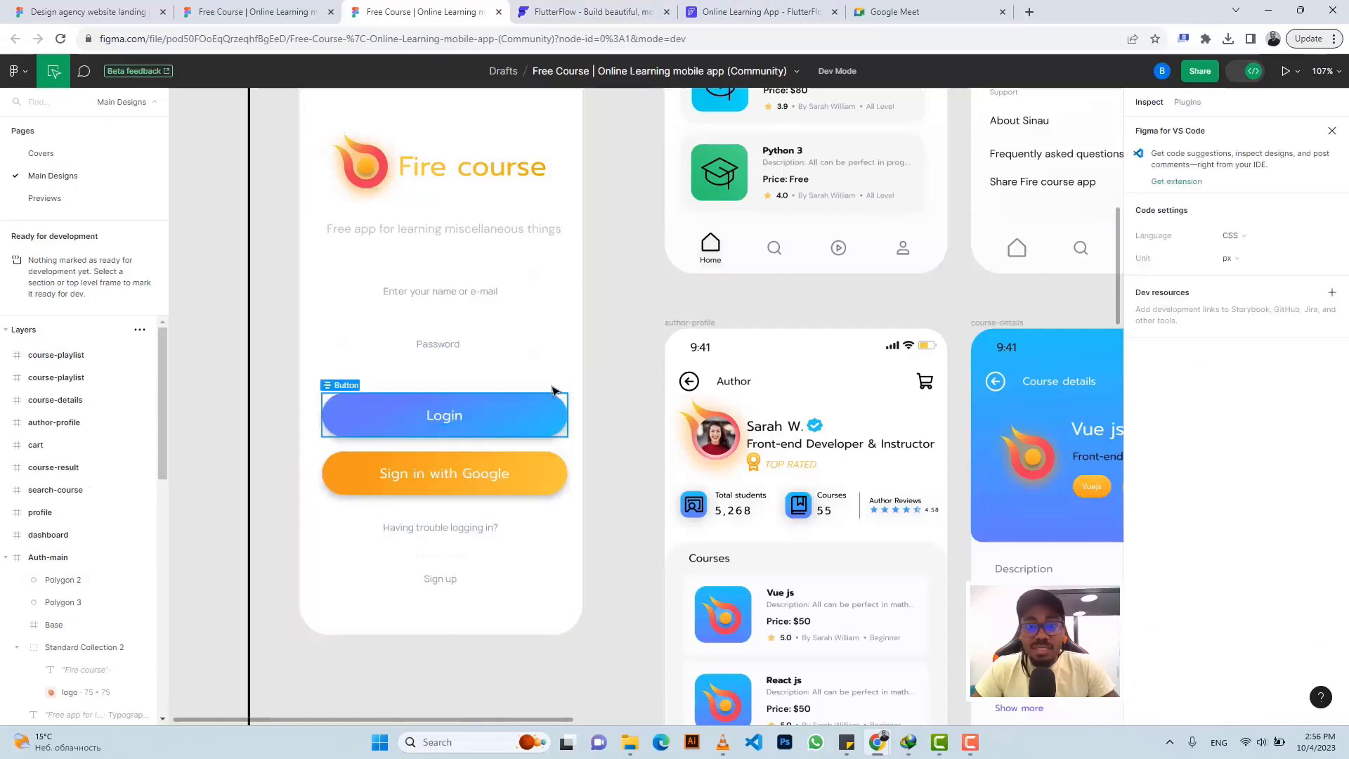
Add a Button widget to the authmain page's main column in FlutterFlow, below the password field, and review its default style properties
left_click(749, 12)
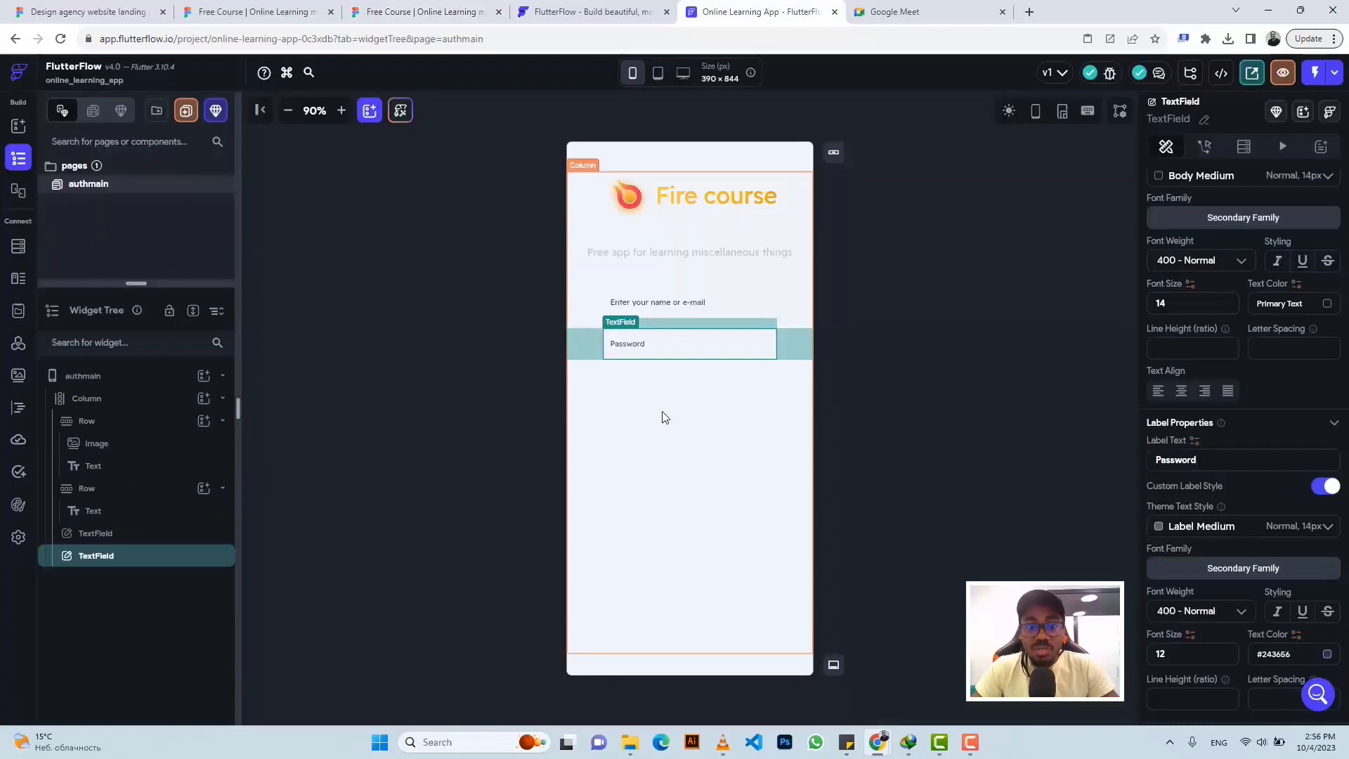
left_click(662, 412)
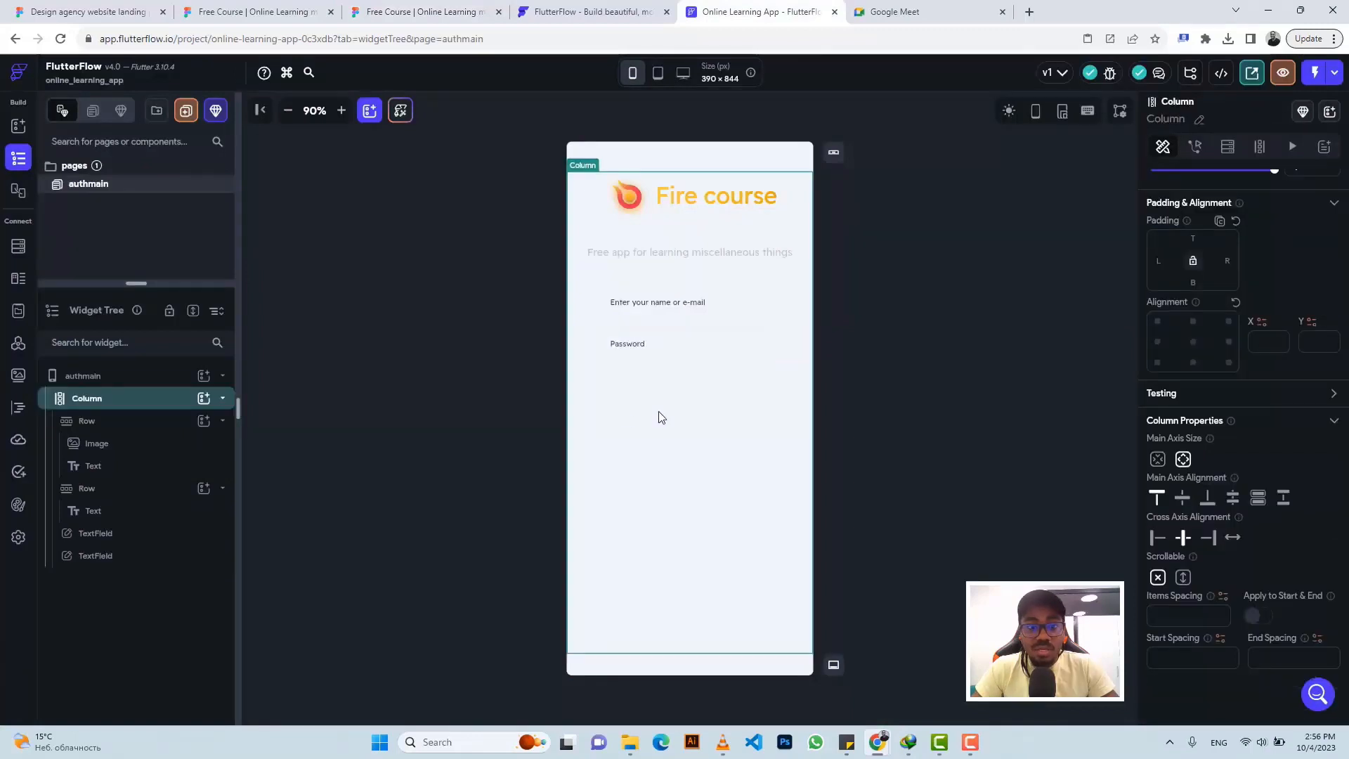
left_click(203, 402)
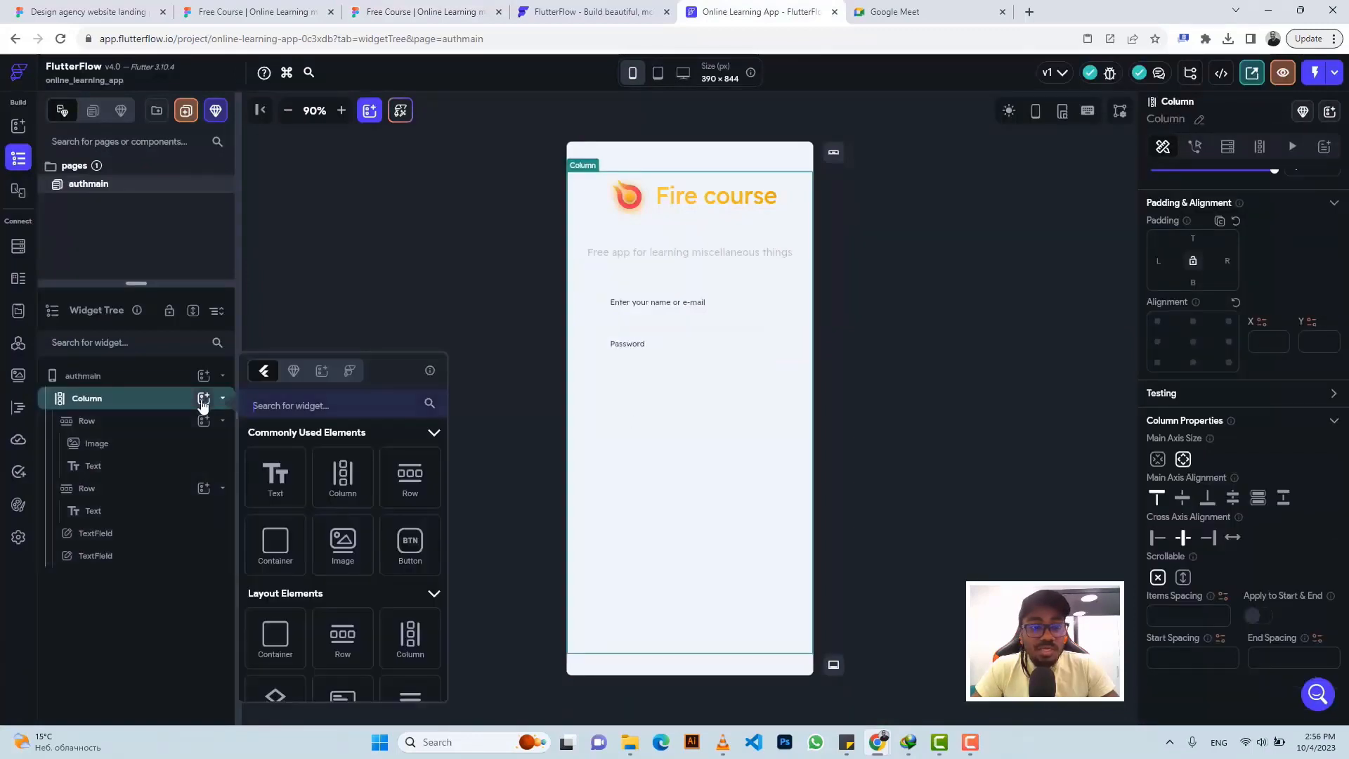
left_click(418, 556)
scroll(1254, 452, "down", 5)
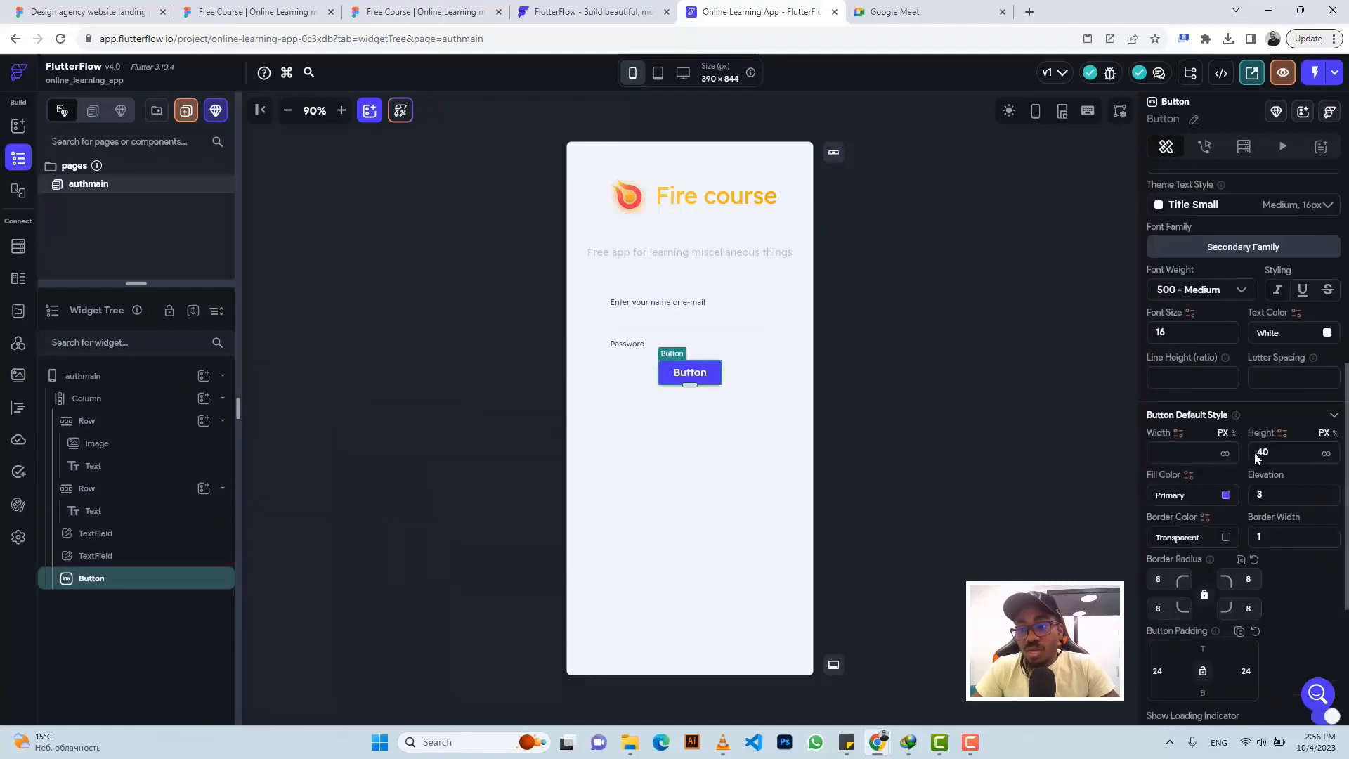
scroll(1254, 453, "down", 4)
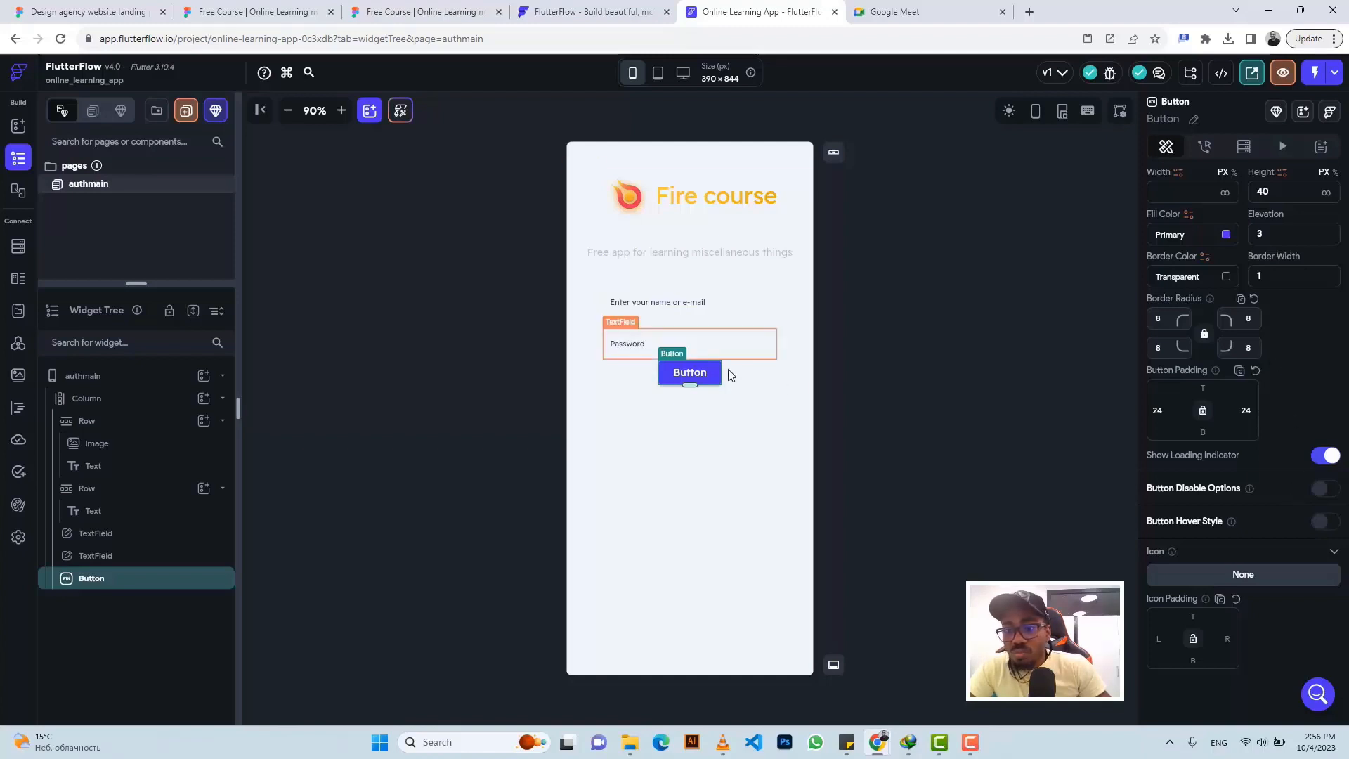
scroll(1292, 381, "up", 2)
scroll(1292, 381, "up", 2)
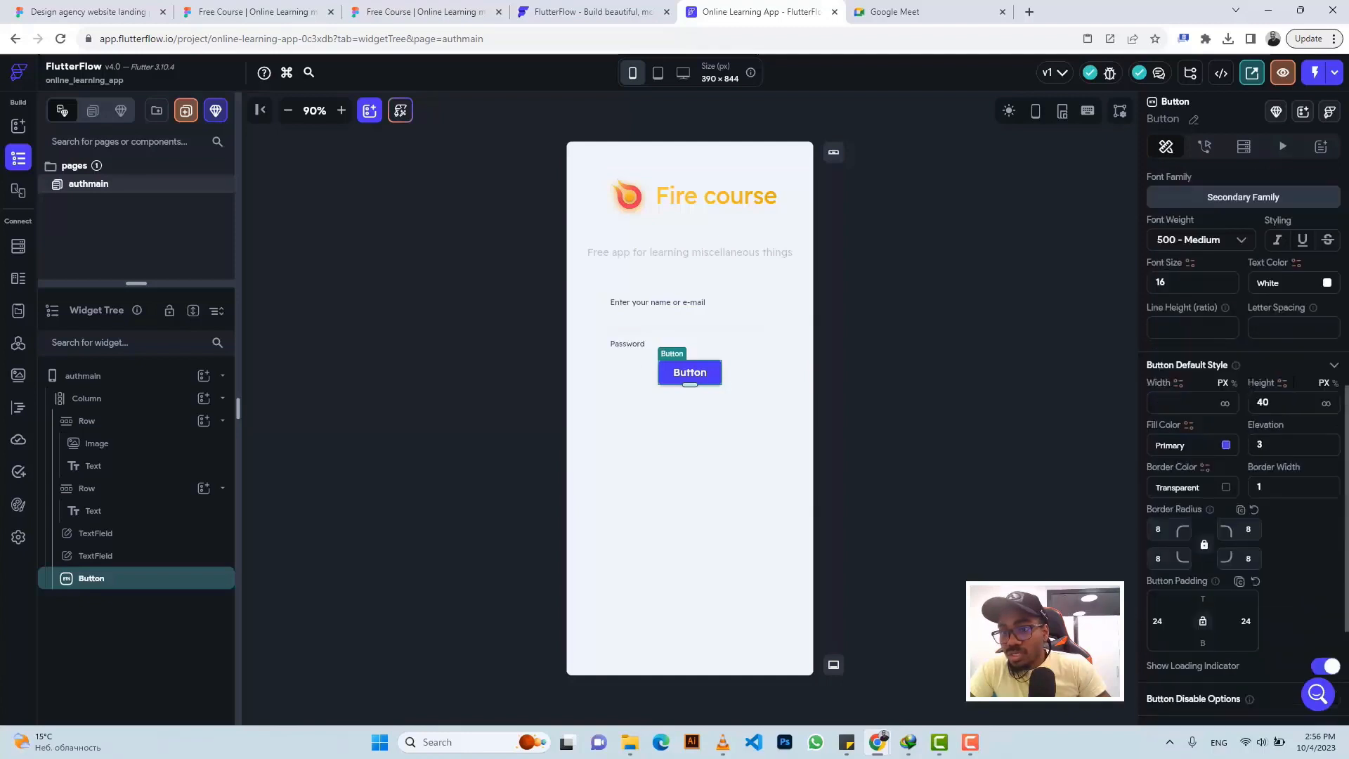
Review the remaining style properties of the Button widget and delete it from the authmain page's main column
scroll(1291, 386, "up", 1)
scroll(1292, 386, "down", 5)
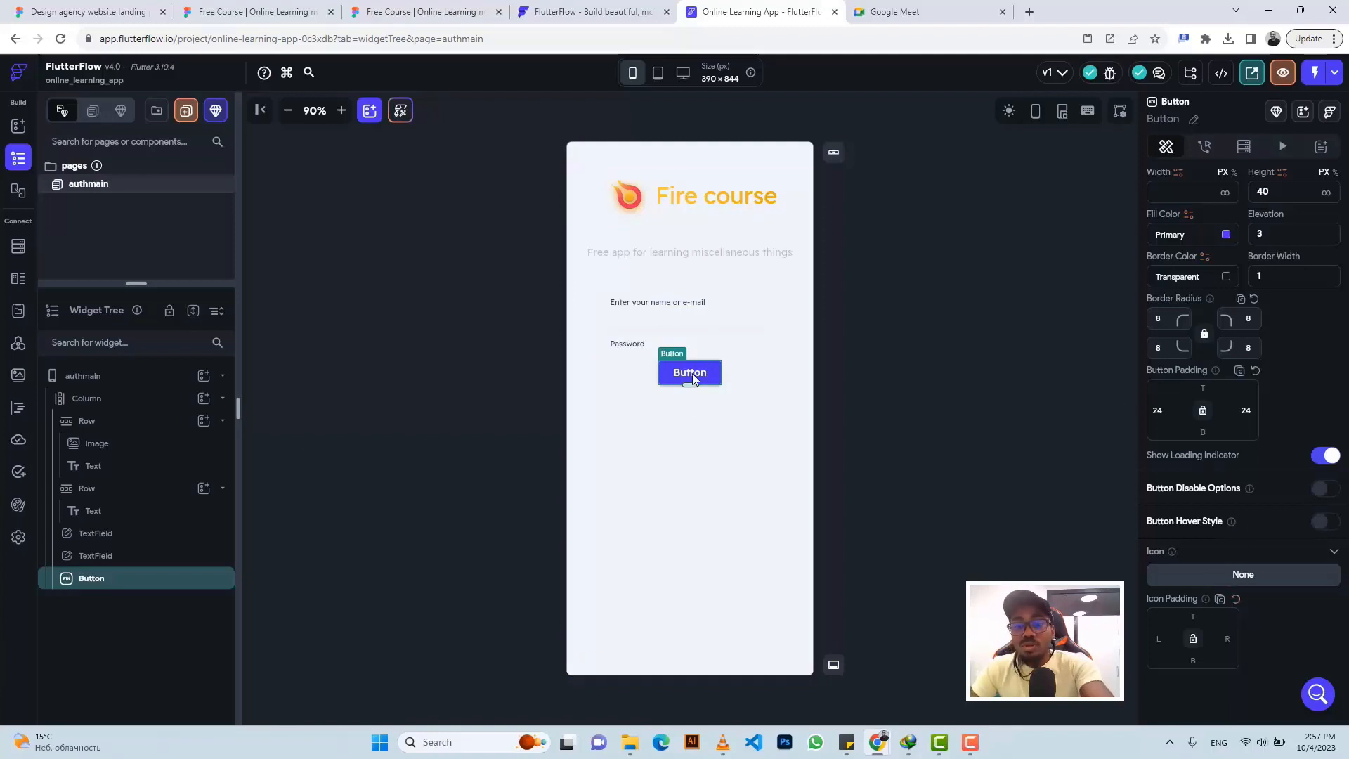
key("Delete")
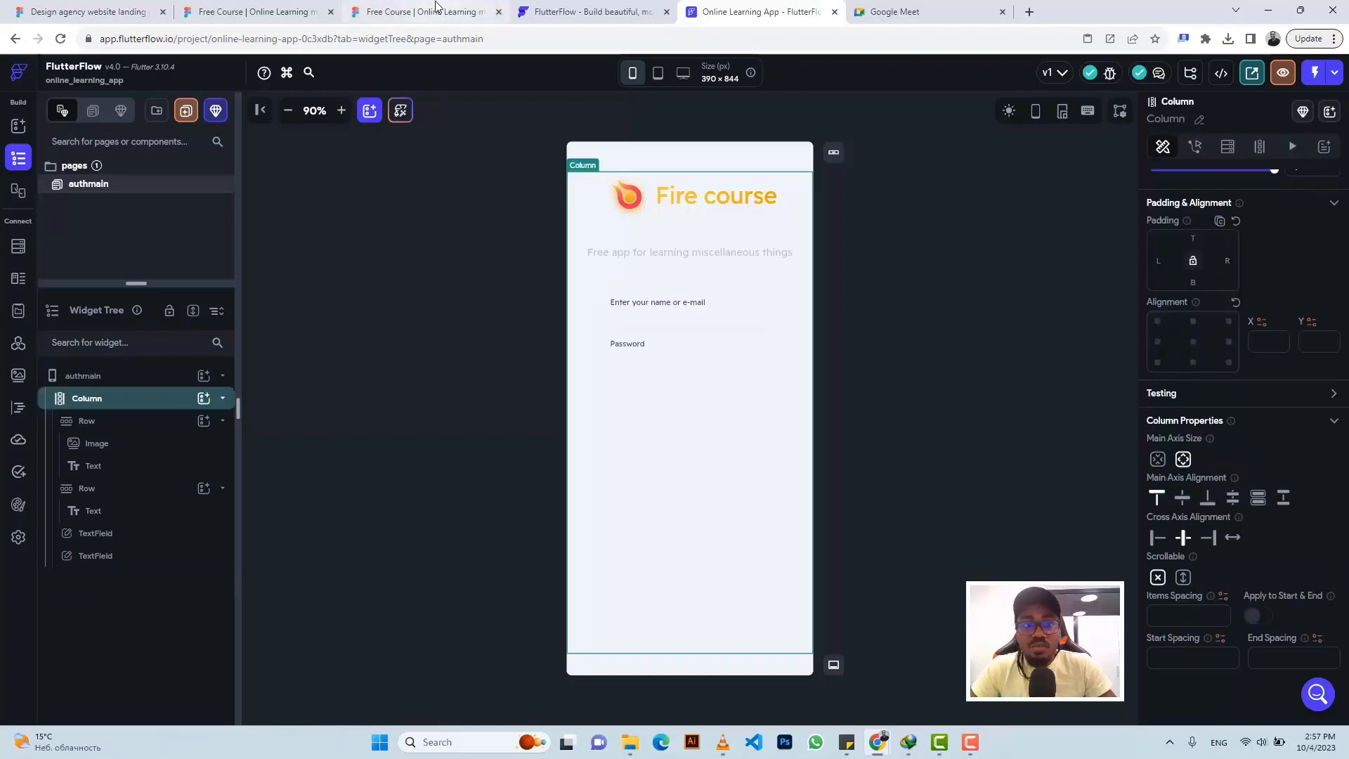
Examine the Login button's size, padding and surrounding spacing in the Figma design, then return to FlutterFlow
left_click(439, 12)
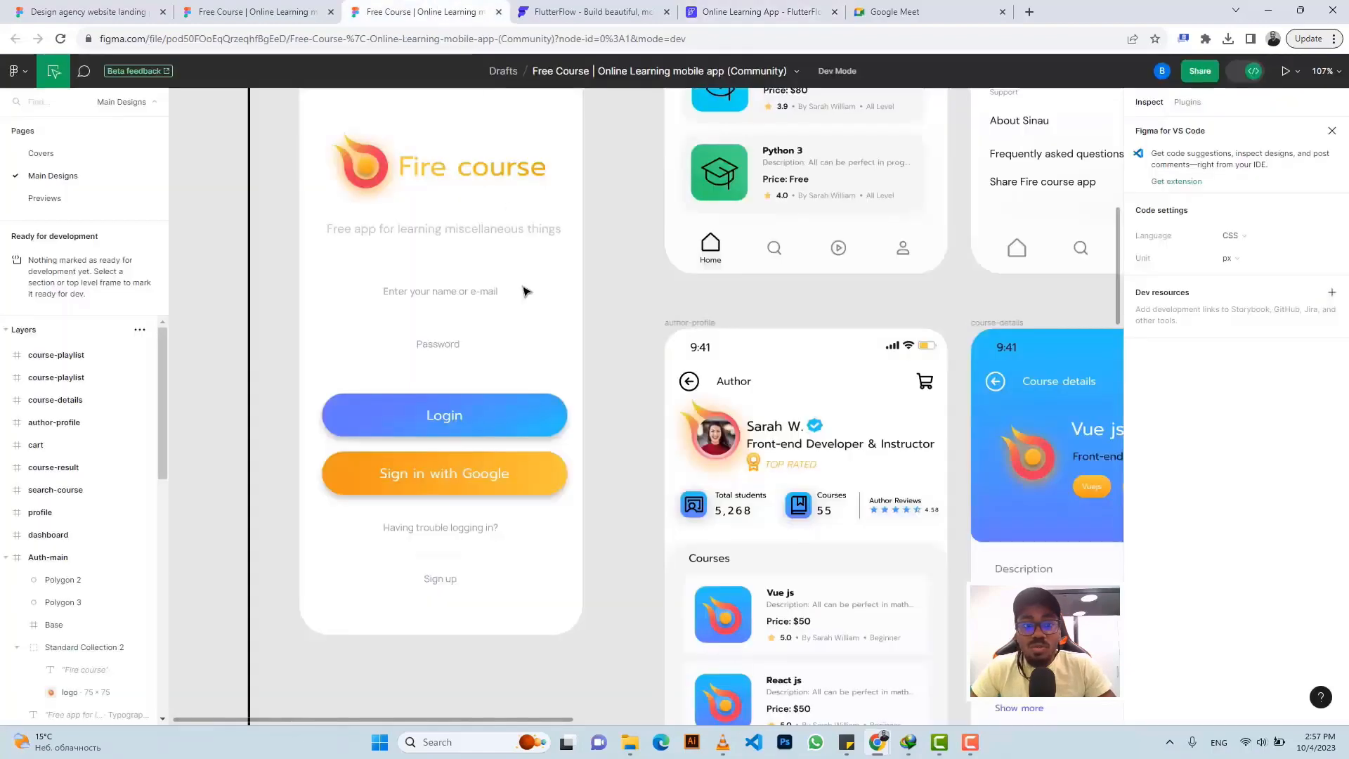
left_click(515, 408)
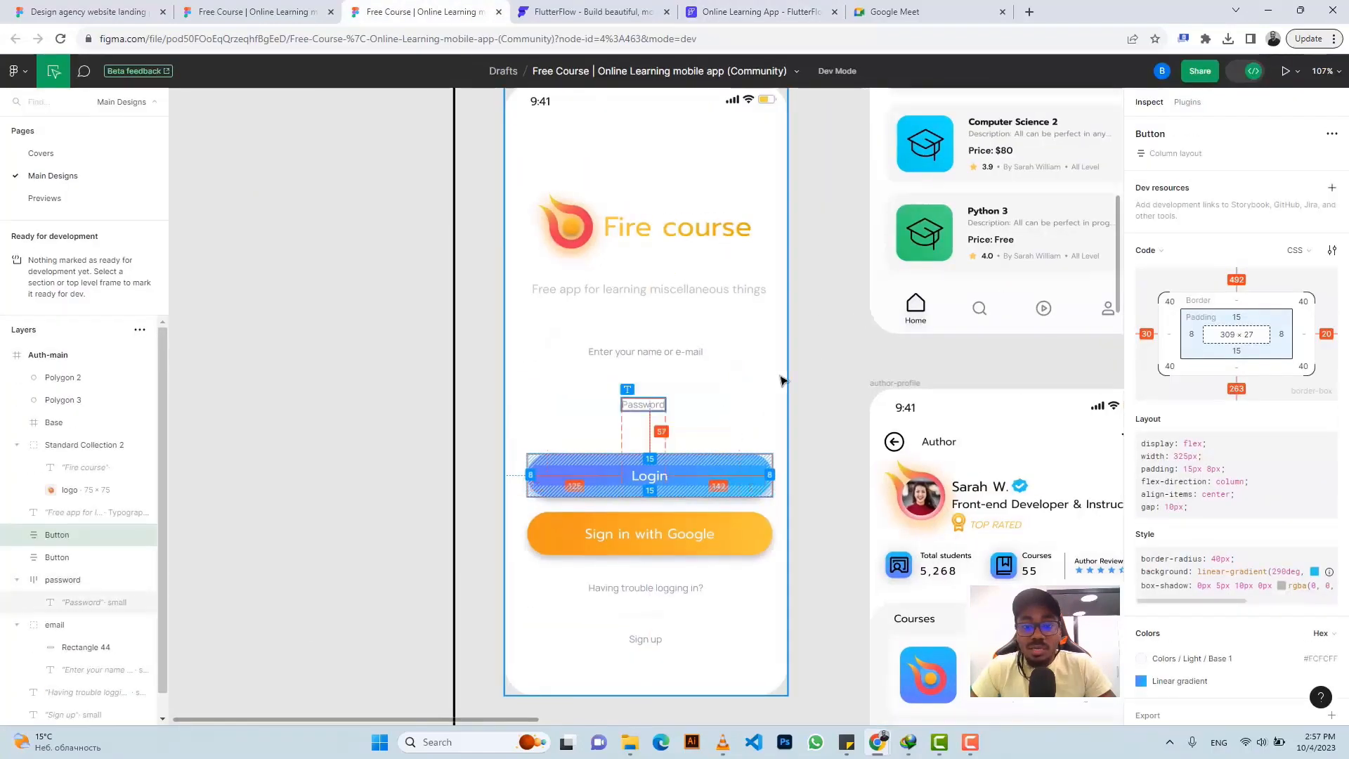
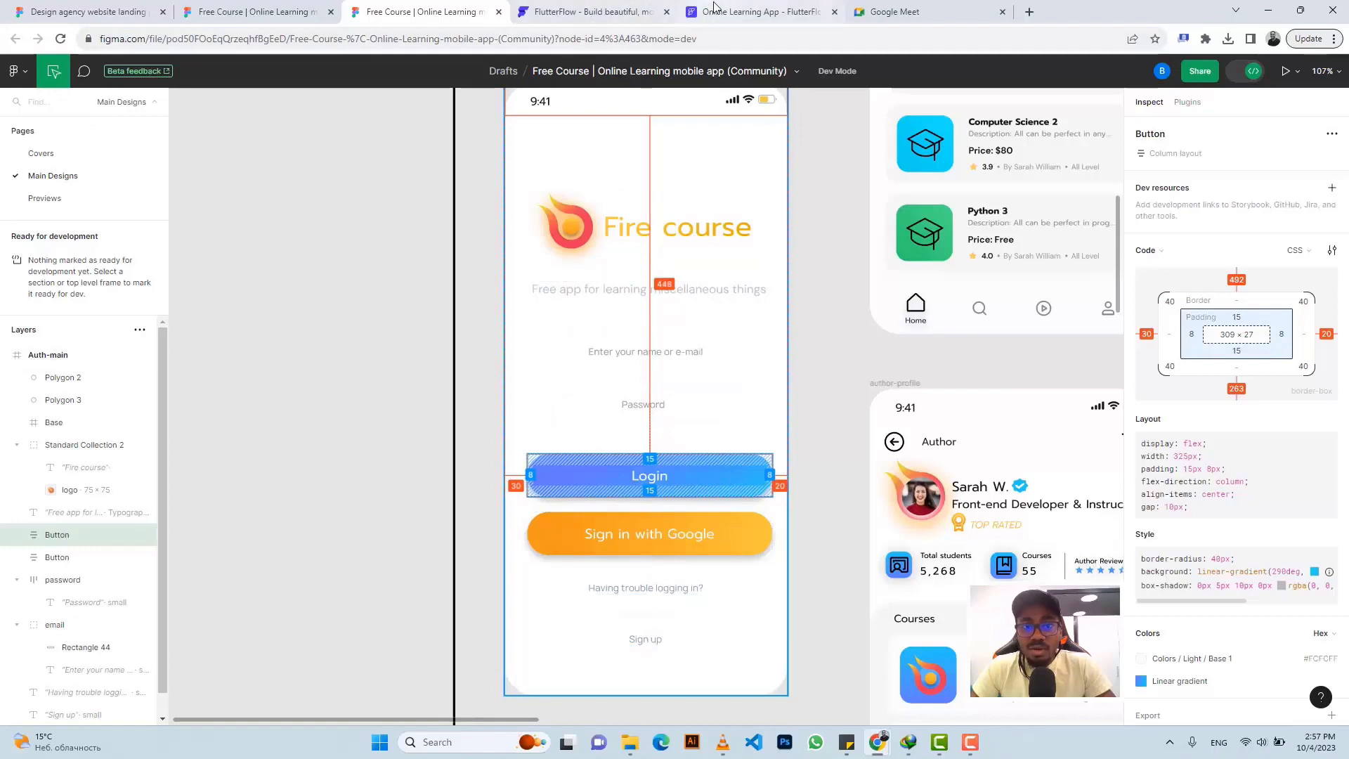
left_click(755, 12)
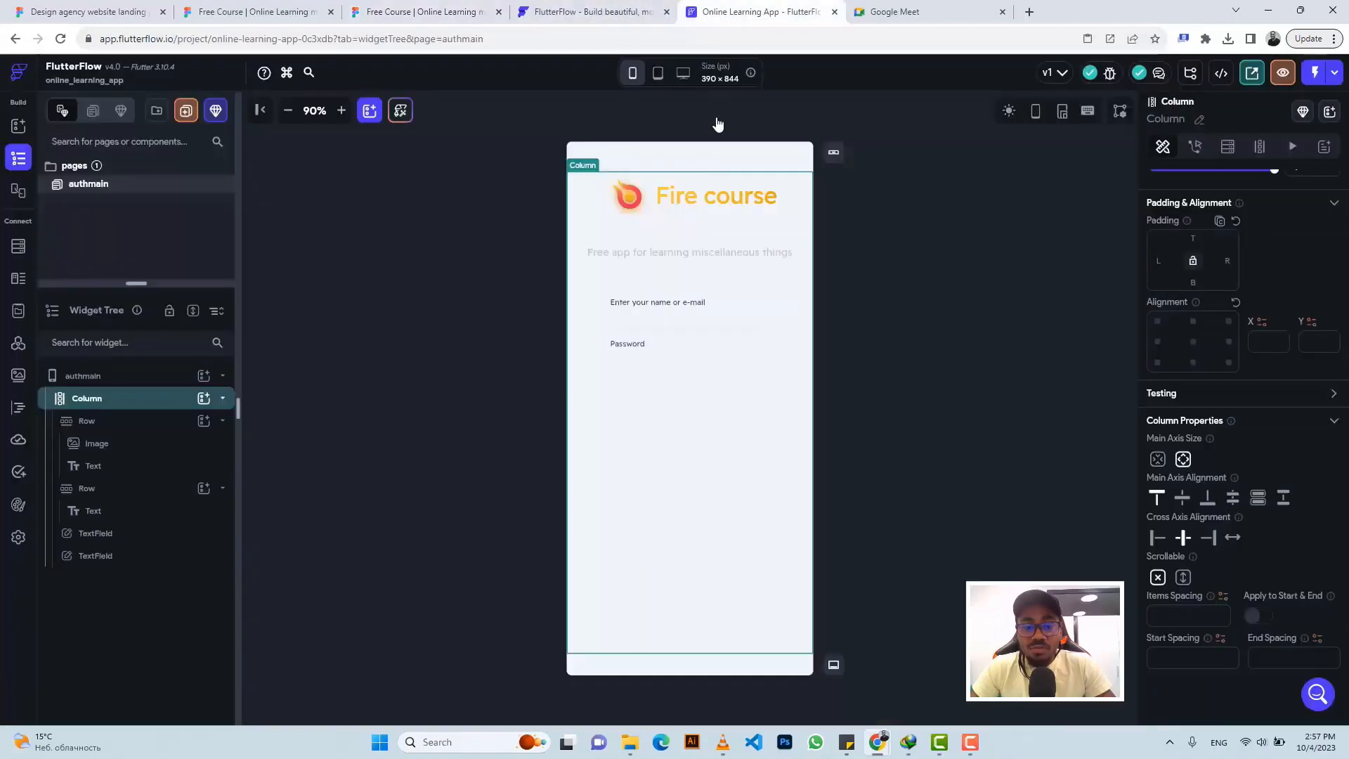
Add a Container below the password field in the main column with infinite width, height 57, and left and right padding of 20
left_click(203, 399)
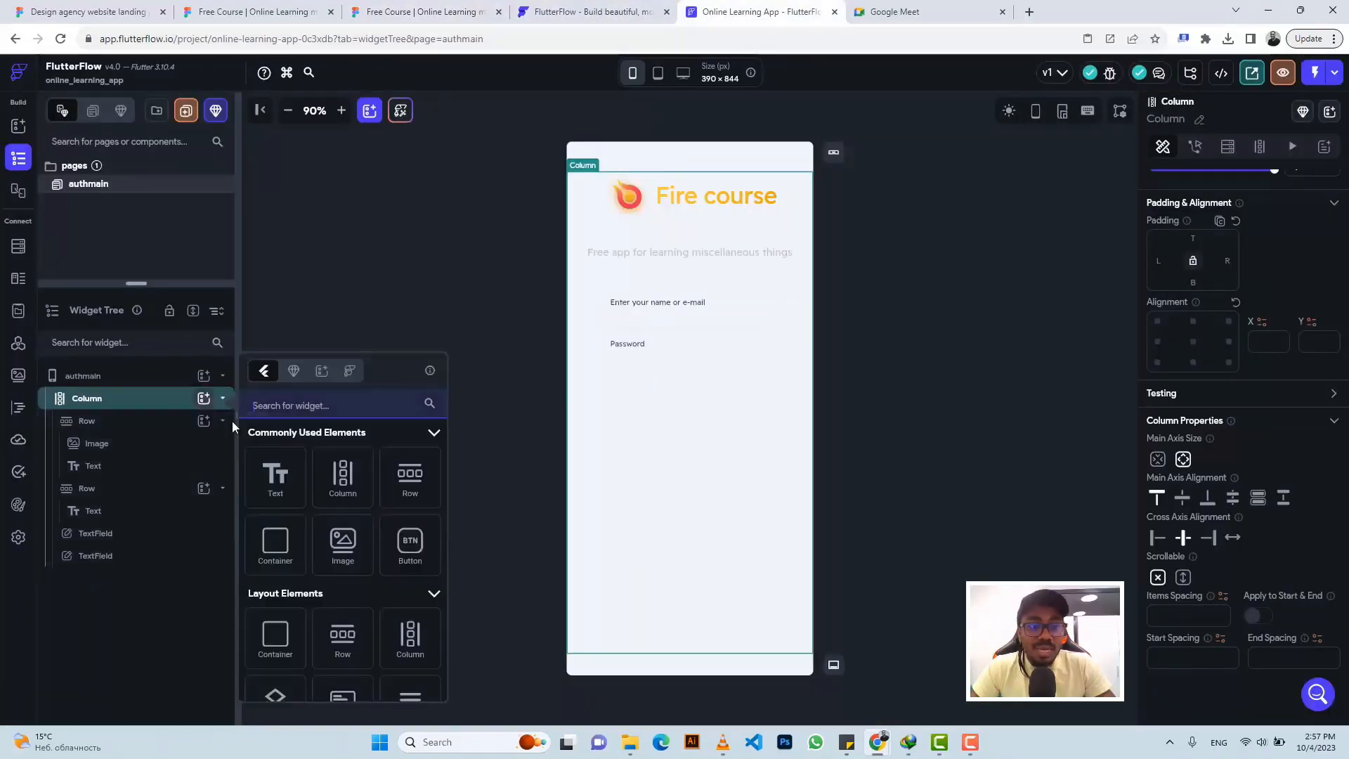
left_click(275, 544)
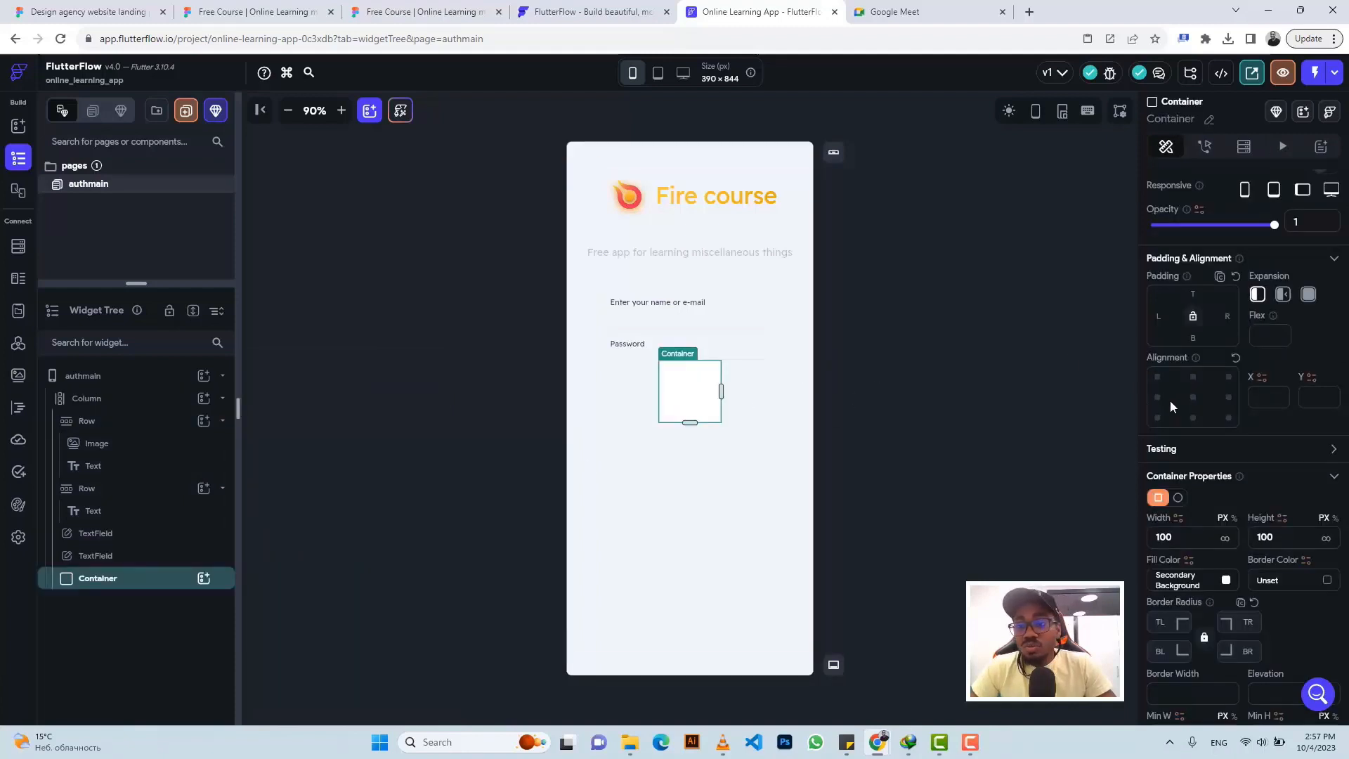
double_click(1266, 538)
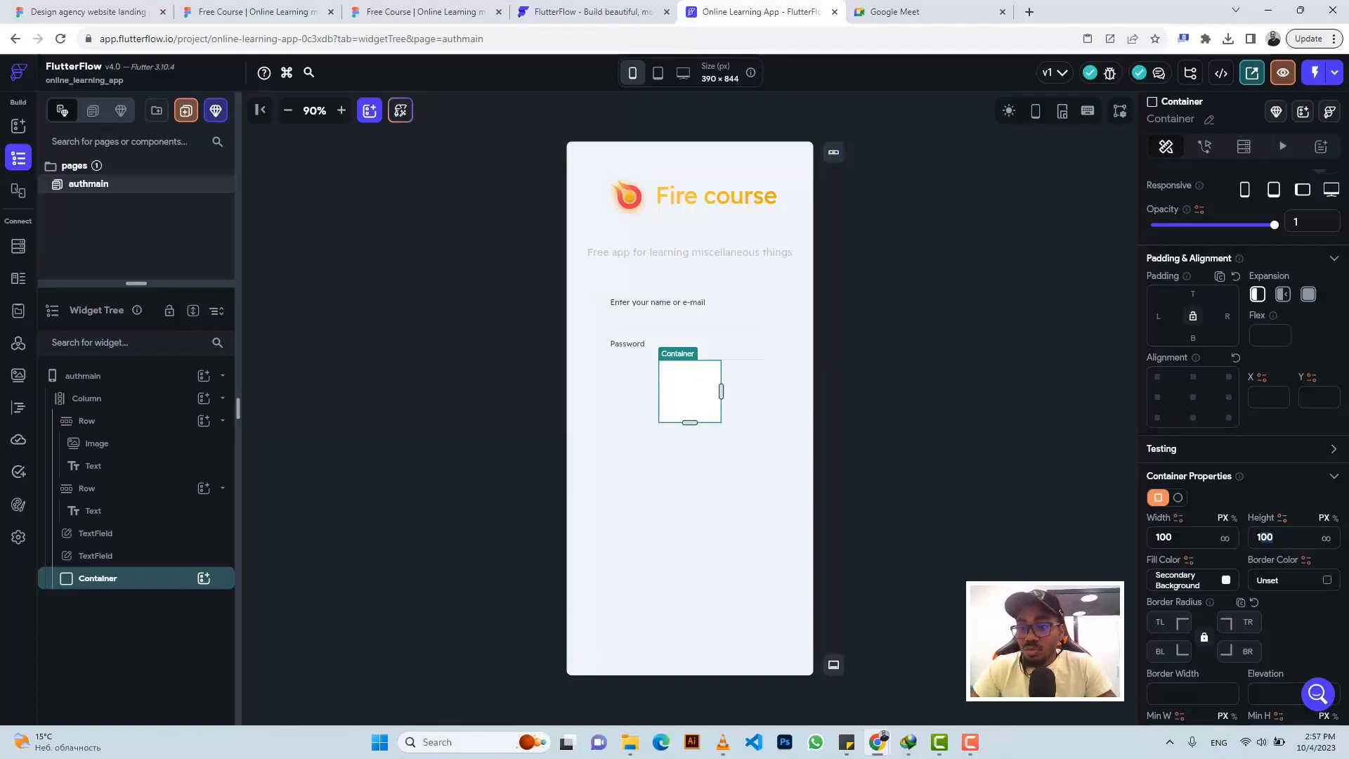
type("57")
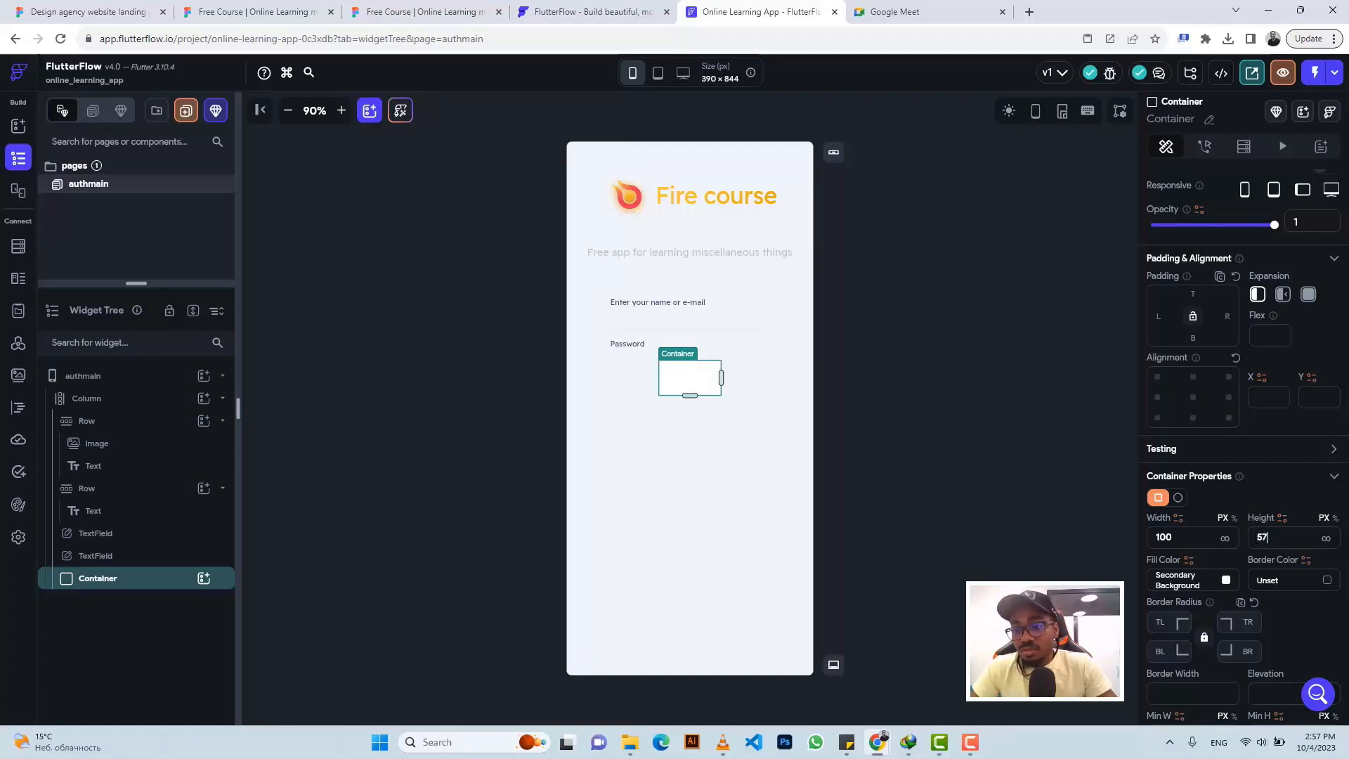
left_click(1224, 537)
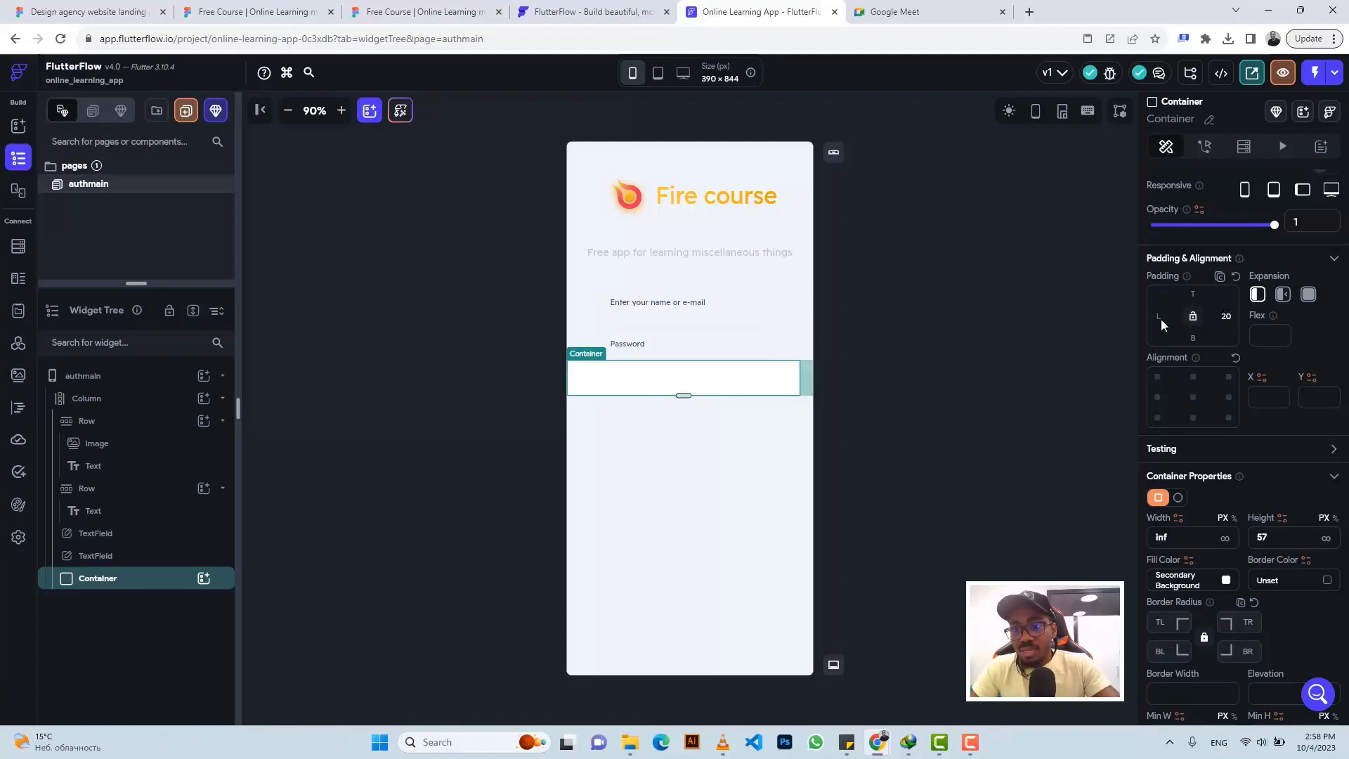
type("20")
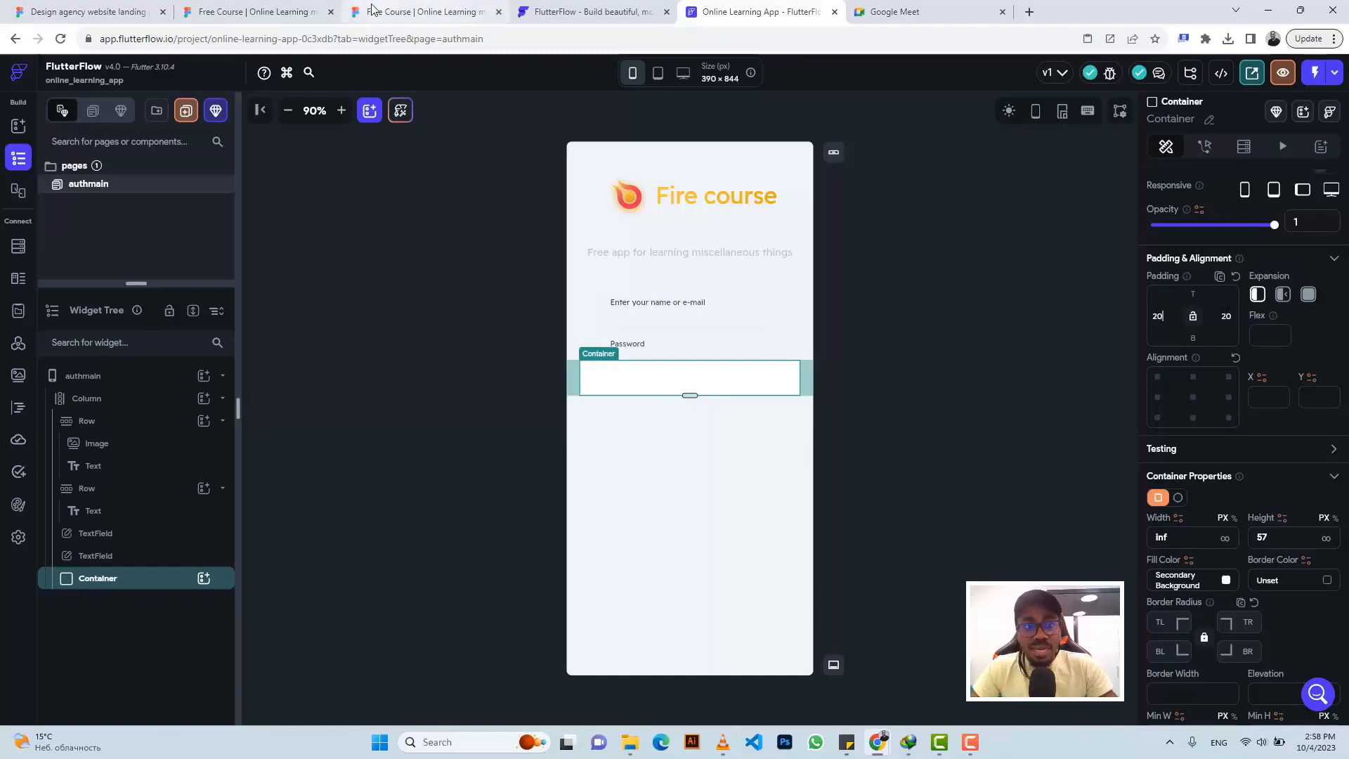
Check the Login button's corner radius in the Figma design and set the container's border radius to 40 in FlutterFlow
left_click(474, 9)
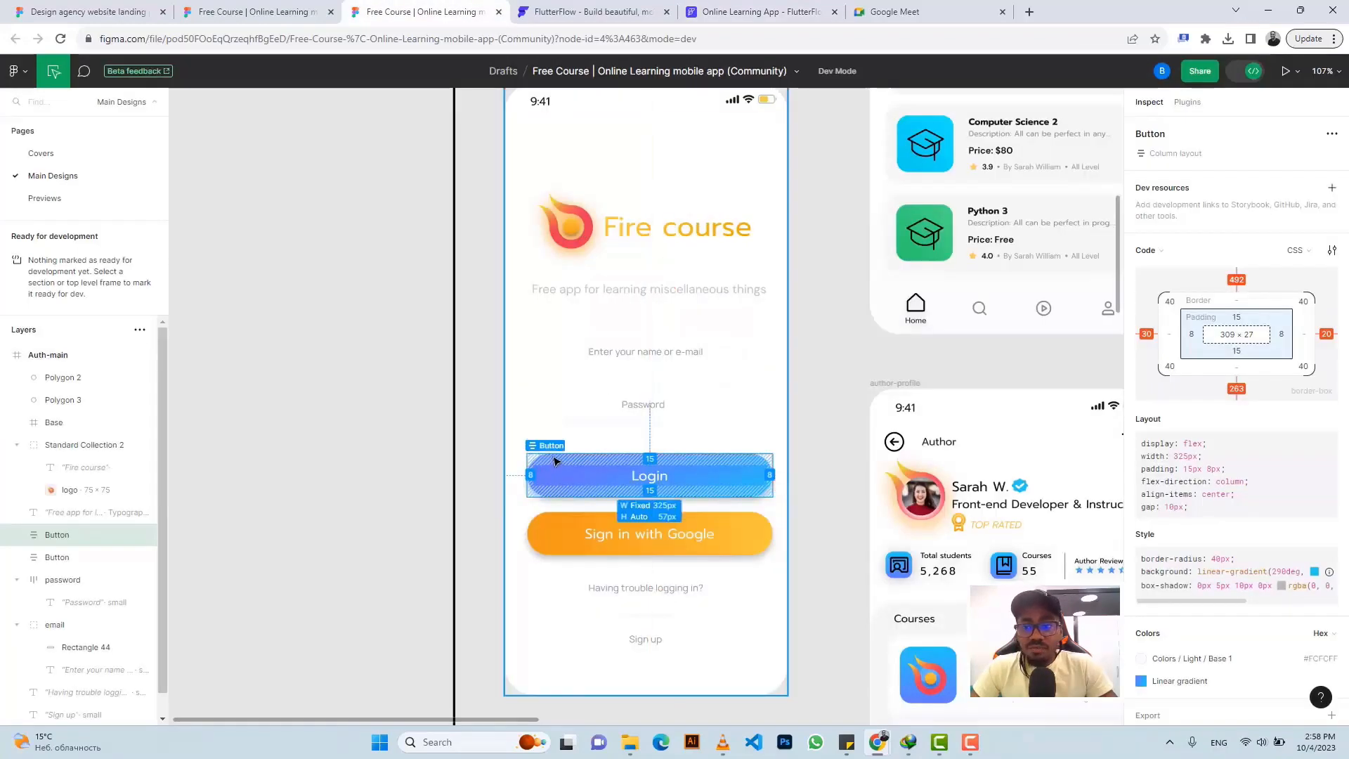
left_click(758, 11)
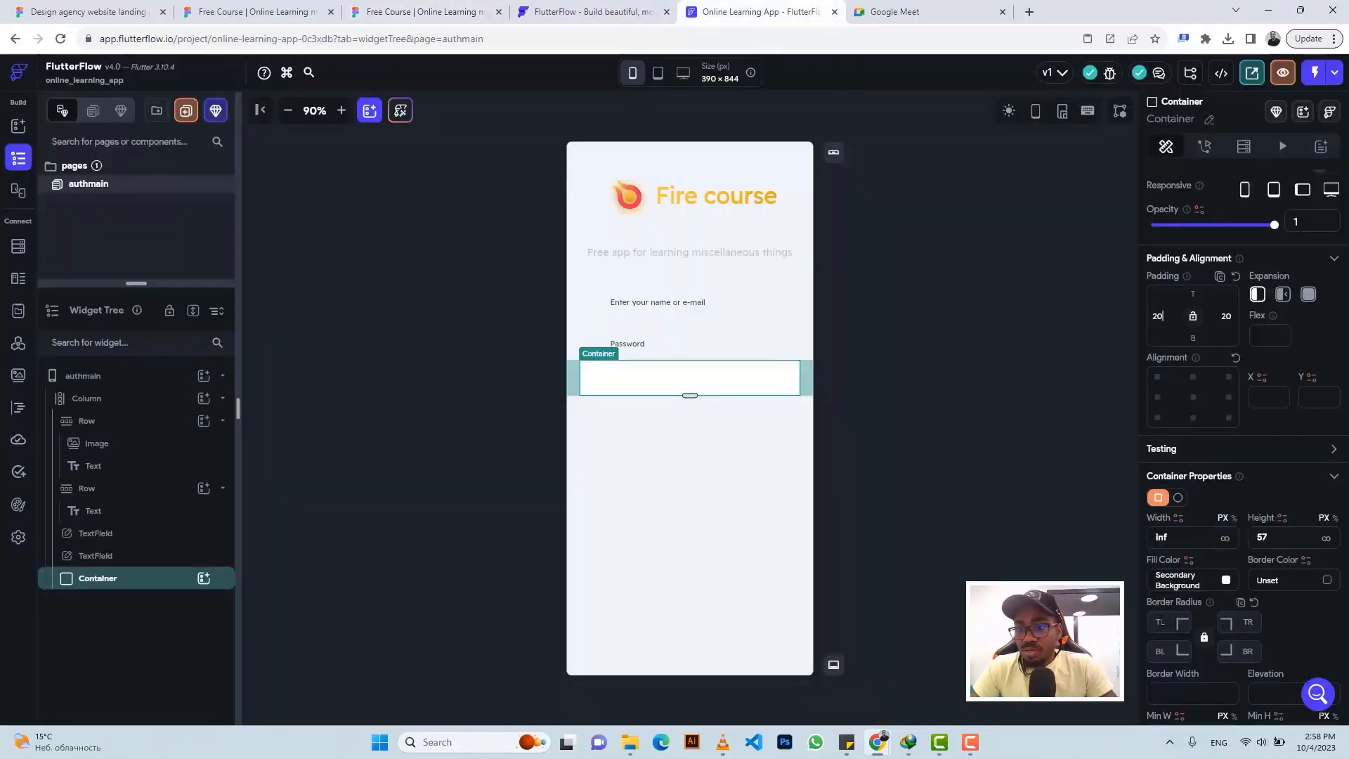
left_click(1163, 622)
type("40")
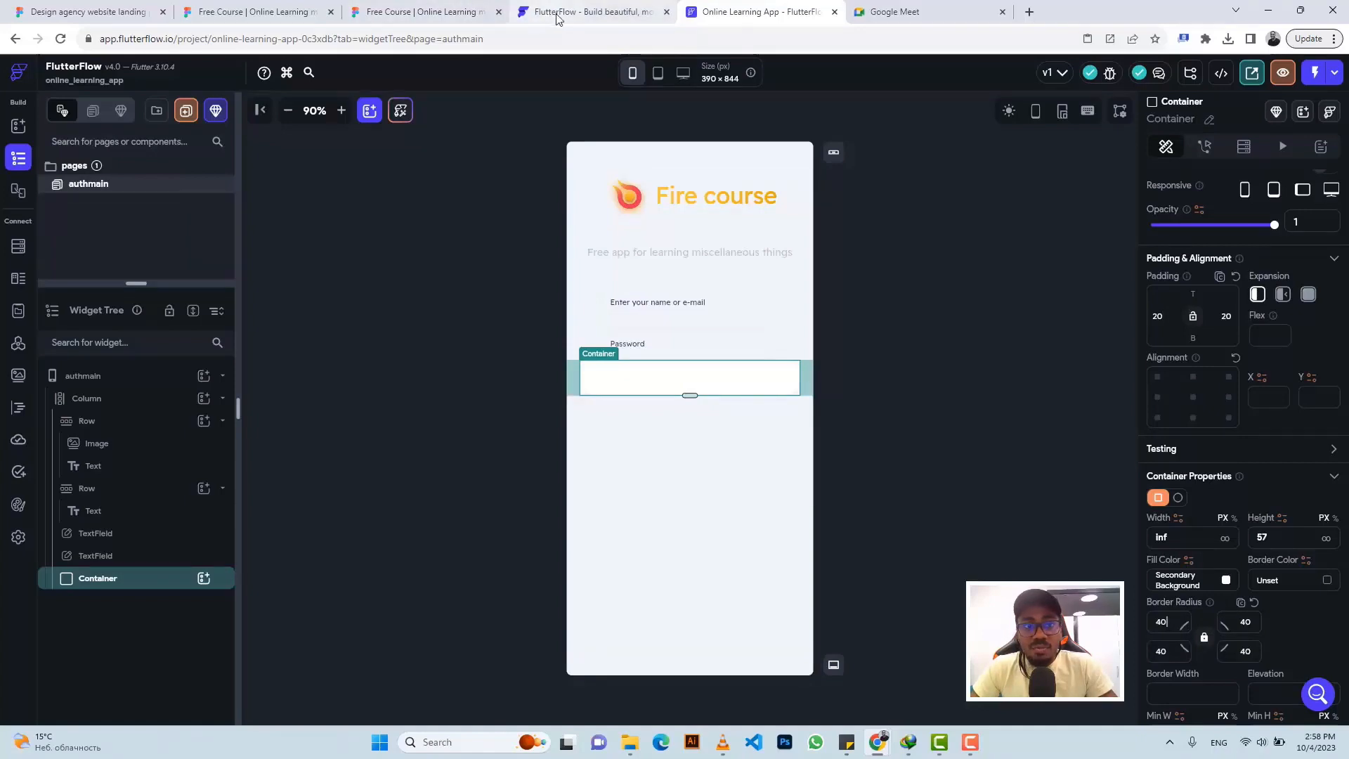
Copy the Login button's linear gradient value from the Figma design and return to FlutterFlow
left_click(397, 11)
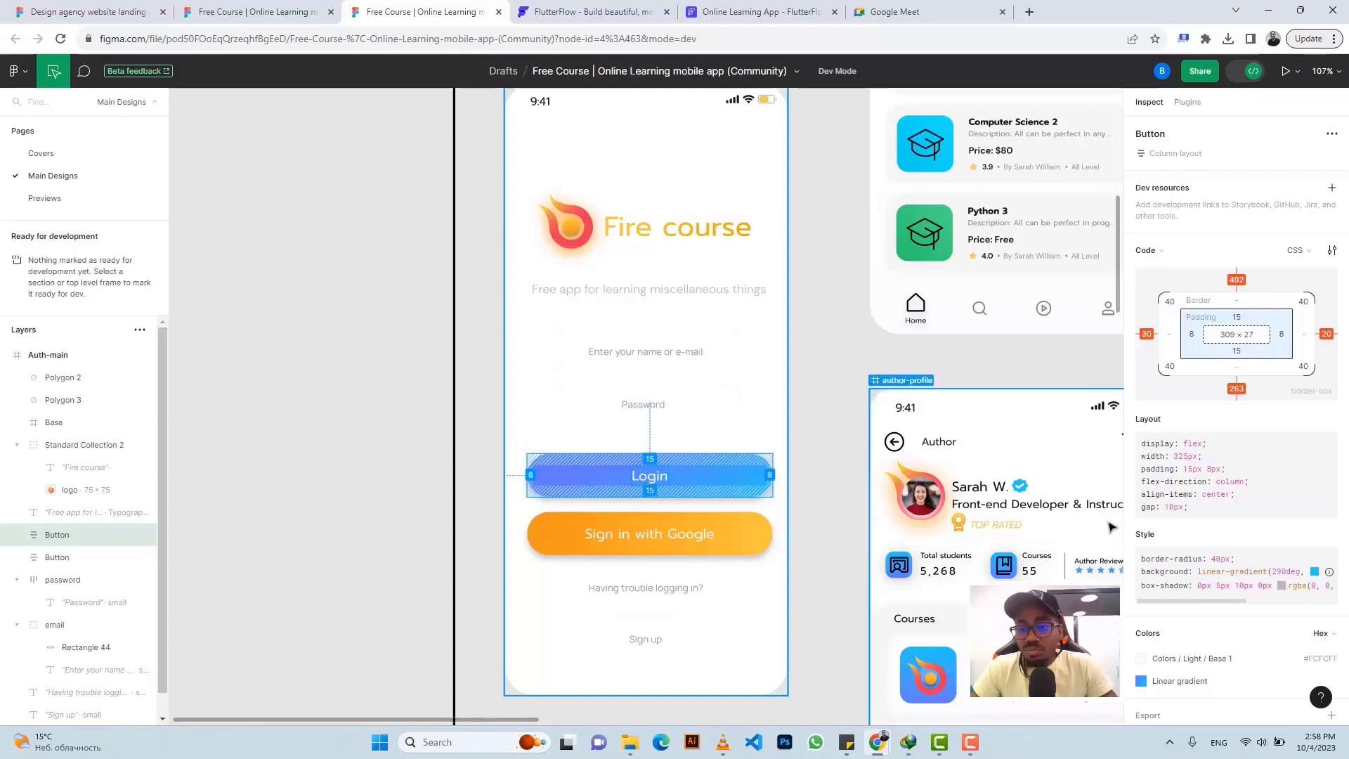
scroll(1187, 627, "down", 2)
left_click(1185, 619)
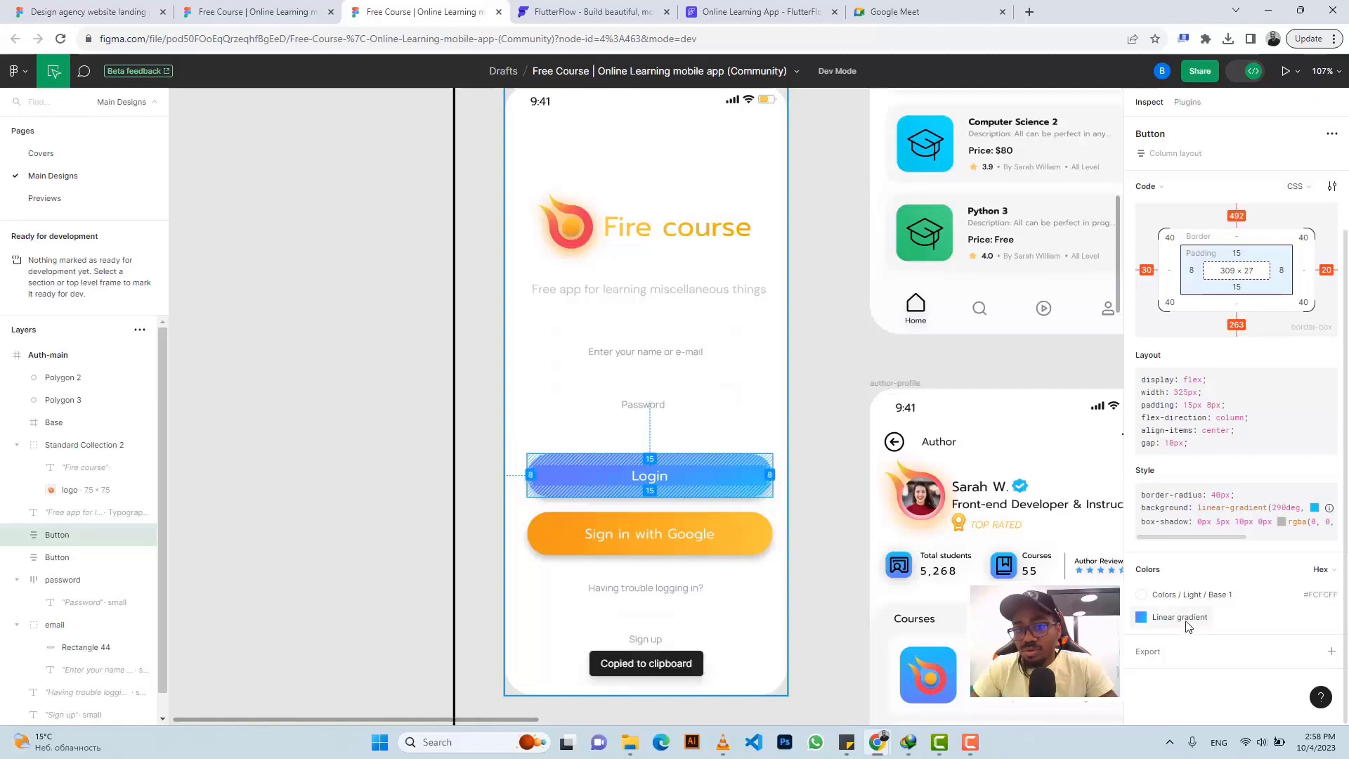
left_click(701, 17)
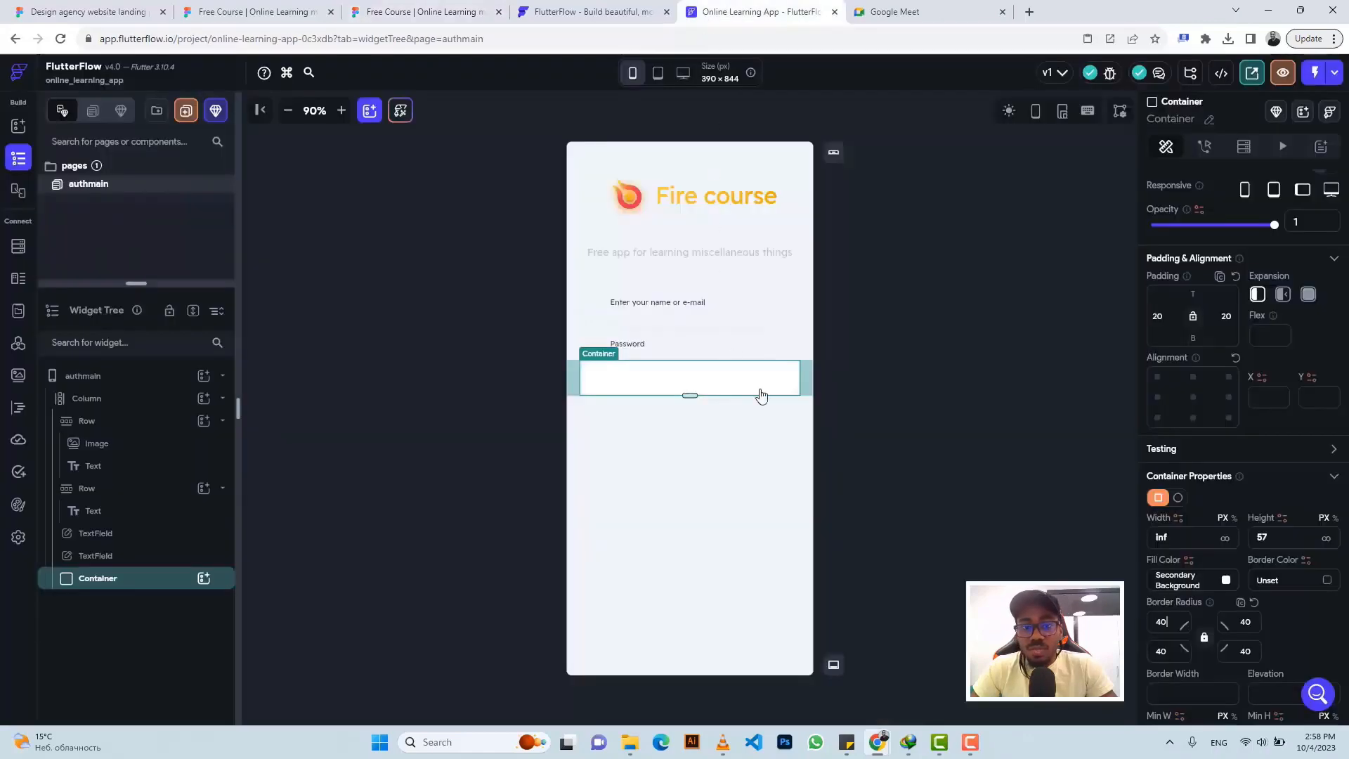
Enable the container's gradient, try #21C8F6 as Color 1, and set Color 2 to #637BFF
scroll(1207, 477, "down", 5)
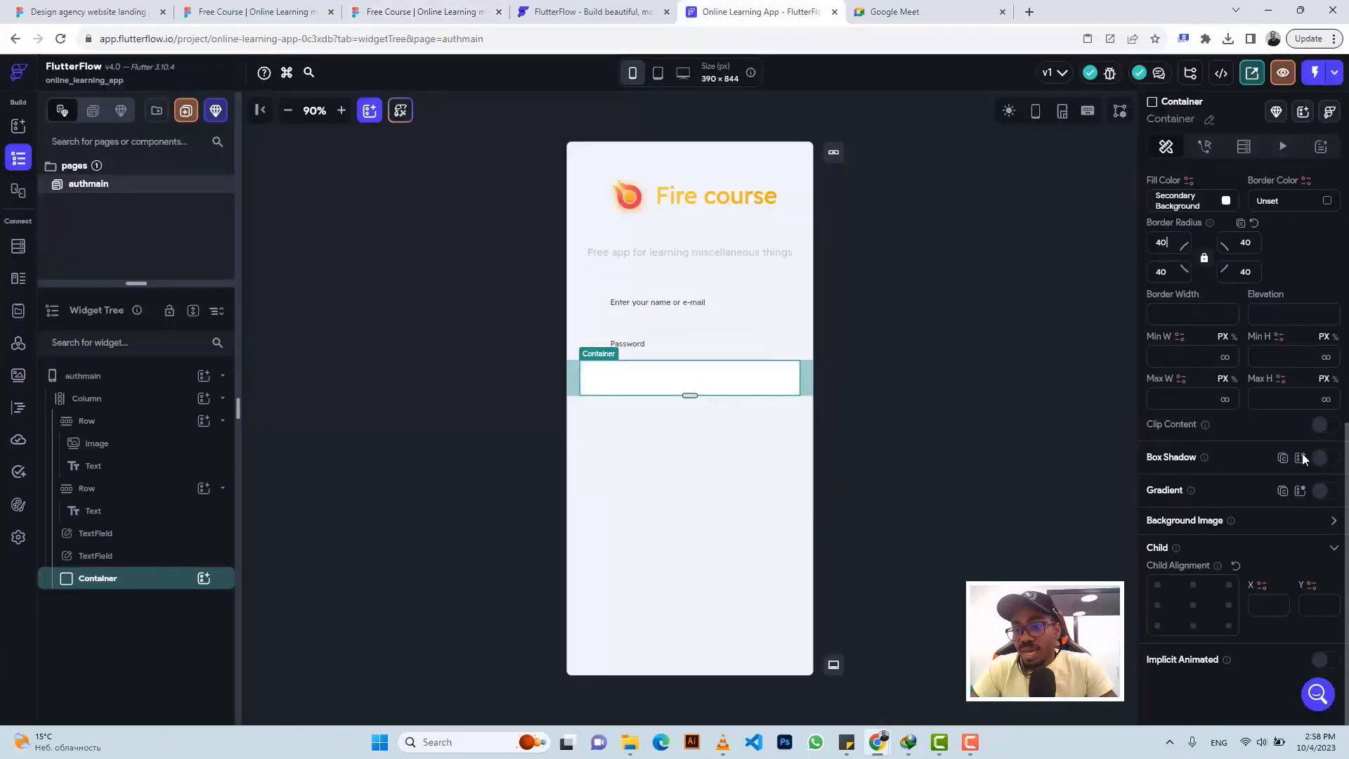
left_click(1333, 493)
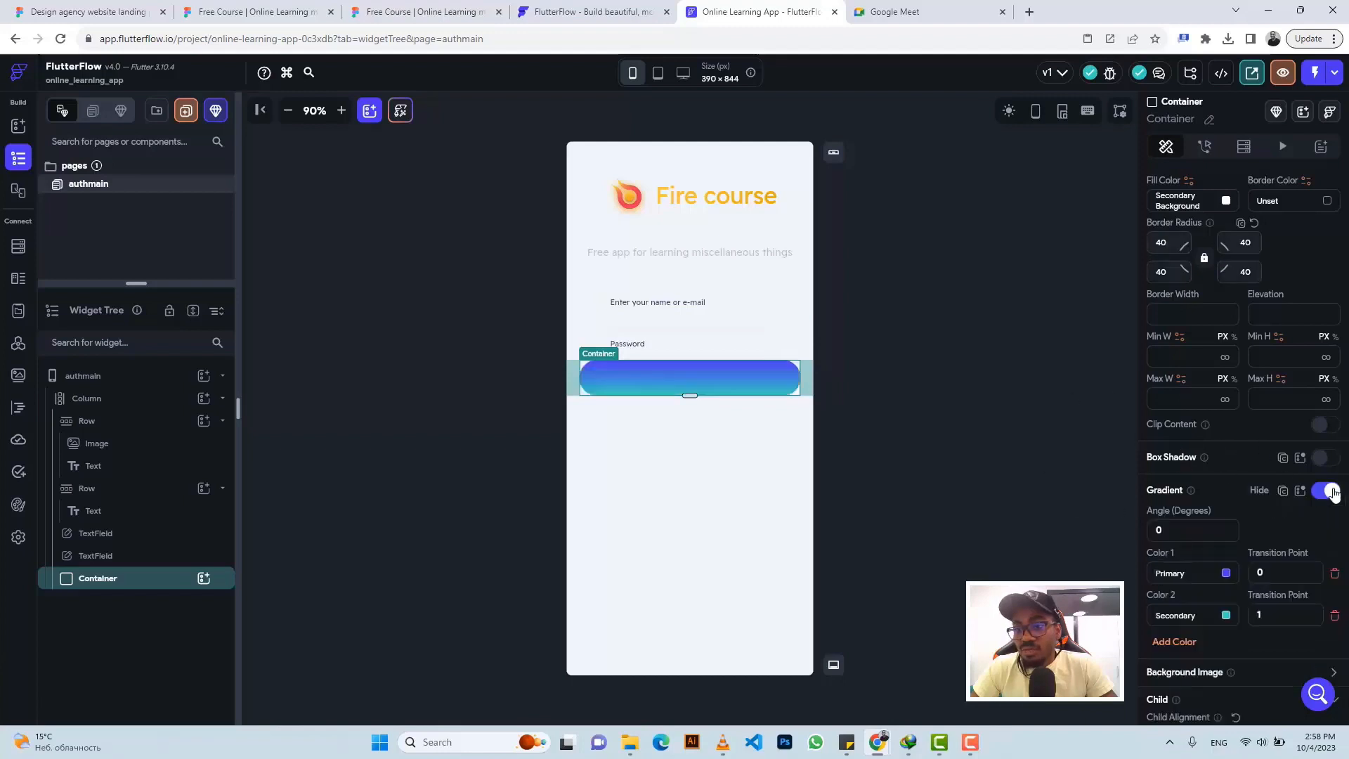
left_click(1173, 574)
key("ctrl+v")
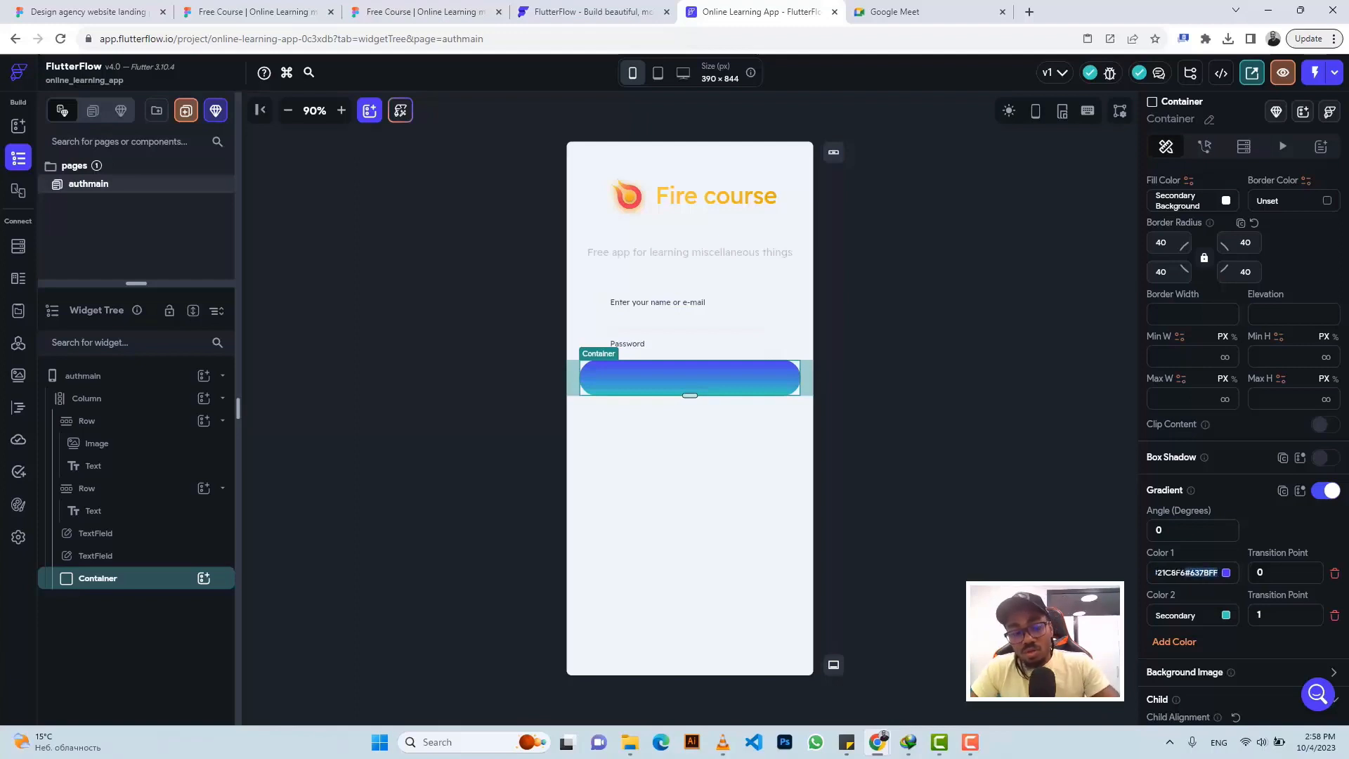
key("BackSpace")
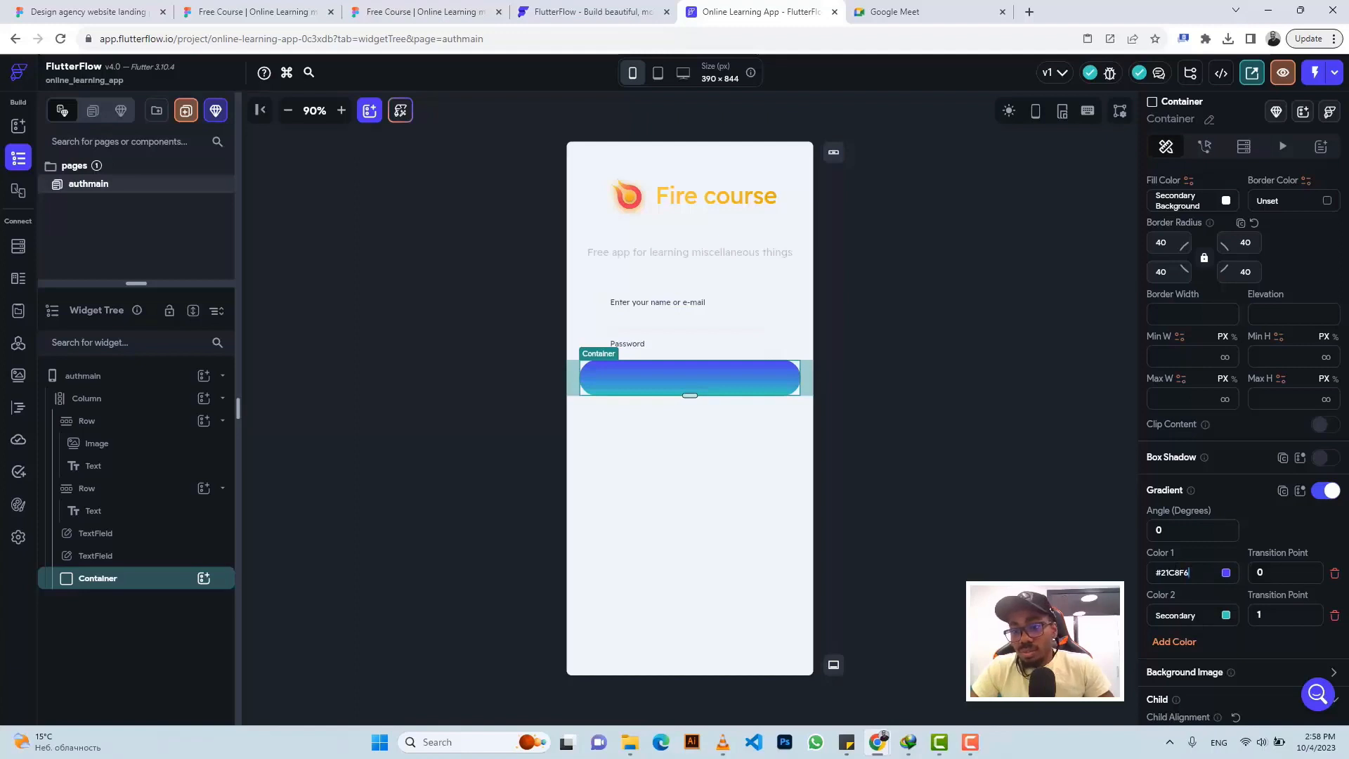
left_click(1177, 618)
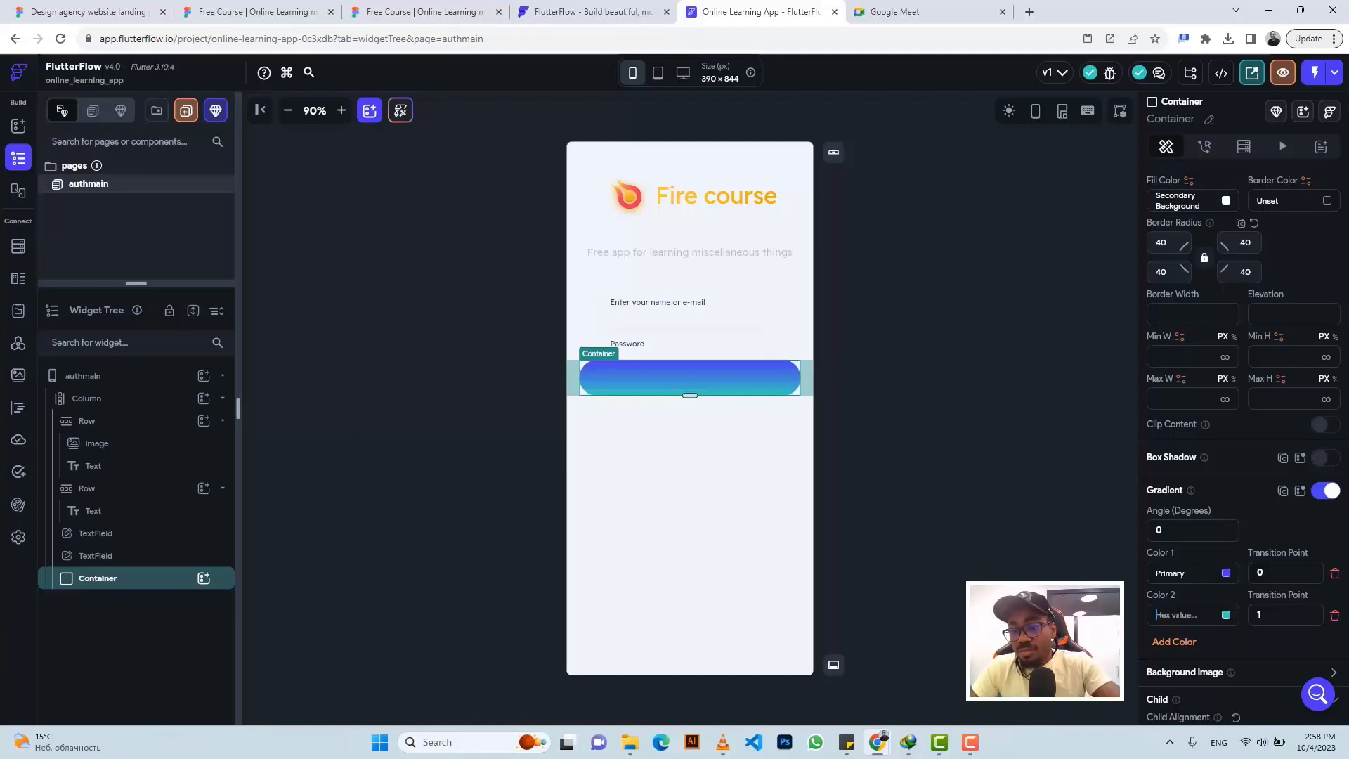
key("ctrl+v")
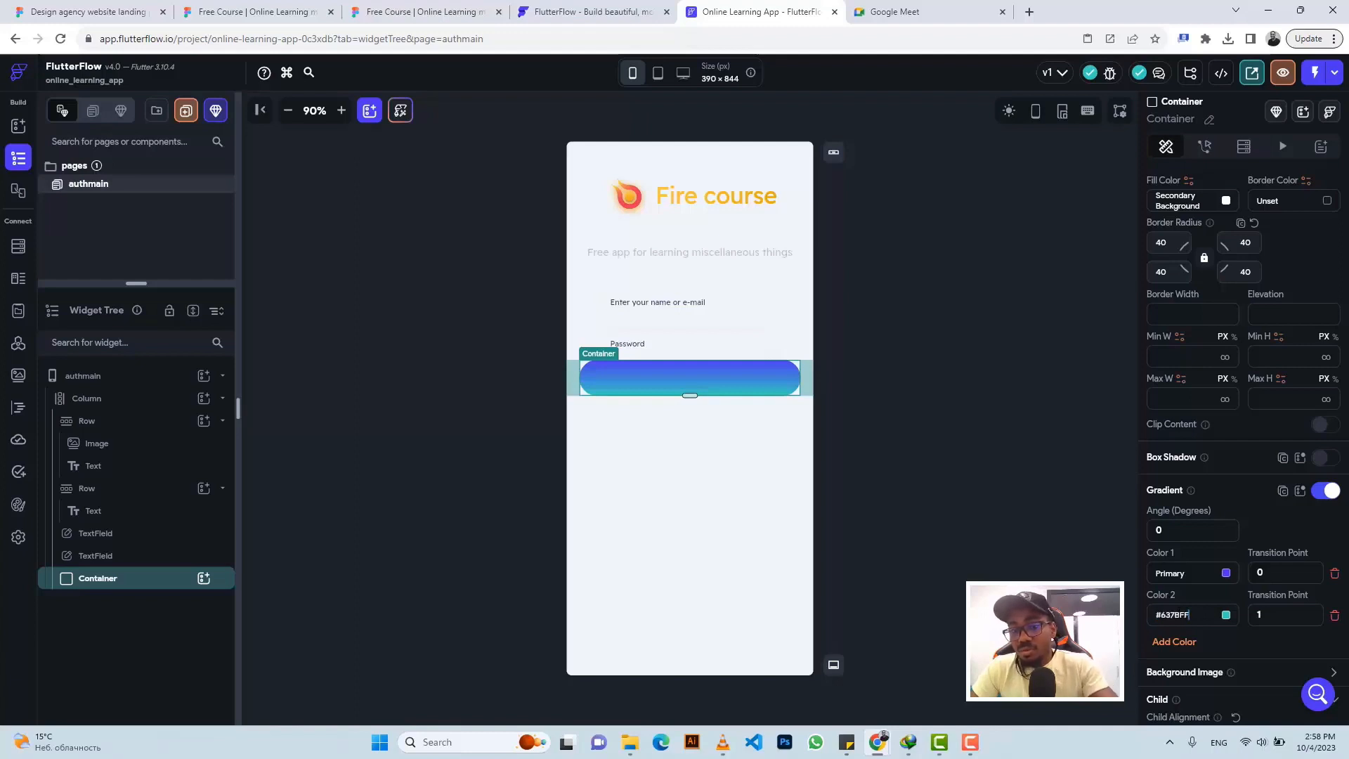
key("Return")
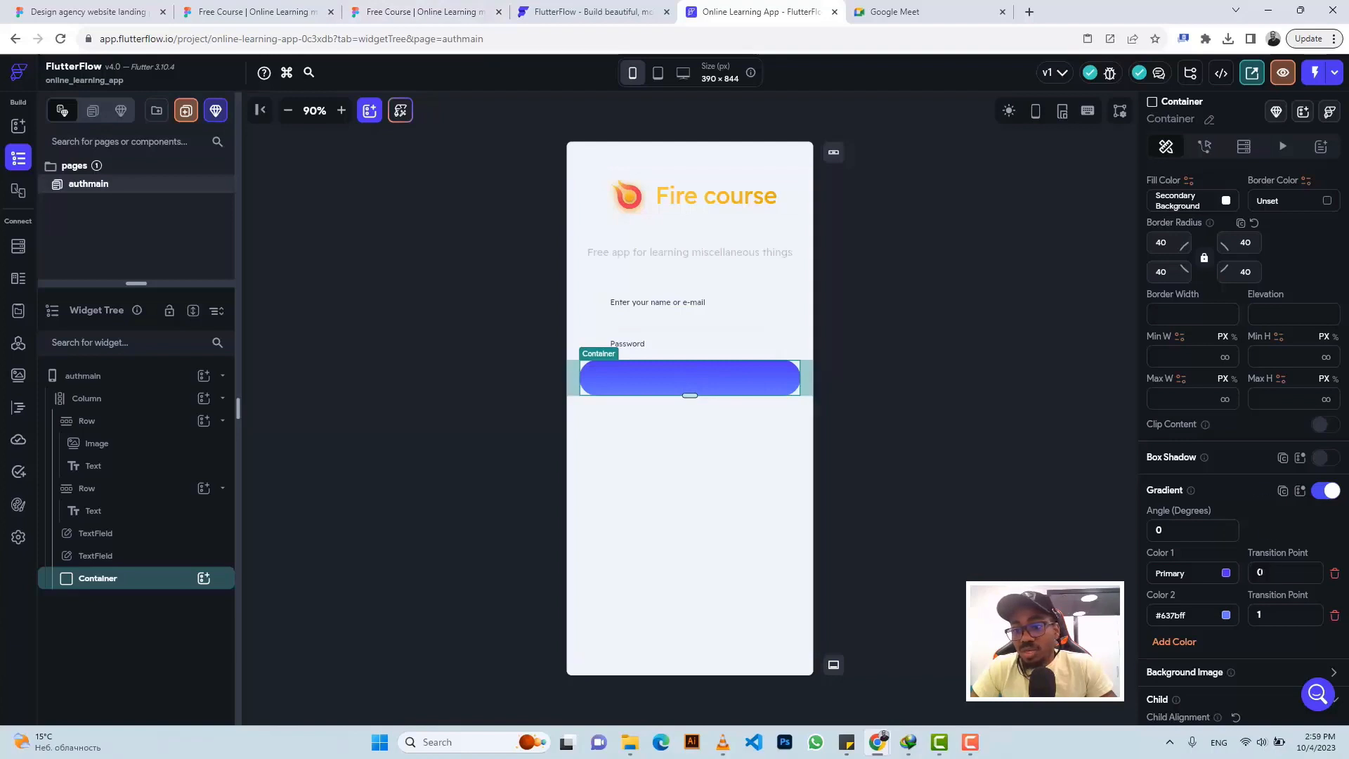
Examine the angle and colour stops of the Login button's gradient in the Figma design's CSS, then return to FlutterFlow
left_click(422, 11)
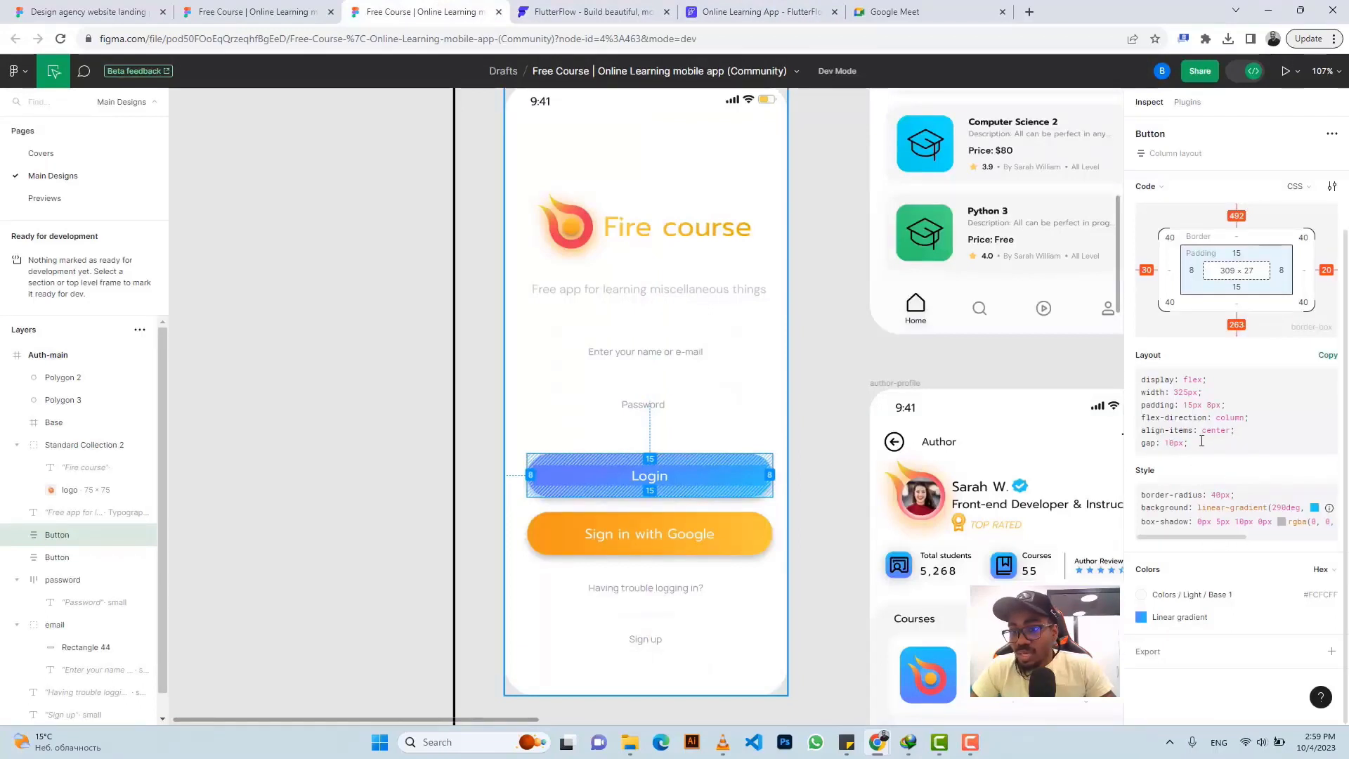
left_click_drag(1210, 539, 1258, 539)
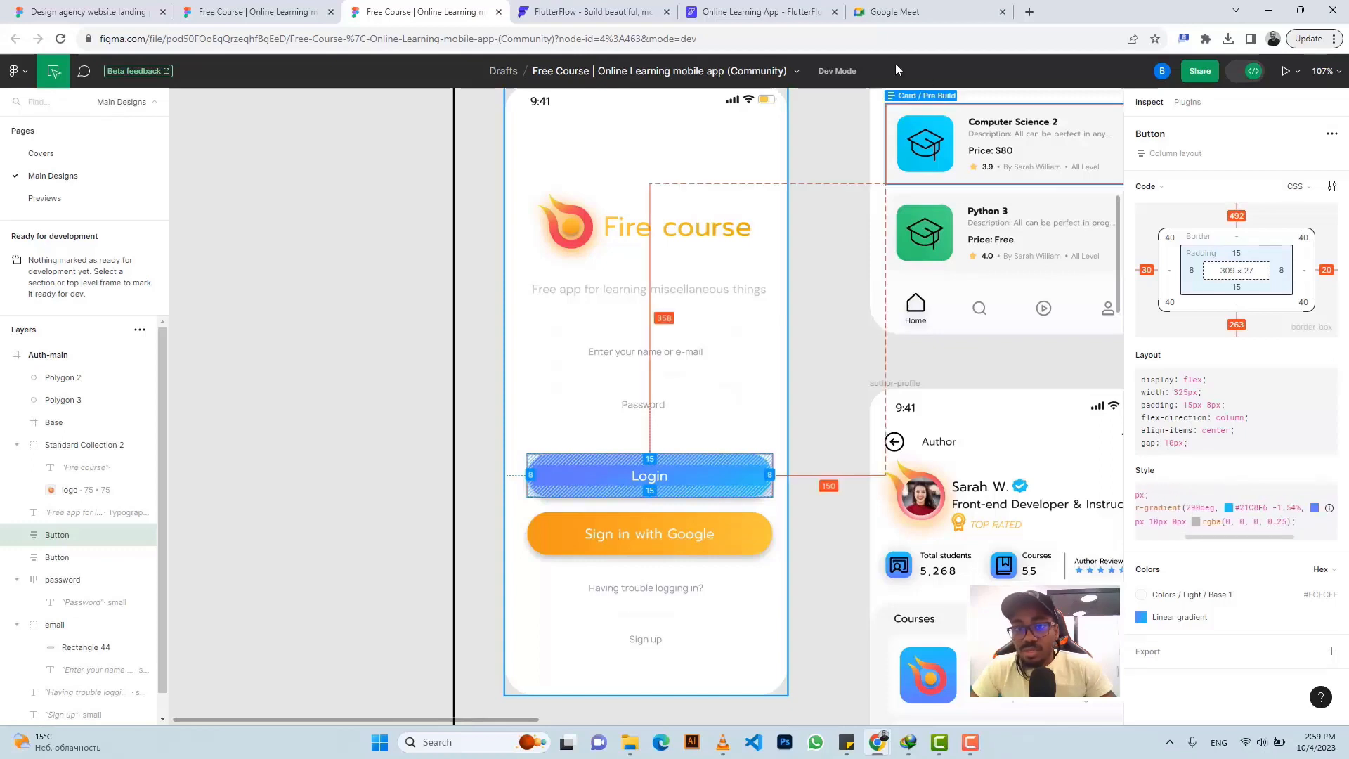
left_click(729, 9)
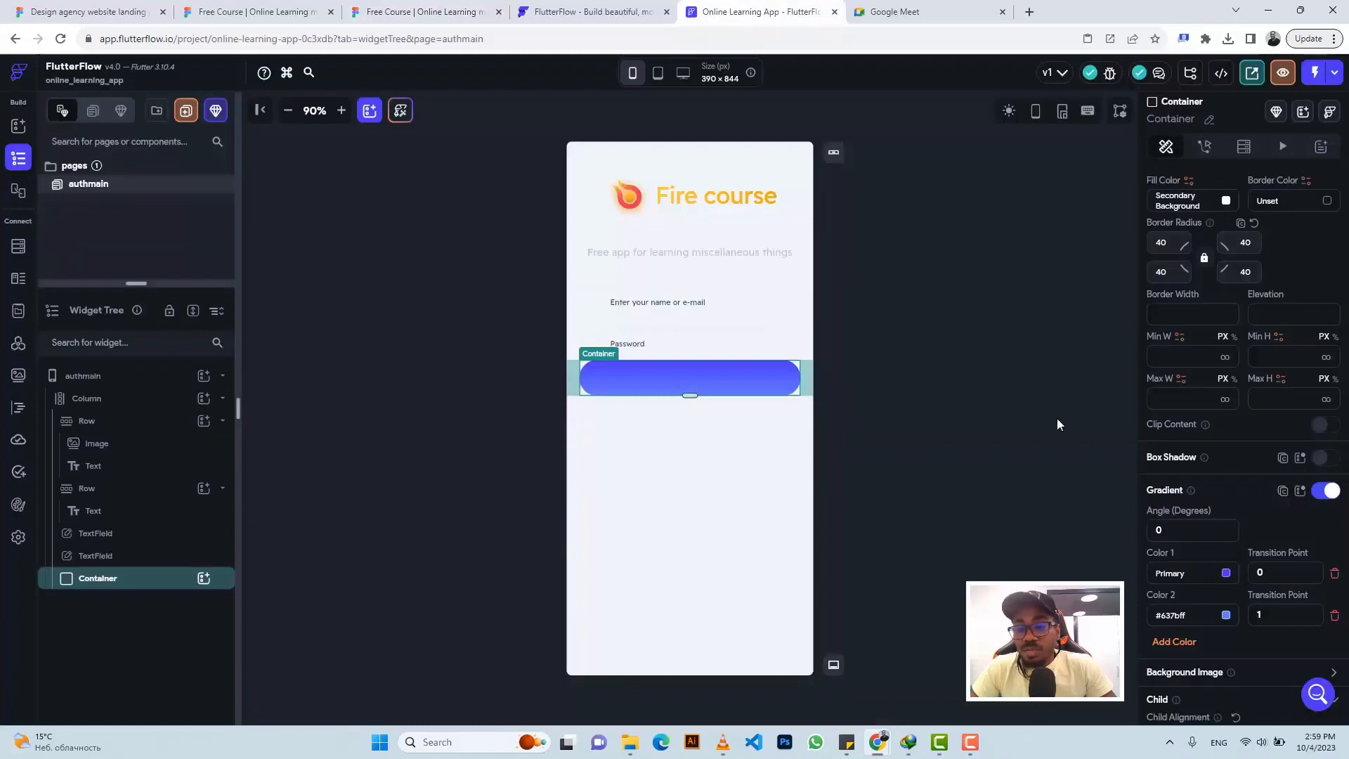
Add a Row inside the gradient container and place a Text widget in that row
left_click(203, 579)
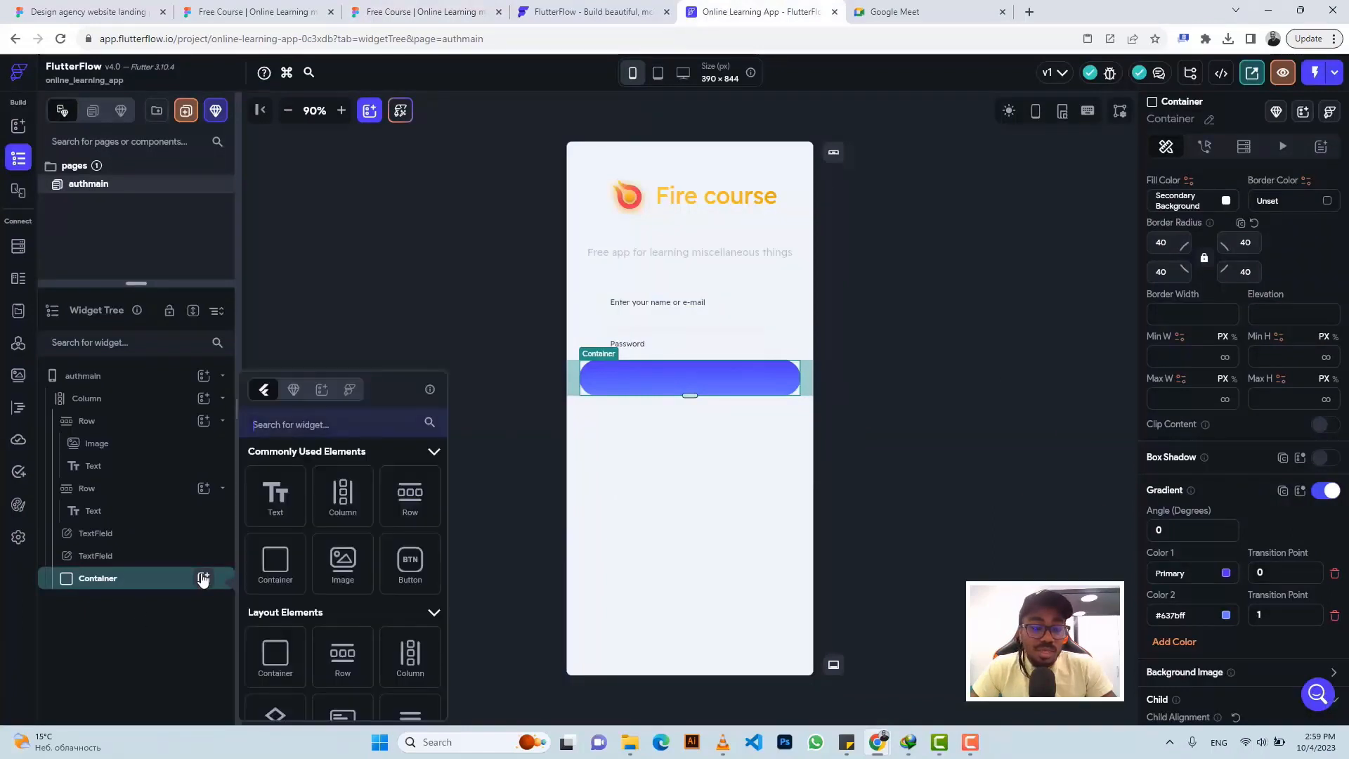
left_click(400, 501)
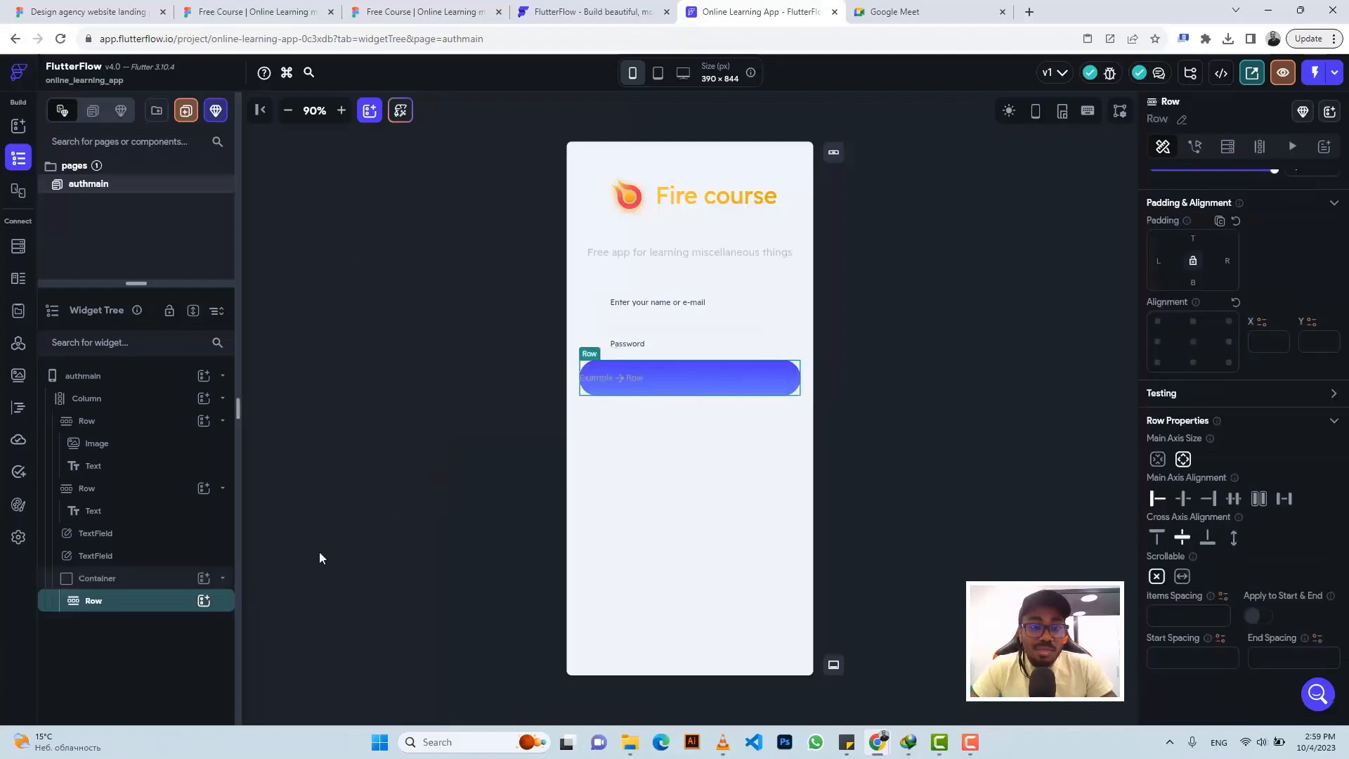
left_click(203, 602)
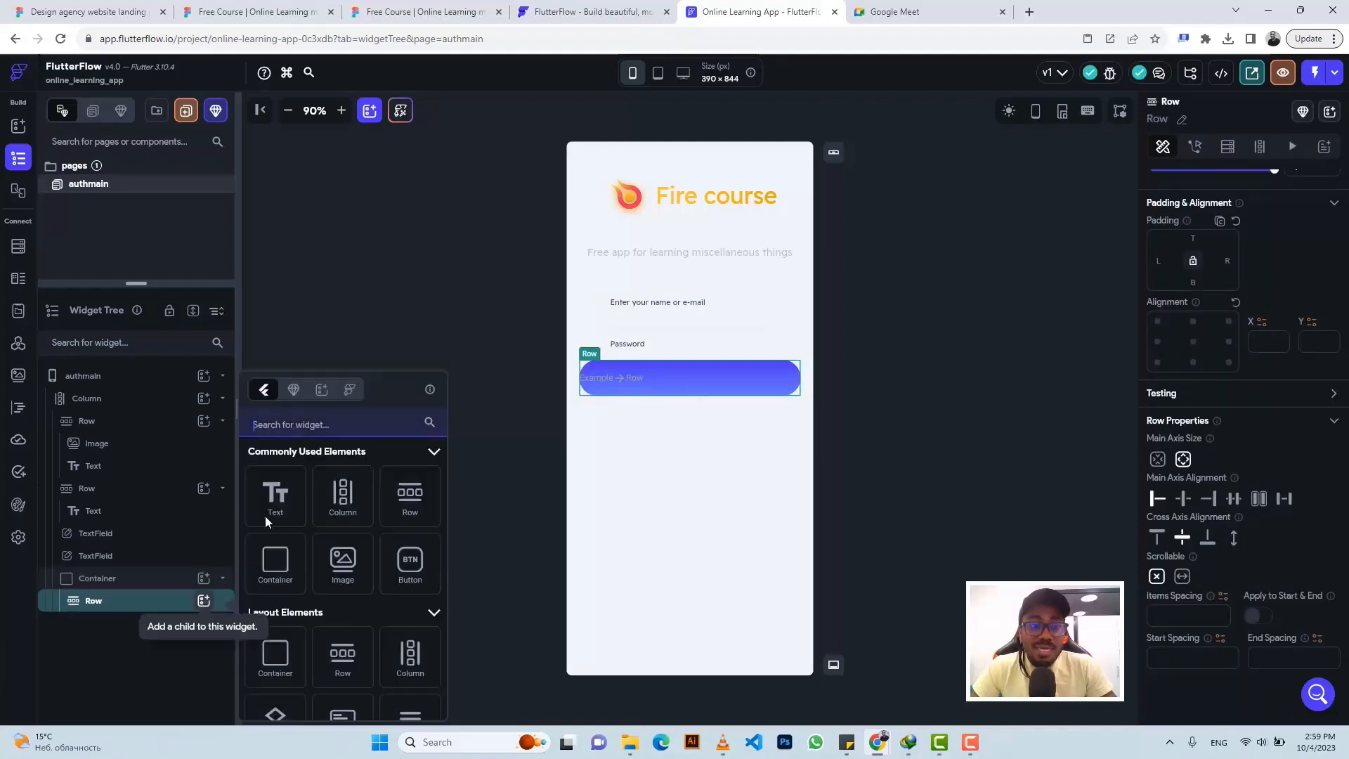
left_click(274, 499)
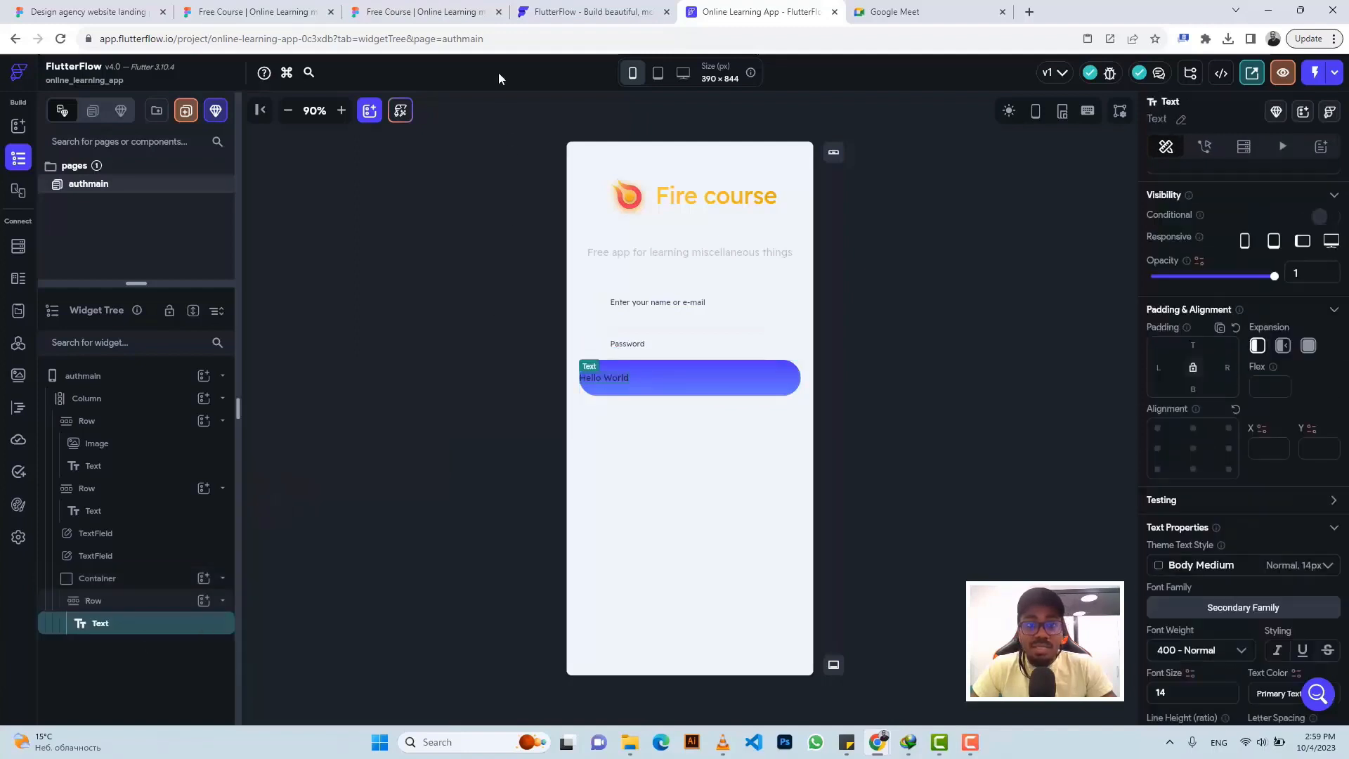
Copy the "Login" label text from the button in the Figma design and return to the new Text widget in FlutterFlow
left_click(439, 11)
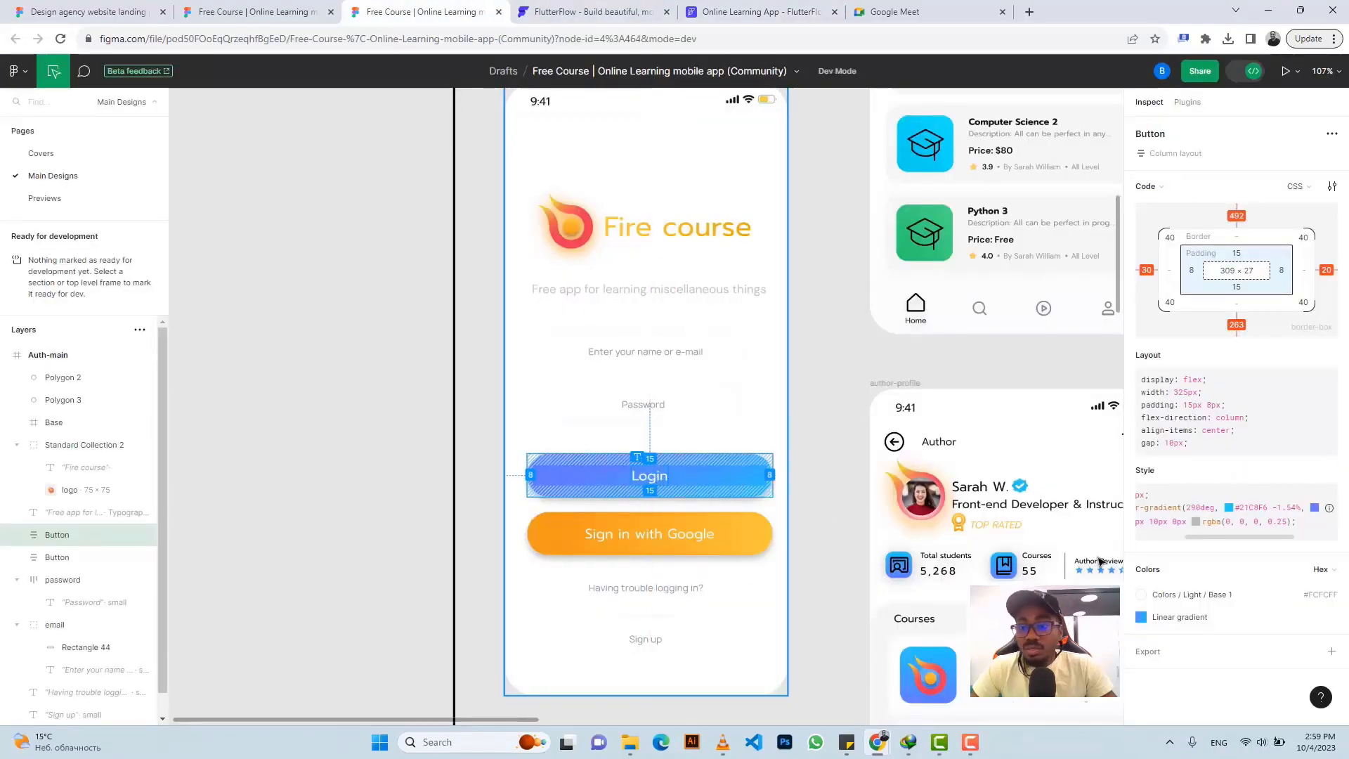
double_click(656, 480)
left_click(1326, 555)
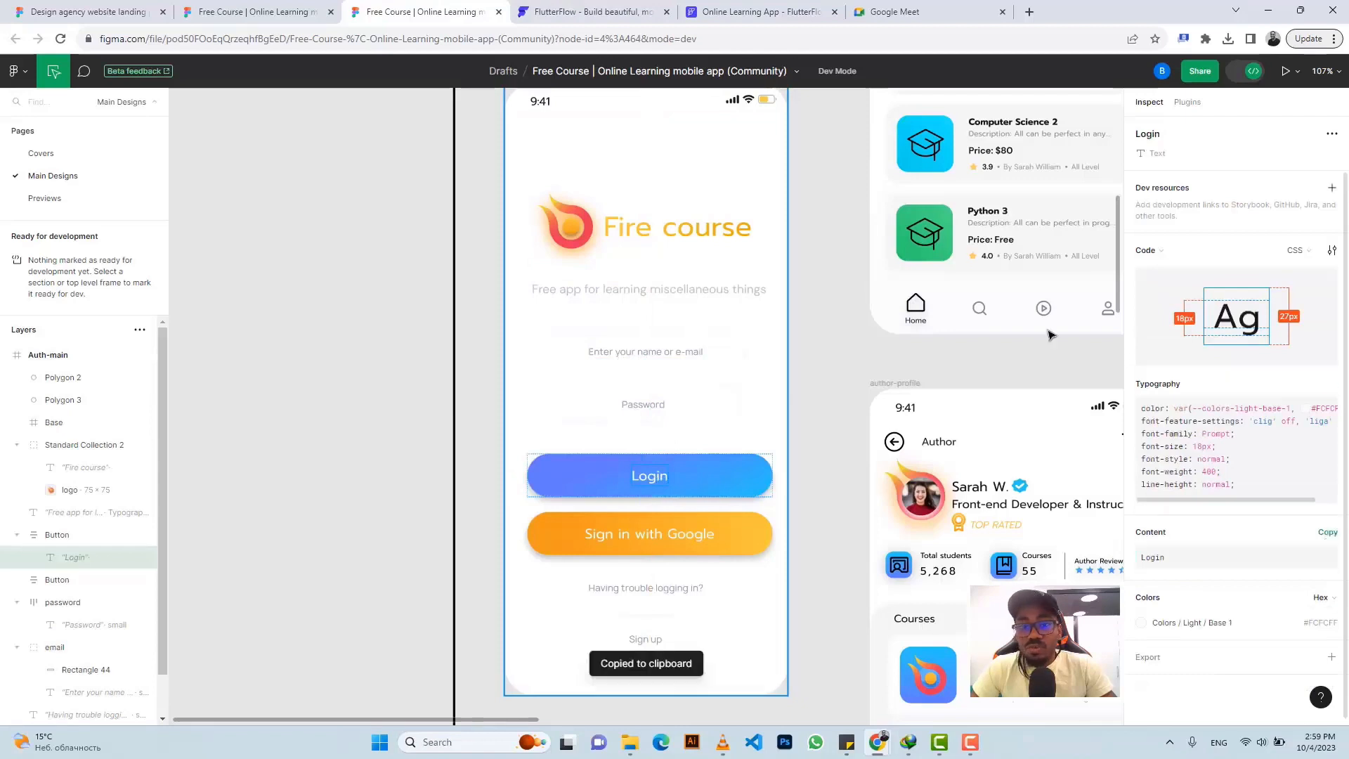
left_click(733, 9)
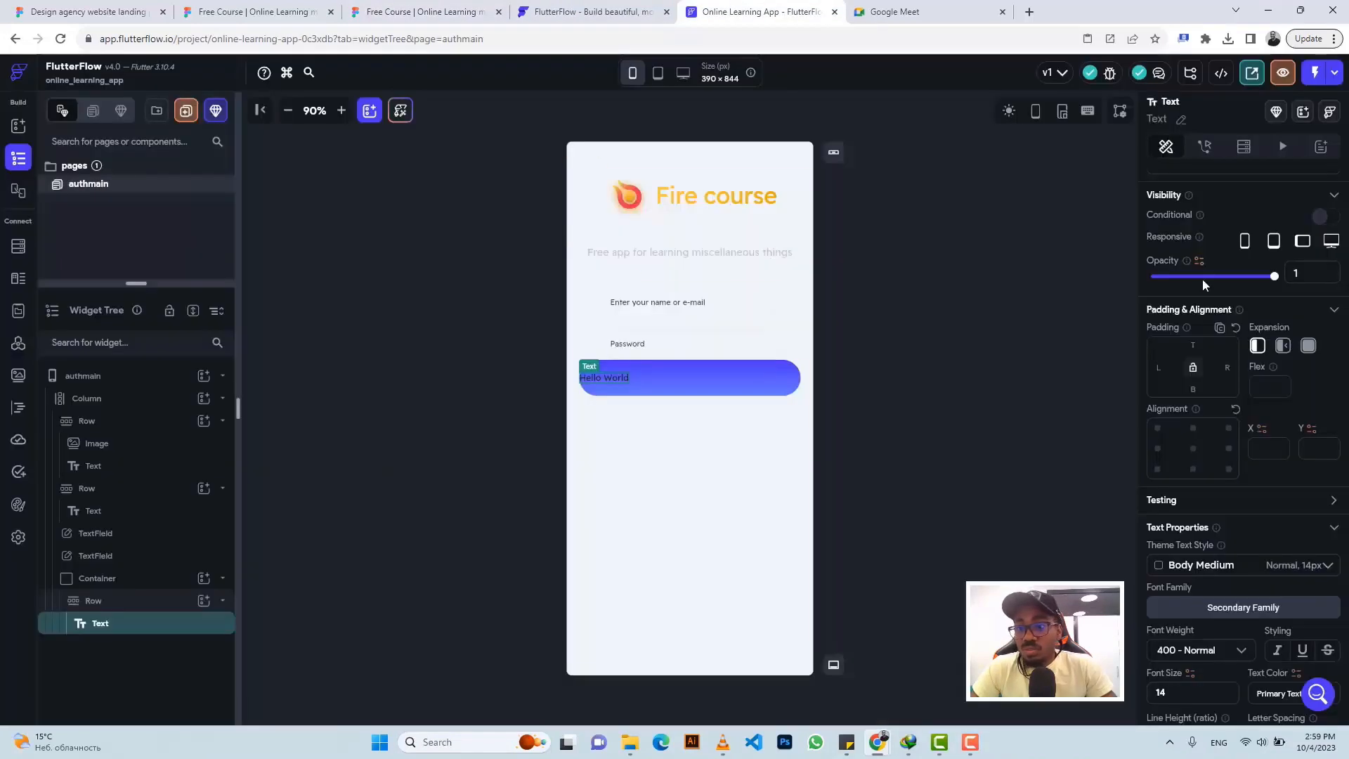
Set the new Text widget's content to "Login" and its text color to the Secondary Background theme color
scroll(1203, 278, "up", 2)
triple_click(1199, 249)
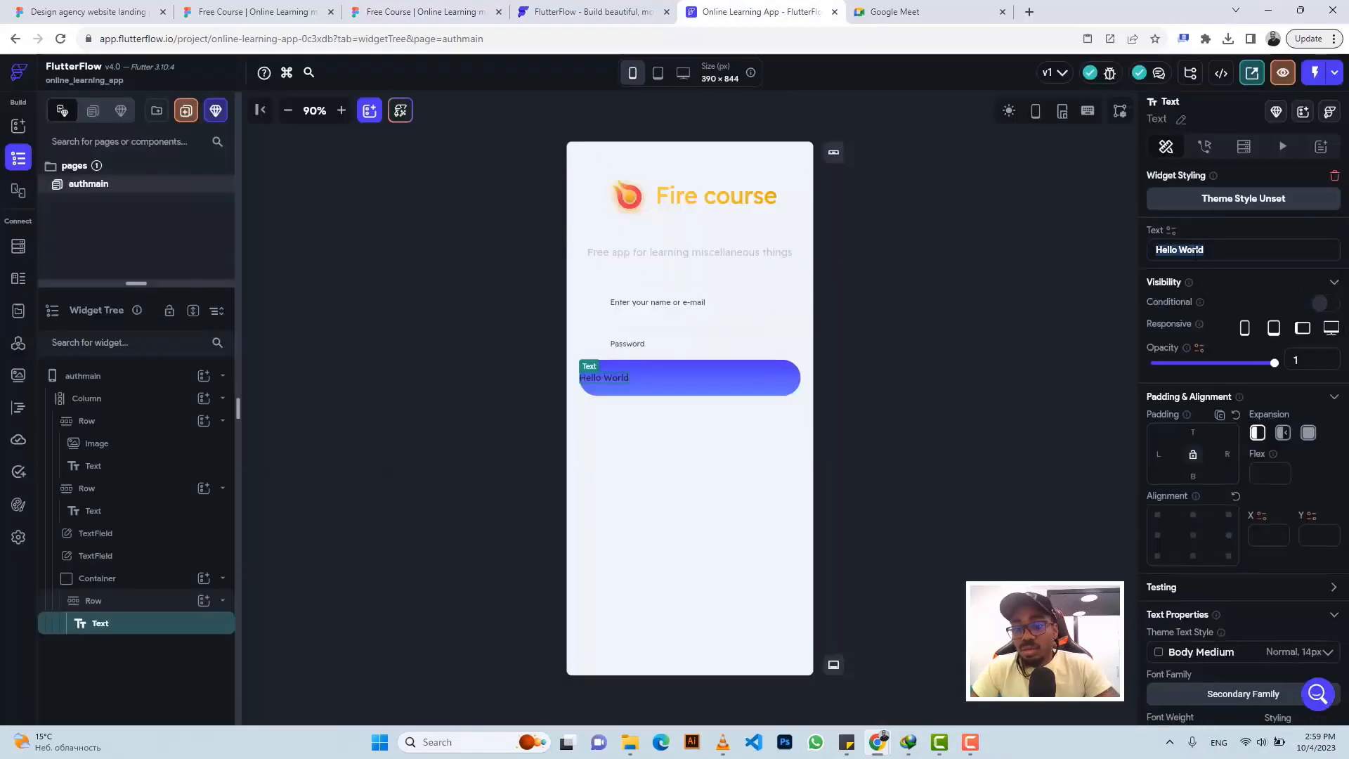
key("ctrl+v")
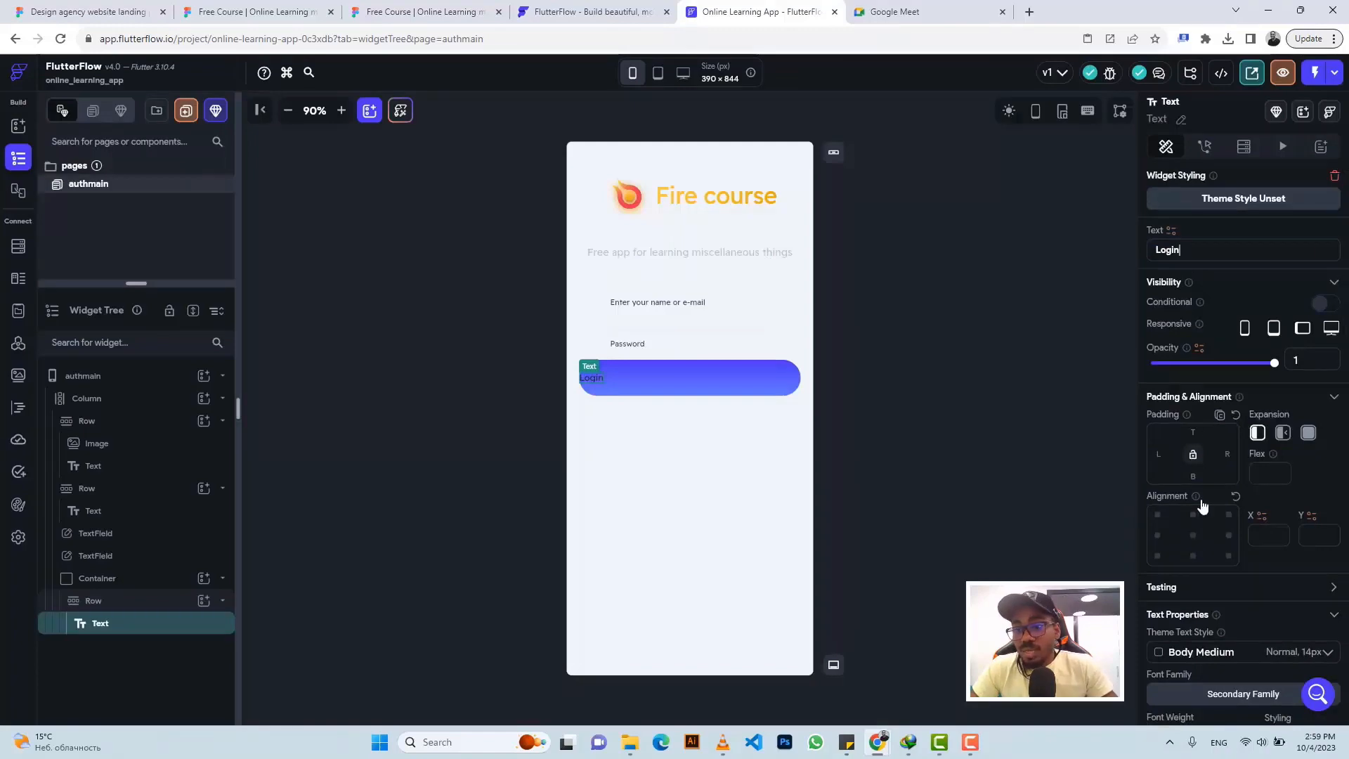
scroll(1203, 505, "down", 4)
left_click(1327, 490)
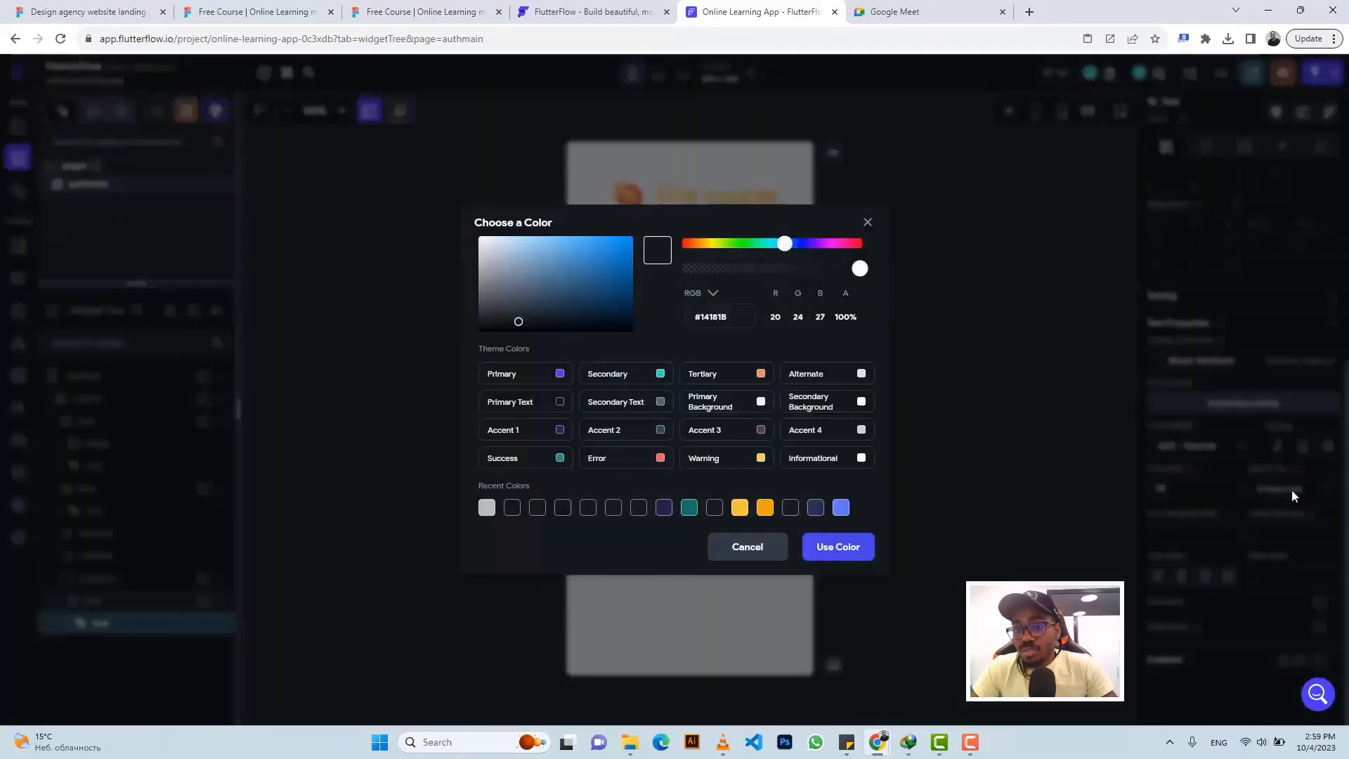
left_click(861, 402)
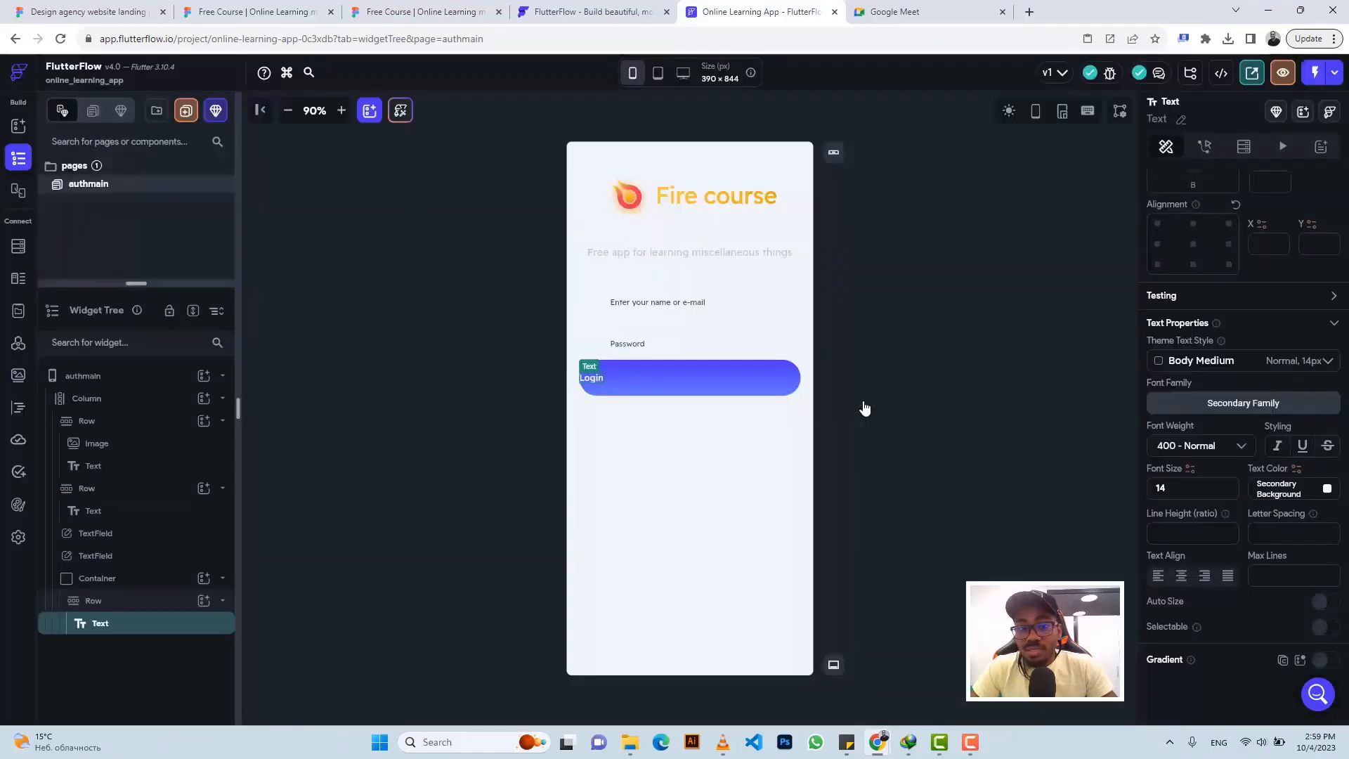
Center the contents of the Row holding the Login text along its main axis
left_click(660, 378)
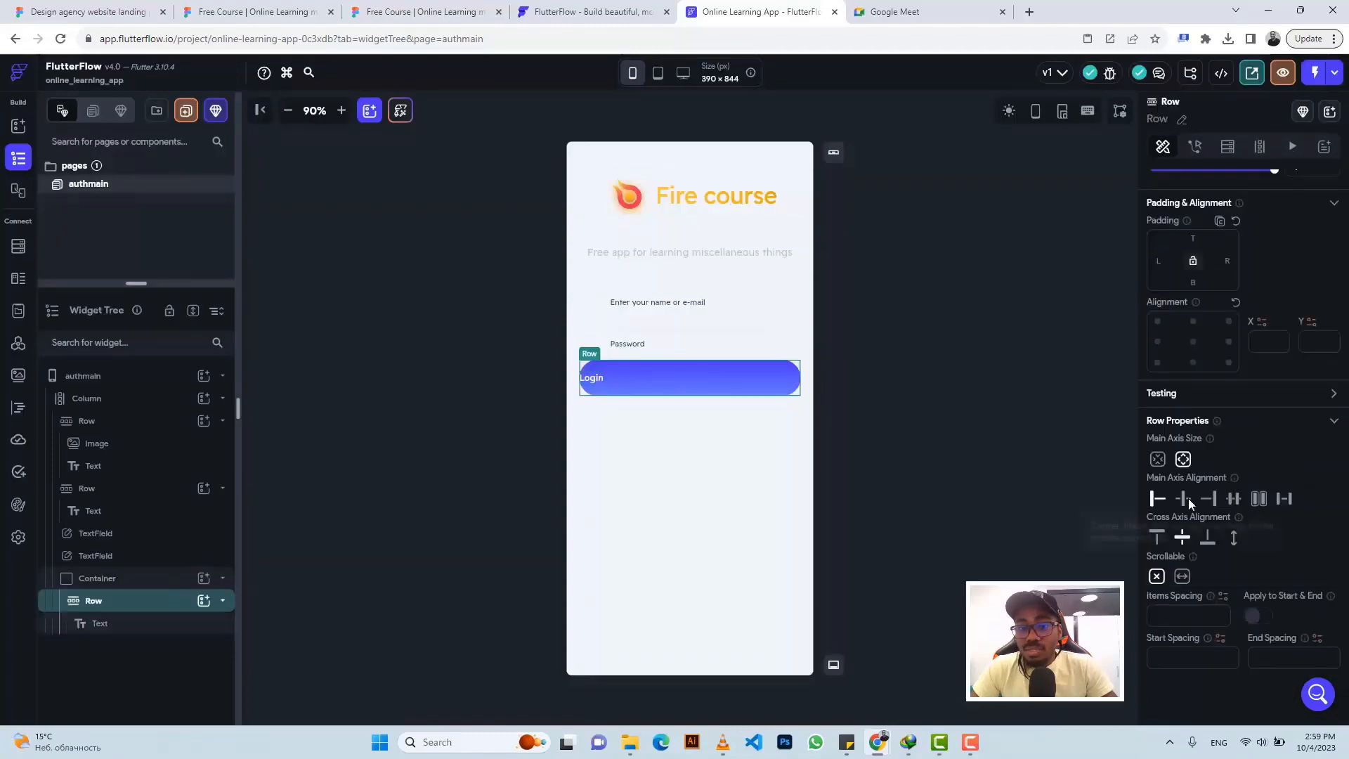
left_click(1186, 499)
Check the Login label's typography in the Figma design, then set the Login text's font size to 18 in FlutterFlow
left_click(690, 375)
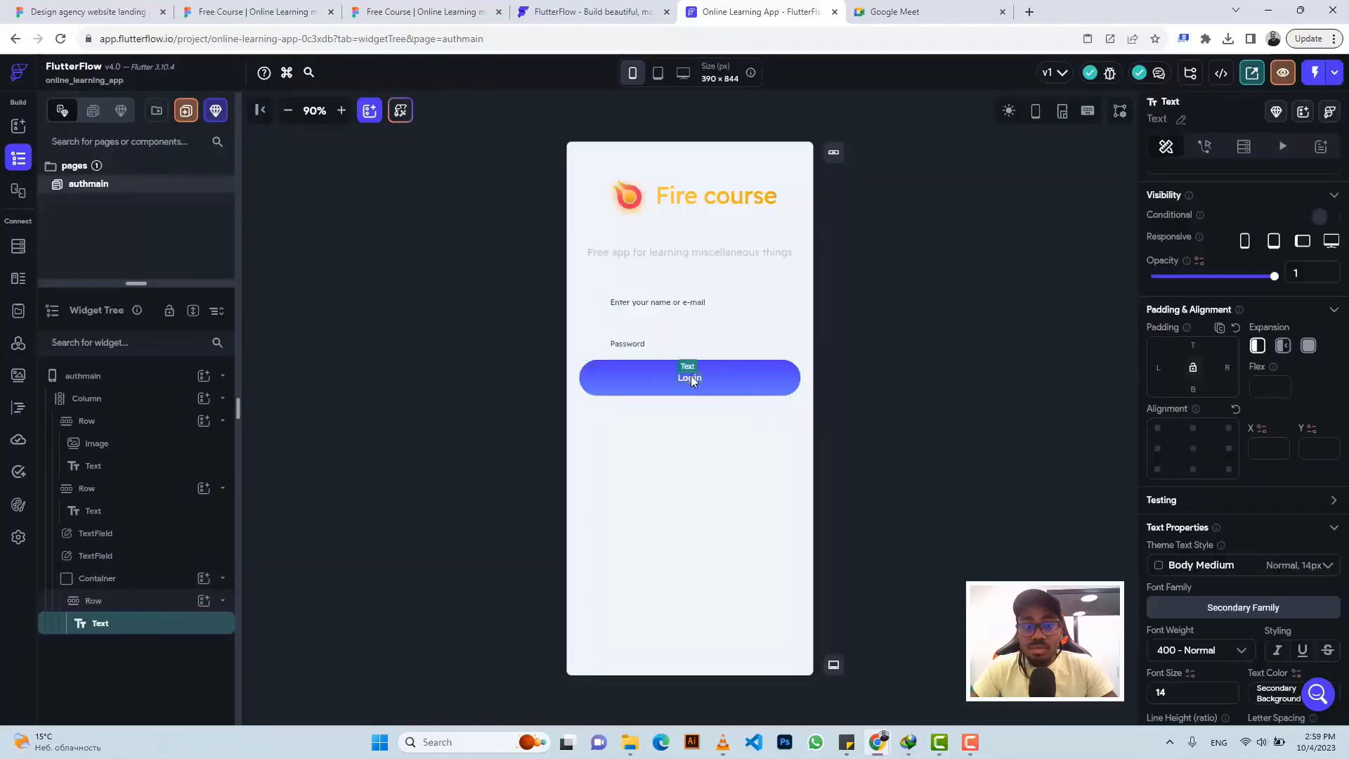
left_click(418, 11)
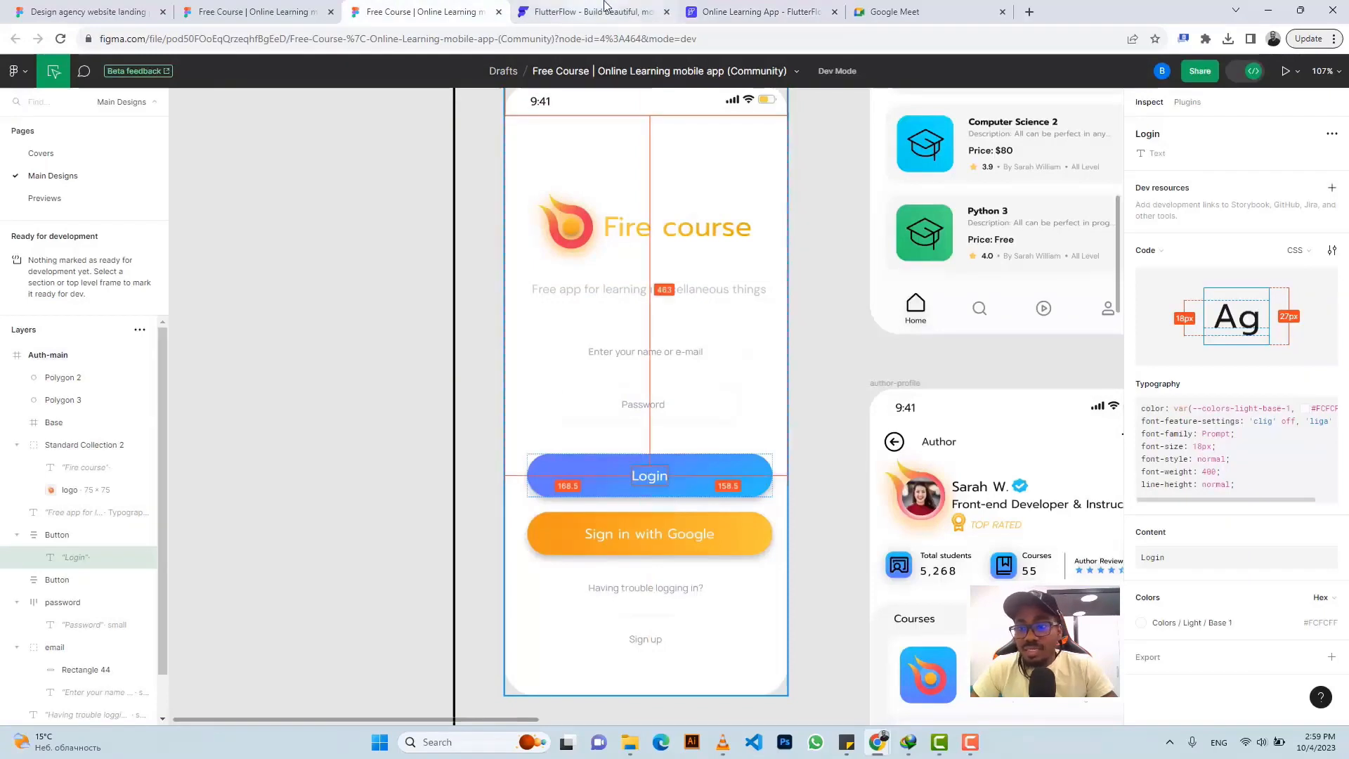
left_click(757, 11)
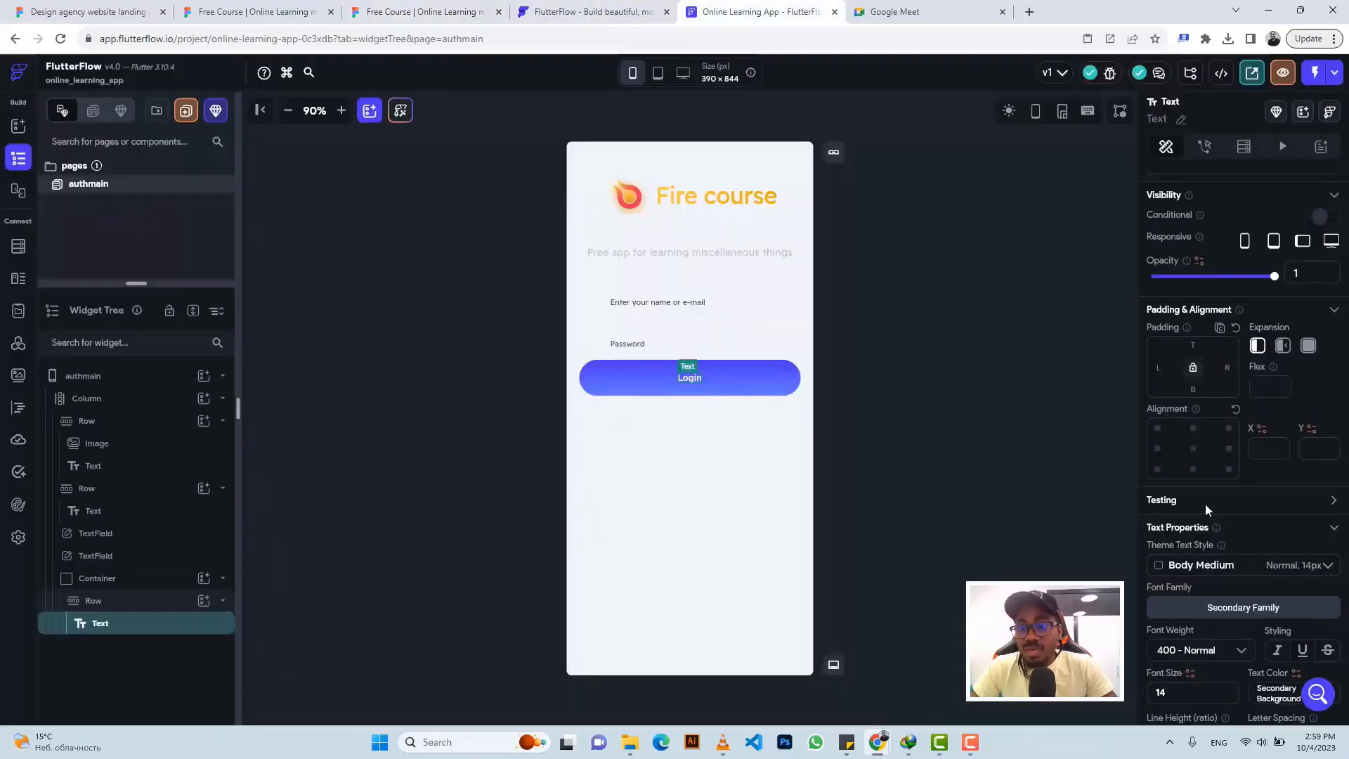
scroll(1207, 535, "down", 3)
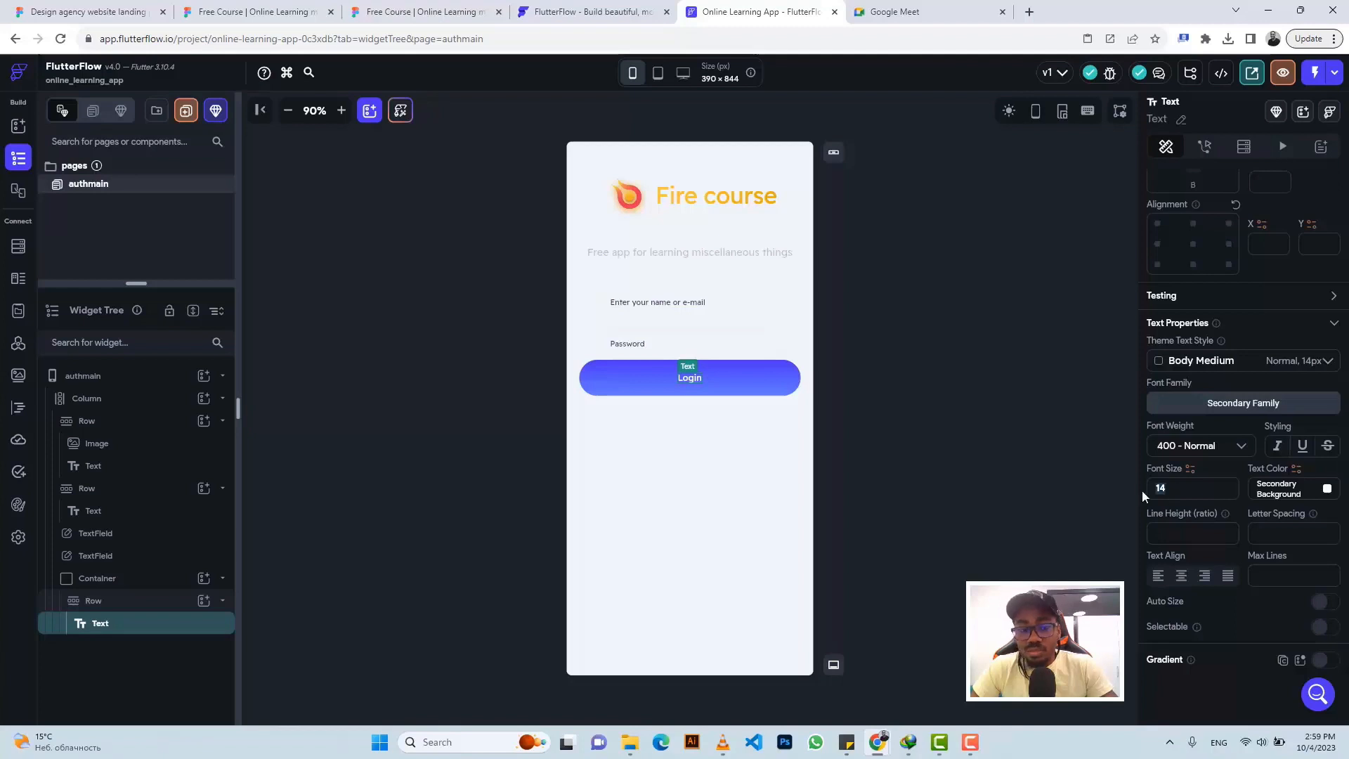
type("18")
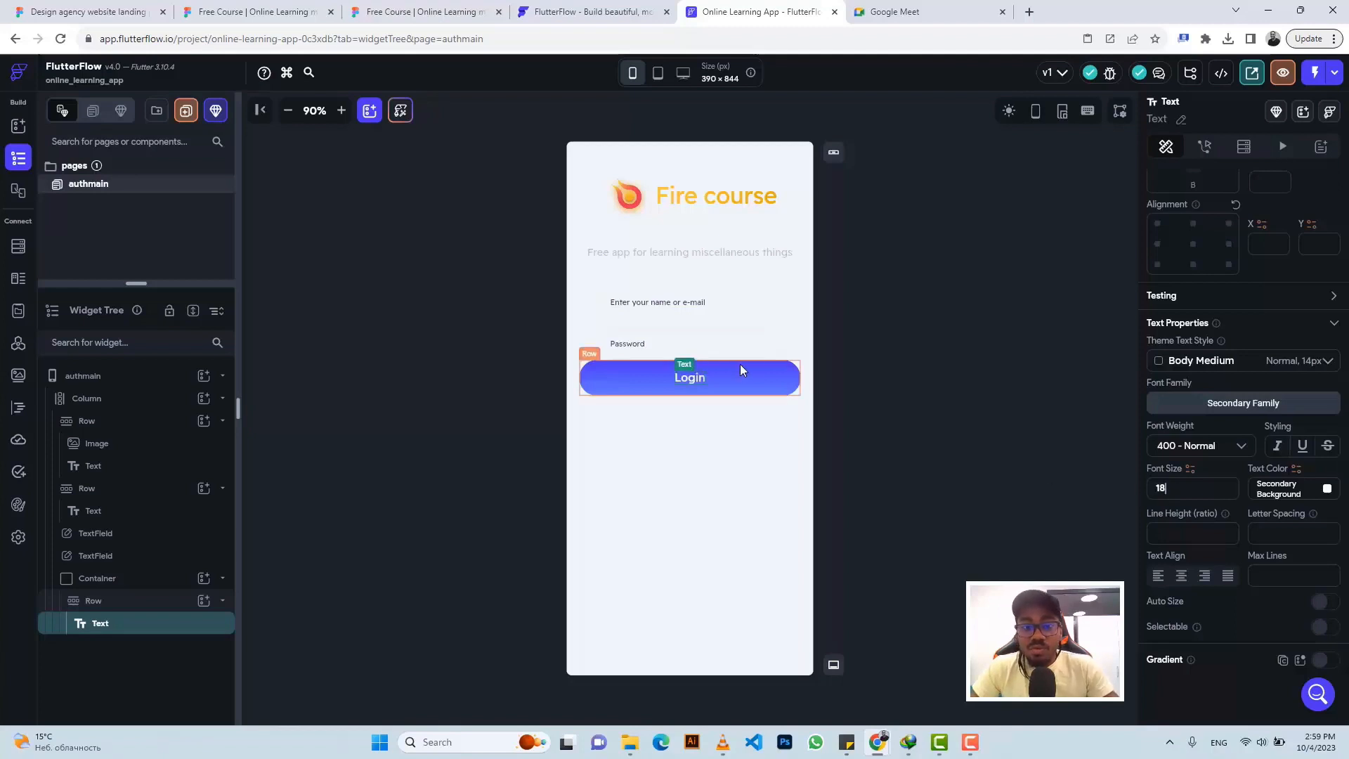
Measure the gap between the Password field and Login button in Figma, then enter 39 as the Login Row's top padding in FlutterFlow
left_click(777, 370)
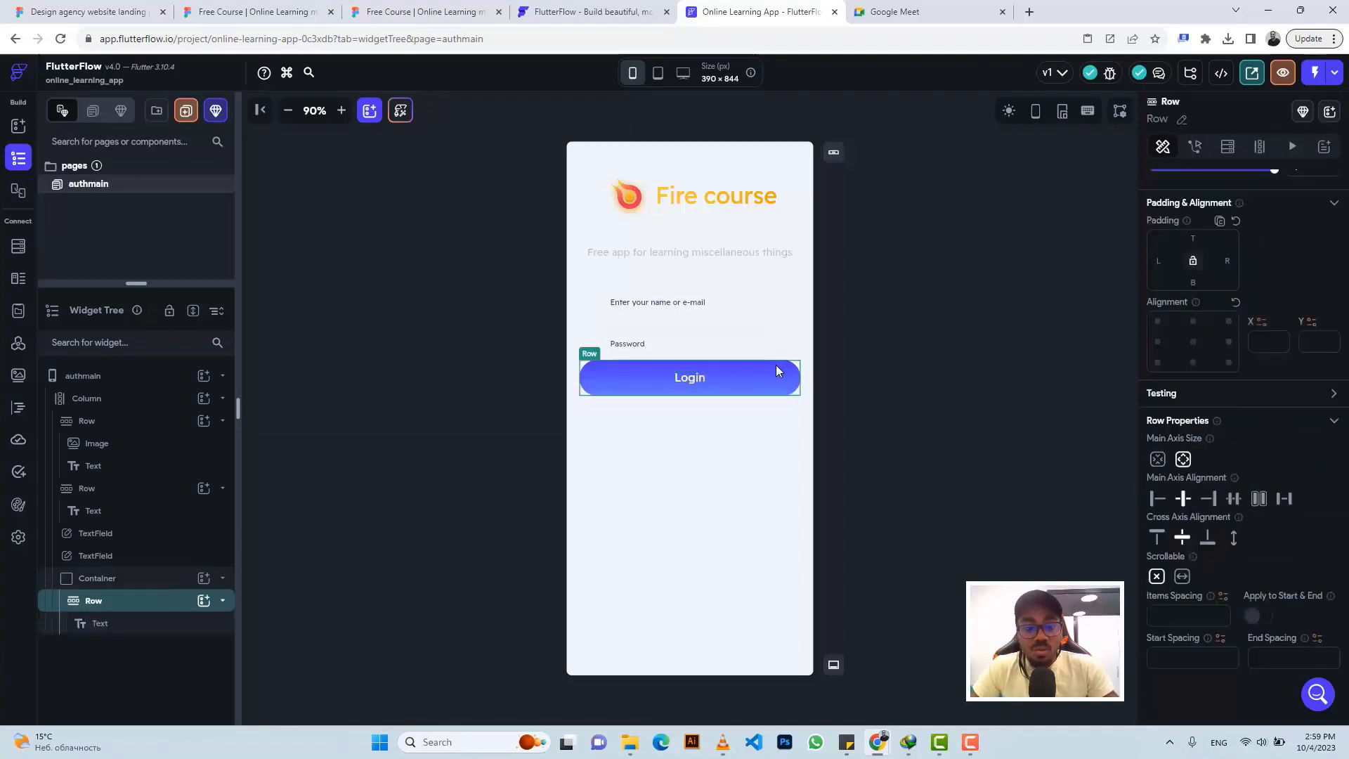
left_click(421, 11)
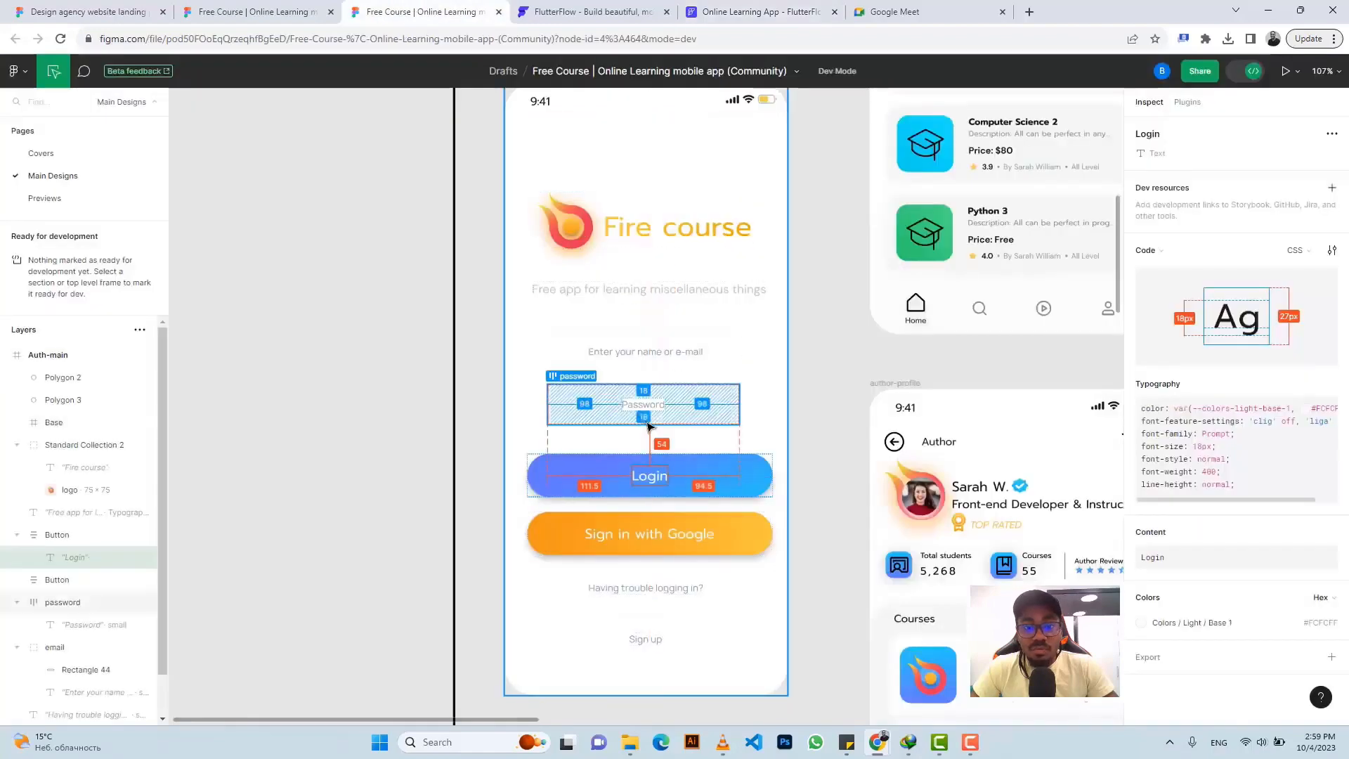
left_click(692, 469)
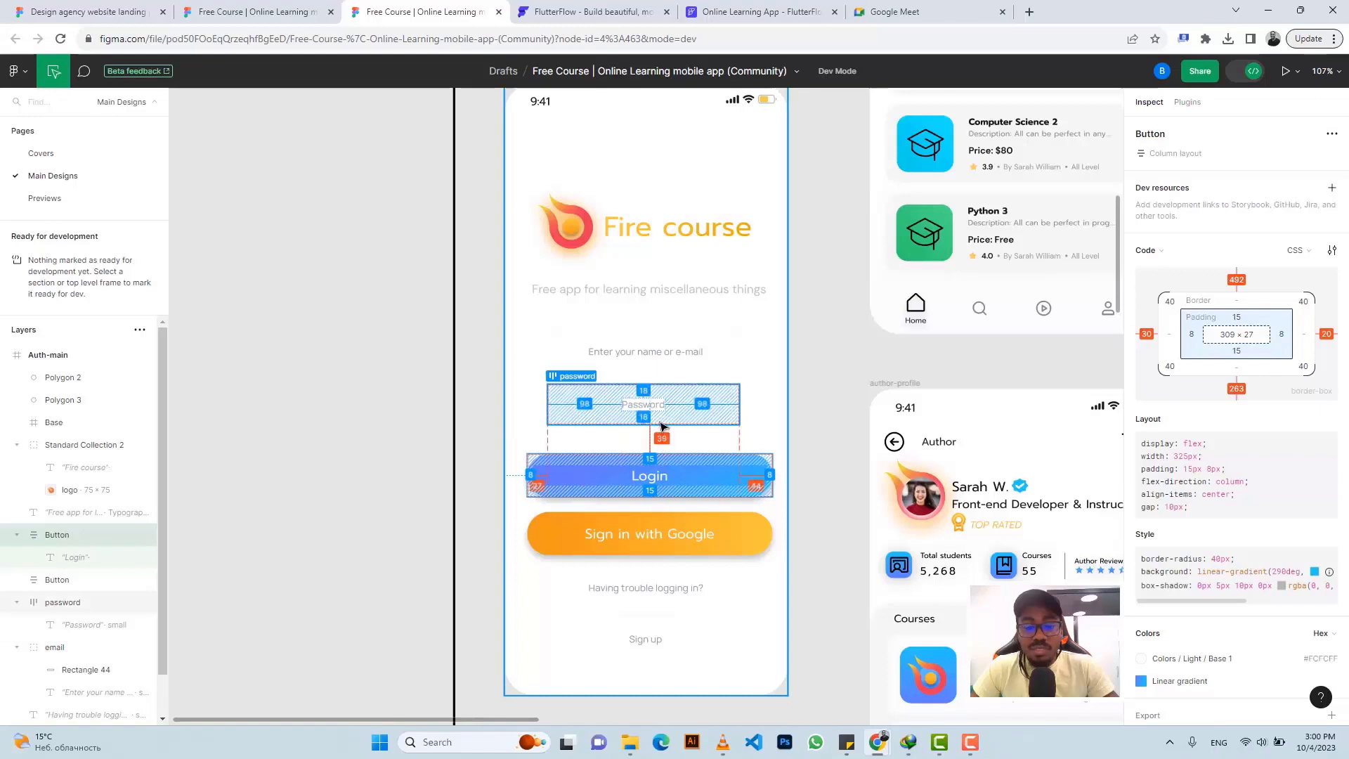
left_click(759, 11)
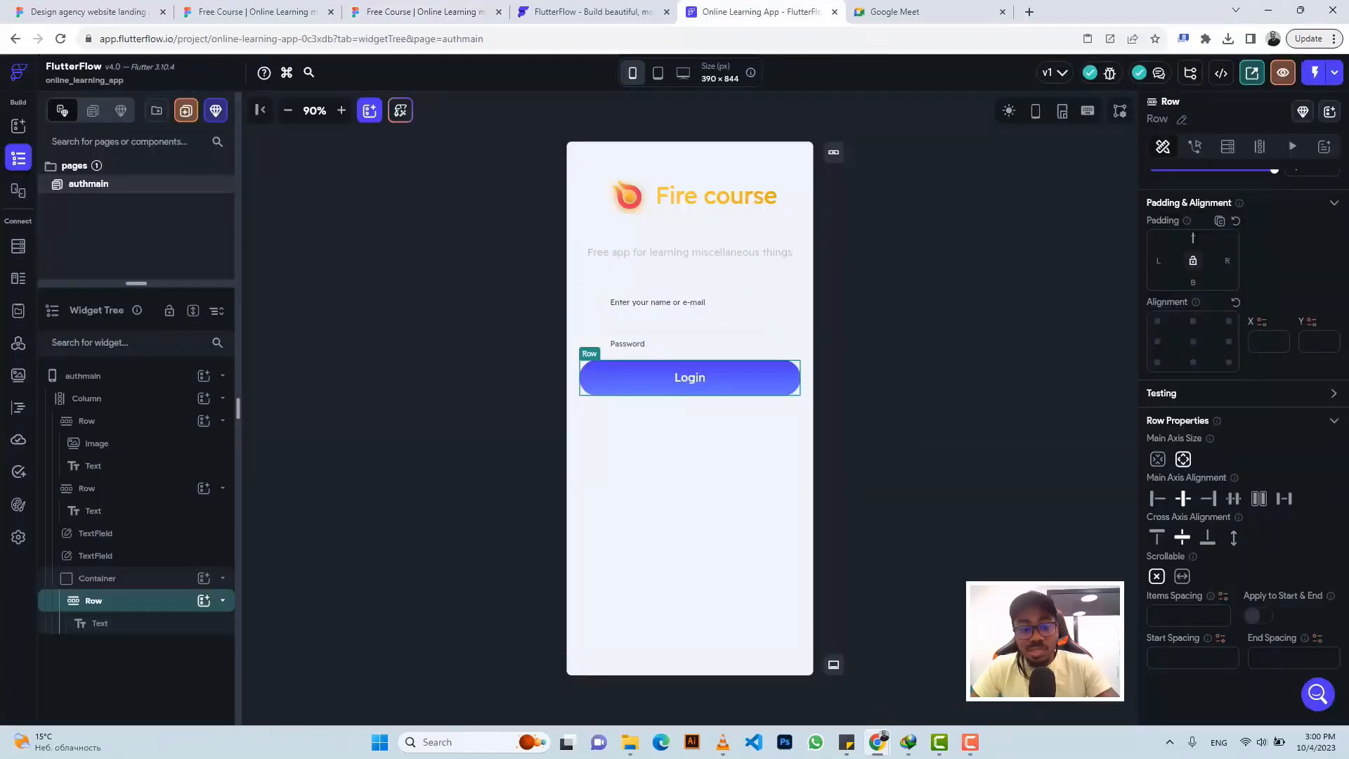
type("39")
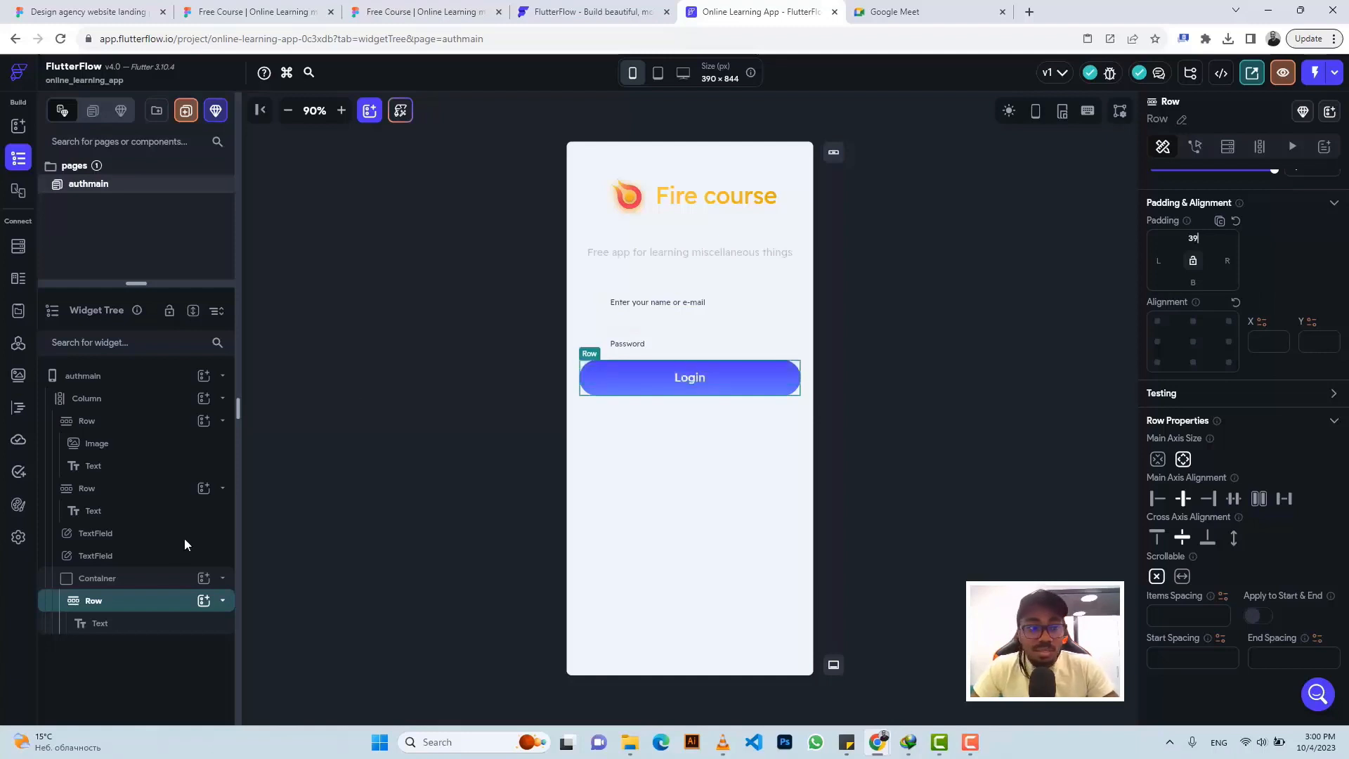
Select the Login button's gradient Container and open its top padding for editing
left_click(145, 578)
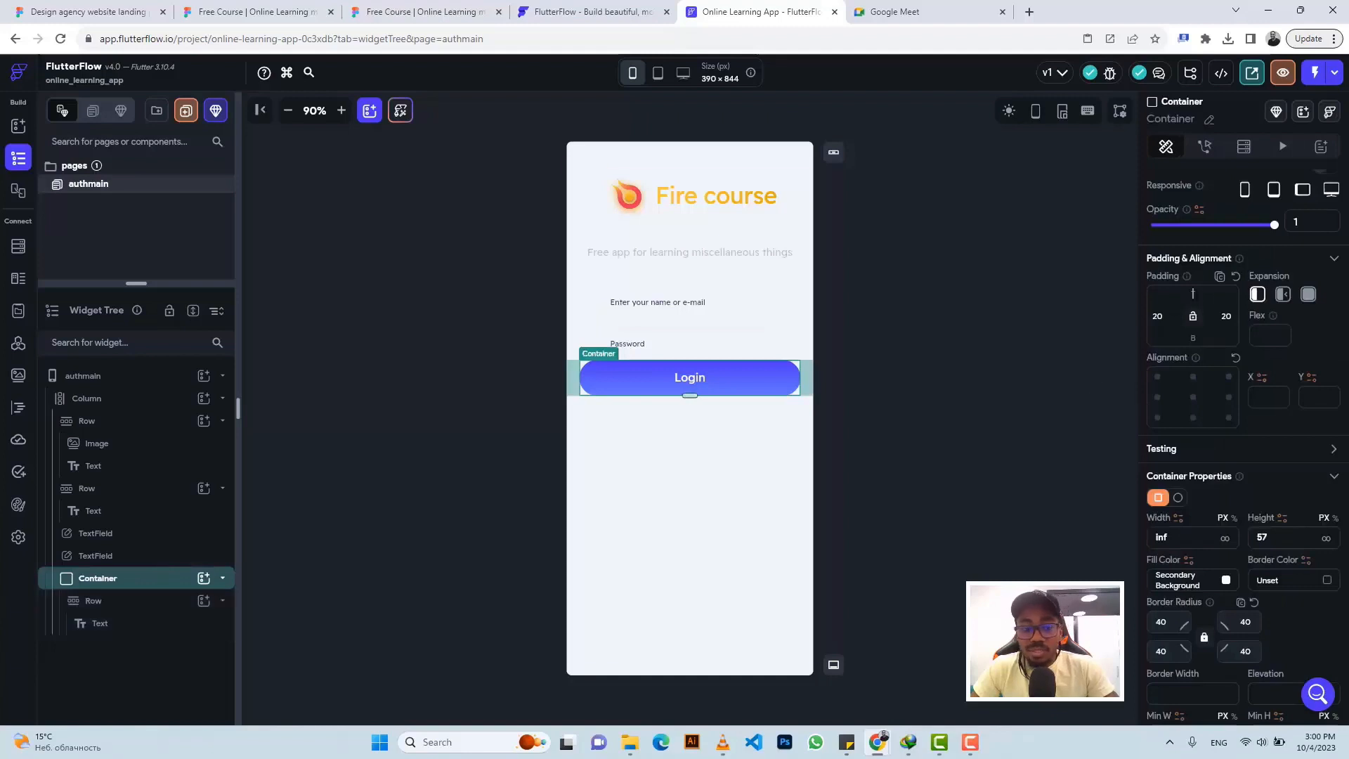
Set the Login container's top padding to 39 and duplicate the container within the column
type("39")
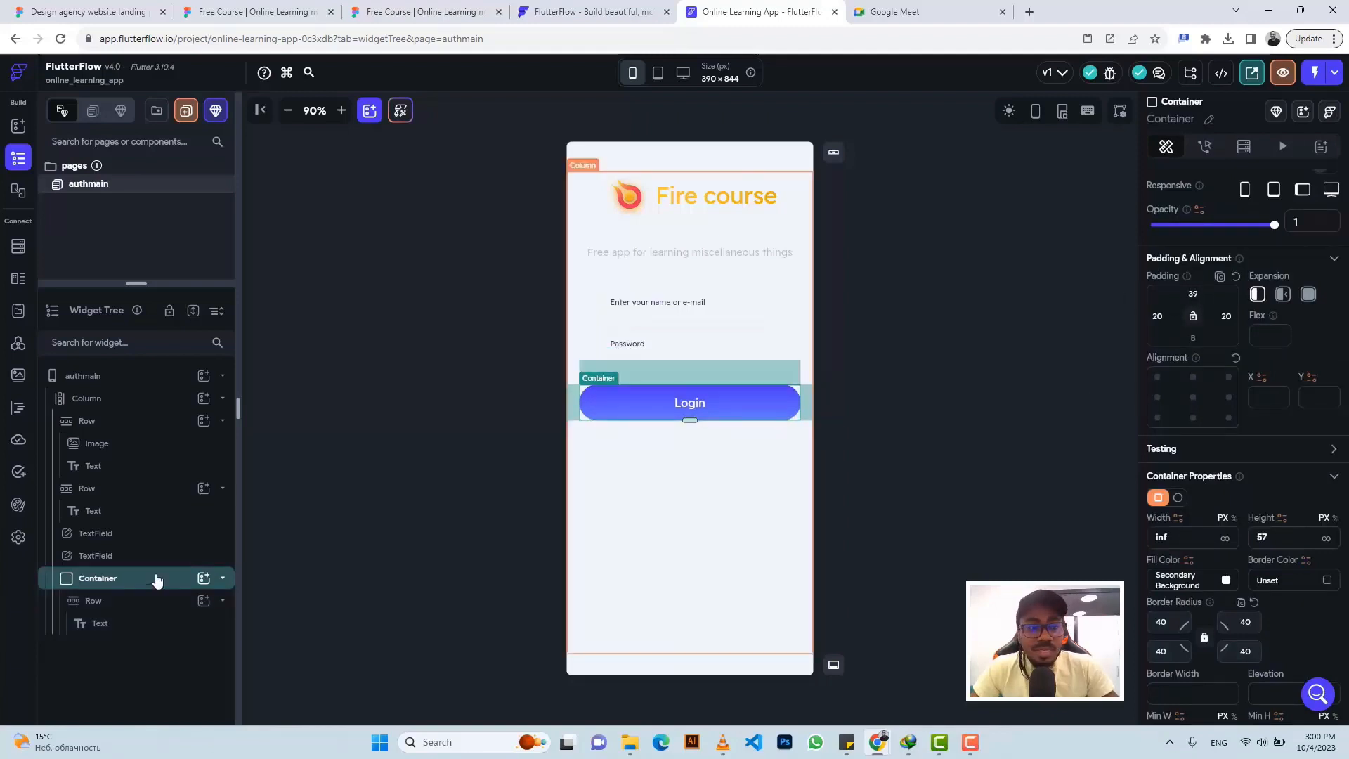
key("Left")
key("Left")
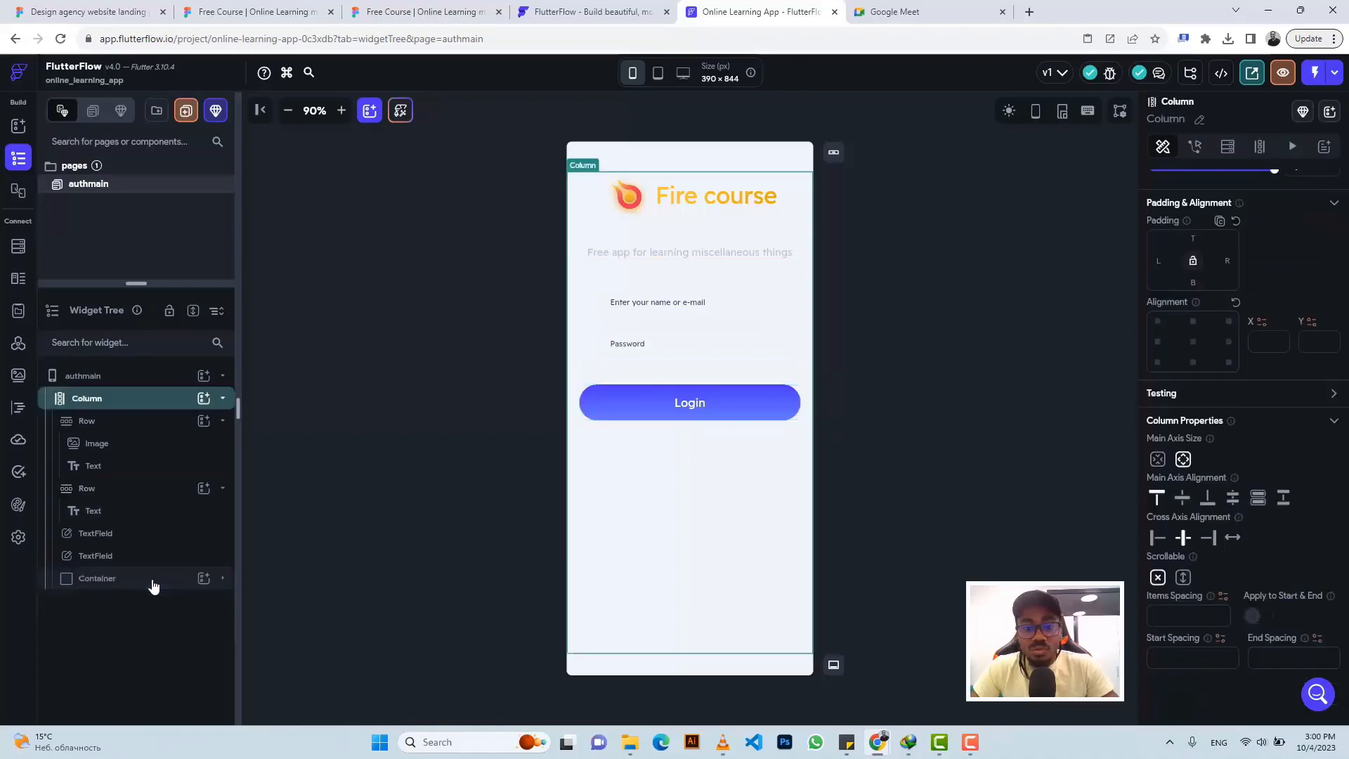
left_click(156, 584)
Switch to the Figma design and copy the text content "Sign in with Google" from the orange button
left_click(421, 12)
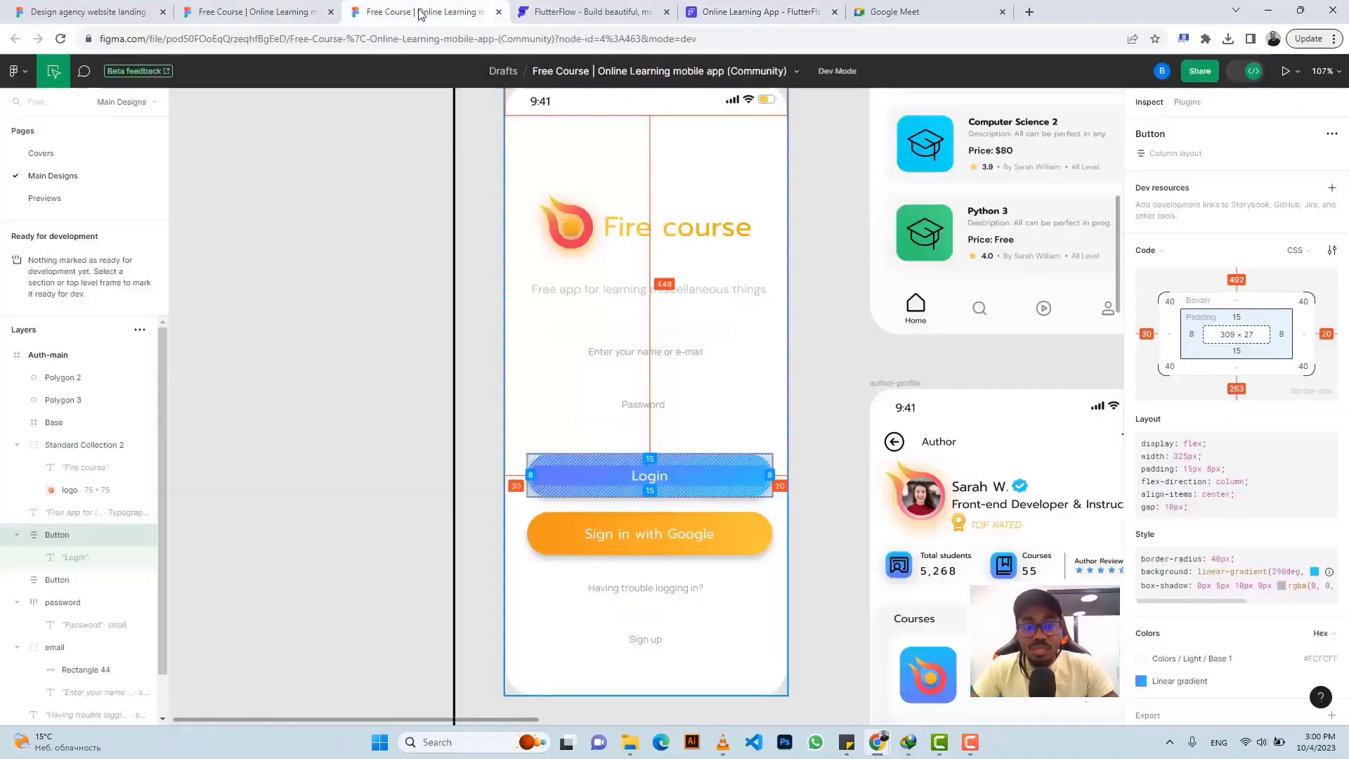
left_click(597, 540)
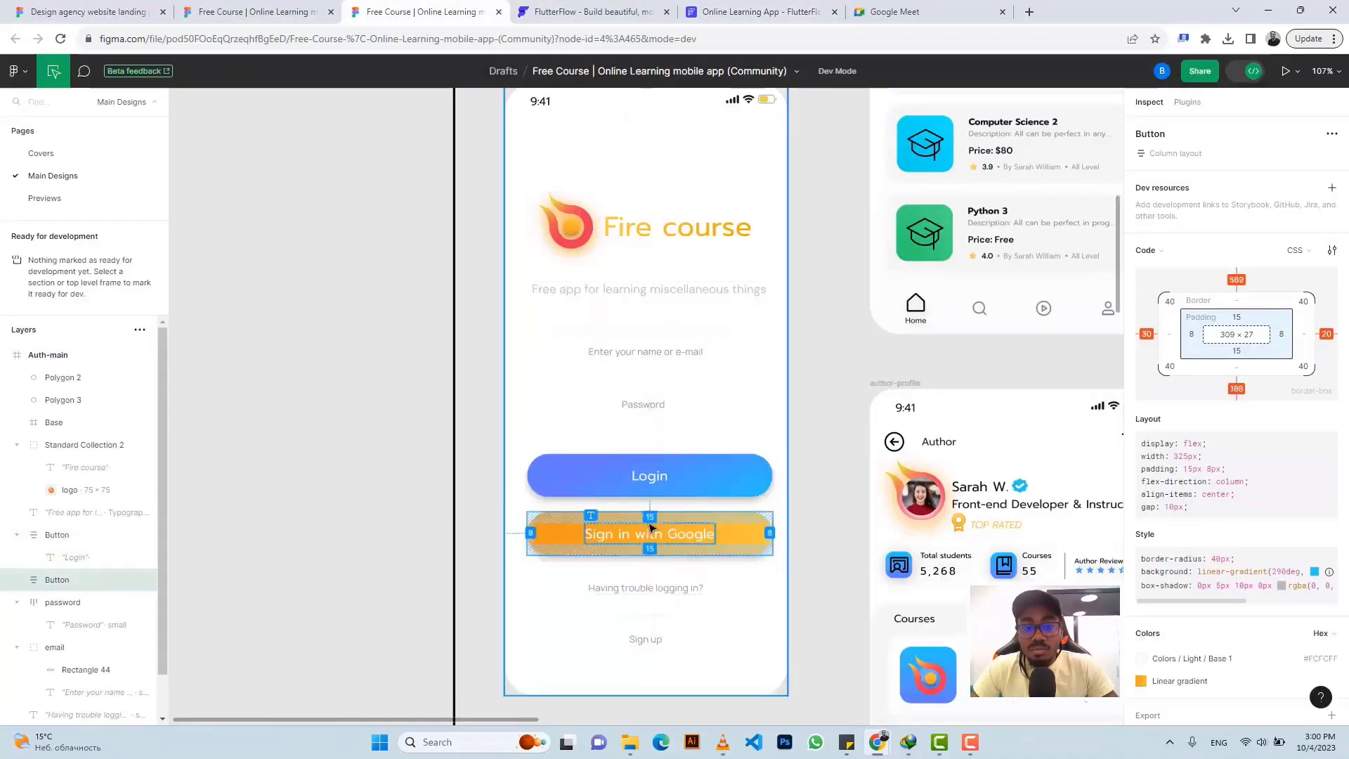
double_click(592, 539)
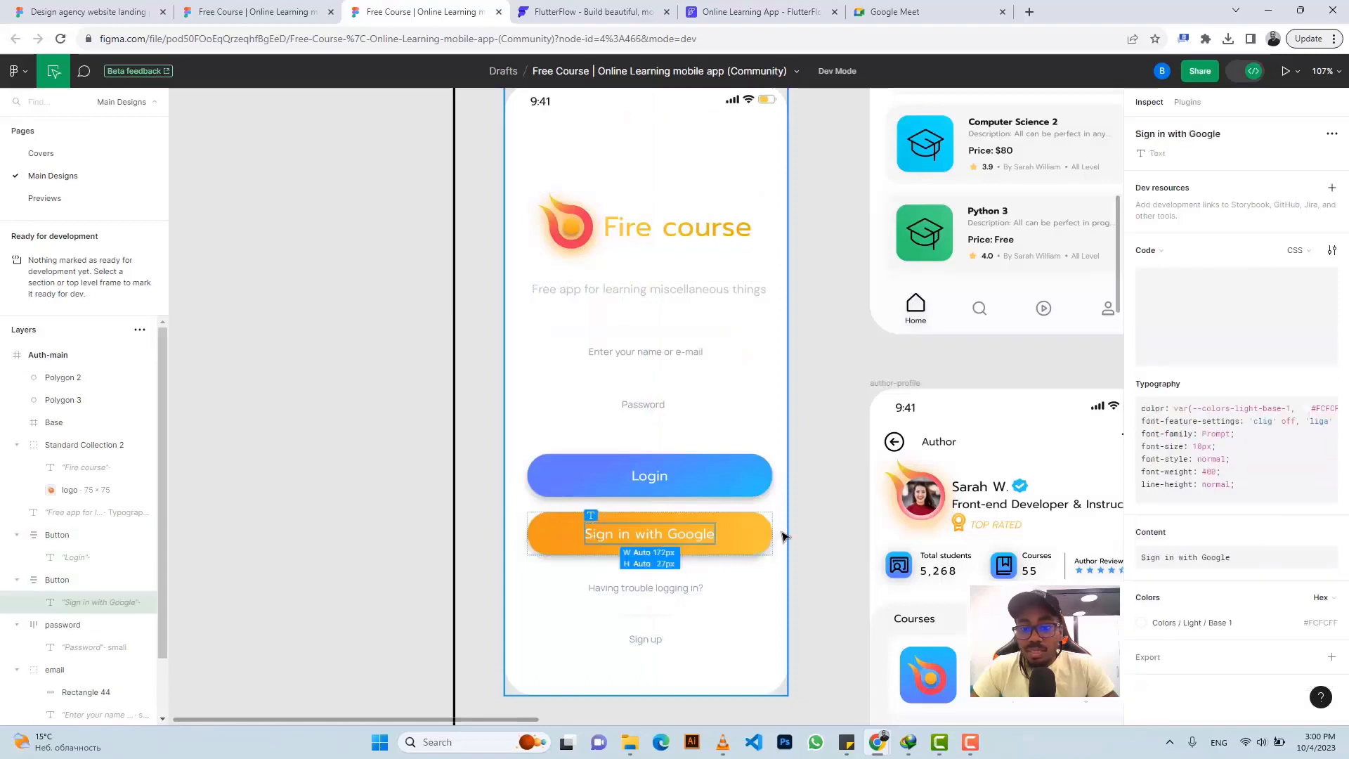
key("Escape")
left_click(592, 540)
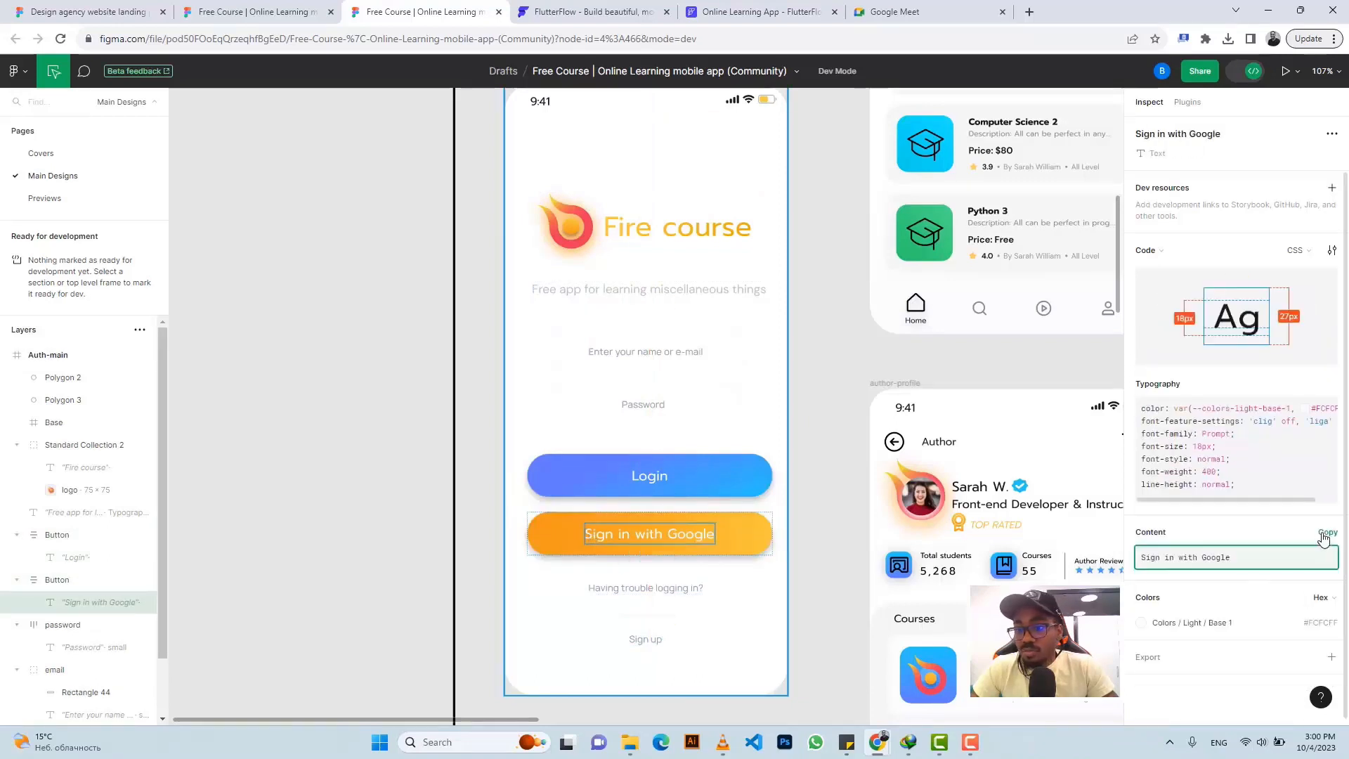
left_click(1324, 534)
Return to FlutterFlow and replace the duplicated button's text with "Sign in with Google"
left_click(759, 11)
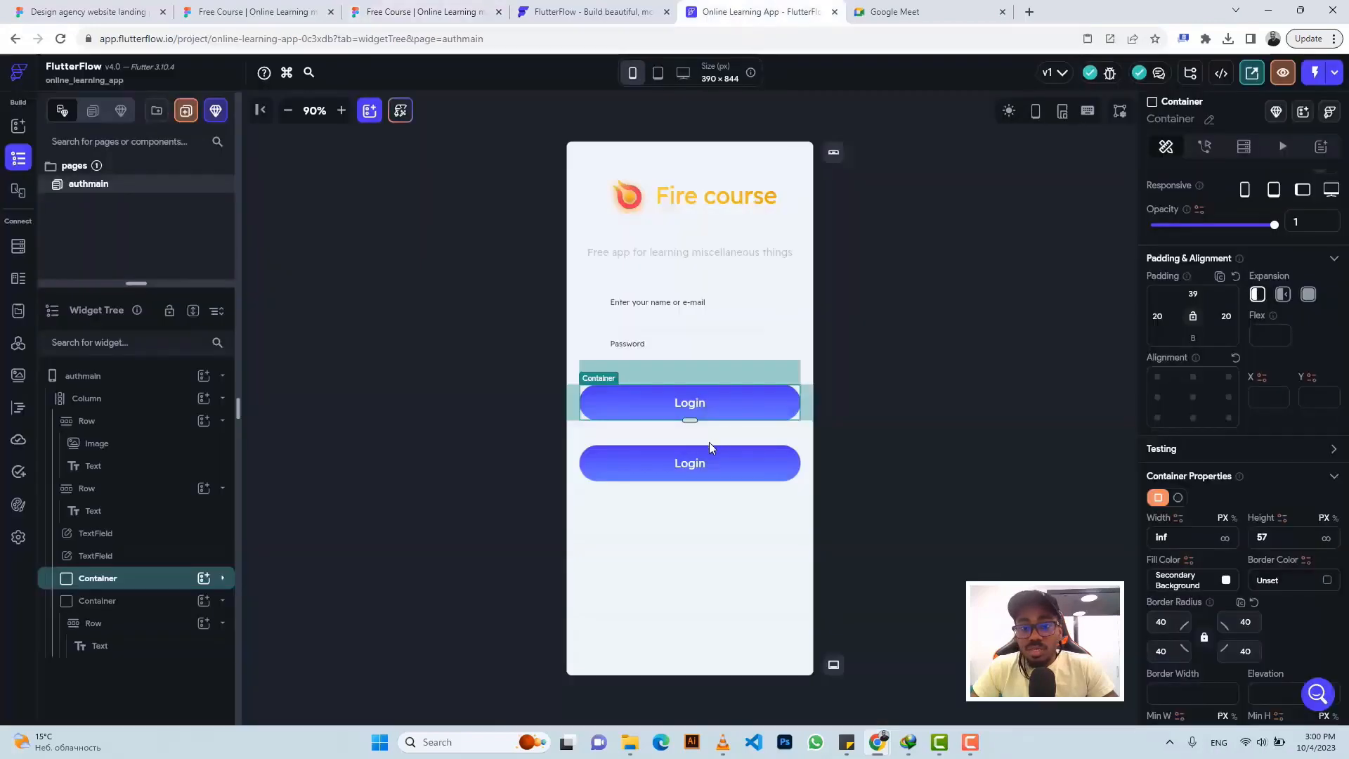
left_click(692, 462)
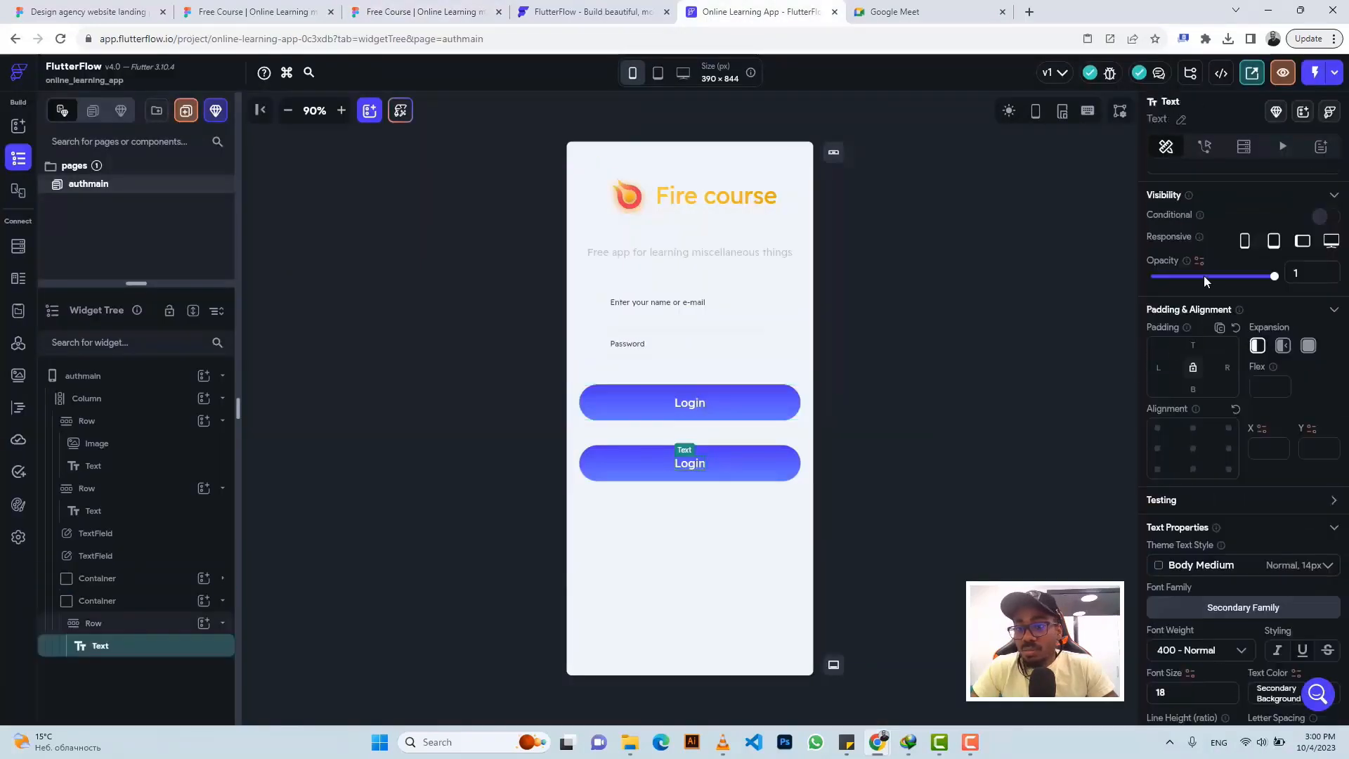
scroll(1214, 412, "up", 2)
double_click(1187, 250)
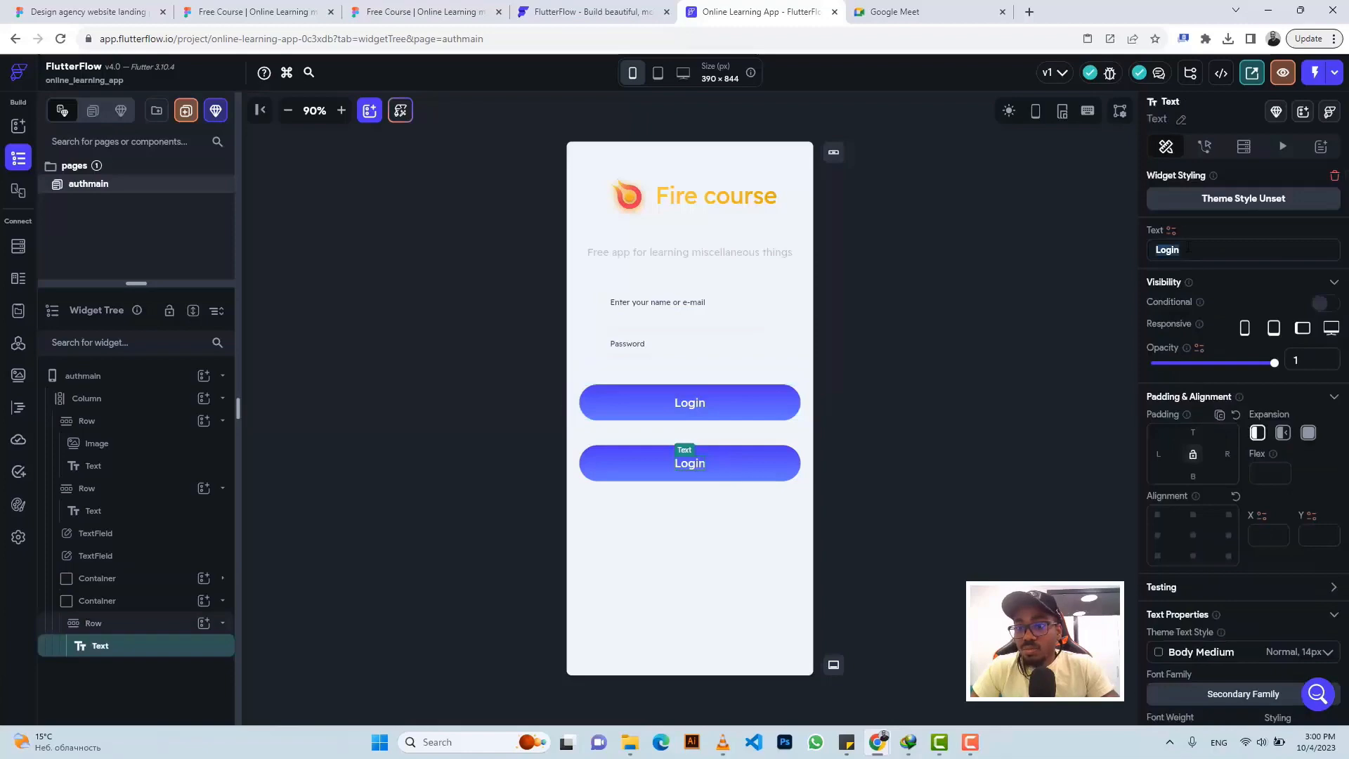
key("ctrl+v")
Copy the linear gradient of the Figma design's Google button and select the Sign in with Google container in FlutterFlow
left_click(458, 12)
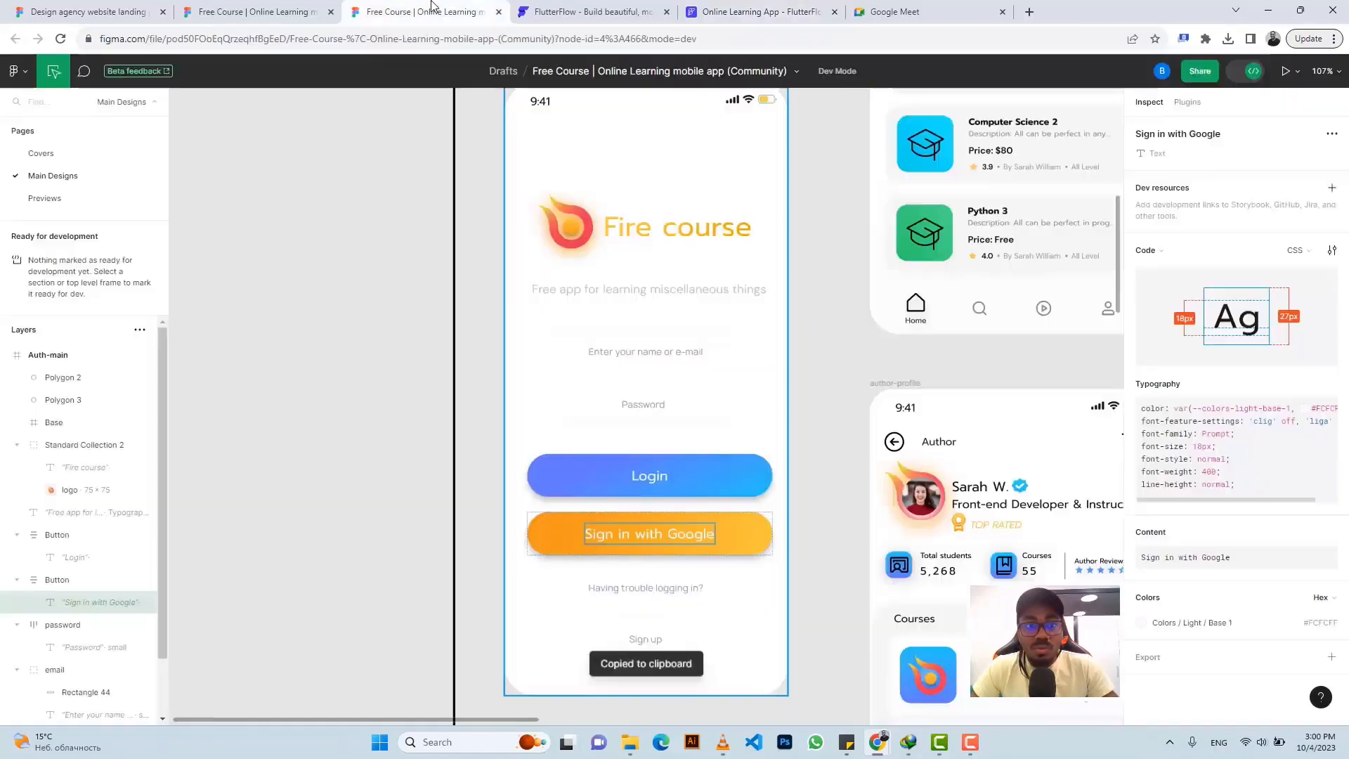
left_click(765, 530)
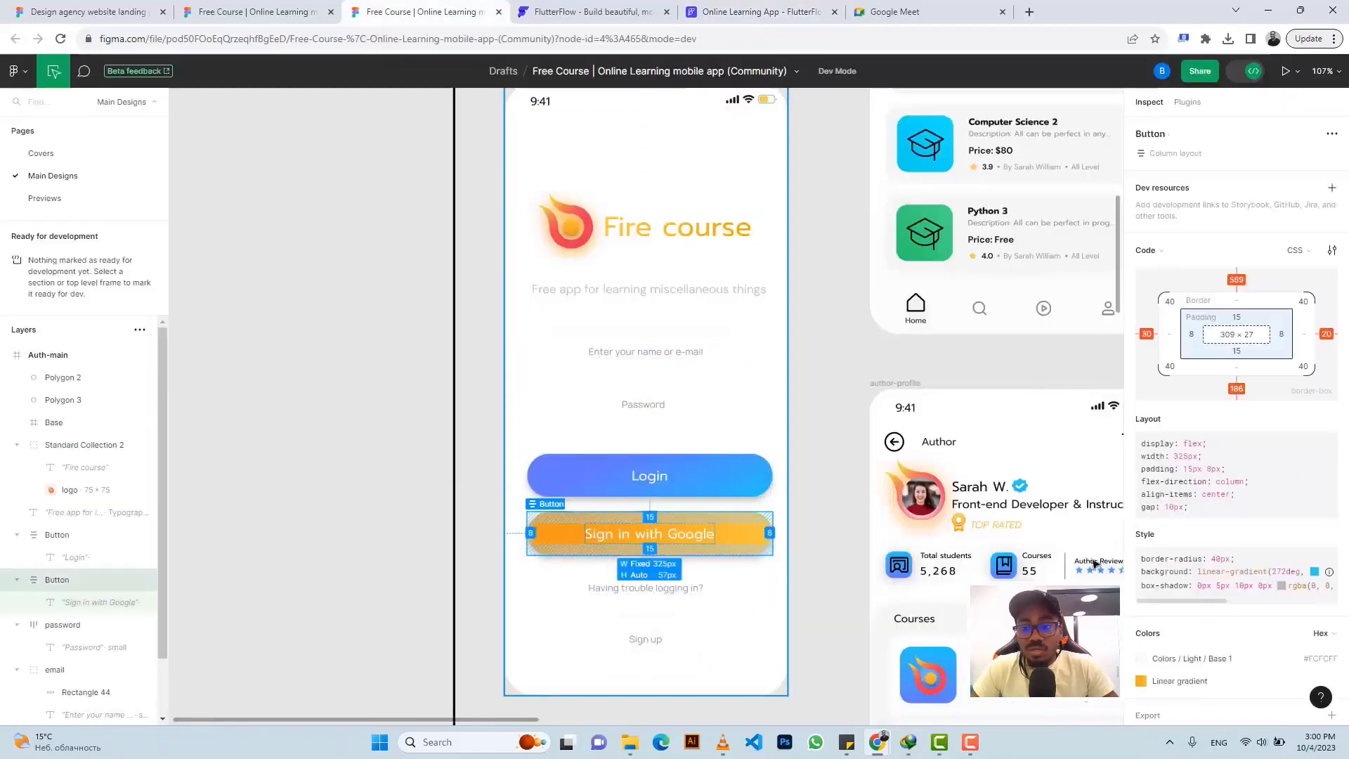
left_click(1167, 682)
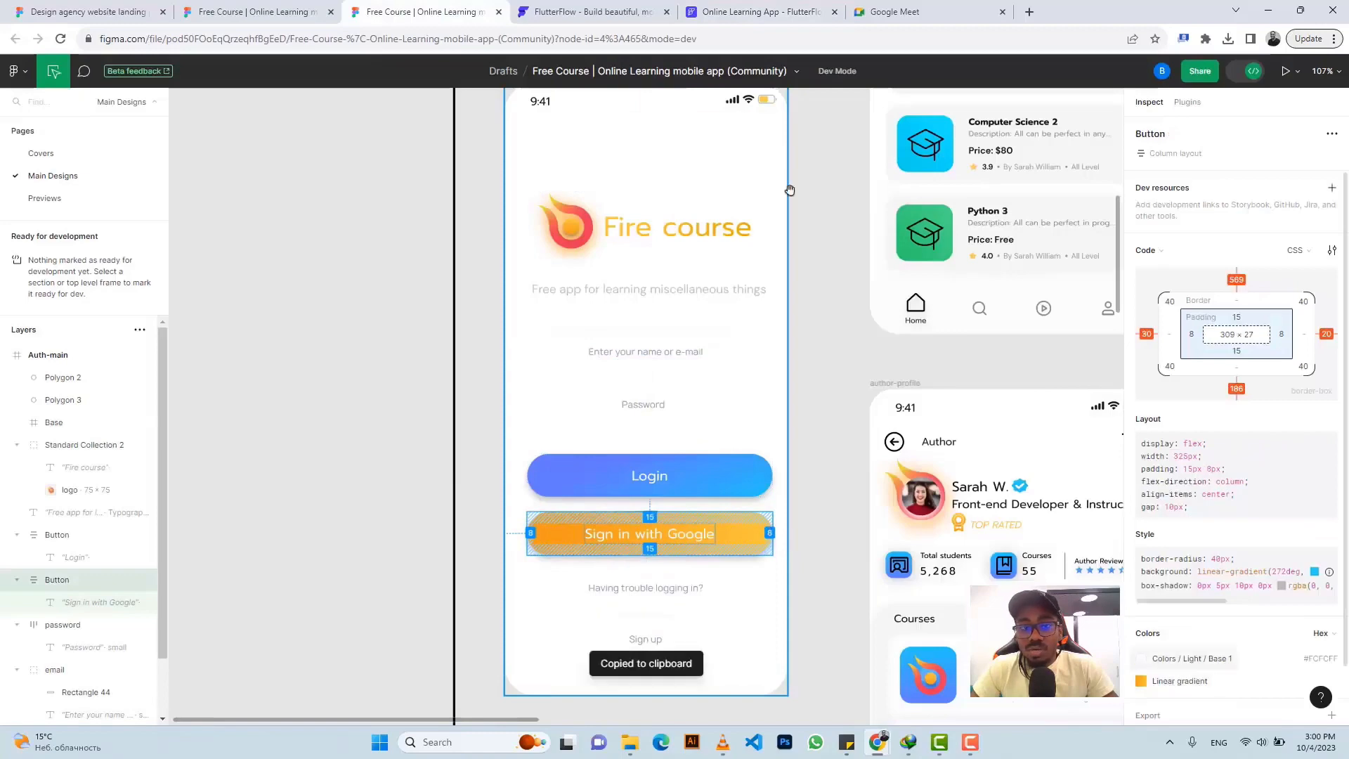
left_click(755, 12)
scroll(1200, 596, "down", 3)
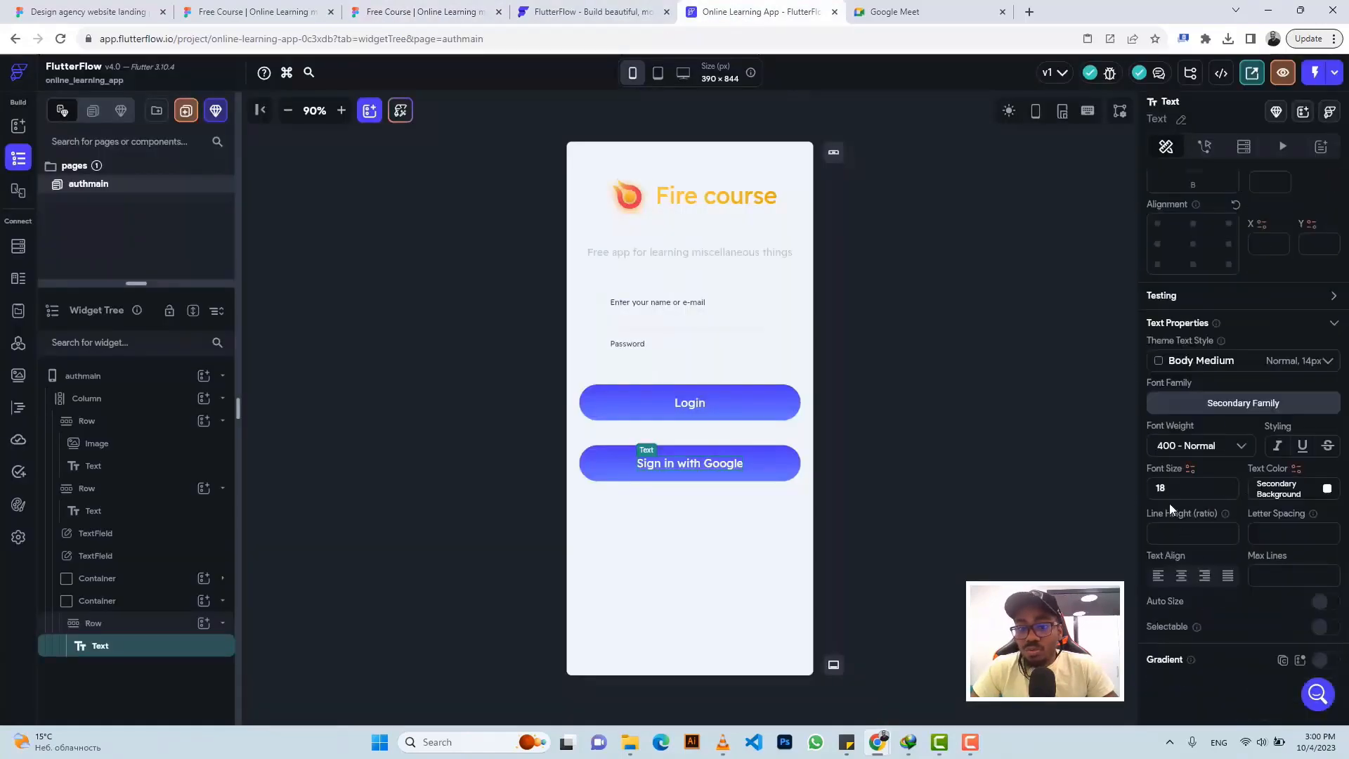
left_click(773, 456)
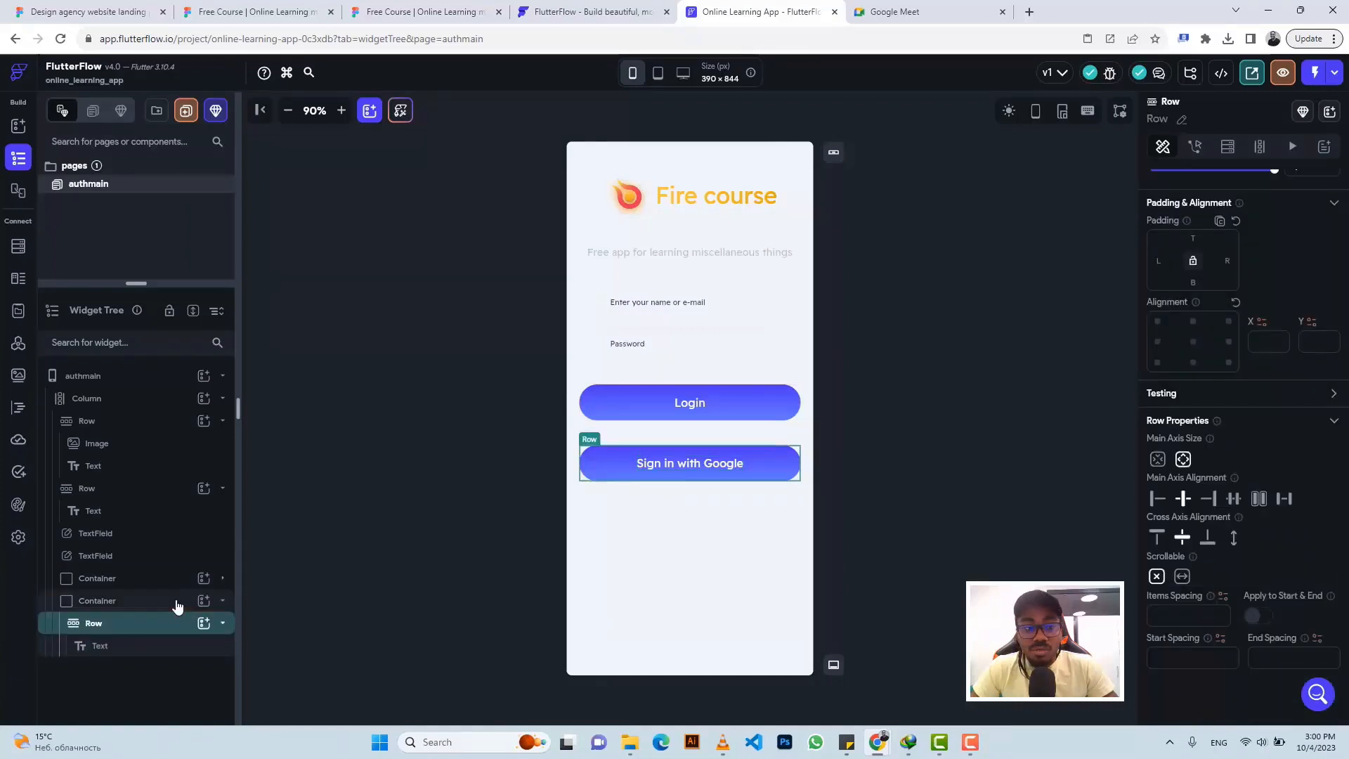
left_click(177, 605)
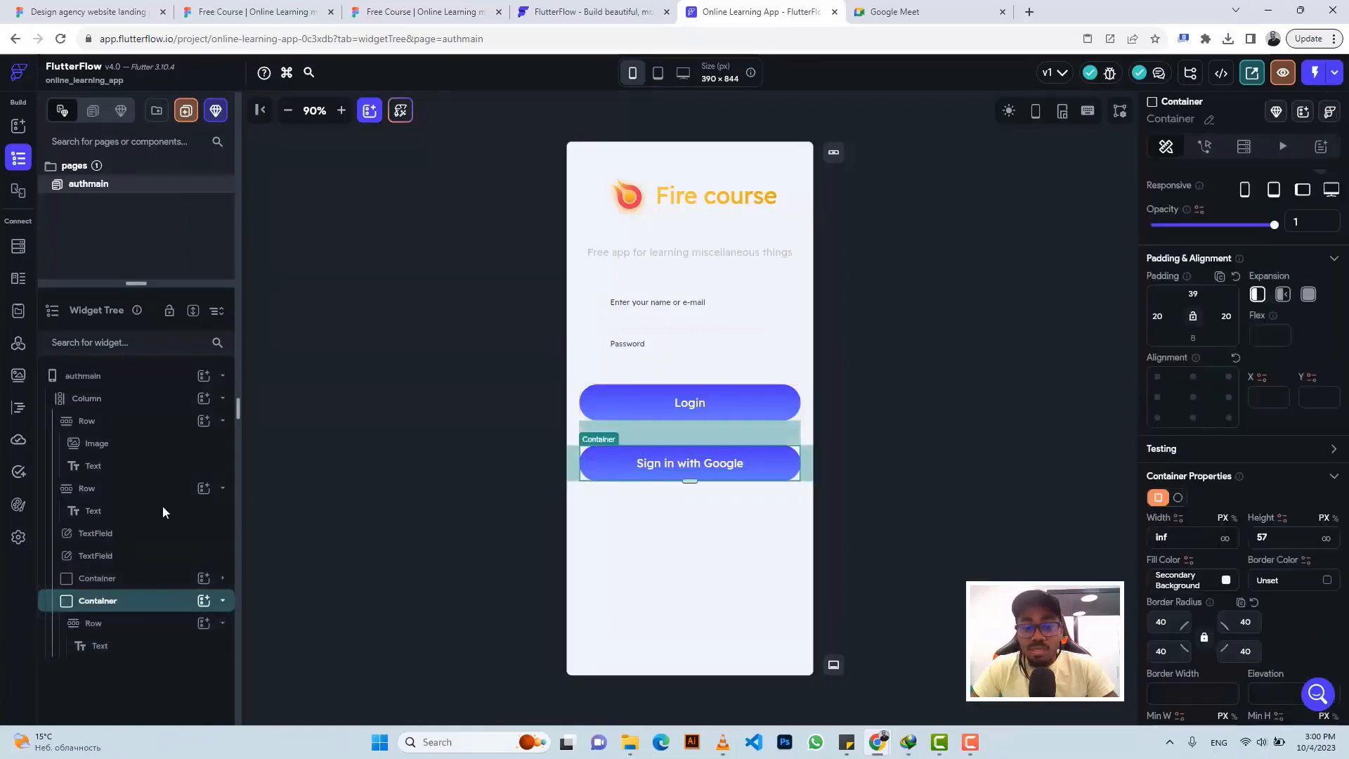
scroll(1188, 576, "down", 6)
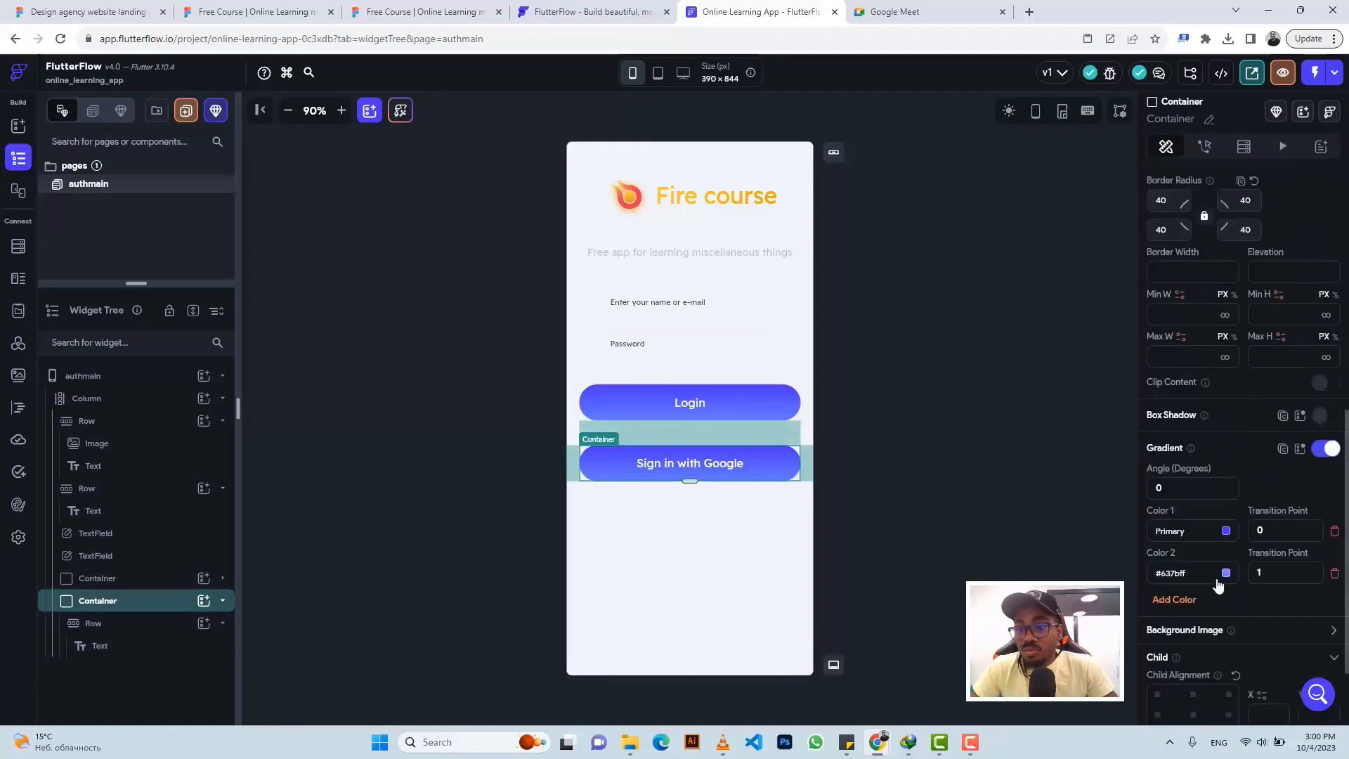
Try #21C8F6#FFC73C and #F19A1A as the first gradient color of the Sign in with Google container
left_click(1179, 534)
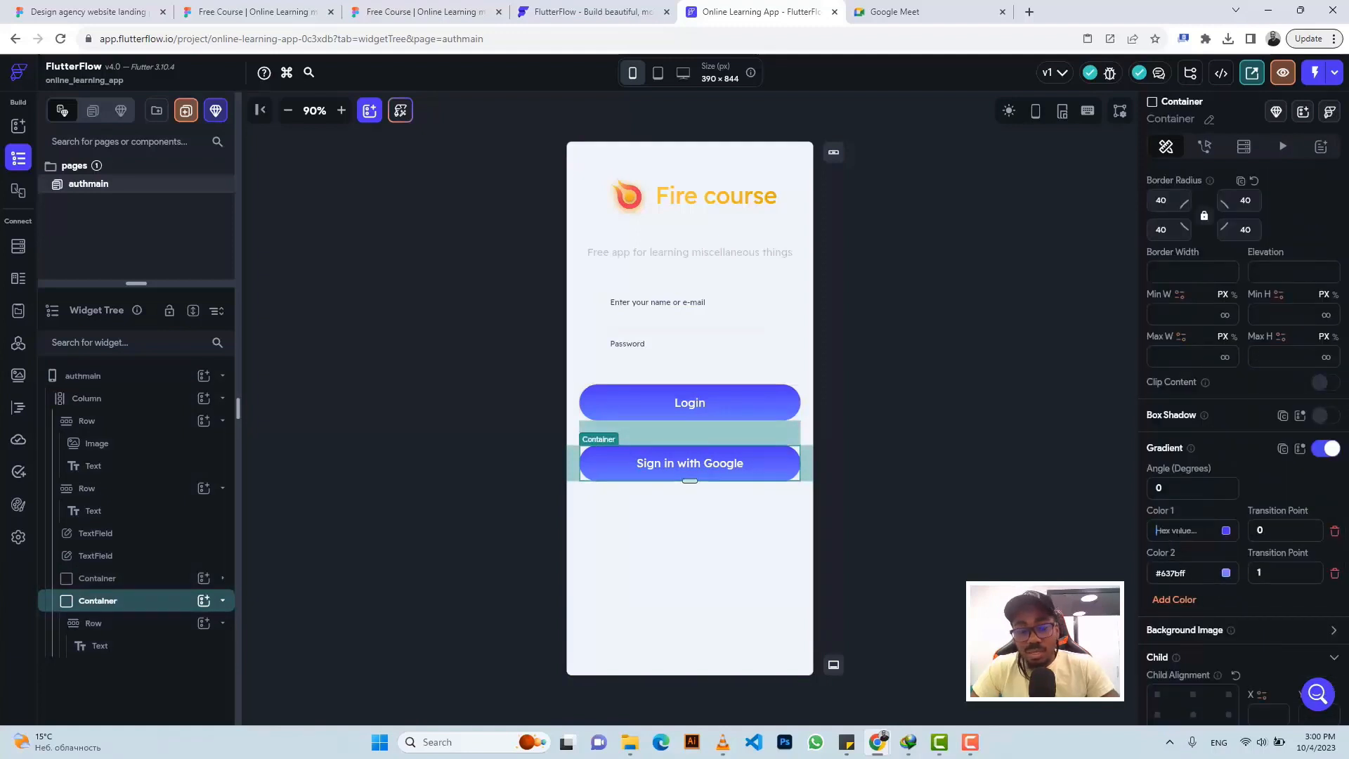
key("ctrl+v")
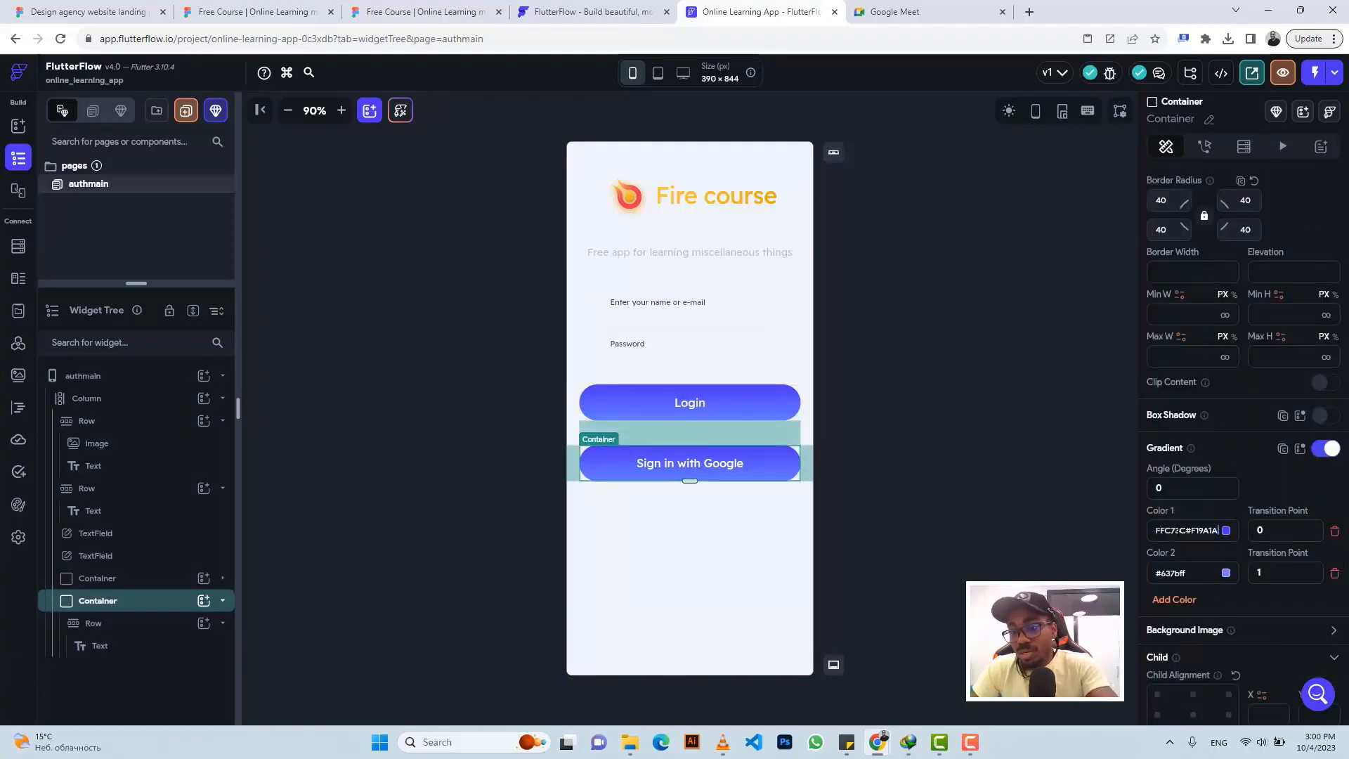
key("shift+Left")
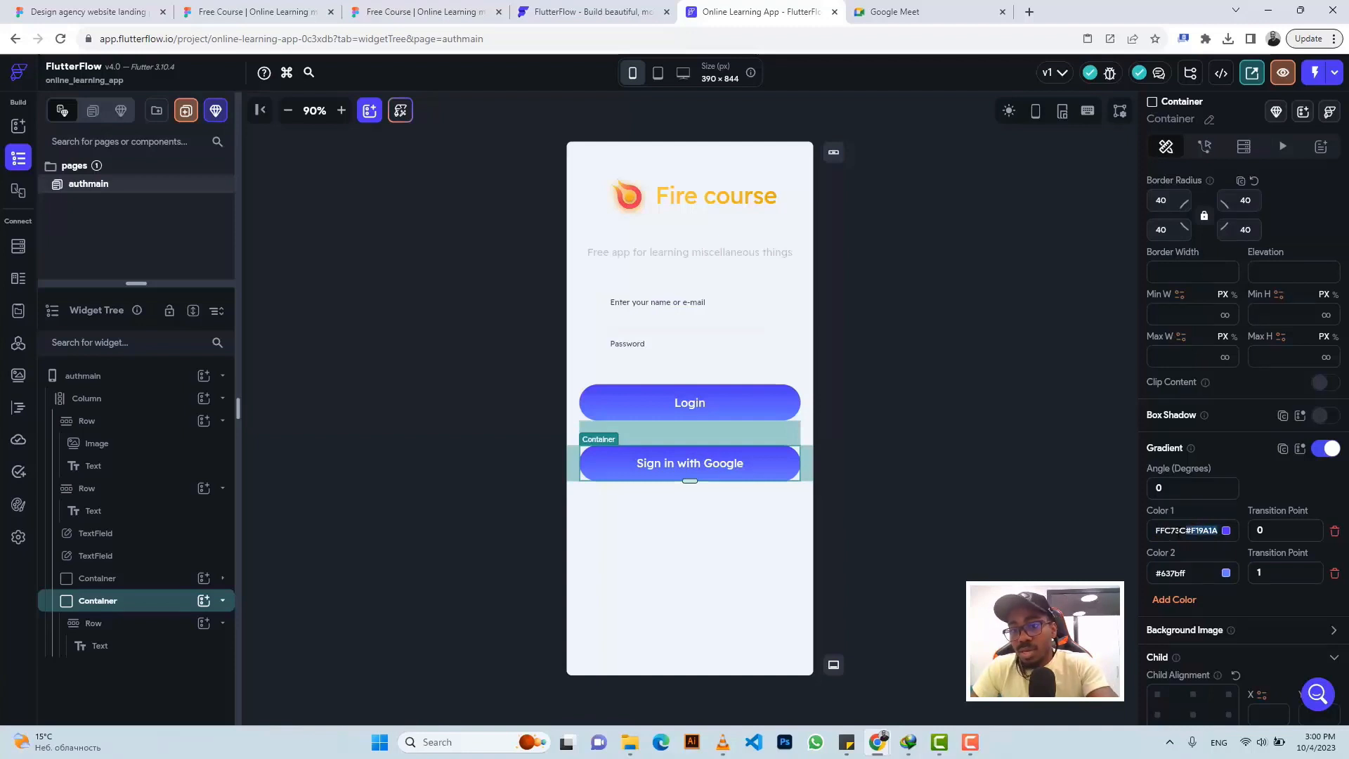
key("ctrl+x")
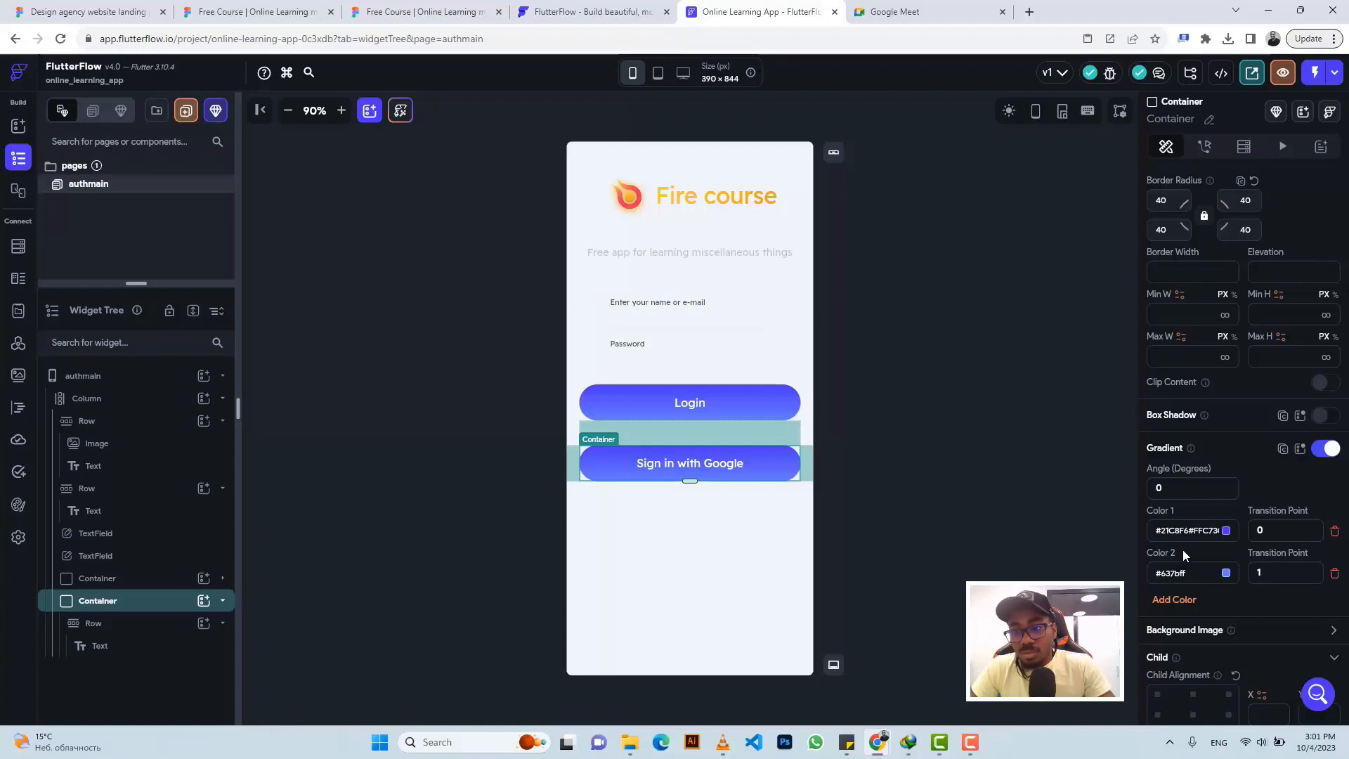
key("Return")
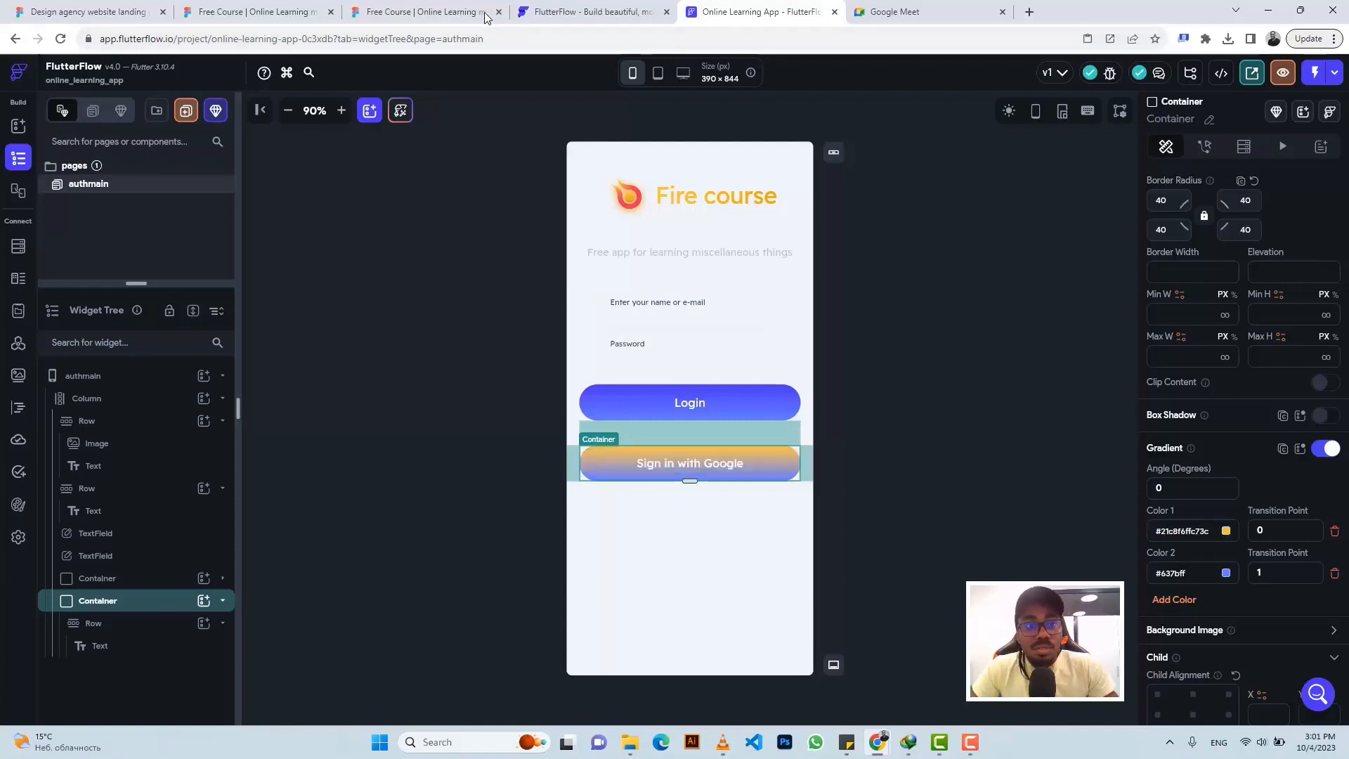
left_click(1176, 530)
key("ctrl+v")
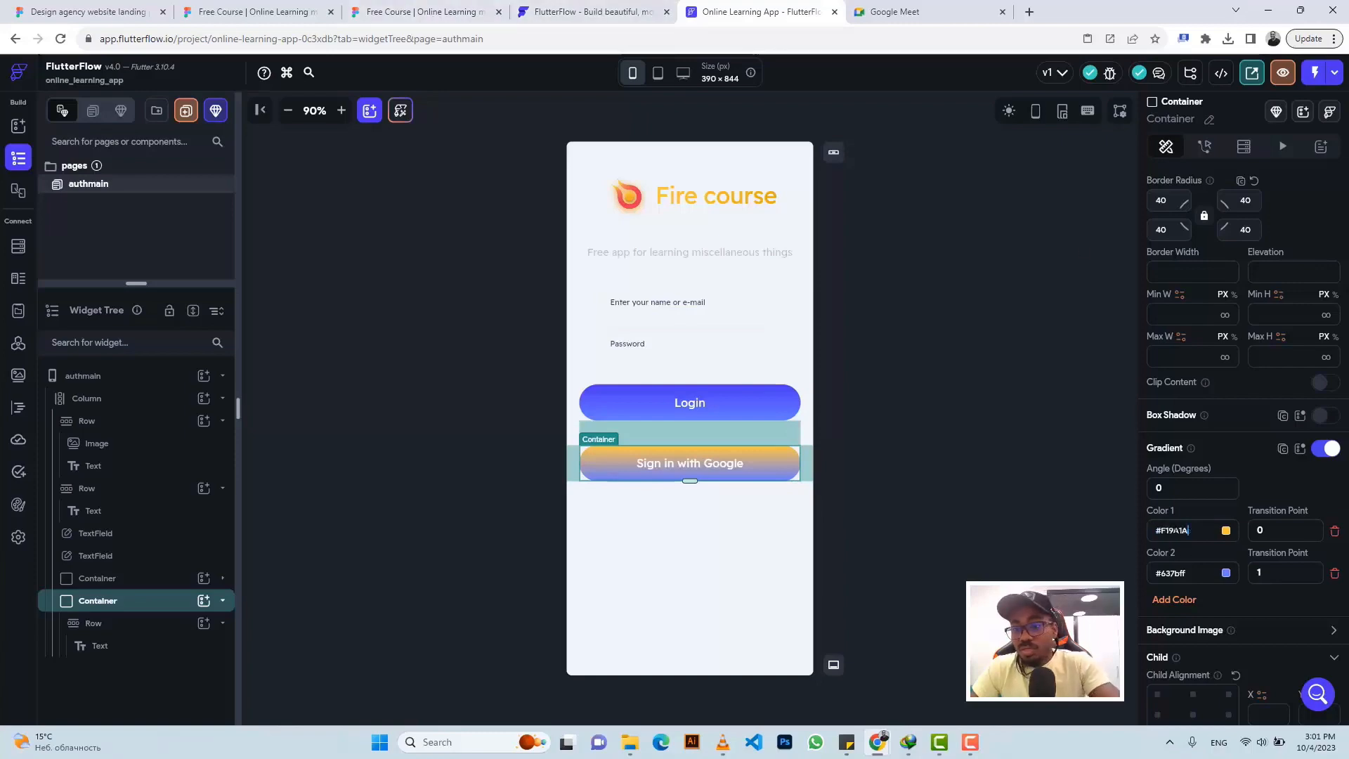
Copy the Google button's linear gradient from Figma again and apply the whole value as the container's first gradient color in FlutterFlow
left_click(401, 13)
left_click(1171, 686)
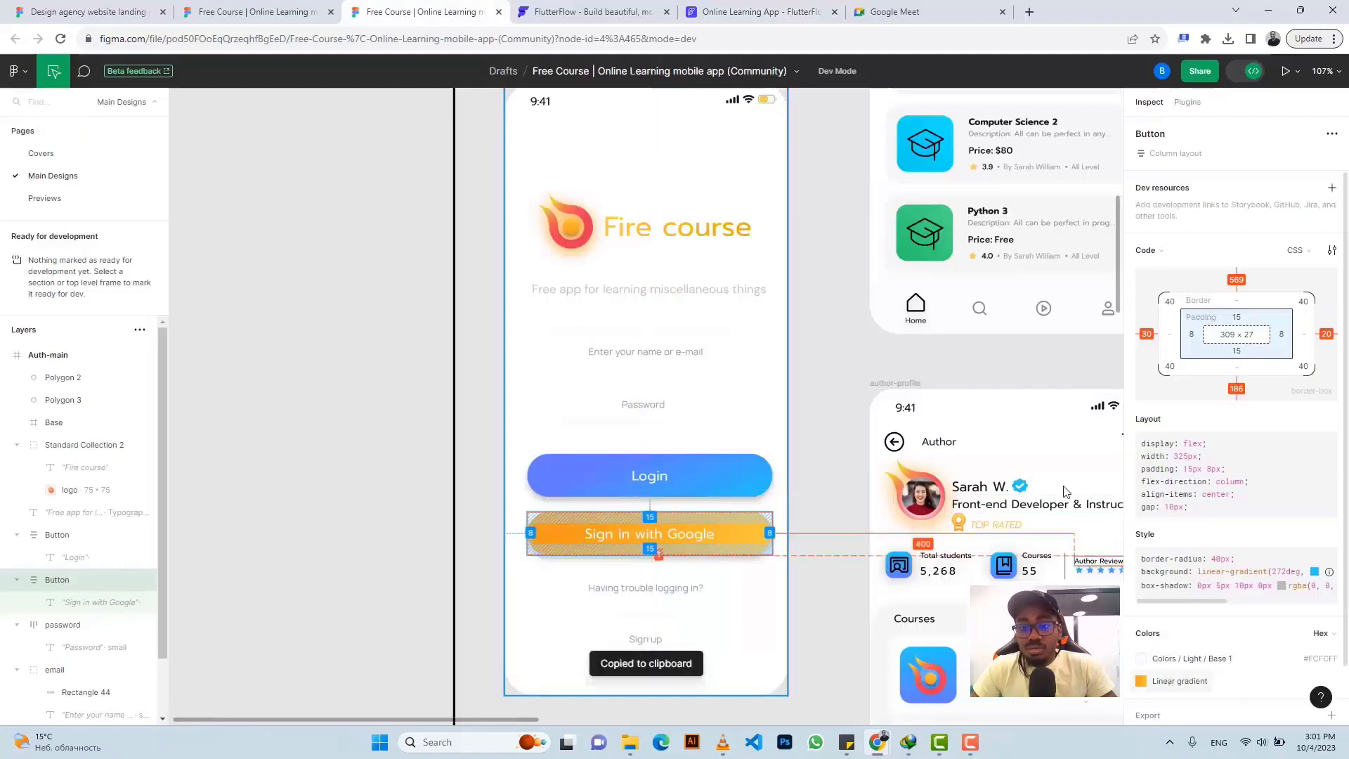
left_click(750, 12)
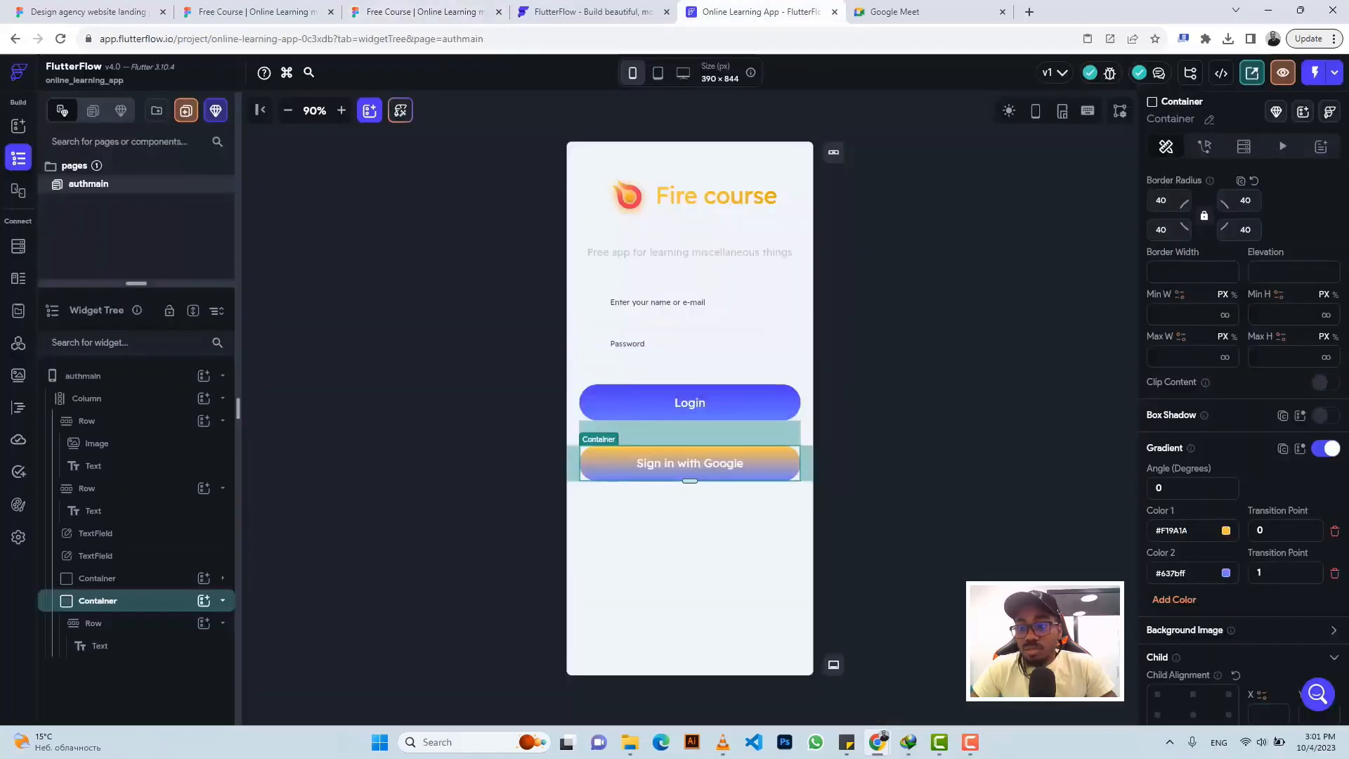
left_click_drag(1187, 531, 1154, 531)
key("ctrl+v")
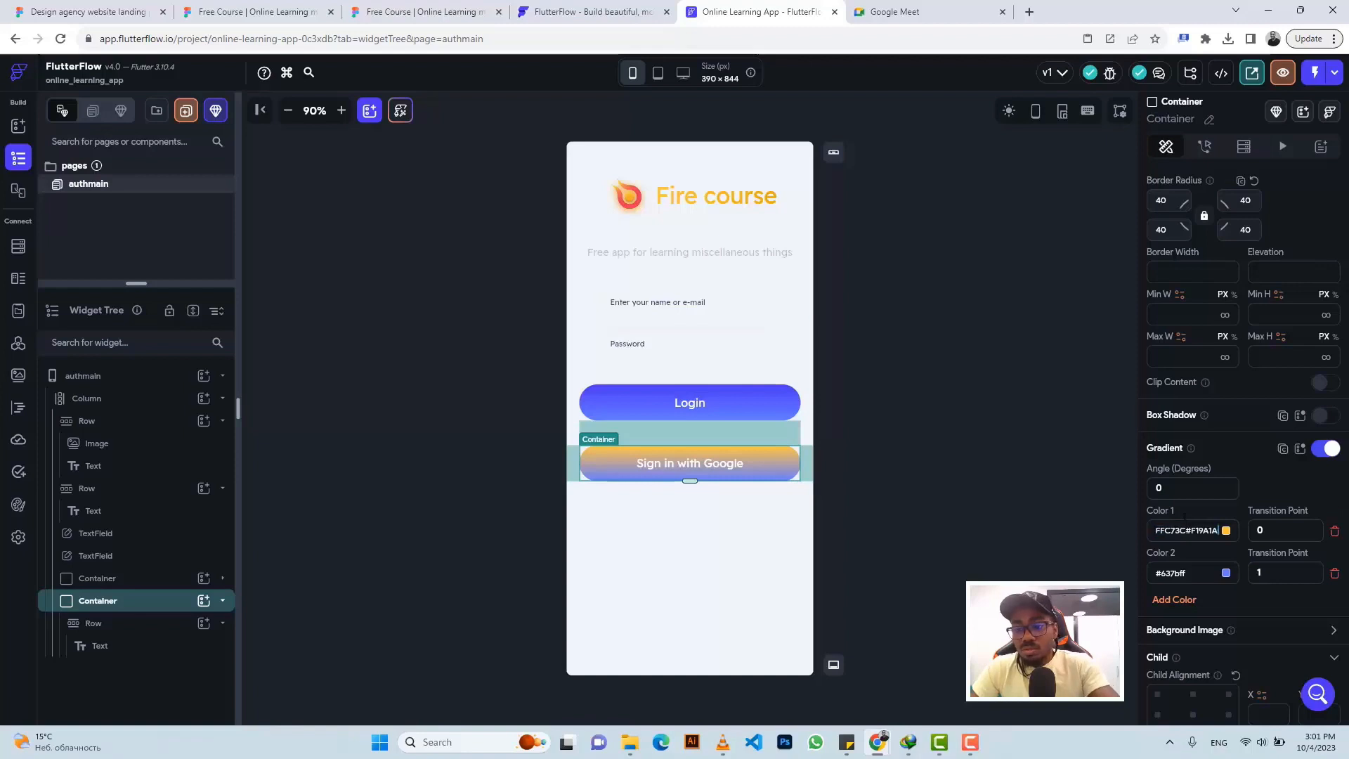
key("Return")
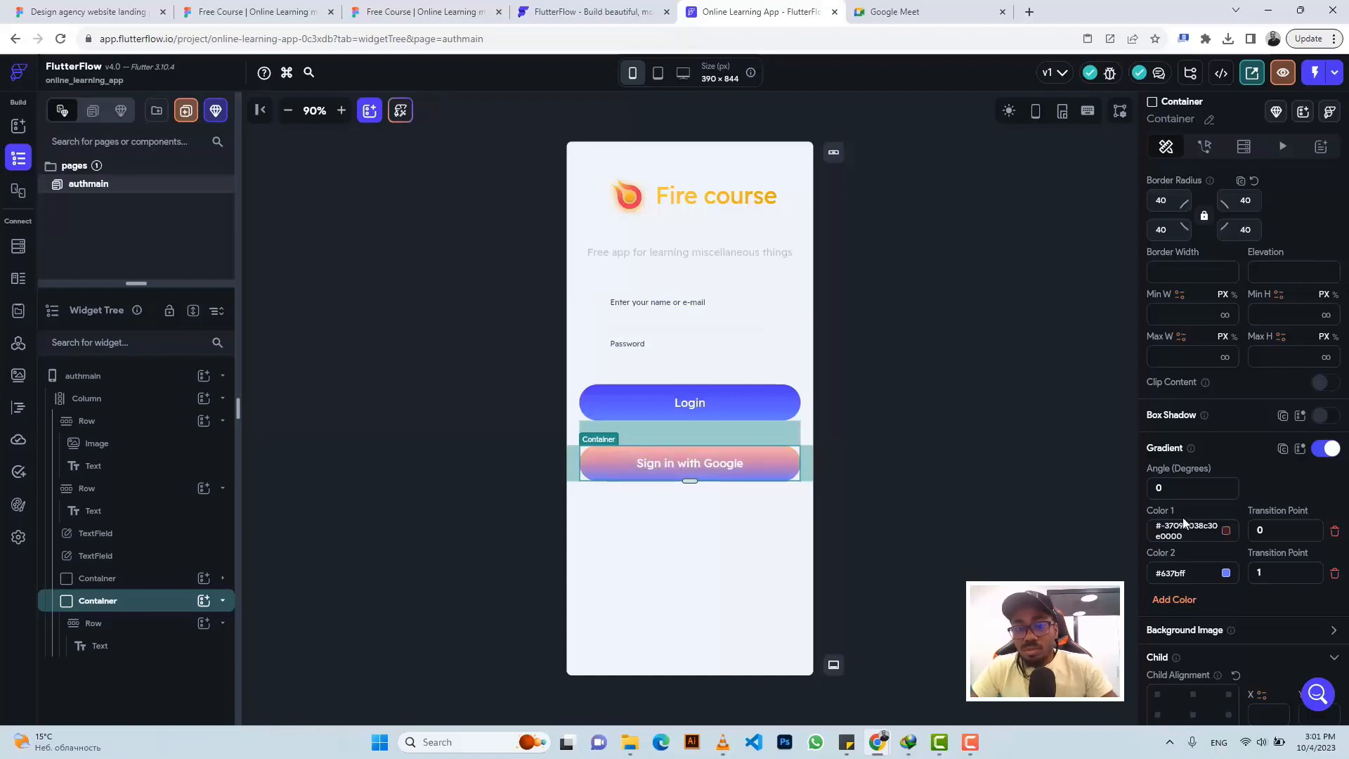
Set the opacity of the Sign in with Google container's second gradient color to 0%
left_click(1226, 574)
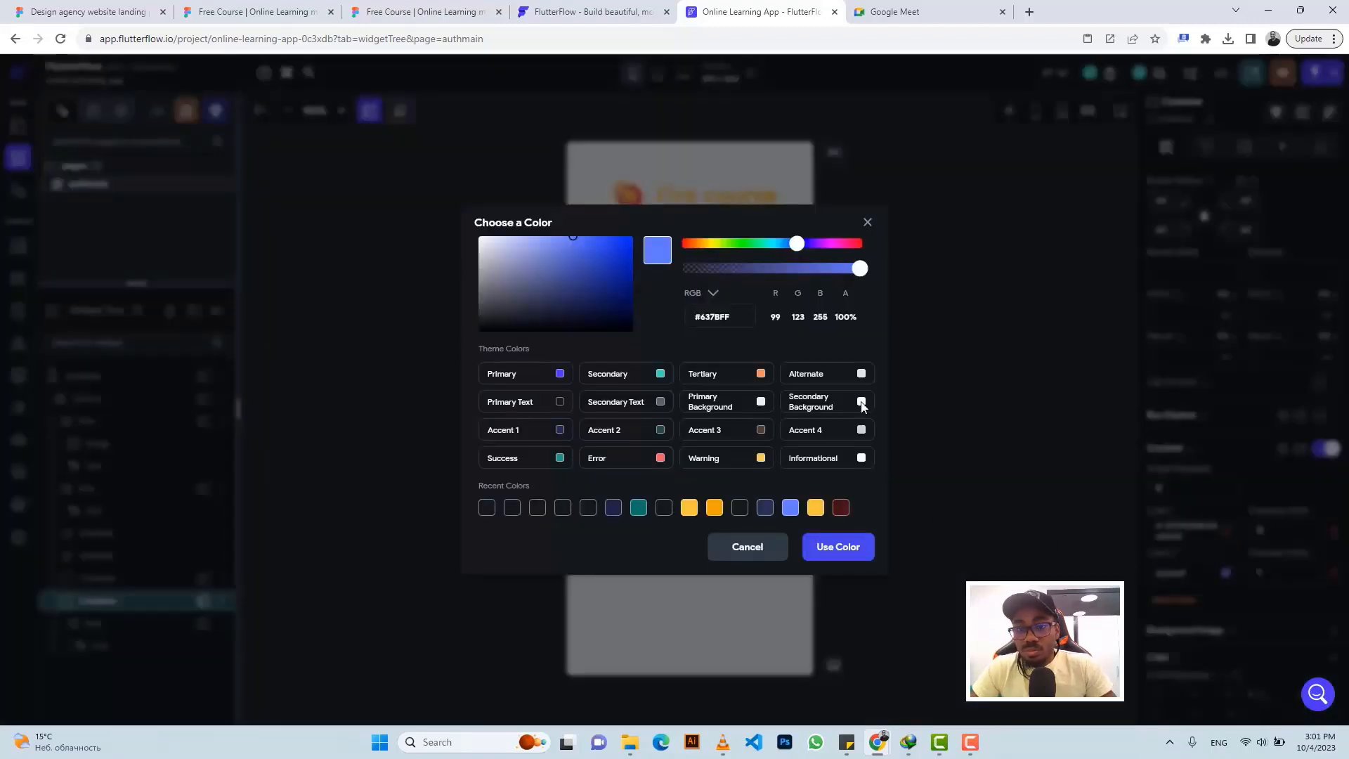
left_click_drag(858, 270, 675, 276)
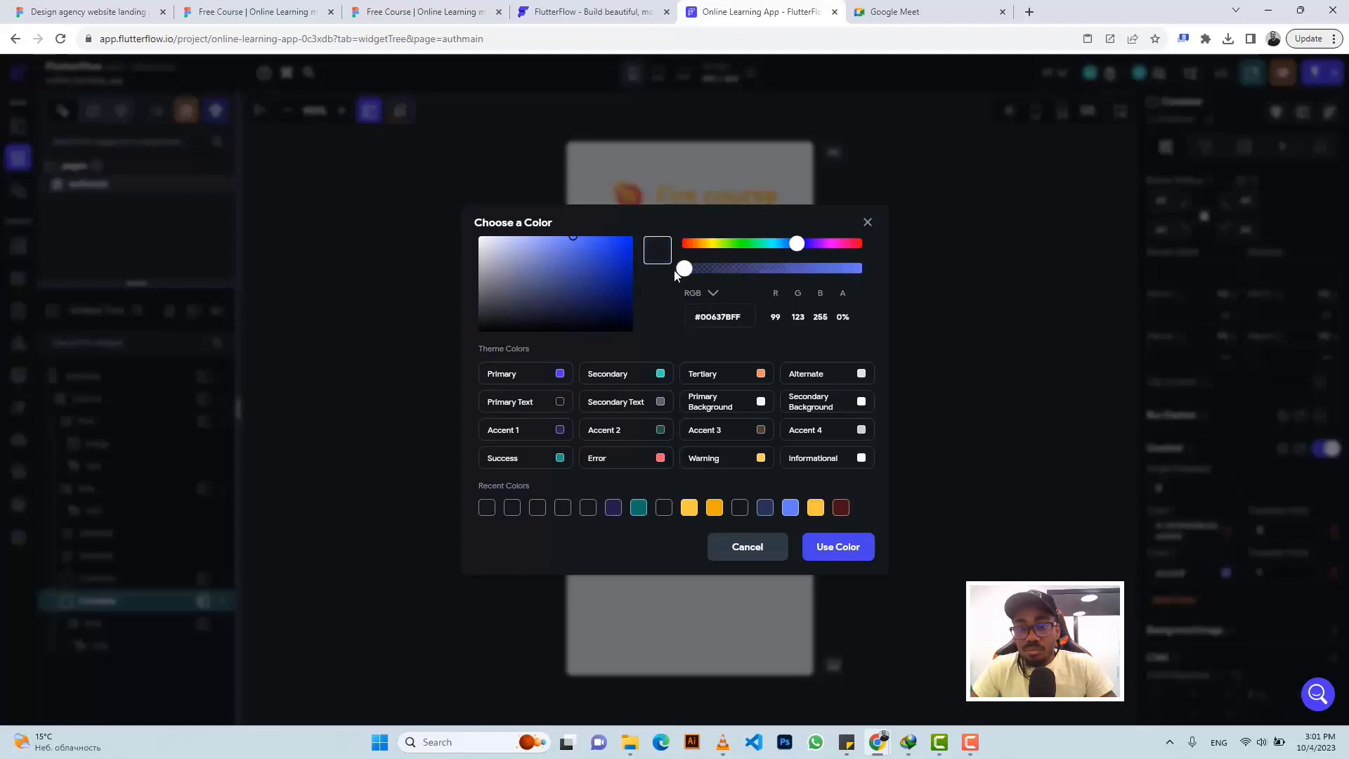
left_click(829, 548)
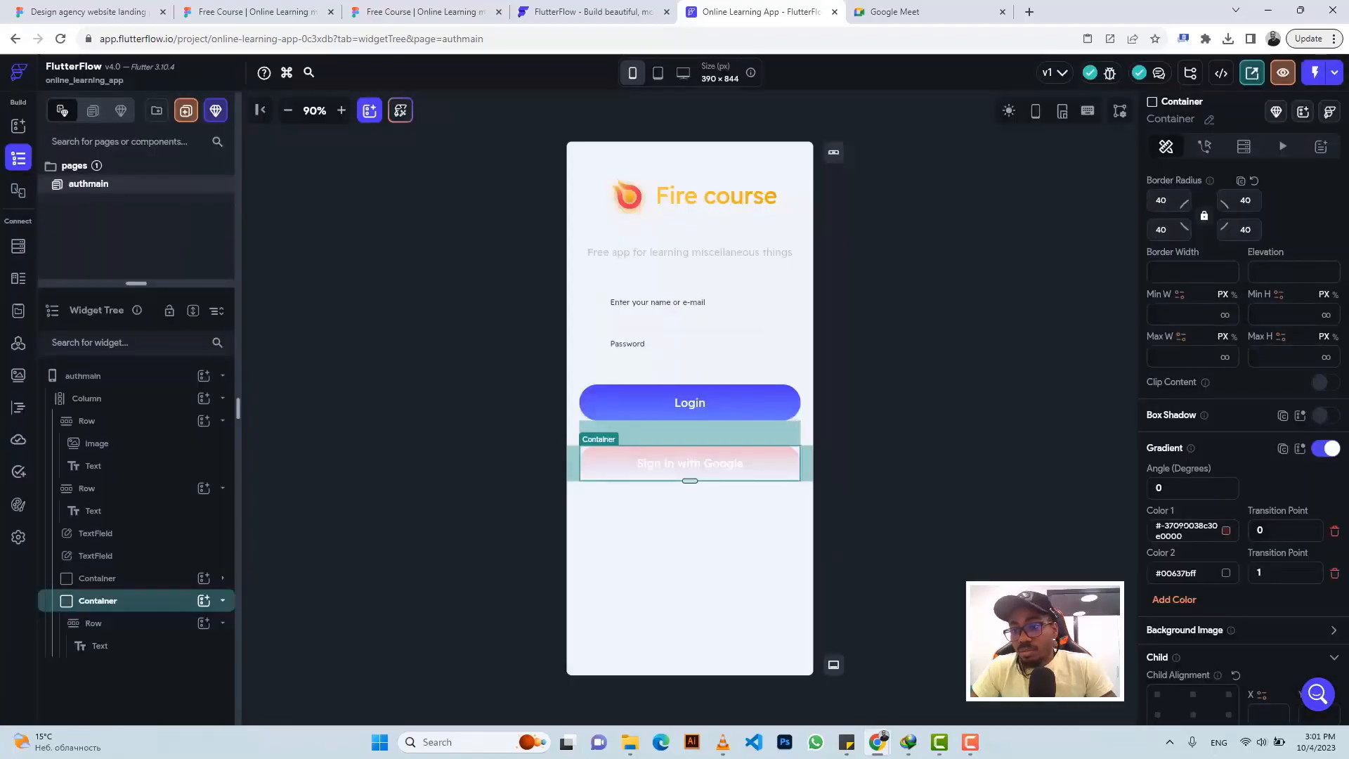
Try to set the container's first gradient color to #21C8F6 by trimming the pasted gradient value
left_click(1195, 531)
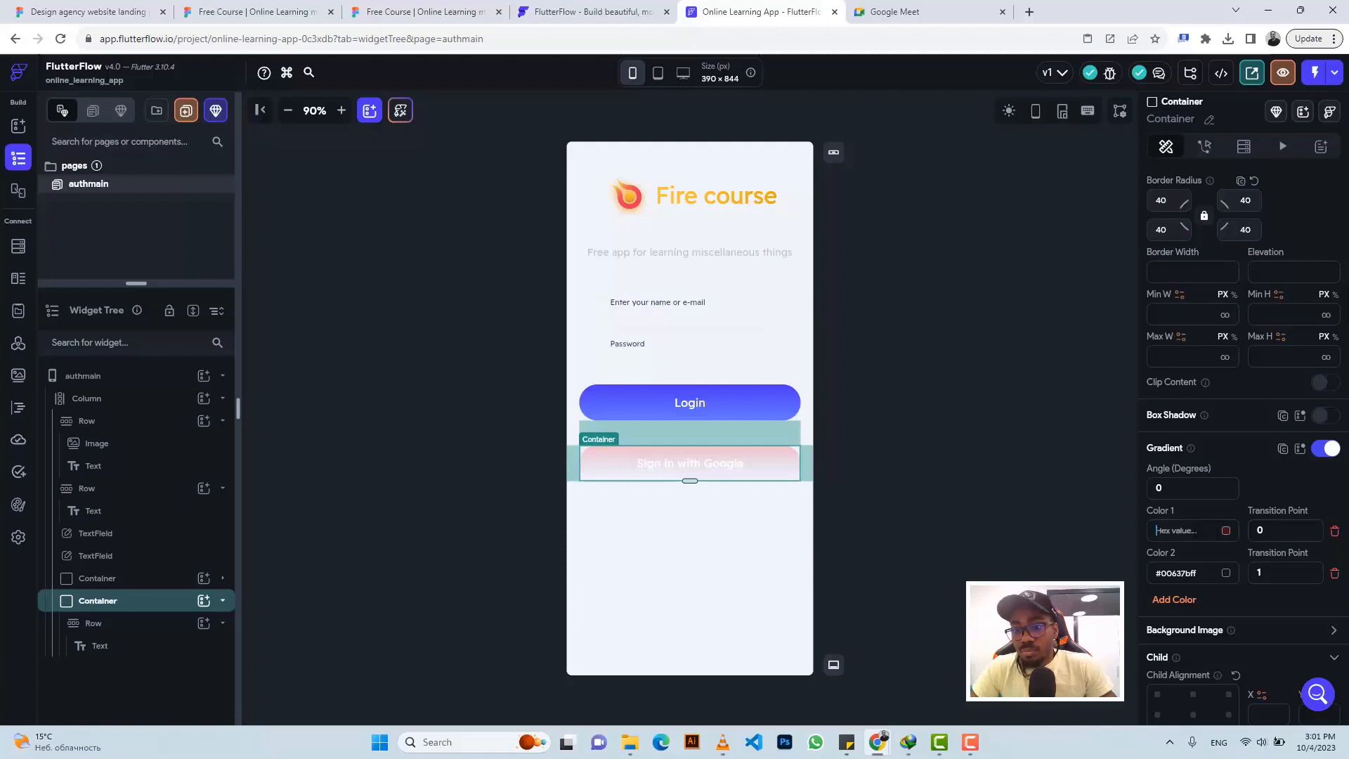
key("ctrl+v")
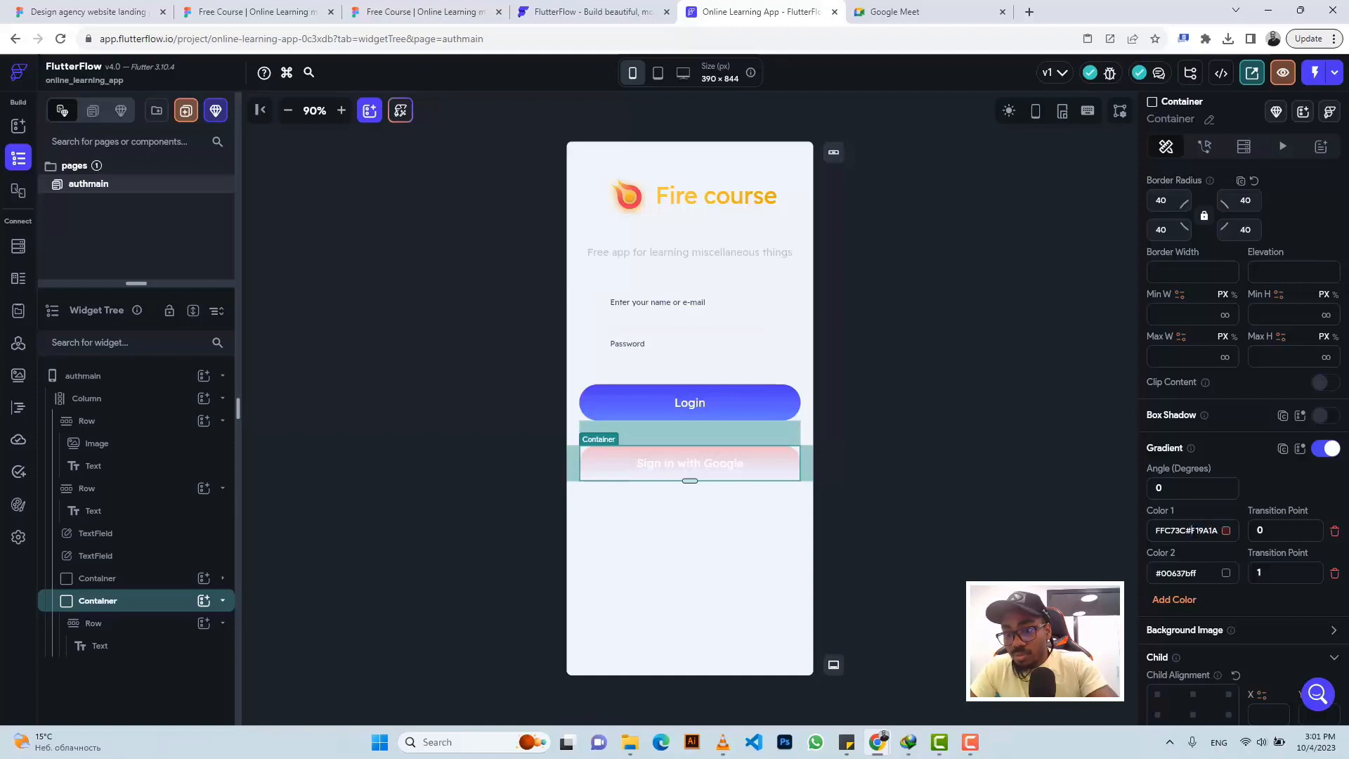
left_click(1155, 530)
key("ctrl+v")
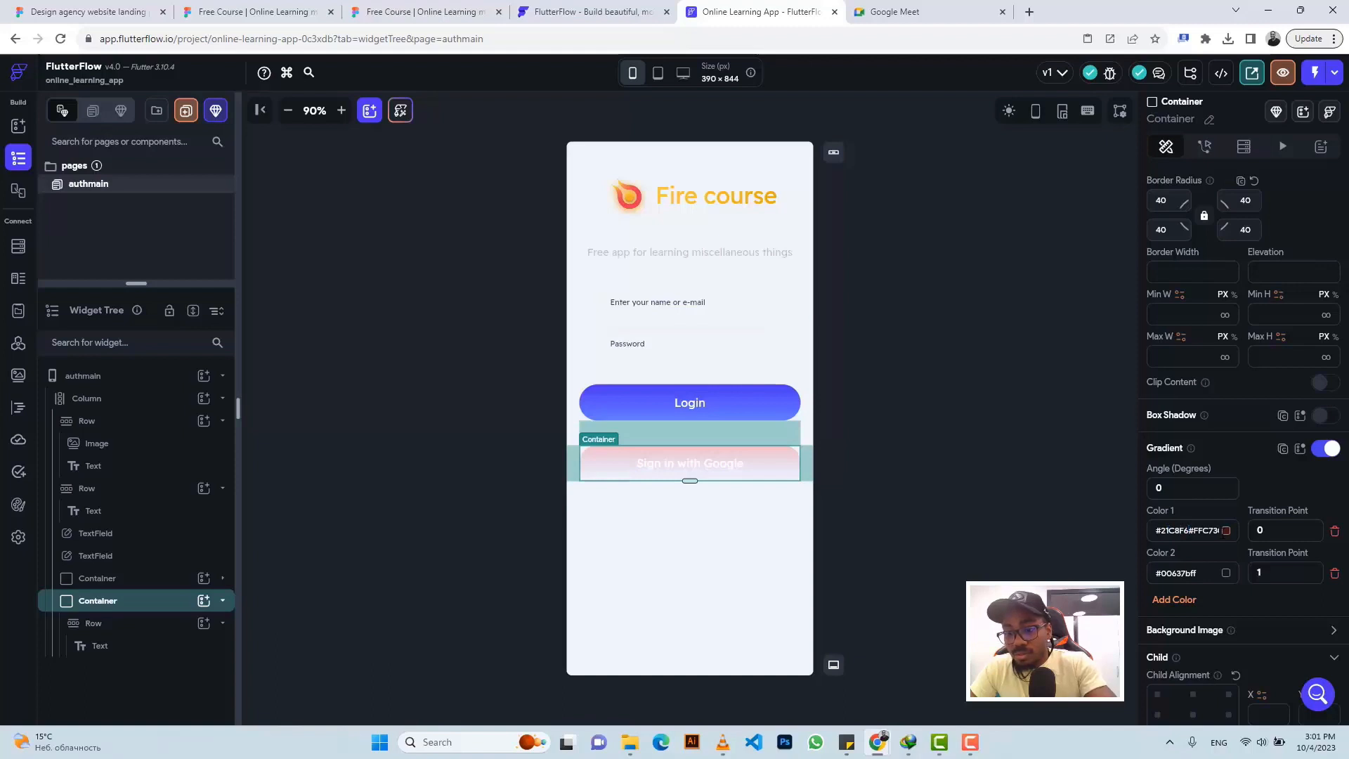
left_click_drag(1223, 538, 1223, 539)
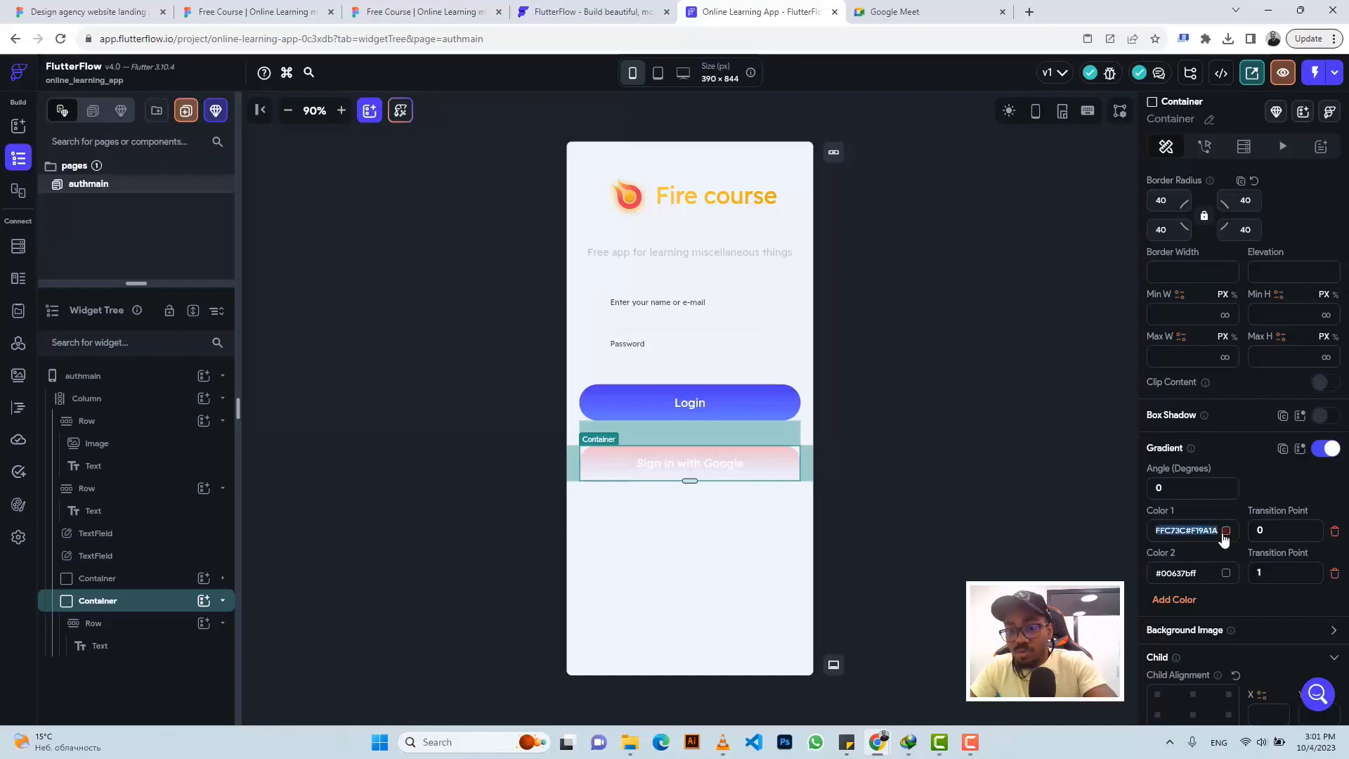
key("ctrl+v")
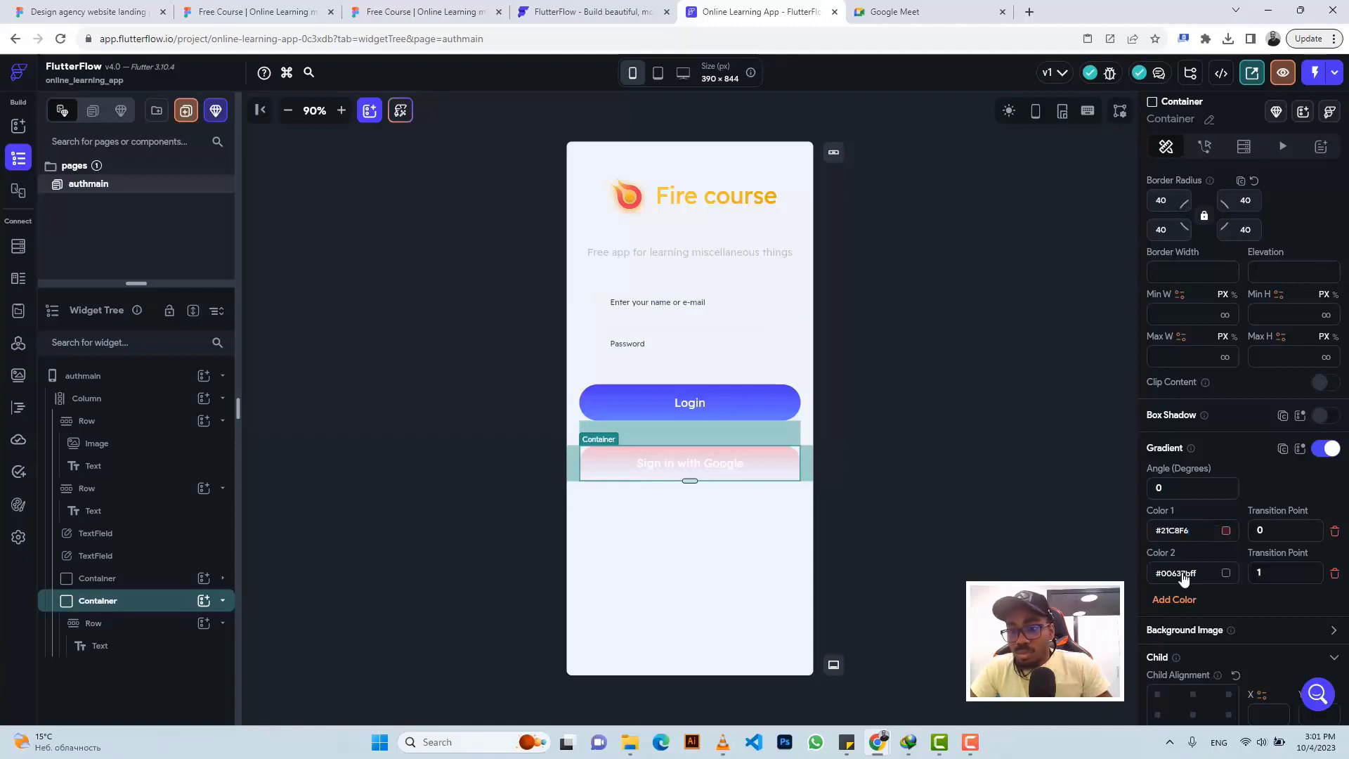
Try the gradient value copied from Figma as the Sign in with Google container's second gradient color
left_click(1184, 577)
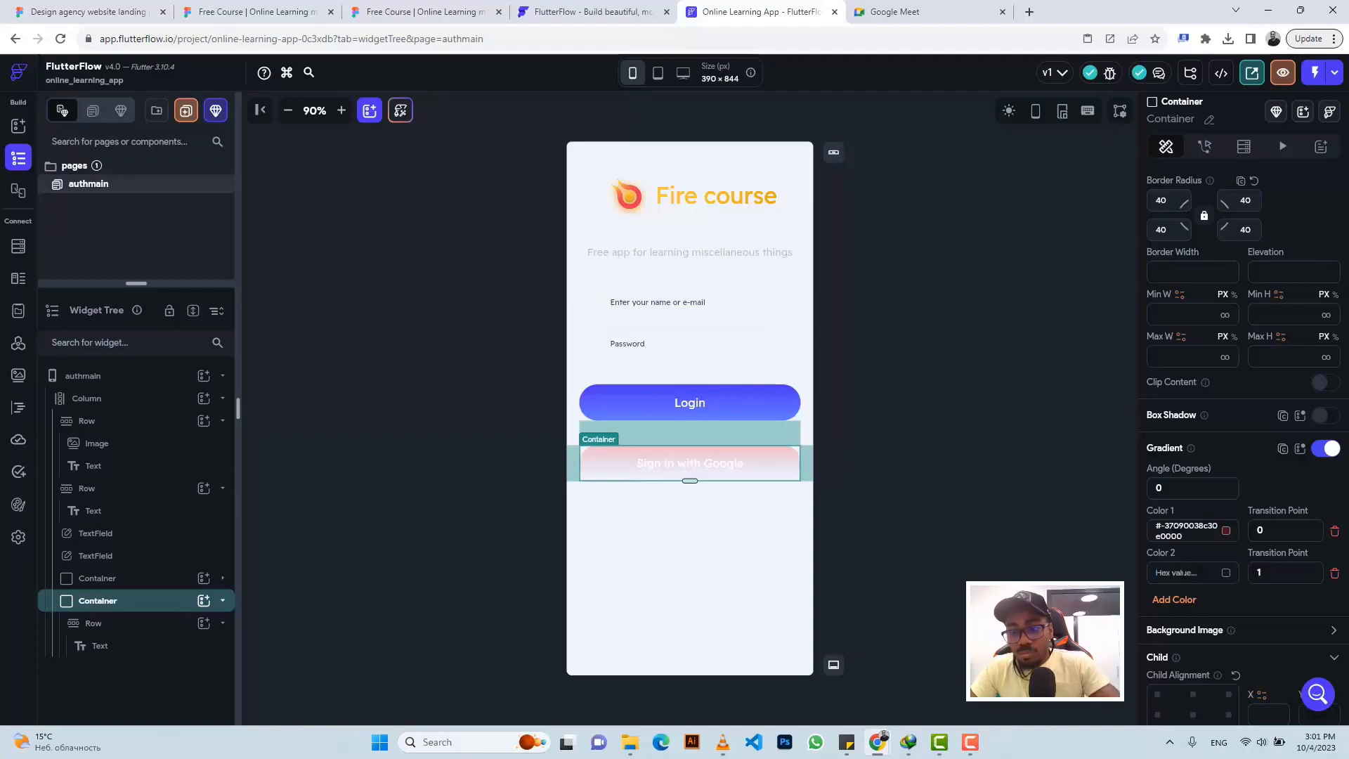
key("ctrl+v")
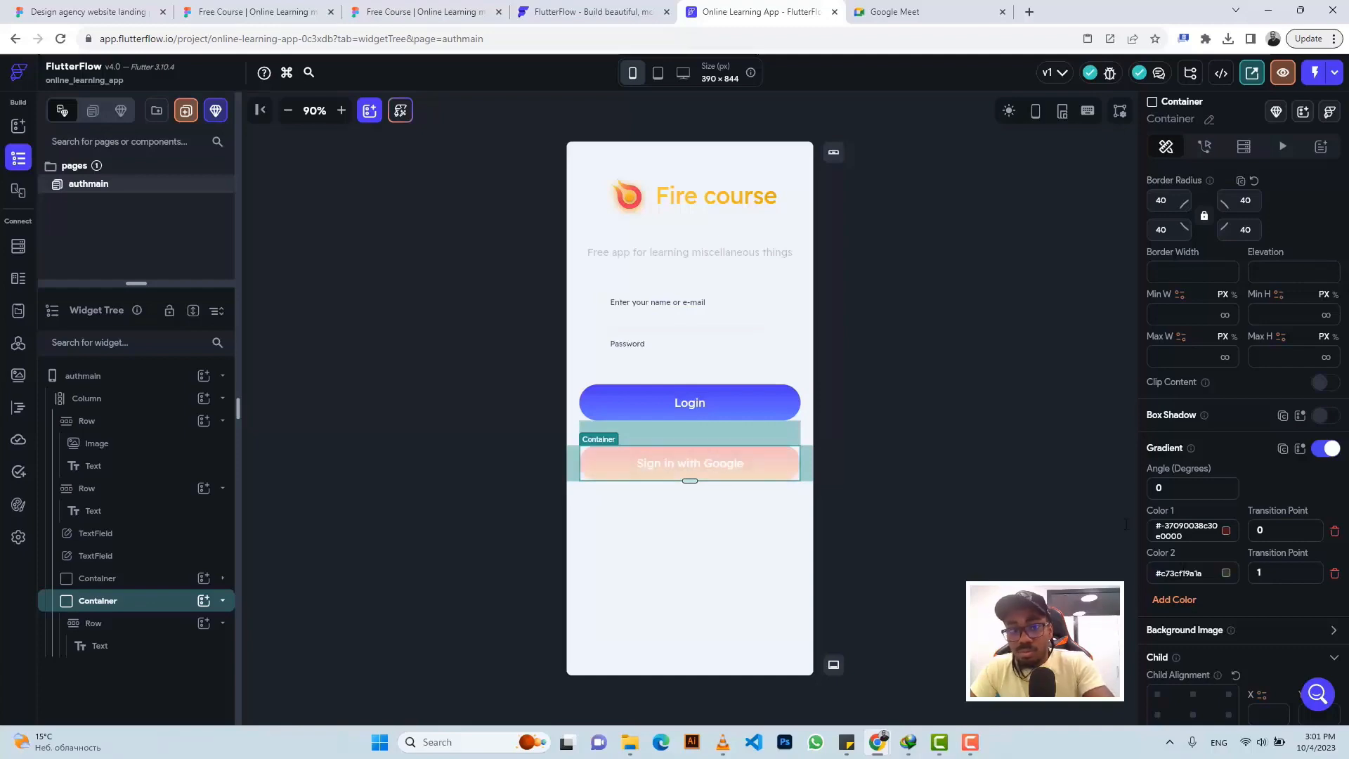
Switch to Figma and compare the linear gradient colors of the Sign in with Google and Login buttons
left_click(420, 11)
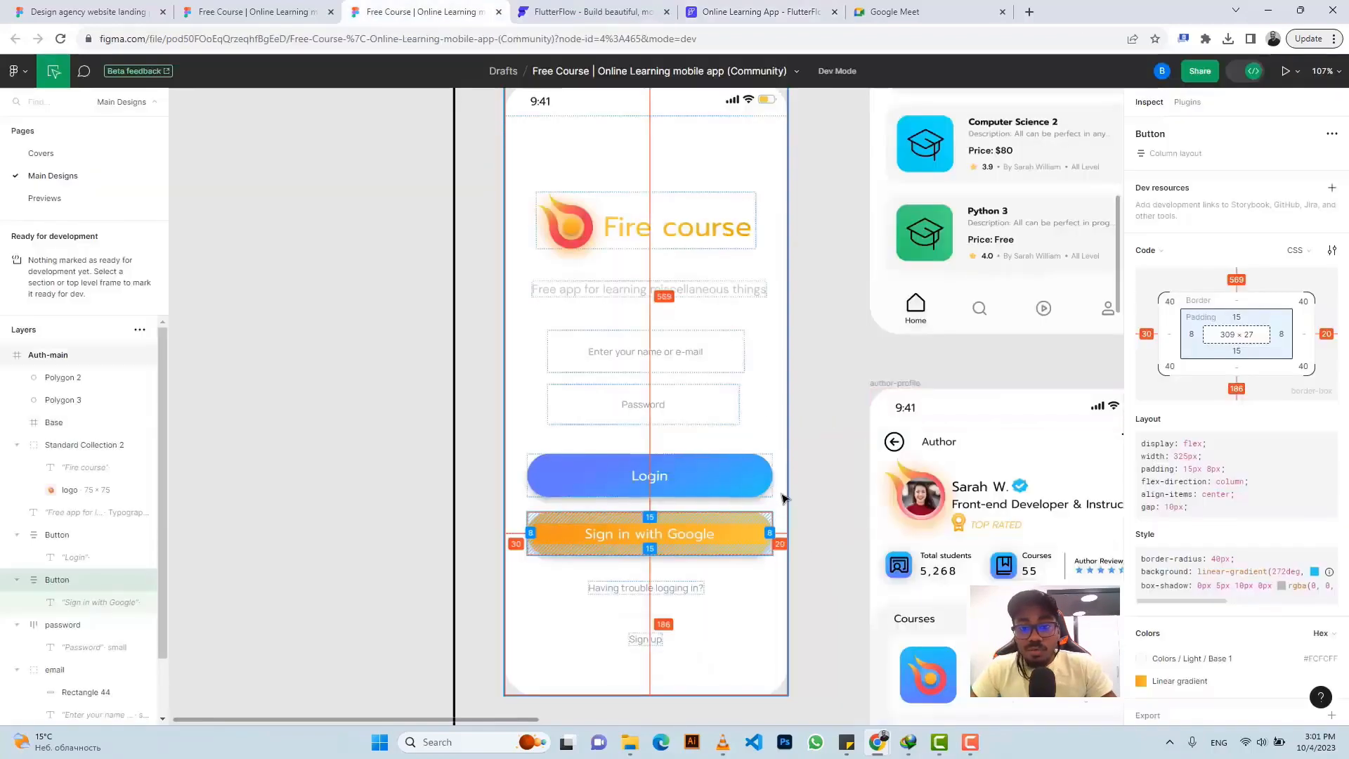
scroll(1273, 602, "down", 2)
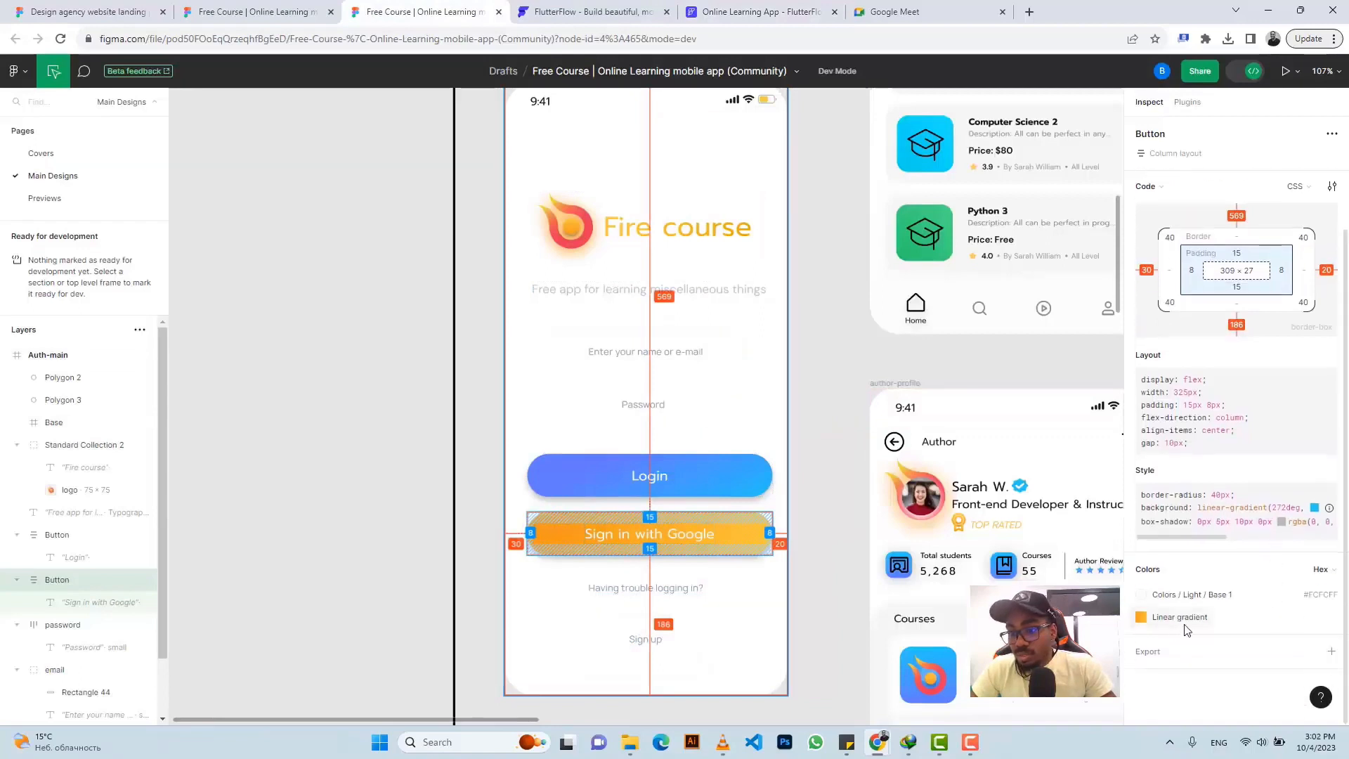
mouse_move(1187, 624)
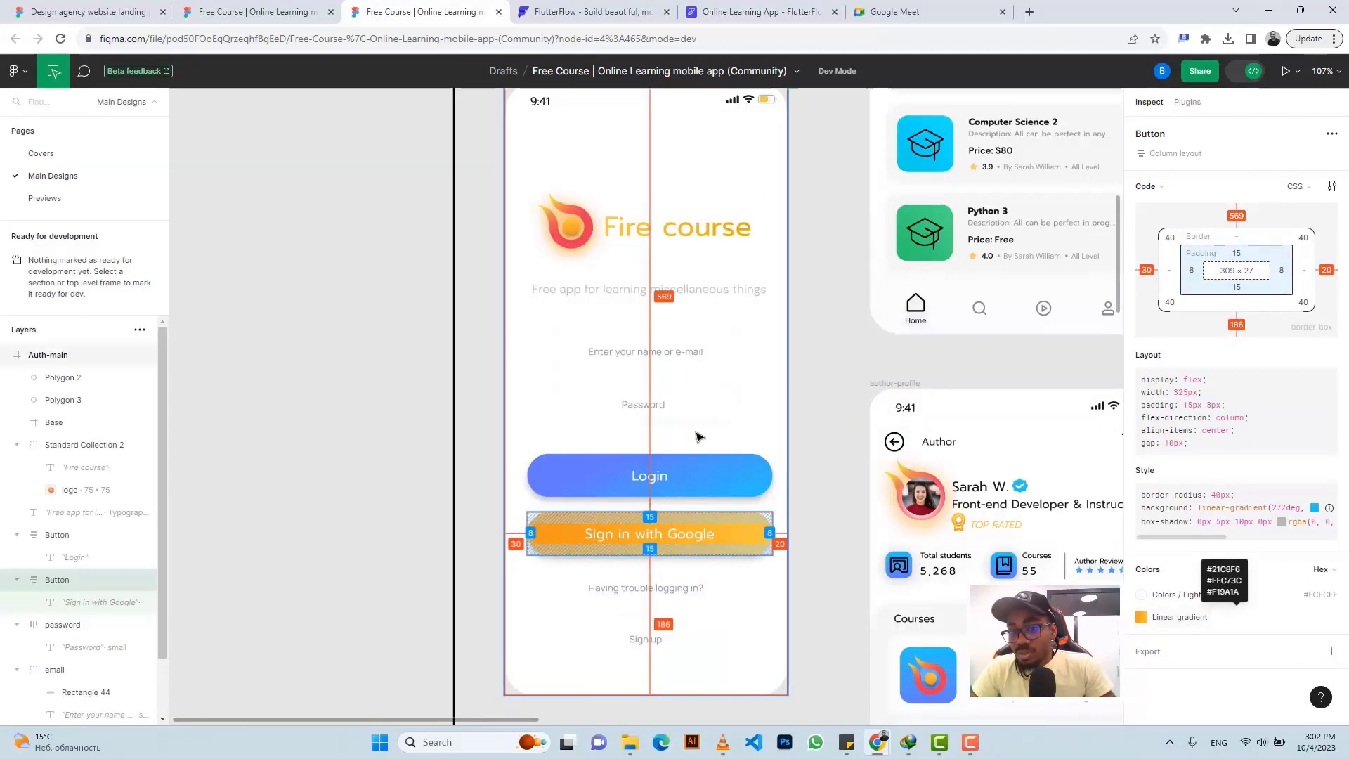
left_click(652, 474)
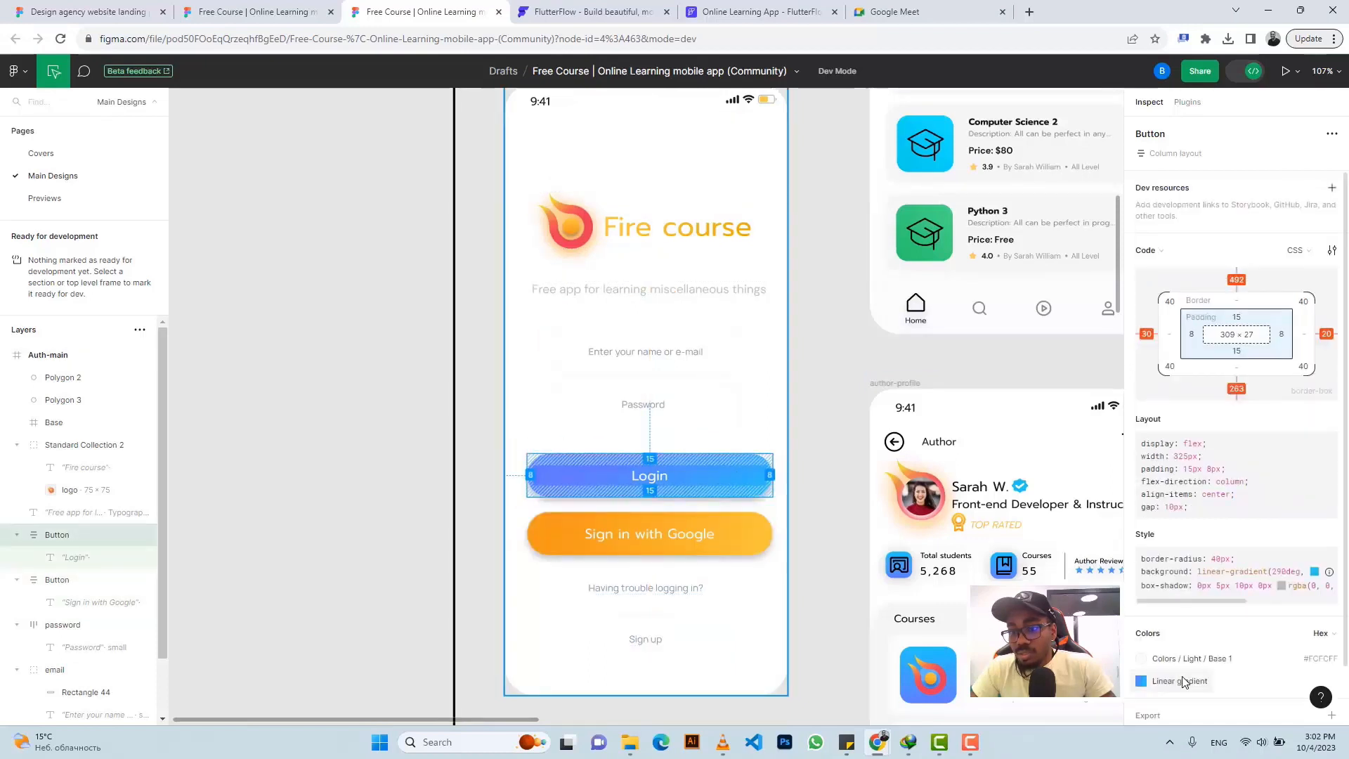
scroll(1183, 682, "down", 2)
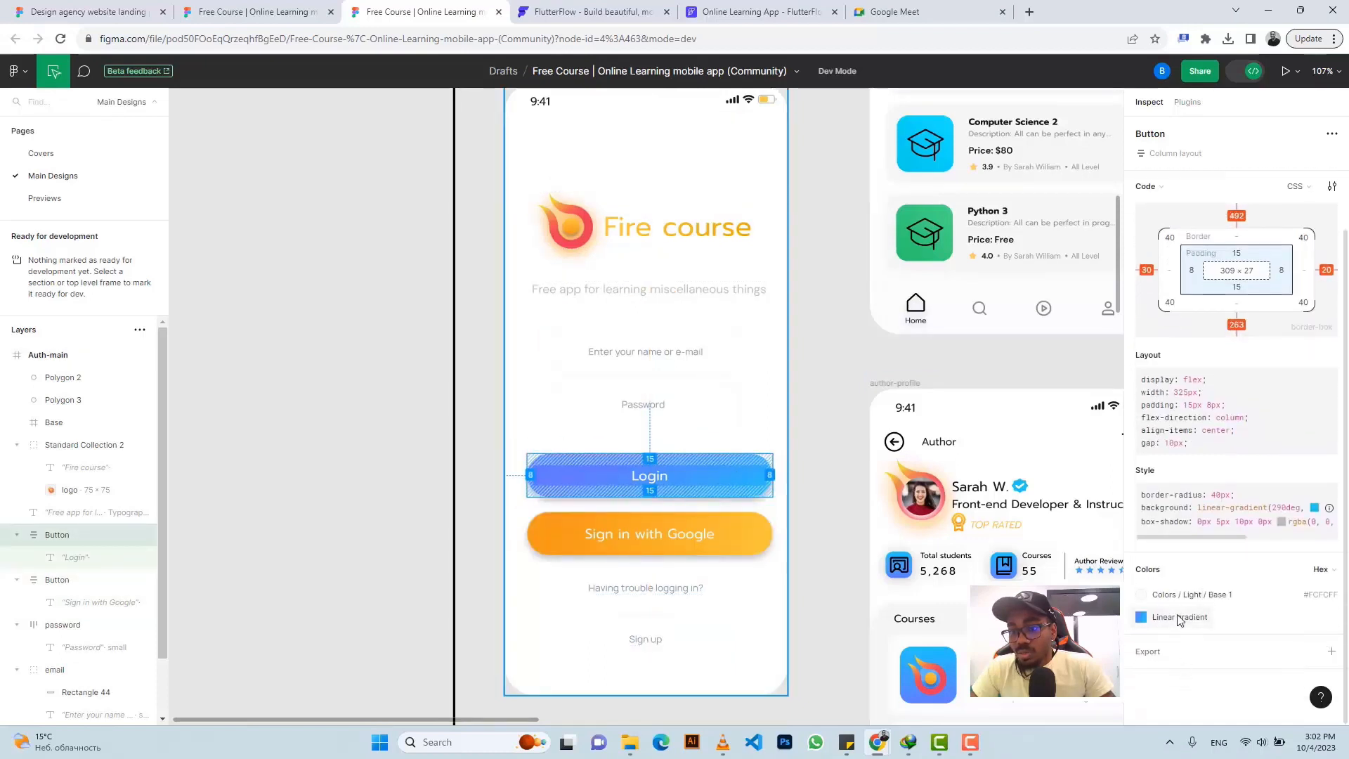
left_click(734, 525)
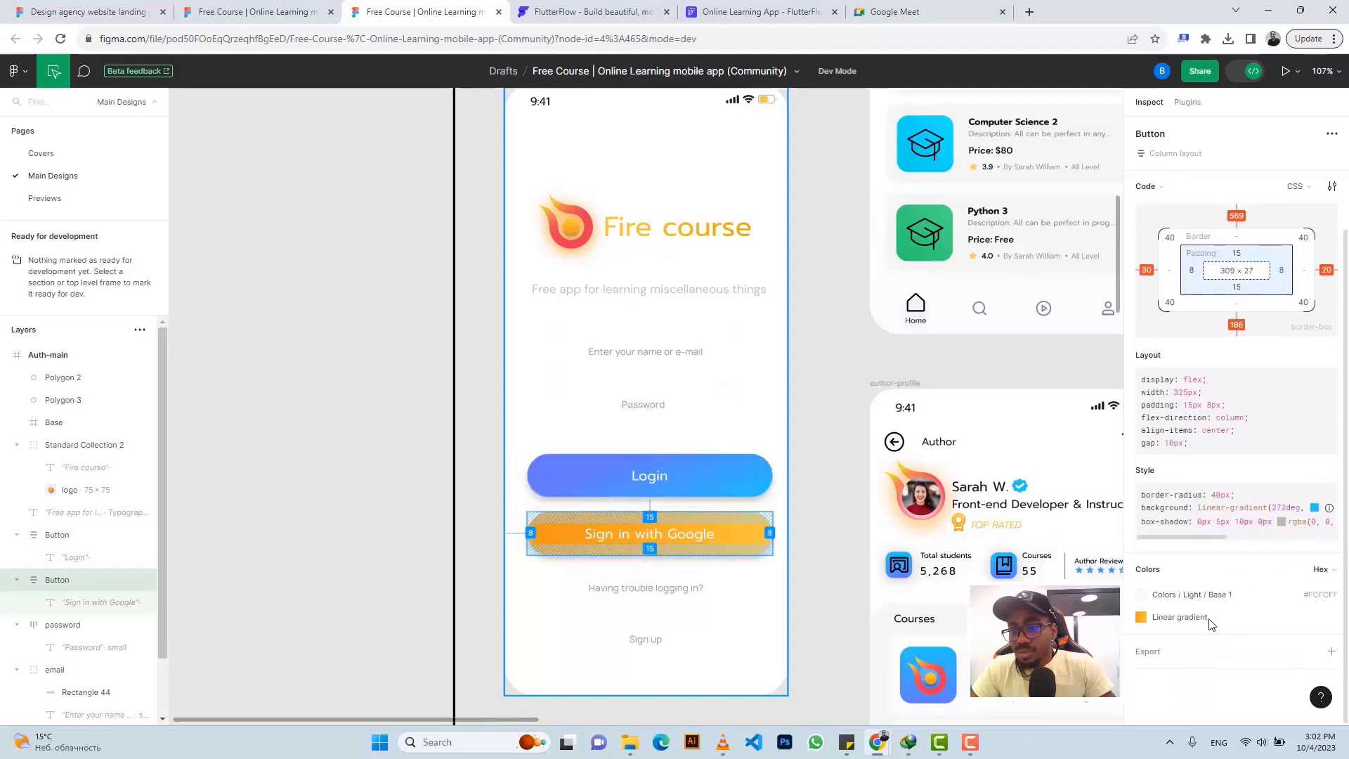
mouse_move(1175, 624)
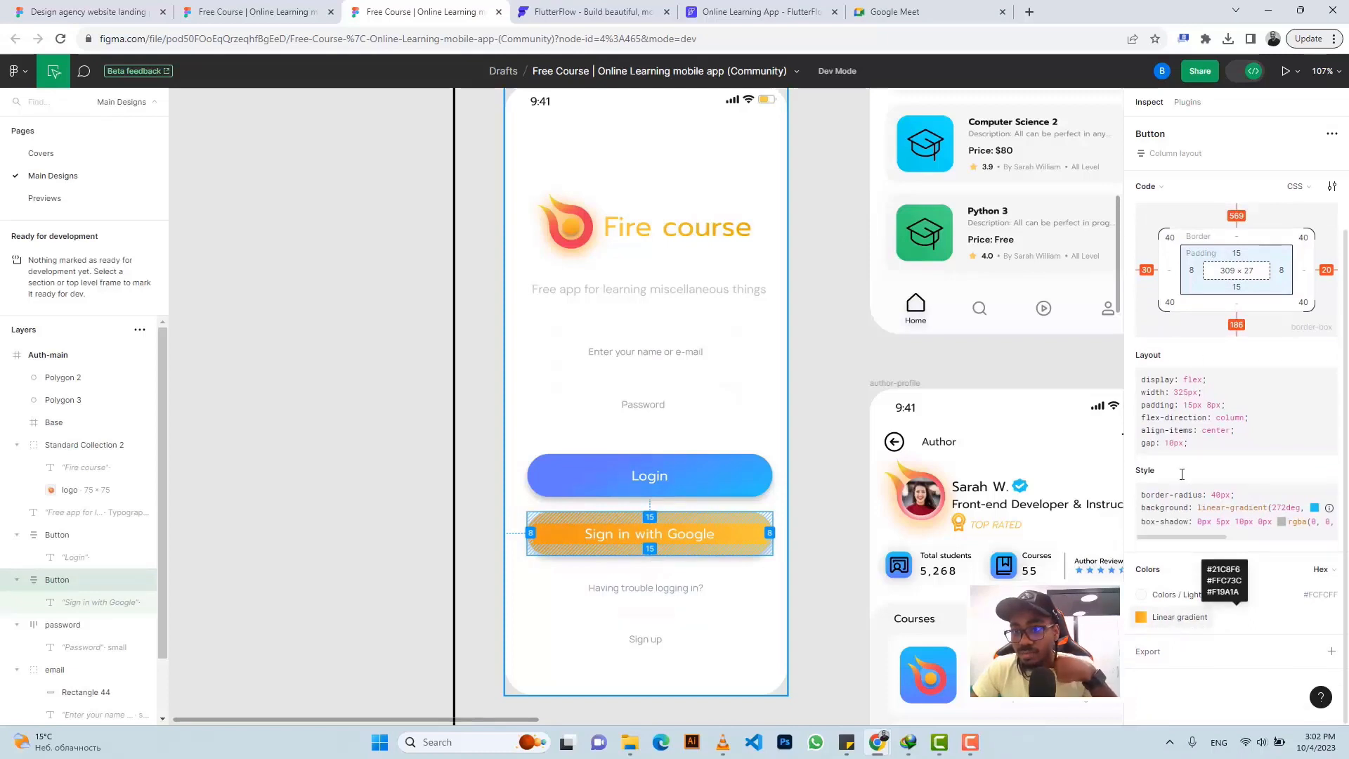
Inspect the Google button's linear gradient stops in Figma's design mode, and return to Dev Mode
left_click(1242, 75)
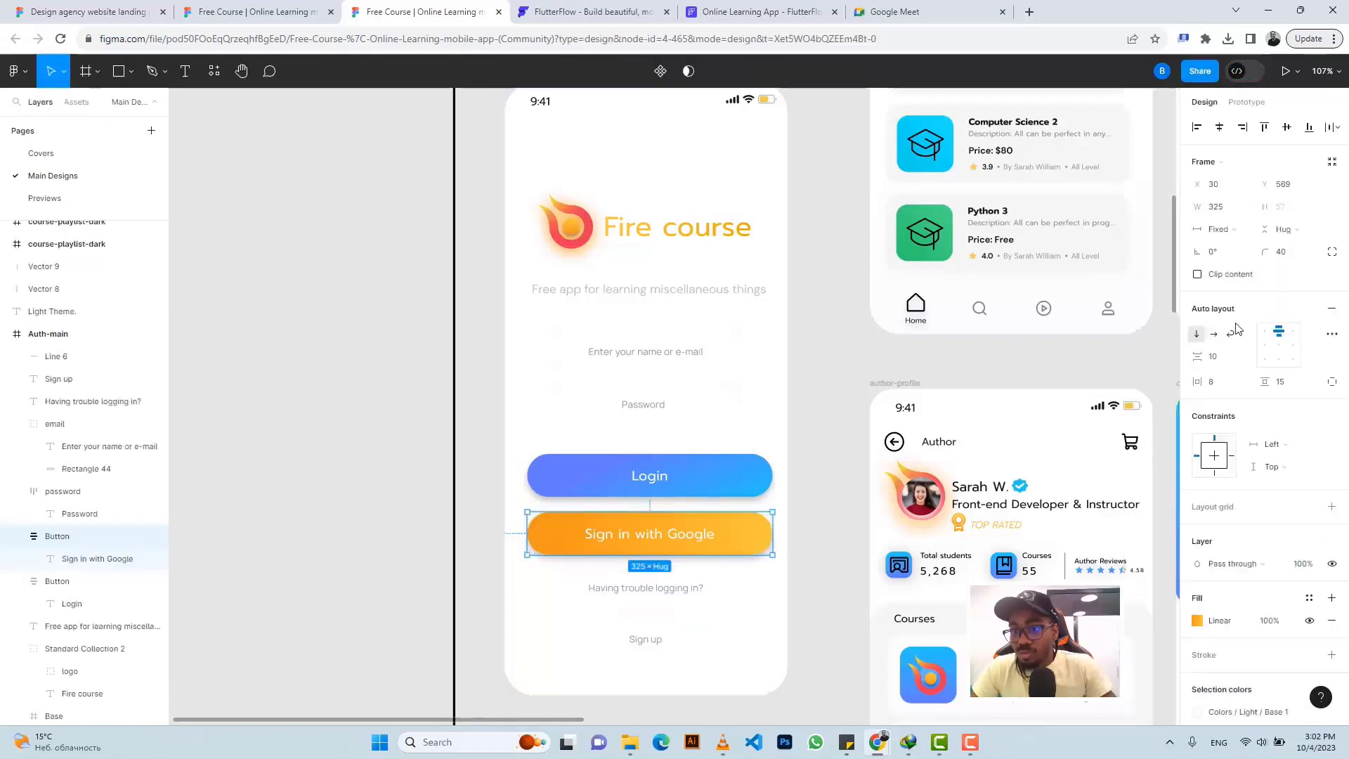
scroll(1219, 635, "down", 2)
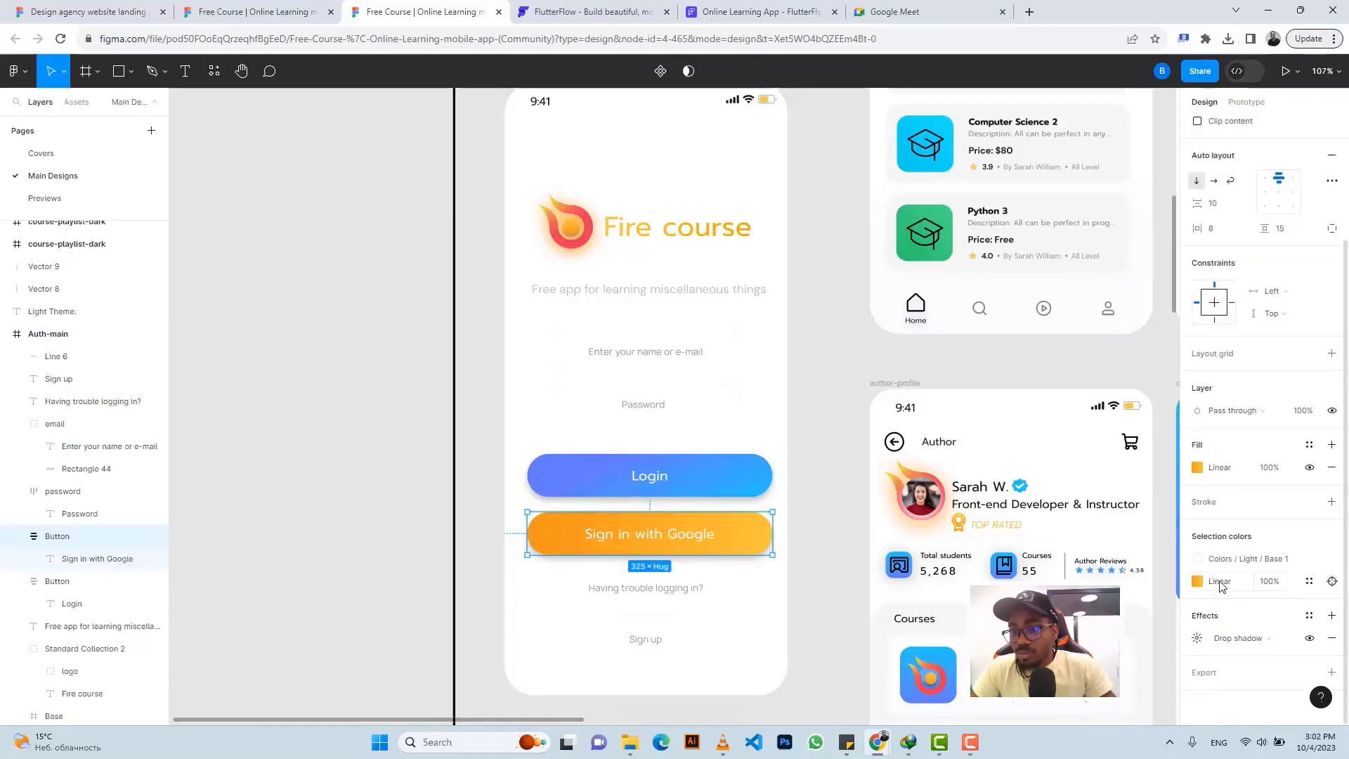
left_click(1197, 581)
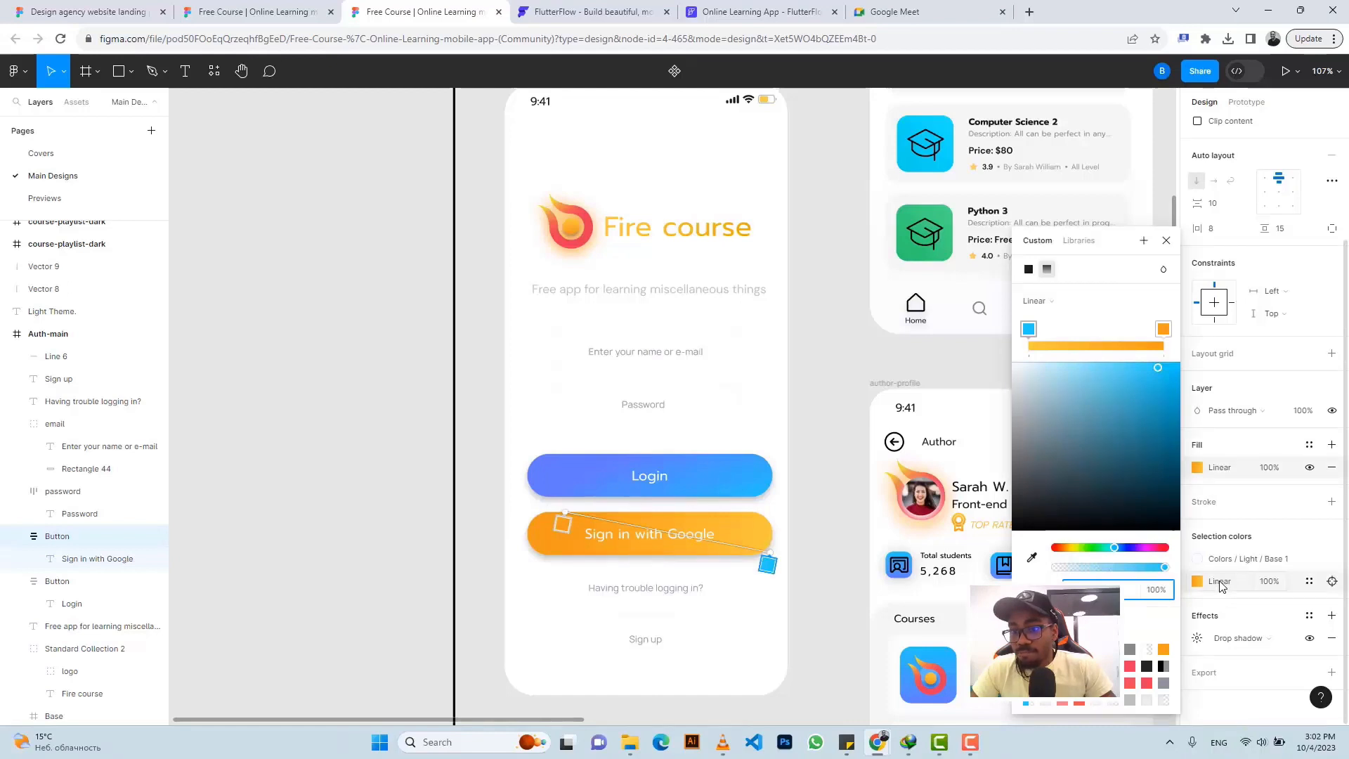
left_click(1256, 74)
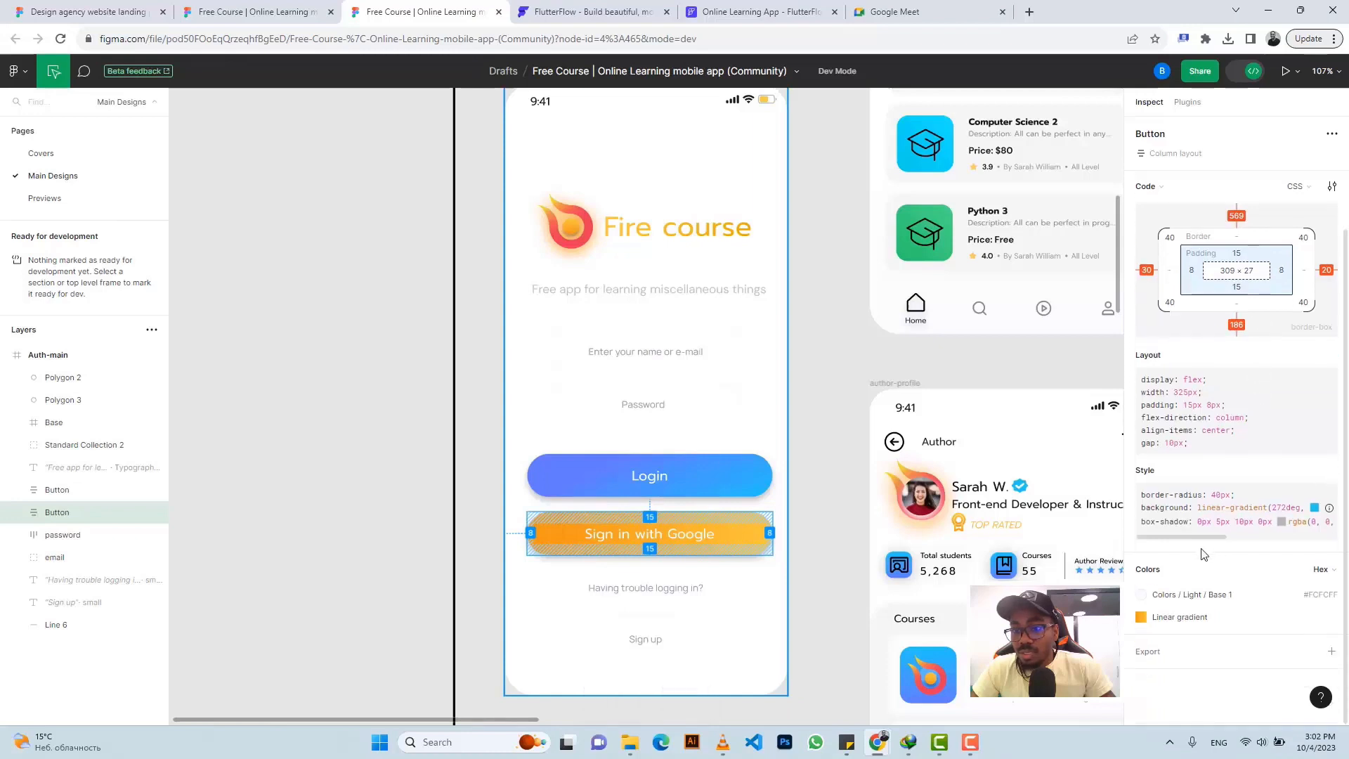
Copy #FFC73C from the Google button's background code in Figma and set it as the container's first gradient color in FlutterFlow
left_click_drag(1207, 536, 1315, 535)
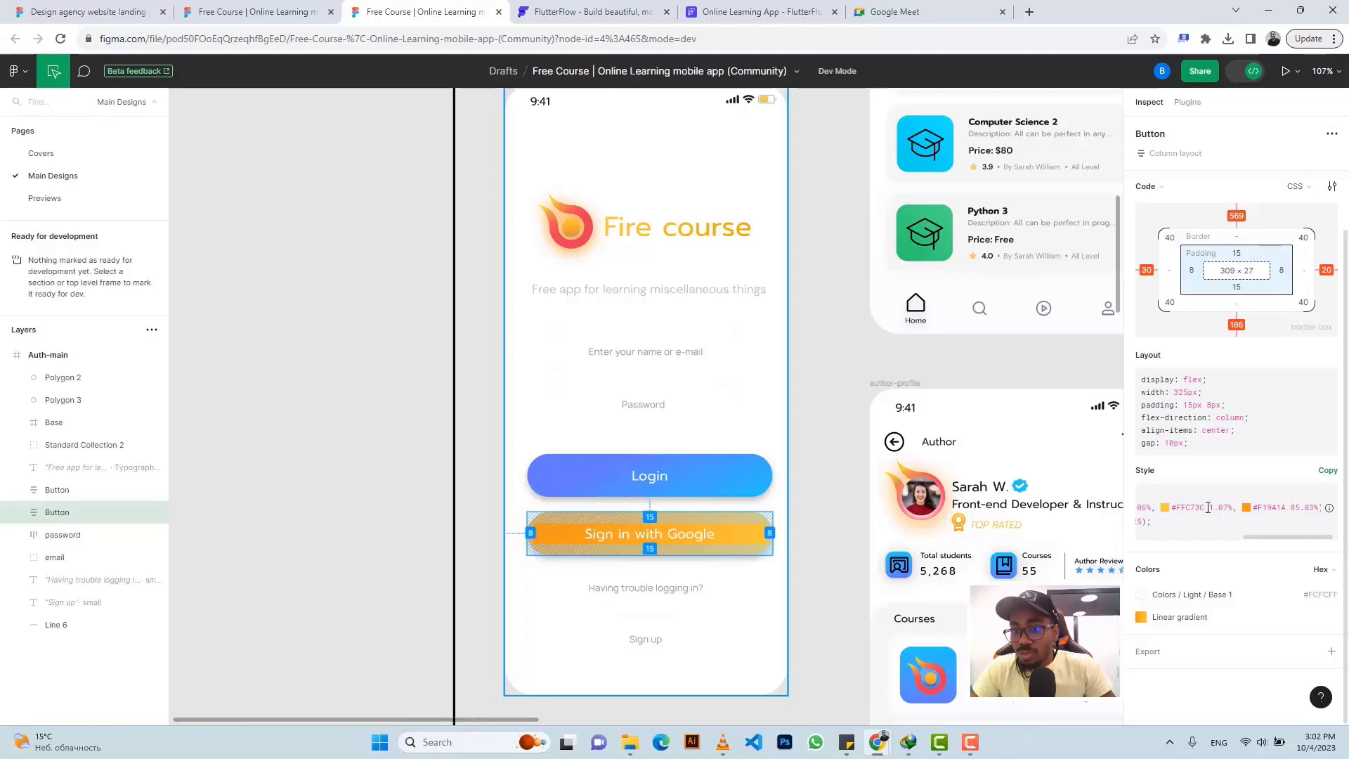
mouse_move(1190, 507)
left_mouse_down()
mouse_move(1174, 508)
mouse_move(1203, 508)
mouse_move(1177, 511)
left_mouse_up()
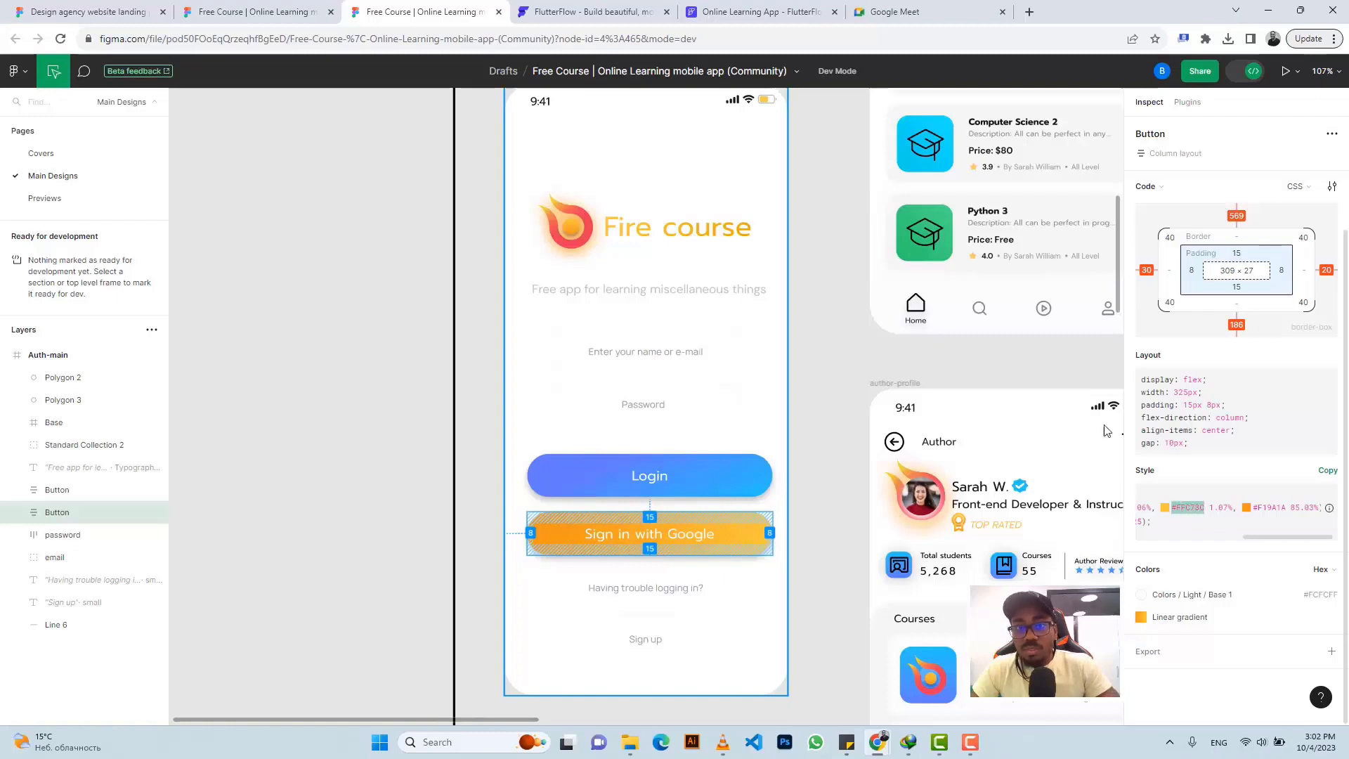
left_click(728, 12)
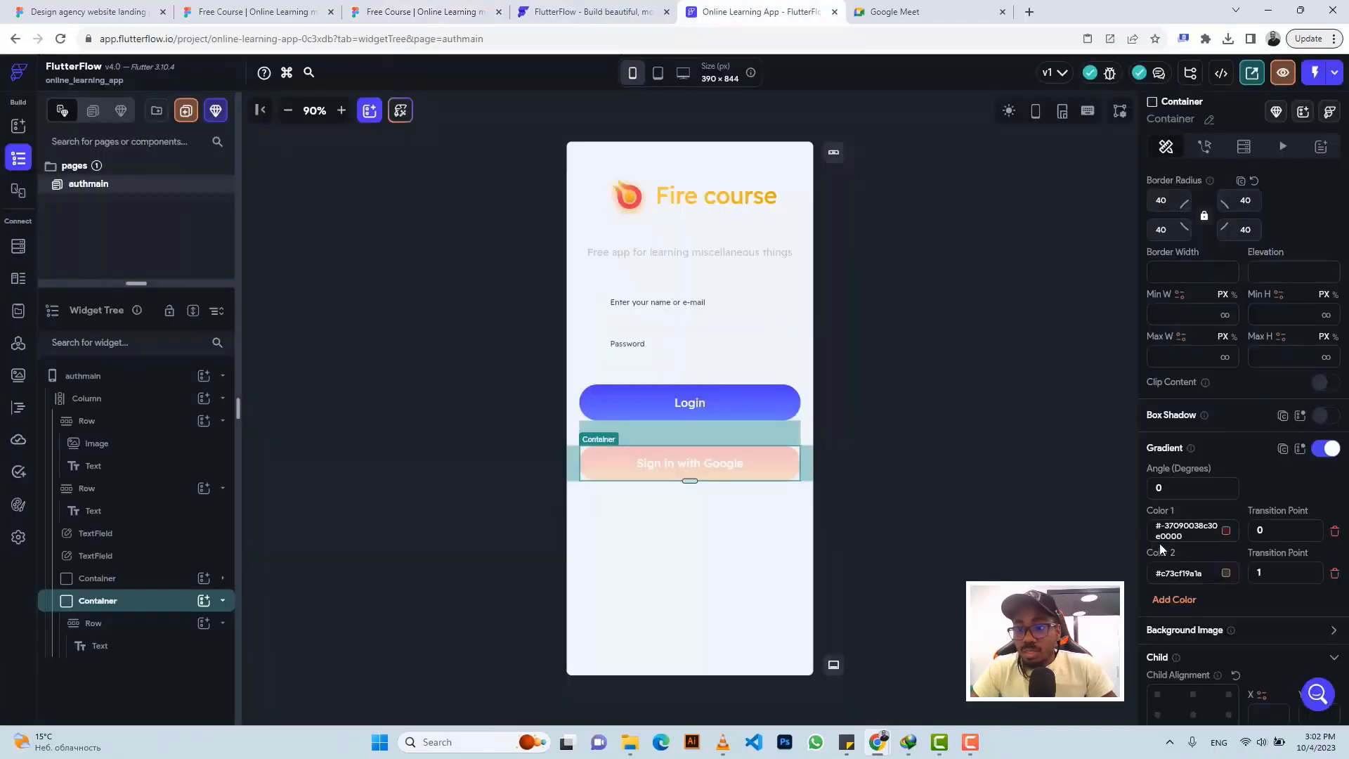
left_click(1186, 530)
type("#FFC73C")
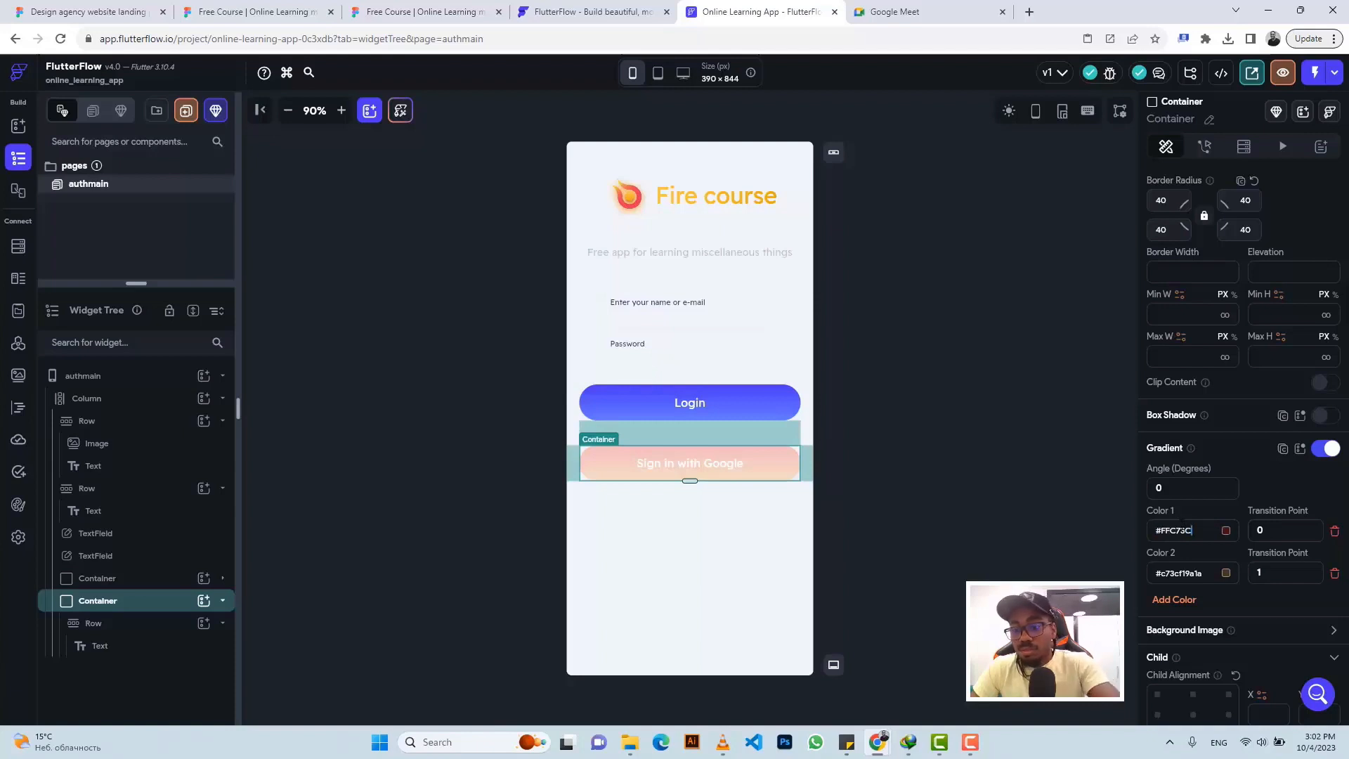
key("Return")
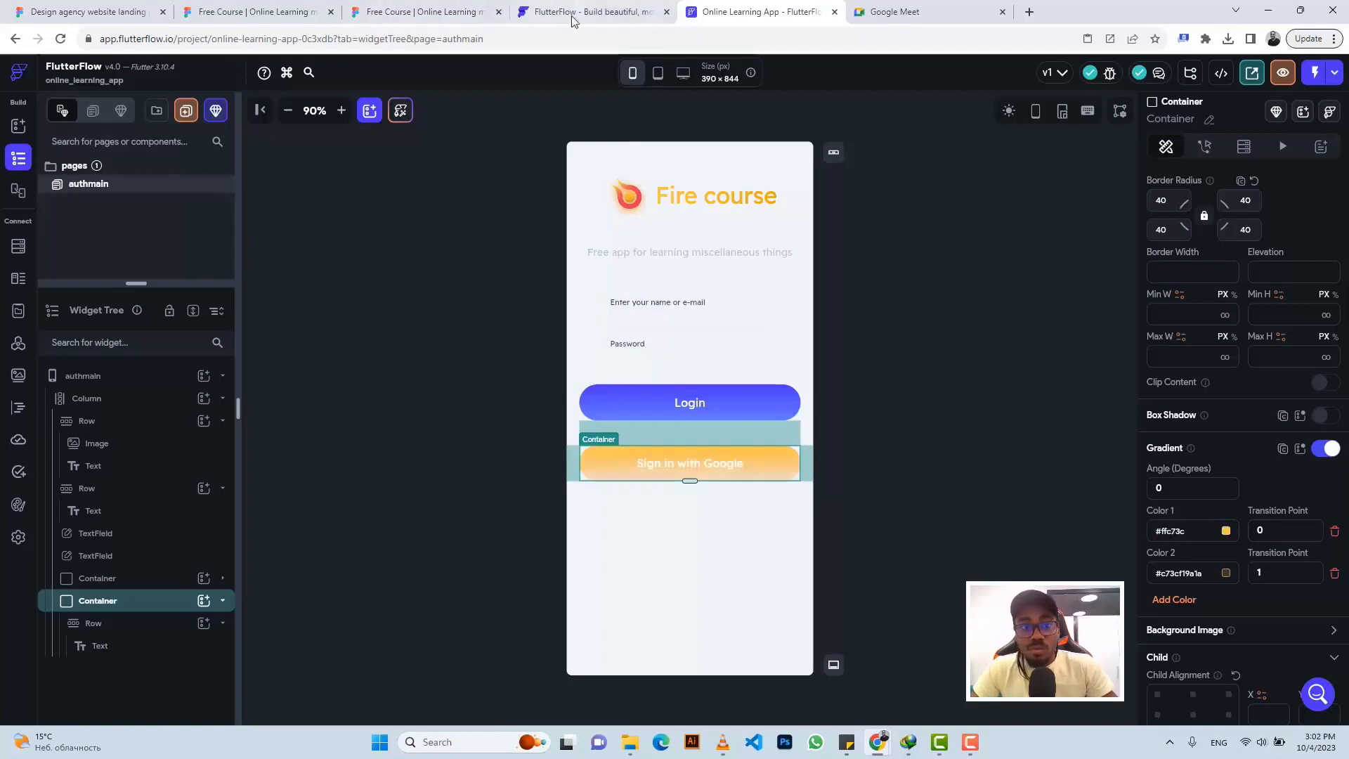
Copy #F19A1A from the Google button's background code in Figma and set it as the container's second gradient color in FlutterFlow
left_click(433, 8)
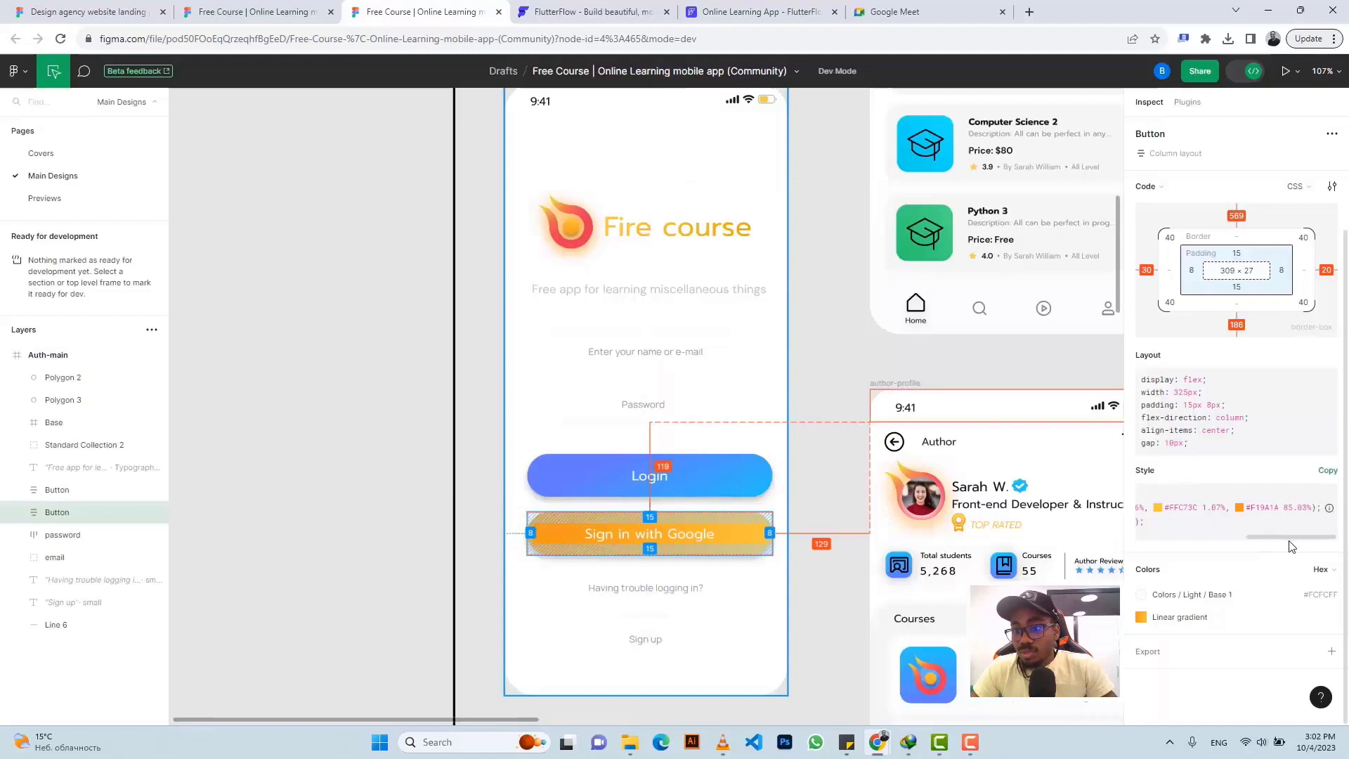
left_click_drag(1265, 545, 1255, 510)
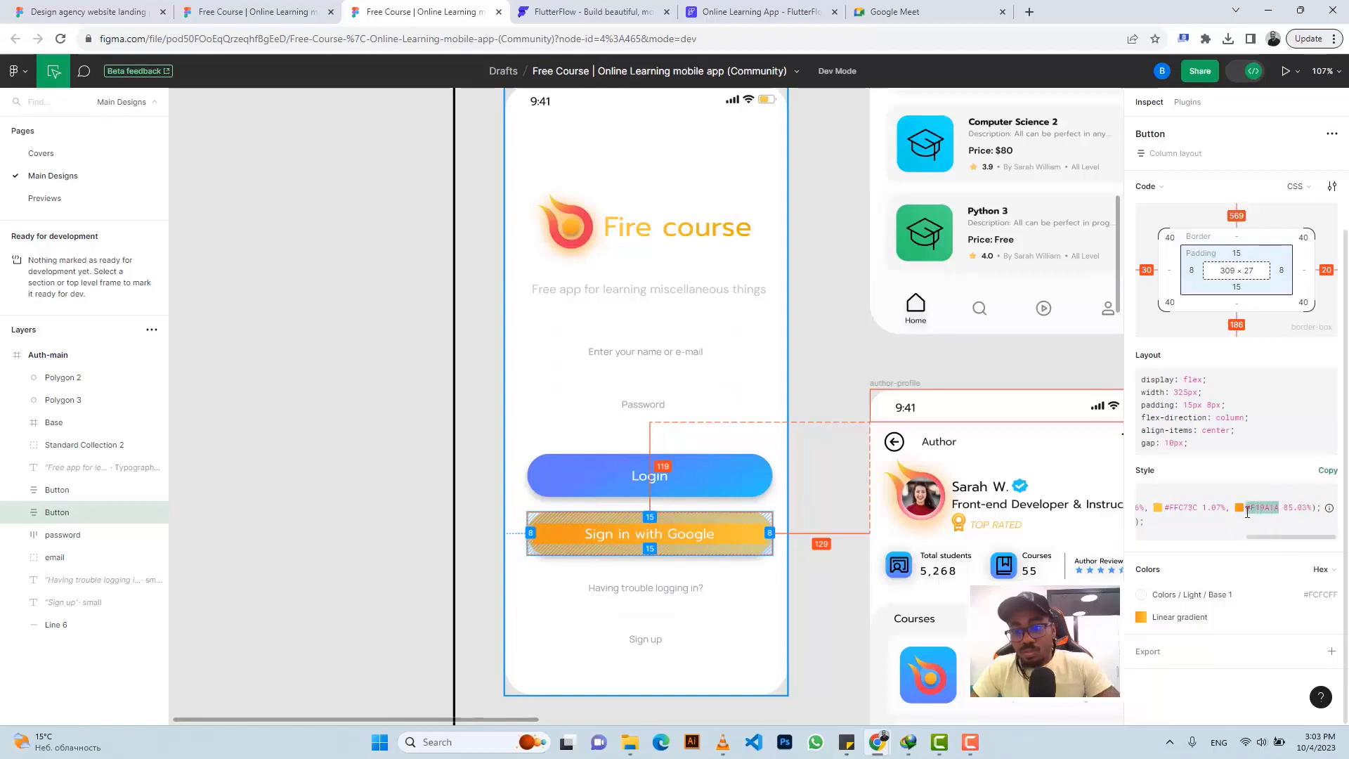
left_click(759, 11)
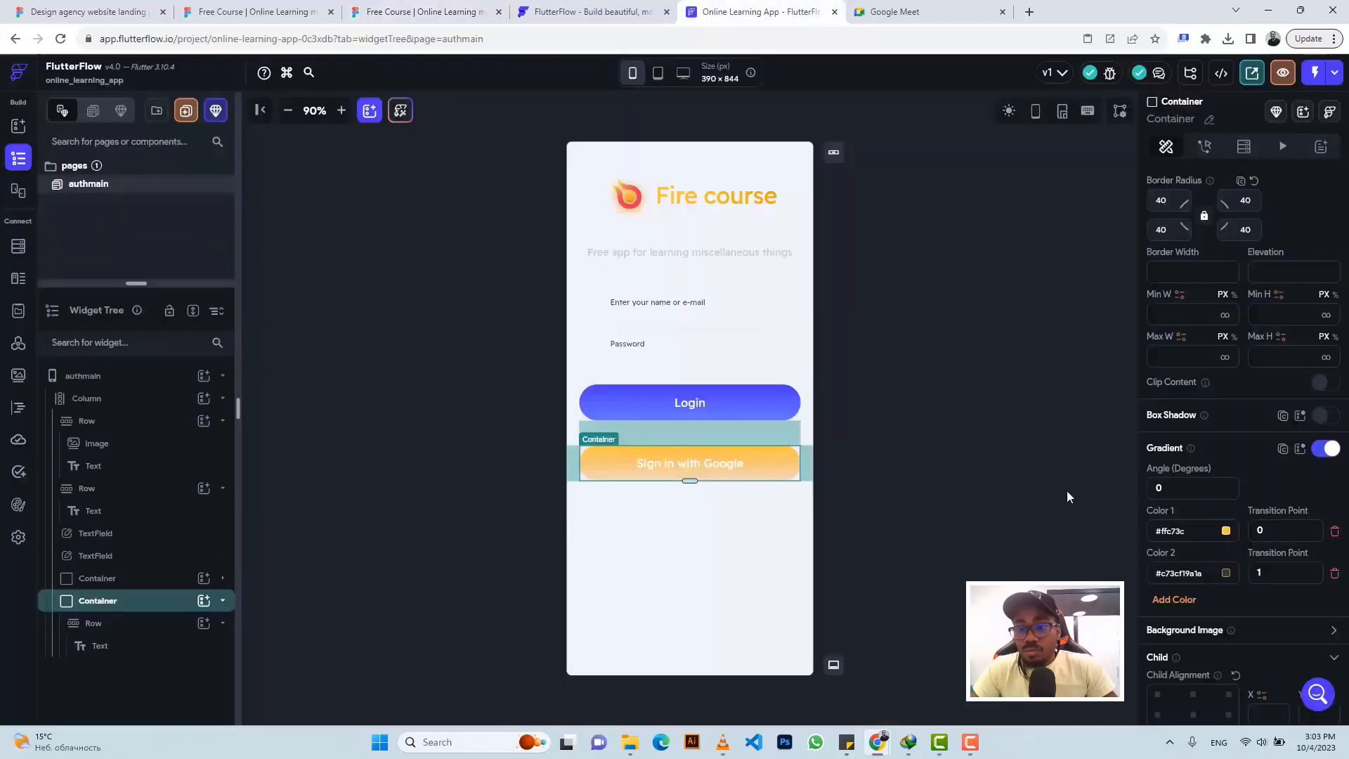
key("ctrl+a")
key("BackSpace")
type("#F19A1A")
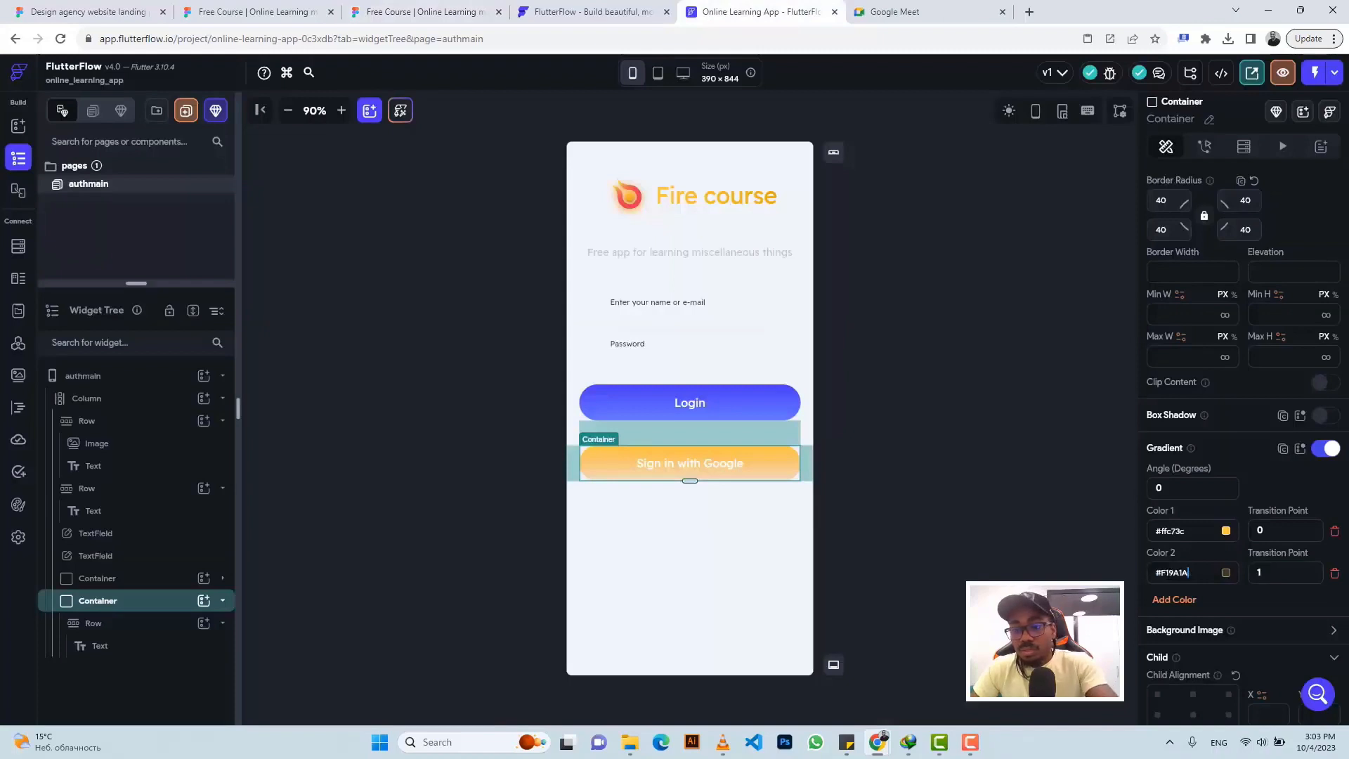
key("Return")
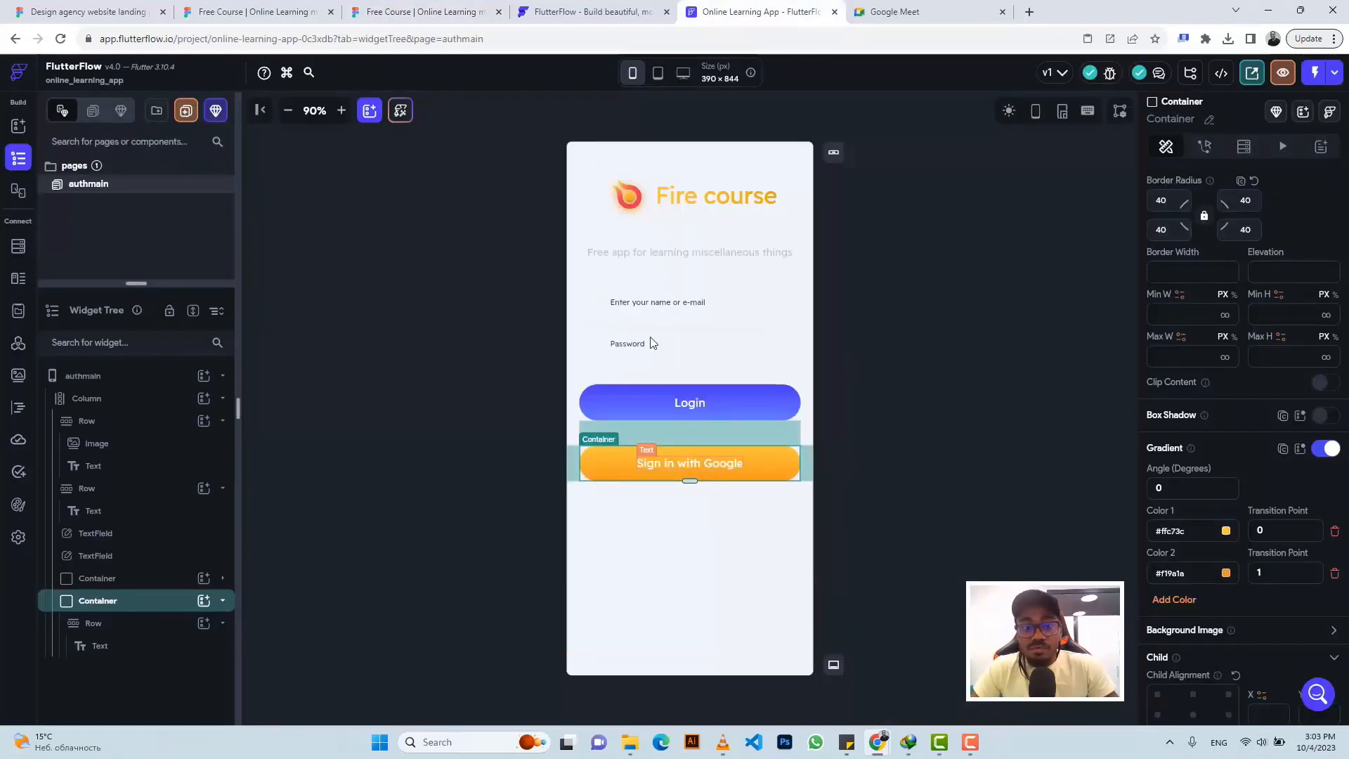
Inspect the typography and spacing of the "Having trouble logging in?" text in Figma
left_click(393, 9)
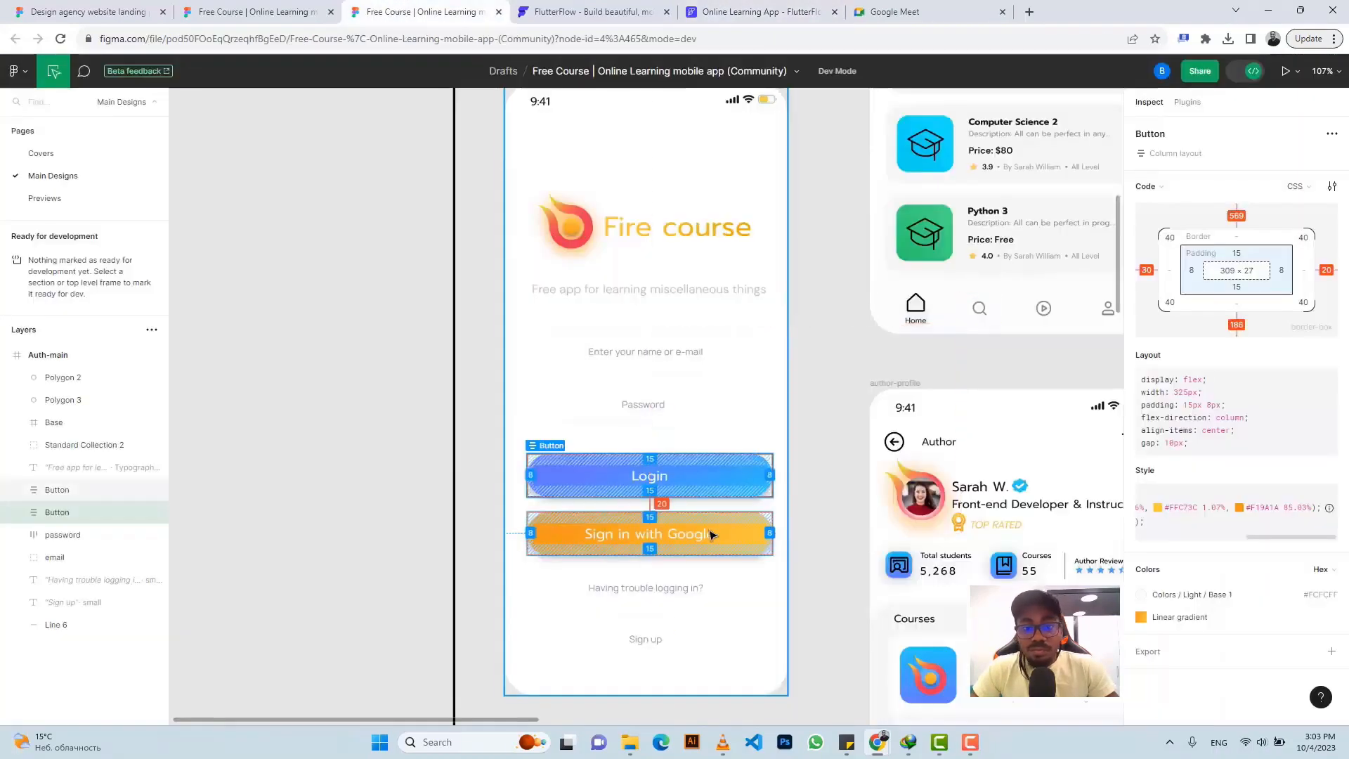
scroll(716, 537, "down", 1)
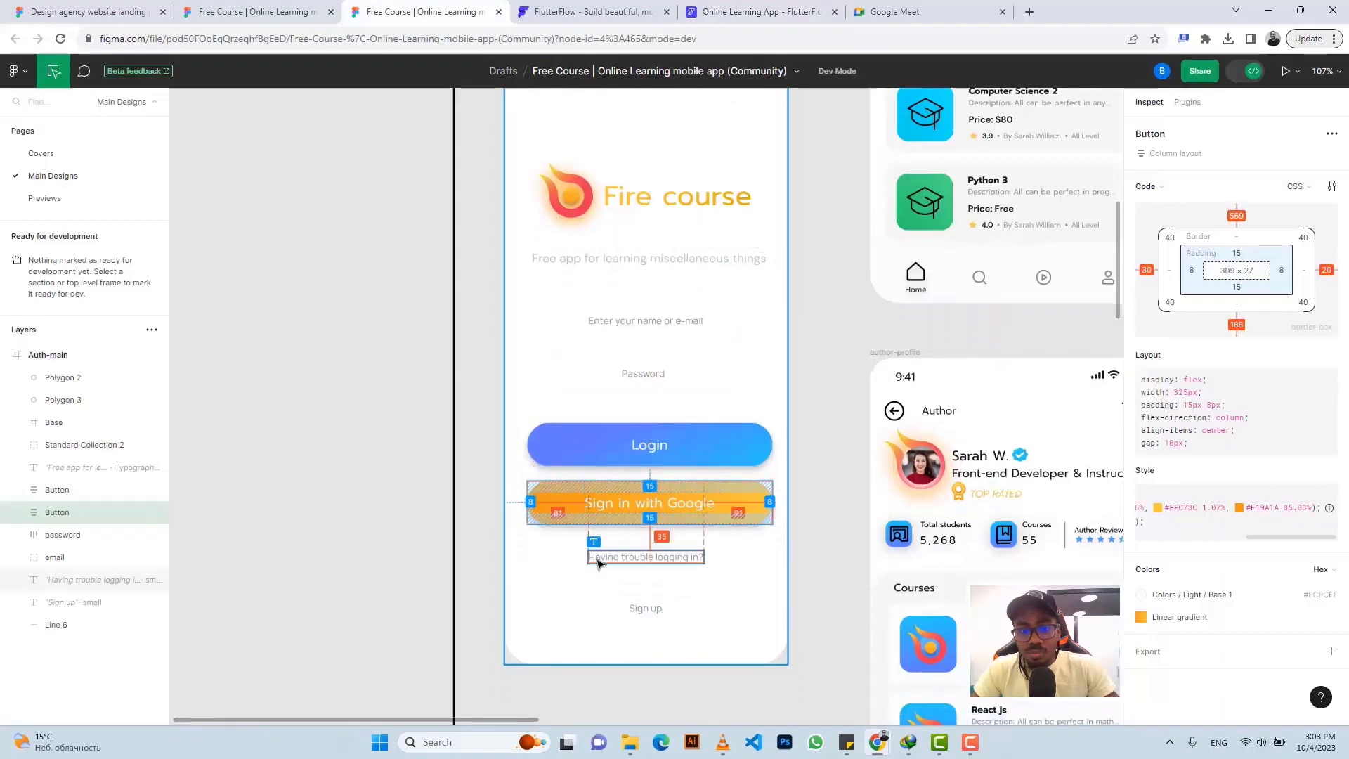
left_click(678, 562)
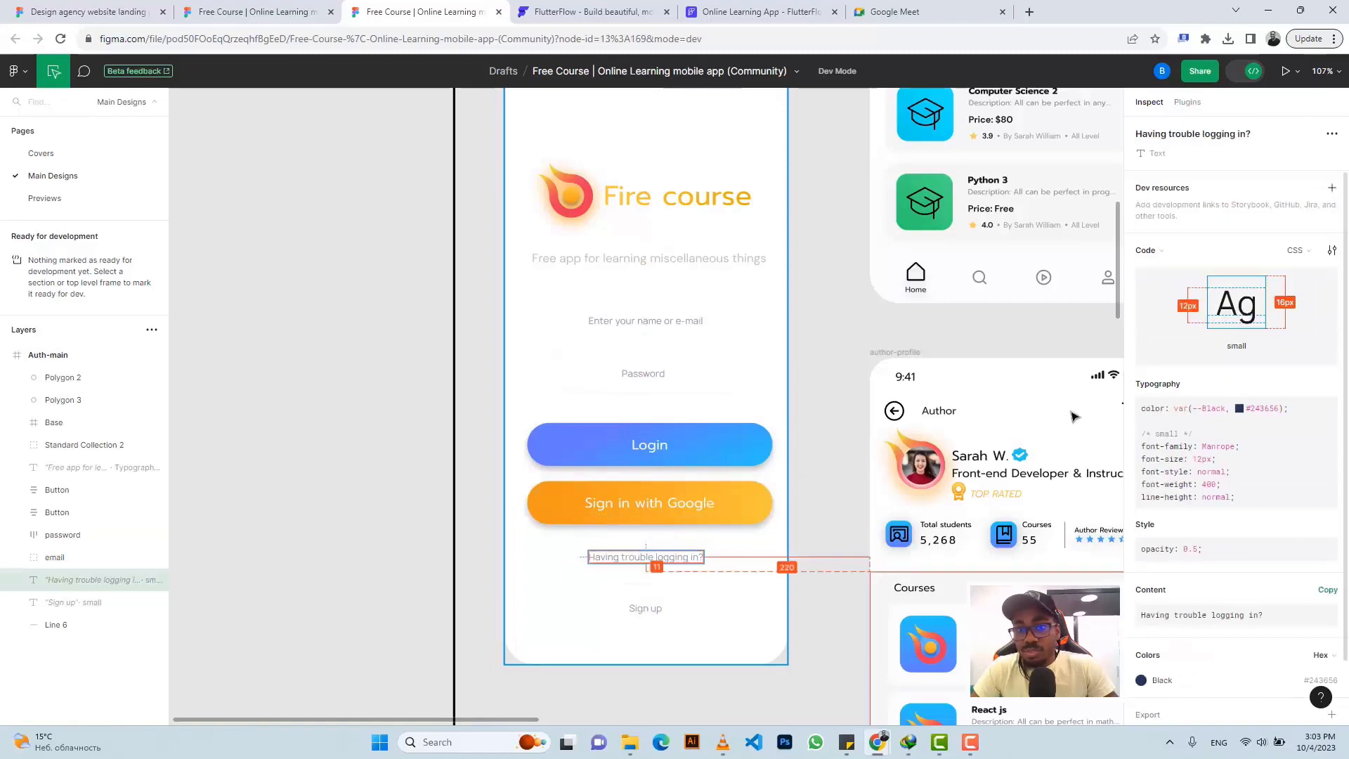
In FlutterFlow, duplicate the row with the "Free app for learning miscellaneous things" text to the end of the column
left_click(753, 10)
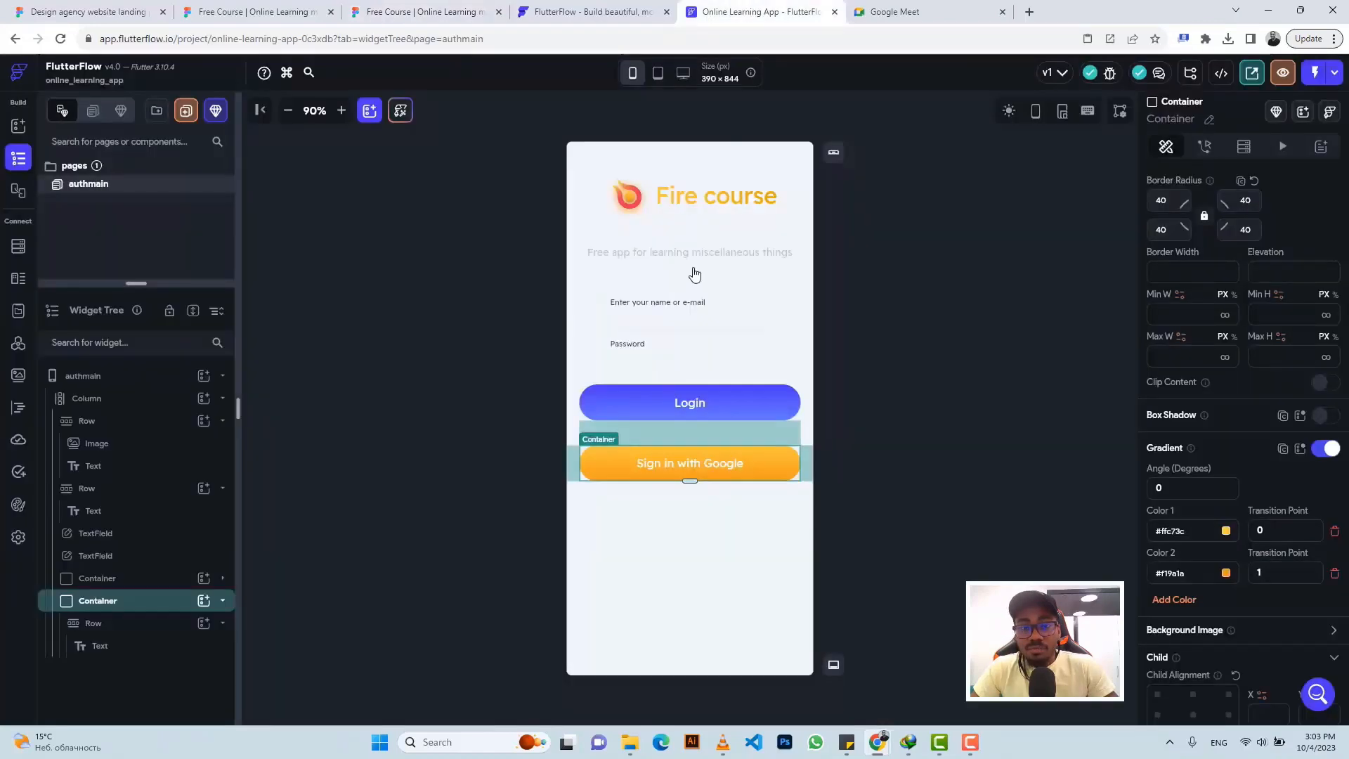
left_click(763, 255)
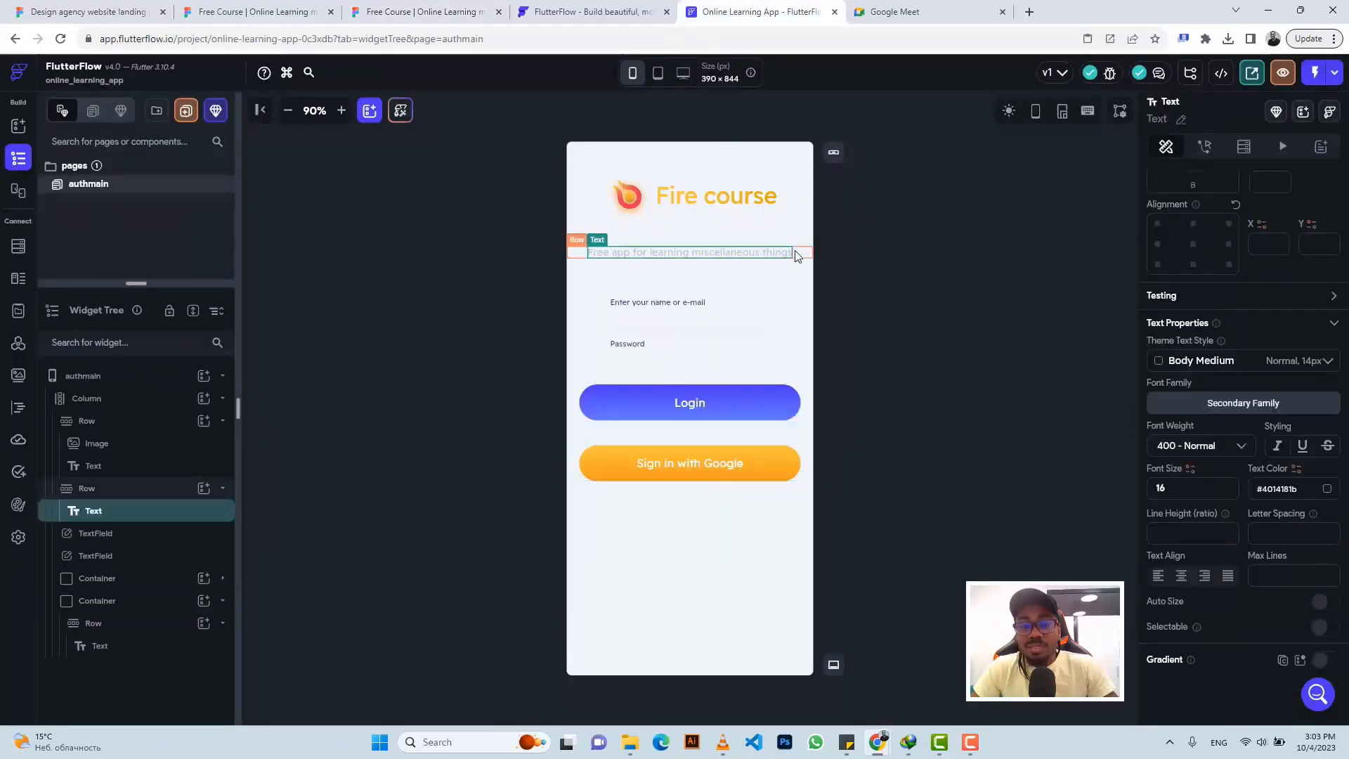
left_click(796, 253)
key("ctrl+c")
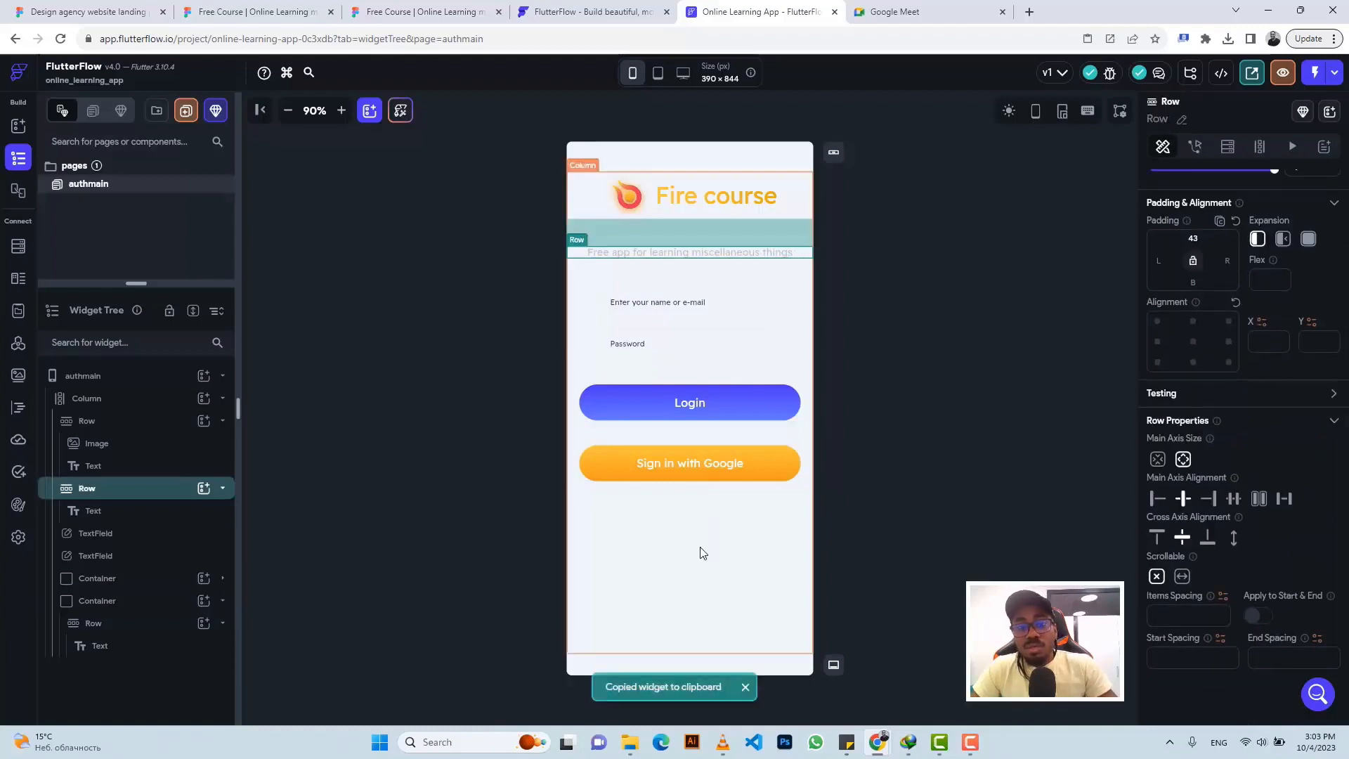
left_click(700, 552)
key("ctrl+v")
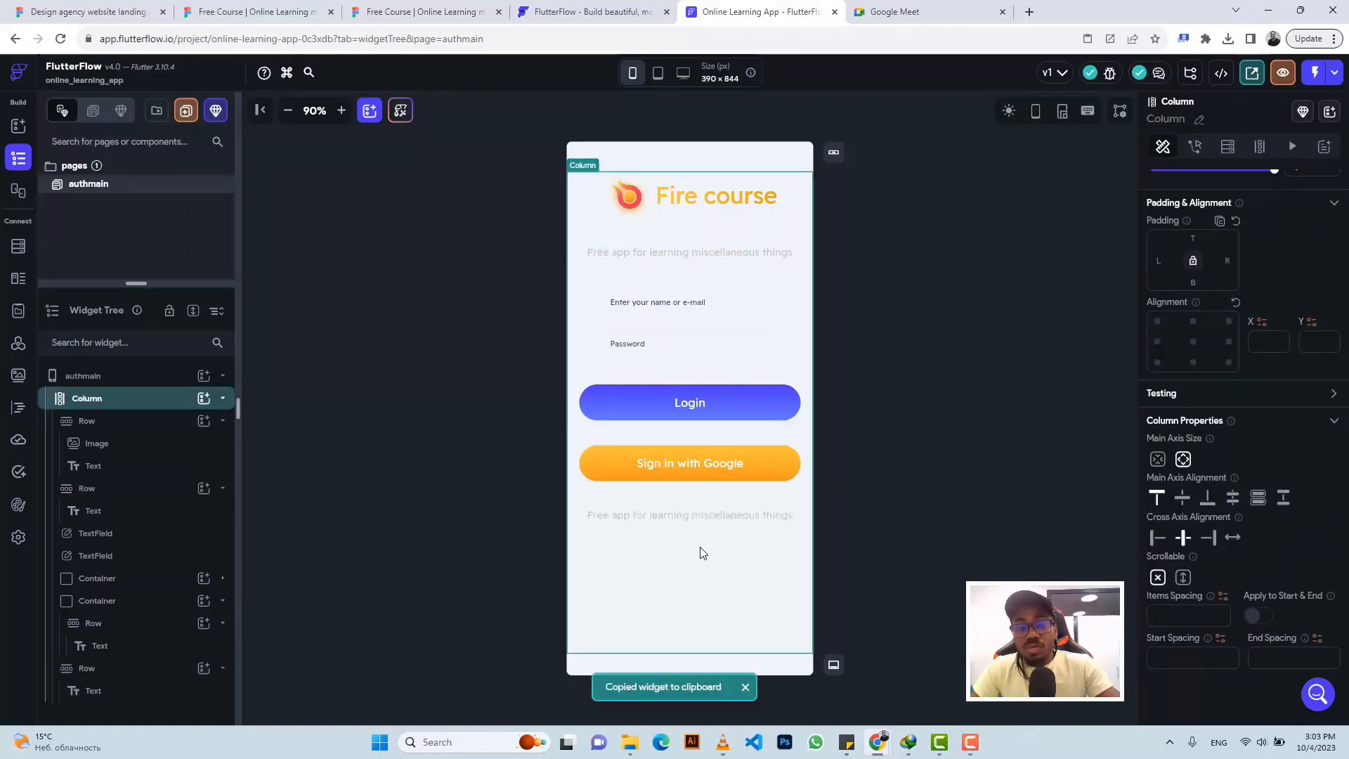
Copy the content "Having trouble logging in?" from Figma and return to FlutterFlow
left_click(450, 11)
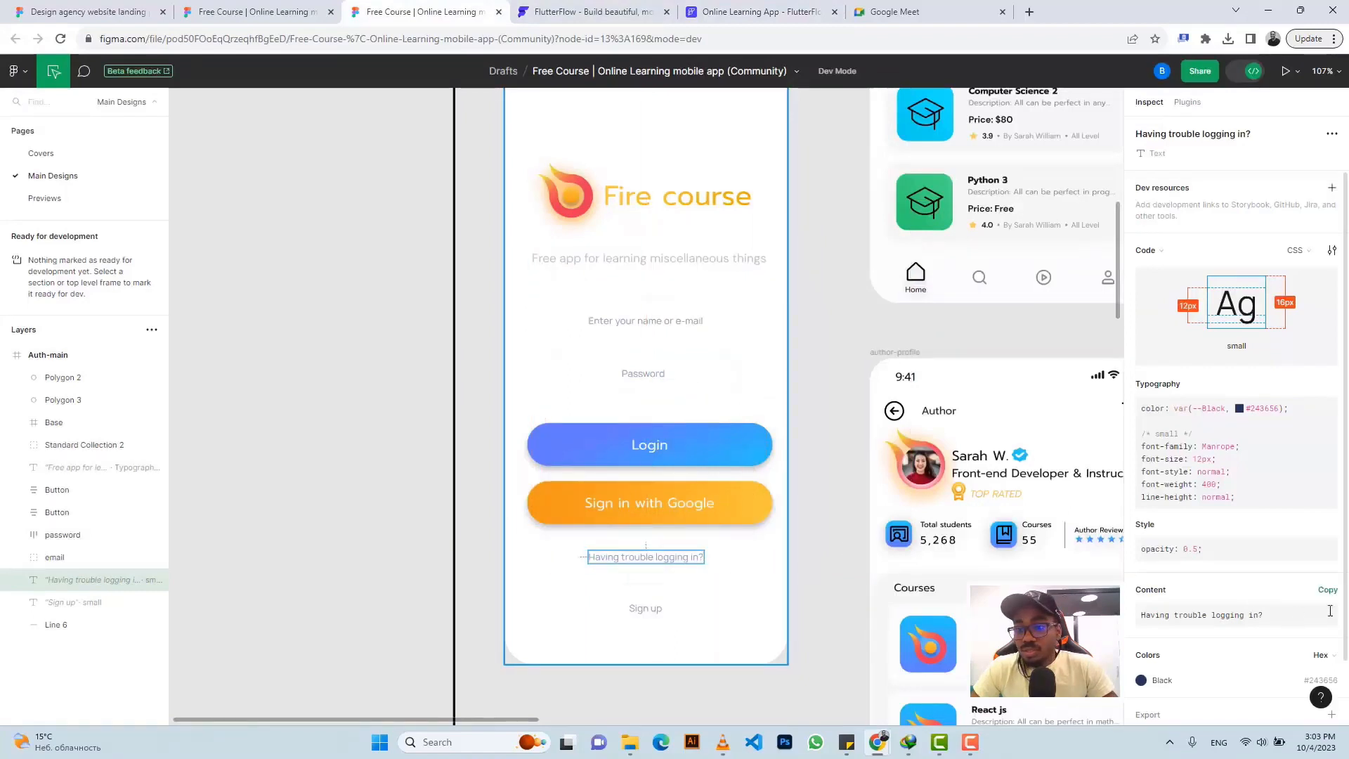
left_click(1327, 592)
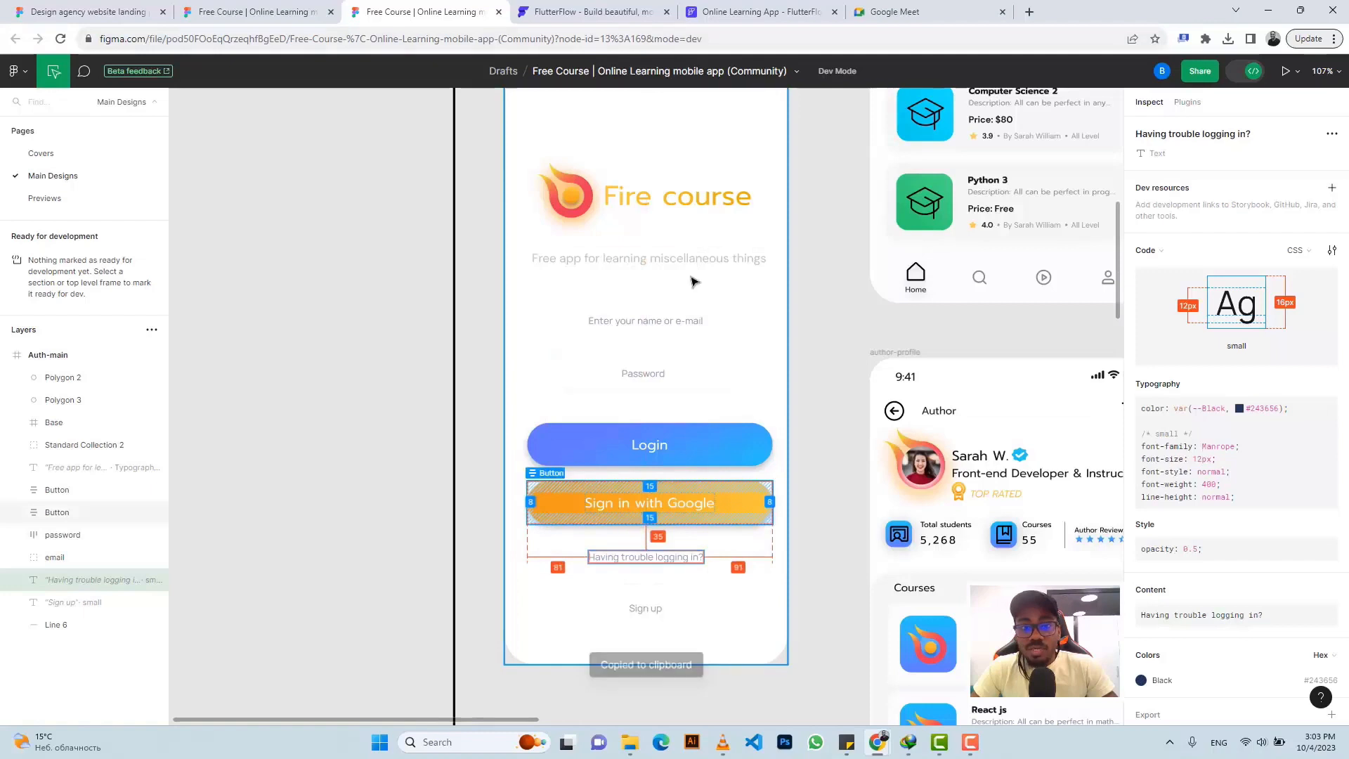
left_click(703, 8)
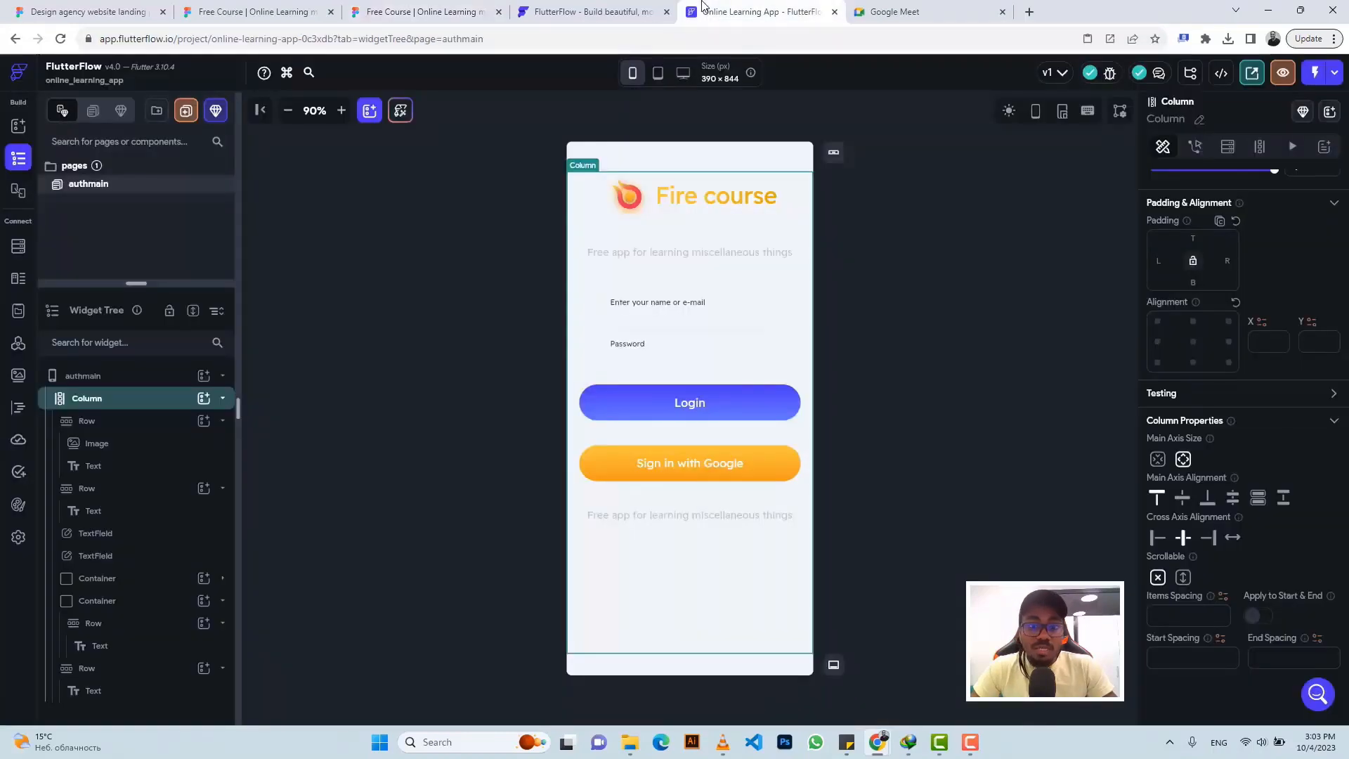
Set the top padding of the duplicated text row below the Sign in with Google button to 35
left_click(798, 518)
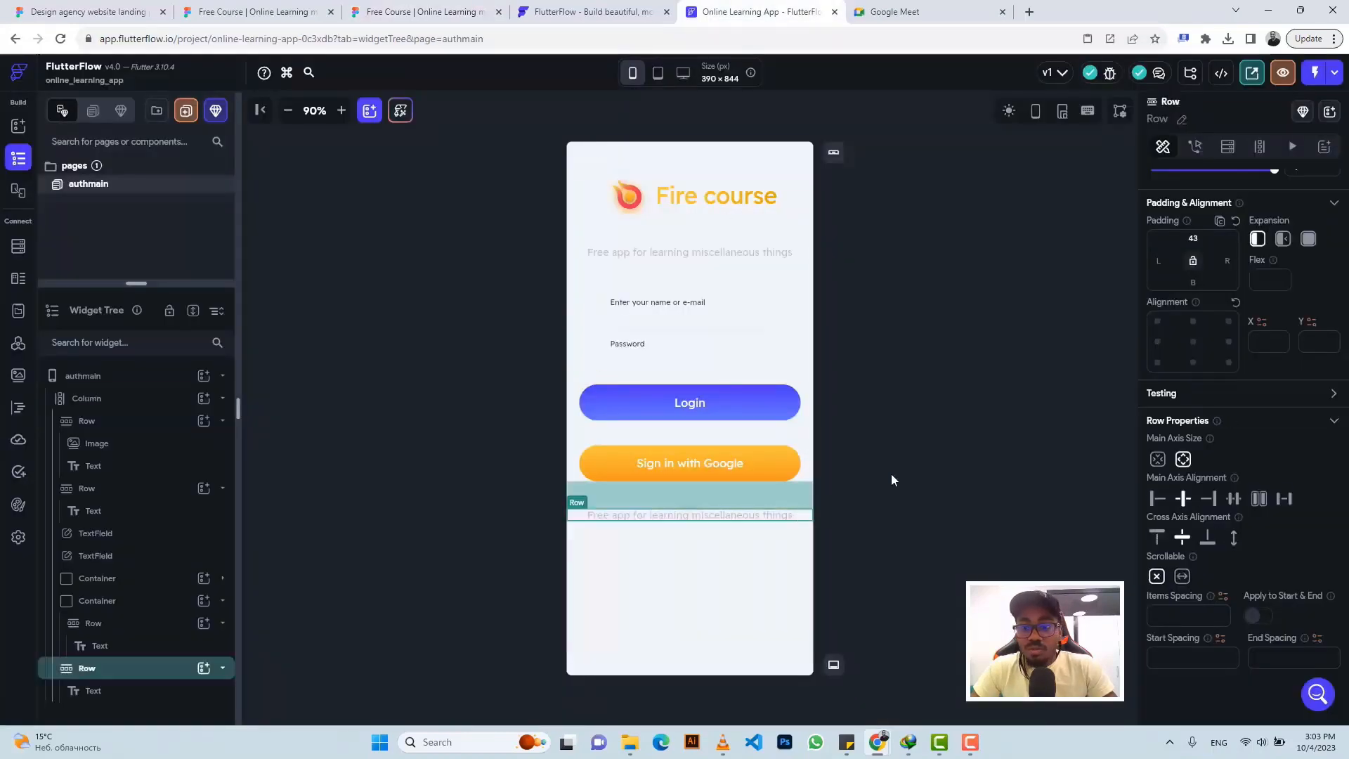
left_click(1197, 239)
type("35")
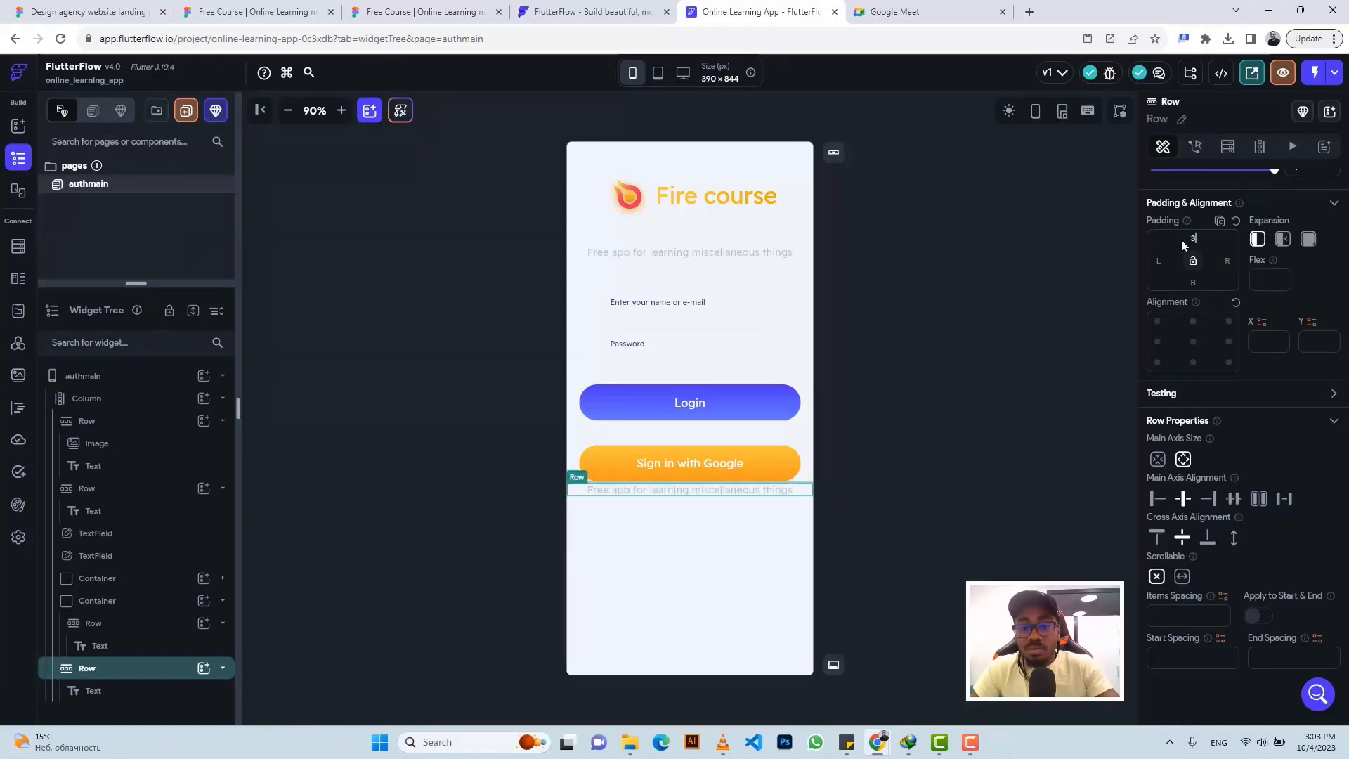
Set the duplicated text below the Sign in with Google button to font size 12 and its content to "Having trouble logging in?"
left_click(791, 513)
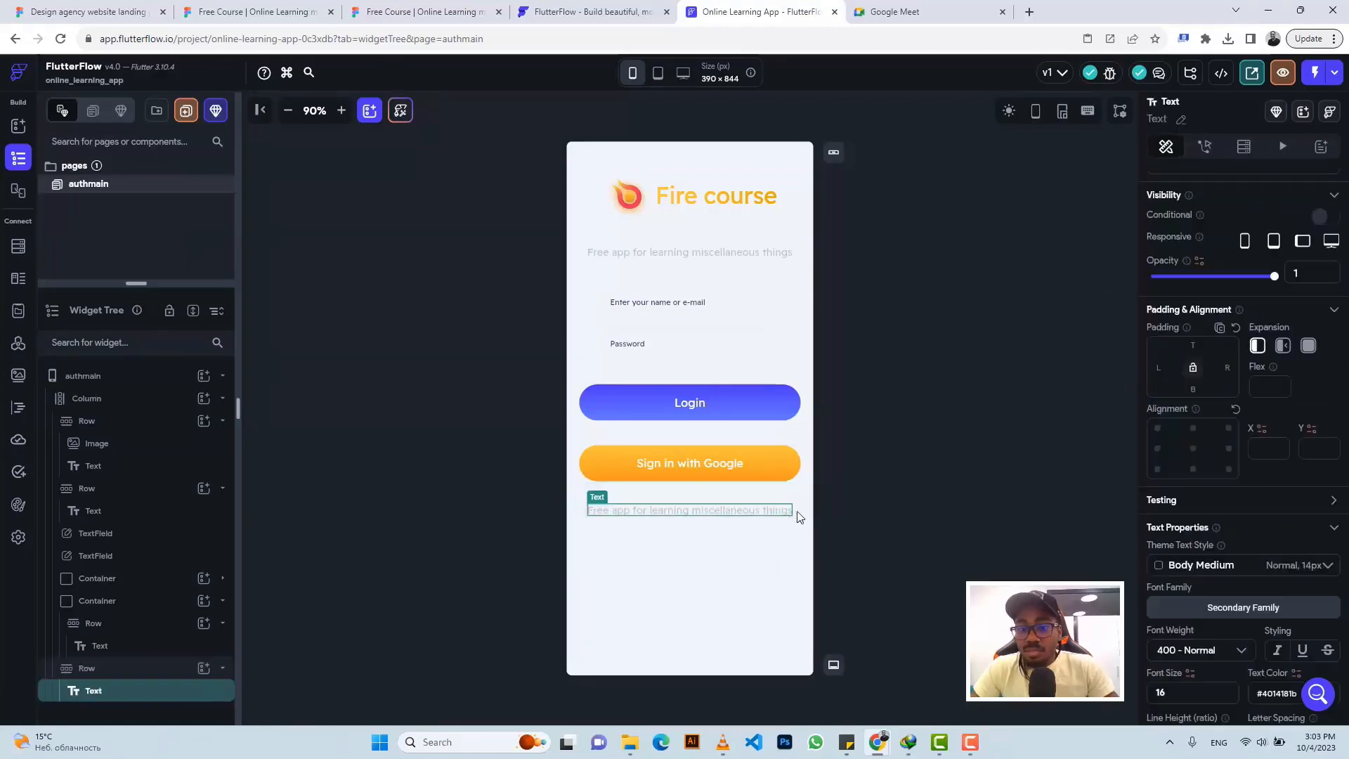
scroll(1241, 513, "down", 3)
double_click(1159, 488)
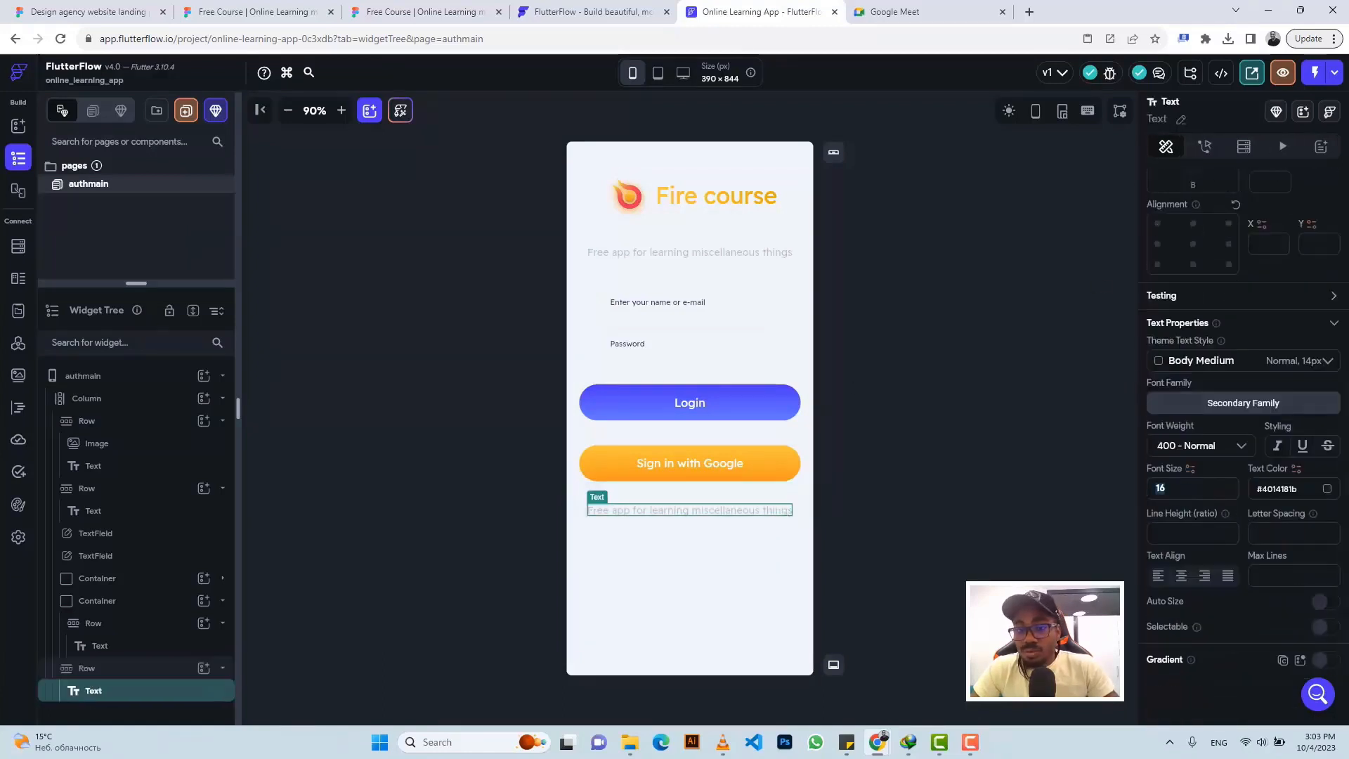
type("12")
scroll(1208, 475, "up", 3)
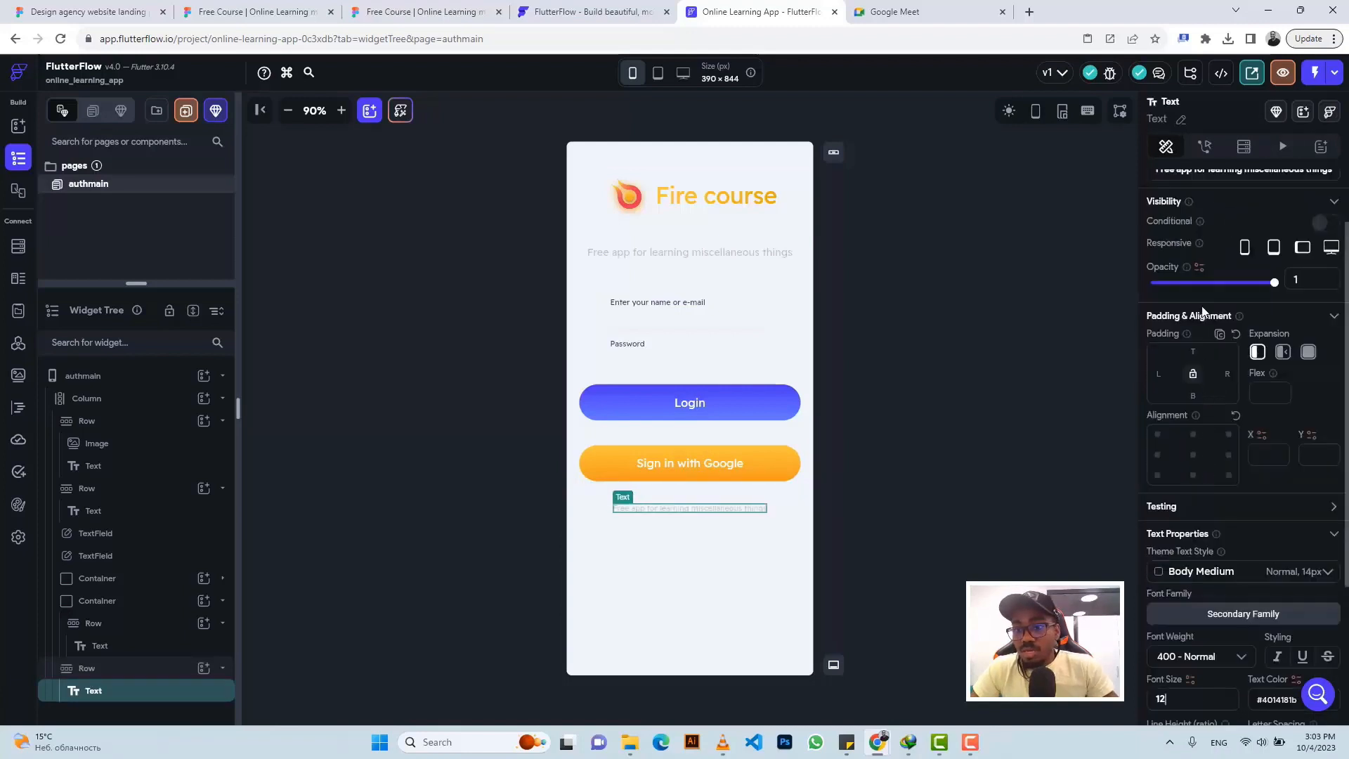
scroll(1187, 281, "up", 1)
triple_click(1176, 250)
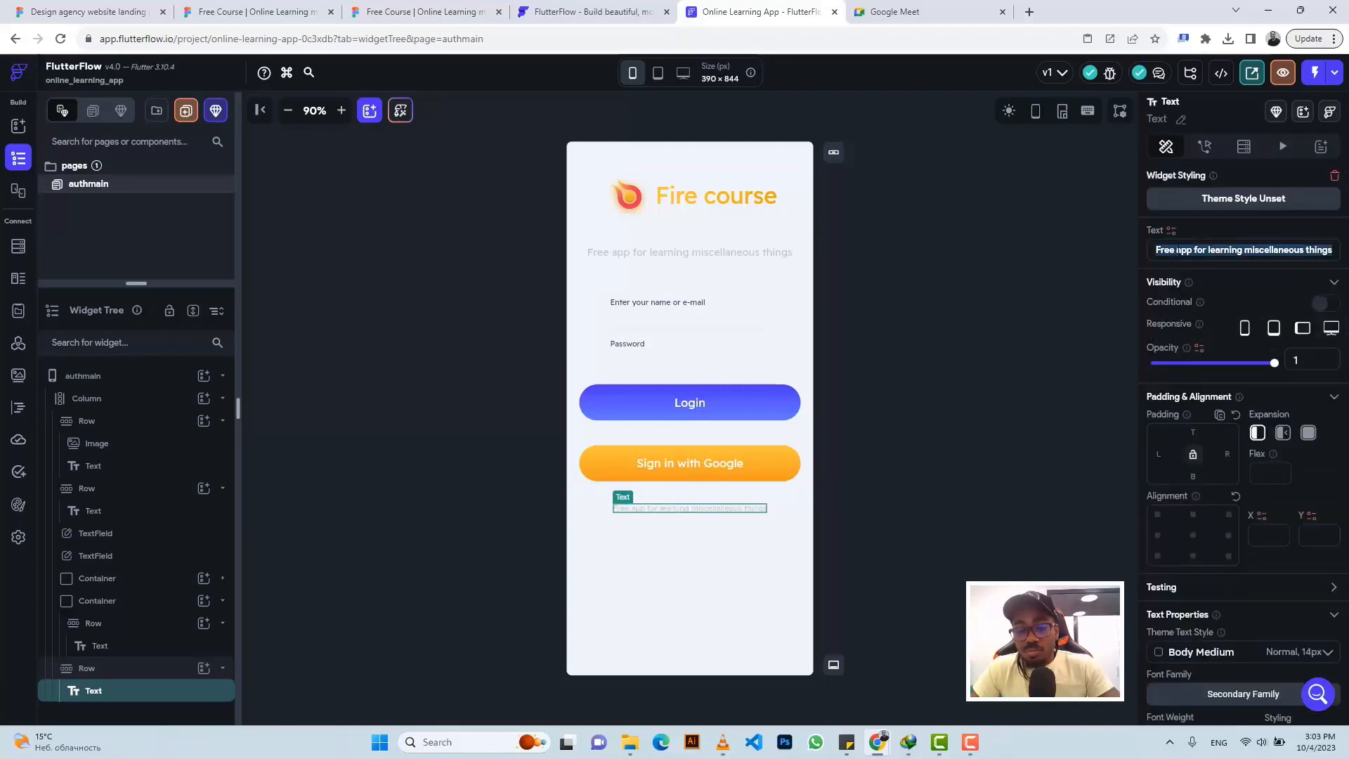
key("ctrl+v")
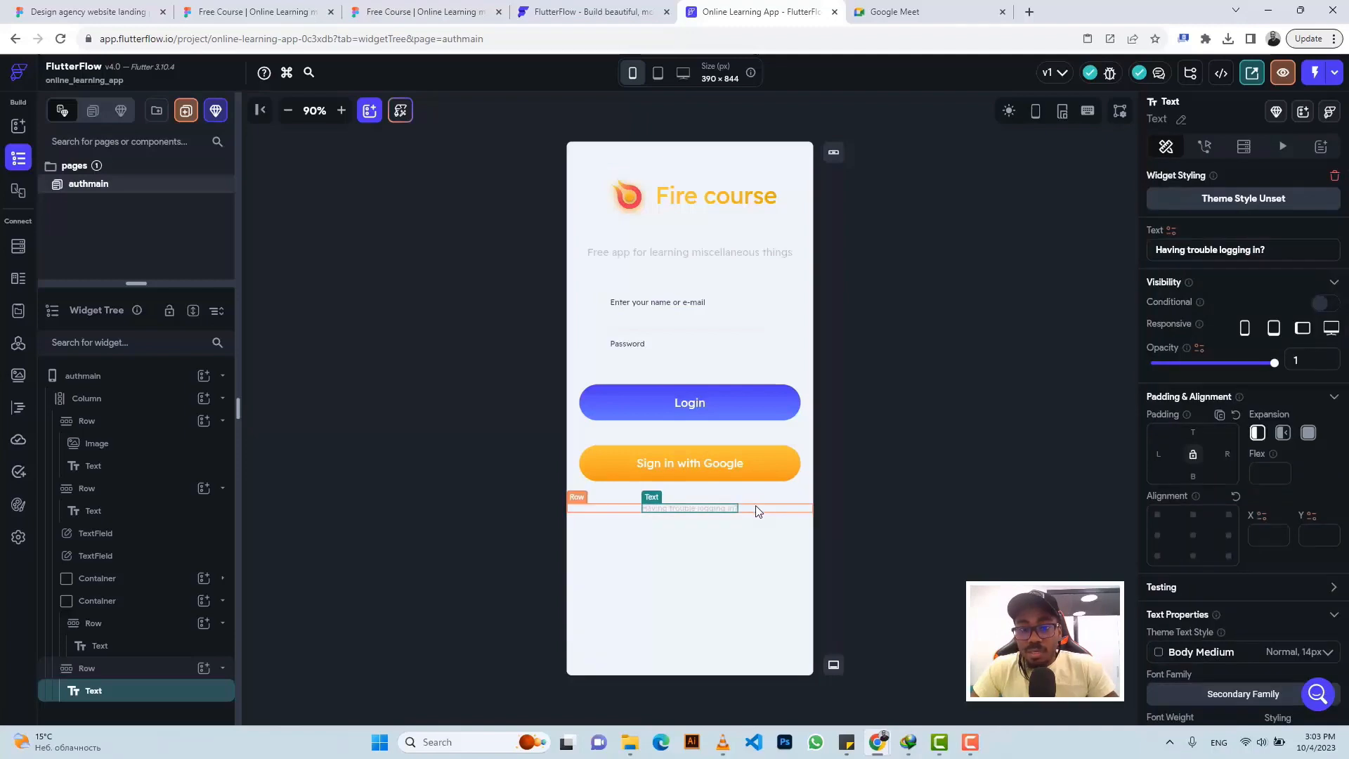
Duplicate the row containing "Having trouble logging in?" and copy the "Sign up" text content from the Figma design
left_click(756, 505)
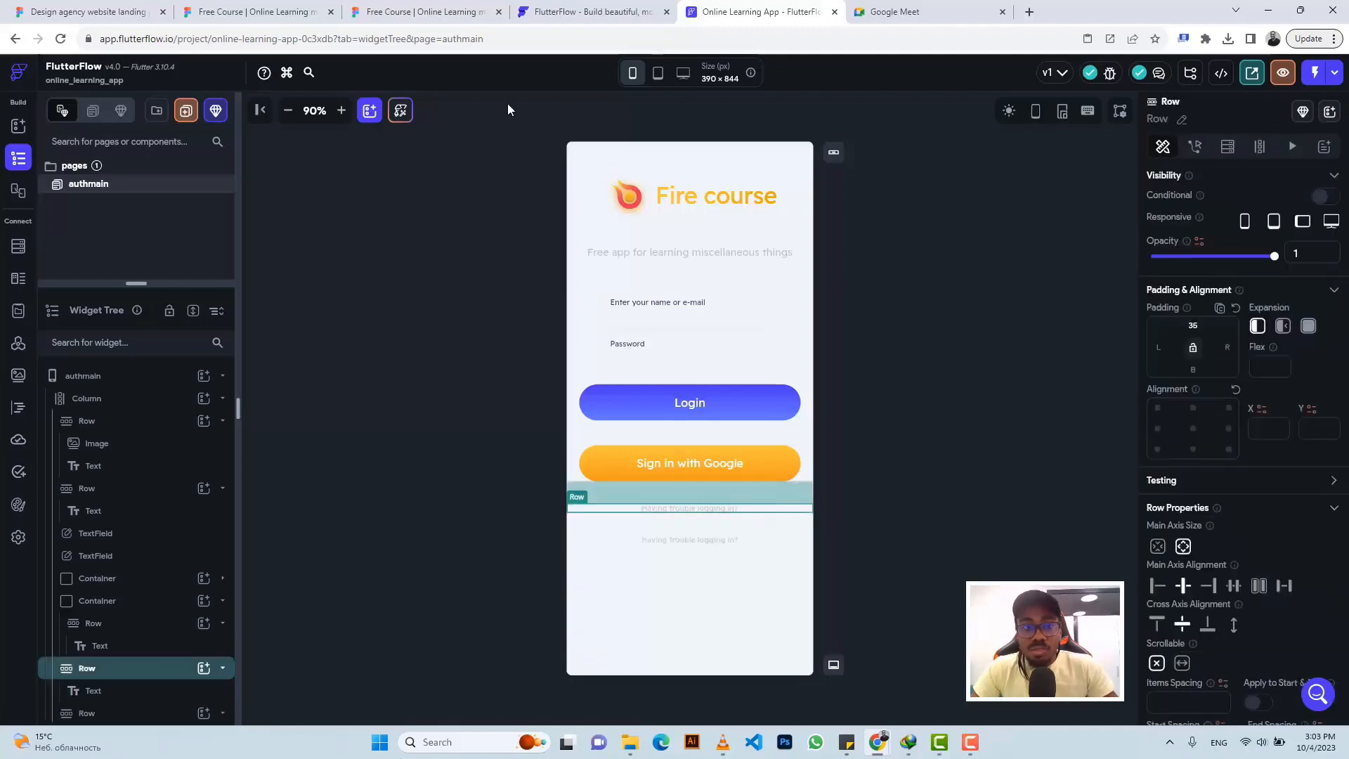
left_click(439, 11)
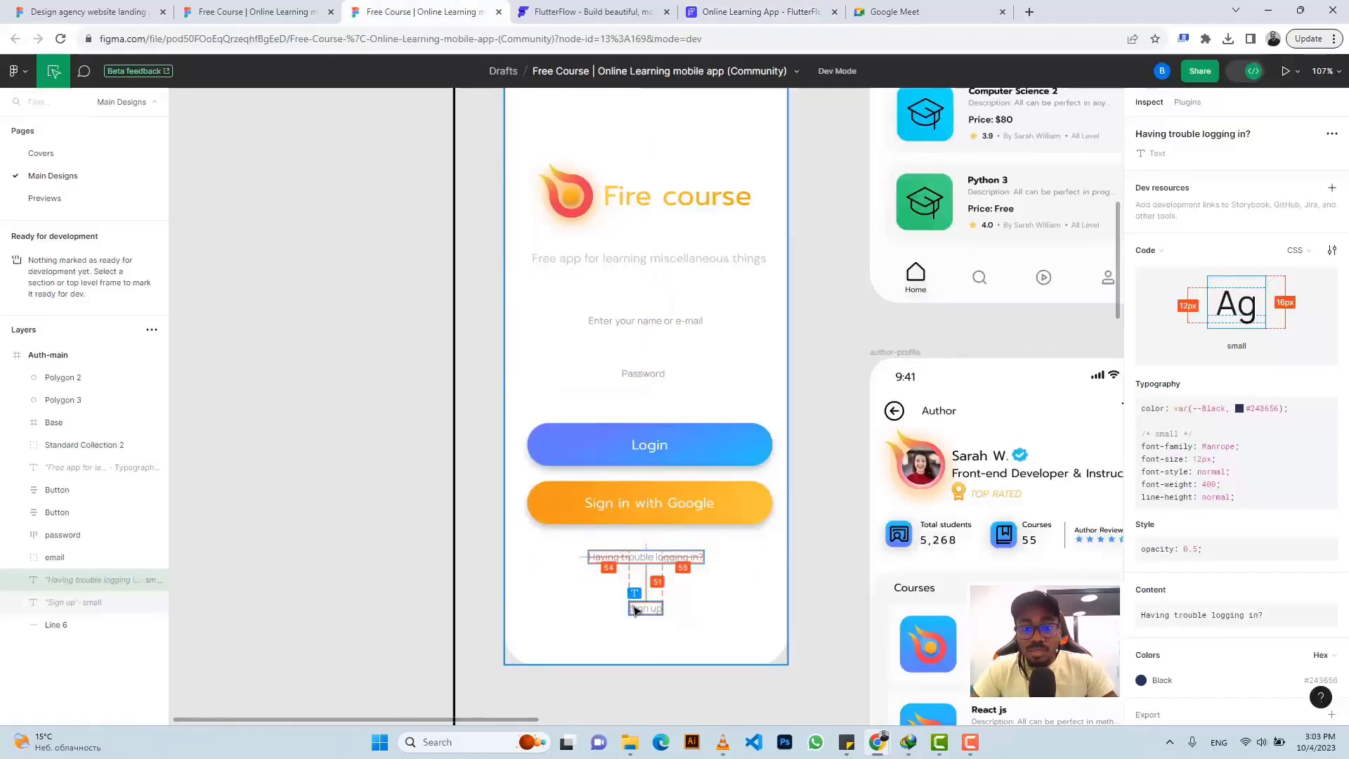
left_click(643, 607)
left_click(1327, 591)
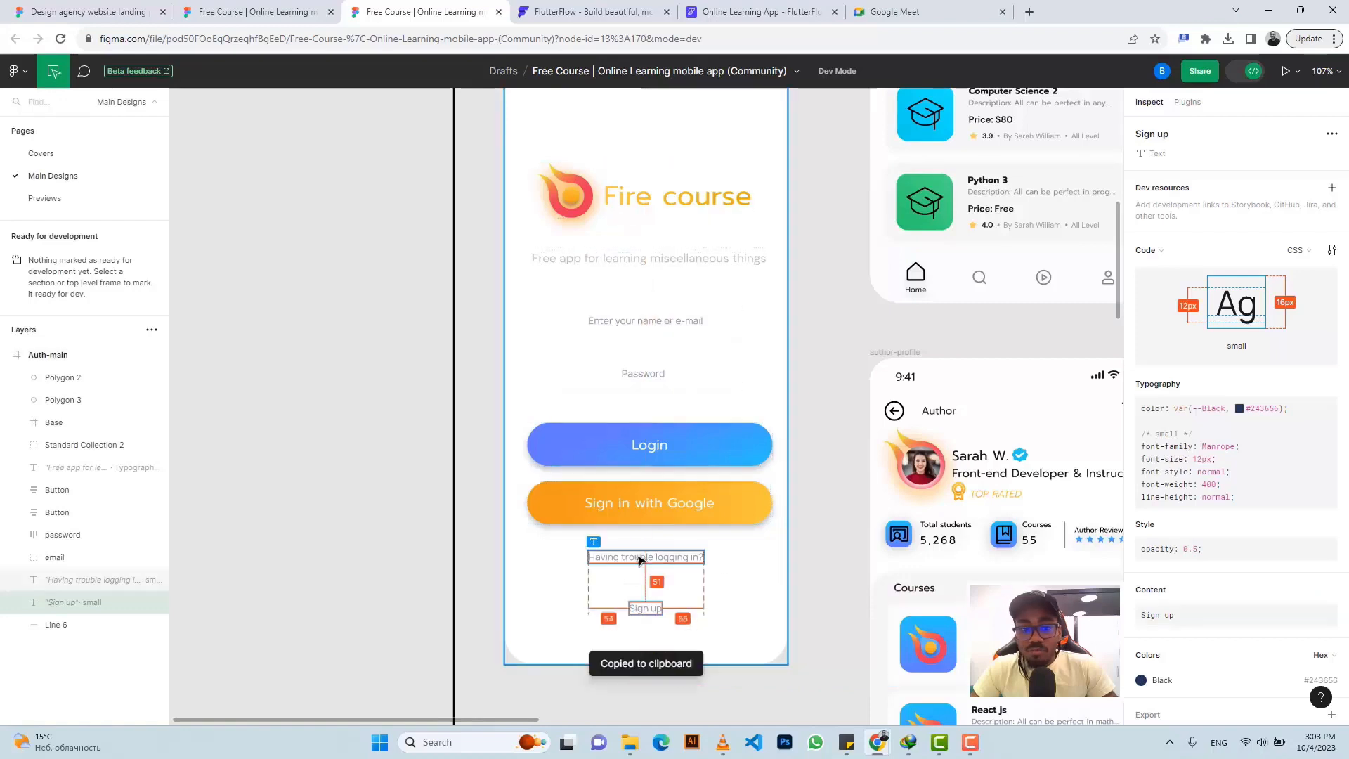
Back in FlutterFlow, set the top padding of the lower "Having trouble logging in?" row to 51
left_click(720, 11)
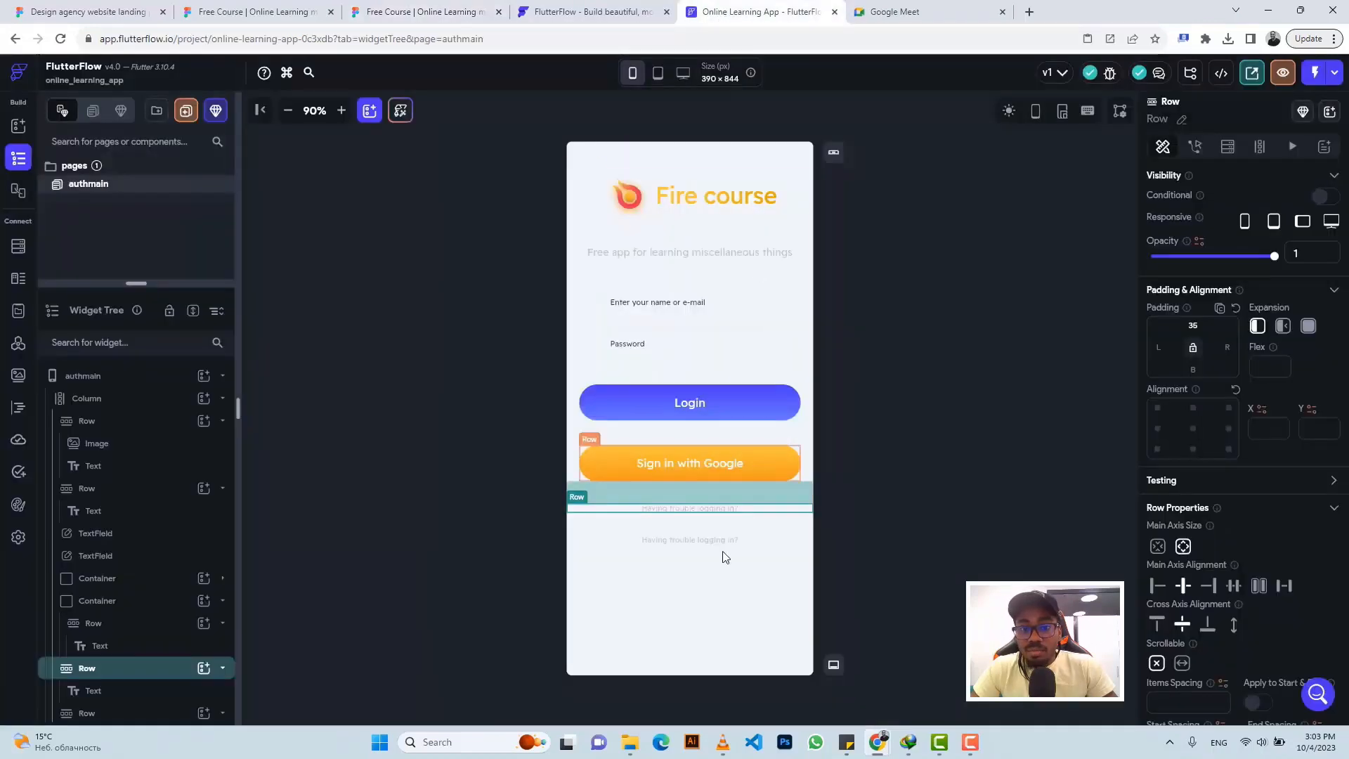
left_click(745, 538)
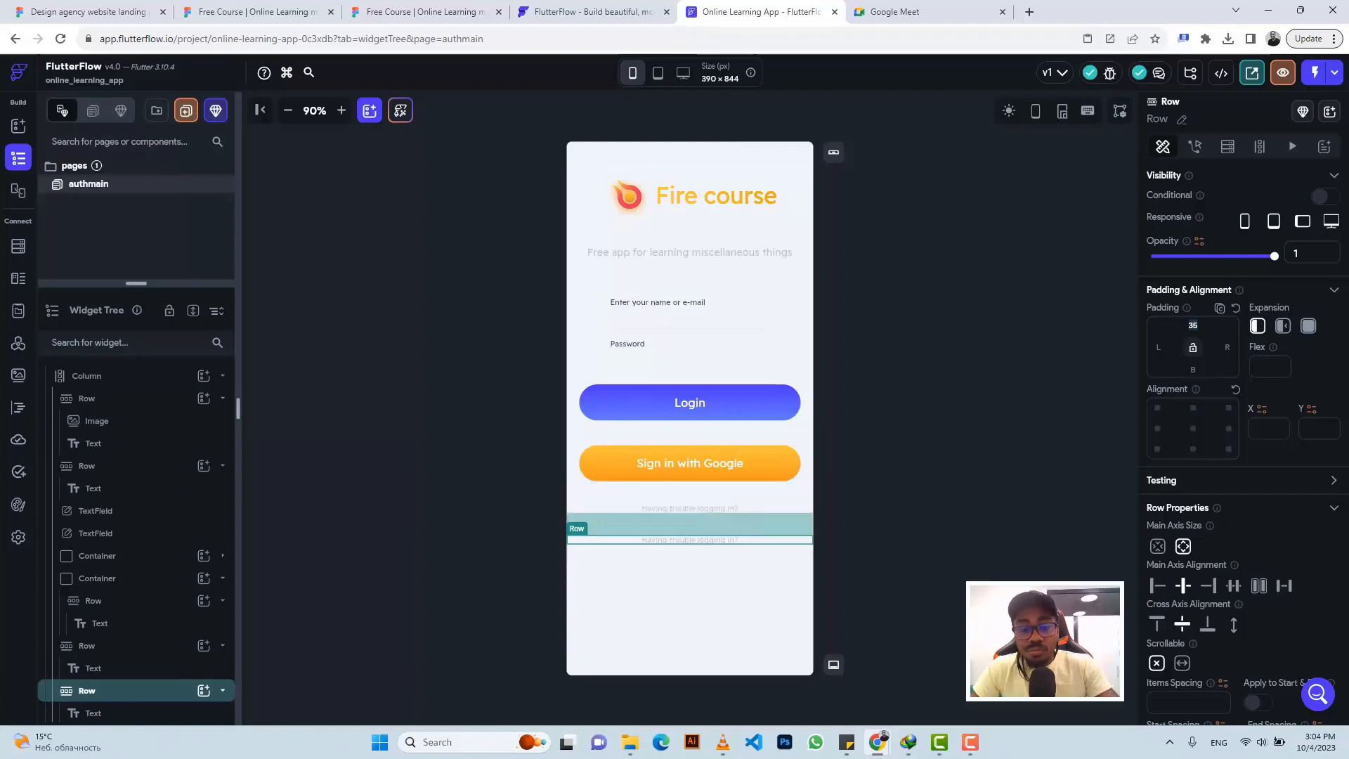
key("BackSpace")
key("BackSpace")
type("51")
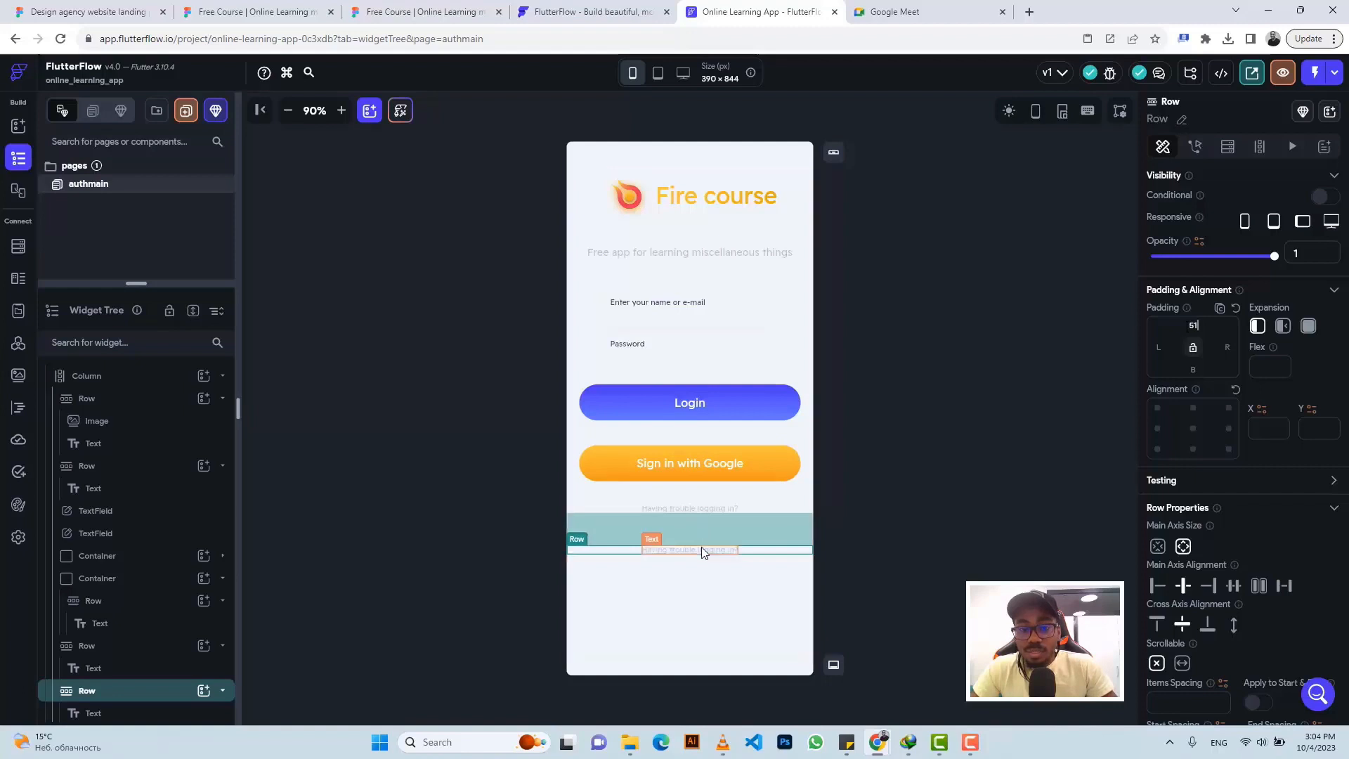
Replace the content of the lower "Having trouble logging in?" text with "Sign up"
left_click(701, 547)
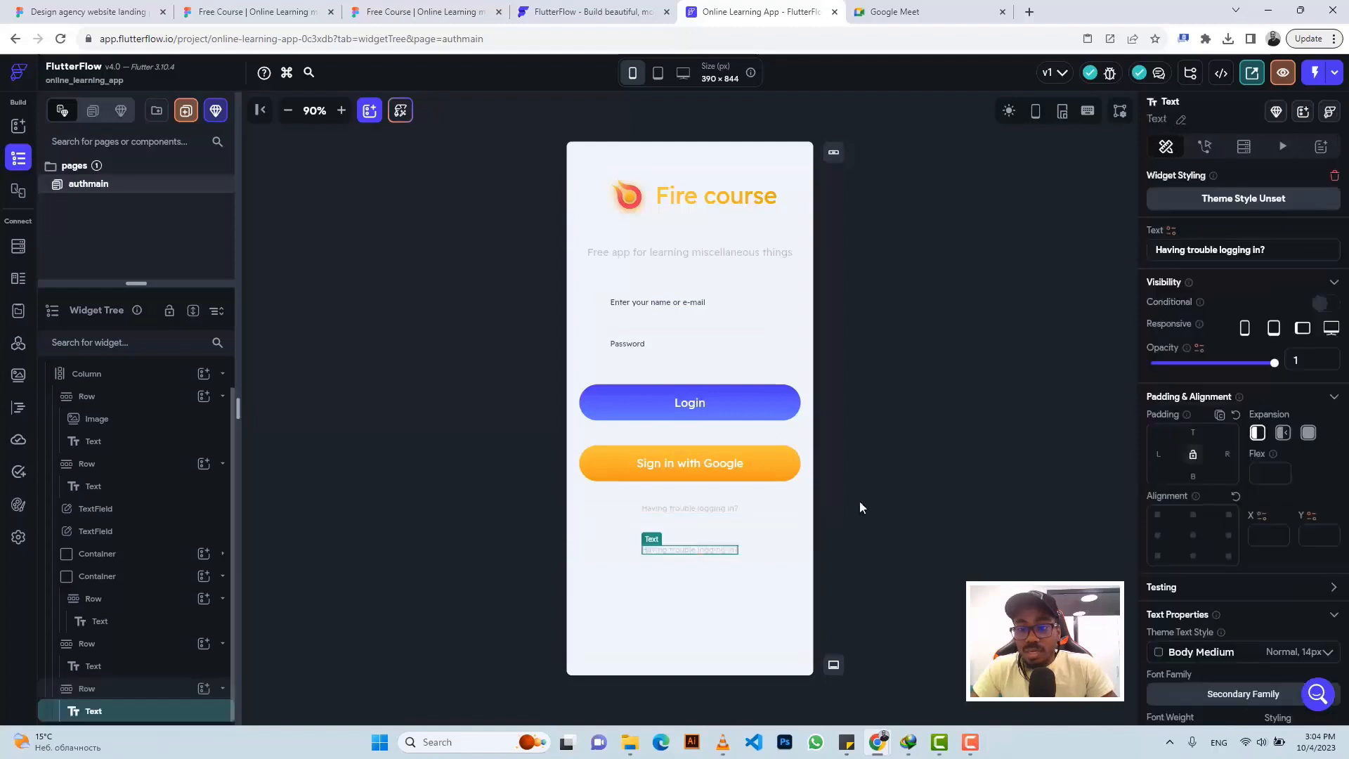
triple_click(1209, 250)
type("Sign up")
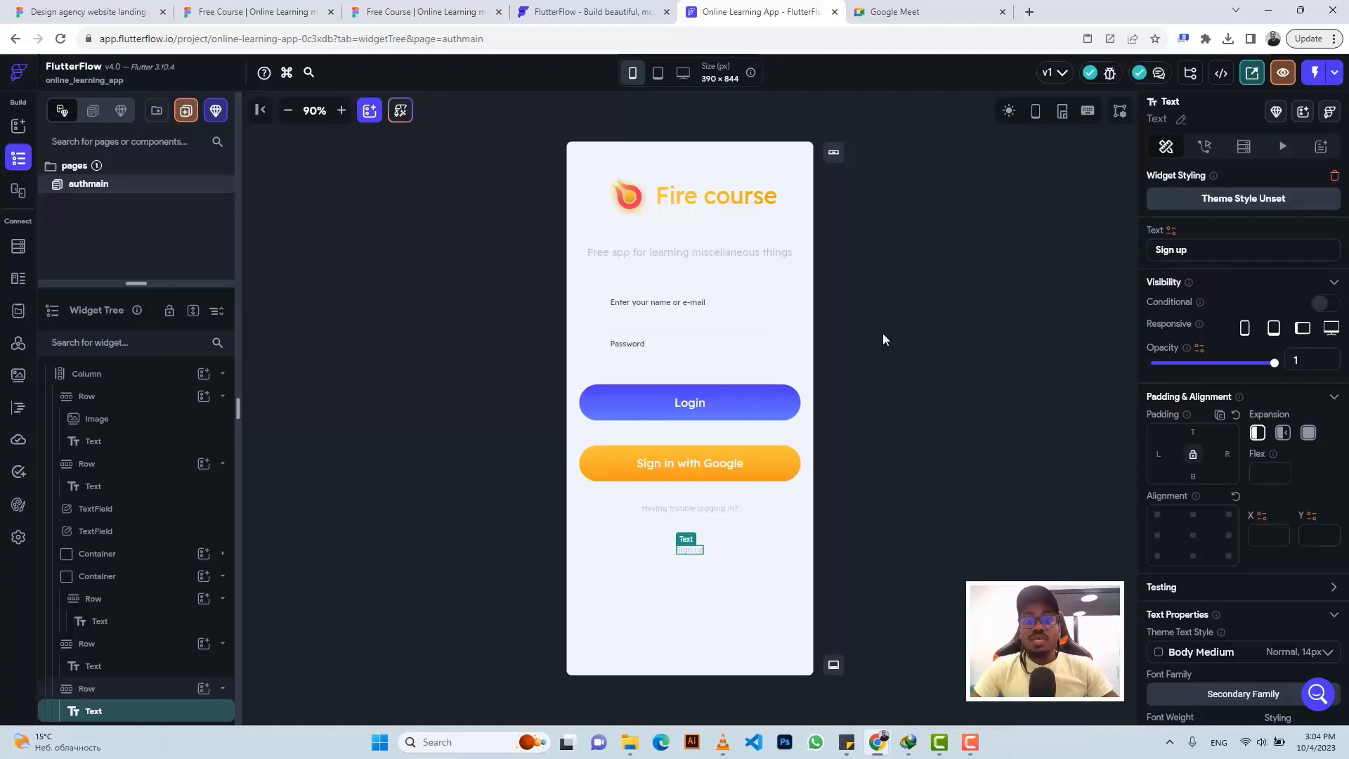
In Figma, measure the distance between the logo and the status bar on the Auth-main screen
left_click(407, 12)
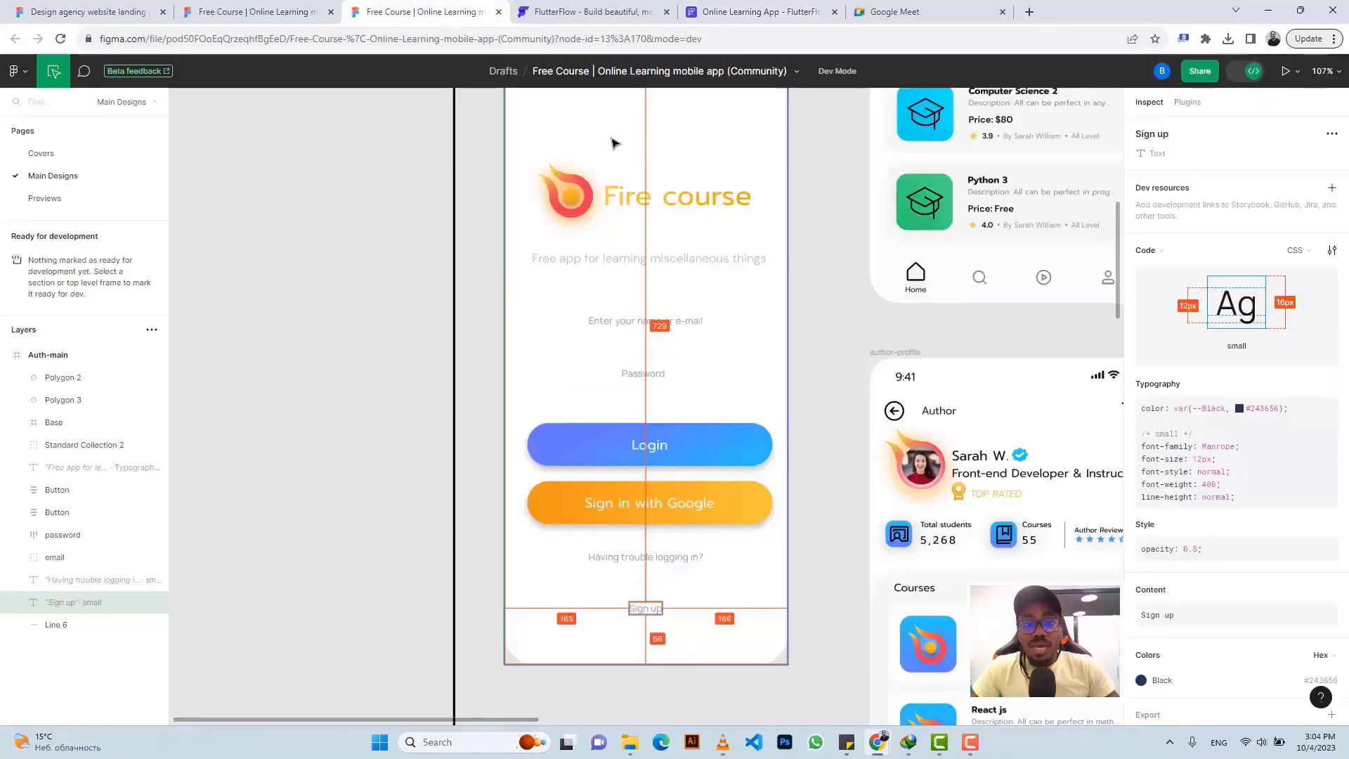
scroll(604, 153, "up", 1)
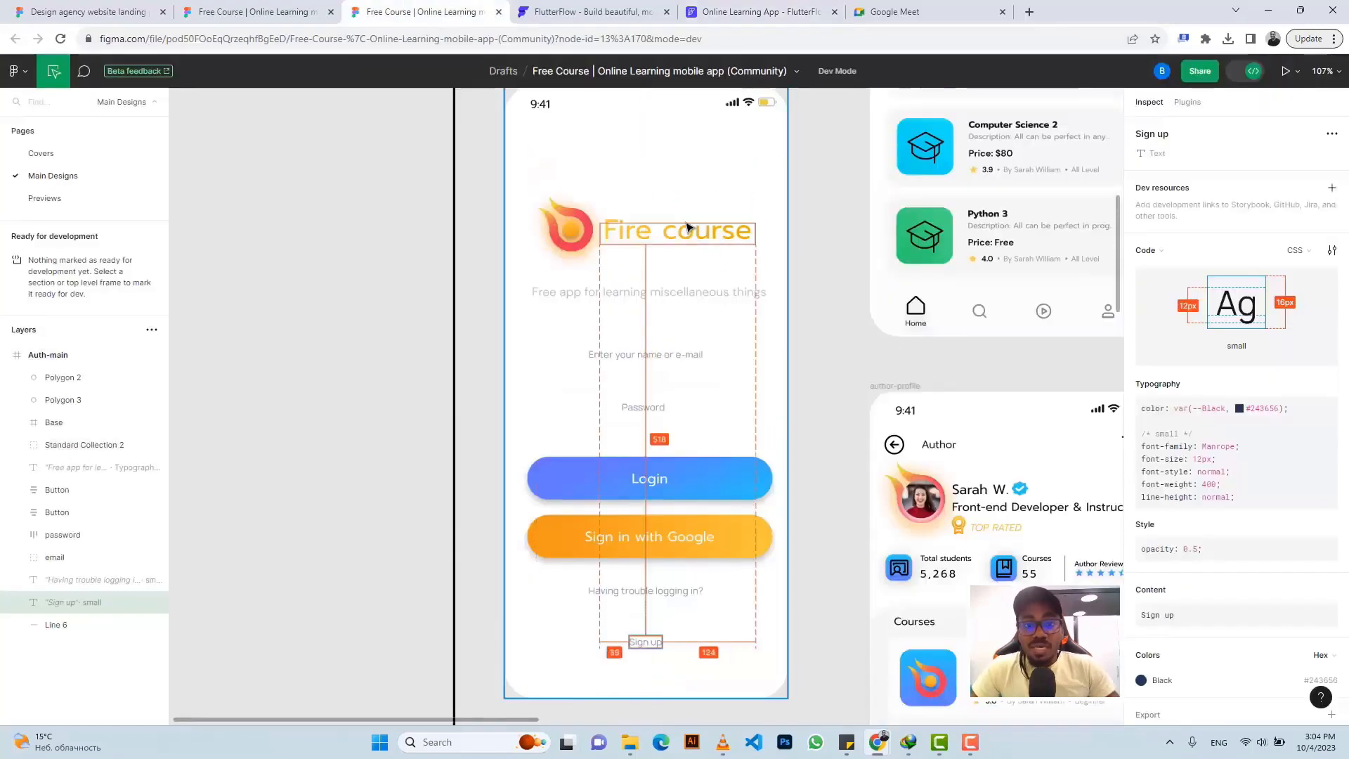
left_click(576, 208)
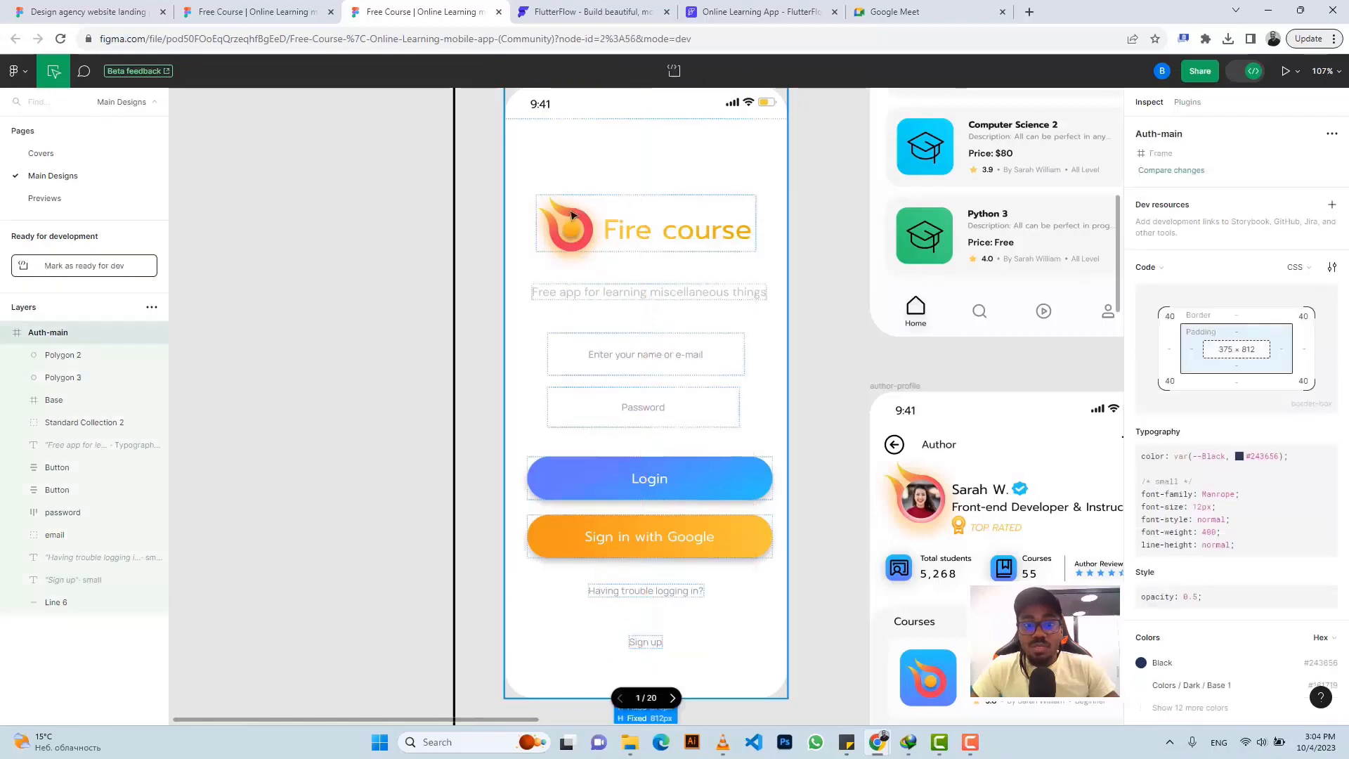
left_click(572, 212)
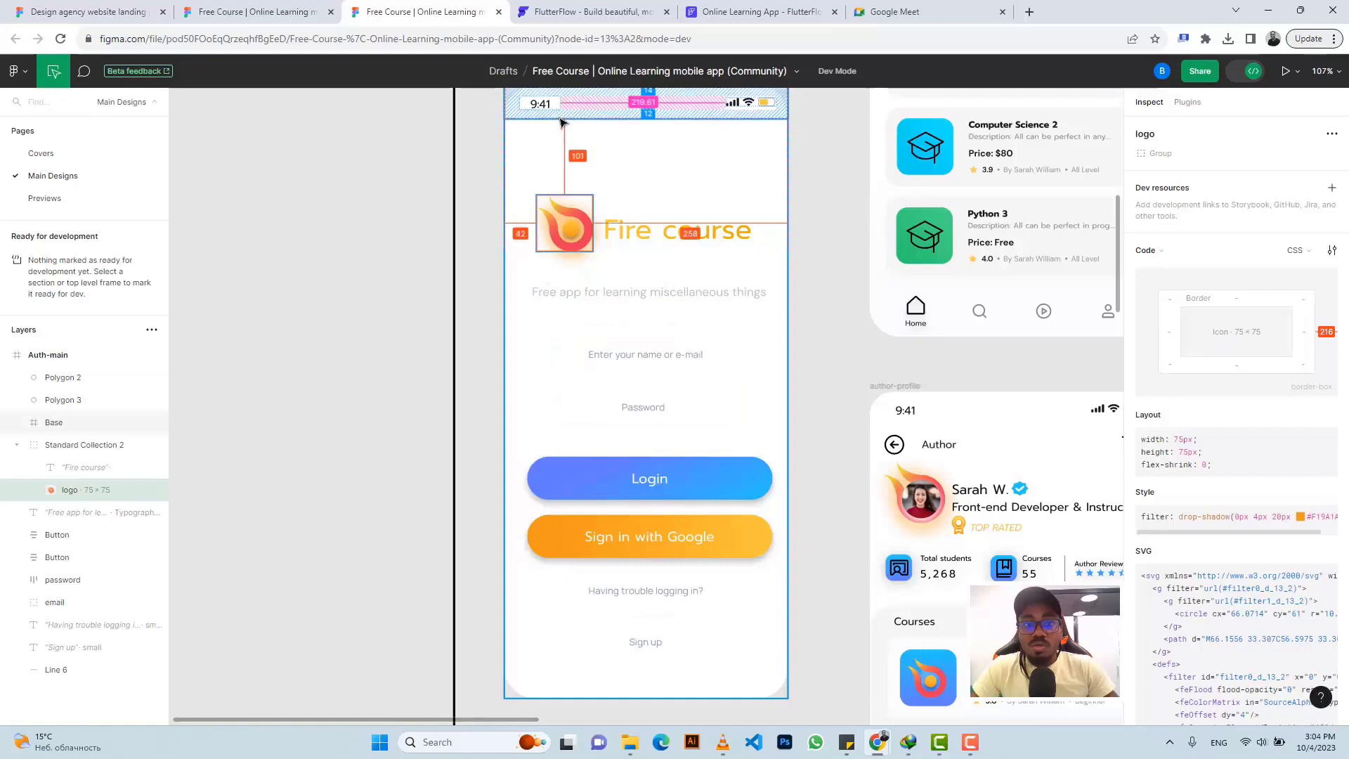
In FlutterFlow, set the top padding of the row with the logo and "Fire course" title to 101
left_click(757, 12)
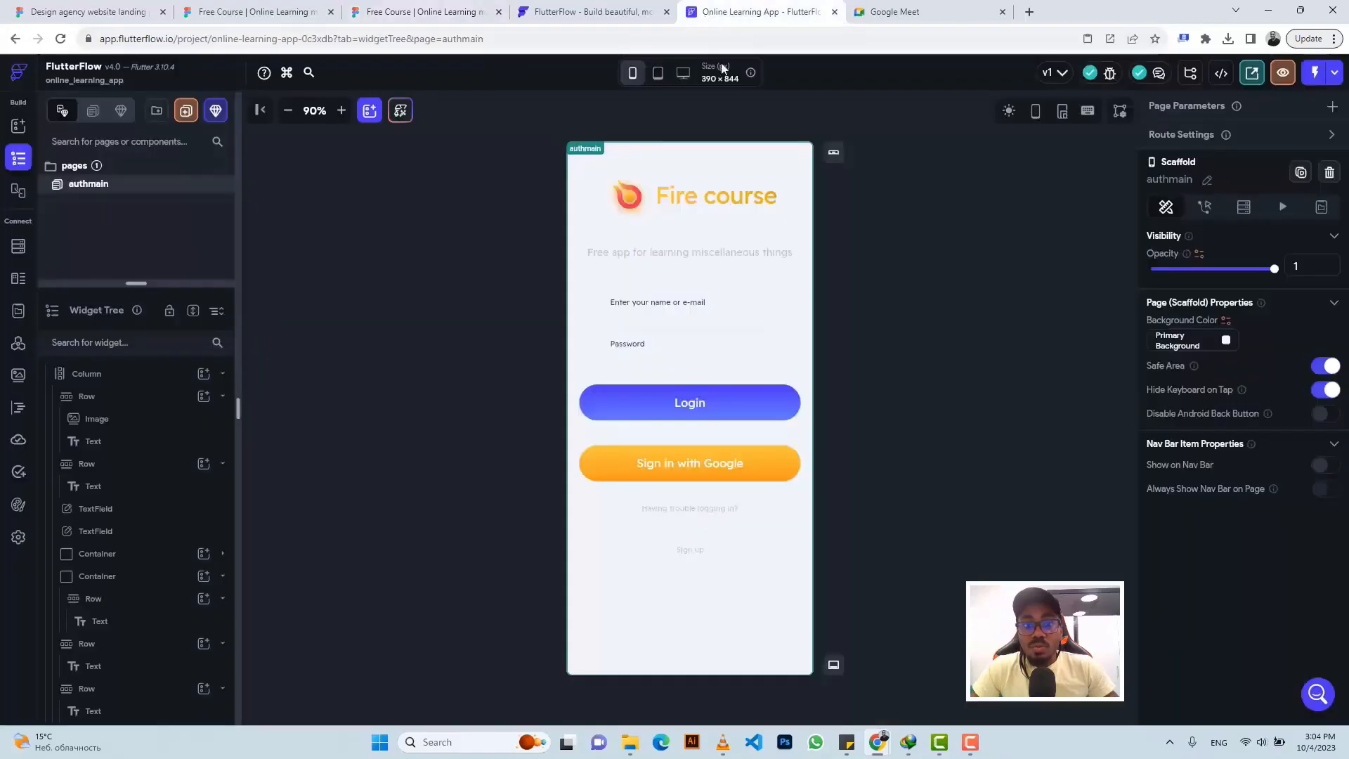
left_click(798, 199)
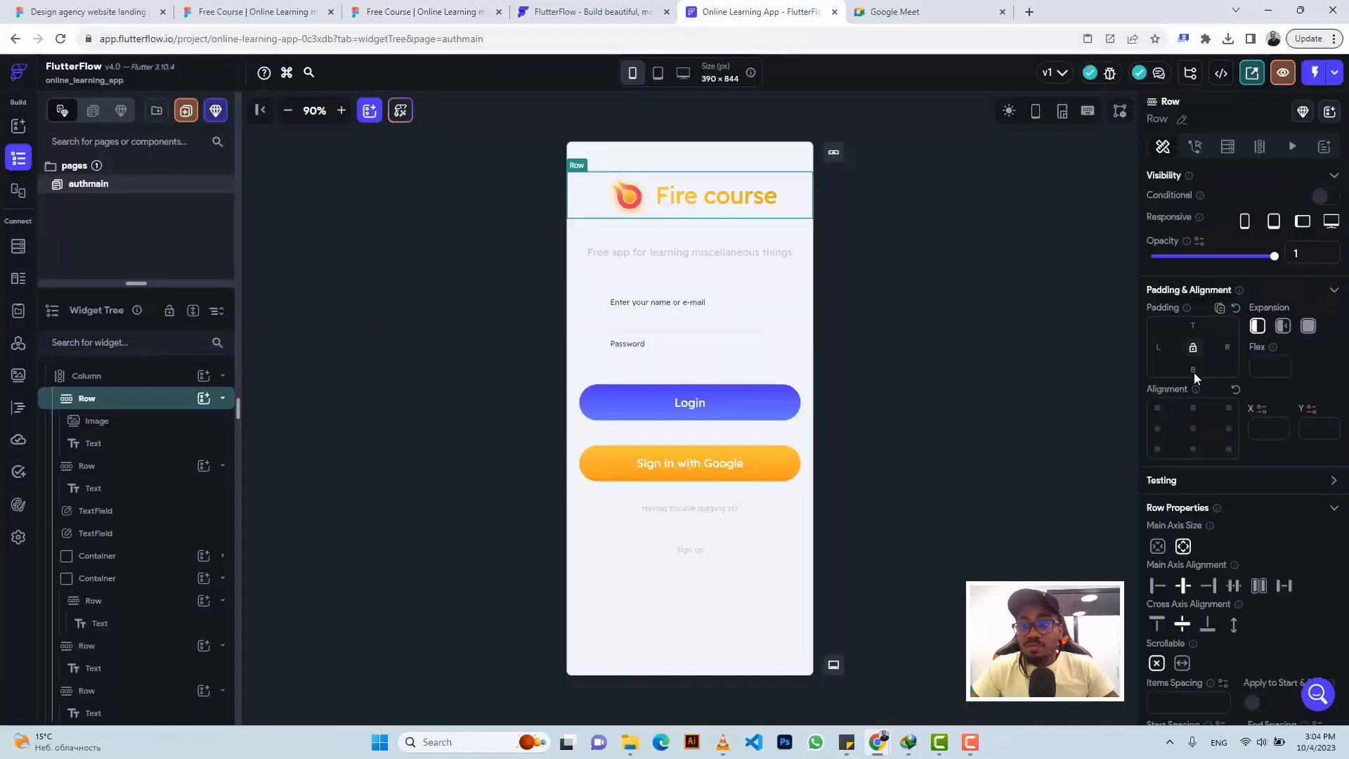
left_click(1193, 325)
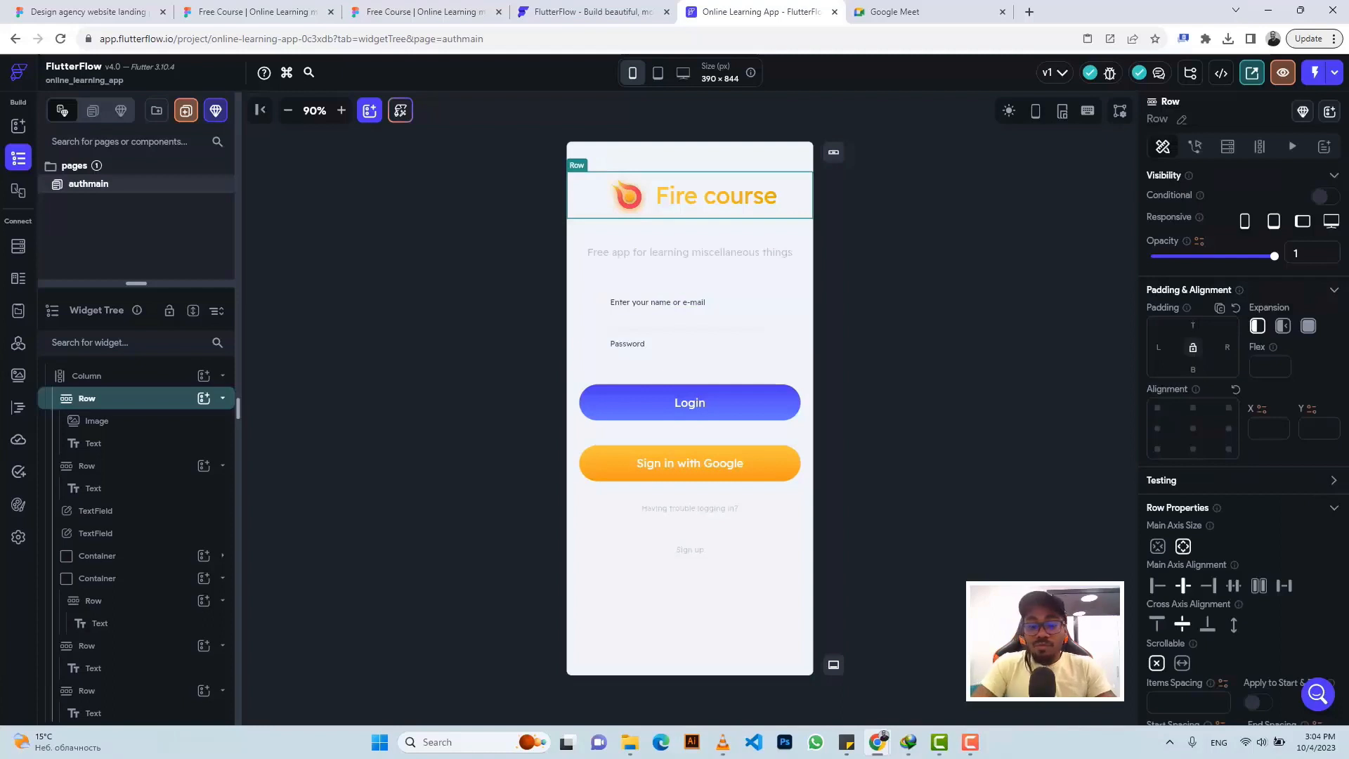
type("101")
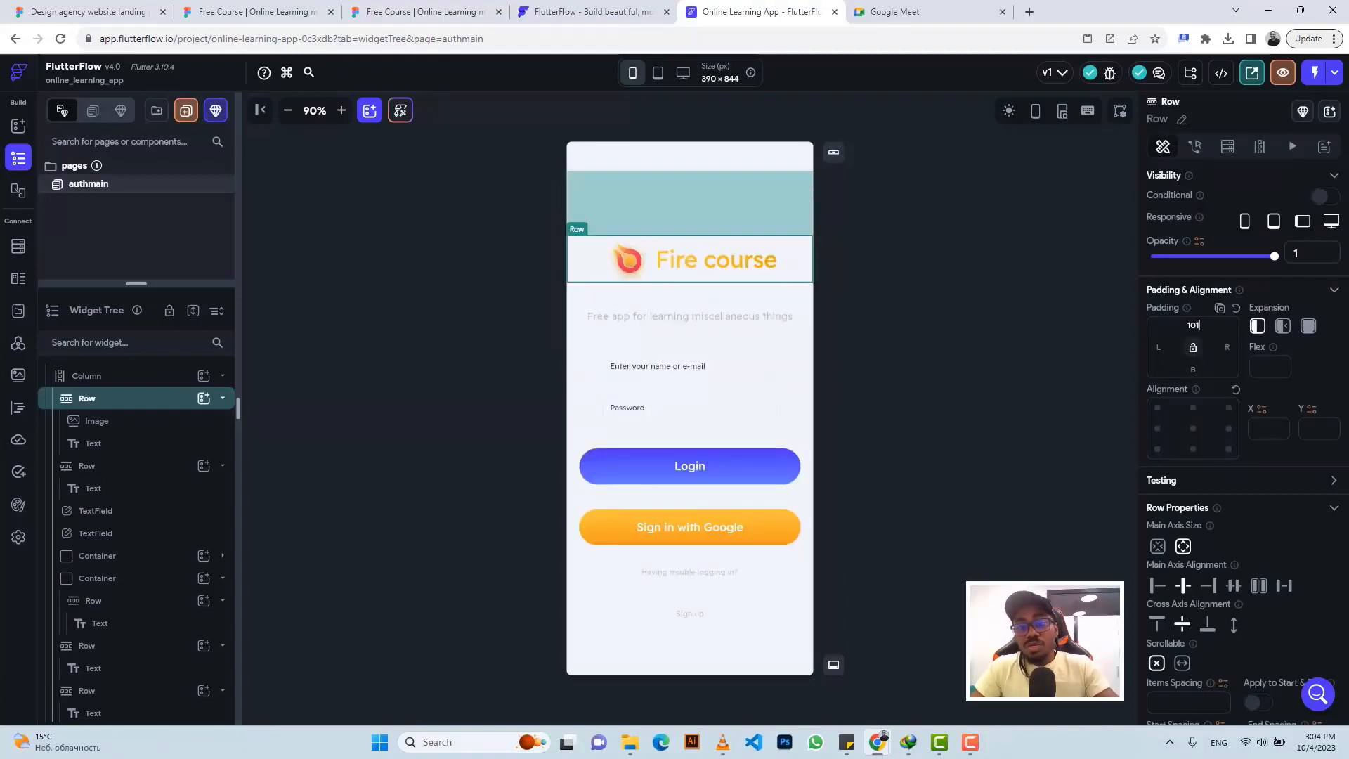
left_click(965, 226)
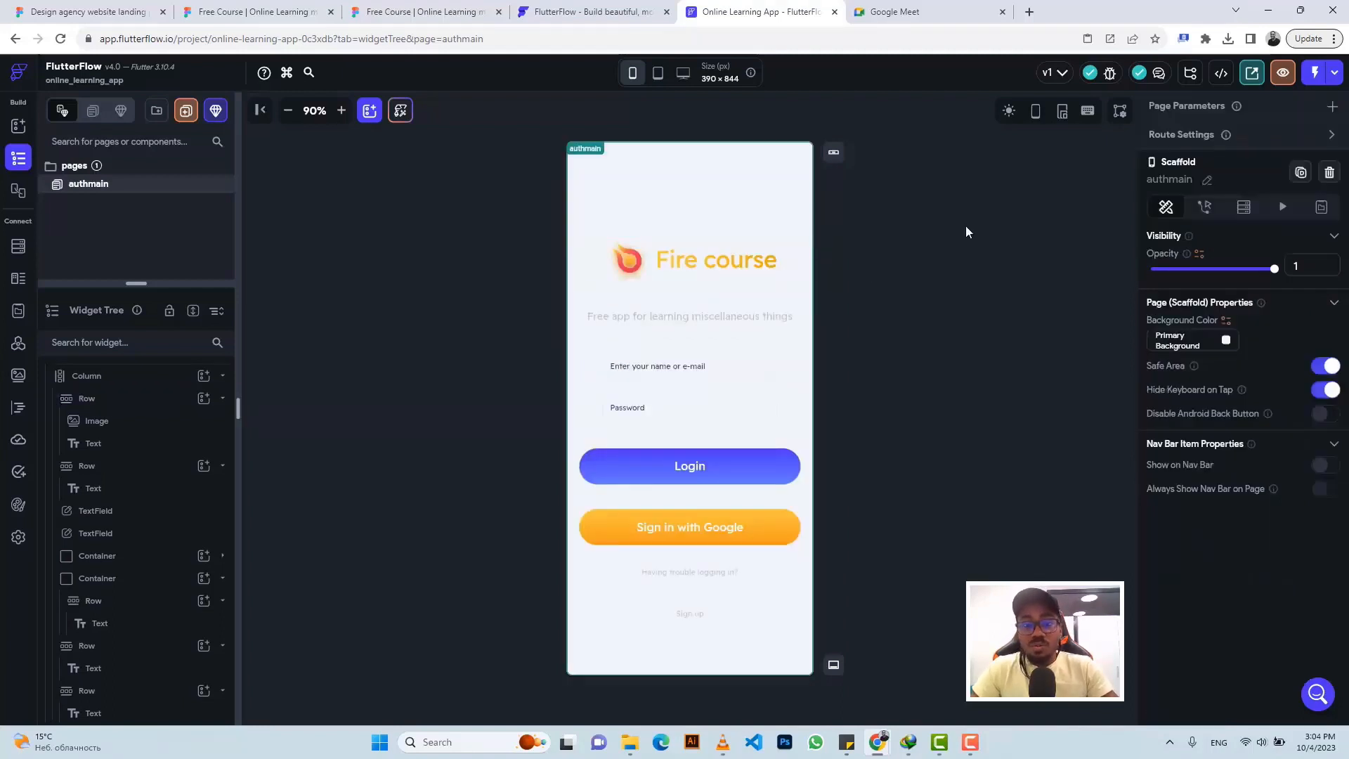
Open the login page in preview mode and test focusing the name or e-mail and Password fields
left_click(1281, 77)
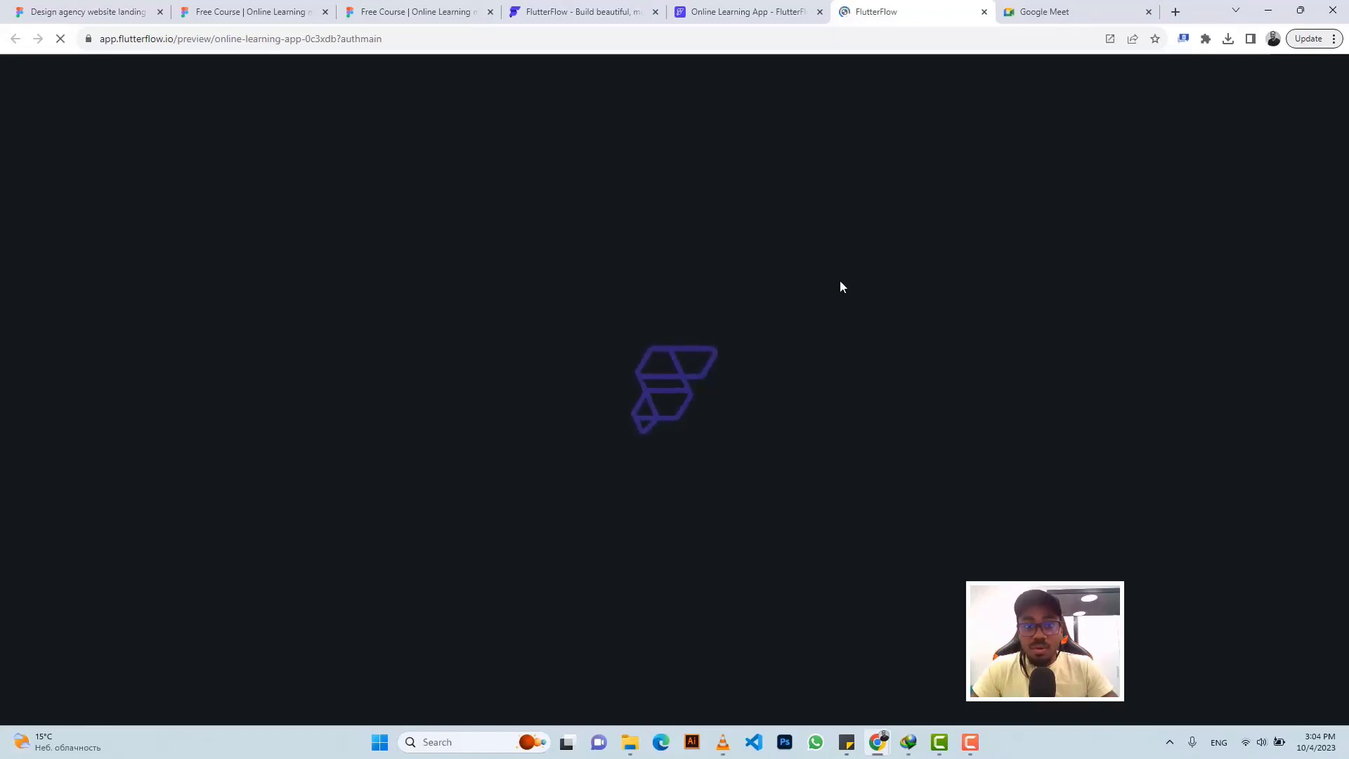
left_click(727, 15)
left_click(1281, 76)
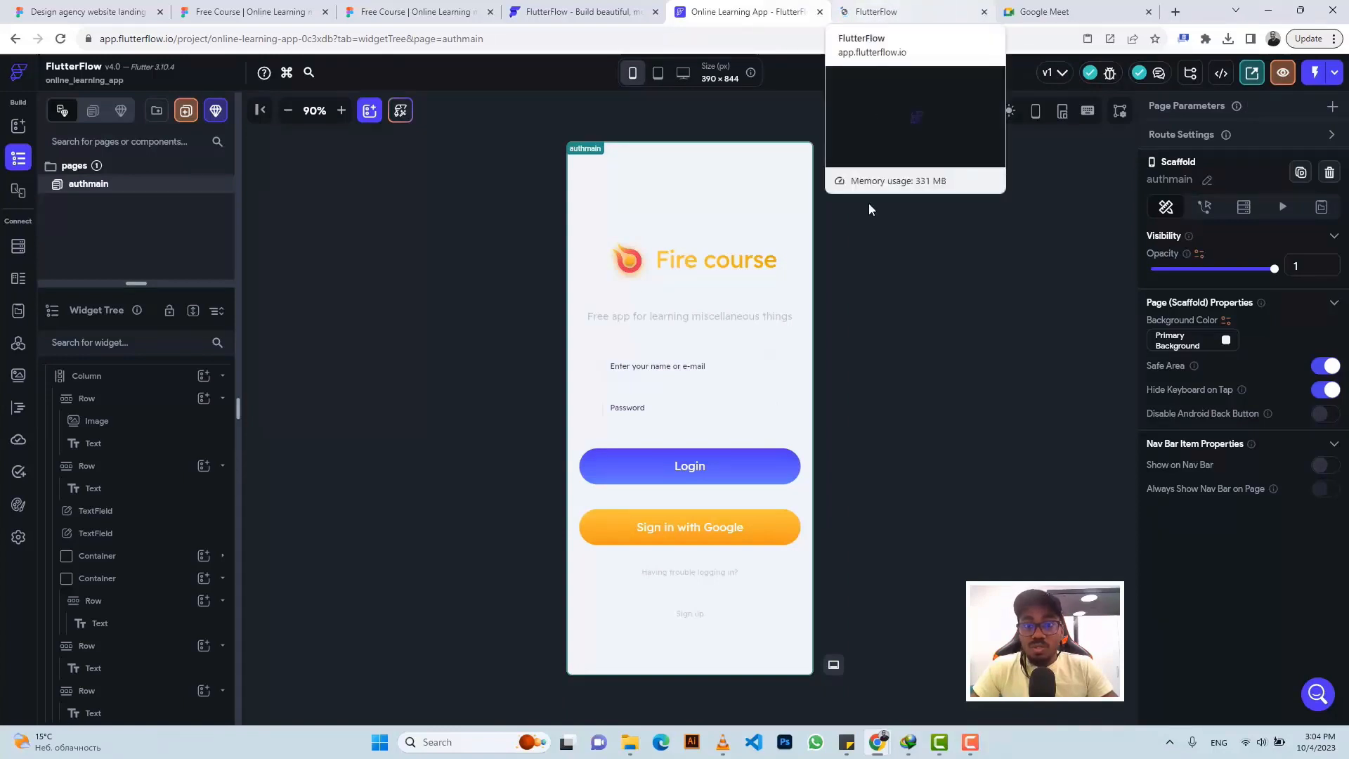
left_click(891, 7)
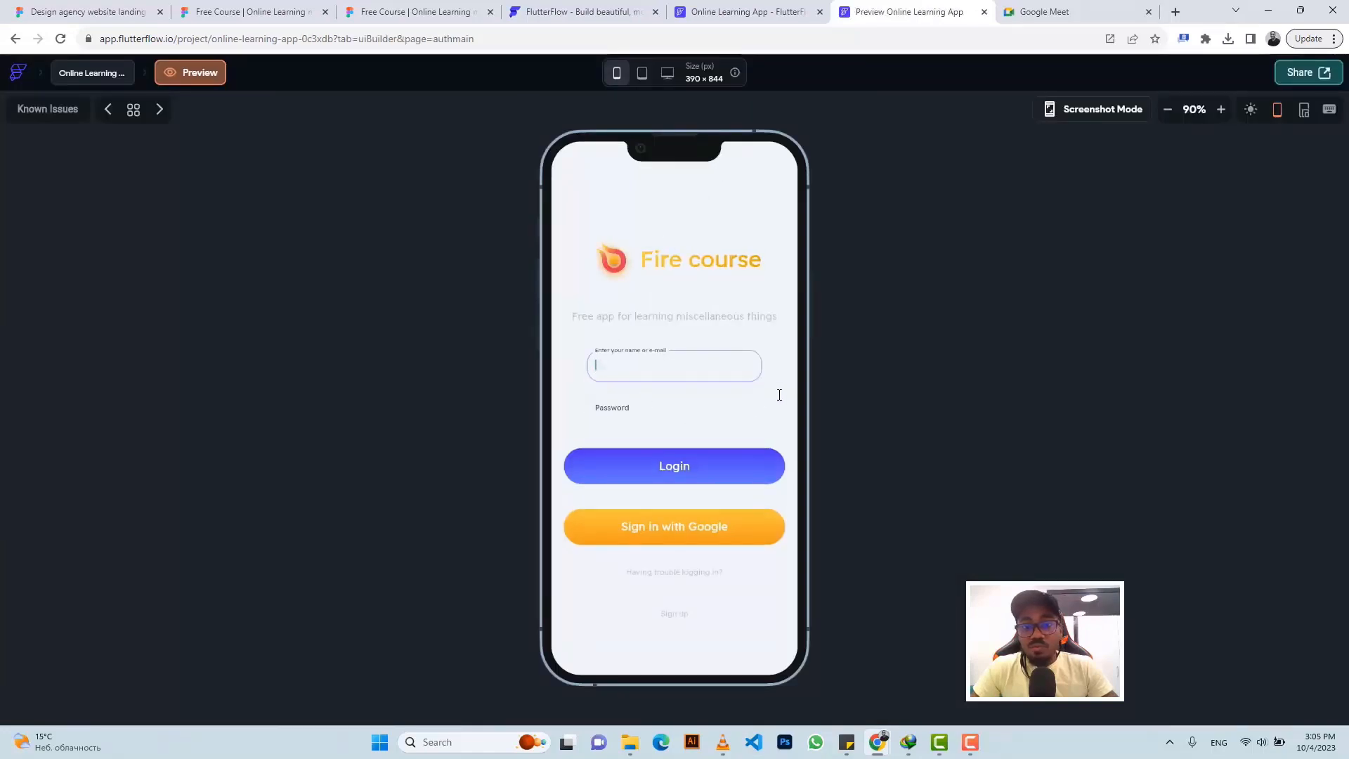
left_click(732, 413)
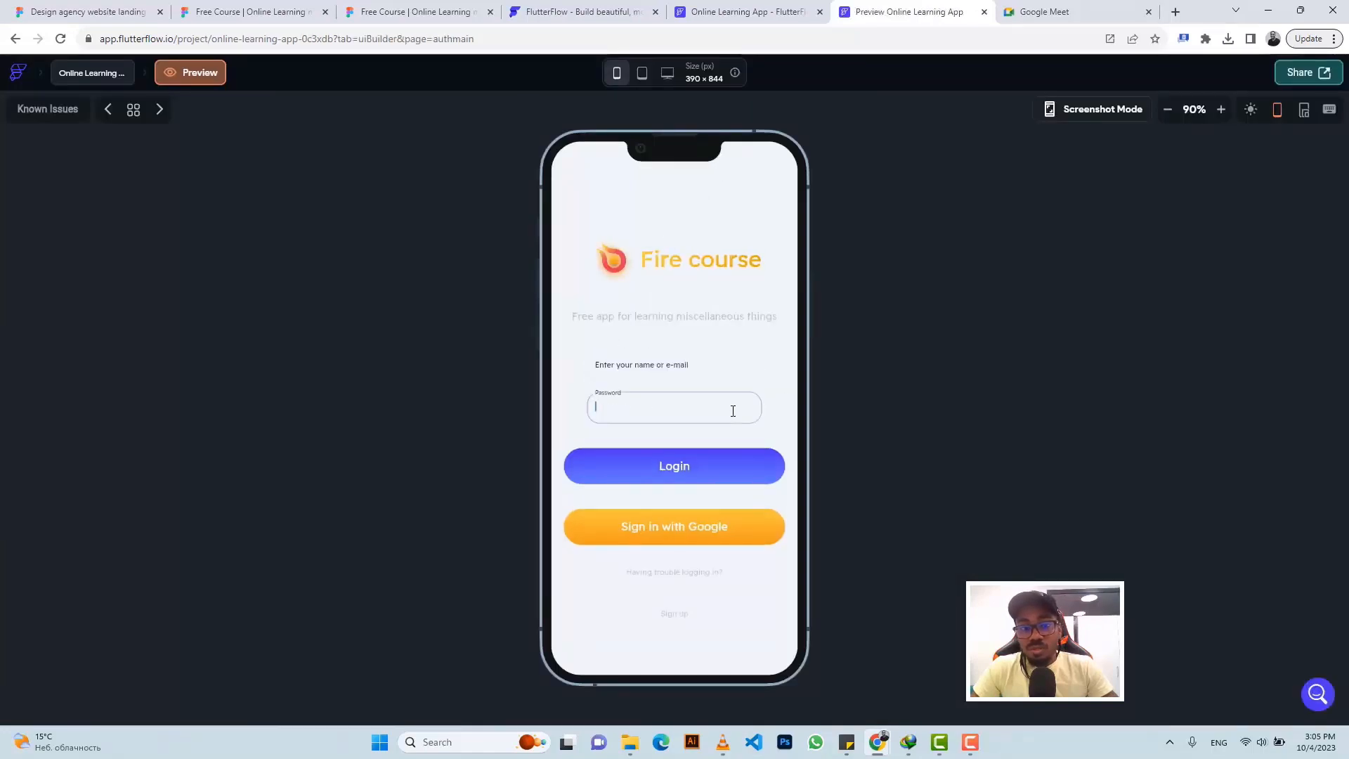
left_click(721, 366)
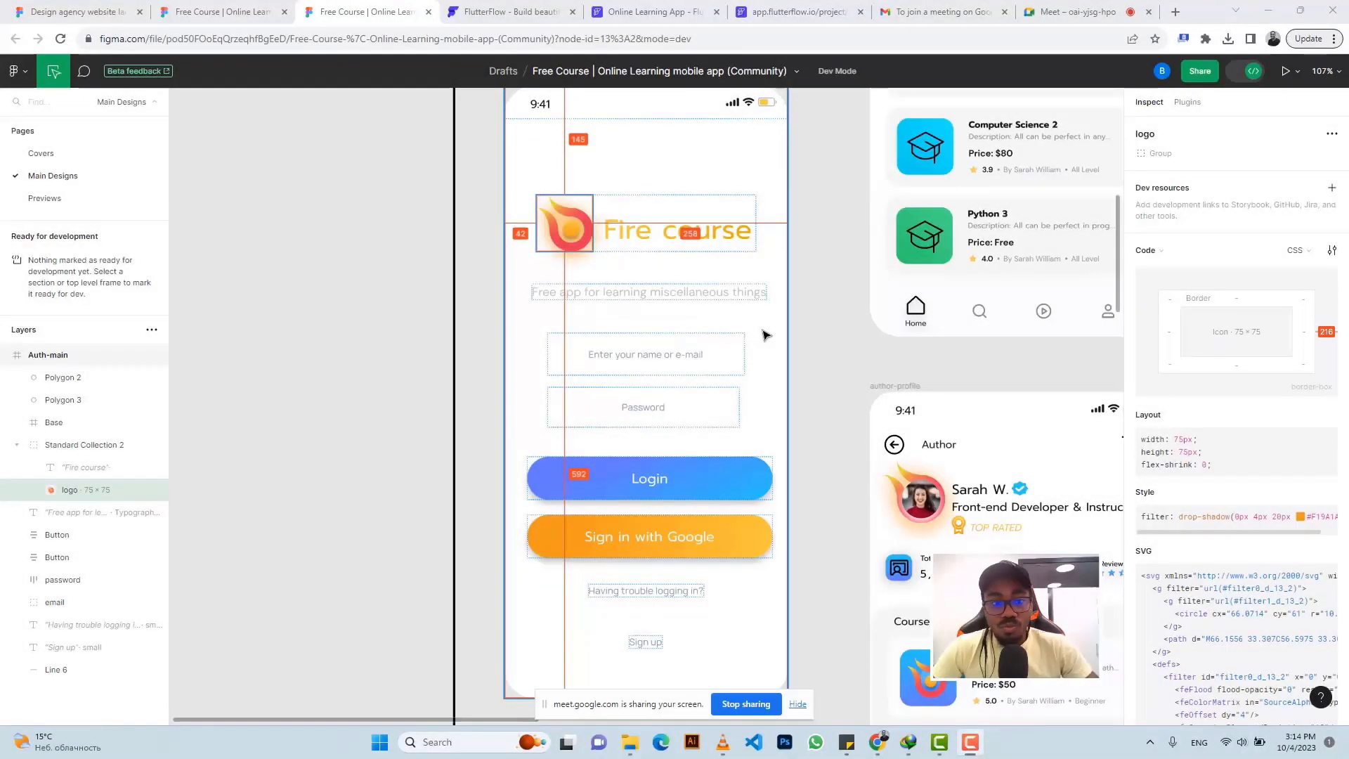
Examine the layout of the dashboard screen in the Figma design
scroll(773, 332, "right", 5)
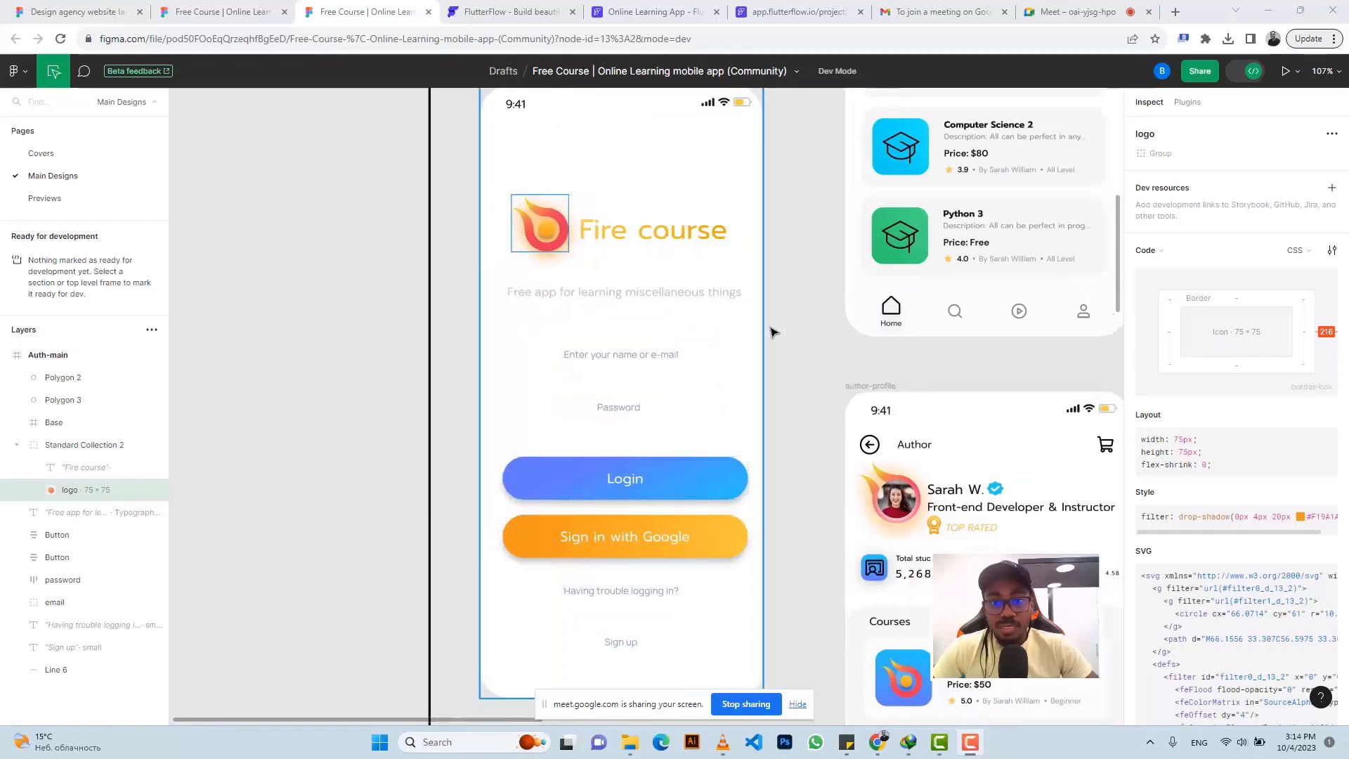
scroll(772, 332, "up", 5)
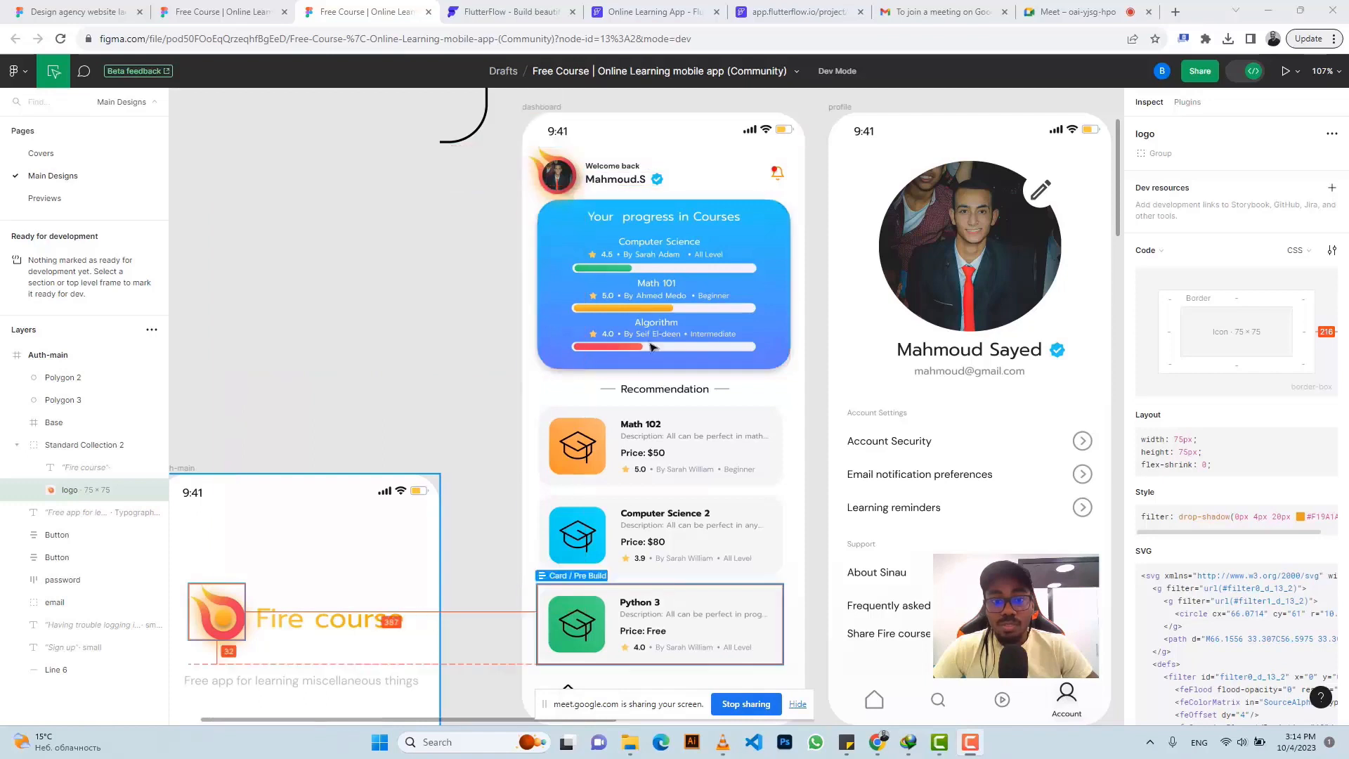
scroll(698, 318, "down", 1)
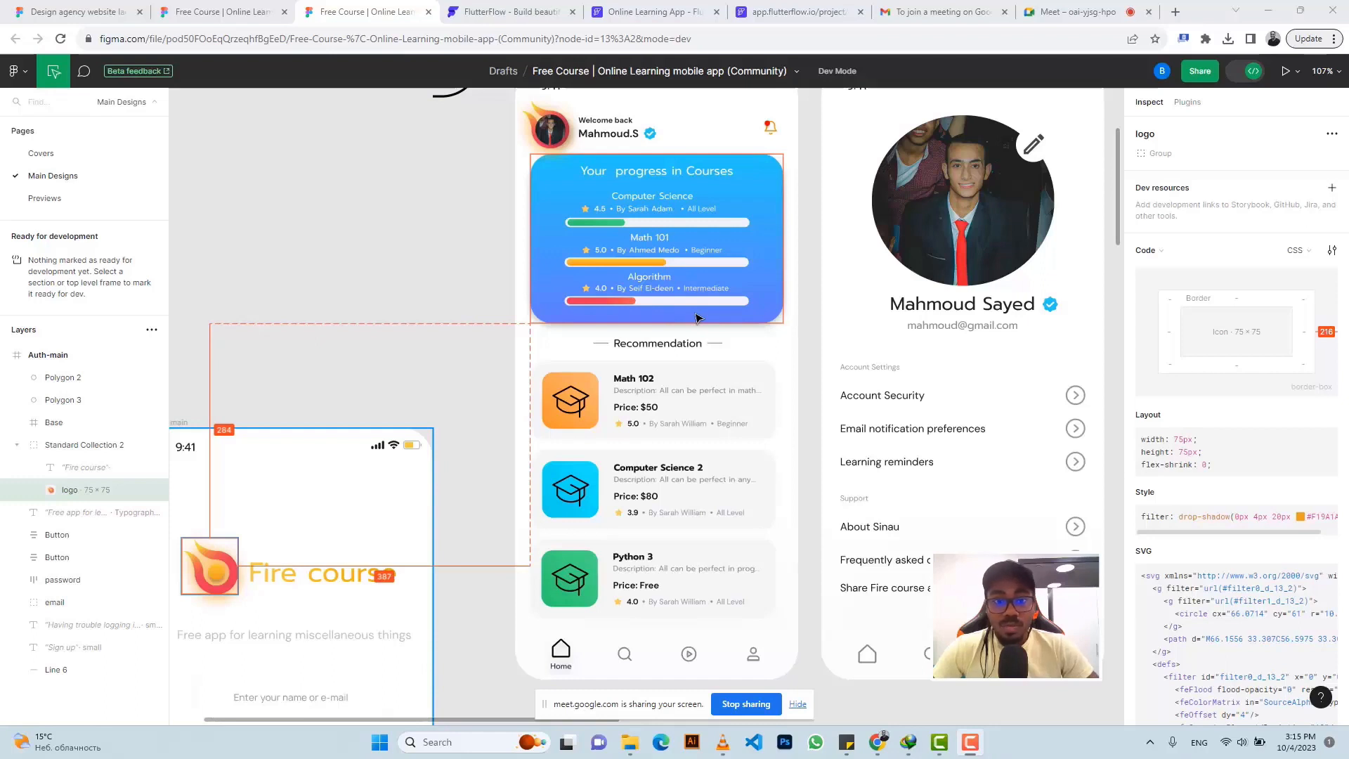
scroll(692, 313, "up", 1)
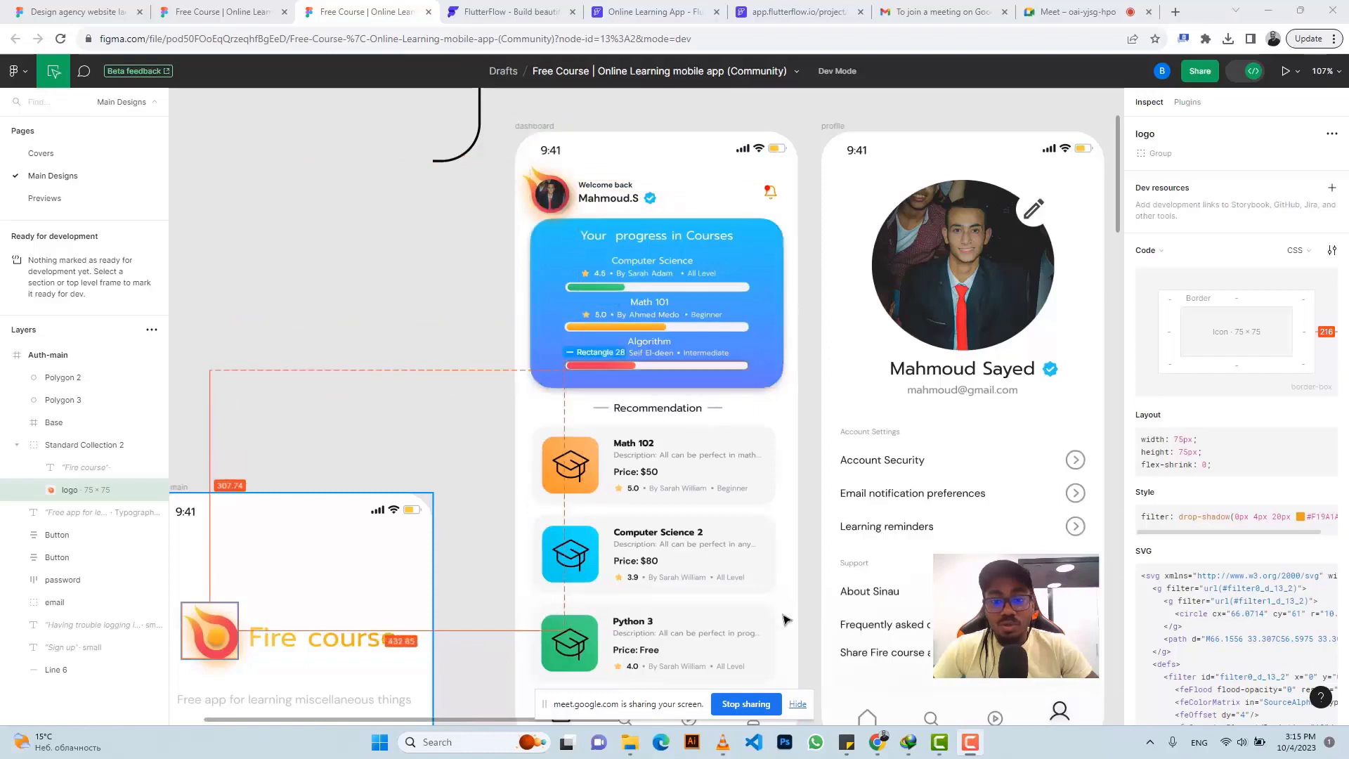
left_click(799, 705)
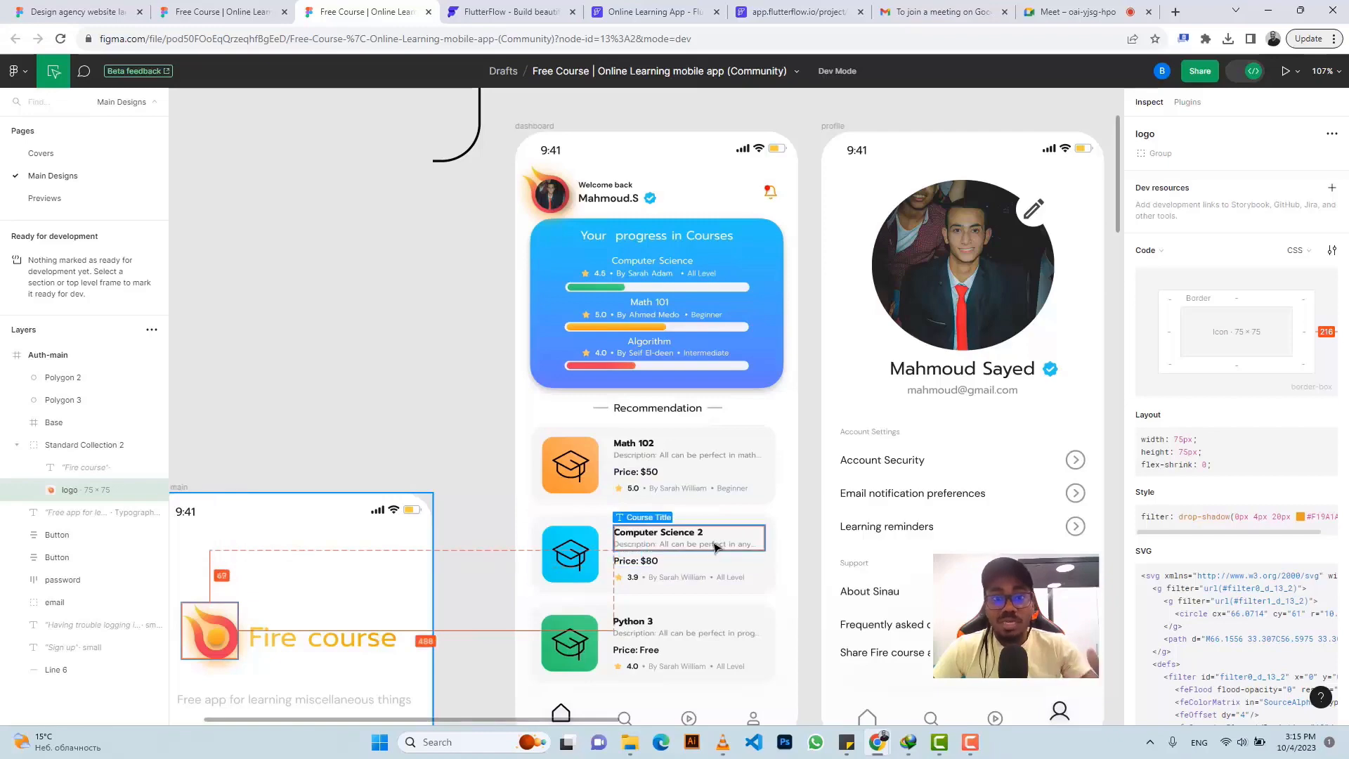
In FlutterFlow, create a blank page named dashboard
left_click(659, 10)
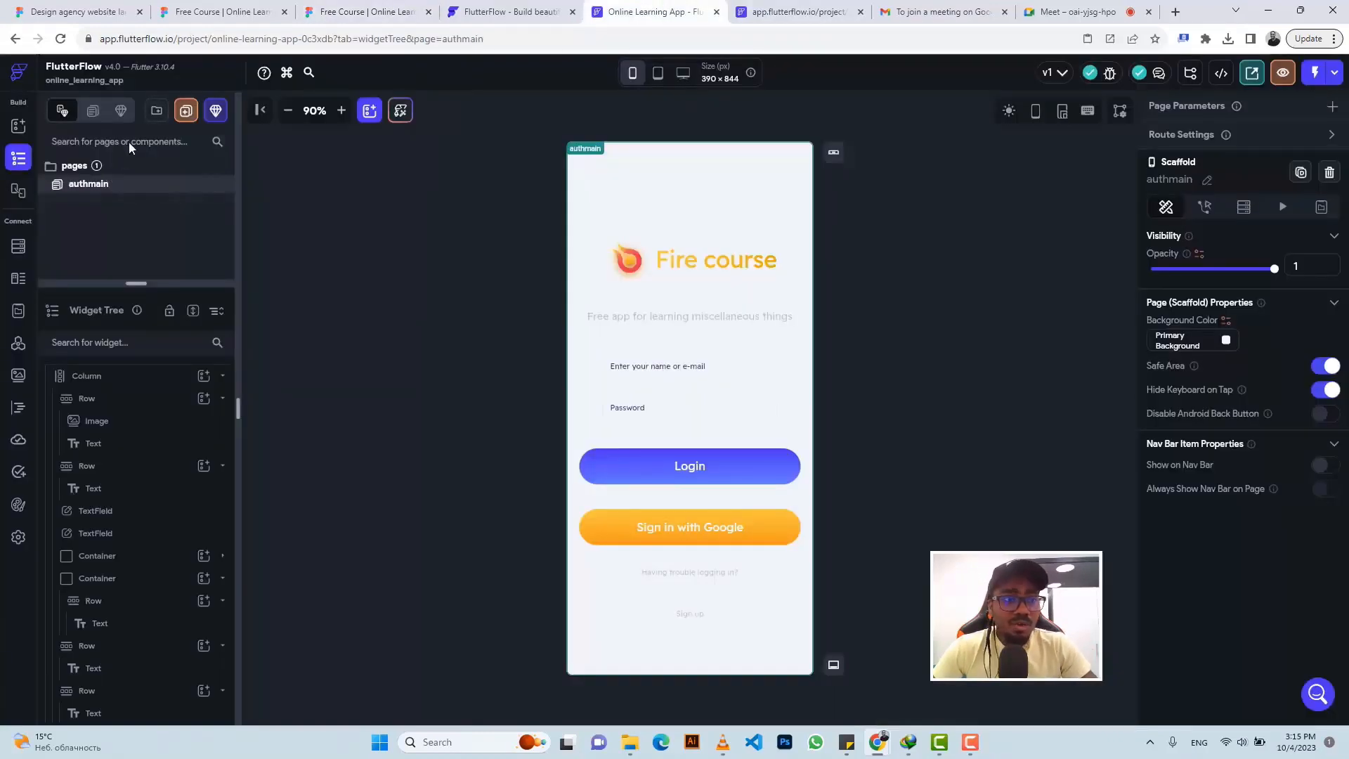
left_click(184, 113)
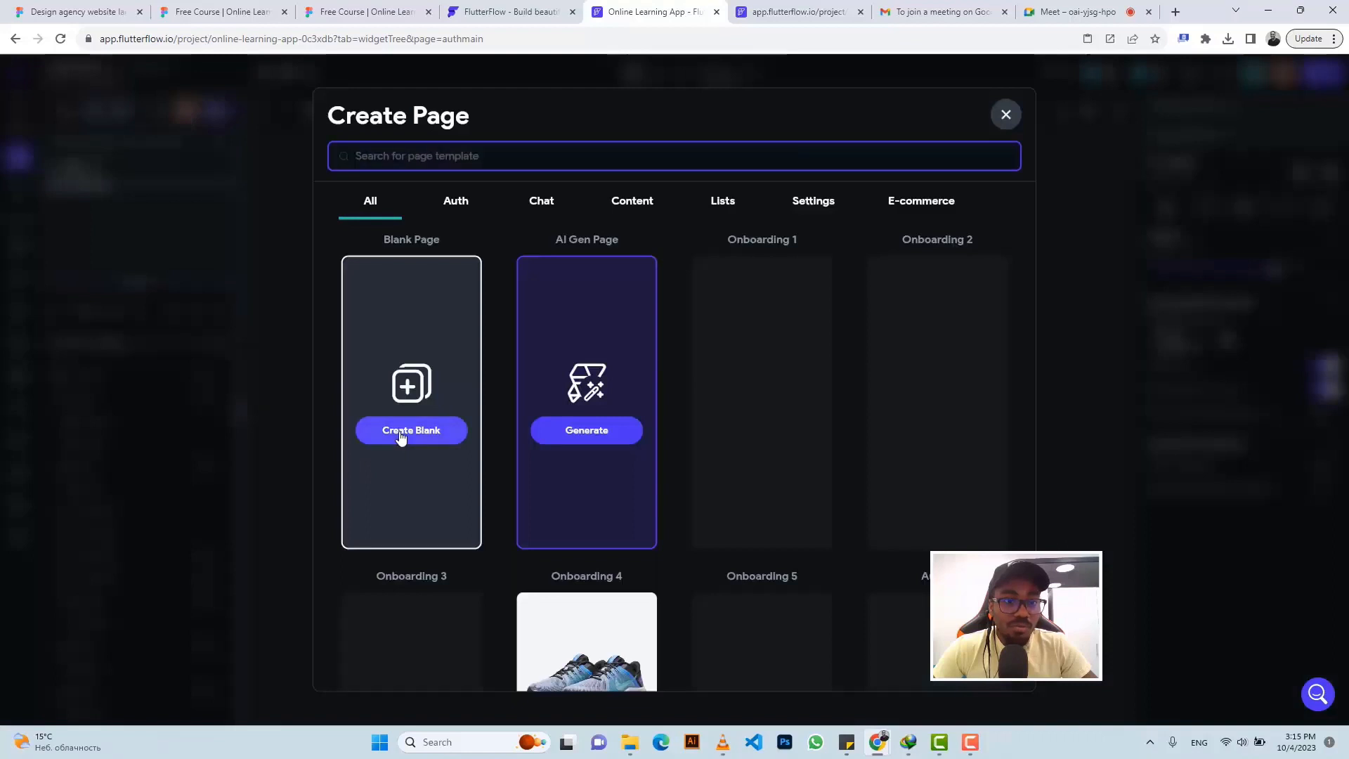
left_click(400, 434)
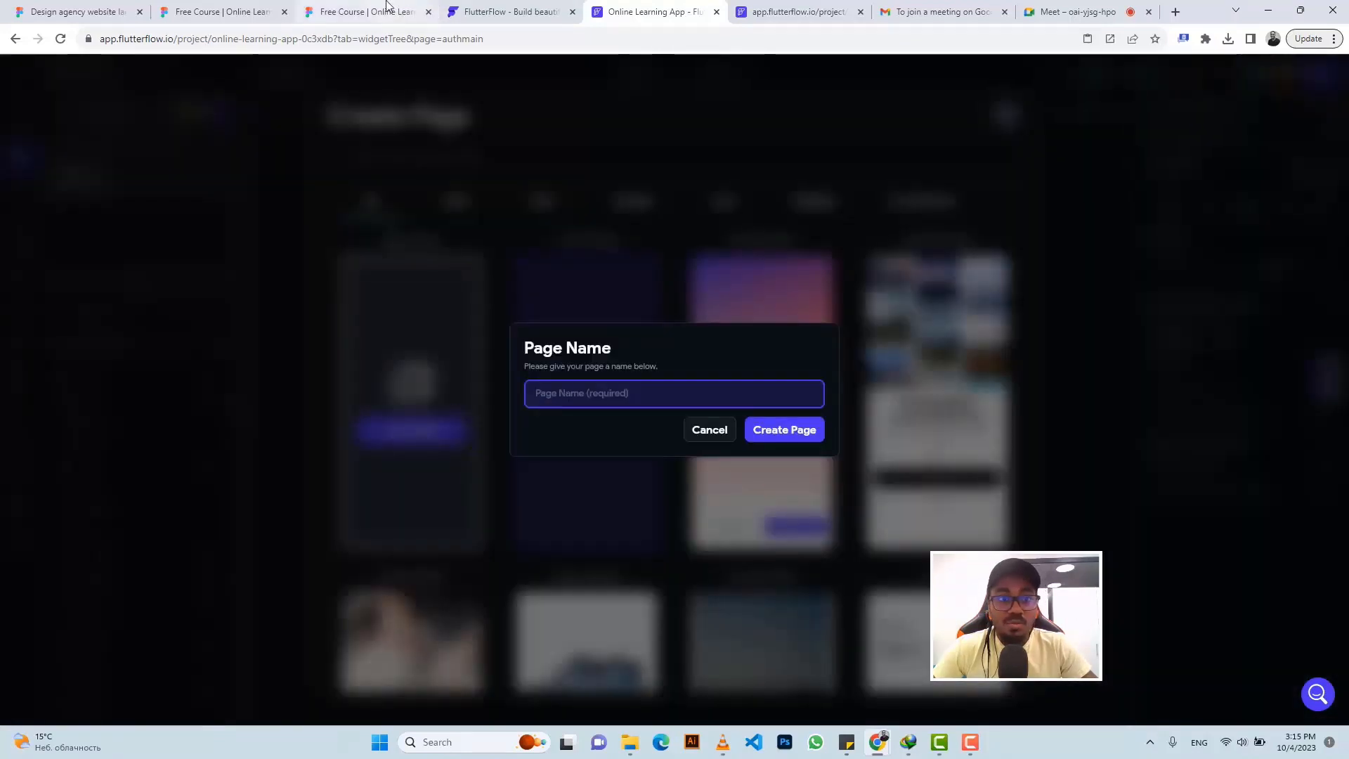
left_click(365, 11)
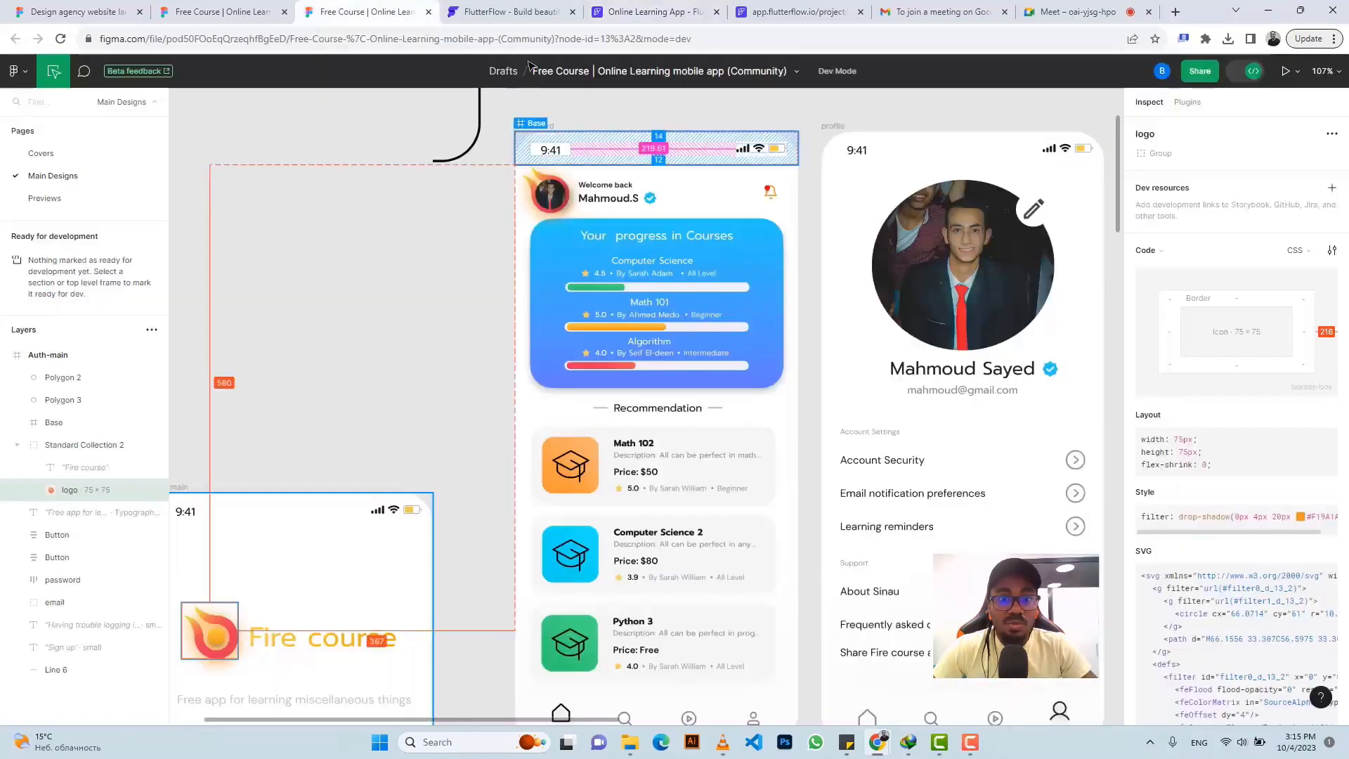
left_click(653, 12)
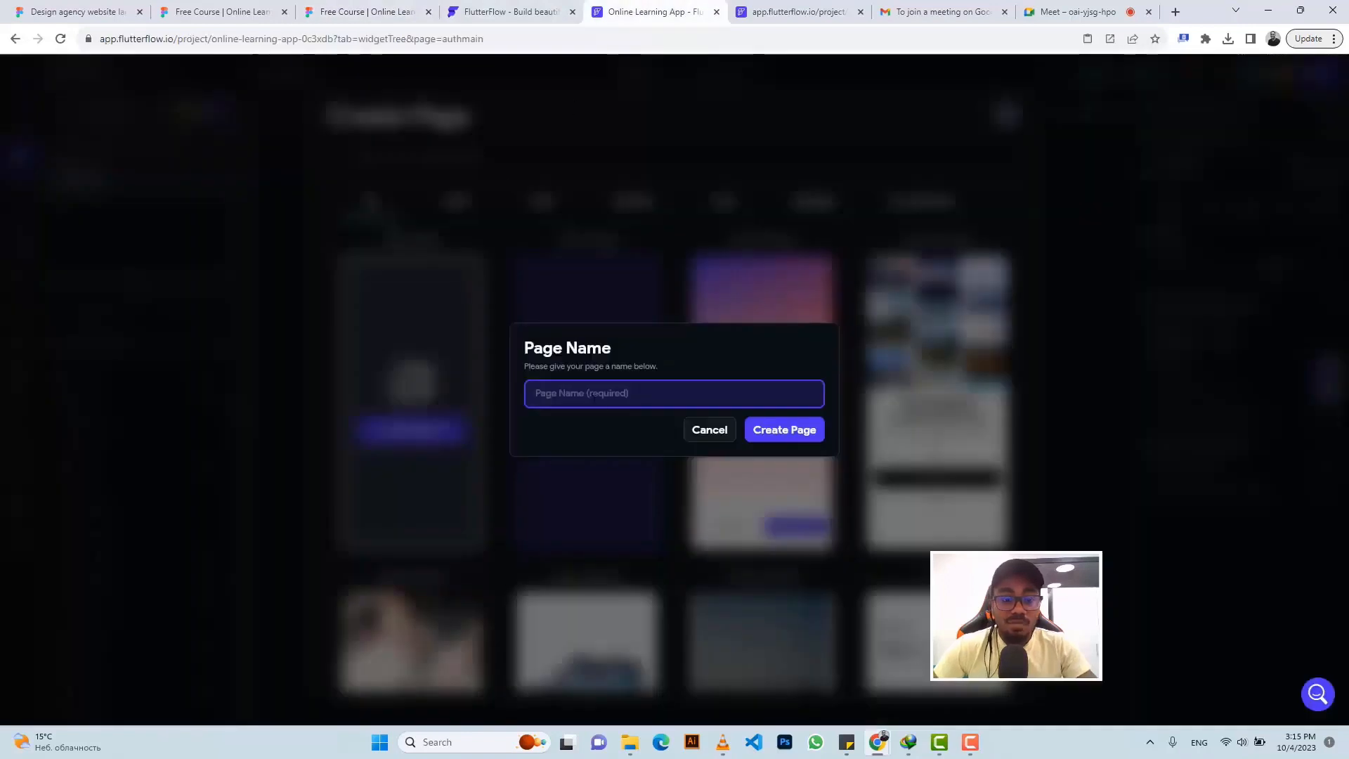
type("dashboard")
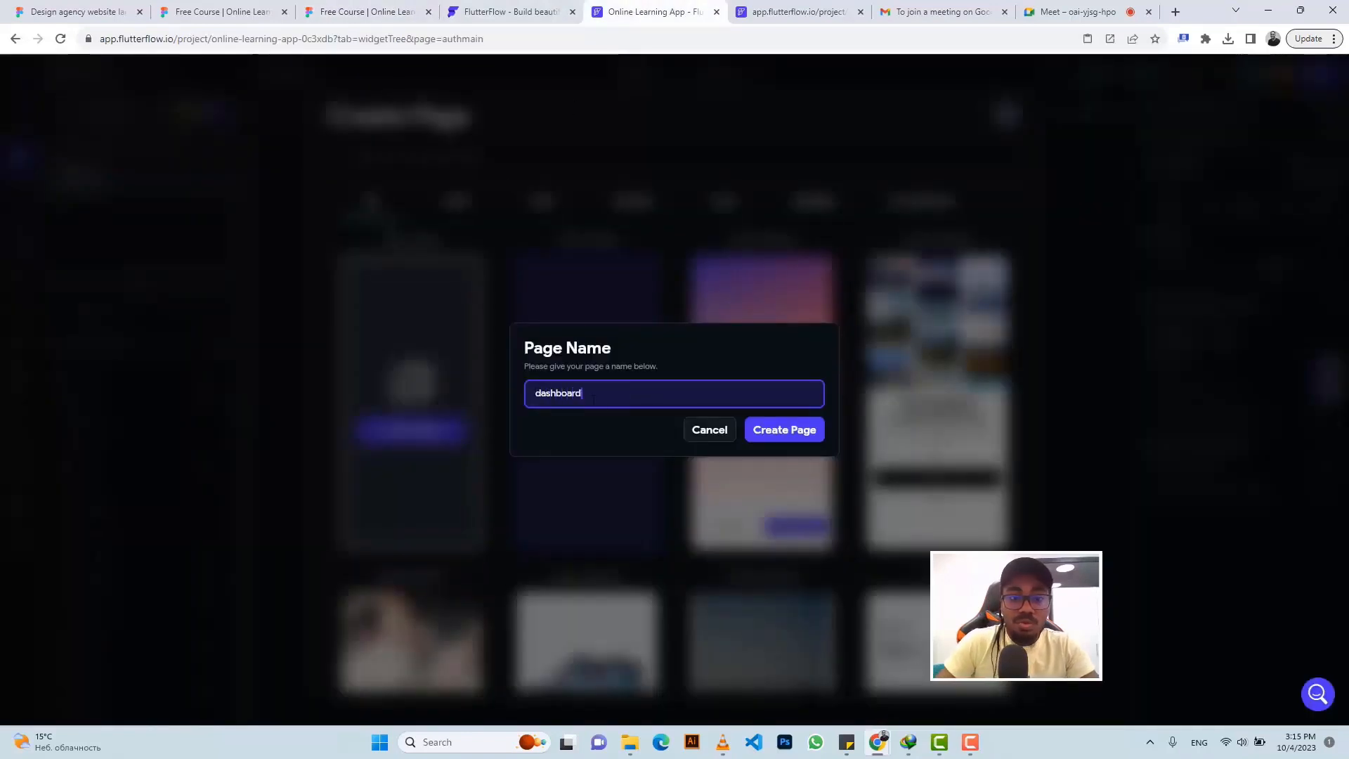
left_click(771, 430)
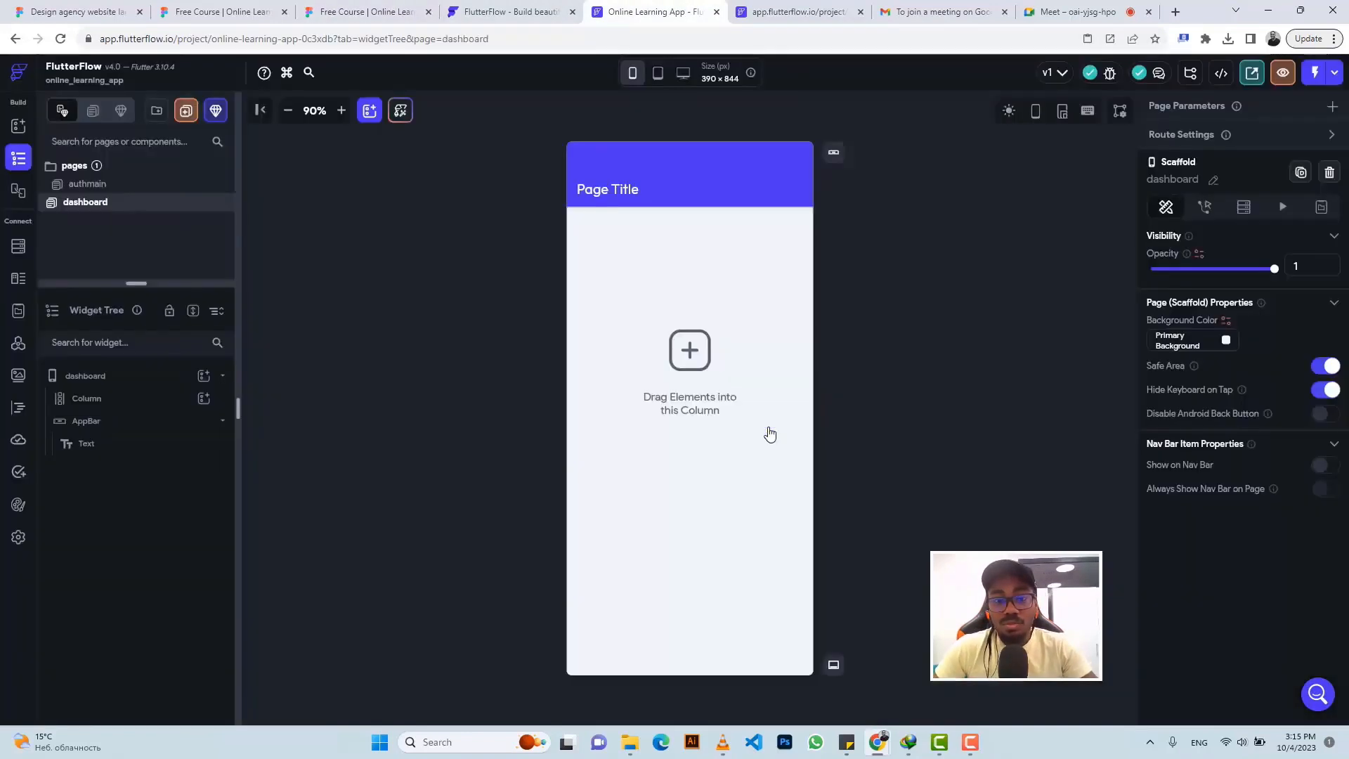
Delete the dashboard page's AppBar and set the canvas width to 375 px
left_click(670, 165)
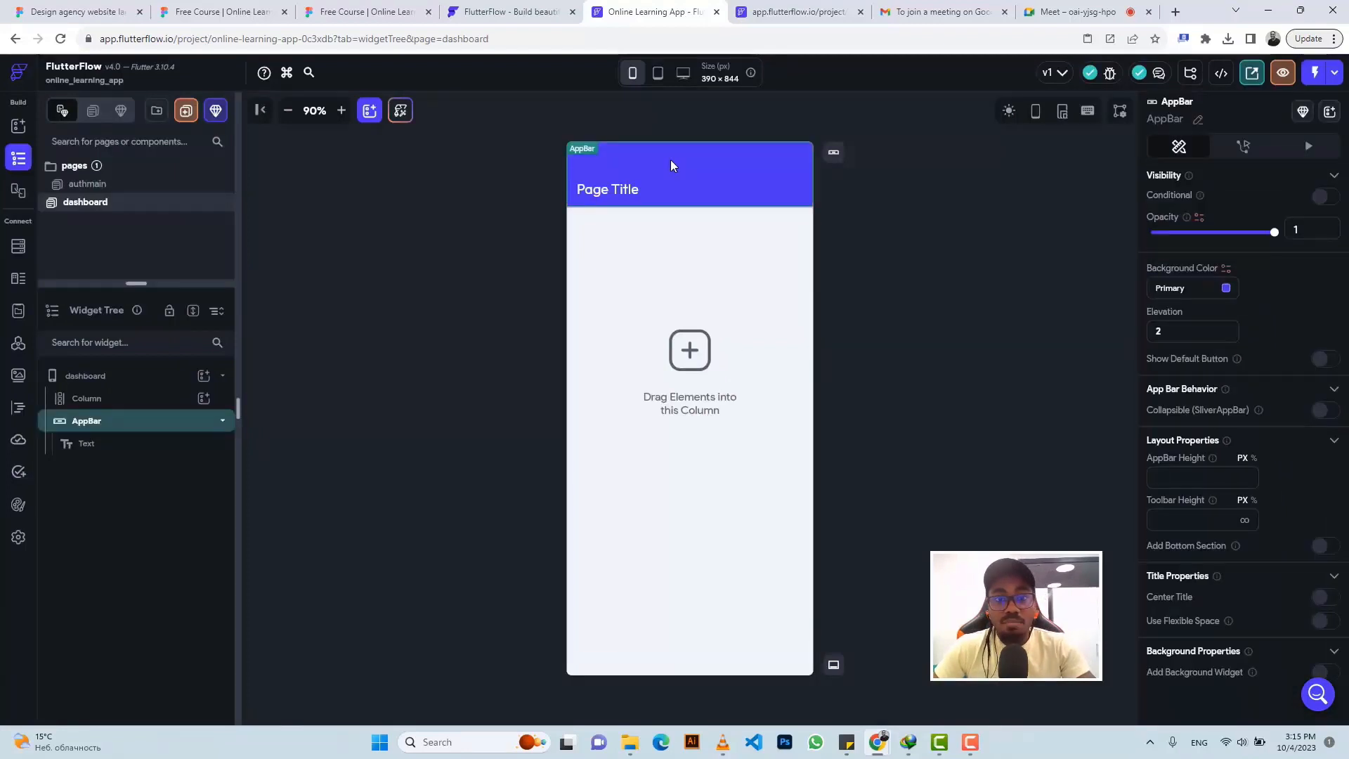
key("Delete")
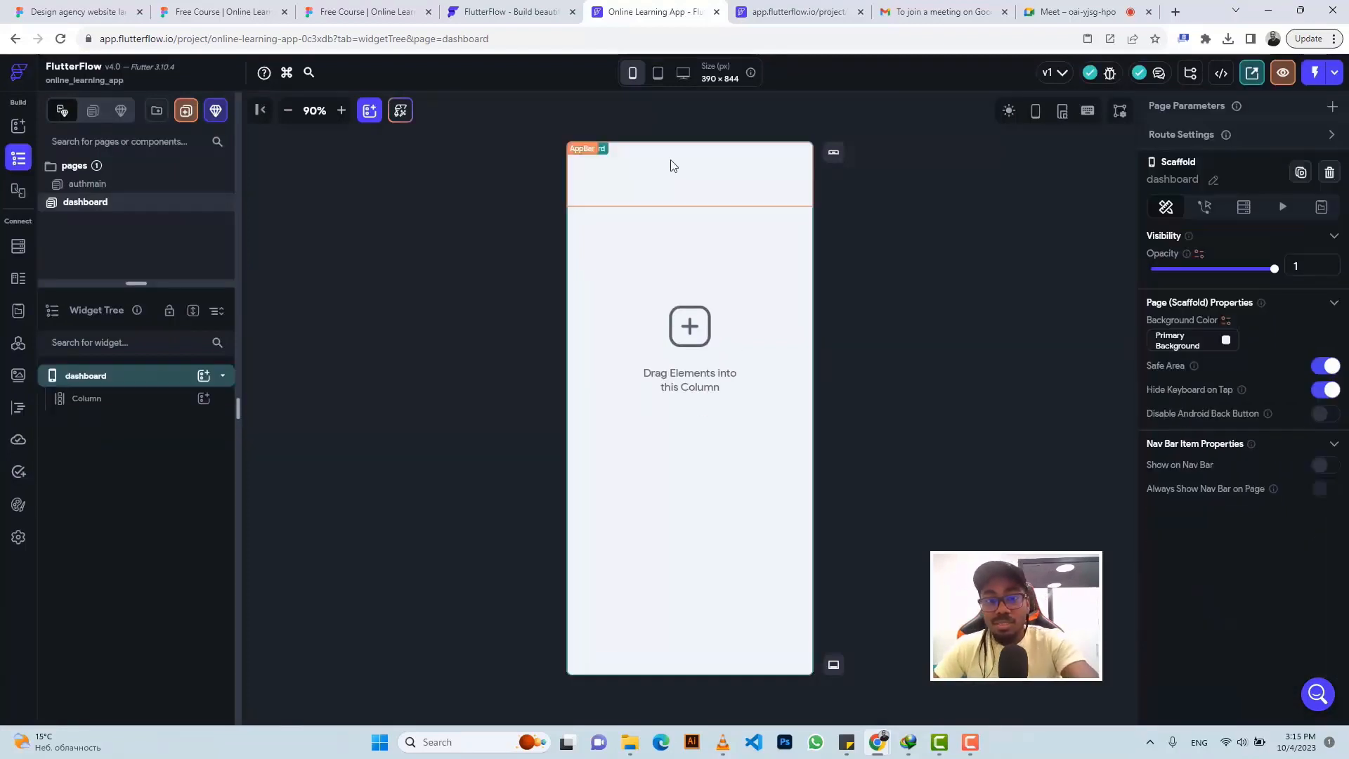
left_click(711, 81)
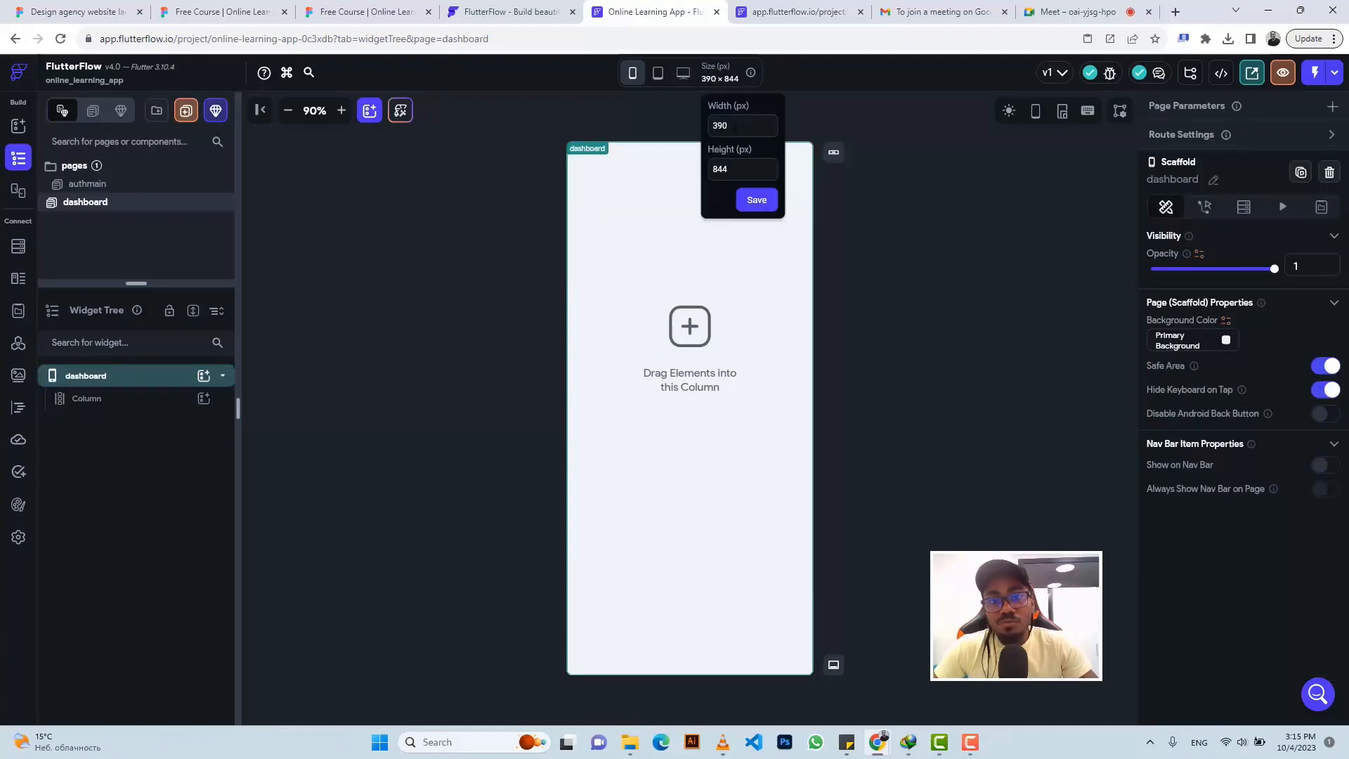
type("375")
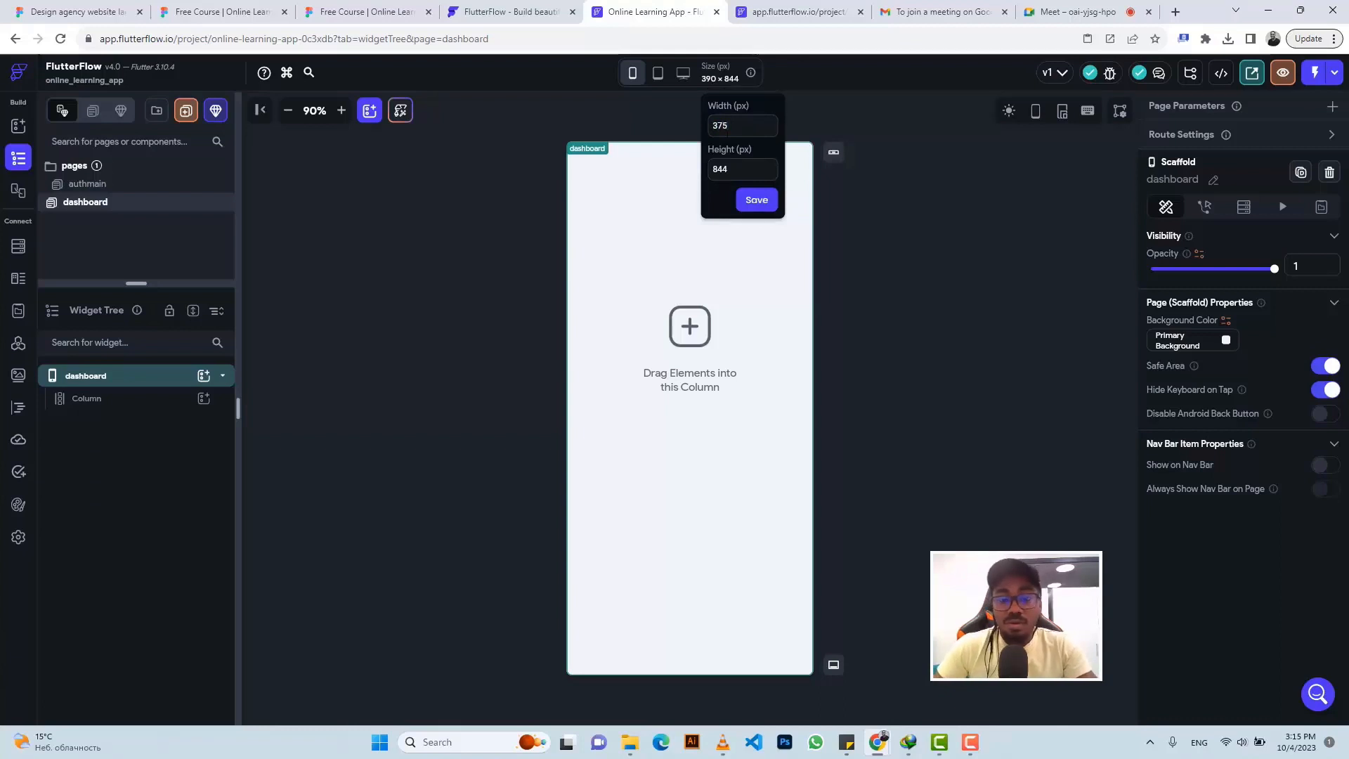
left_click(750, 203)
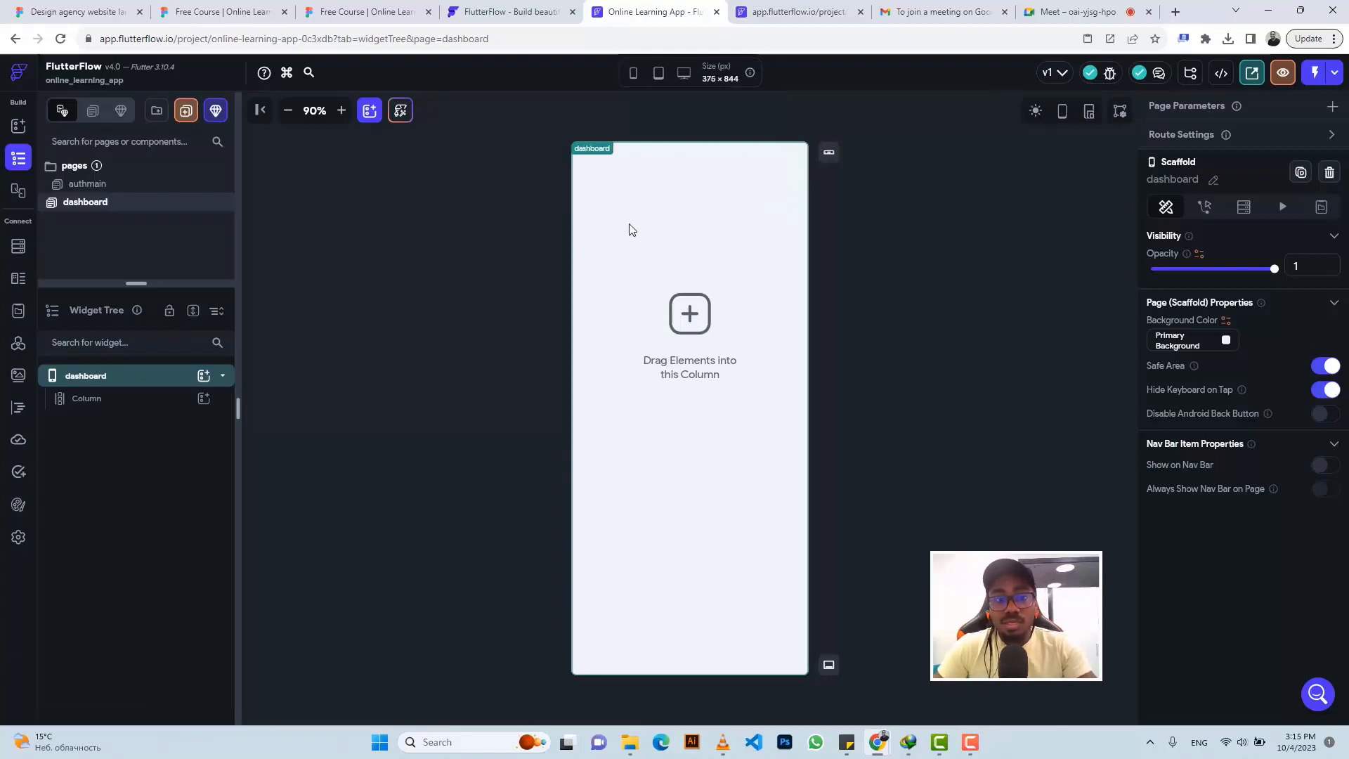
left_click(341, 111)
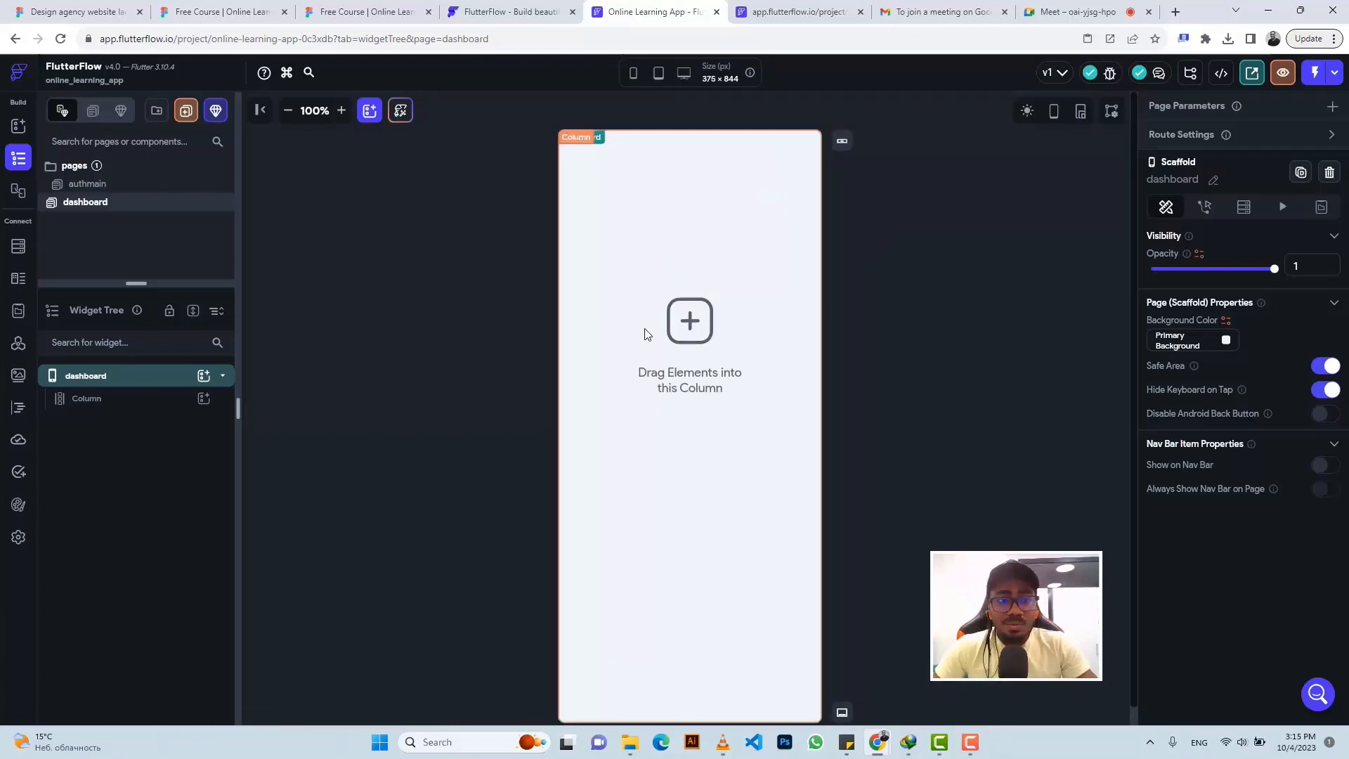
Replace the dashboard page's default Column with a newly added Column
left_click(93, 398)
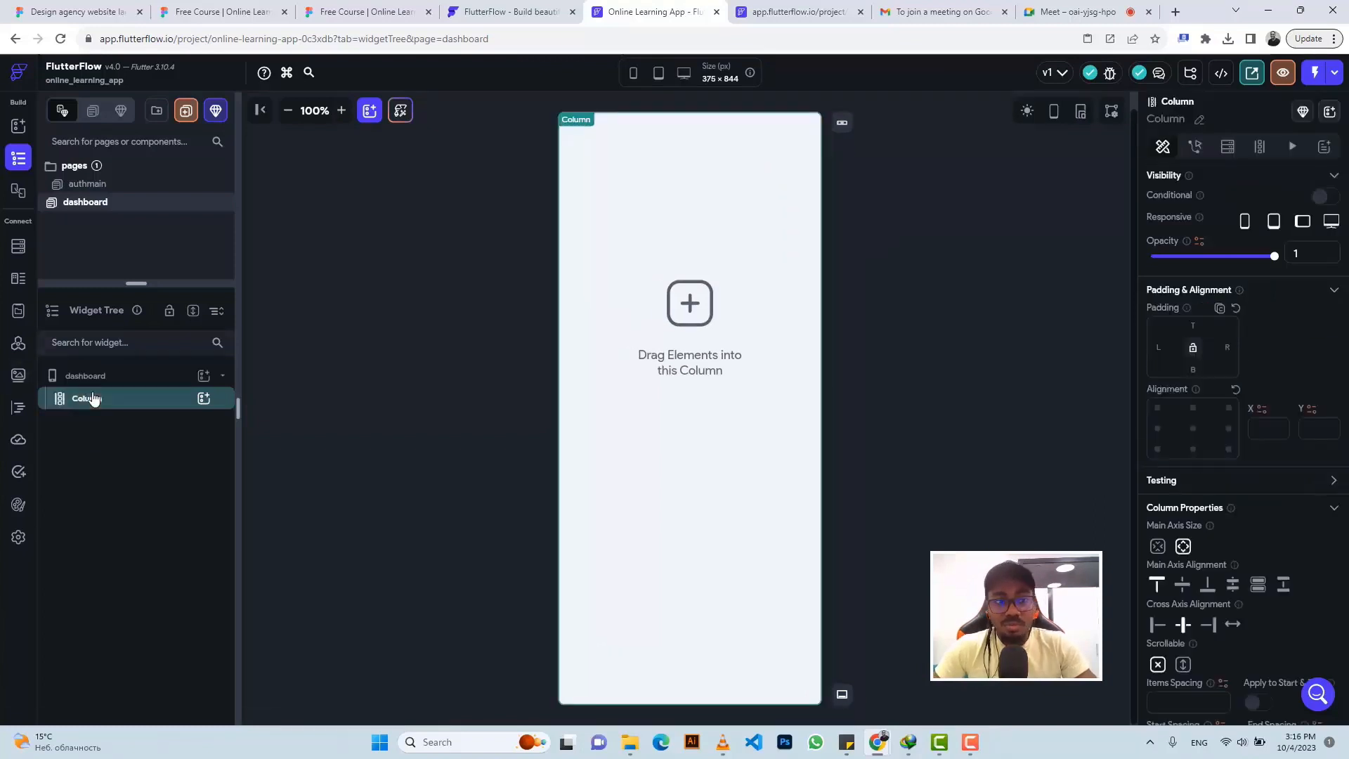
key("Delete")
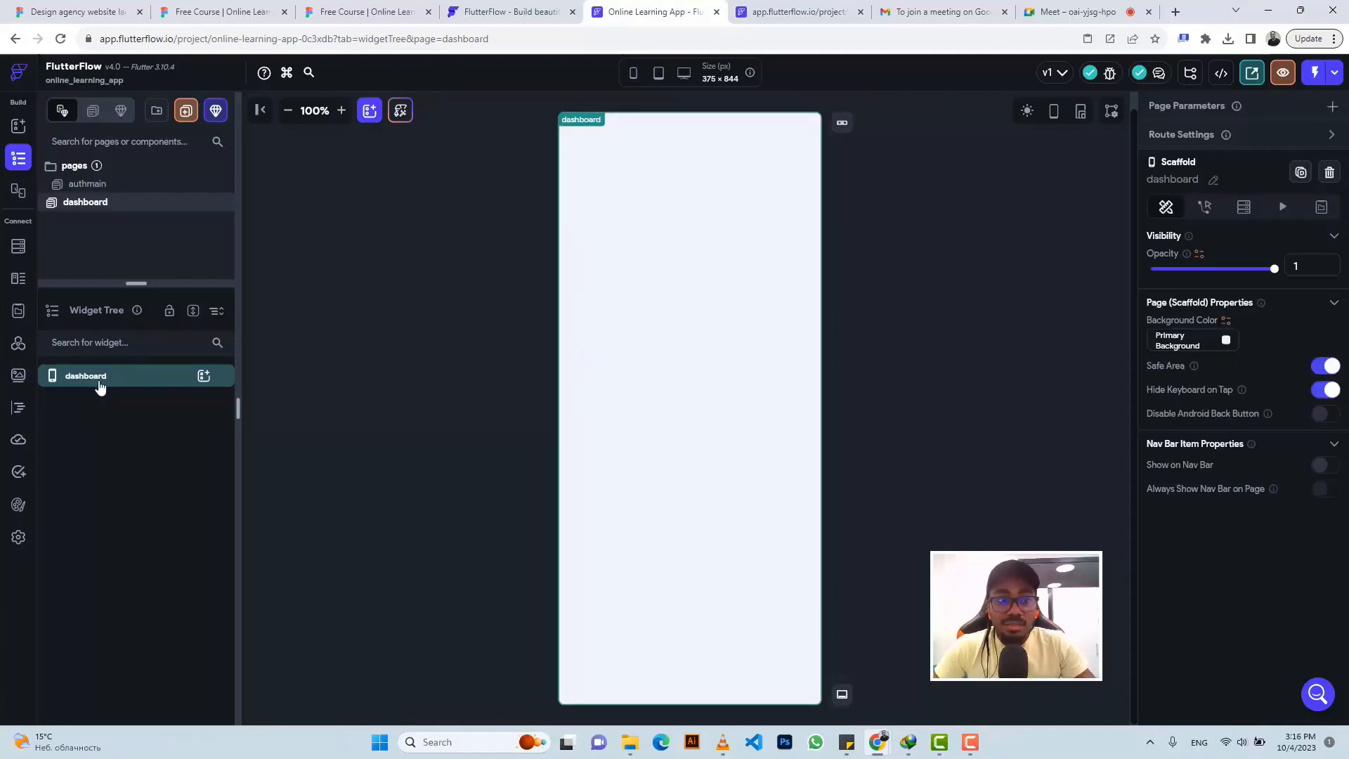
left_click(203, 378)
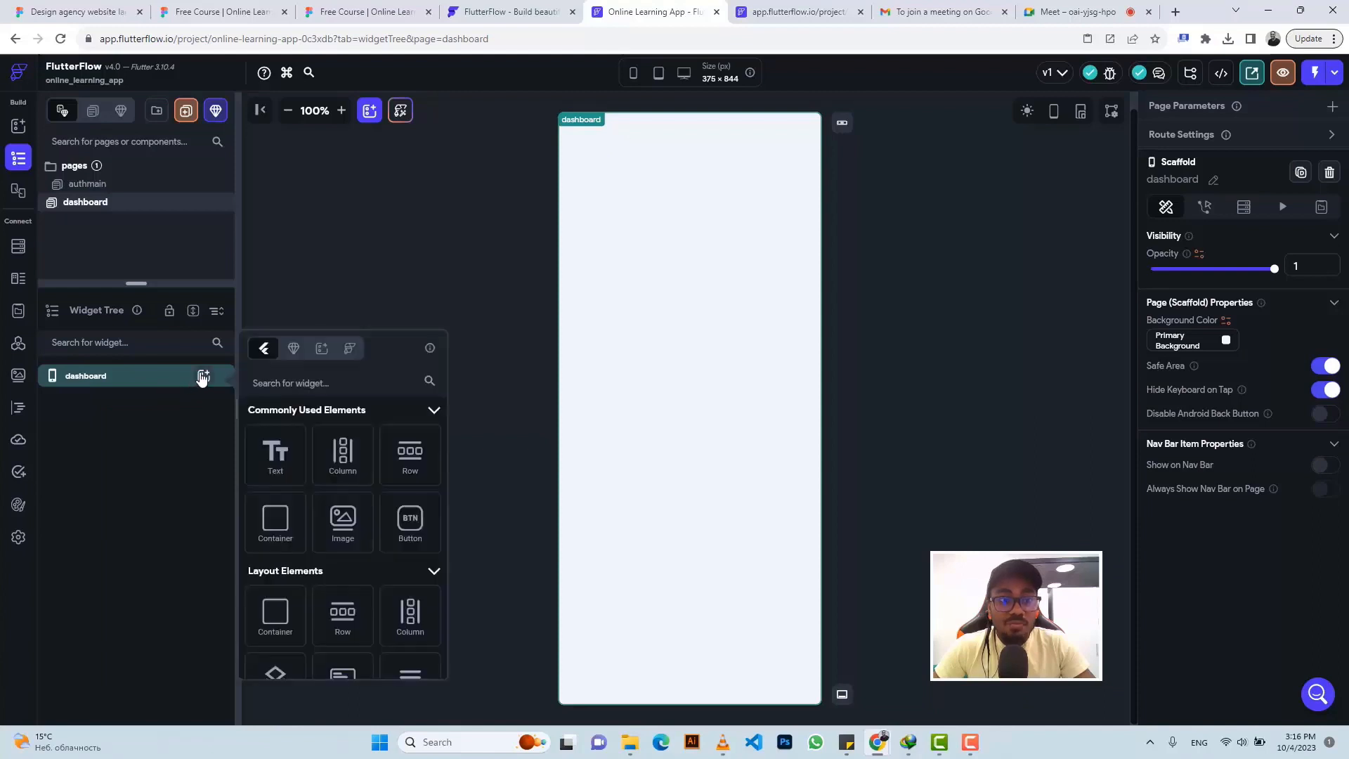
left_click(347, 467)
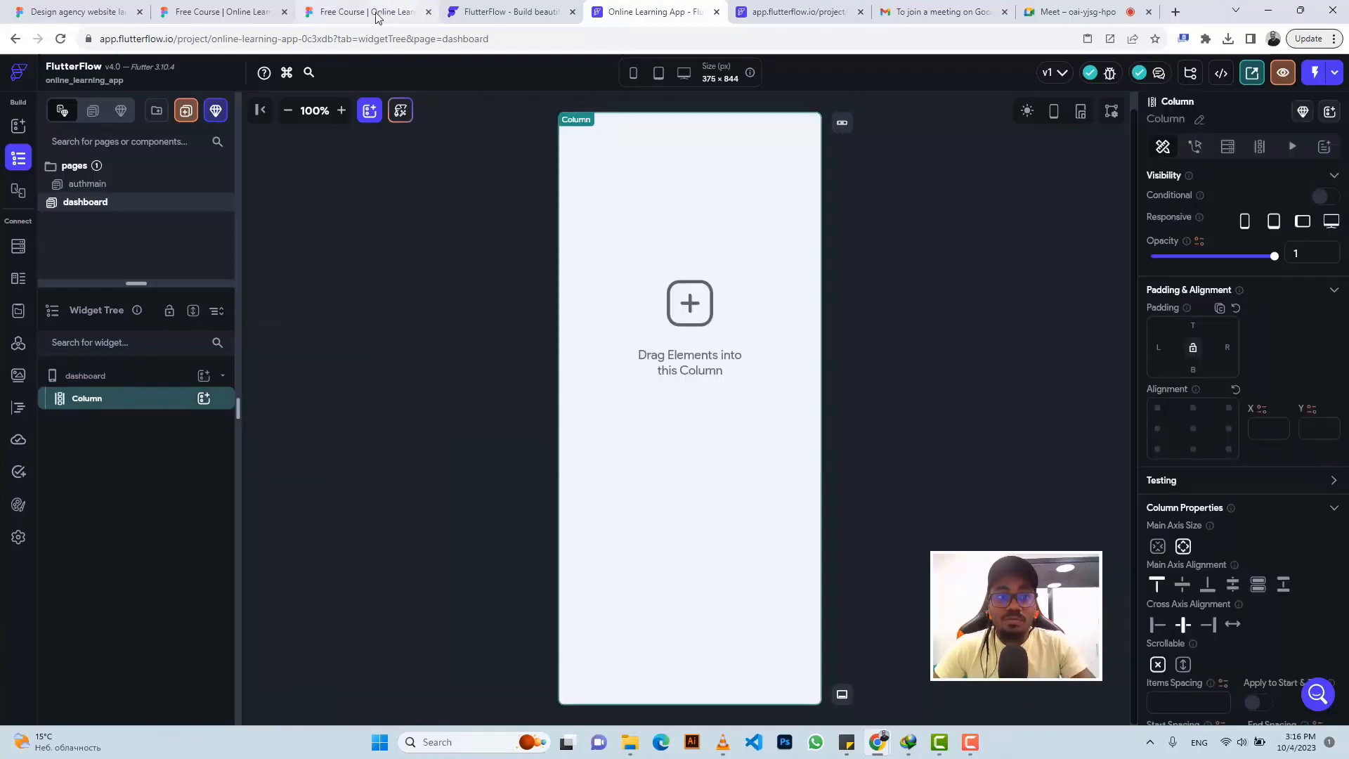
In Figma, select the flame vector around the dashboard's profile picture and add an export setting for it
left_click(374, 18)
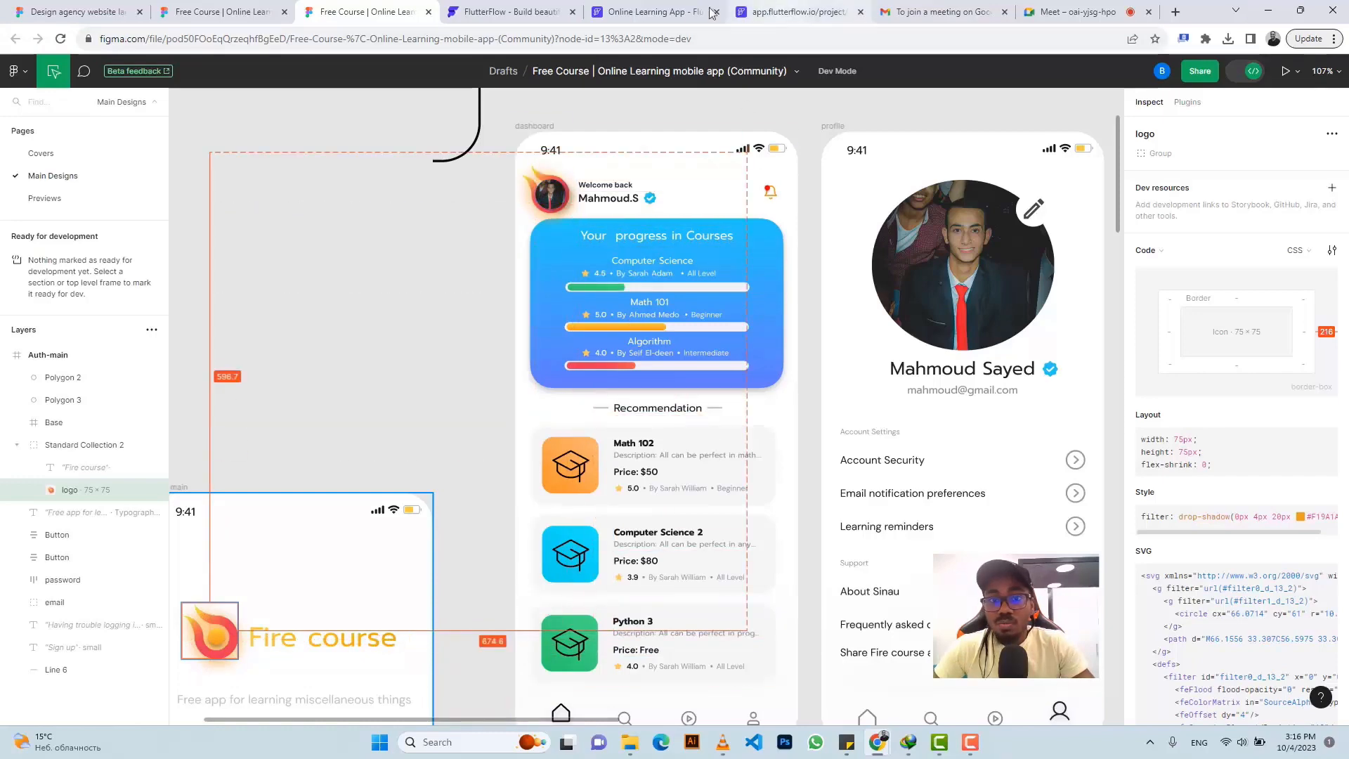
left_click(675, 17)
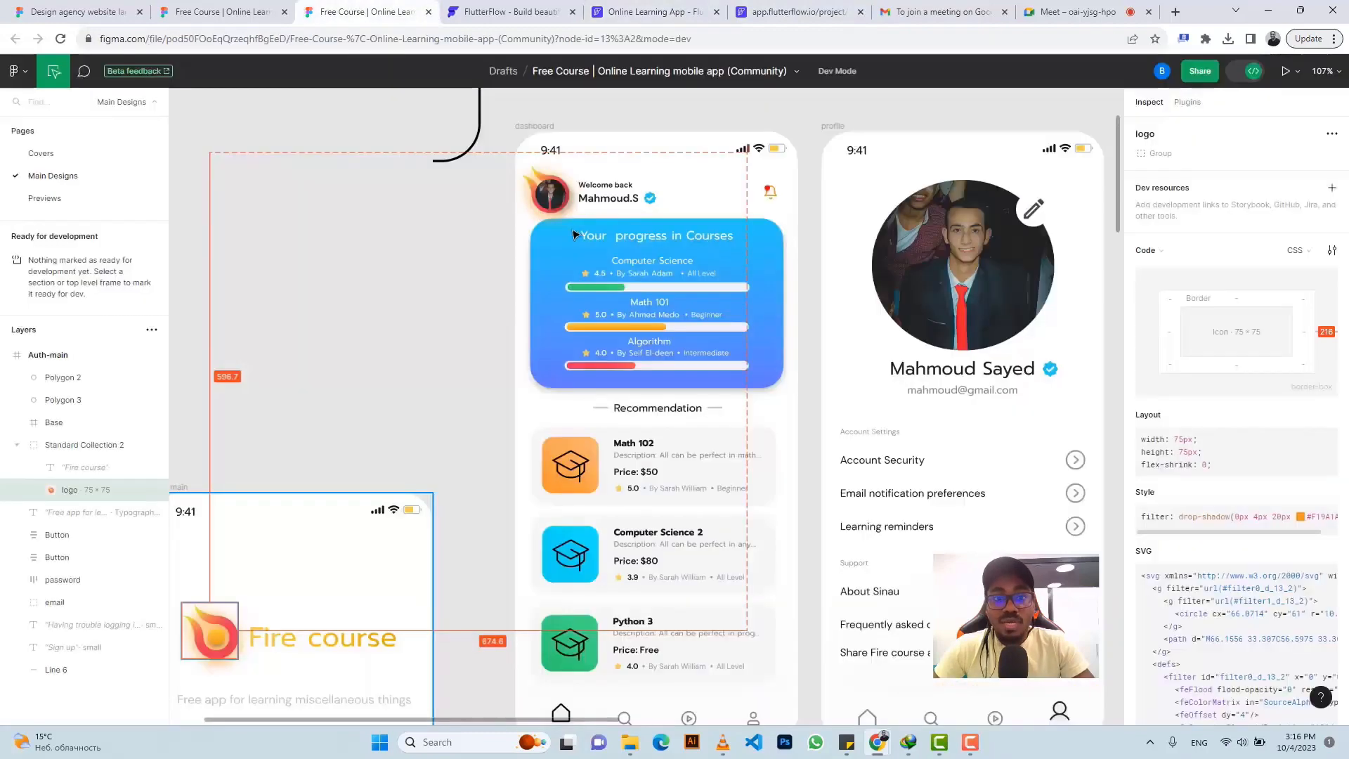
left_click(362, 12)
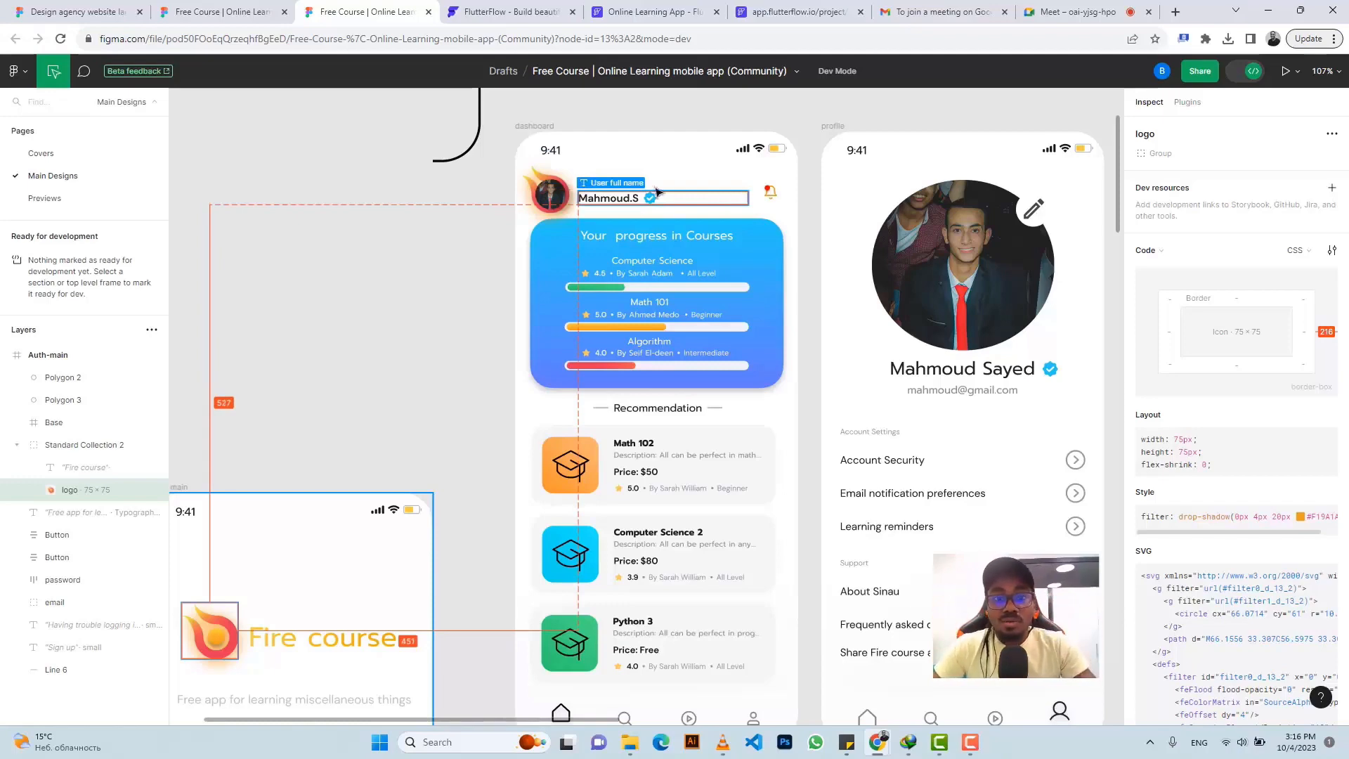
left_click(543, 181)
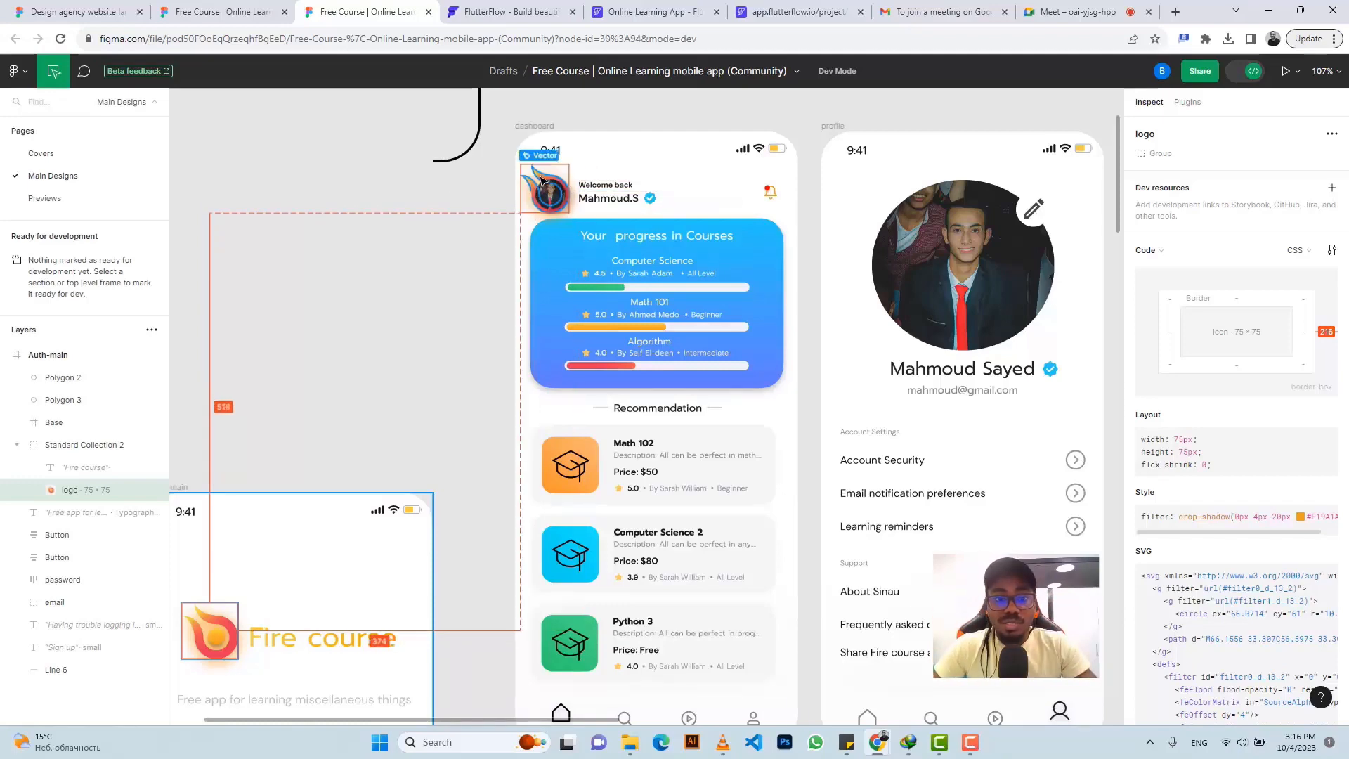
scroll(555, 162, "down", 1)
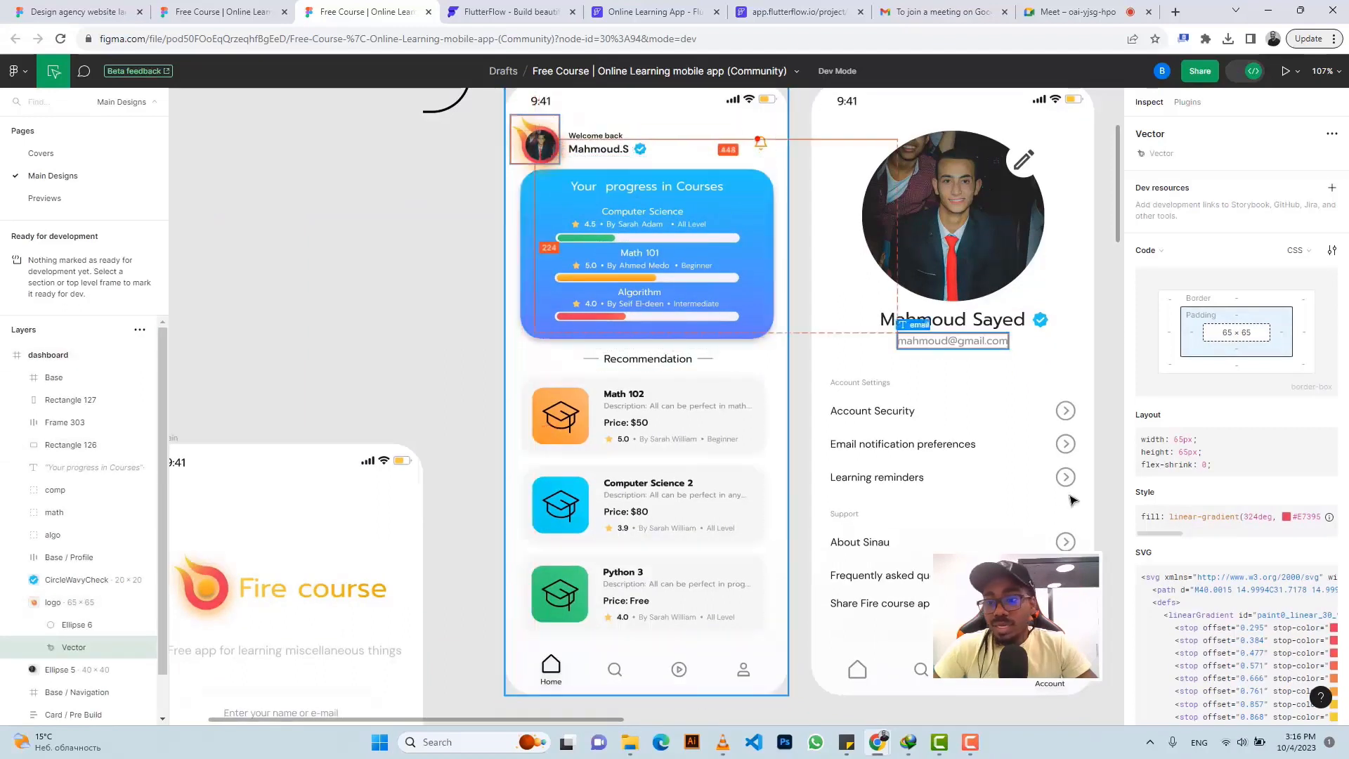
scroll(1210, 530, "down", 3)
left_click(1147, 651)
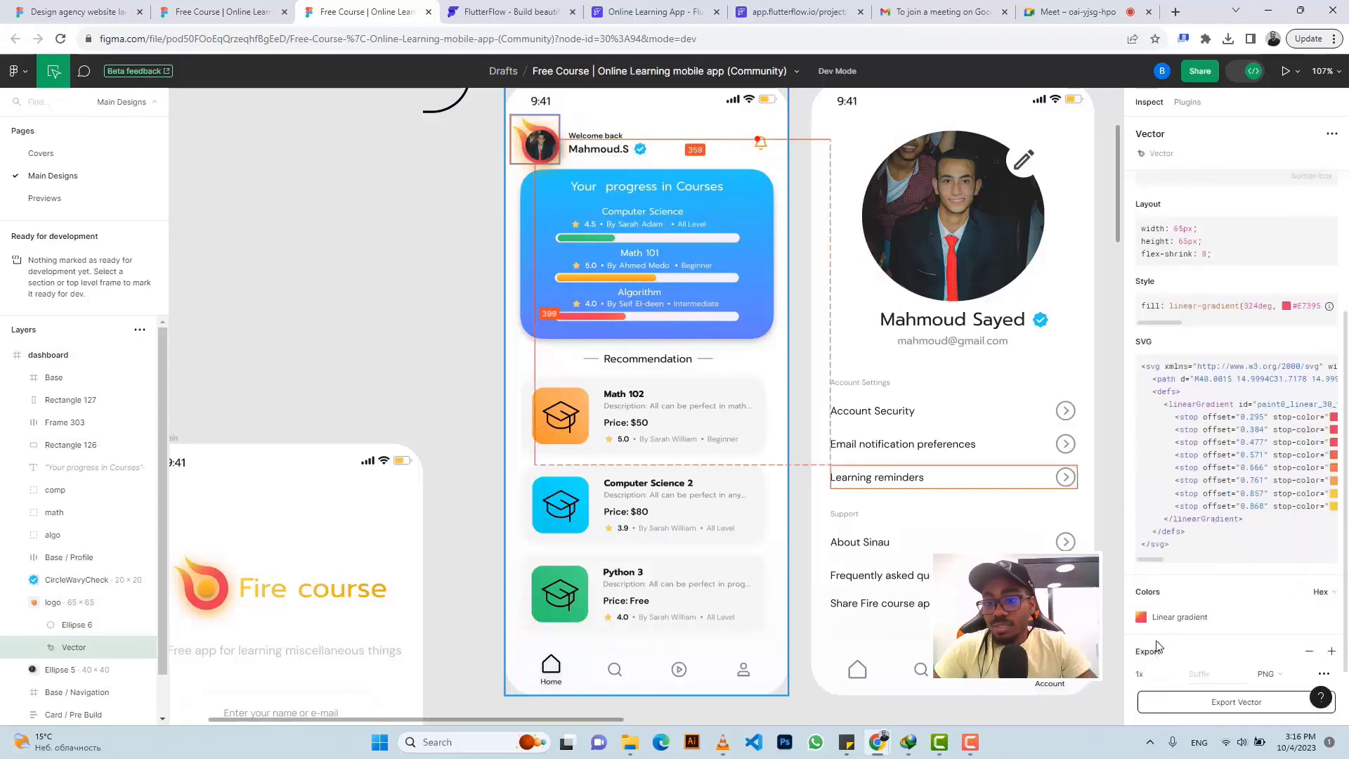
Set the flame vector's export scale to 2x and export it as PNG
scroll(1160, 618, "down", 1)
left_click(1164, 652)
scroll(1236, 562, "down", 3)
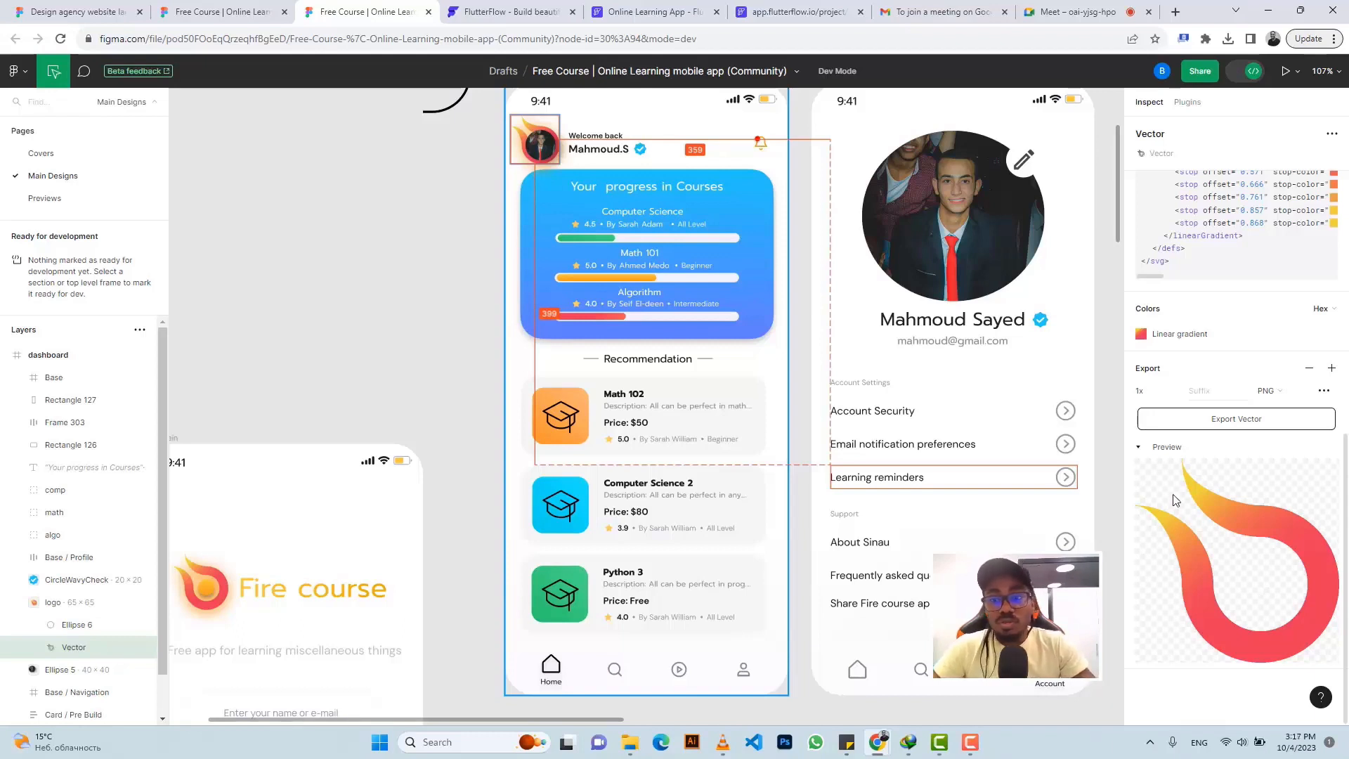
left_click(1177, 393)
left_click(1157, 425)
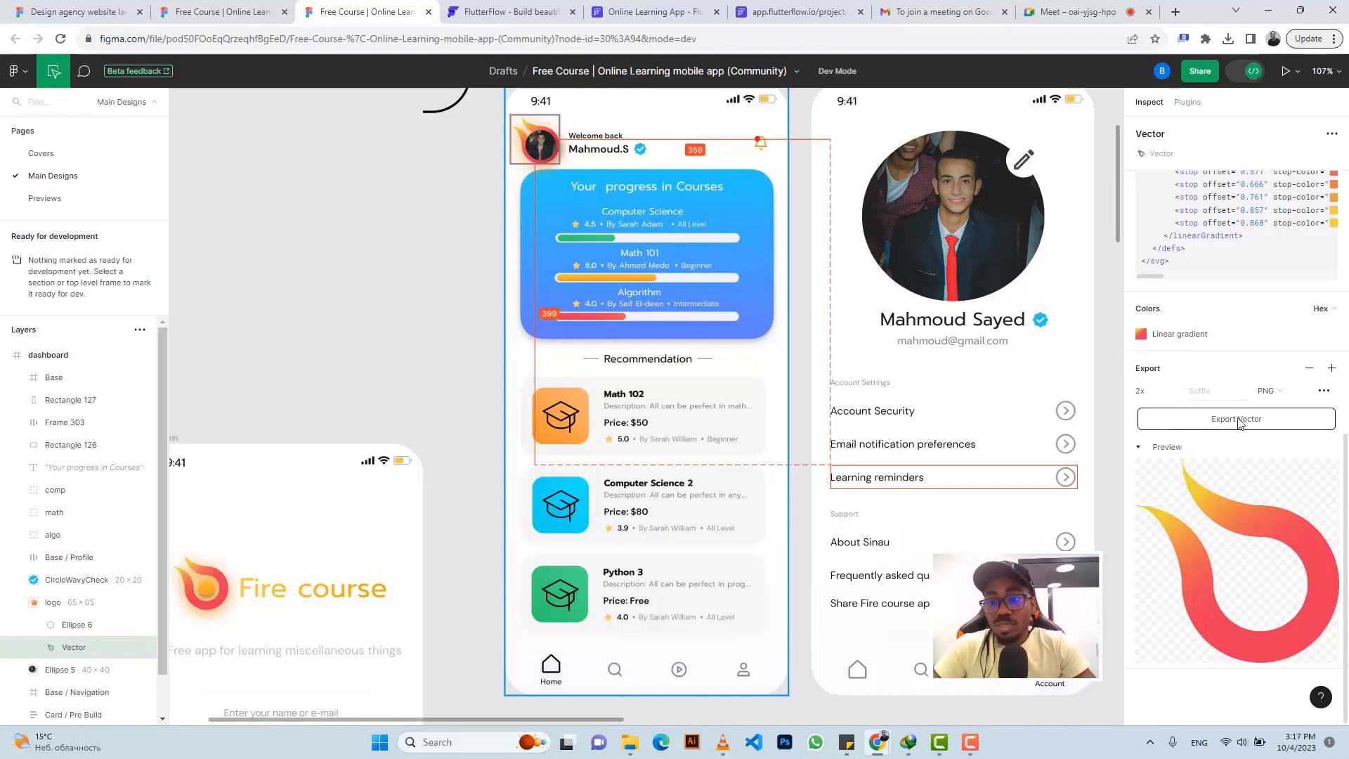
left_click(1230, 425)
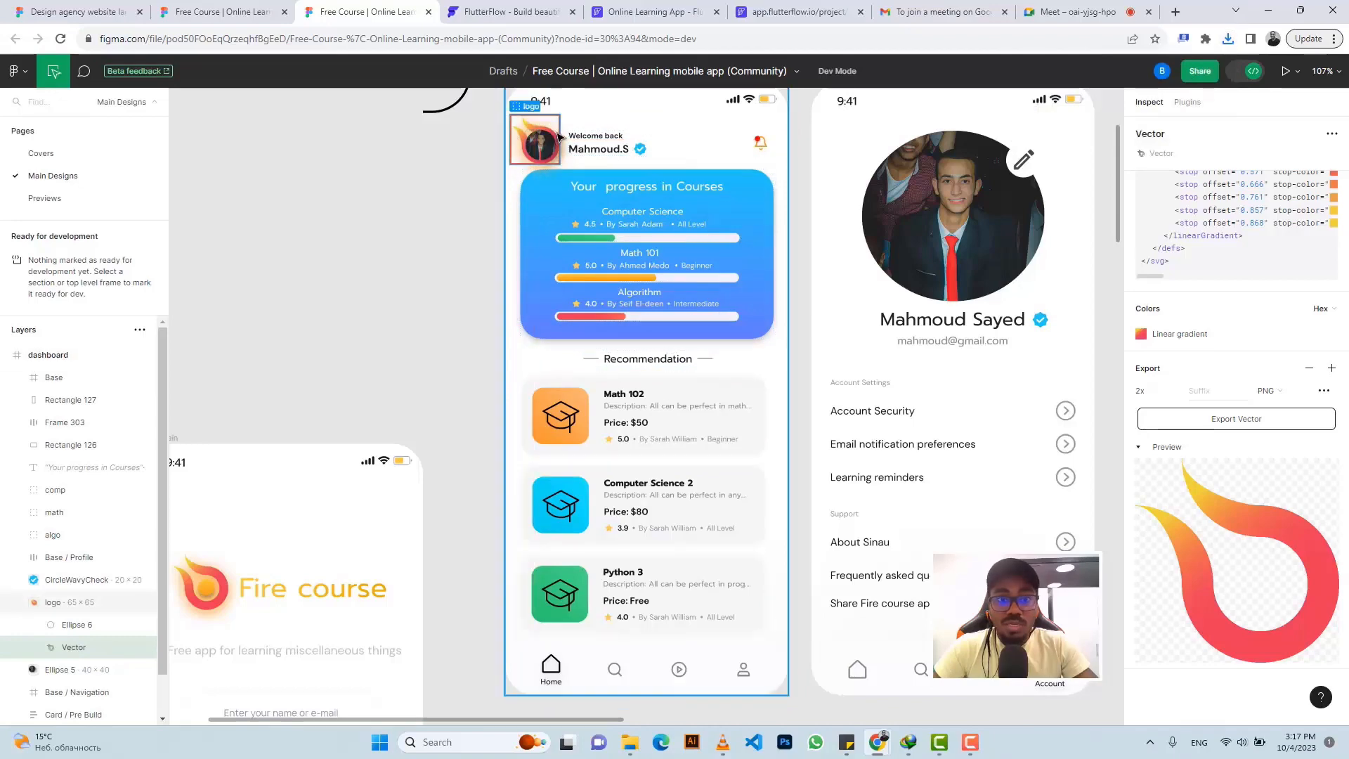
Switch the Figma file out of Dev Mode and select the dashboard's logo group around the profile picture
scroll(559, 137, "up", 5)
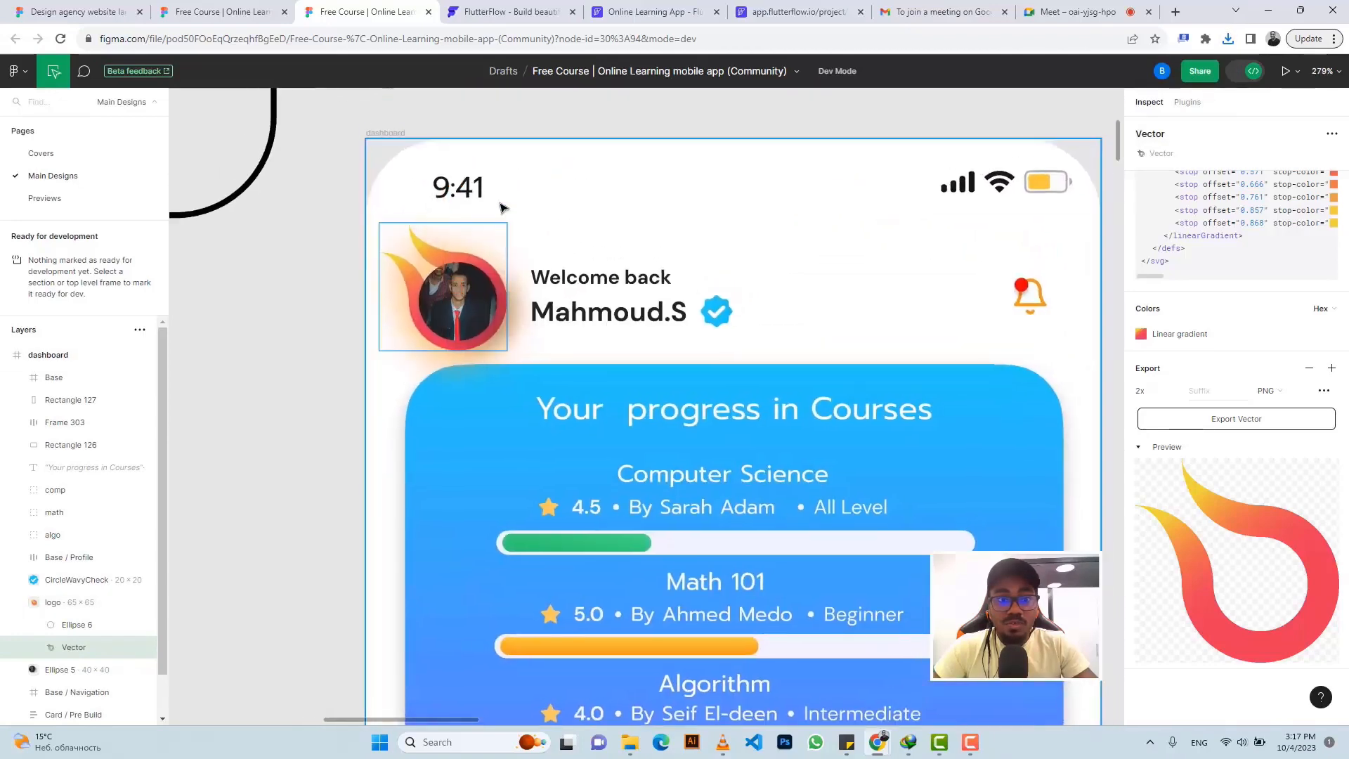
left_click(460, 246)
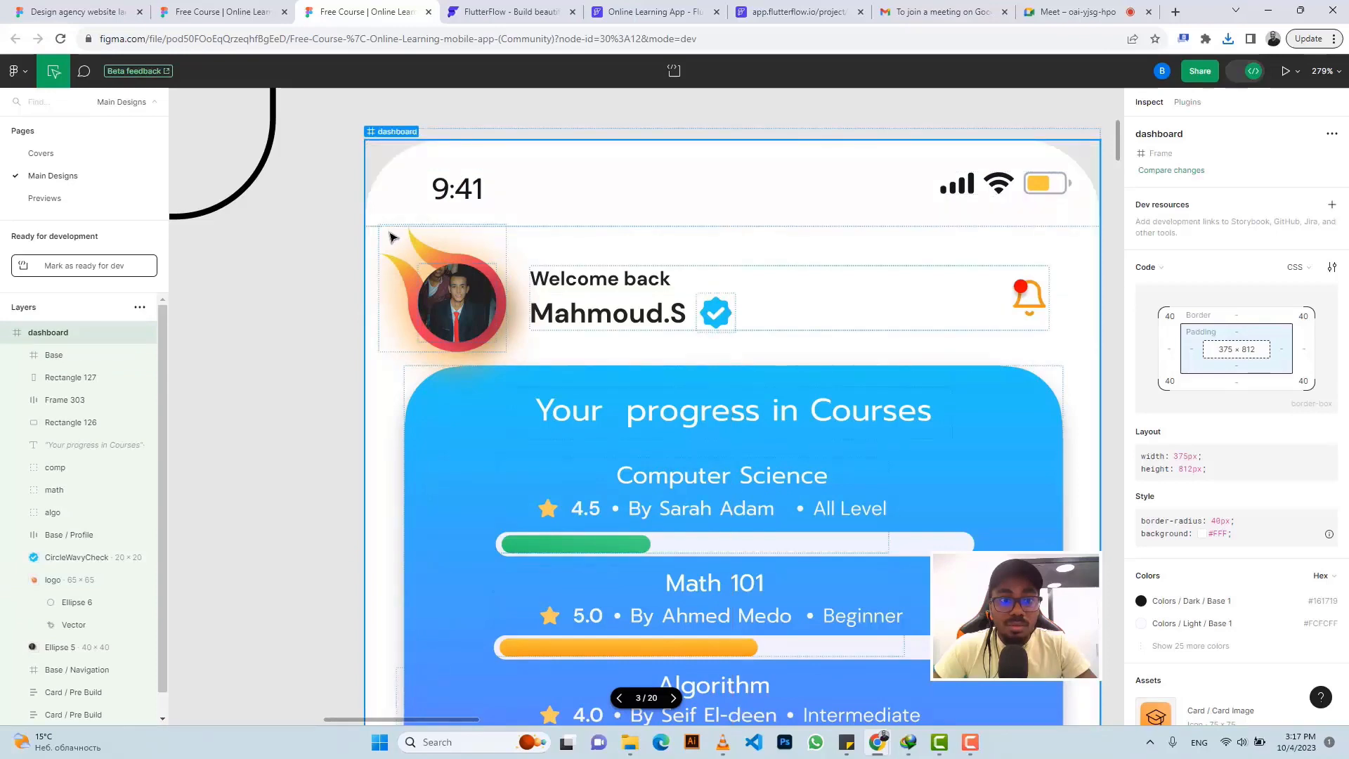
left_click(329, 245)
left_click(482, 237)
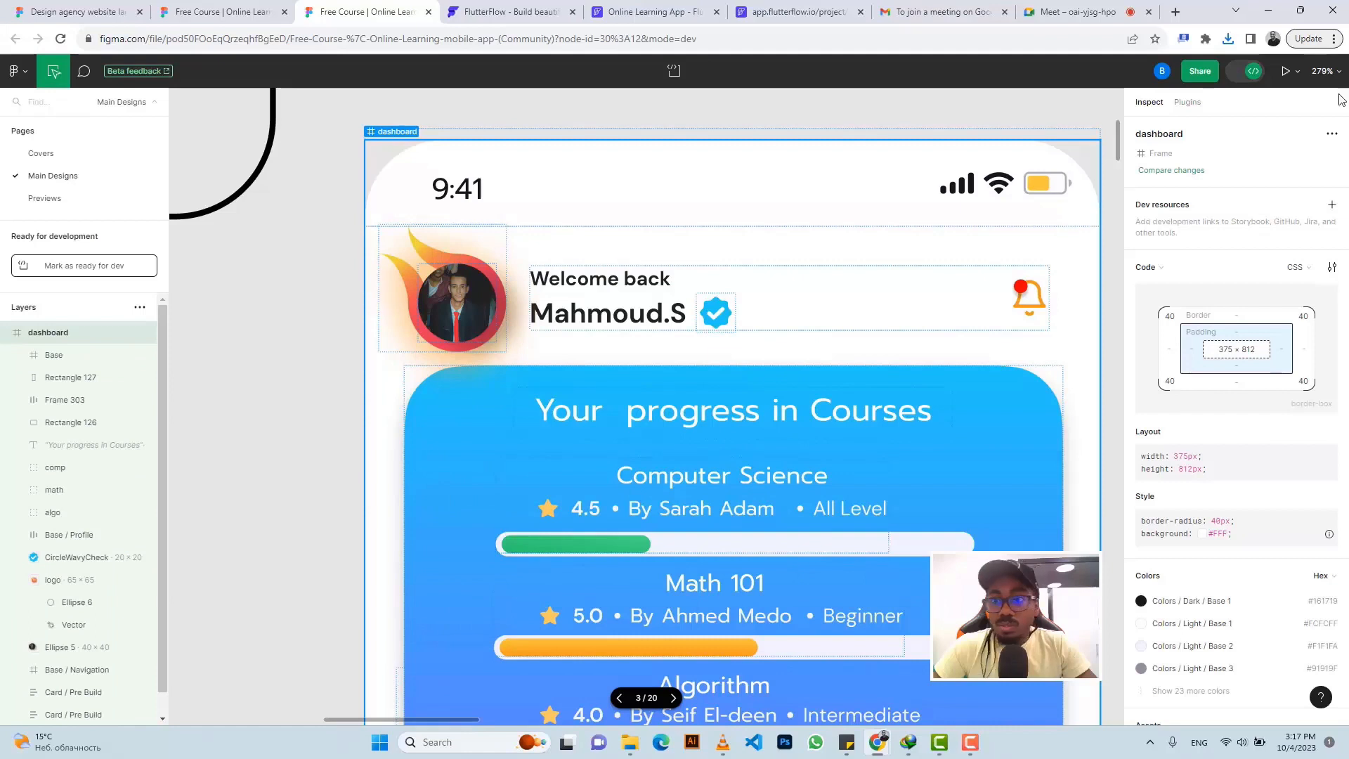
left_click(1236, 74)
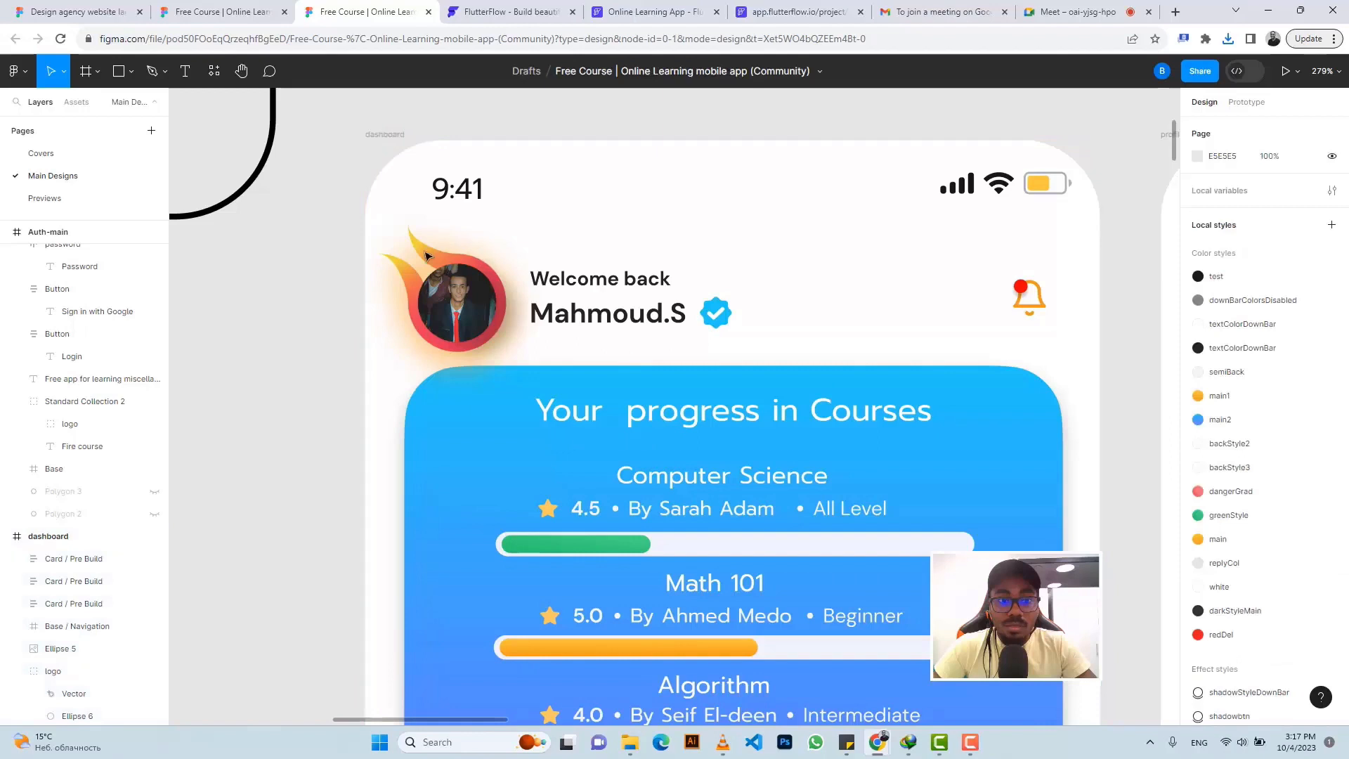
left_click(404, 327)
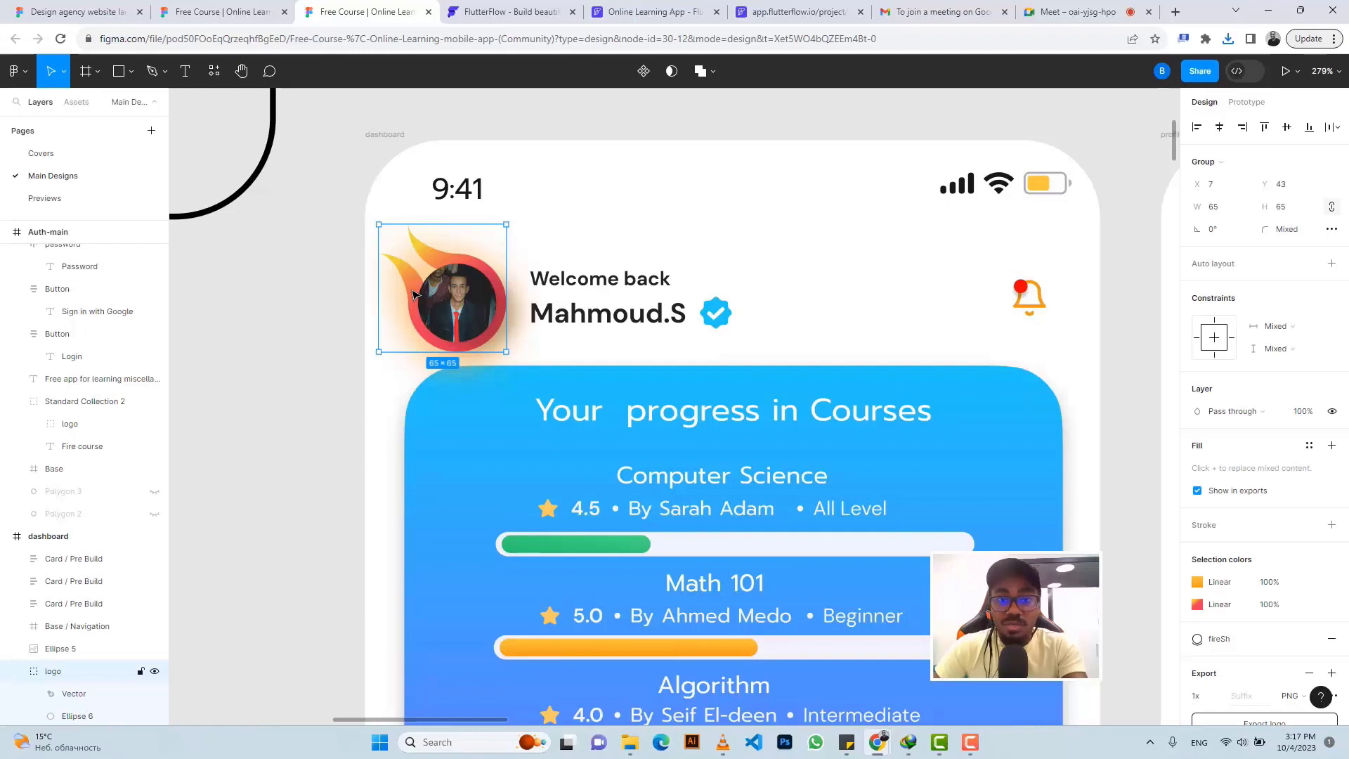
Switch to FlutterFlow, add a Row inside the dashboard's Column, and place an Image widget in that Row
left_click(658, 12)
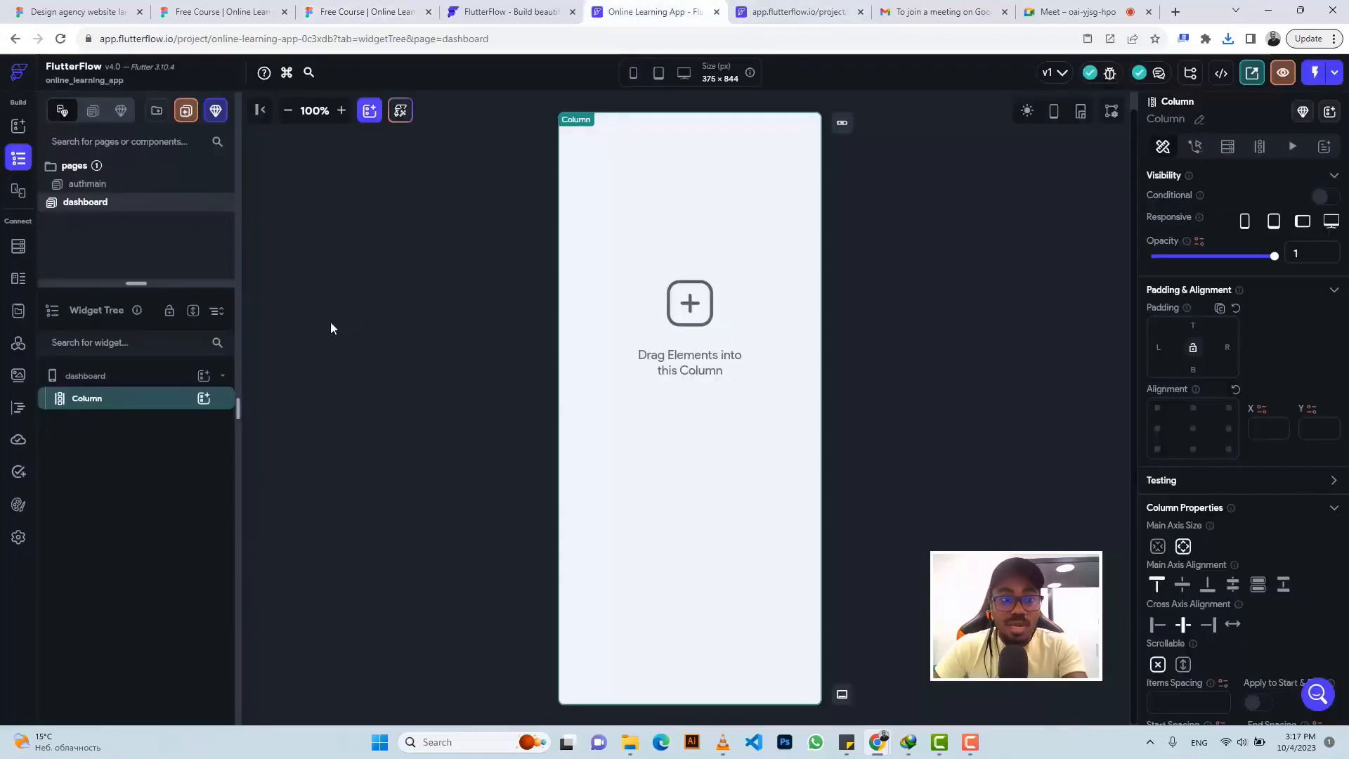
left_click(203, 399)
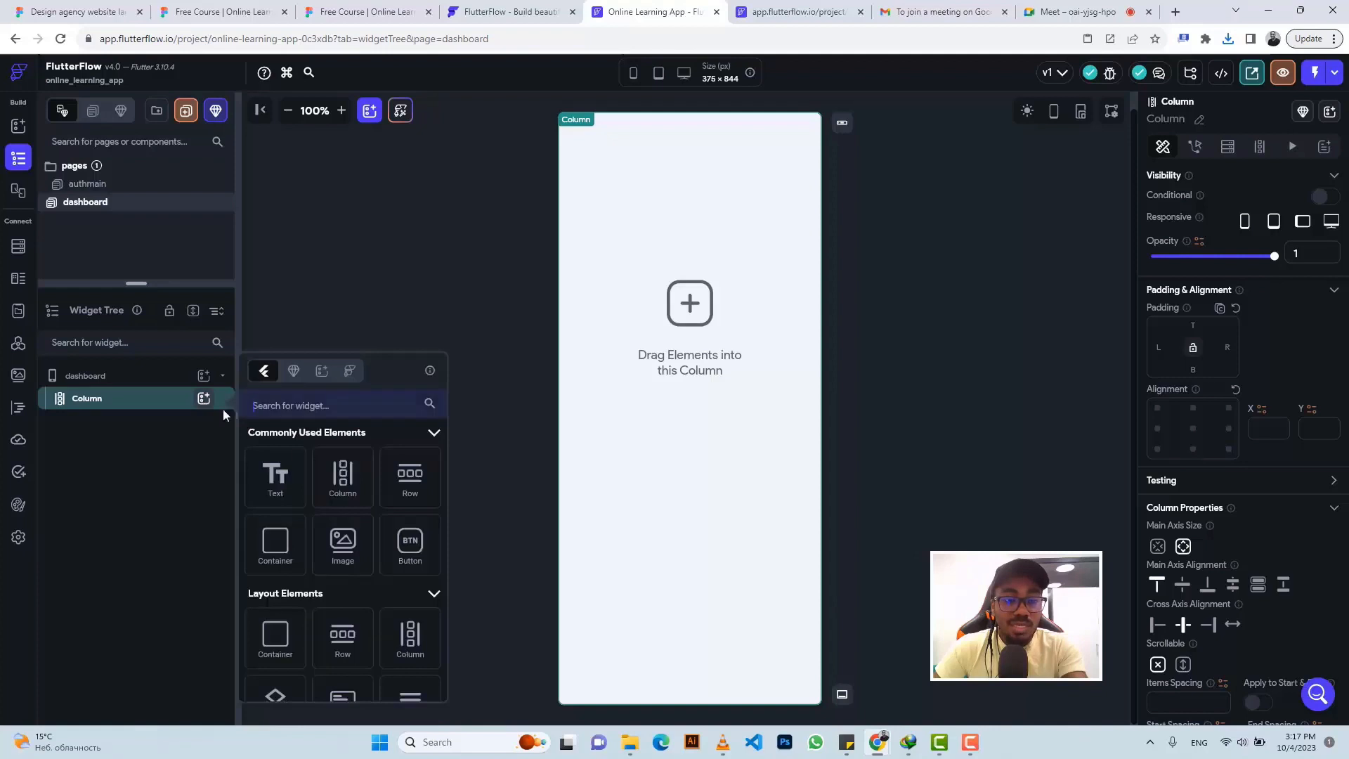
left_click(409, 477)
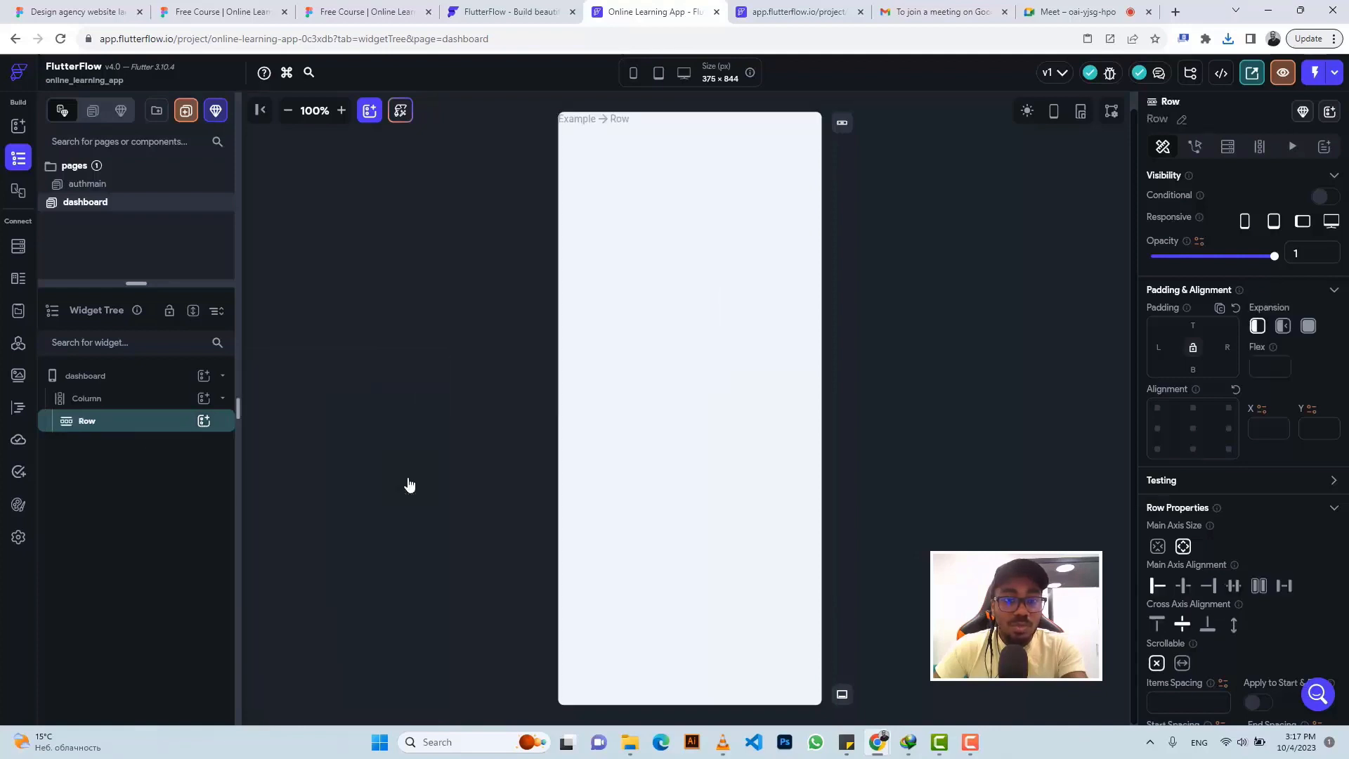
left_click(203, 421)
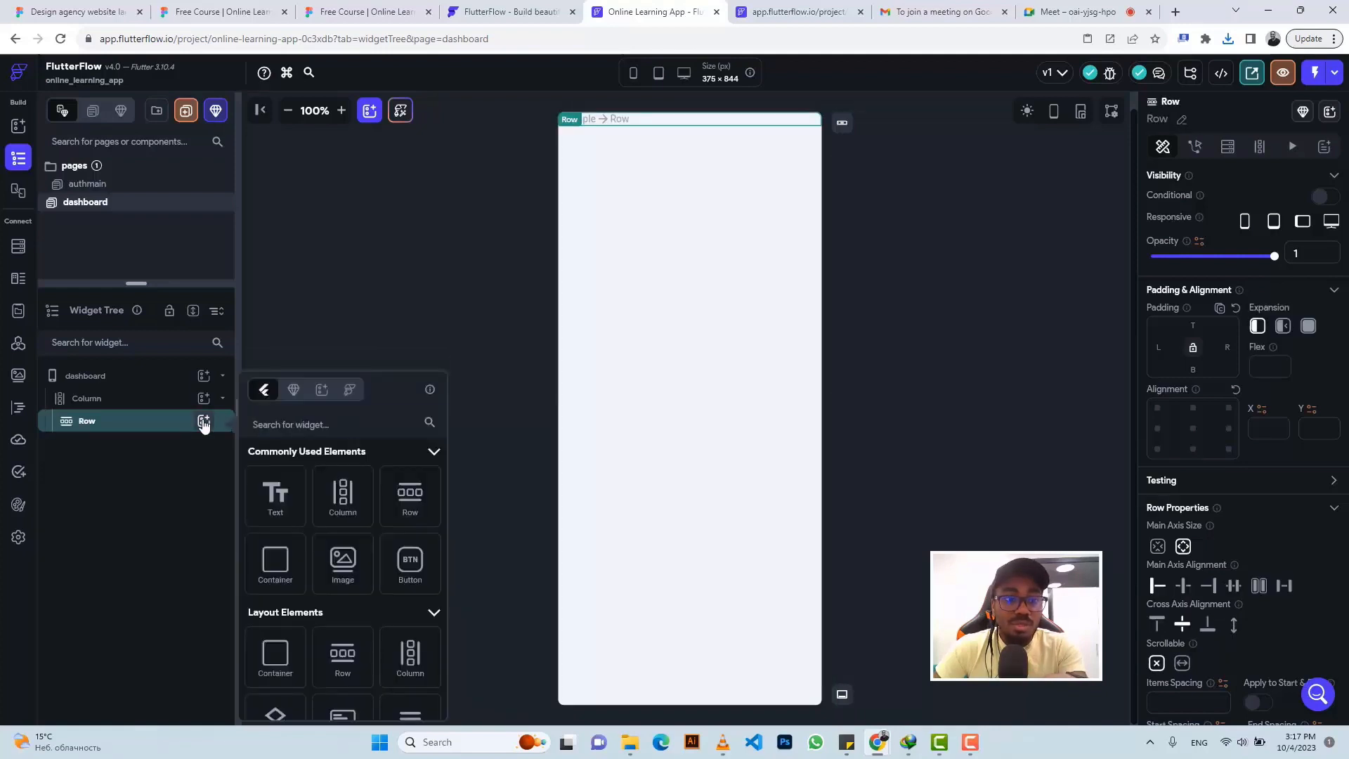
left_click(343, 560)
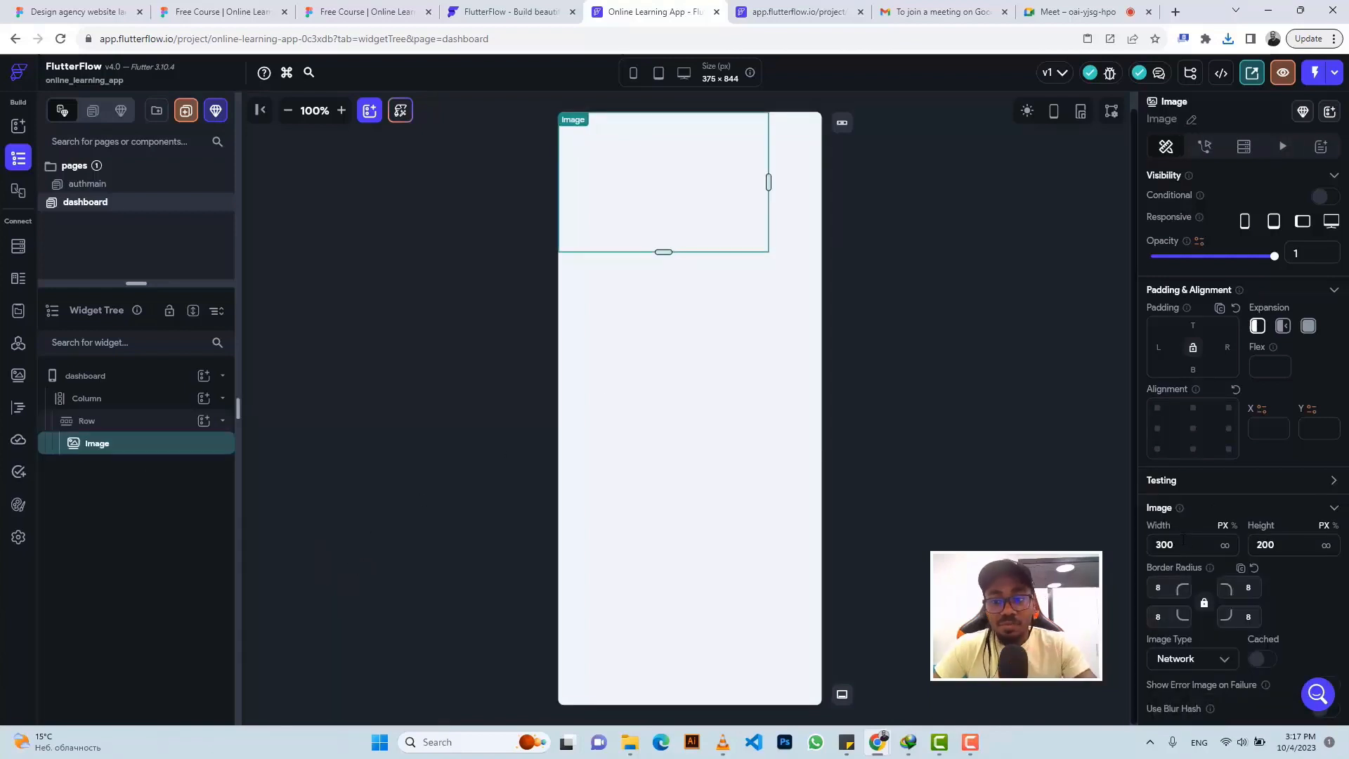
Set the Image's width and height to 65 px and clear its border radius
key("BackSpace")
key("BackSpace")
key("BackSpace")
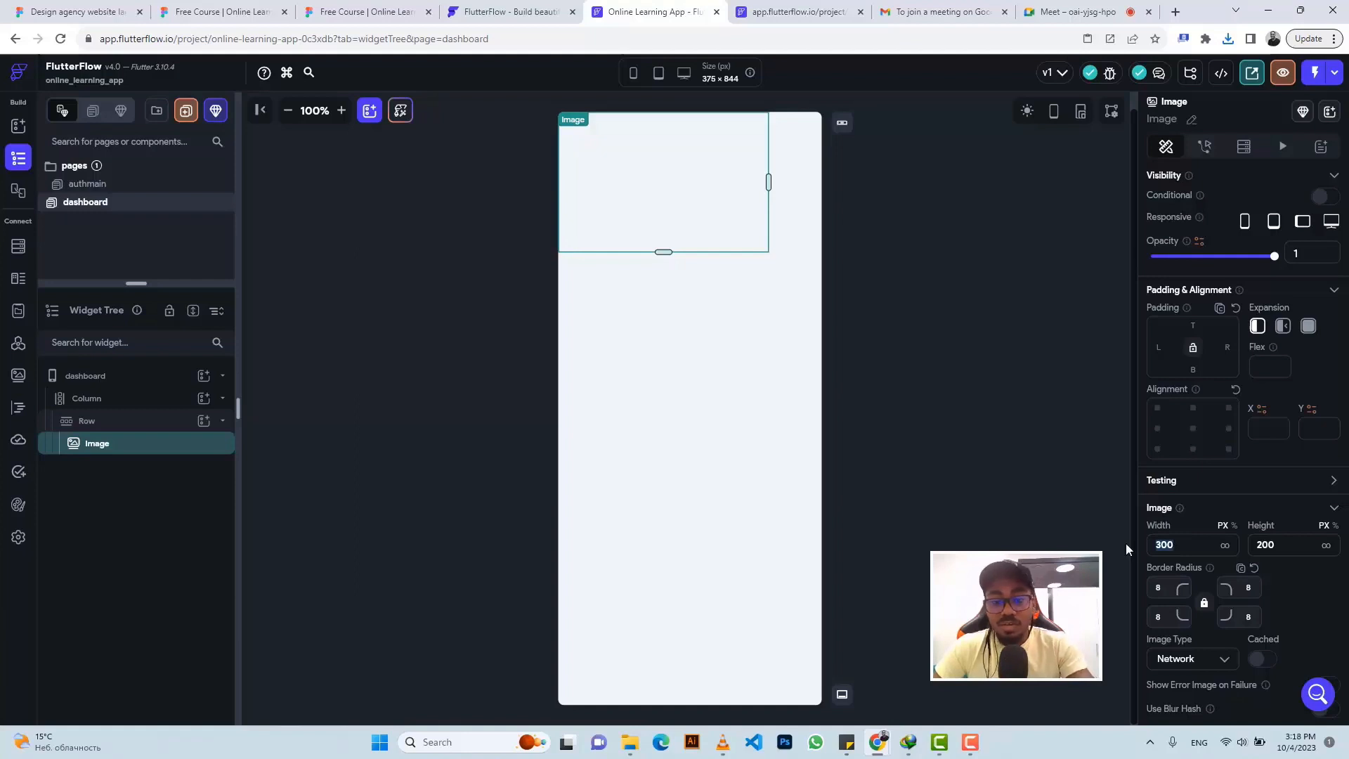
type("65")
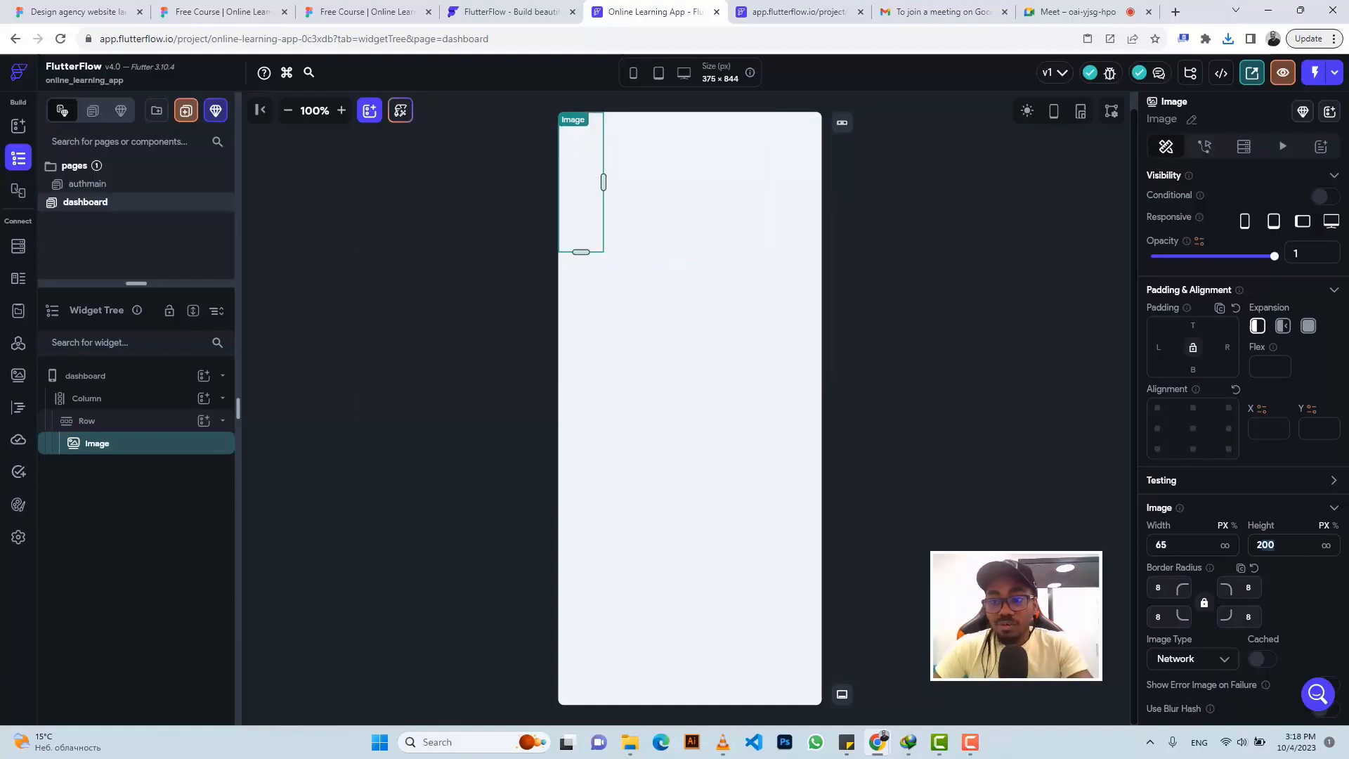
type("65")
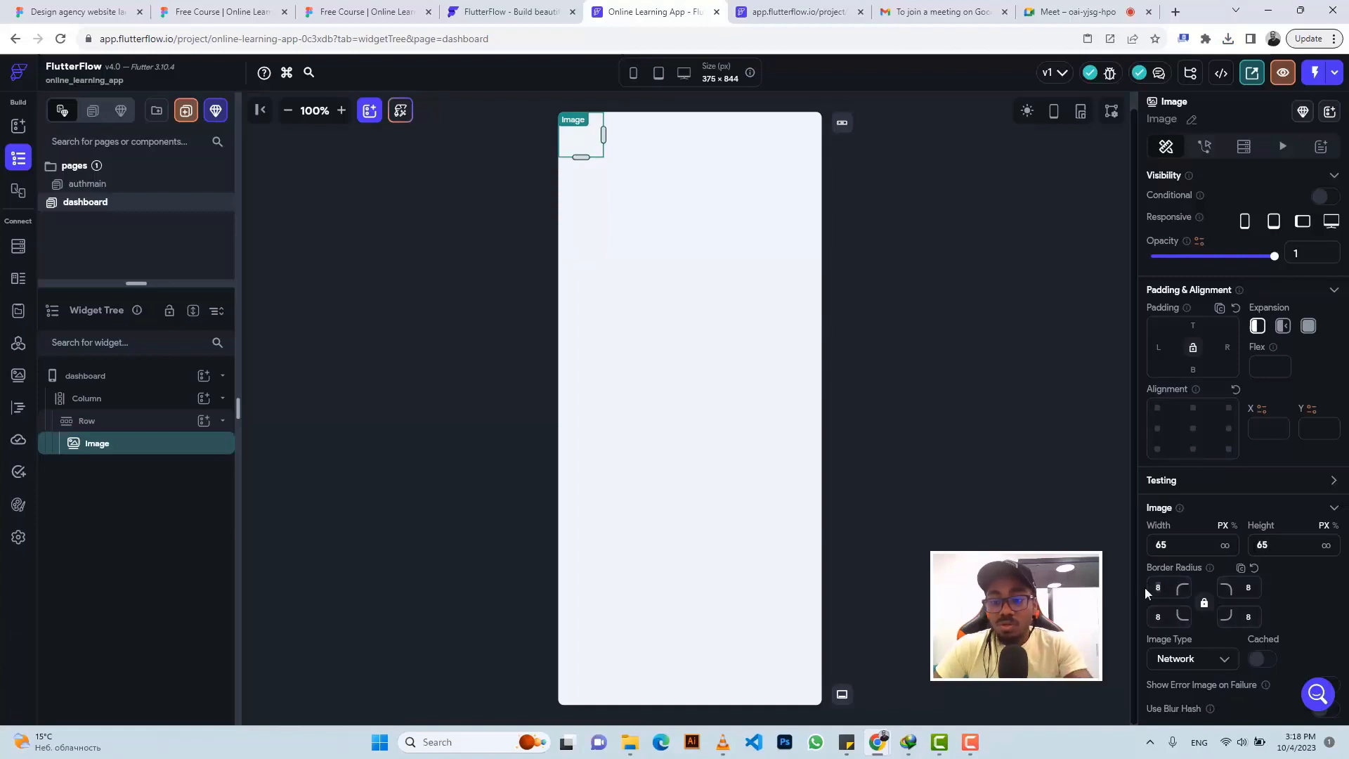
key("BackSpace")
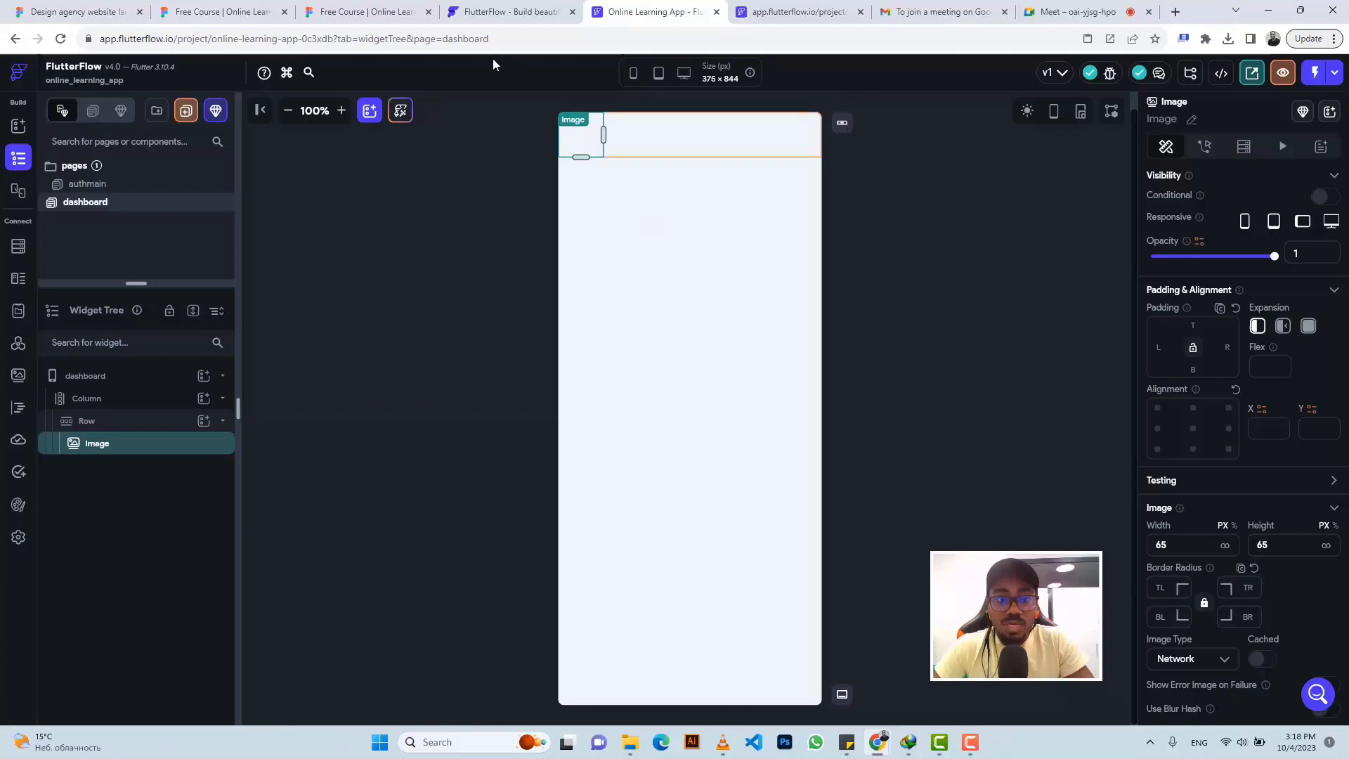
Change the Image's type to Asset and upload Vector (17).png from the Downloads folder as its source
left_click(364, 12)
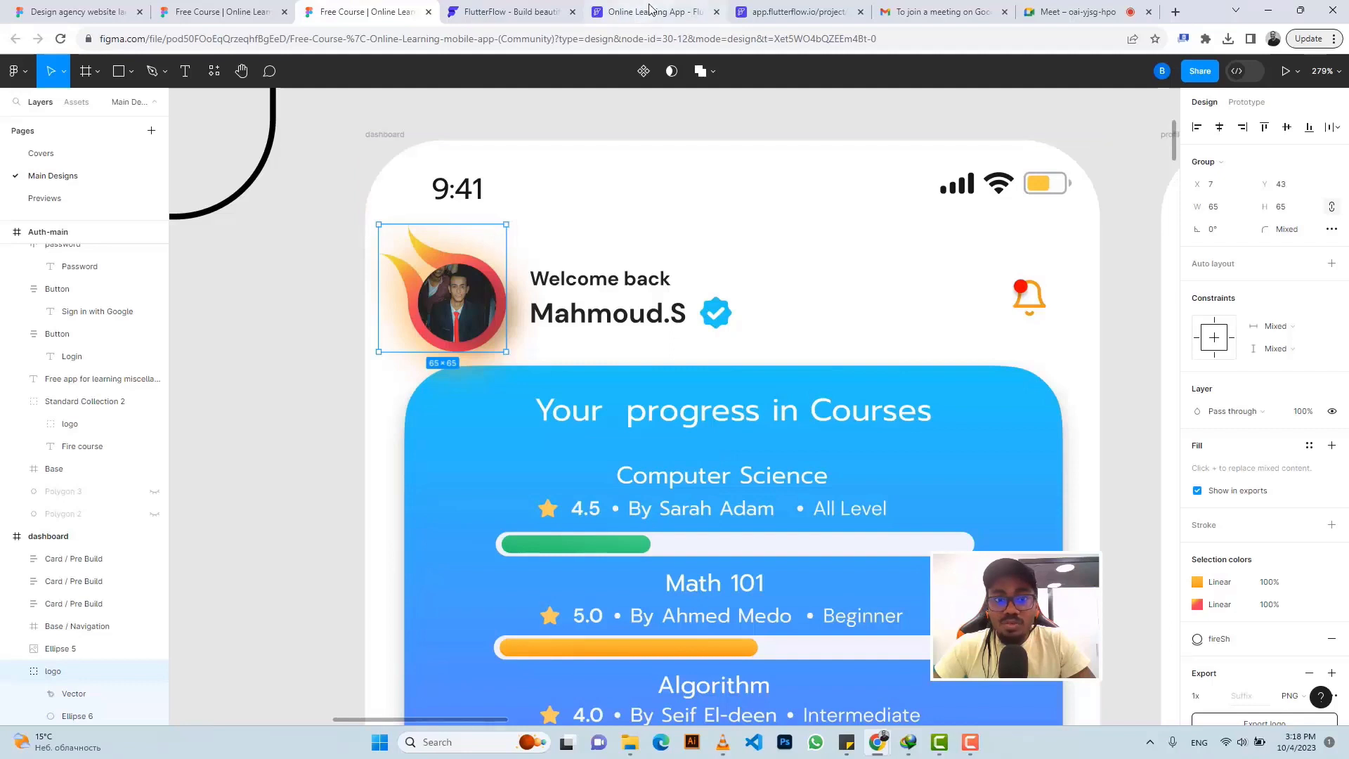
left_click(652, 12)
scroll(1218, 530, "down", 4)
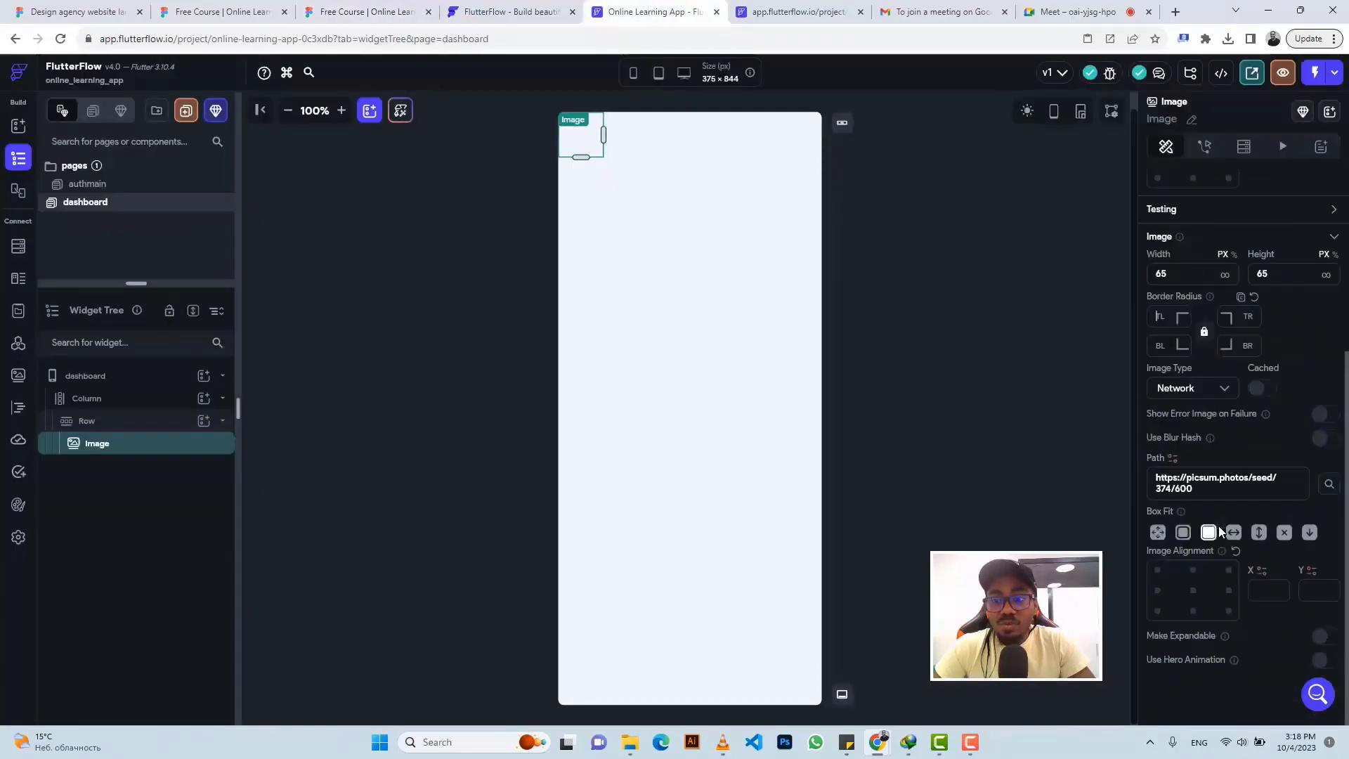
left_click(1198, 394)
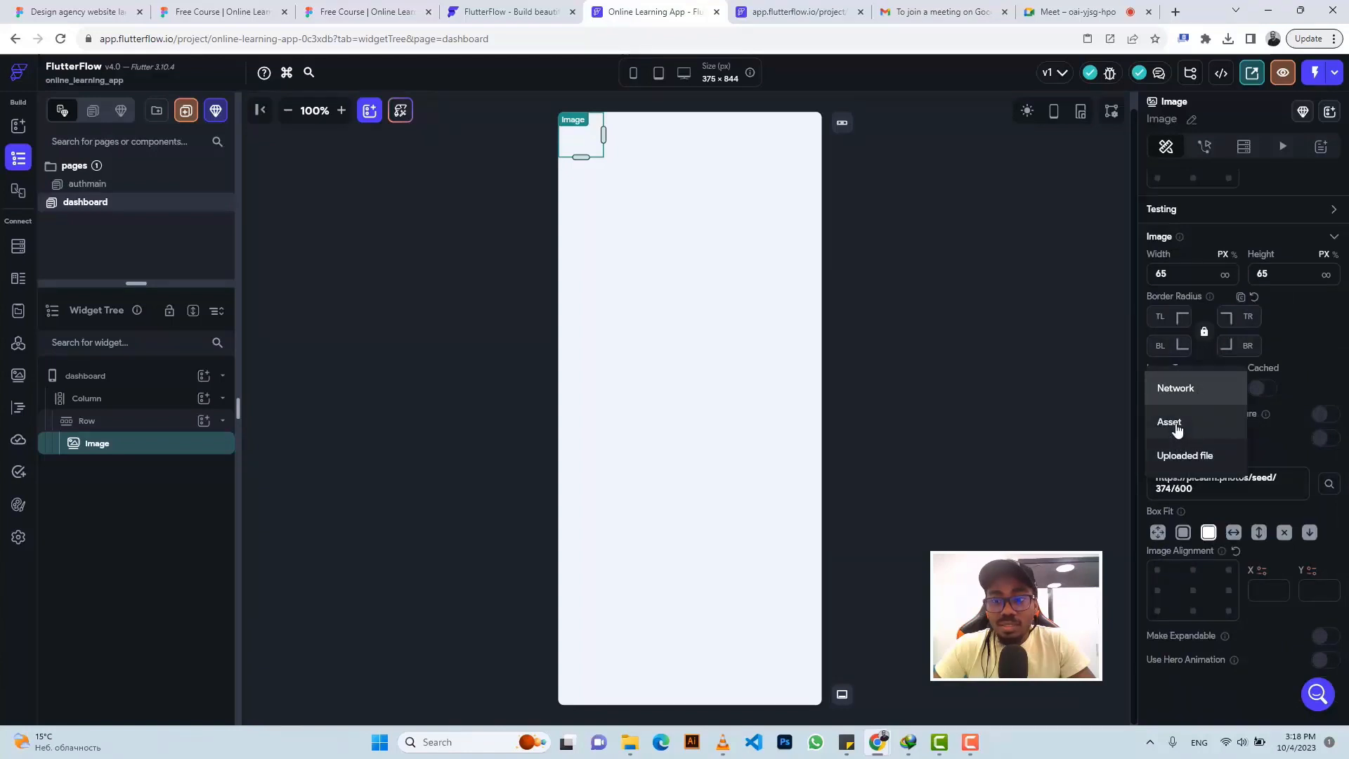
left_click(1173, 422)
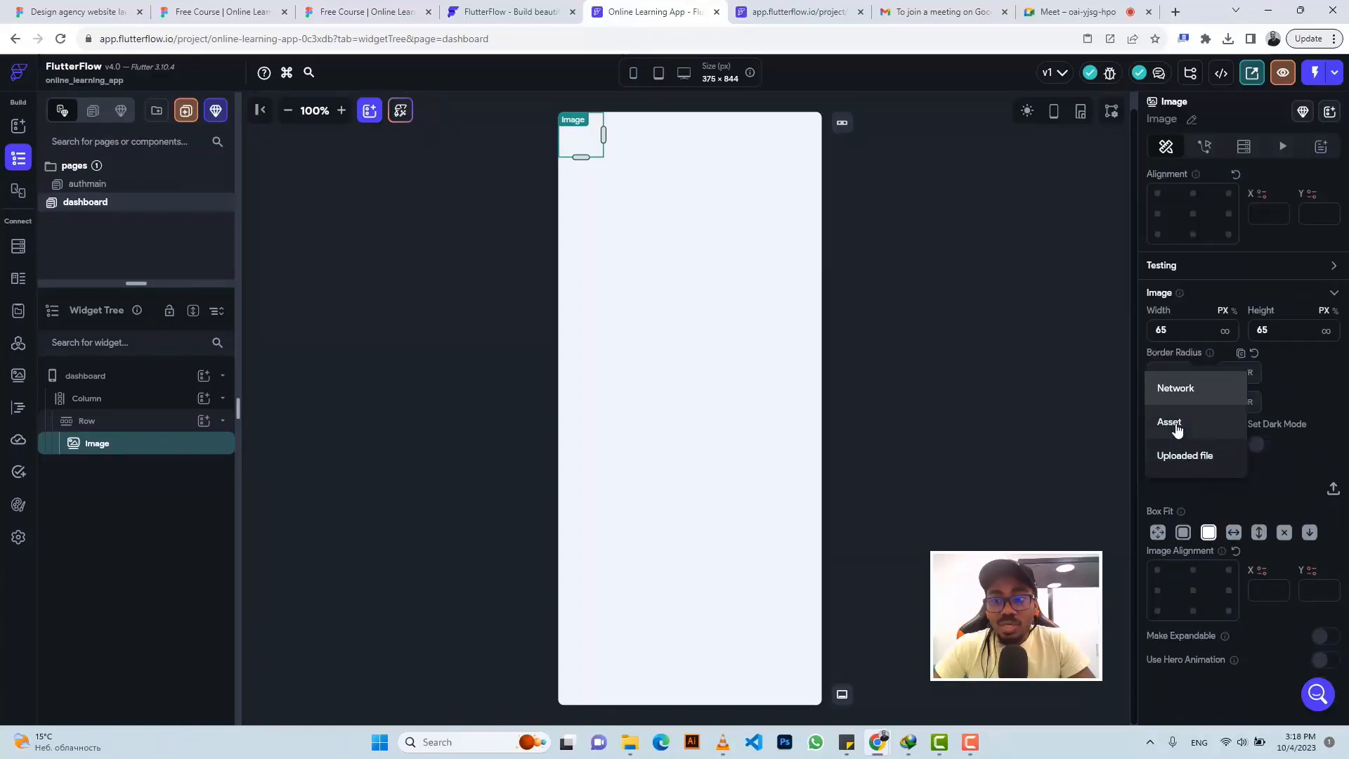
left_click(1331, 492)
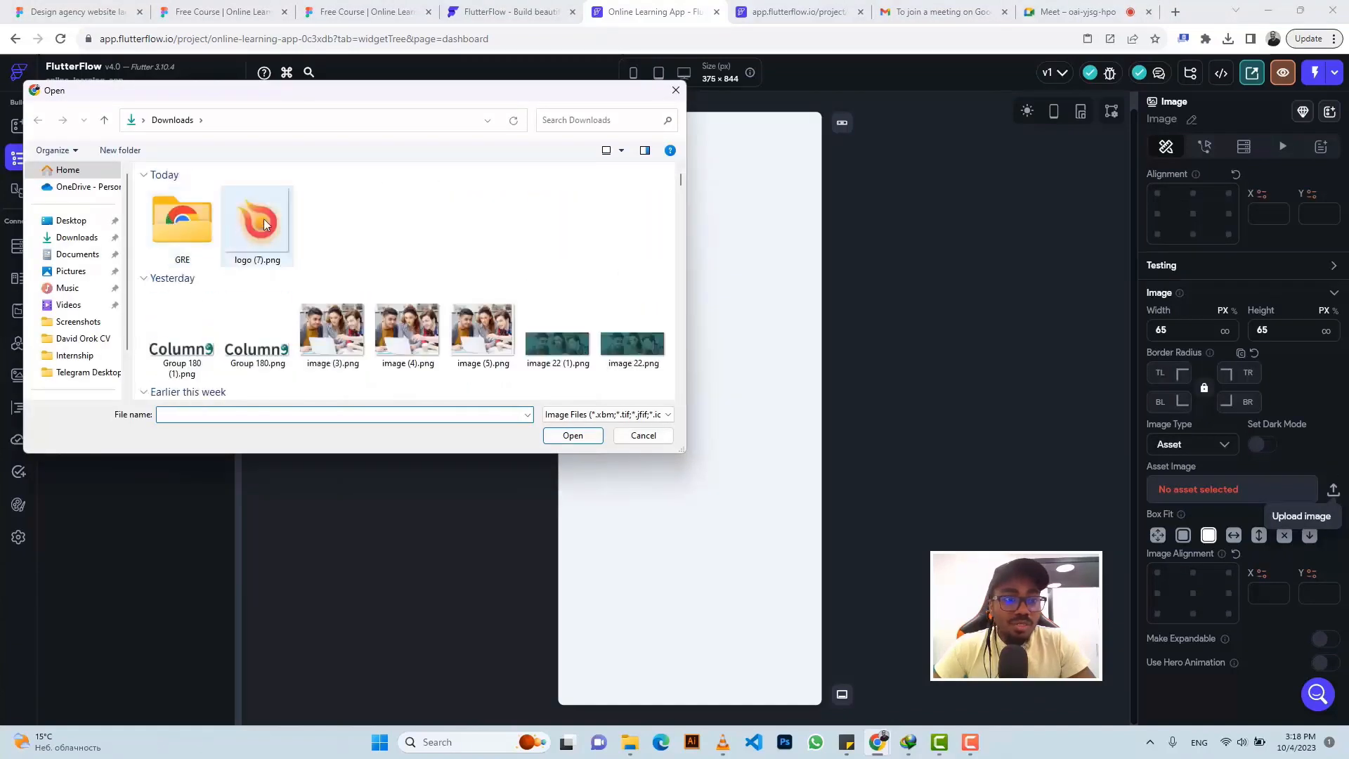
left_click(182, 223)
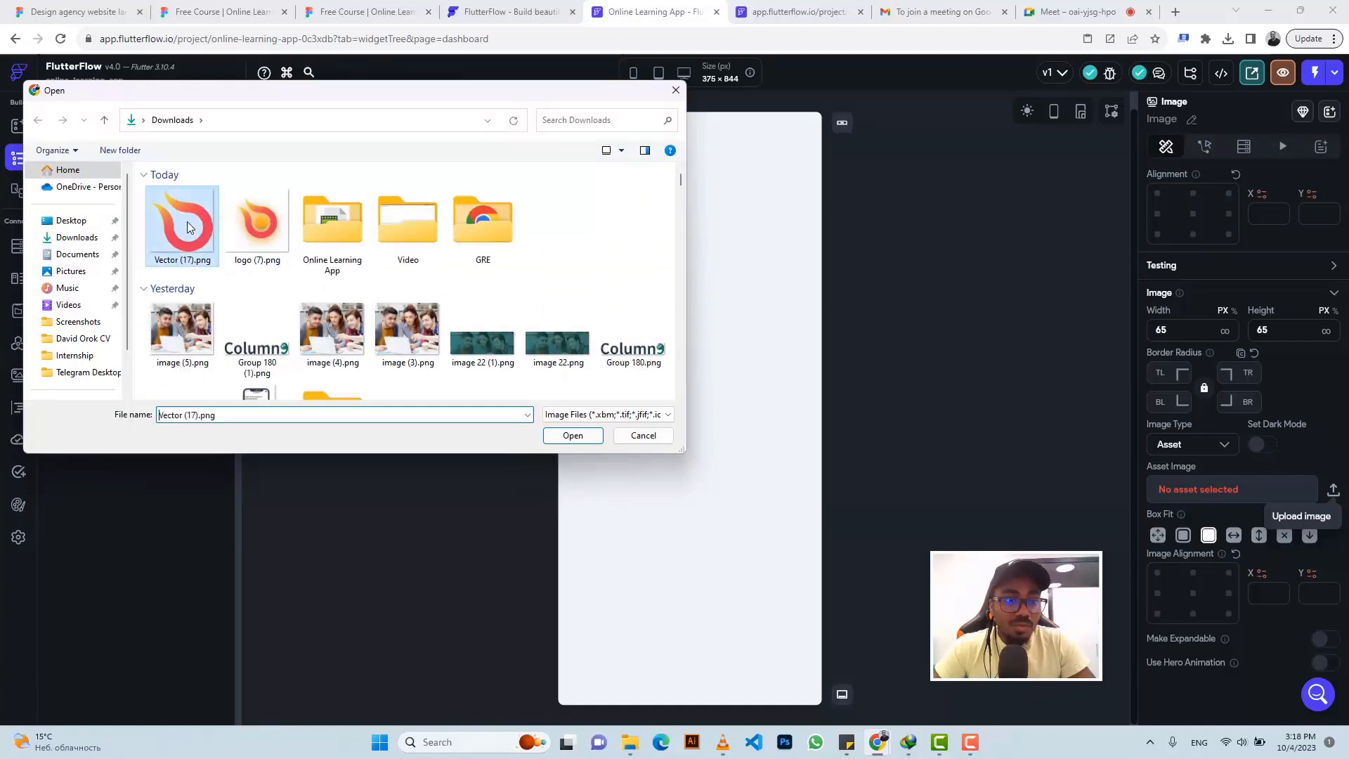
left_click(571, 434)
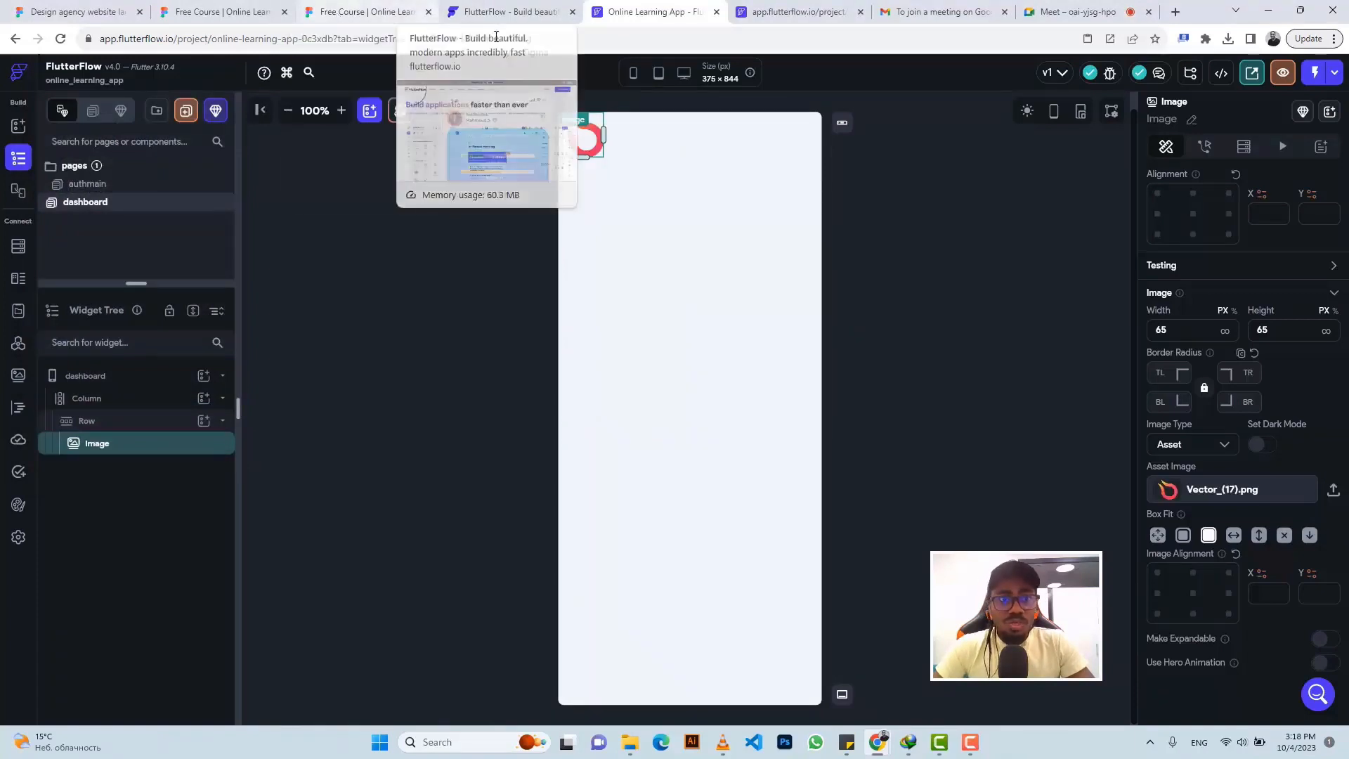
In Figma, select the dashboard's profile picture ellipse, add an export setting for it, and show its export preview
left_click(342, 8)
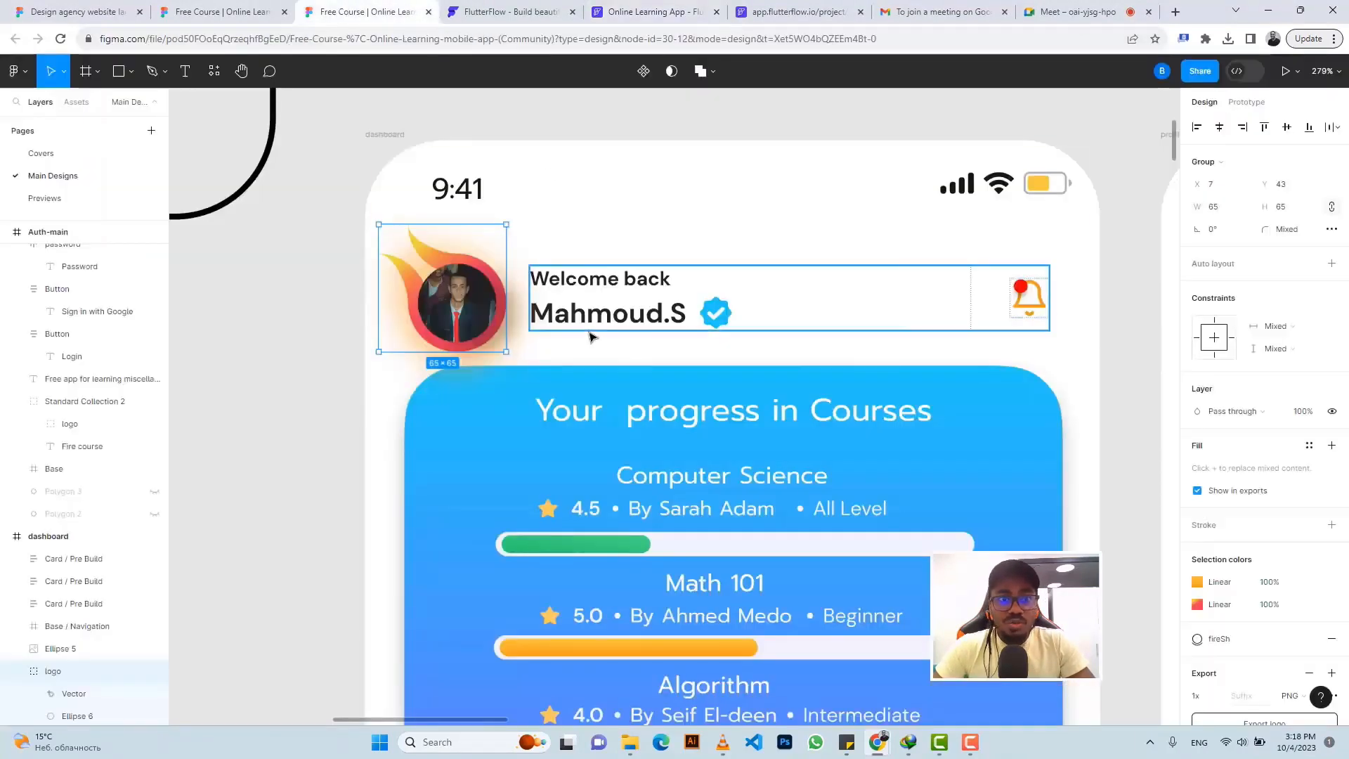
left_click(441, 296)
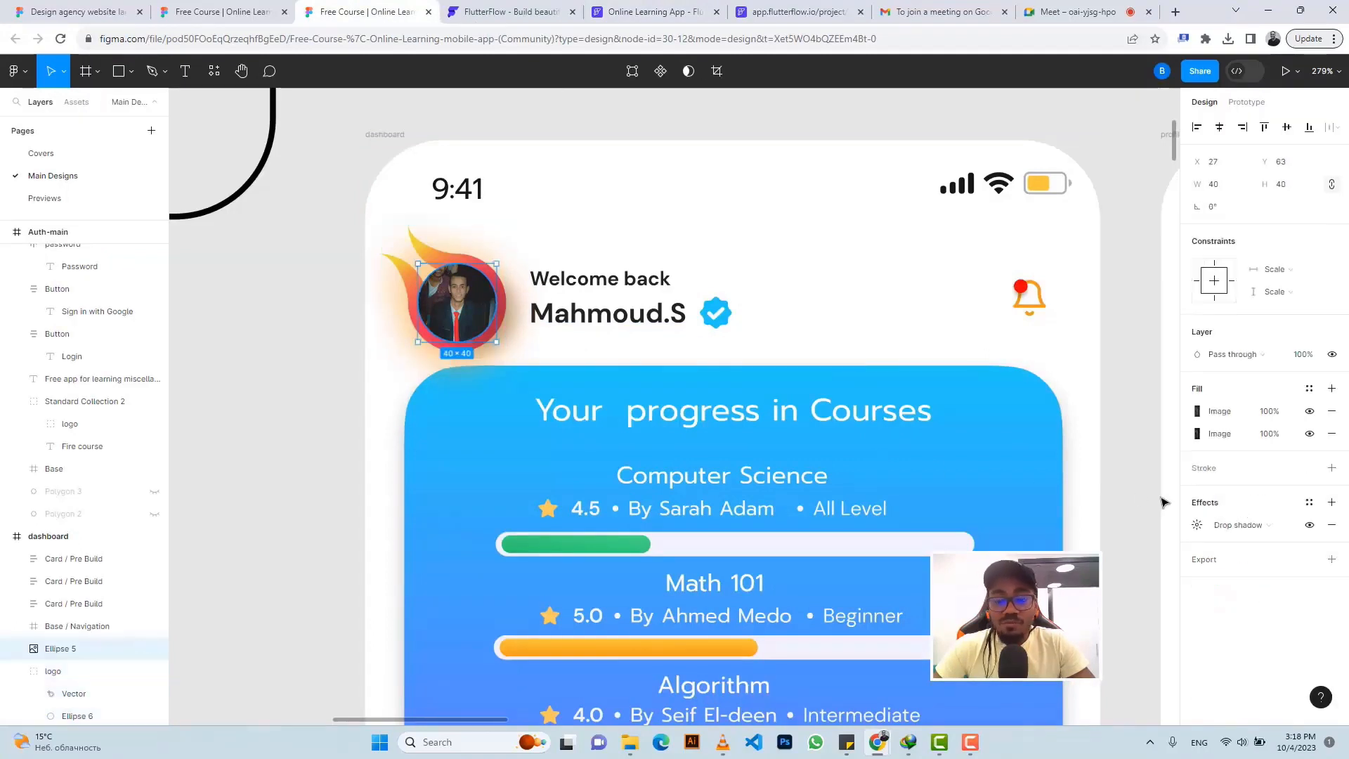
left_click(1208, 558)
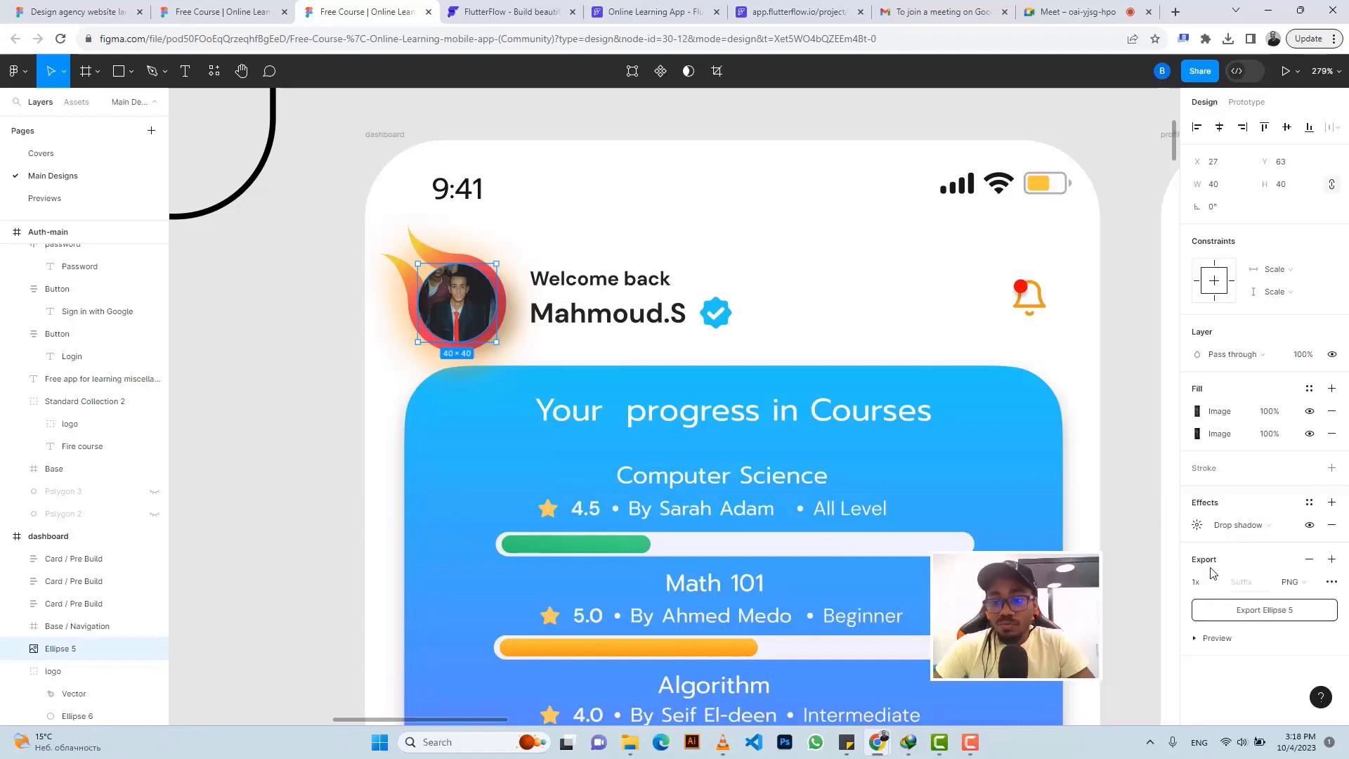
left_click(1215, 641)
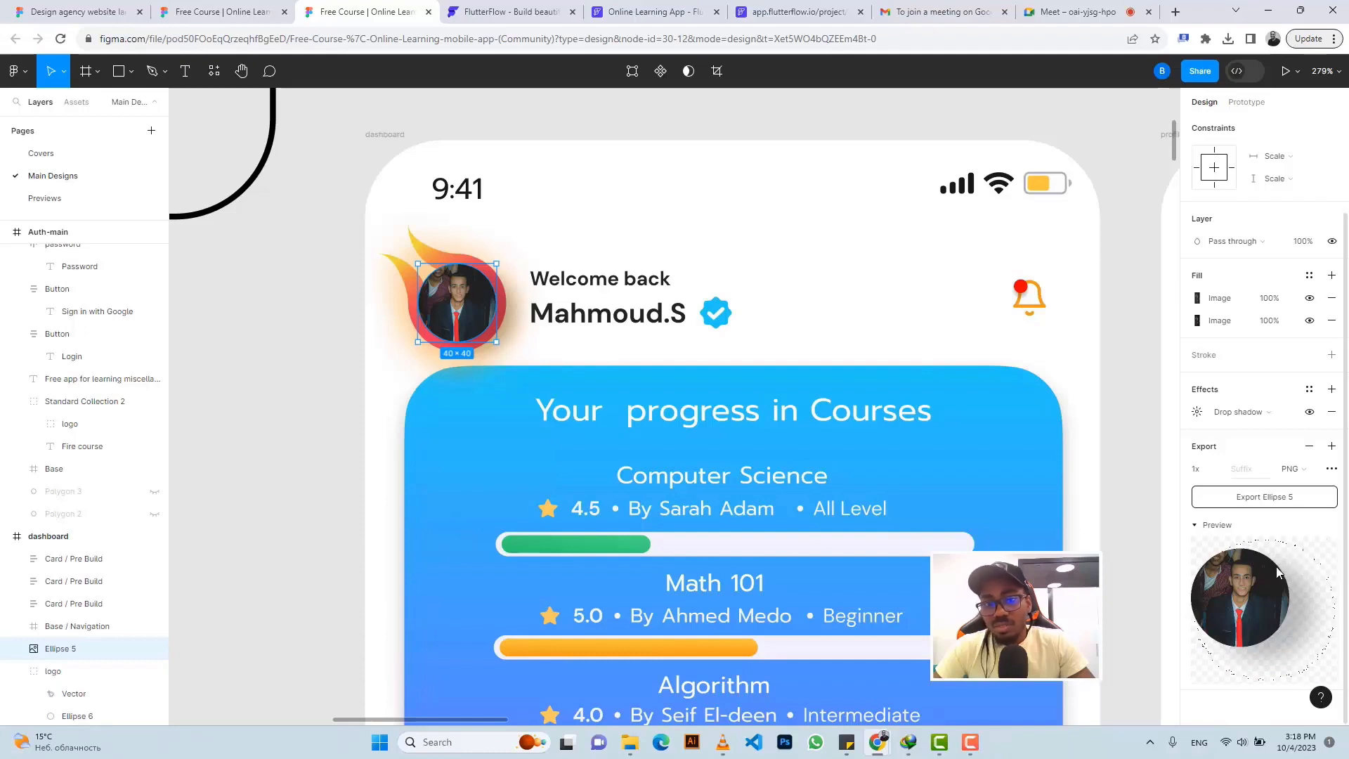
Export the profile picture as a 1x PNG with its drop shadow hidden, and turn the shadow back on
left_click(1310, 413)
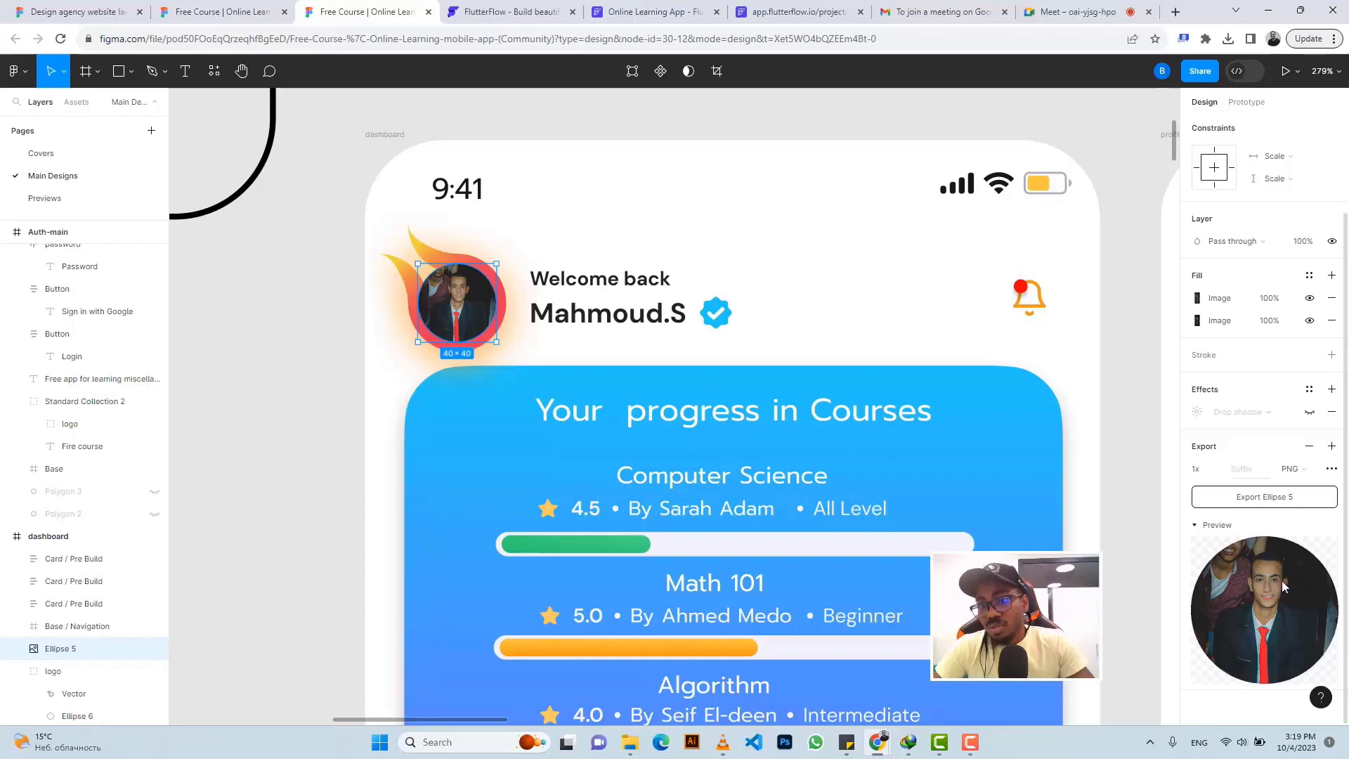
left_click(1263, 499)
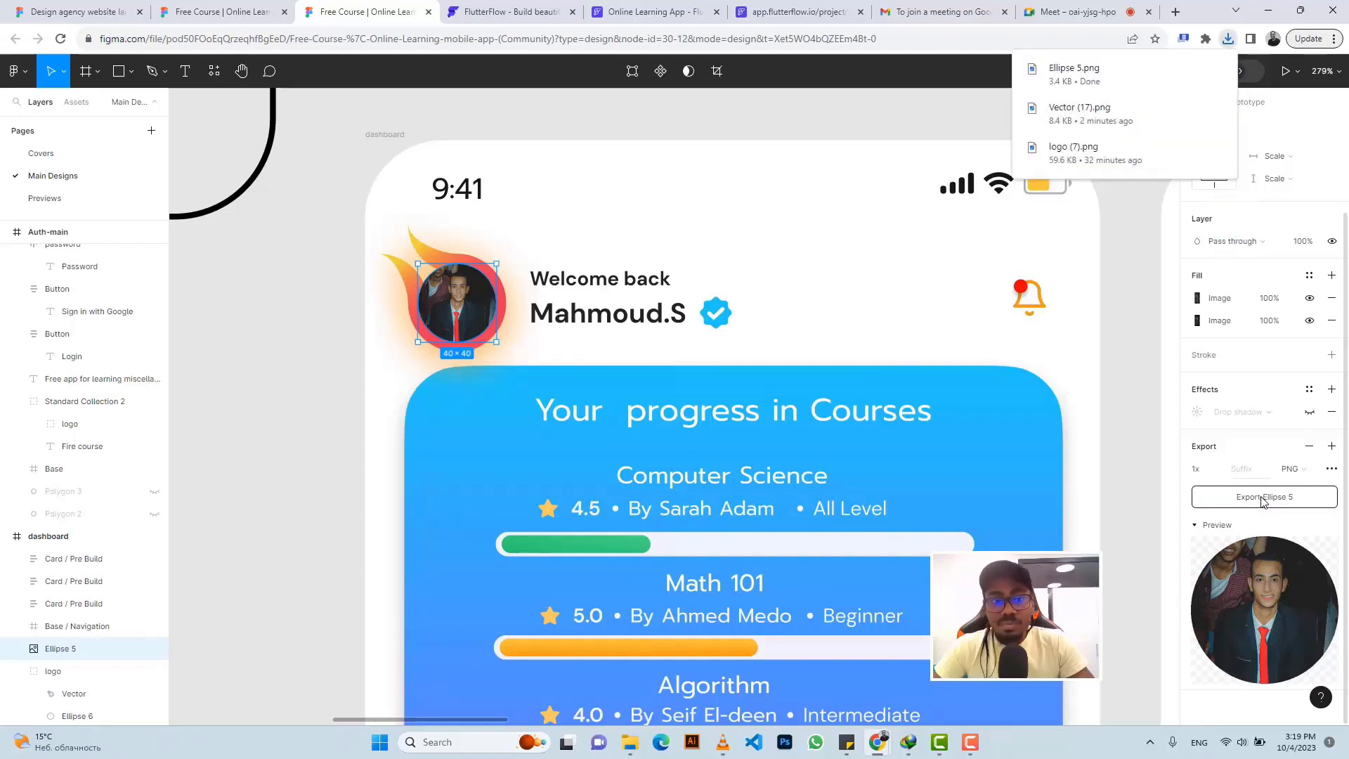
left_click(1310, 415)
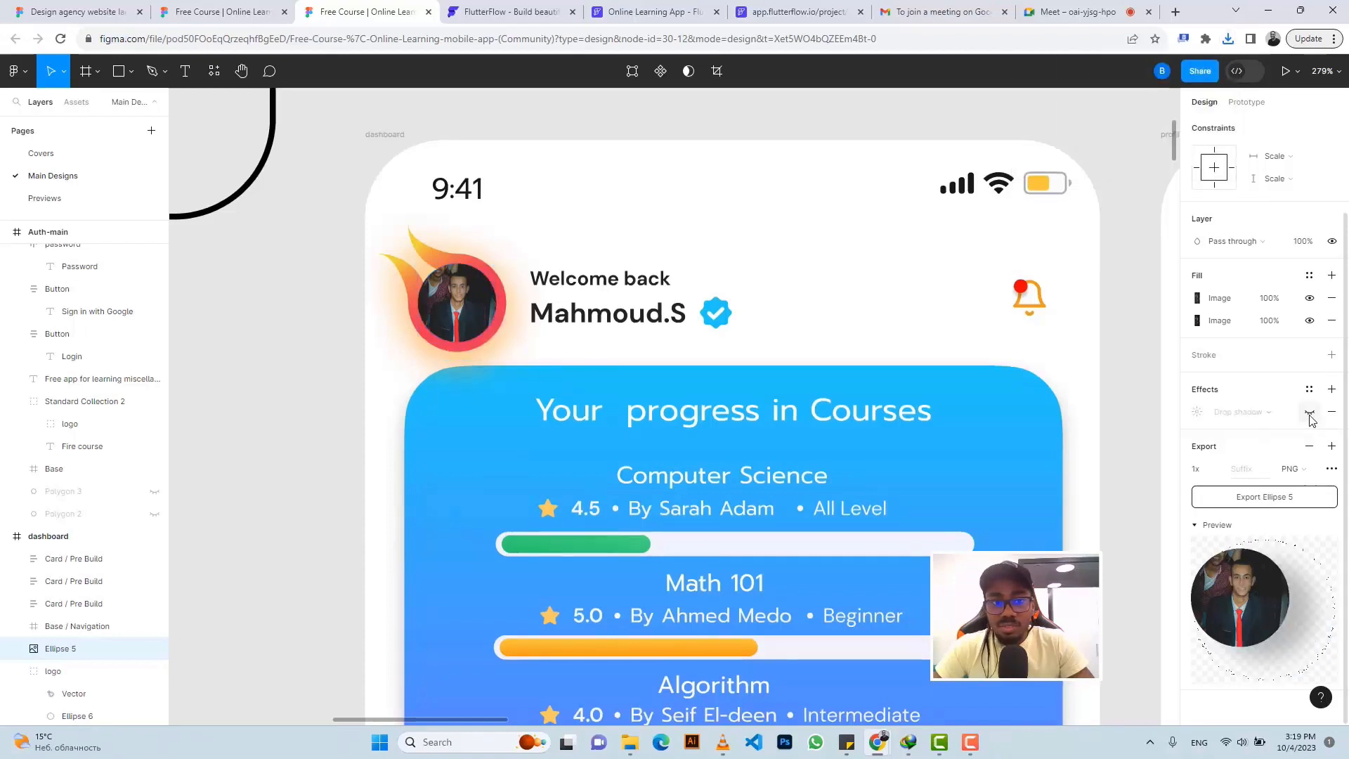
left_click(1310, 415)
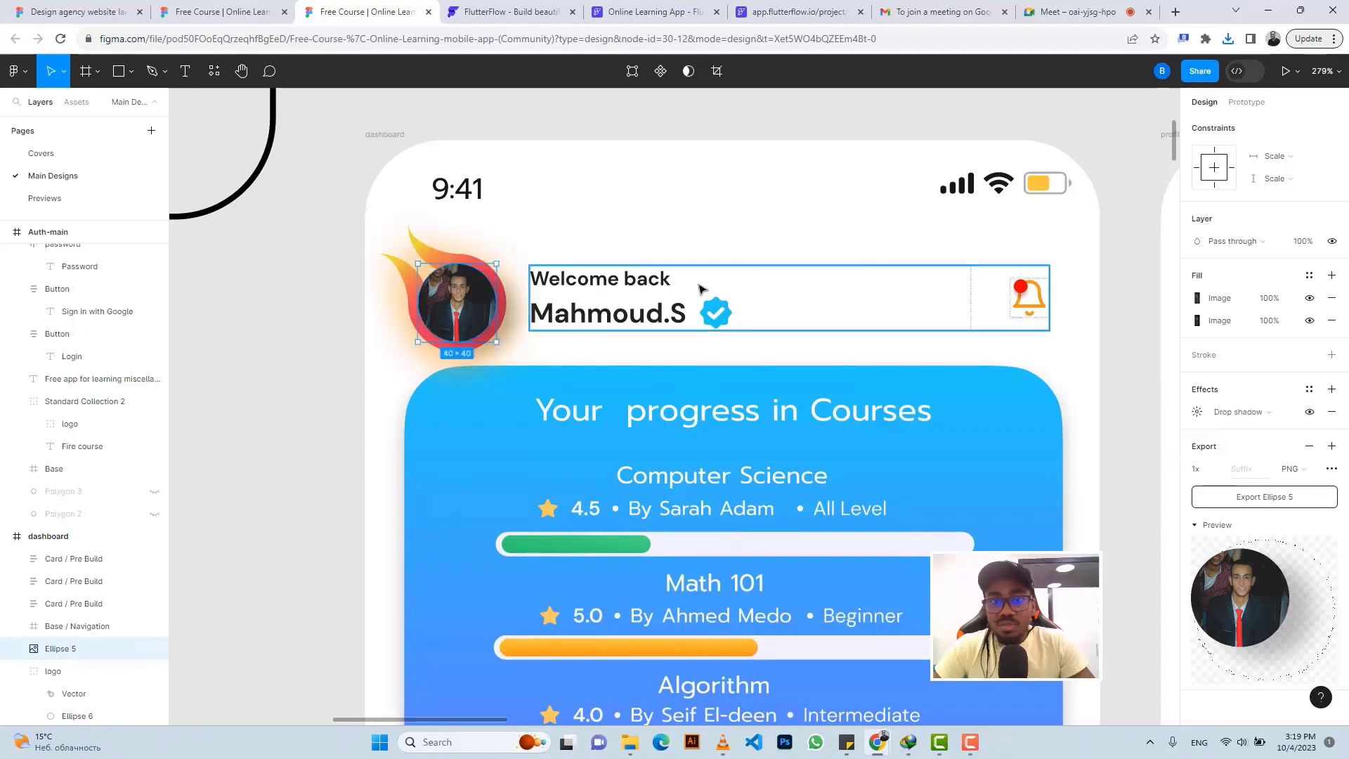
Switch to FlutterFlow and wrap the flame Image in the header Row with a Stack
left_click(635, 13)
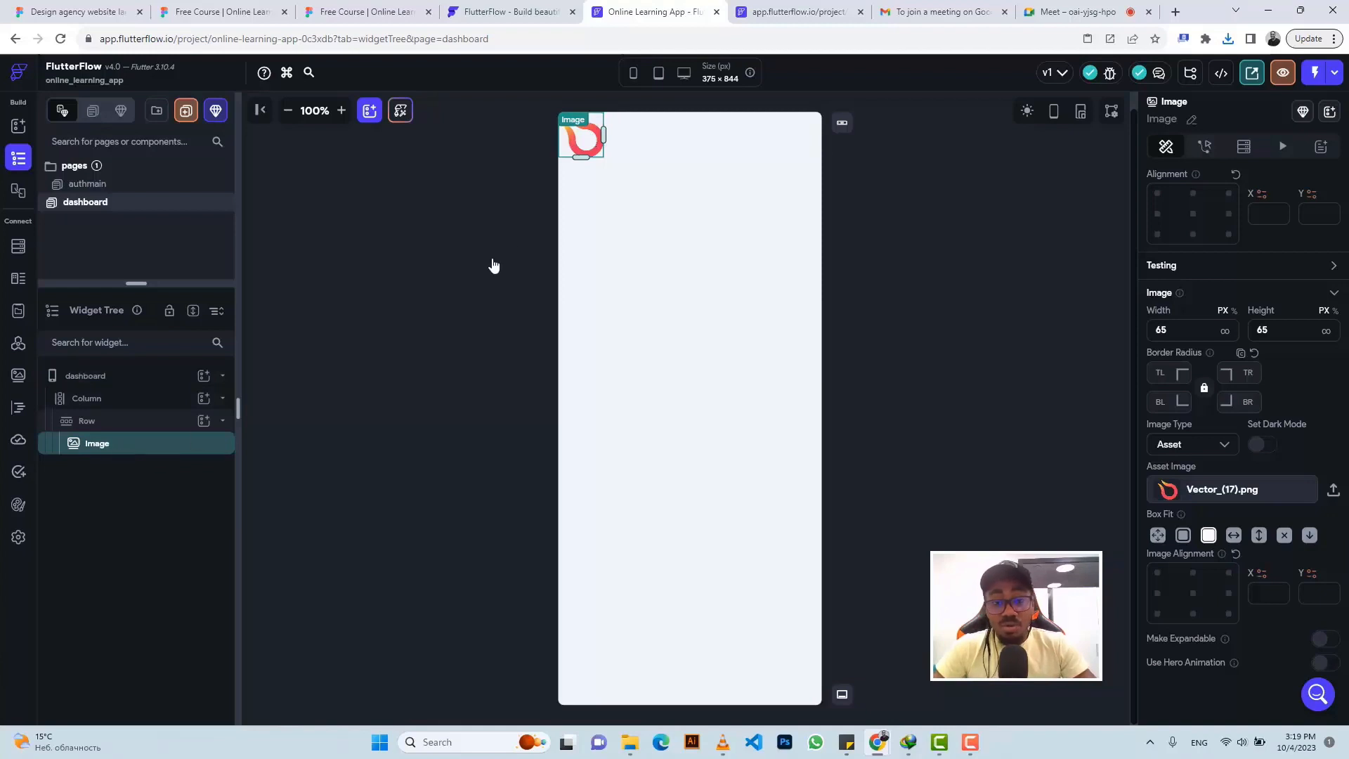
right_click(129, 457)
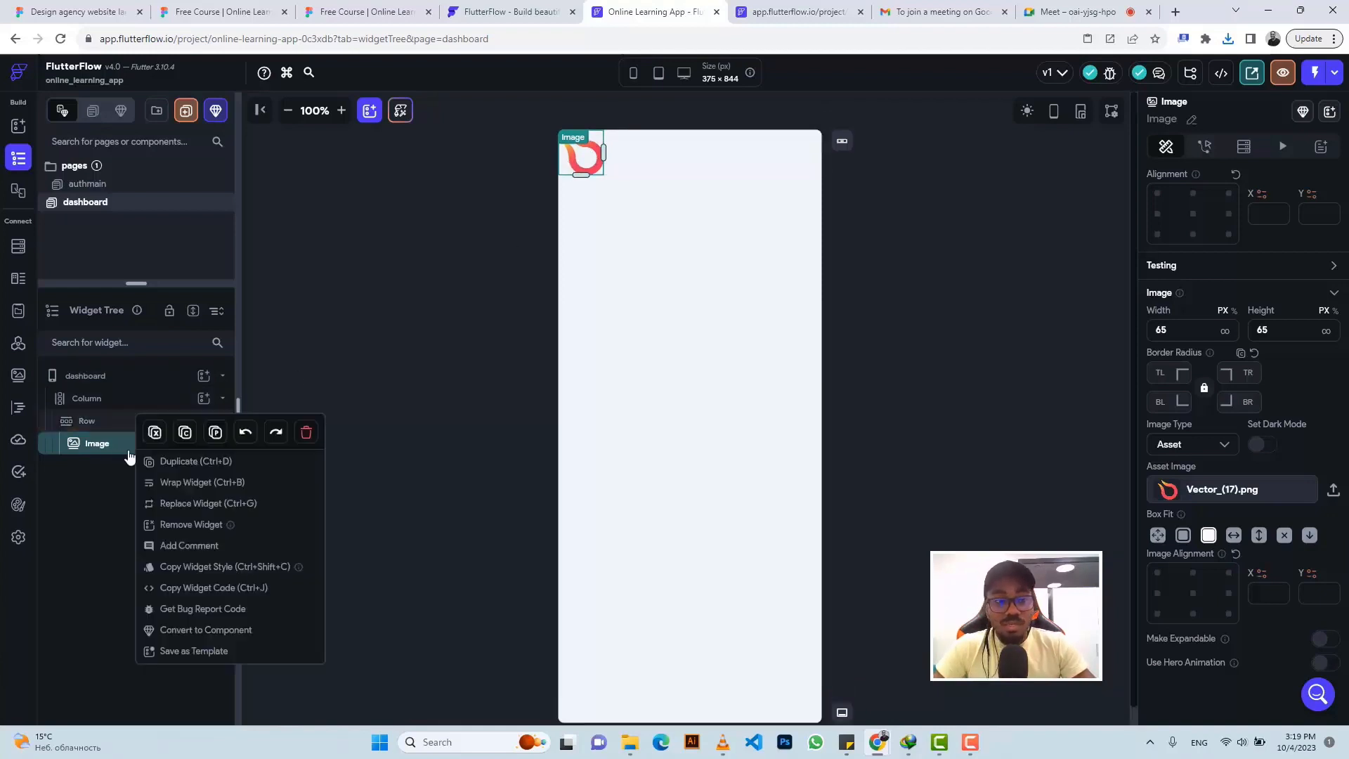
left_click(179, 485)
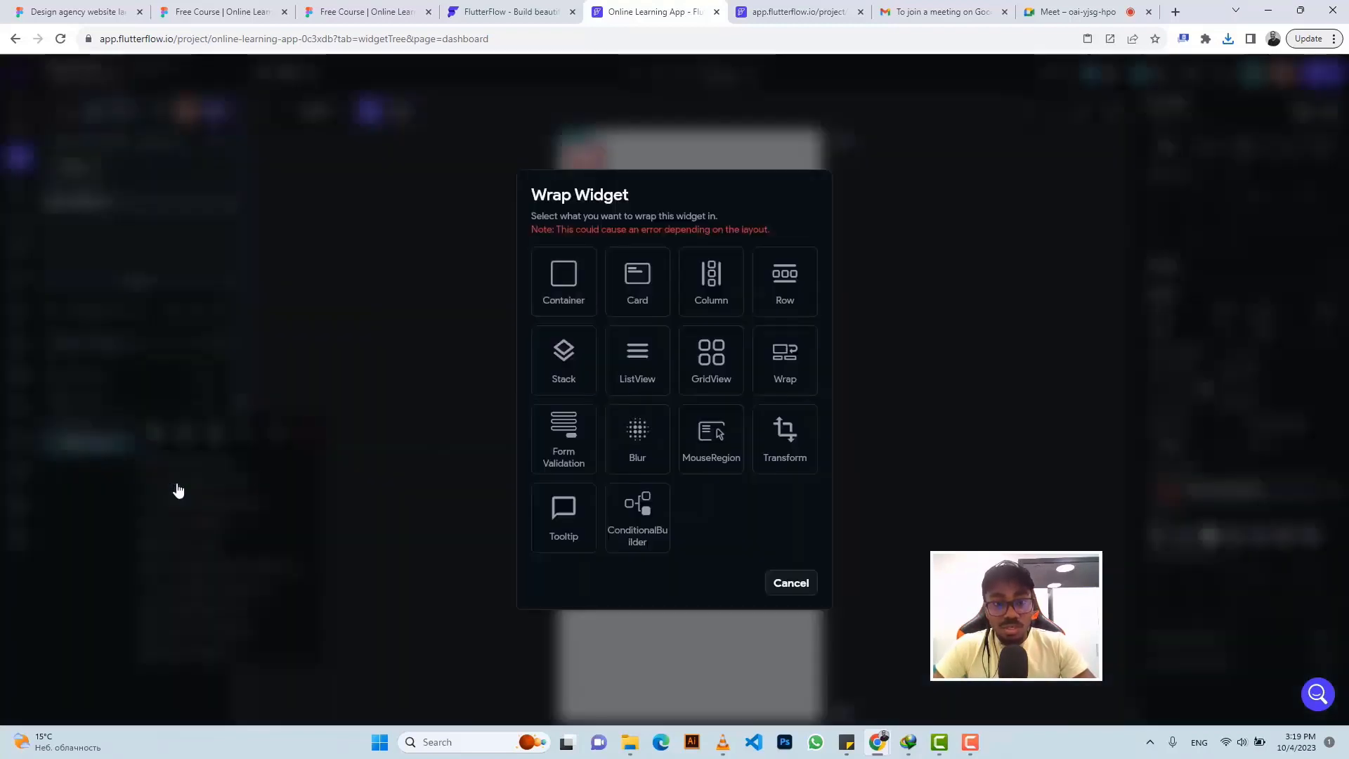
left_click(556, 368)
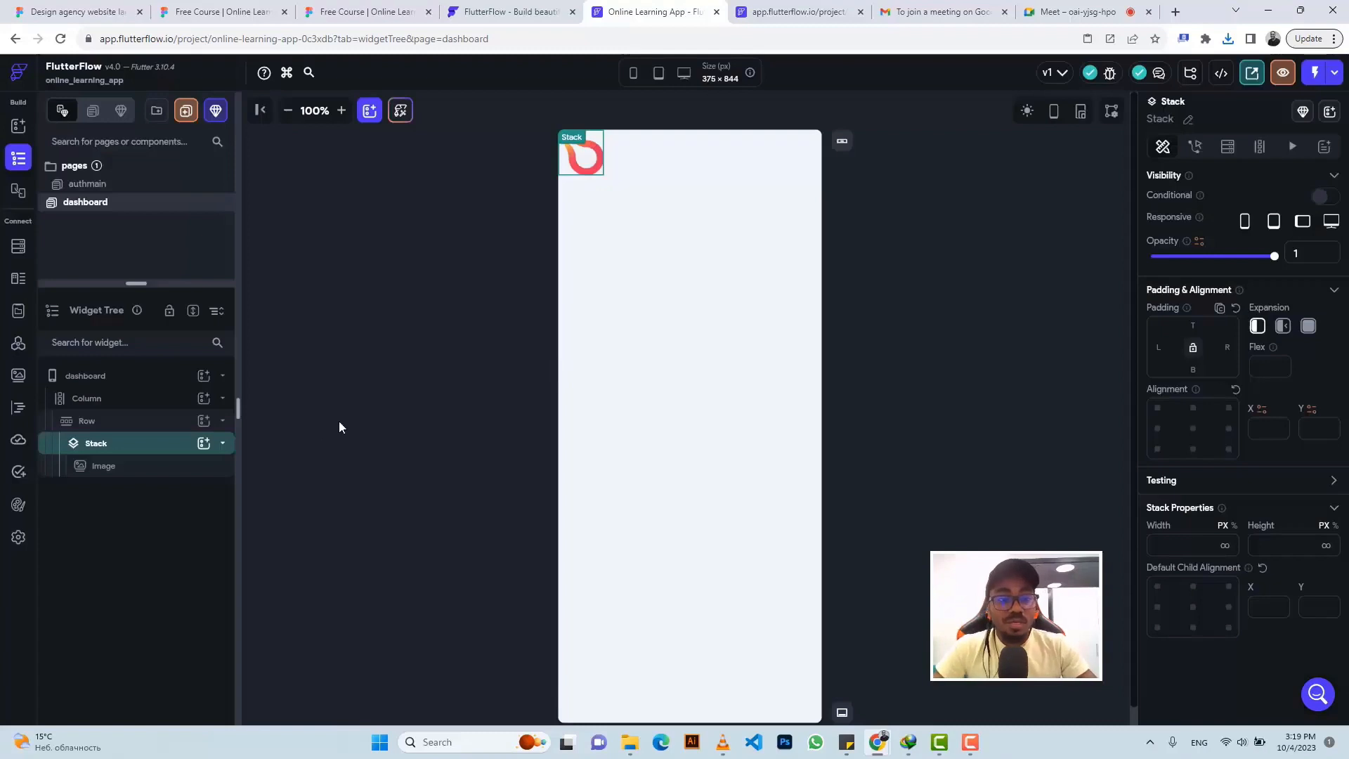
Add a CircleImage to the Stack with the flame image and set its diameter to 40 px
left_click(204, 444)
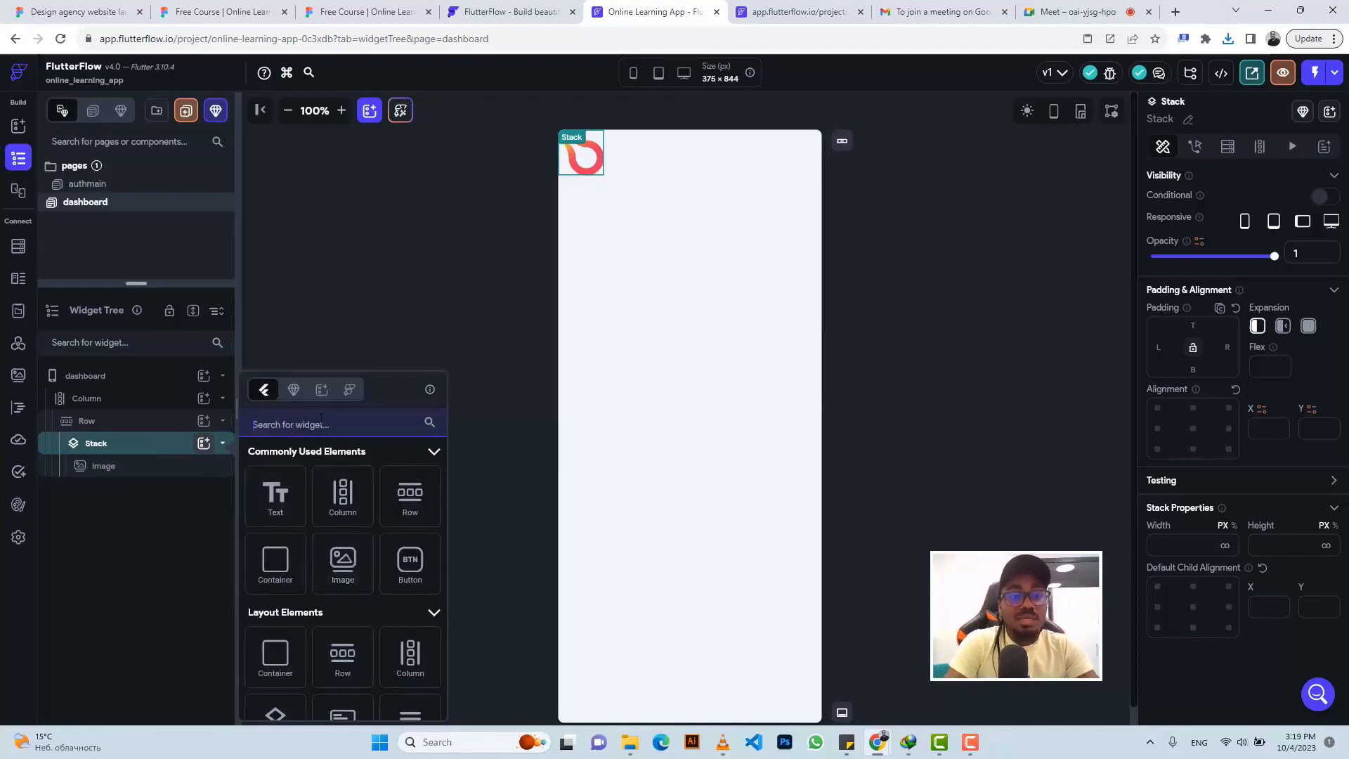
type("circ")
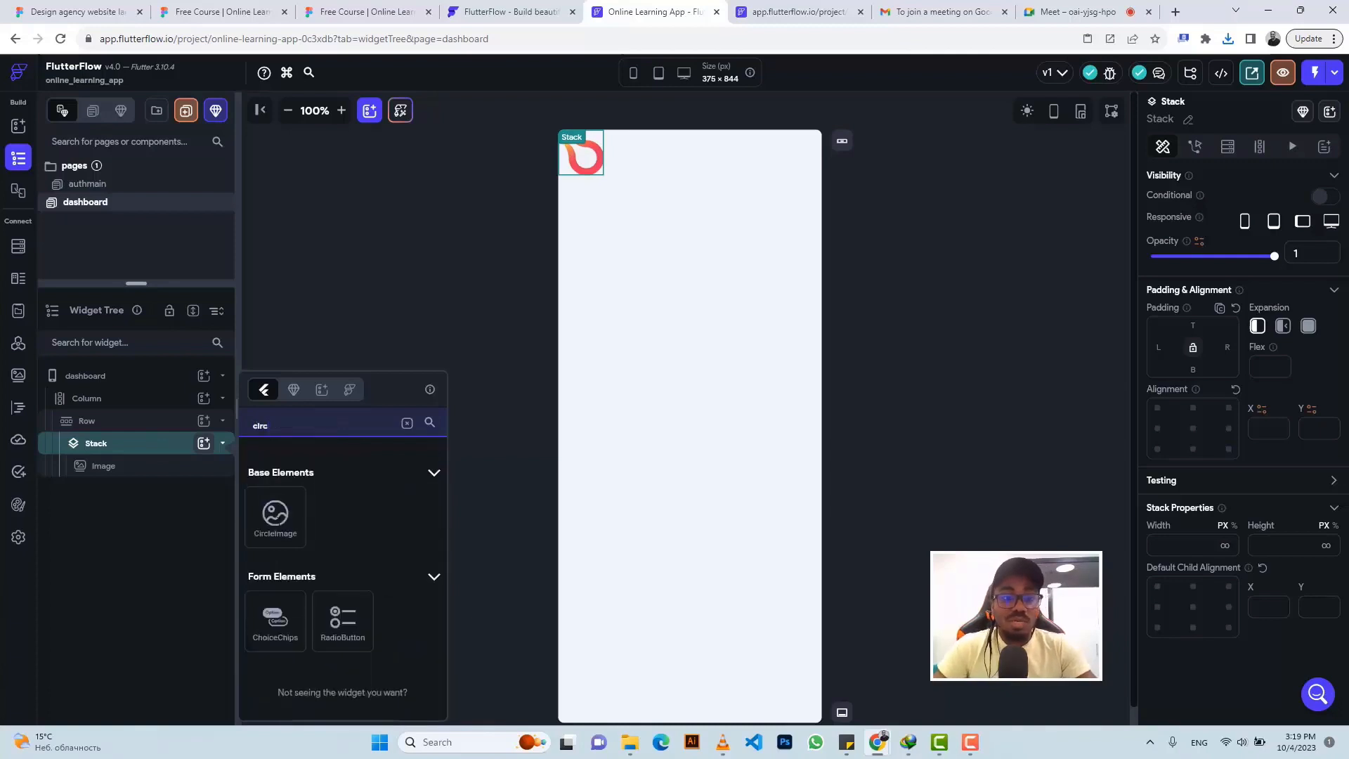
left_click(276, 518)
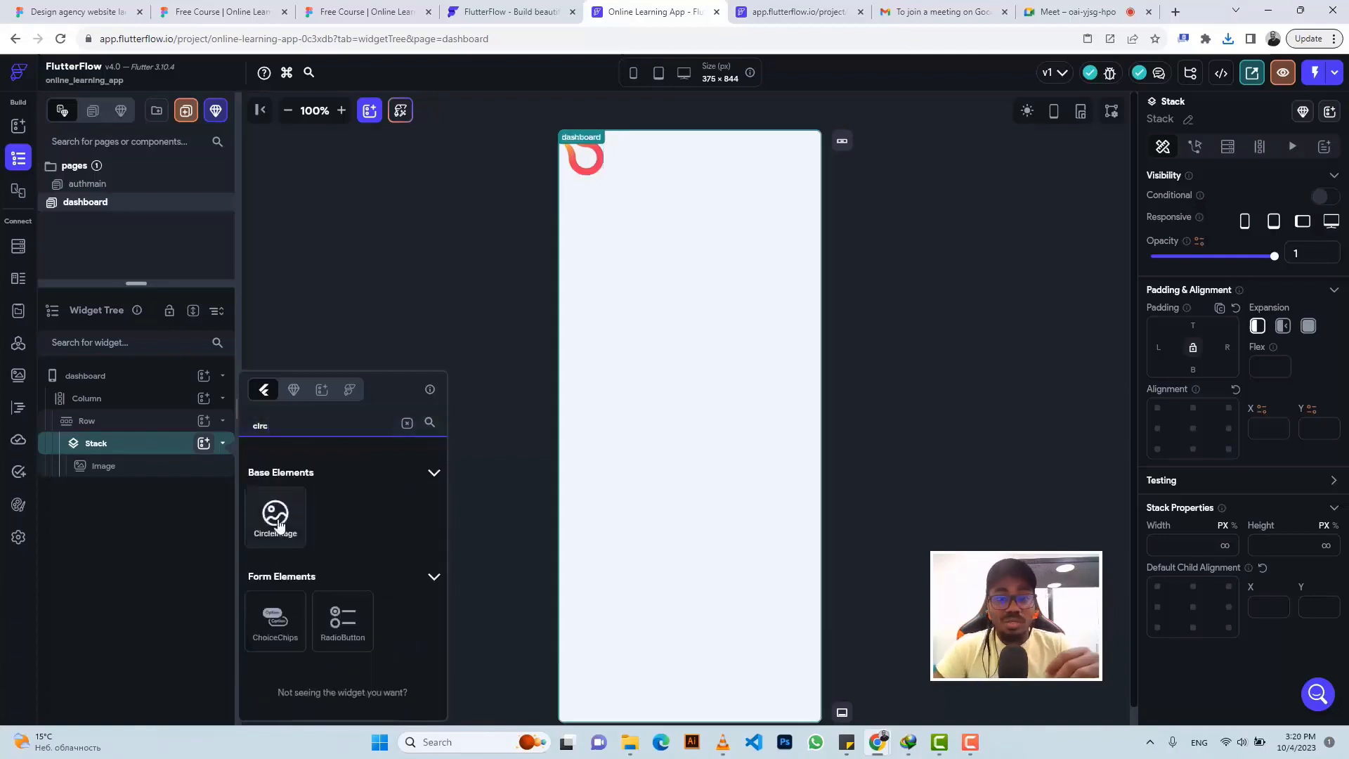
left_click(372, 10)
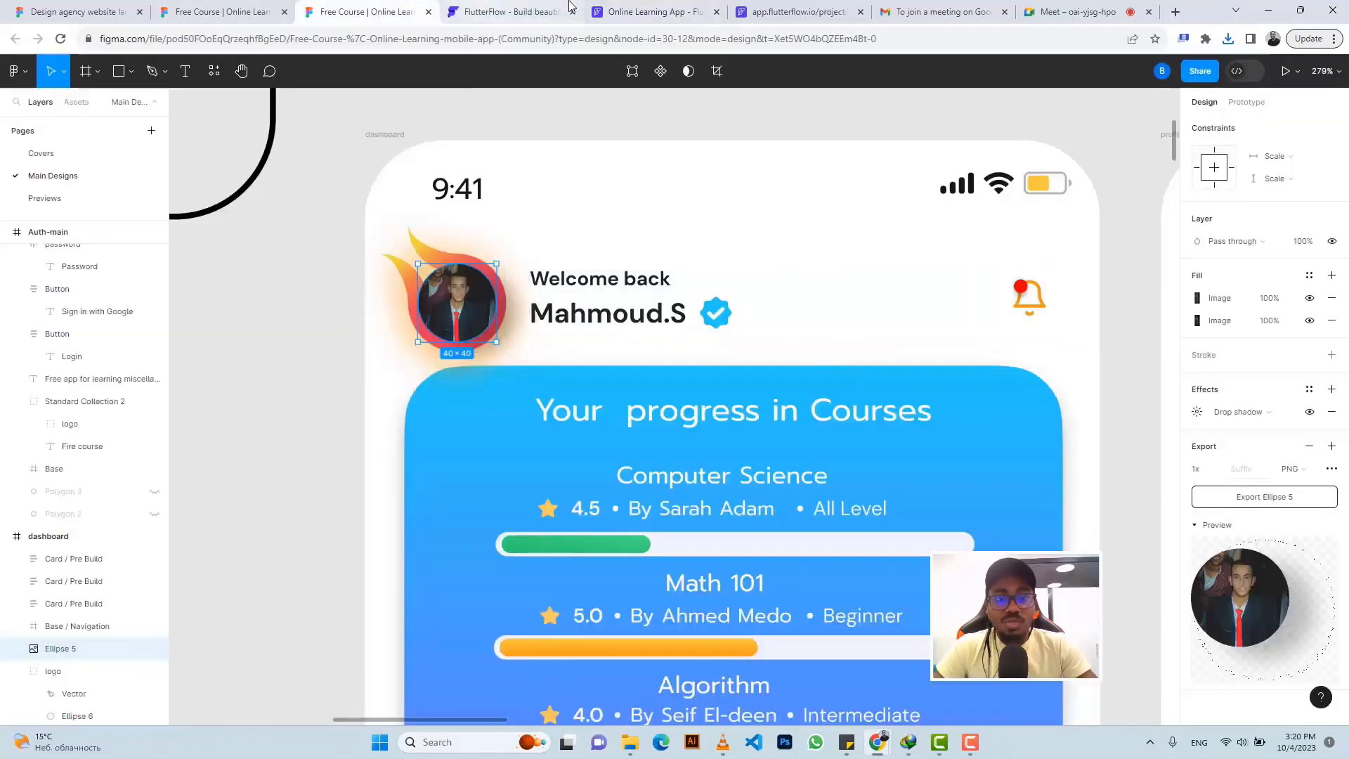
left_click(650, 7)
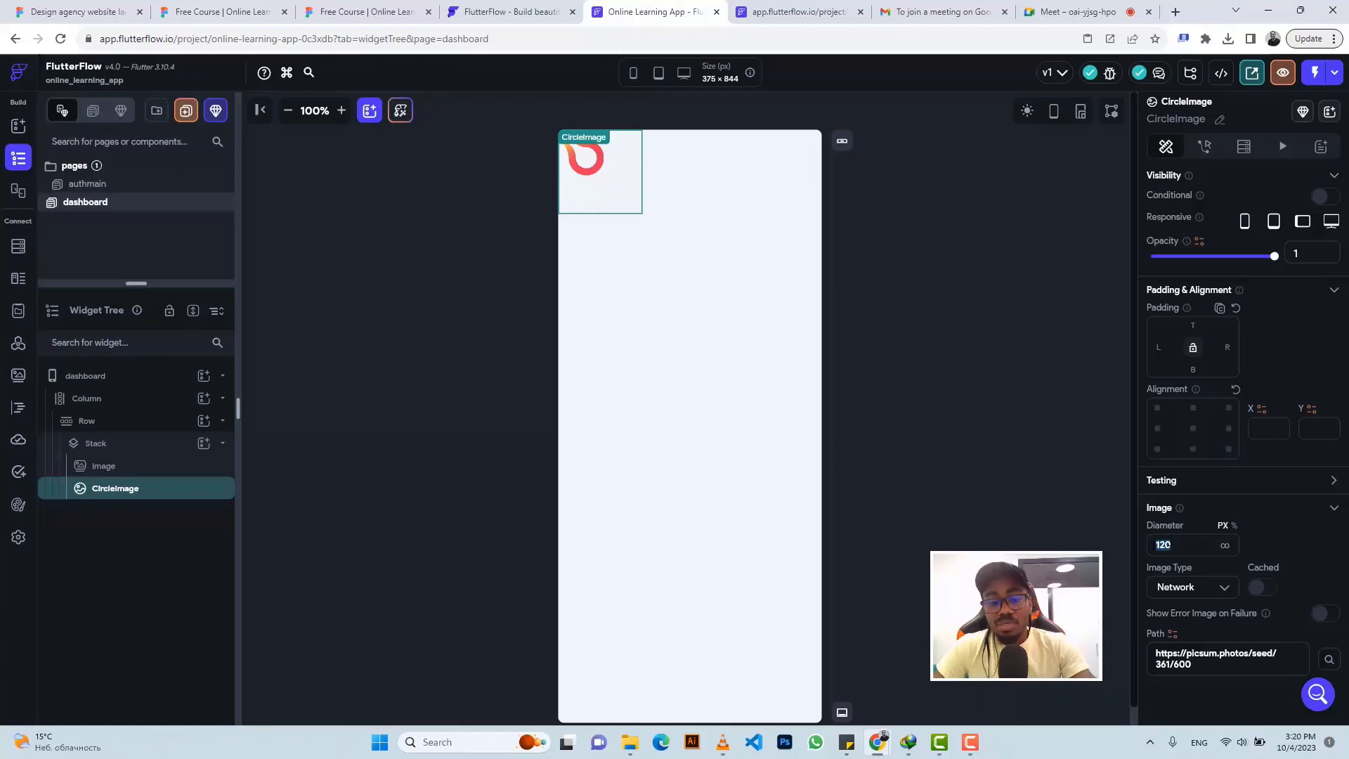
type("40")
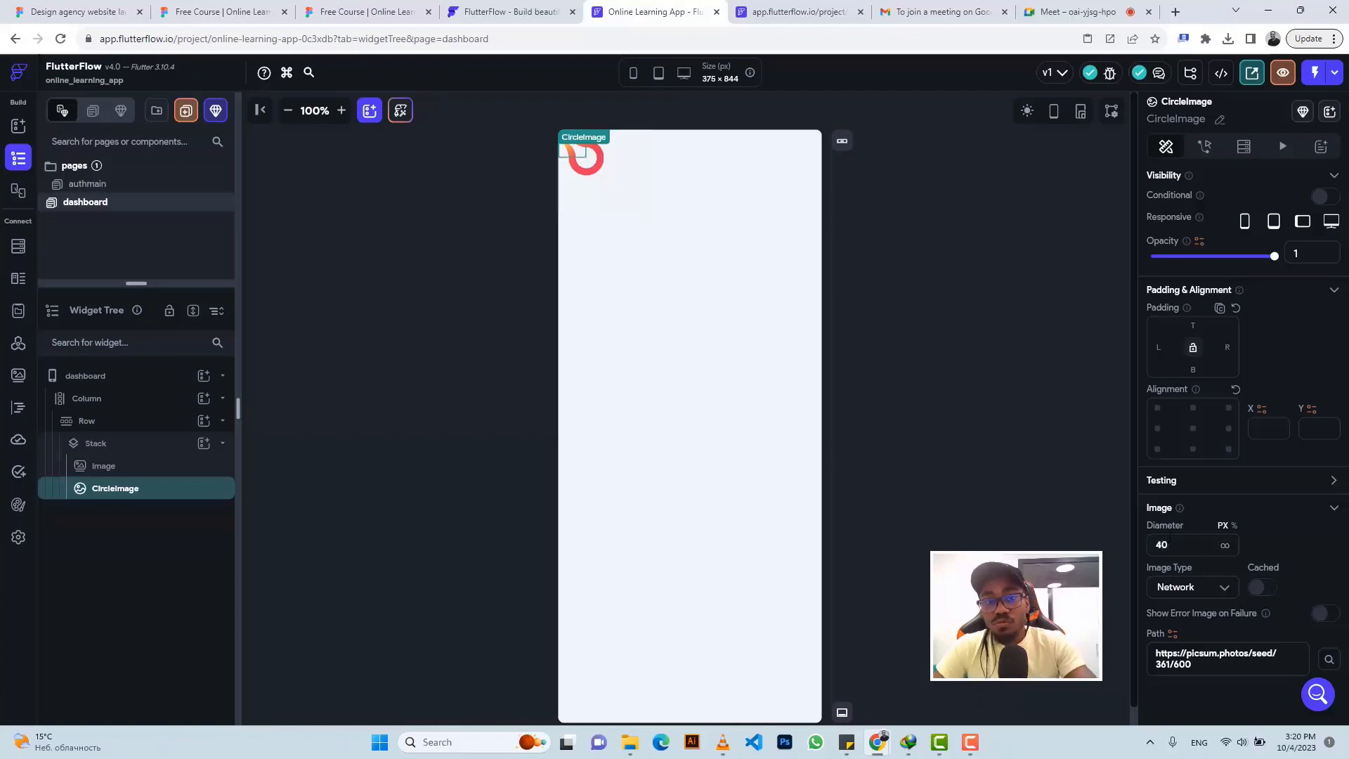
left_click(340, 110)
left_click(341, 110)
left_click(341, 110)
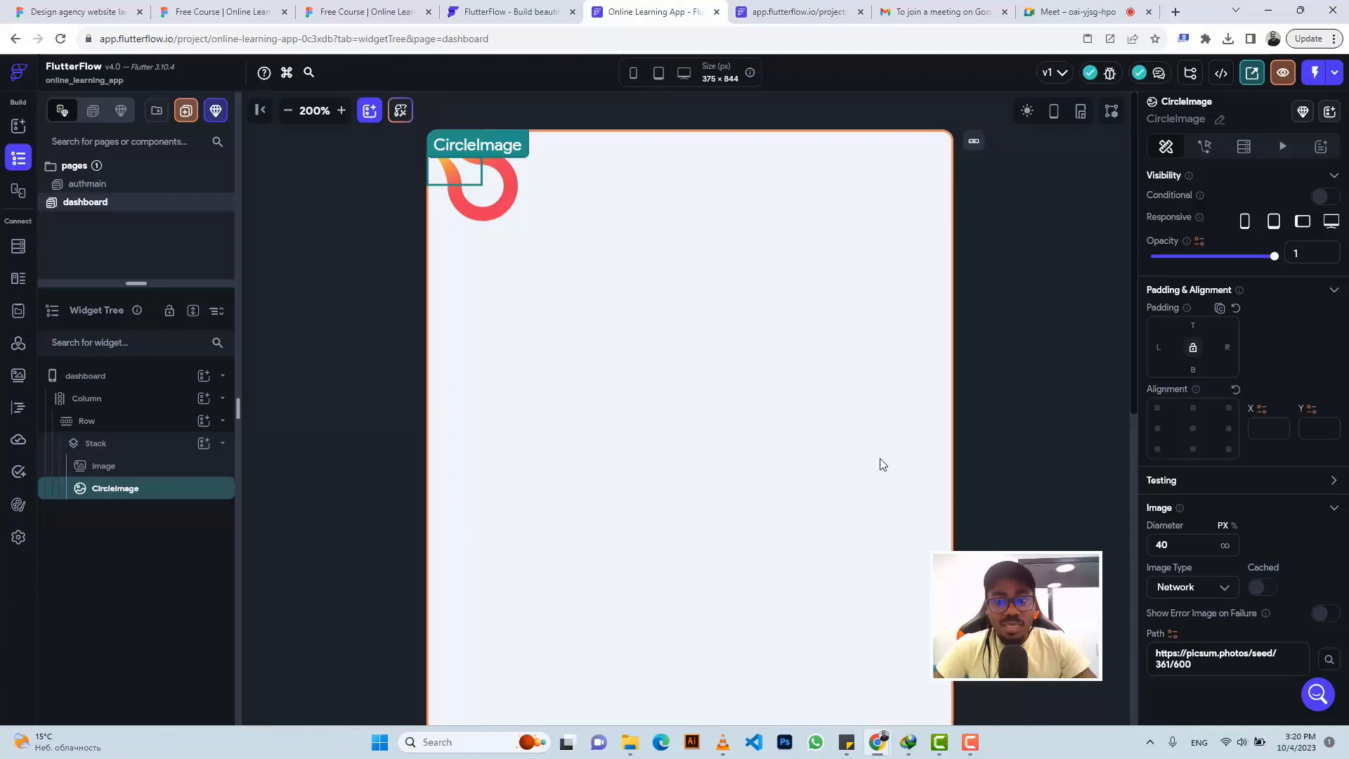
Set the CircleImage's image type to Asset and upload Ellipse 5.png as its image
left_click(1211, 588)
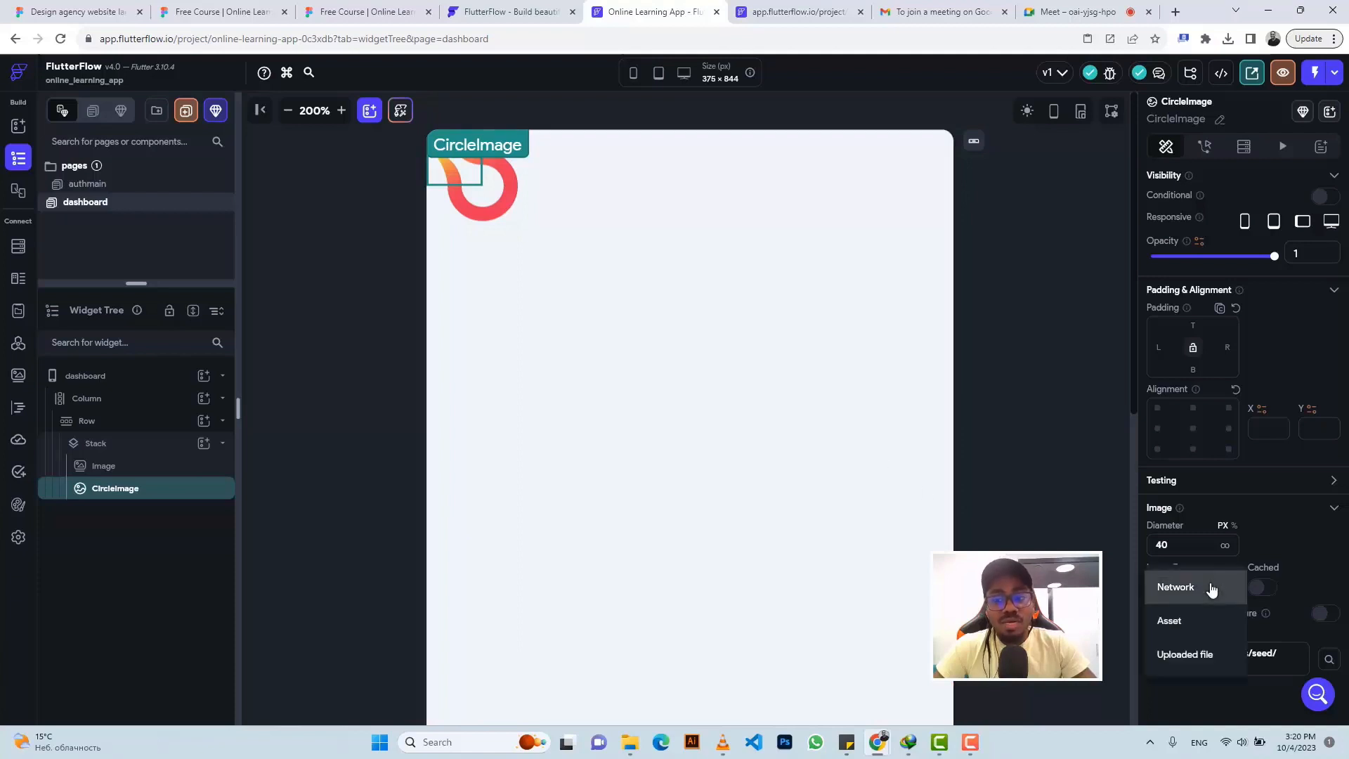
left_click(1197, 623)
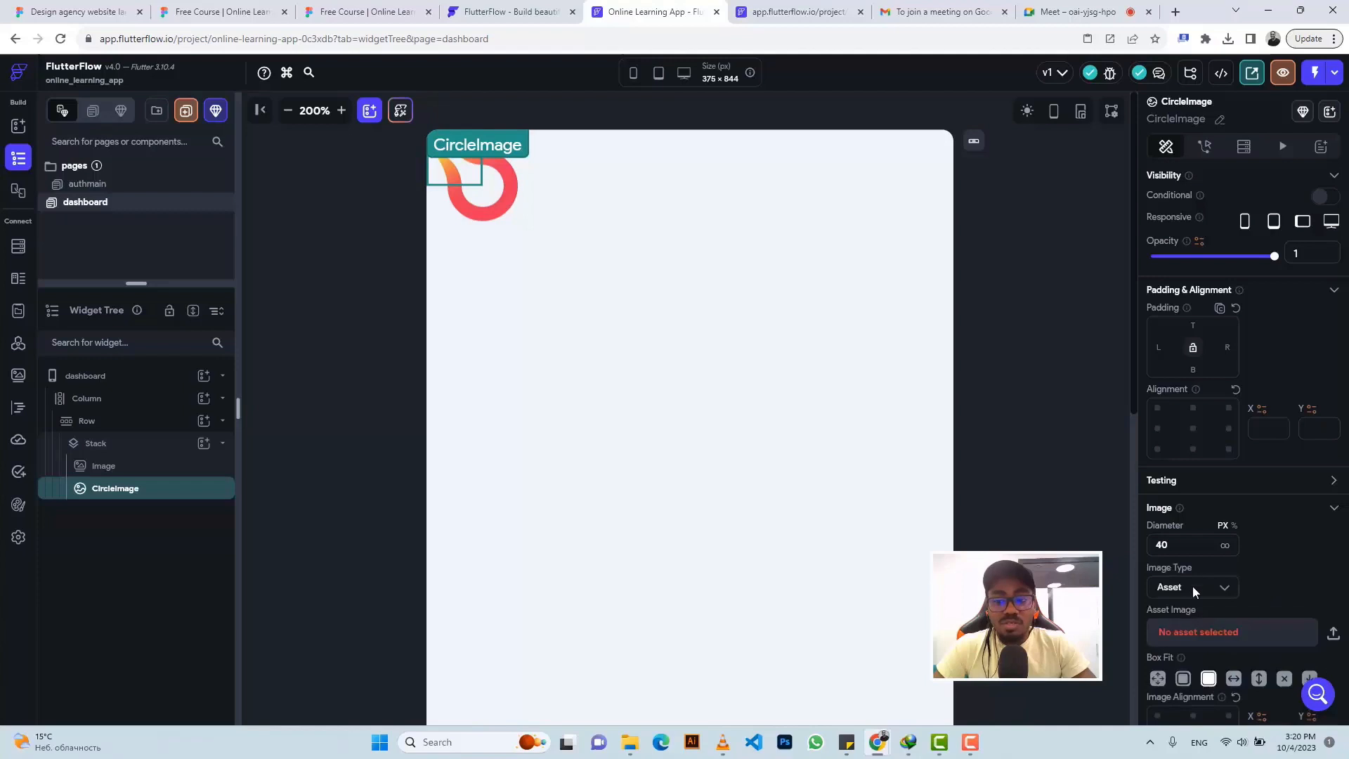
left_click(1333, 635)
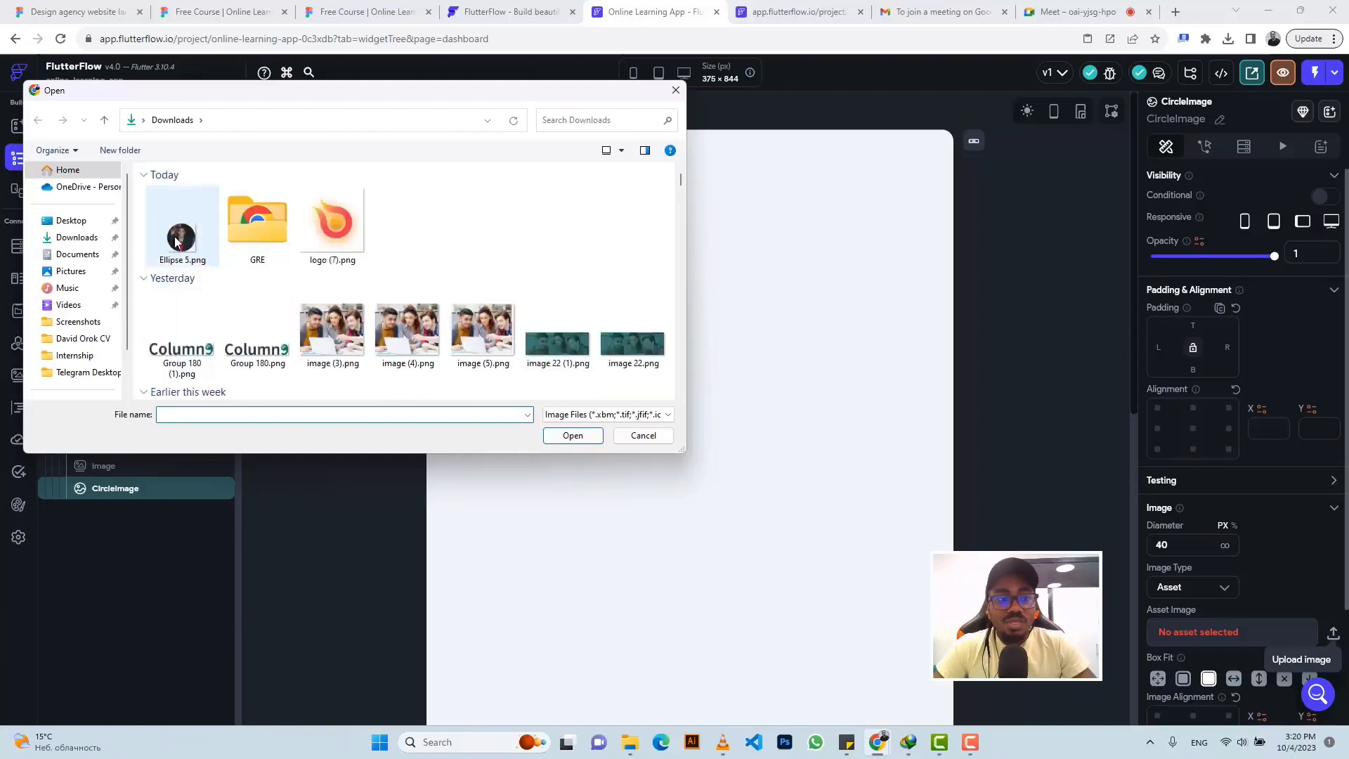
left_click(177, 242)
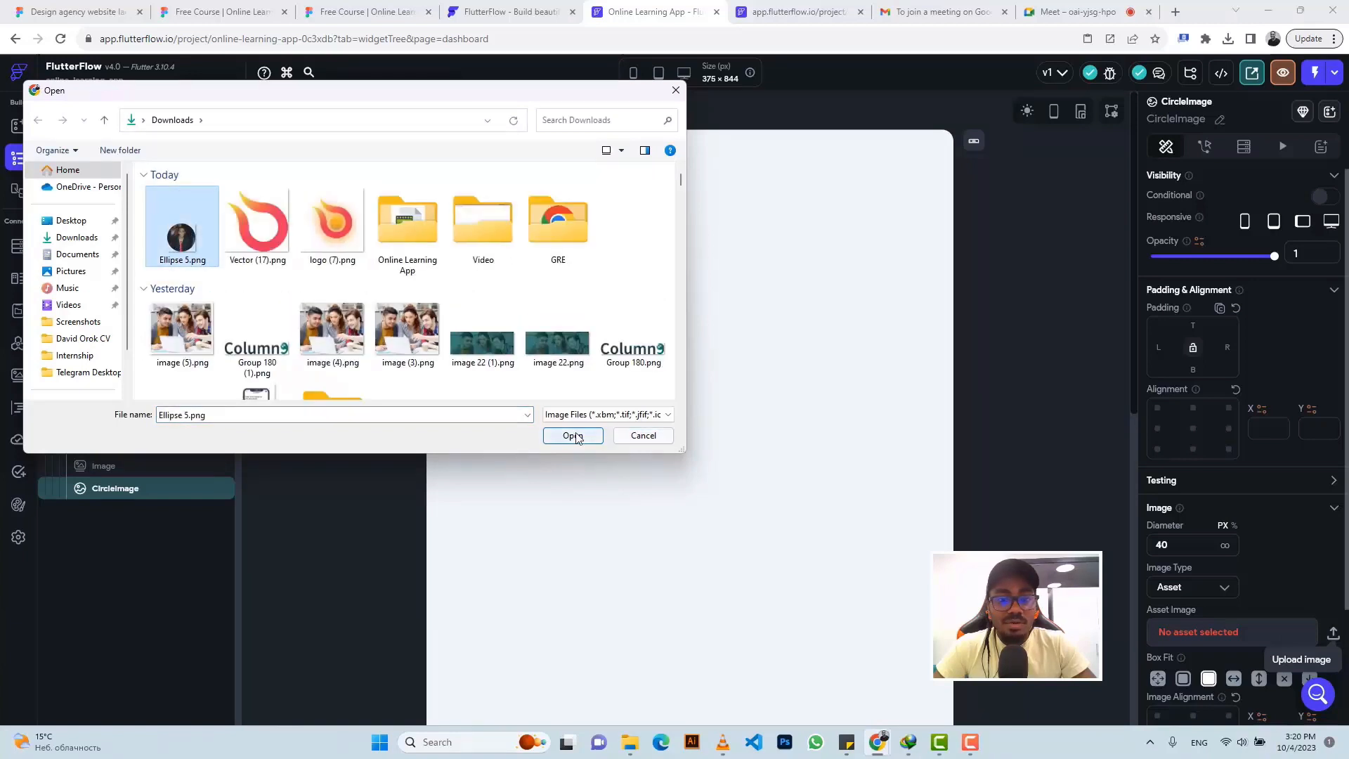
left_click(572, 435)
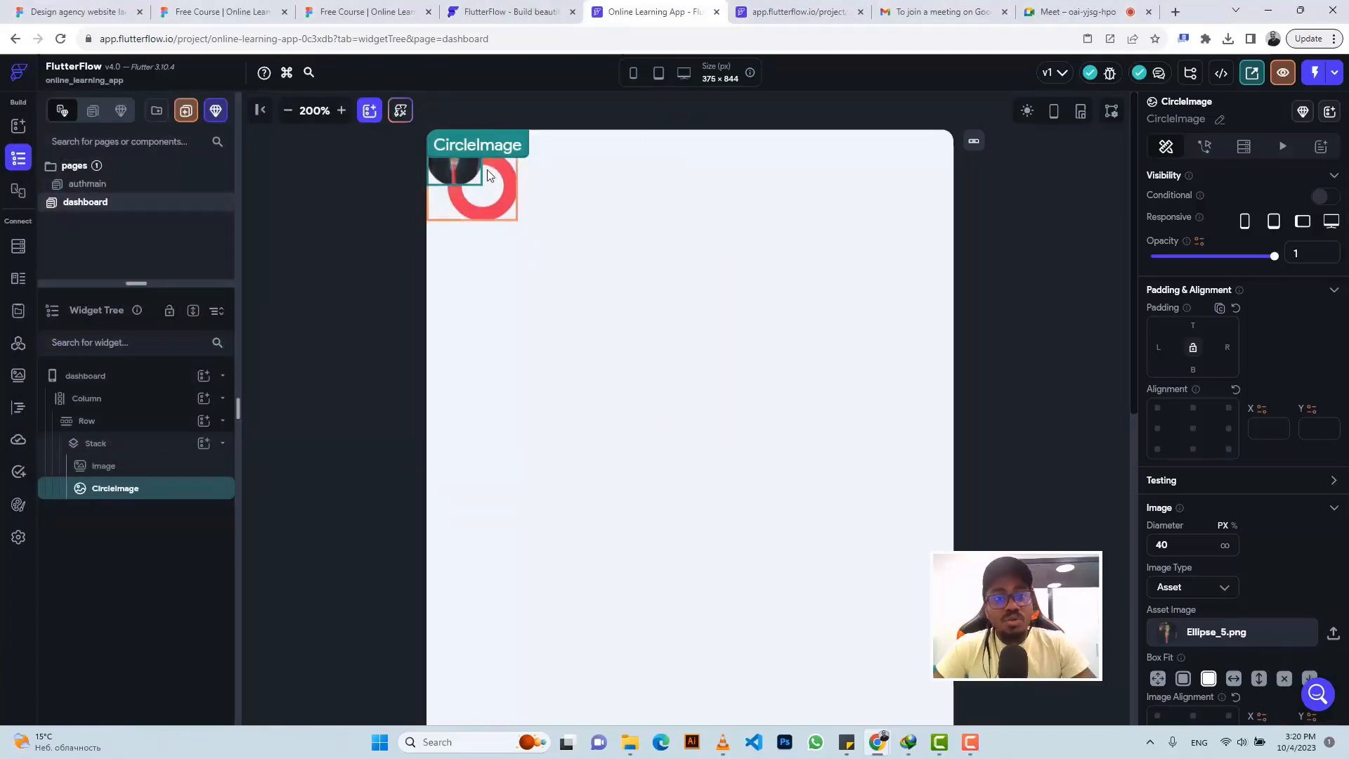
left_click(753, 332)
left_click(702, 215)
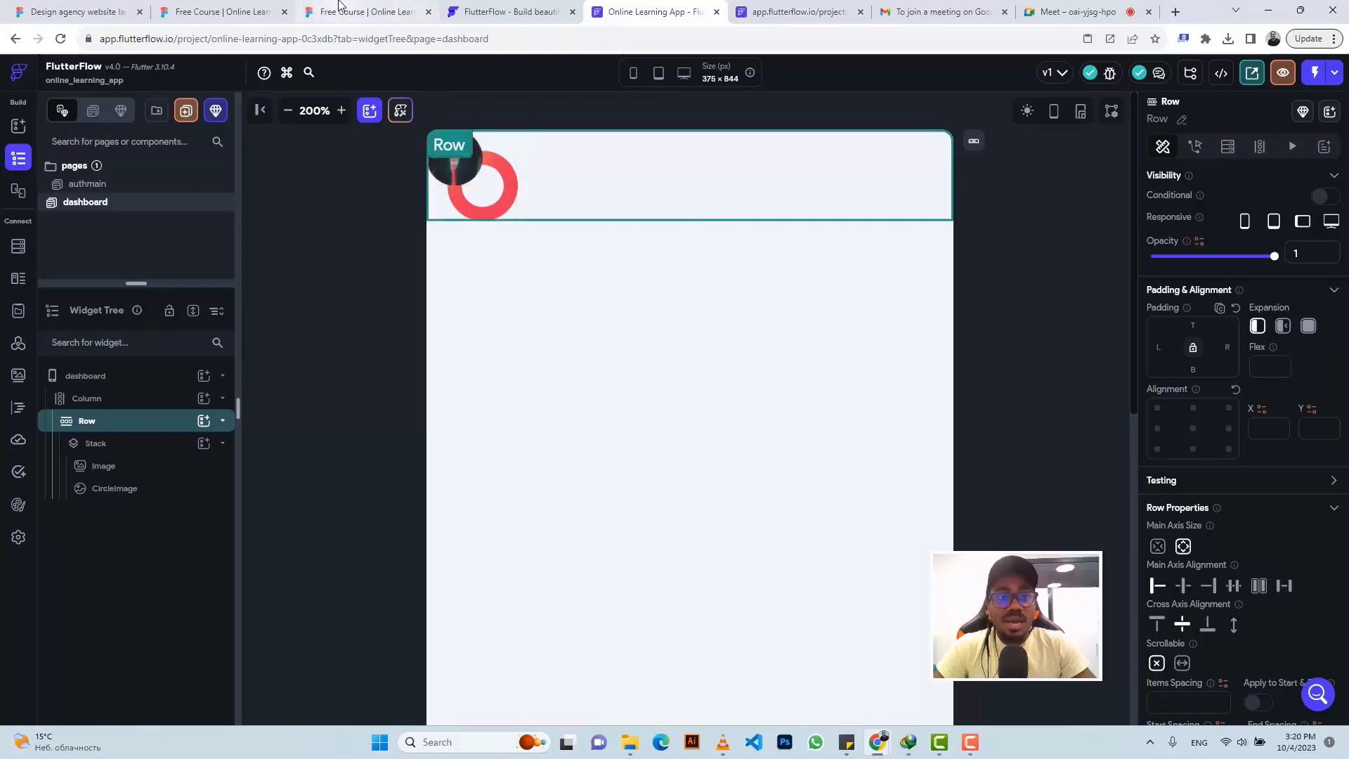
Switch to Figma and measure the profile picture's offsets from the edges of the flame logo
left_click(368, 13)
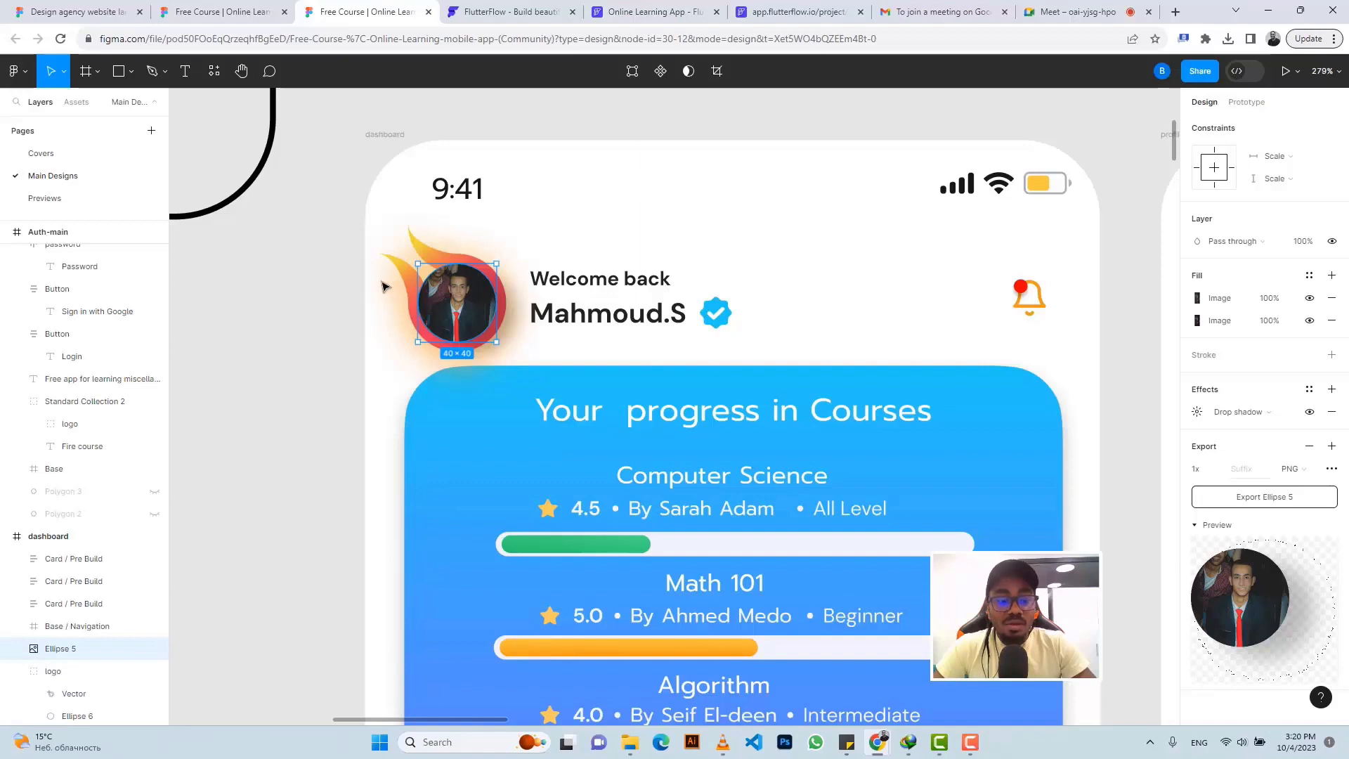
key("alt")
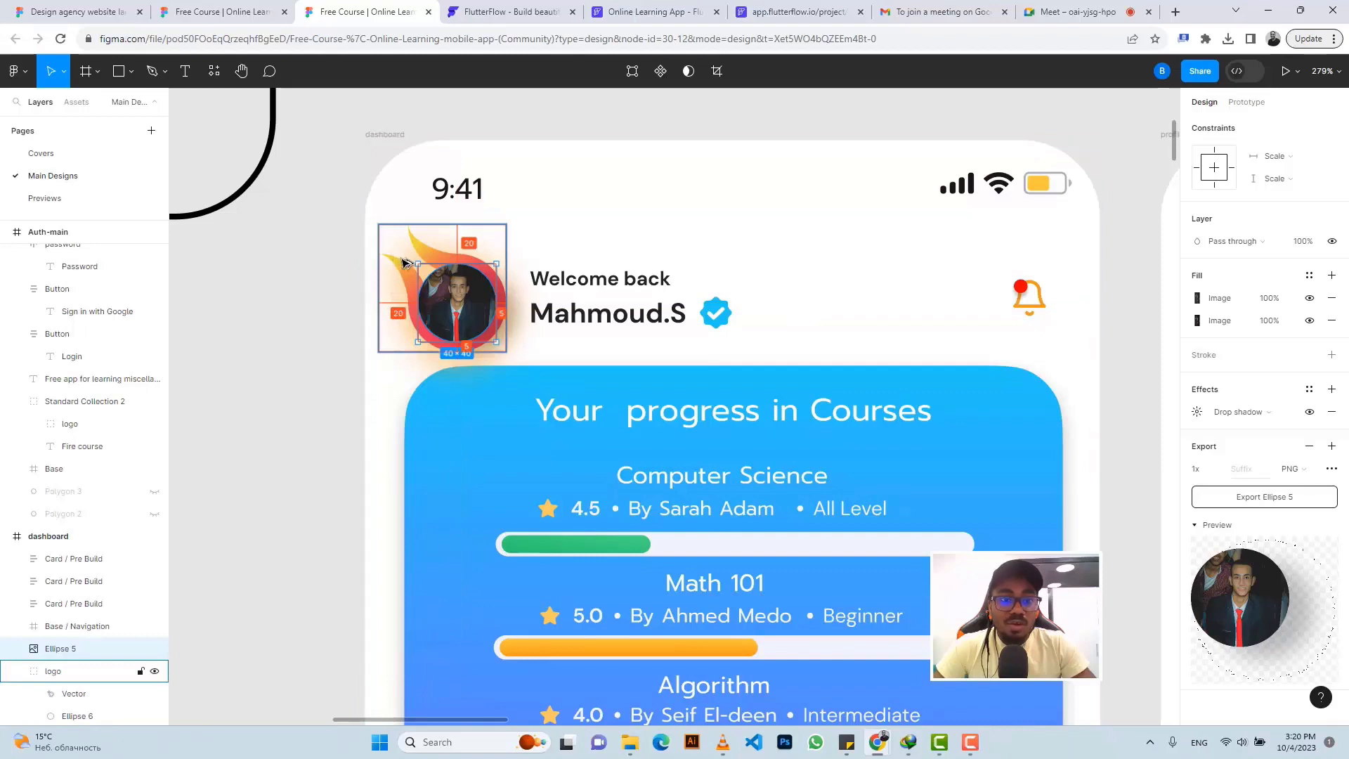
key("alt")
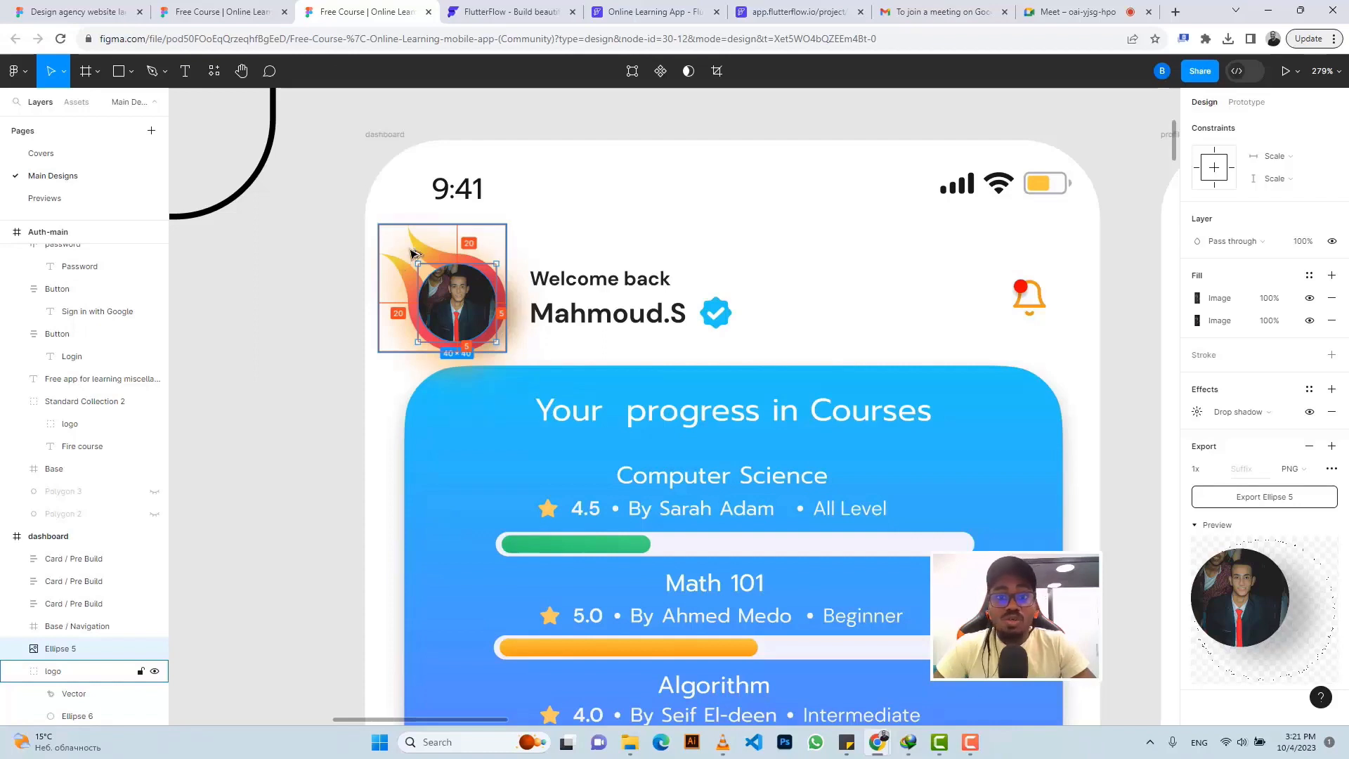
Switch to FlutterFlow and set the CircleImage's left and top padding to 20
left_click(650, 12)
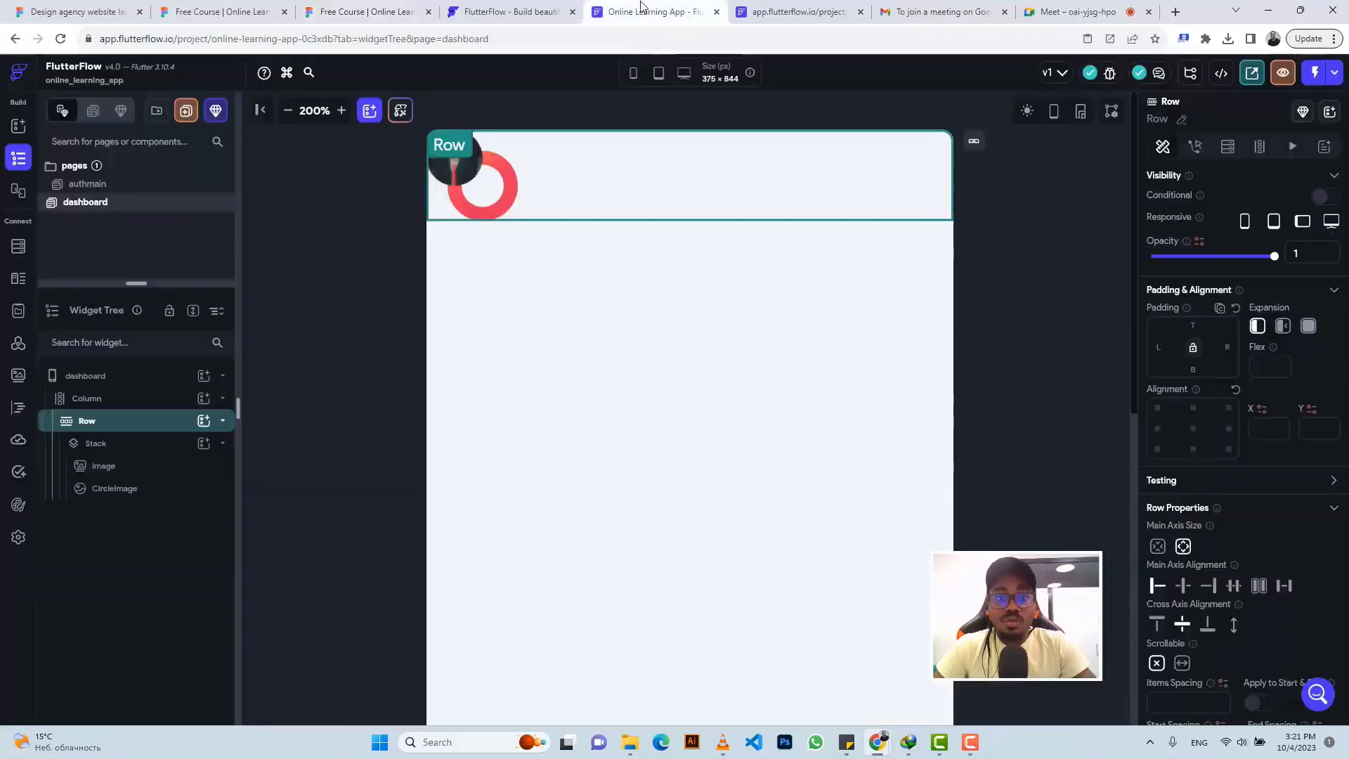
left_click(457, 174)
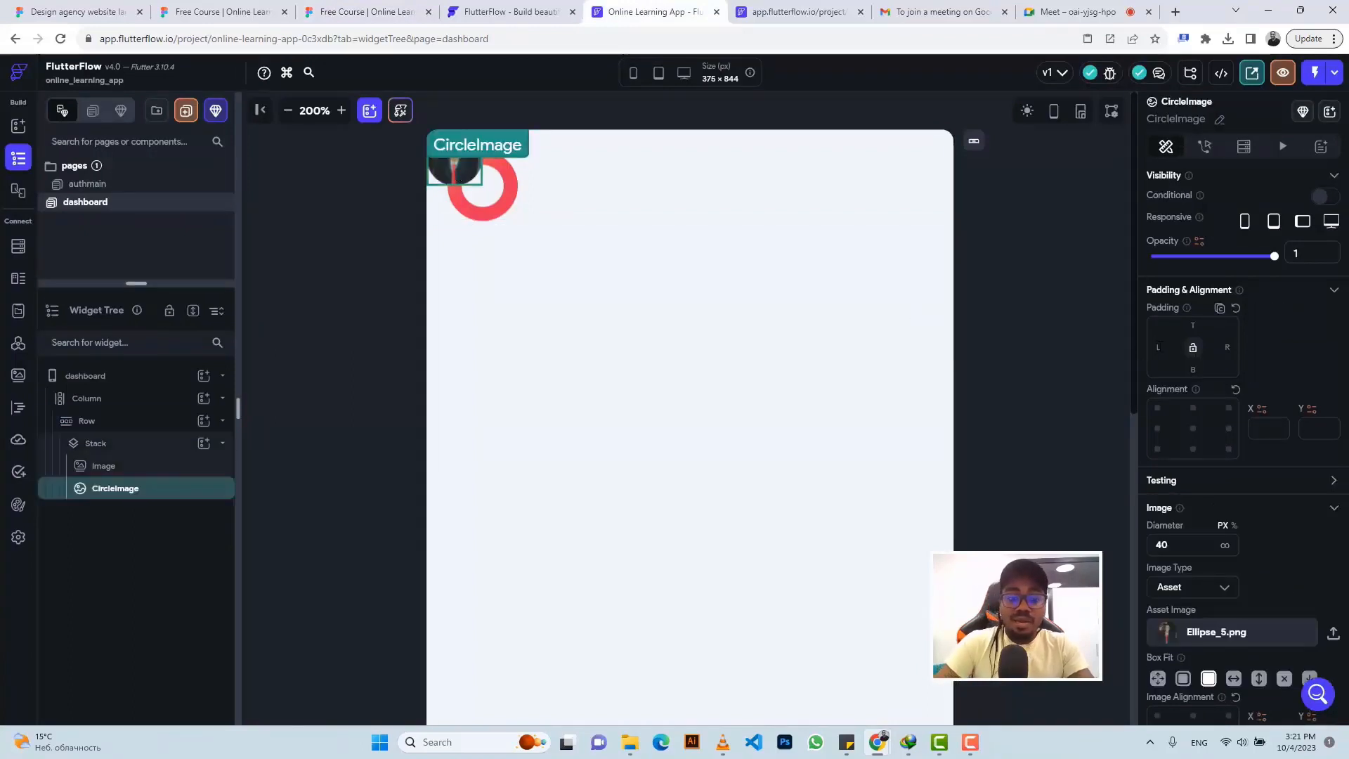
type("20")
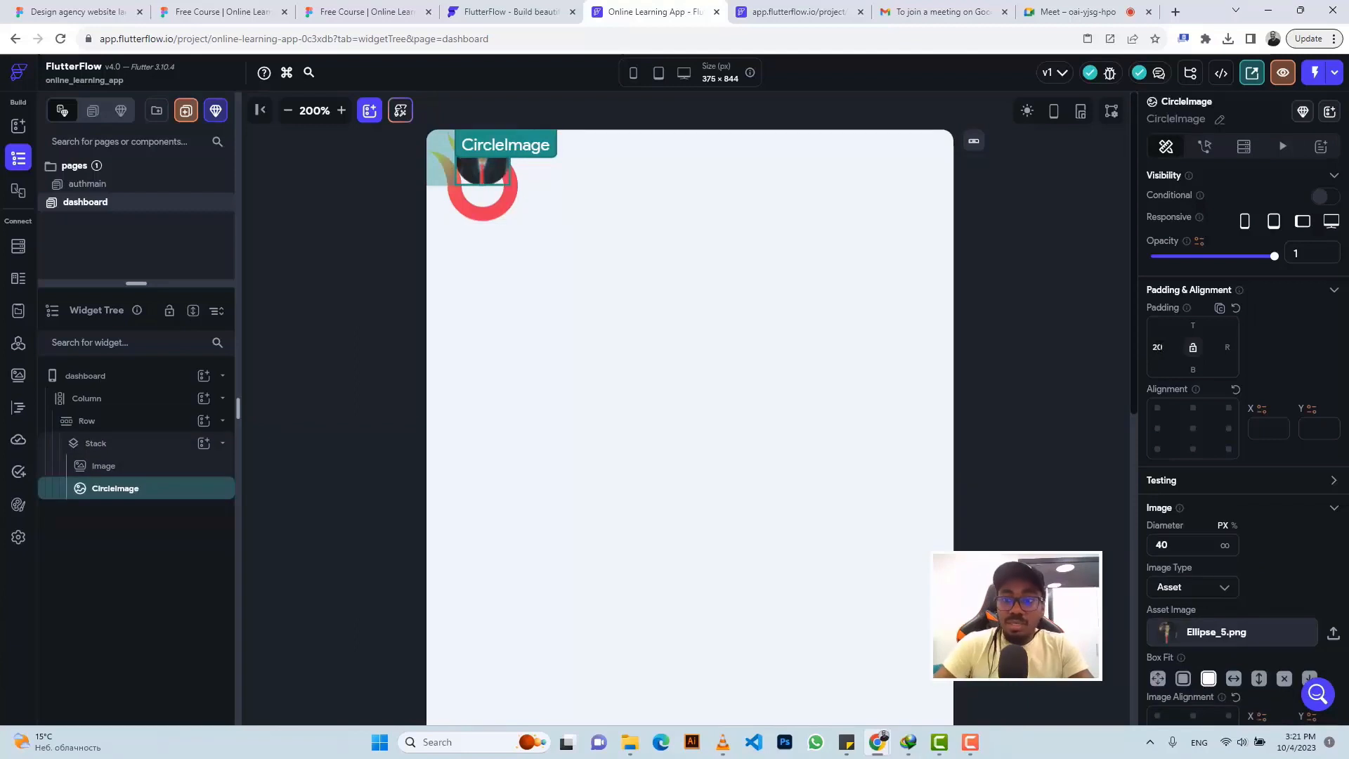
left_click(1192, 325)
type("20")
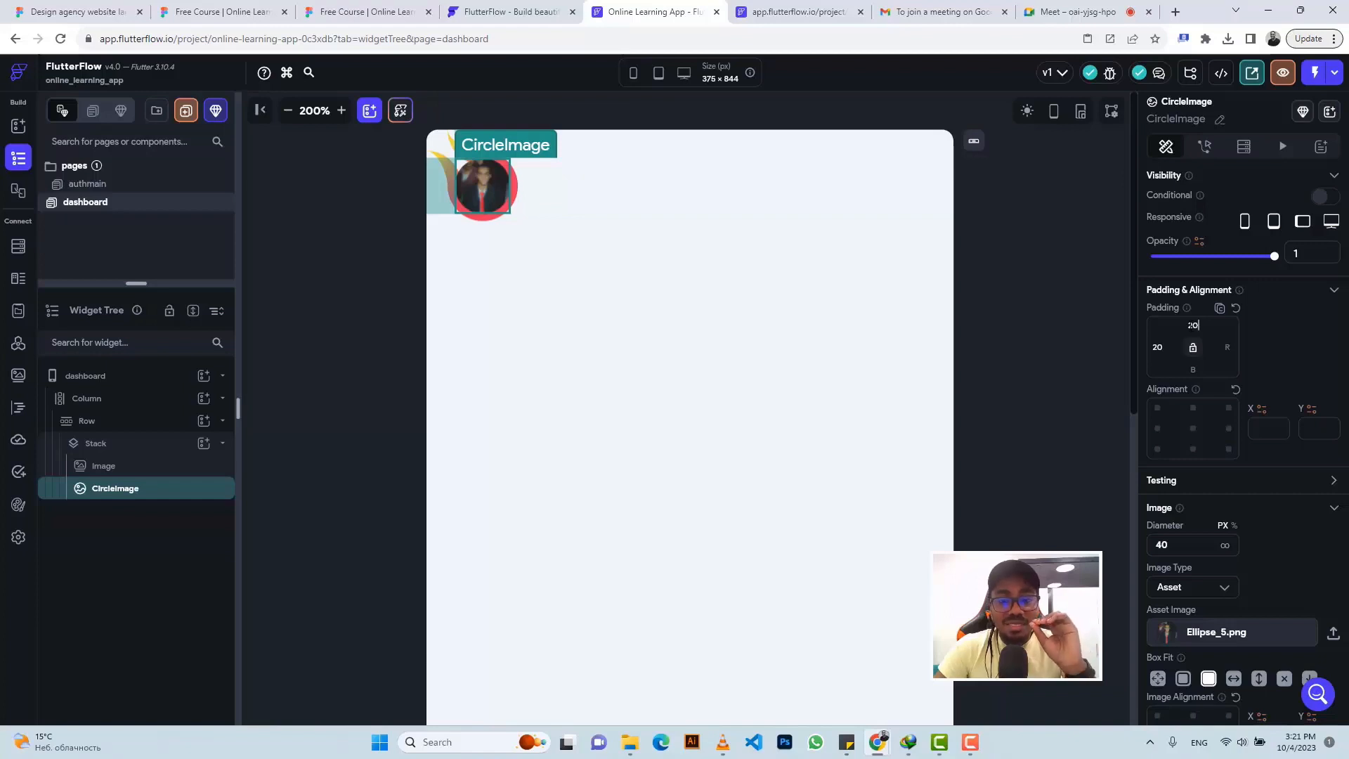
left_click(1001, 283)
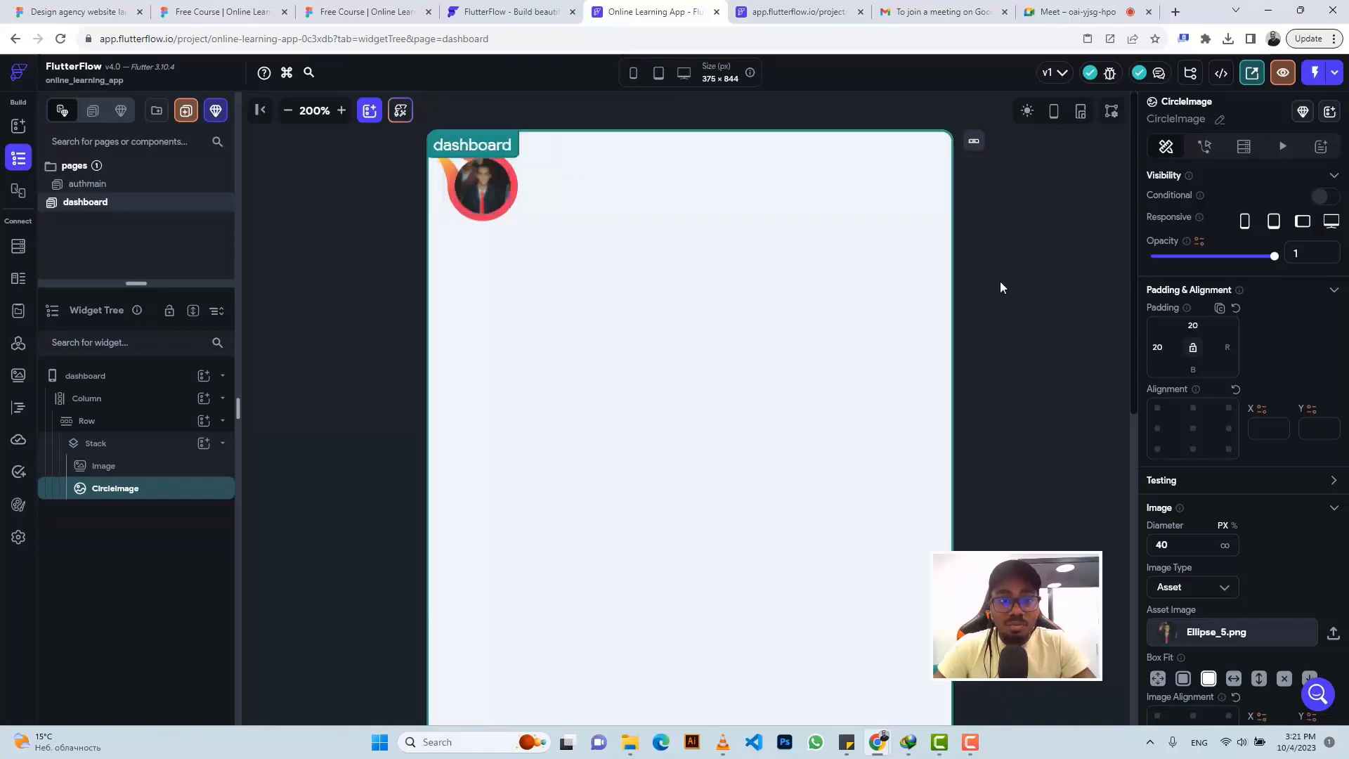
Switch to Figma, select the dashboard's "Welcome back" text and inspect its typography in Dev Mode
left_click(366, 12)
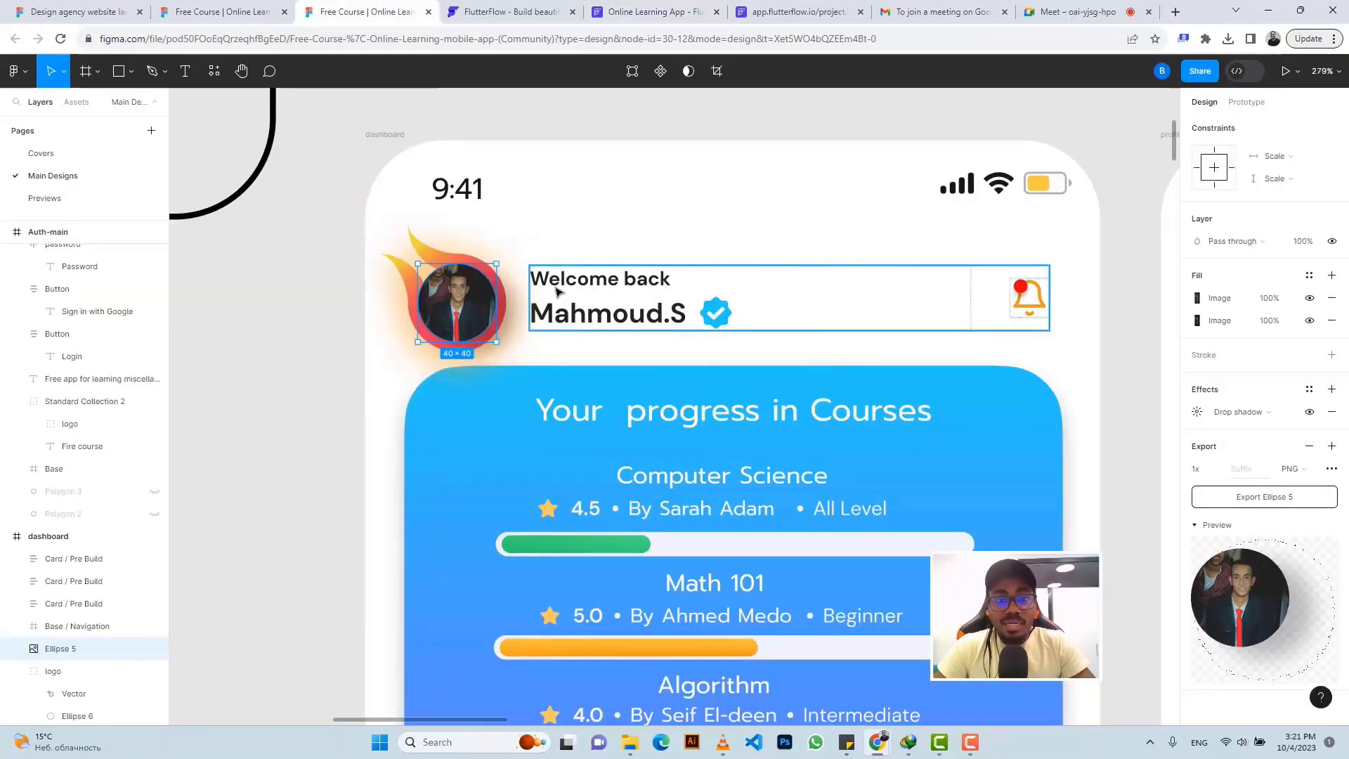
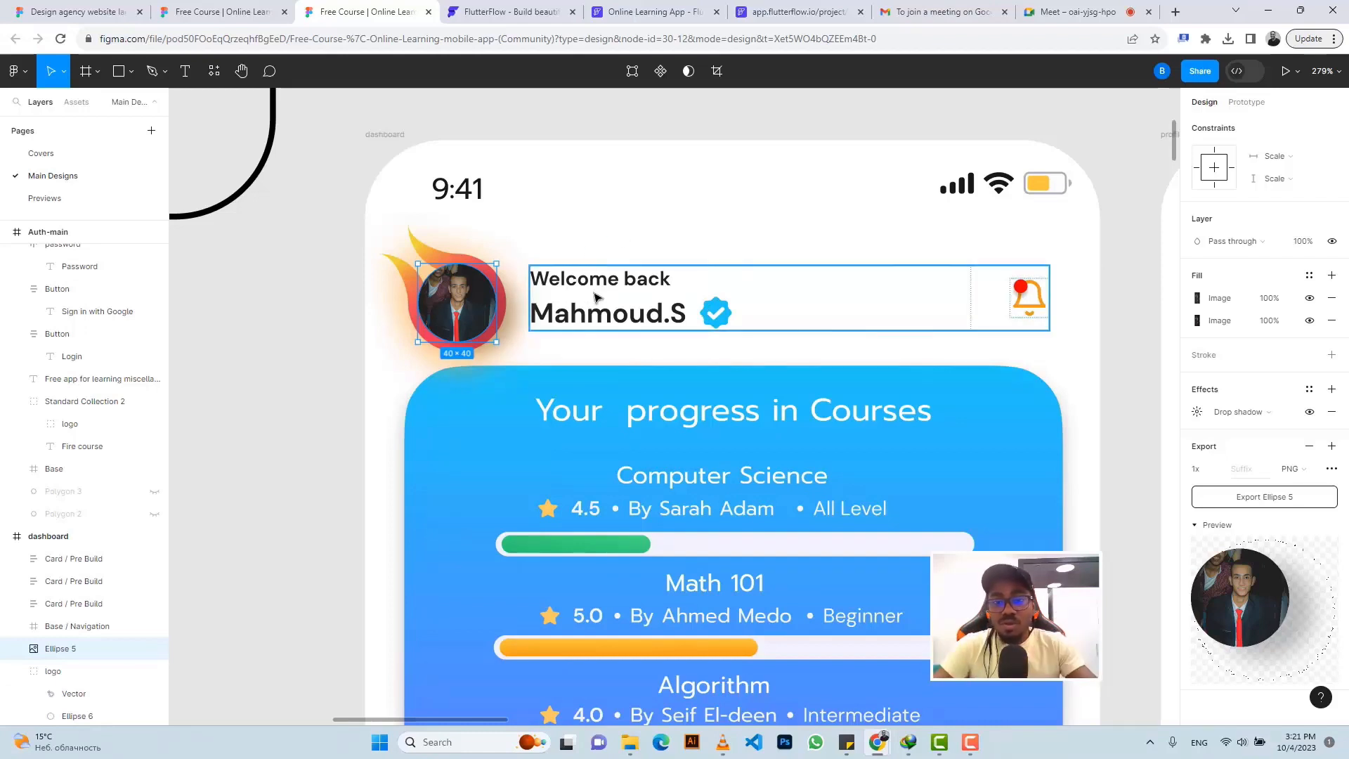
left_click(576, 282)
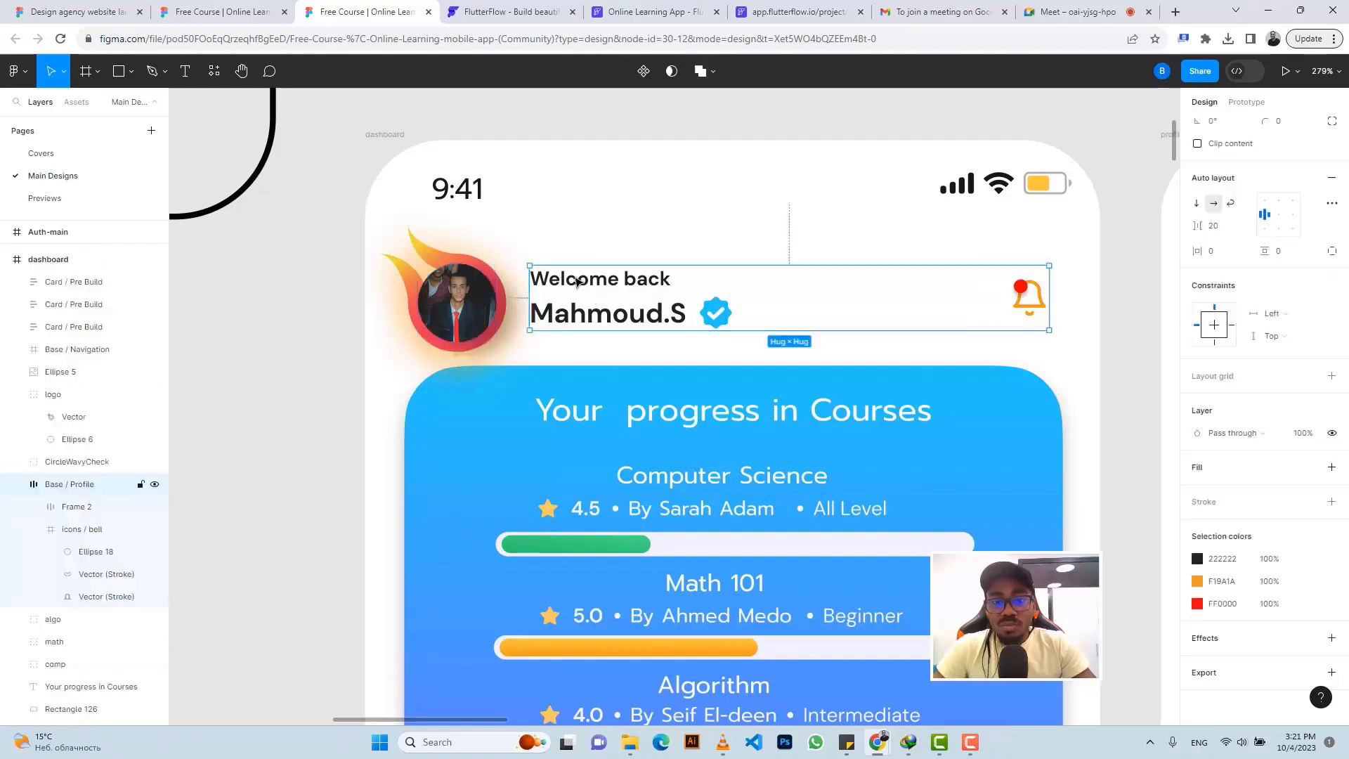
double_click(576, 285)
double_click(576, 285)
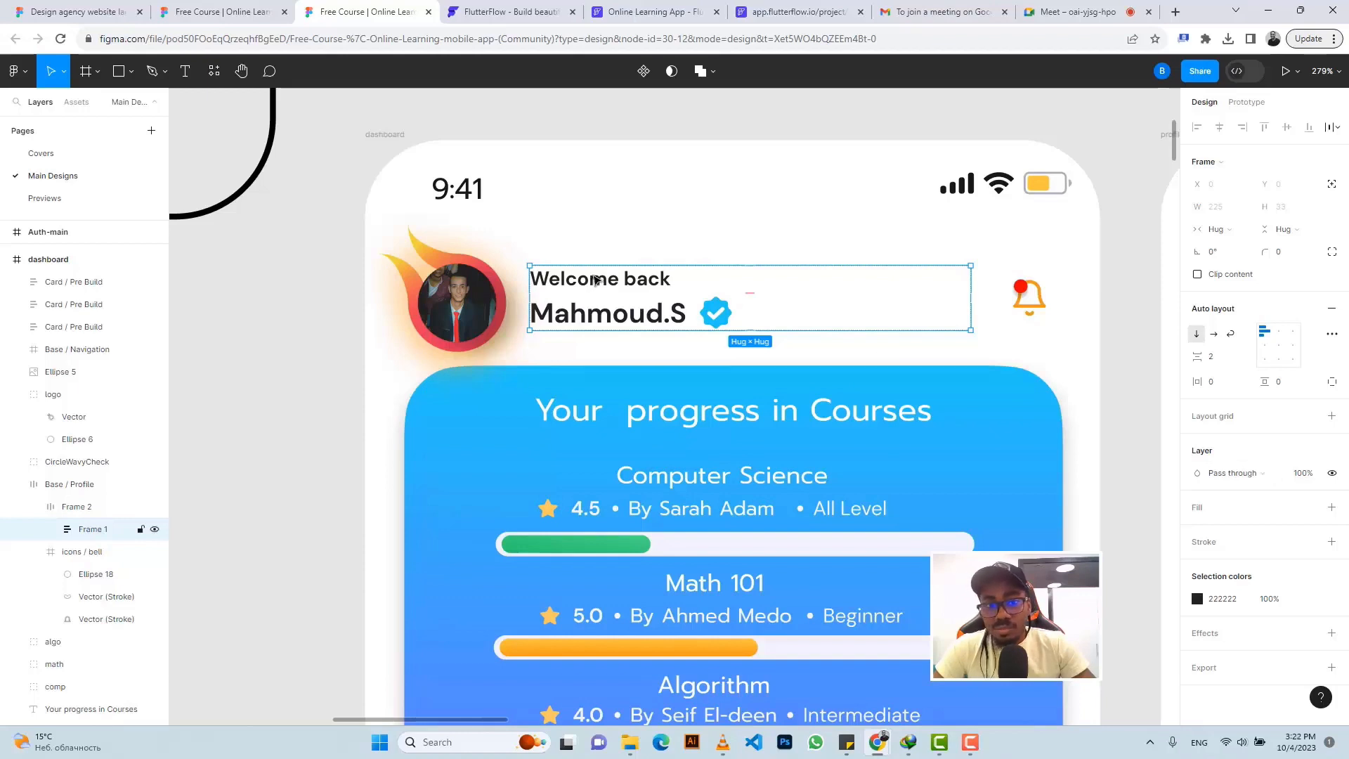
double_click(582, 281)
double_click(580, 281)
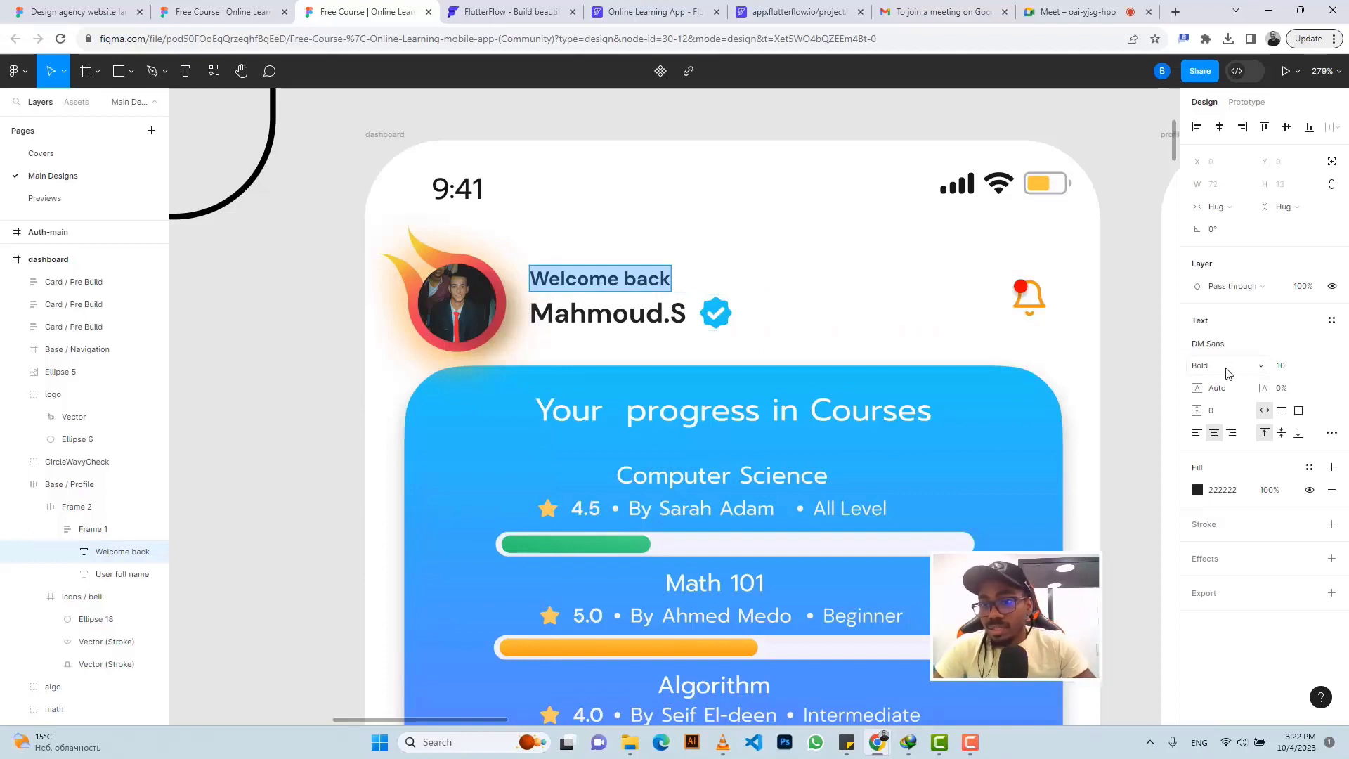
left_click(1246, 71)
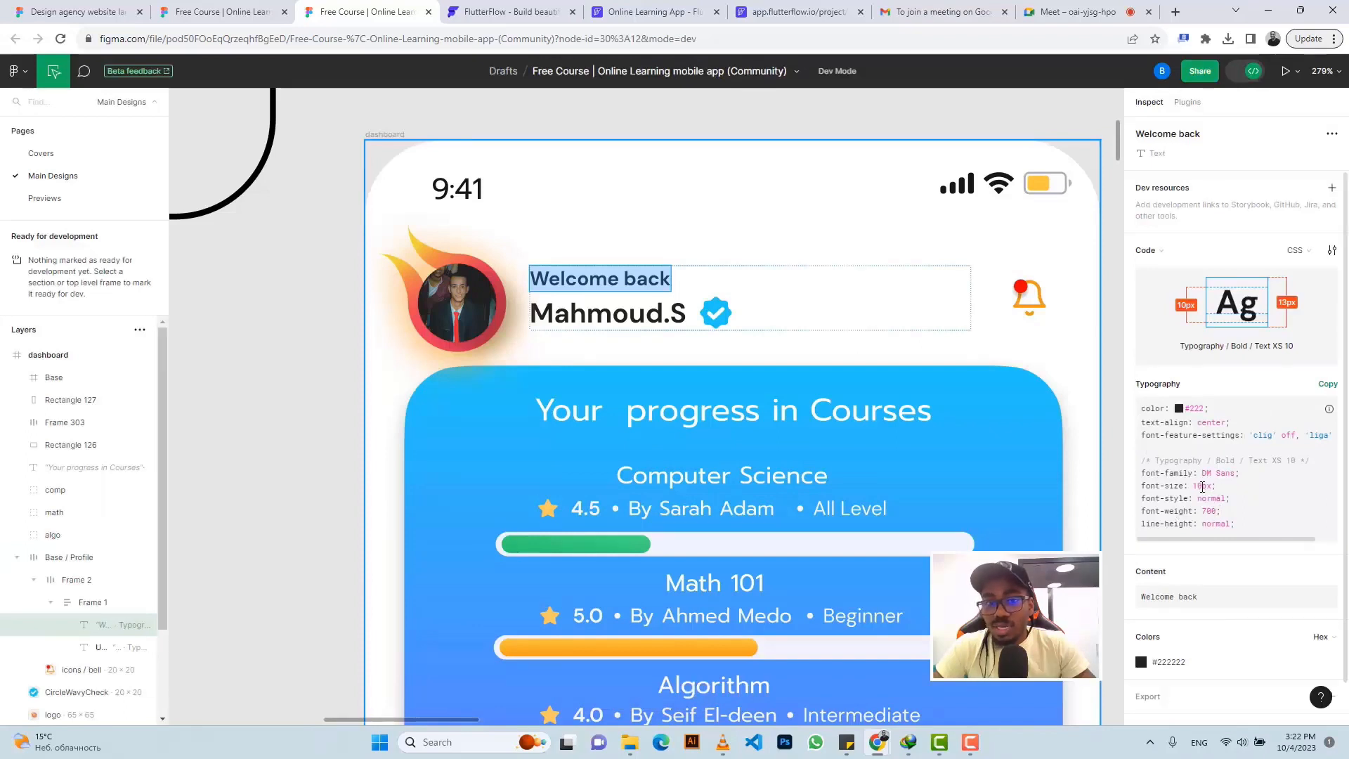
Switch to FlutterFlow and add a Column containing a Text widget to the header Row, after the Stack
left_click(628, 12)
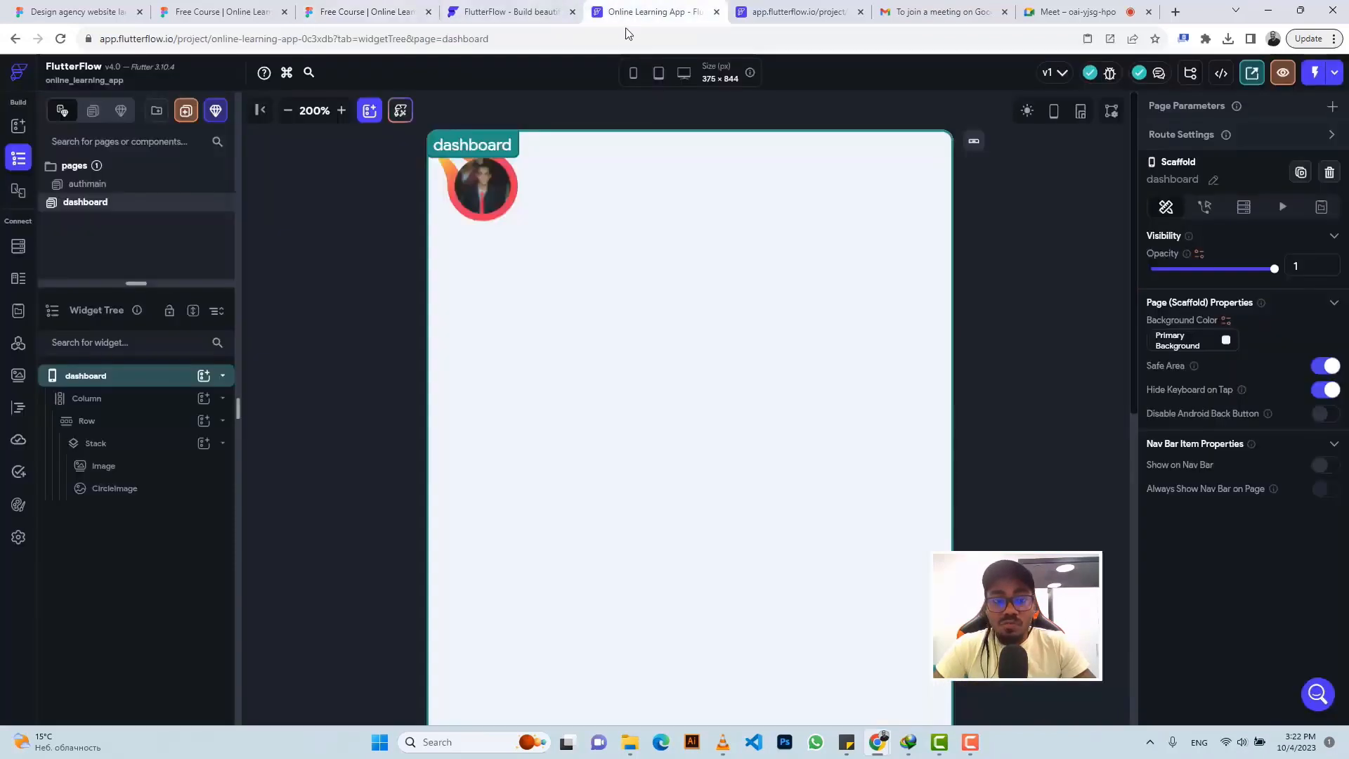
left_click(555, 189)
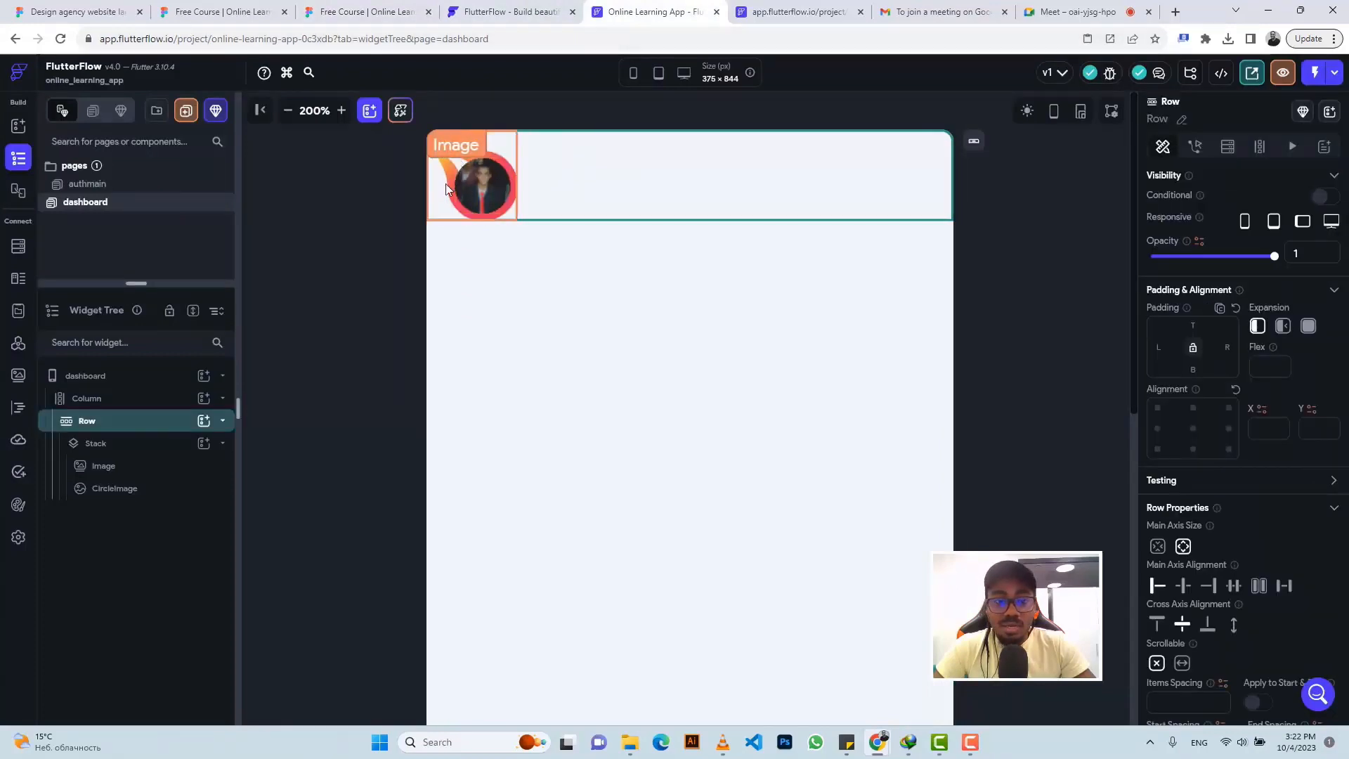
left_click(203, 423)
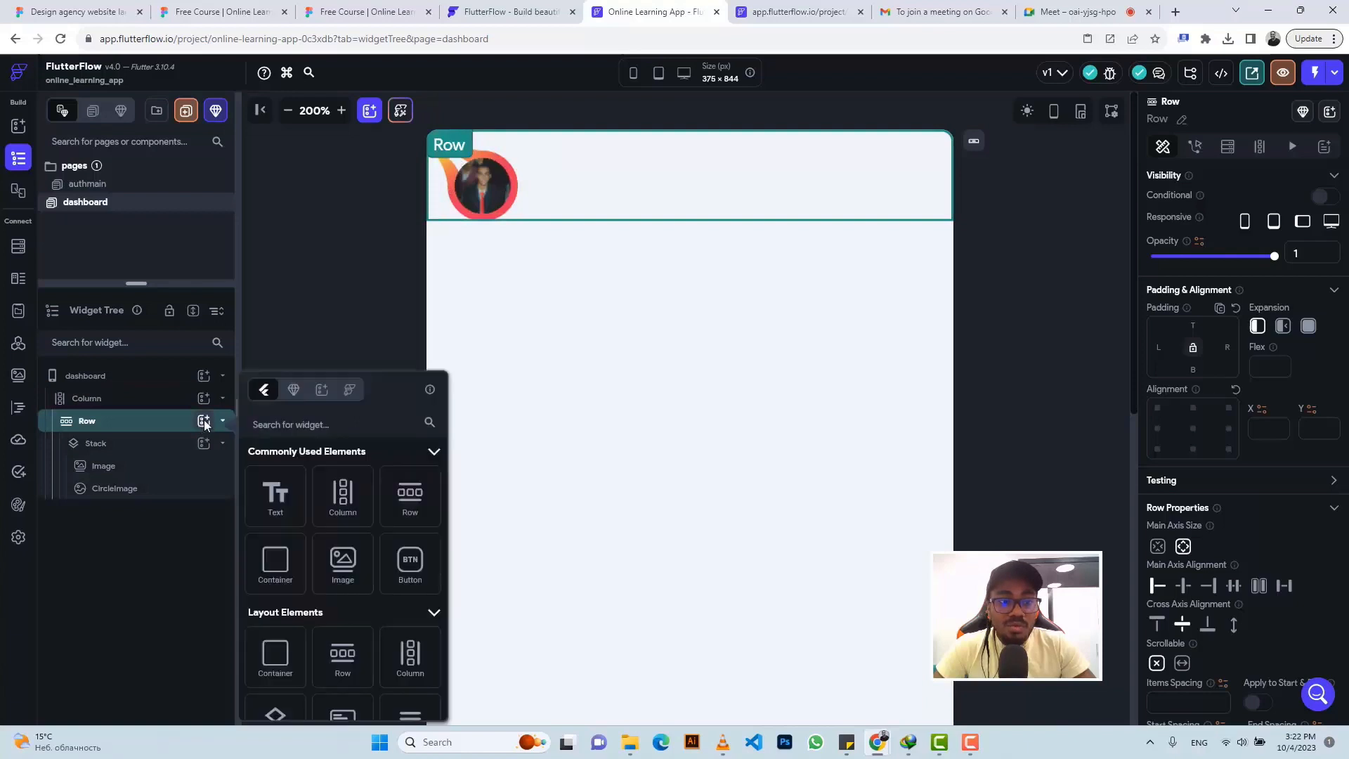
left_click(342, 495)
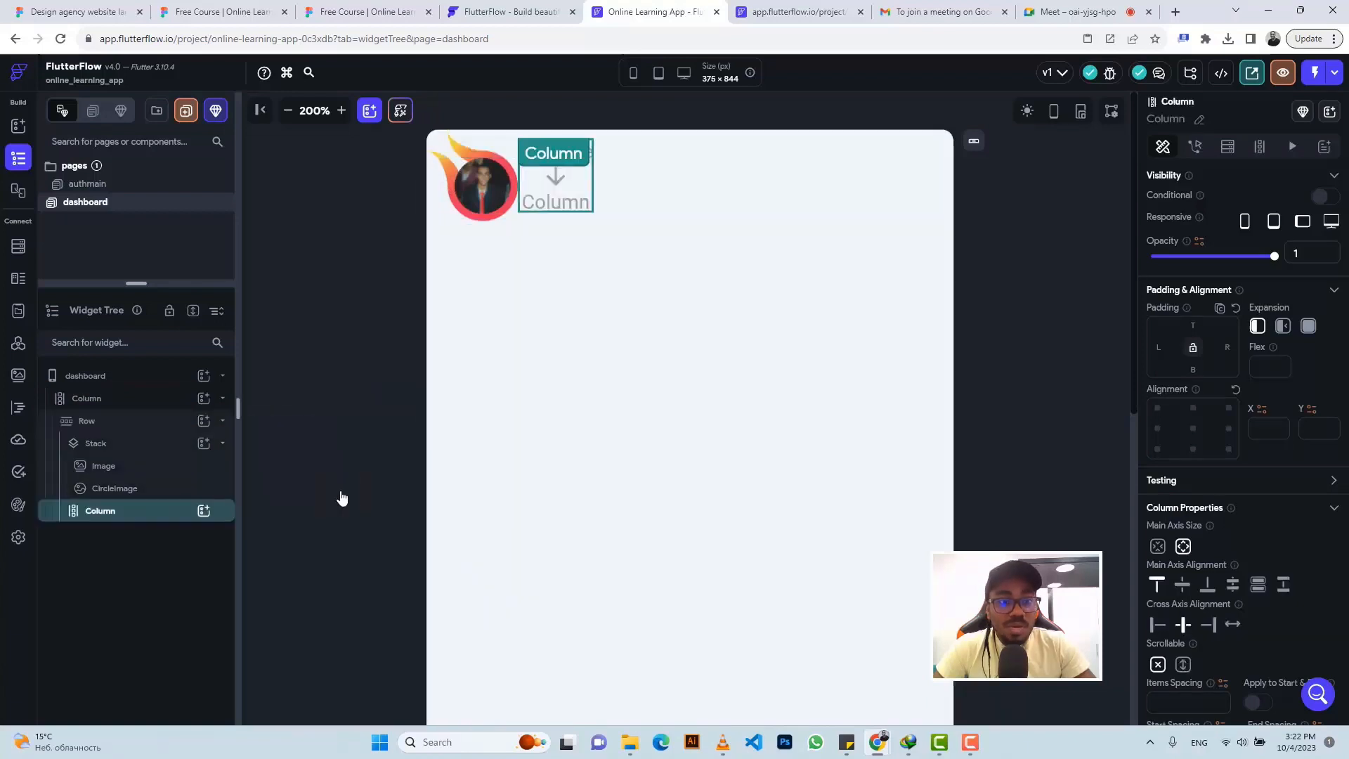
left_click(203, 511)
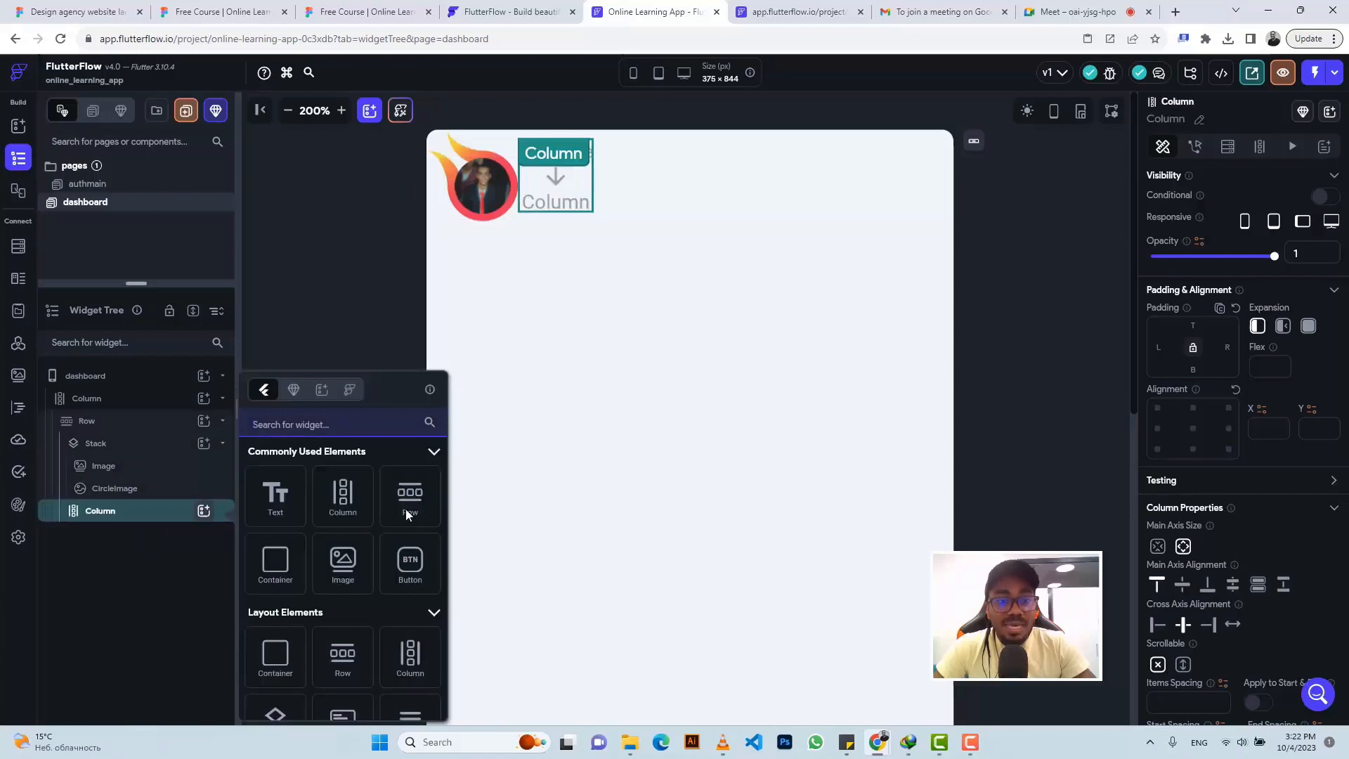
left_click(275, 495)
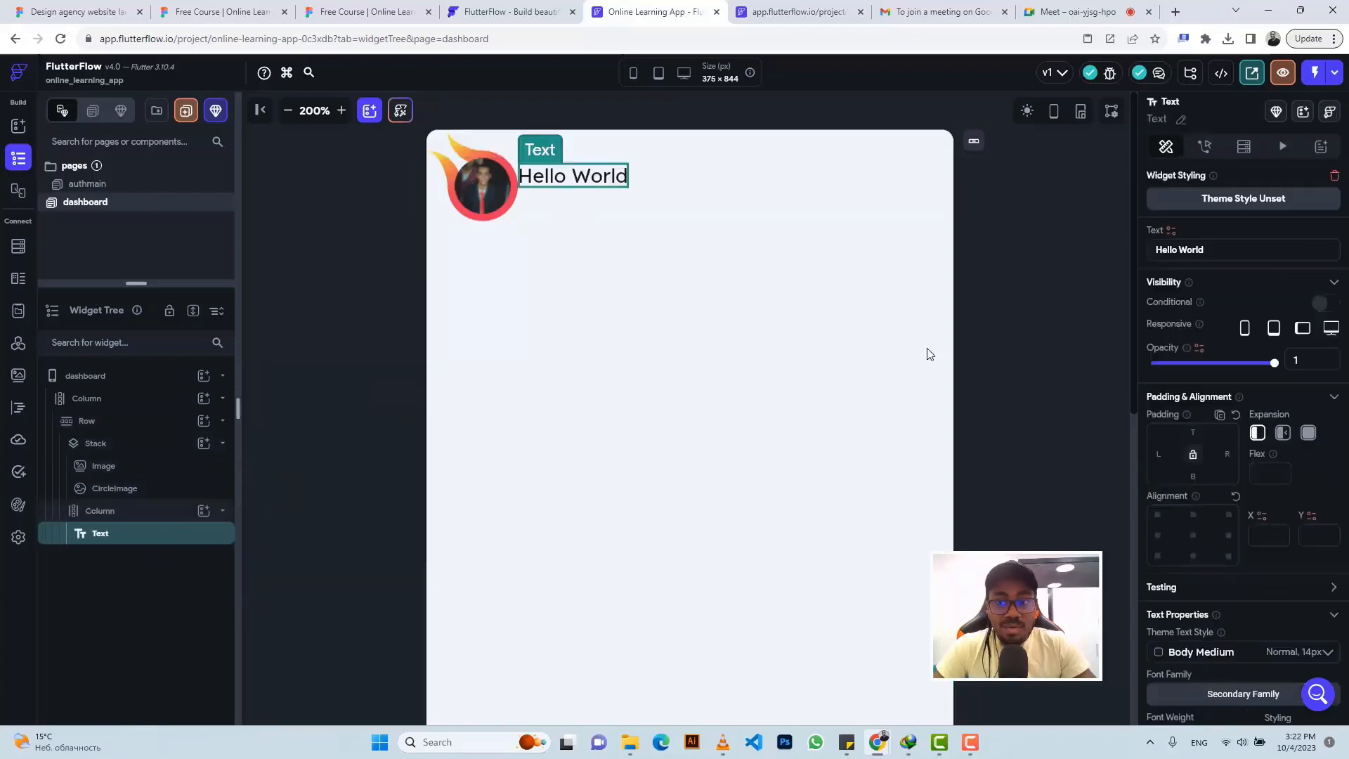
Change the new Text to "Welcome back" with font weight 700 - Bold and font size 10, and duplicate it in the Column
triple_click(1178, 249)
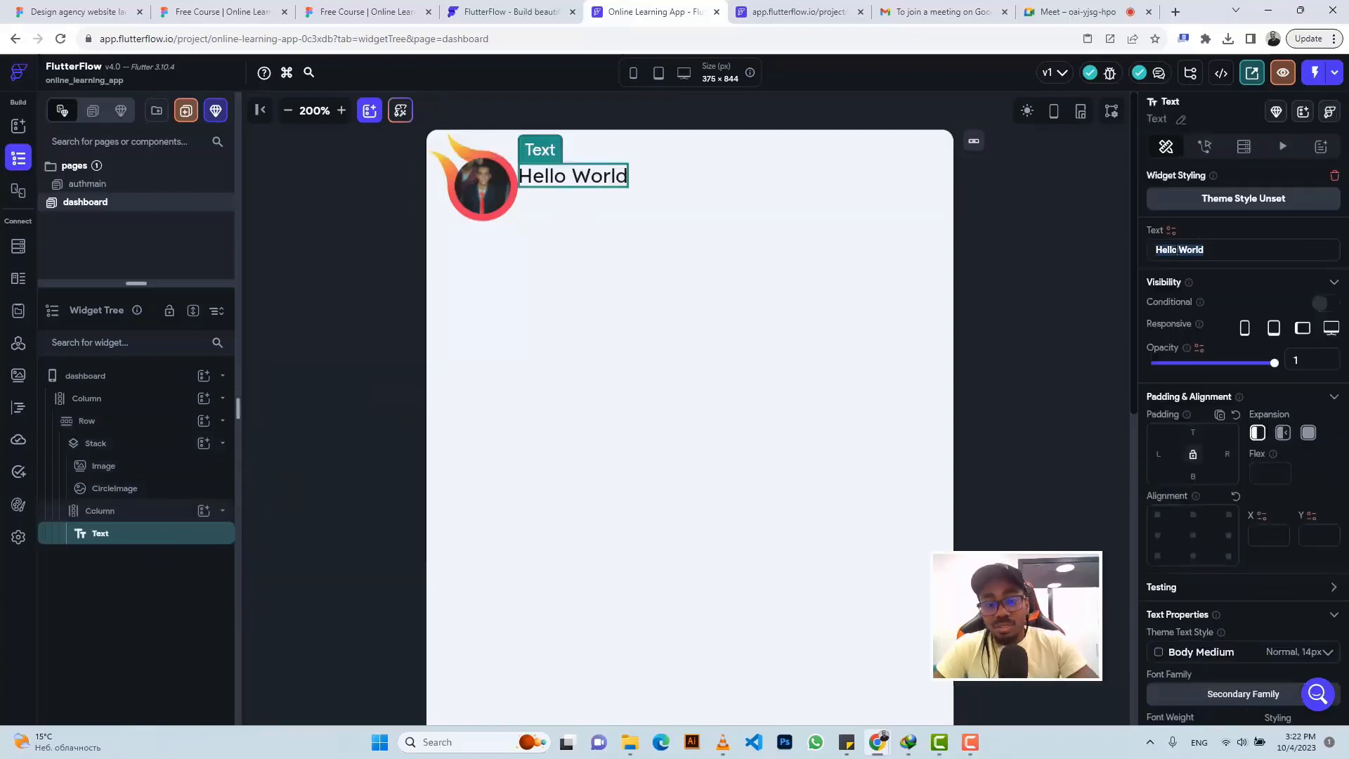
type("Welcome back")
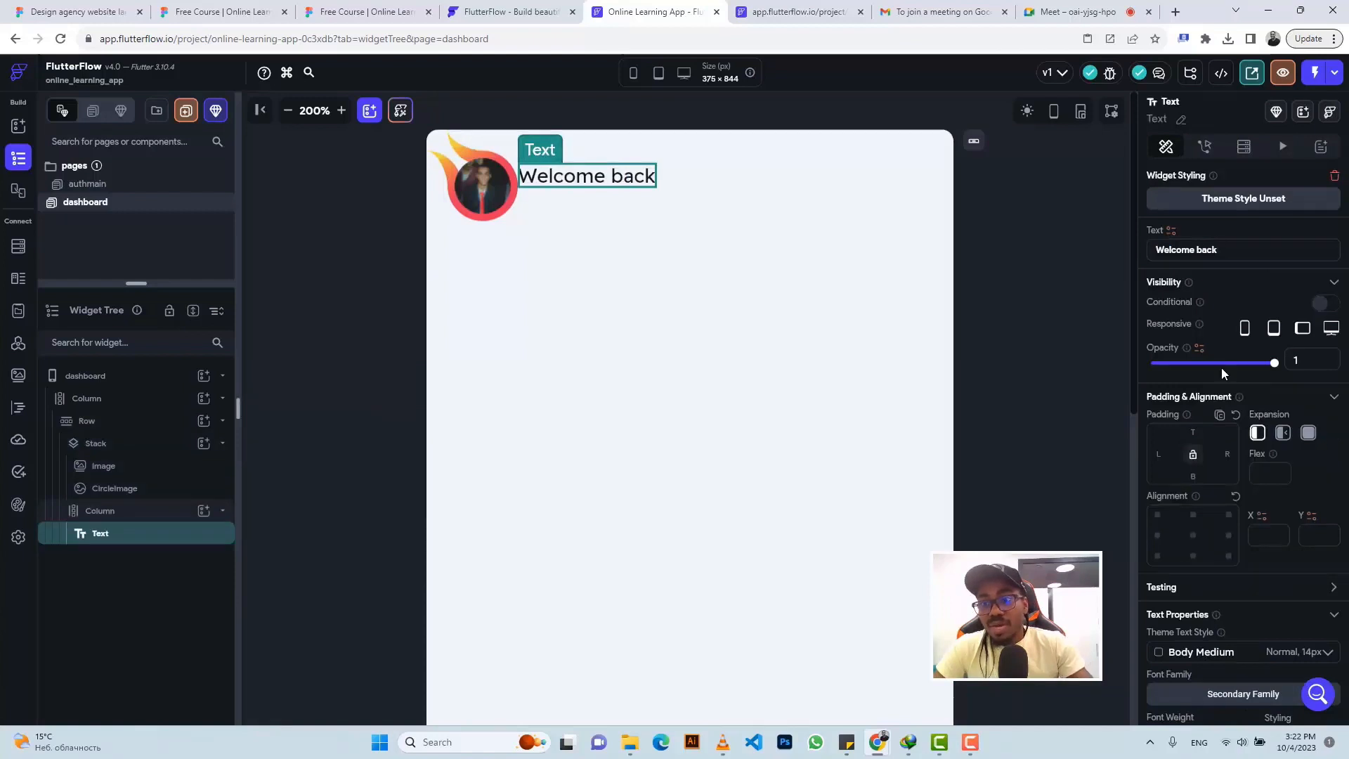
scroll(1224, 379, "down", 4)
left_click(1183, 448)
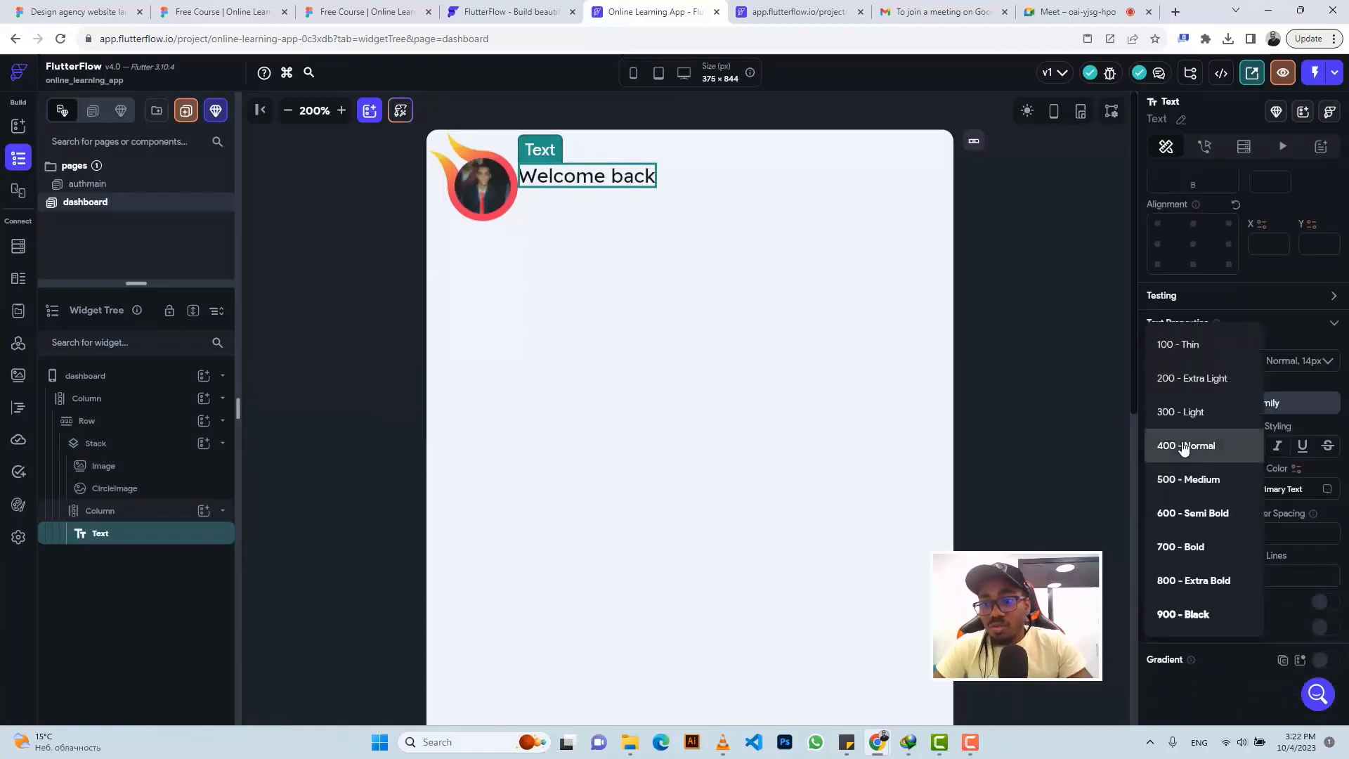
left_click(1171, 548)
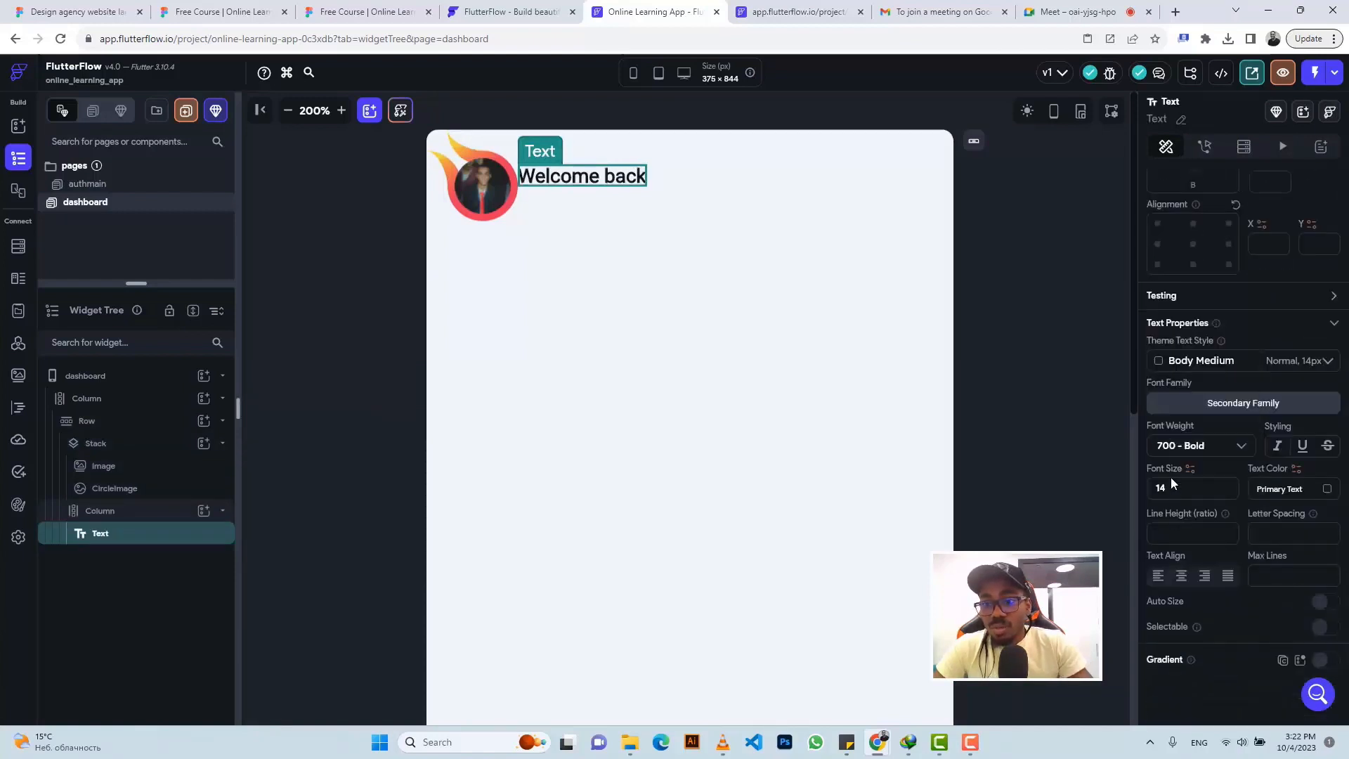
type("10")
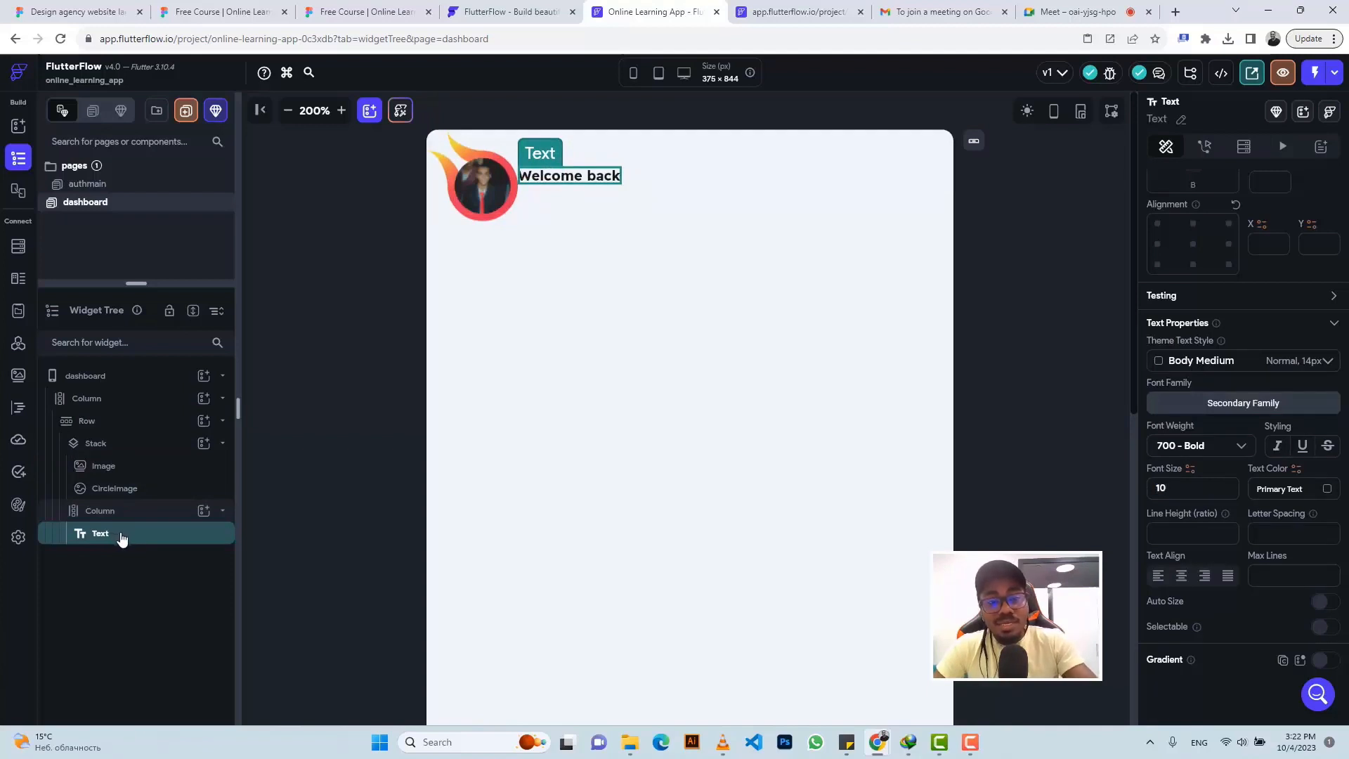
key("ctrl+d")
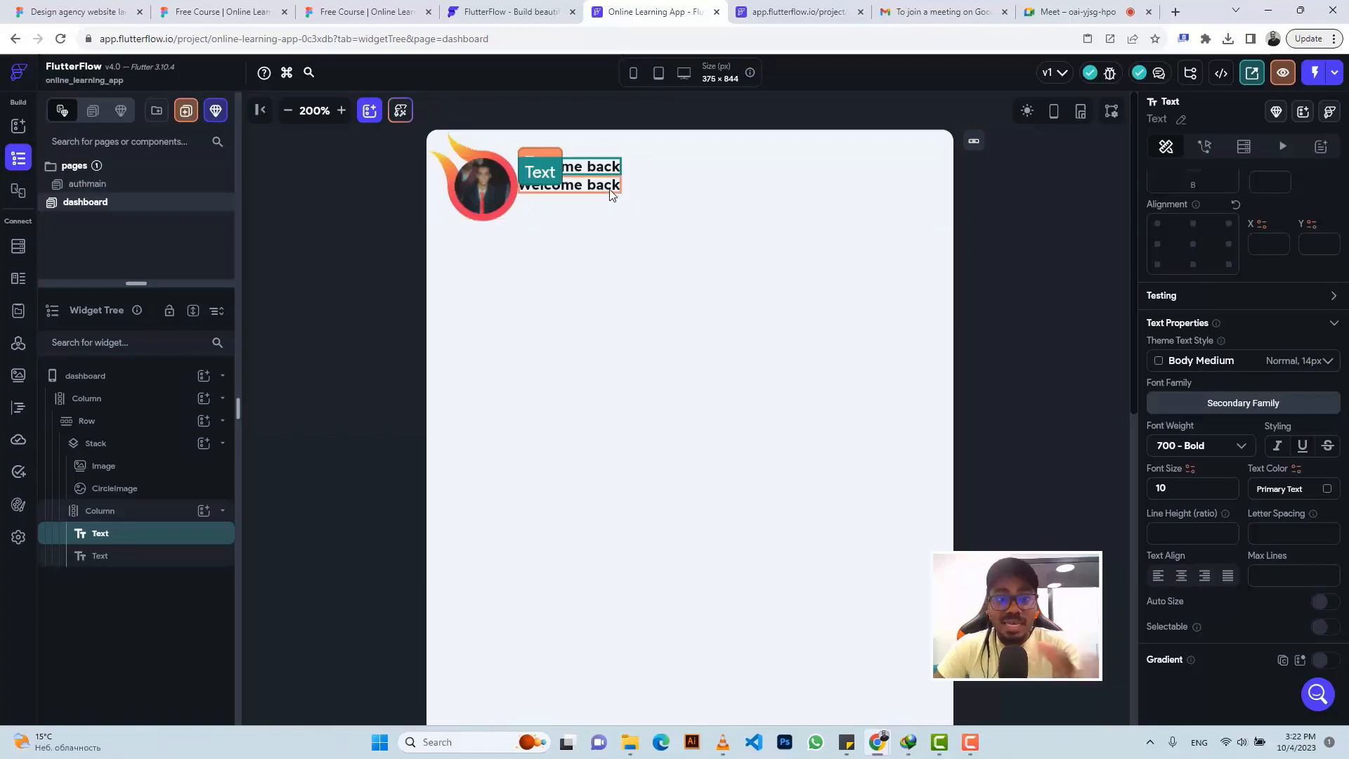
Switch to Figma, select the user full name text in the dashboard header and copy its content
left_click(380, 8)
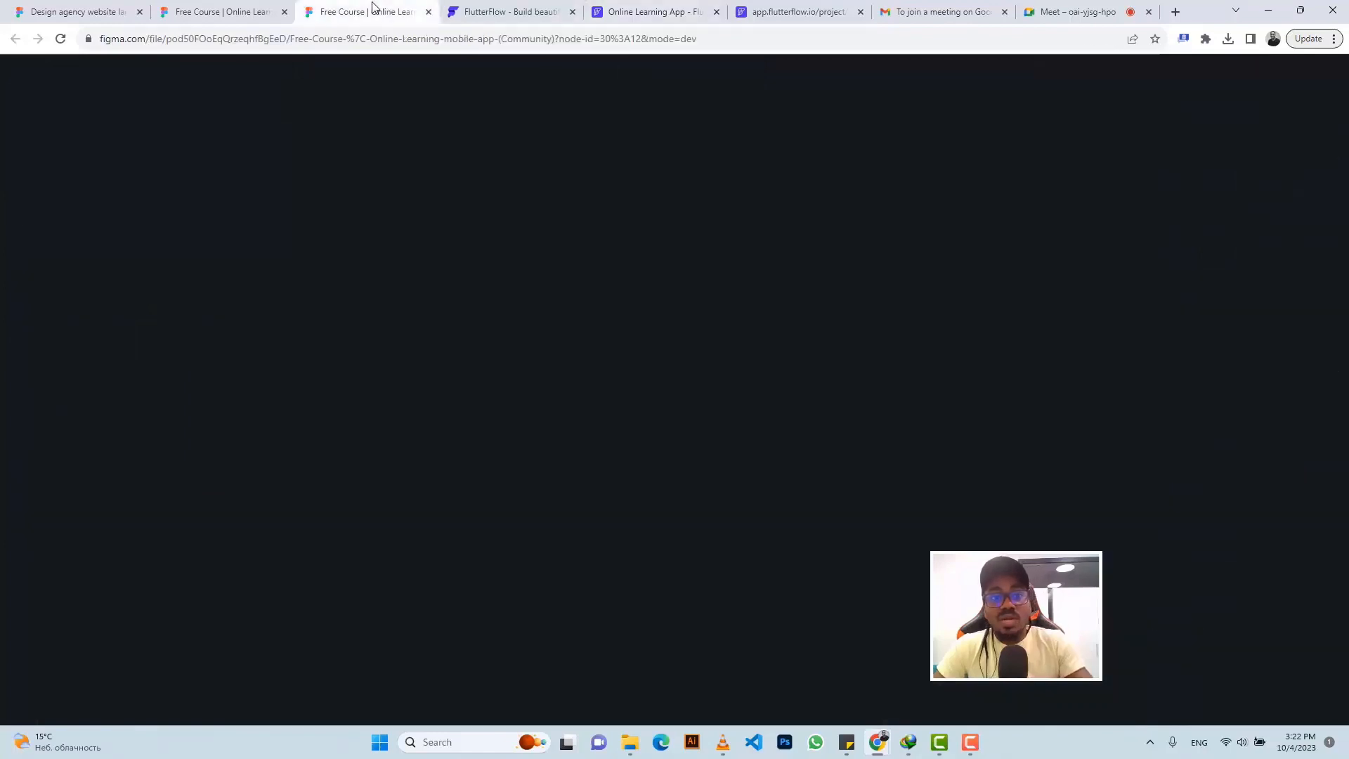
left_click(579, 318)
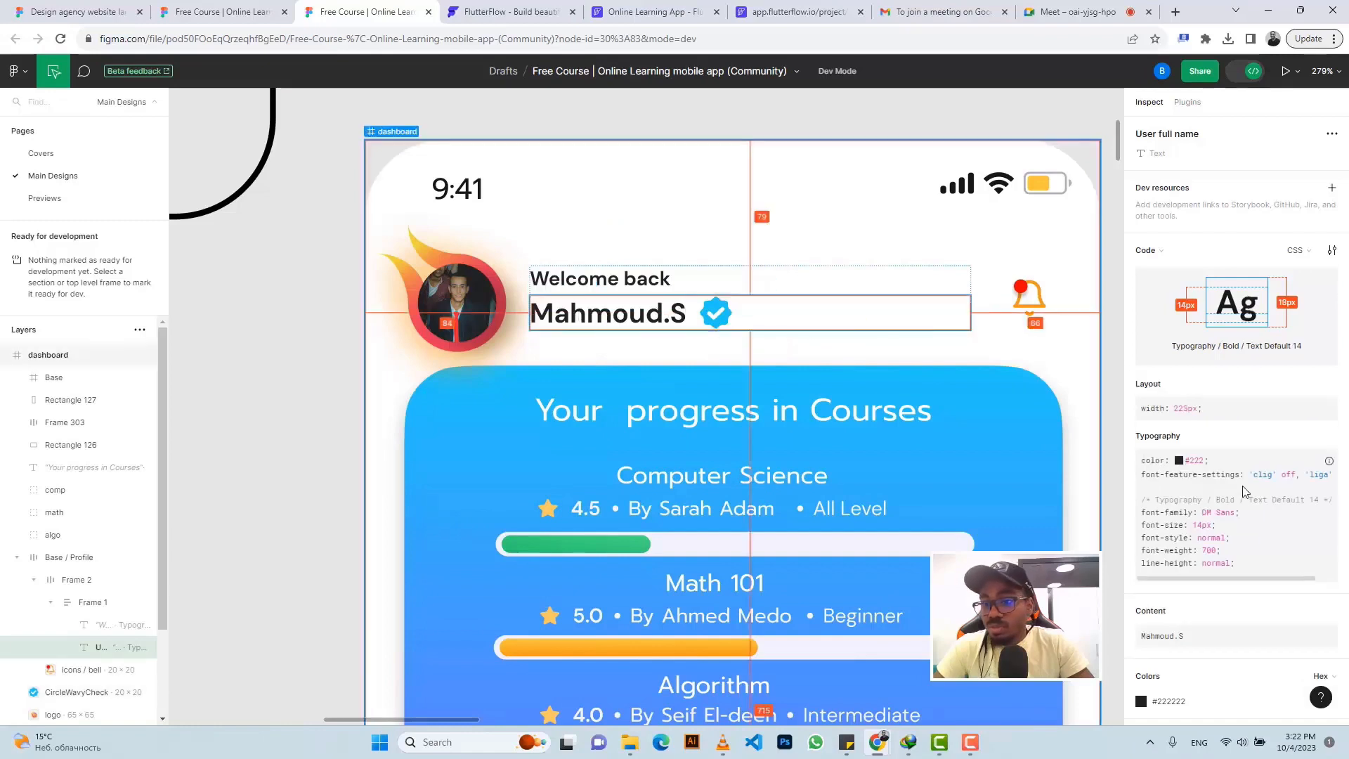
scroll(1211, 538, "down", 2)
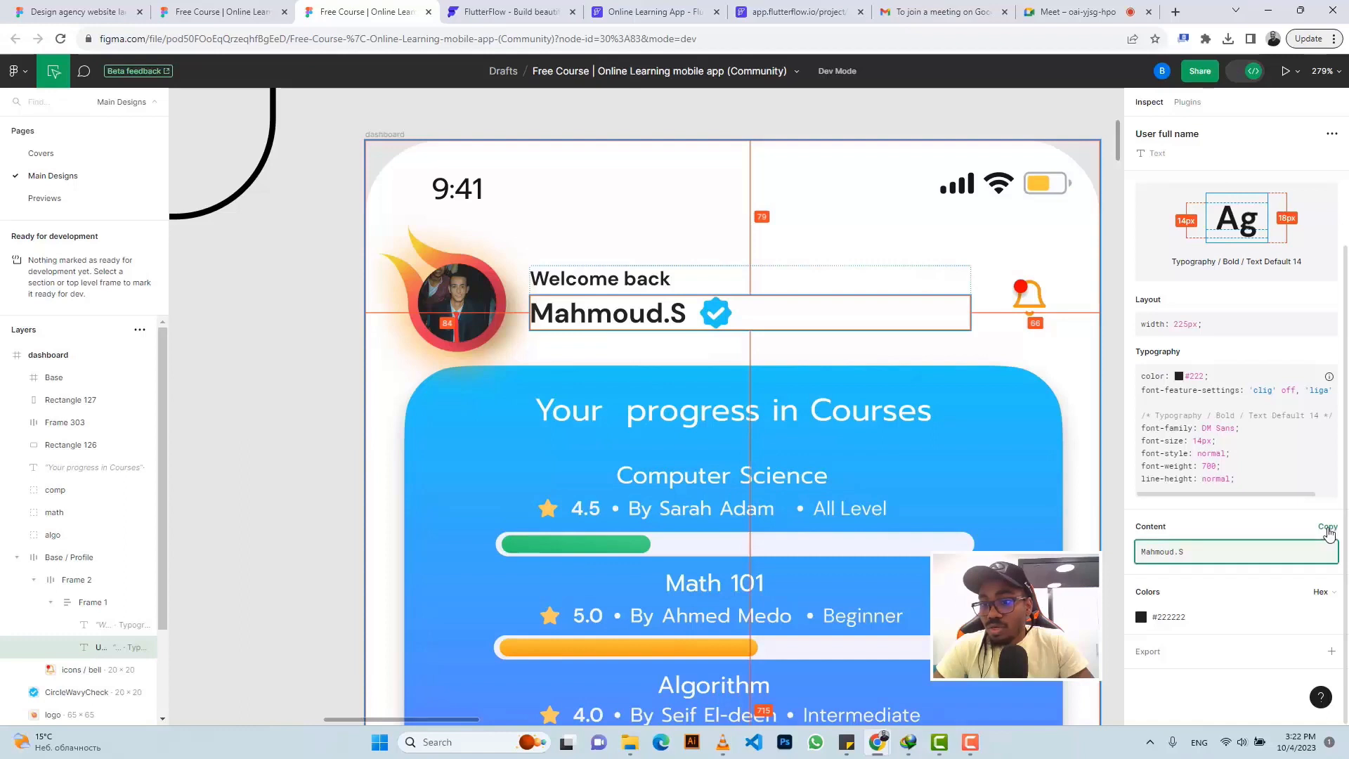
left_click(1327, 527)
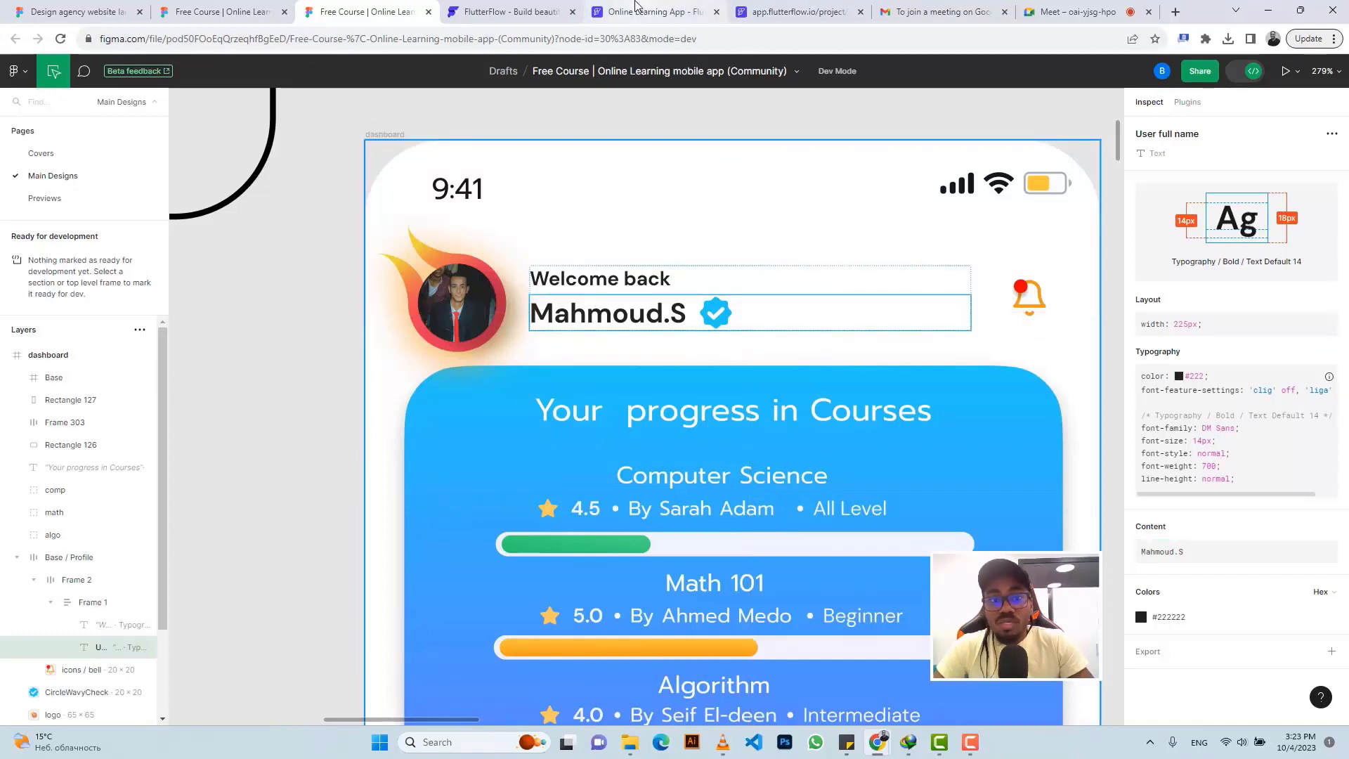
Switch to FlutterFlow, replace the second "Welcome back" Text with the copied user name and set its font size to 14
left_click(639, 12)
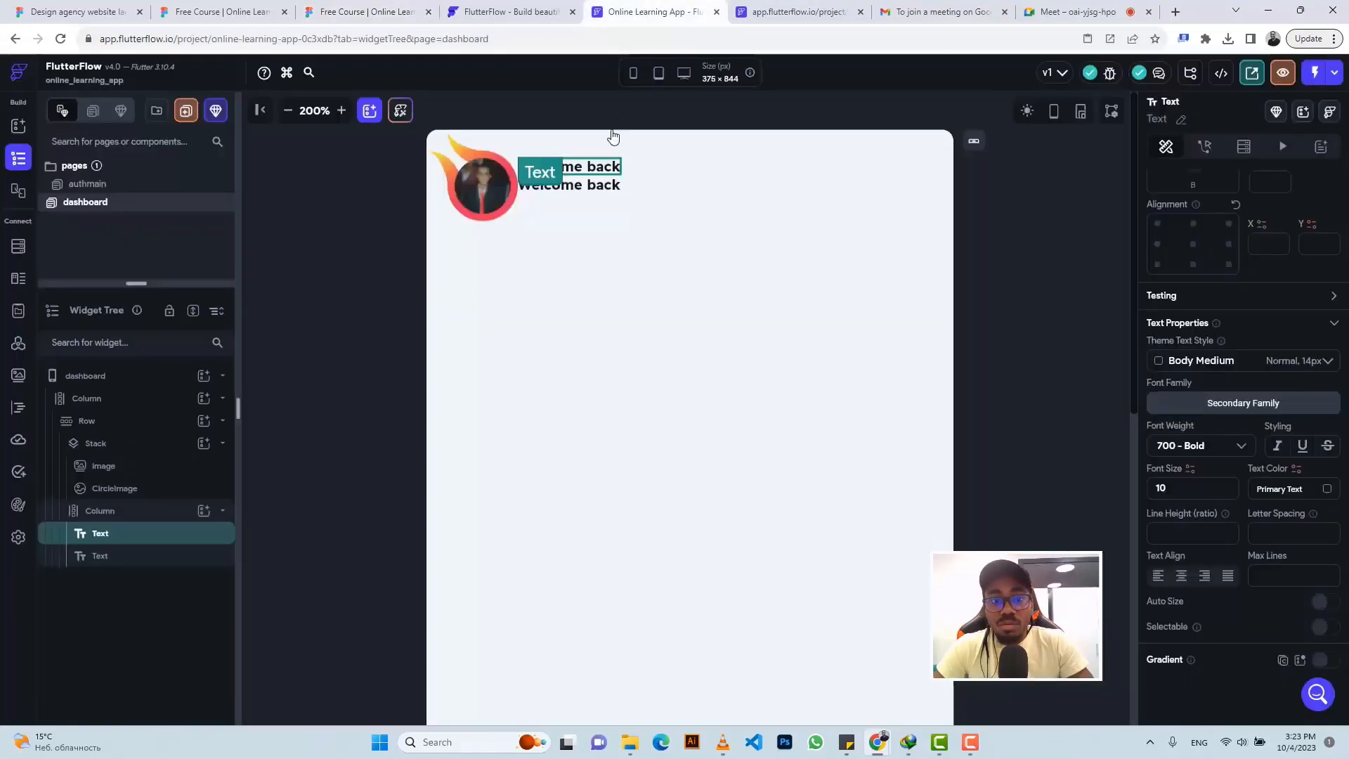
left_click(595, 189)
scroll(1229, 386, "up", 4)
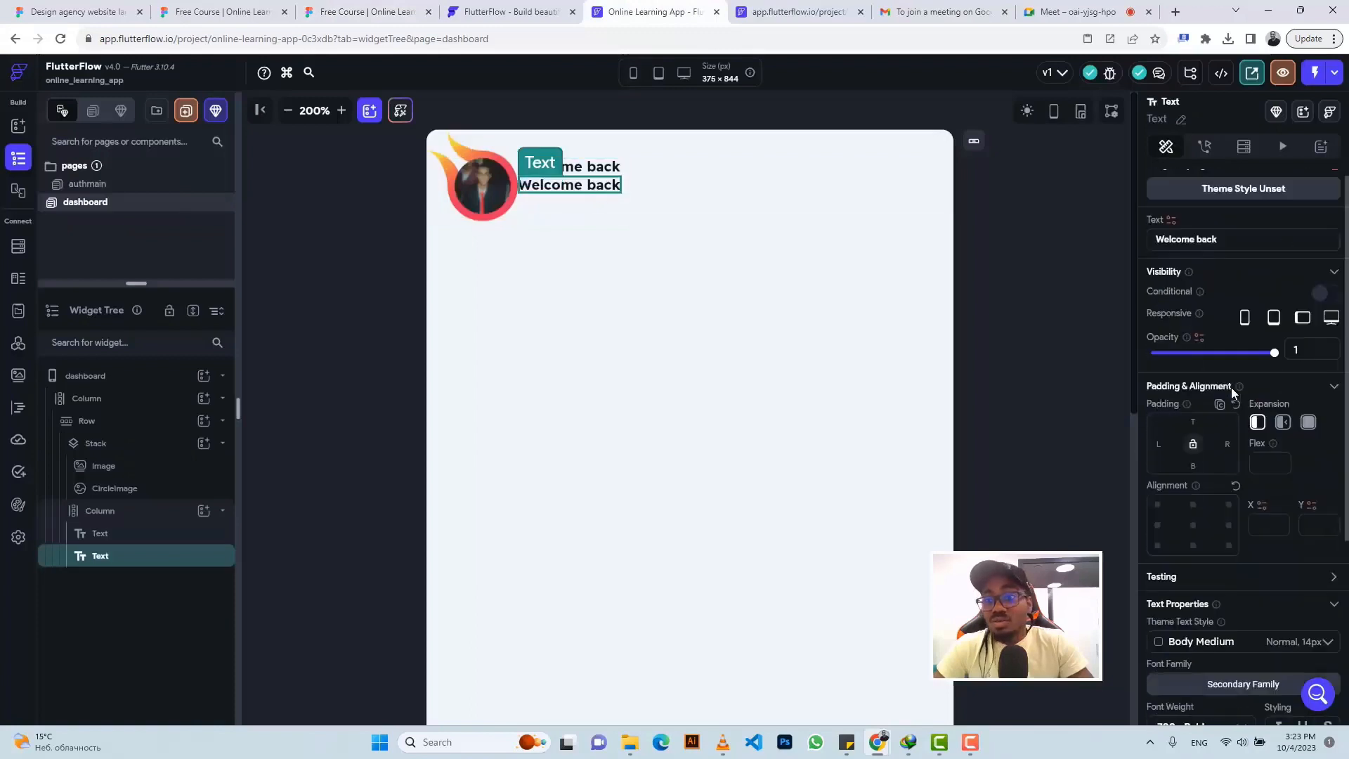
triple_click(1192, 239)
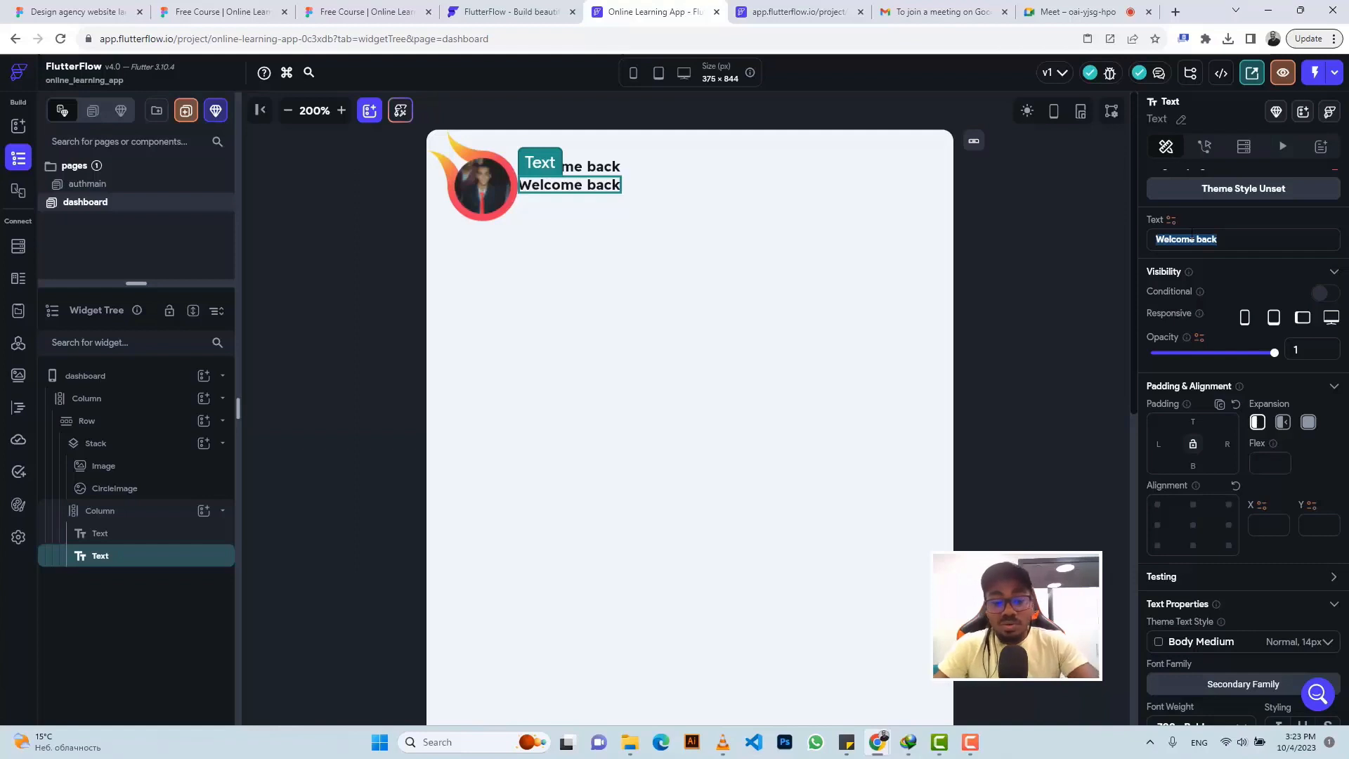
key("ctrl+v")
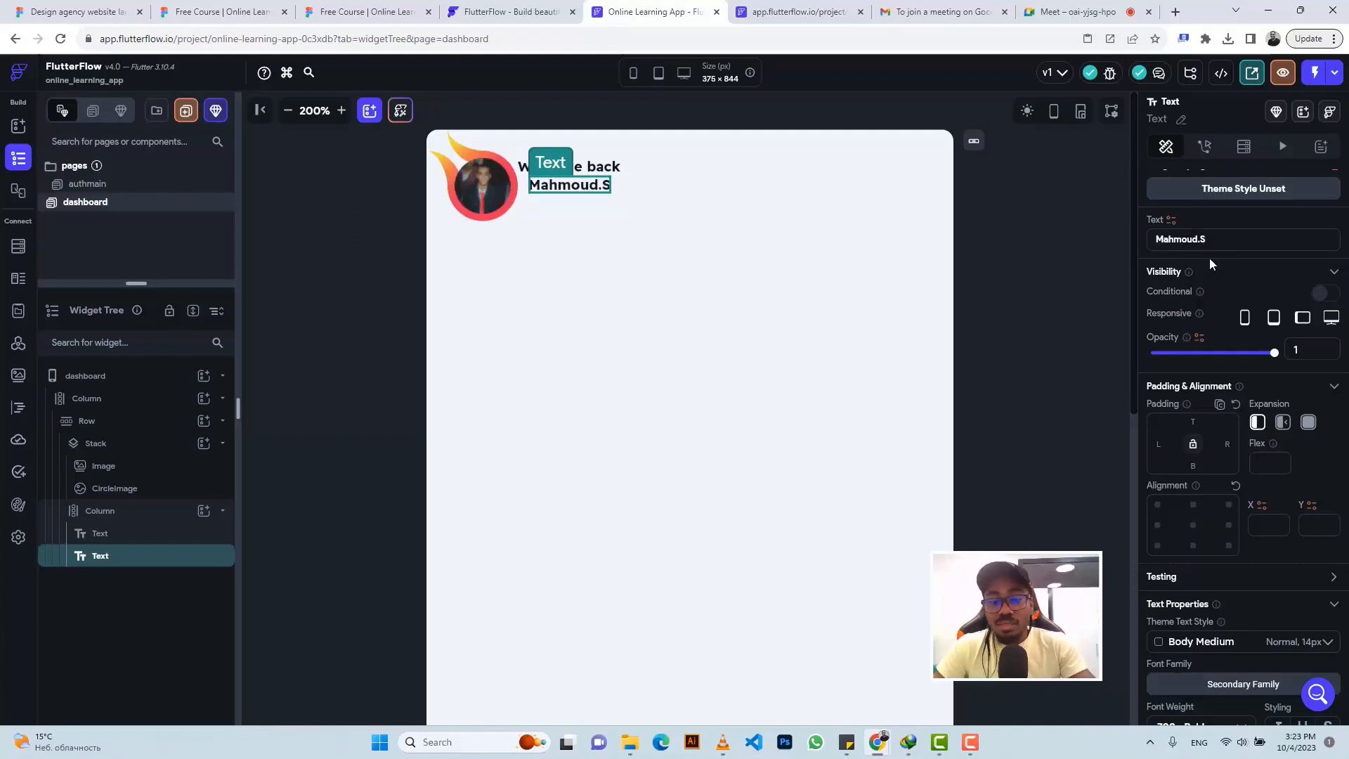
scroll(1234, 484, "down", 4)
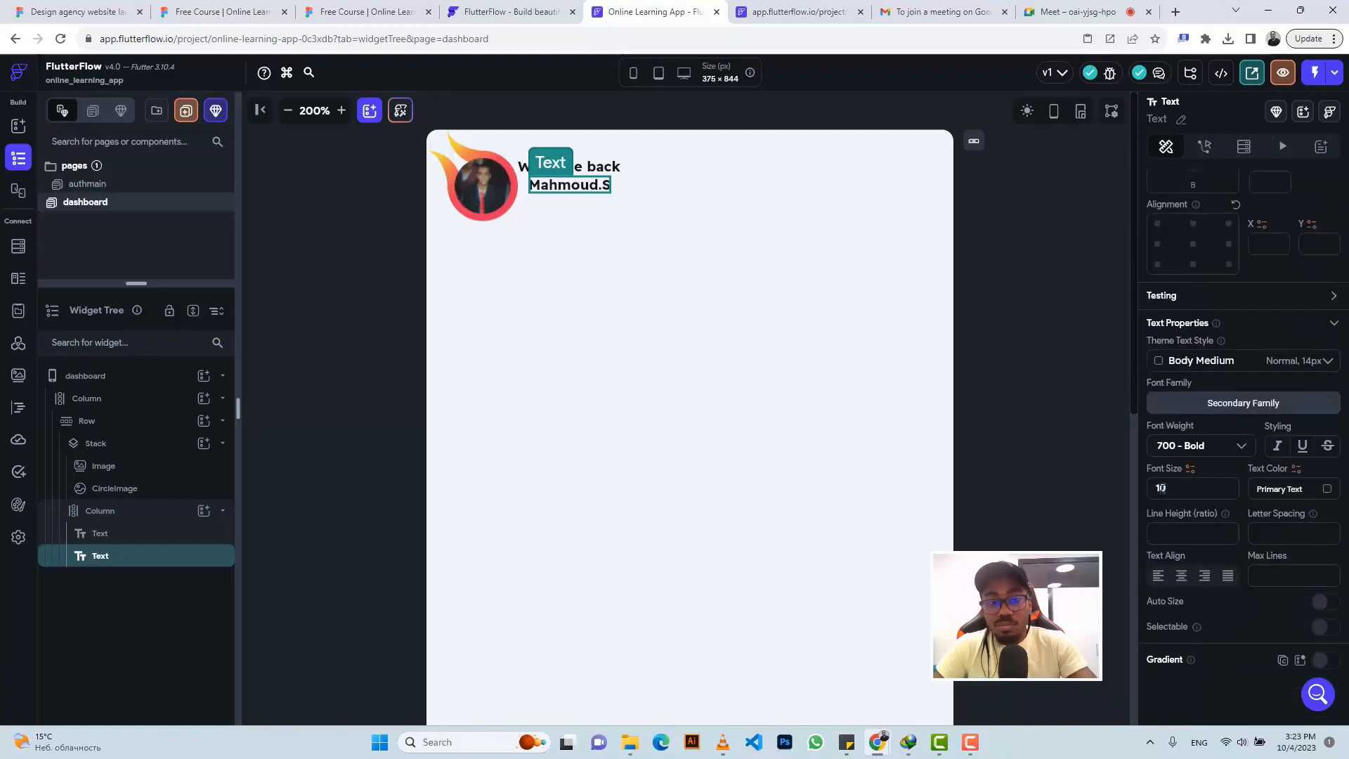
type("4")
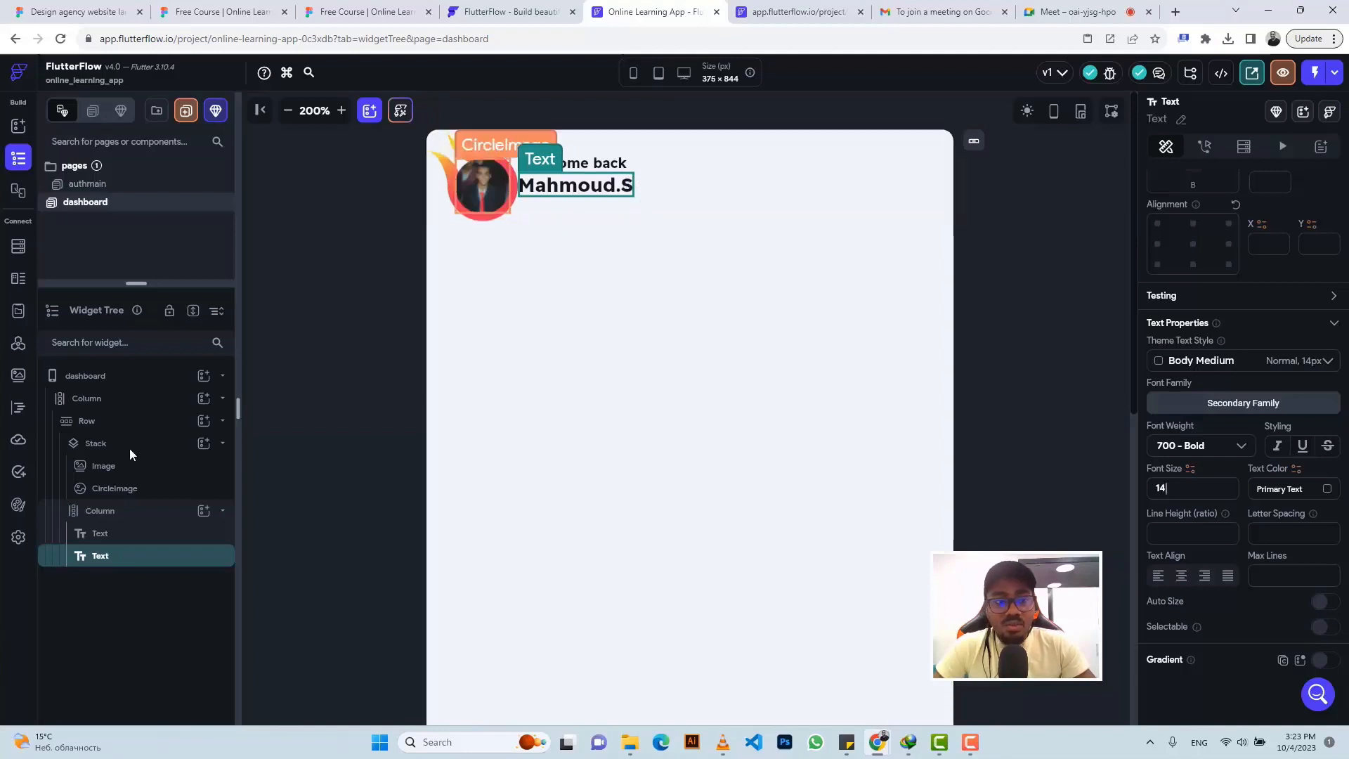
left_click(794, 179)
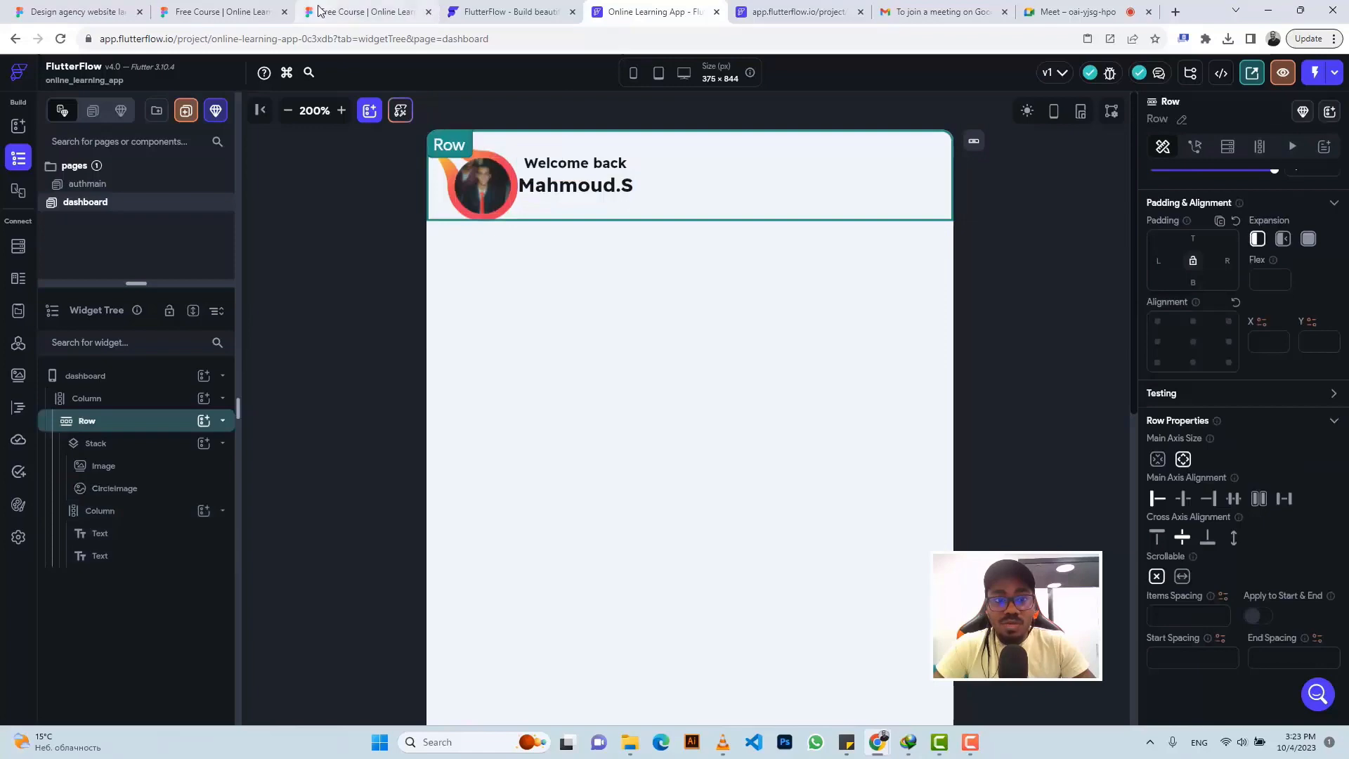
Switch to Figma and select the CircleWavyCheck badge beside the user name to inspect it
left_click(365, 13)
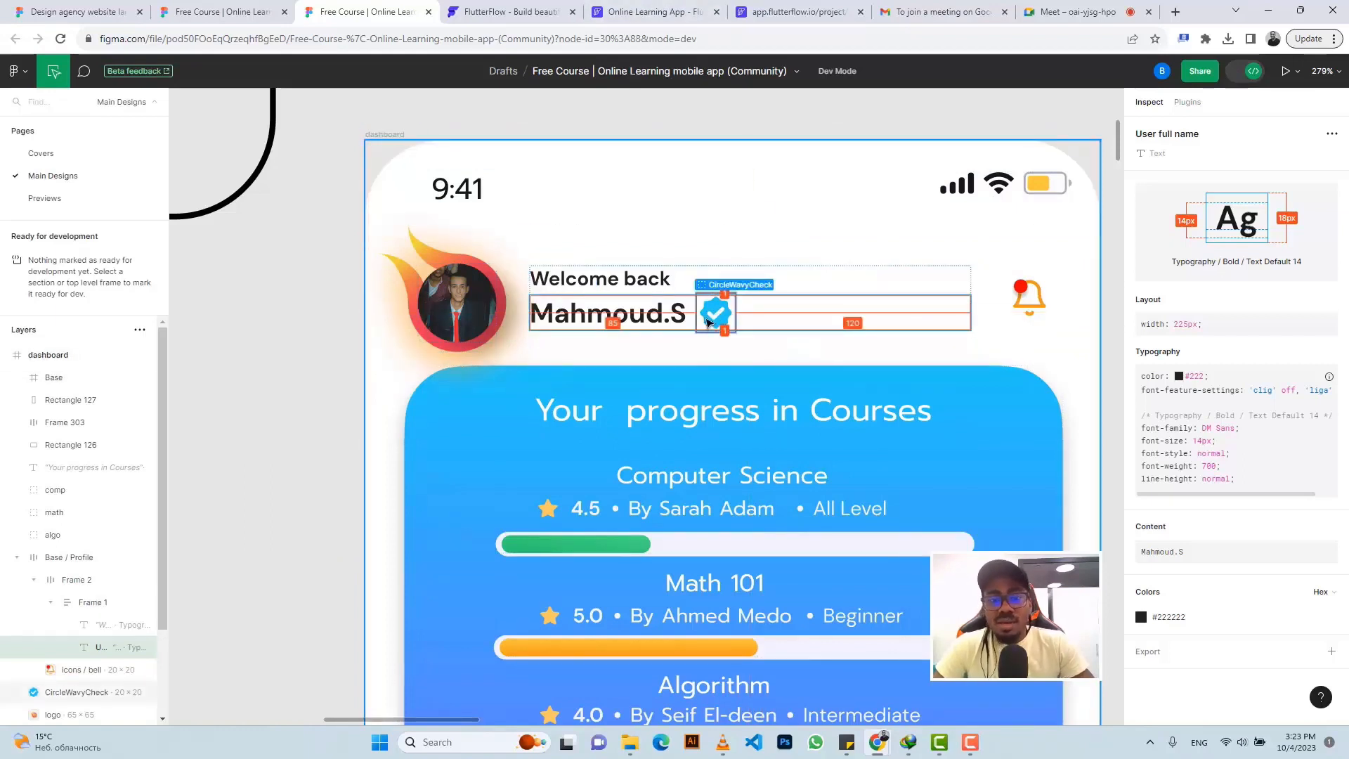
left_click(709, 321)
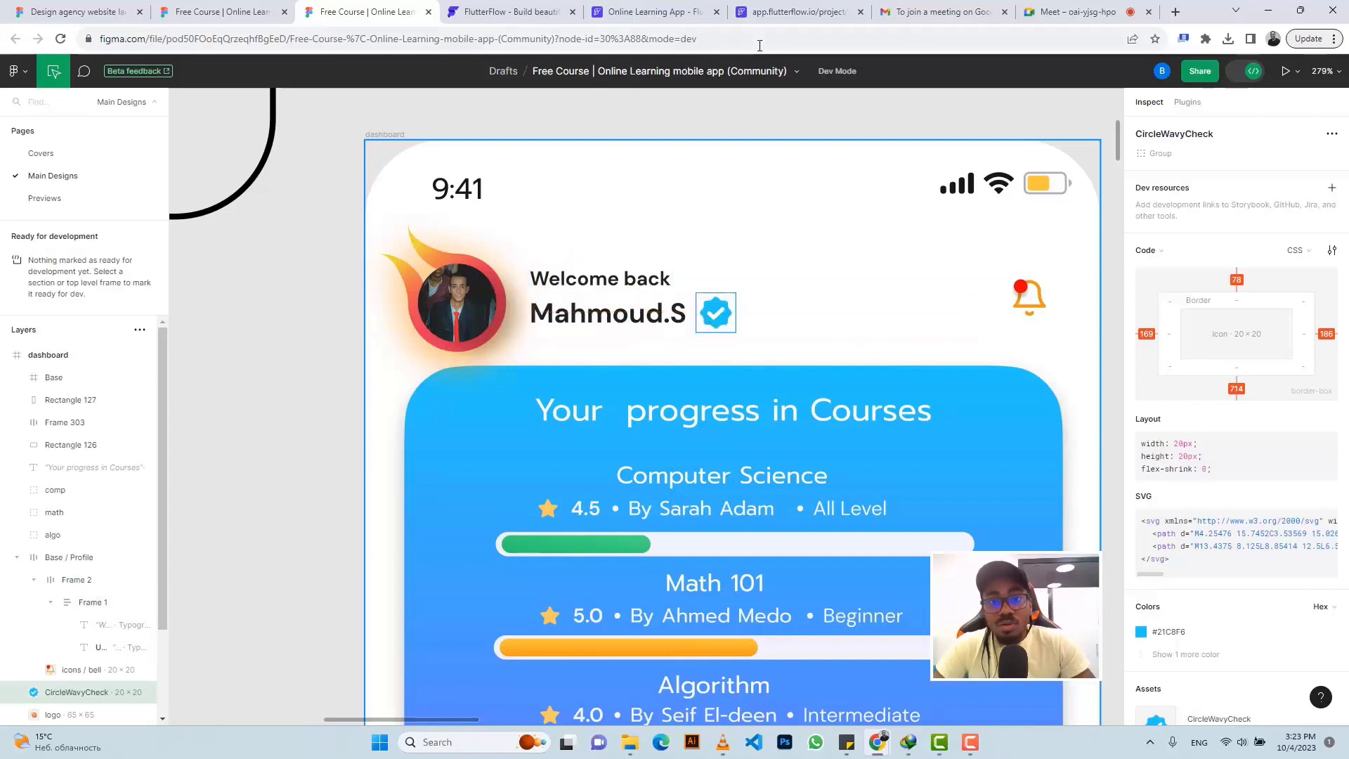
Switch to FlutterFlow, wrap the user name Text in a Row and add an Image widget to that Row
left_click(657, 12)
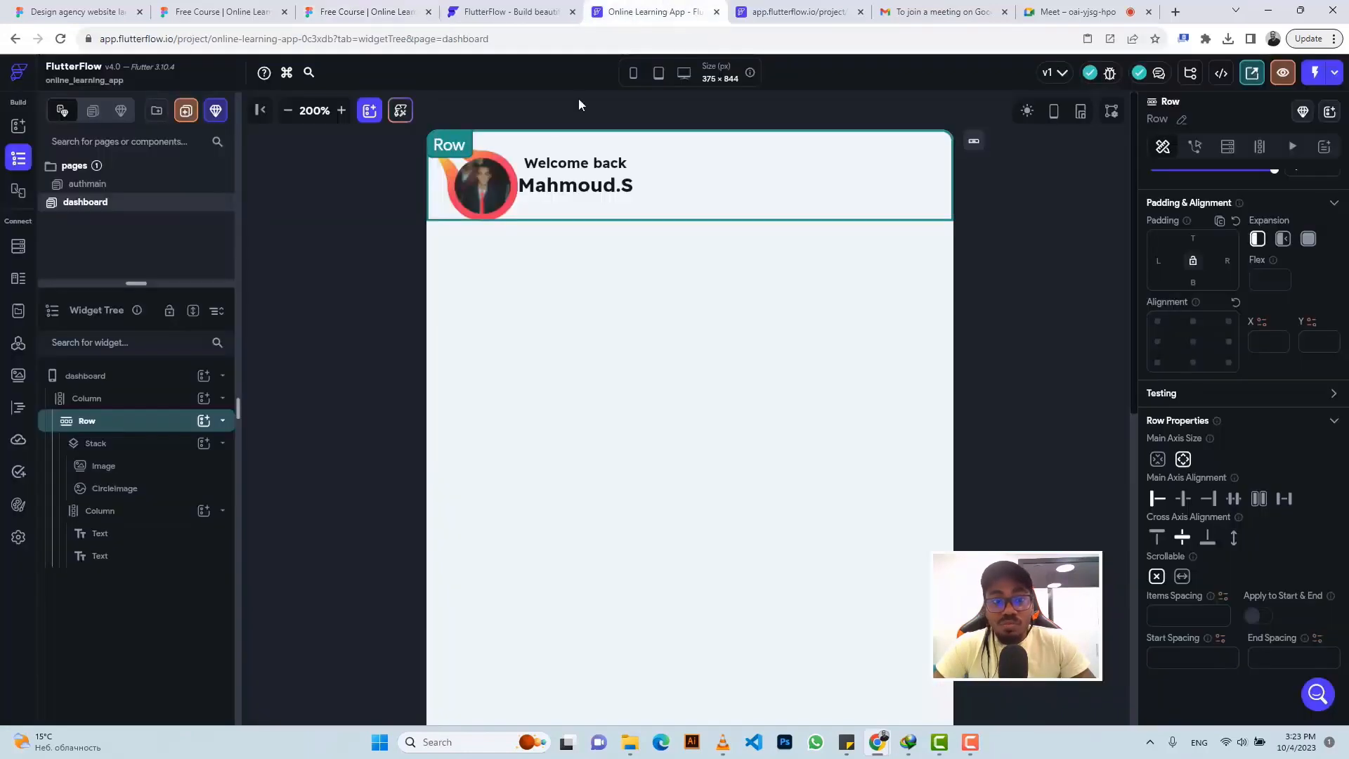
left_click(574, 193)
right_click(574, 193)
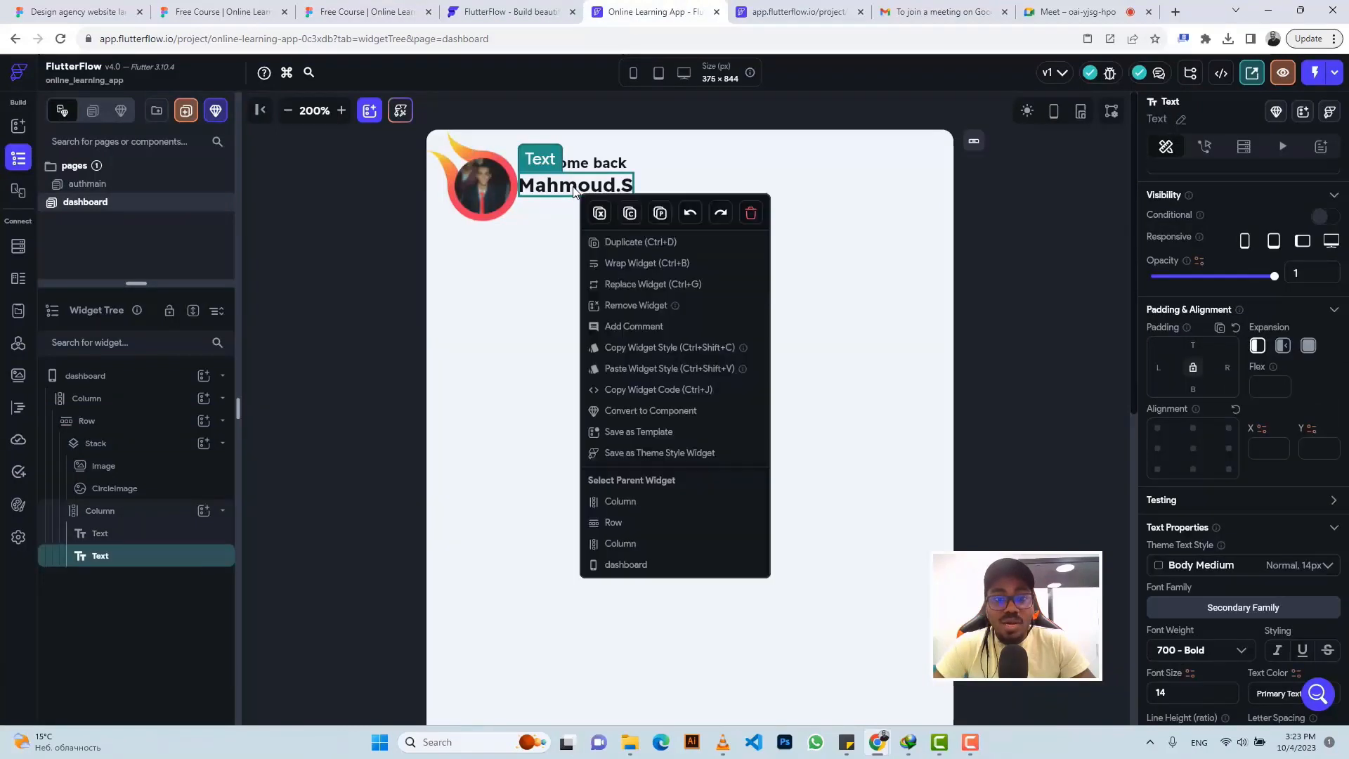
left_click(604, 263)
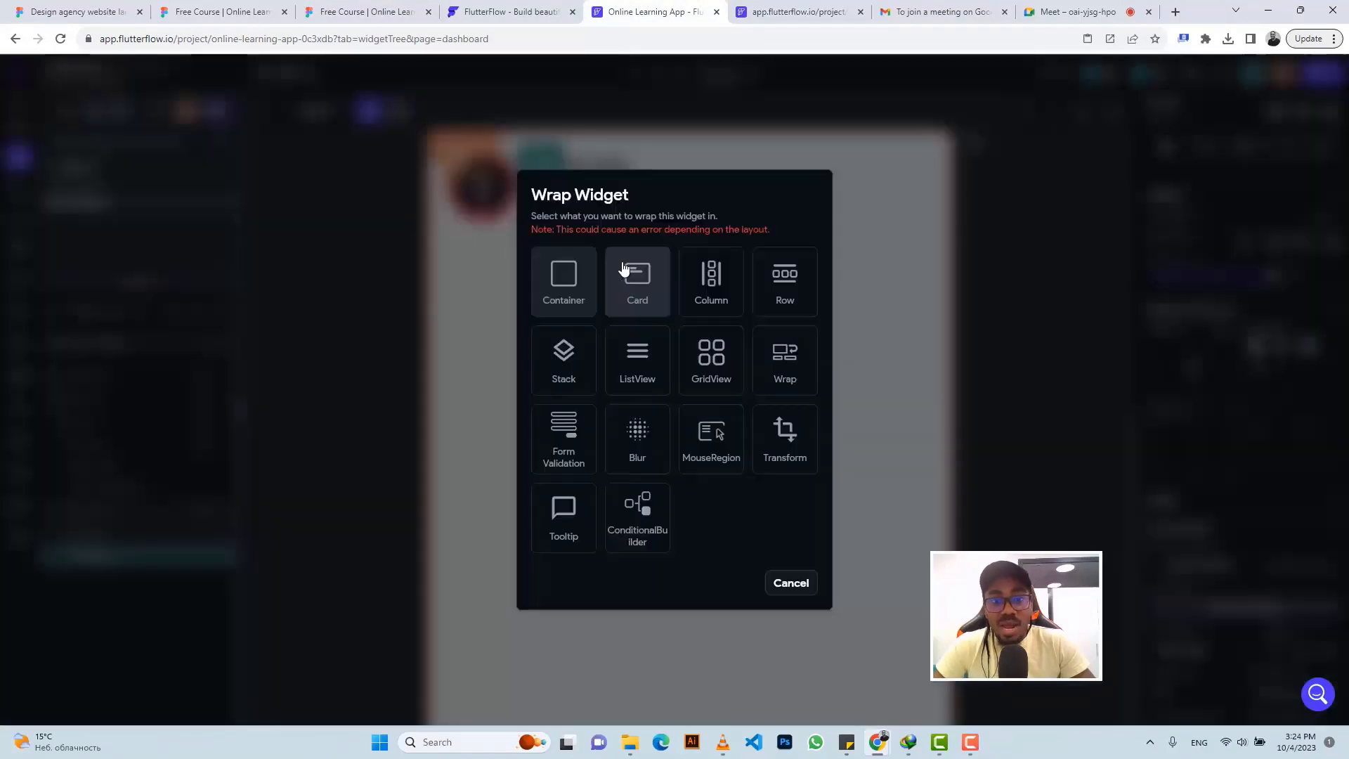
left_click(786, 300)
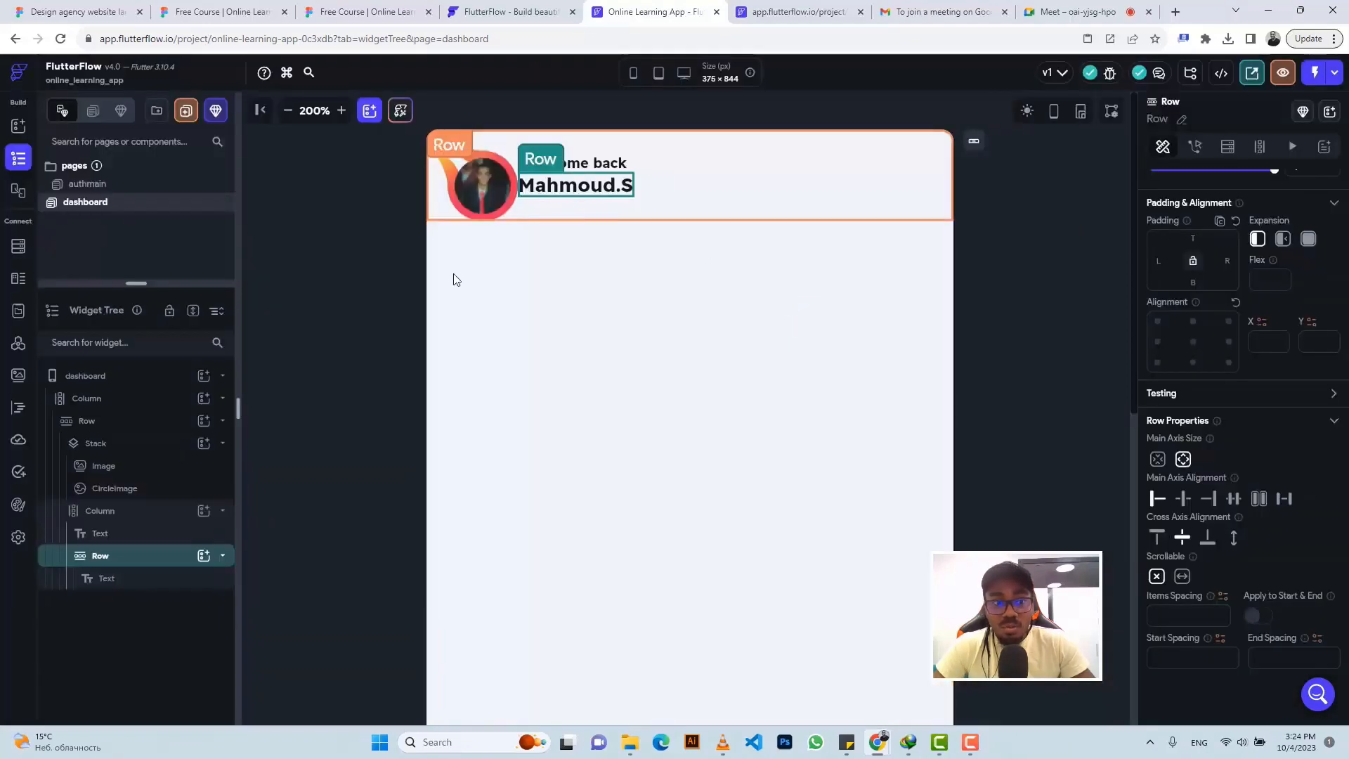
left_click(203, 556)
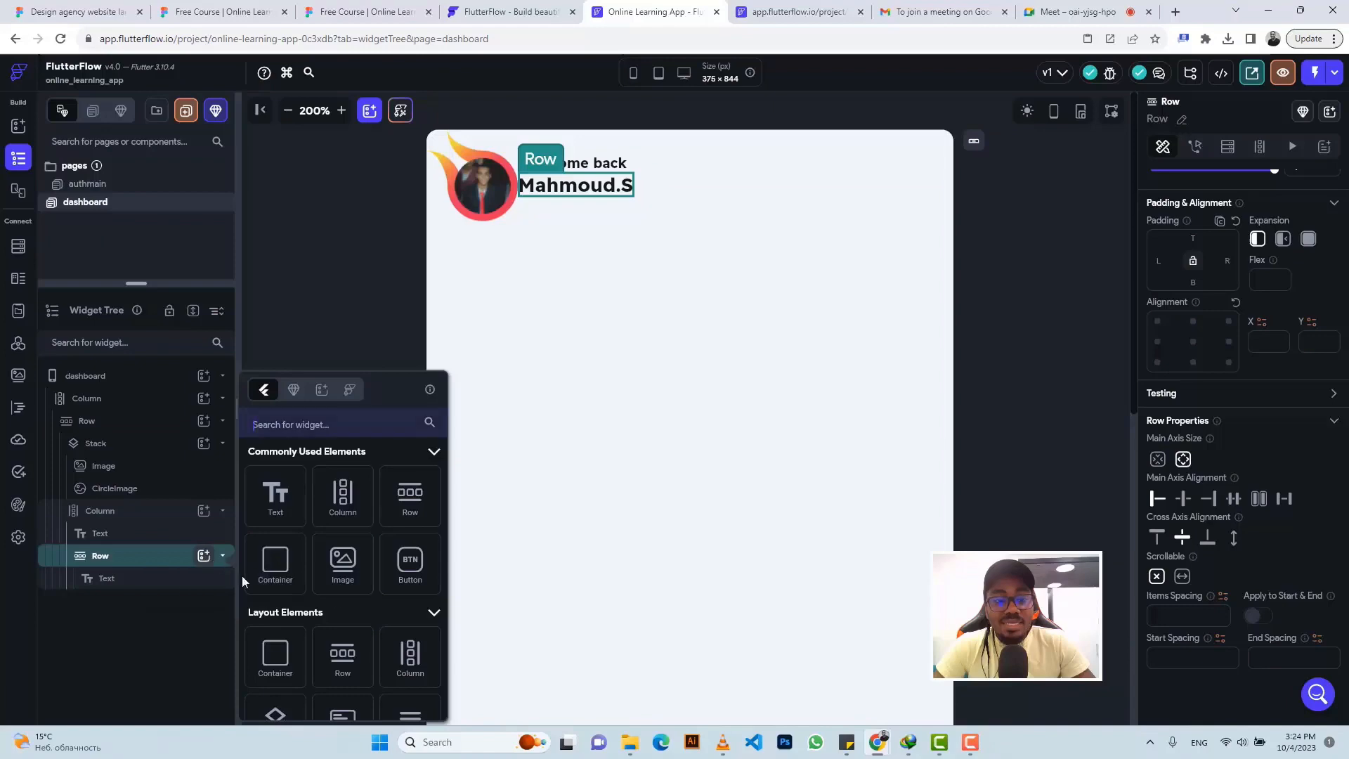
left_click(347, 572)
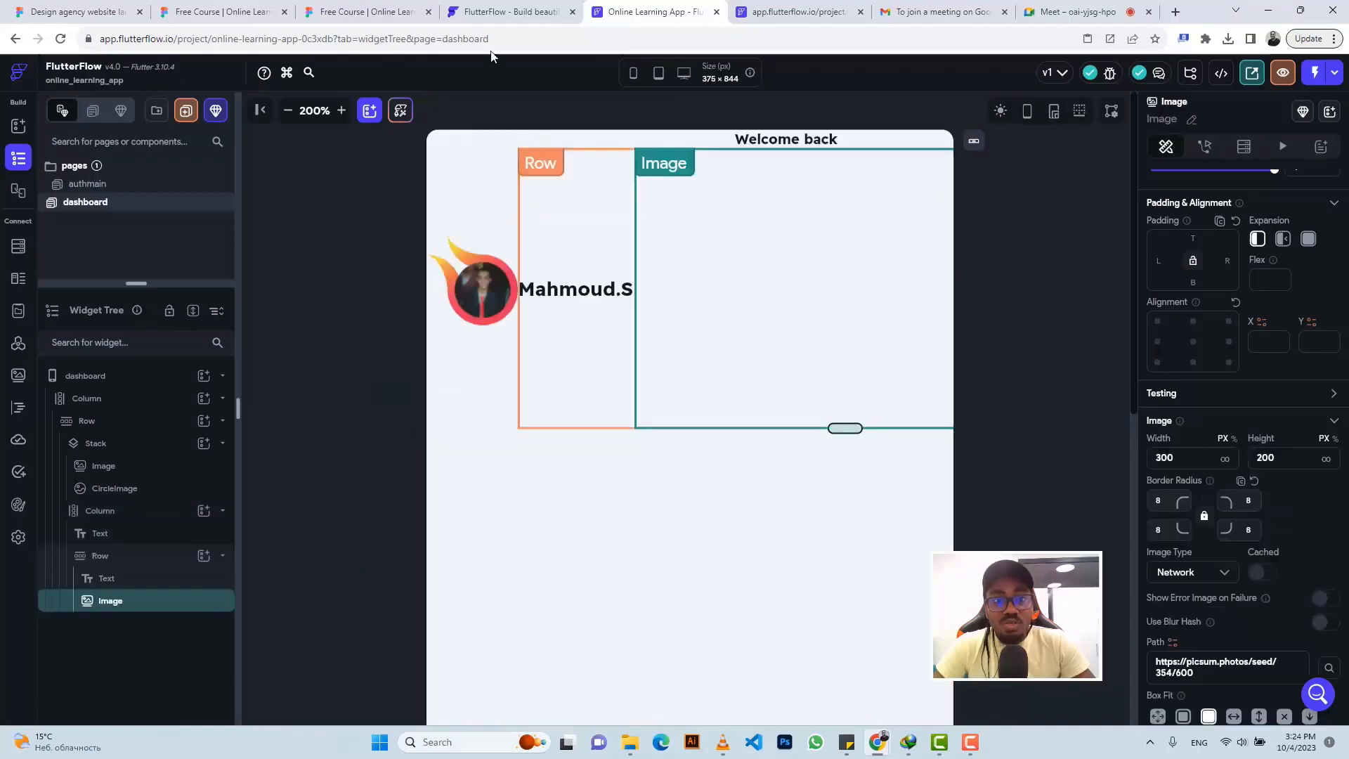
Switch to Figma and export the CircleWavyCheck badge as a PNG at 1x
left_click(366, 12)
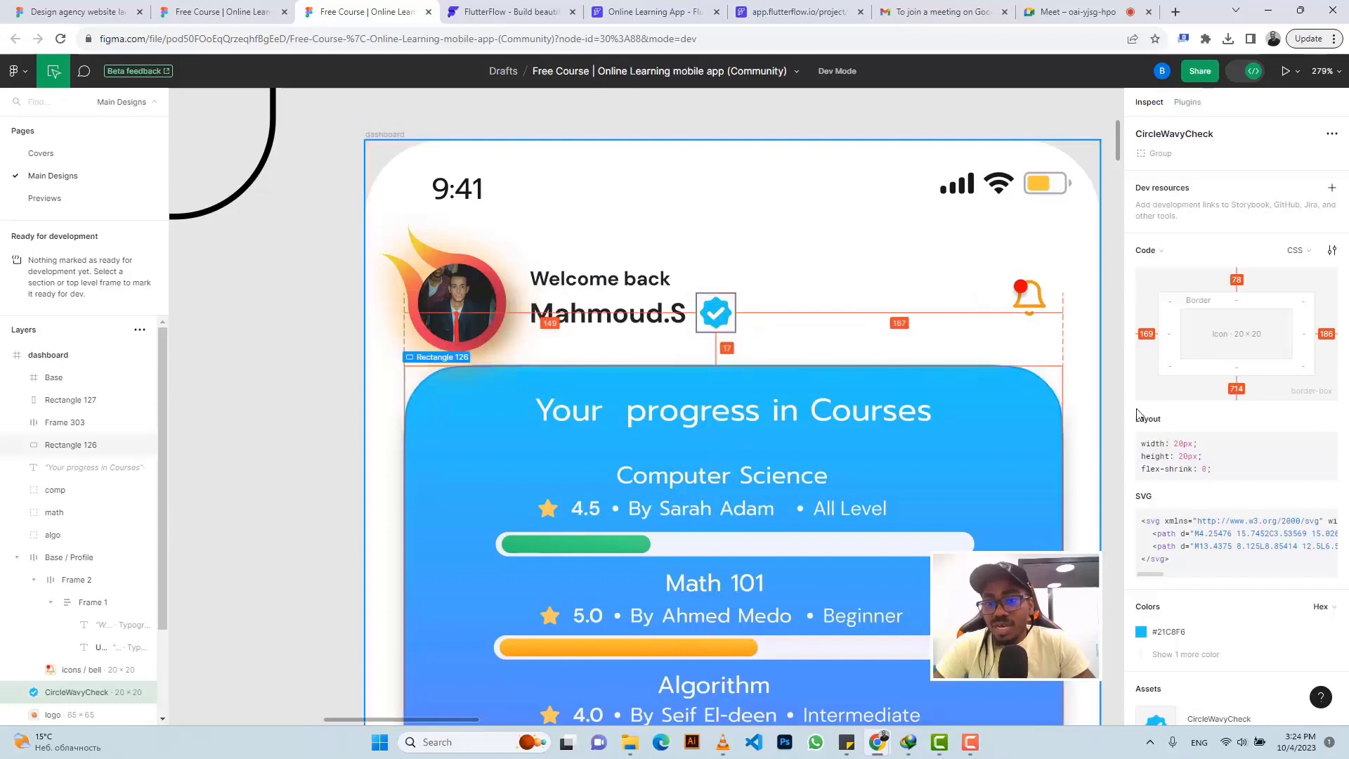
scroll(1166, 449, "down", 3)
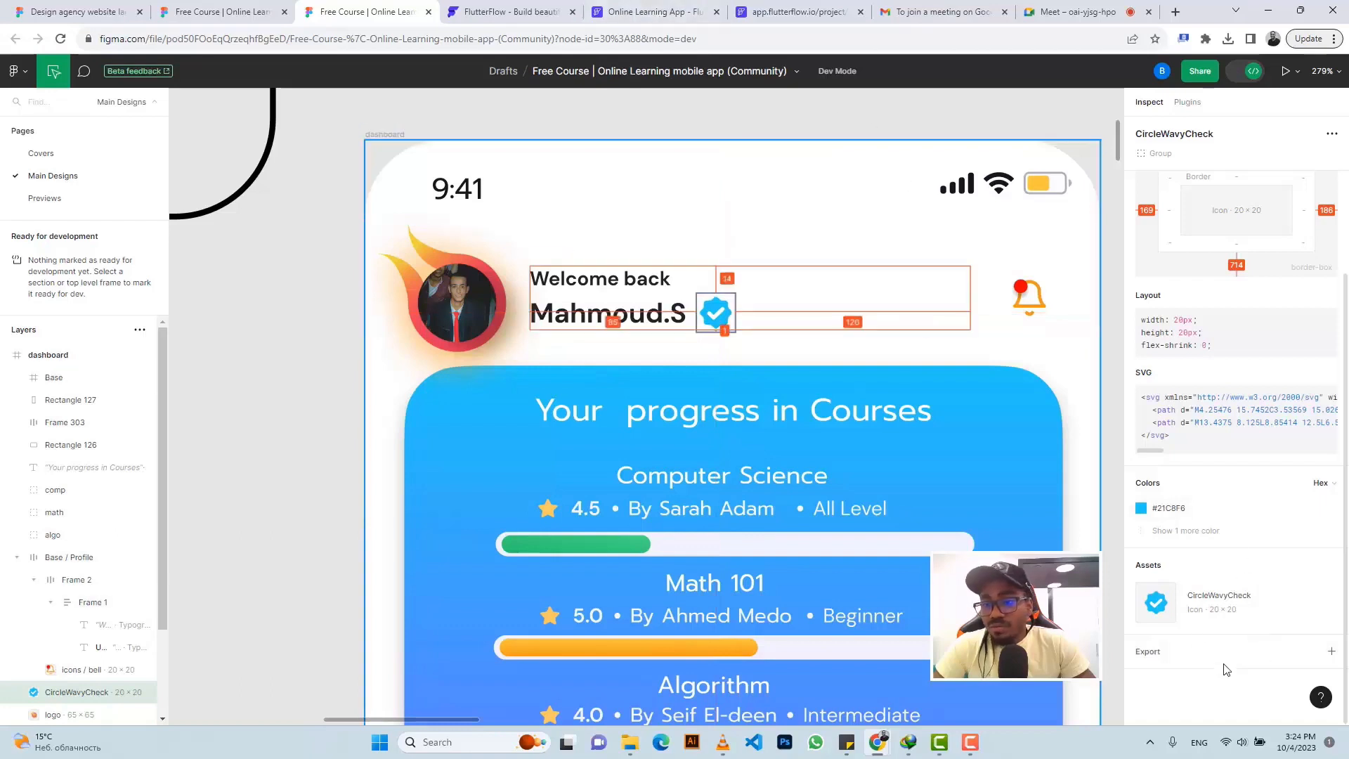
left_click(1145, 652)
scroll(1173, 606, "down", 2)
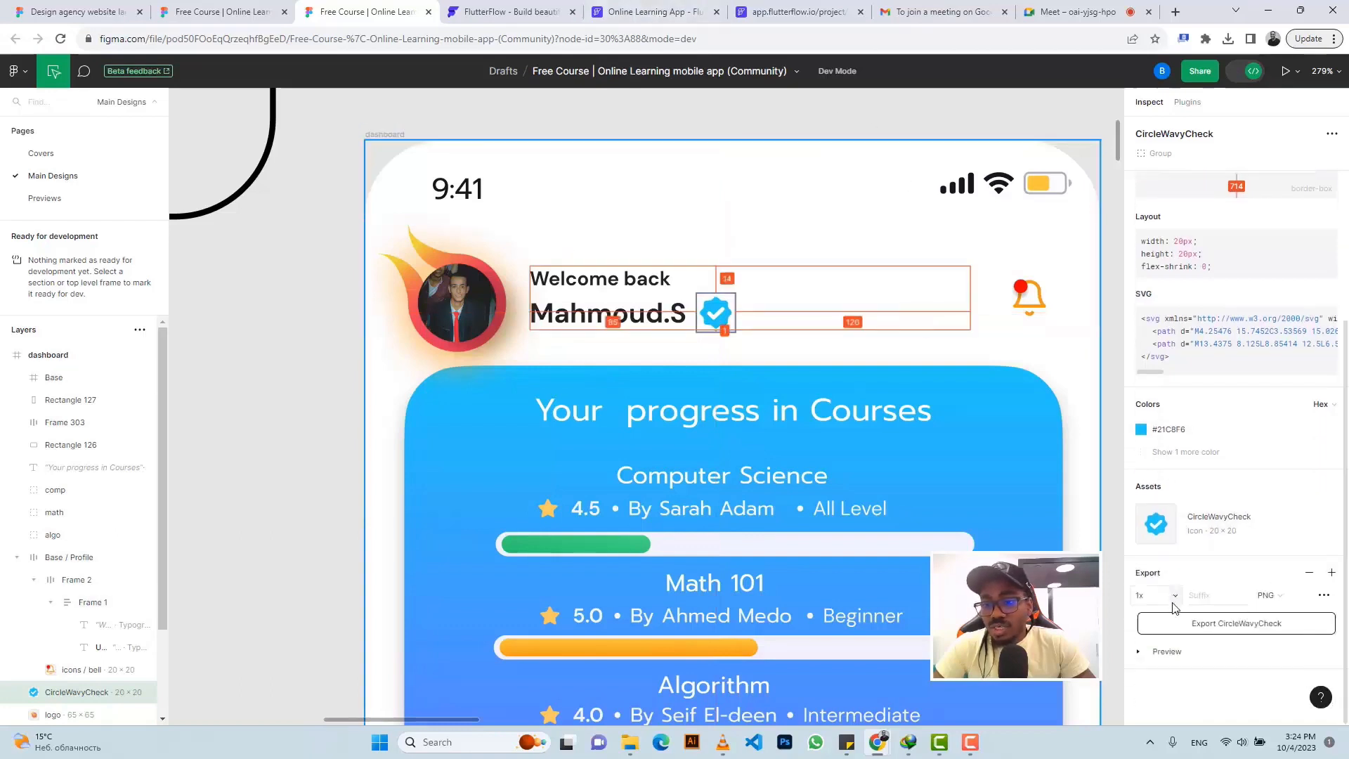
left_click(1163, 655)
scroll(1176, 503, "down", 5)
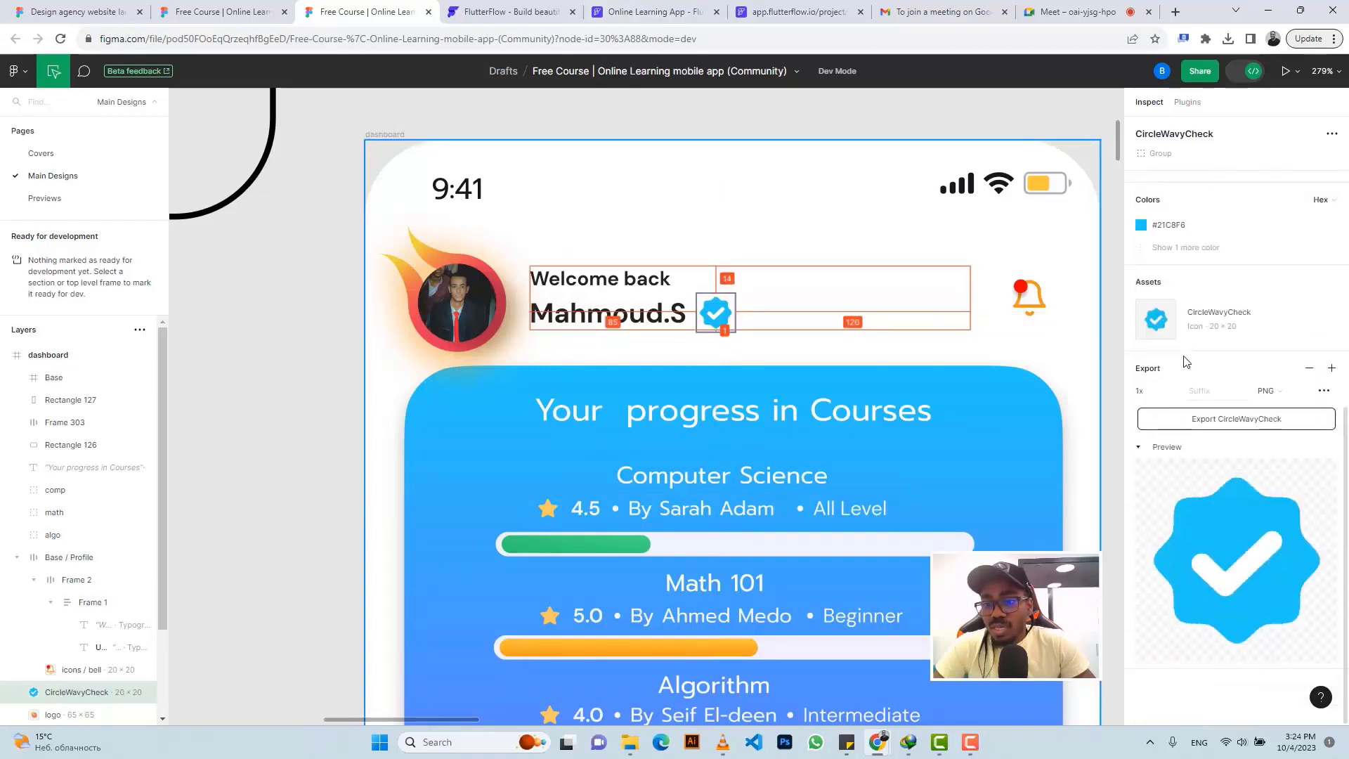
left_click(1198, 422)
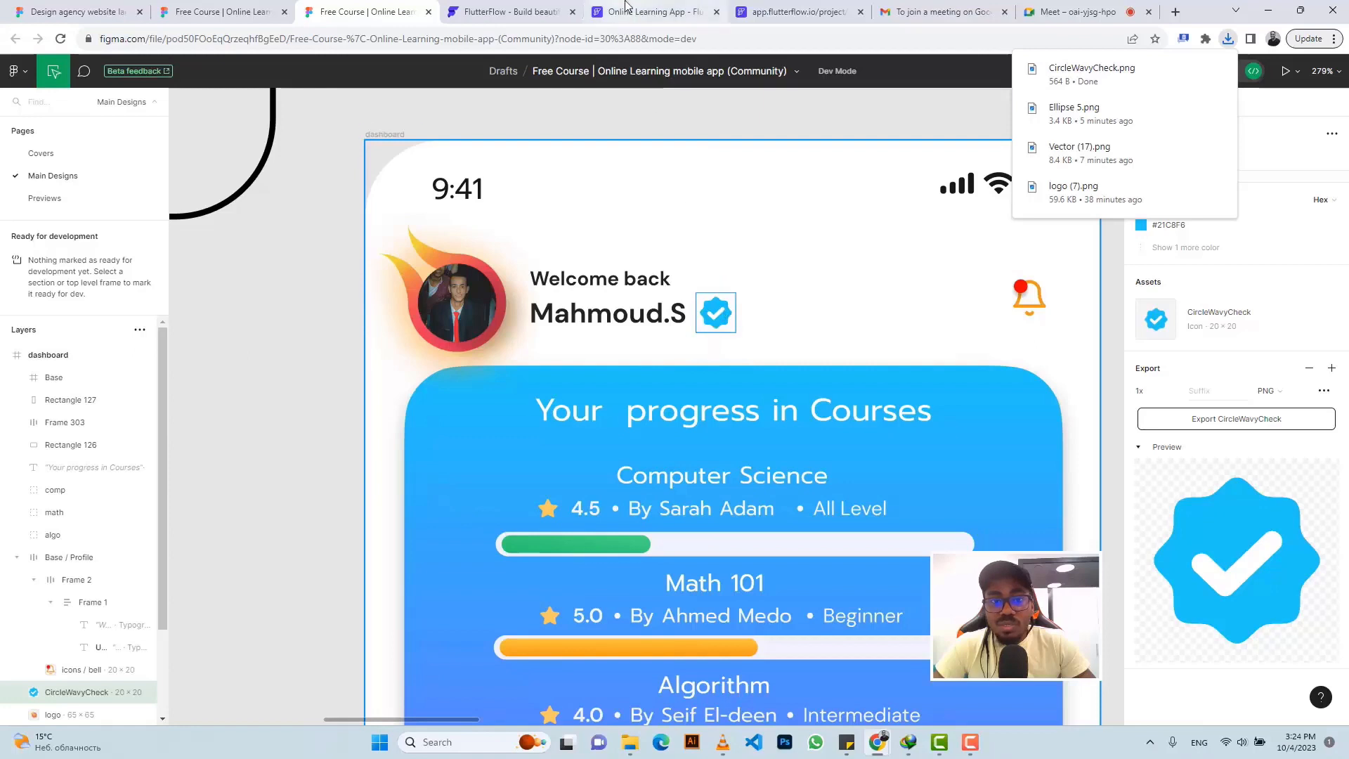
Switch to FlutterFlow, set the new Image's width and height to 20 and clear its border radius
left_click(652, 12)
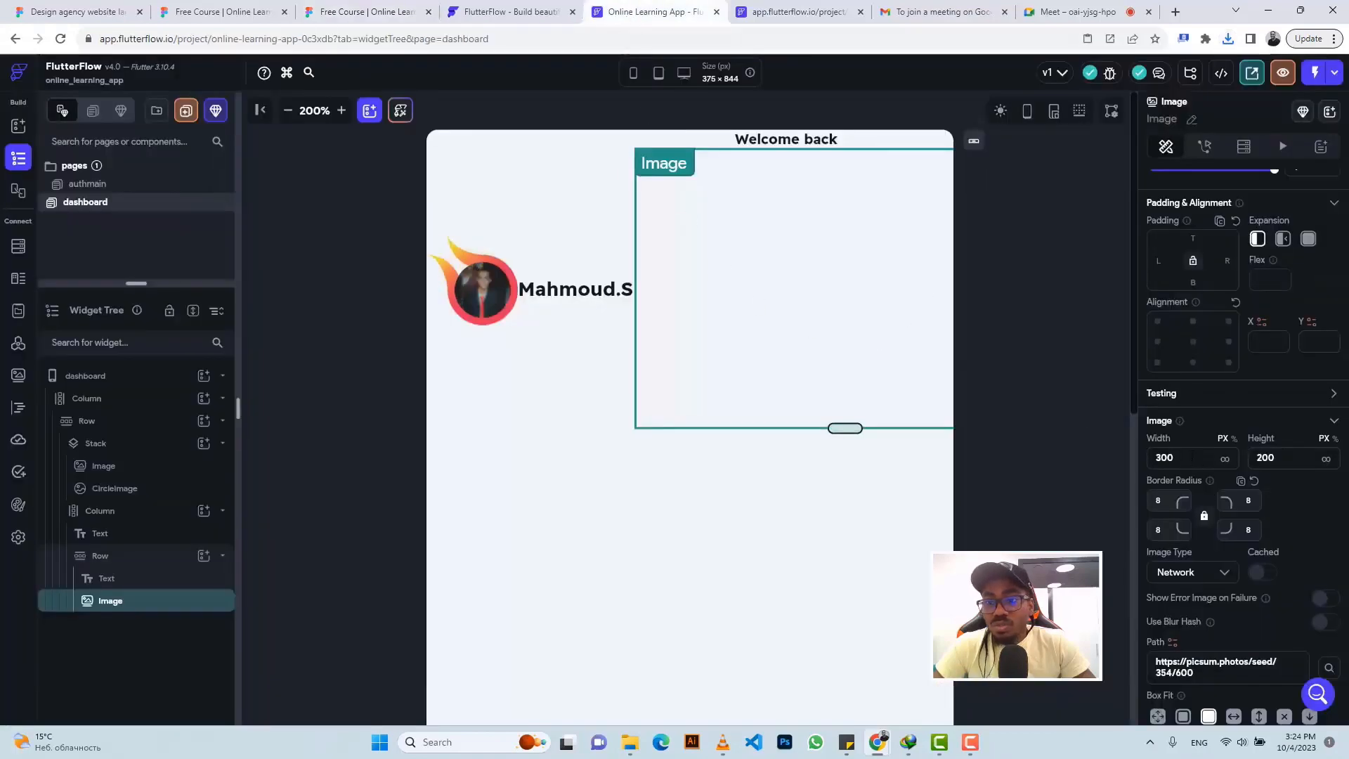
double_click(1159, 458)
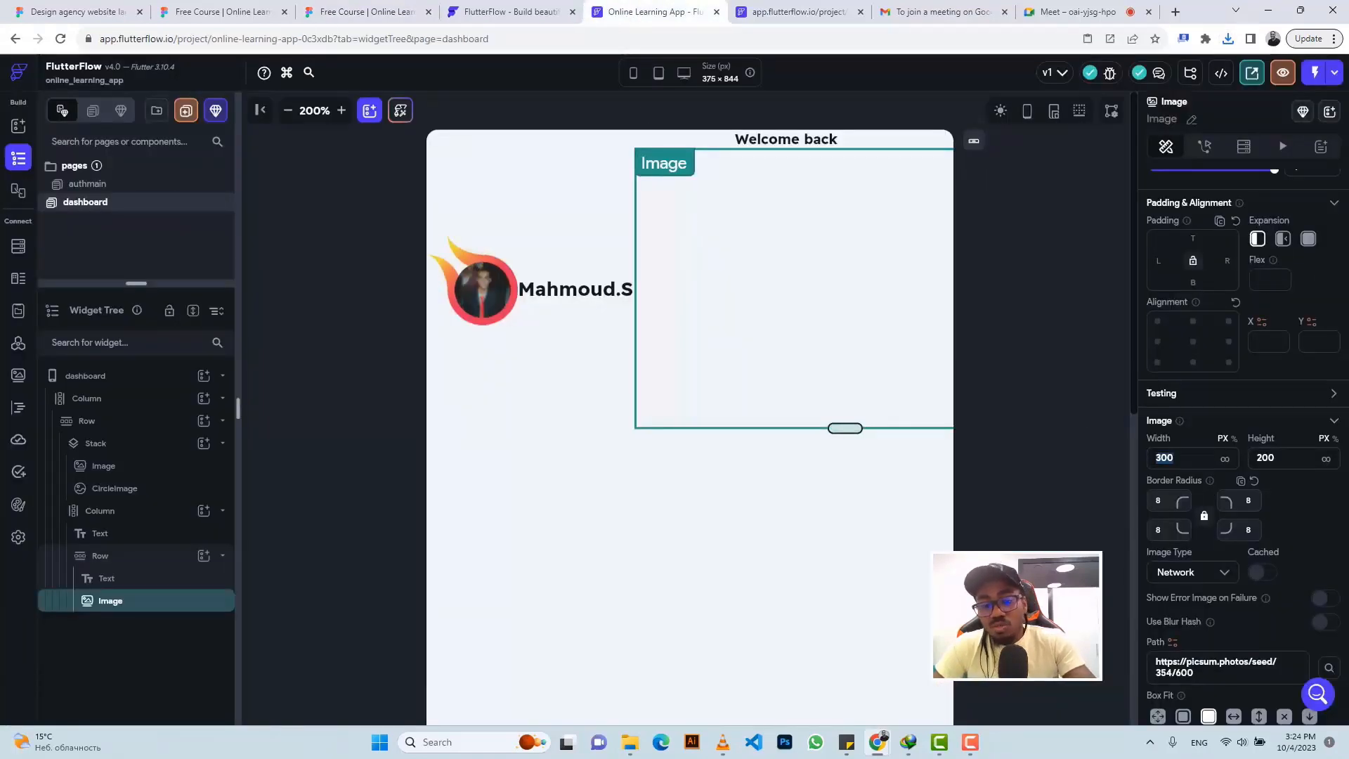
type("20")
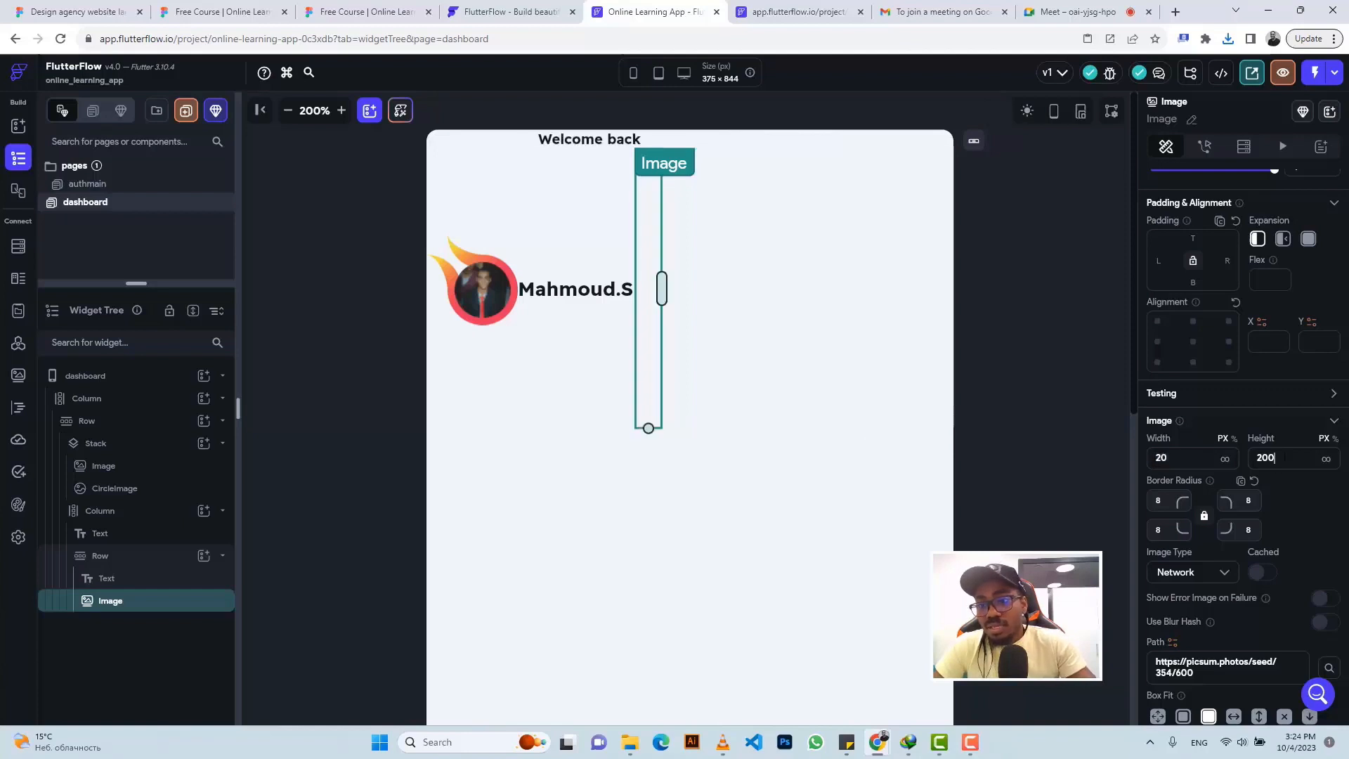
key("BackSpace")
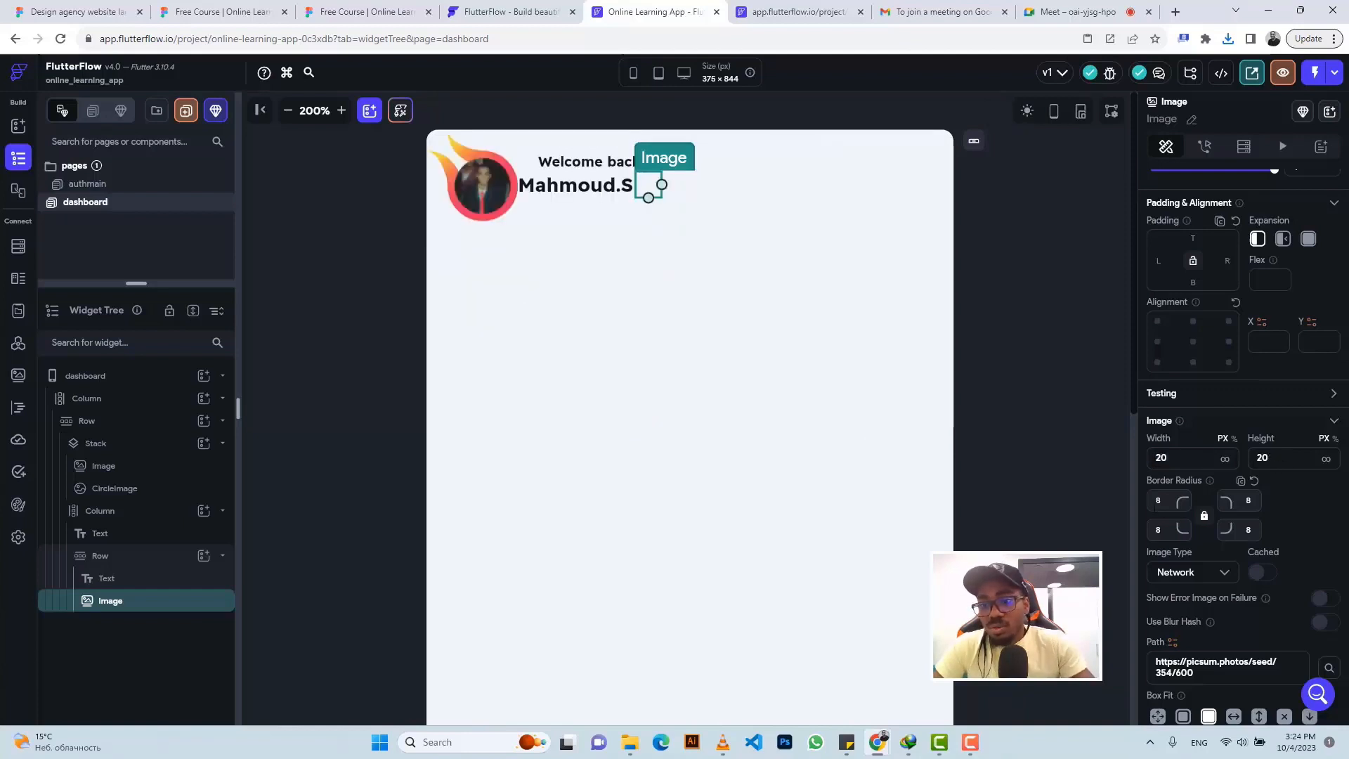
left_click(1167, 502)
key("BackSpace")
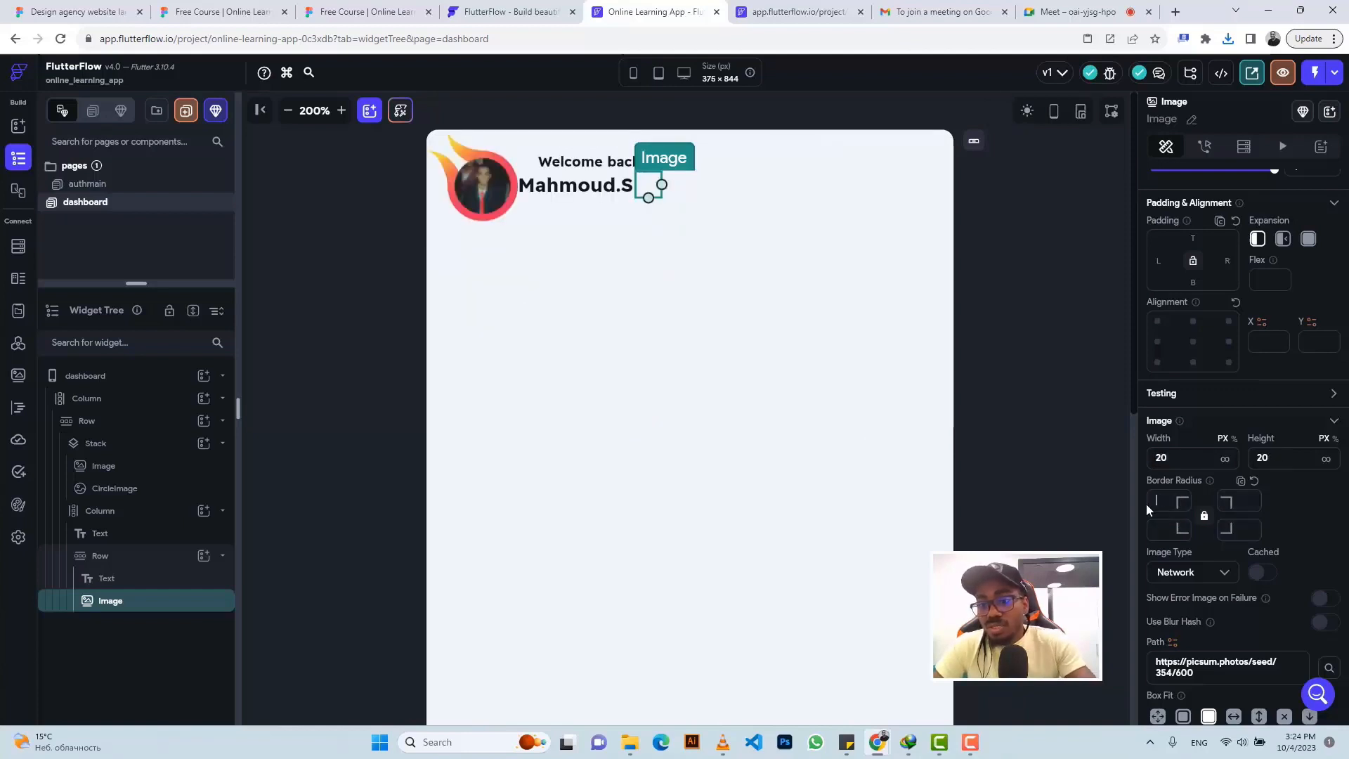
Set the image type to Asset, upload CircleWavyCheck.png from Downloads as its source and change the box fit to Contain
left_click(1187, 576)
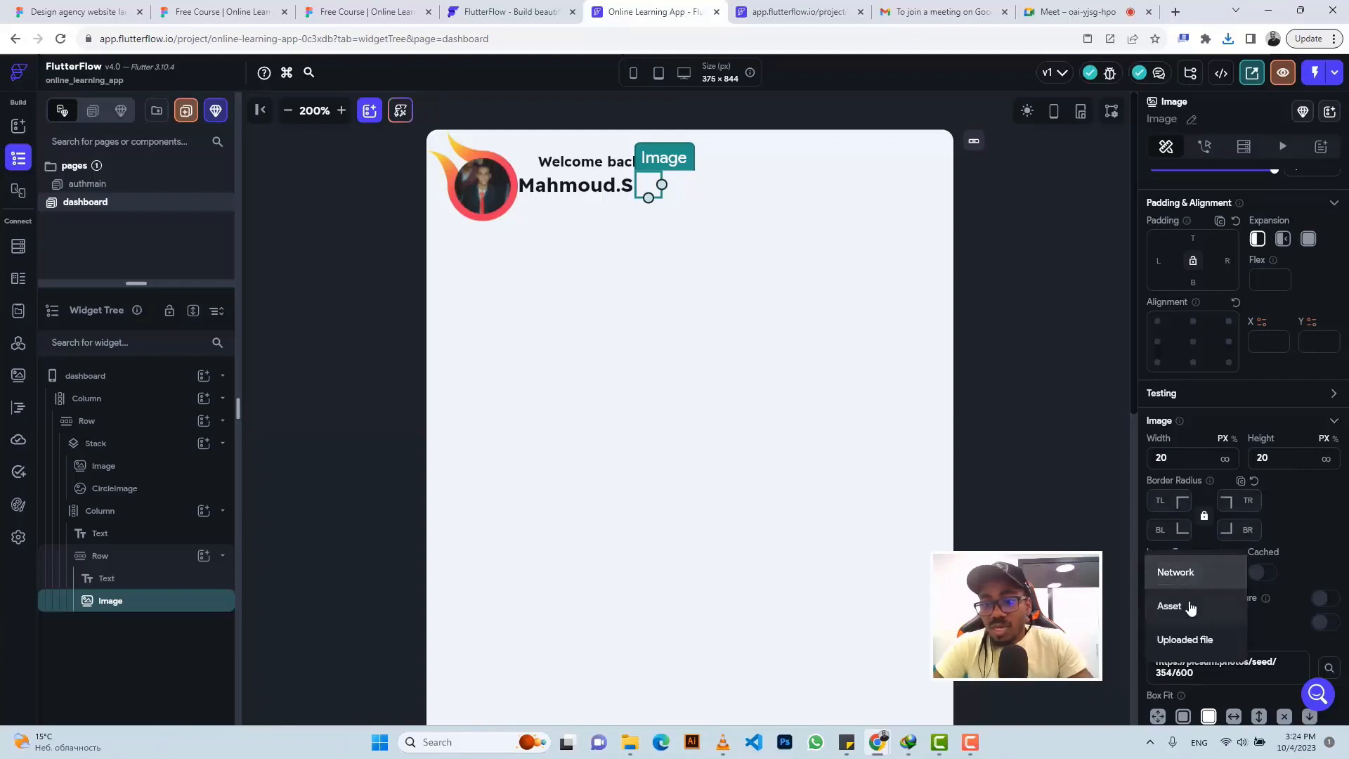
left_click(1191, 606)
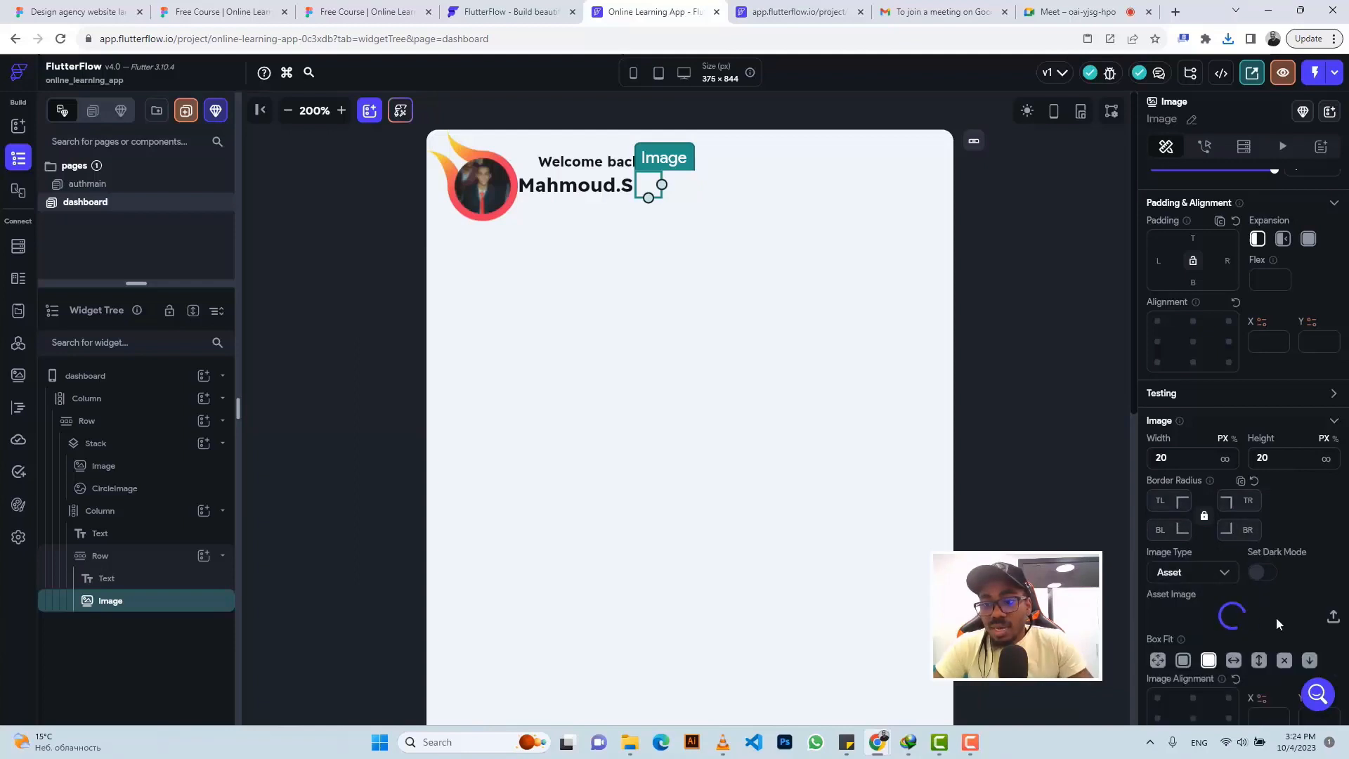
left_click(1332, 618)
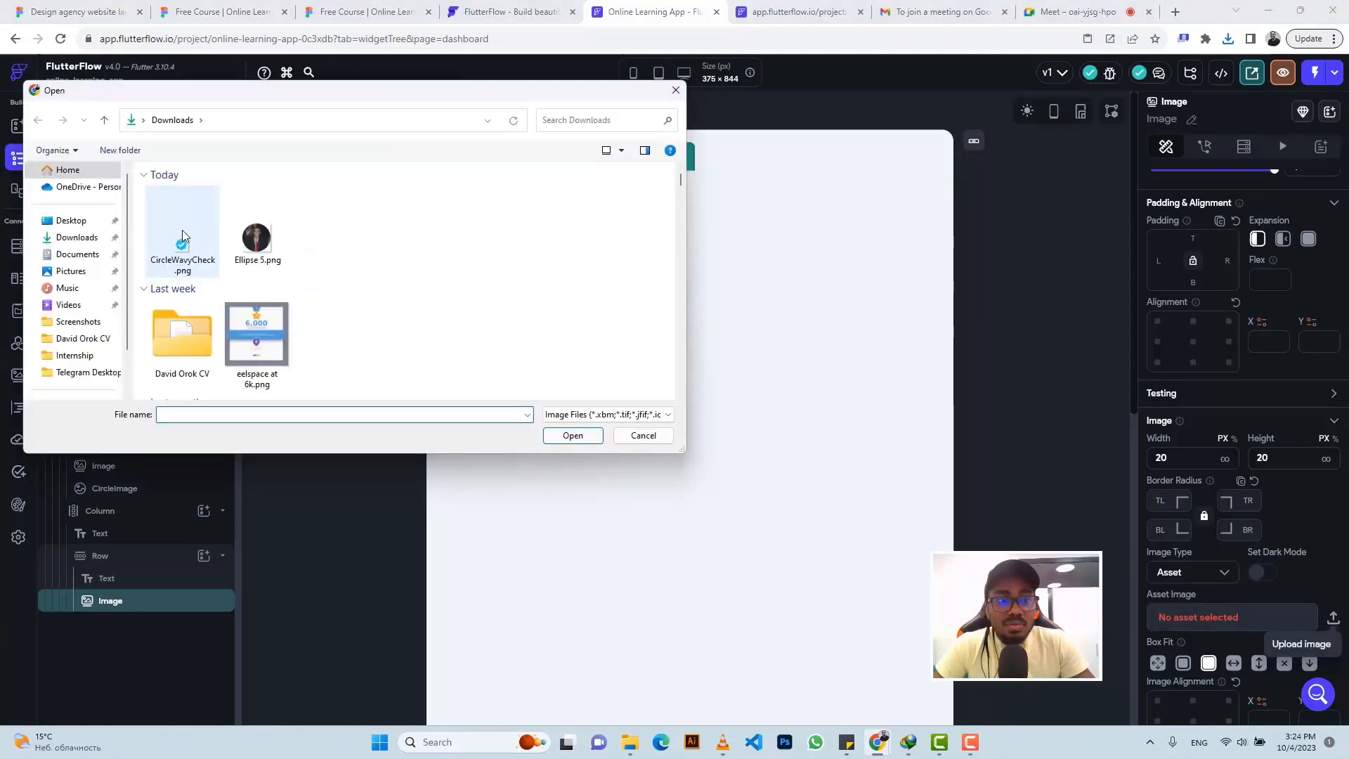
left_click(182, 242)
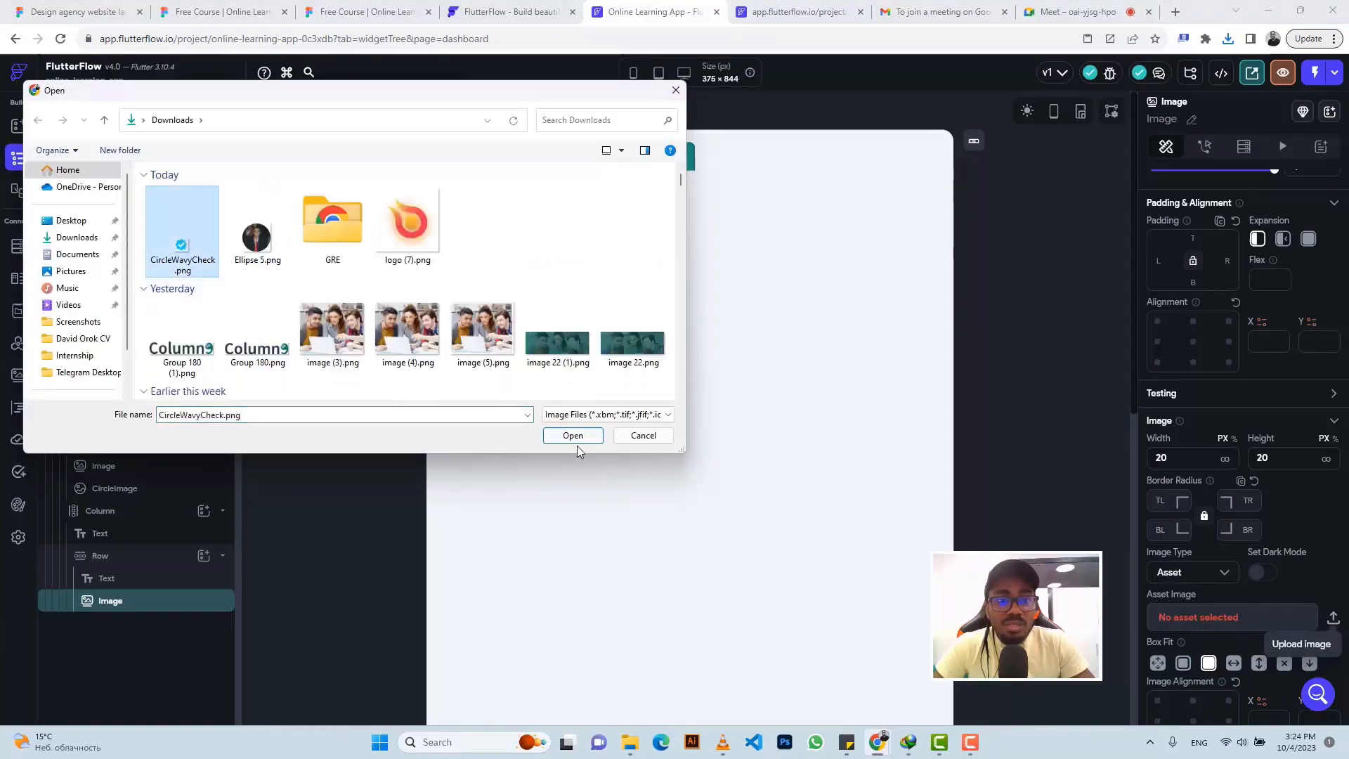
left_click(573, 436)
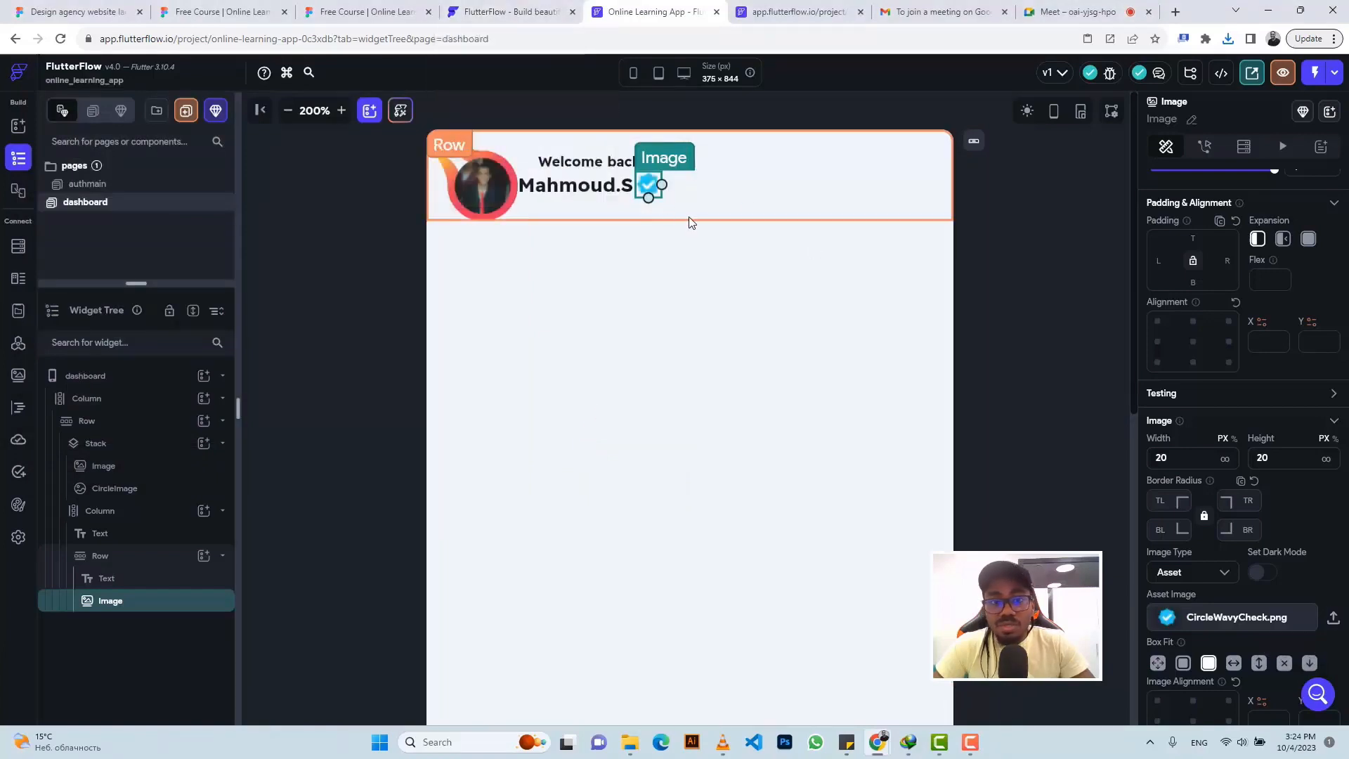
left_click(1183, 664)
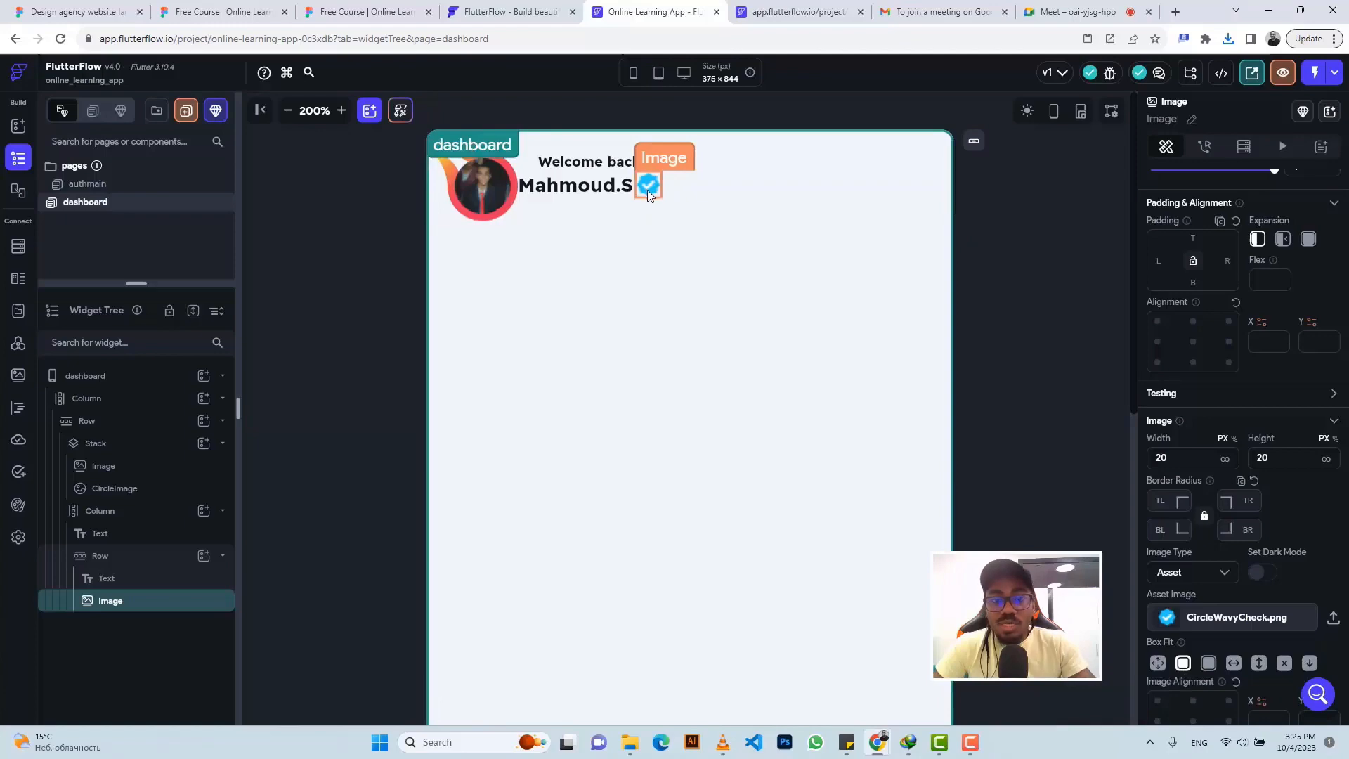
Check the spacing between the user name and badge in Figma, and in FlutterFlow set the badge Image's left padding to 4
left_click(327, 10)
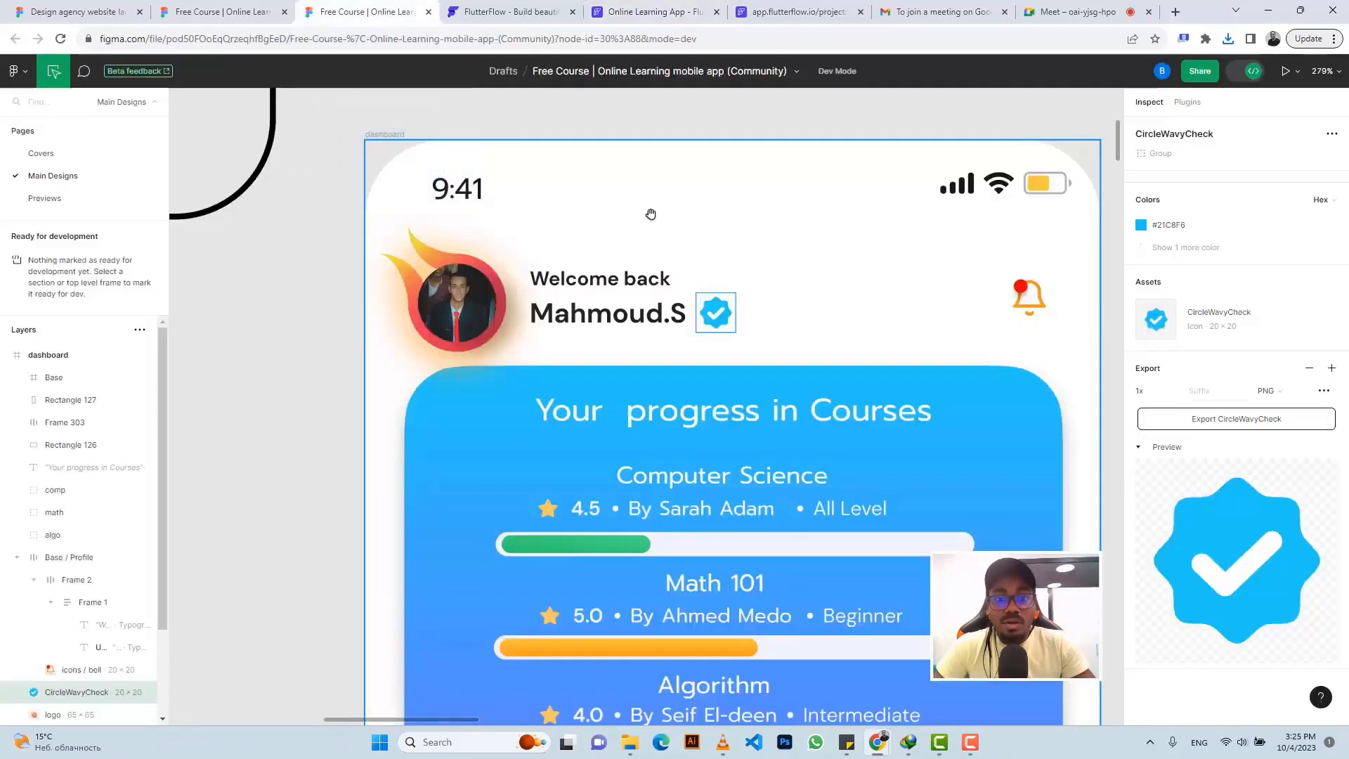
left_click(679, 322)
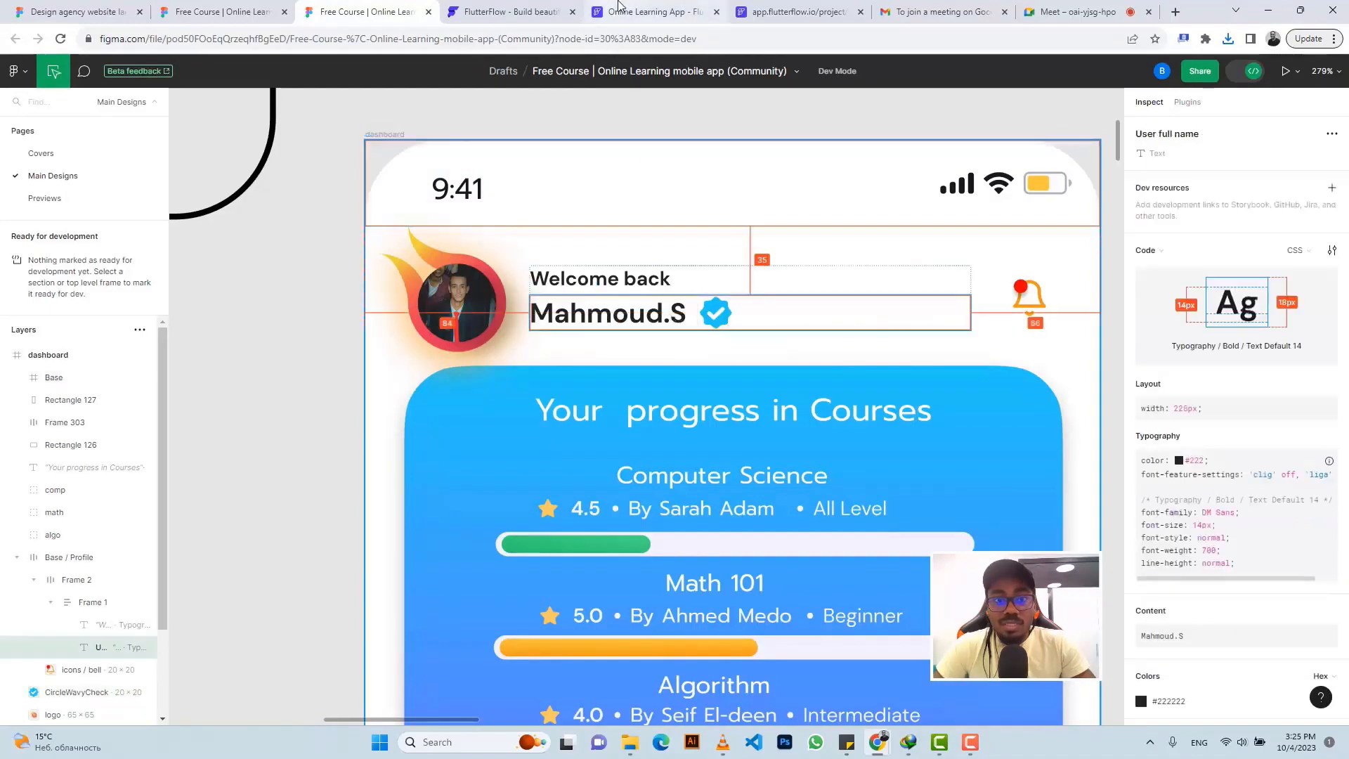
left_click(654, 12)
left_click(649, 186)
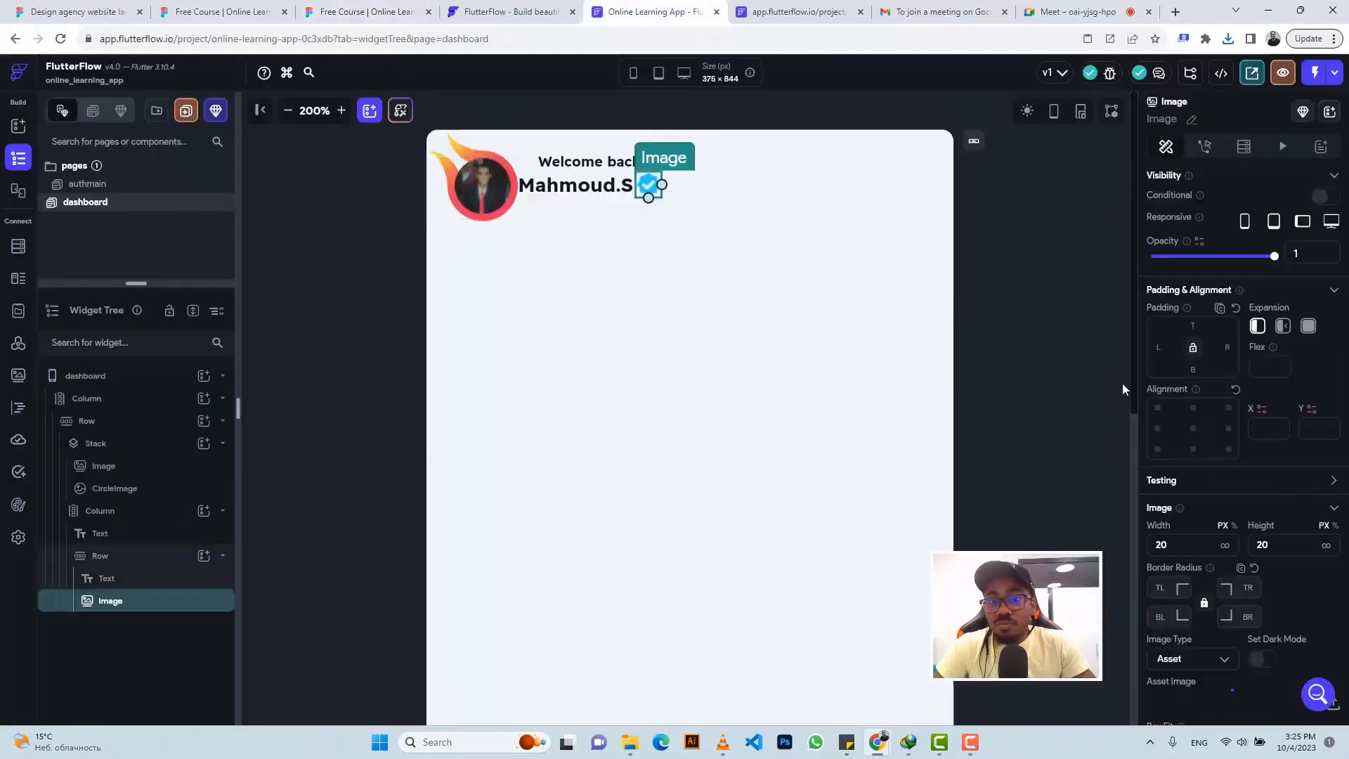
left_click(1158, 347)
type("4")
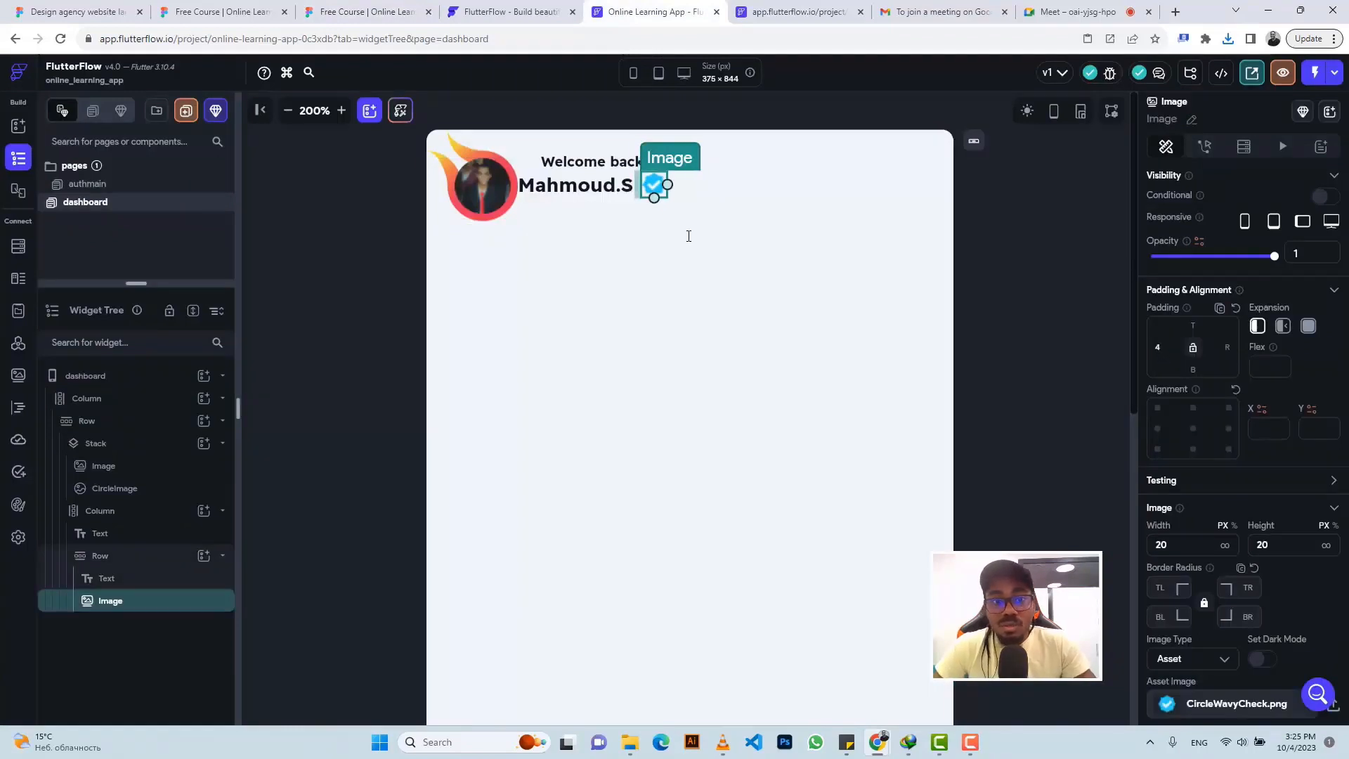
Set the header text Column's cross axis alignment to start and its left padding to 12, using the gap to the logo measured in Figma
left_click(535, 163)
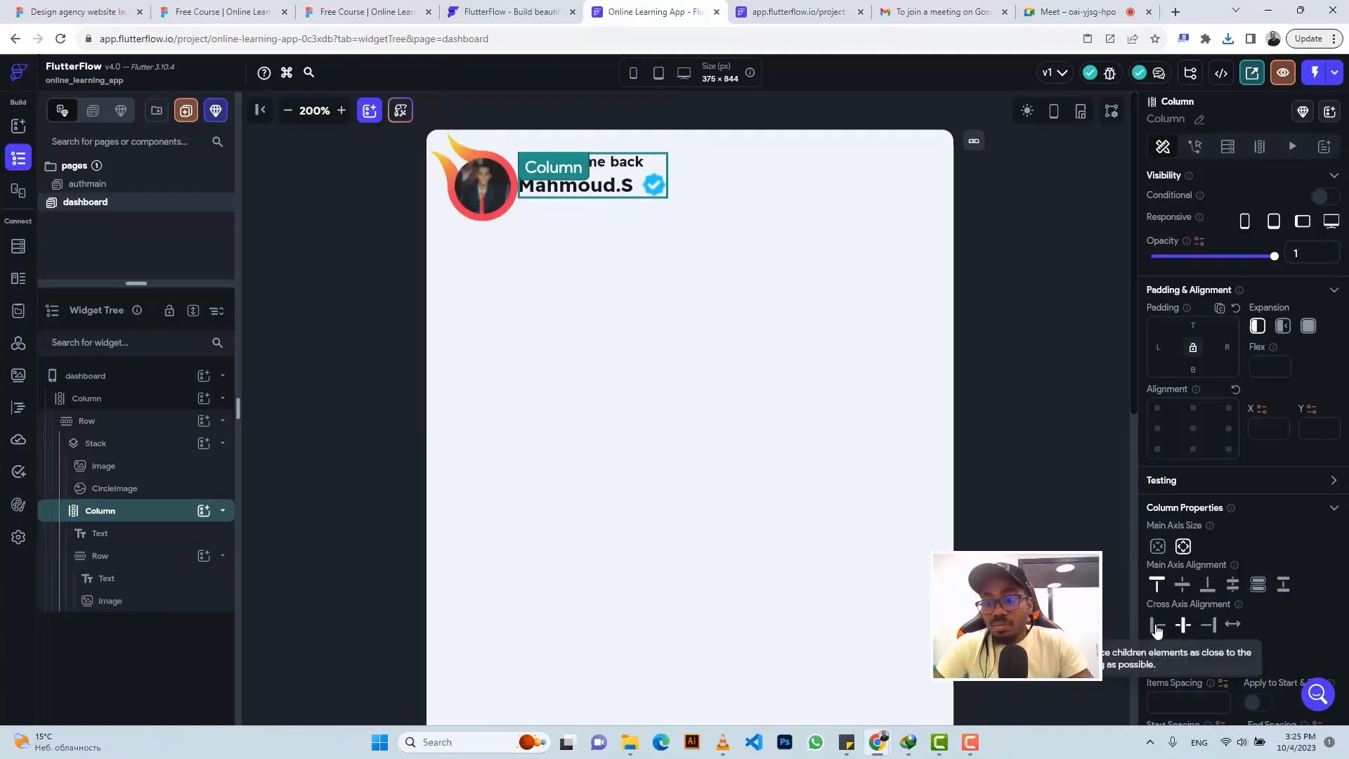
left_click(1017, 348)
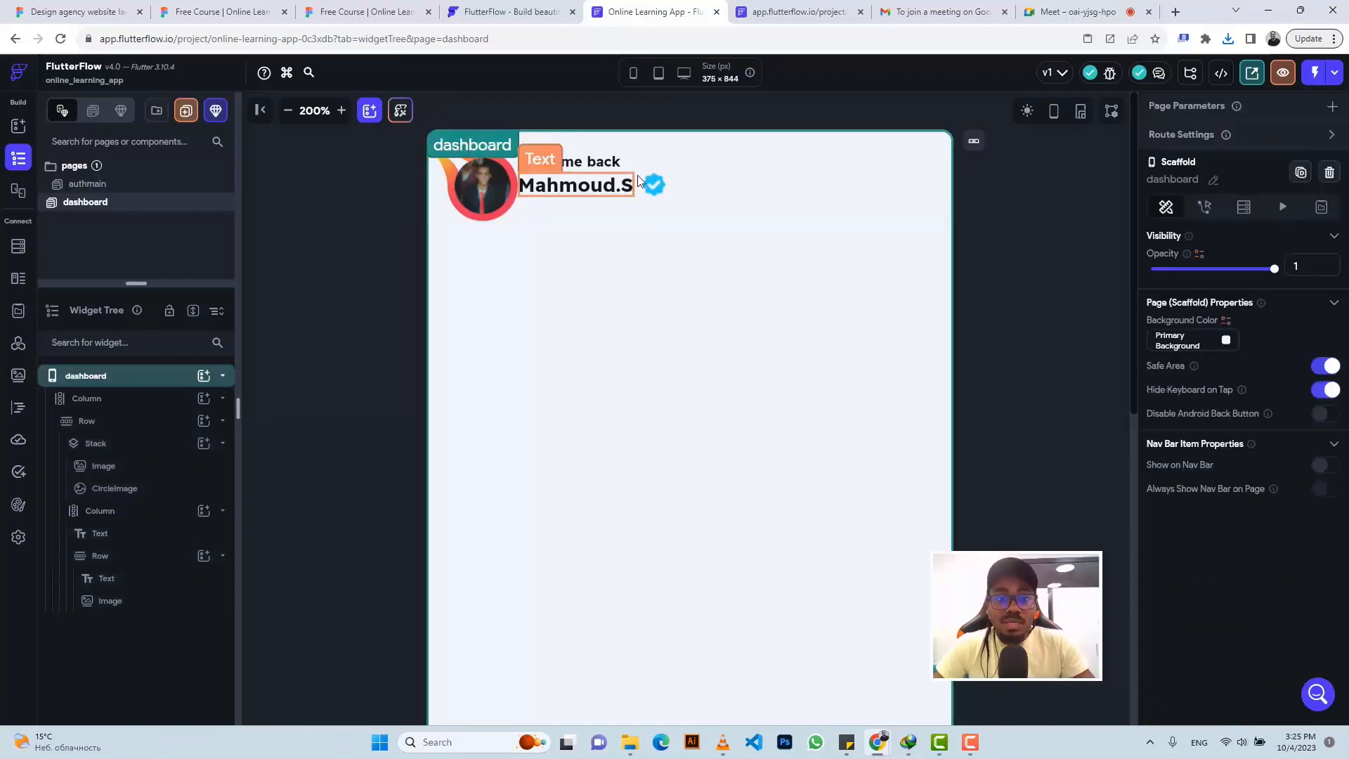
left_click(365, 12)
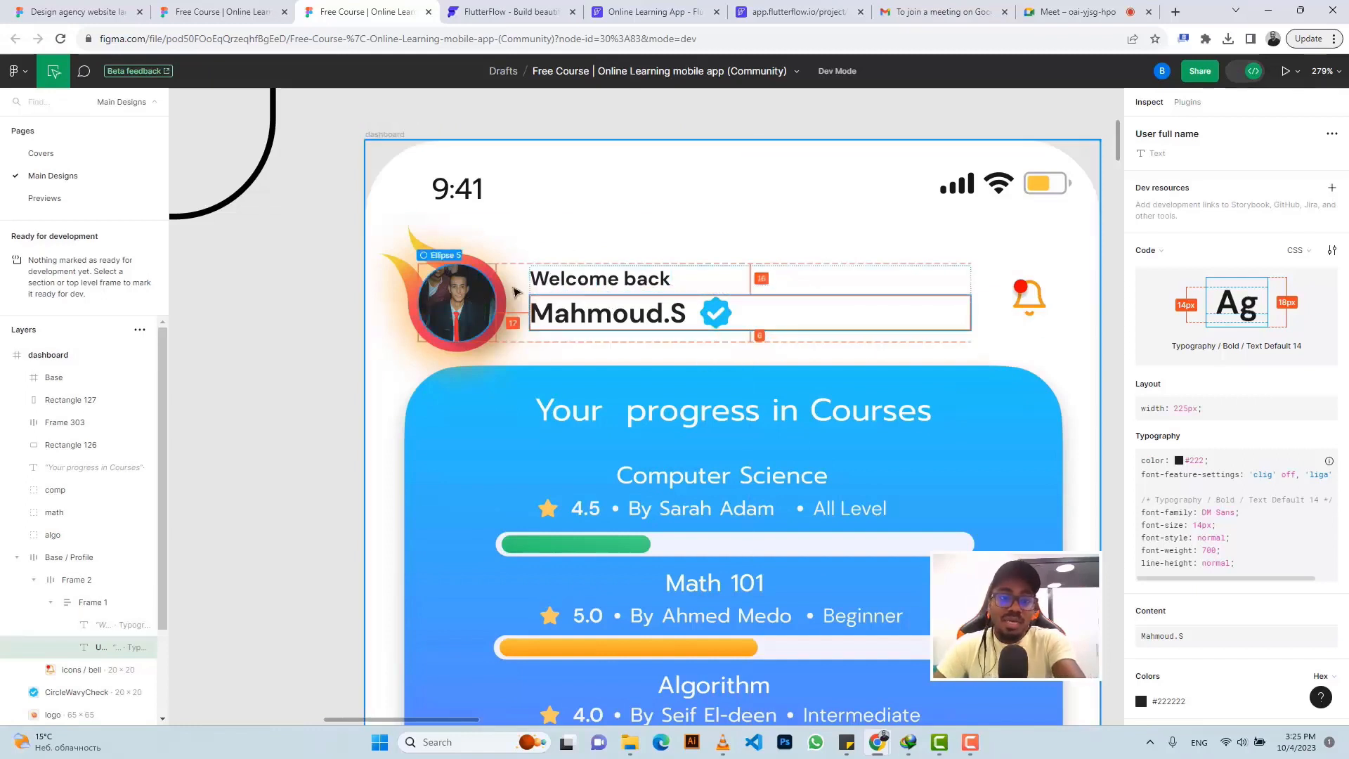
left_click(632, 11)
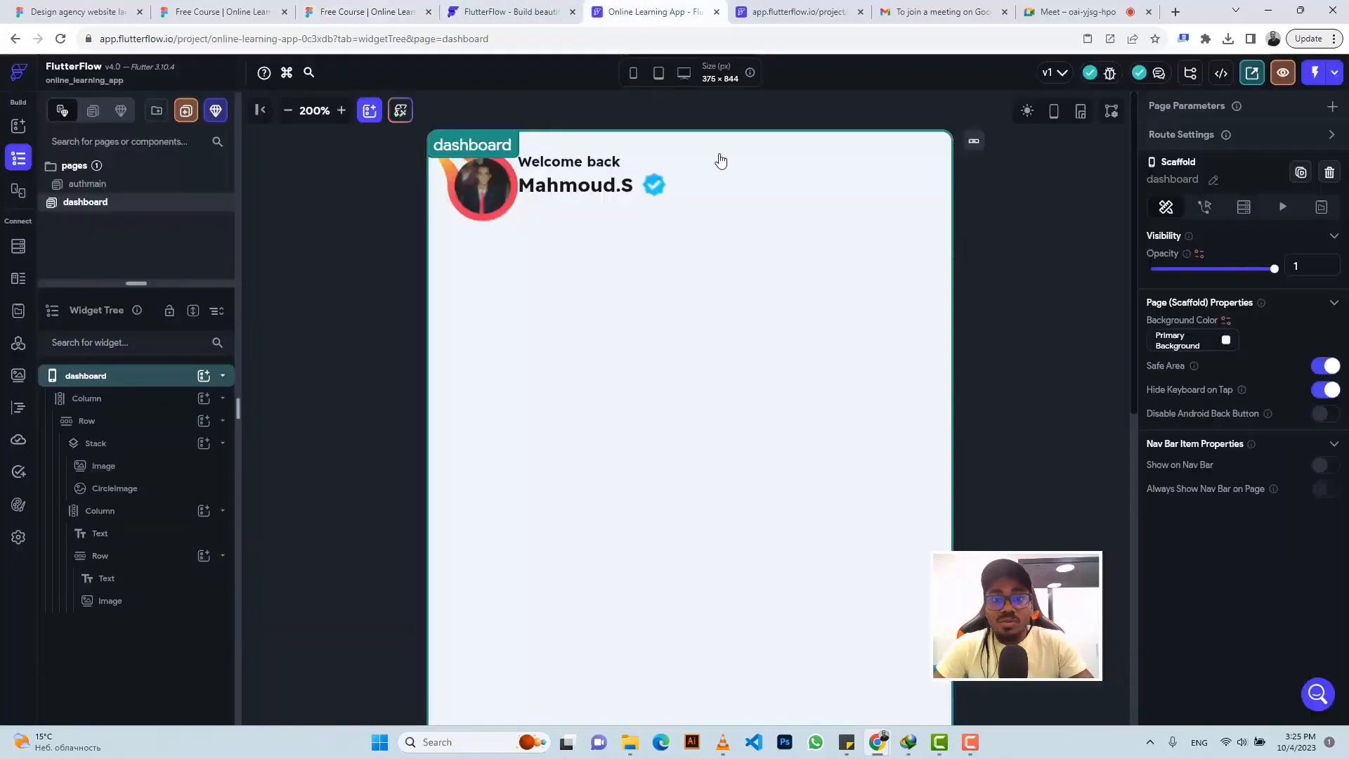
left_click(765, 200)
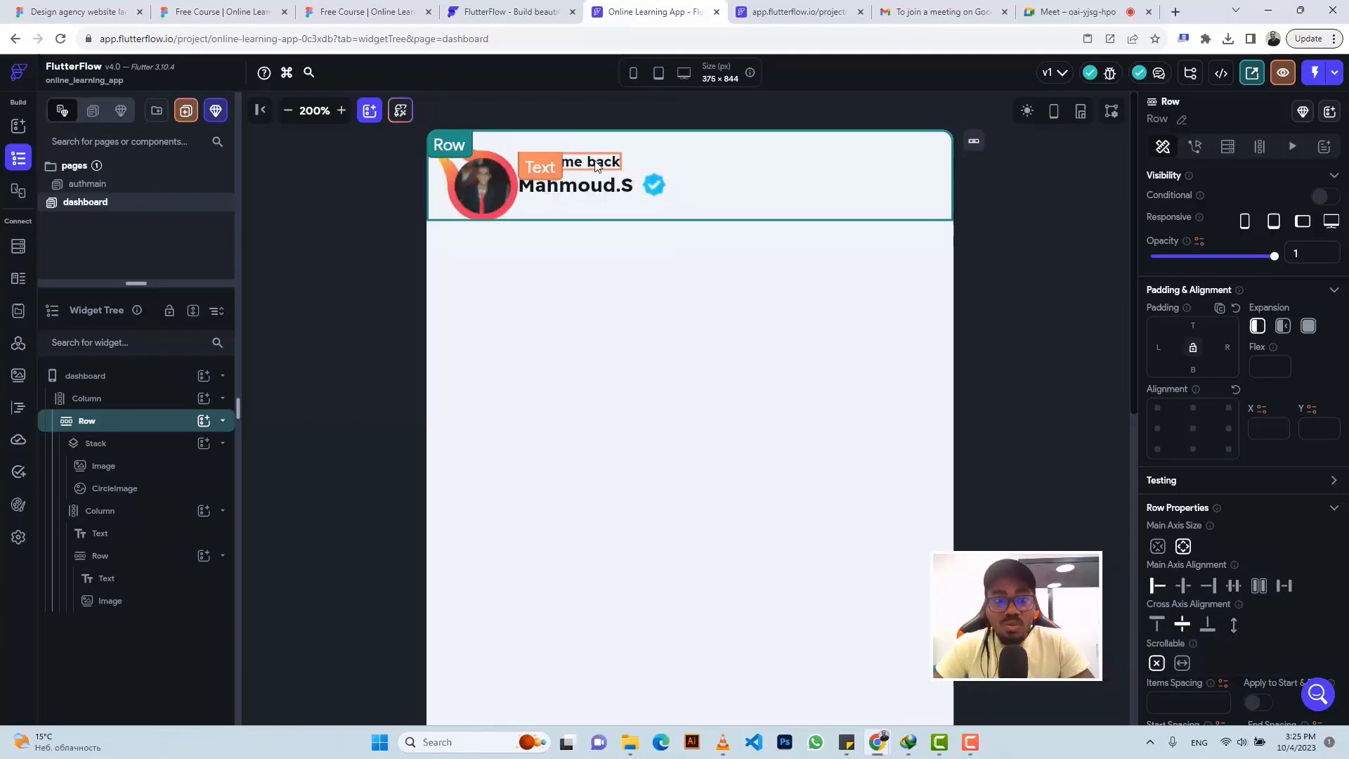
left_click(639, 167)
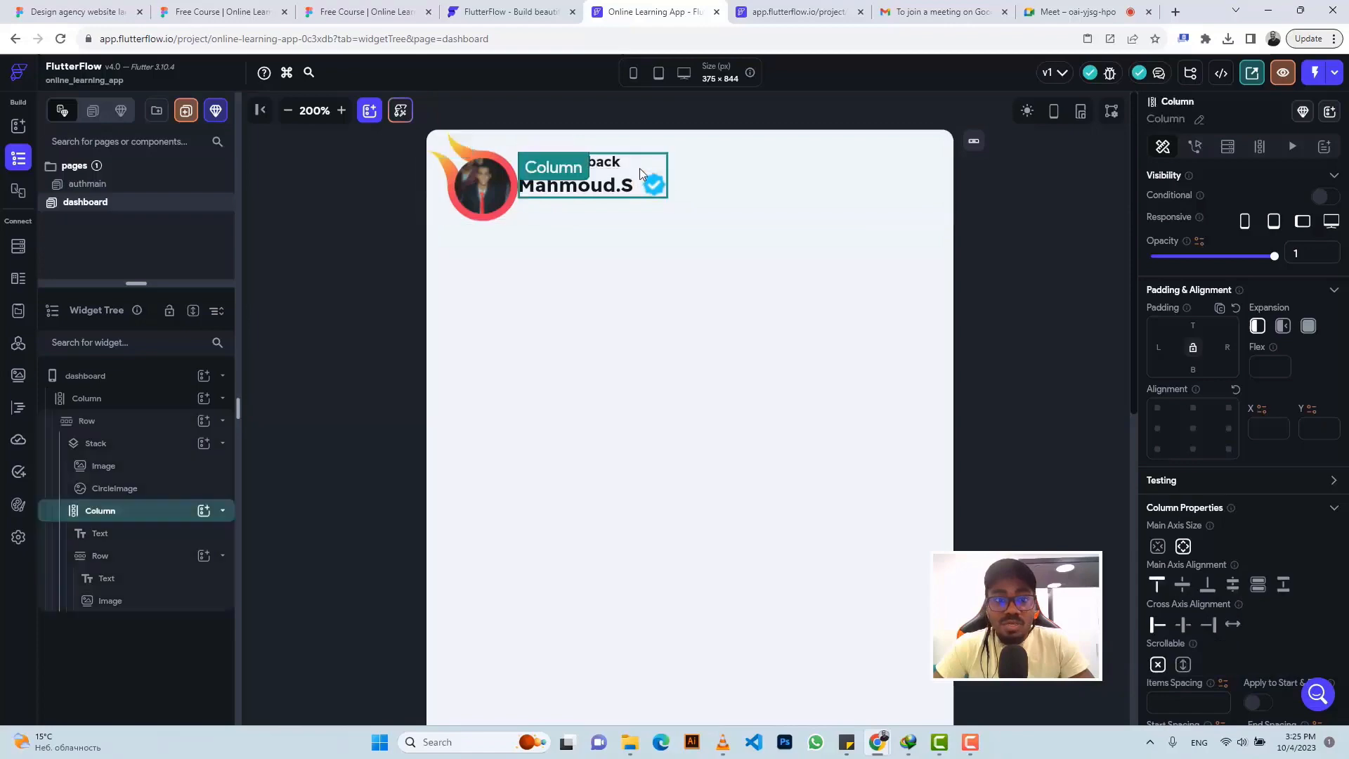
left_click(411, 8)
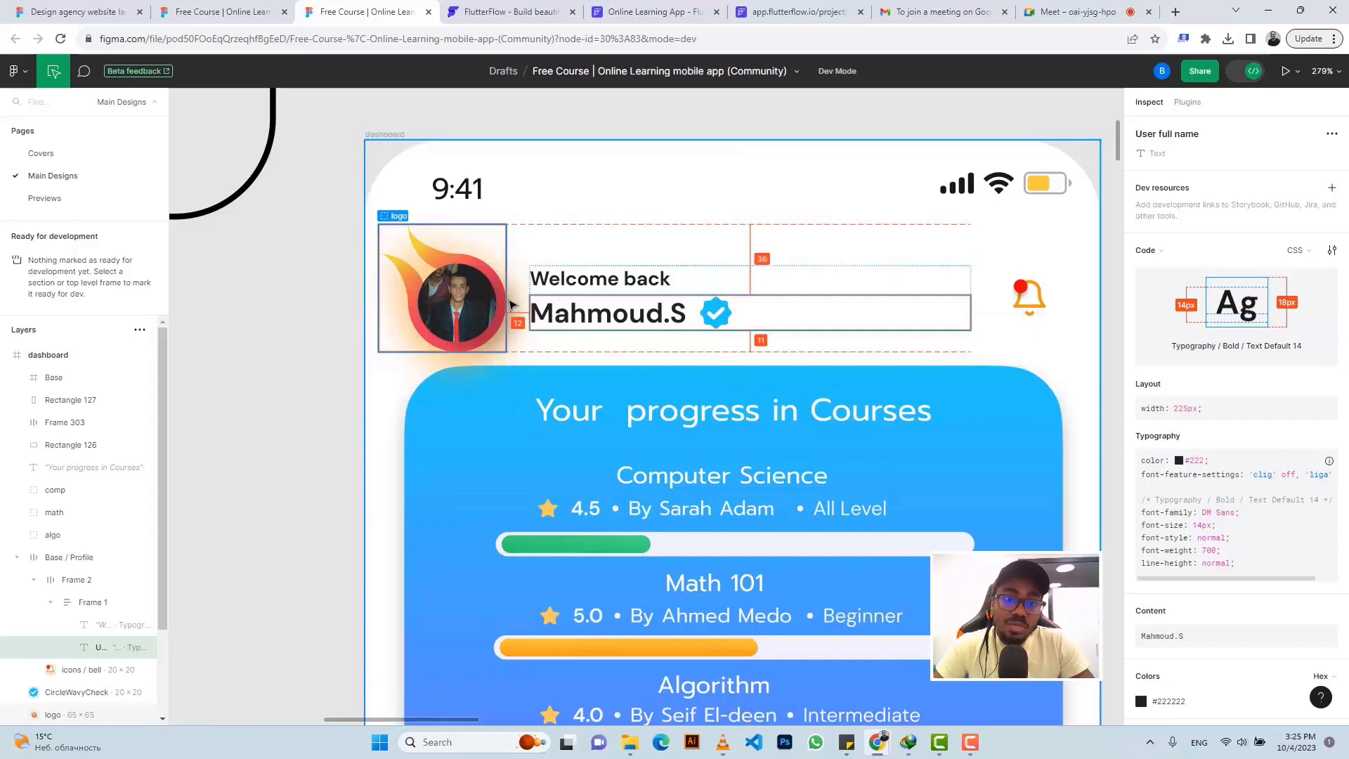
left_click(621, 10)
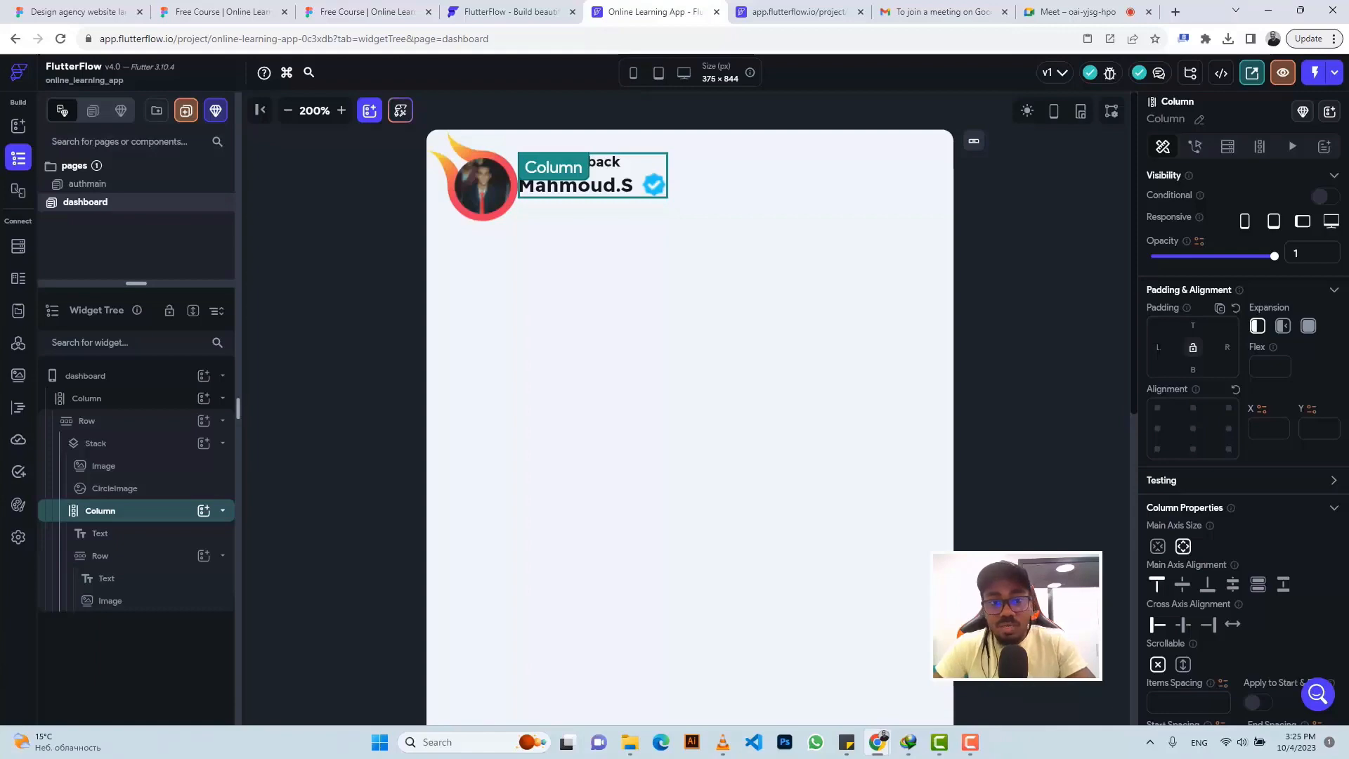
type("12")
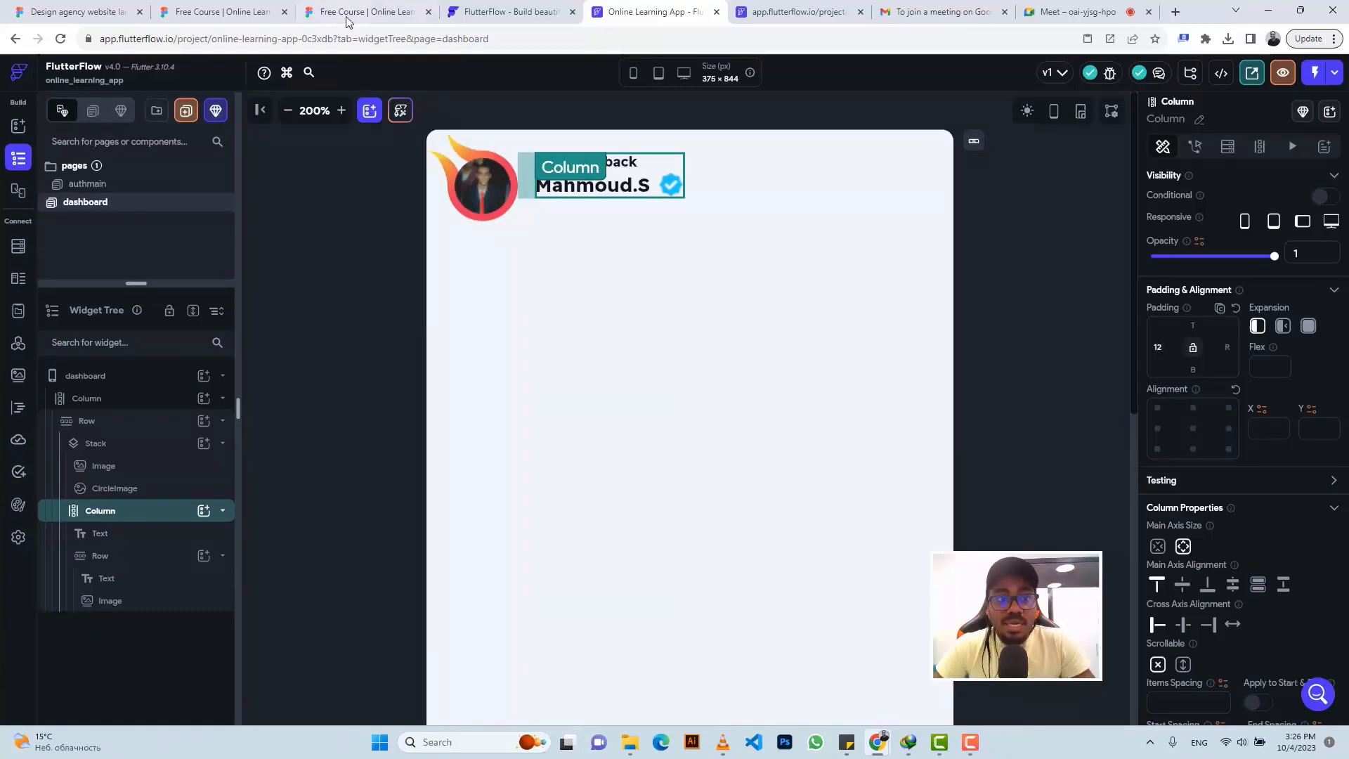
Switch to Figma to inspect the profile logo's spacing and size, and switch back to FlutterFlow to review the flame Image's properties
left_click(347, 19)
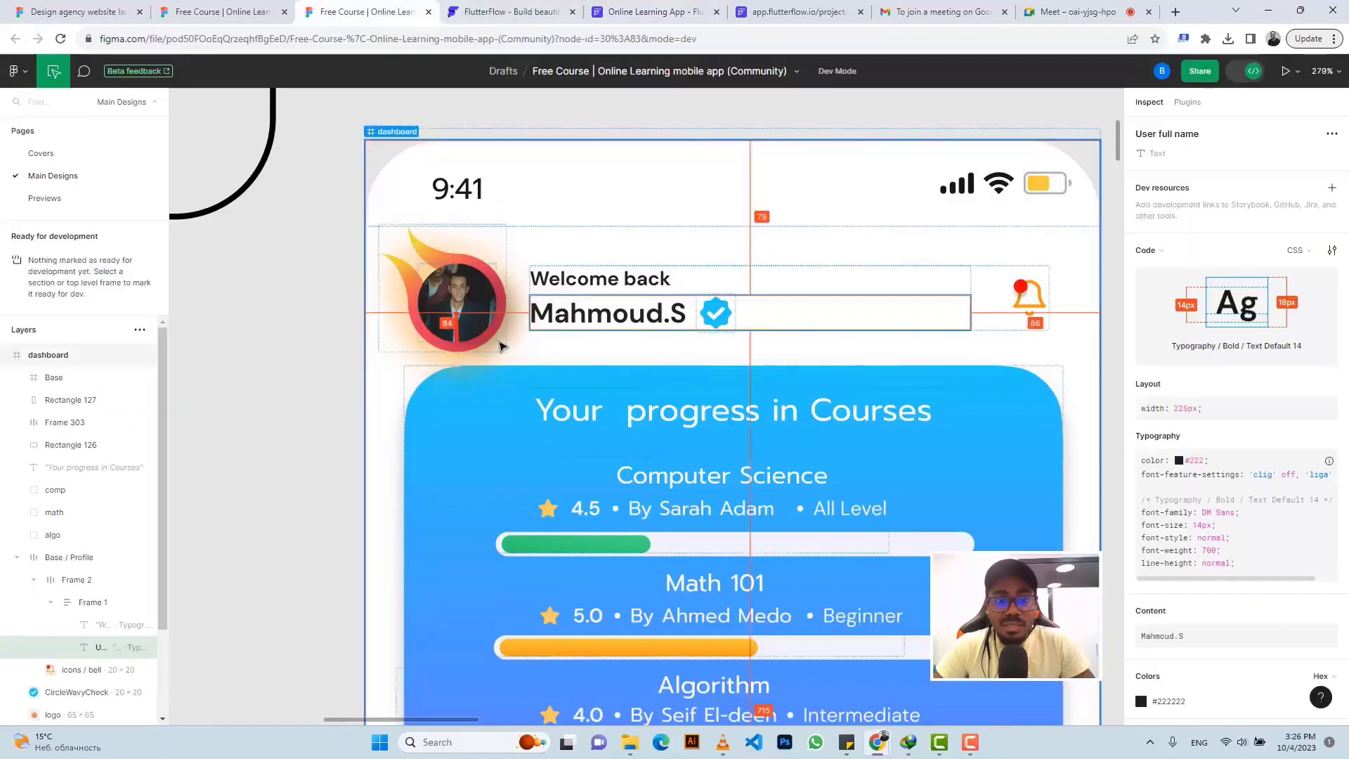
left_click(519, 282)
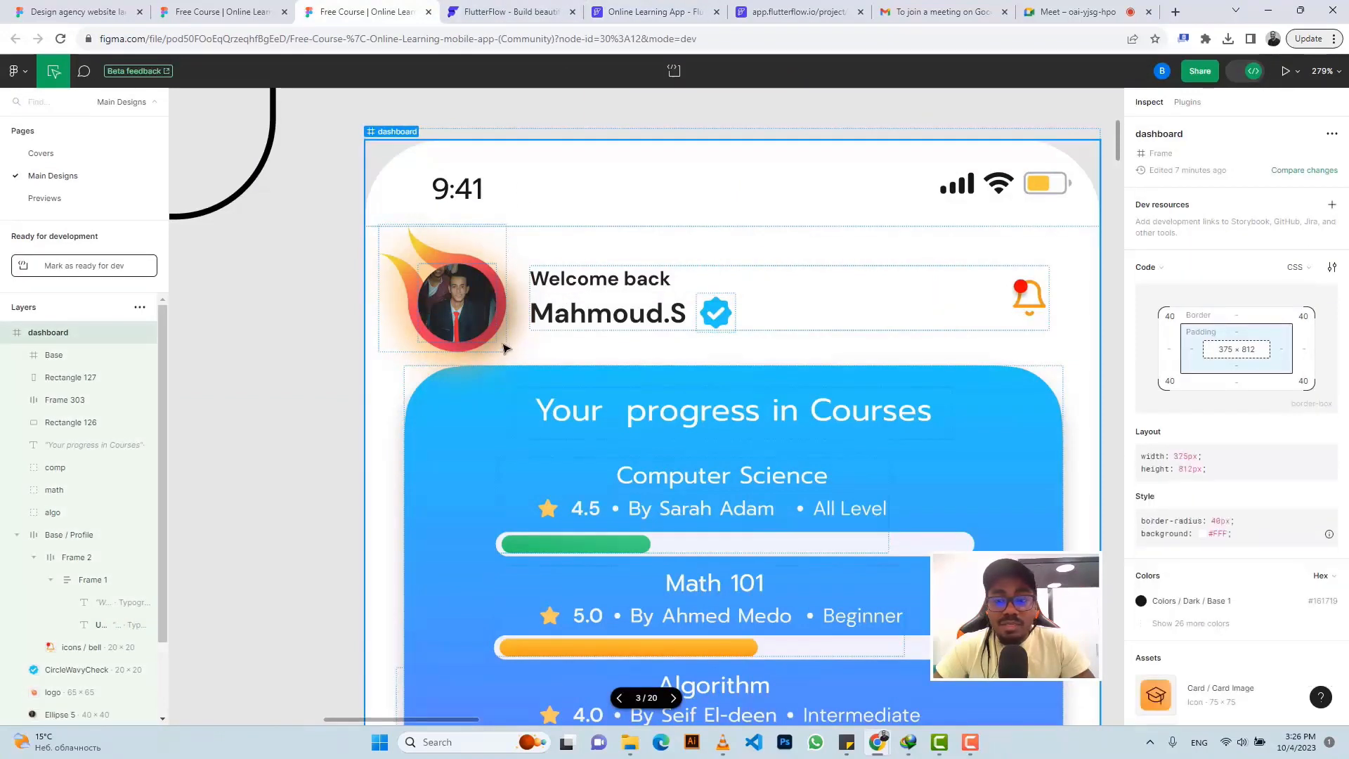
left_click(452, 257)
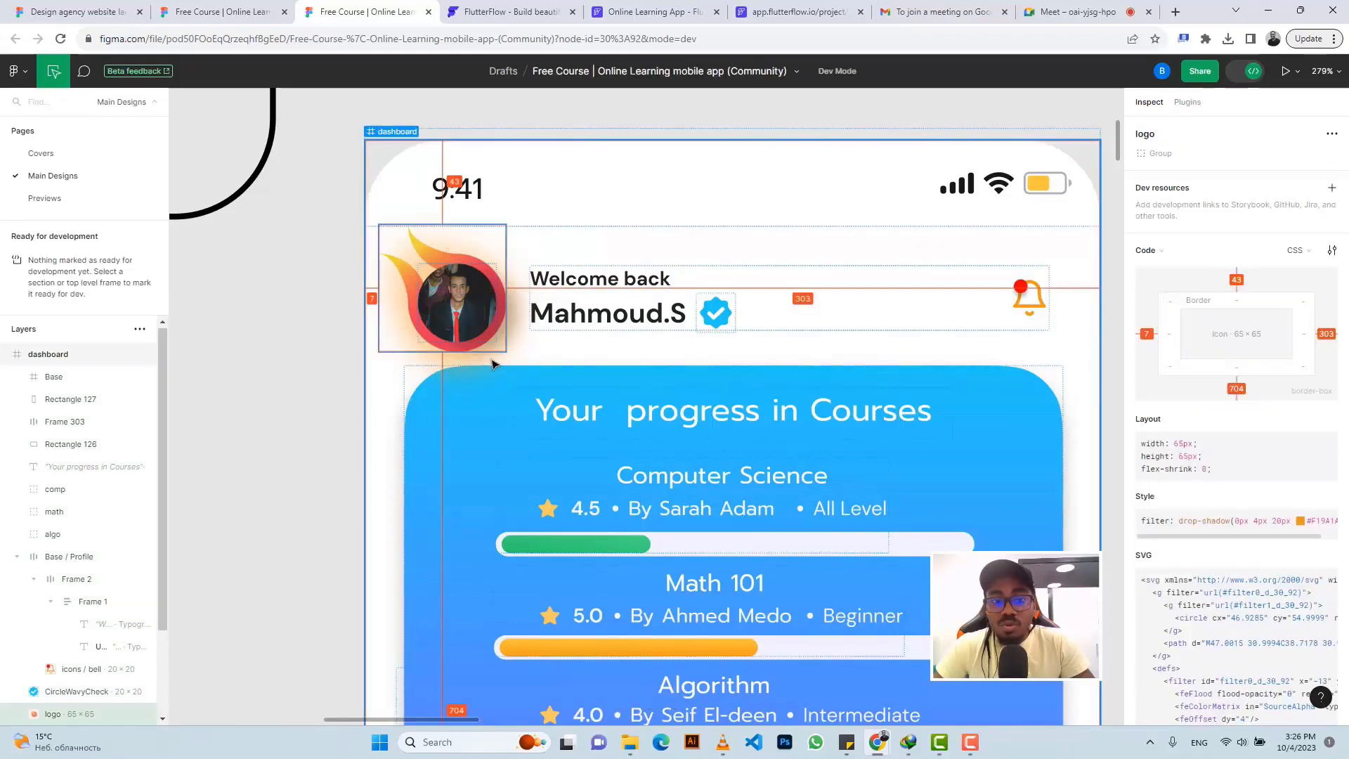
left_click(654, 12)
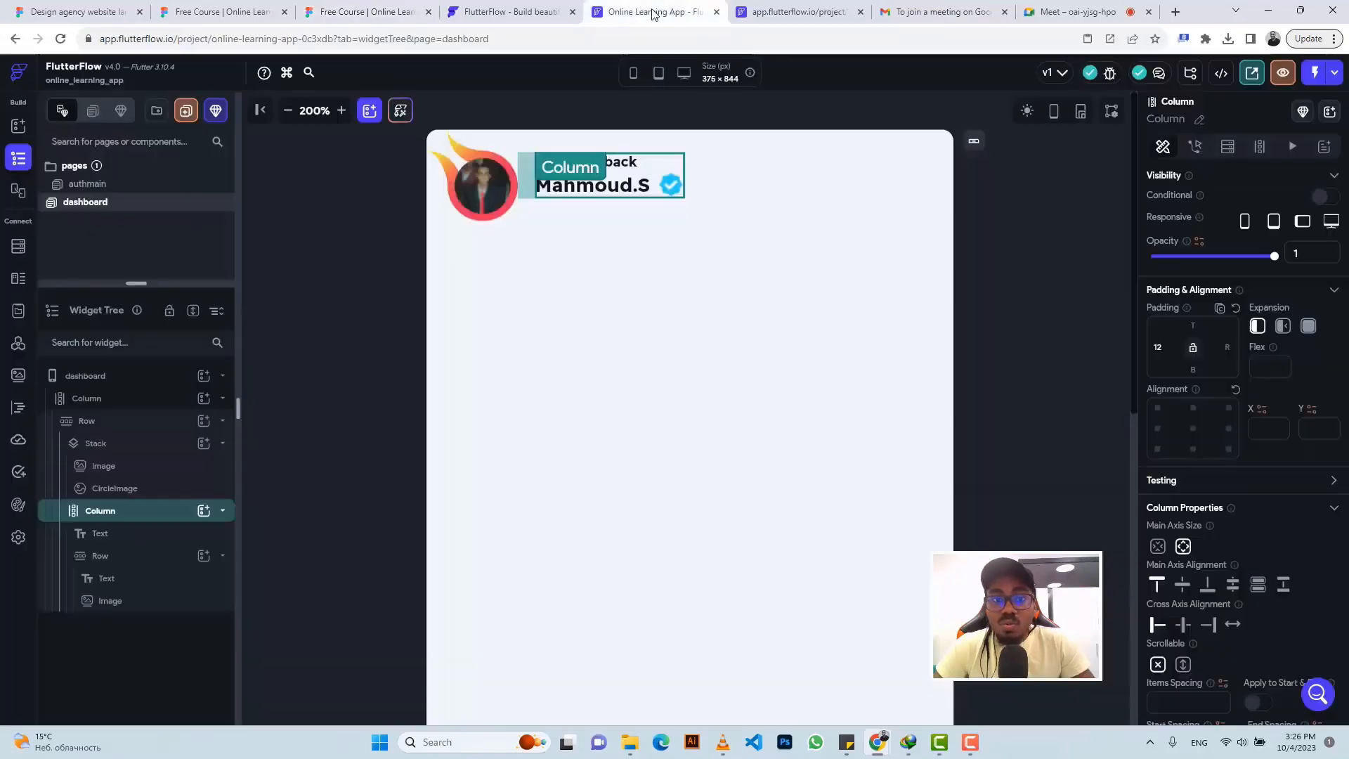
left_click(461, 148)
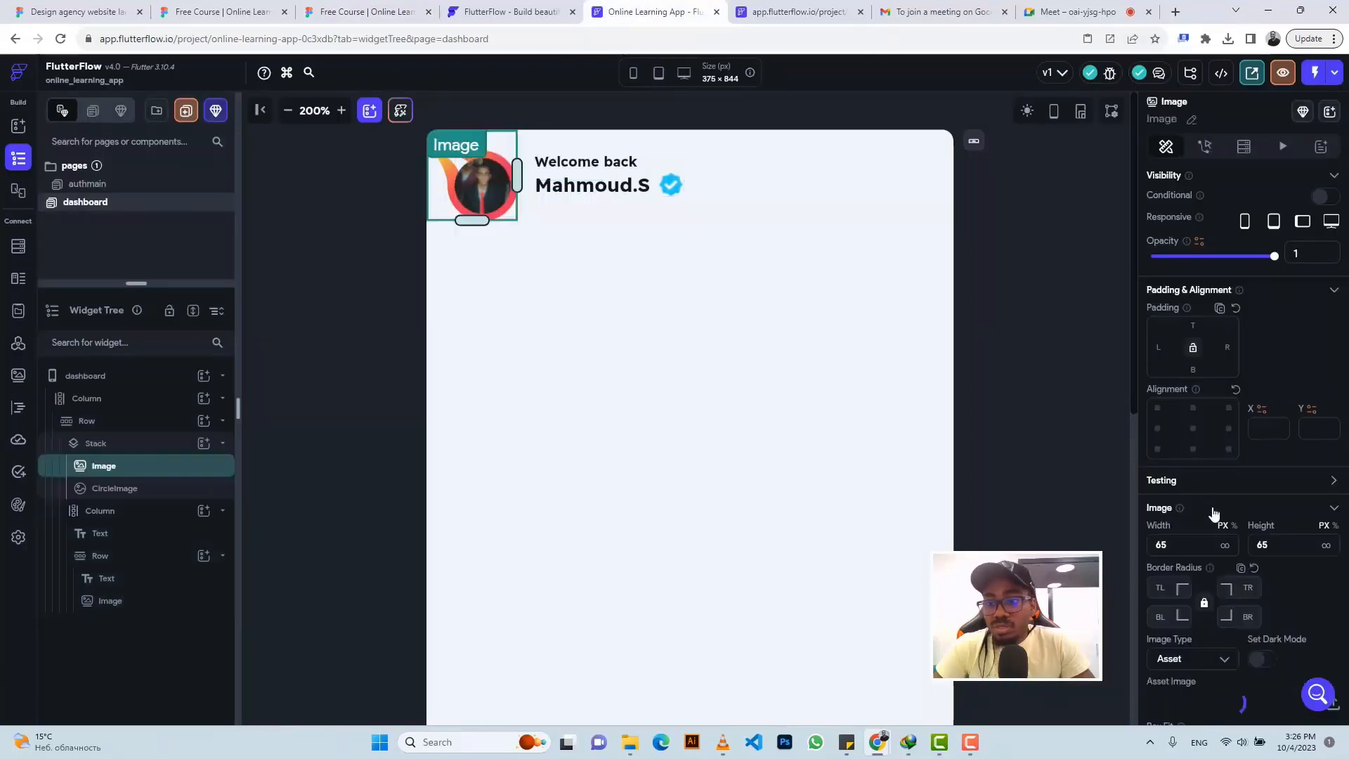
scroll(1221, 513, "down", 3)
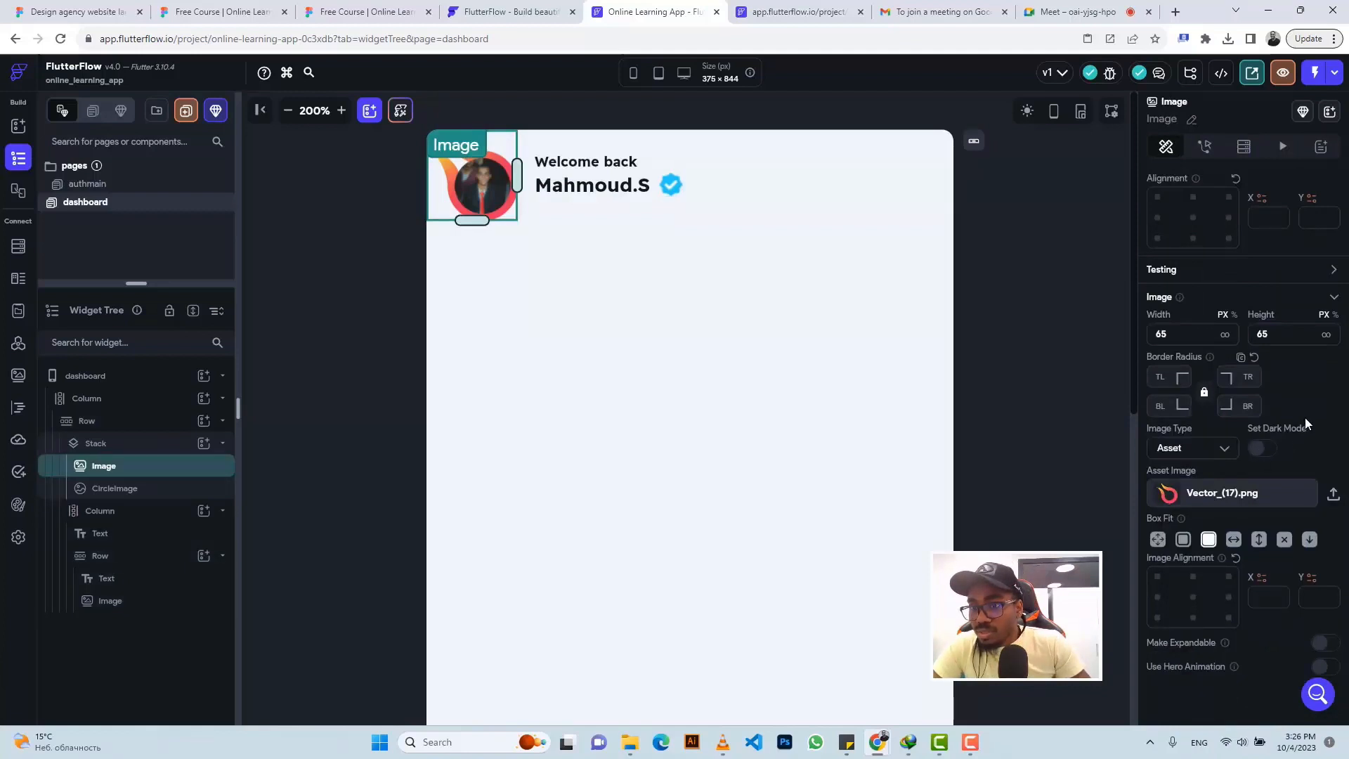
scroll(1305, 416, "down", 1)
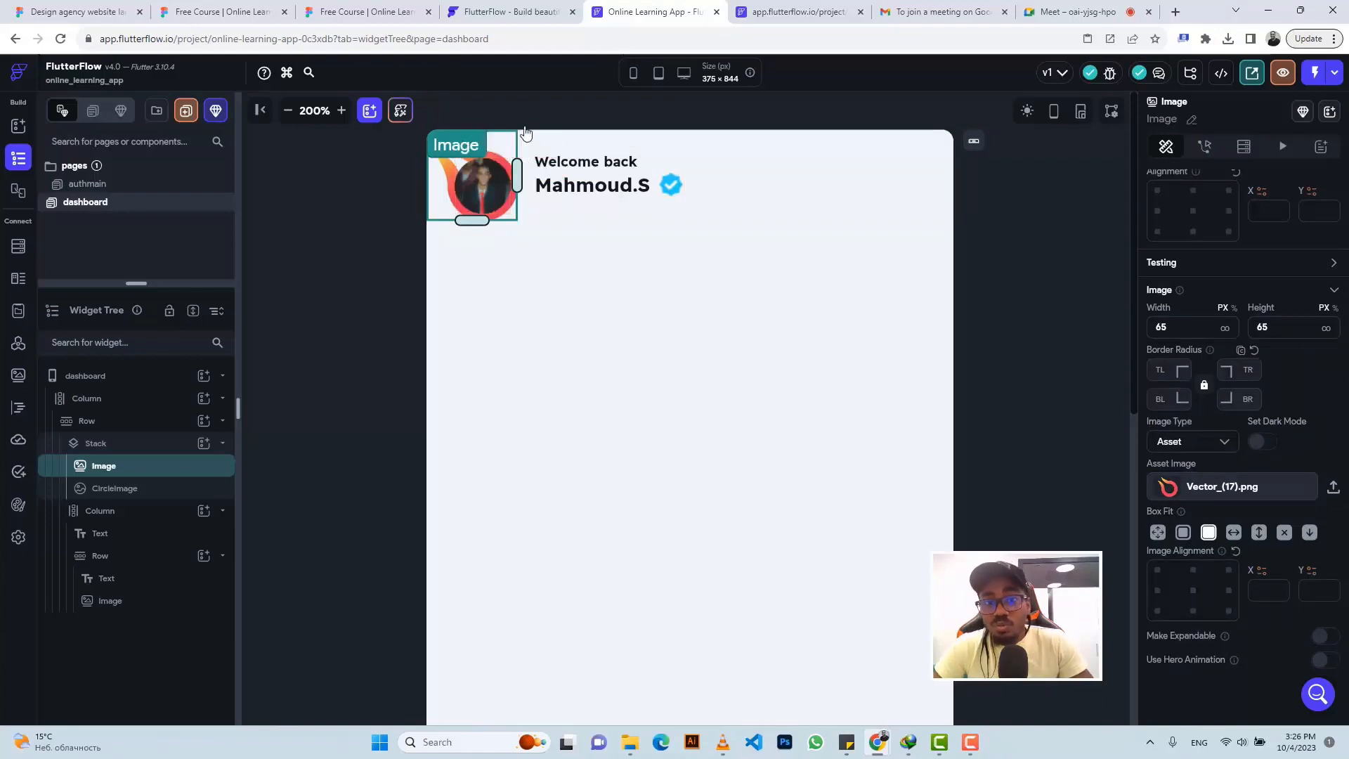
Switch to Figma and inspect the header's bell icon in Dev Mode, including its size, code and assets
left_click(370, 10)
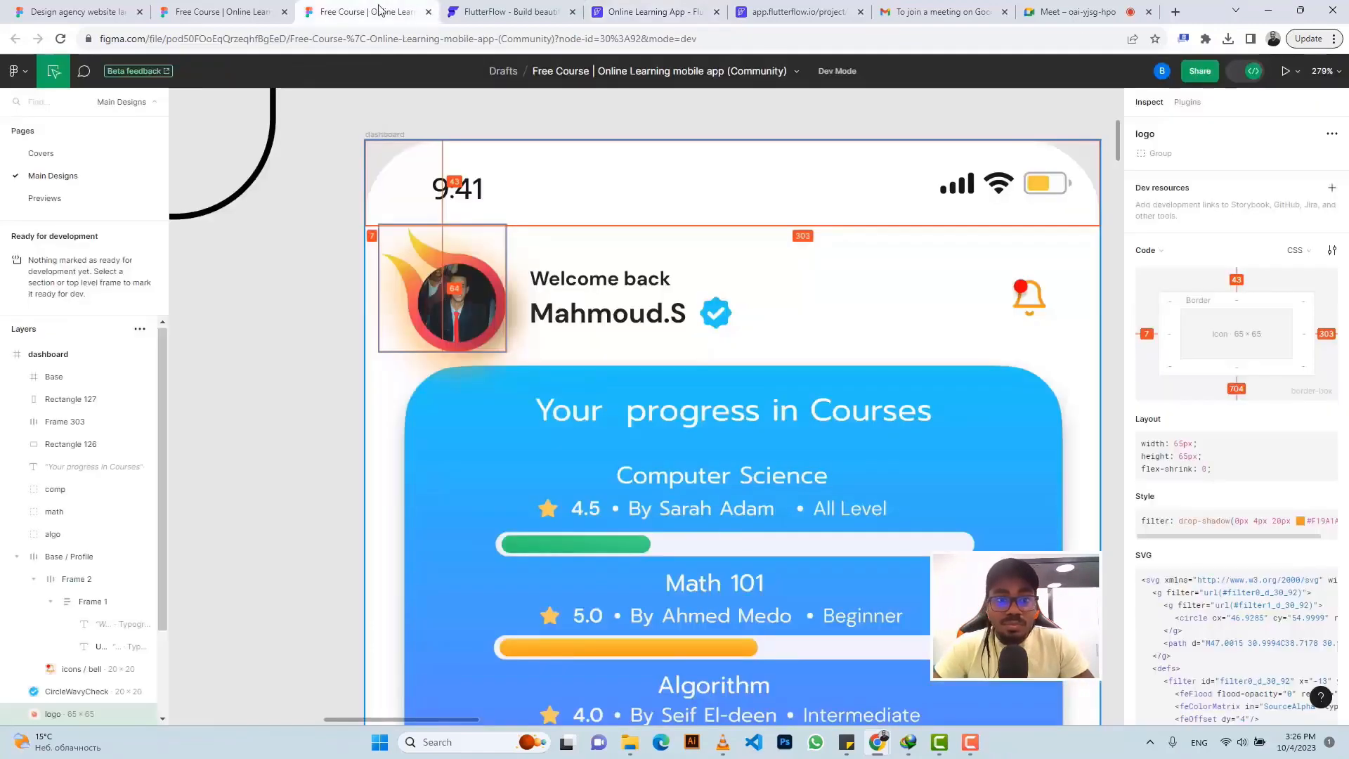
left_click(518, 325)
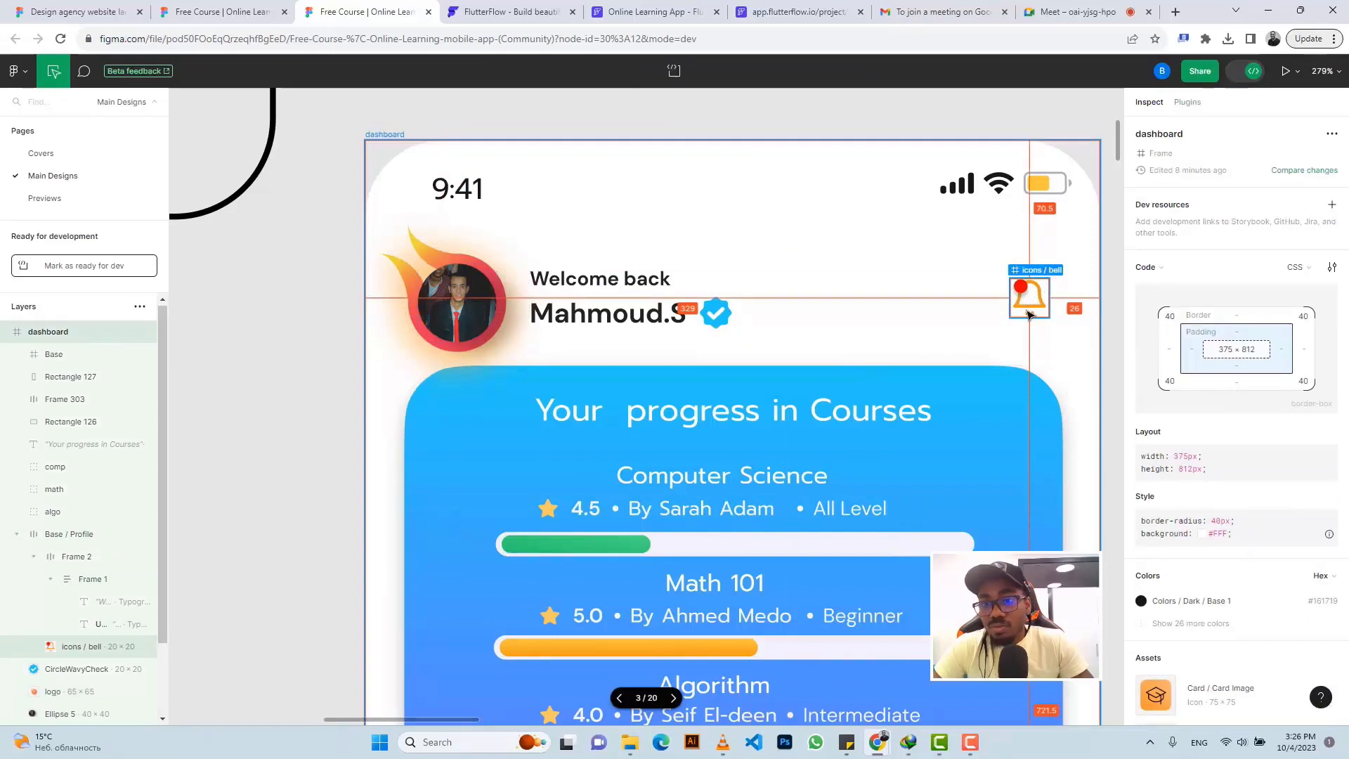
left_click(1029, 315)
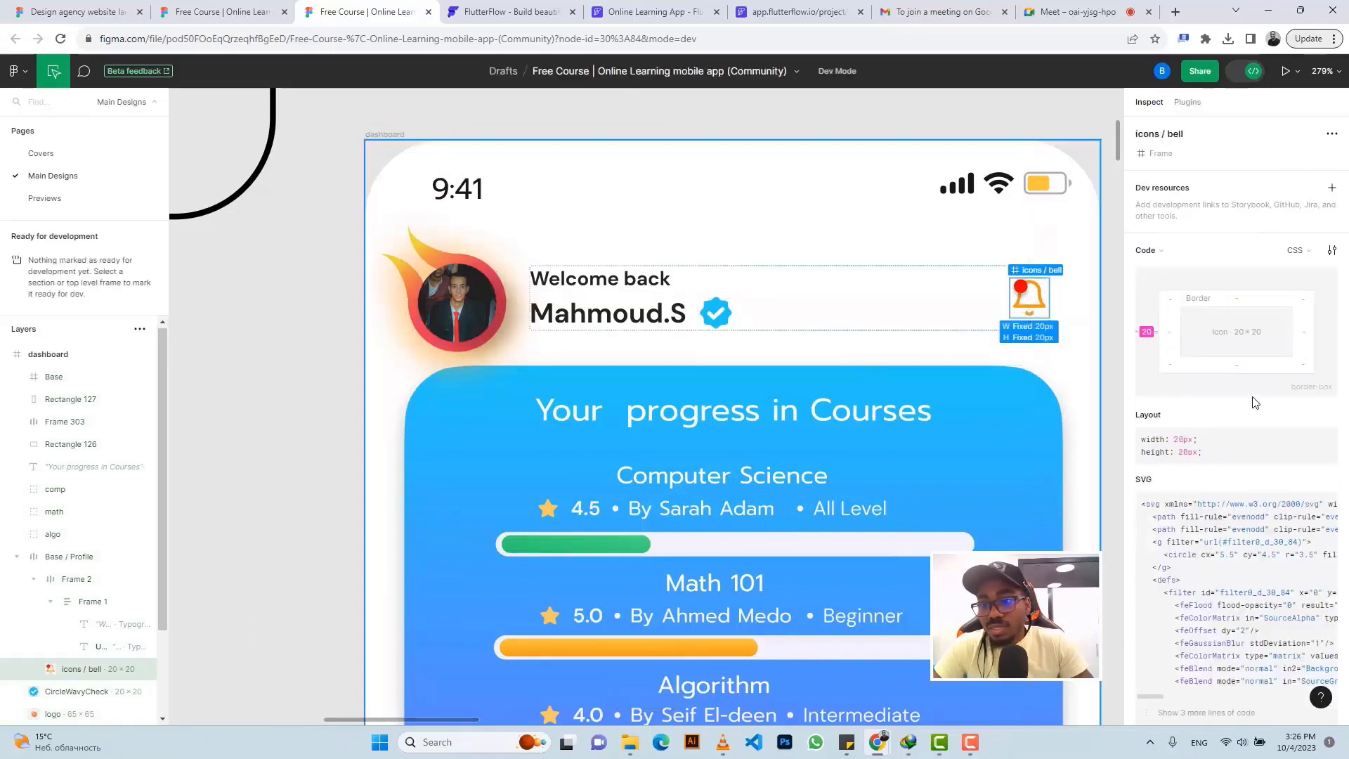
scroll(1255, 403, "down", 4)
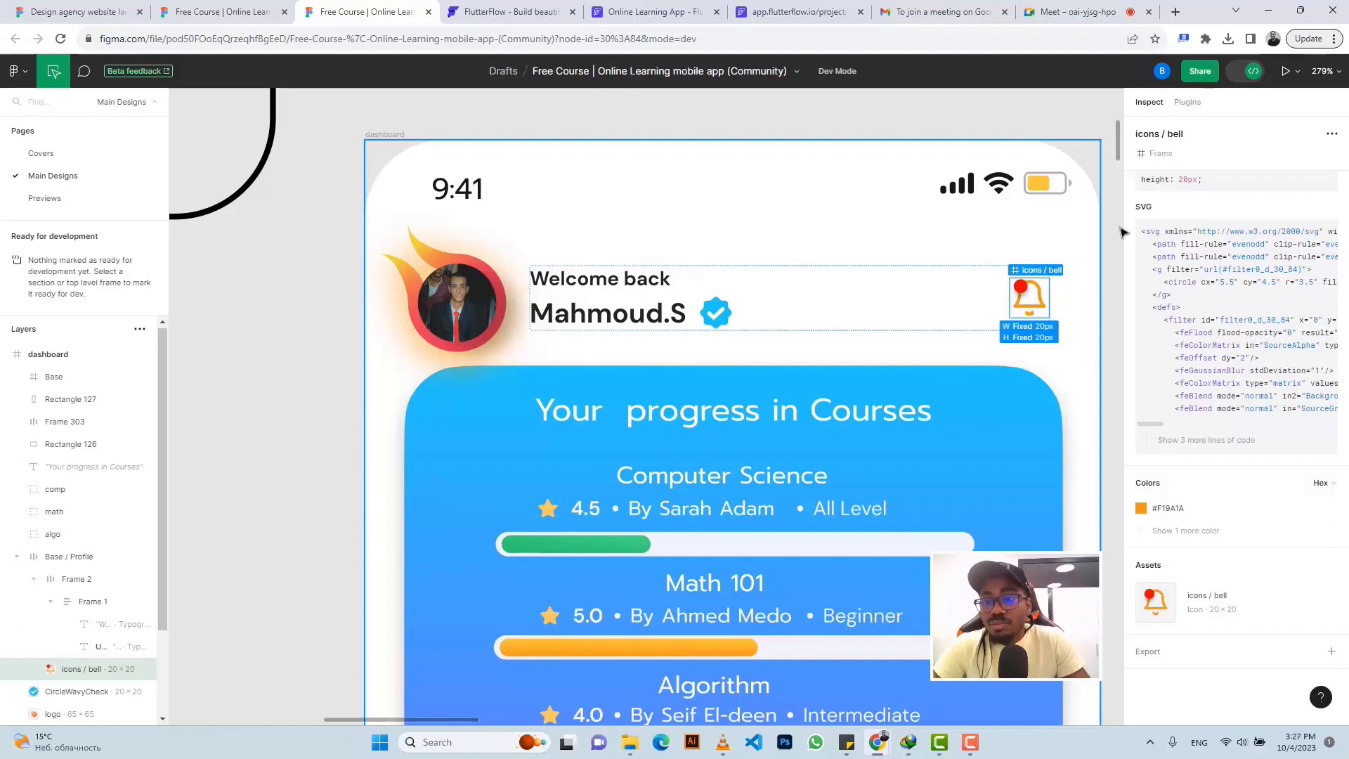
Leave Dev Mode, select the icons / bell frame, add a 1x PNG export setting to it and examine the export preview
left_click(1237, 81)
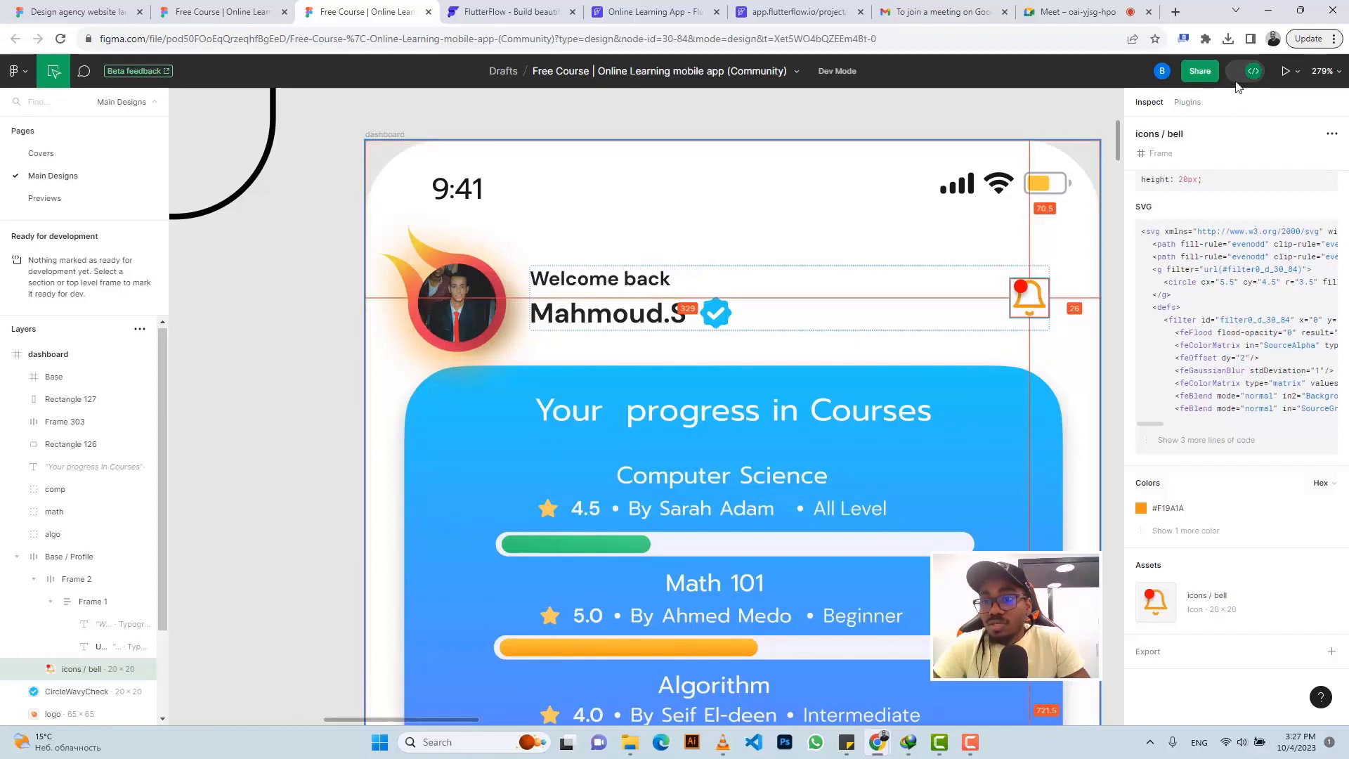
left_click(1031, 312)
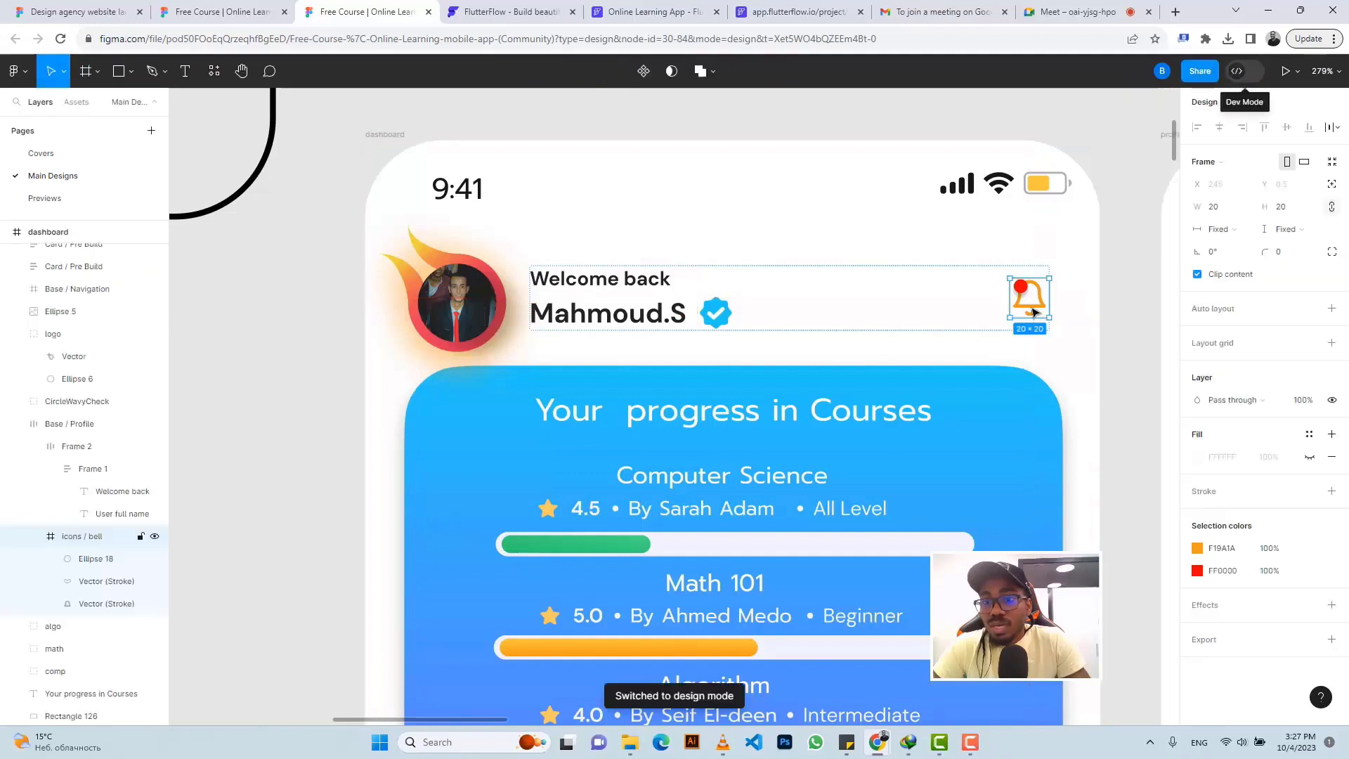
double_click(1033, 312)
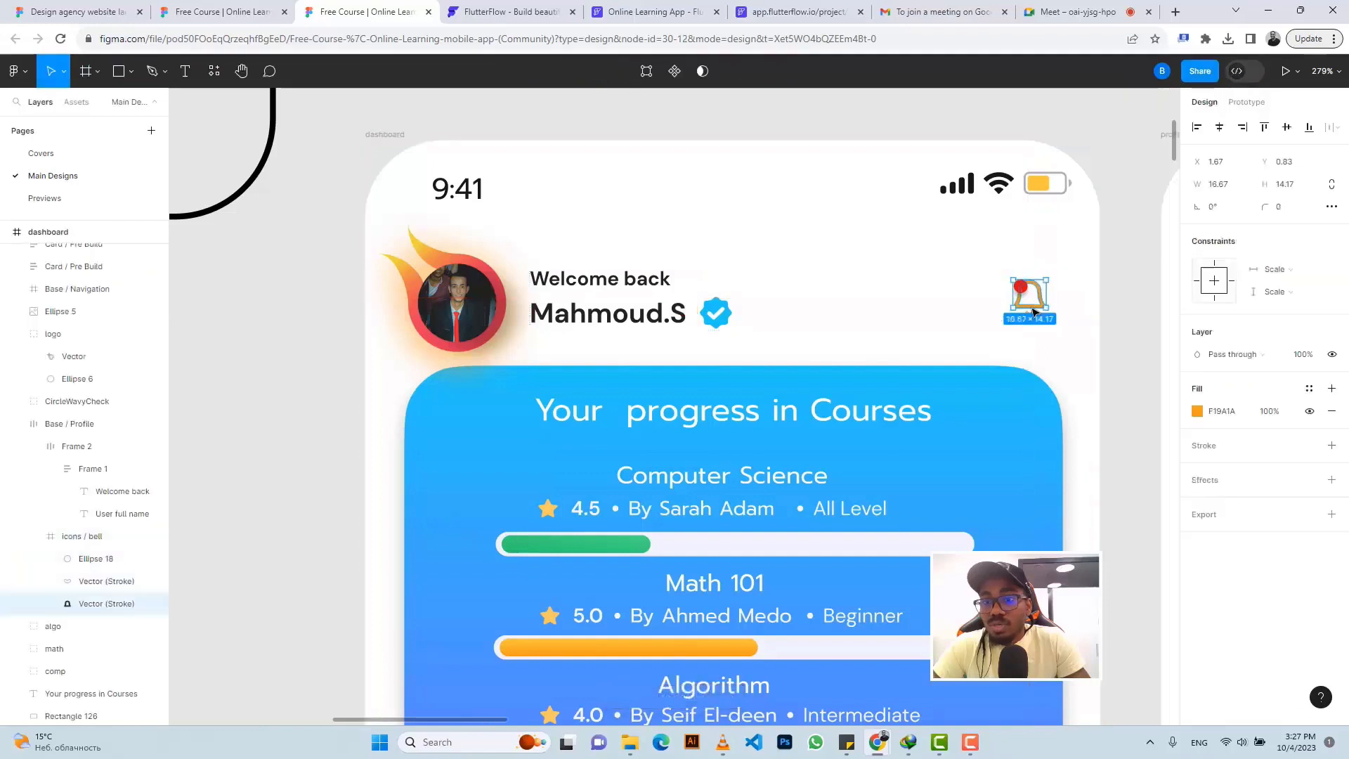
left_click(1129, 340)
left_click(1041, 314)
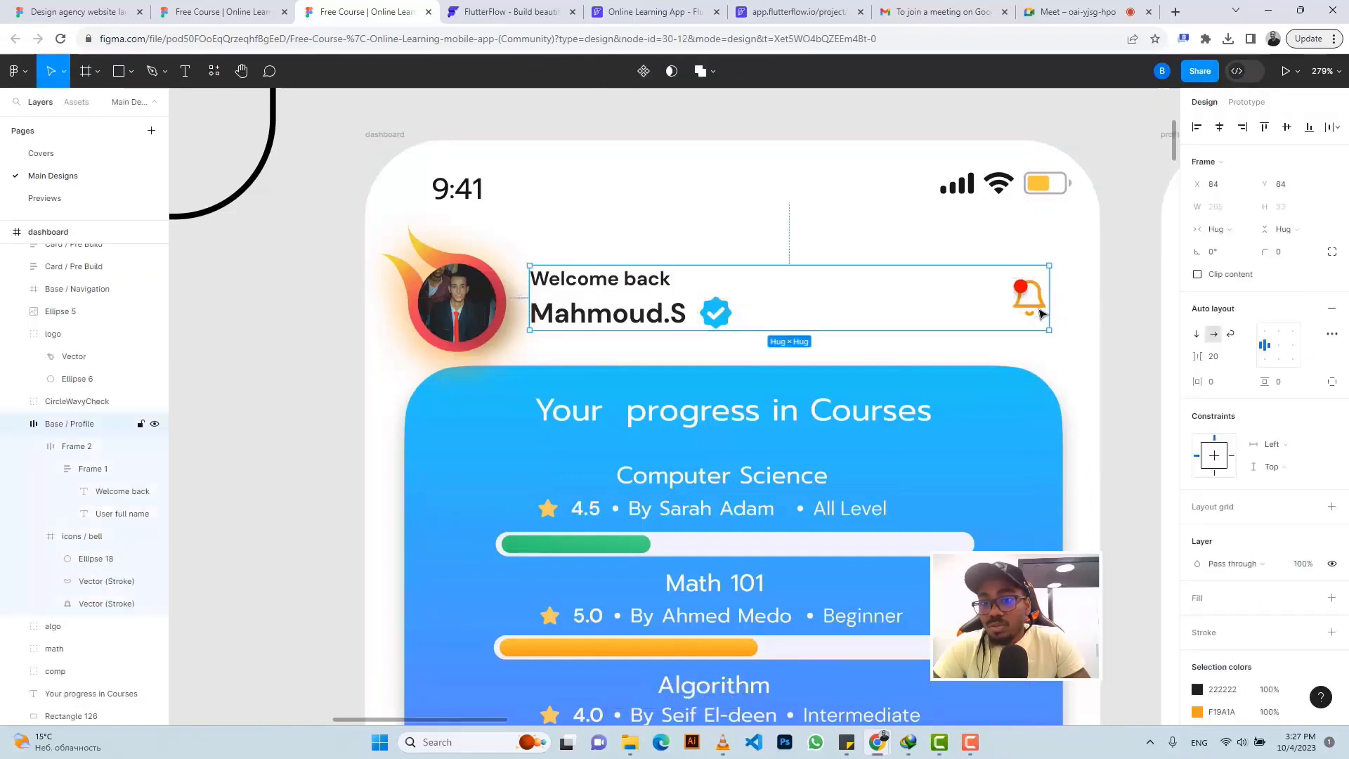
left_click(1042, 314)
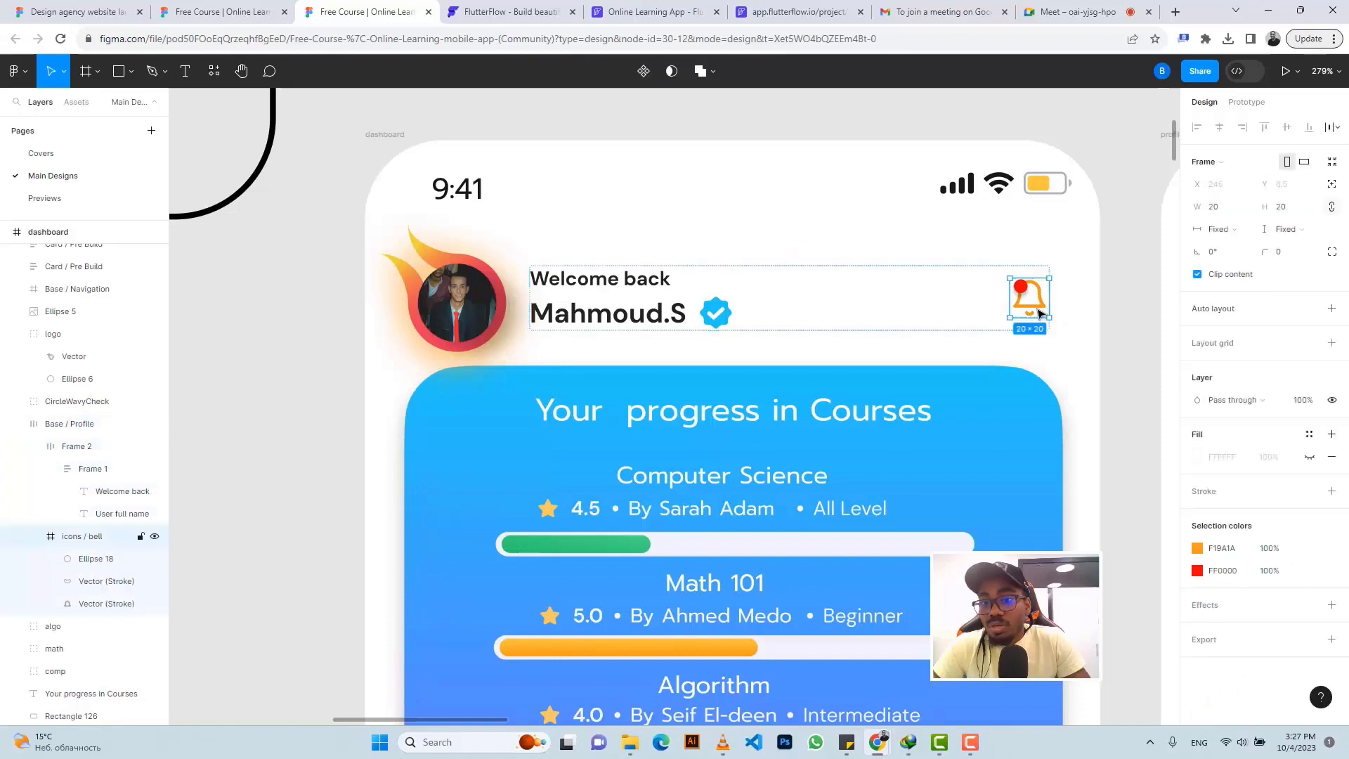
left_click(1207, 647)
left_click(1213, 668)
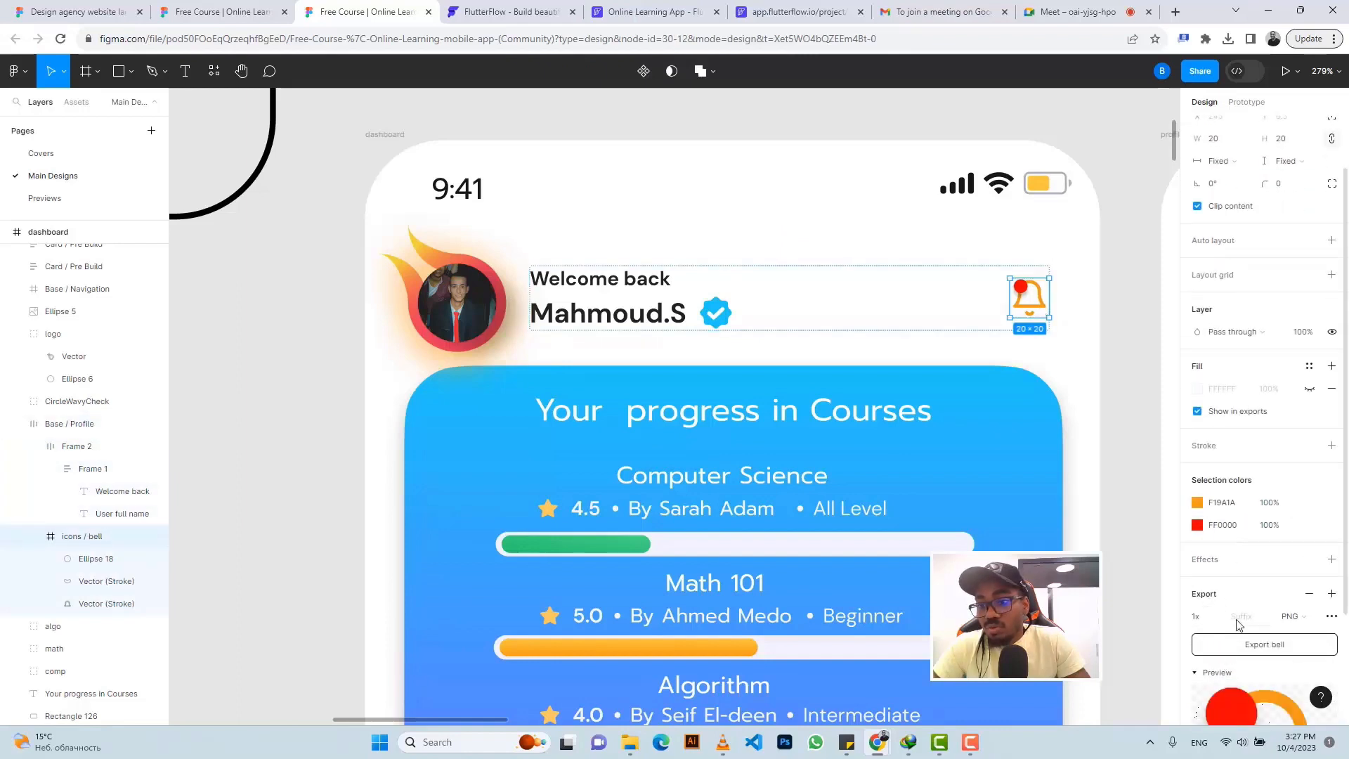
scroll(1243, 573, "down", 3)
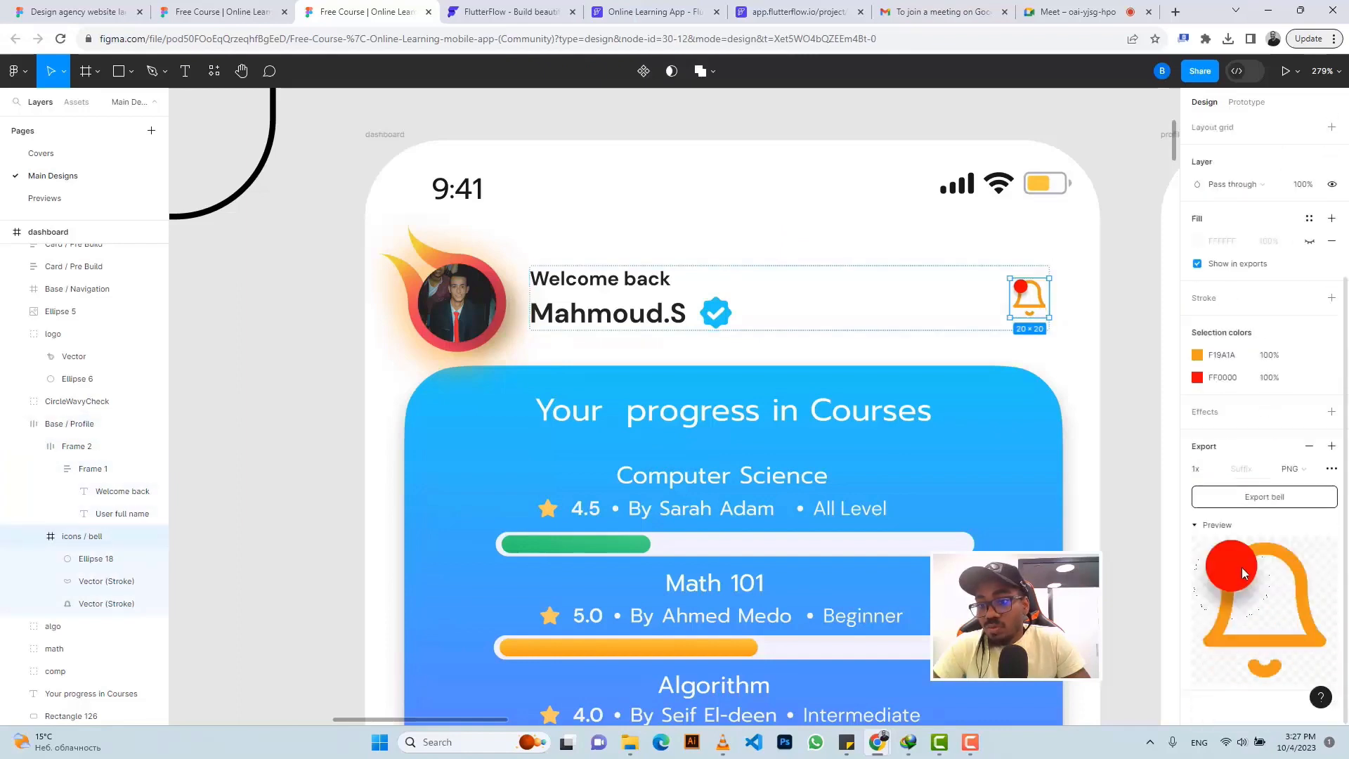
Group the two Vector (Stroke) layers of the bell icon, excluding the red dot
double_click(1043, 307)
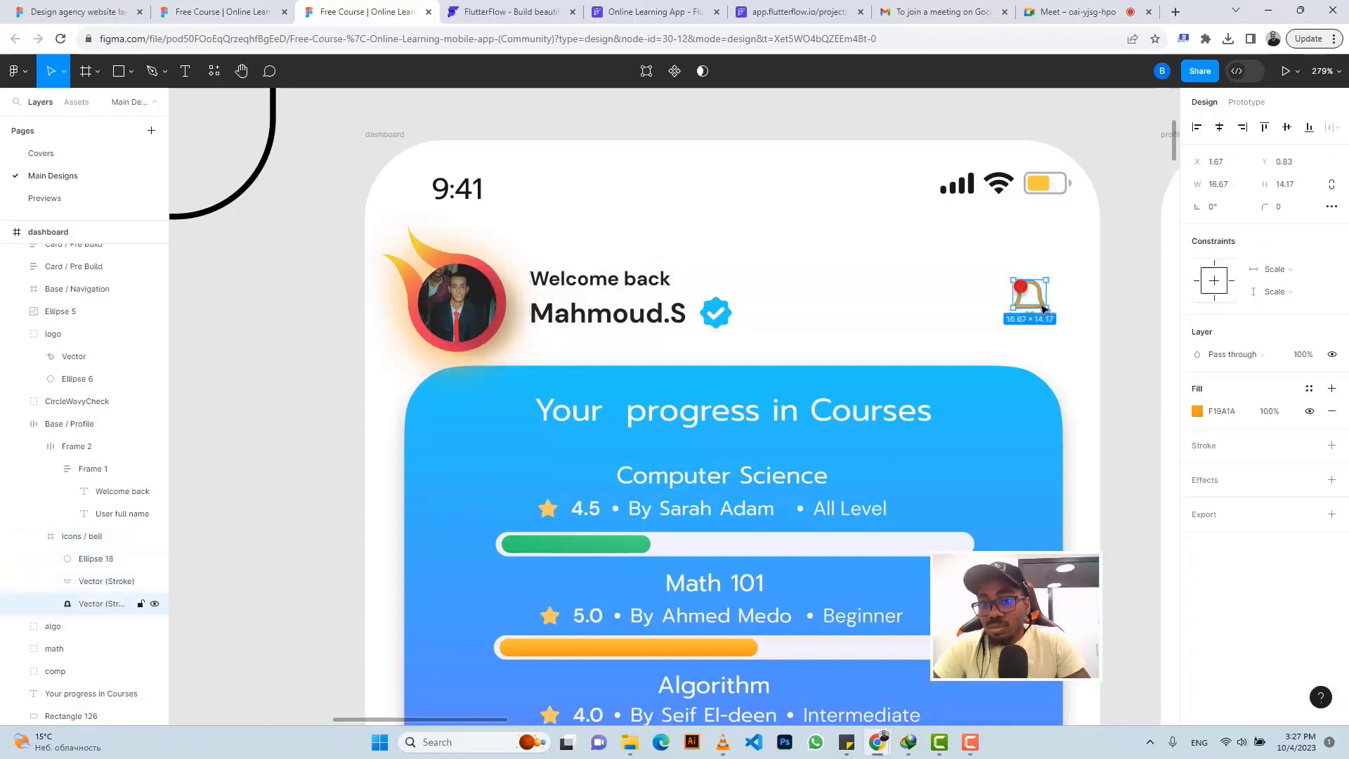
left_click(1031, 320)
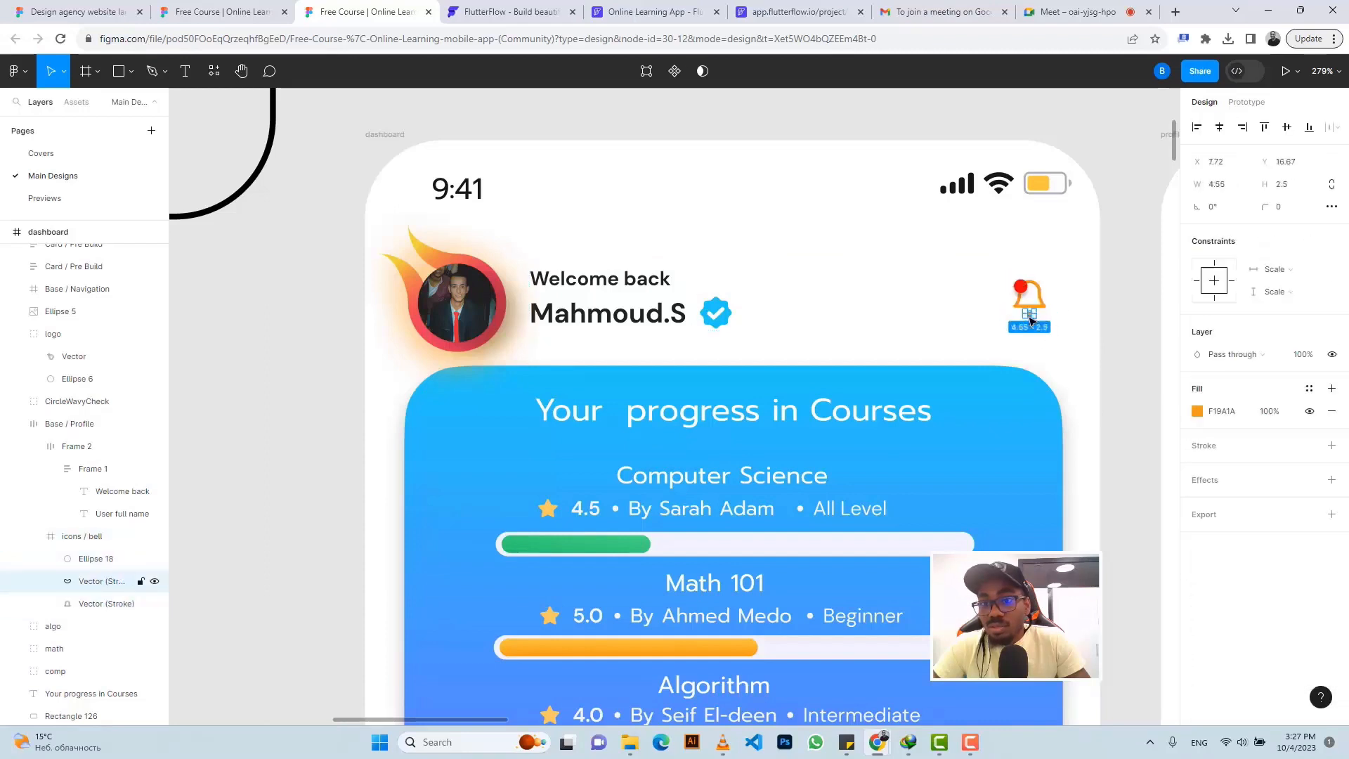
left_click(1039, 303, "shift")
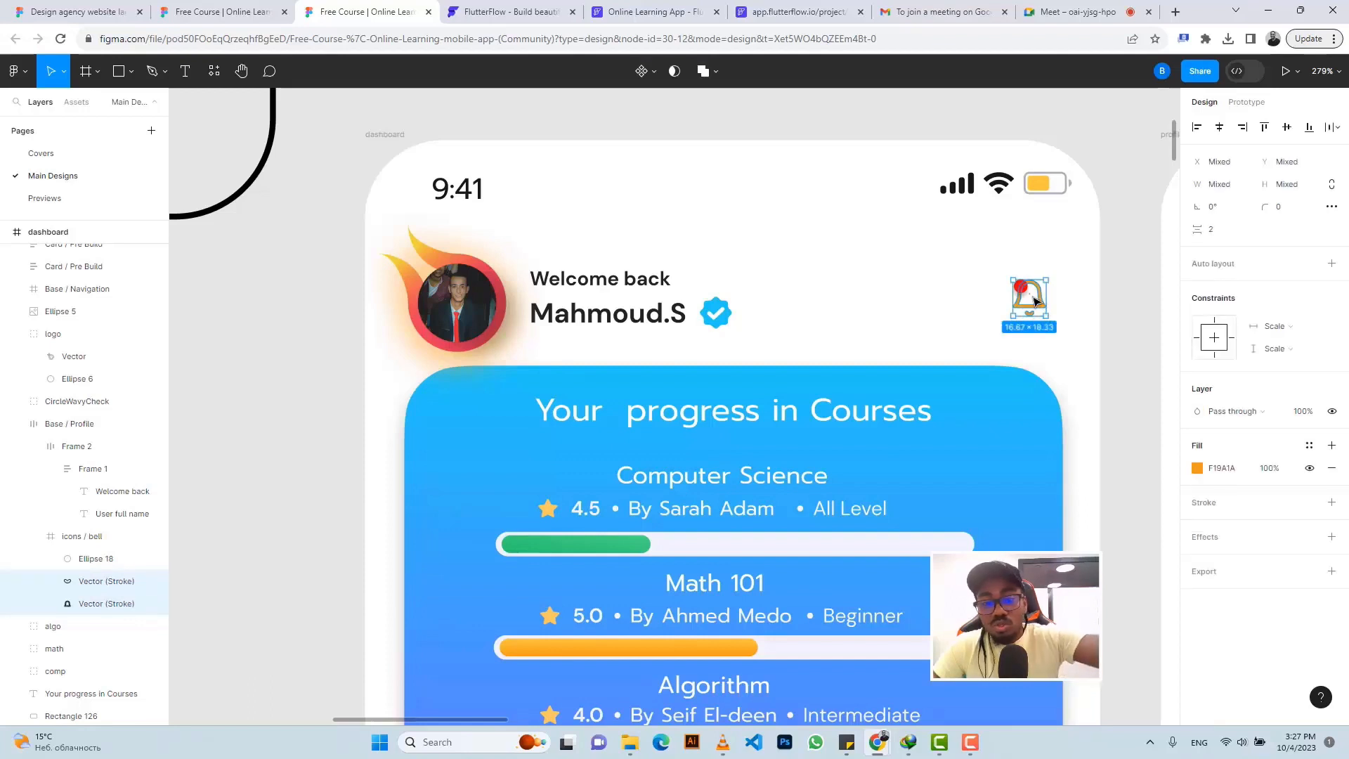
key("ctrl+g")
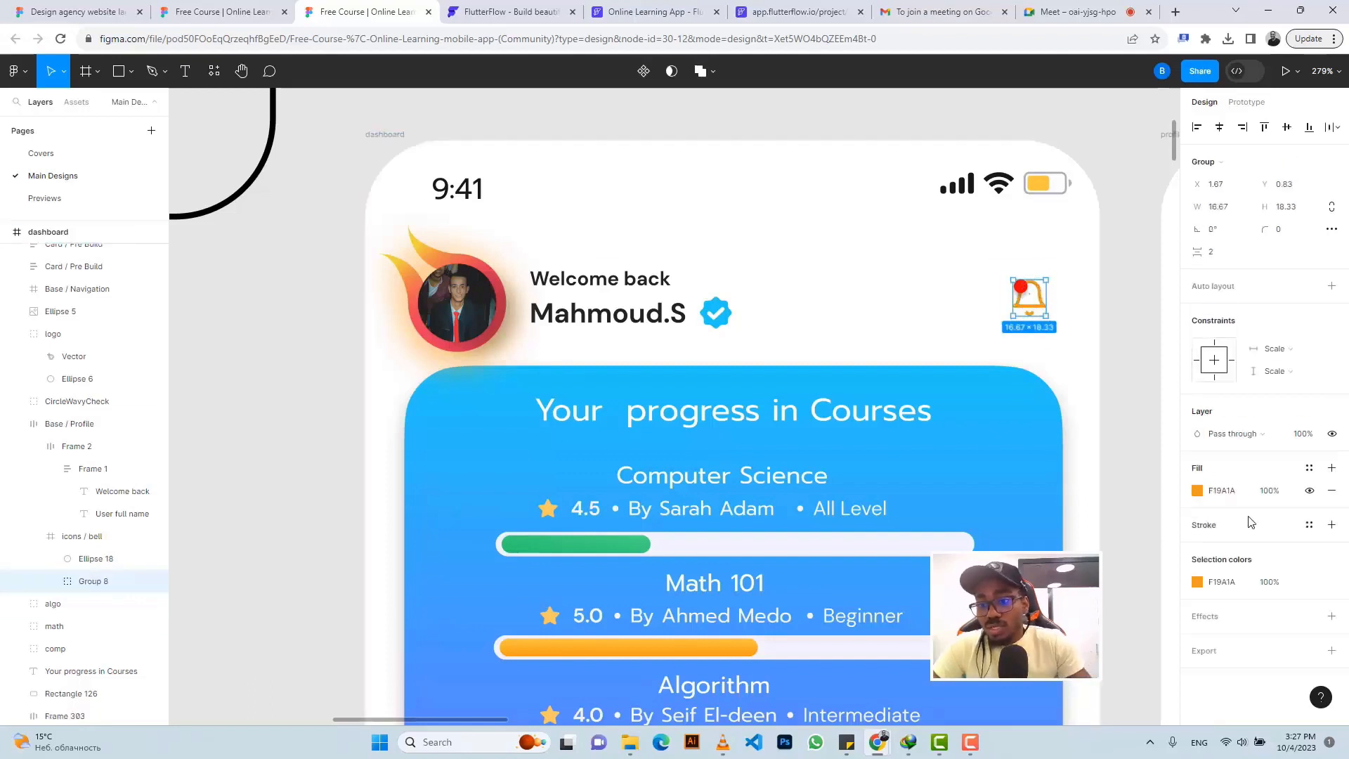
Add a 1x PNG export setting to the grouped bell vectors and export the group
left_click(1205, 651)
scroll(1216, 632, "down", 3)
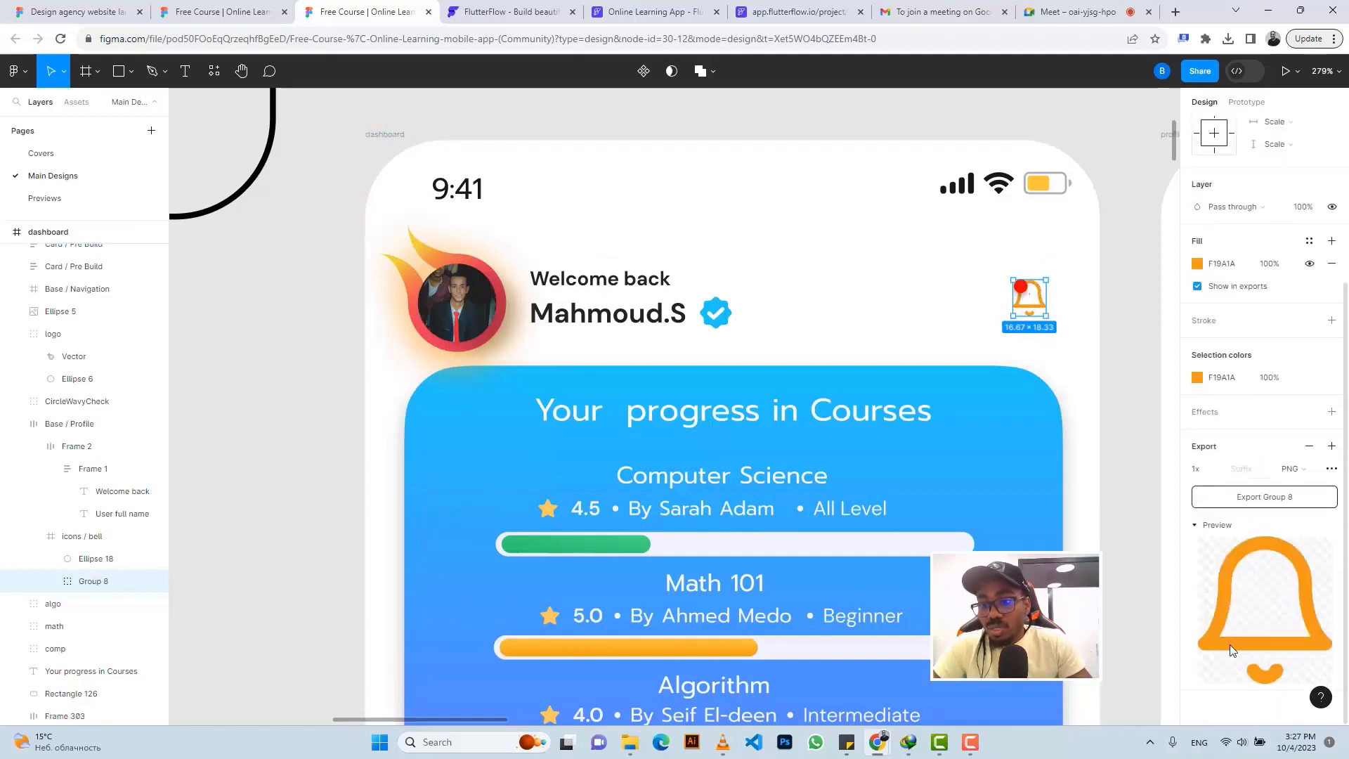
left_click(1258, 495)
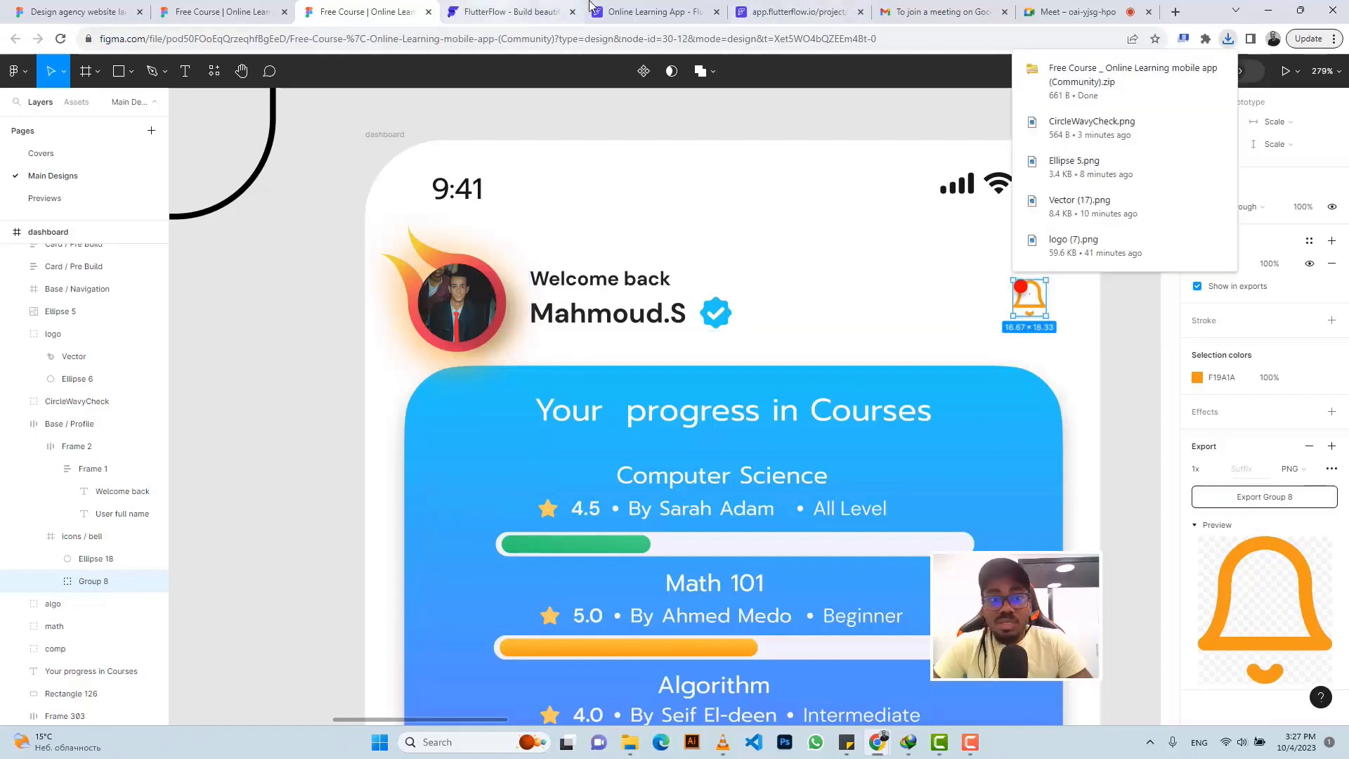
Switch to FlutterFlow and add an Image widget to the dashboard's header Row, after the name Column
left_click(657, 12)
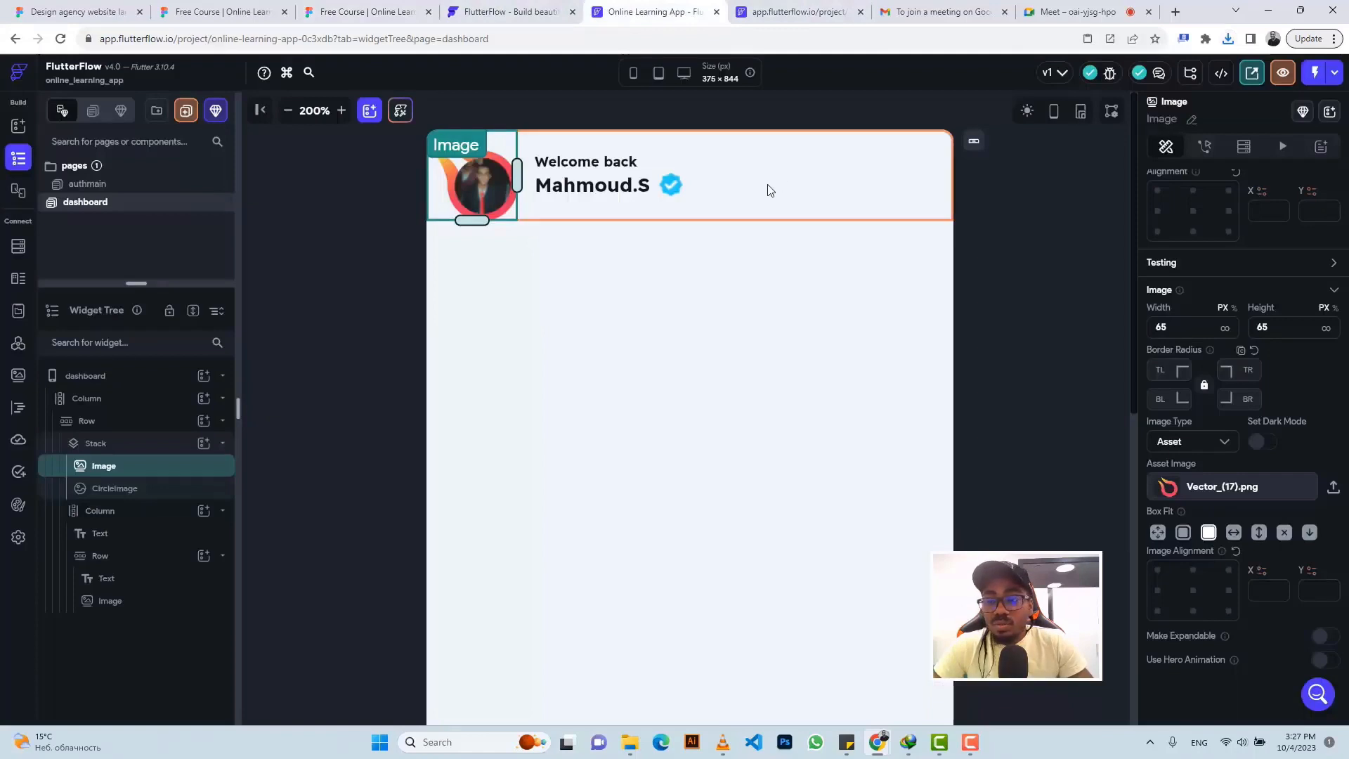
left_click(770, 191)
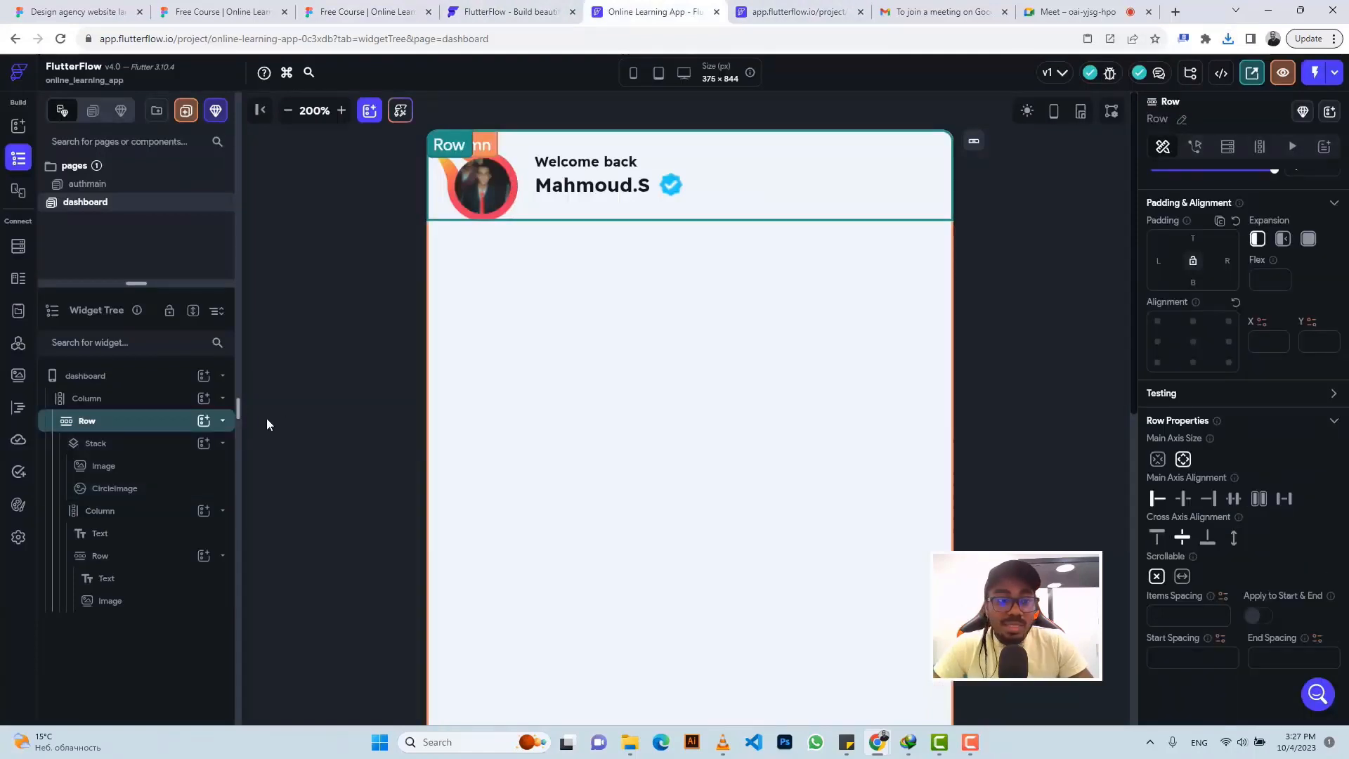
left_click(204, 420)
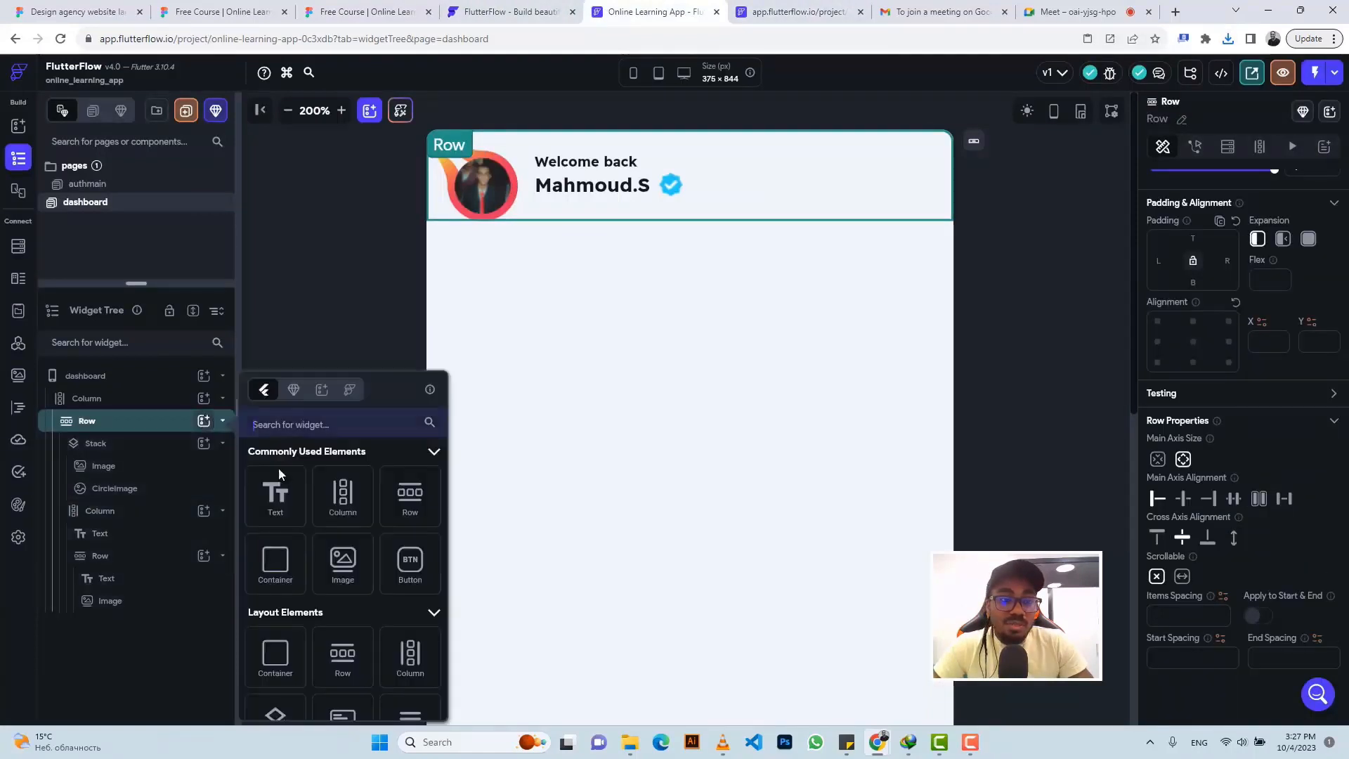
left_click(343, 569)
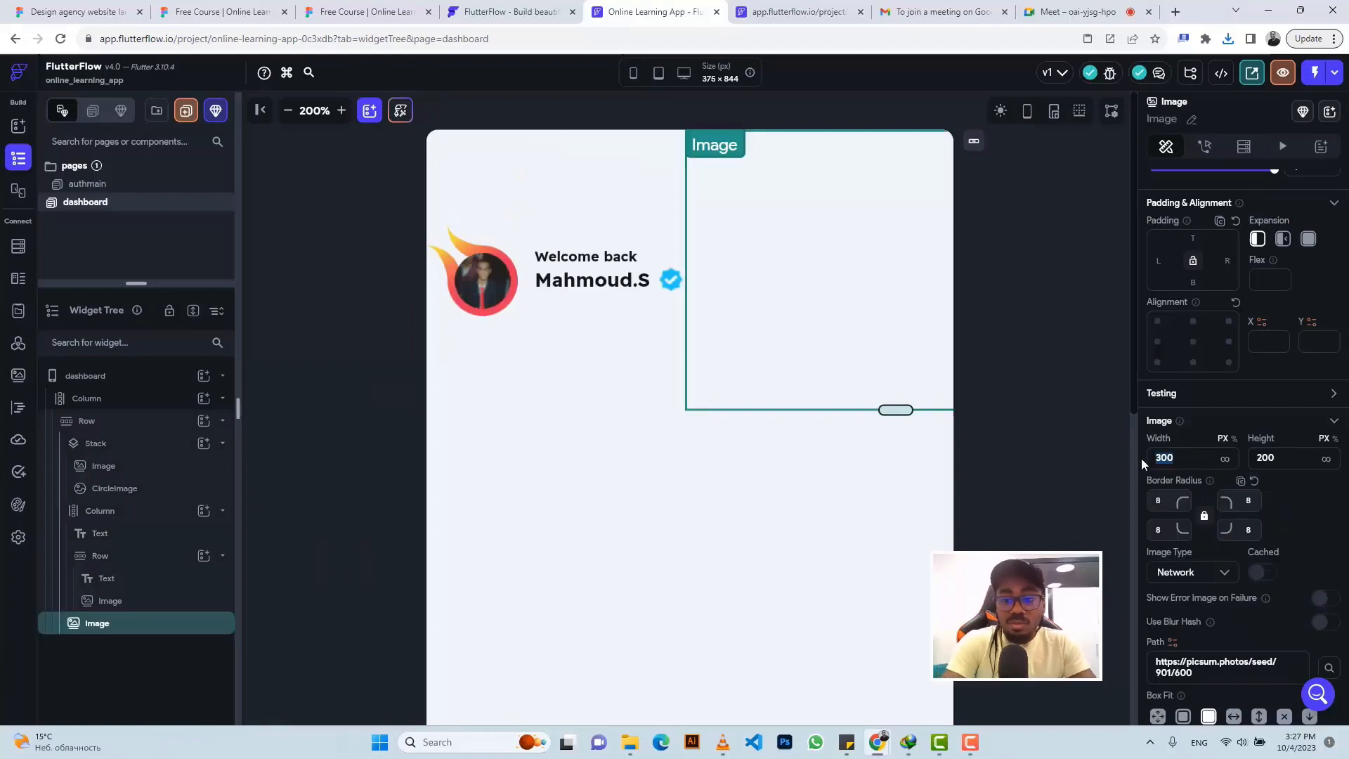
Set the new Image to 17 px wide and 18 px high, clear its border radius and set its image type to Asset
type("17")
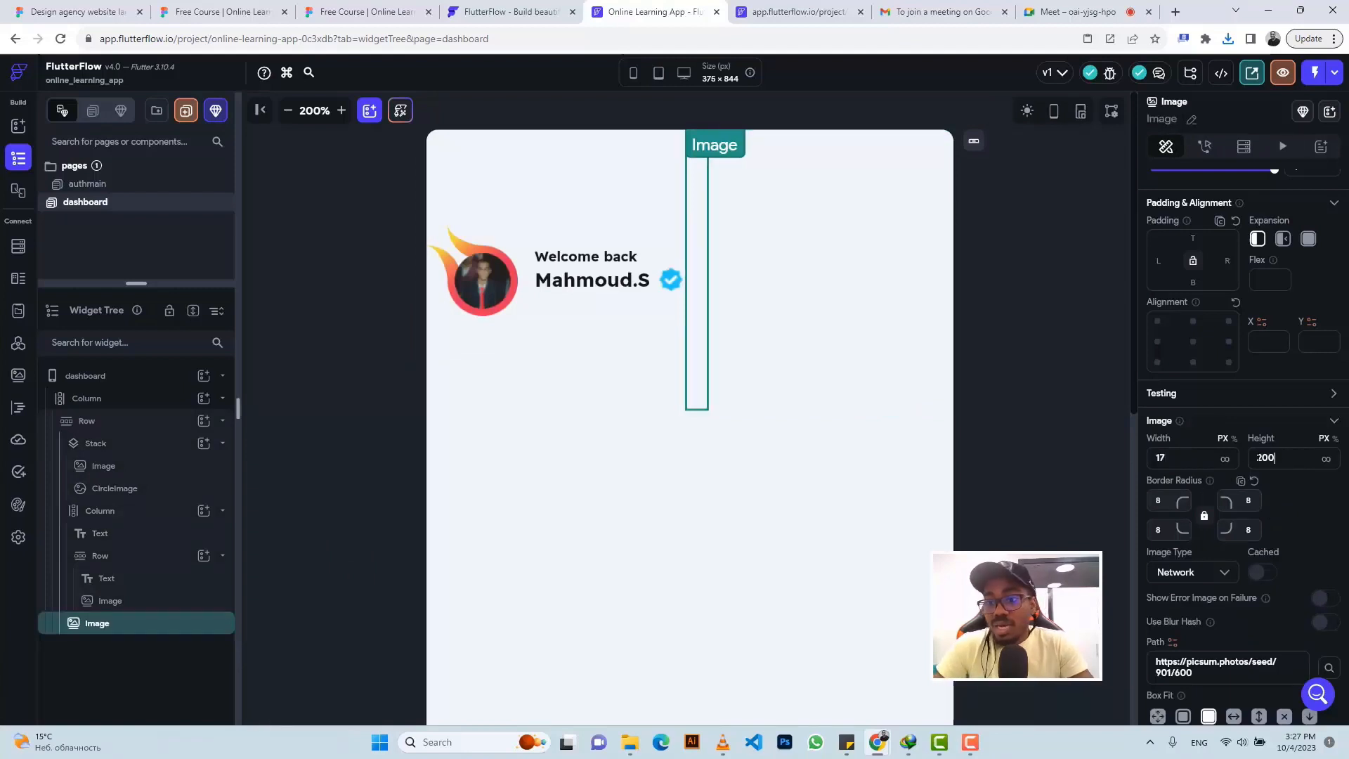
key("Tab")
type("18")
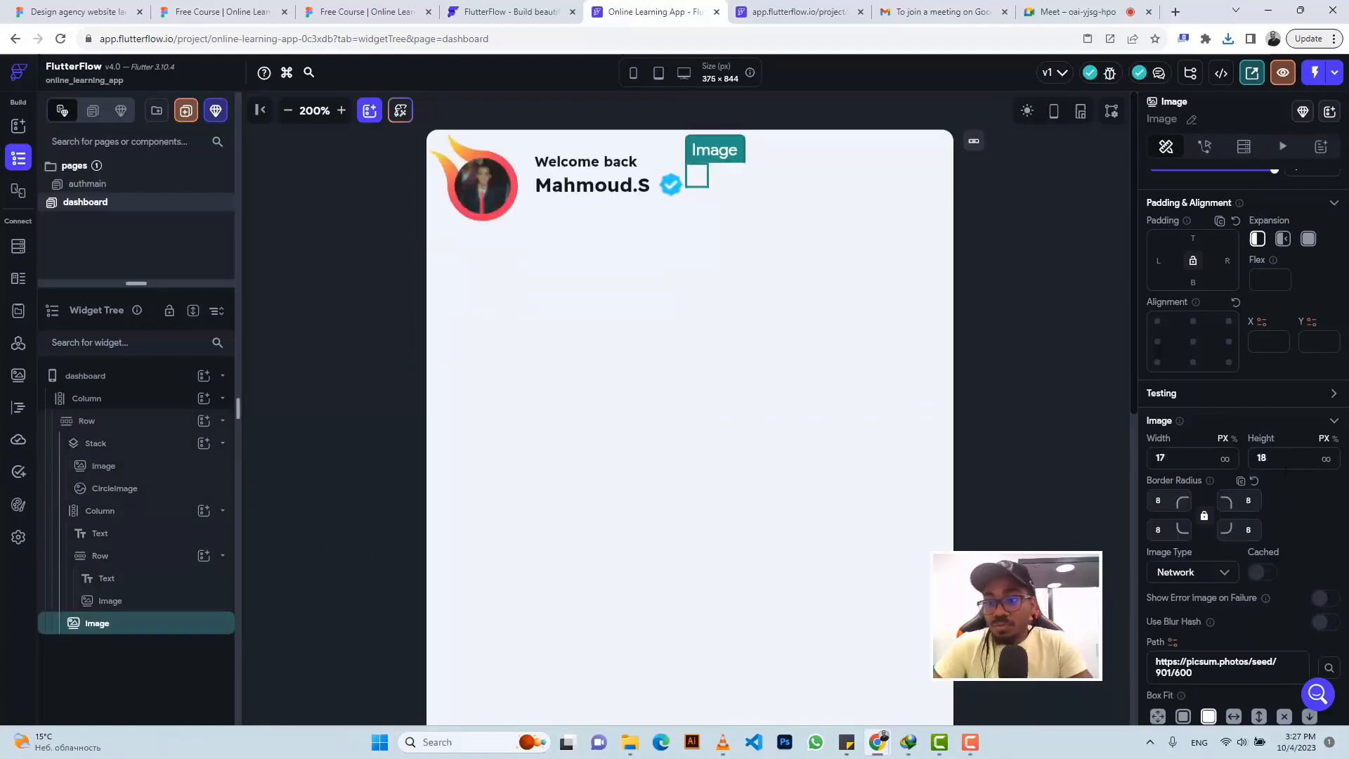
key("Tab")
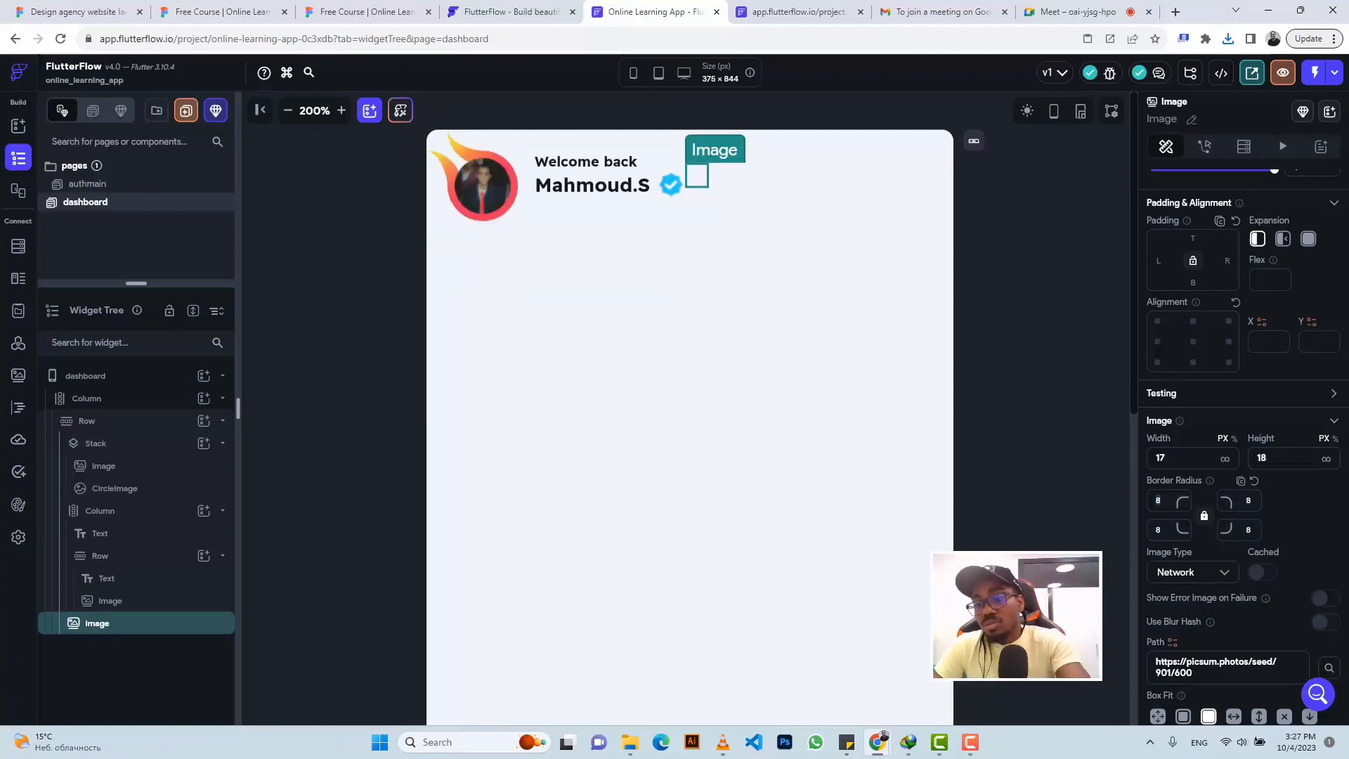
left_click(1191, 574)
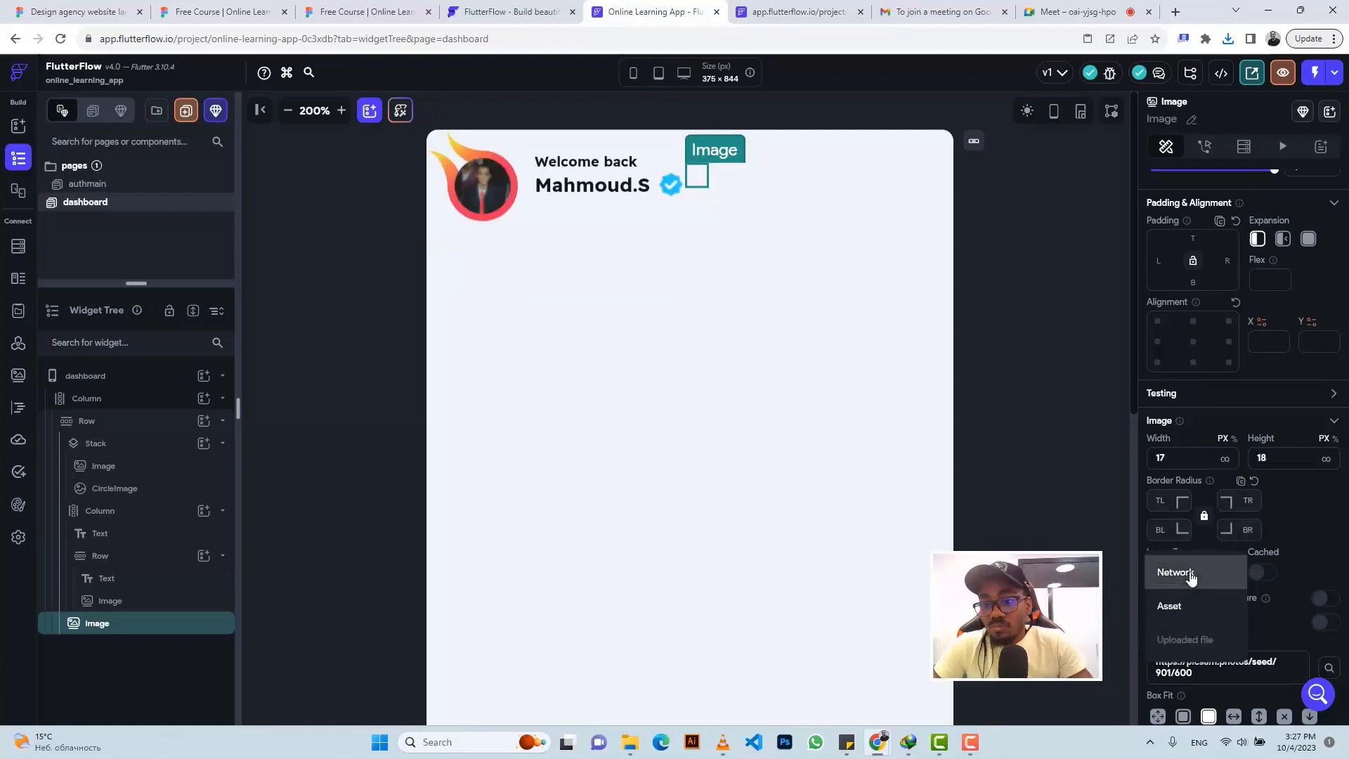
left_click(1188, 607)
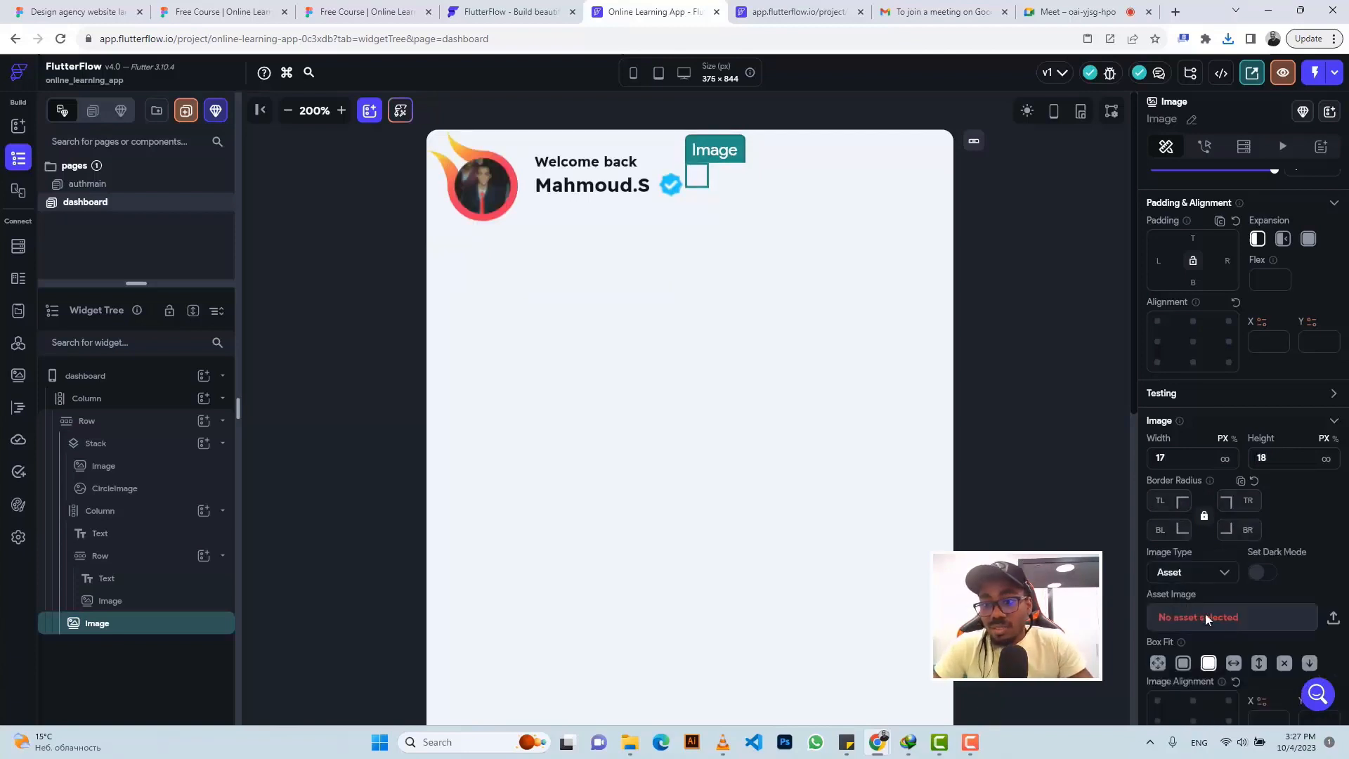
Start the asset image upload, show all file types in Downloads and move the exported Free Course zip into the Online Learning App folder
left_click(1333, 619)
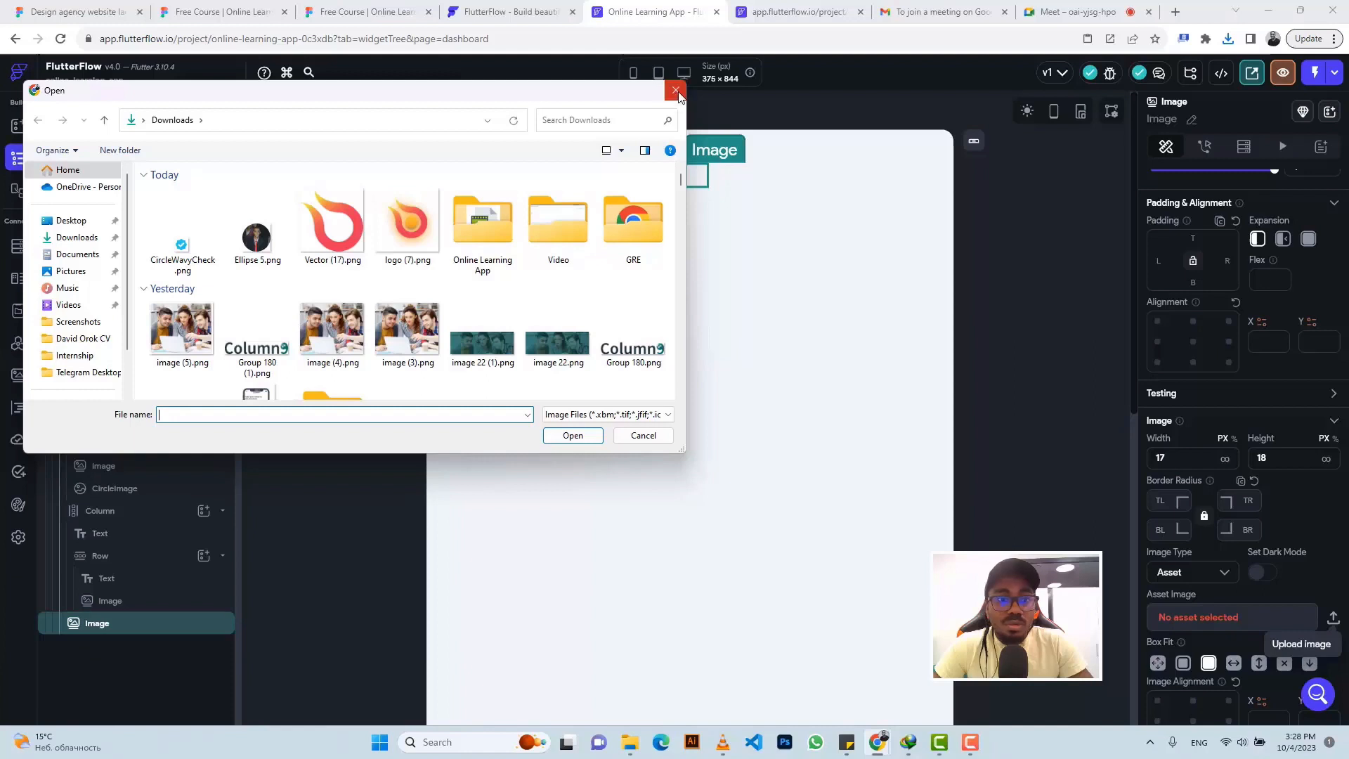
left_click(608, 415)
left_click(583, 439)
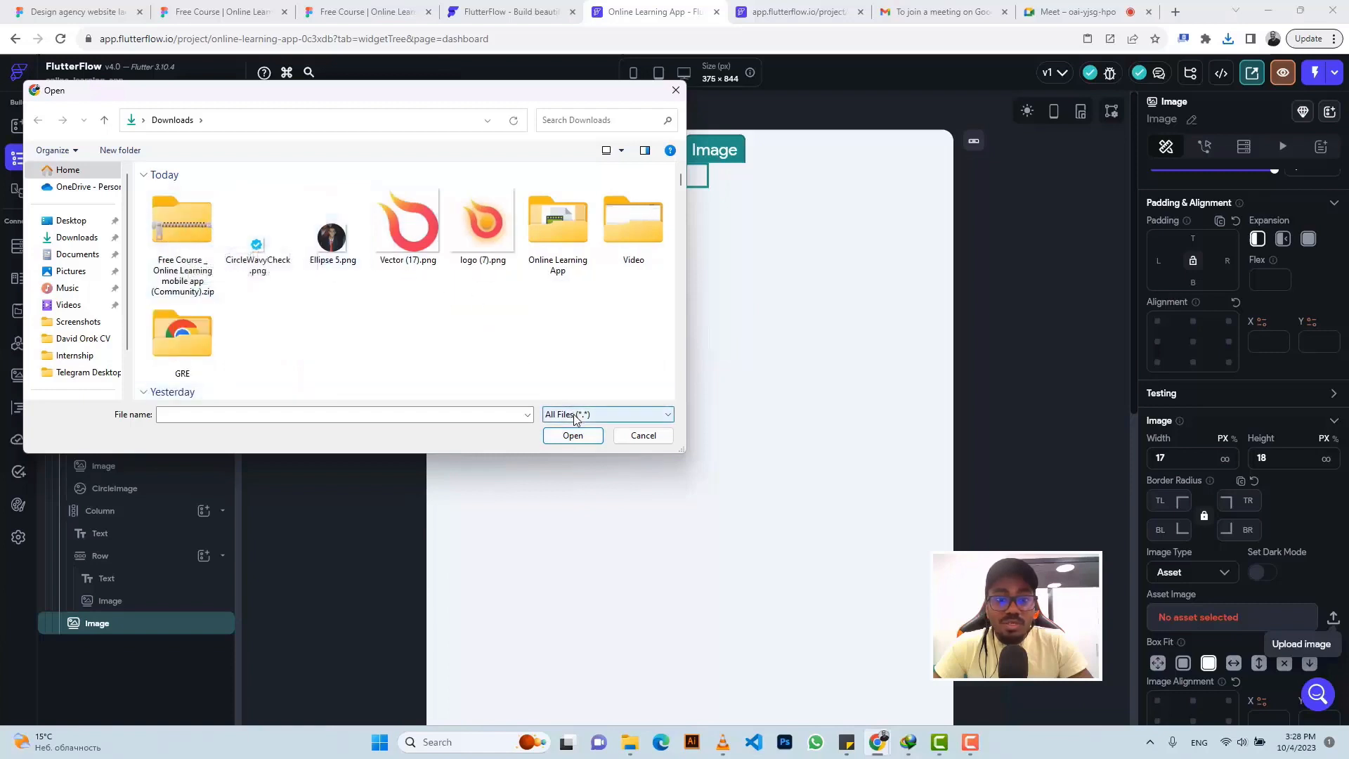
left_click(575, 418)
left_click(575, 419)
left_click(182, 224)
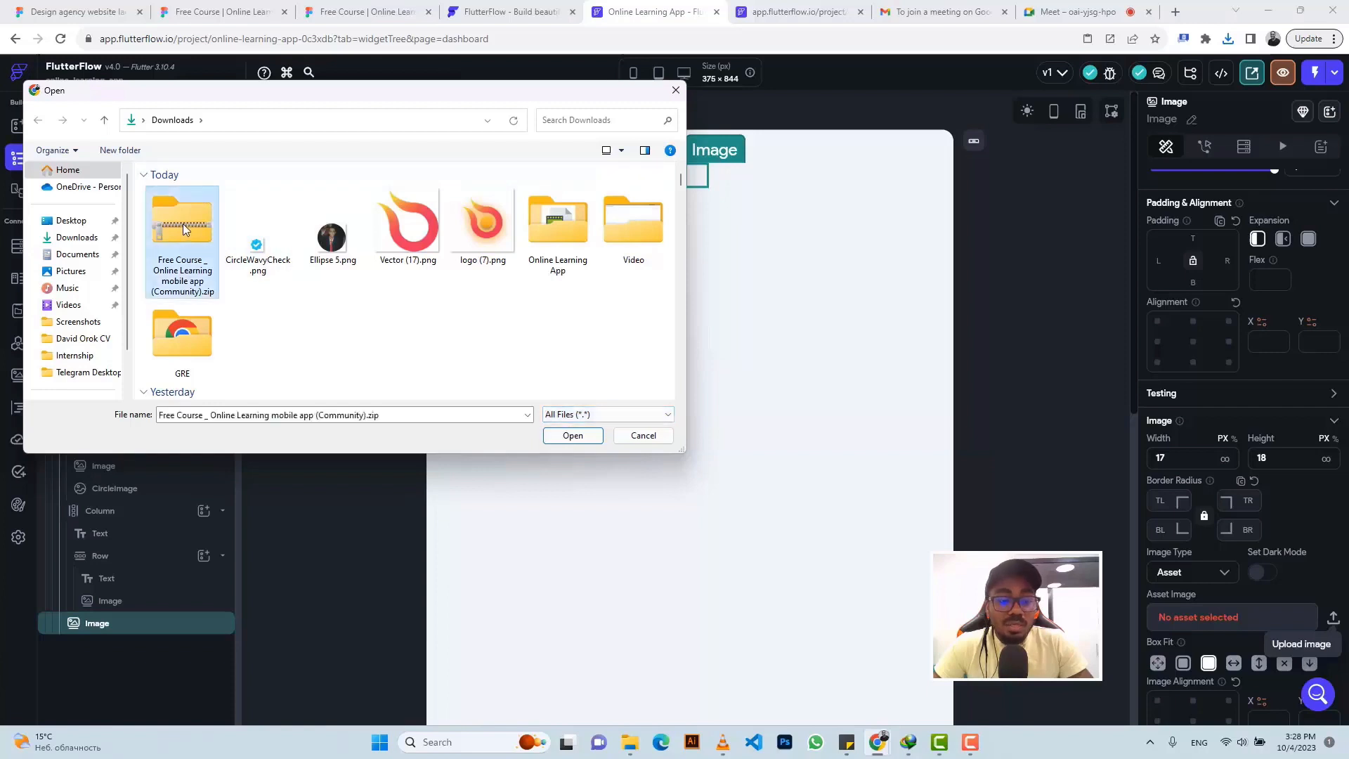
double_click(567, 234)
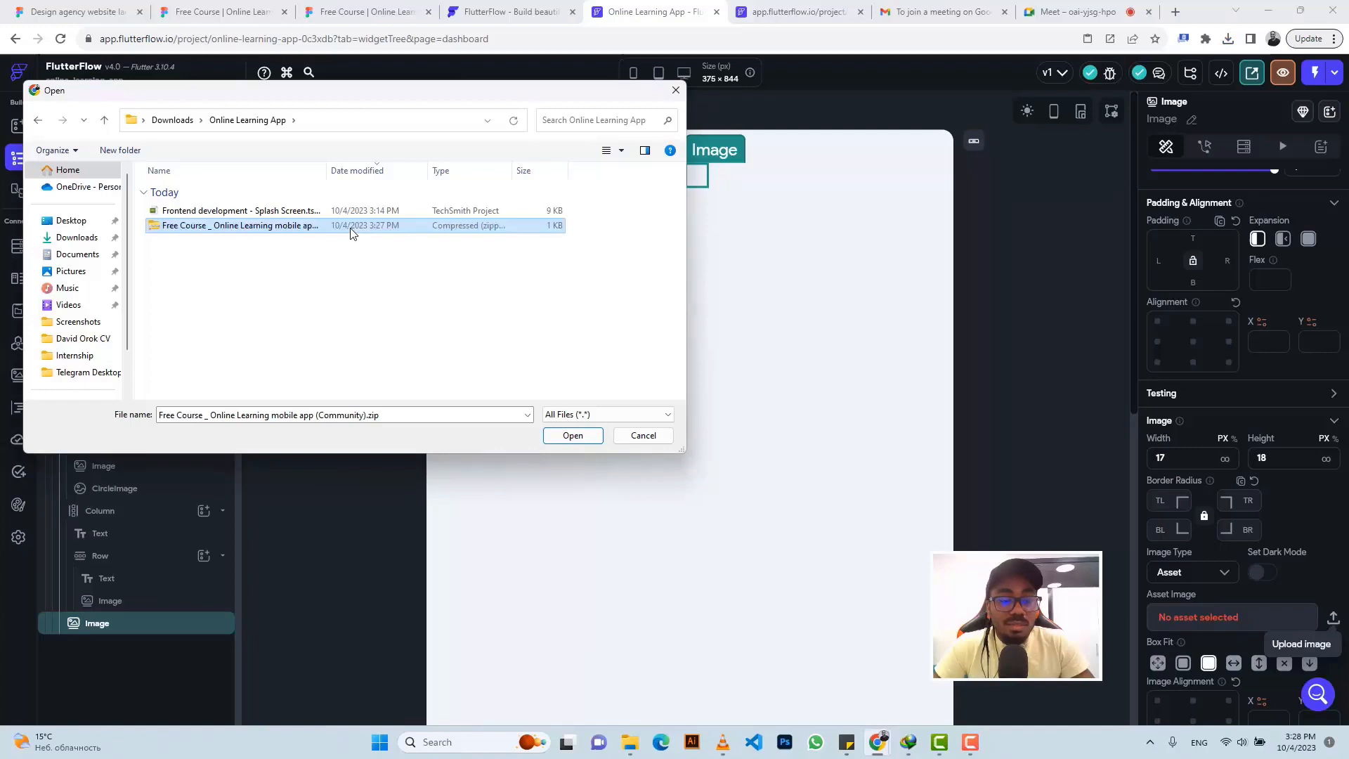
Extract the Free Course zip to the suggested folder inside Online Learning App and open the extracted folder
right_click(351, 232)
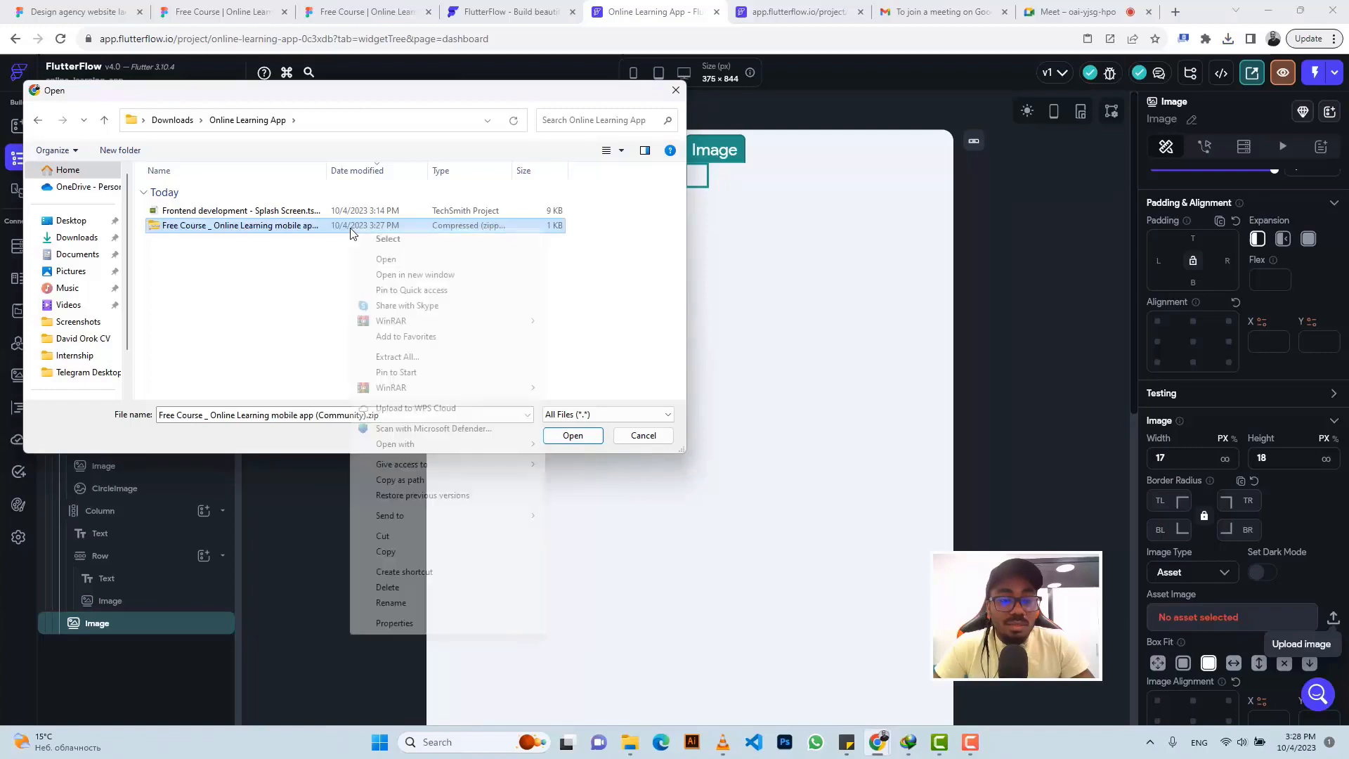
left_click(397, 357)
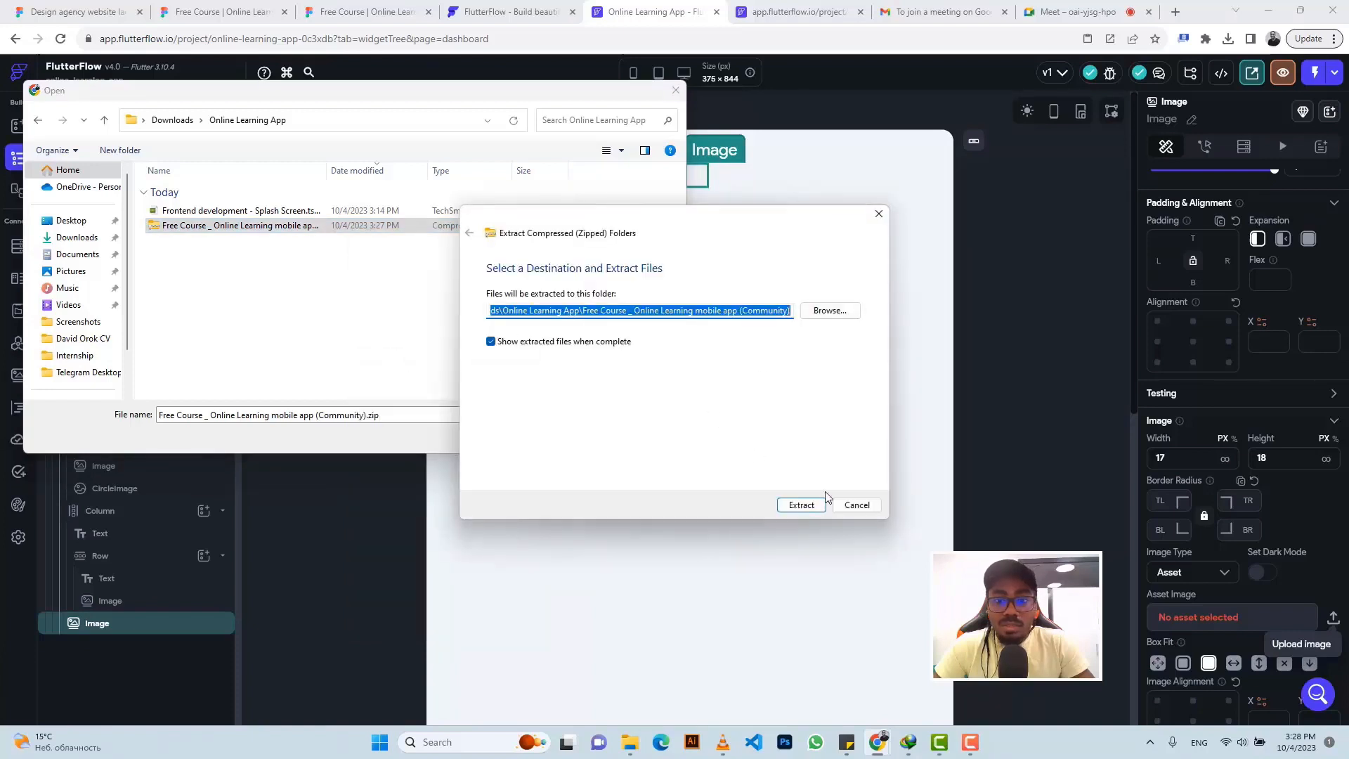
left_click(804, 505)
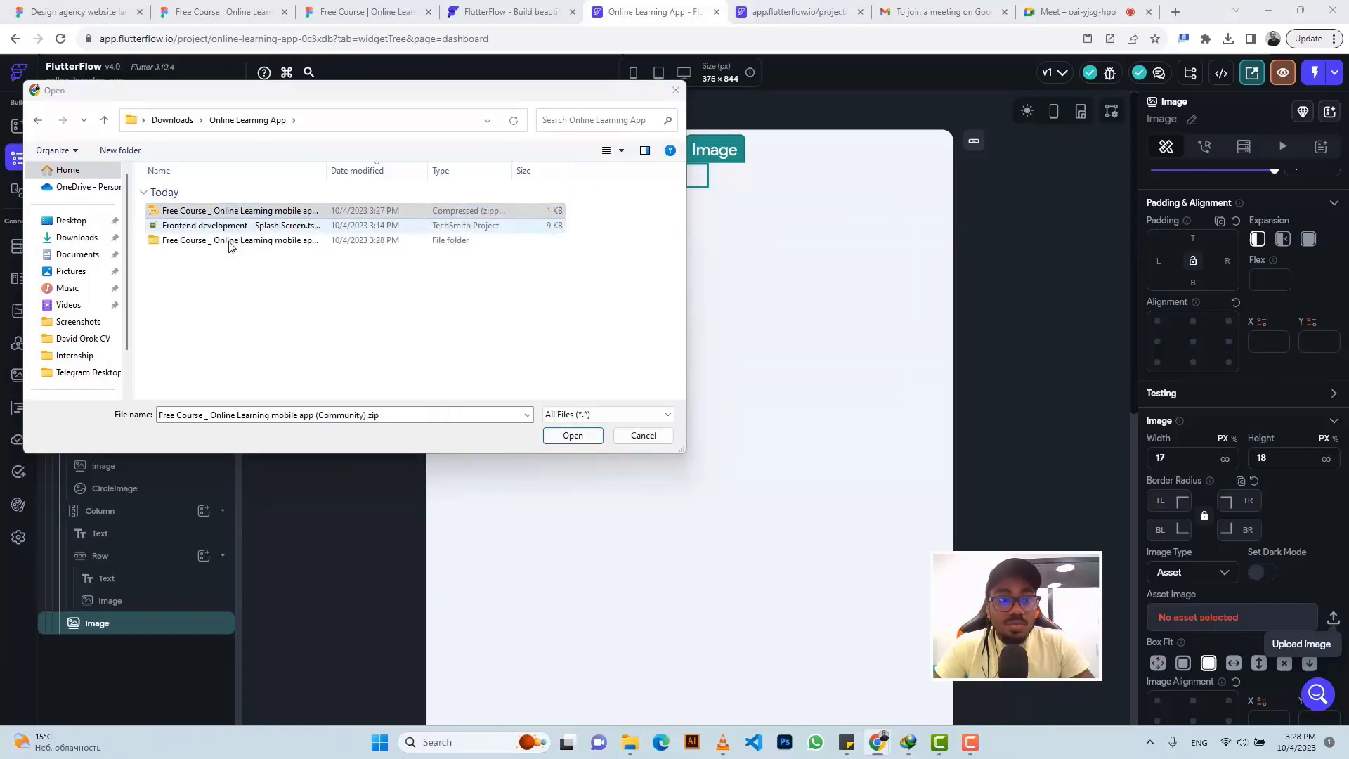
double_click(228, 240)
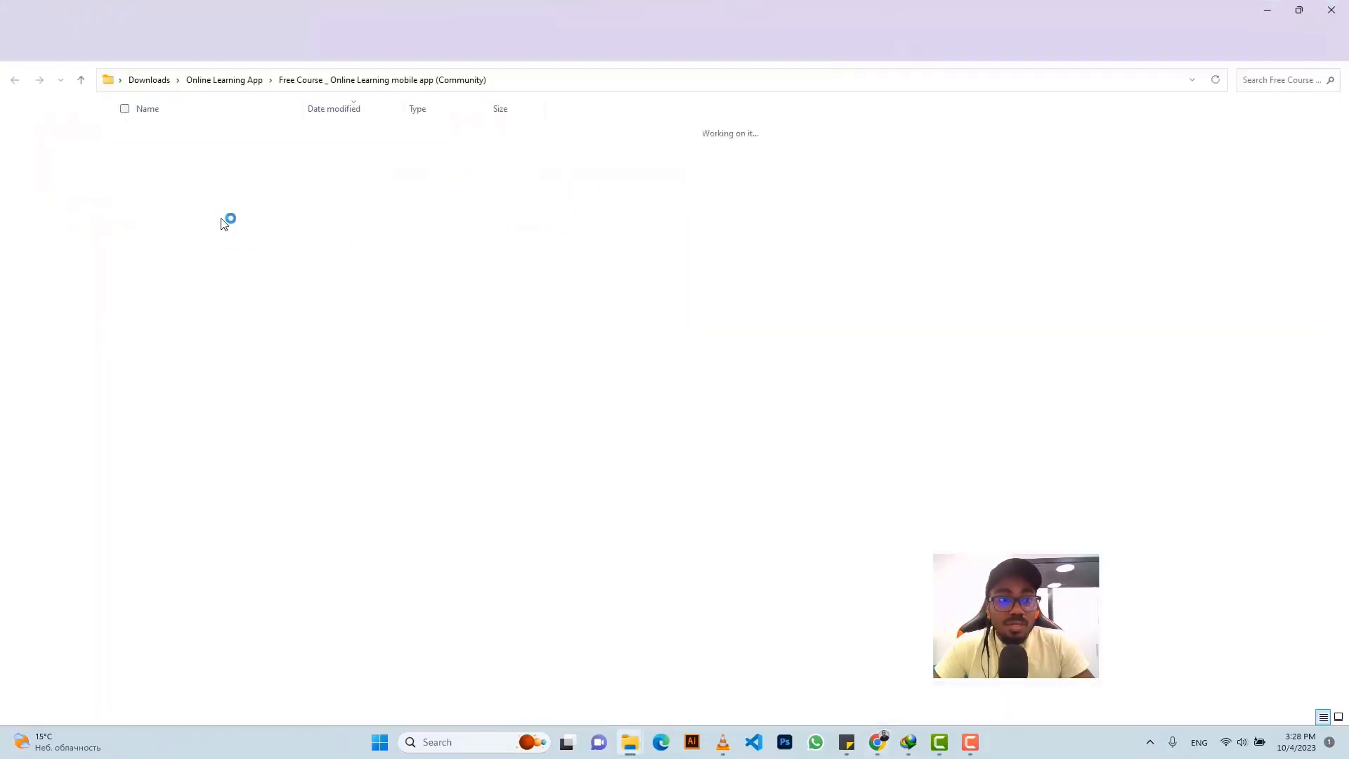
Upload Group 8.png from the Base/icons folder of the downloaded course design as the selected image's asset
left_click(1323, 14)
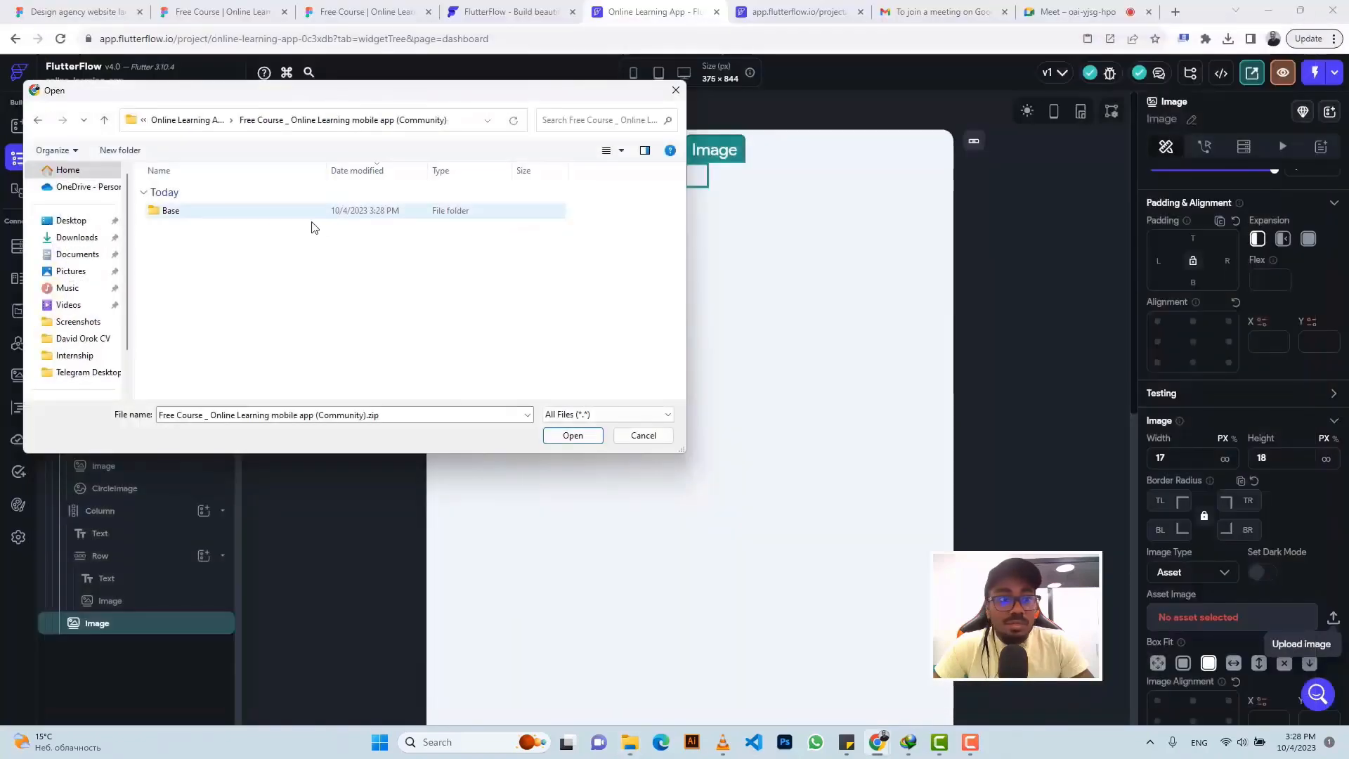
double_click(201, 215)
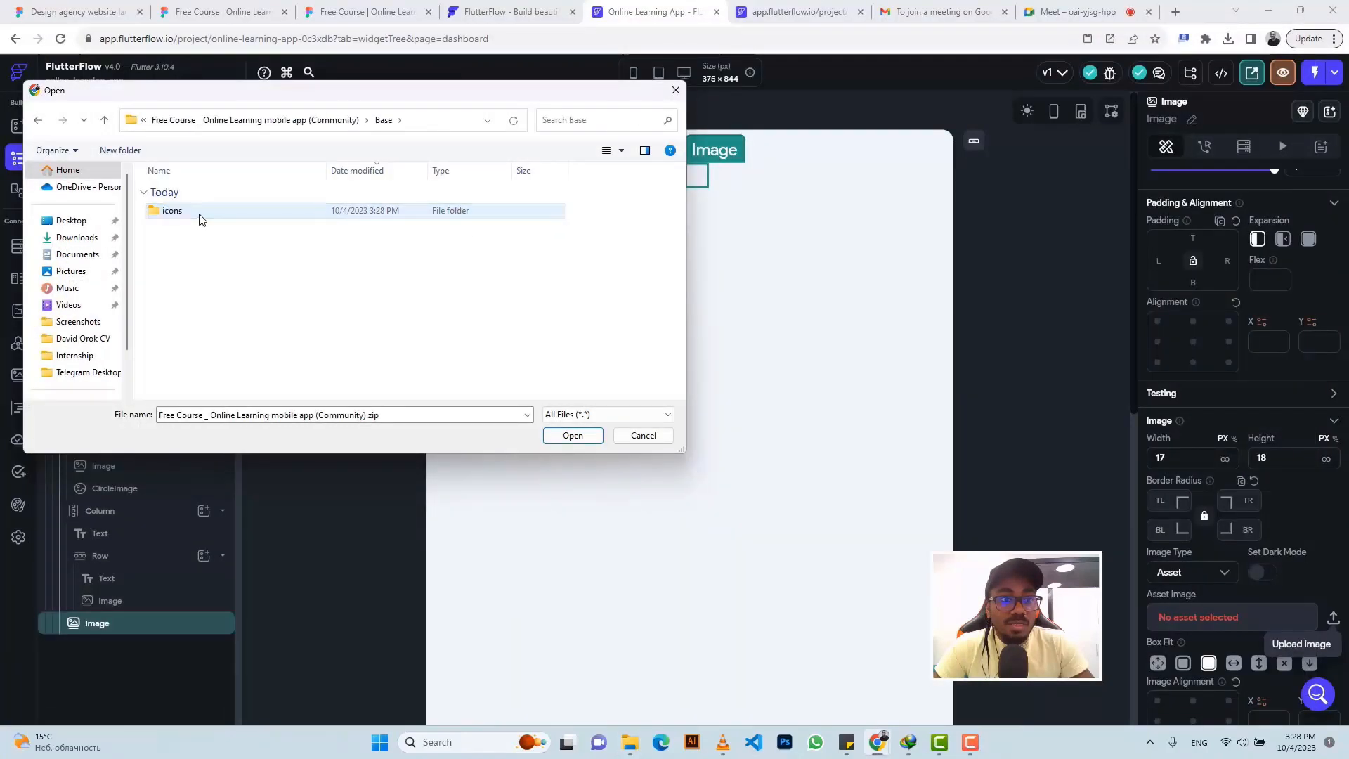
double_click(200, 215)
left_click(213, 215)
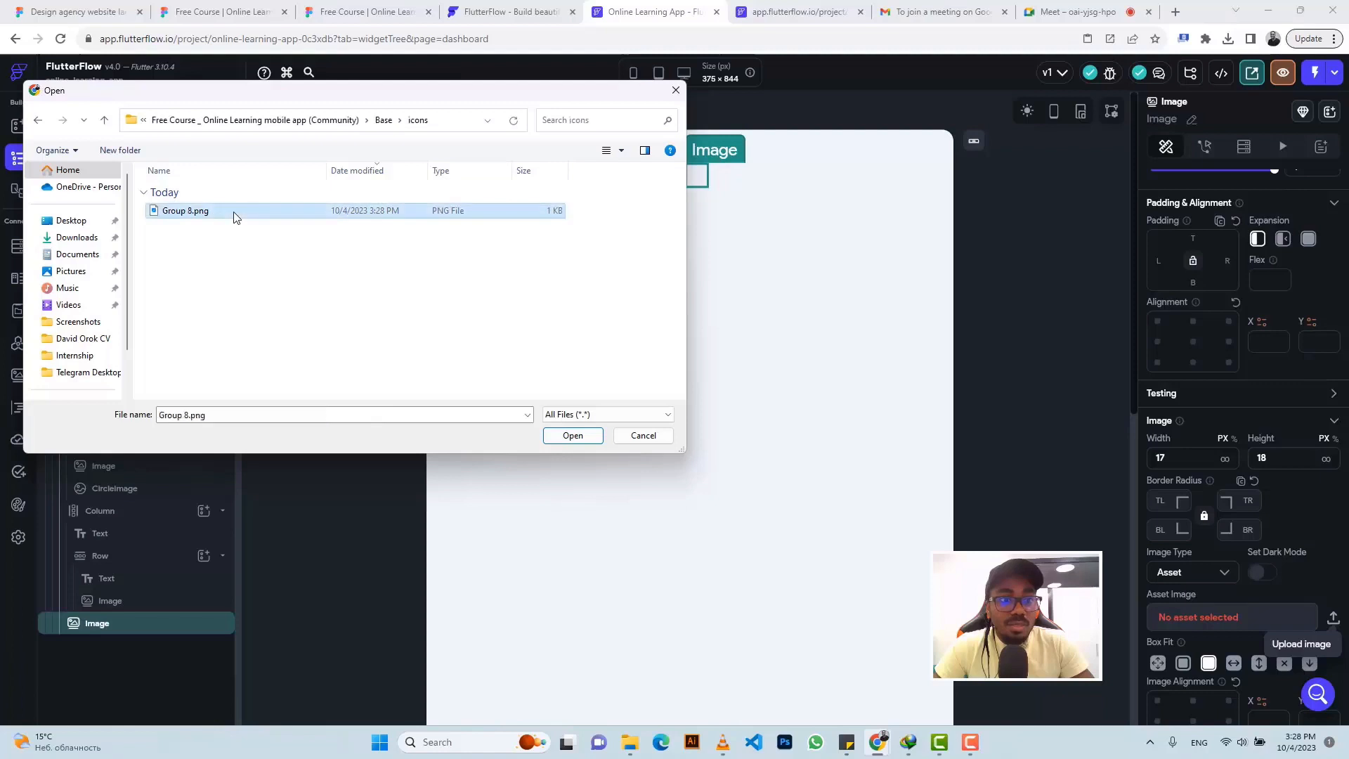
left_click(592, 437)
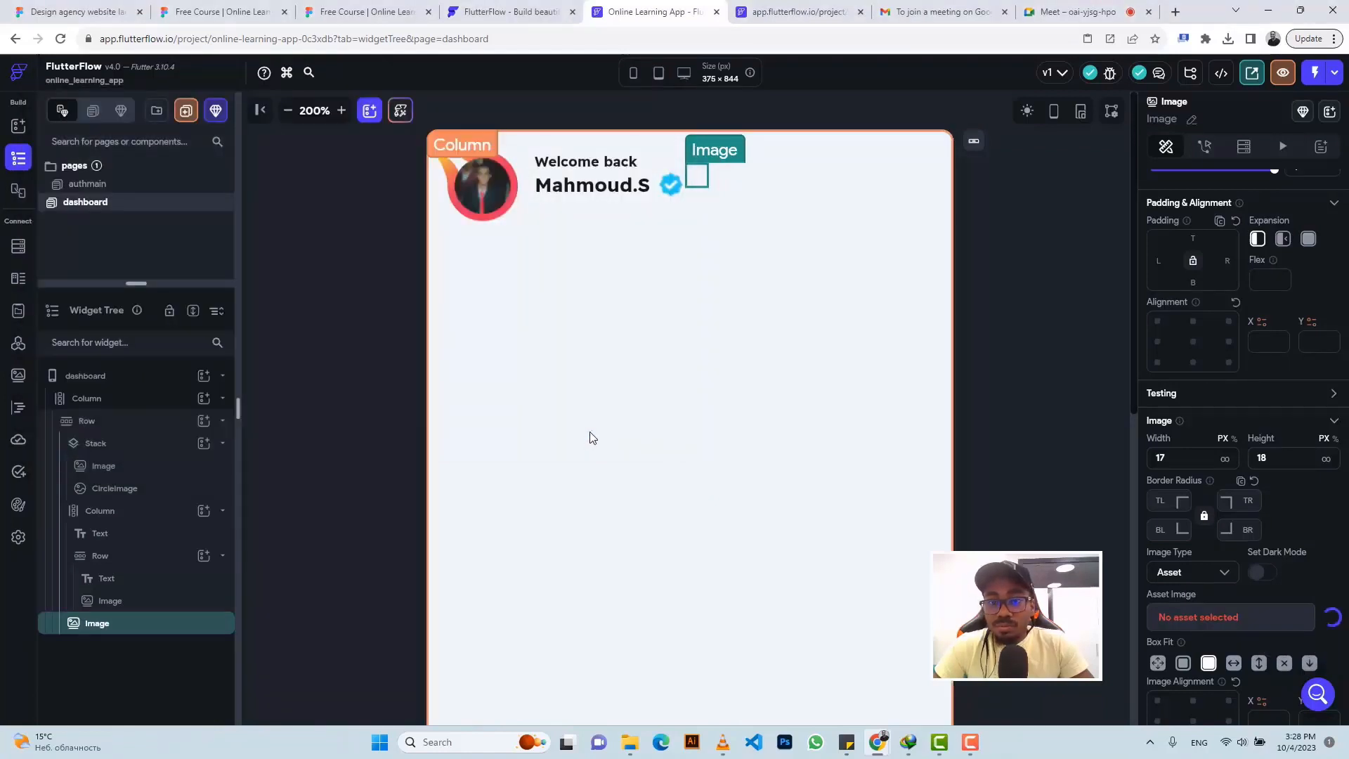
left_click(982, 179)
Wrap the bell image in the header row in a Stack
left_click(699, 182)
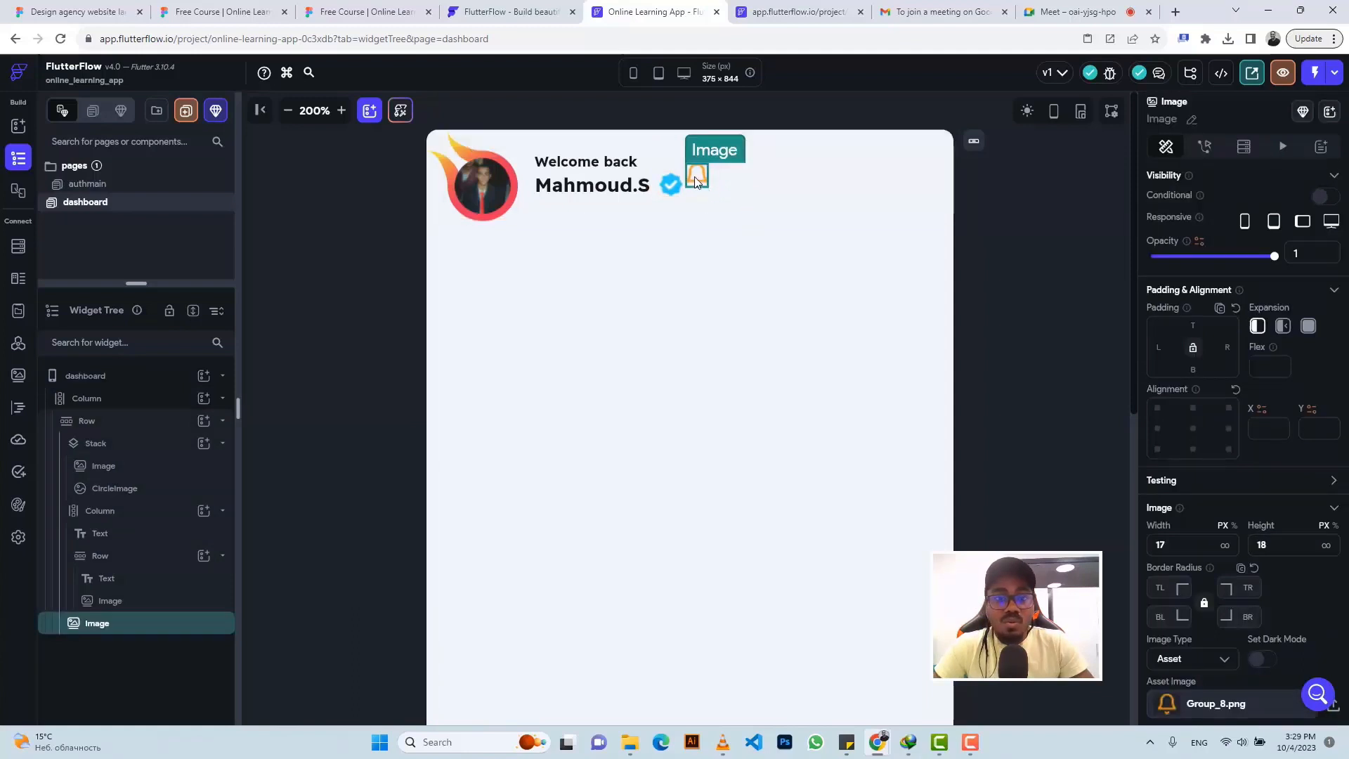
right_click(697, 182)
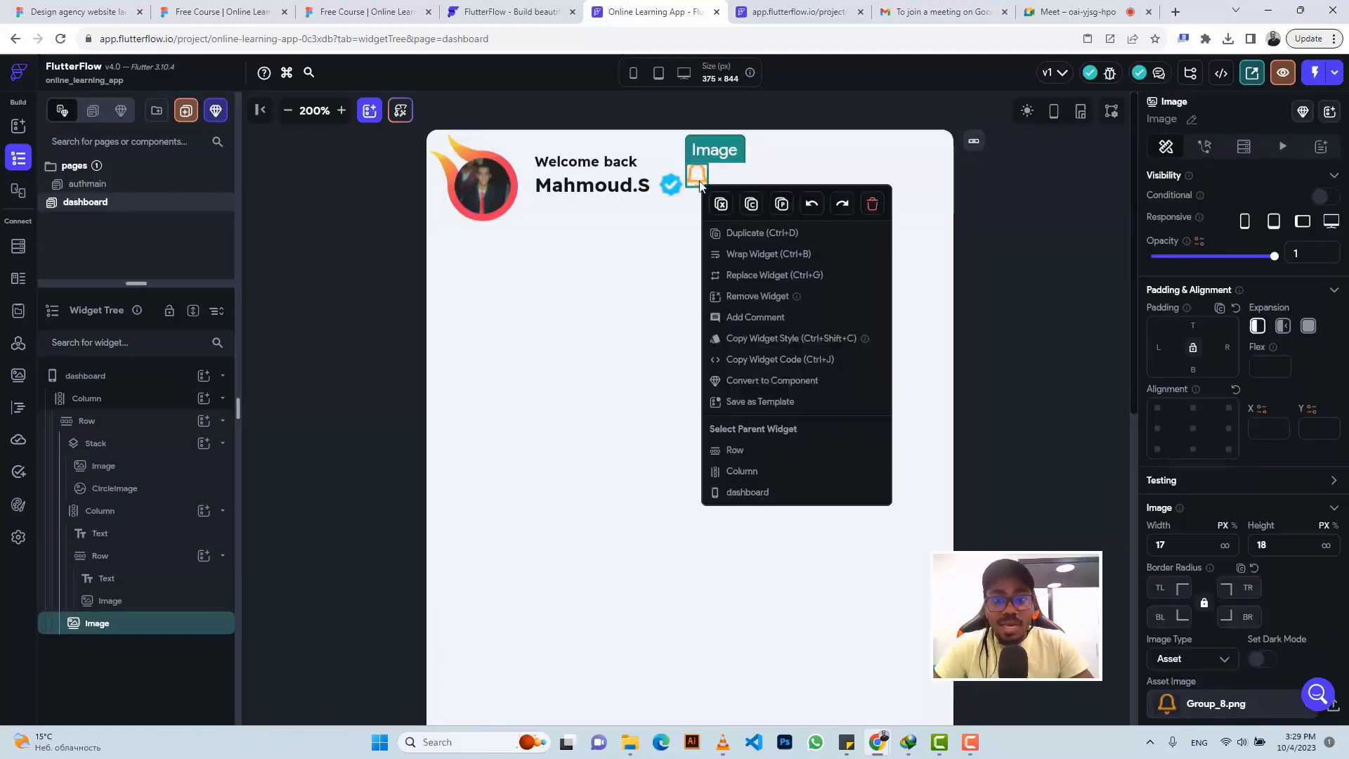
left_click(744, 254)
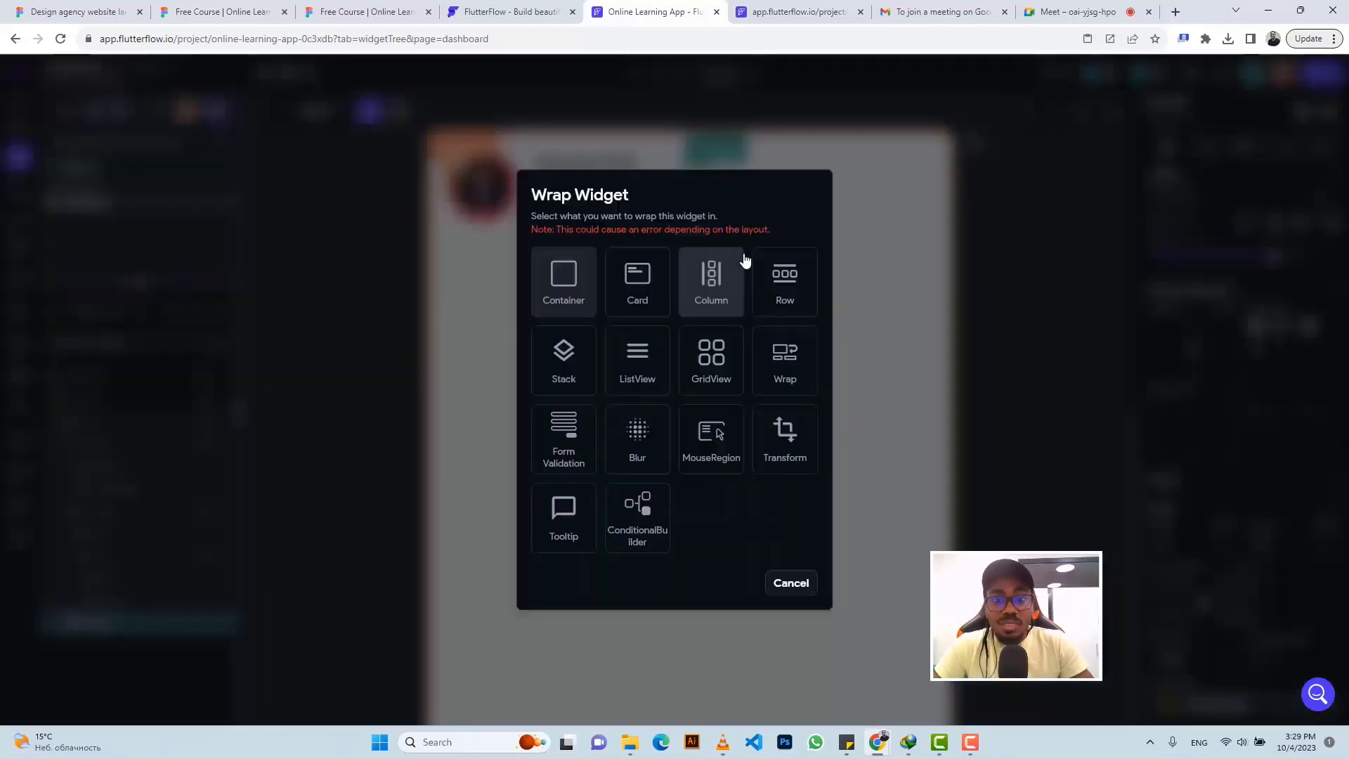
left_click(569, 362)
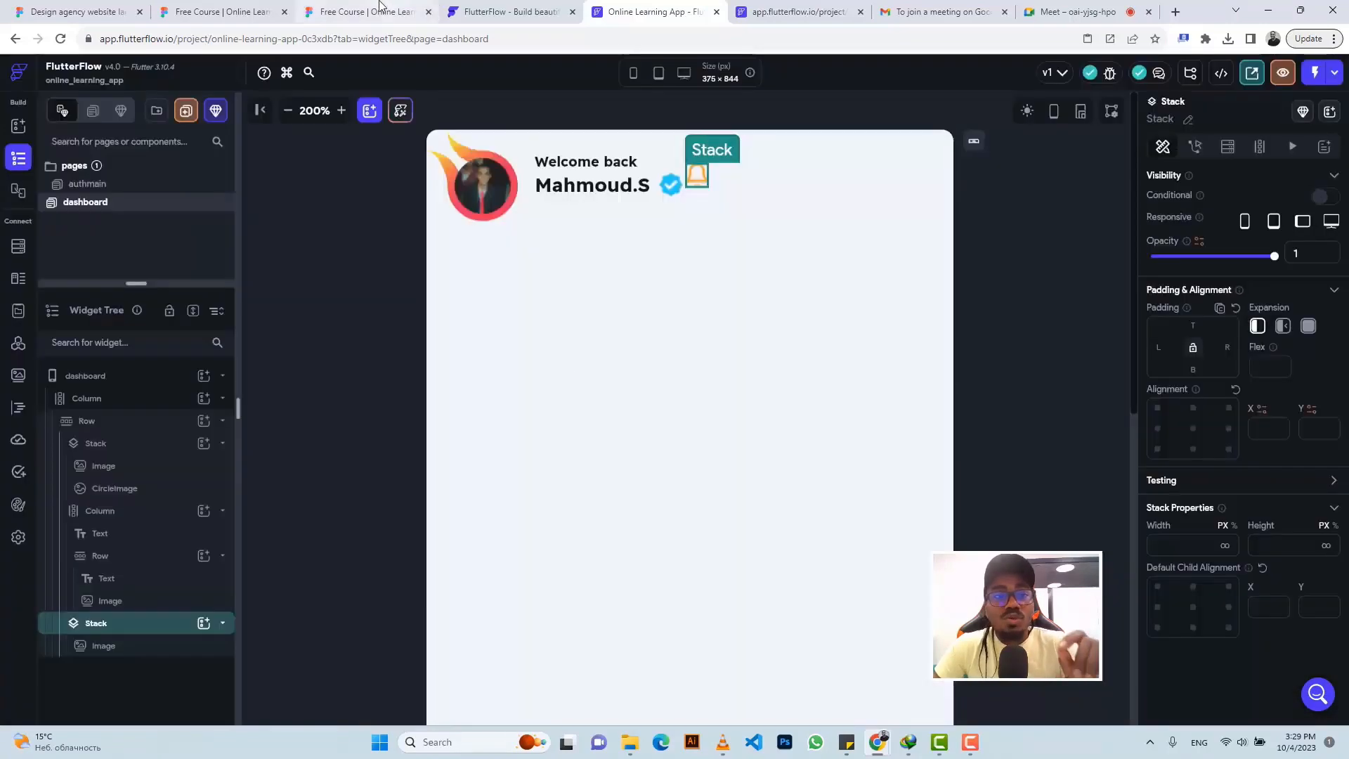
Check the bell's red dot in the Figma design and add a matching circular Container, diameter 7, to the bell's Stack in FlutterFlow
left_click(346, 9)
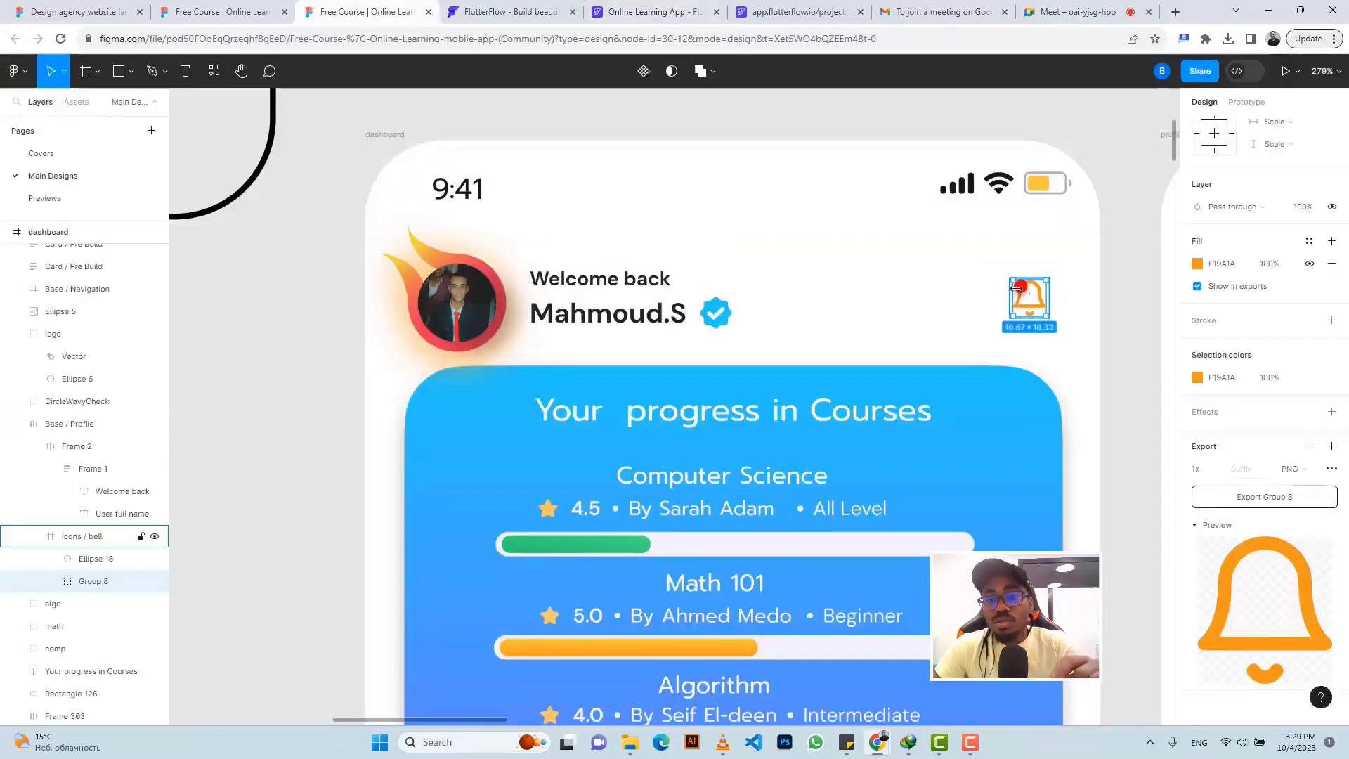
left_click(1025, 290)
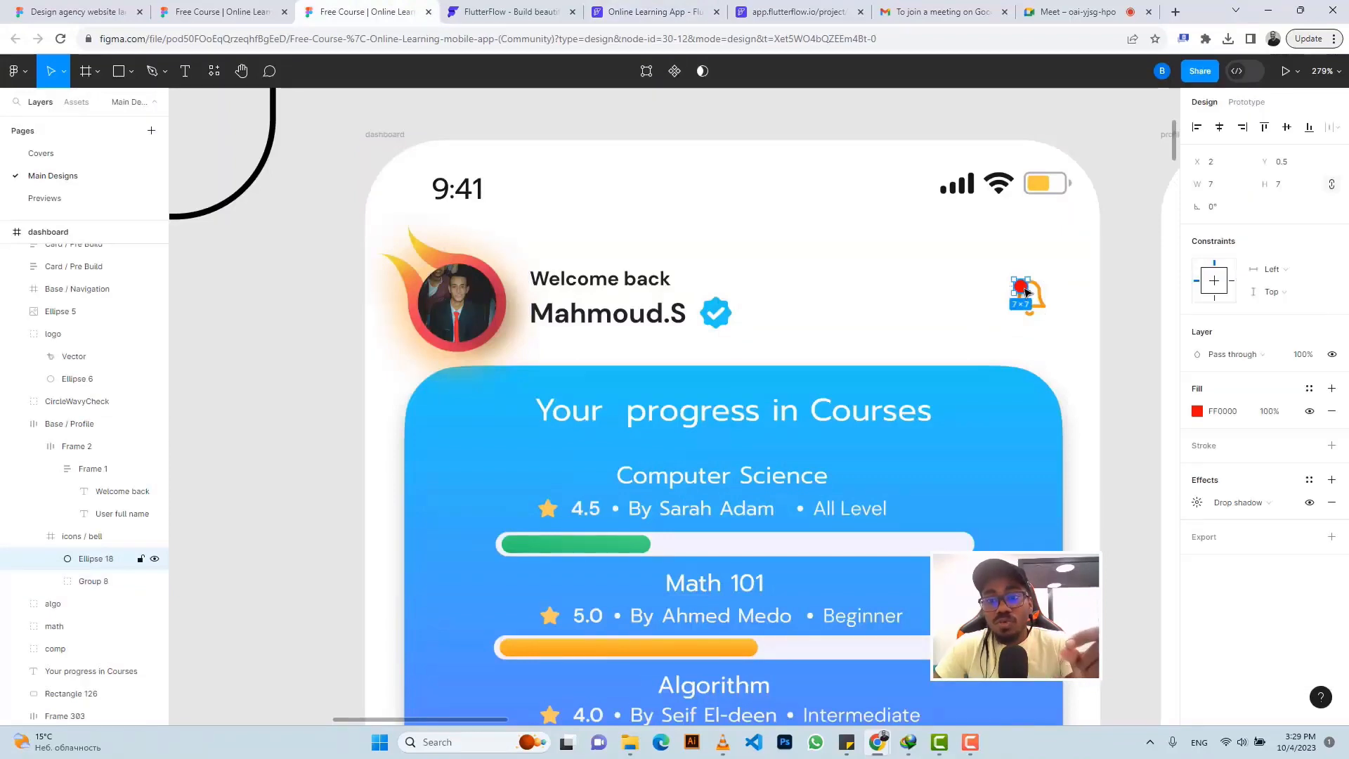
left_click(643, 13)
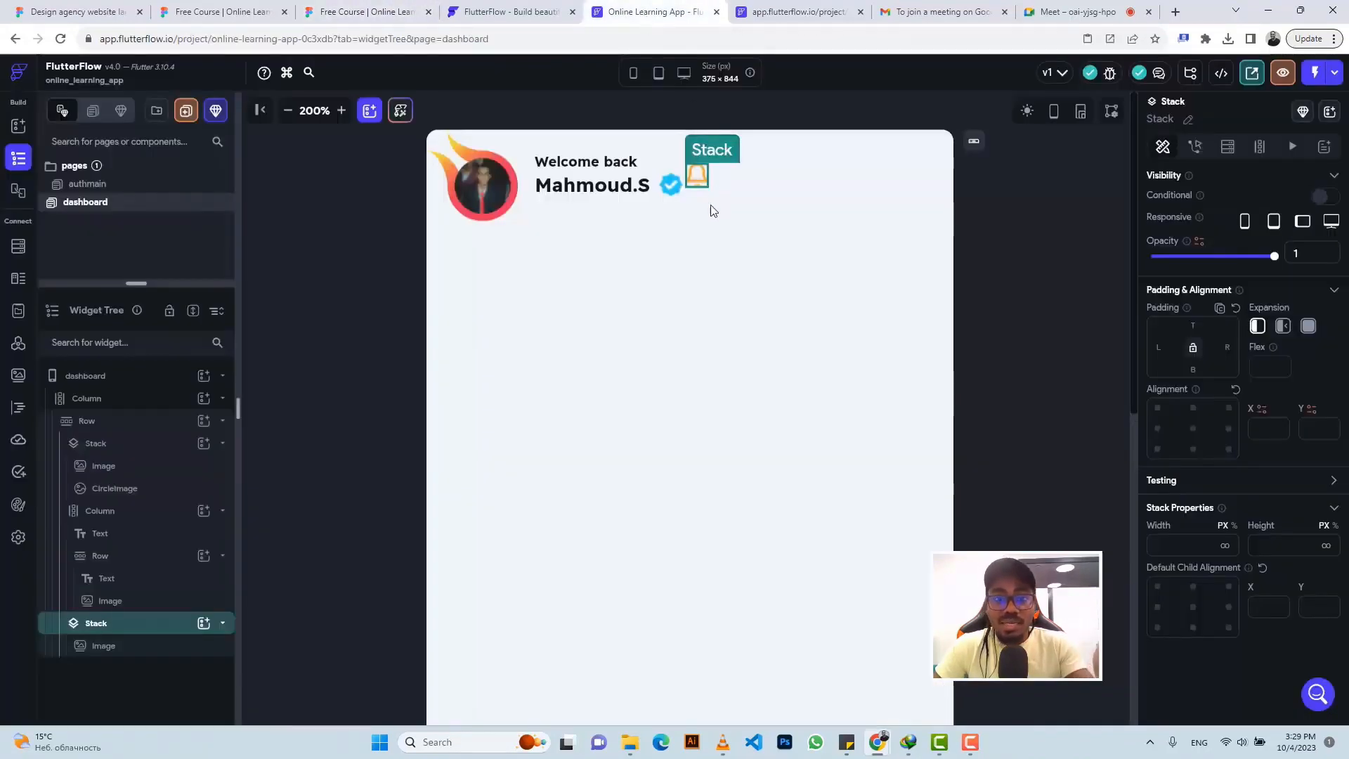
left_click(203, 623)
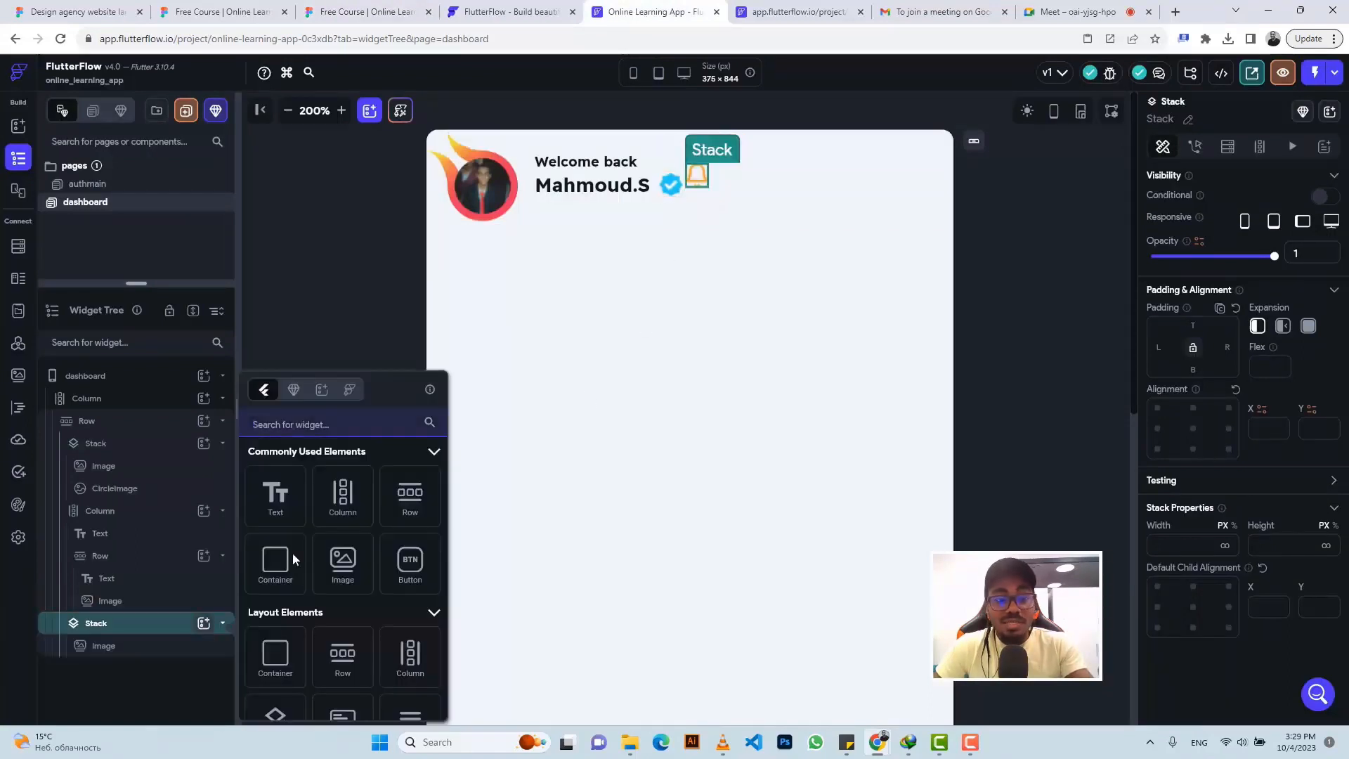
left_click(276, 560)
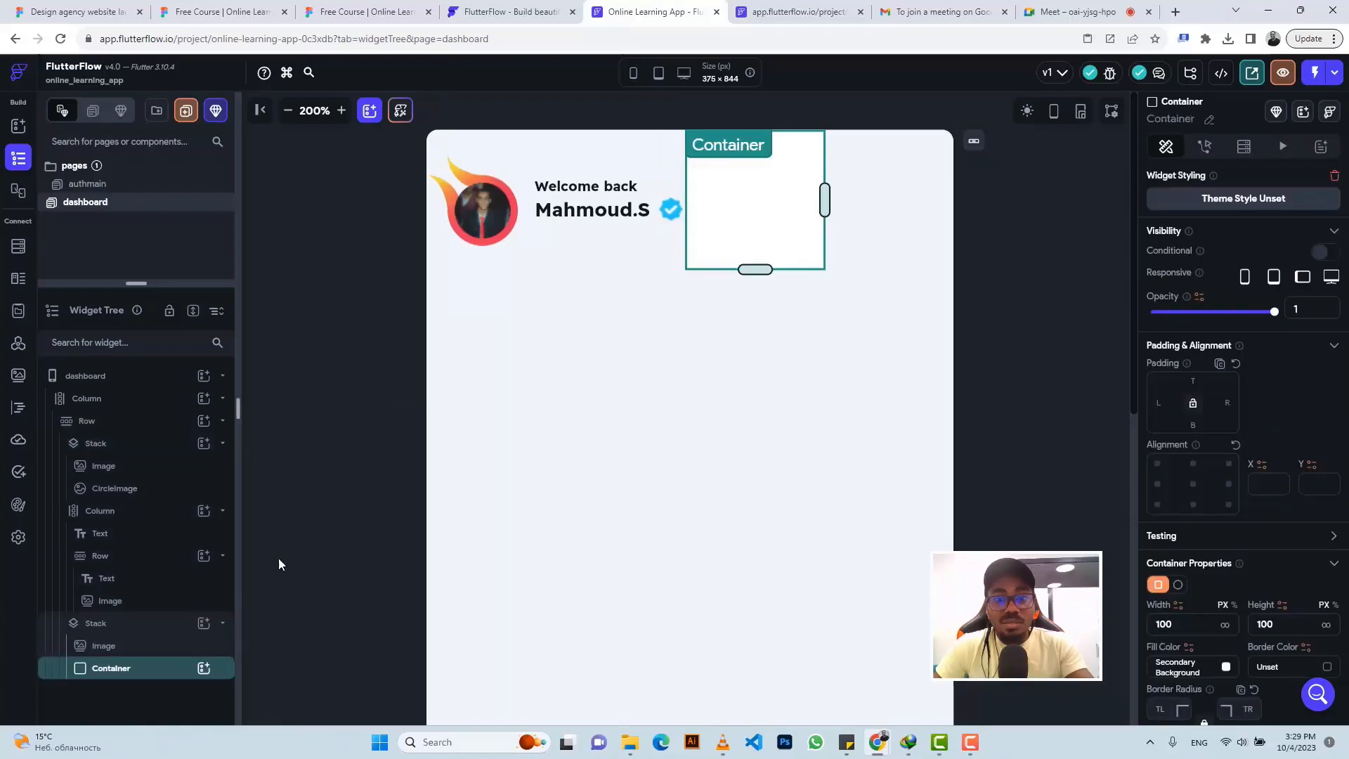
left_click(1178, 585)
double_click(1178, 626)
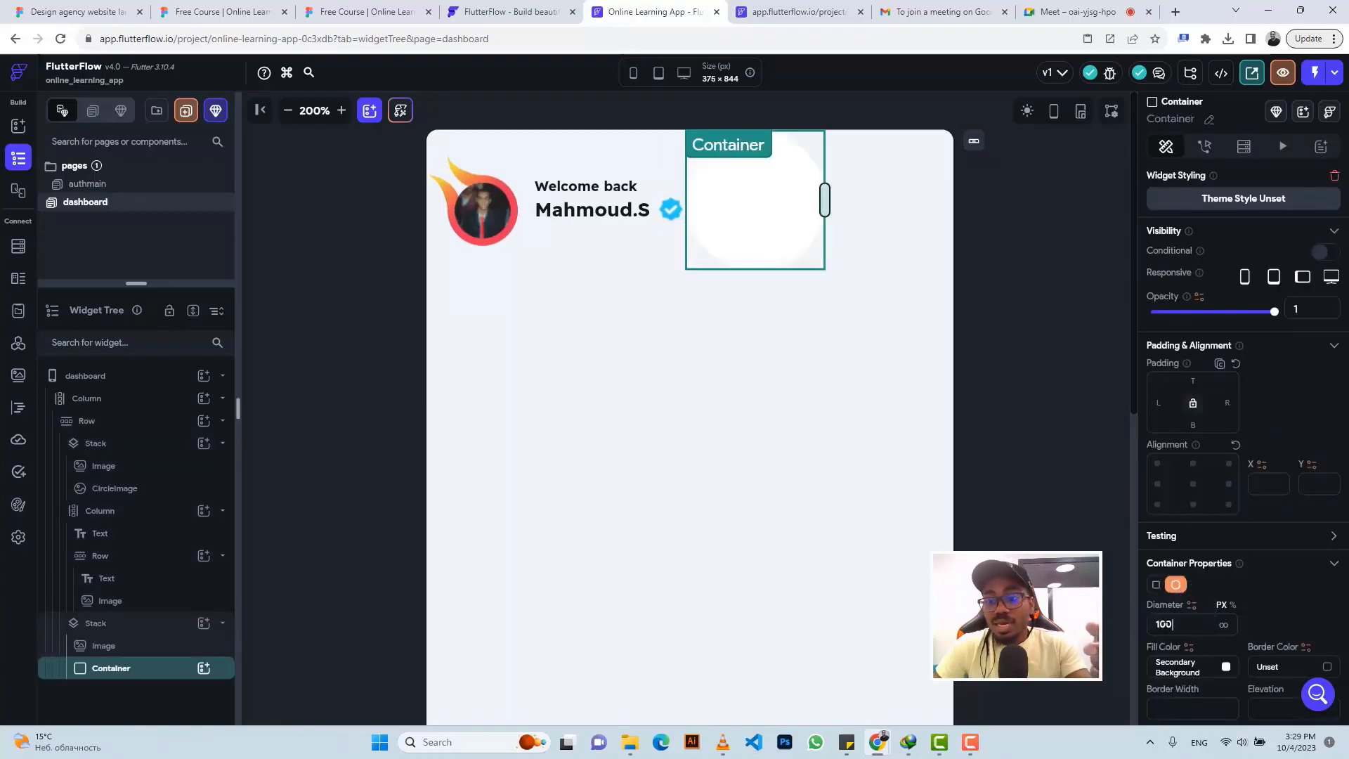
type("7")
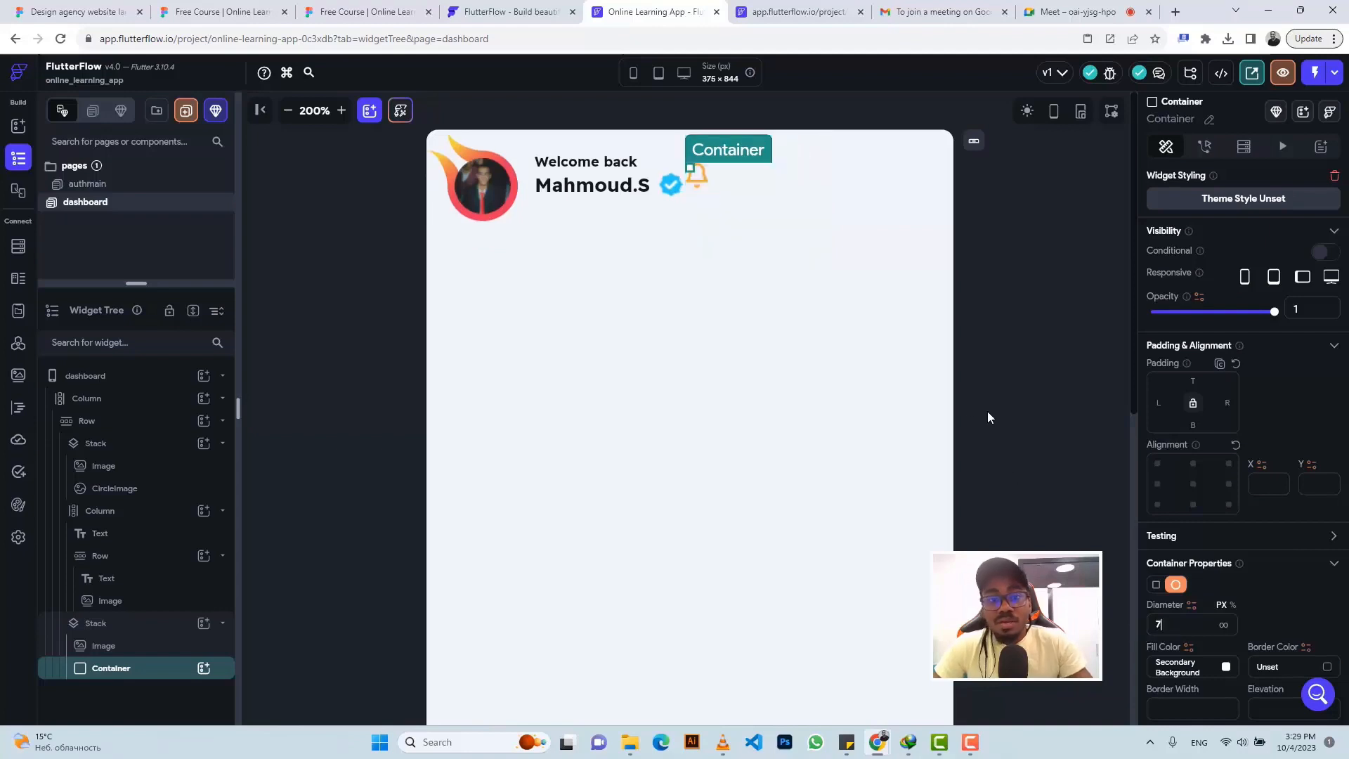
Copy the red dot's fill colour from Figma's Dev Mode and set it, #FF0000, as the circular container's fill in FlutterFlow
left_click(424, 7)
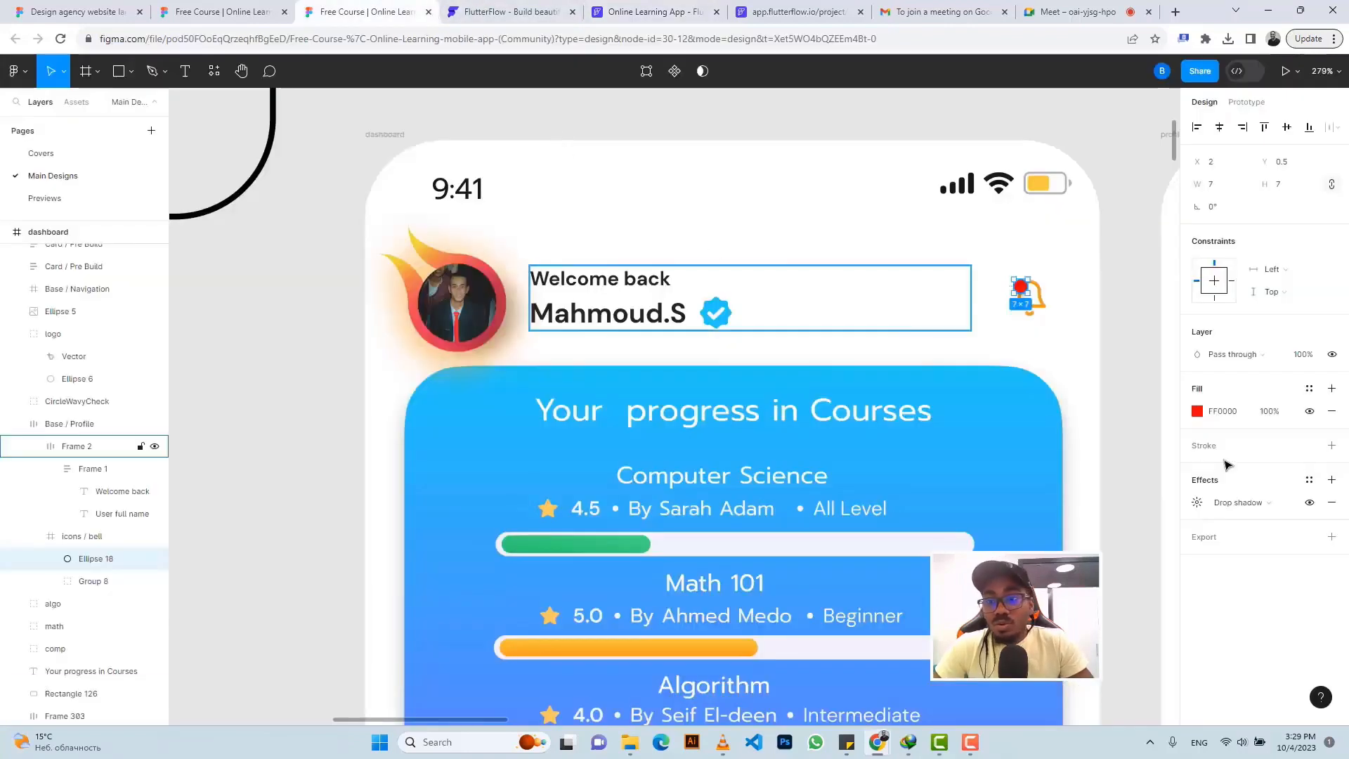
left_click(1223, 414)
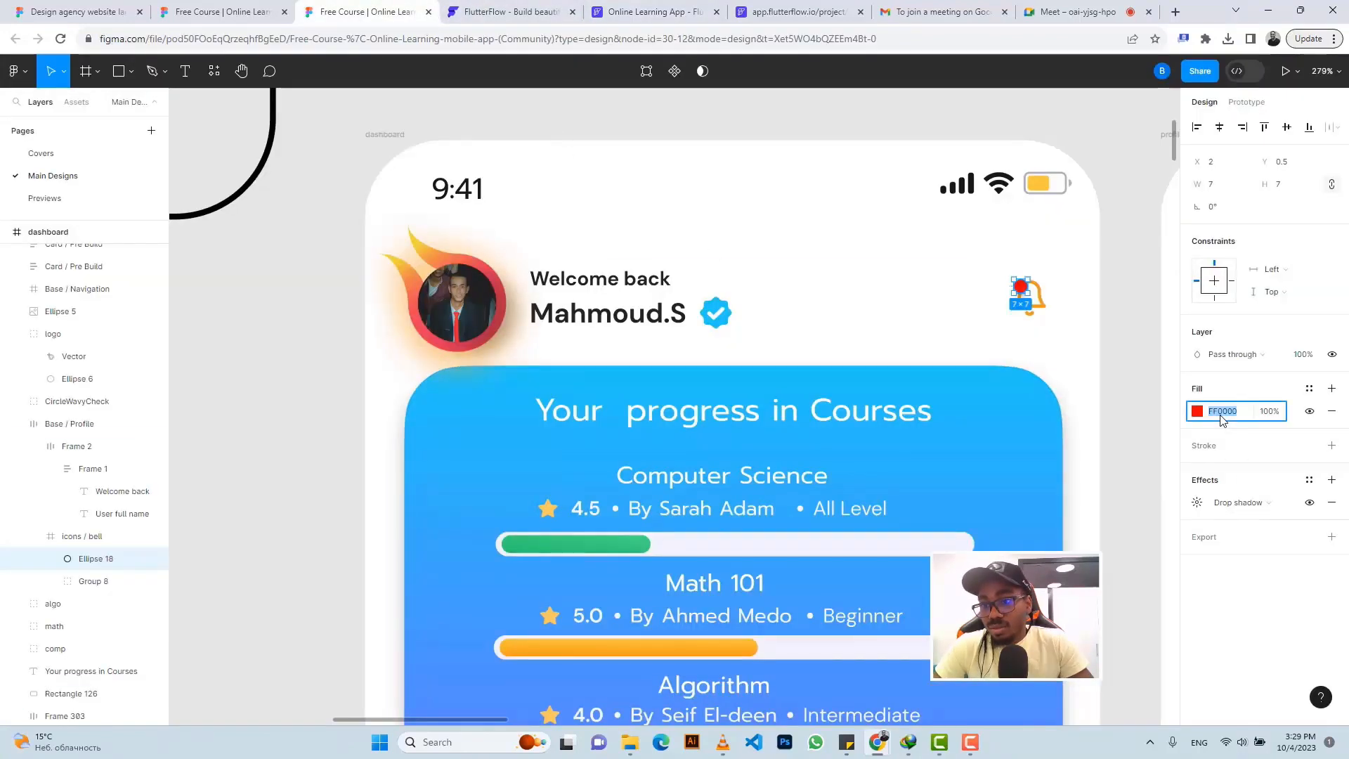
left_click(1238, 71)
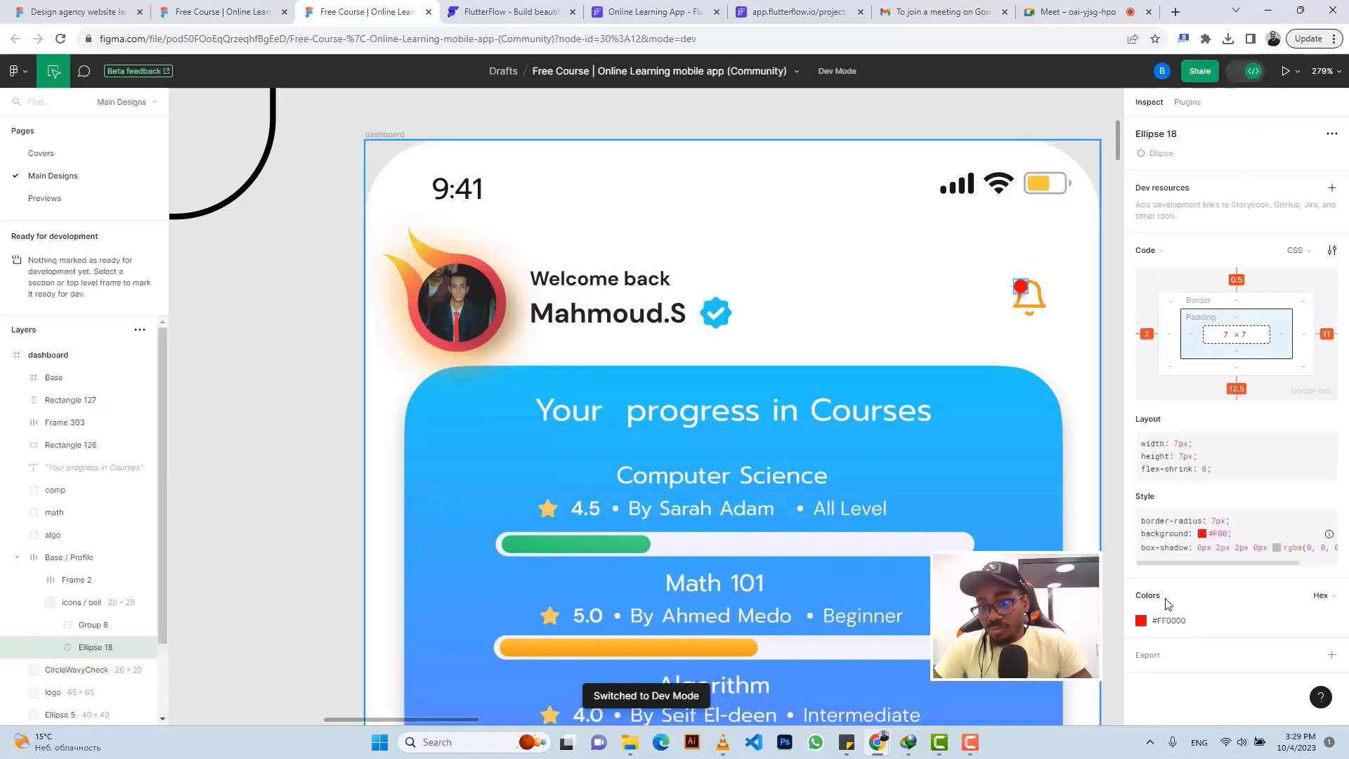
left_click(1166, 620)
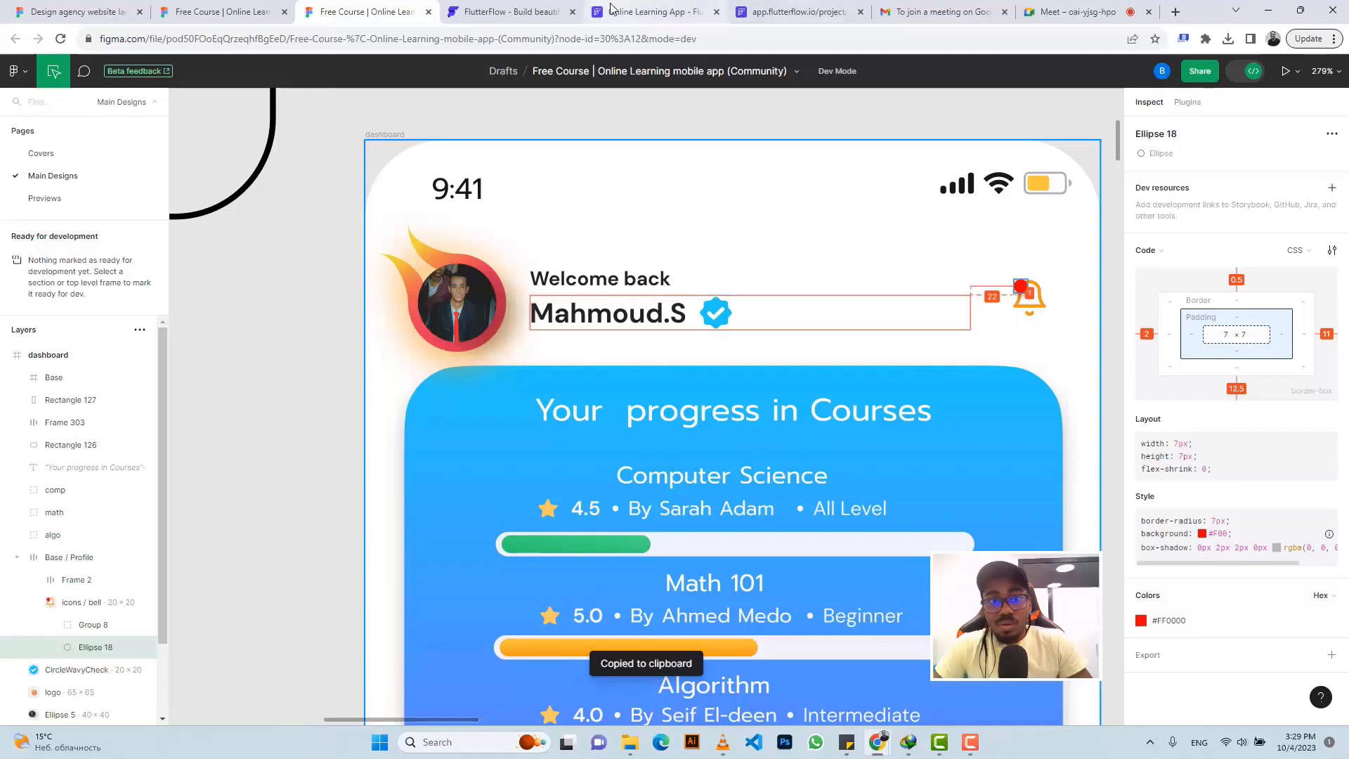
left_click(647, 12)
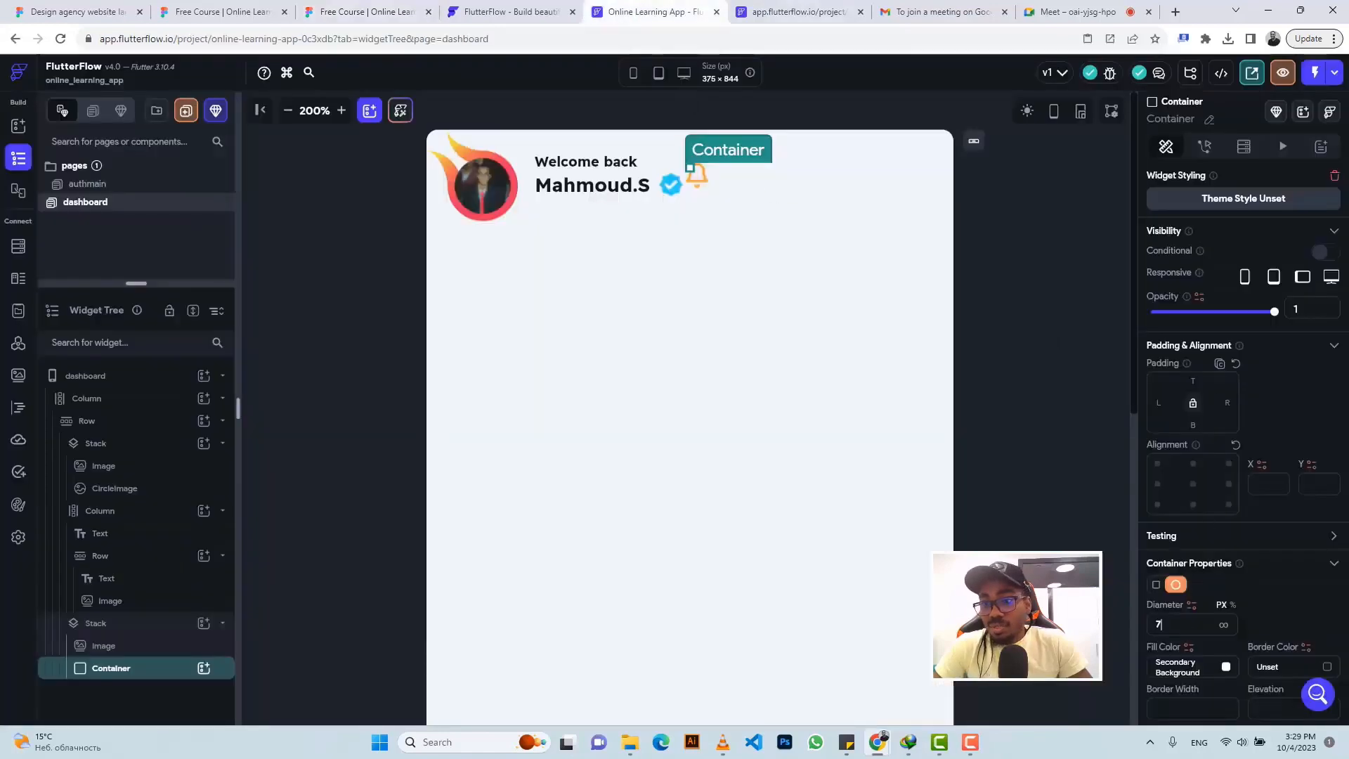
left_click(1184, 667)
key("ctrl+v")
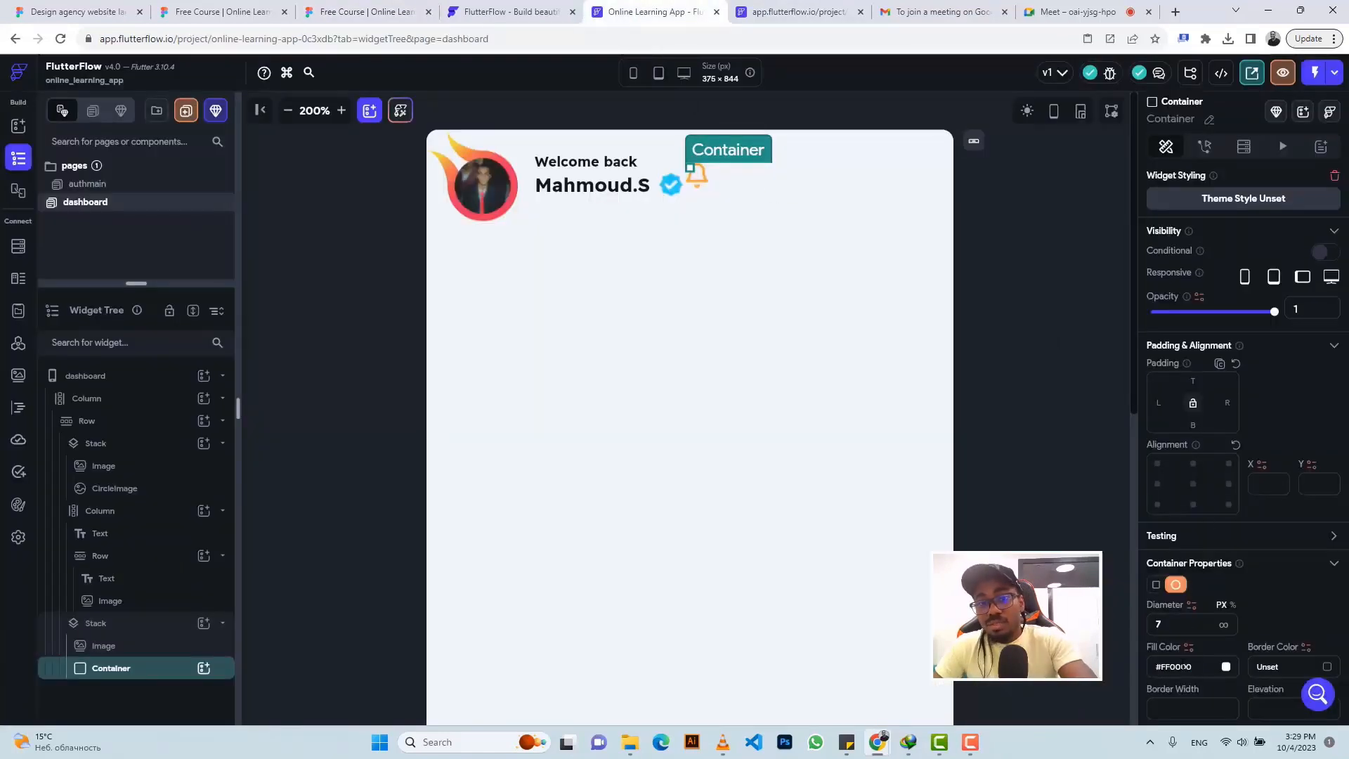
key("Return")
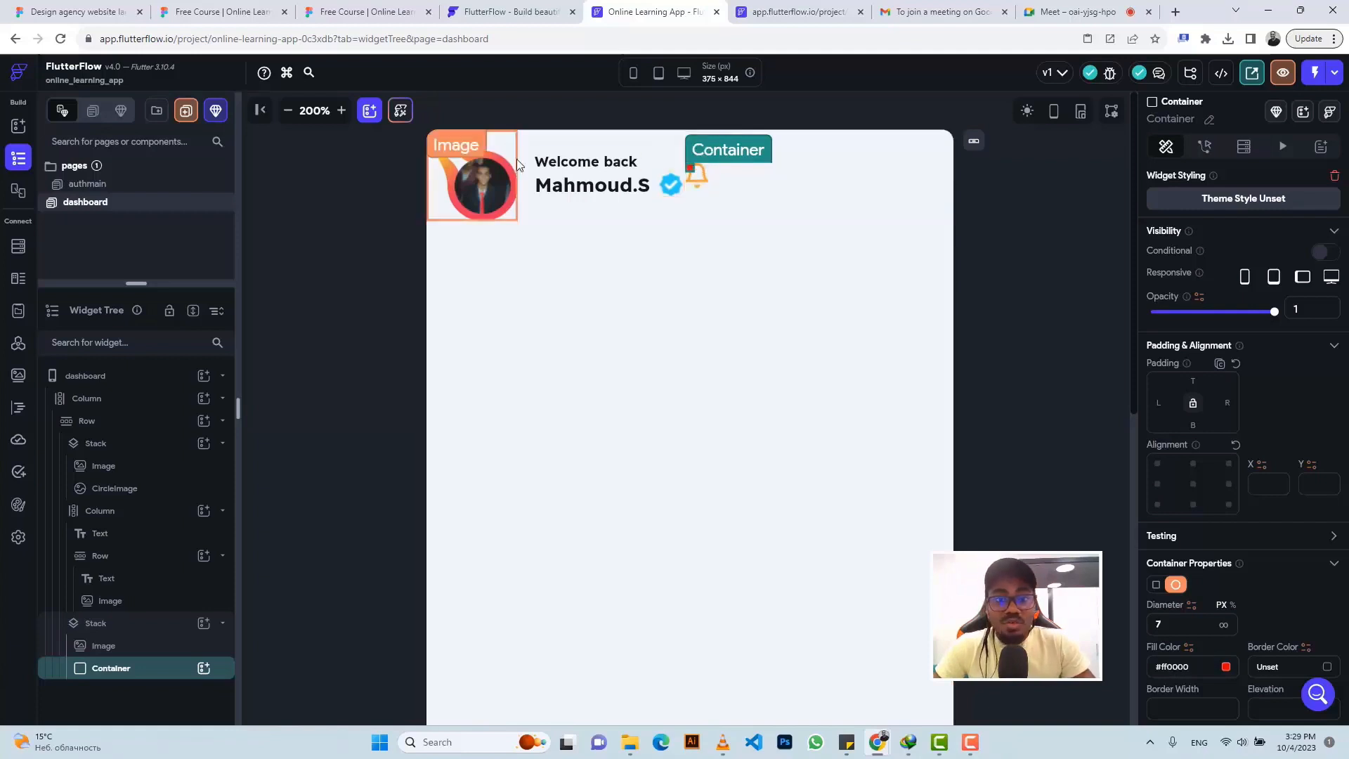
Set the header row's main axis alignment to space between
left_click(813, 201)
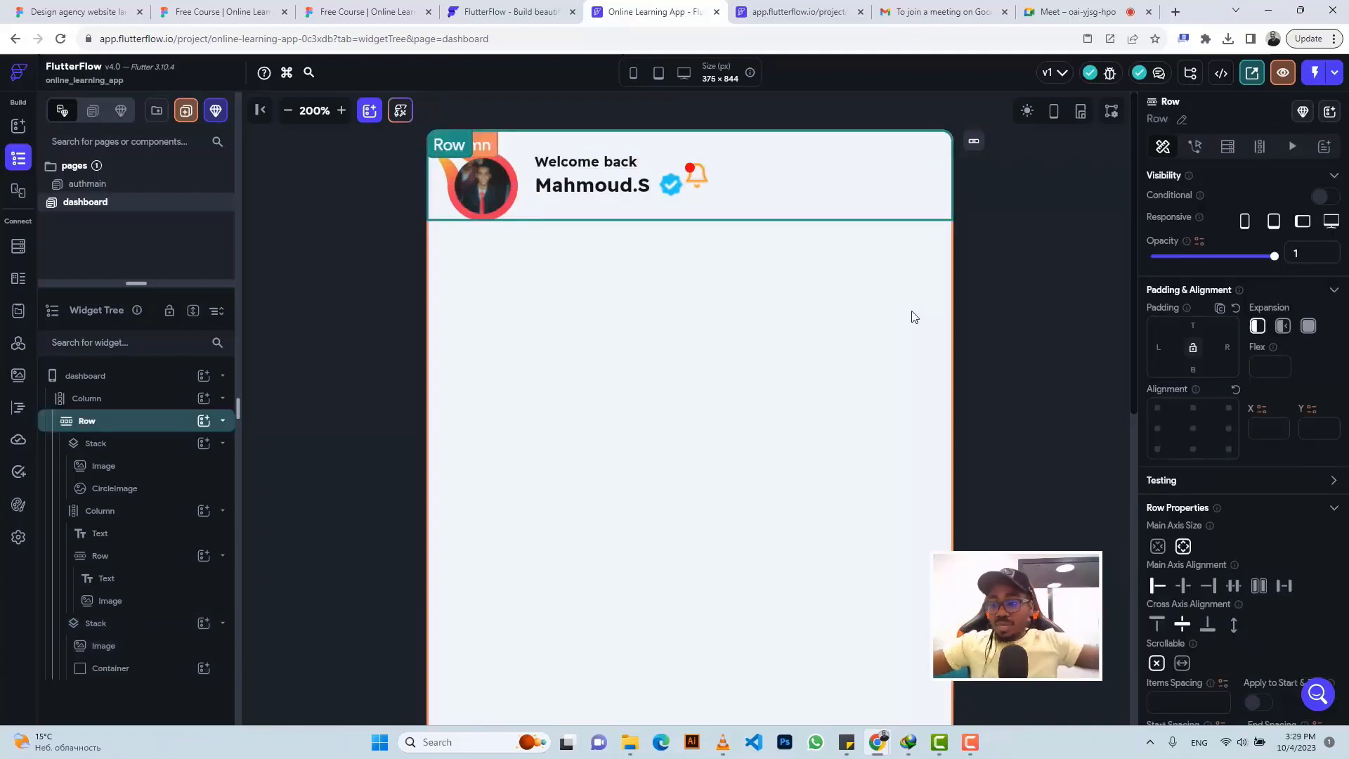
left_click(1284, 586)
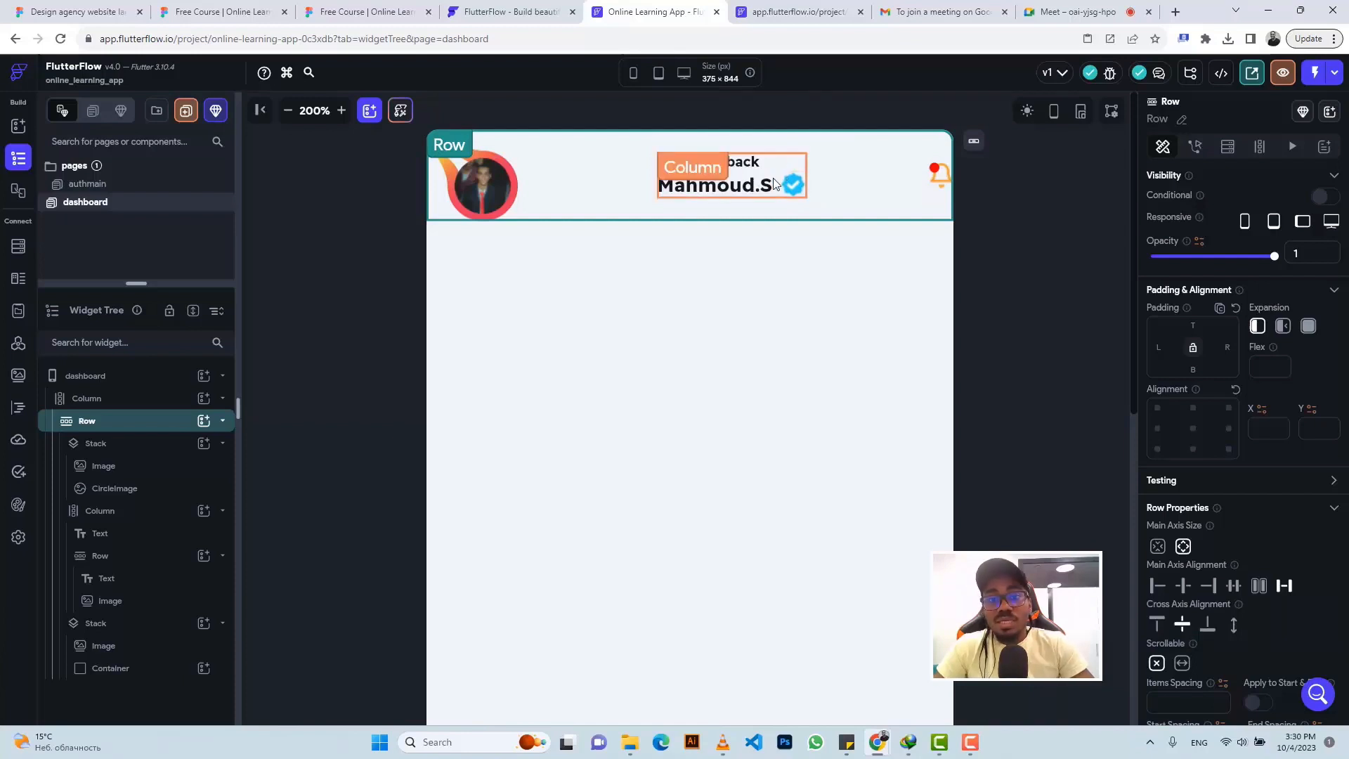
Measure the bell icon's distance to the frame's right edge in Figma and give the bell's Stack a right padding of 26 in FlutterFlow
left_click(934, 180)
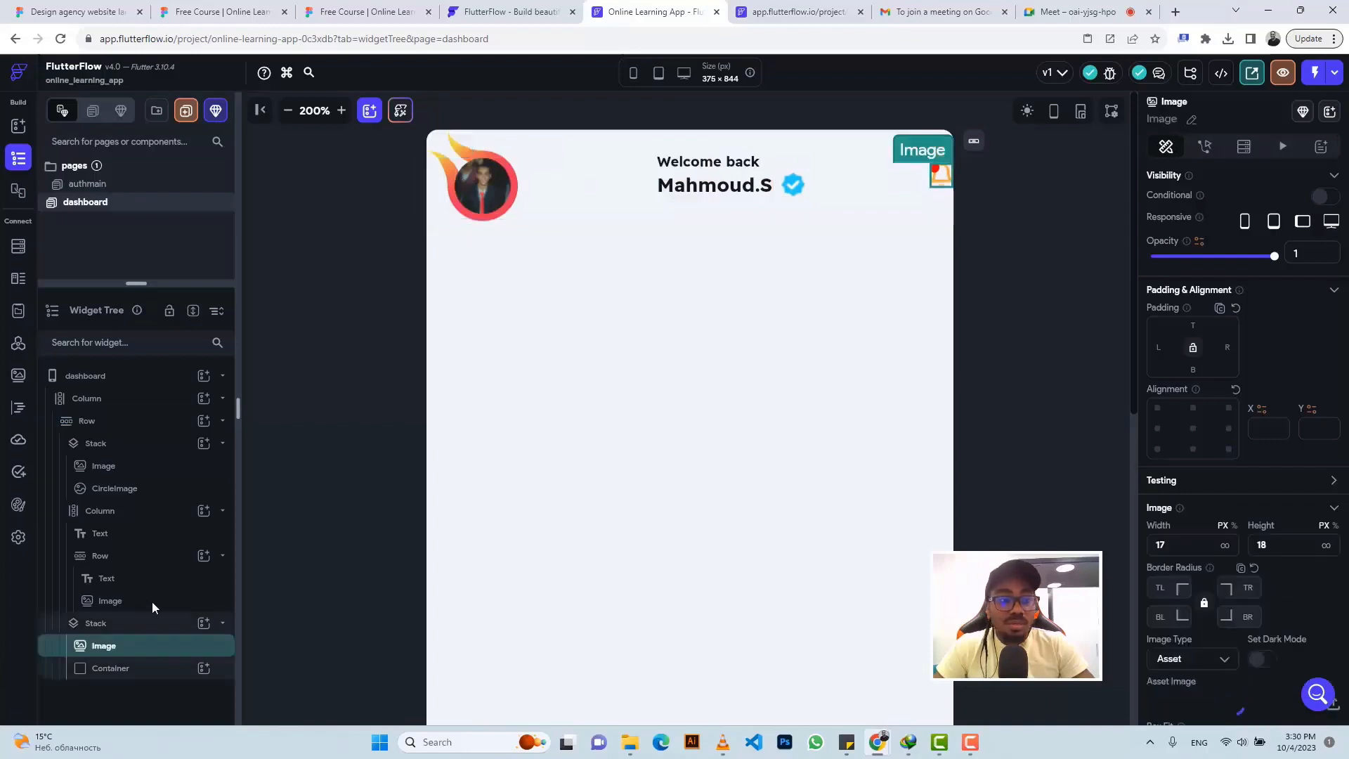
left_click(138, 624)
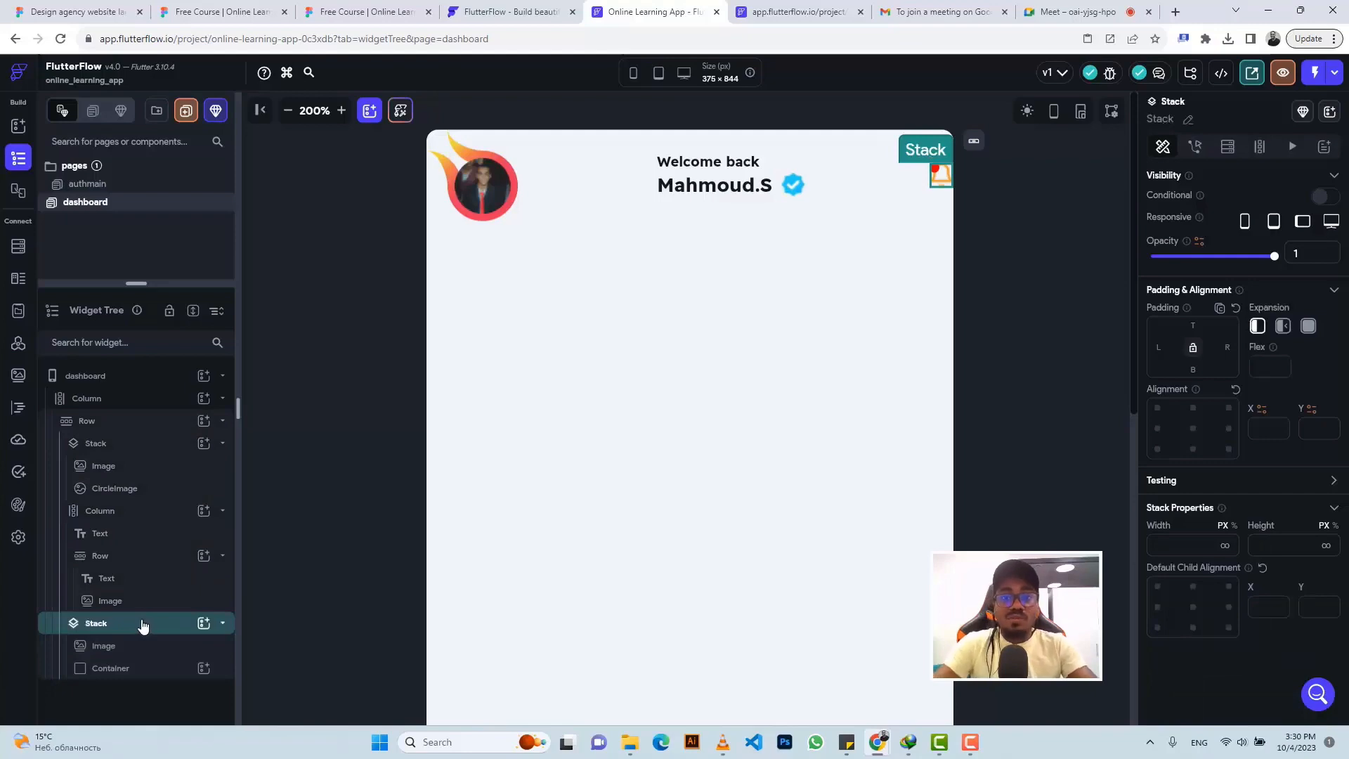
left_click(331, 14)
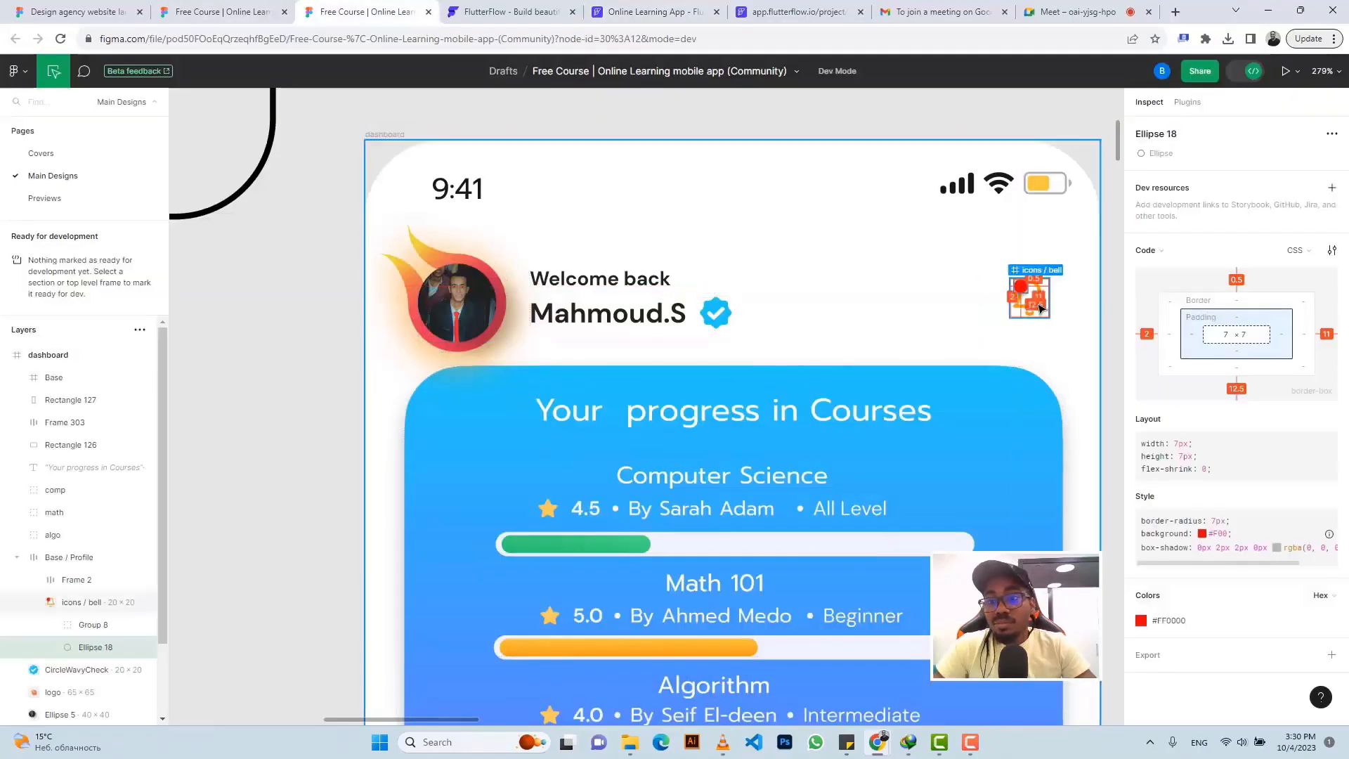
key("shift+Return")
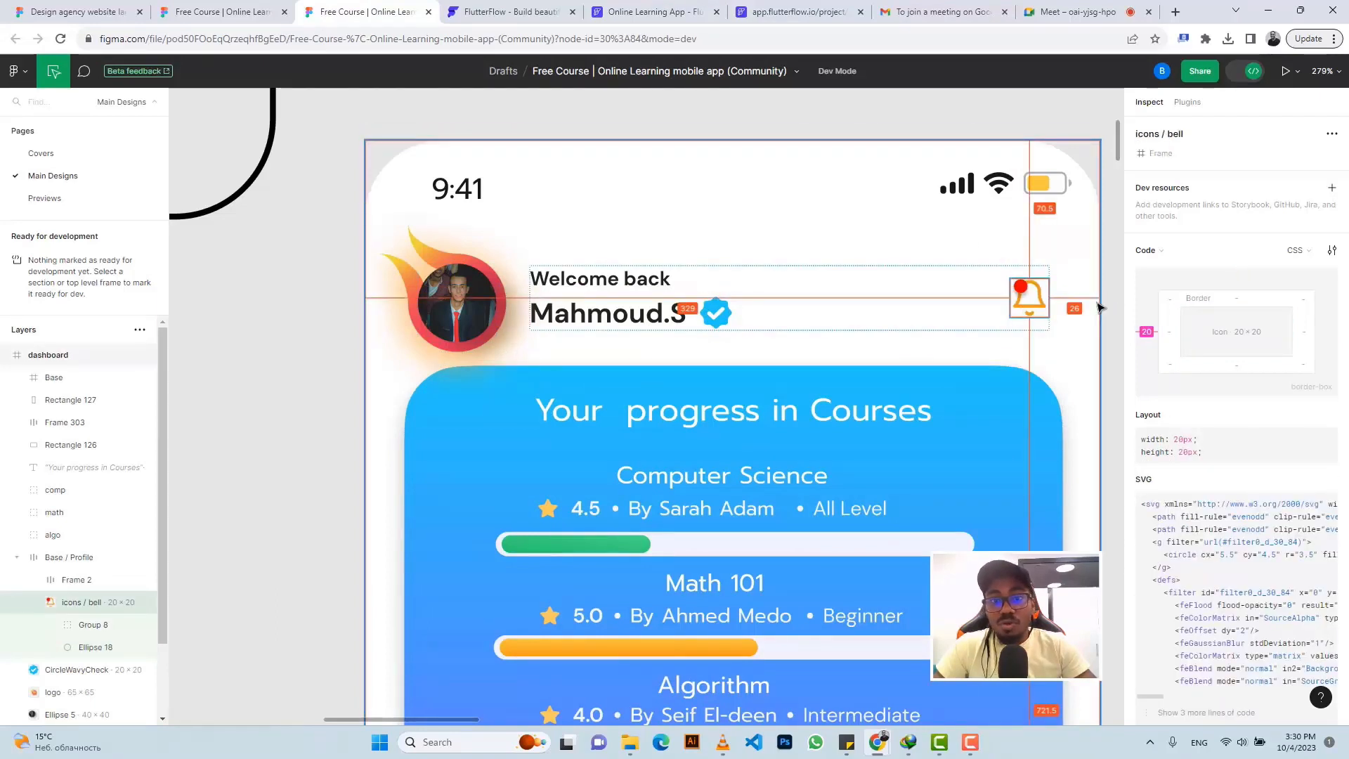
left_click(646, 12)
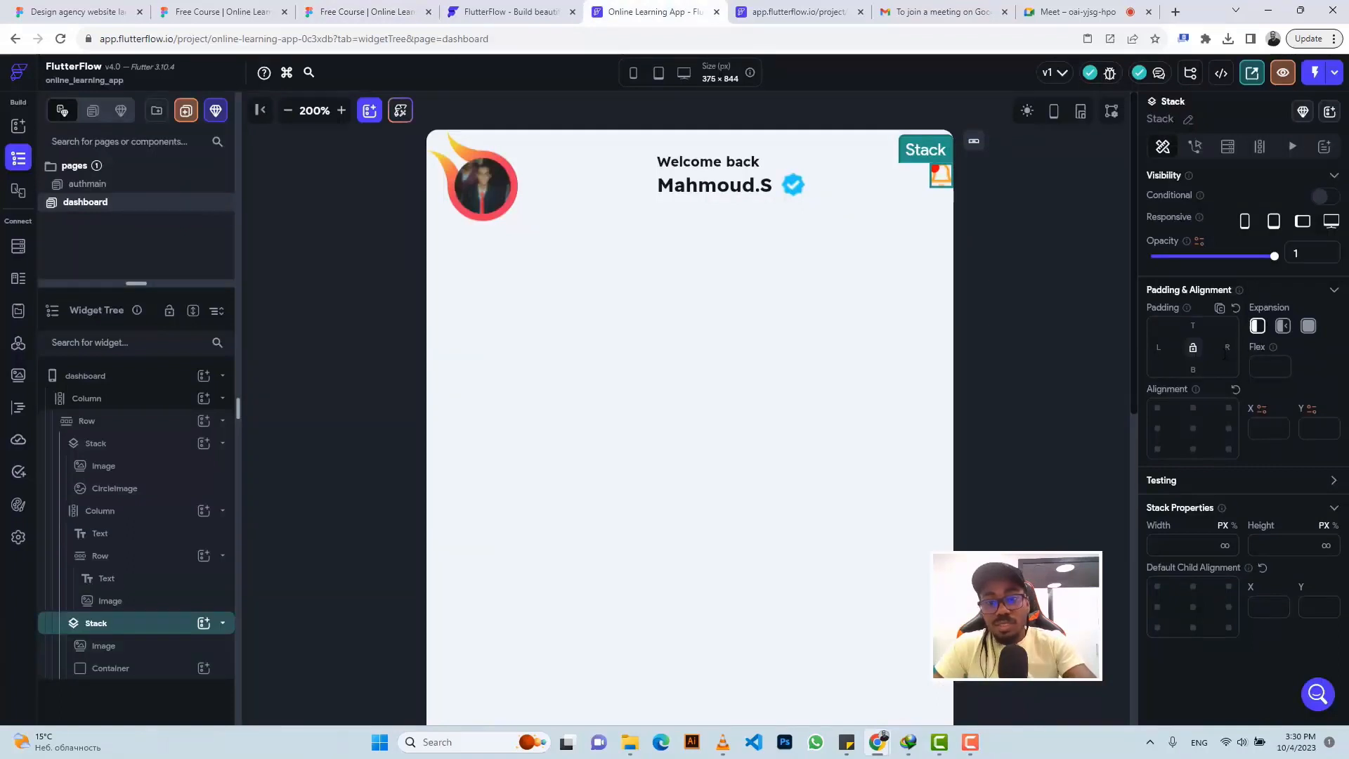
left_click(1226, 347)
type("26")
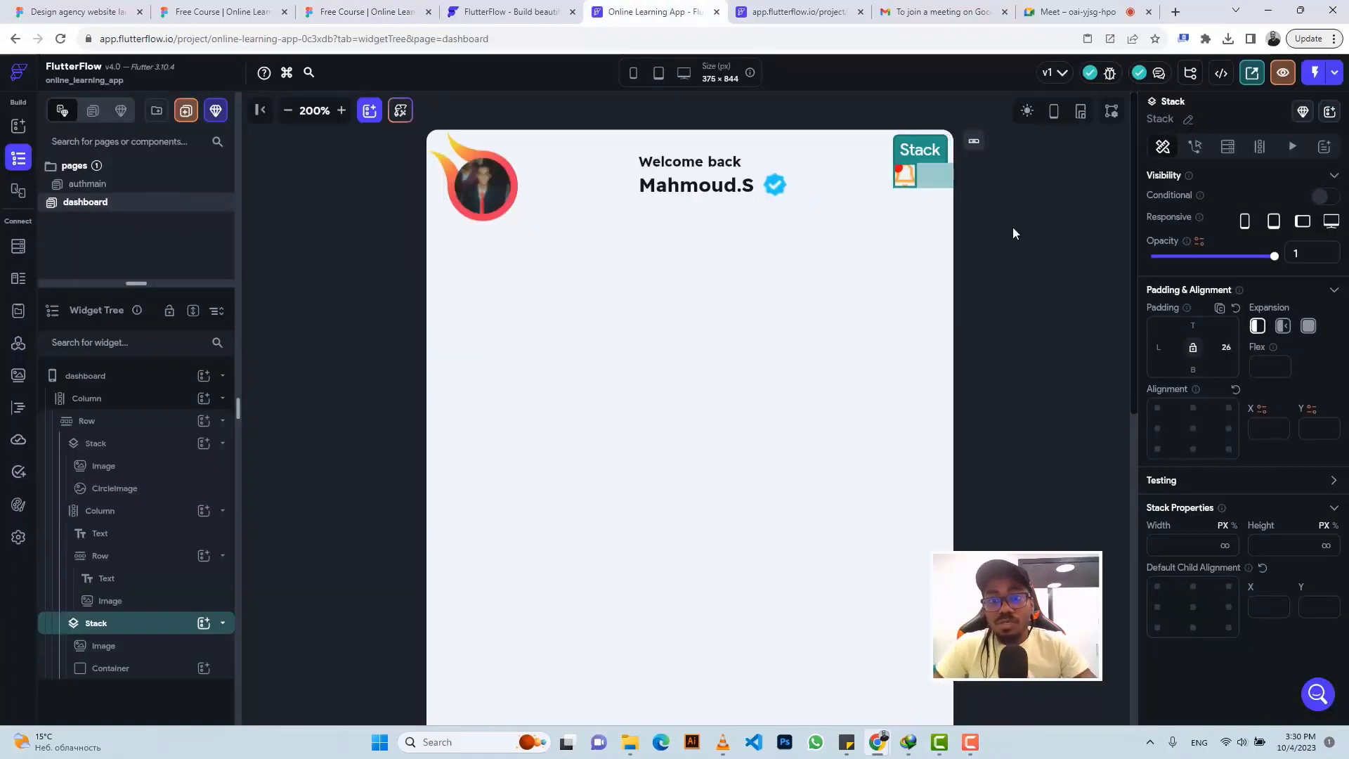
Wrap the profile picture's Stack in a Row
left_click(757, 169)
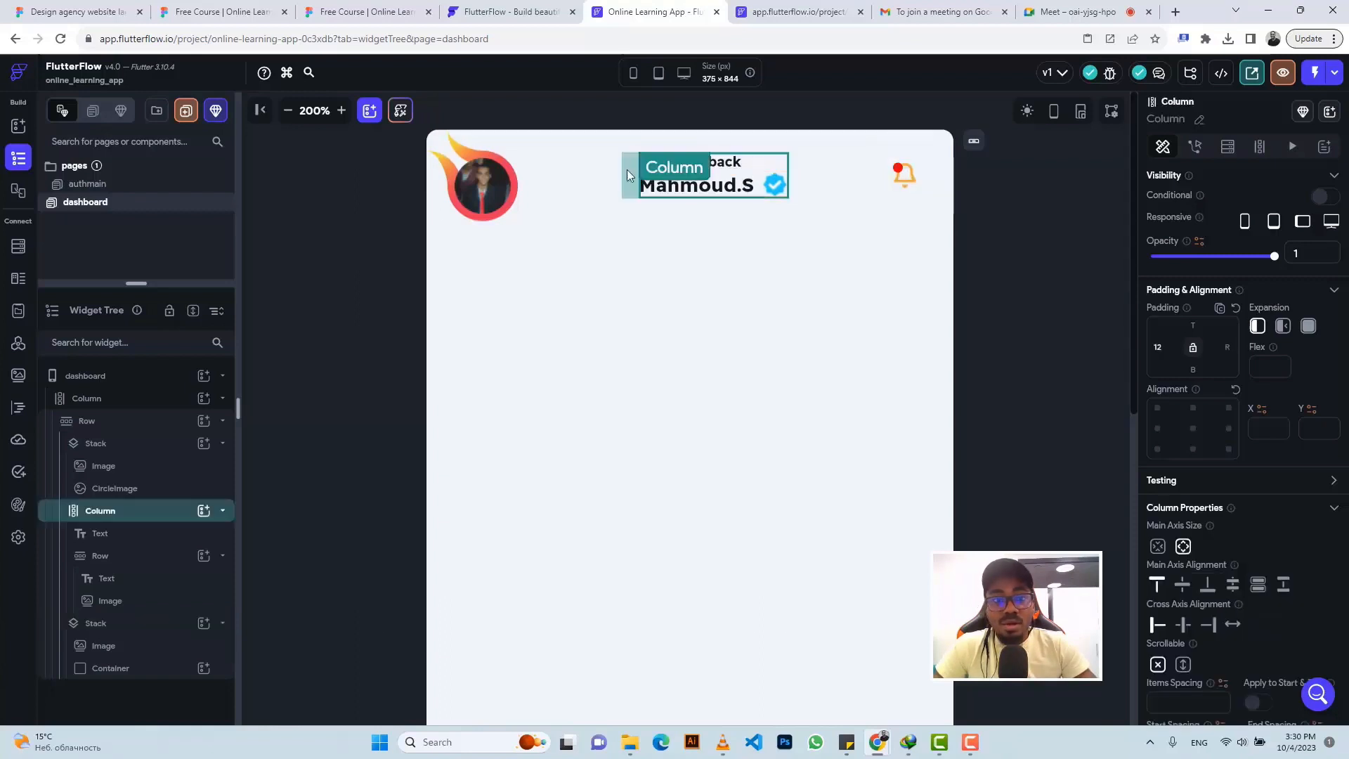
left_click(436, 174)
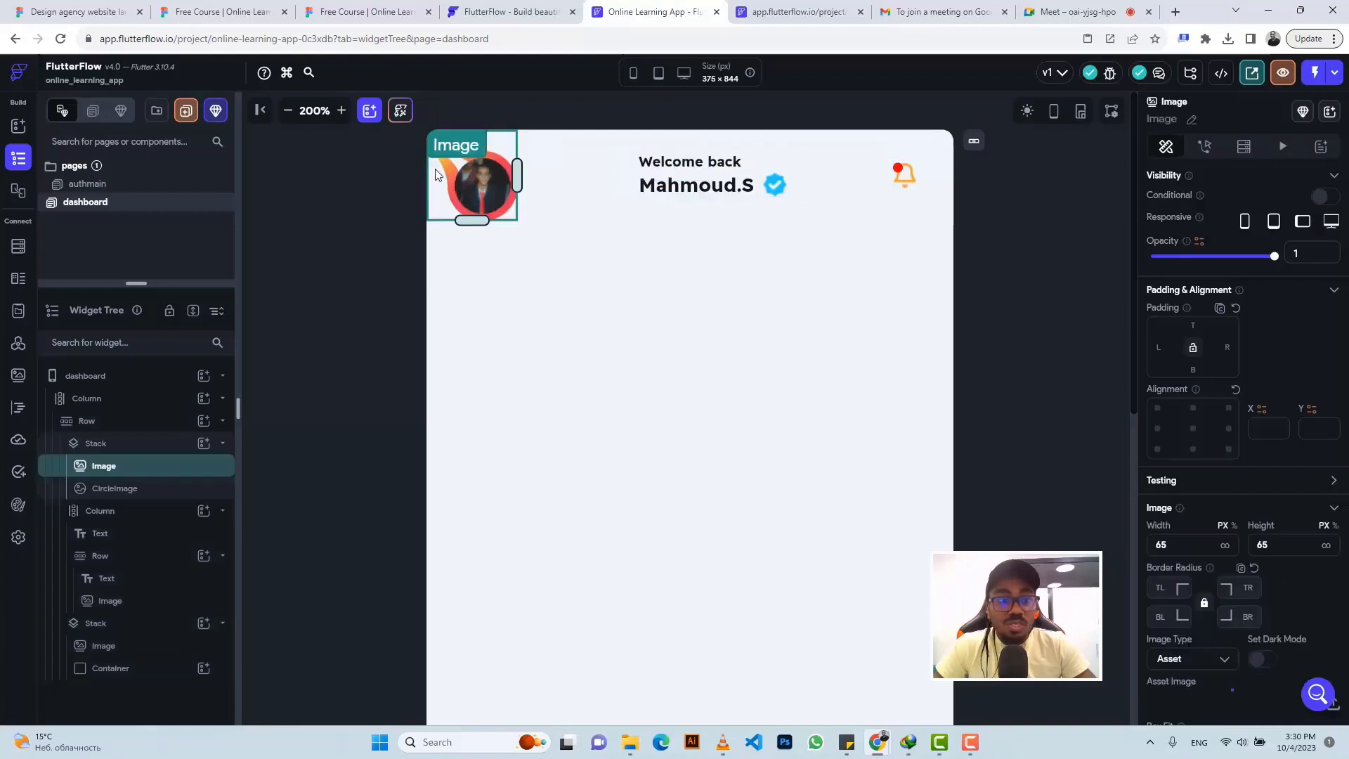
left_click(140, 448)
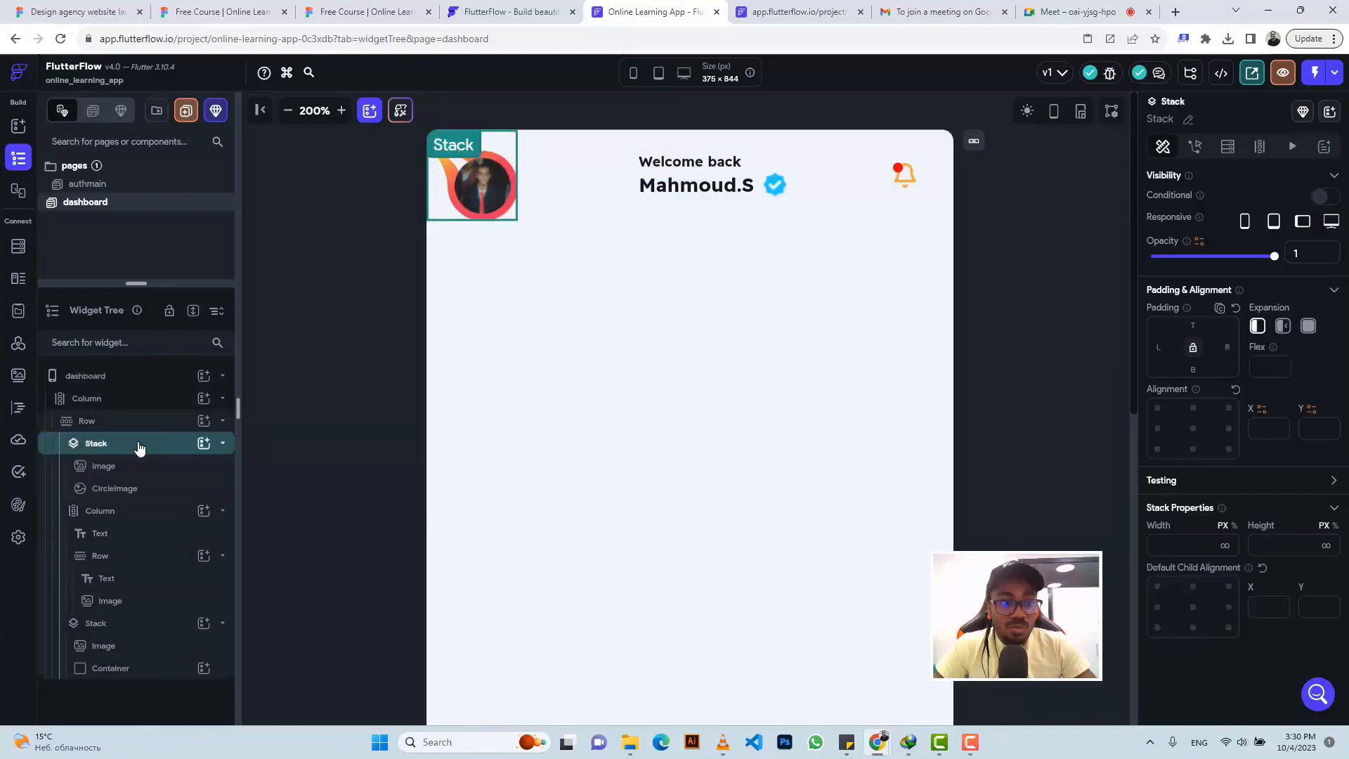
left_click(140, 448)
right_click(139, 449)
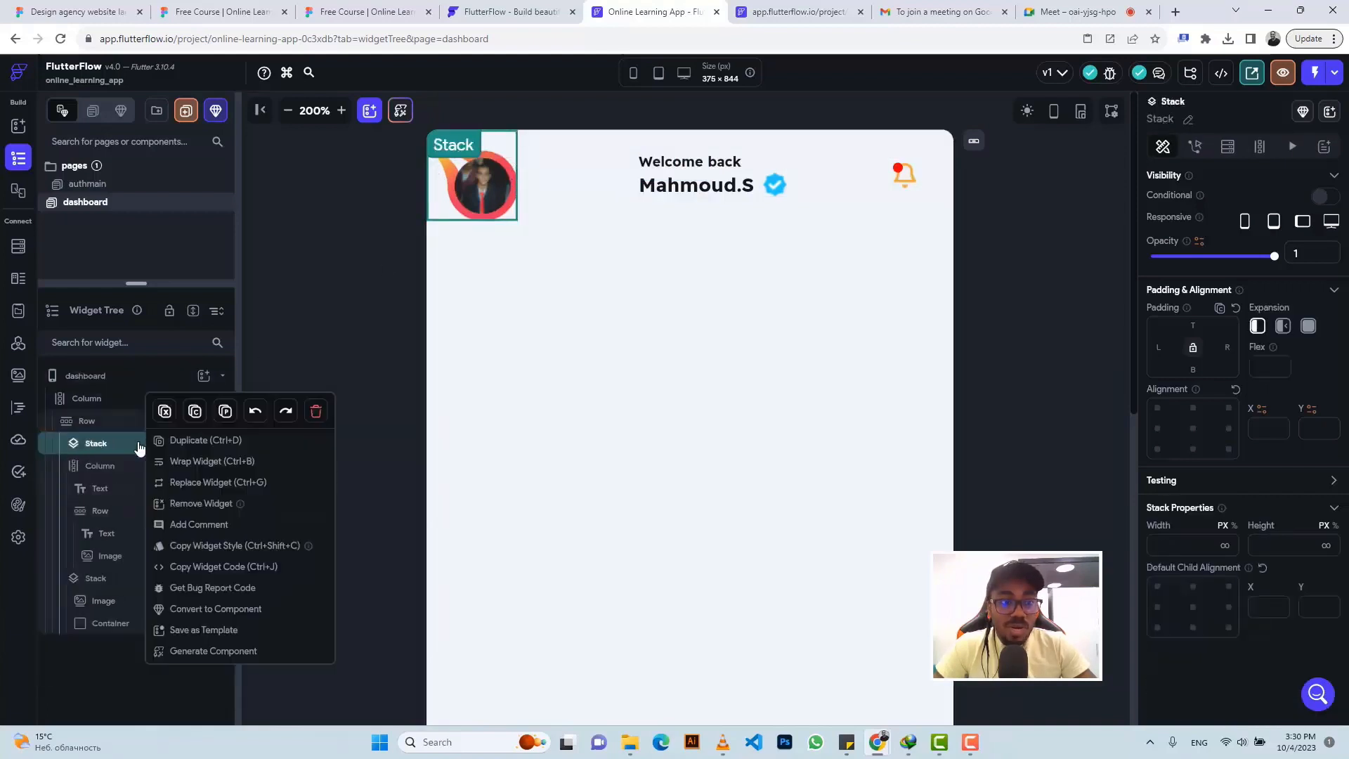
left_click(191, 462)
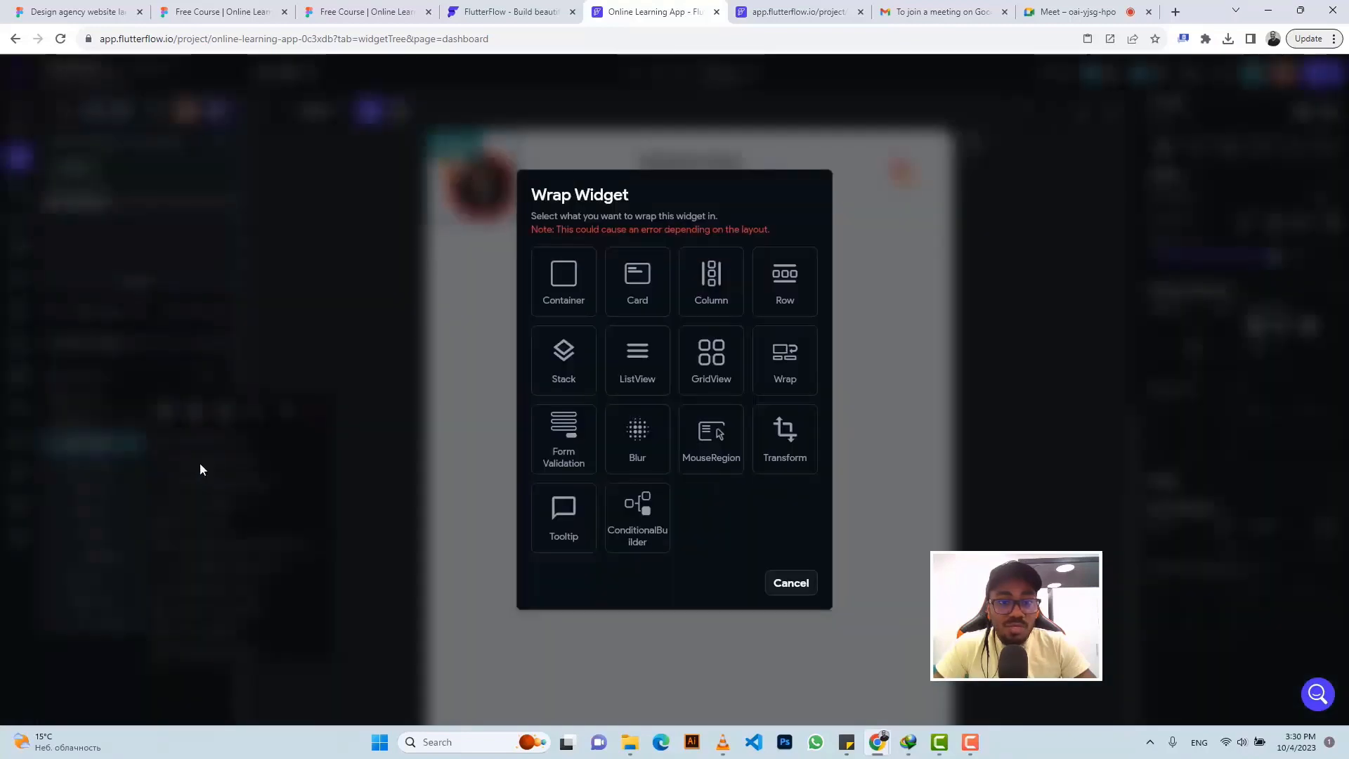
left_click(786, 284)
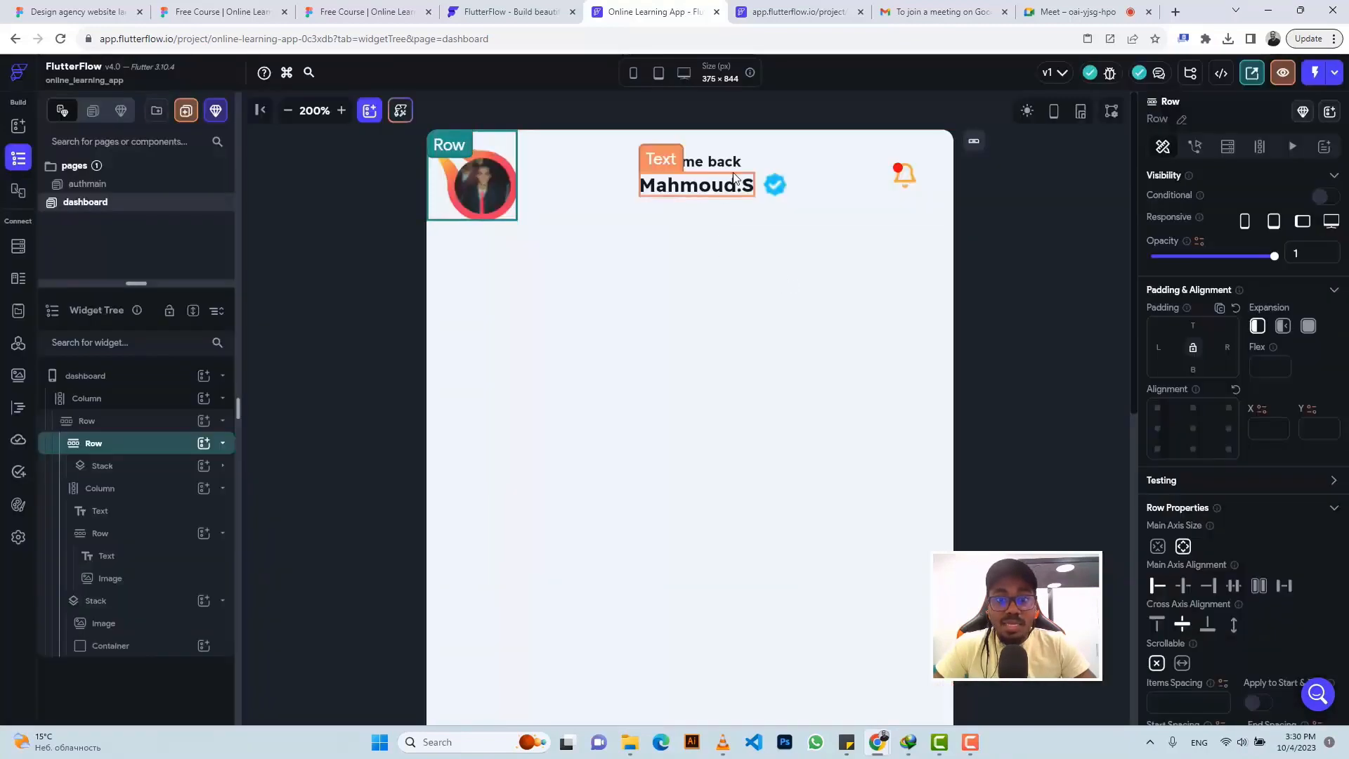
Move the greeting Column out of the header row and into the new inner Row beside the profile picture's Stack
left_click(756, 169)
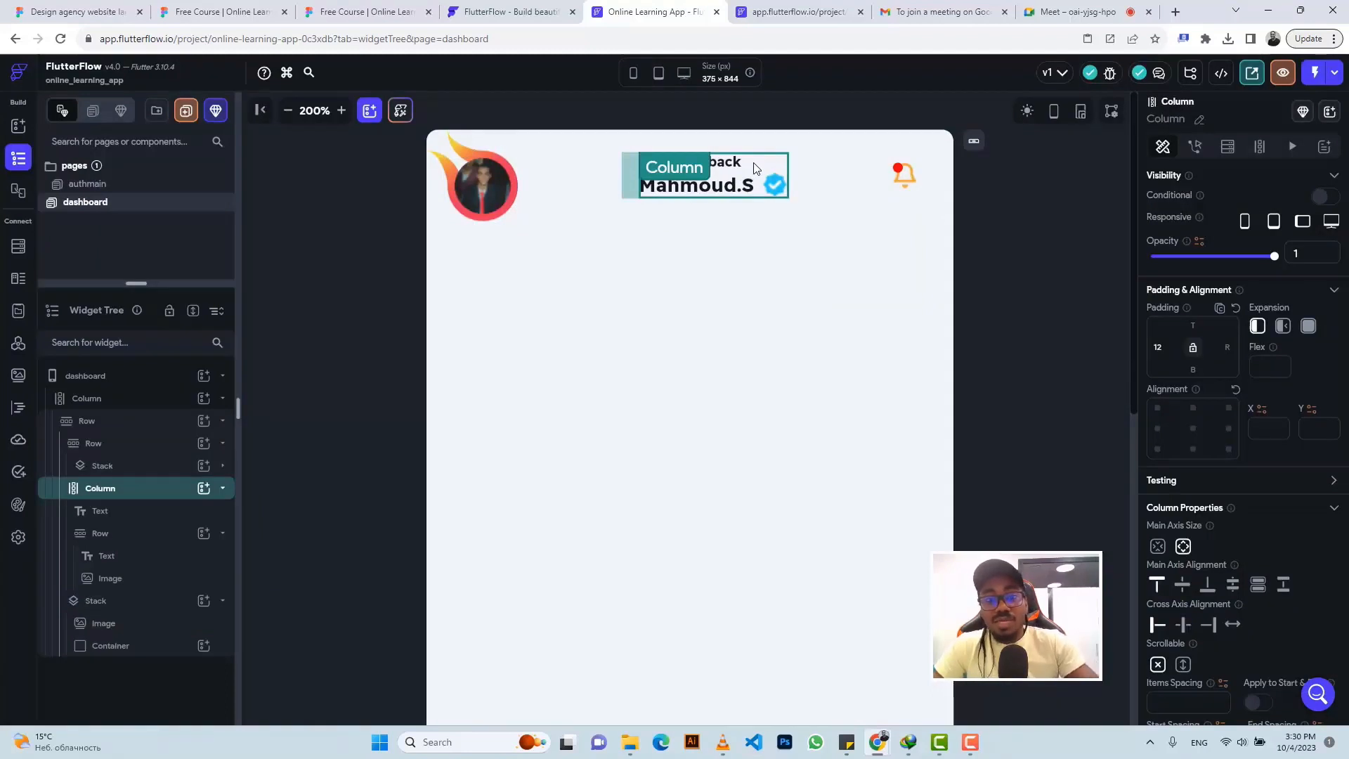
key("ctrl+x")
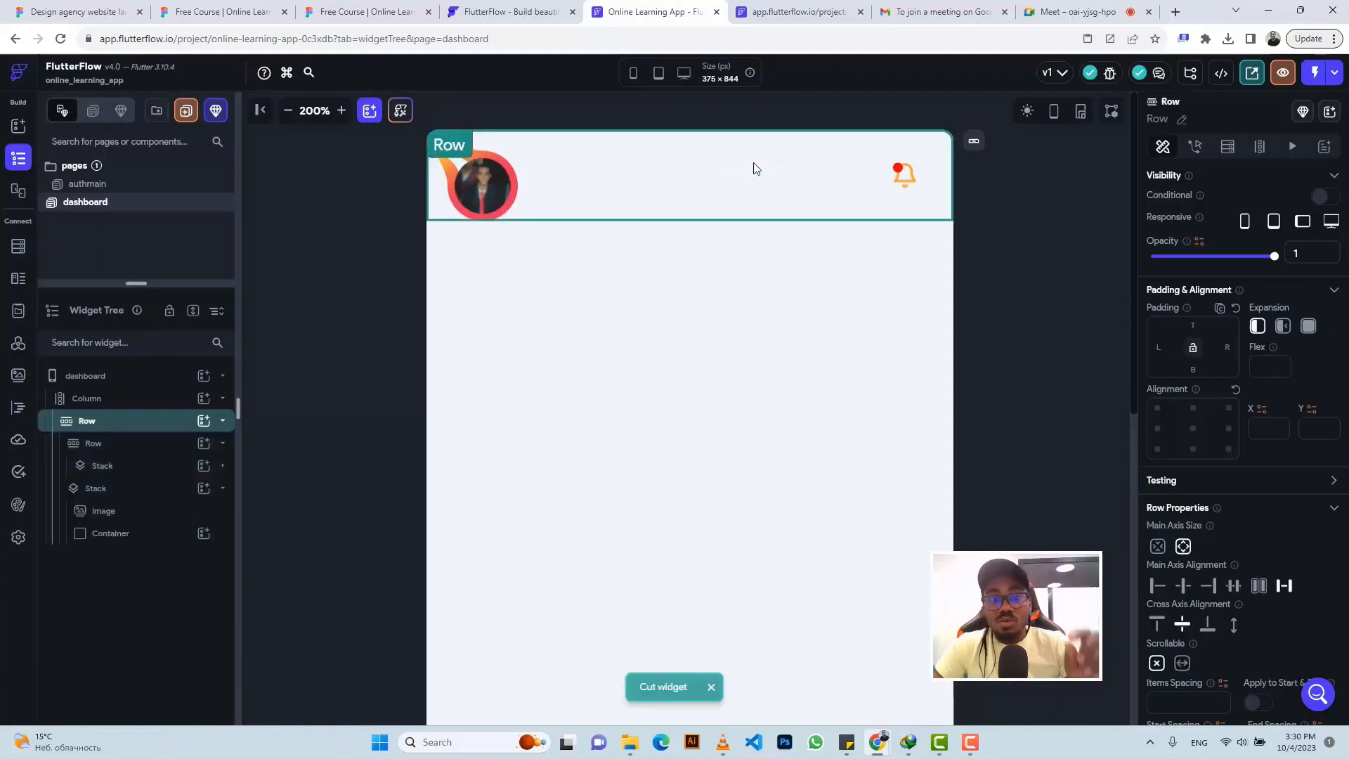
left_click(451, 170)
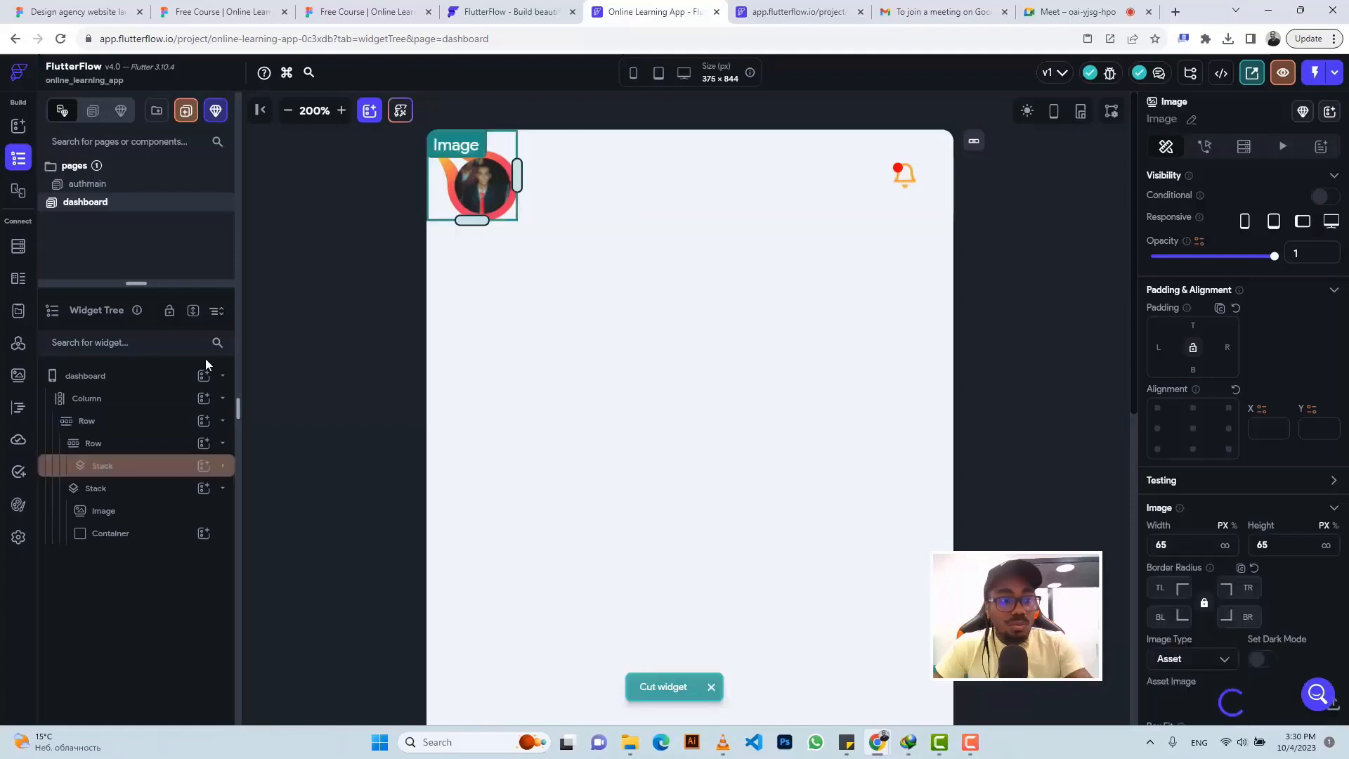
left_click(133, 444)
key("ctrl+v")
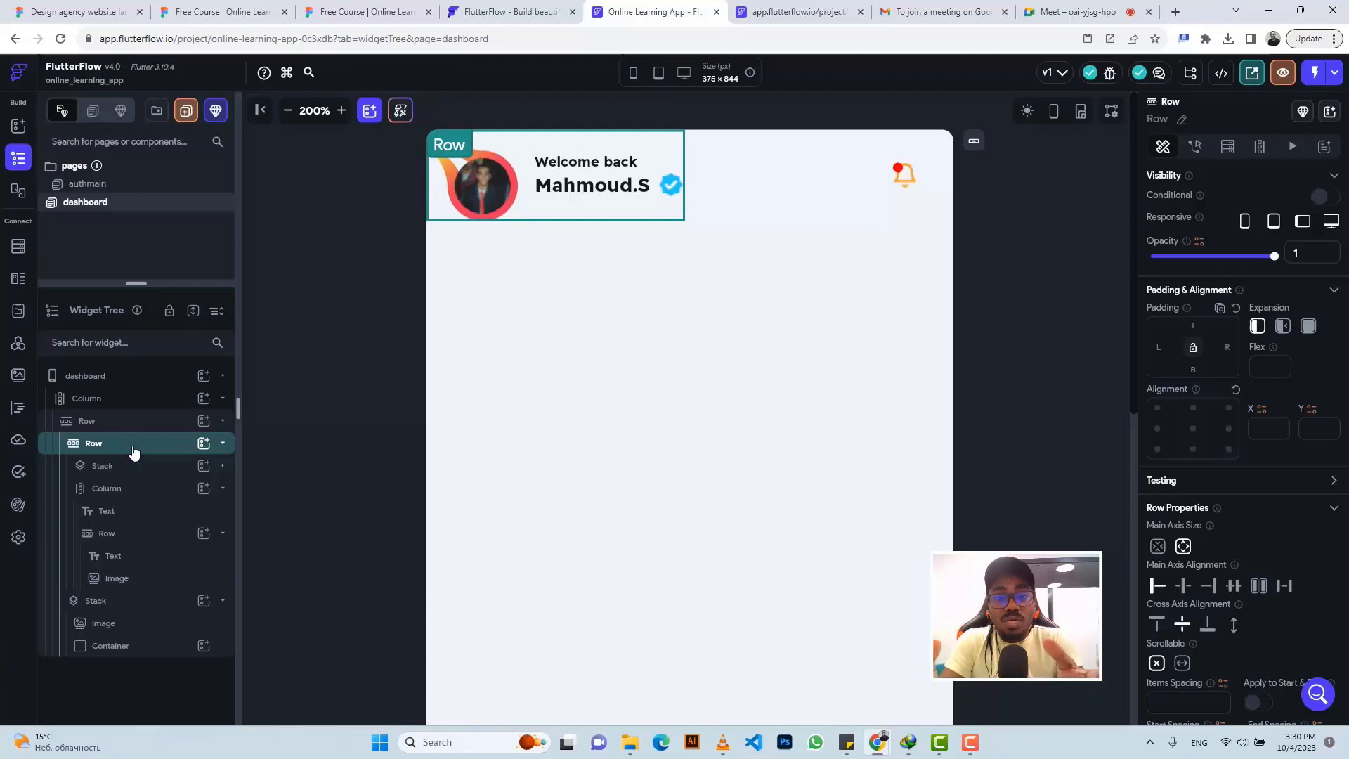
left_click(776, 204)
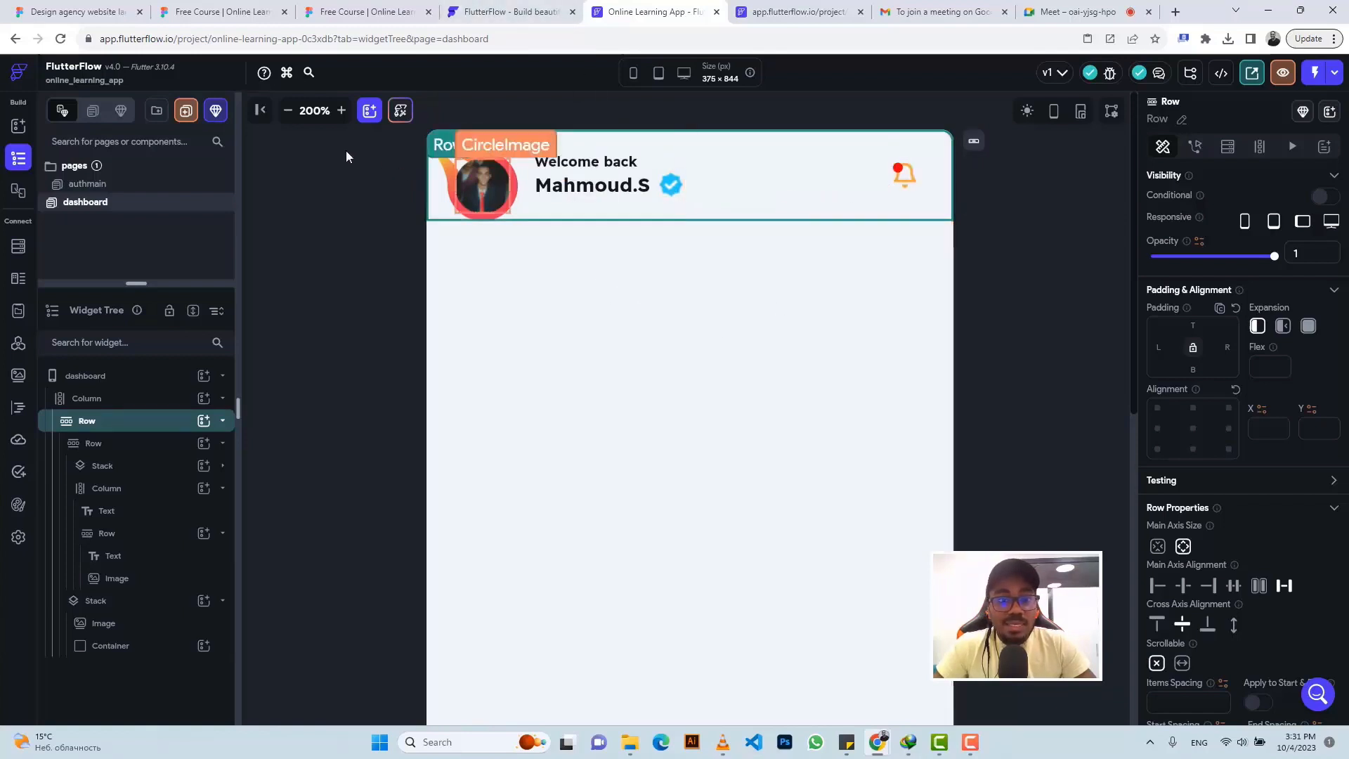
Inspect the blue progress card's size, margins and corner radius in the Figma dashboard design
left_click(287, 110)
left_click(287, 110)
left_click(287, 110)
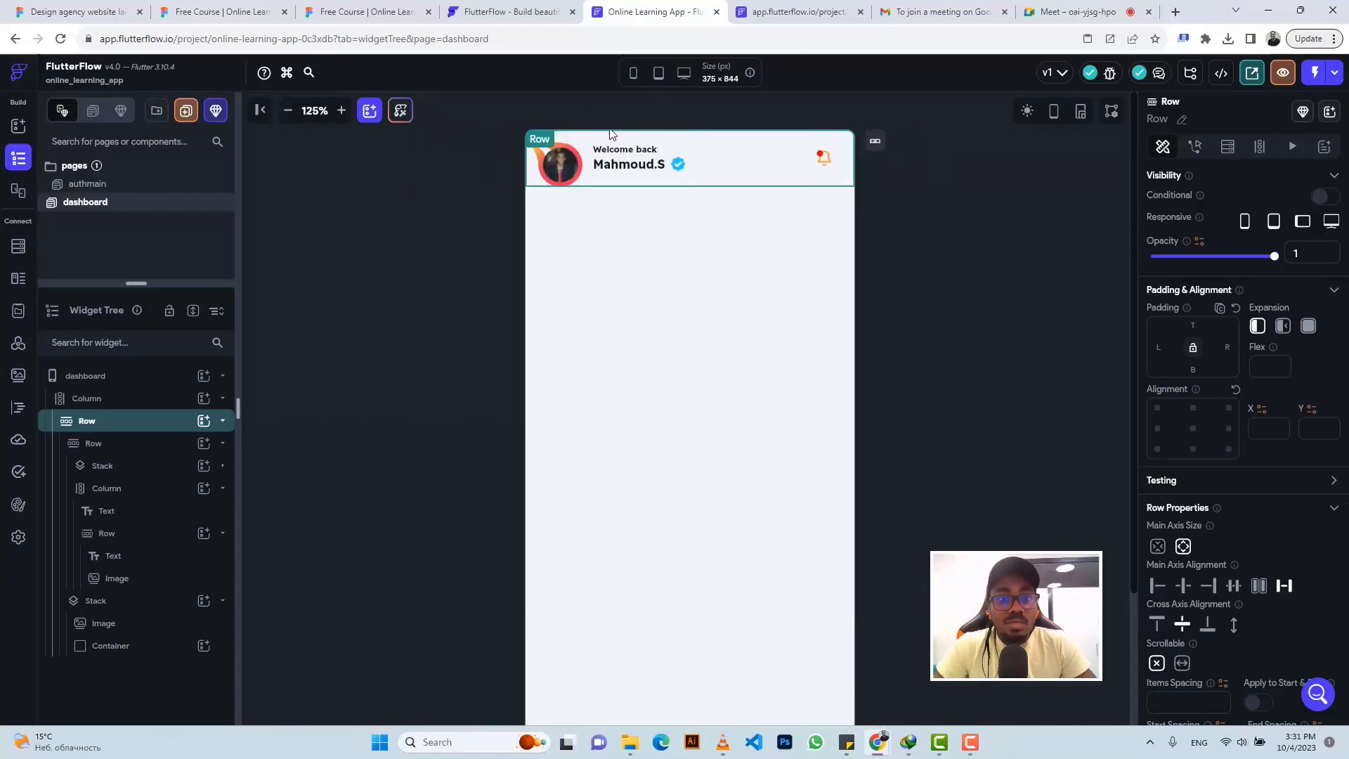
left_click(362, 7)
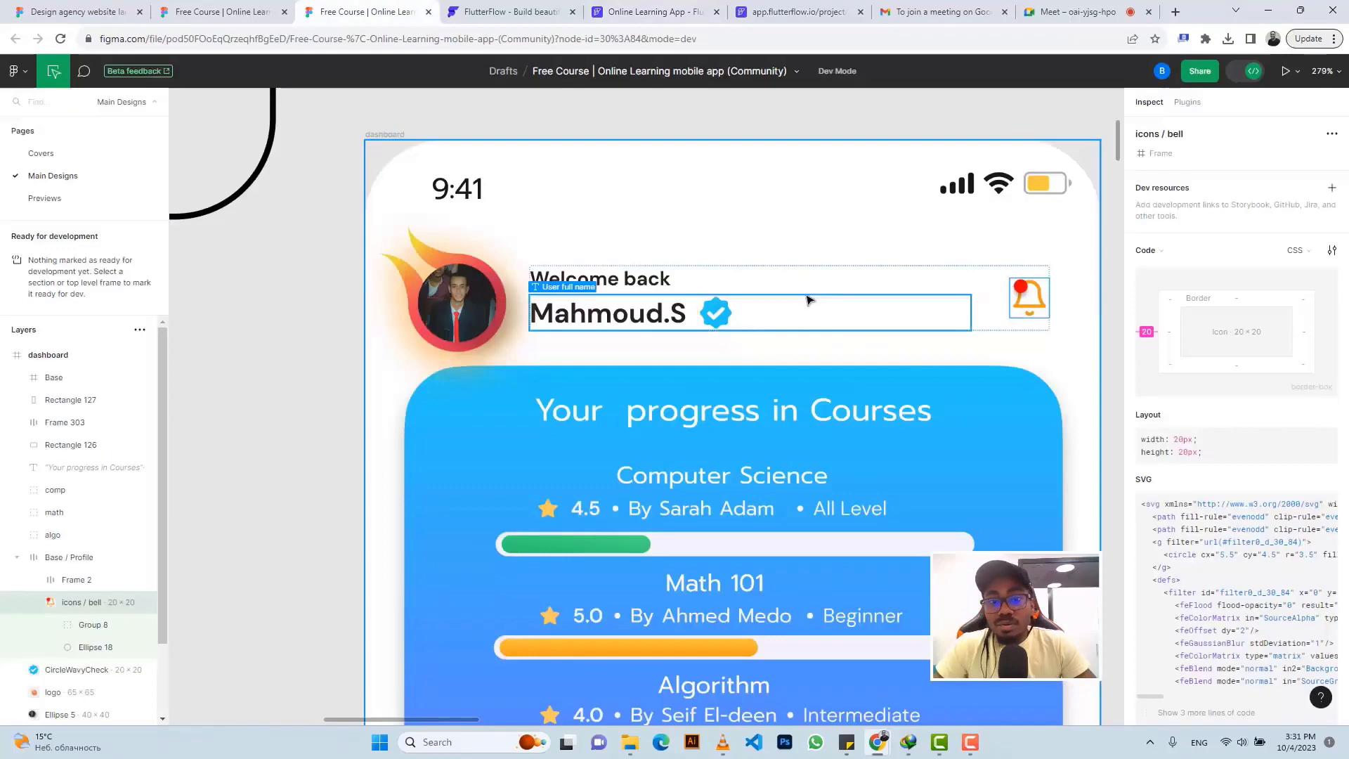
scroll(806, 296, "down", 1)
scroll(805, 293, "down", 1)
scroll(869, 311, "down", 3)
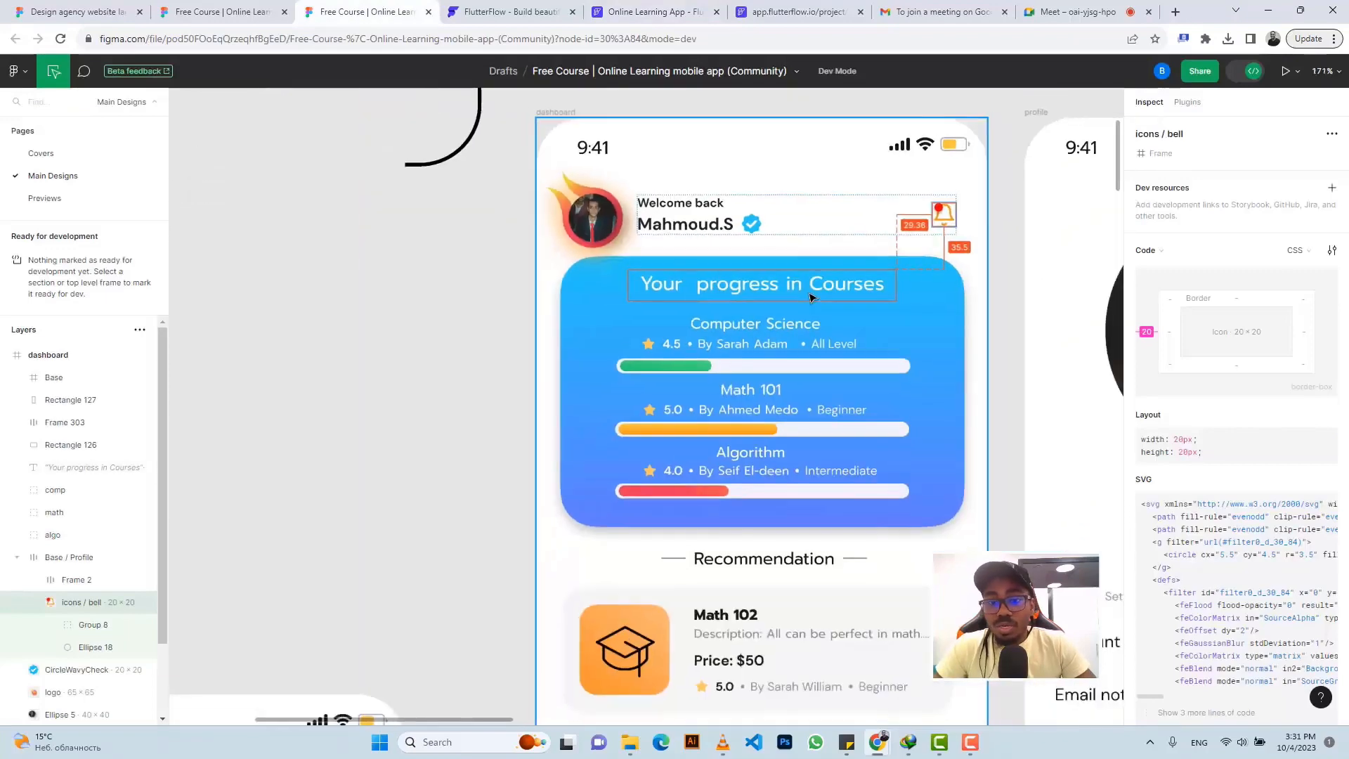
scroll(869, 311, "right", 3)
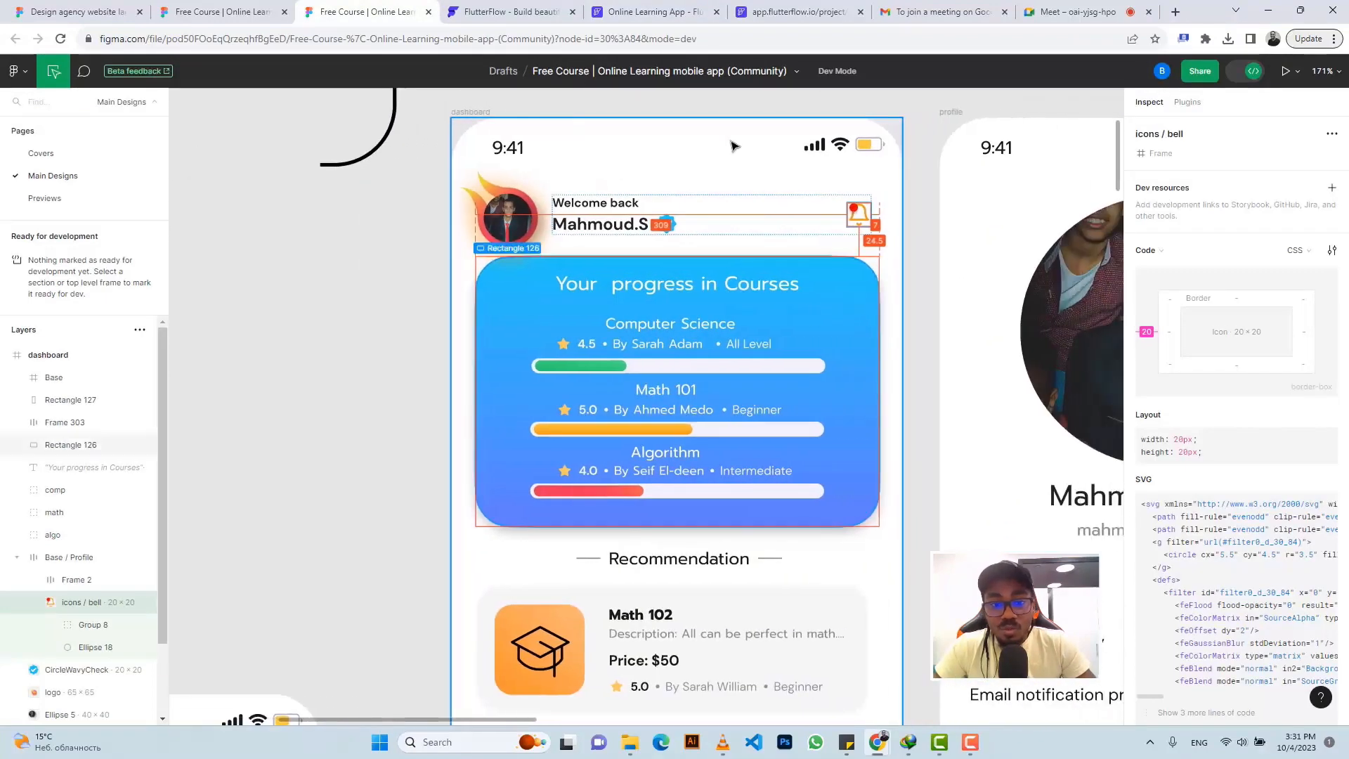
left_click(854, 265)
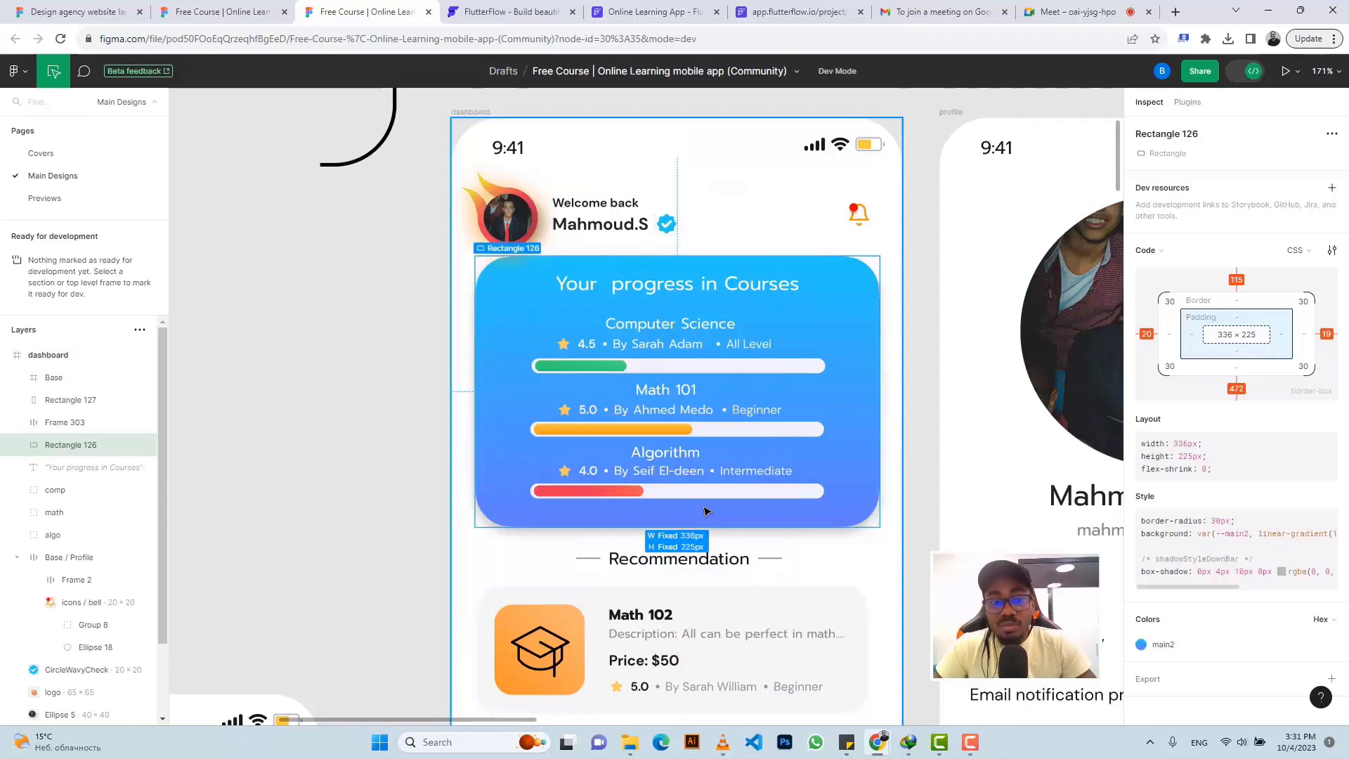
Add a Container to the dashboard's main Column in FlutterFlow, below the header row
left_click(660, 11)
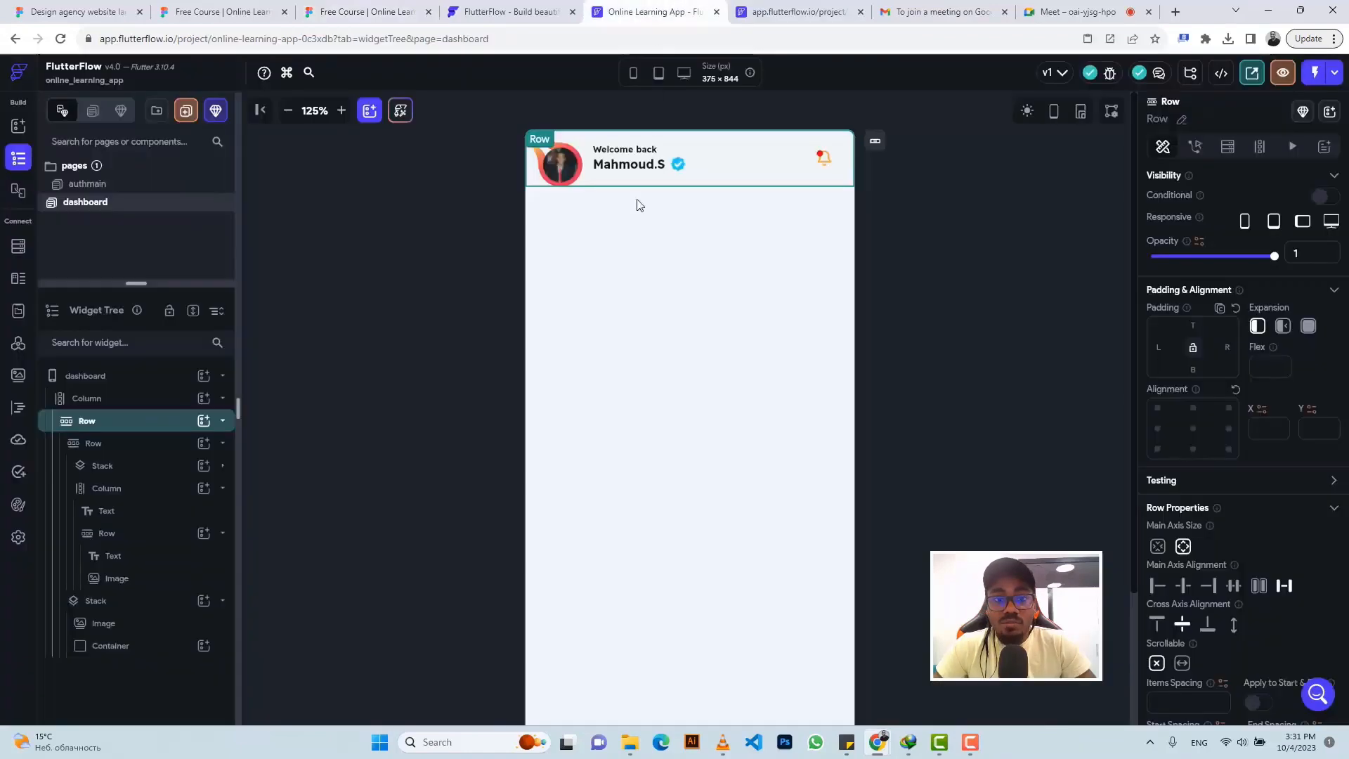
left_click(635, 254)
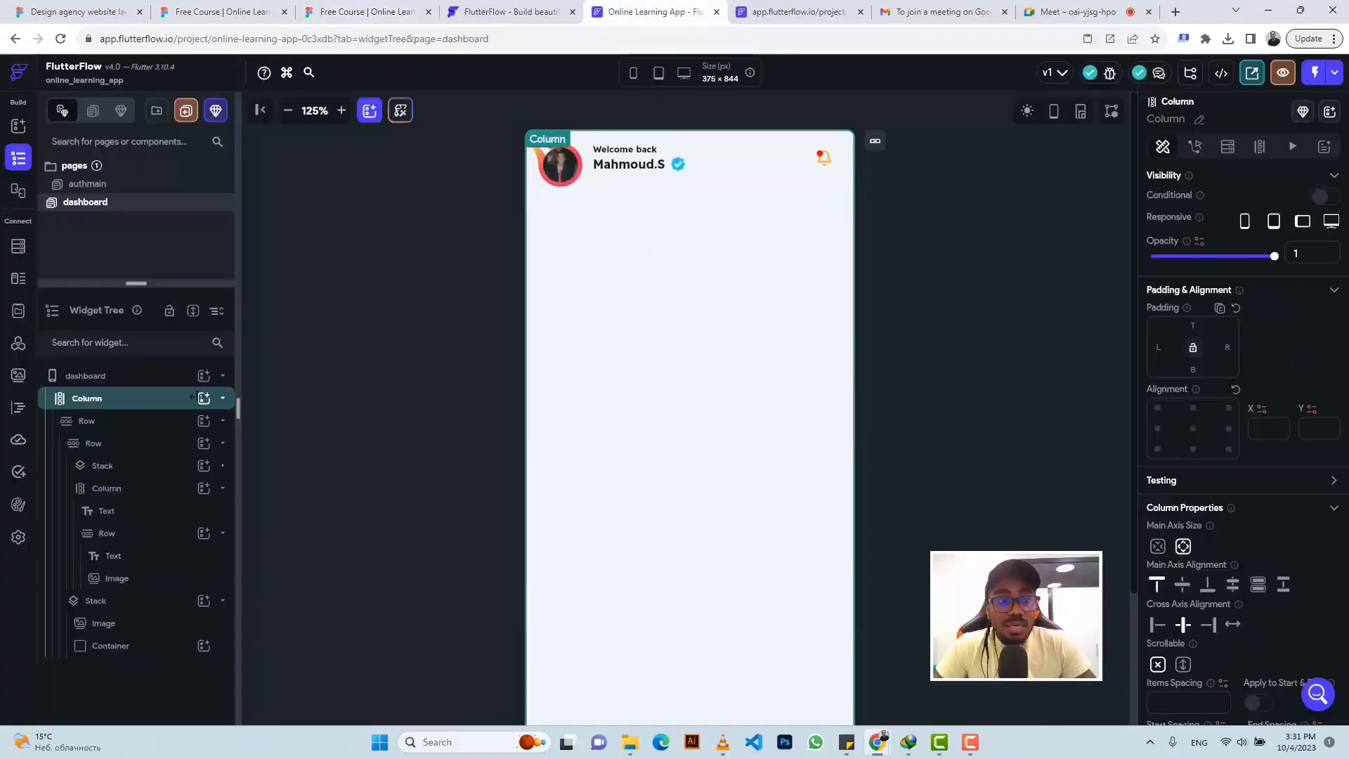
left_click(203, 399)
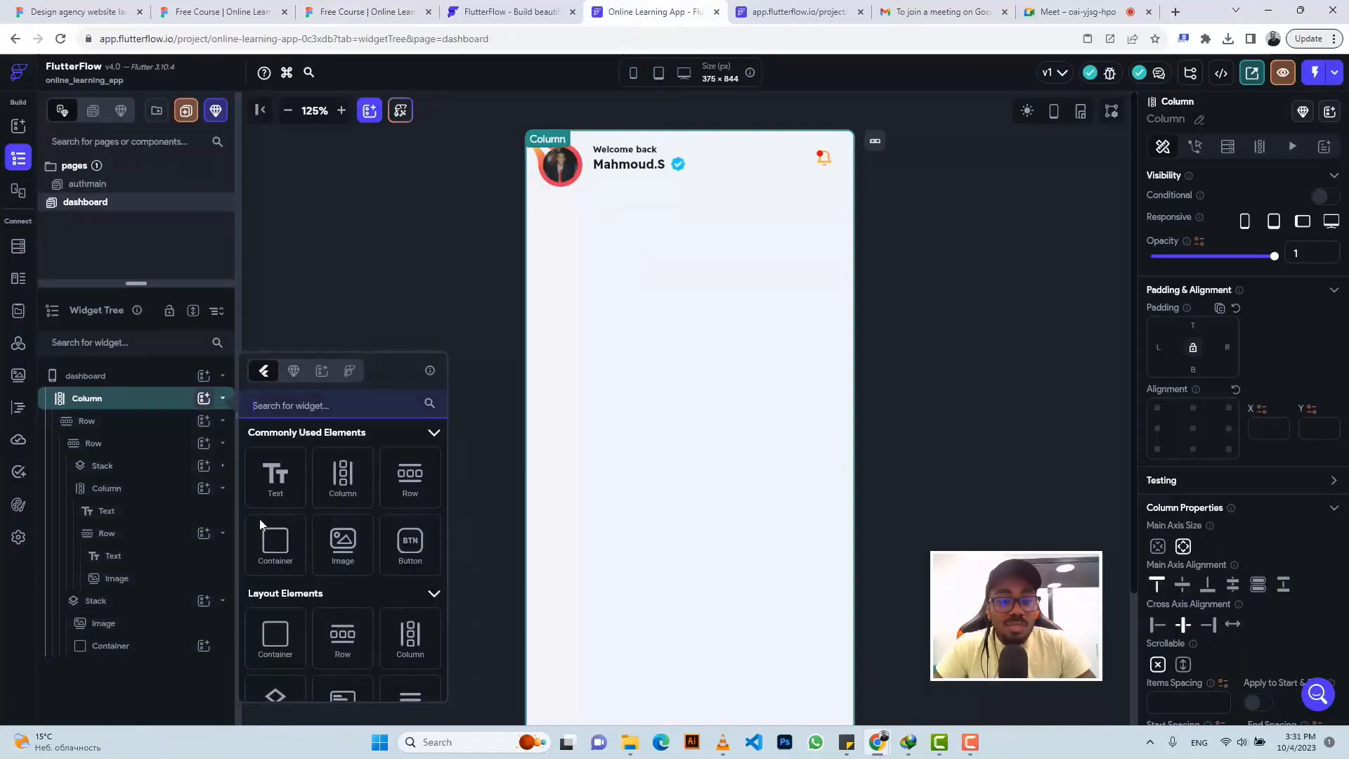
left_click(269, 554)
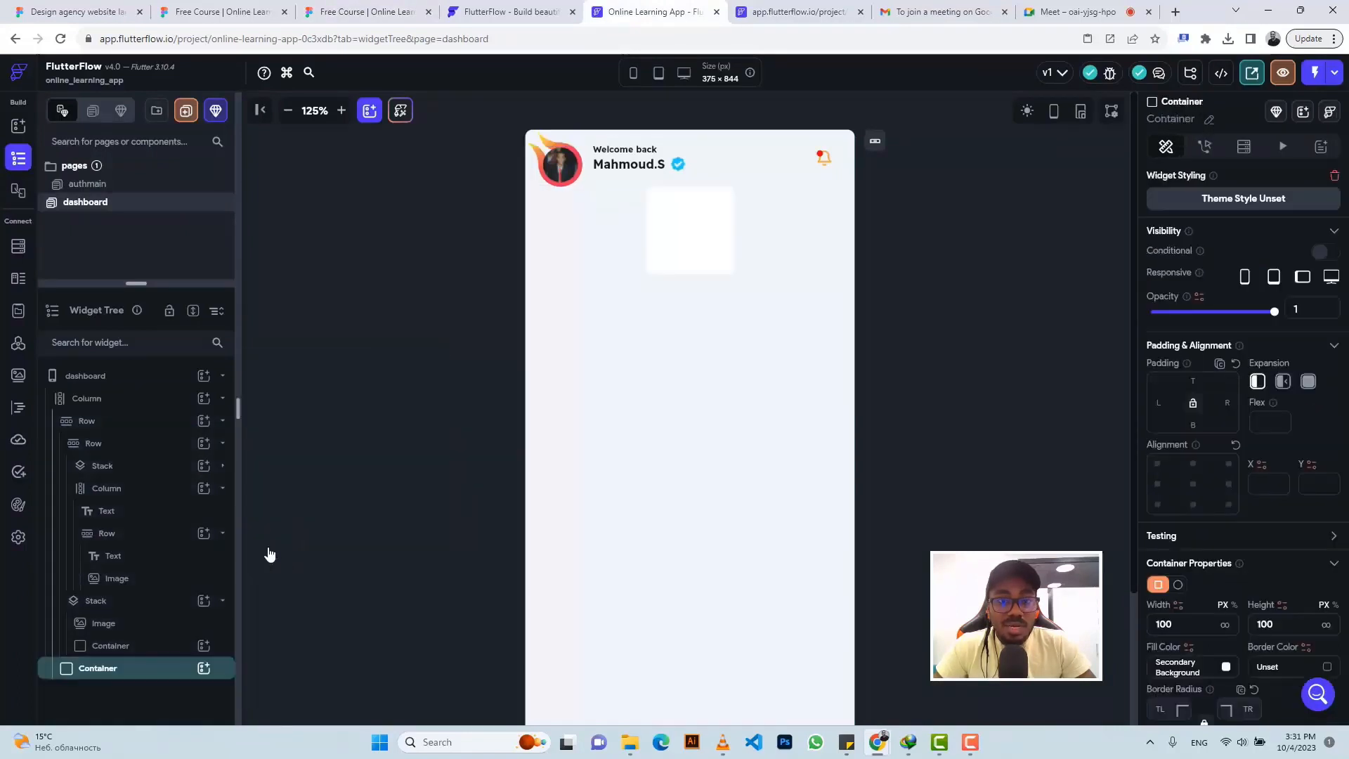
Recheck the progress card's dimensions in Figma and set the new Container's height to 225 and its width to infinite in FlutterFlow
left_click(516, 13)
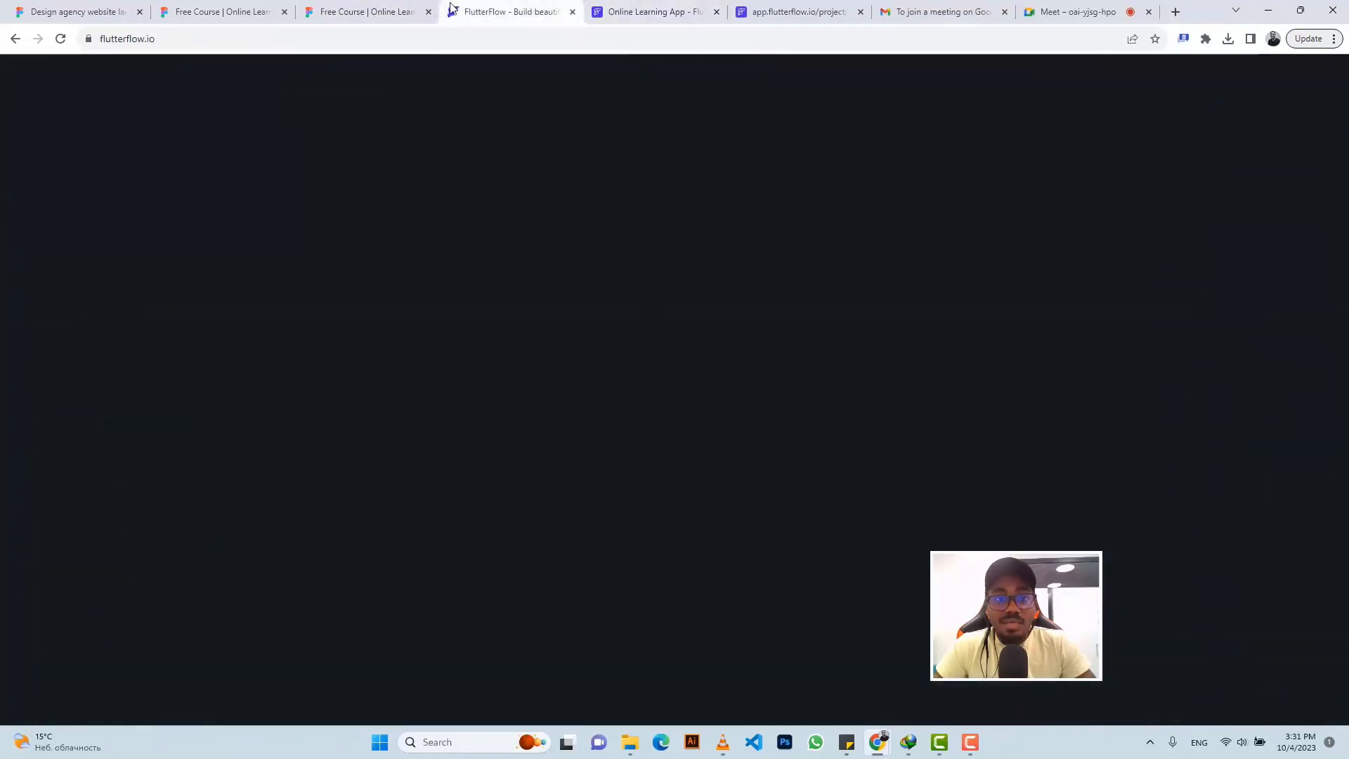
left_click(365, 12)
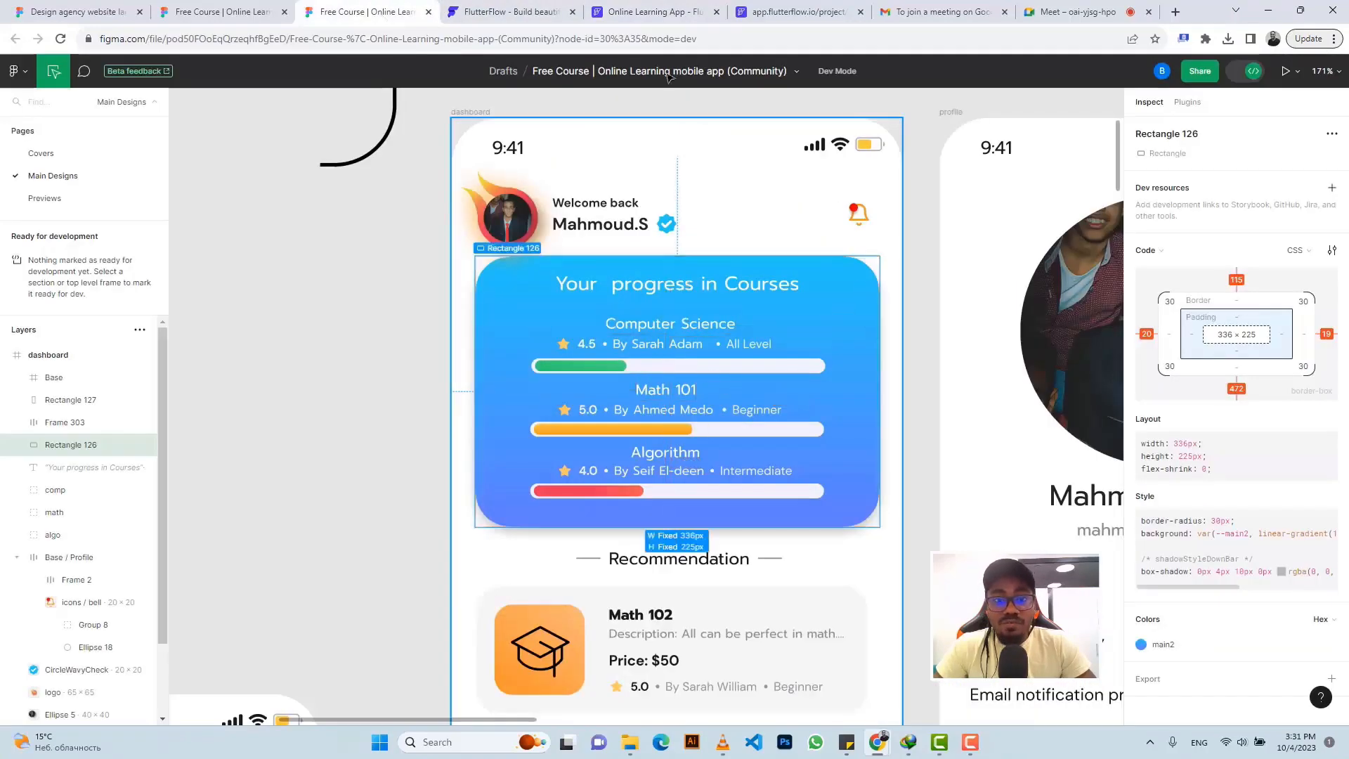
left_click(696, 12)
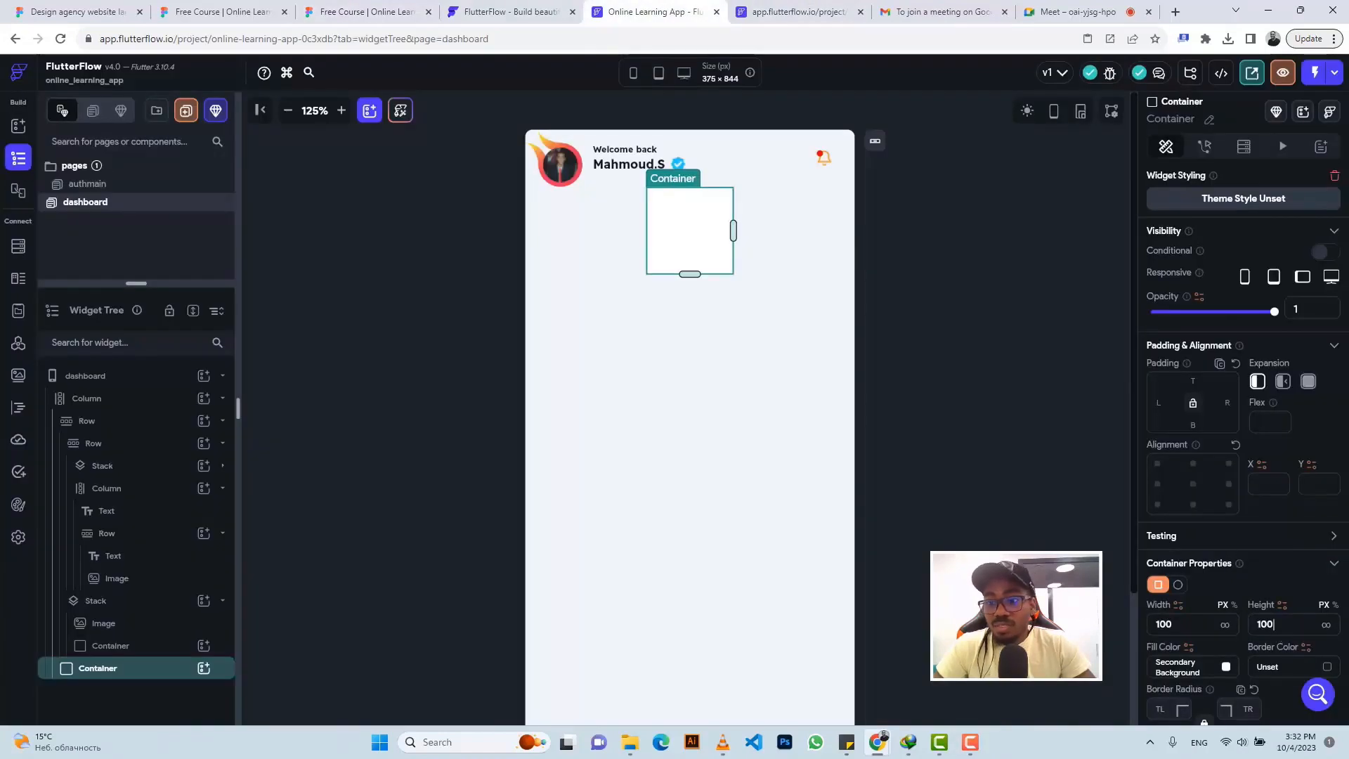
key("ctrl+a")
type("225")
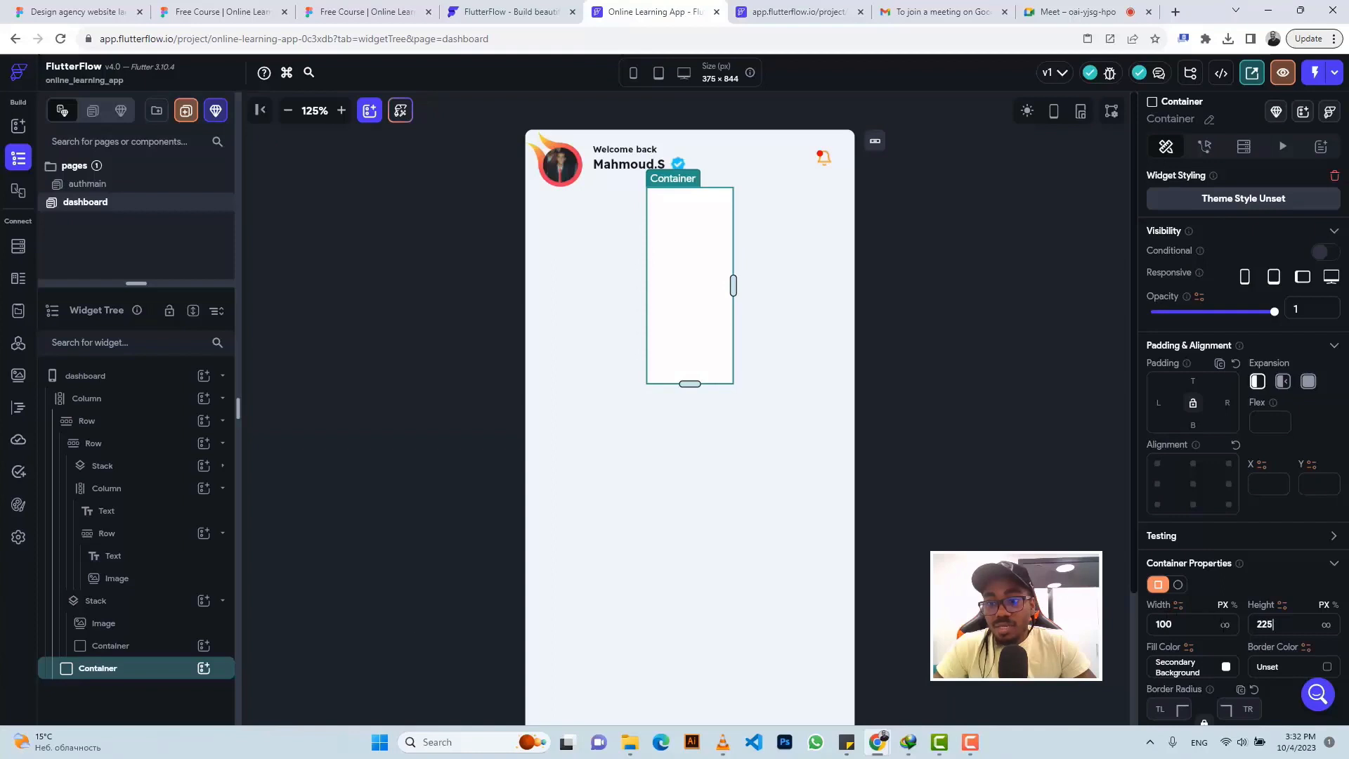
left_click(1225, 626)
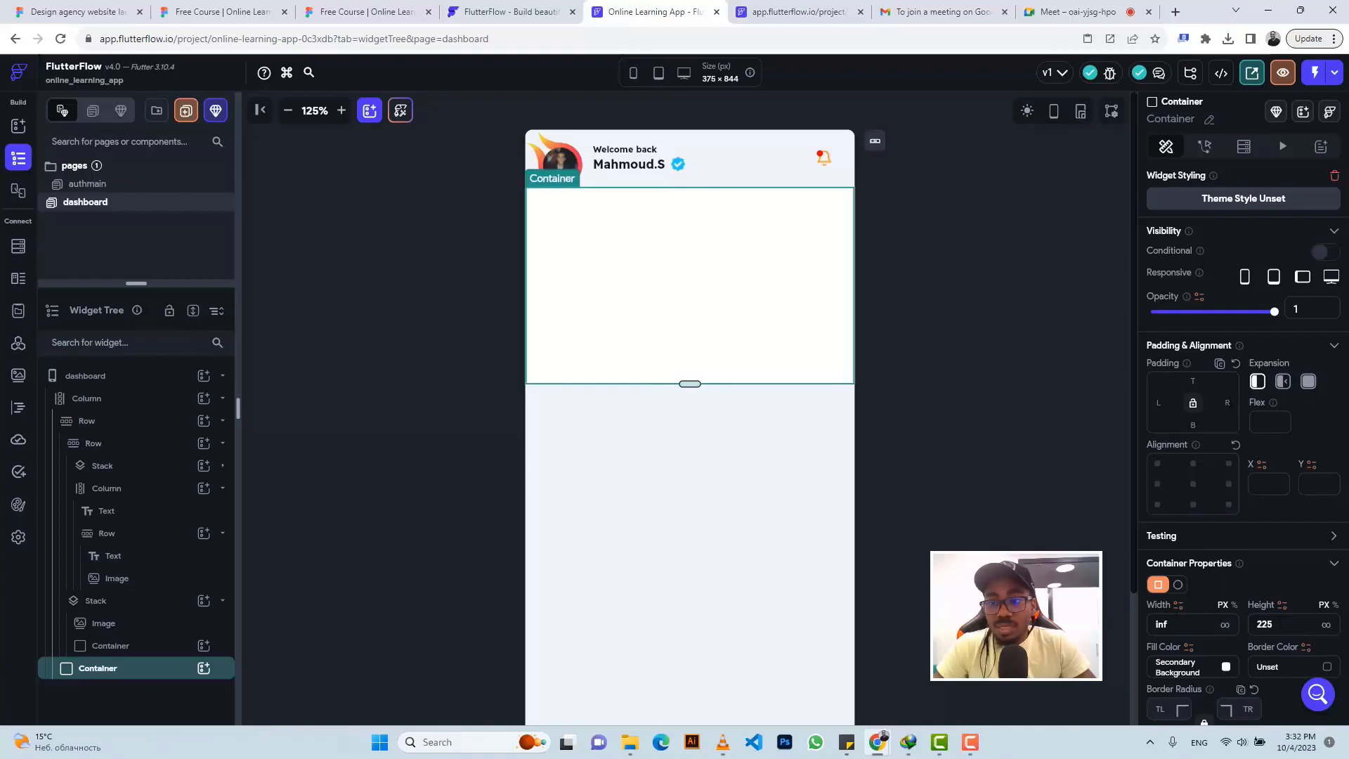
Set the Container's right and left padding to 19
type("19")
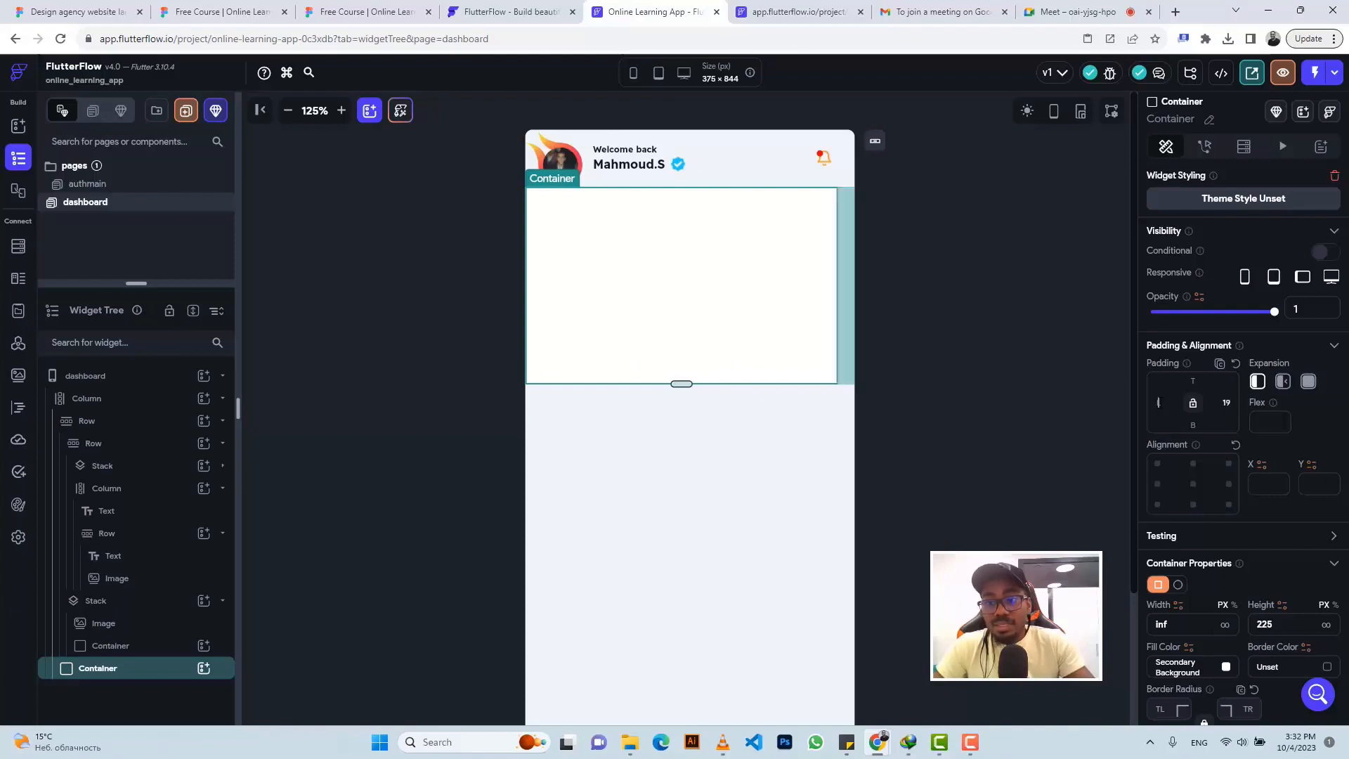
type("1")
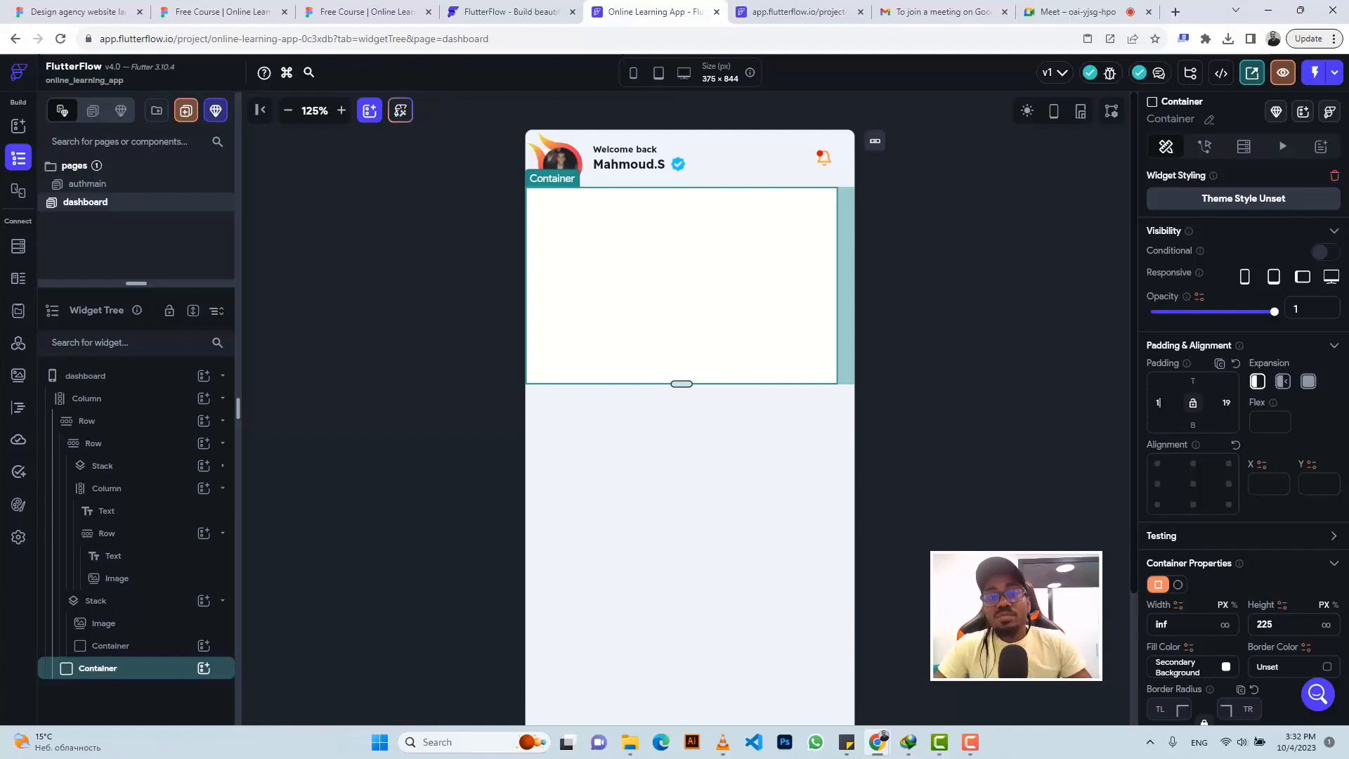
type("9")
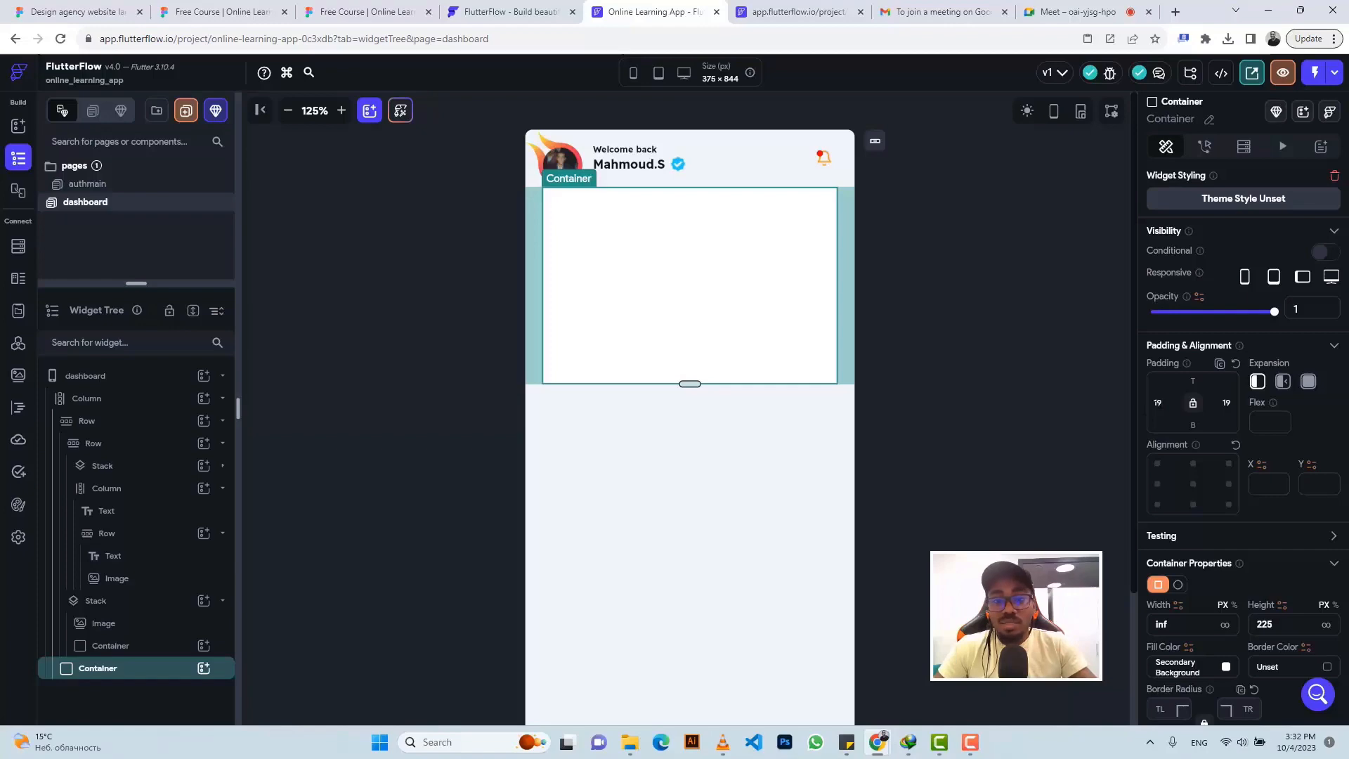
Check the progress card's corner radius in Figma and set the Container's border radius to 30 in FlutterFlow
left_click(383, 10)
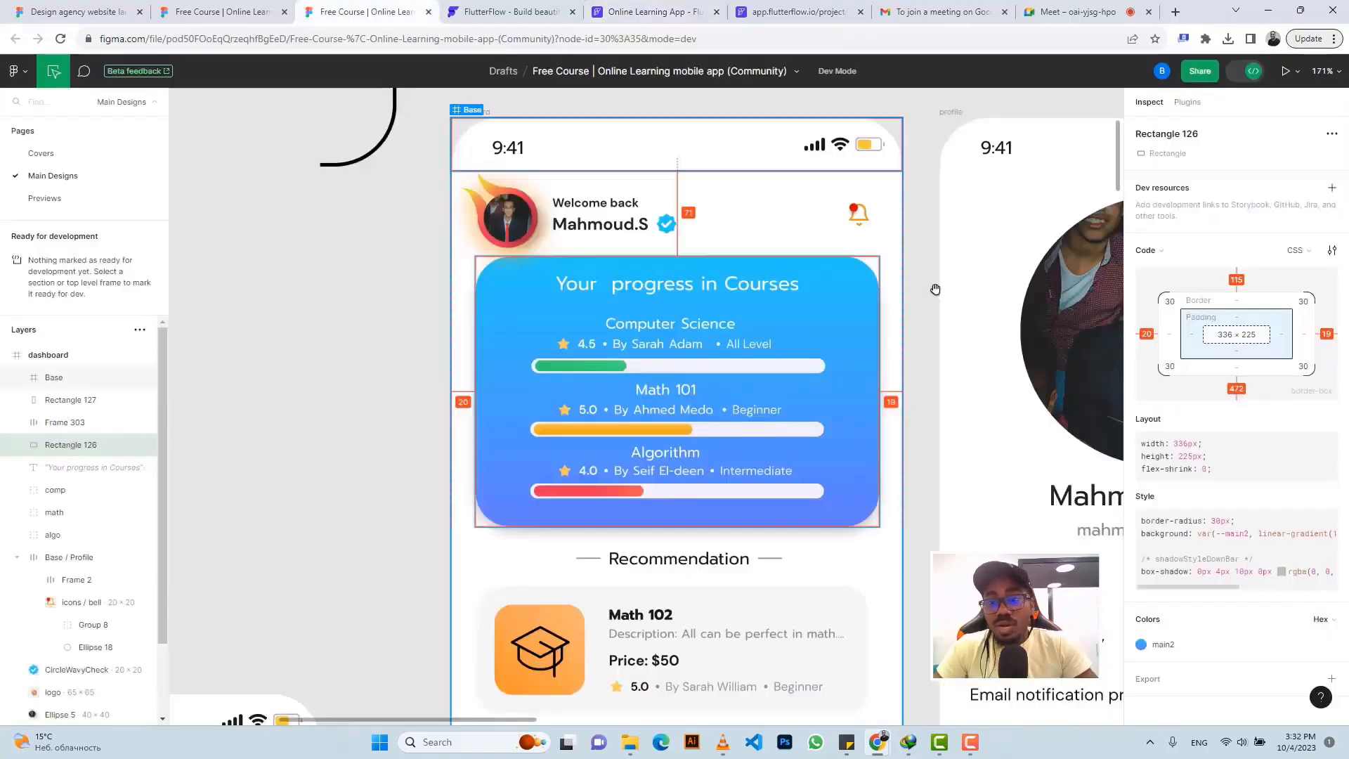
left_click(648, 10)
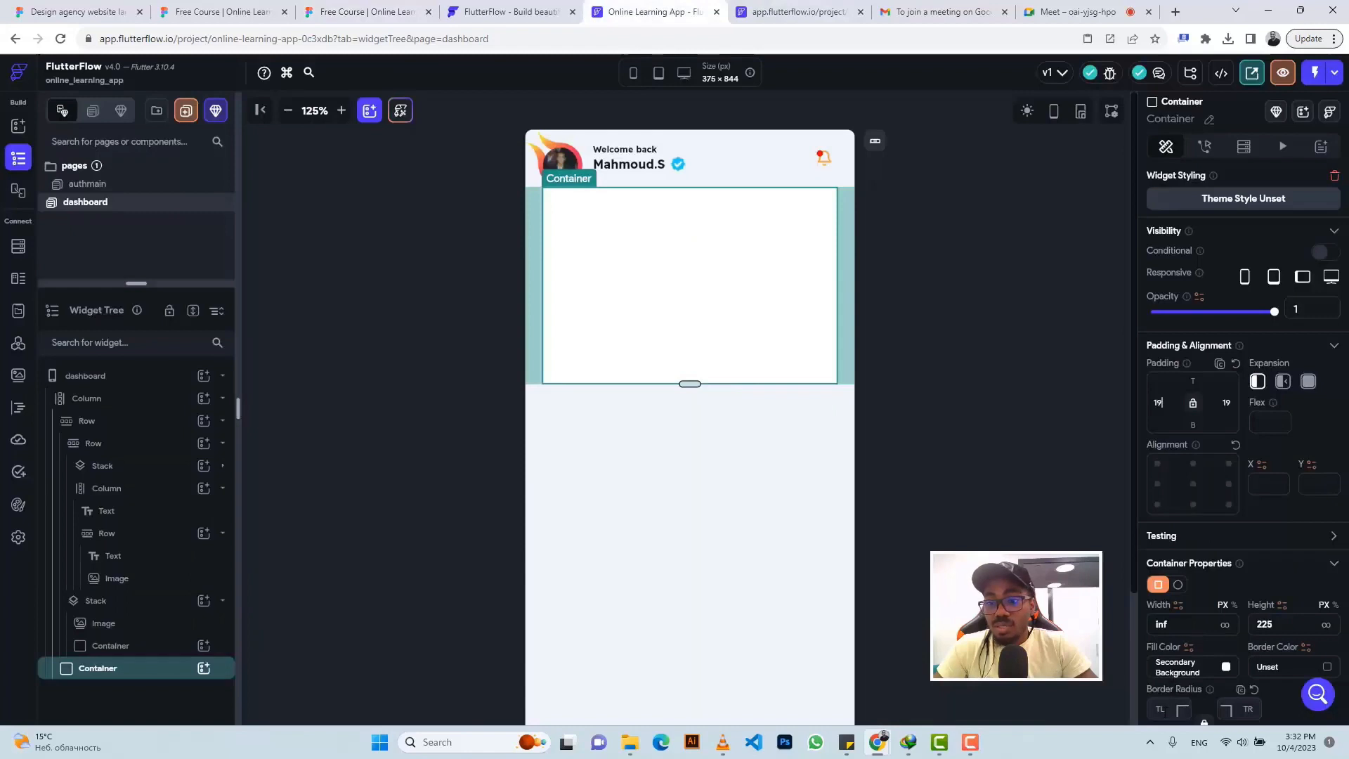
scroll(1164, 717, "down", 1)
type("3")
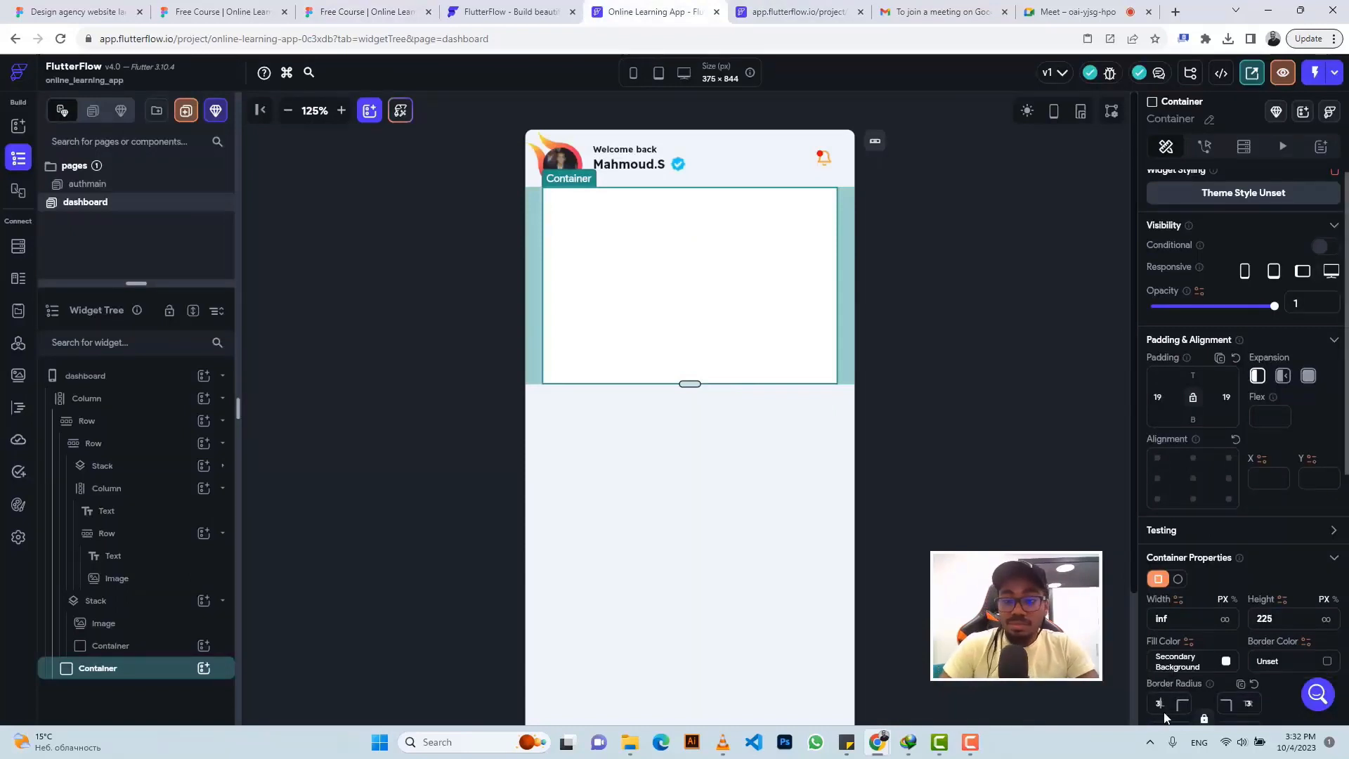
type("0")
key("Return")
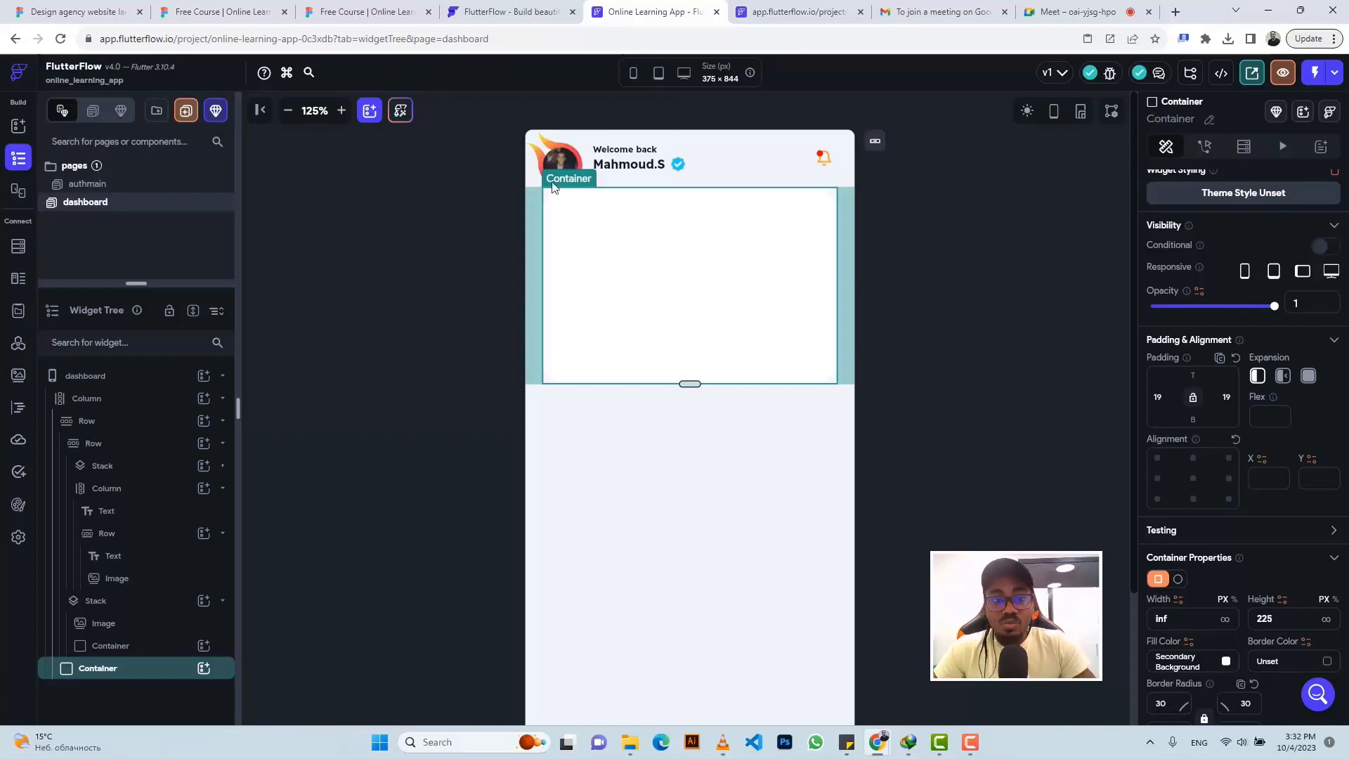
Inspect the typography and layout of the "Your progress in Courses" heading in the Figma design
left_click(383, 13)
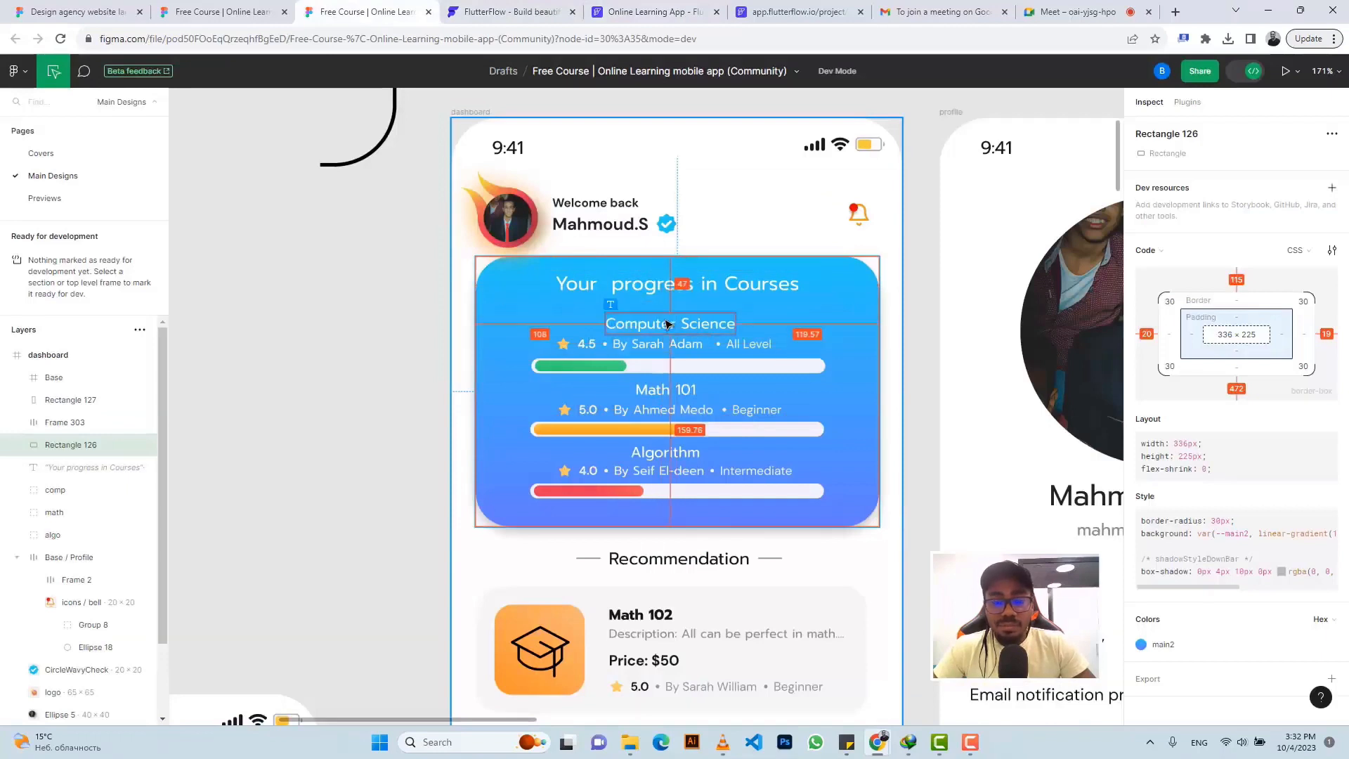
left_click(561, 286)
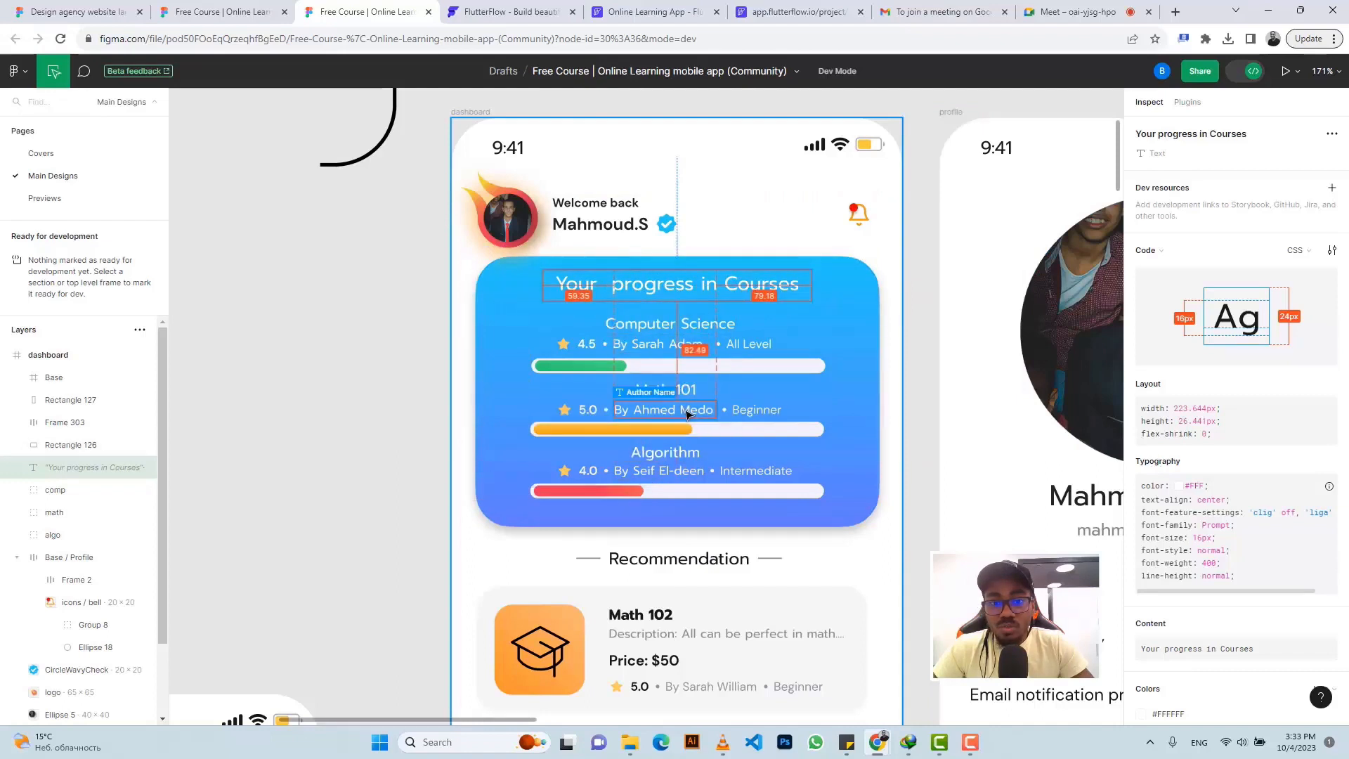
scroll(687, 414, "down", 2)
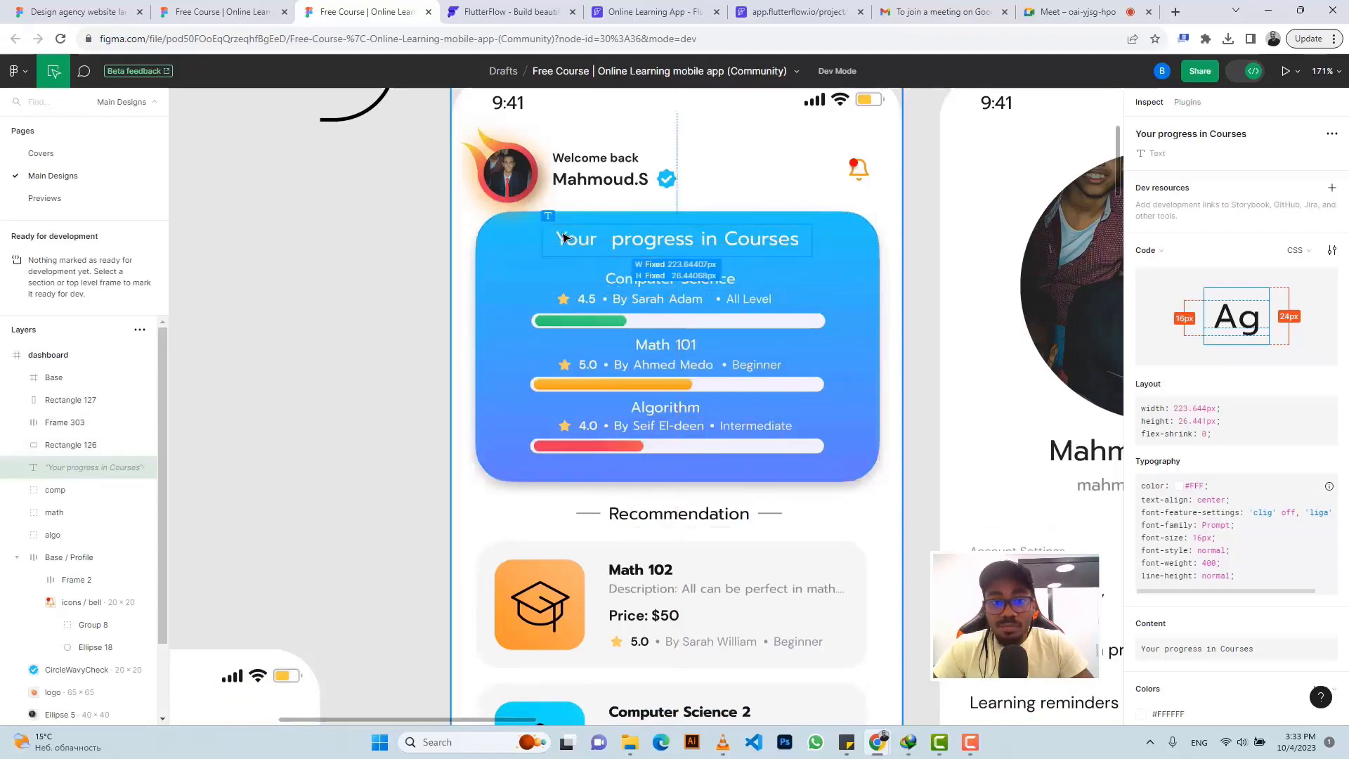
Check the progress card's gradient colours in Figma and enable the gradient on the card's Container in FlutterFlow
left_click(497, 224)
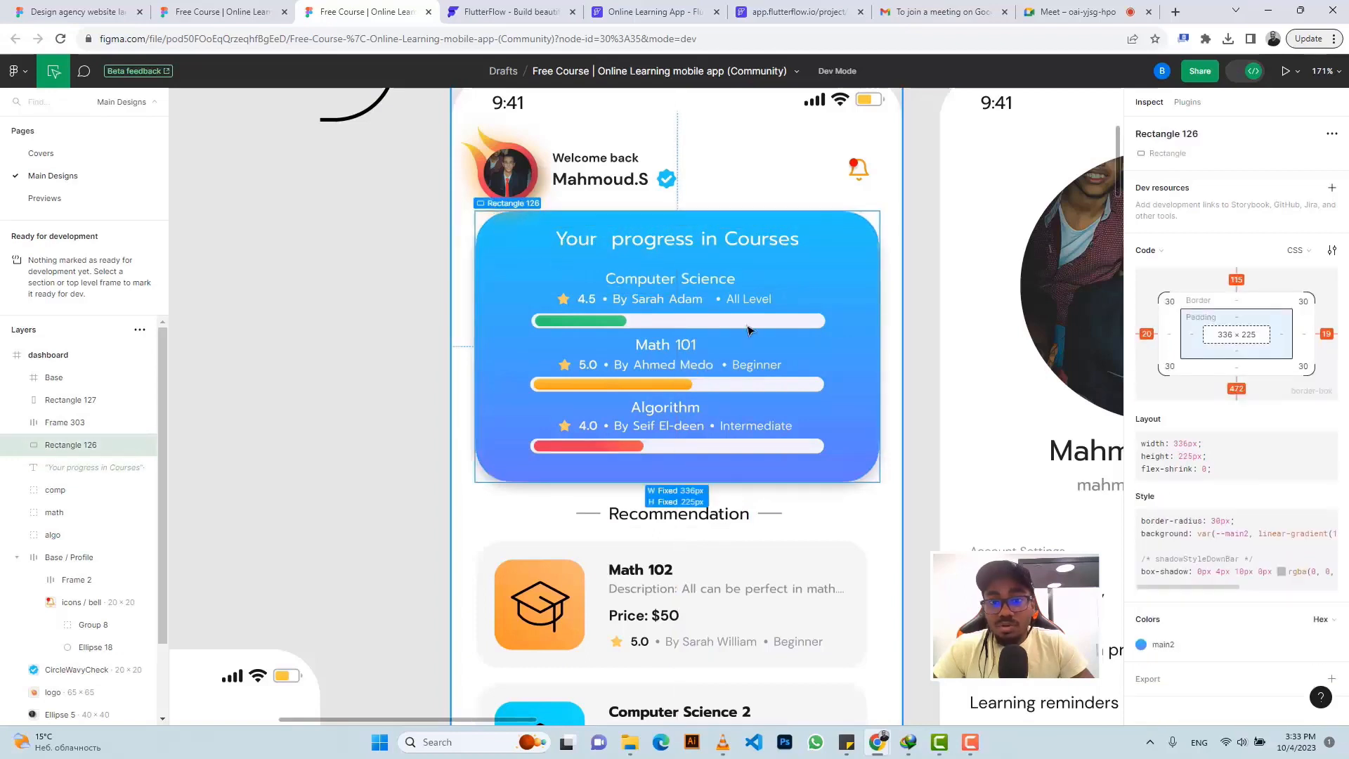
left_click(1162, 645)
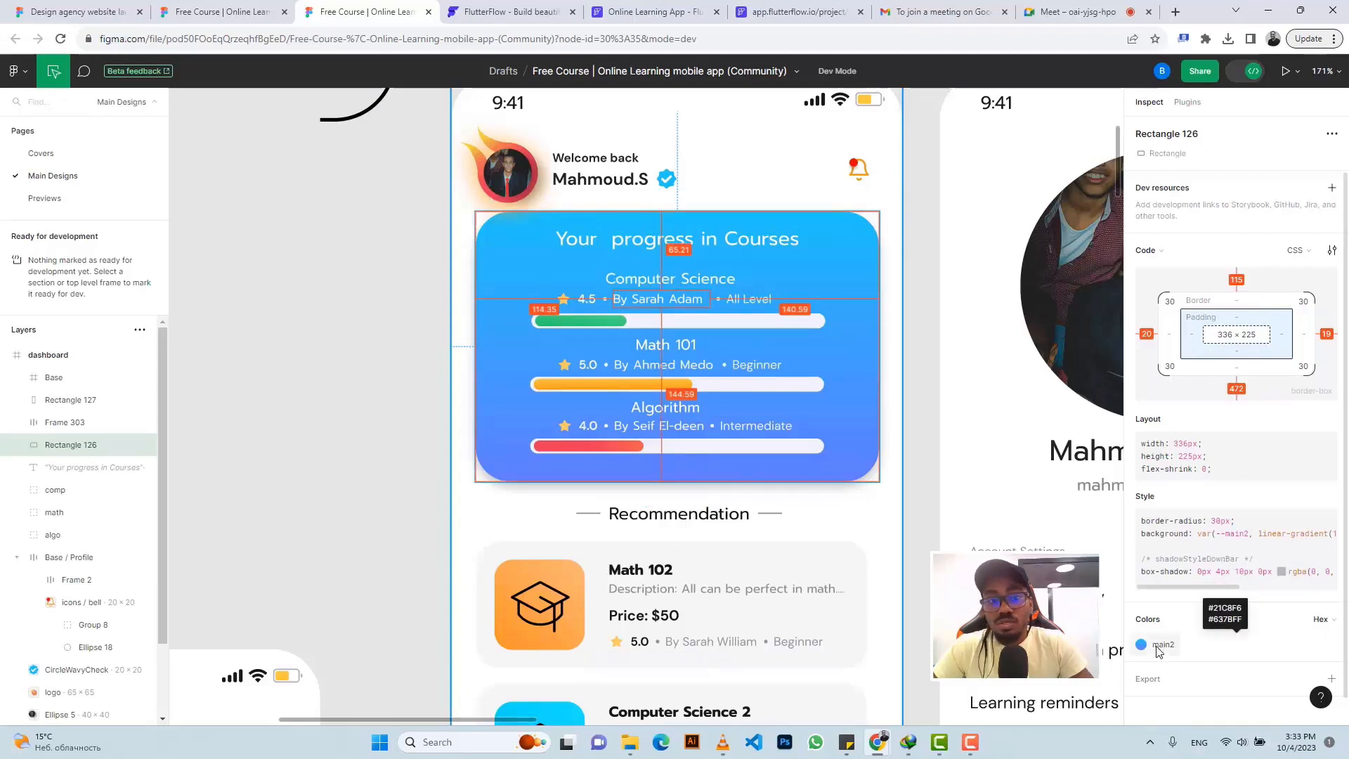
left_click(657, 12)
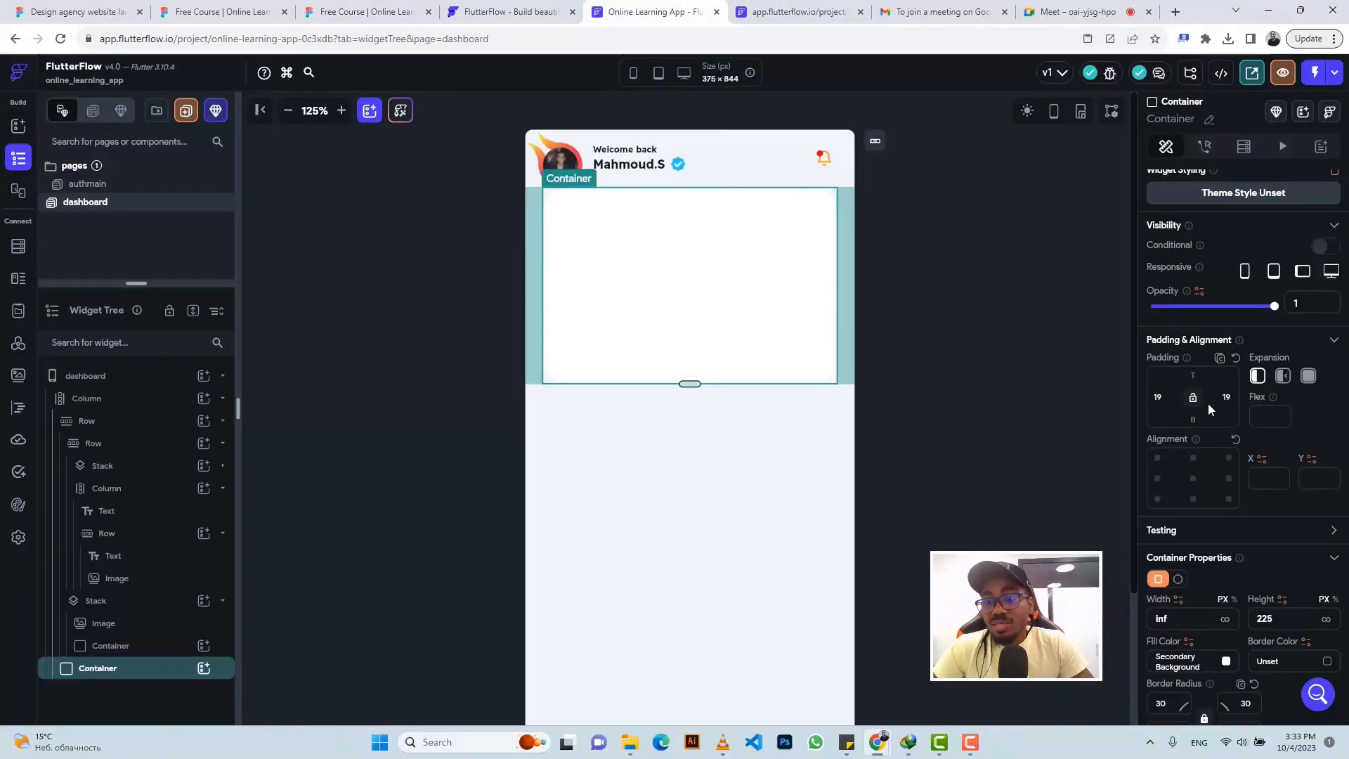
scroll(1208, 402, "down", 6)
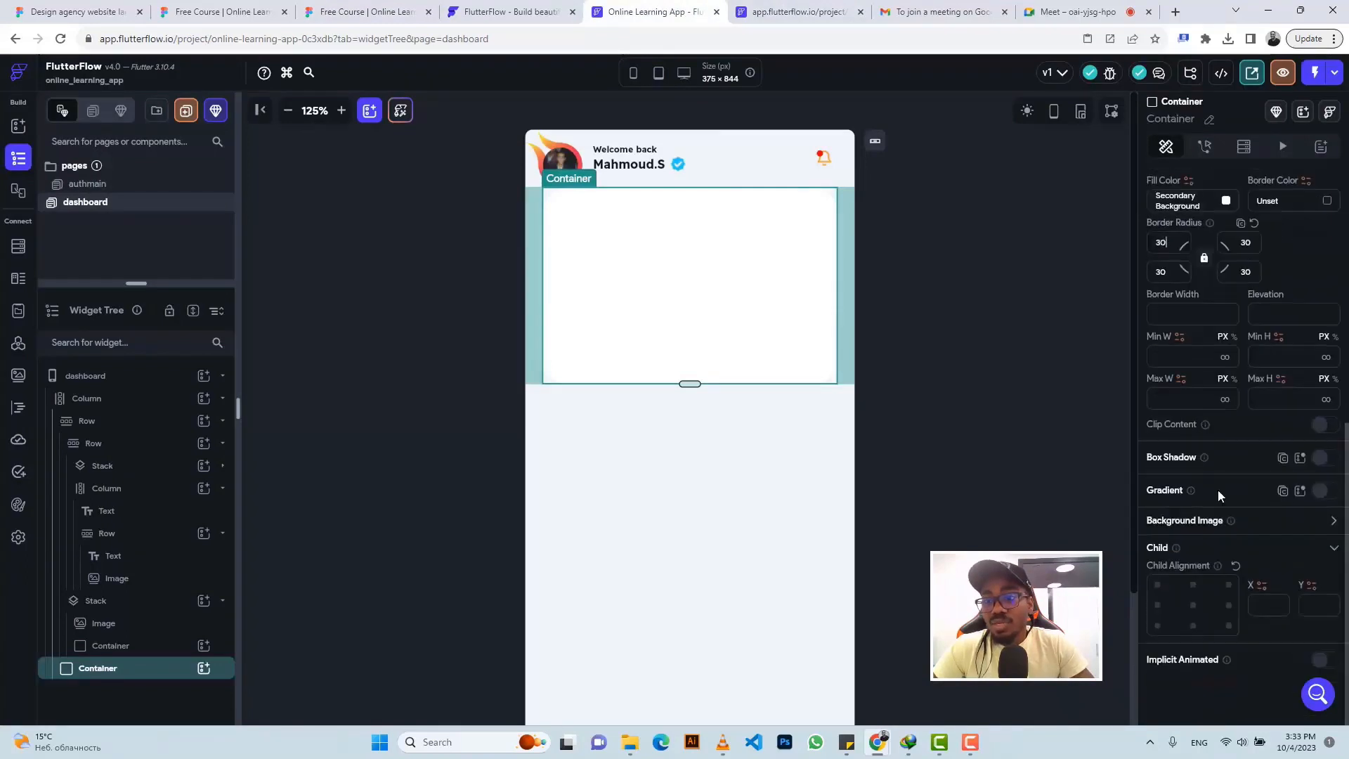
left_click(1324, 491)
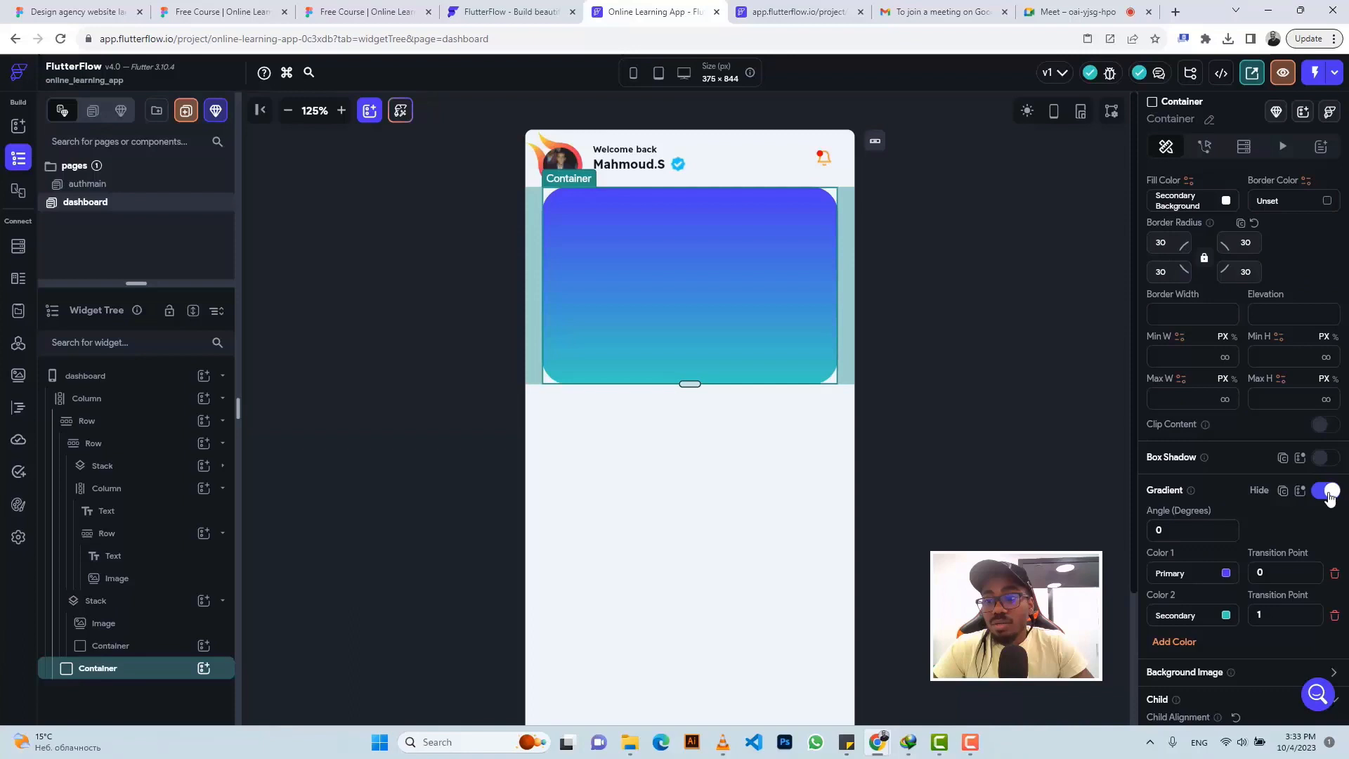
left_click(1174, 573)
type("a2")
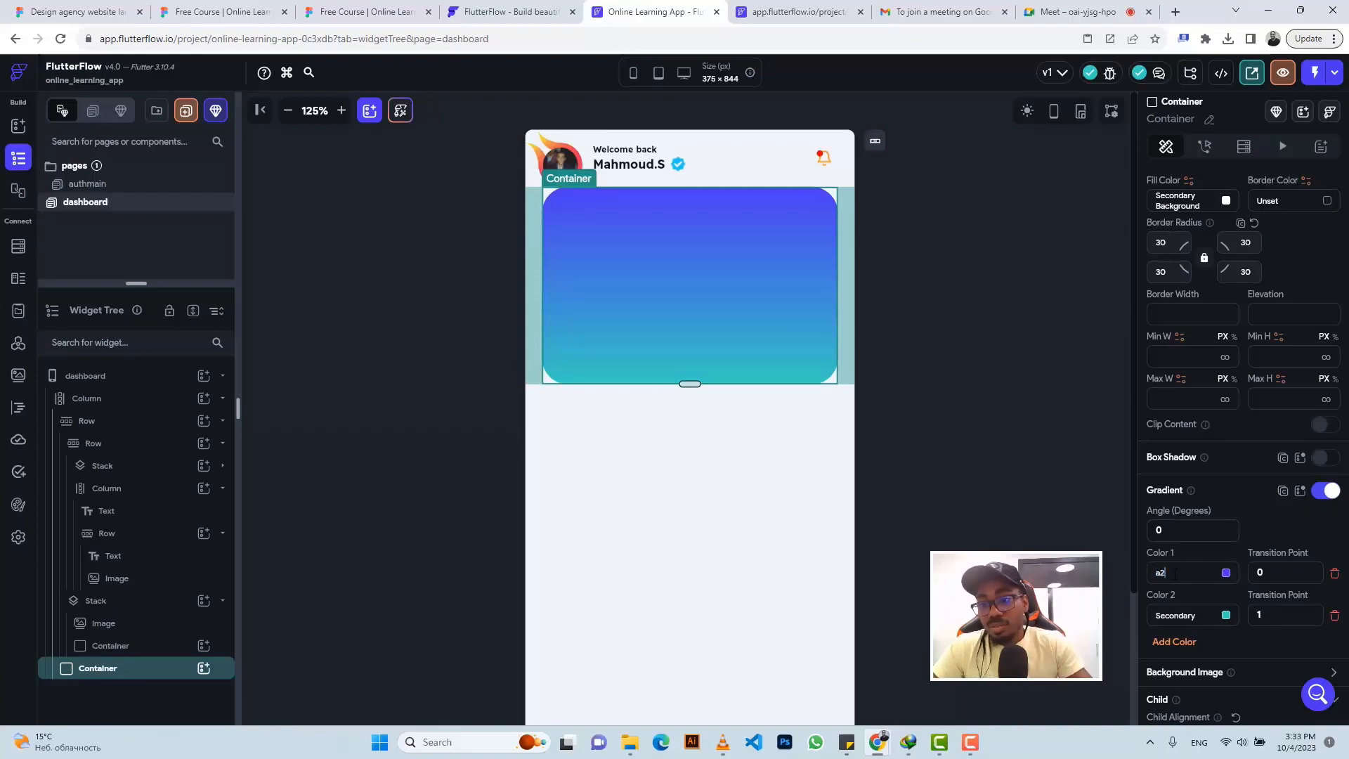
key("BackSpace")
key("BackSpace")
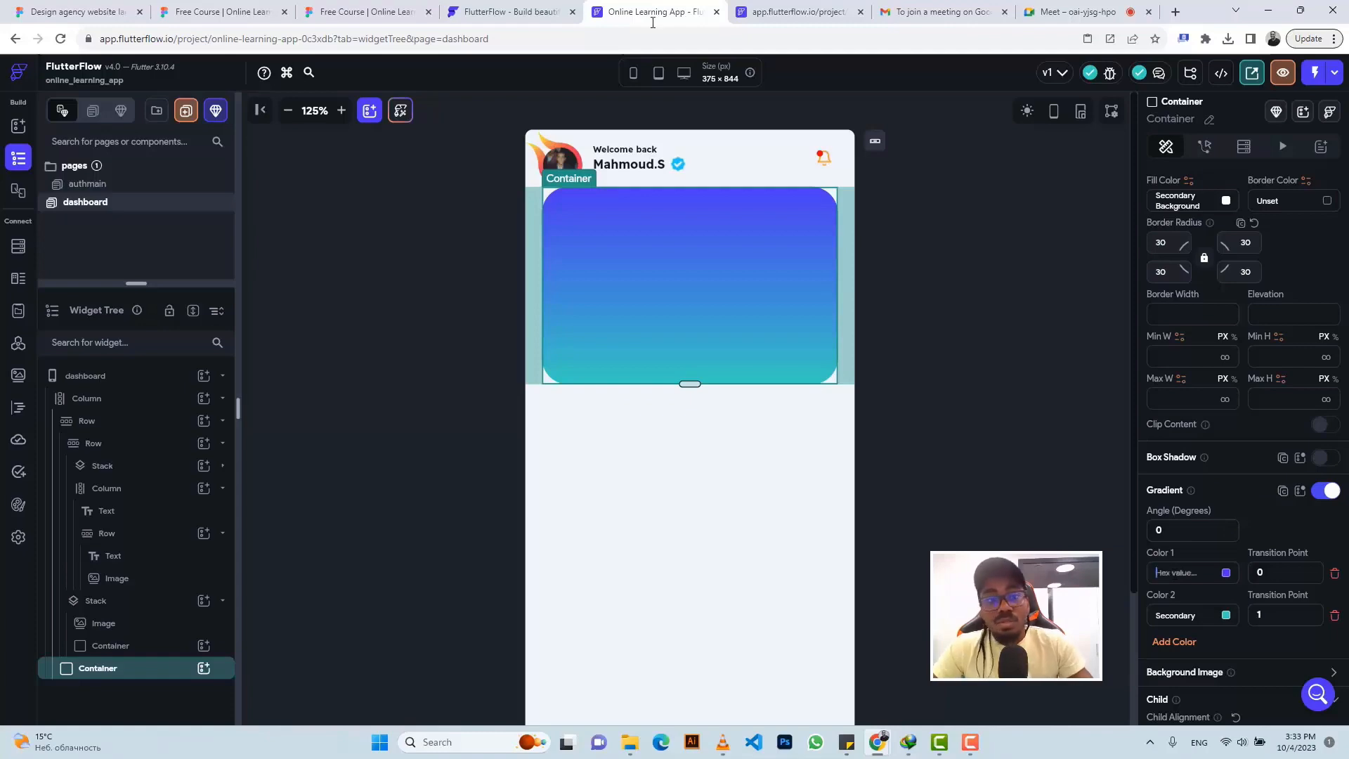
left_click(420, 7)
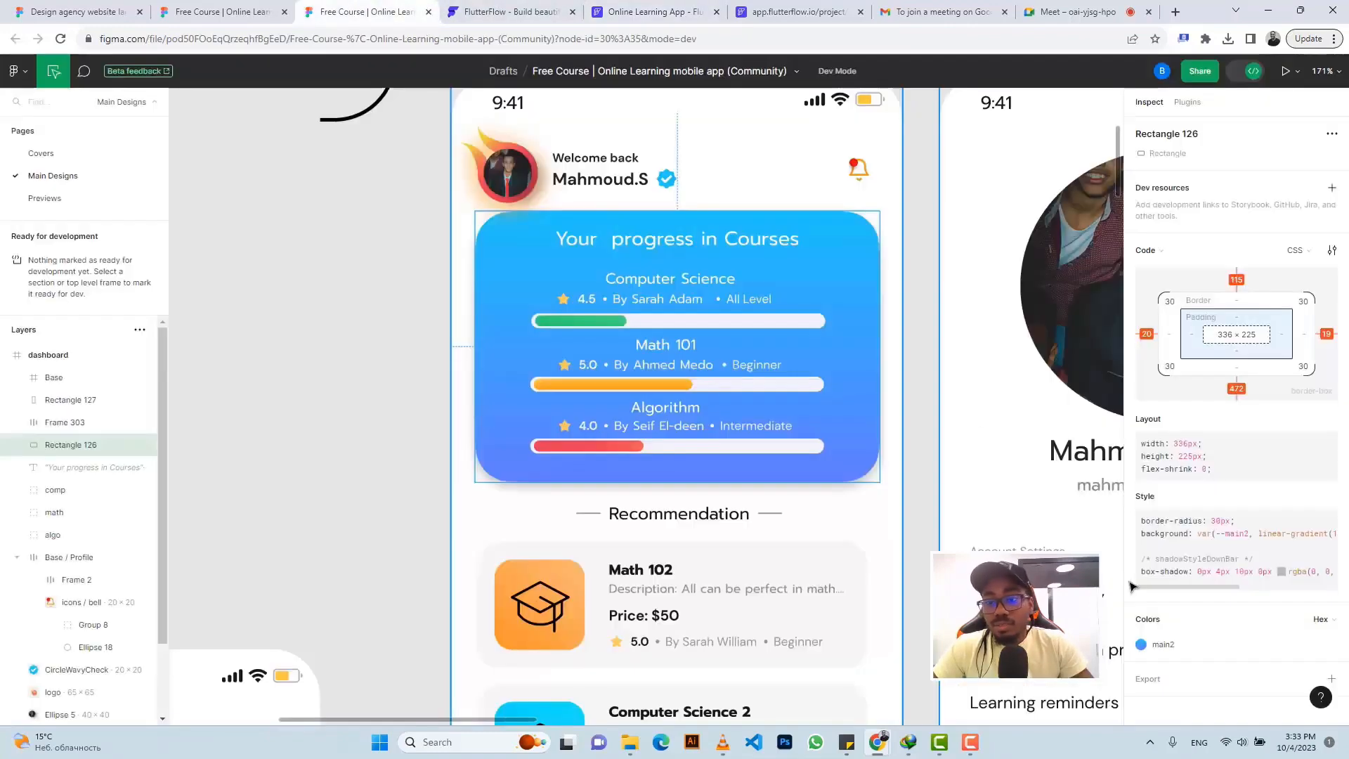
left_click(1159, 647)
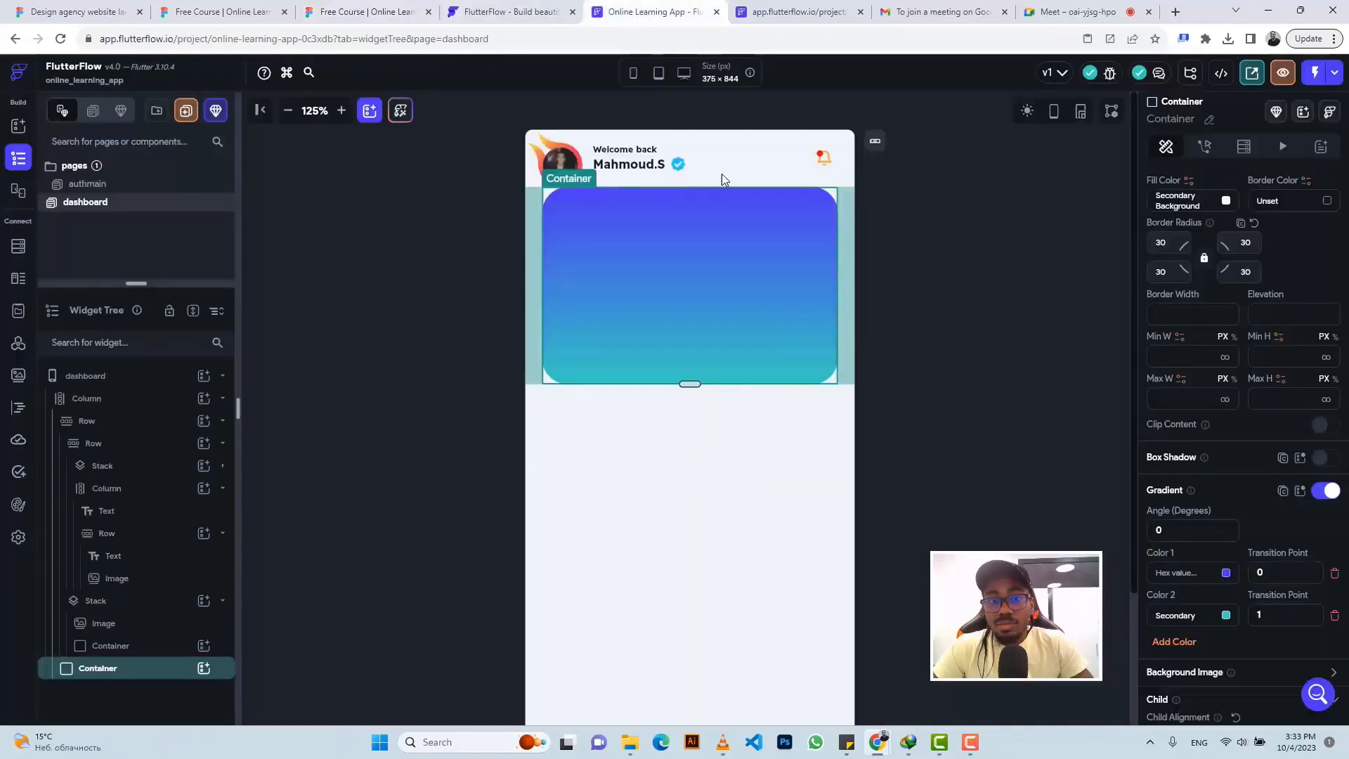
left_click(647, 11)
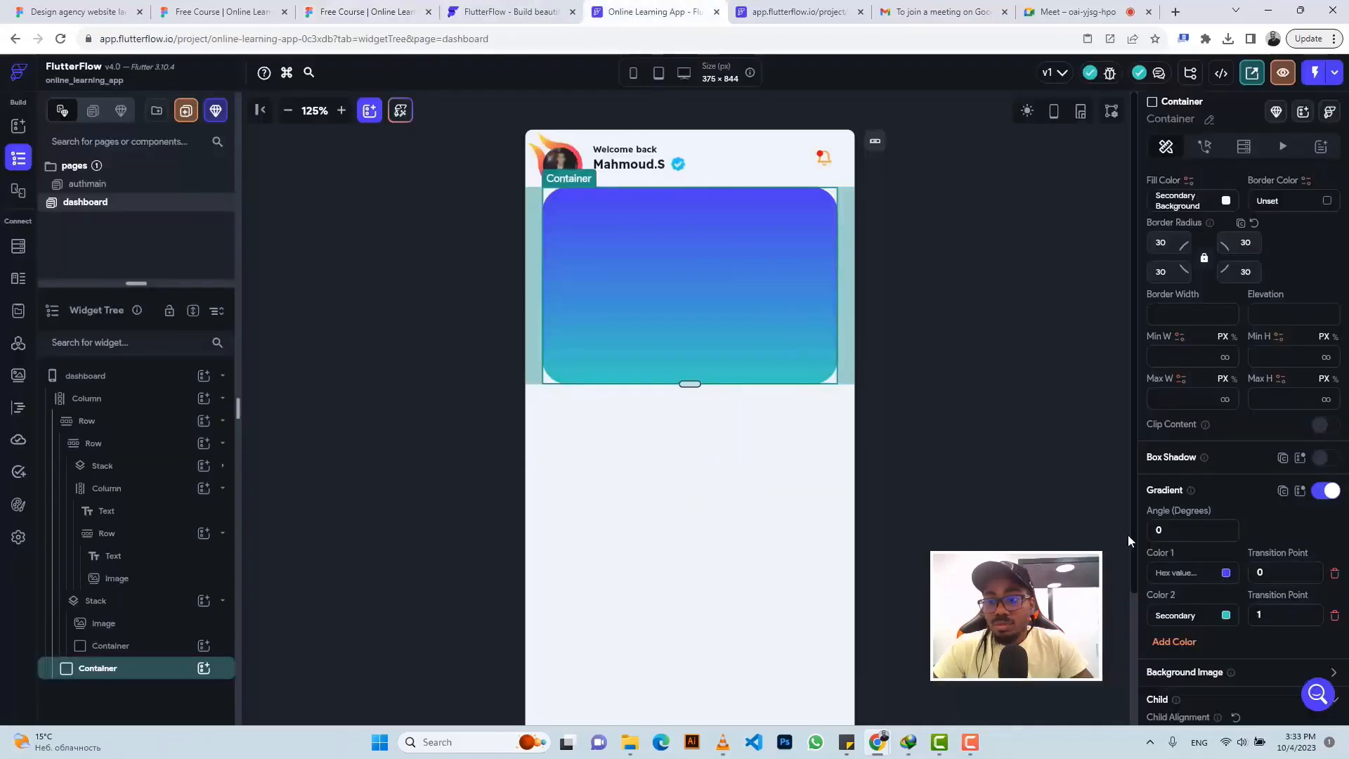
left_click(1188, 573)
type("a2")
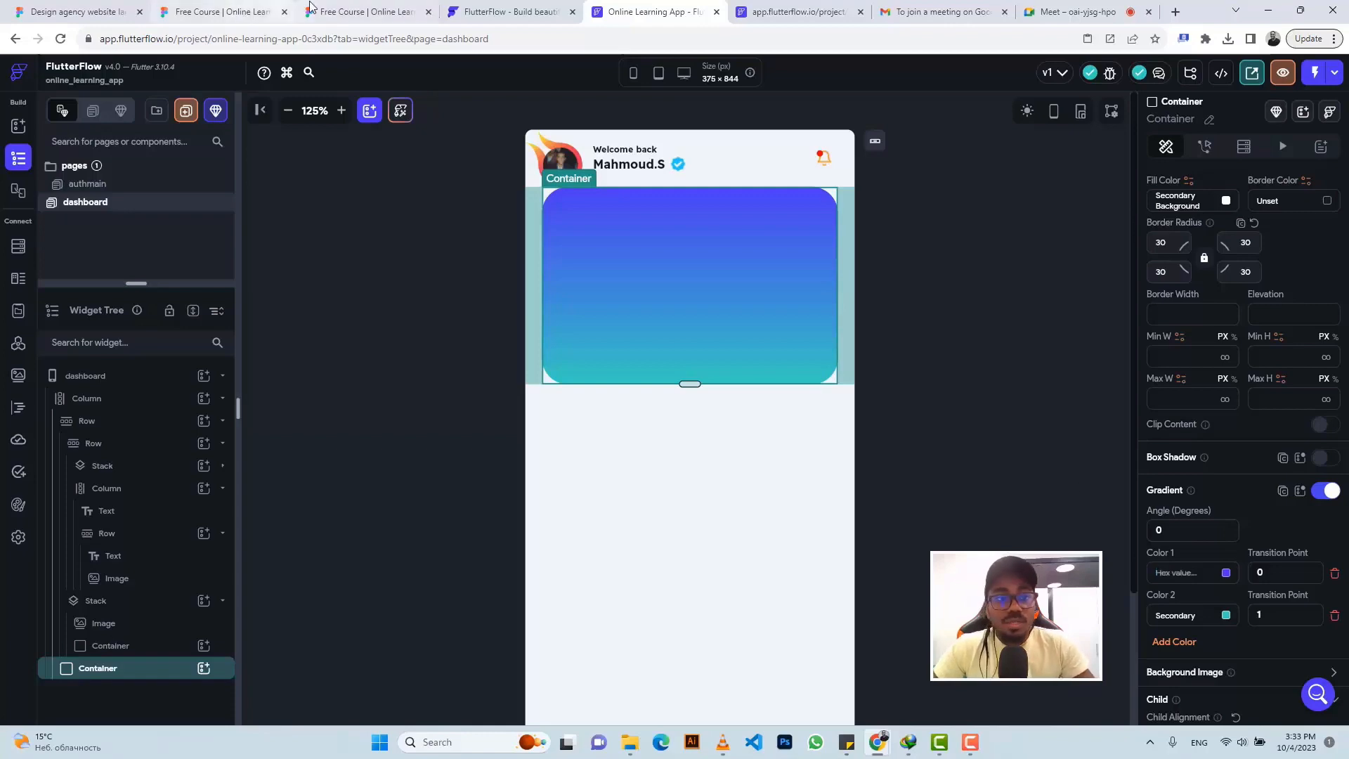
Copy the card gradient's first colour from the Figma style code and set the Container's gradient Color 1 to #21C8F6 in FlutterFlow
left_click(362, 11)
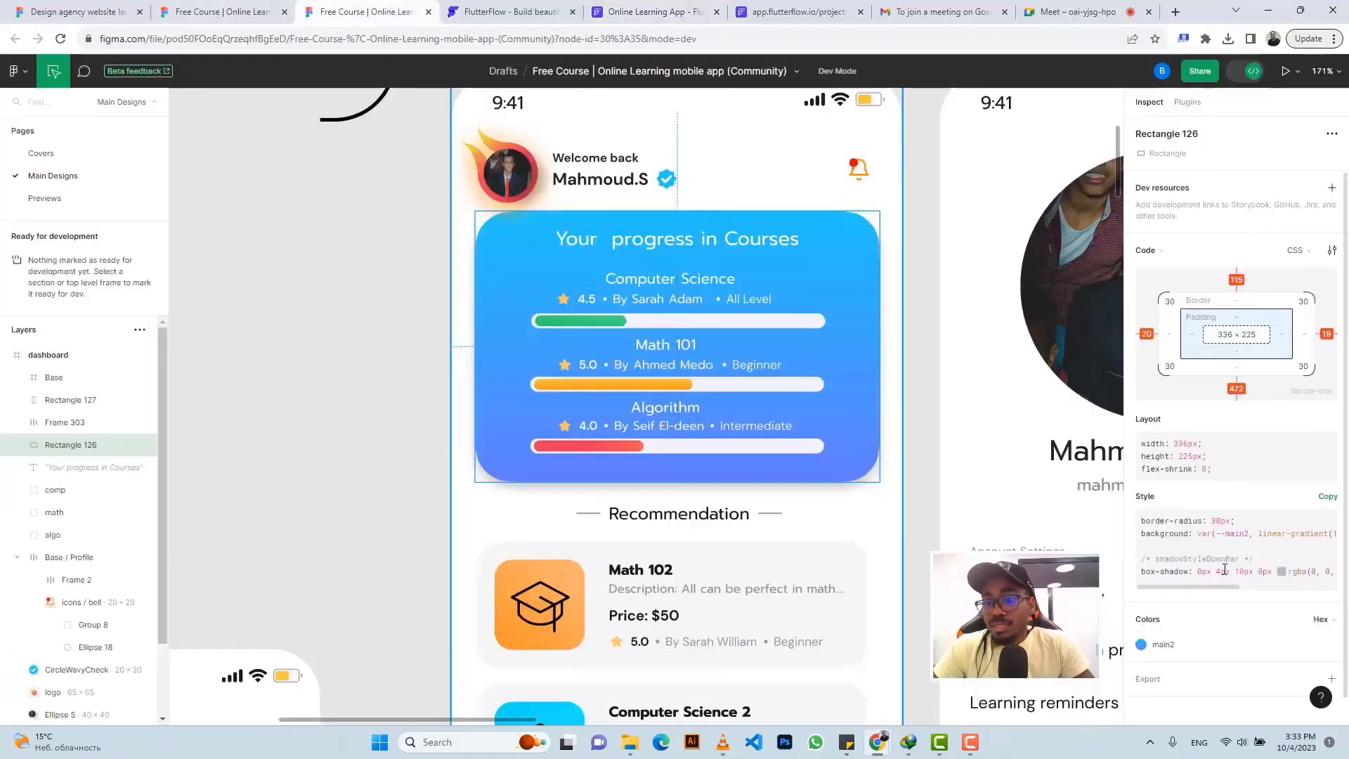
left_click_drag(1220, 593, 1322, 593)
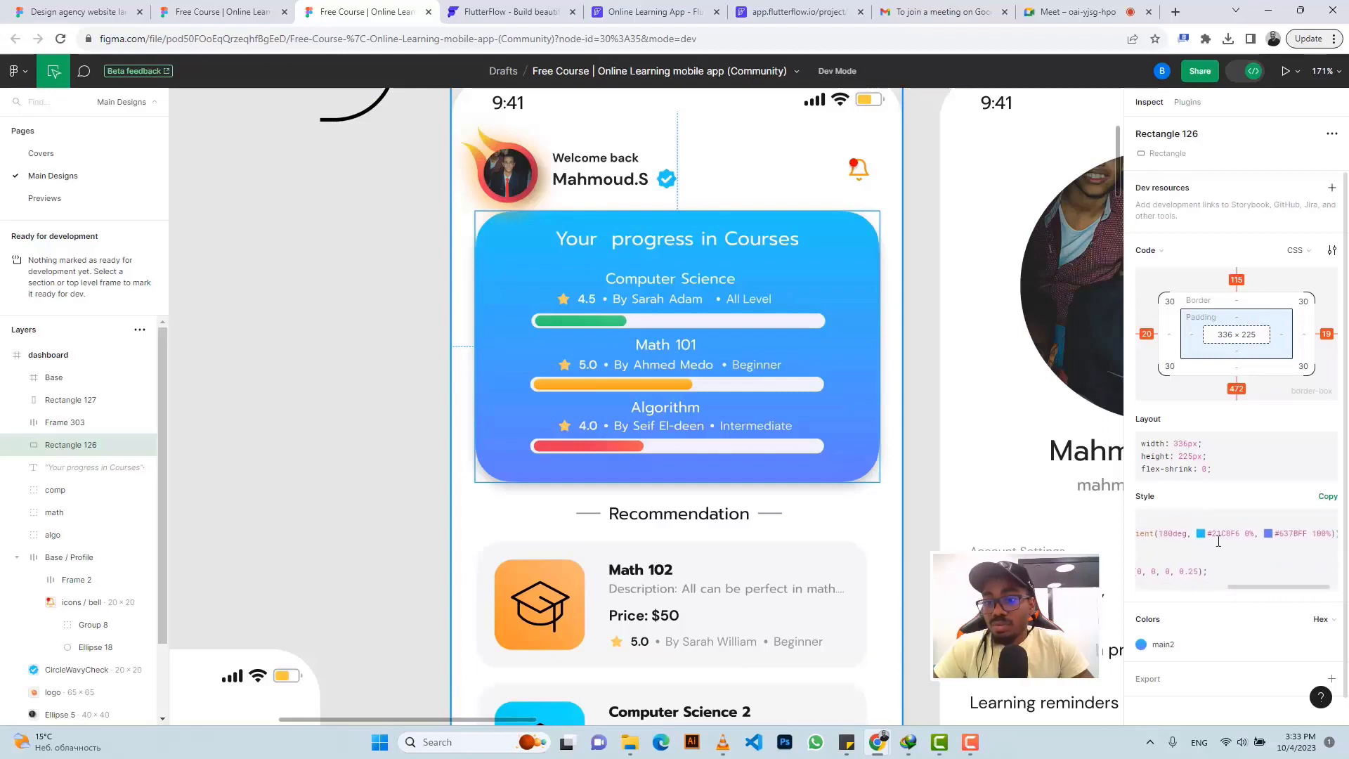
left_click_drag(1242, 532, 1210, 538)
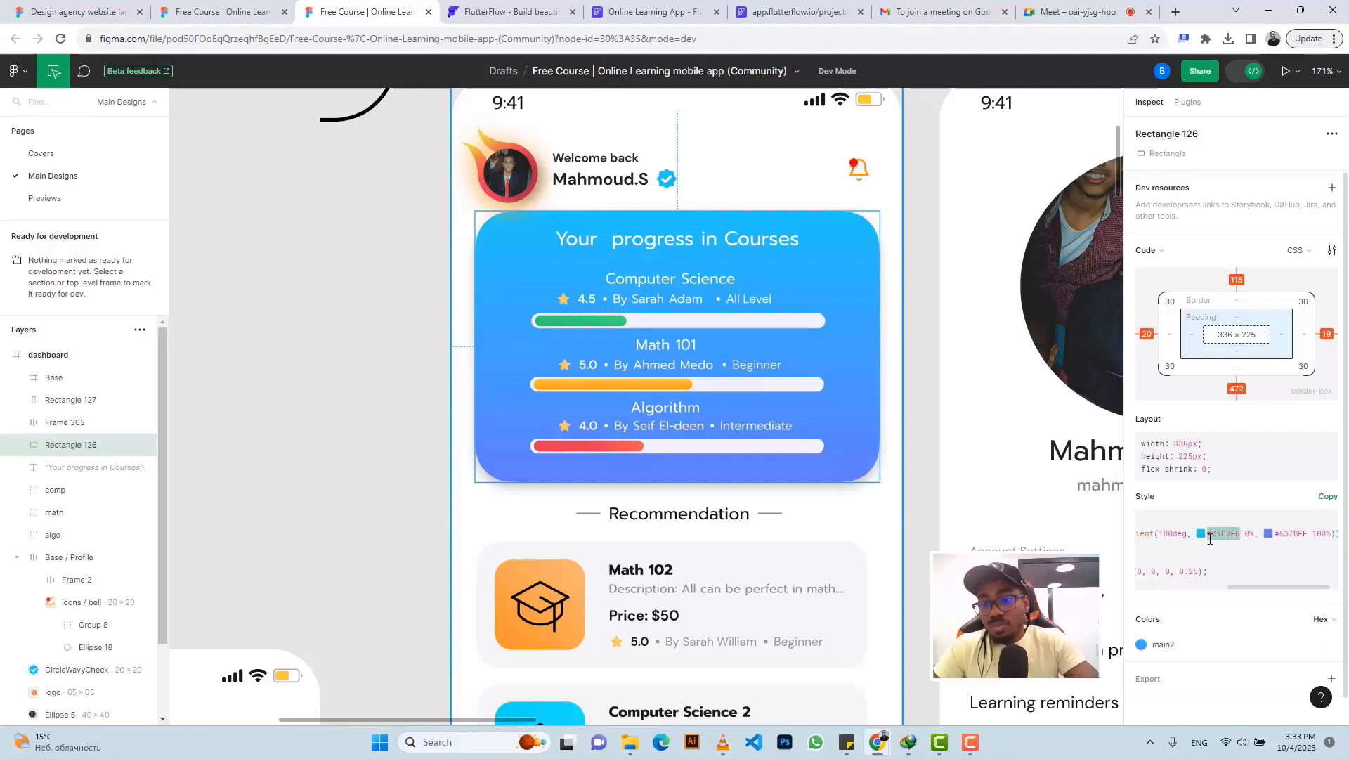
left_click(628, 11)
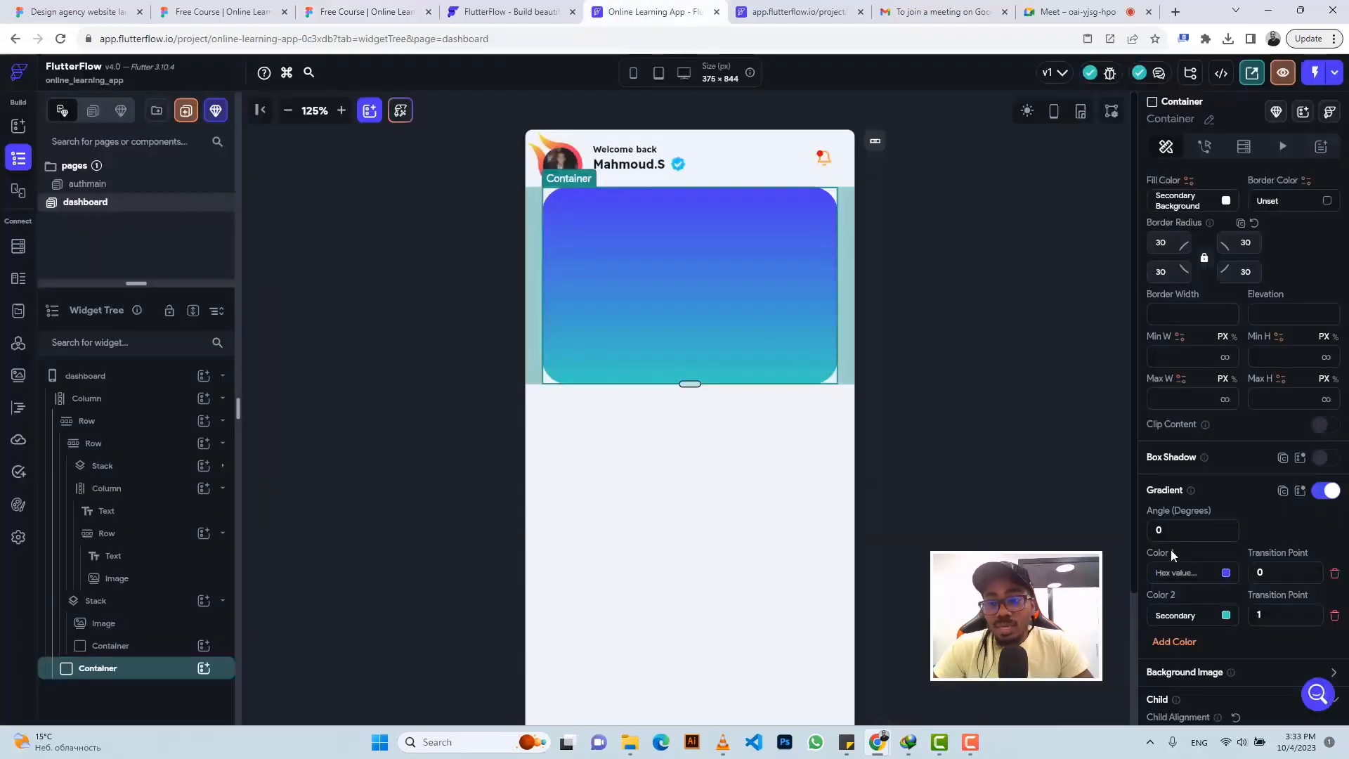
key("ctrl+v")
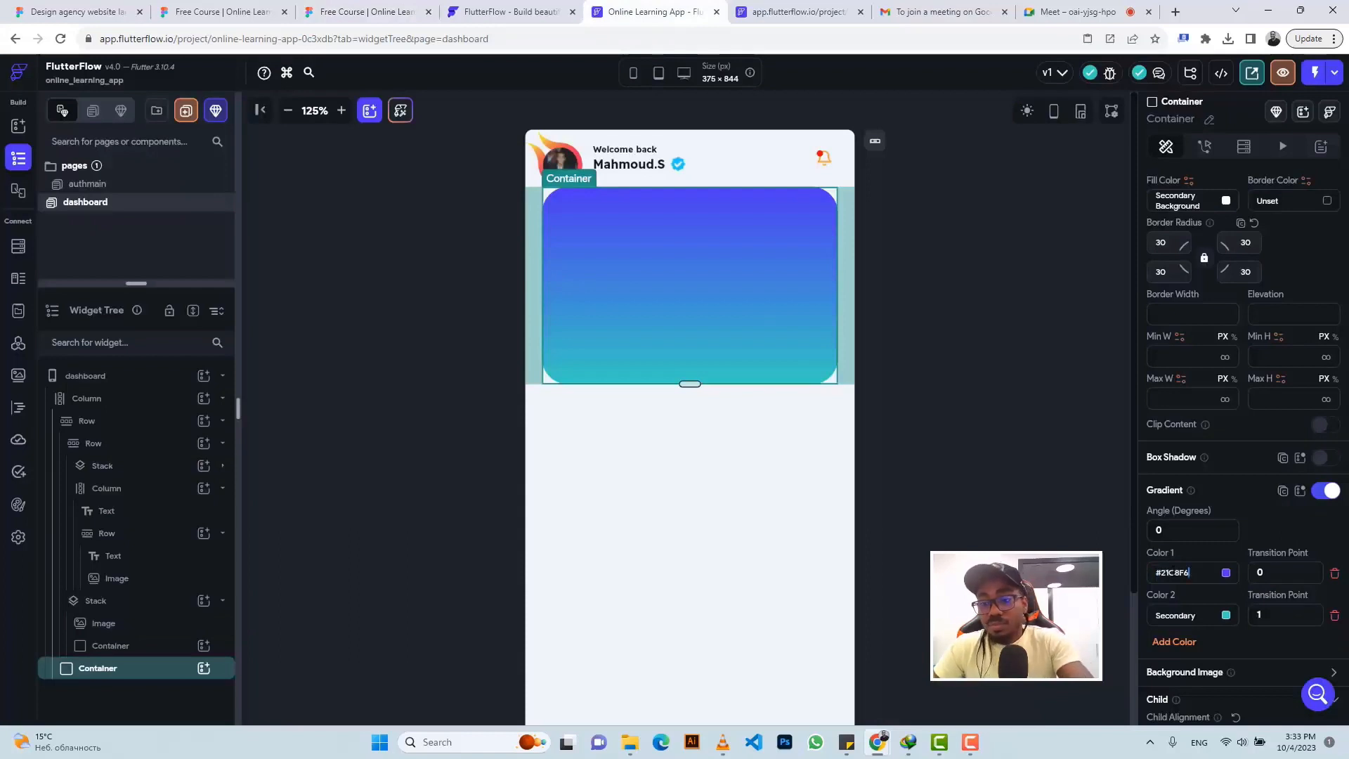
key("Return")
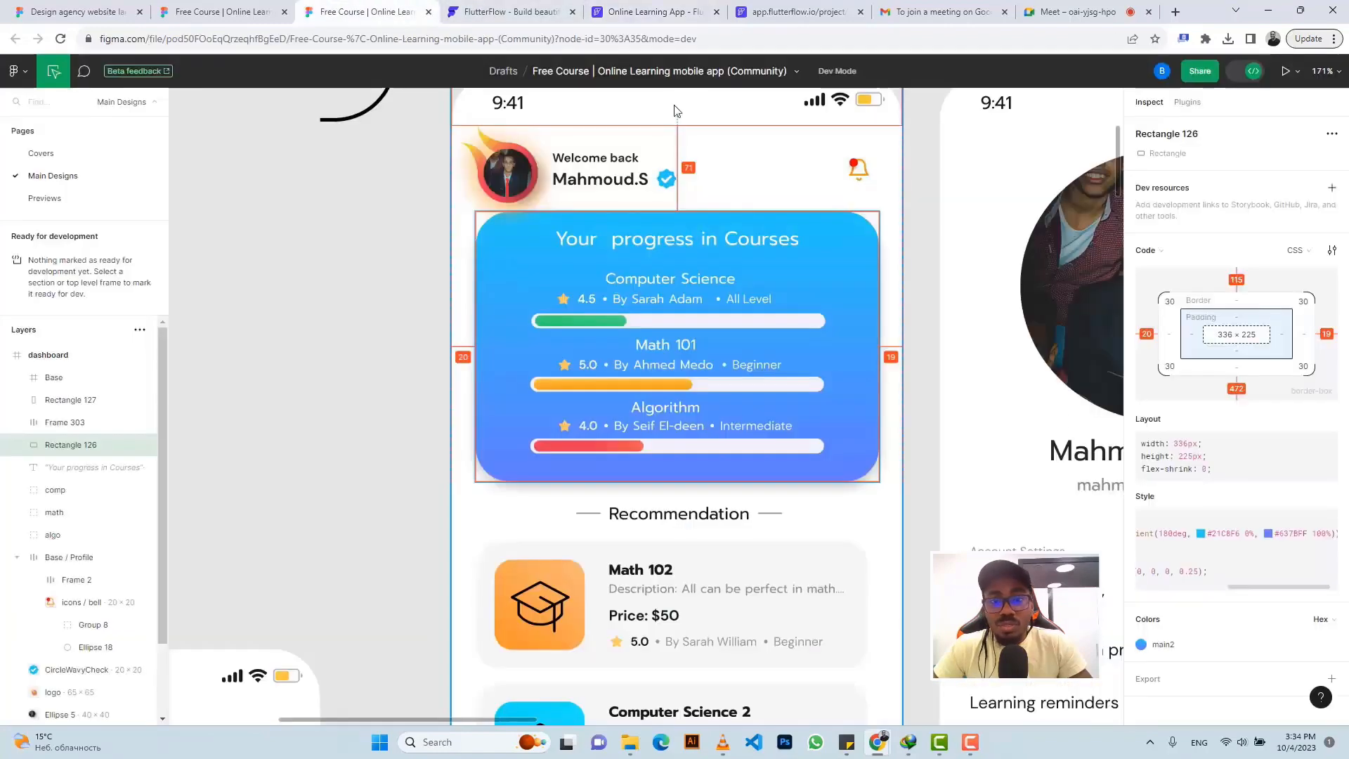
Copy the card gradient's second colour from Figma and set the Container's gradient Color 2 to #637BFF in FlutterFlow
left_click(362, 12)
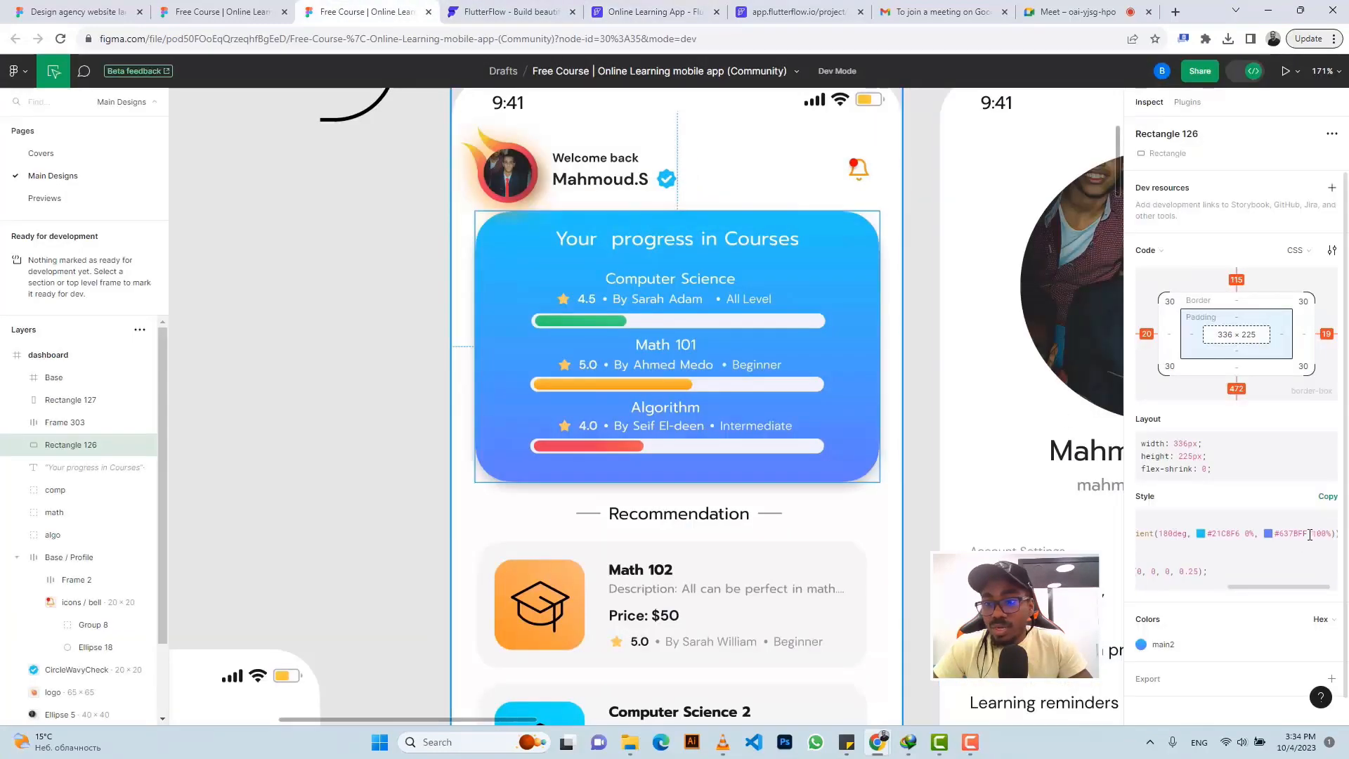
left_click_drag(1308, 534, 1268, 538)
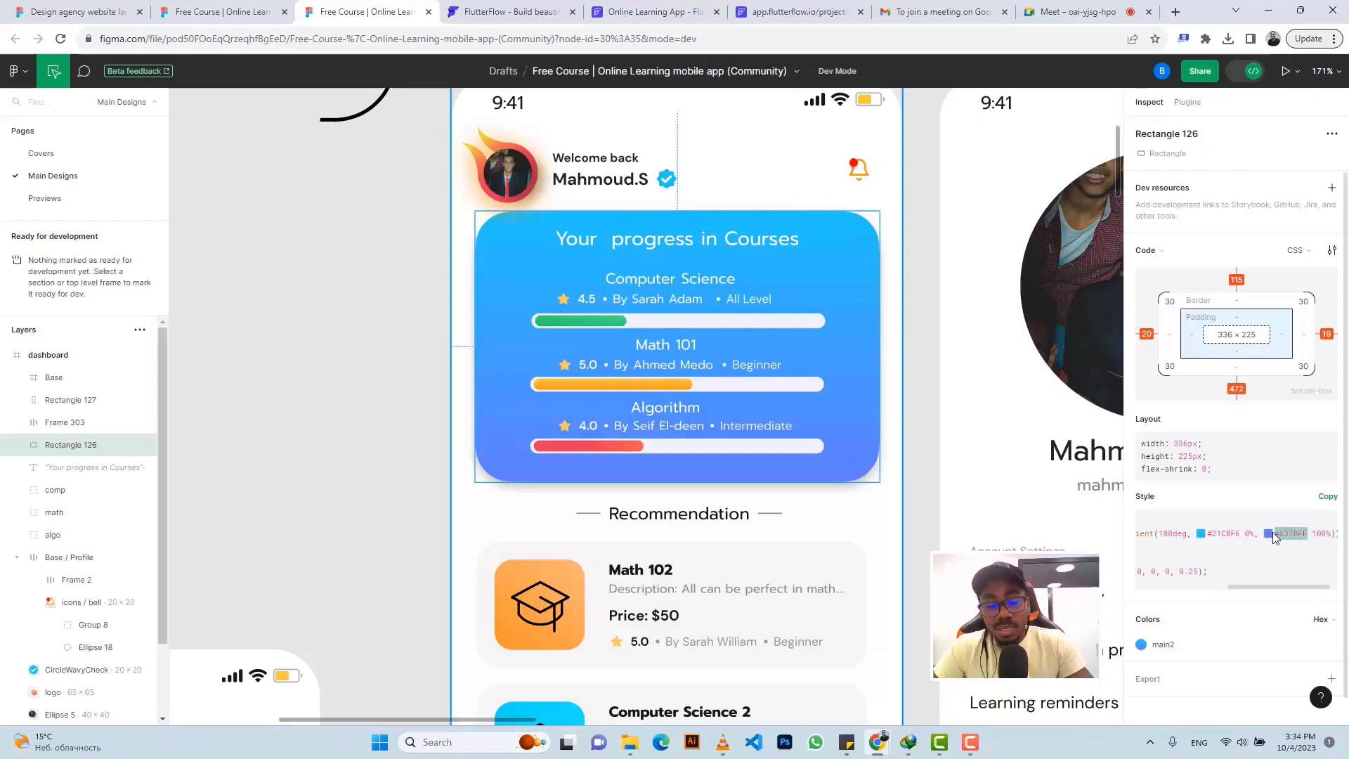
left_click(650, 12)
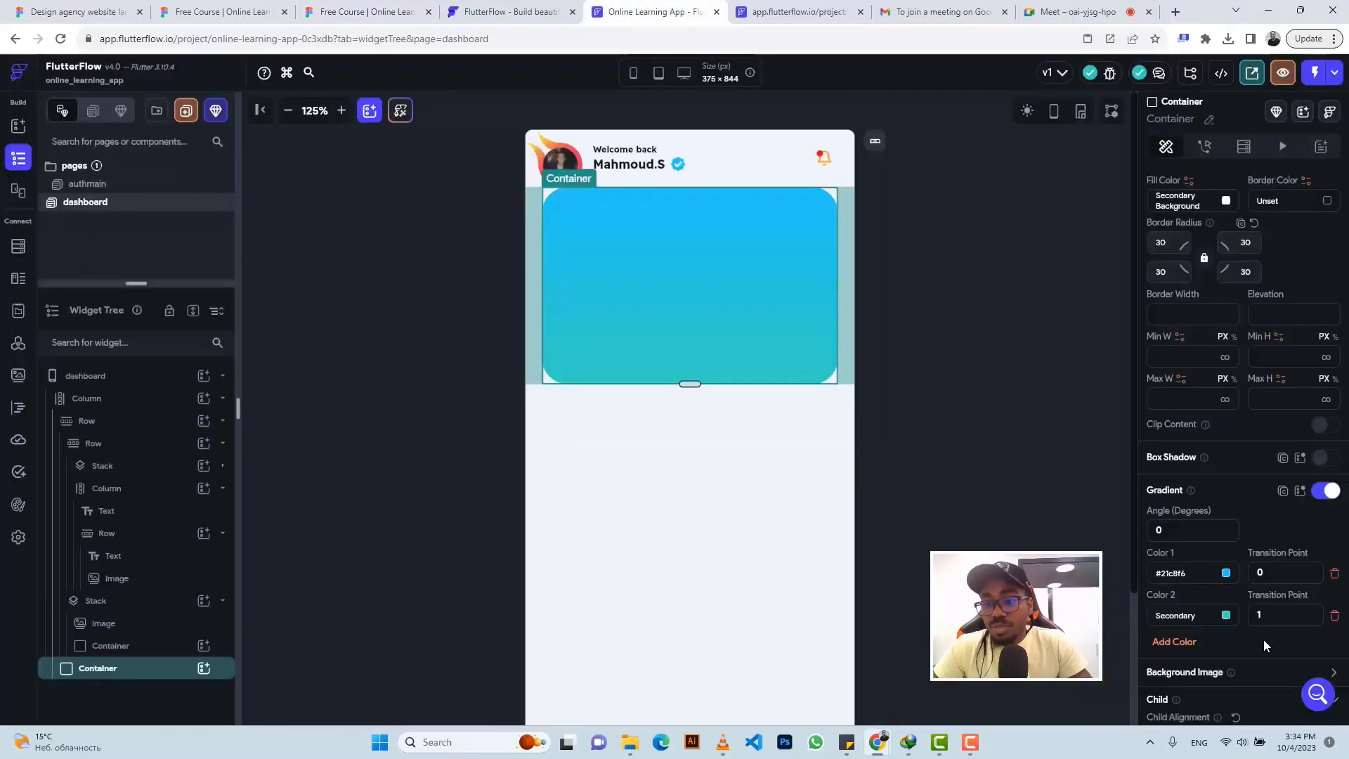
left_click(1187, 615)
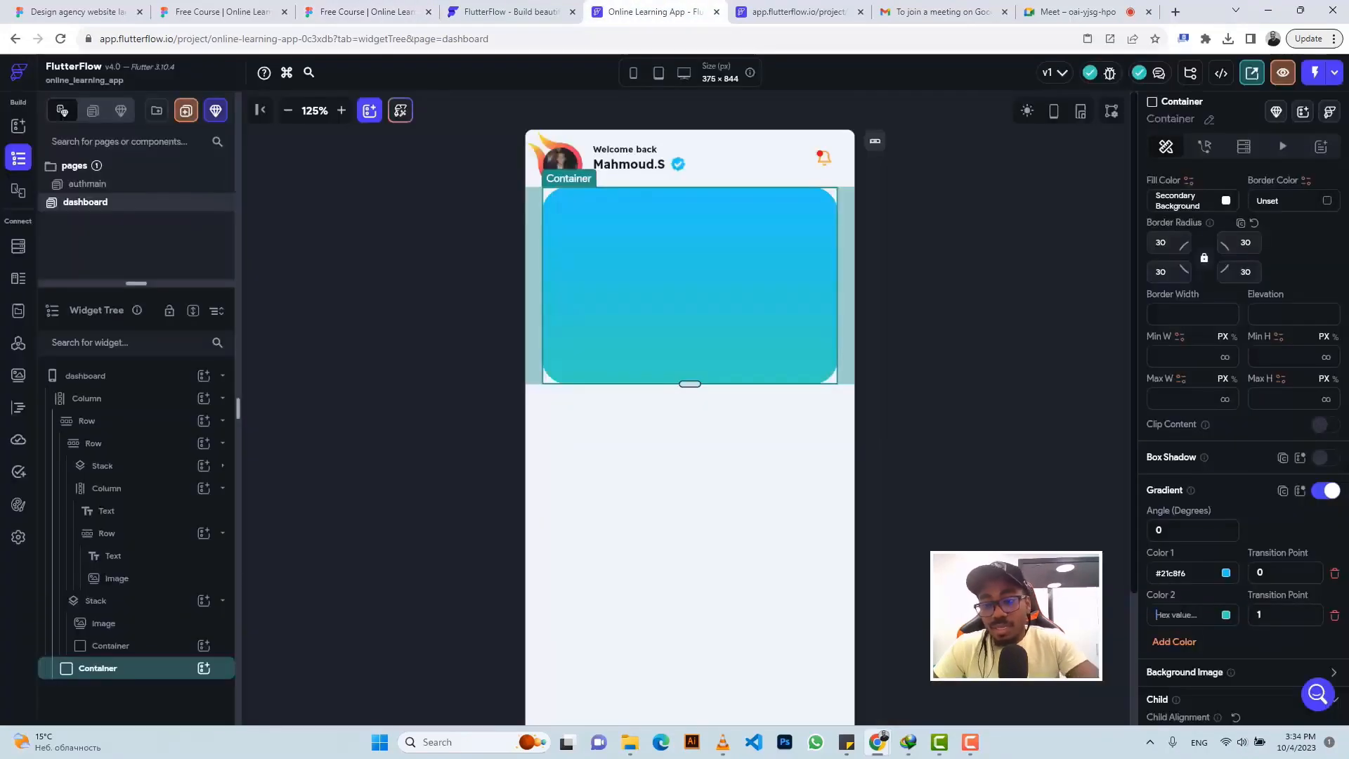
key("ctrl+v")
key("Return")
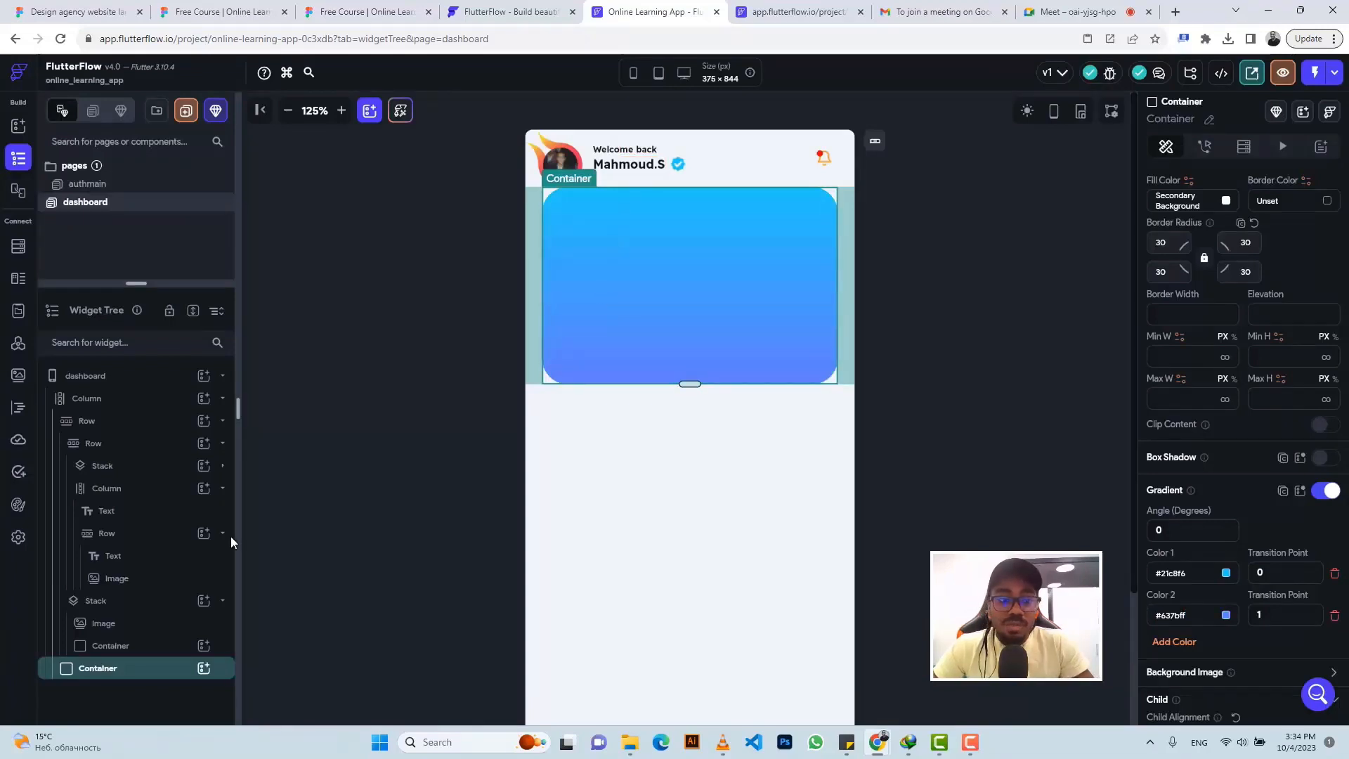
Add a Column inside the gradient Container and copy the "Your progress in Courses" heading text from Figma
left_click(204, 668)
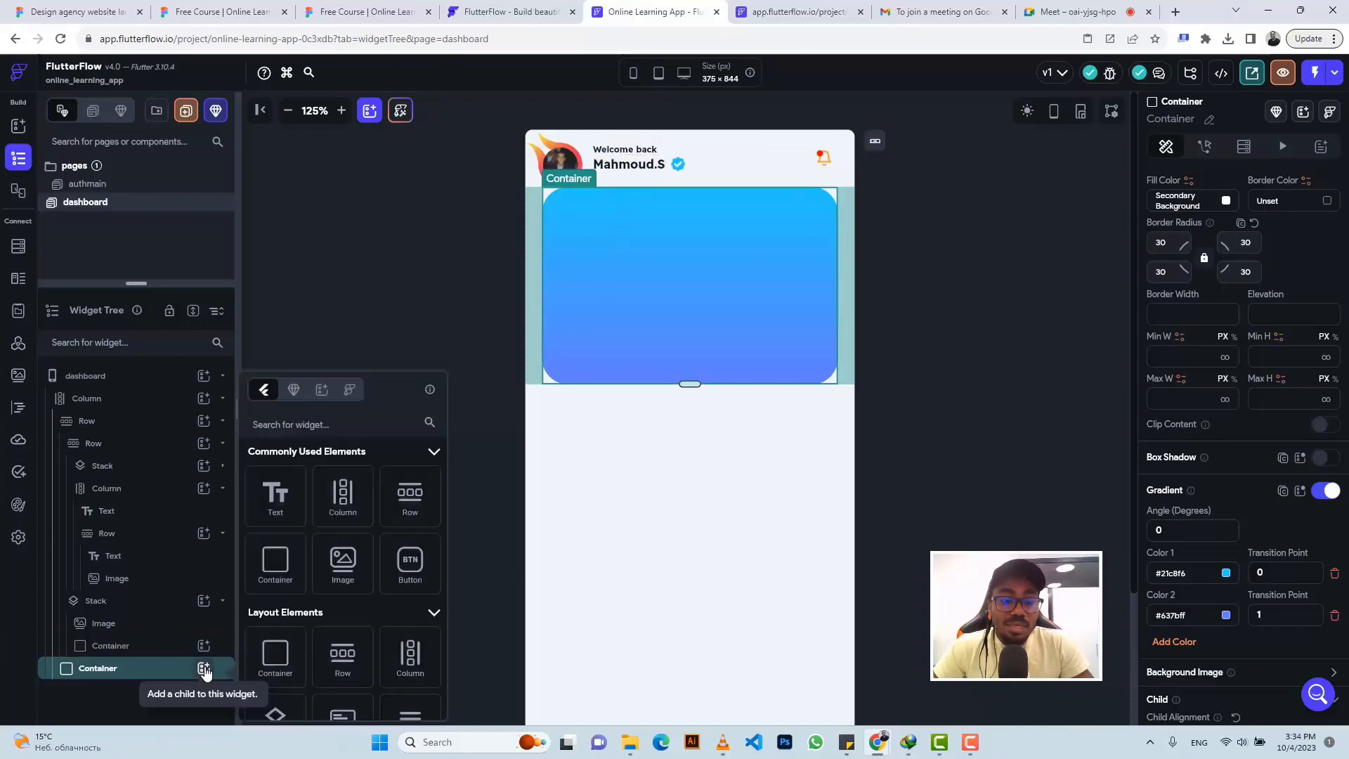
left_click(342, 493)
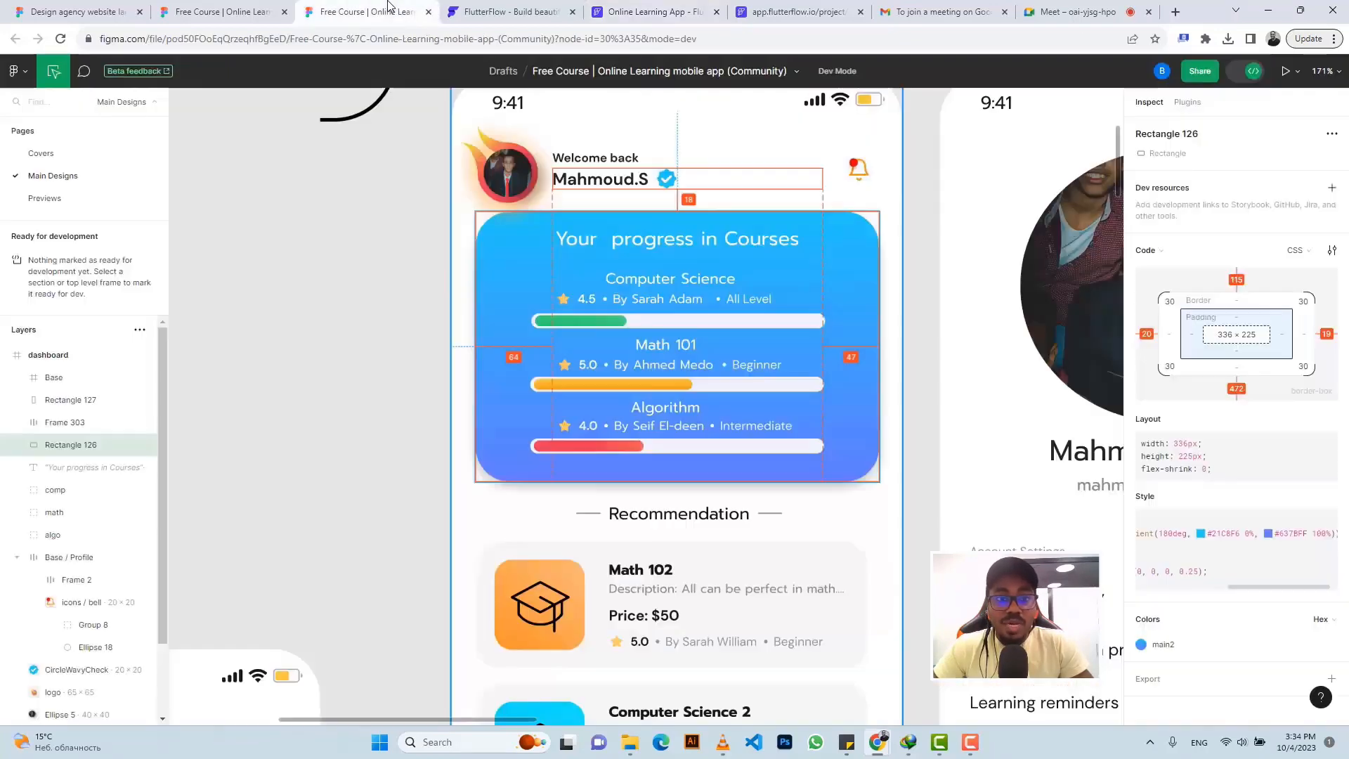
left_click(365, 11)
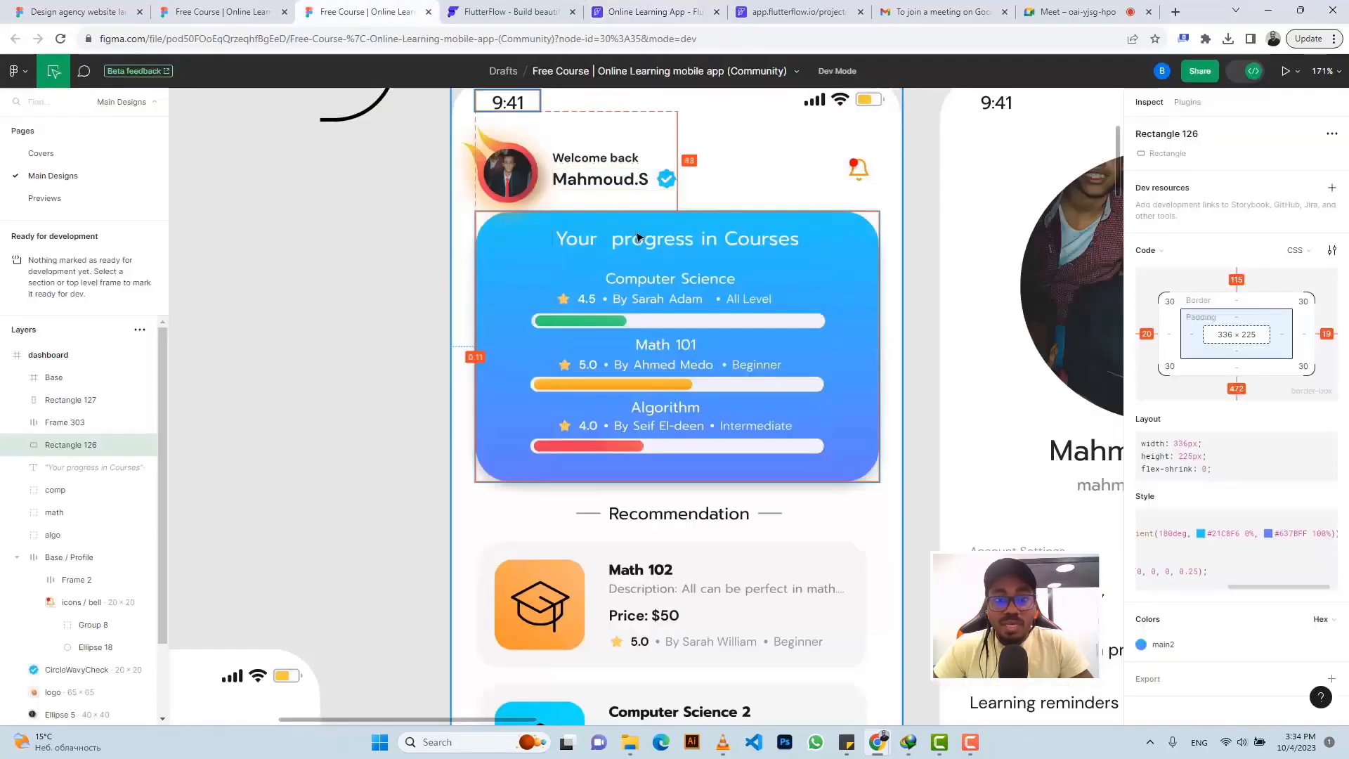
left_click(569, 244)
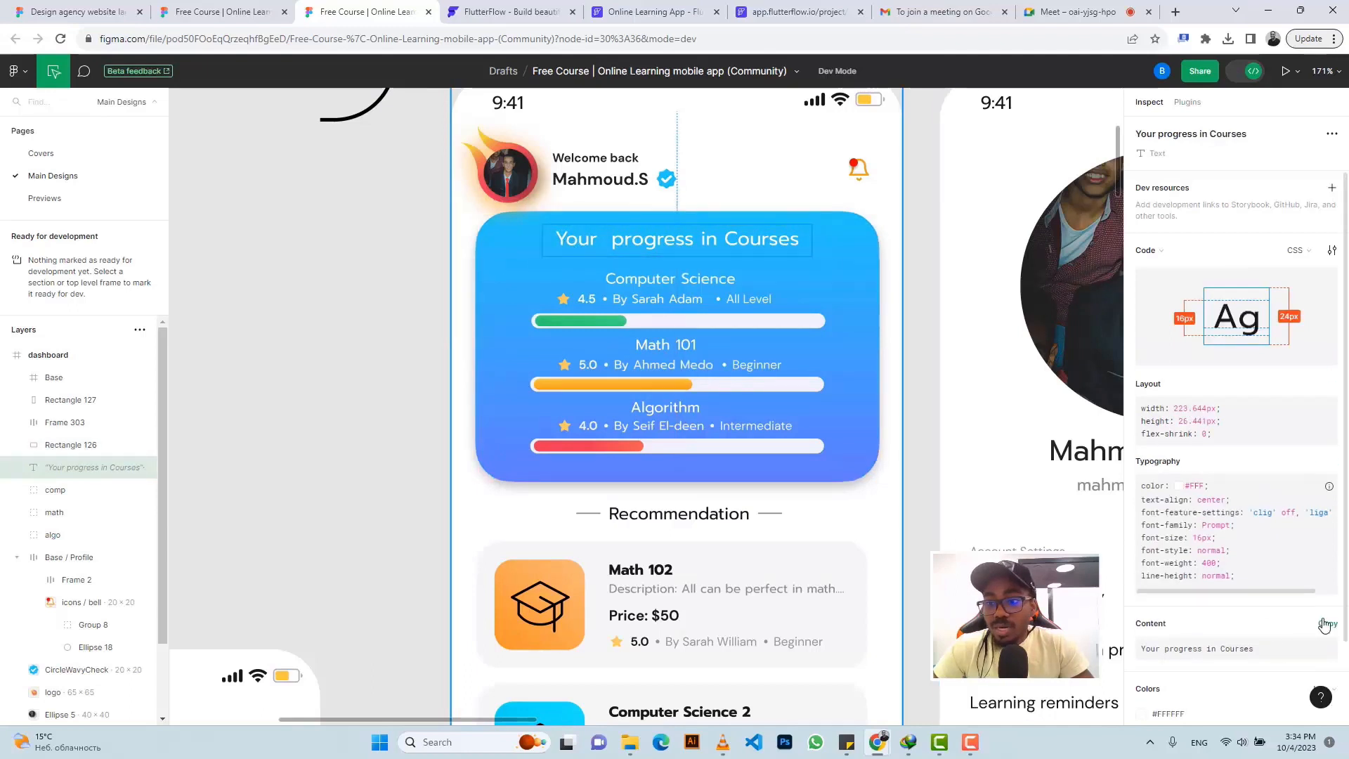
left_click(1325, 624)
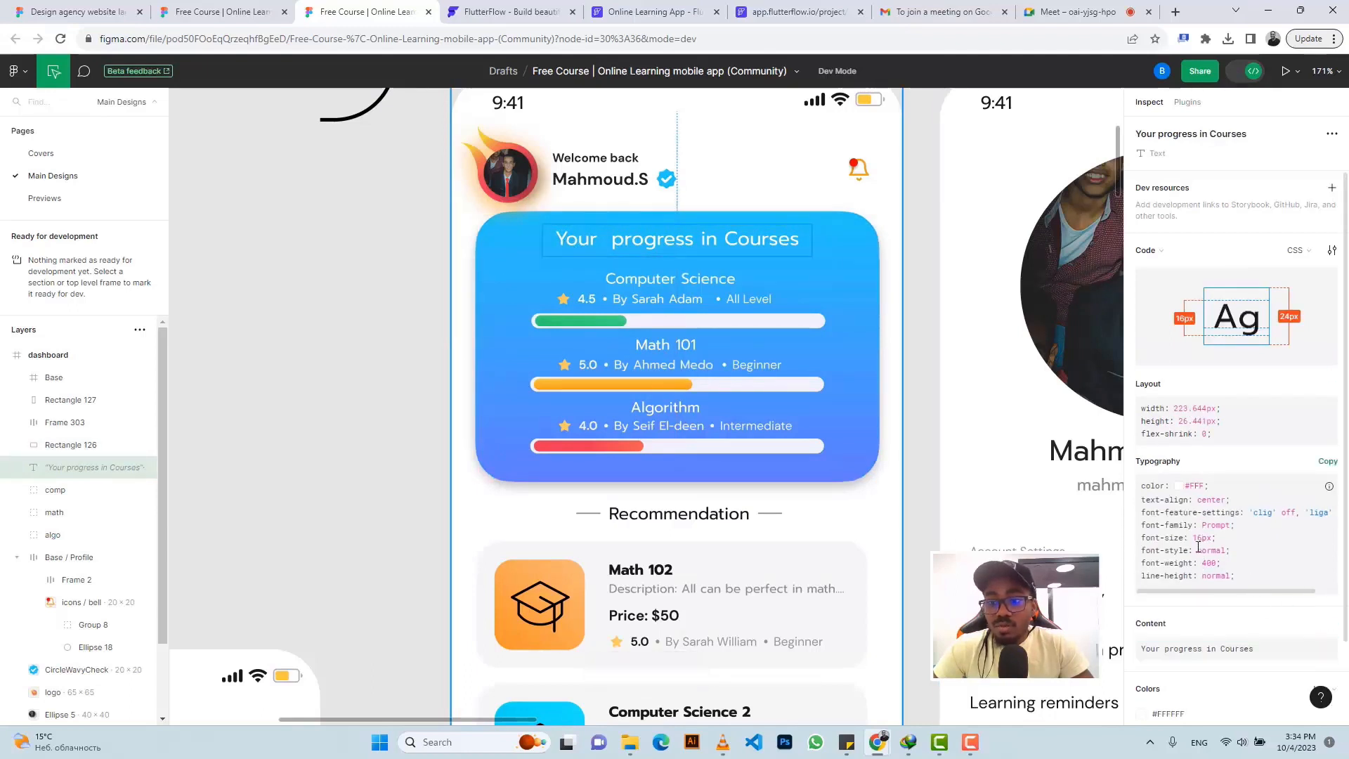
left_click(654, 11)
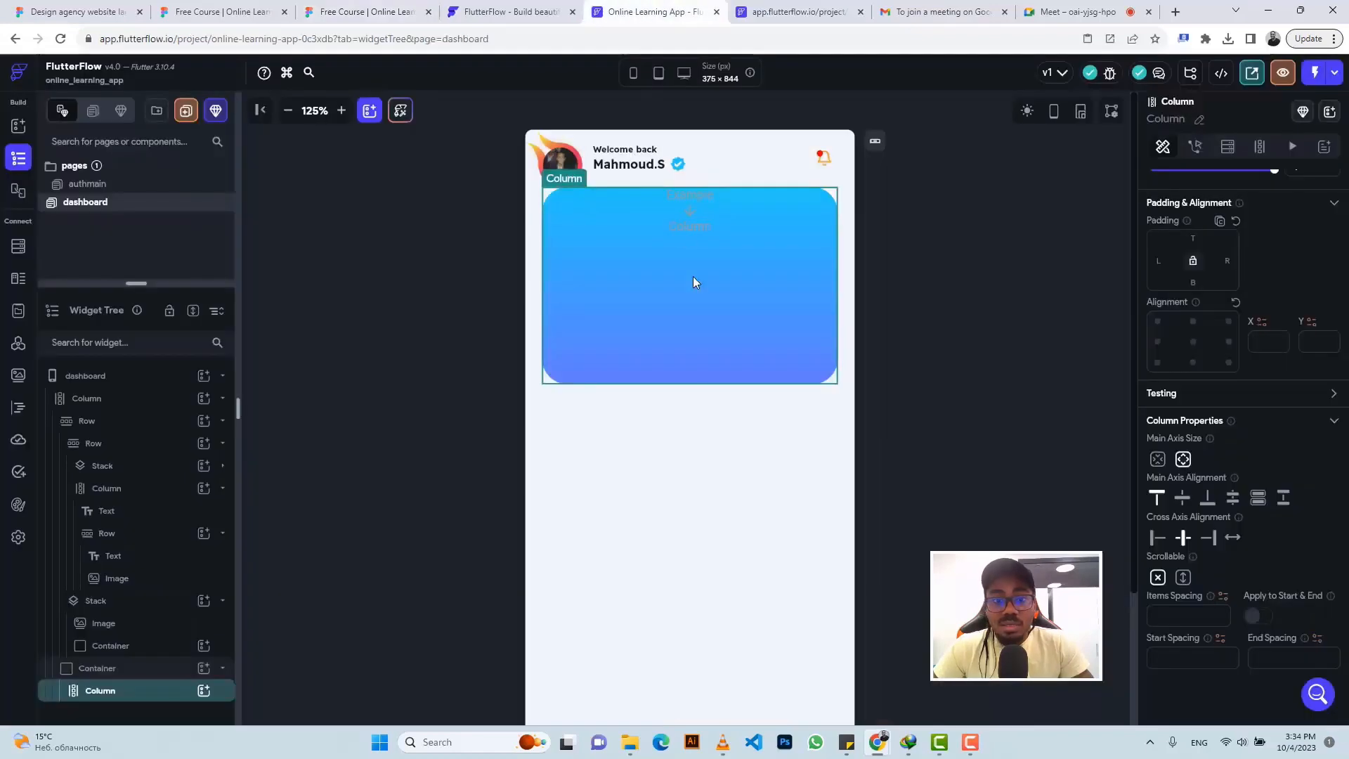
Add a Row inside the card's Column and place a Text widget in that Row
left_click(203, 691)
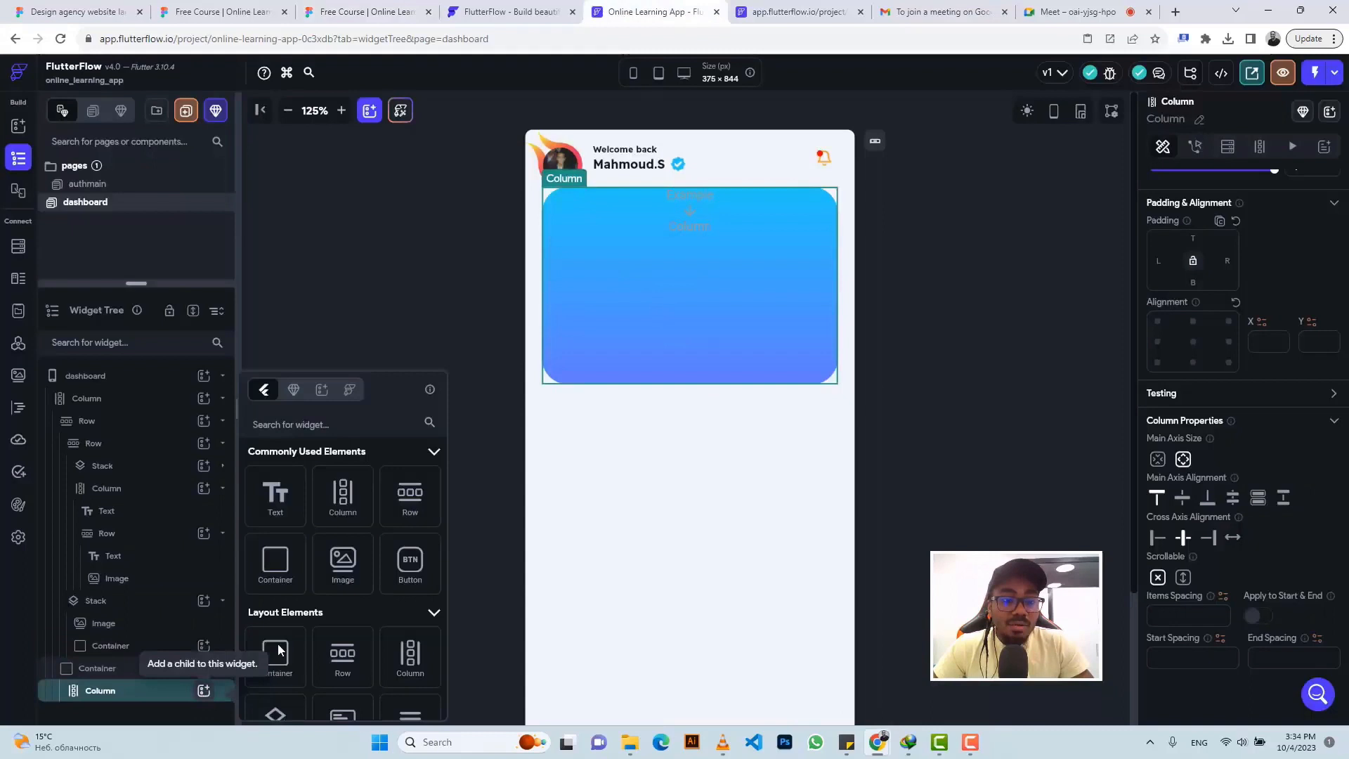
left_click(411, 498)
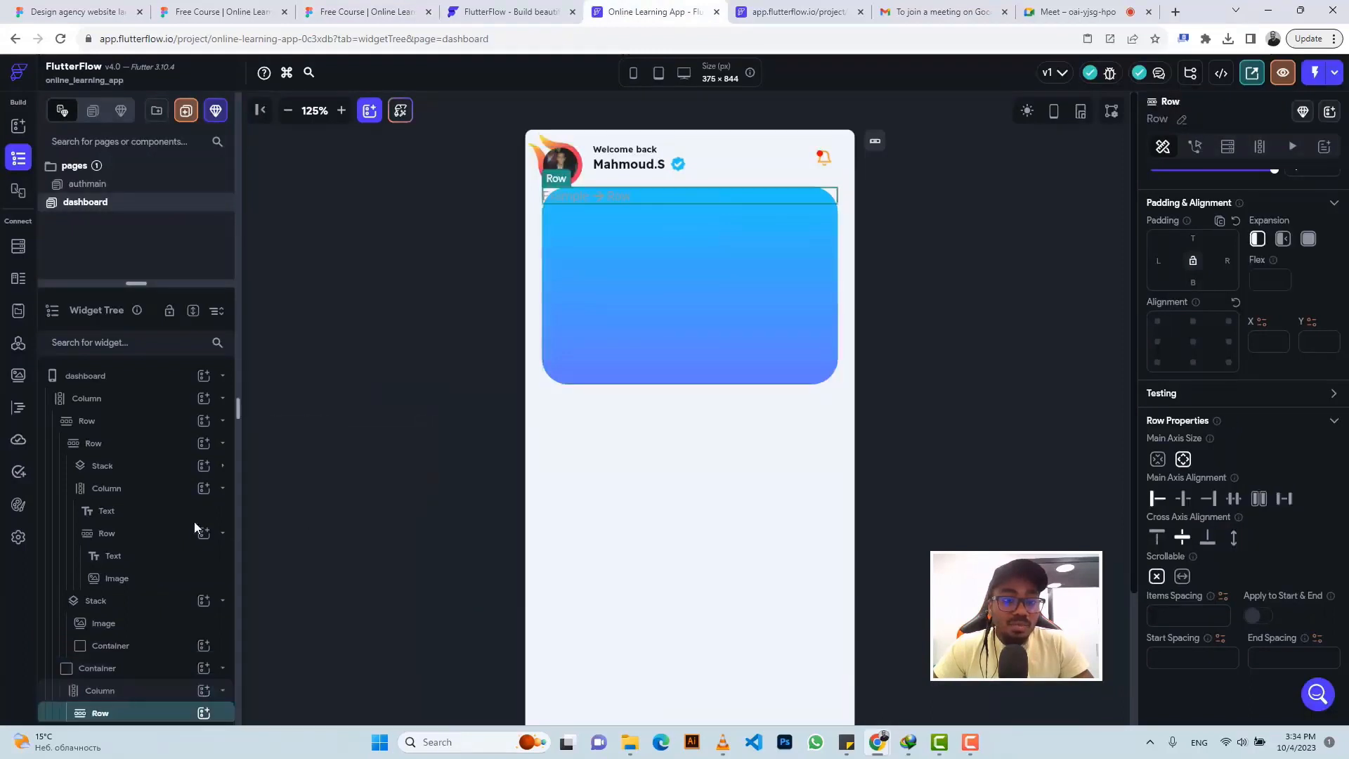
left_click(204, 711)
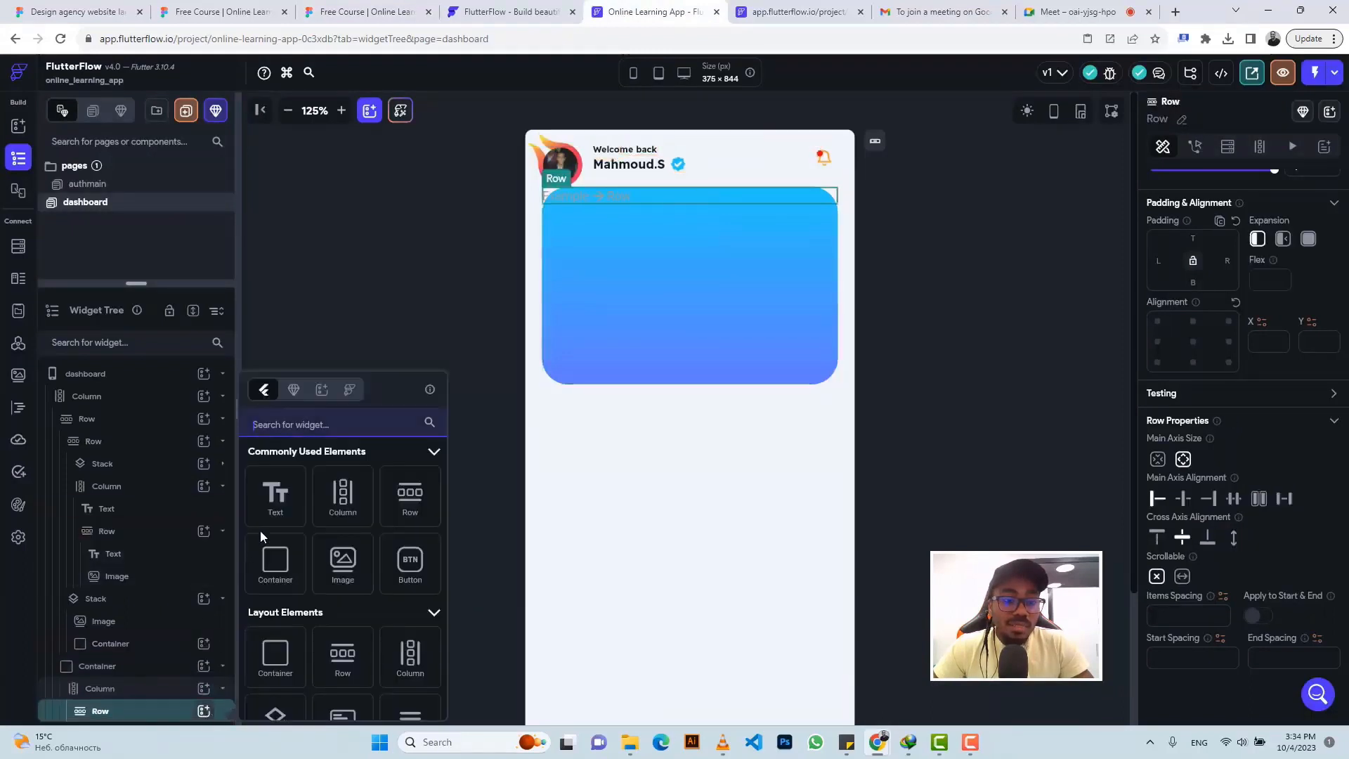
left_click(275, 495)
Set the new Text widget's content to "Your progress in Courses" and its font size to 16
scroll(1218, 375, "up", 2)
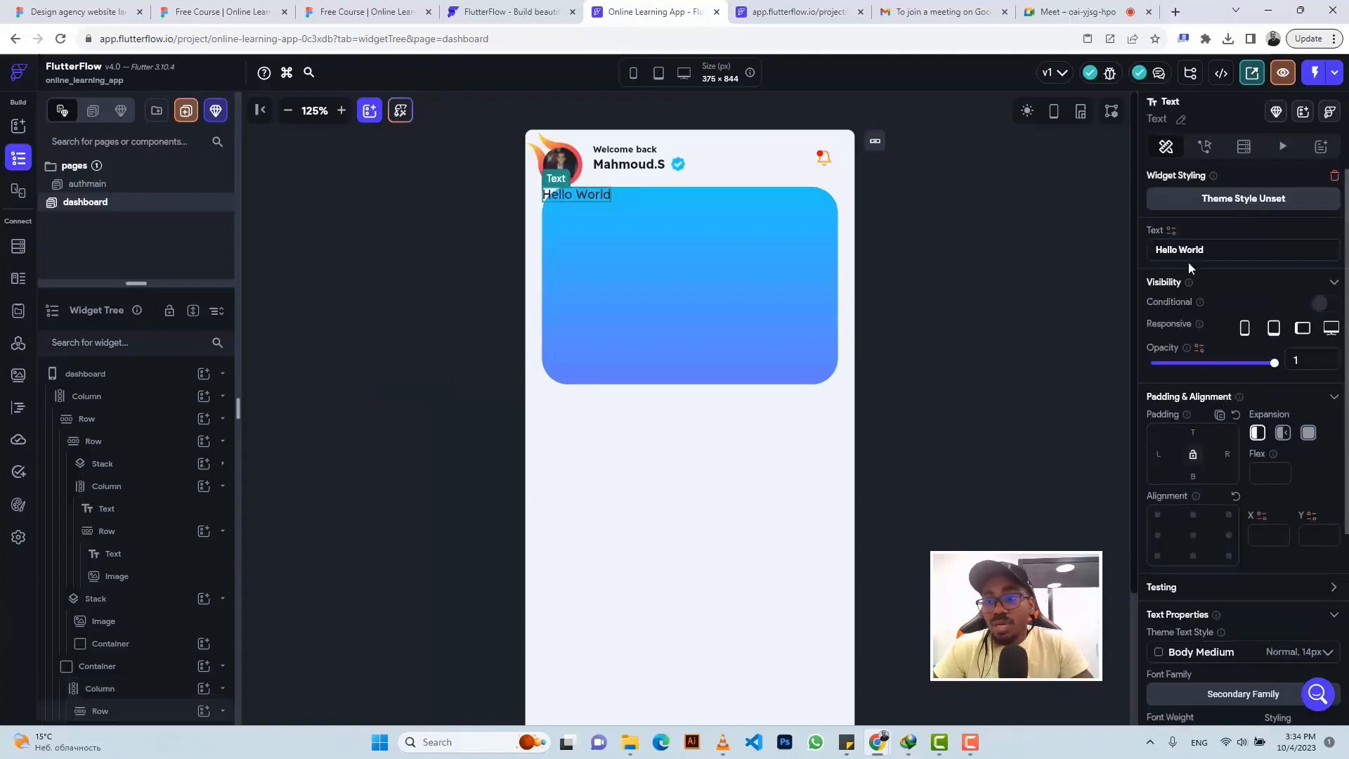
left_click(1185, 251)
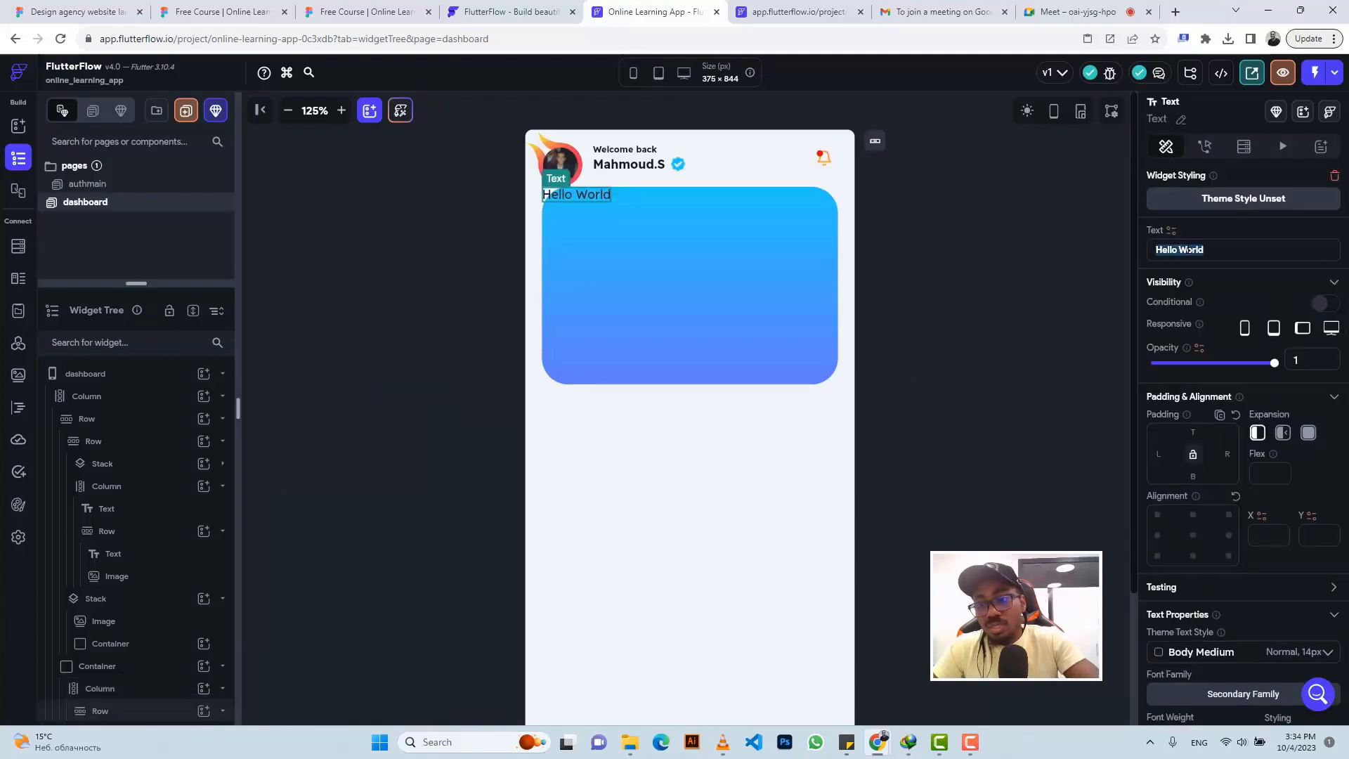
key("ctrl+v")
scroll(1246, 580, "down", 4)
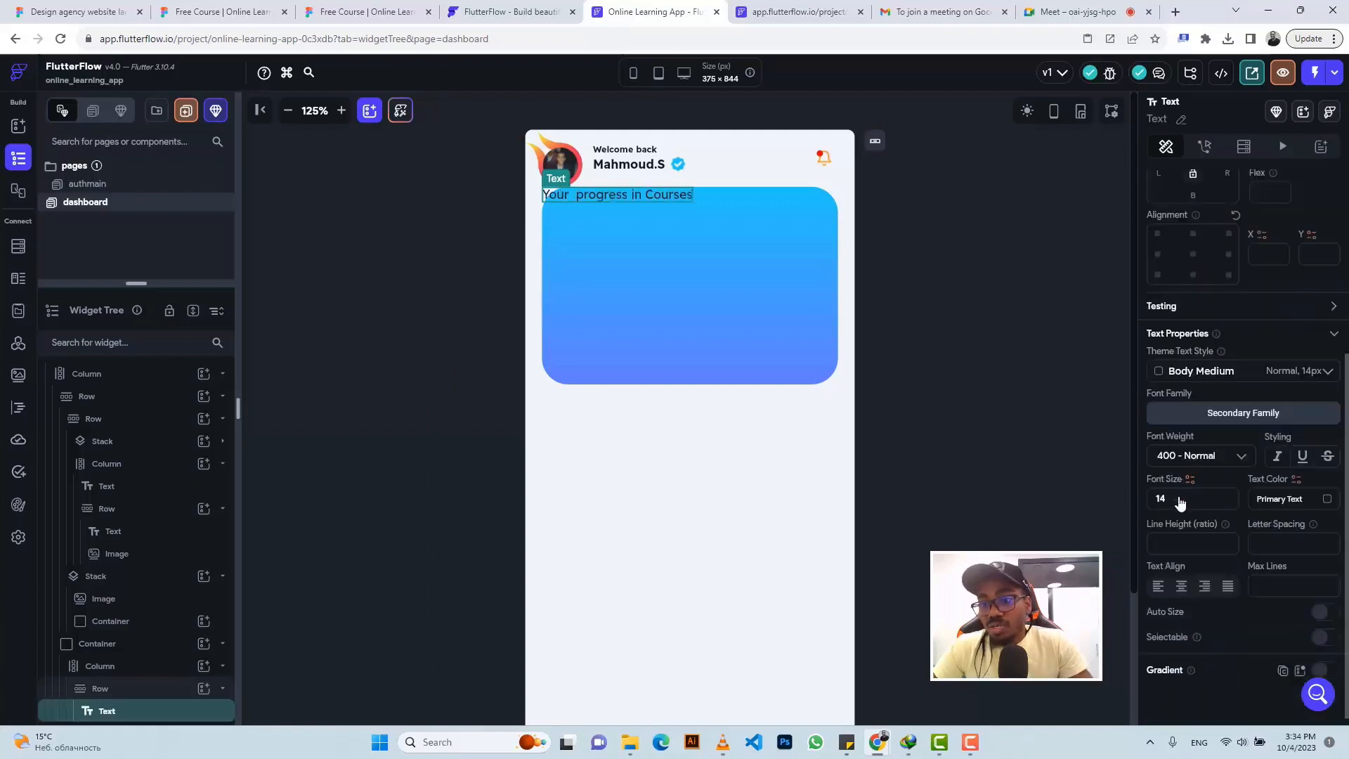
left_click(1179, 503)
key("BackSpace")
type("6")
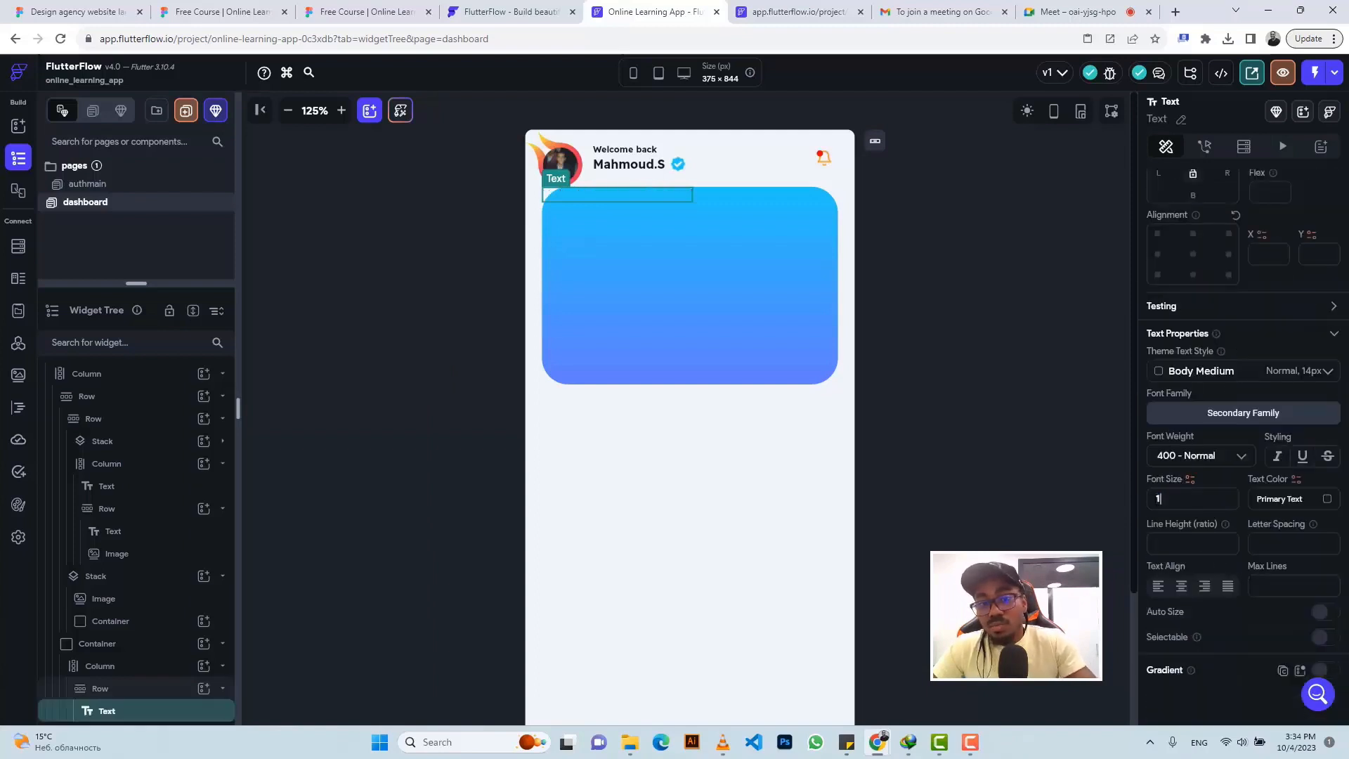
Set the text colour of the "Your progress in Courses" heading to the Secondary Background theme colour
left_click(1327, 500)
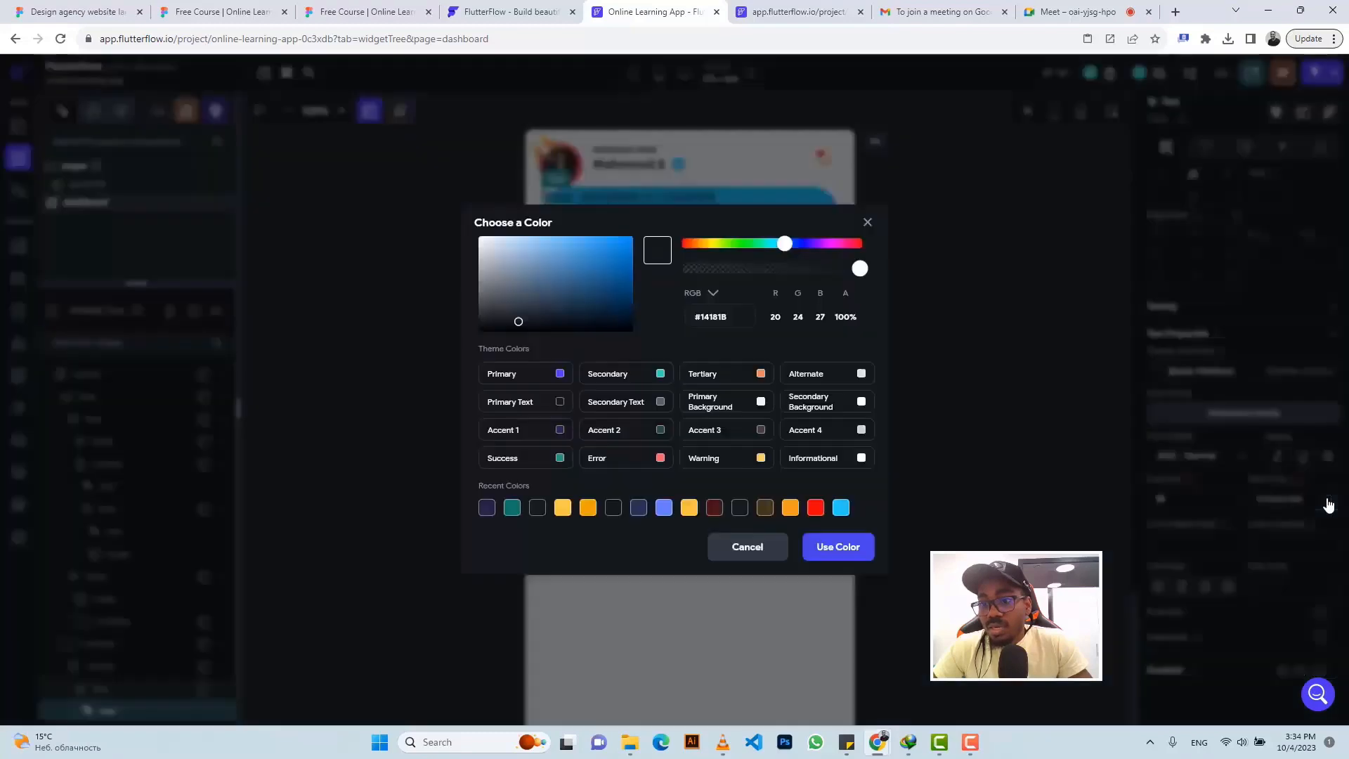
left_click(861, 402)
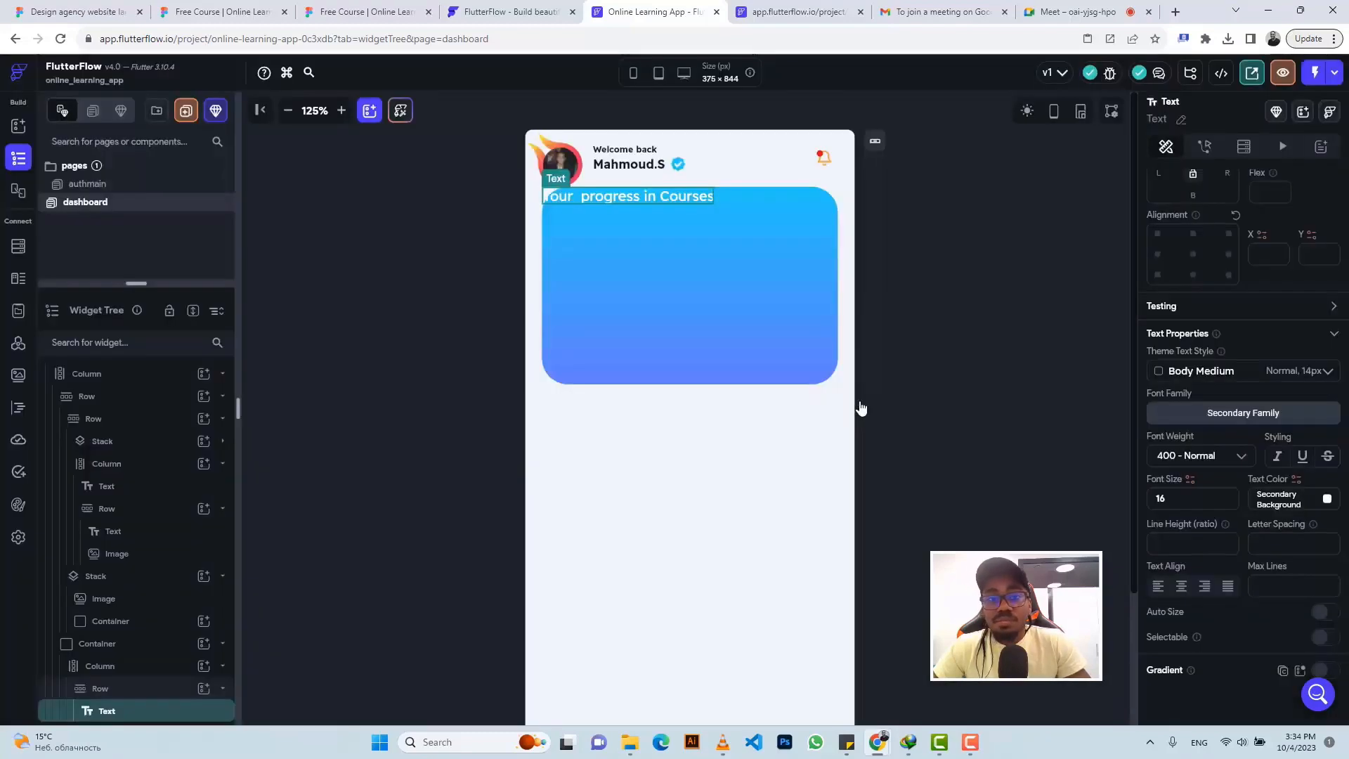
left_click(751, 221)
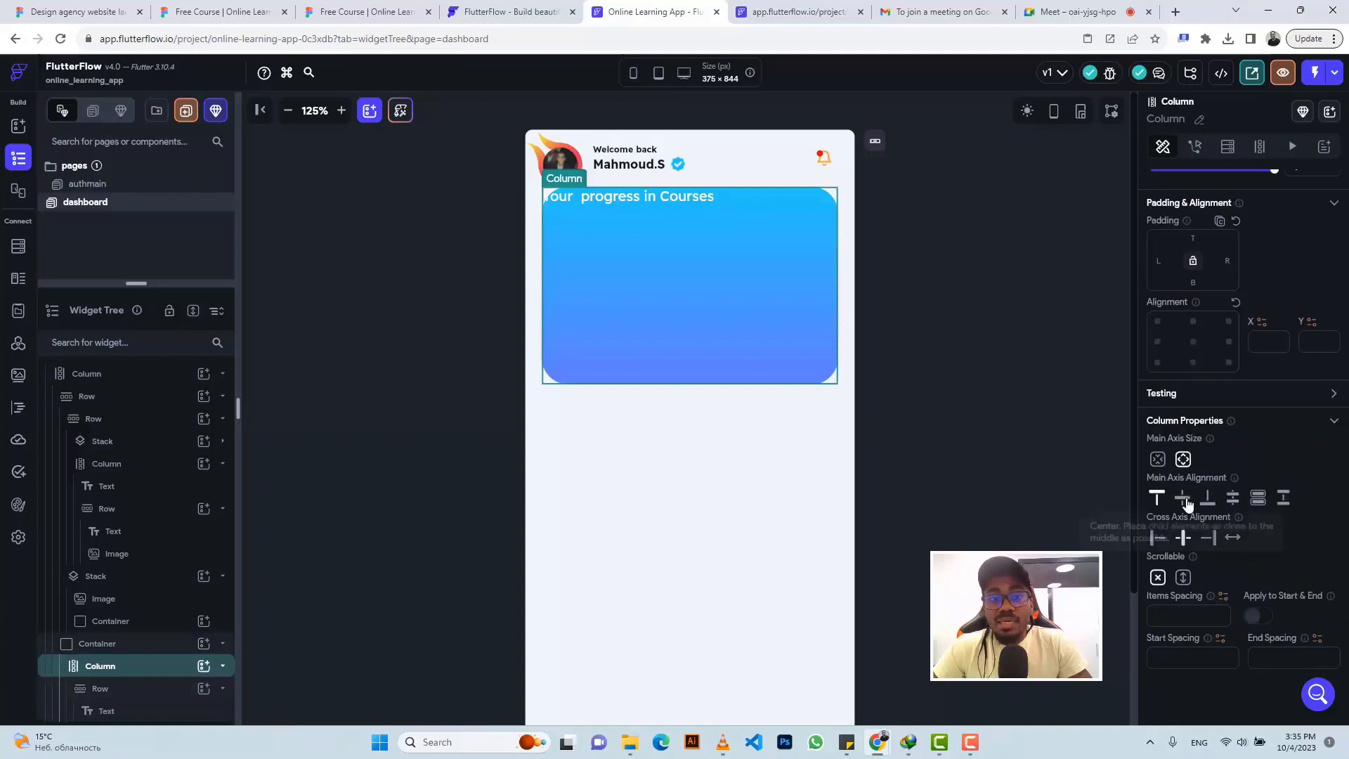
left_click(1185, 499)
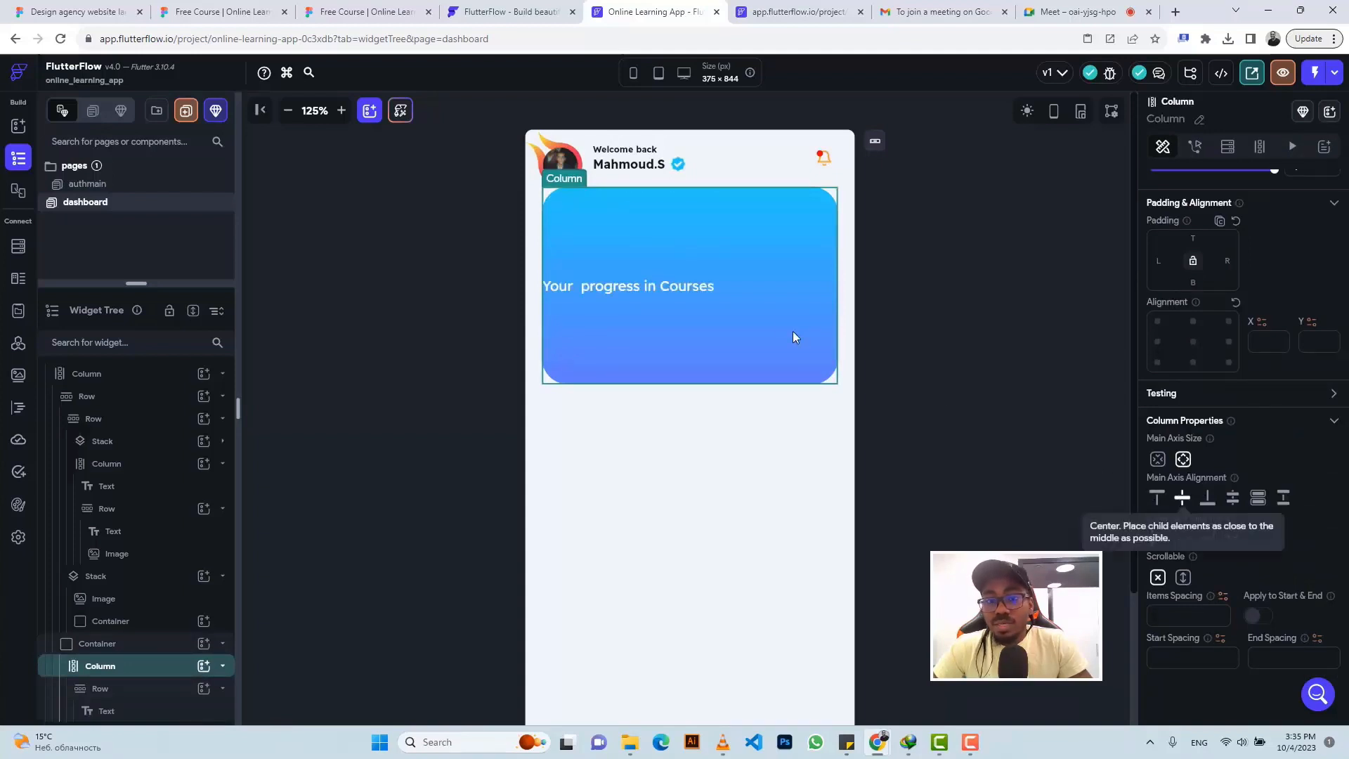
left_click(1158, 499)
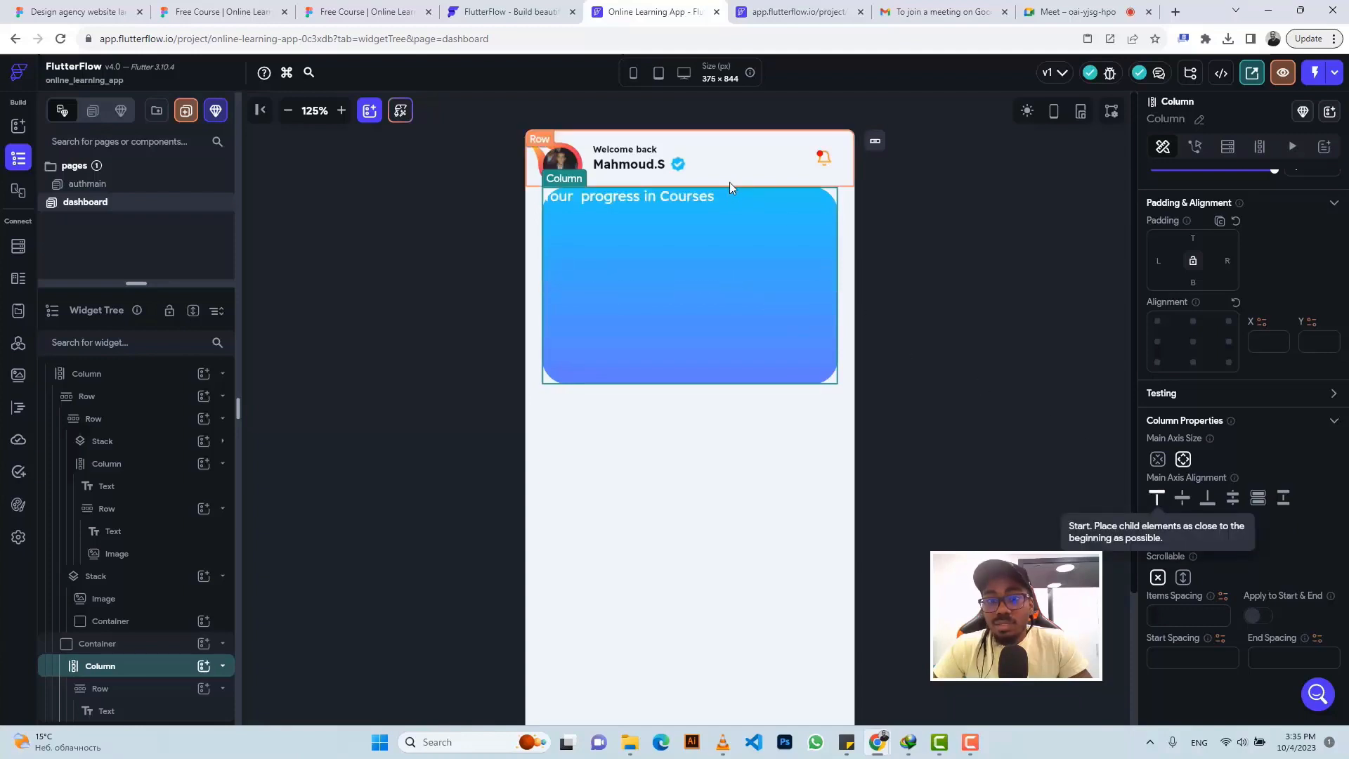
Set the heading Row's main axis alignment to Center and duplicate that Row inside the card's Column
left_click(760, 196)
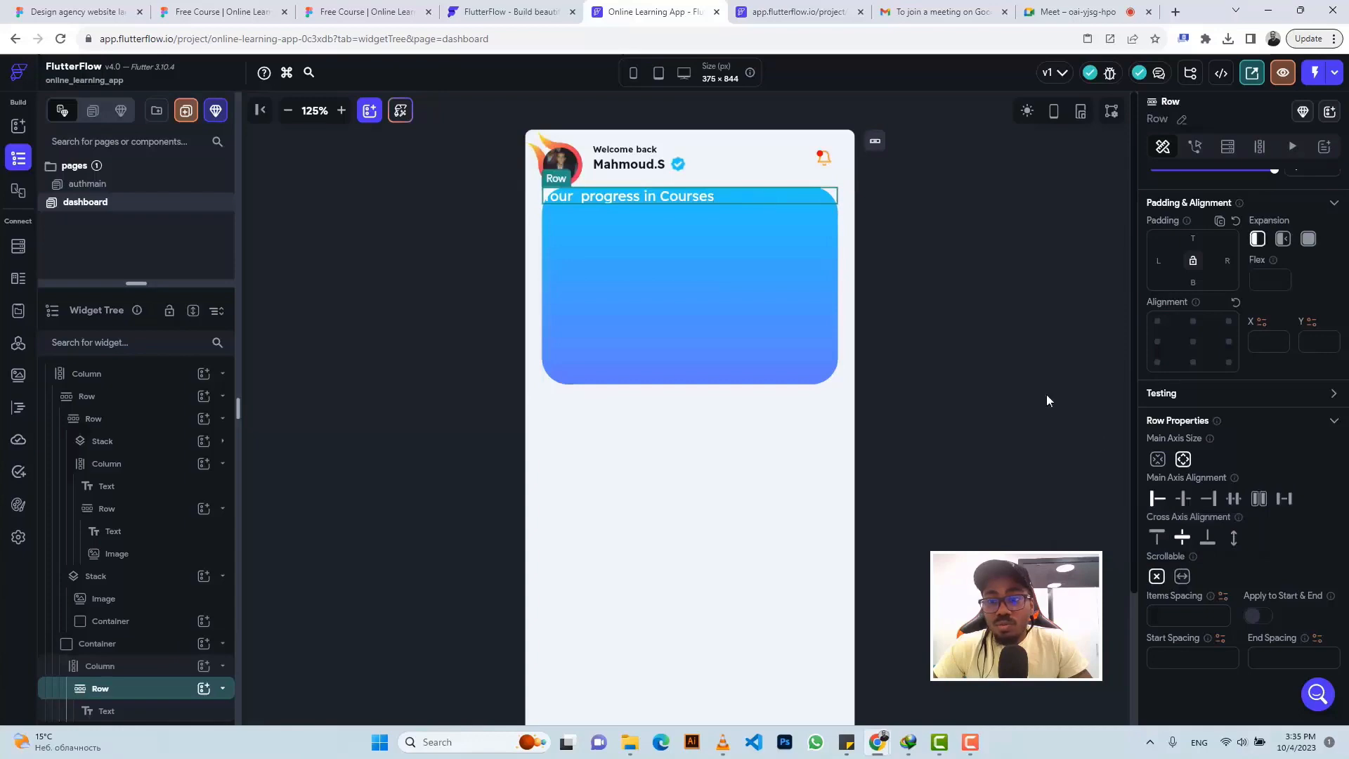
left_click(1184, 498)
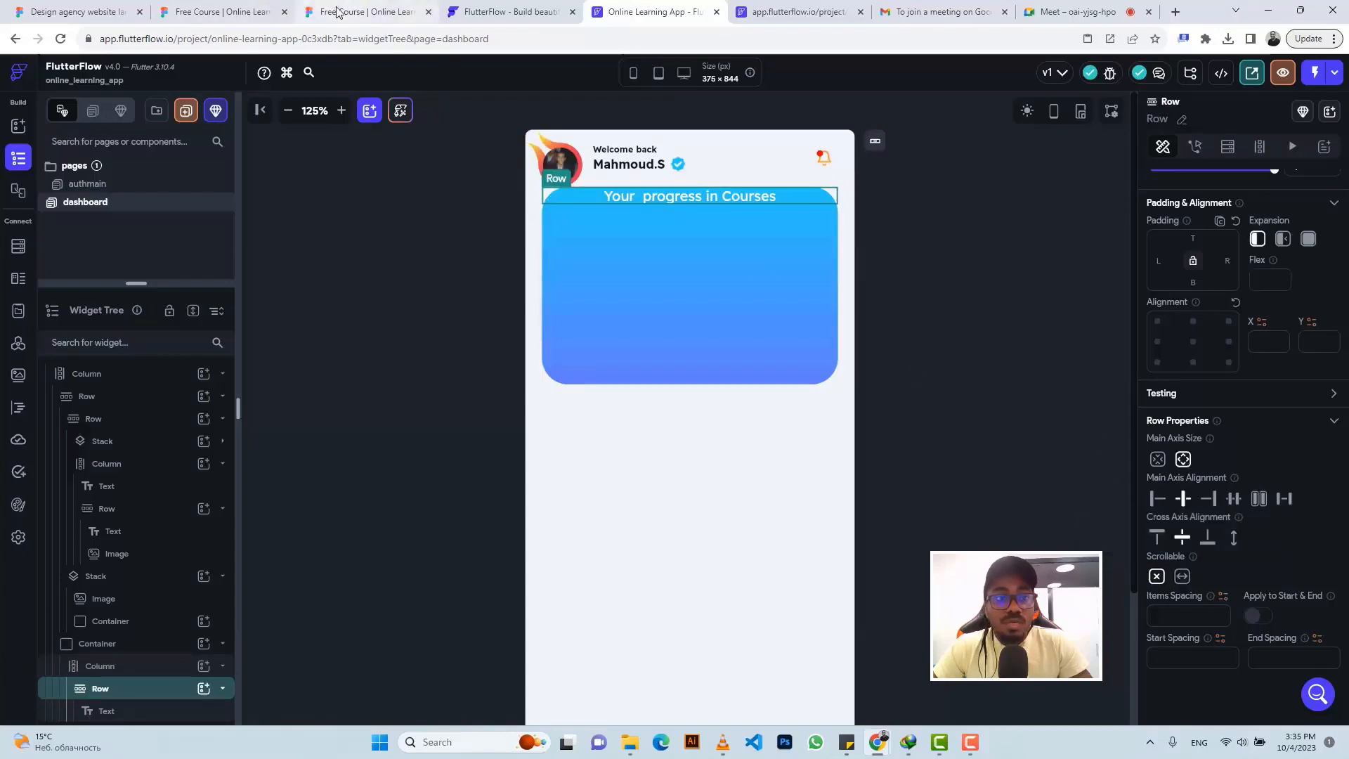
left_click(392, 7)
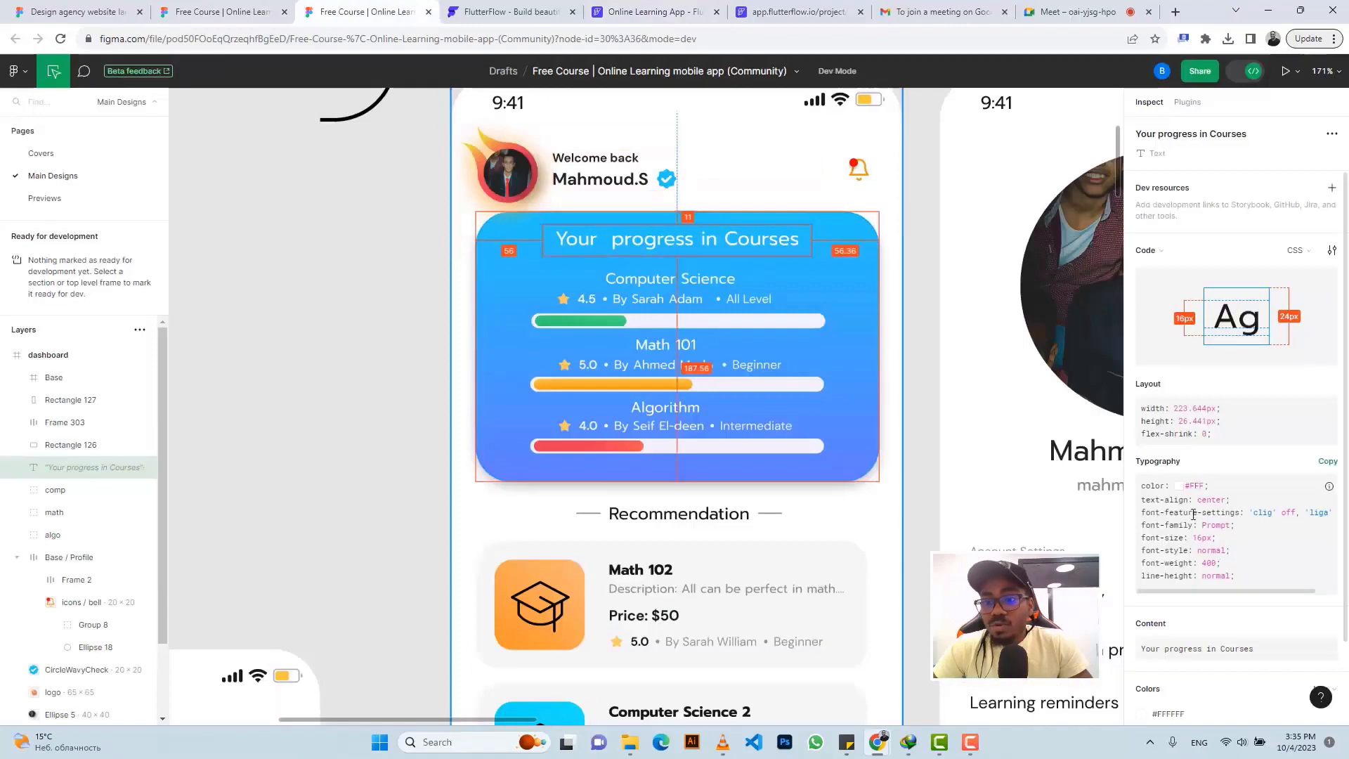
left_click(707, 283)
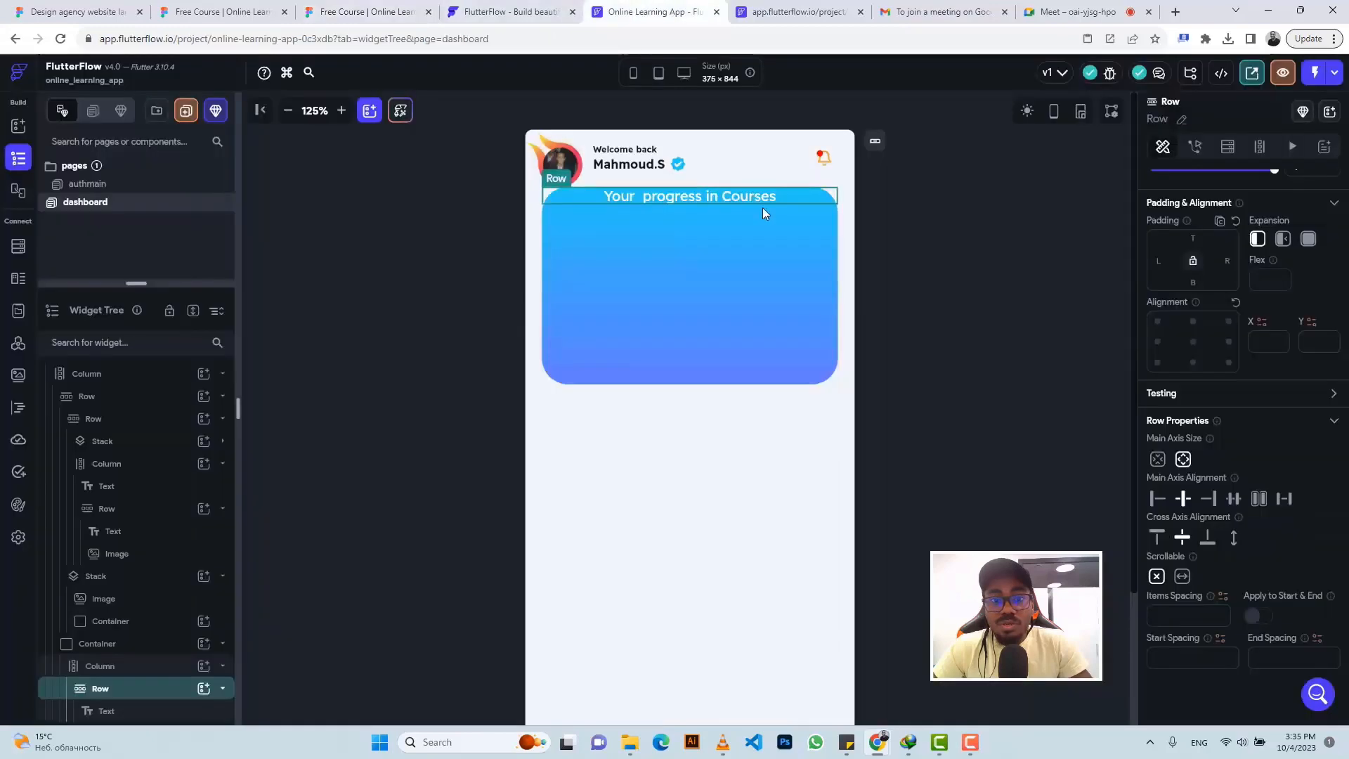
left_click(654, 11)
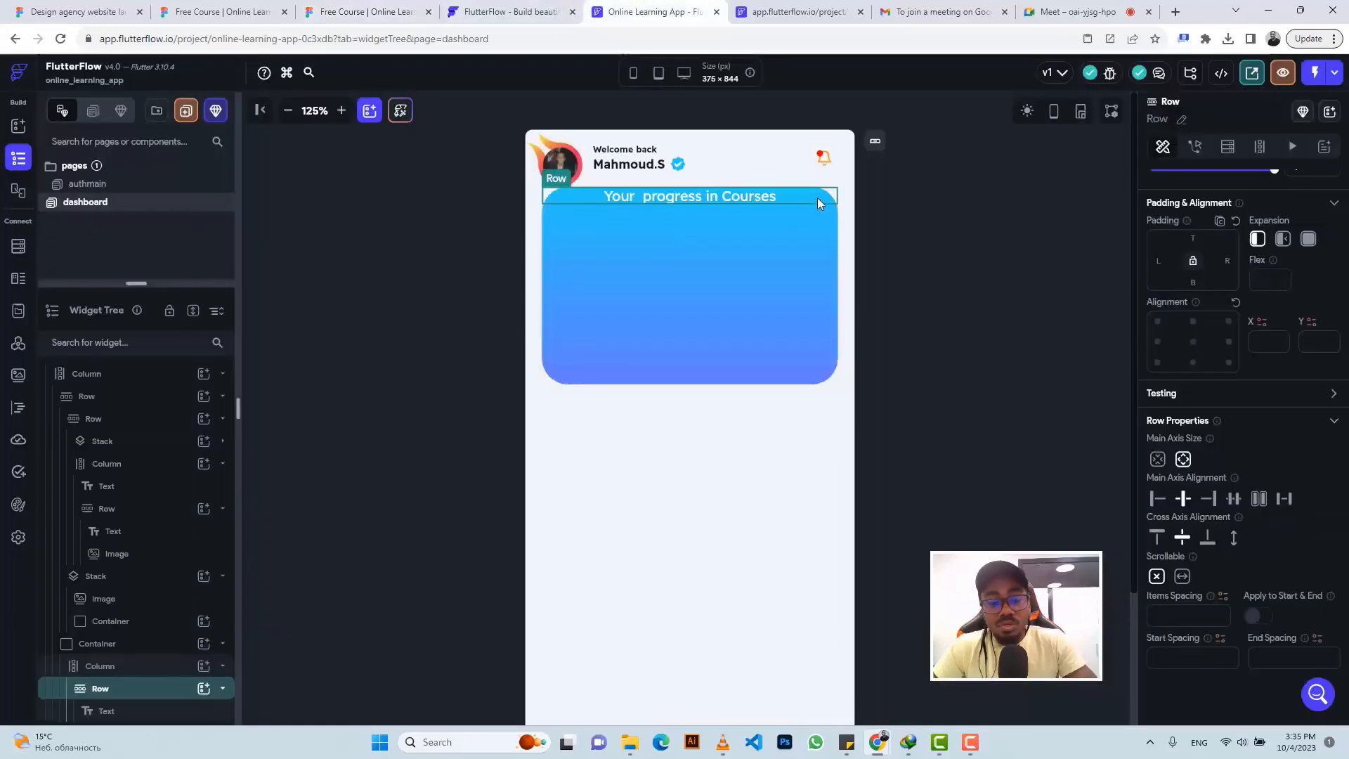
key("ctrl+v")
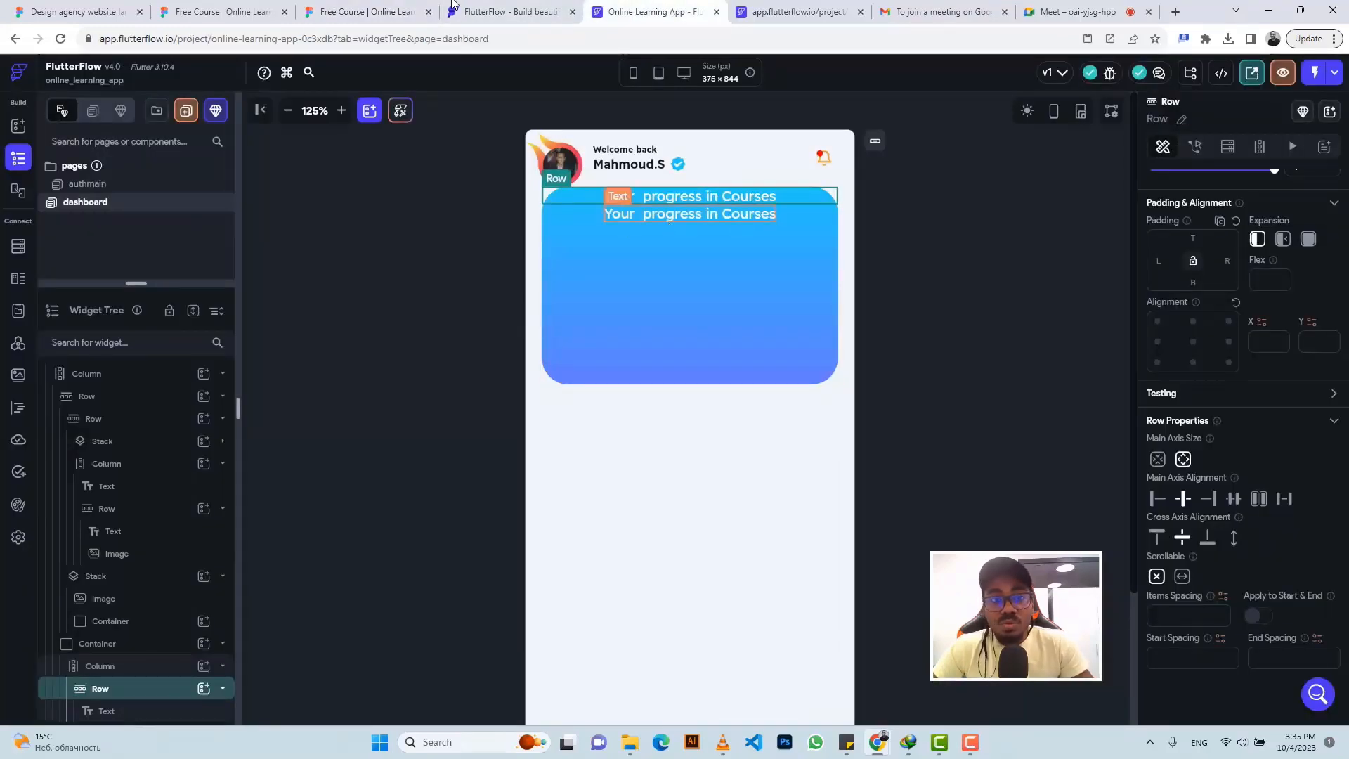
Copy the "Computer Science" text from Figma and use it as the content of the duplicated Row's Text in FlutterFlow
left_click(363, 8)
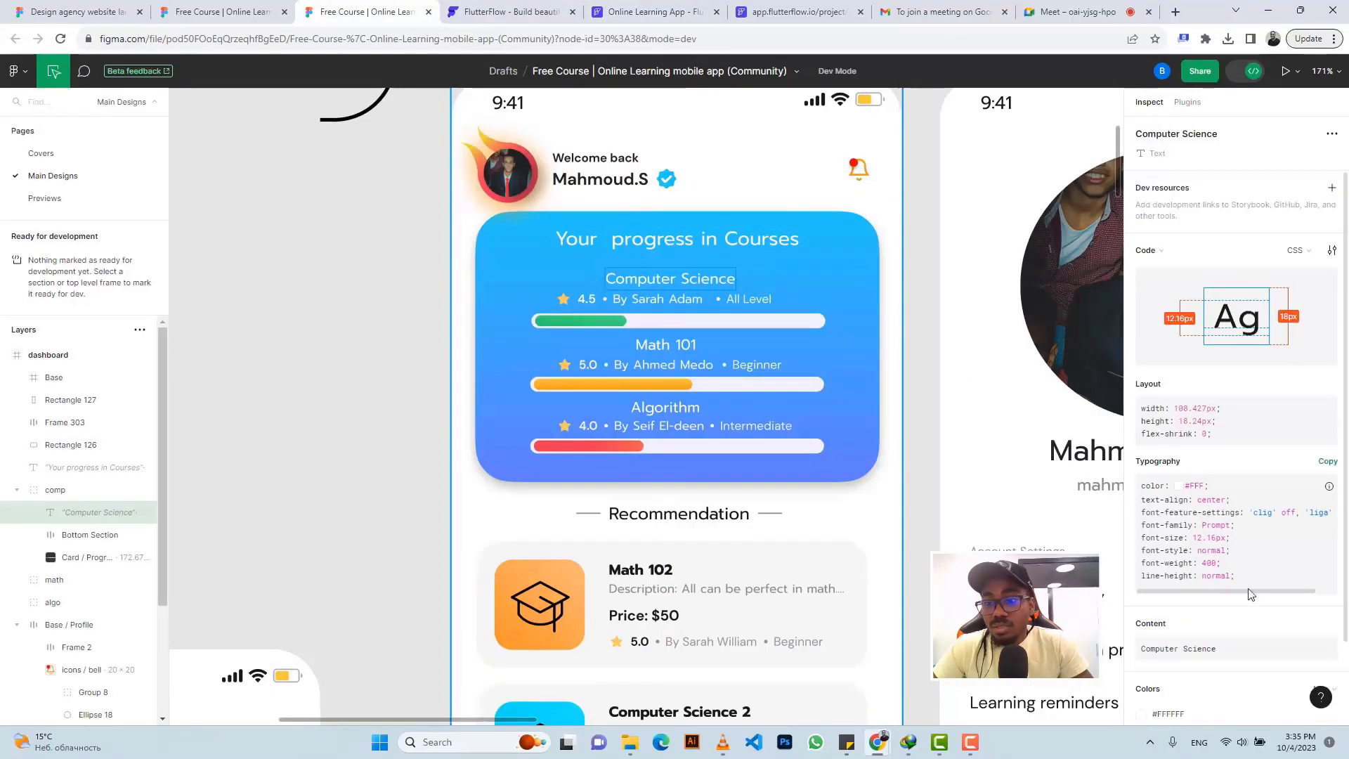
scroll(1304, 590, "down", 2)
left_click(1325, 548)
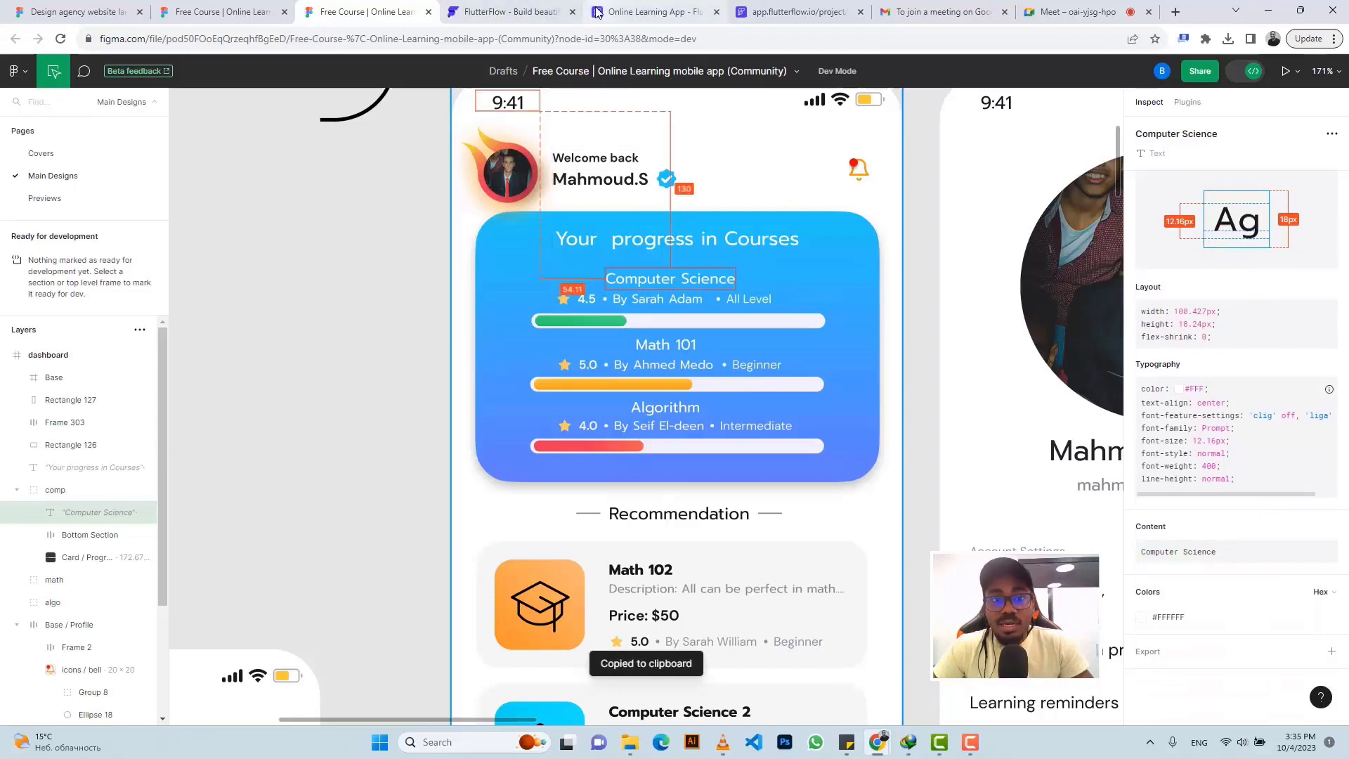
left_click(650, 11)
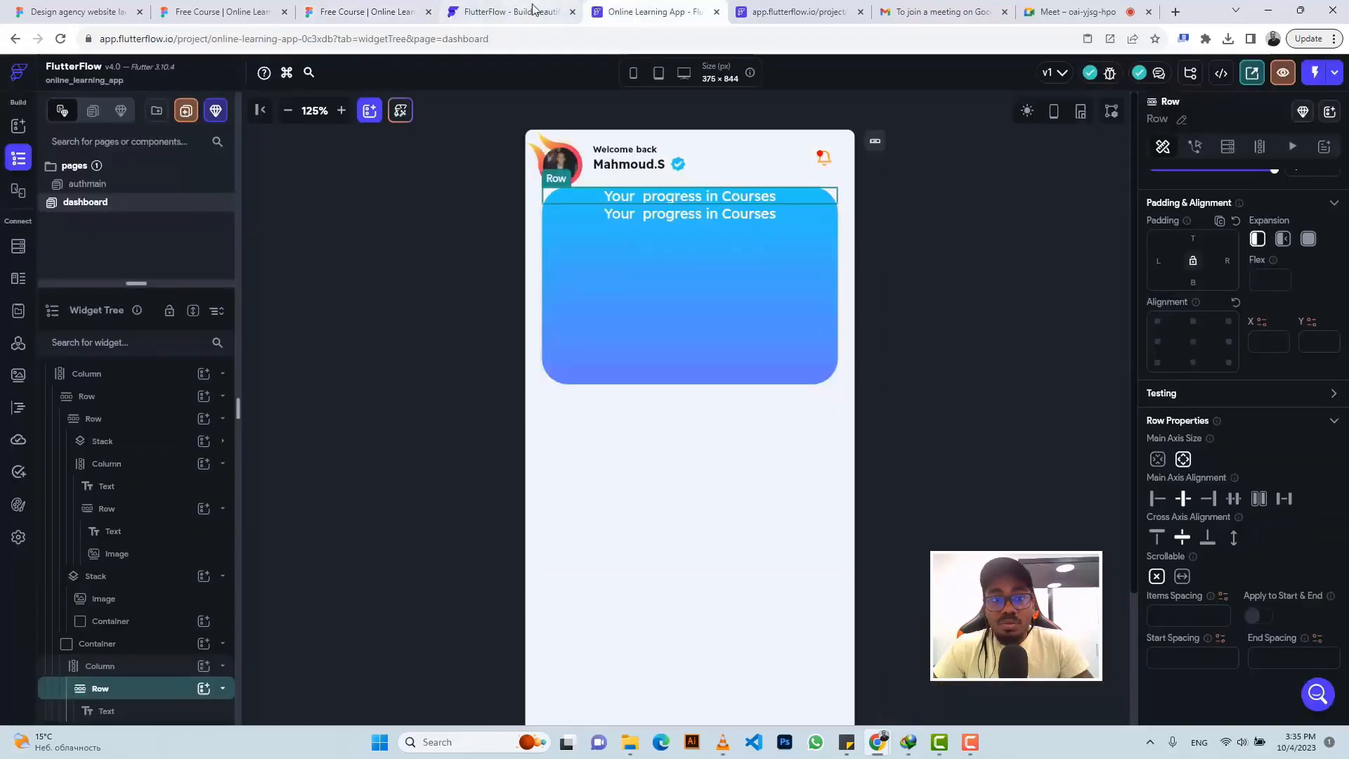
left_click(693, 212)
scroll(1198, 224, "up", 2)
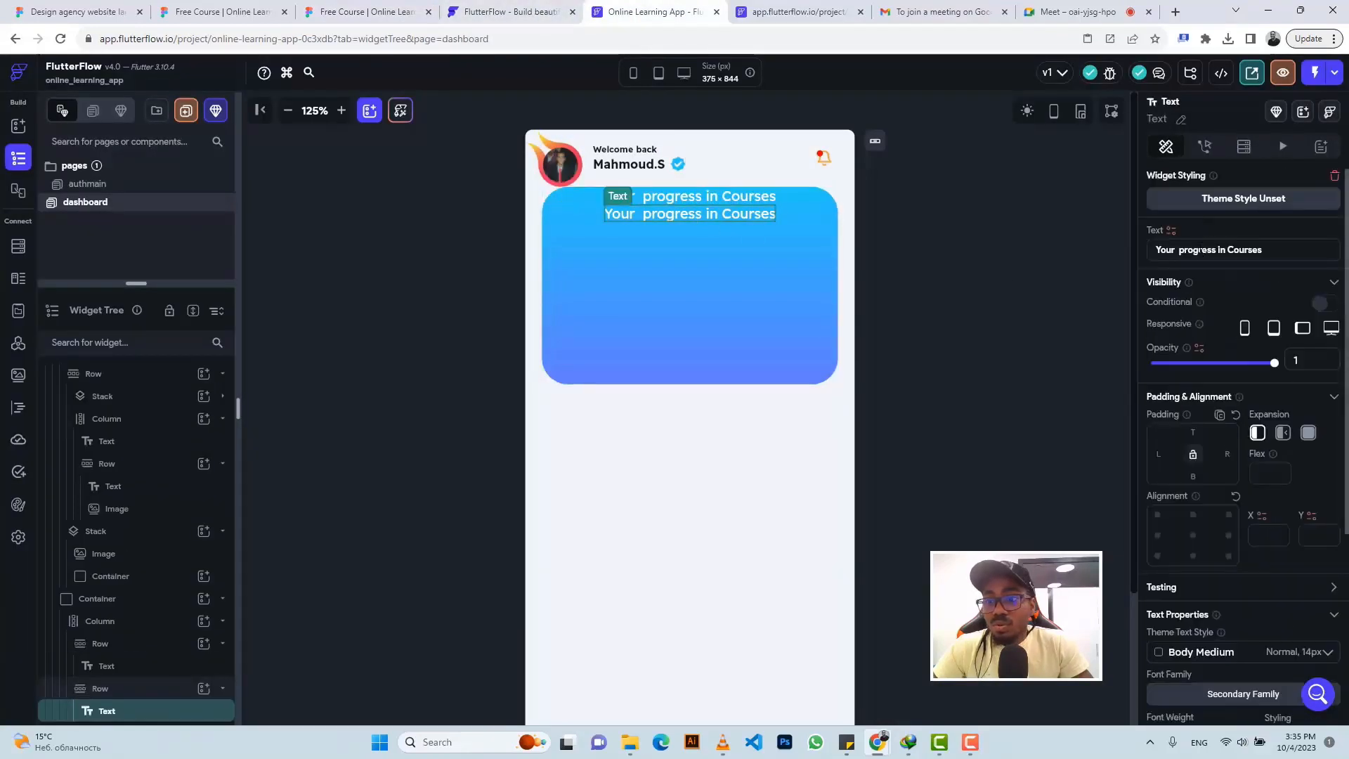
triple_click(1198, 250)
key("ctrl+v")
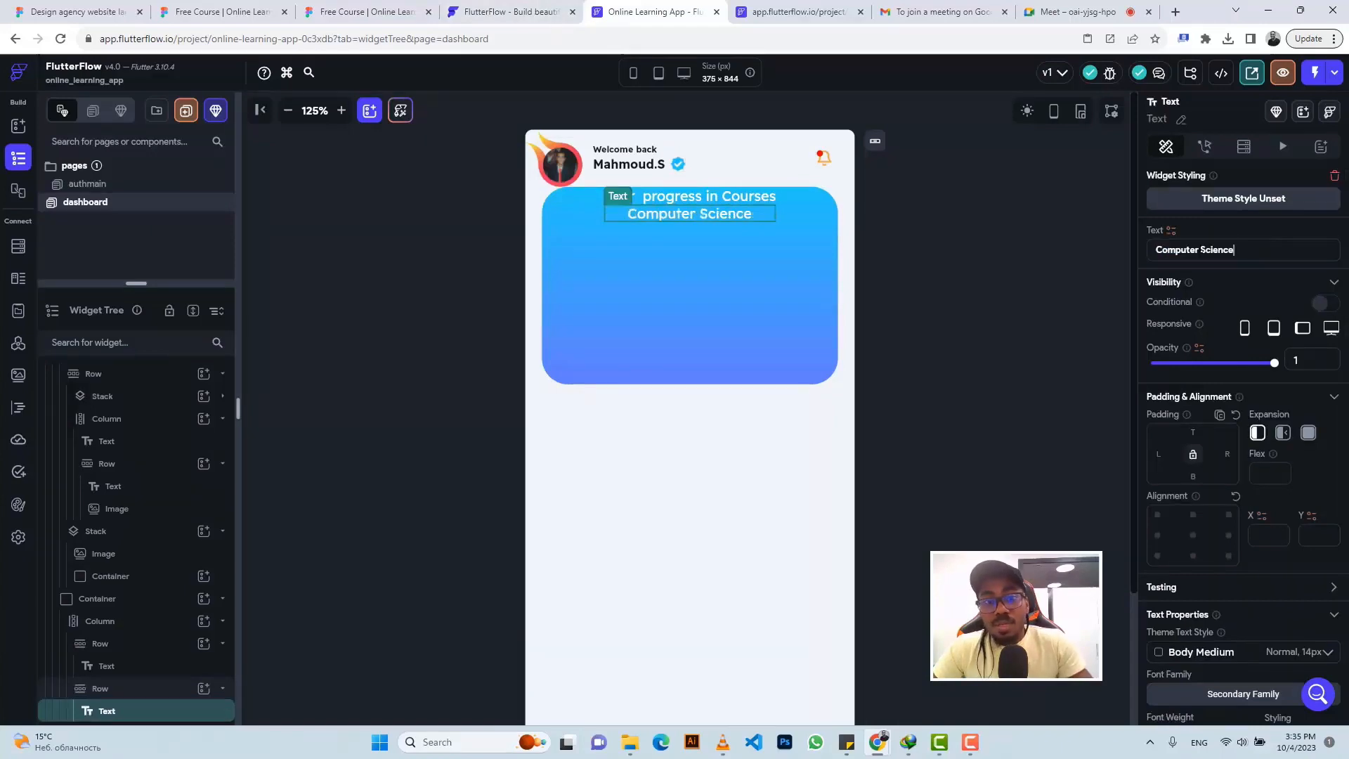
Check the "Computer Science" typography in Figma and set that Text's font size to 12 in FlutterFlow
left_click(362, 11)
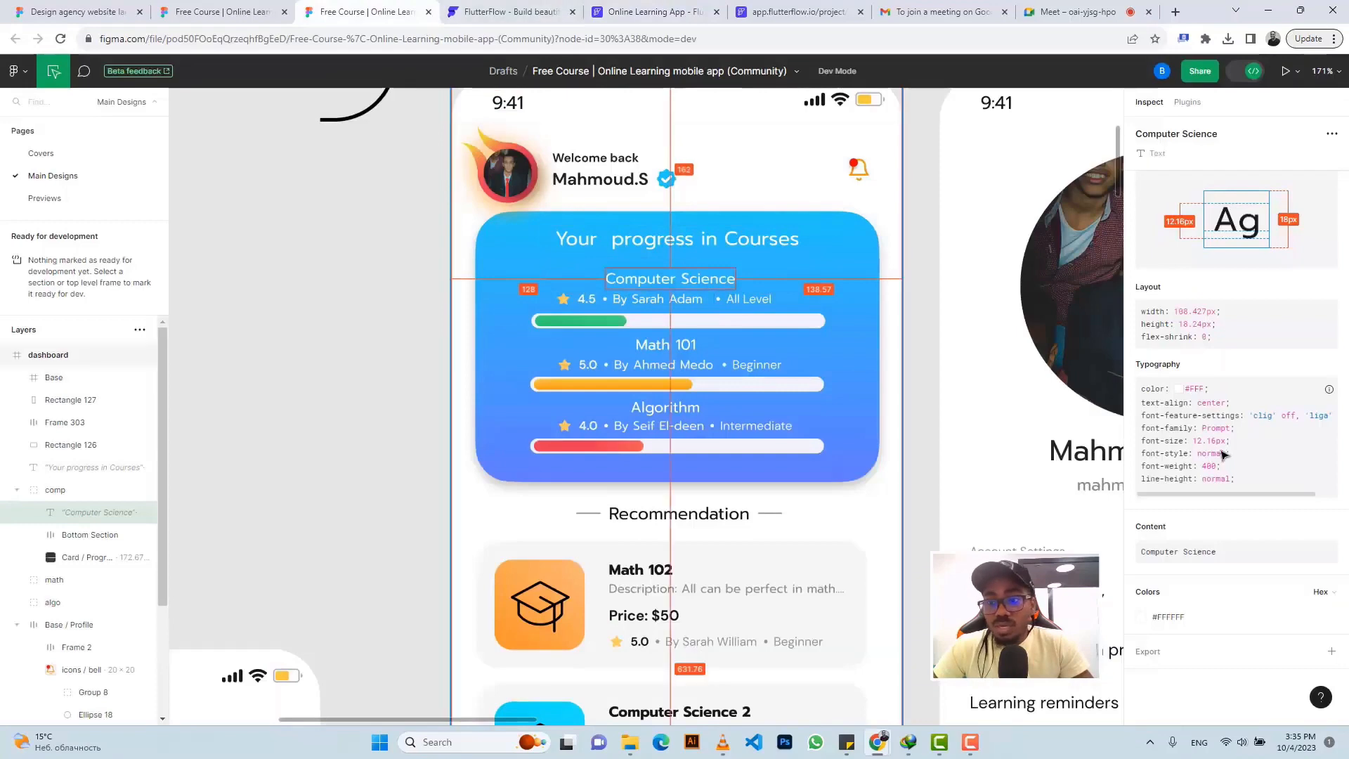
left_click(671, 7)
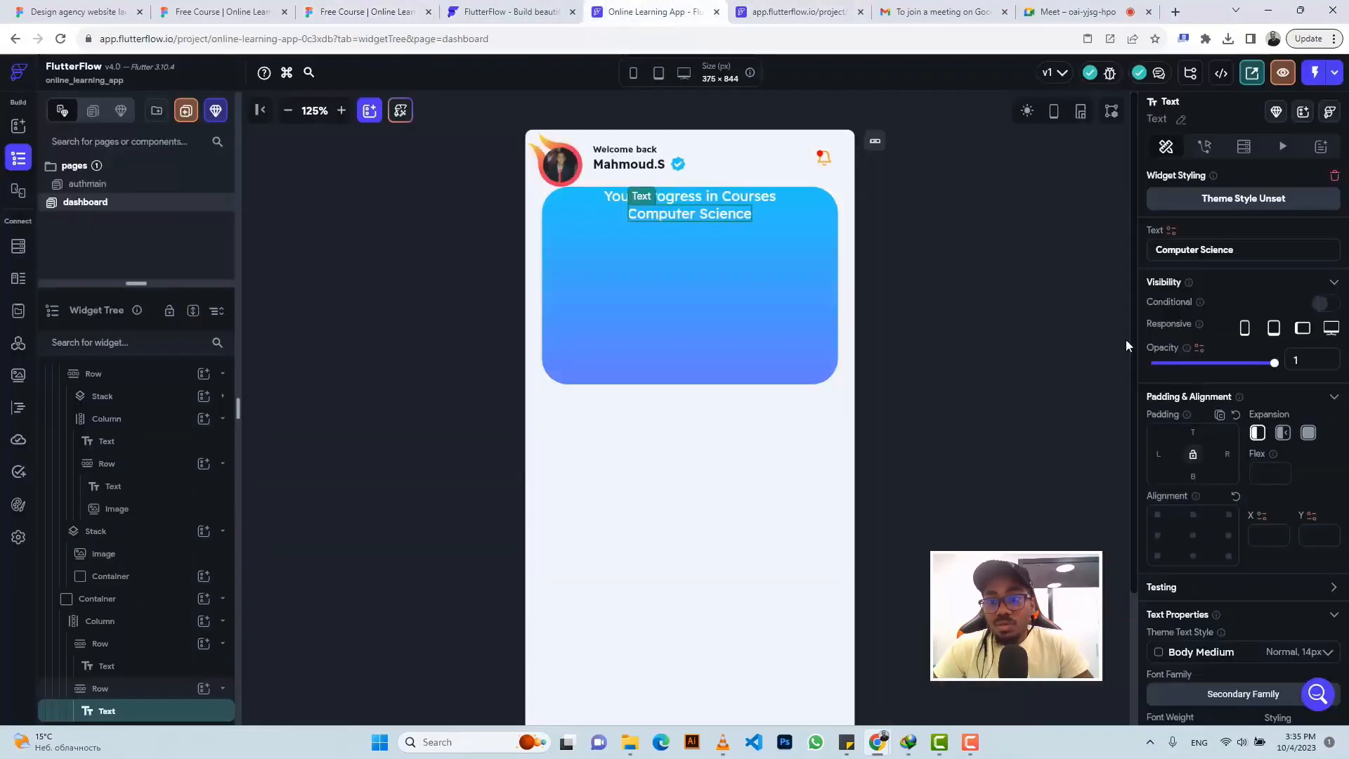
scroll(1222, 513, "down", 4)
left_click(1163, 487)
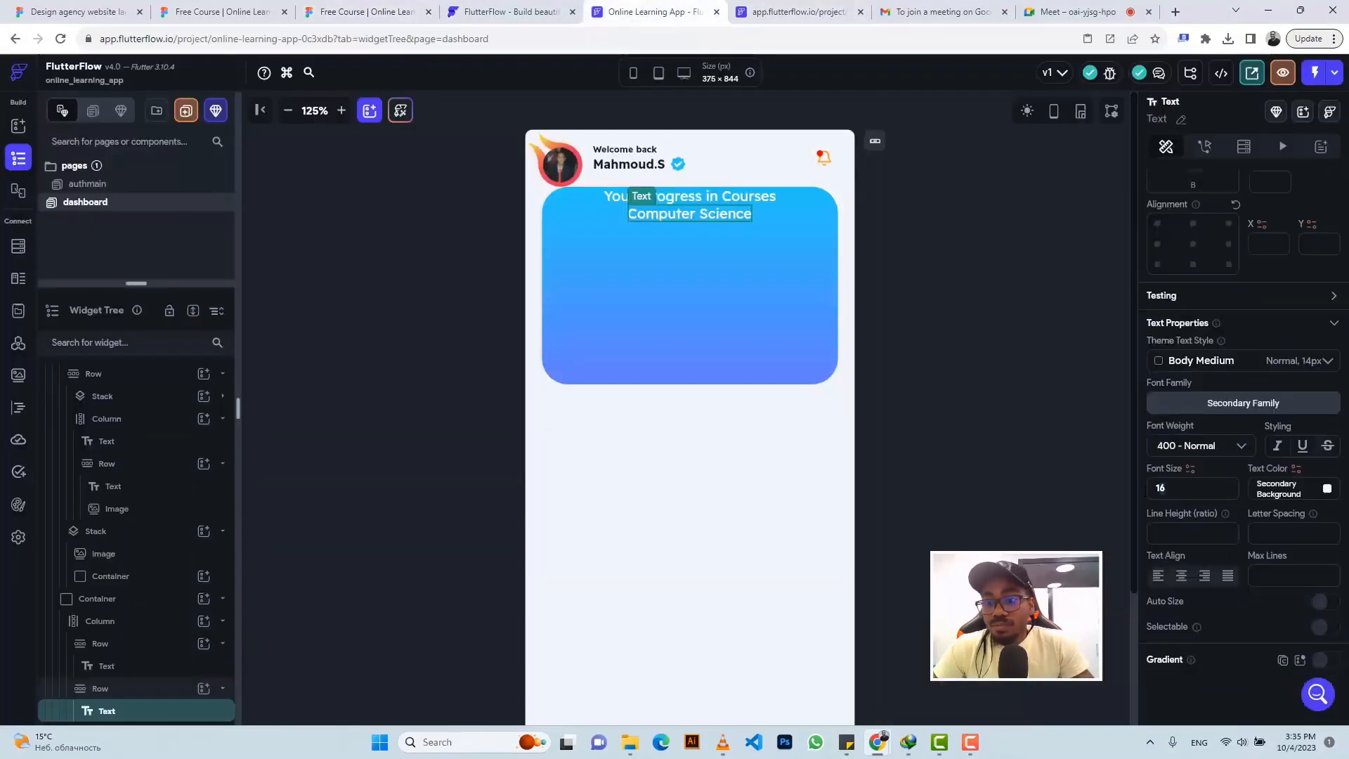
key("BackSpace")
type("2")
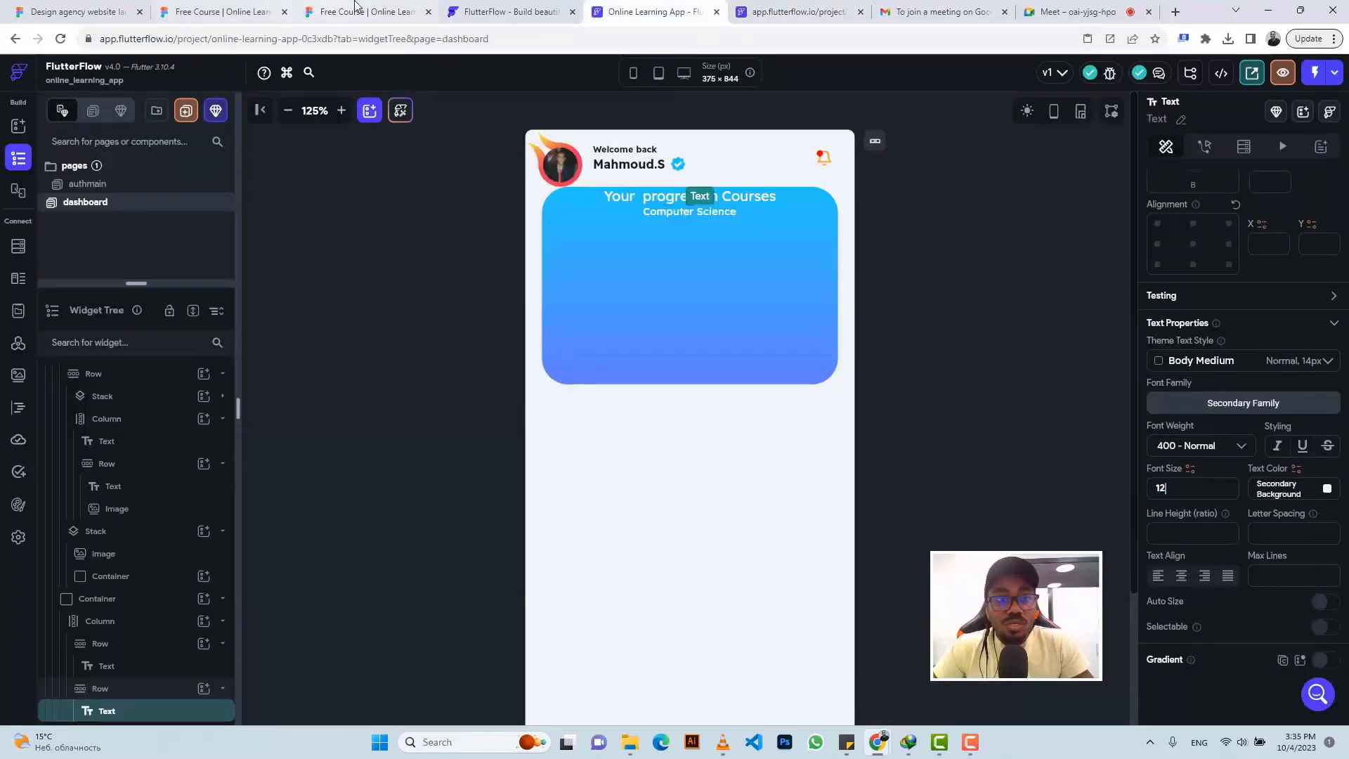
Inspect the heading's spacing in Figma and add space above the Computer Science Row in FlutterFlow
left_click(327, 8)
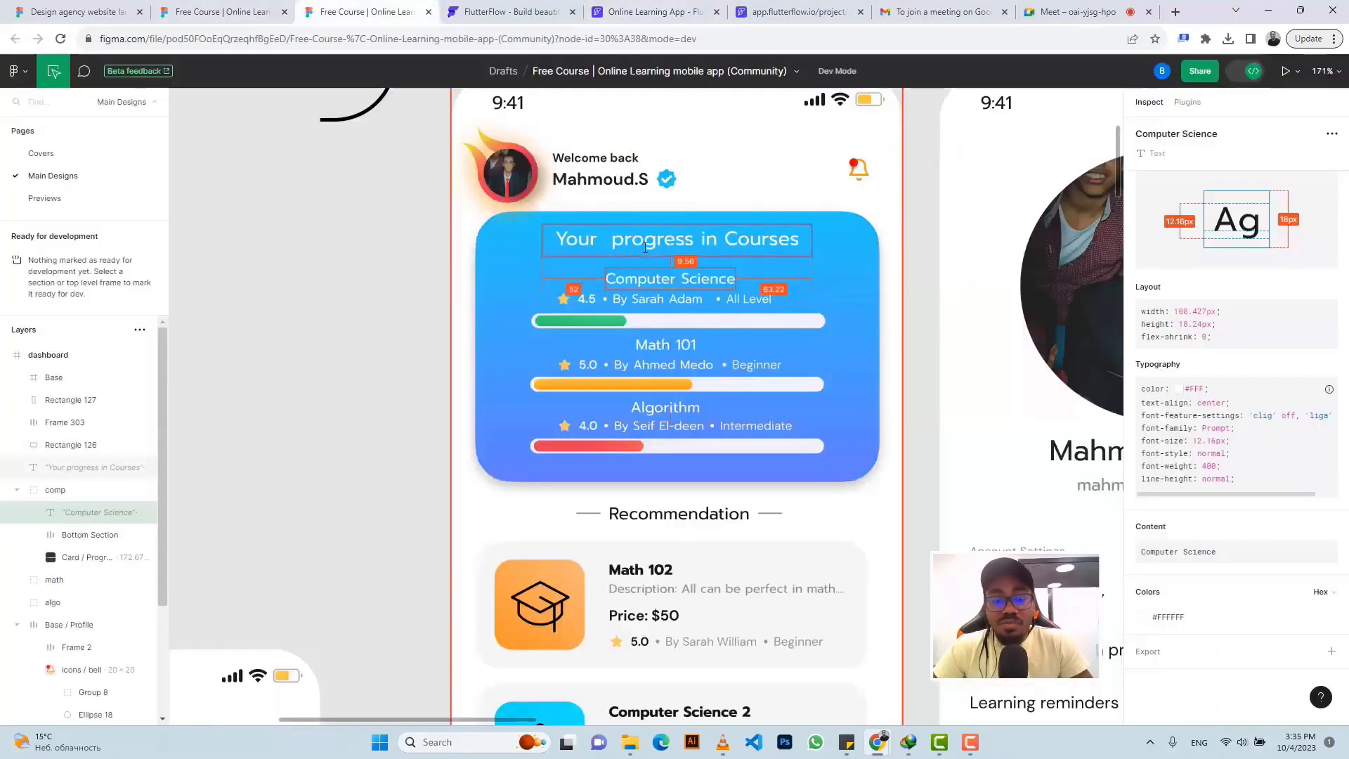
left_click(666, 240)
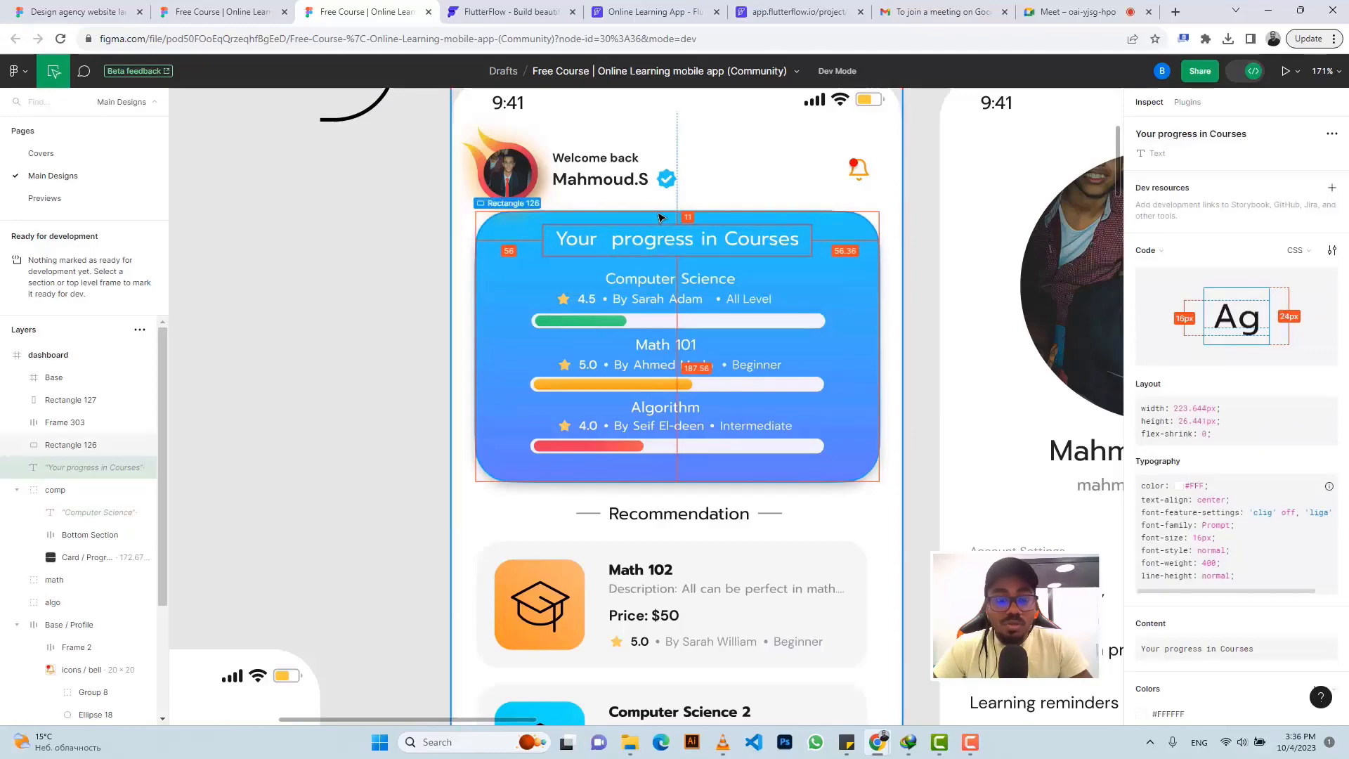
left_click(694, 7)
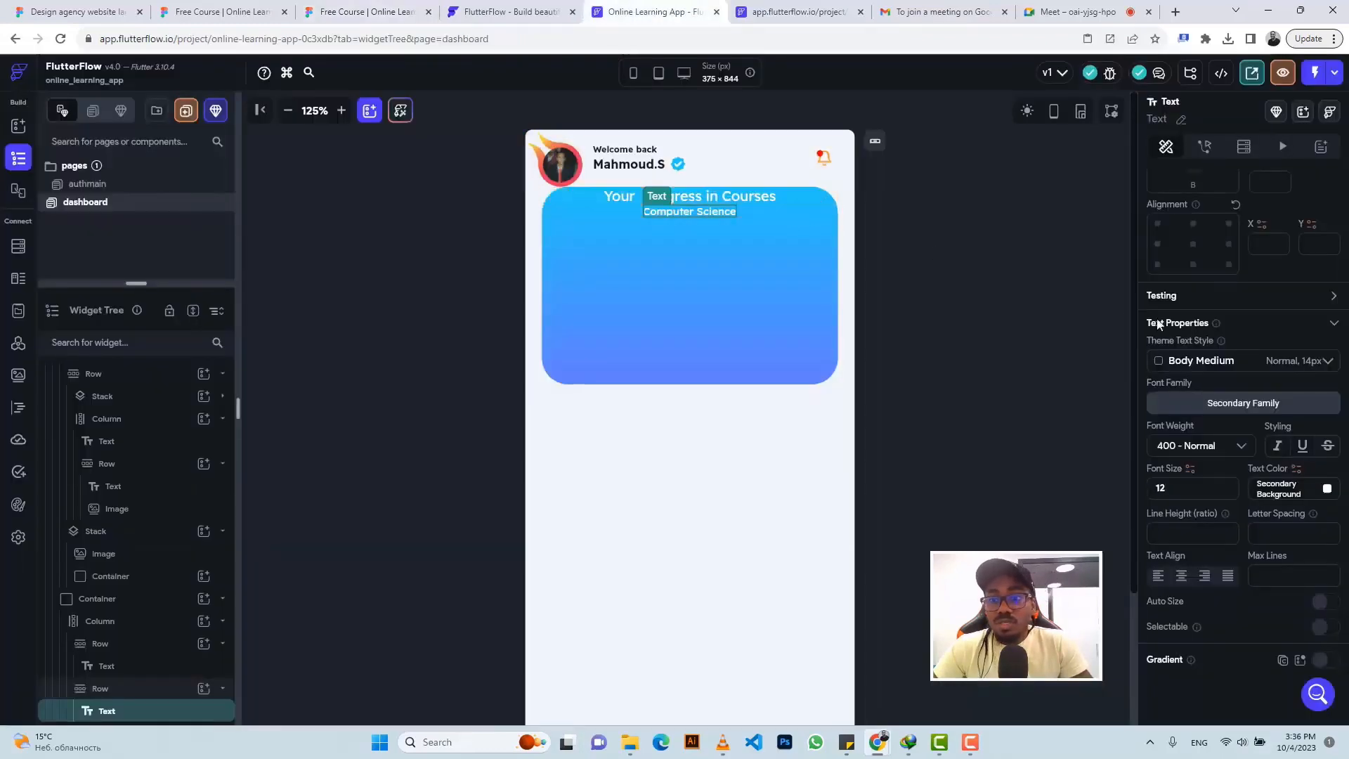
scroll(1188, 281, "up", 3)
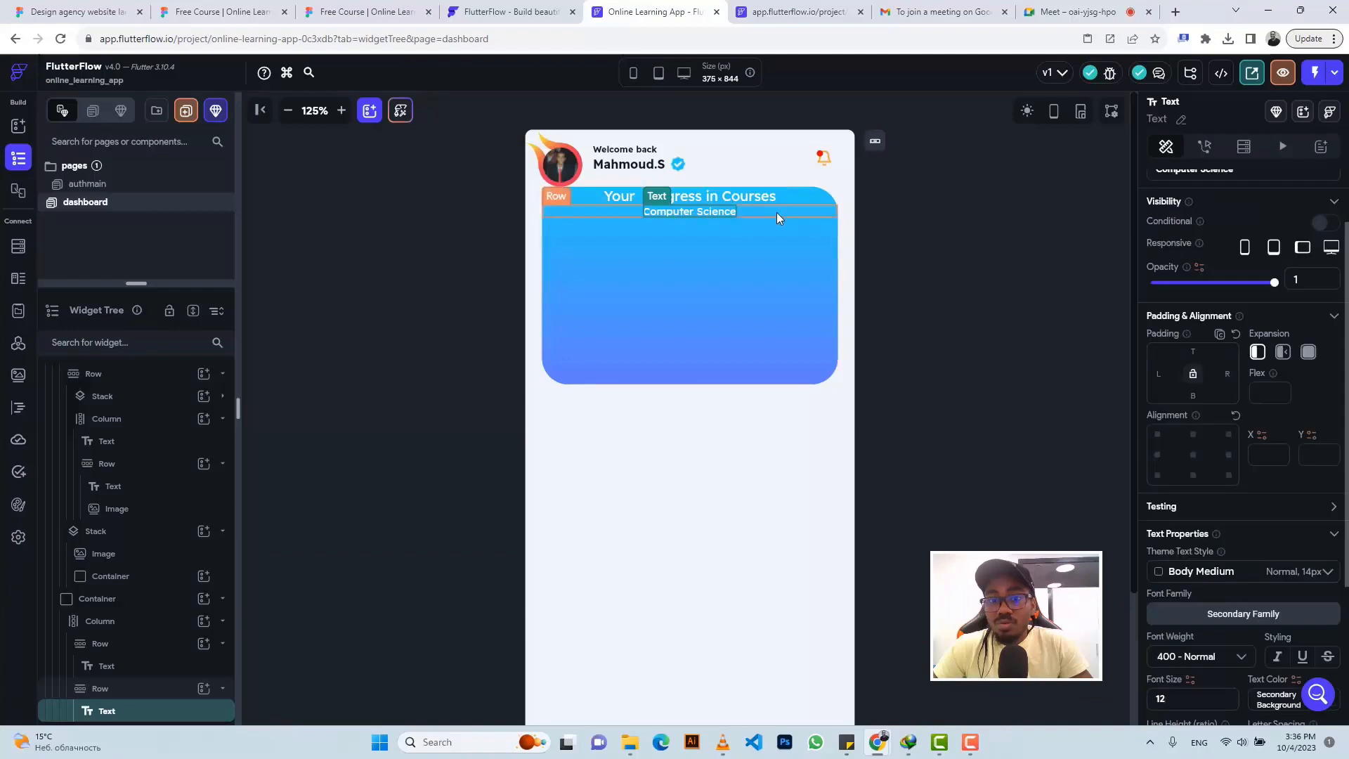
left_click(777, 212)
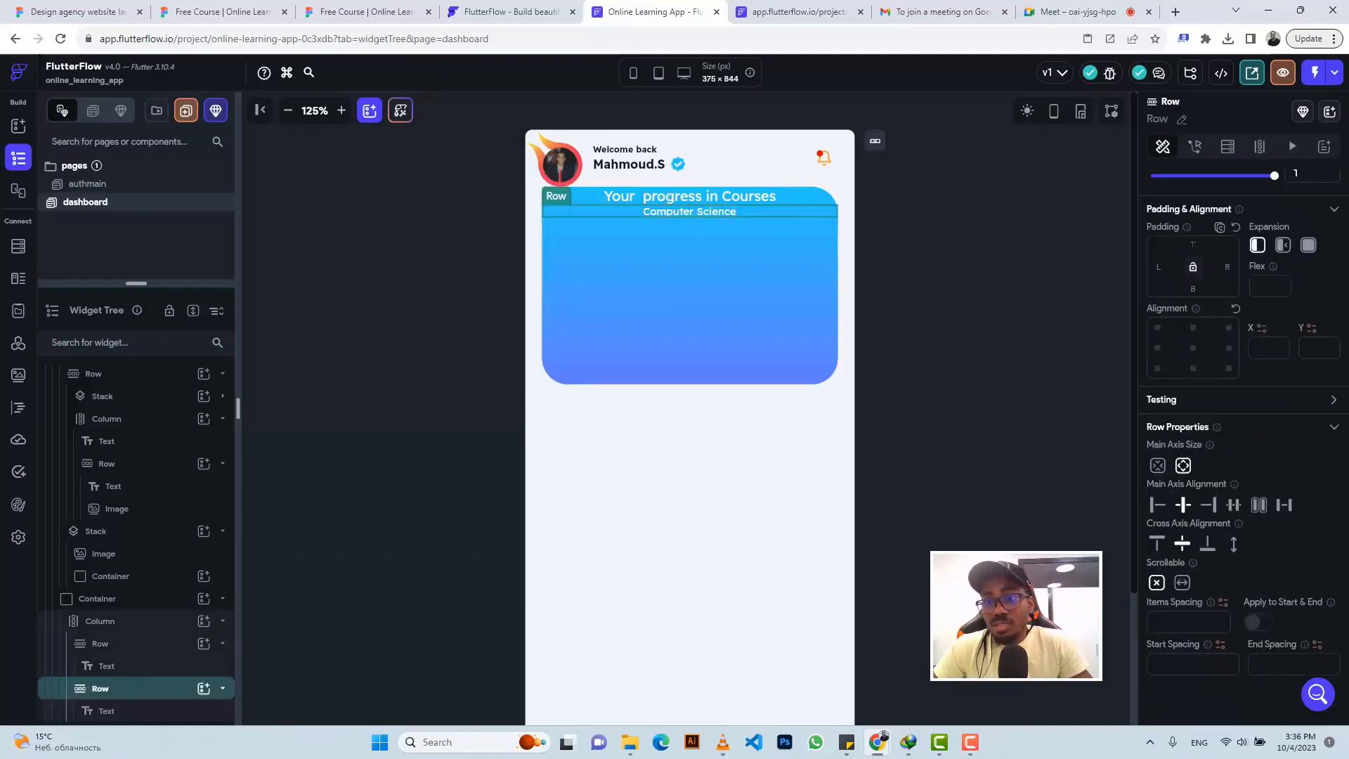
left_click_drag(806, 204, 805, 196)
Set the top padding of the gradient card's Column to 11
left_click(804, 196)
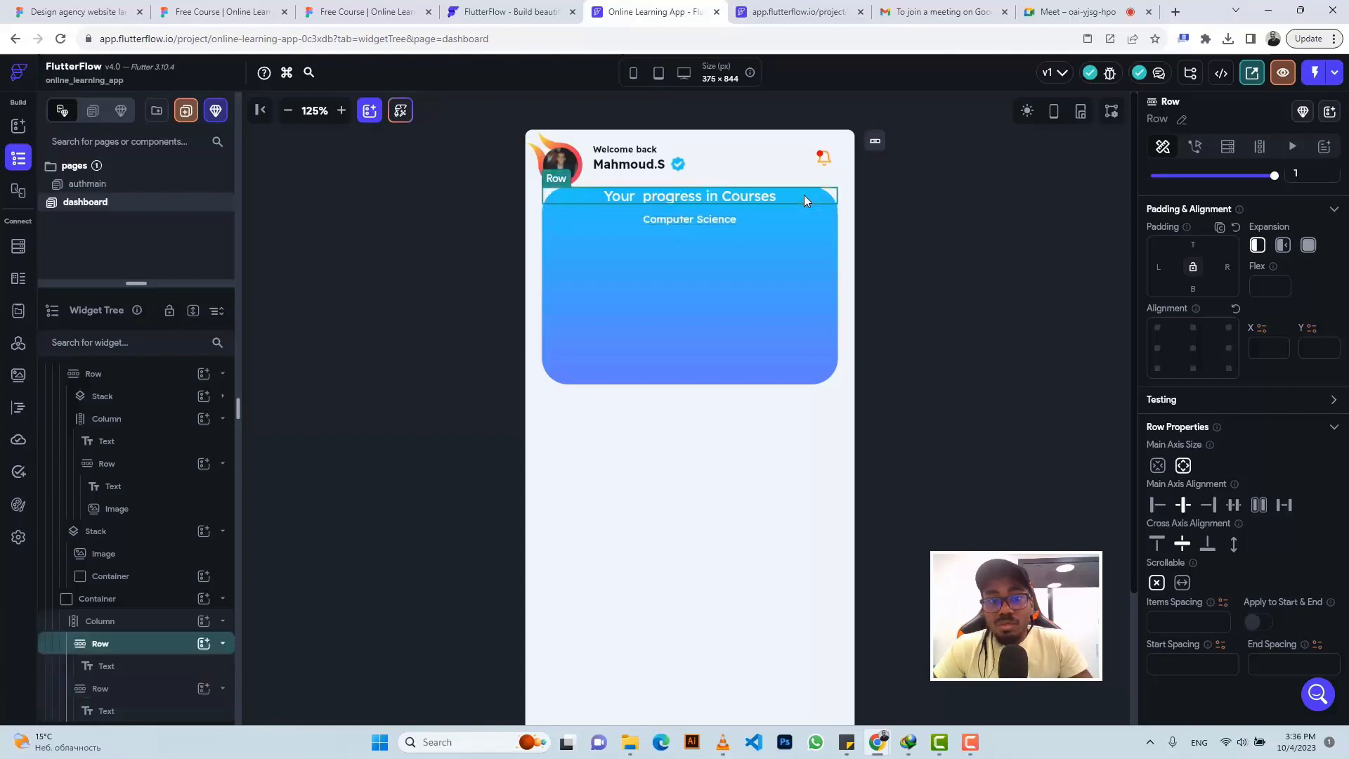
left_click(795, 255)
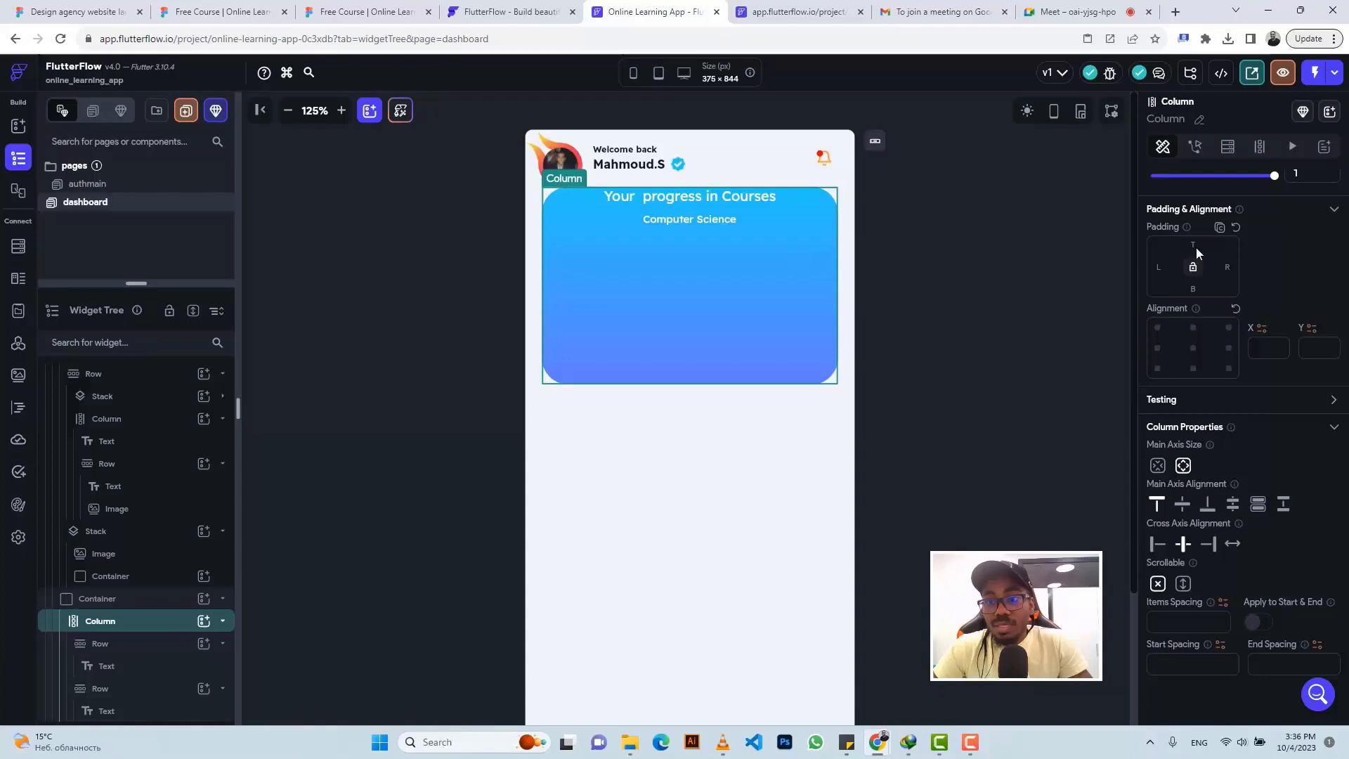
type("11")
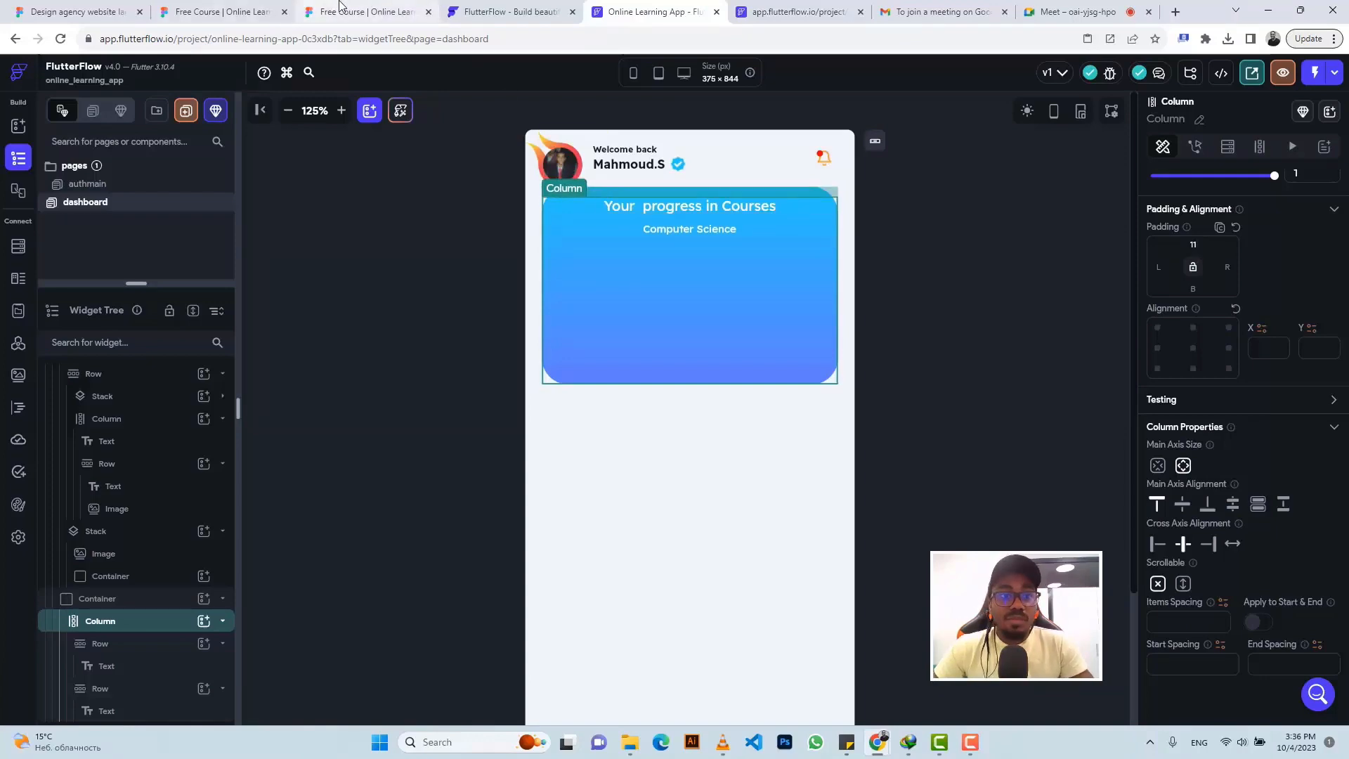
Inspect the rating line under Computer Science in Figma and add a Row to the gradient card's Column in FlutterFlow
left_click(372, 8)
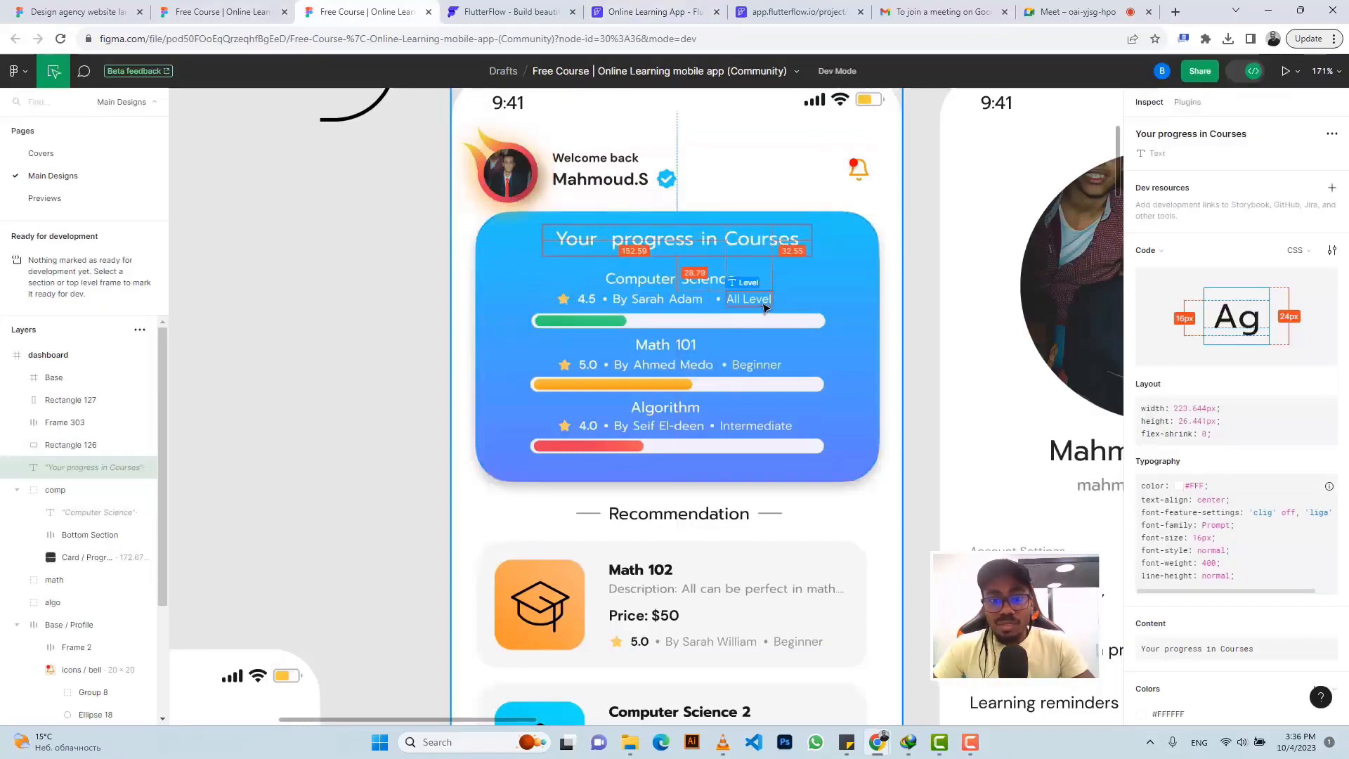
scroll(764, 307, "up", 2)
scroll(764, 307, "up", 10)
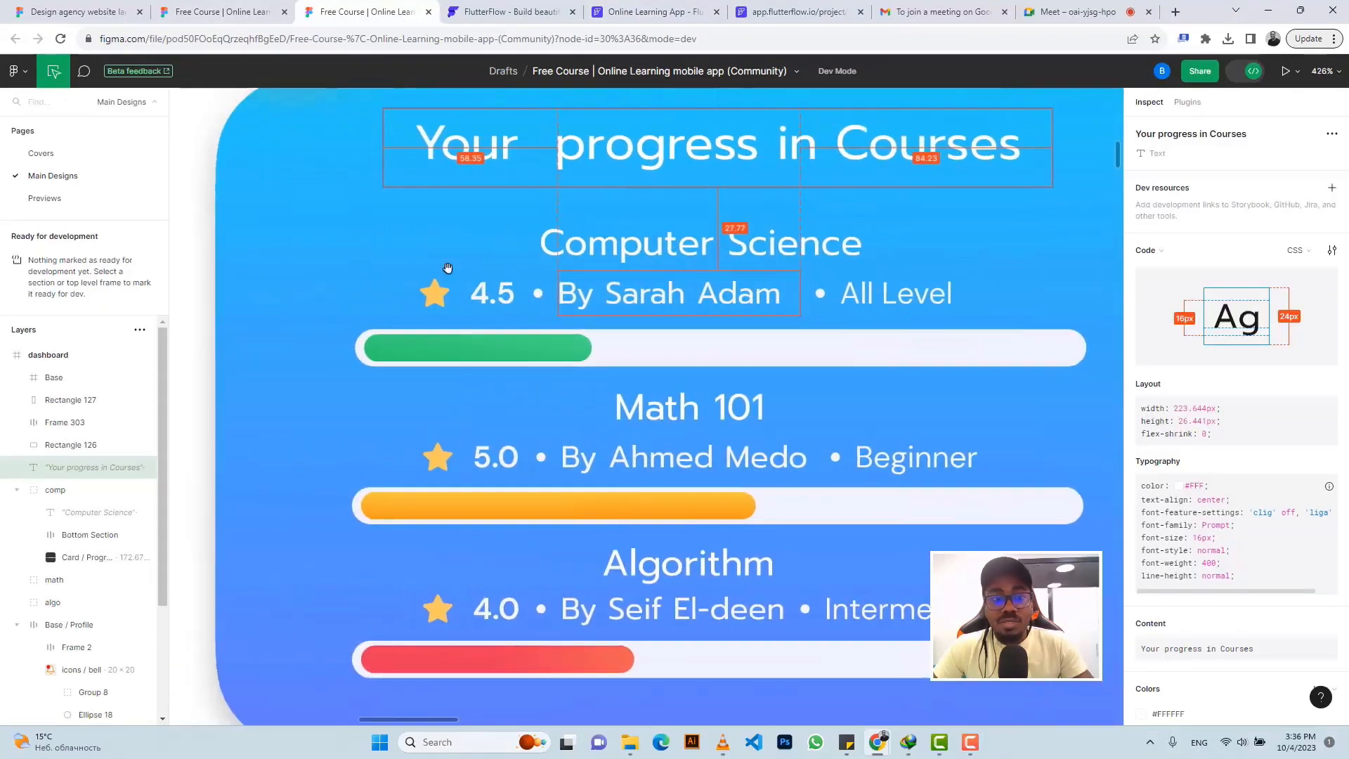
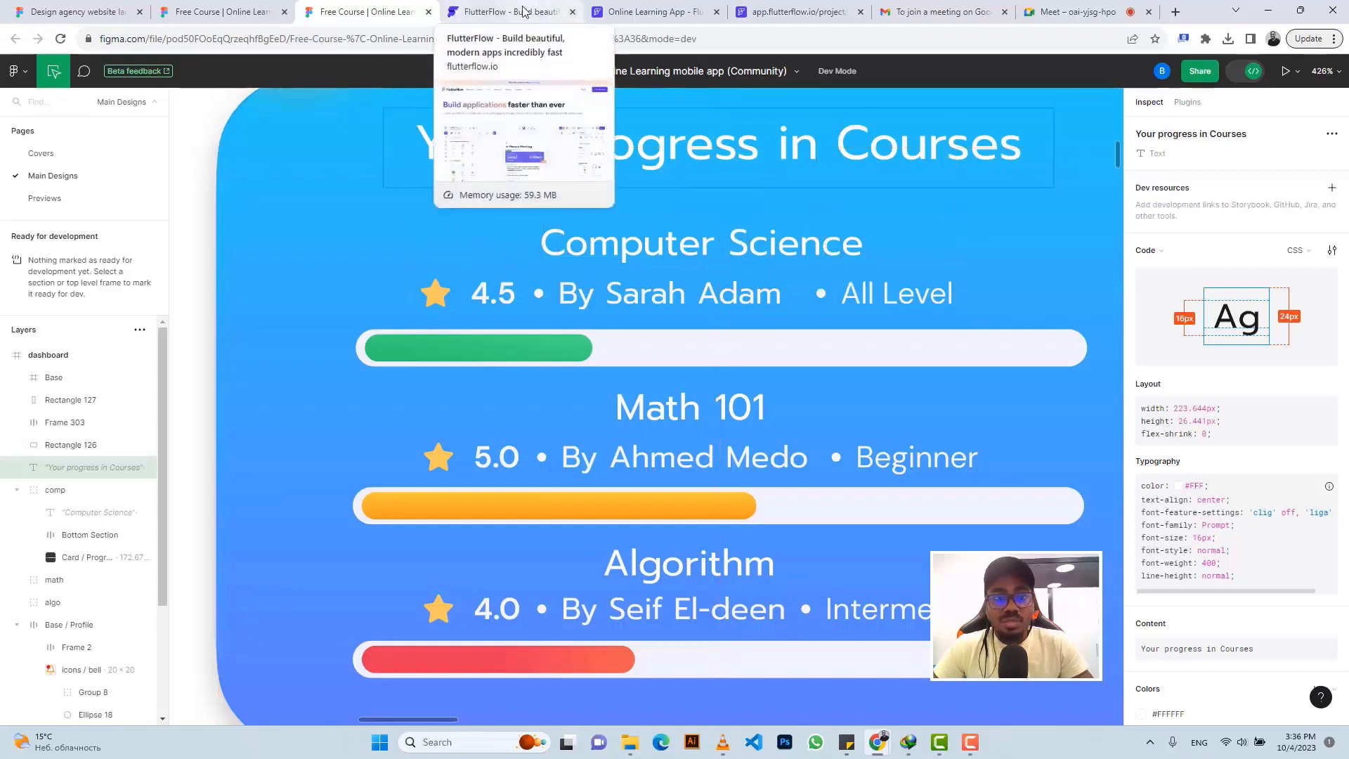
left_click(646, 12)
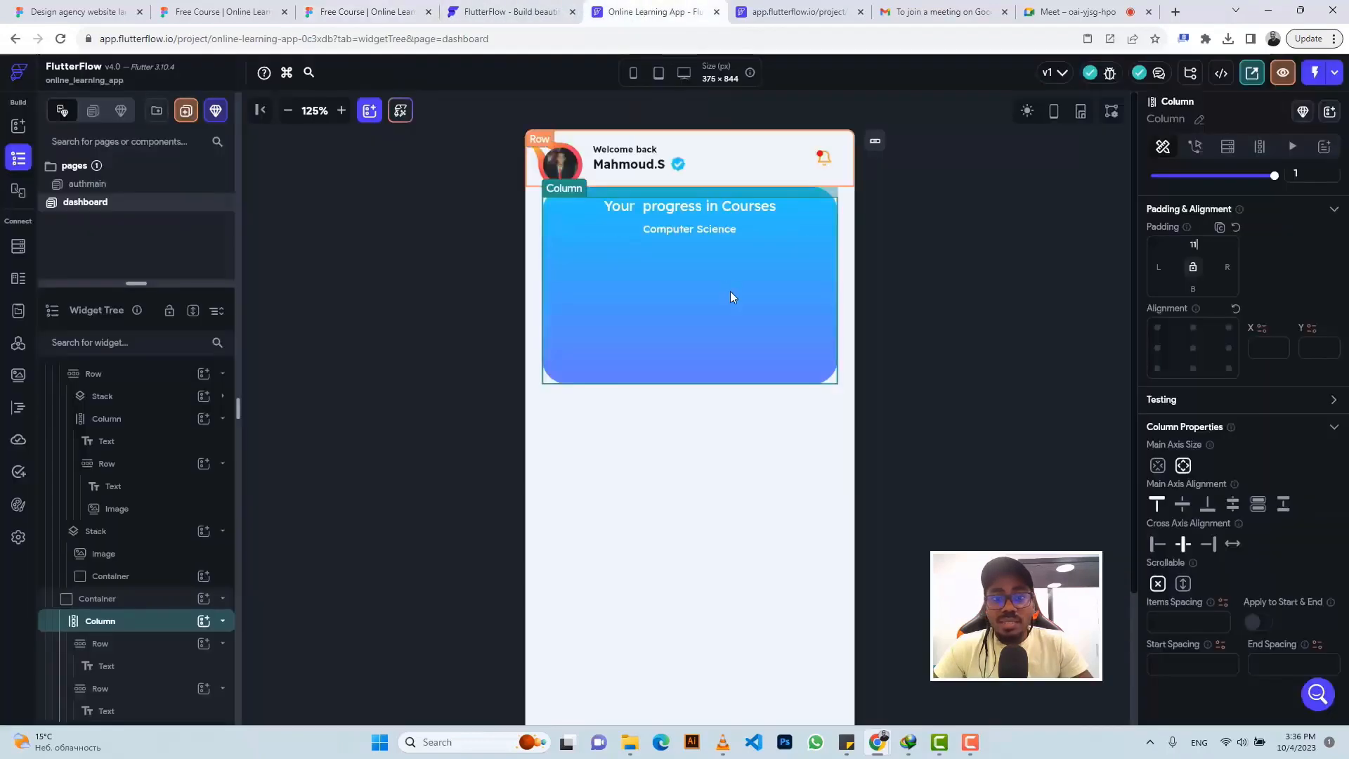
left_click(203, 622)
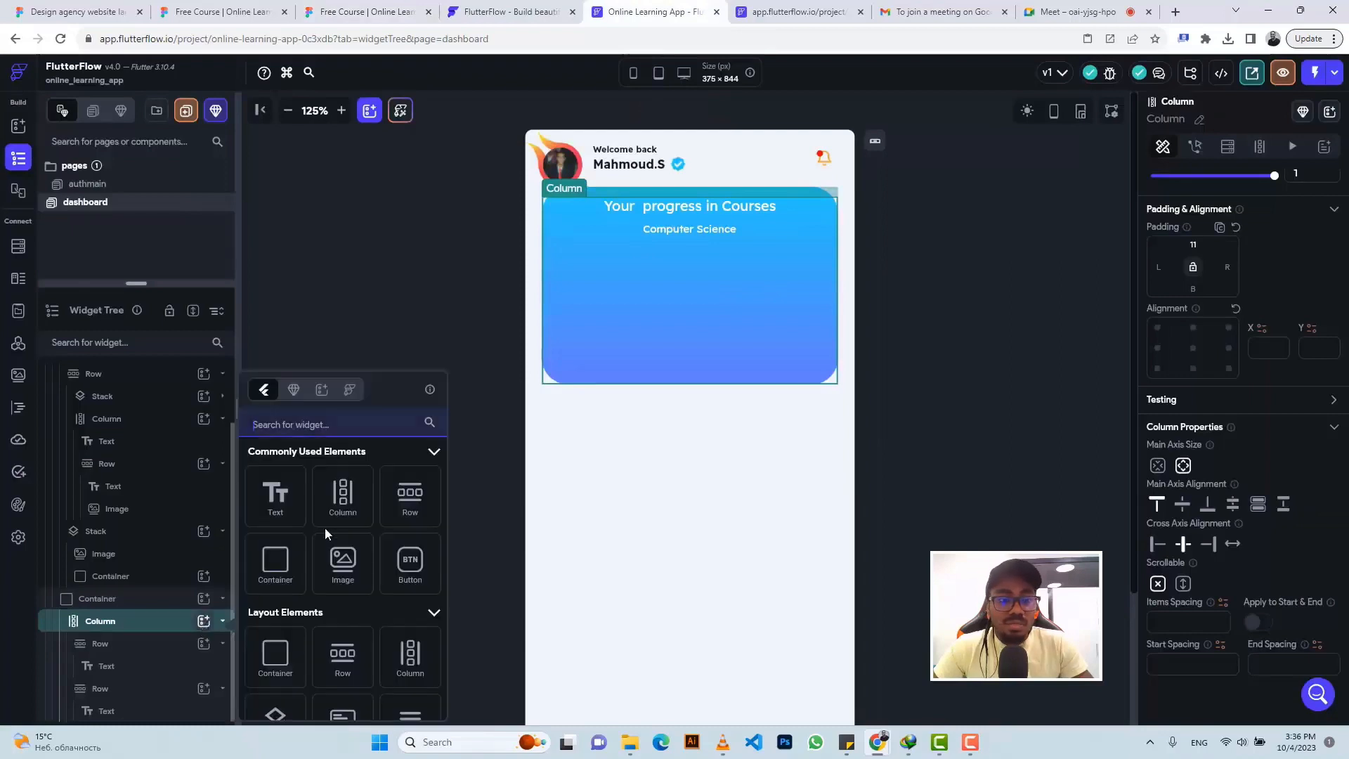
left_click(409, 503)
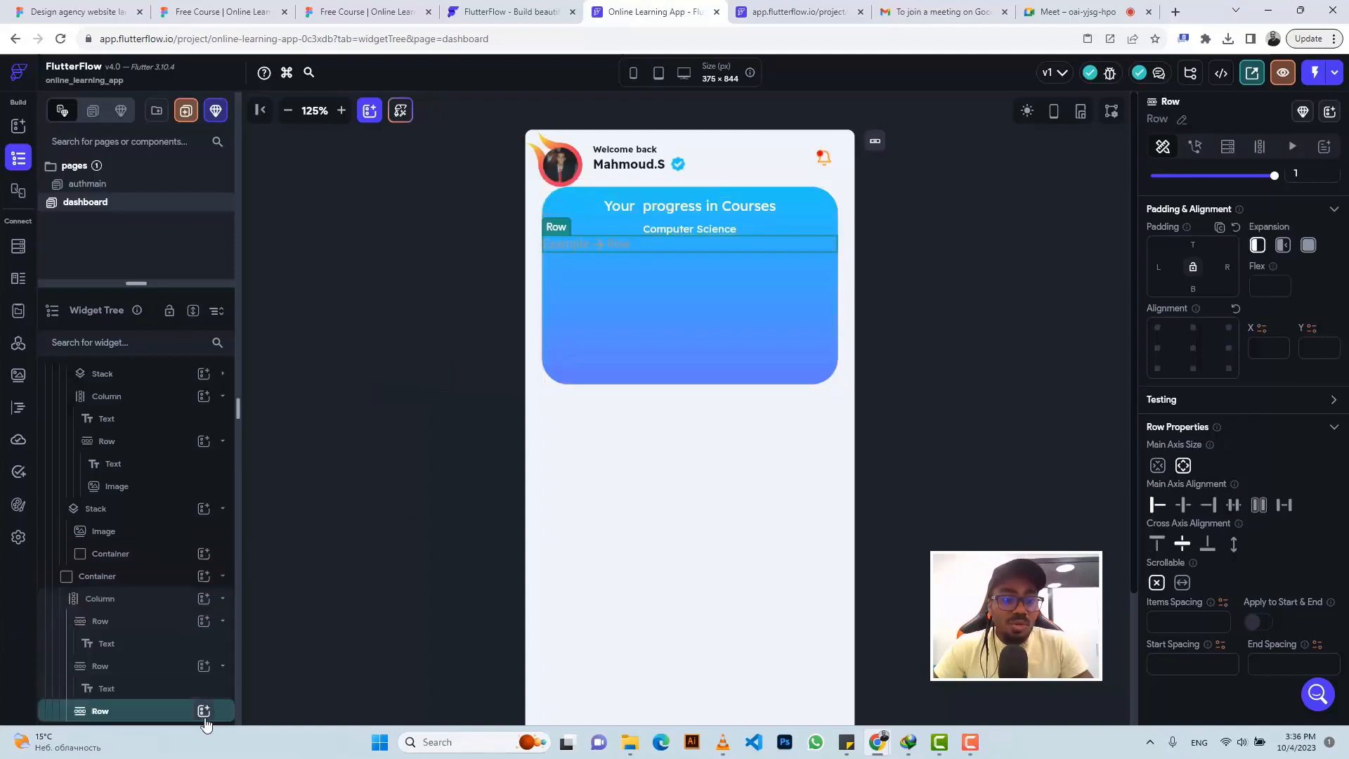
Add an Icon widget to the new Row and set it to the Material star_rounded icon
left_click(204, 716)
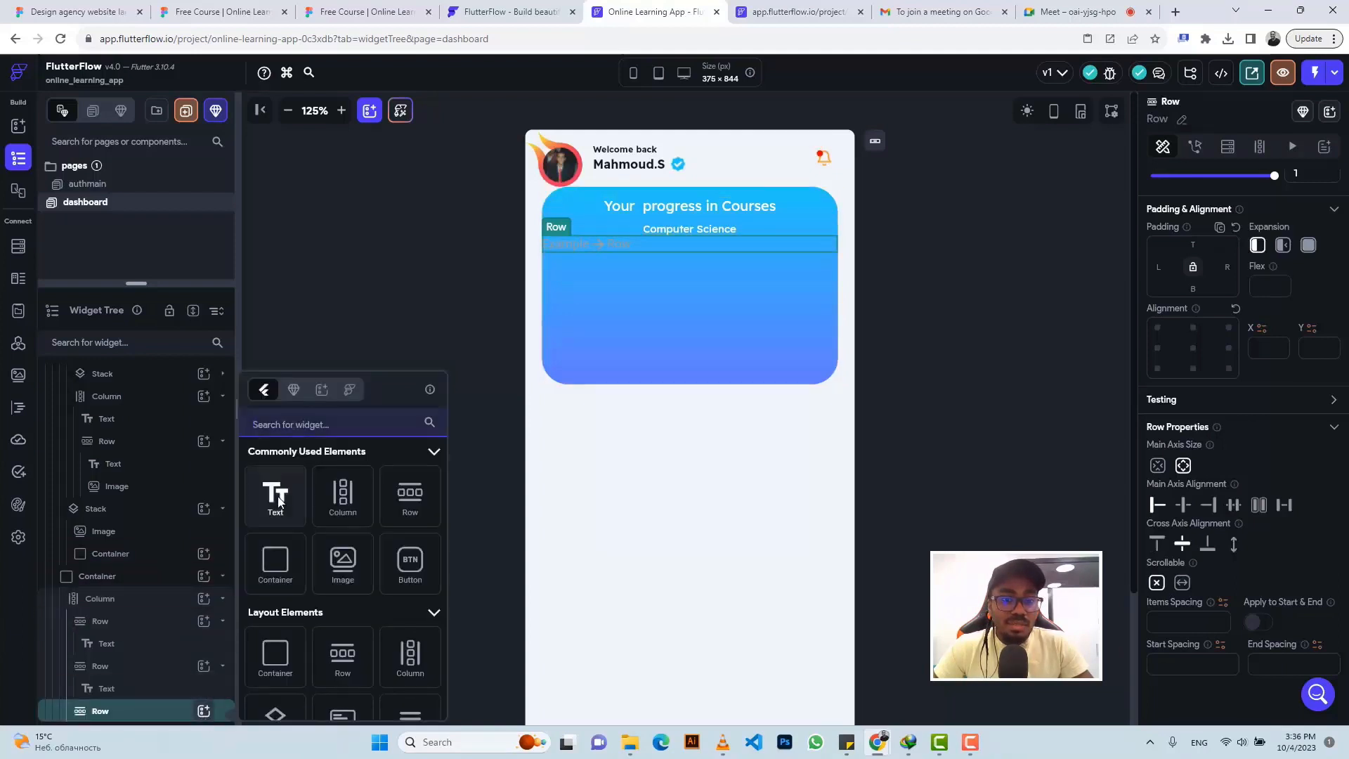
left_click(301, 425)
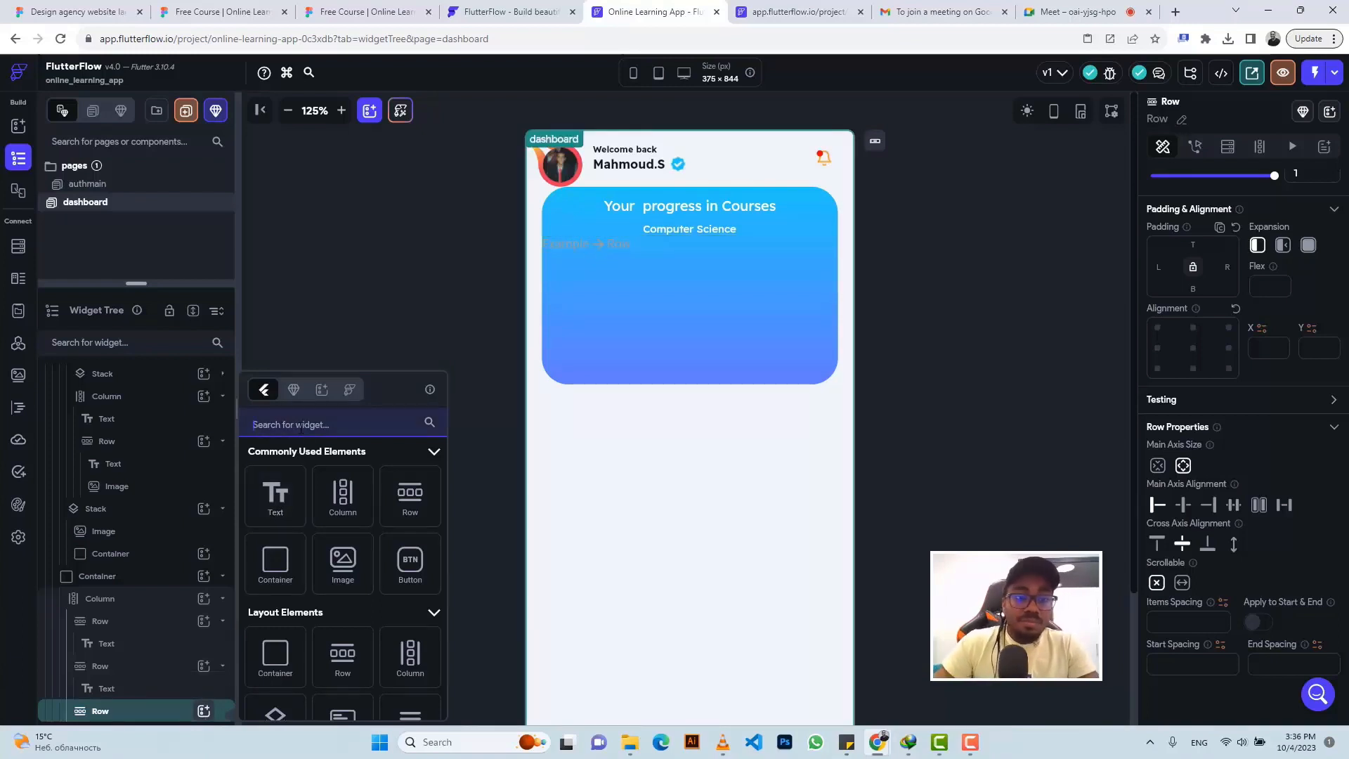
type("Icon")
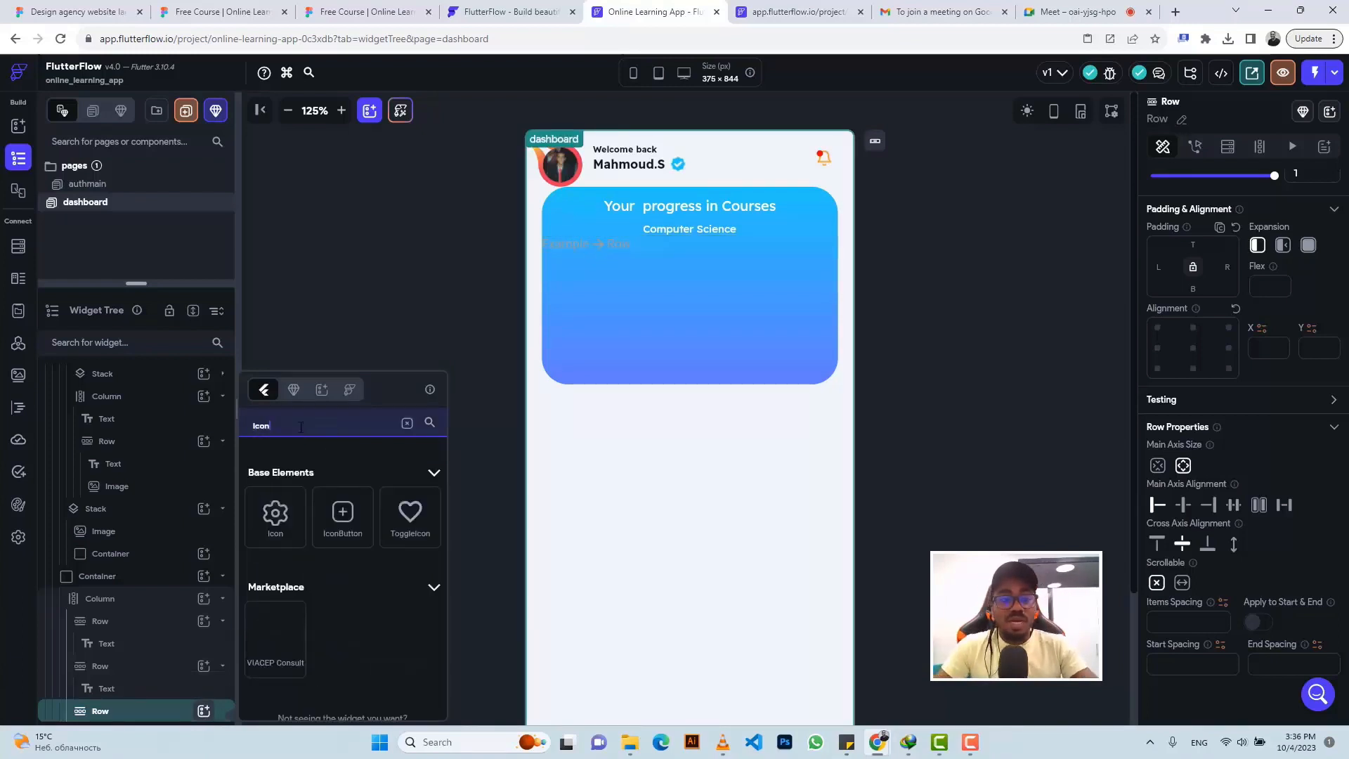
left_click(274, 518)
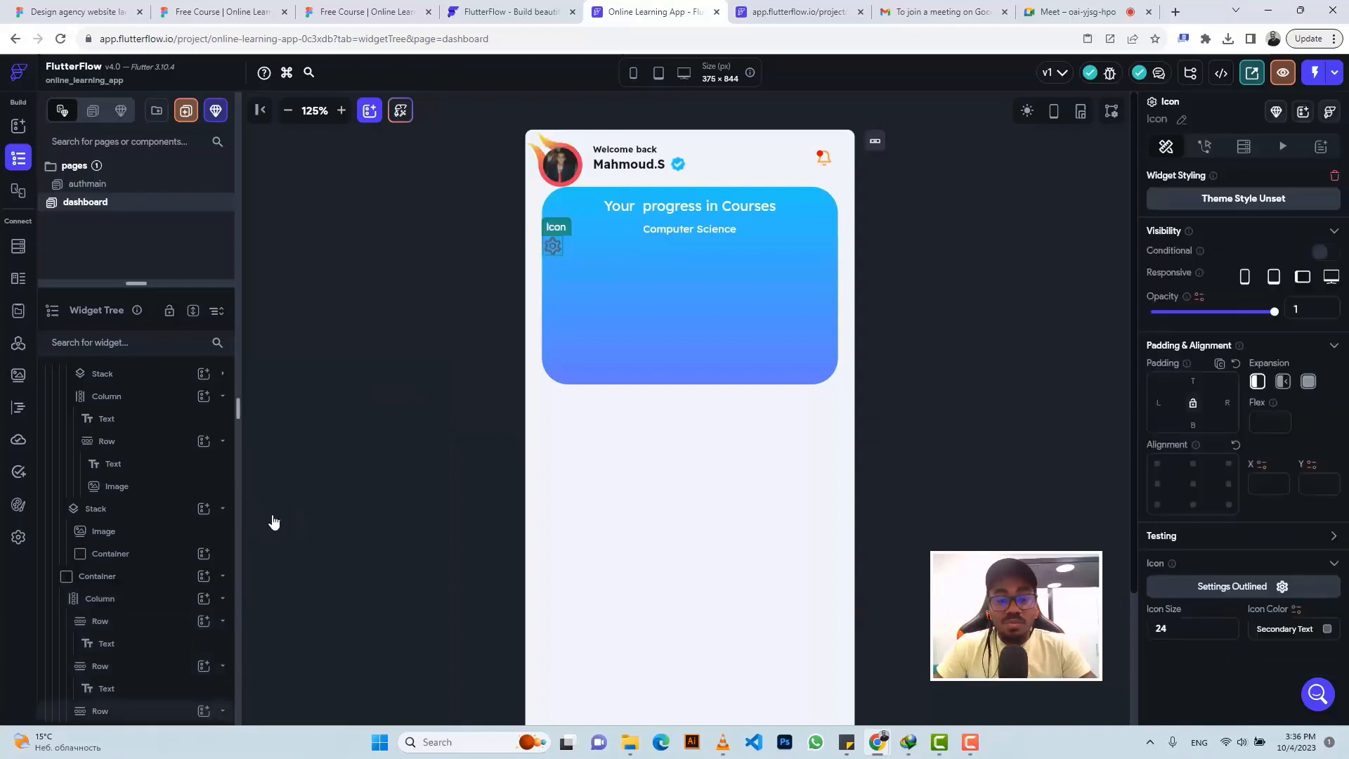
left_click(1234, 590)
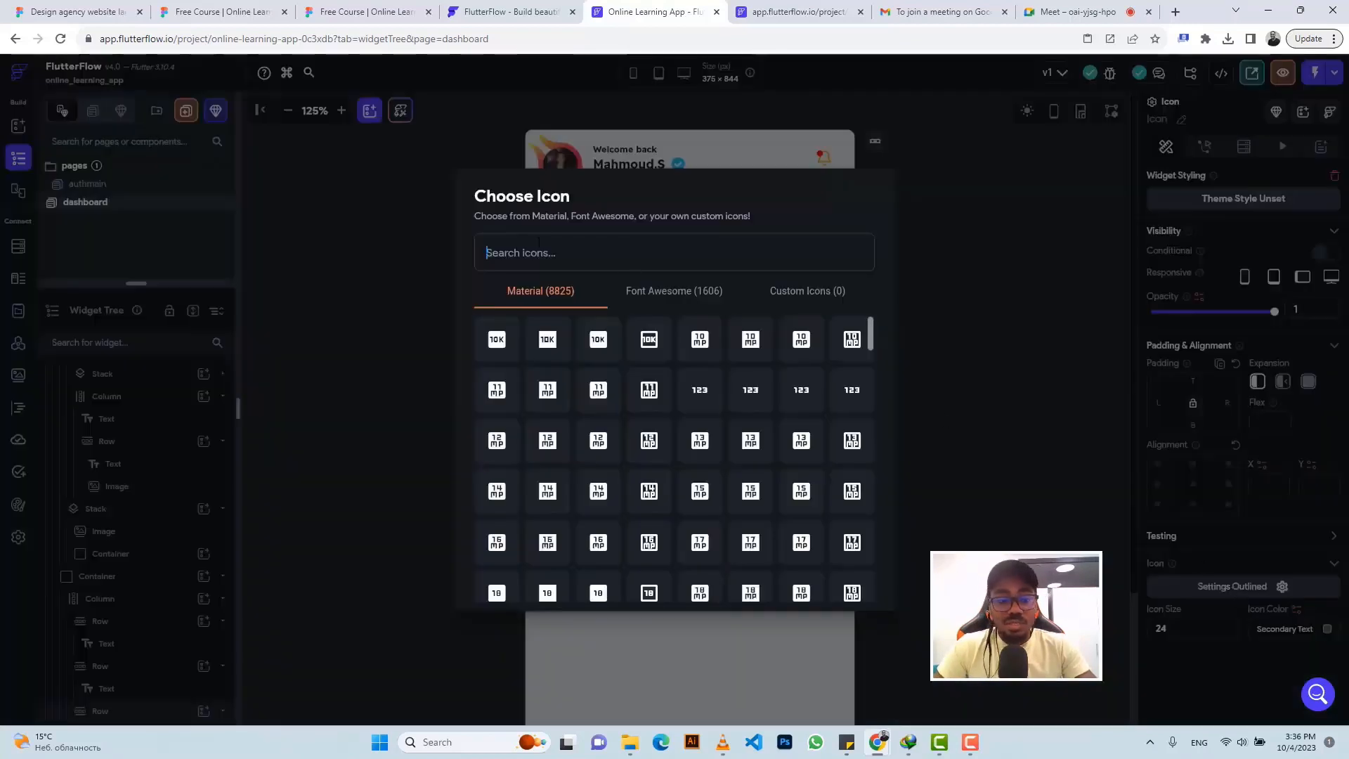
type("star")
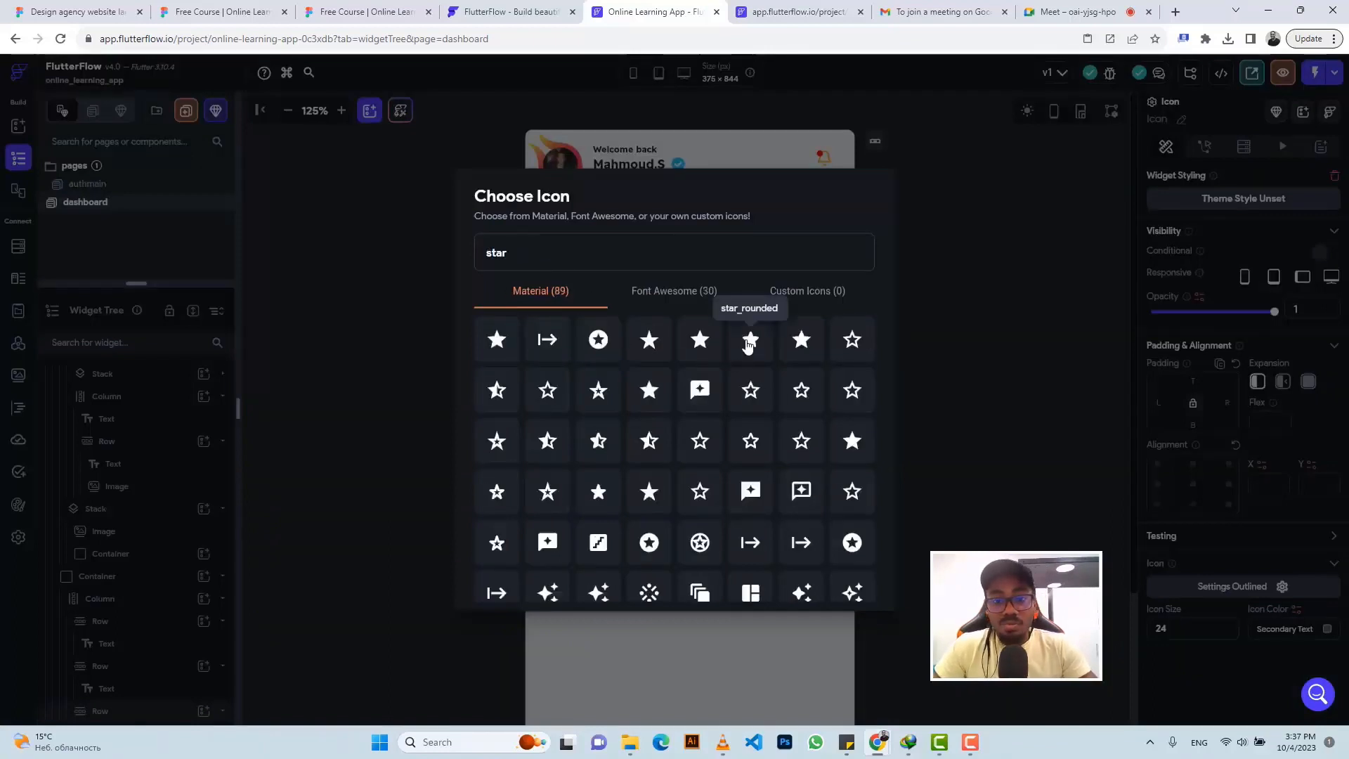
left_click(749, 341)
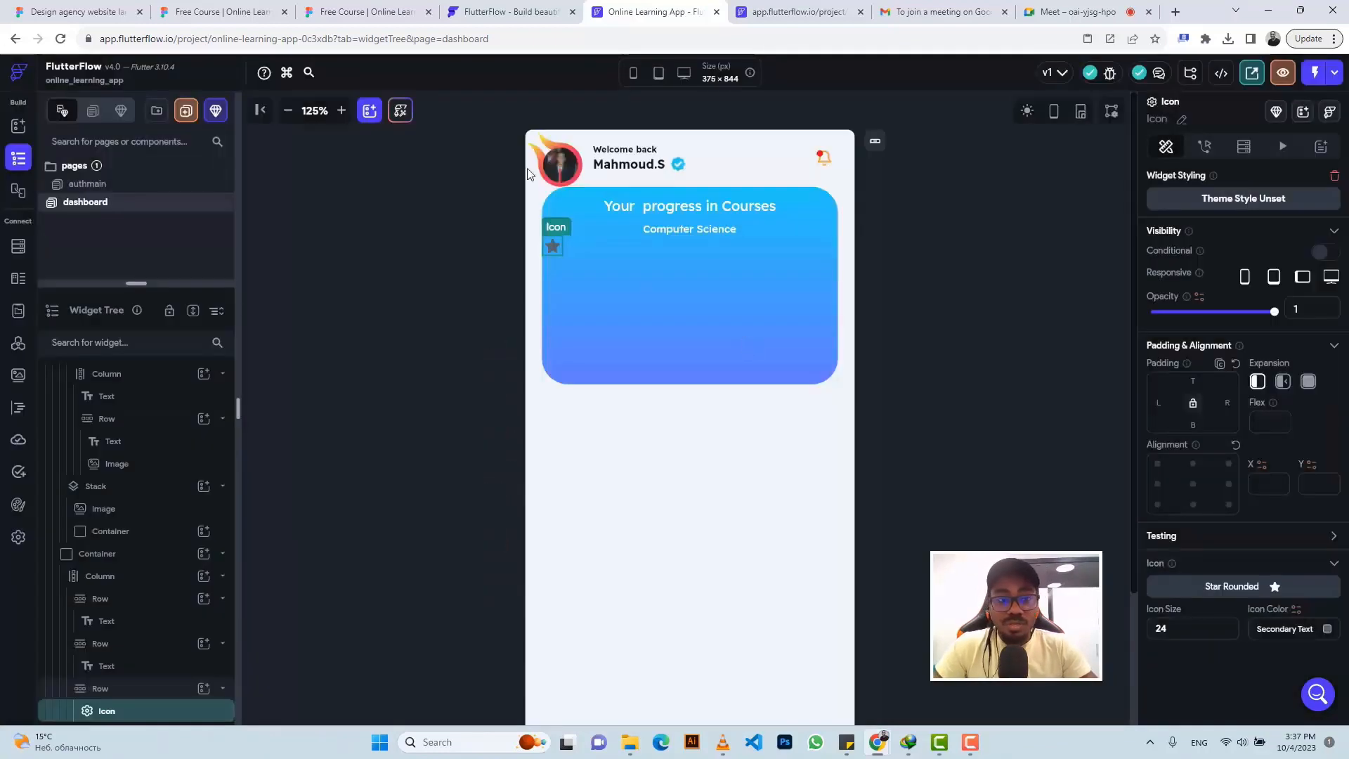
Copy the star's colour #FFC960 from Figma to the Icon in FlutterFlow and set the icon size to 14
left_click(358, 6)
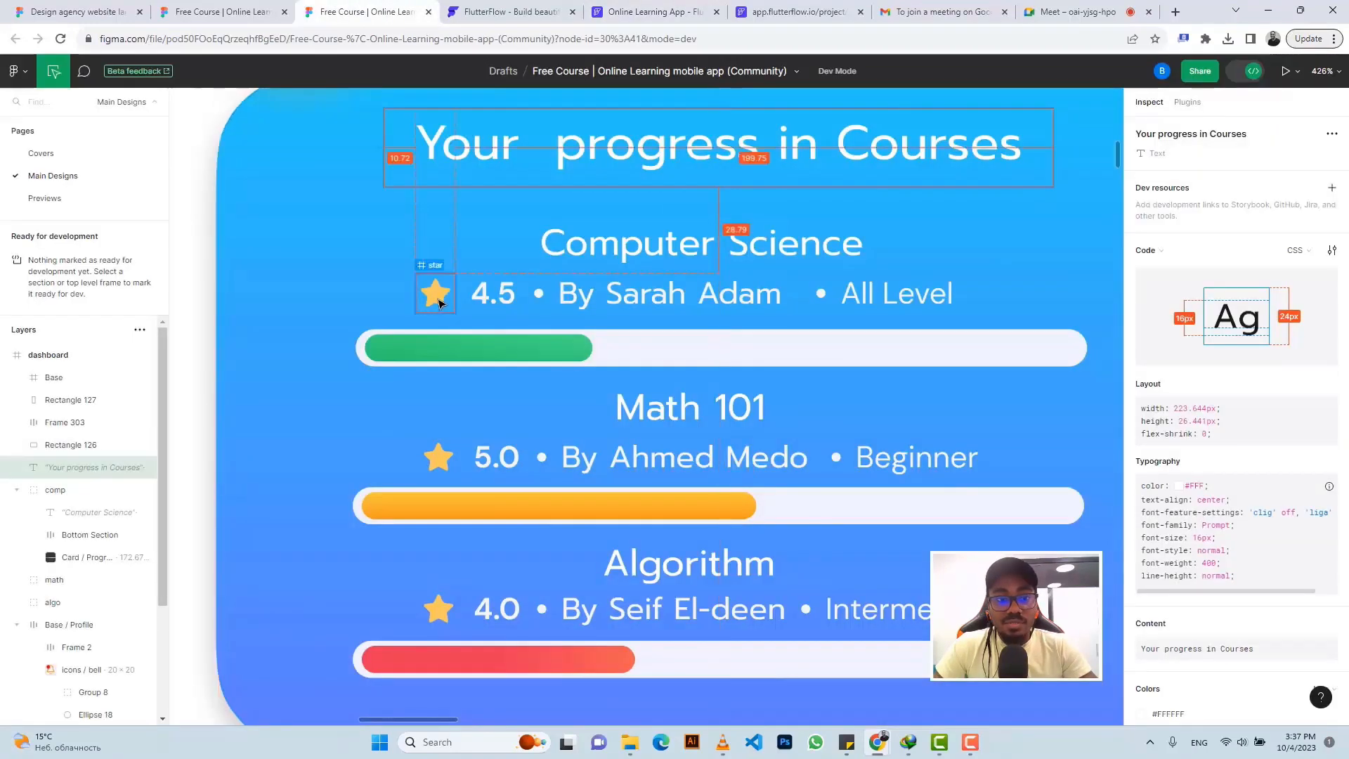
left_click(438, 301)
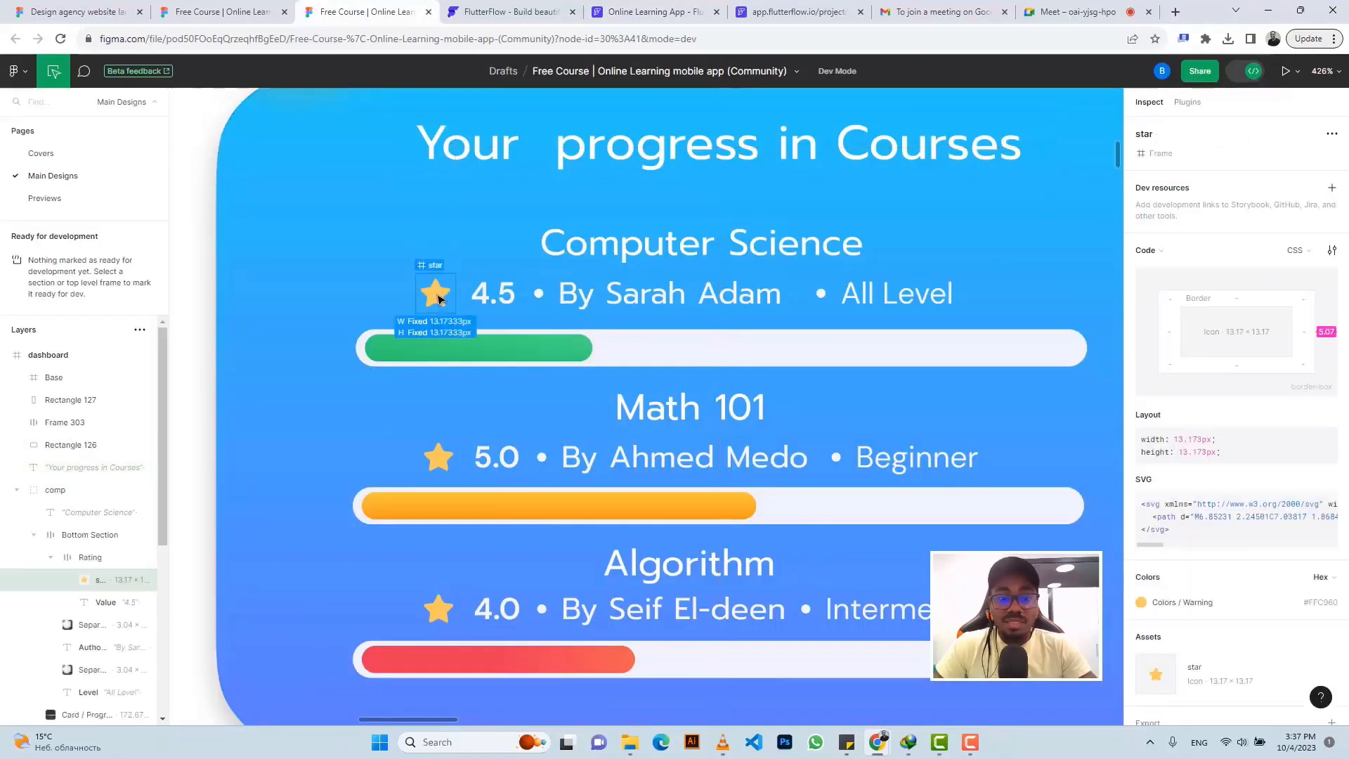
left_click(1323, 603)
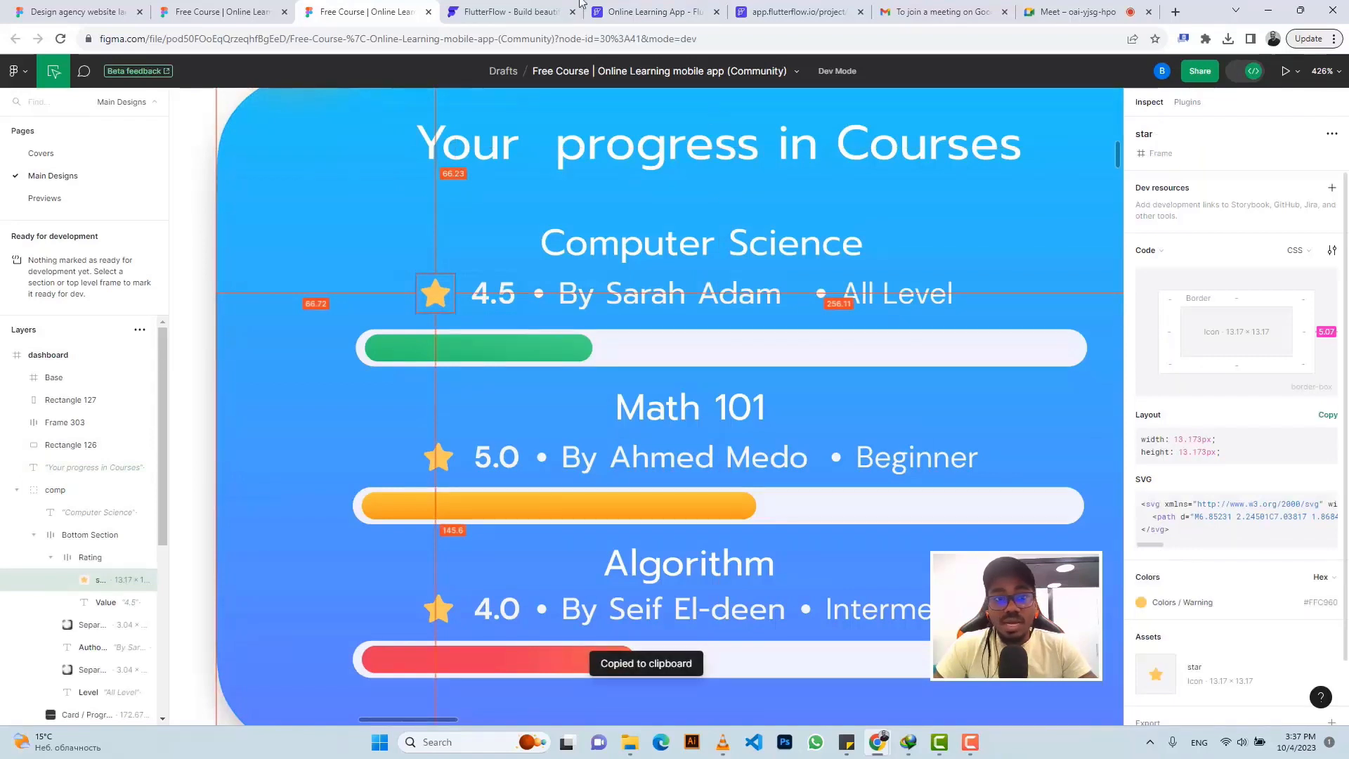
left_click(643, 11)
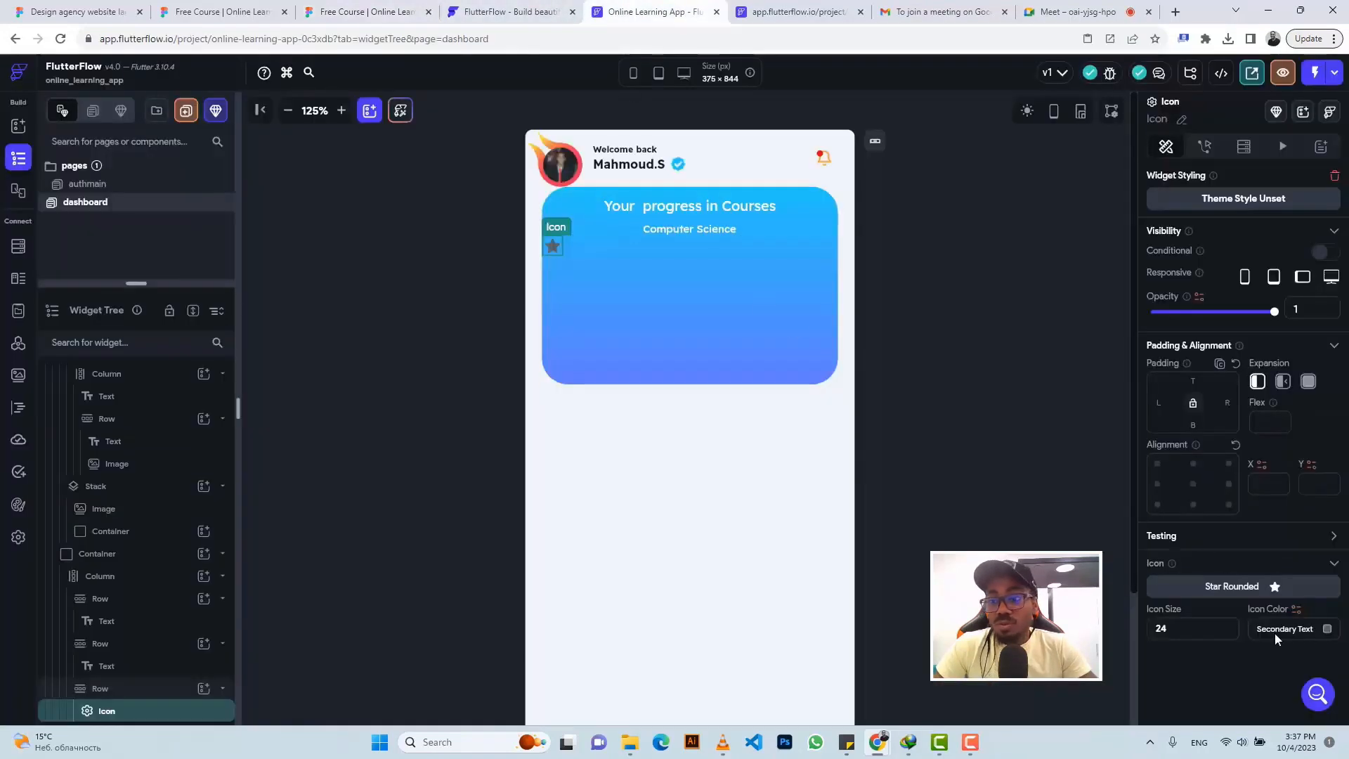
key("ctrl+v")
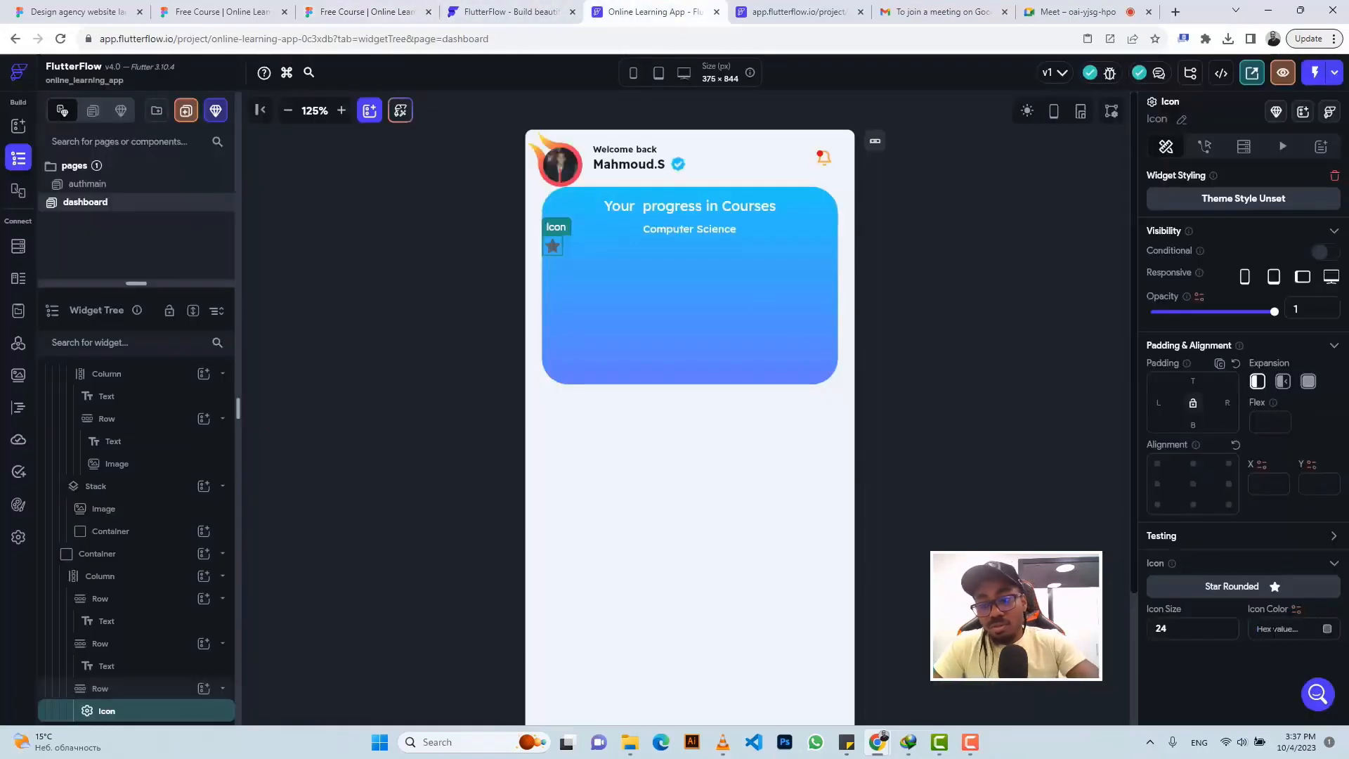
left_click(1191, 630)
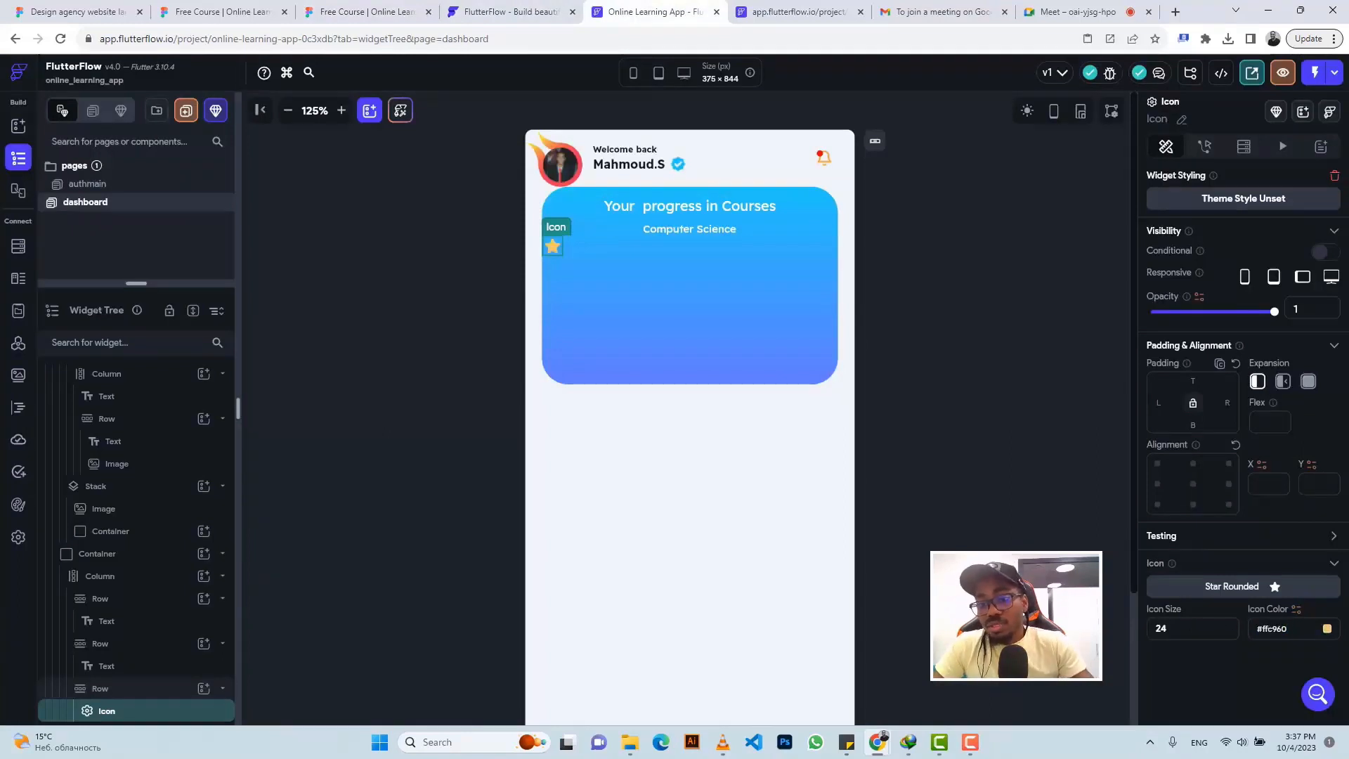
left_click_drag(1178, 630, 1142, 630)
type("14")
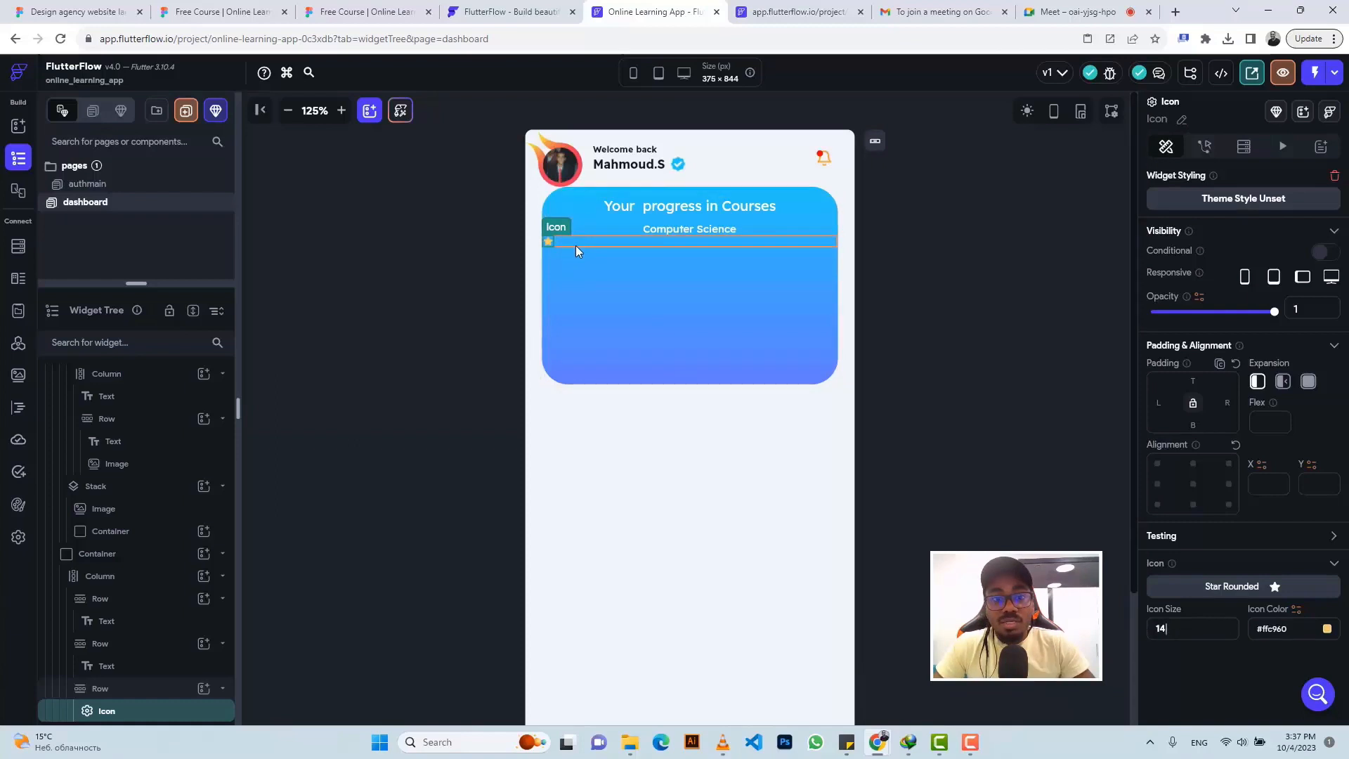
Add a Text widget beside the star Icon in the same Row
left_click(576, 246)
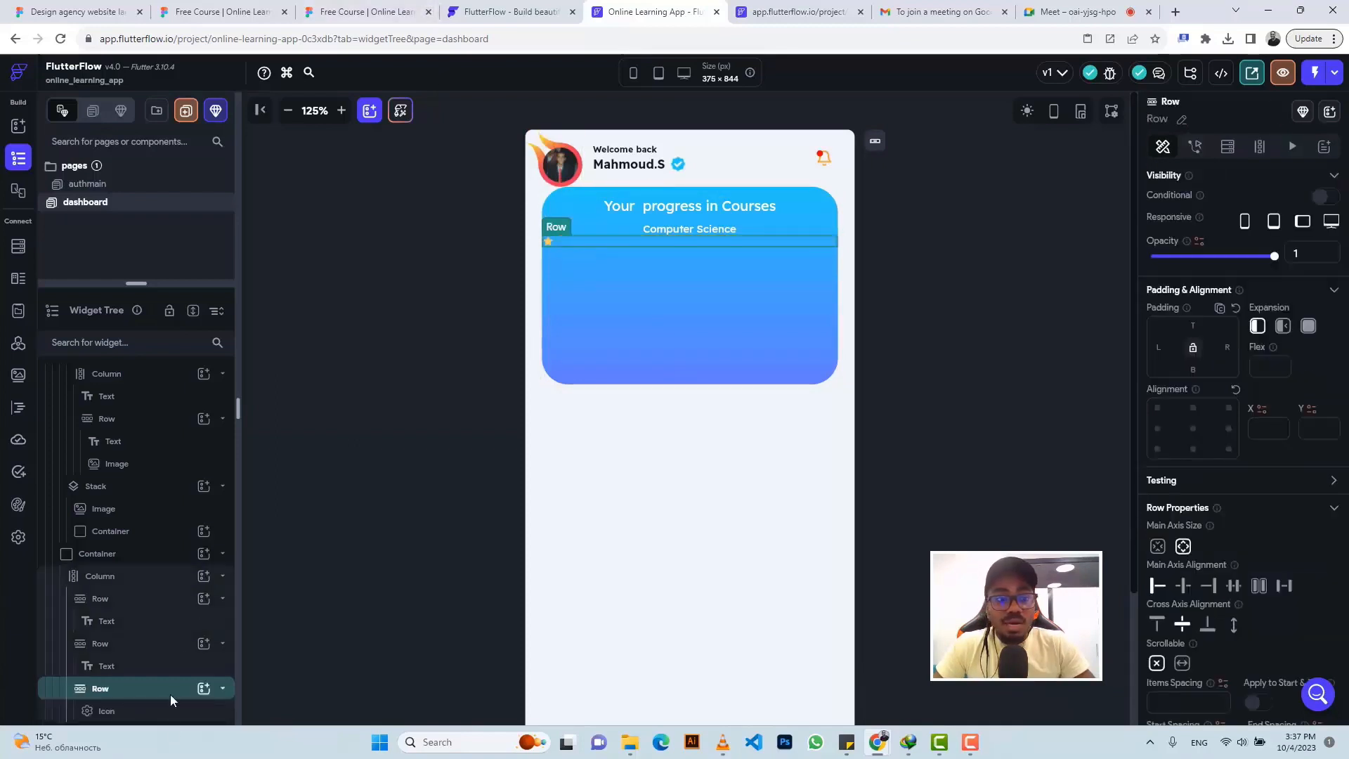
left_click(204, 689)
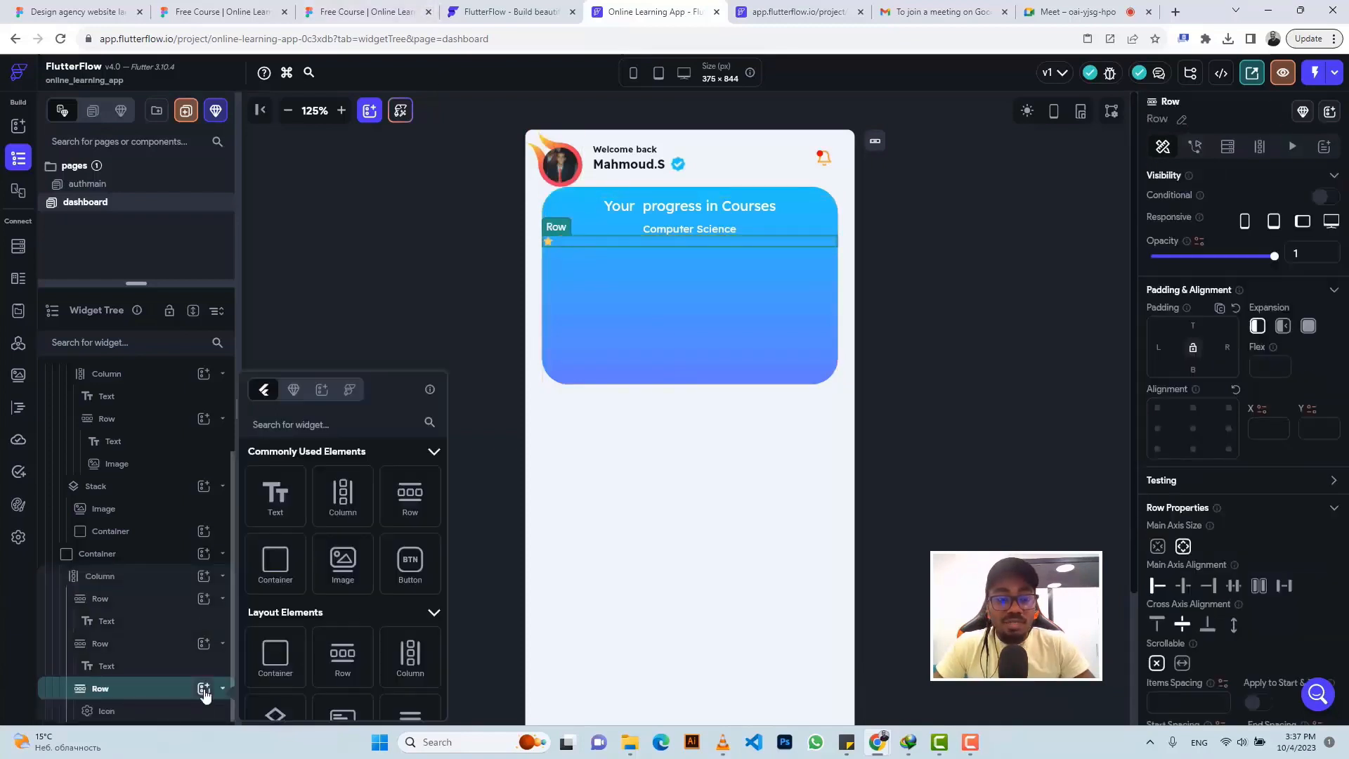
left_click(274, 495)
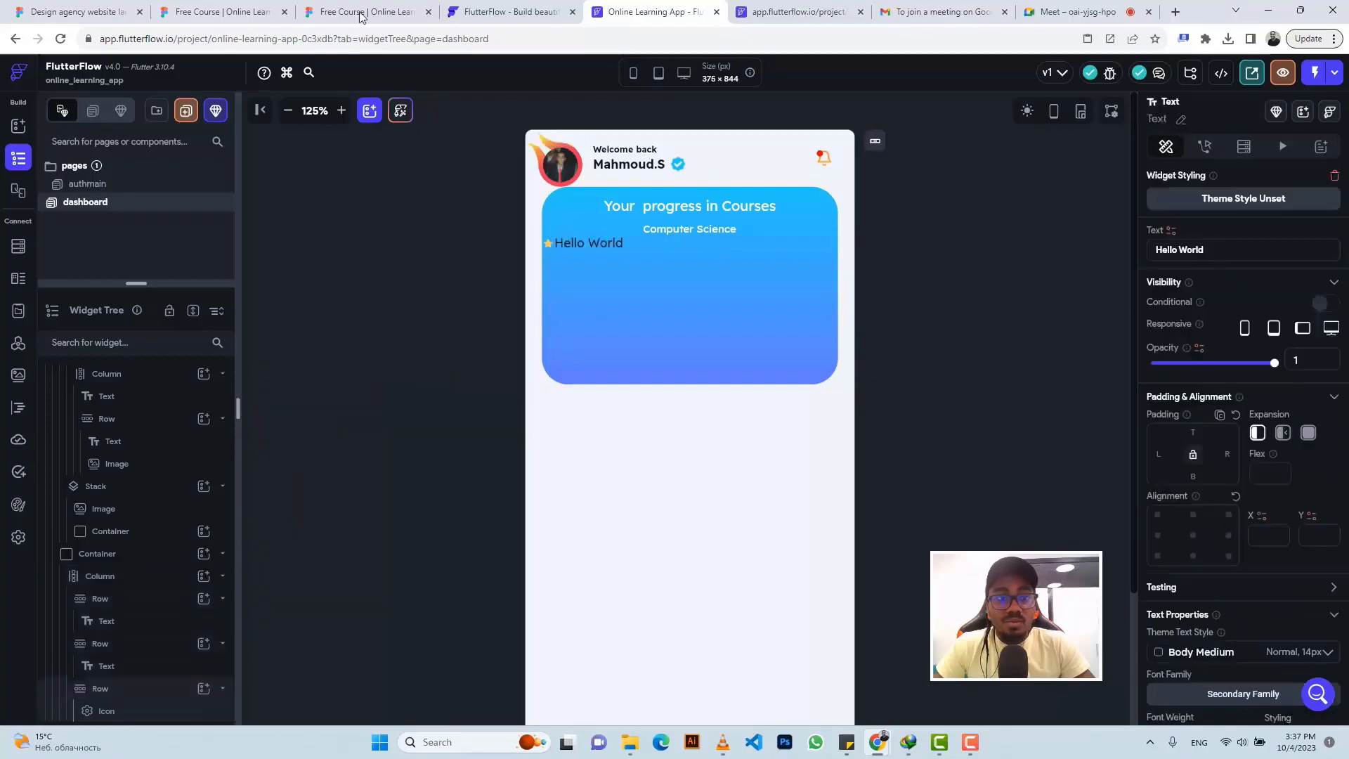
Inspect the Computer Science rating value in Figma and set the new Text's content to 4.5 in FlutterFlow
left_click(363, 12)
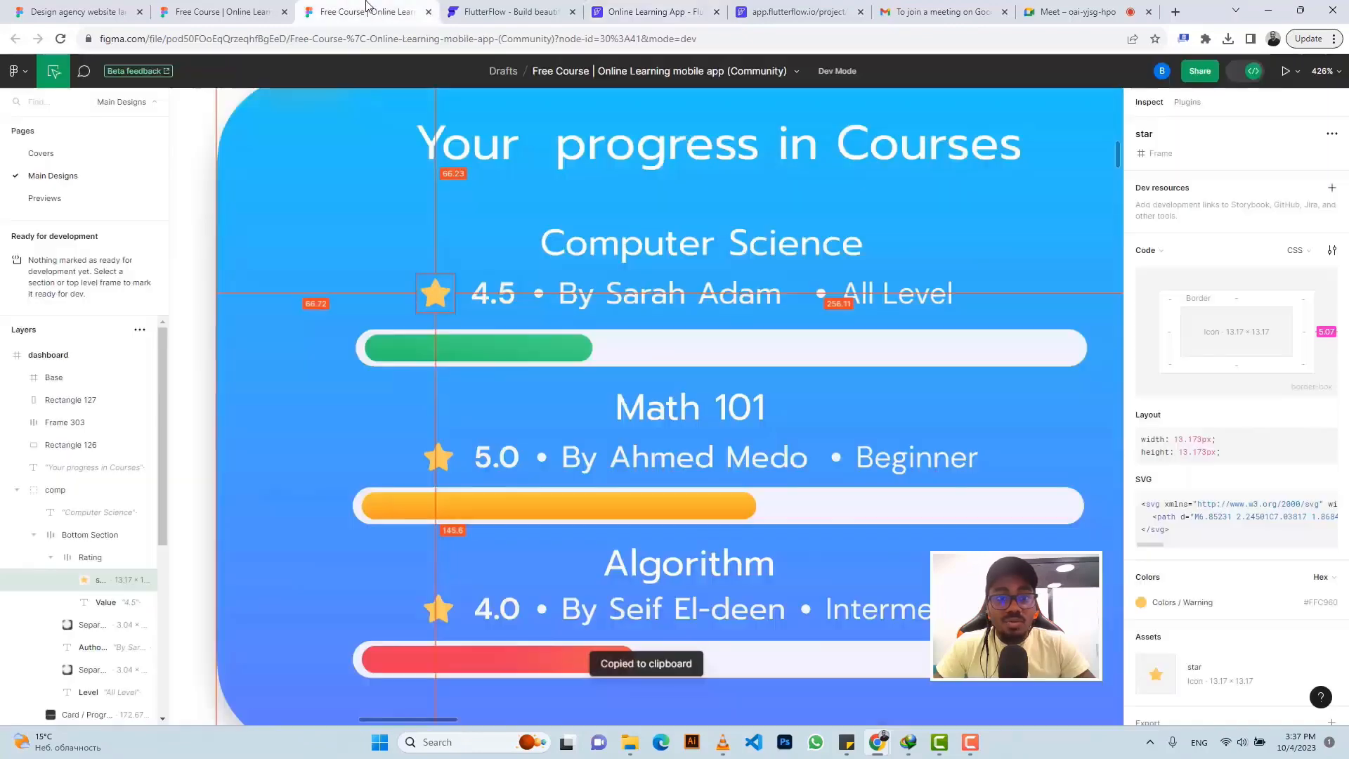
left_click(481, 292)
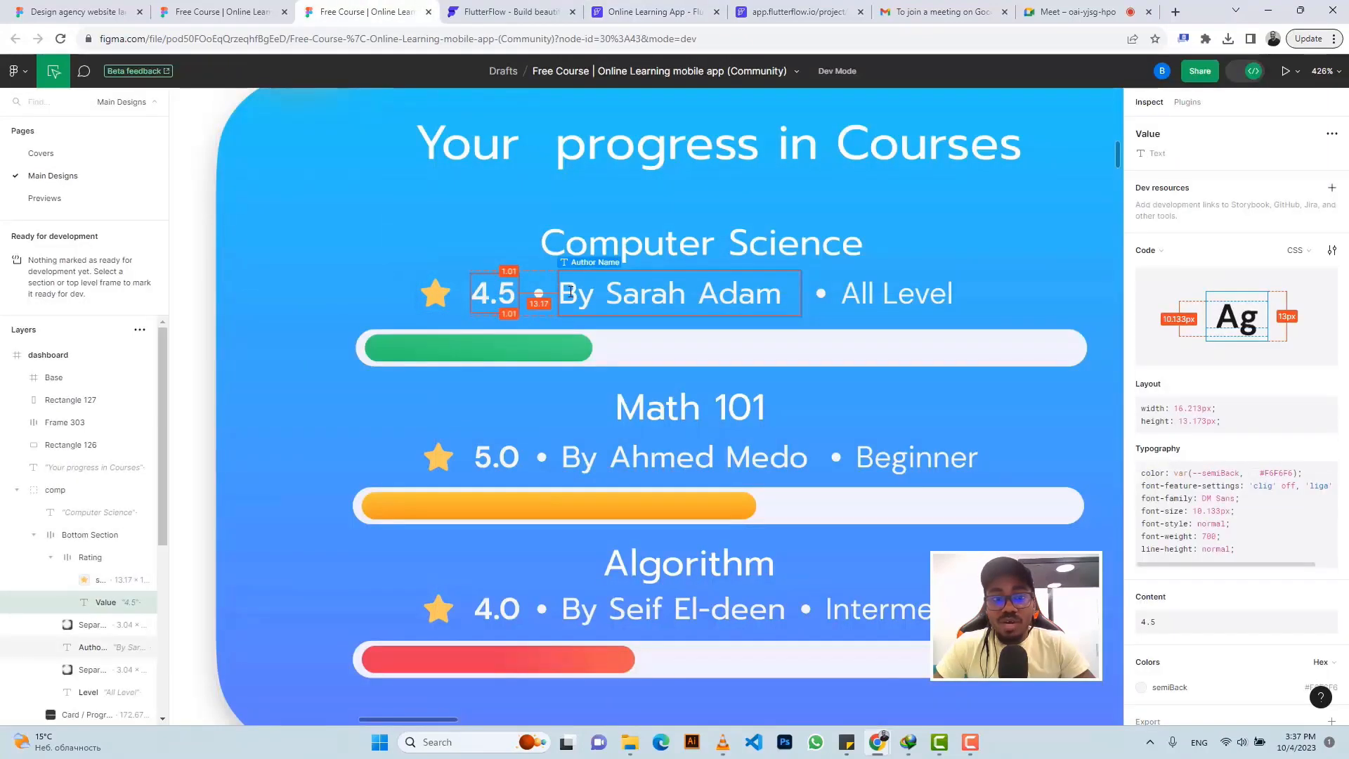
left_click(640, 14)
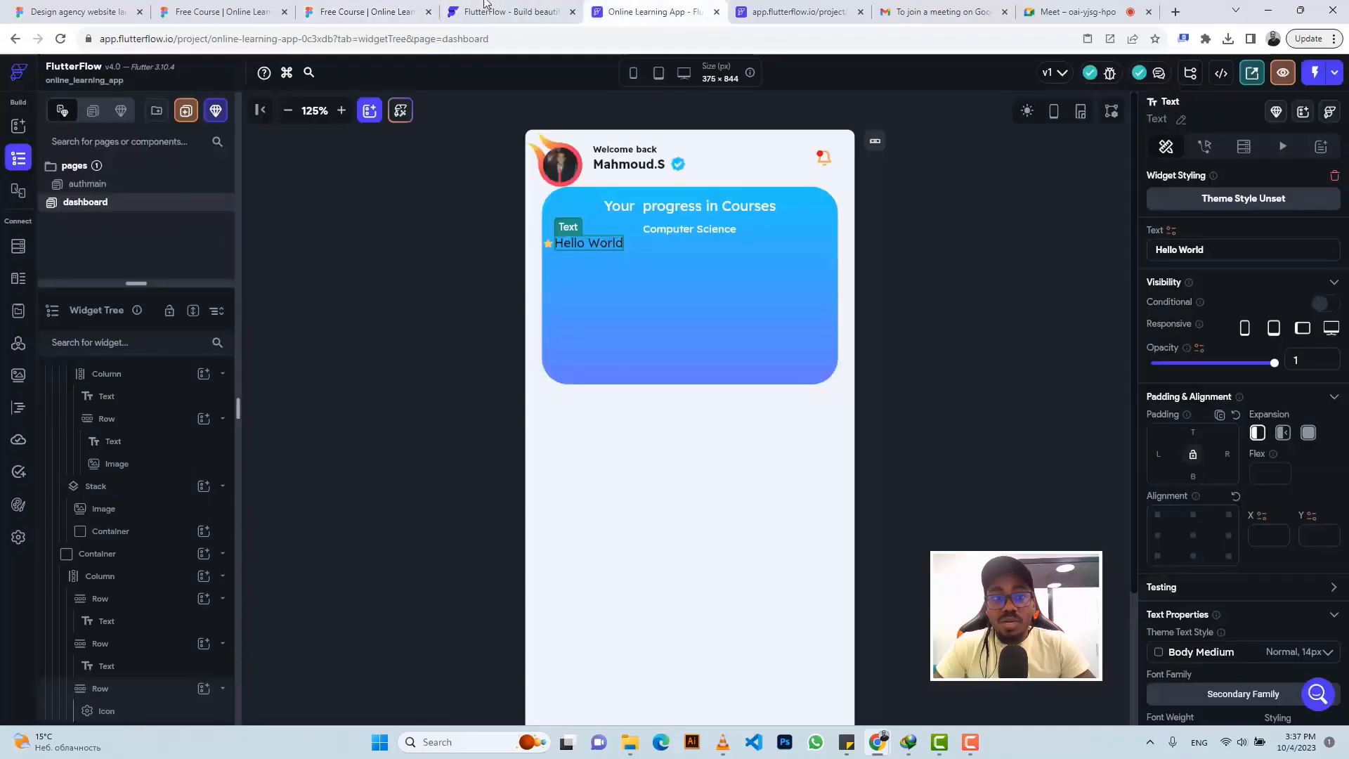
left_click(399, 11)
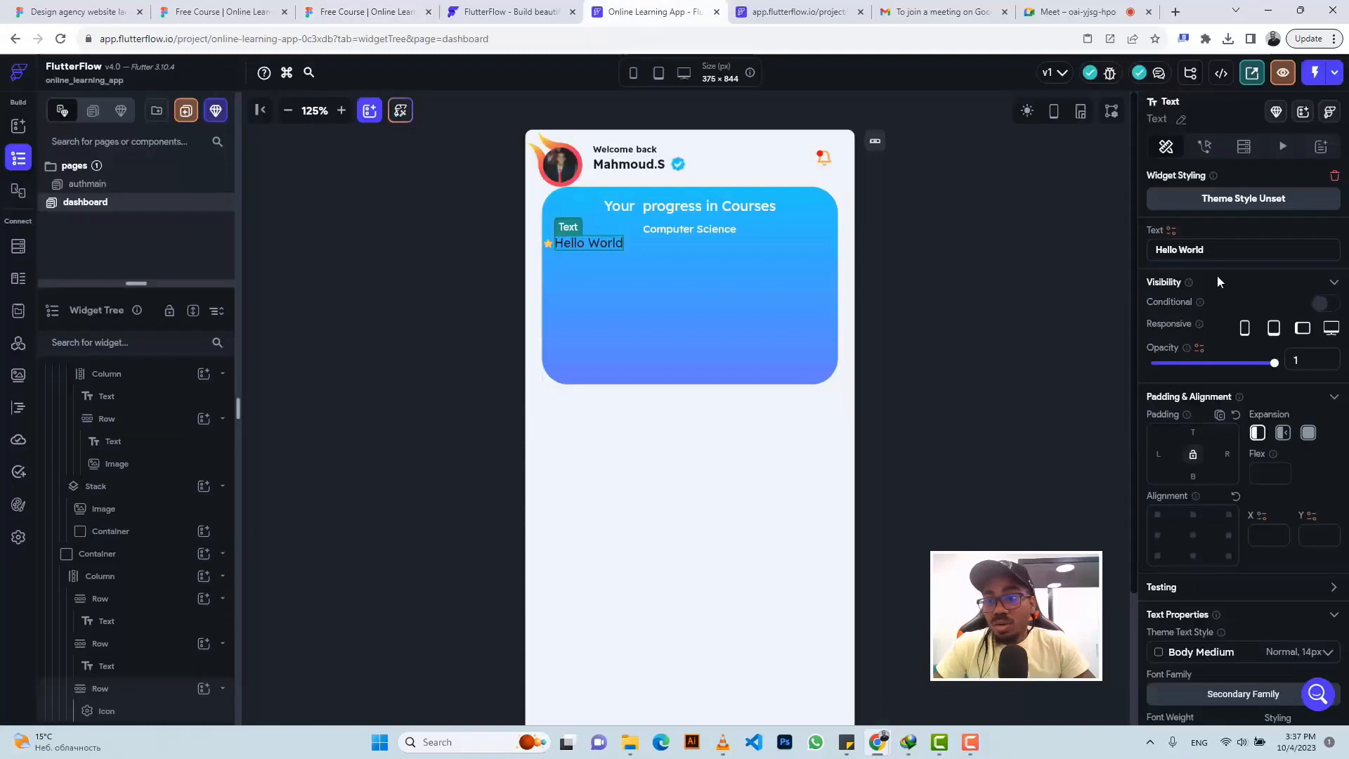
key("ctrl+a")
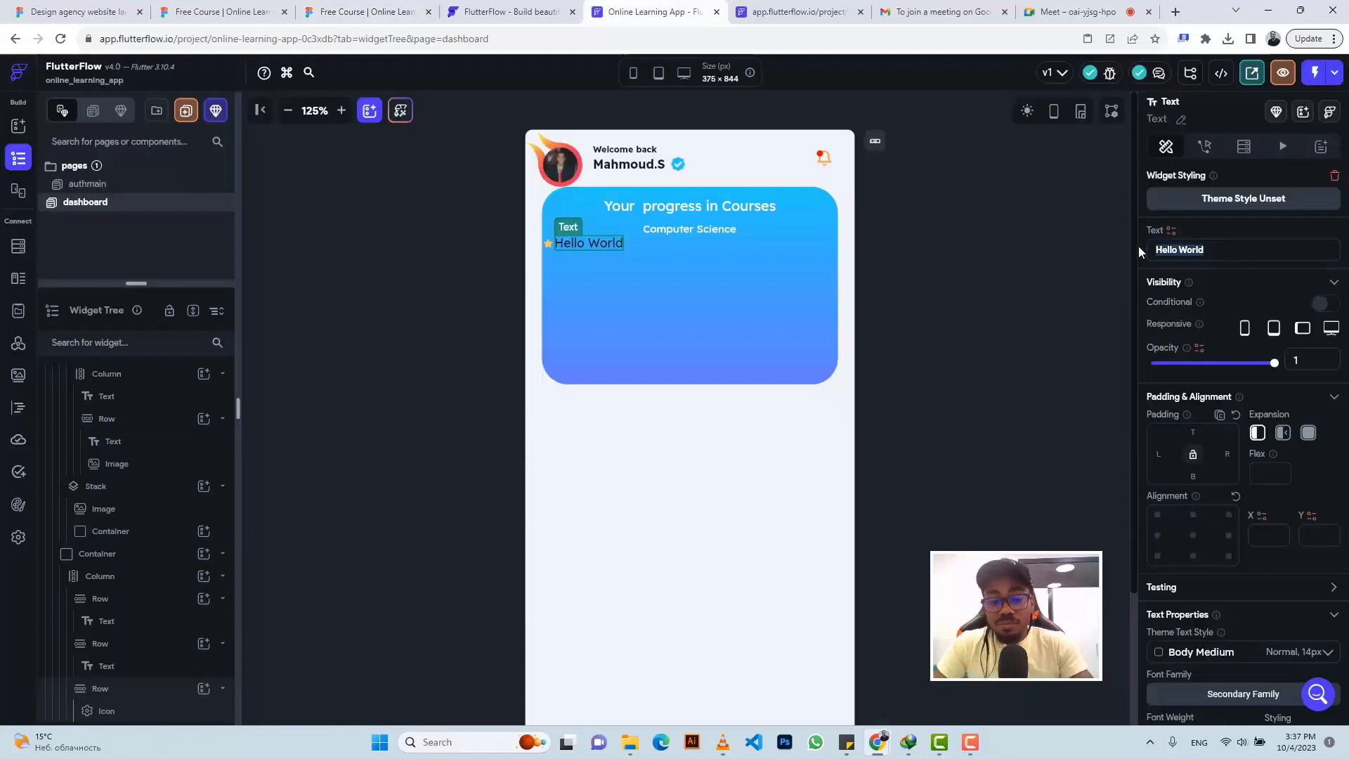
type("4.5")
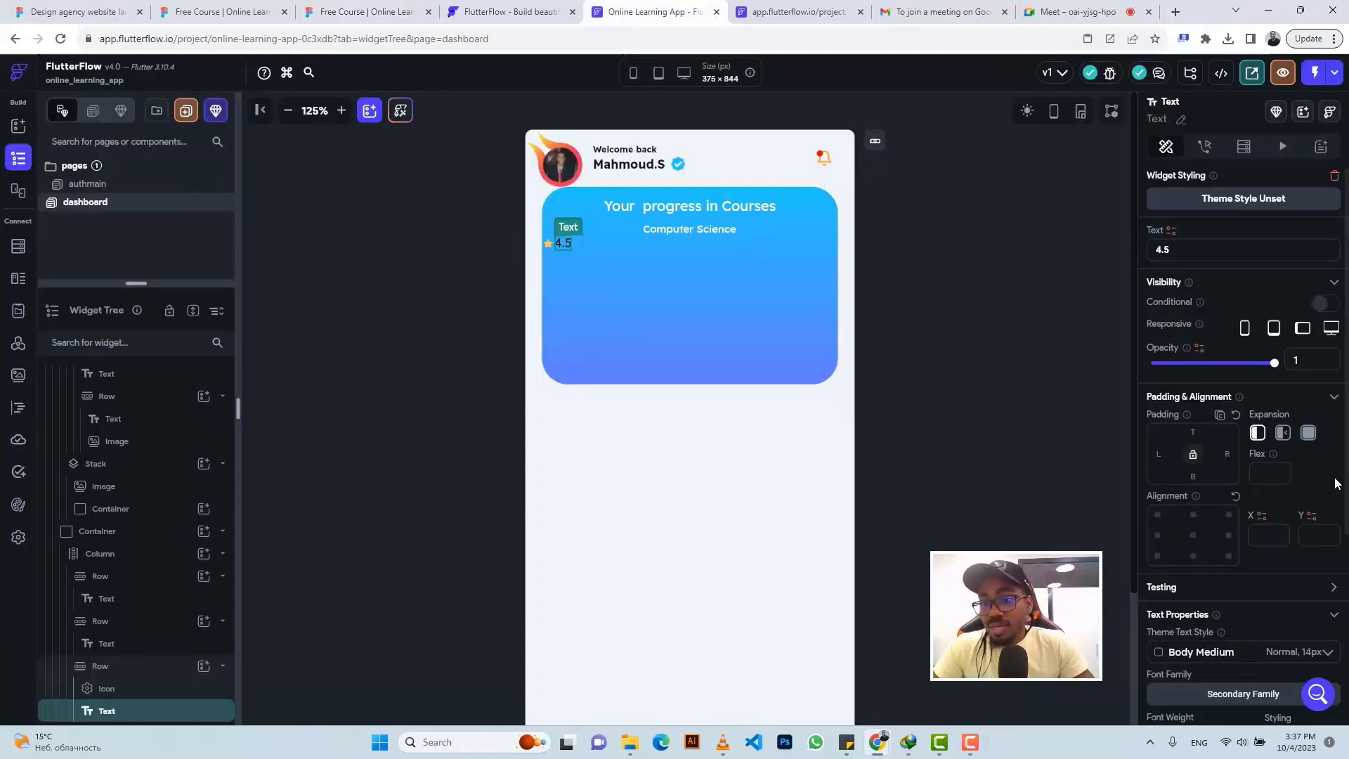
Set the rating Text's font weight to 700 - Bold and its font size to 10
scroll(1332, 474, "down", 3)
left_click(1205, 528)
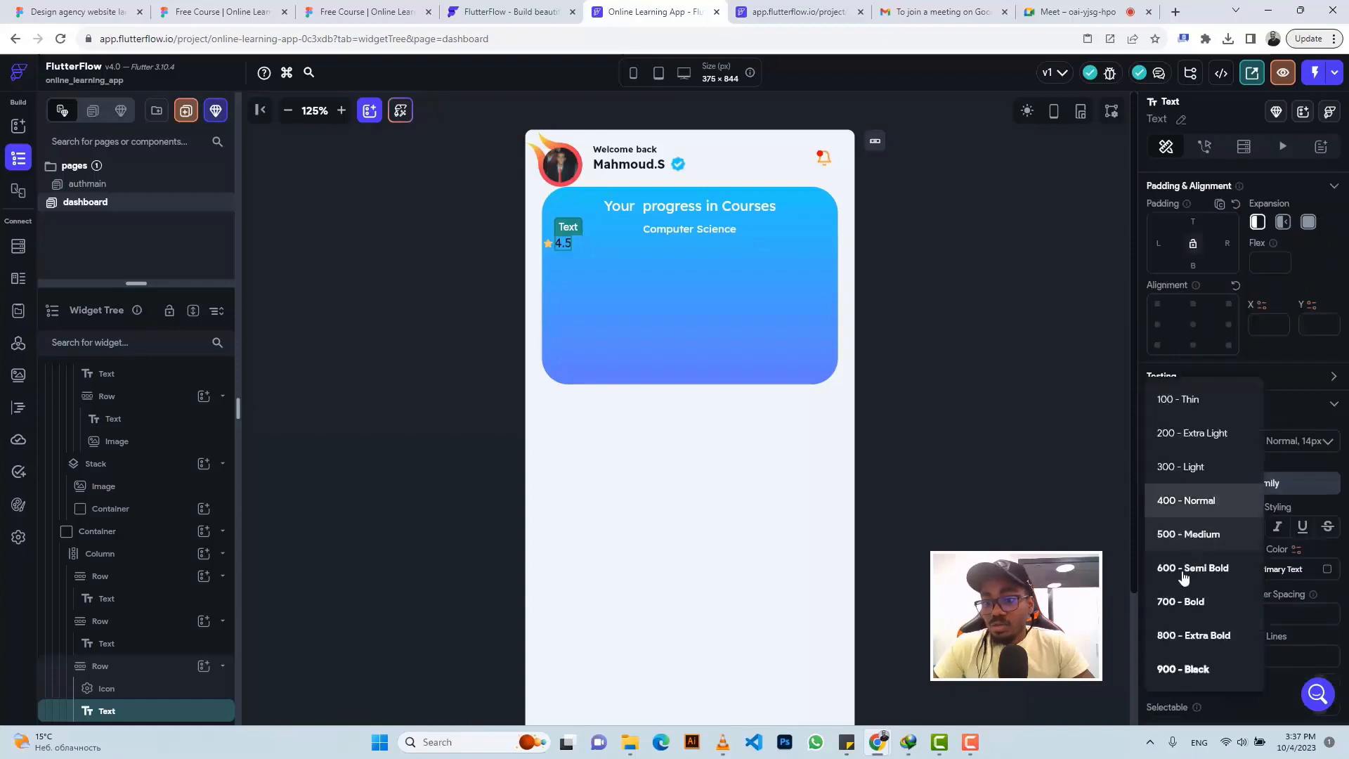
left_click(1179, 596)
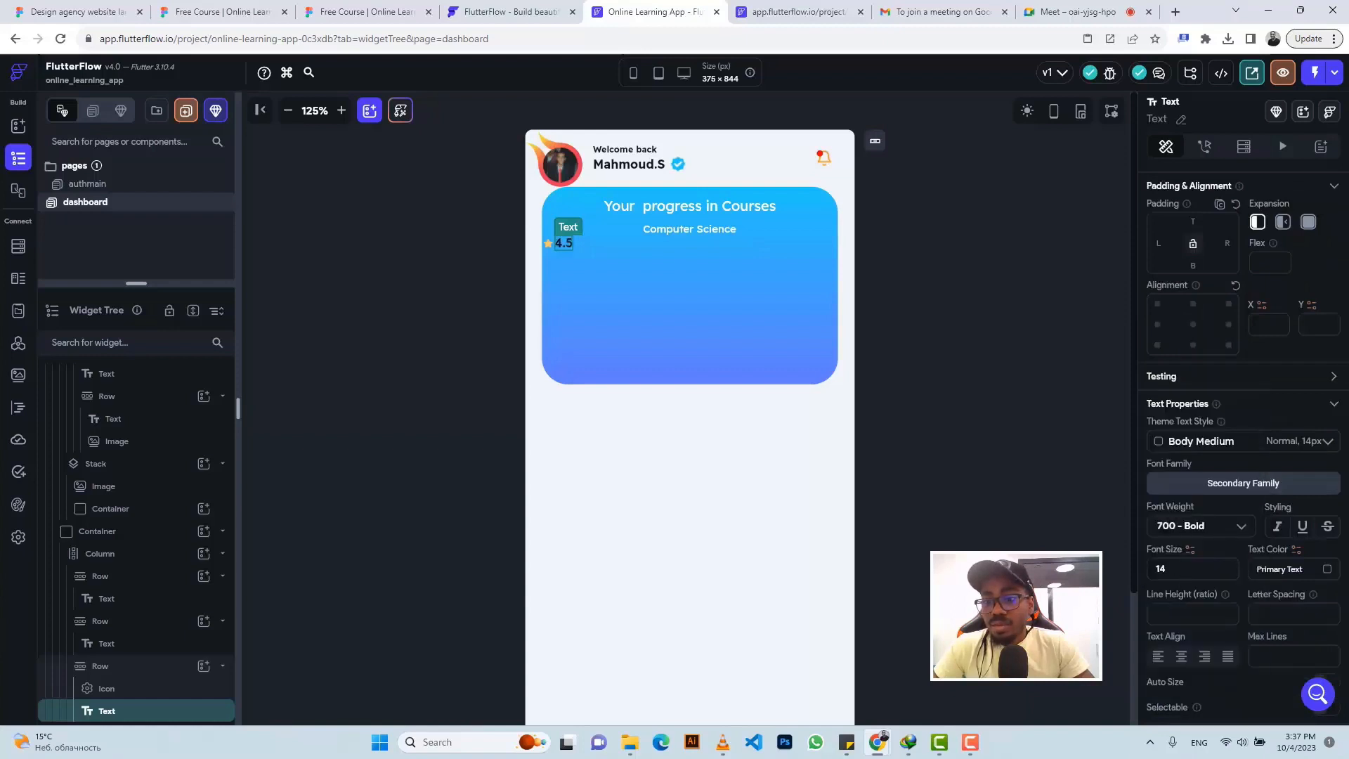
double_click(1161, 569)
type("1")
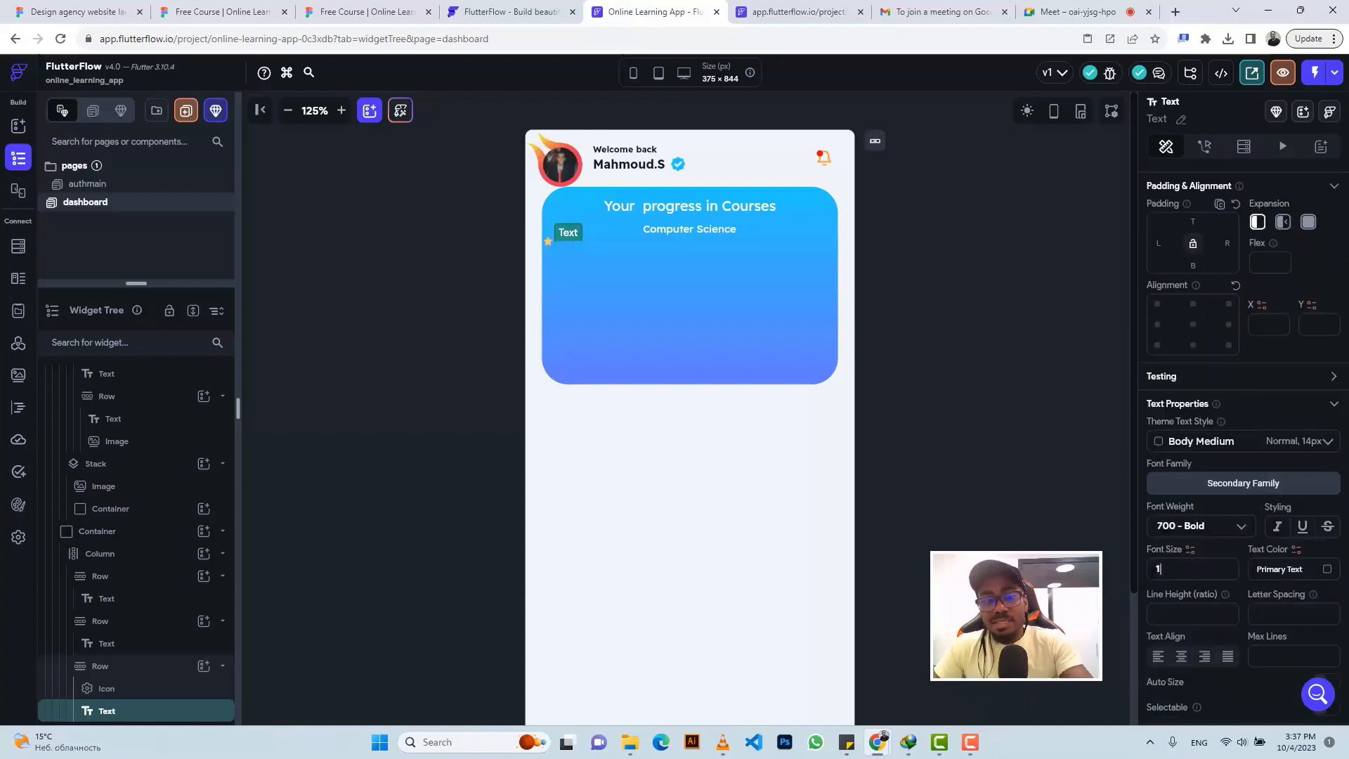
In Figma, copy the Computer Science course's author line and inspect the separator dot between the rating and the author
left_click(358, 11)
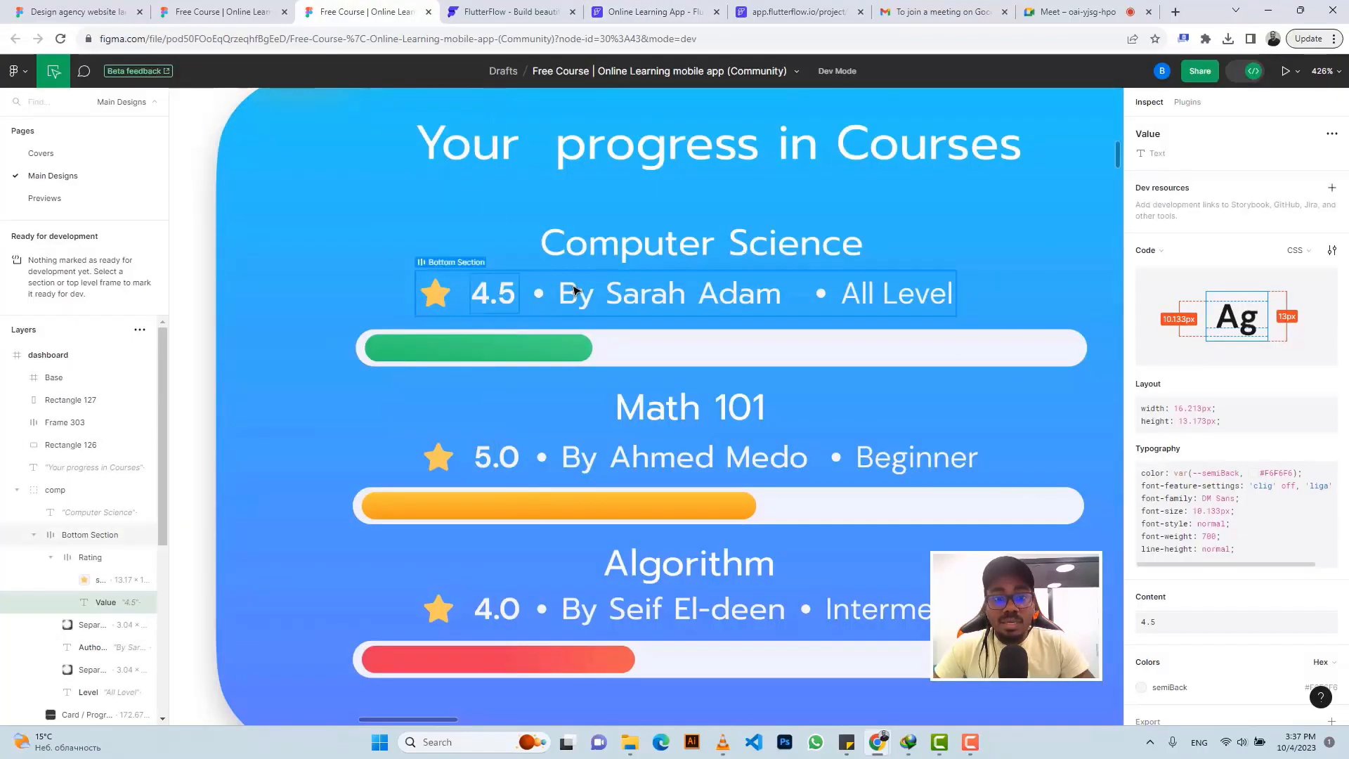
left_click(675, 293)
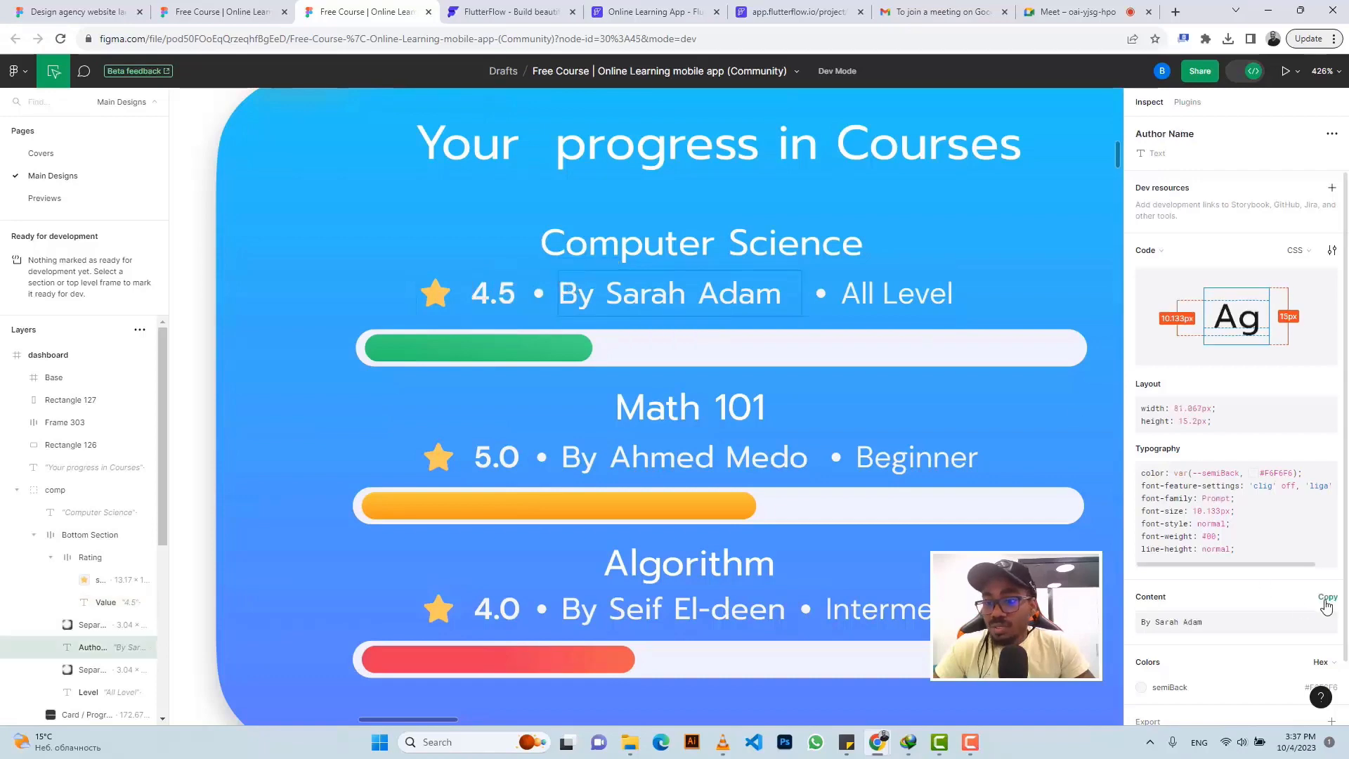
left_click(1323, 620)
left_click(654, 11)
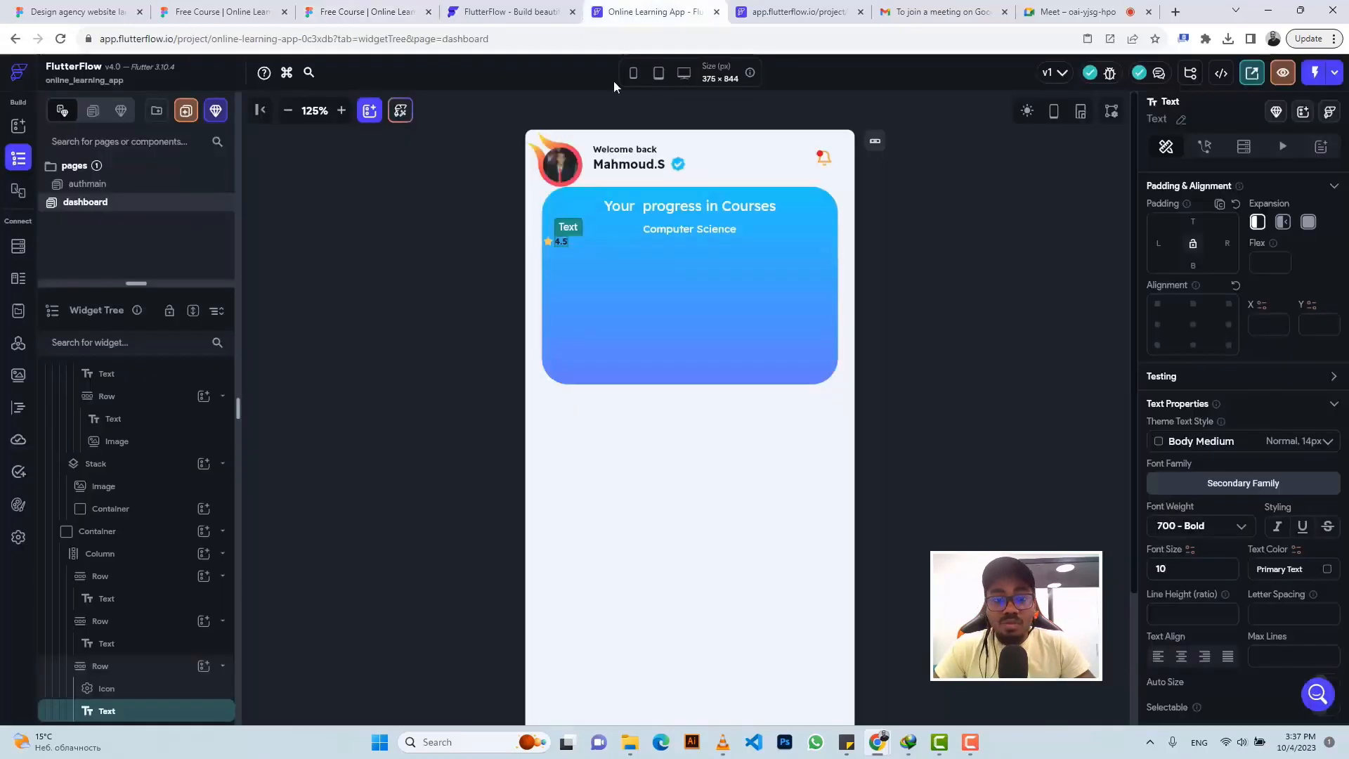
left_click(307, 10)
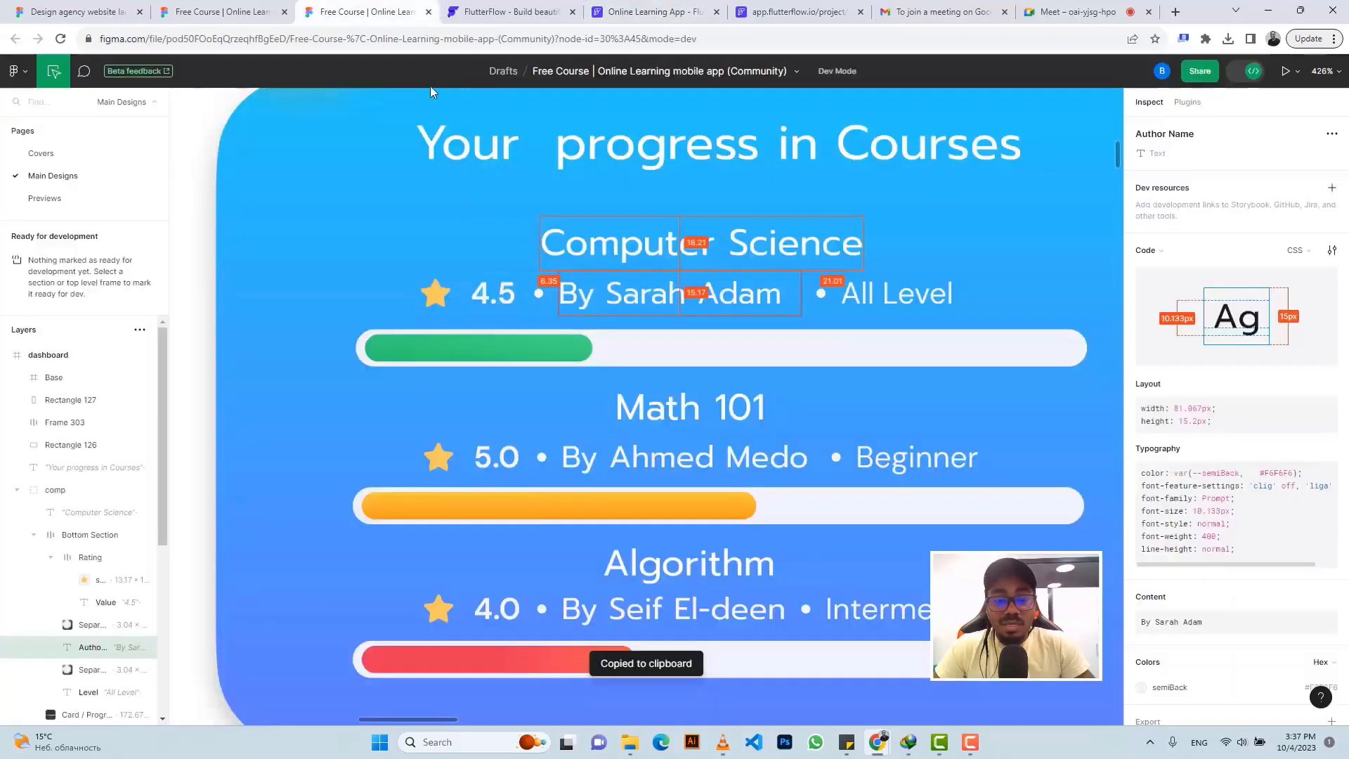
left_click(540, 294)
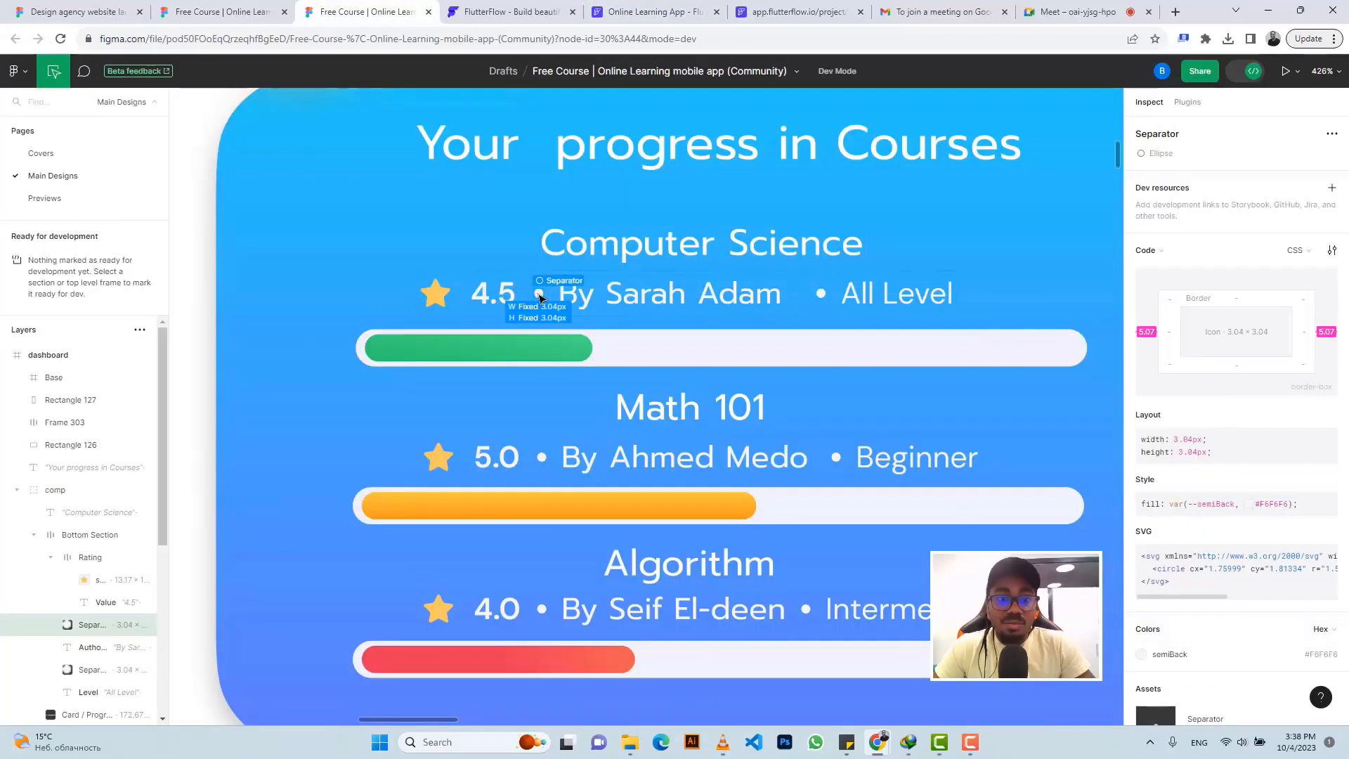
Switch back to FlutterFlow and set the rating Text's colour to Secondary Background
left_click(641, 12)
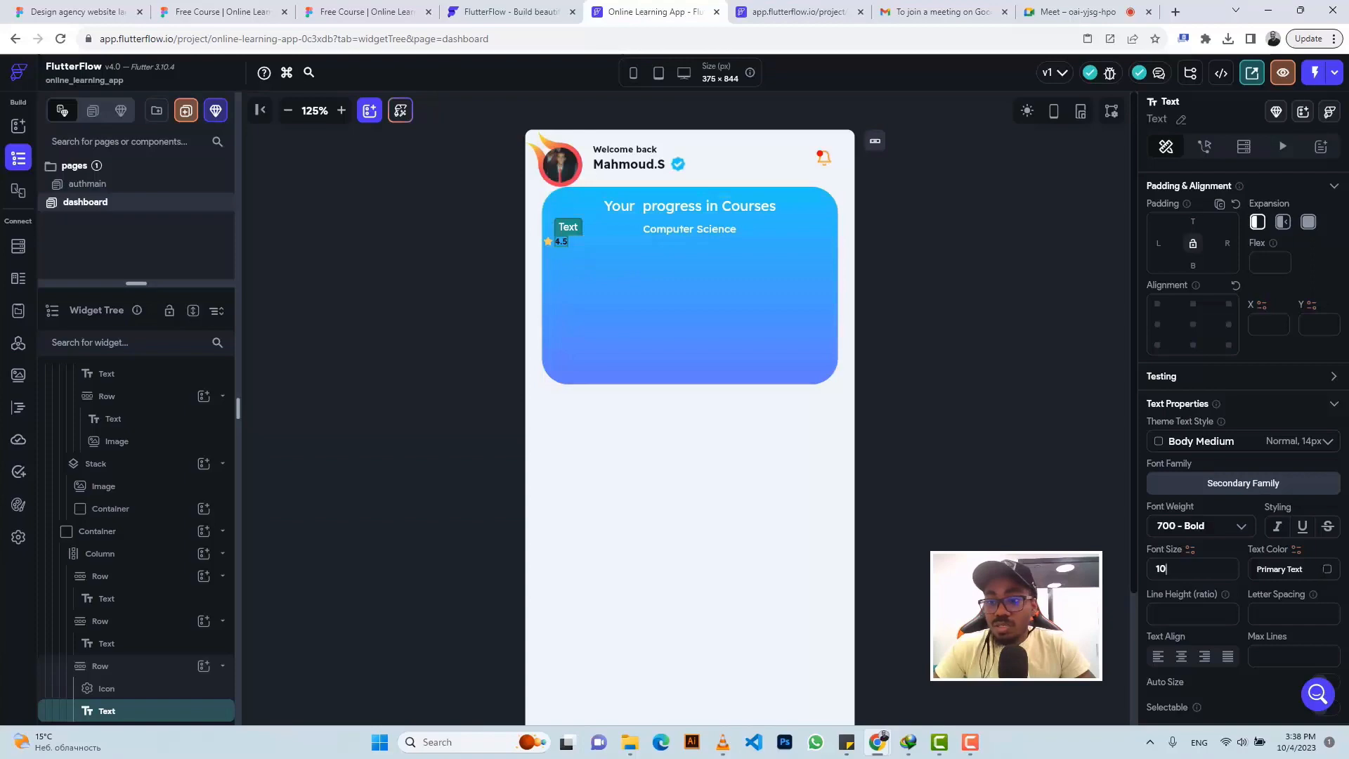
left_click(1325, 571)
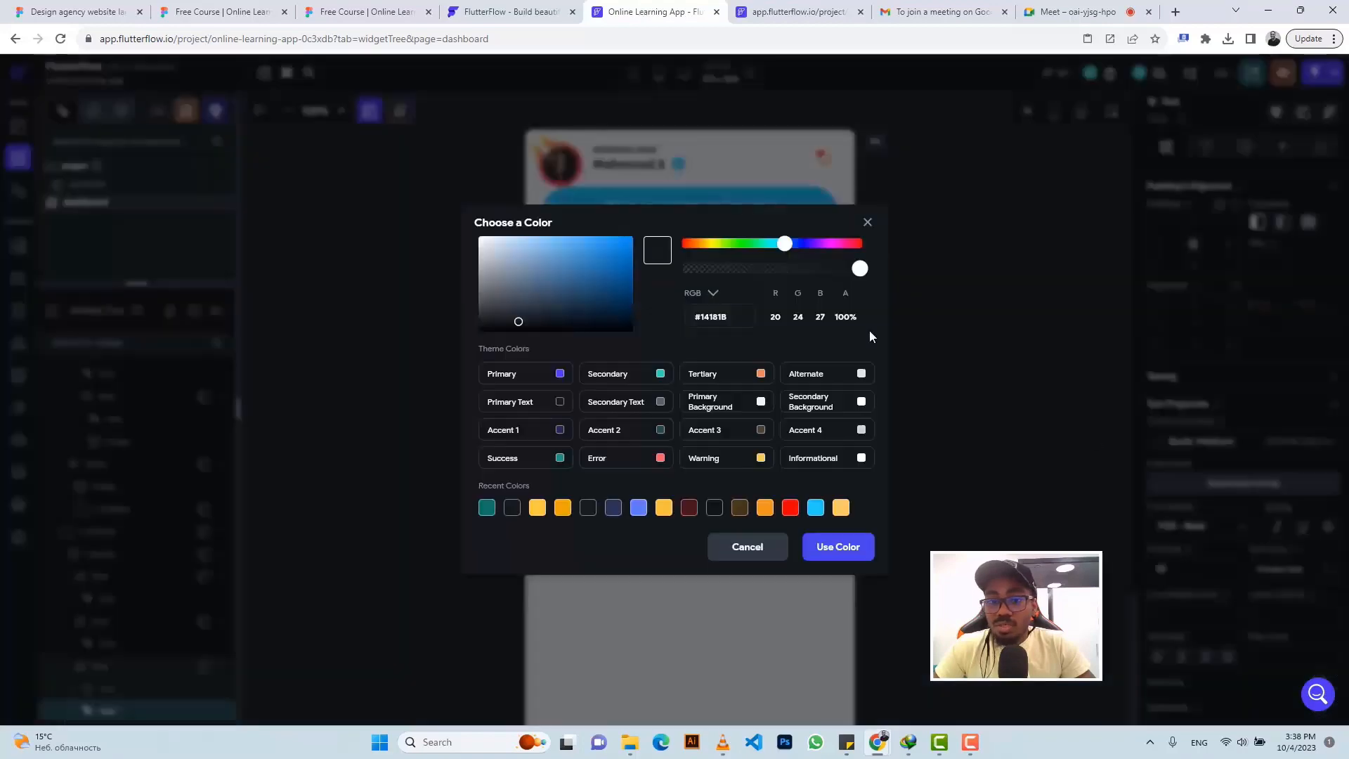
left_click(862, 406)
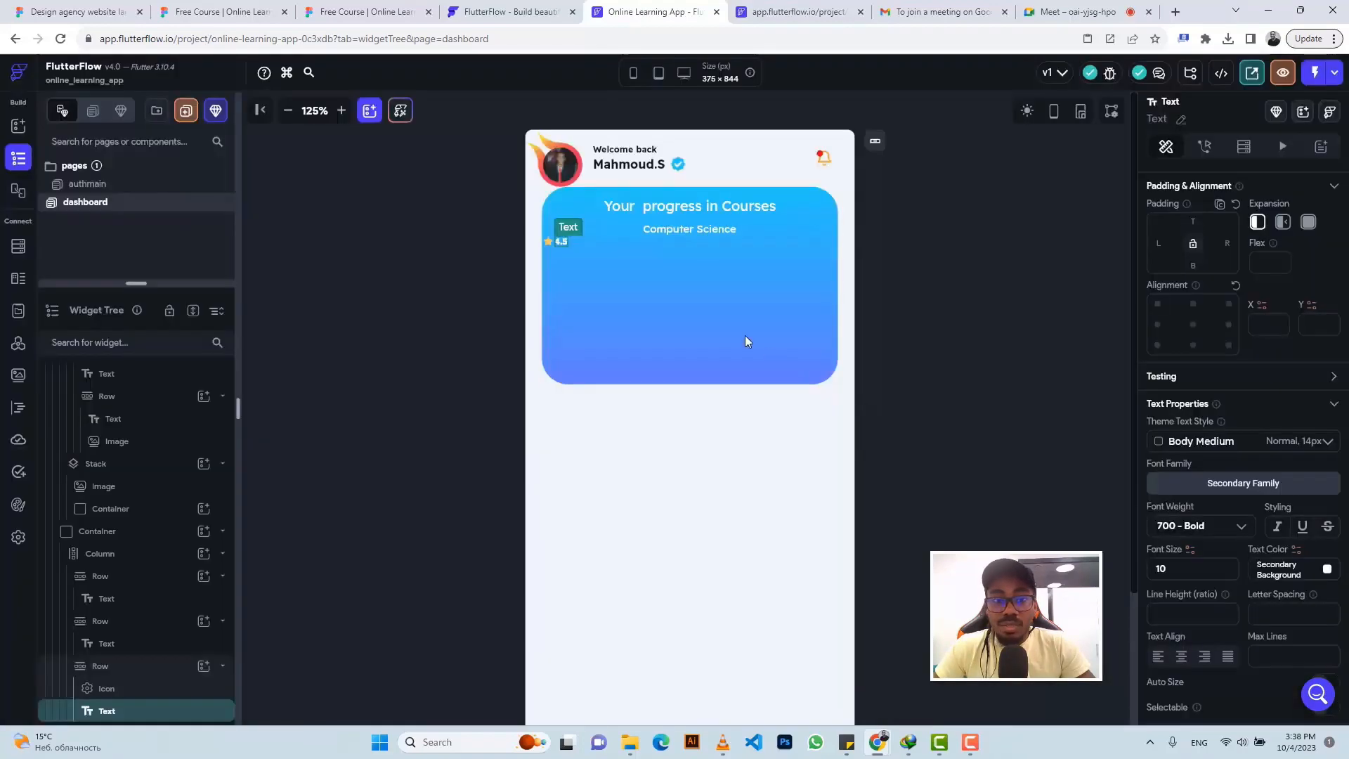
Add a Container to the rating Row as a separator, make it circular and set its diameter to 3
left_click(584, 239)
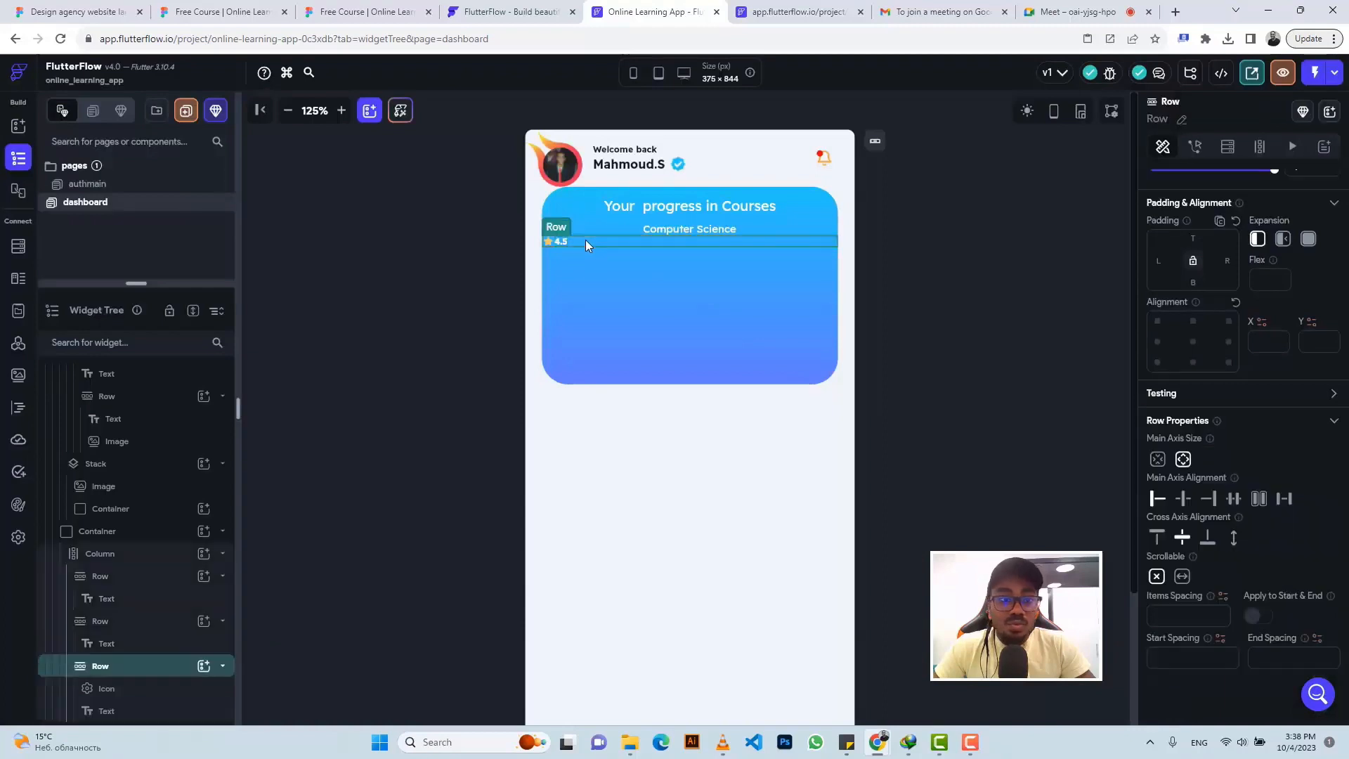
left_click(204, 667)
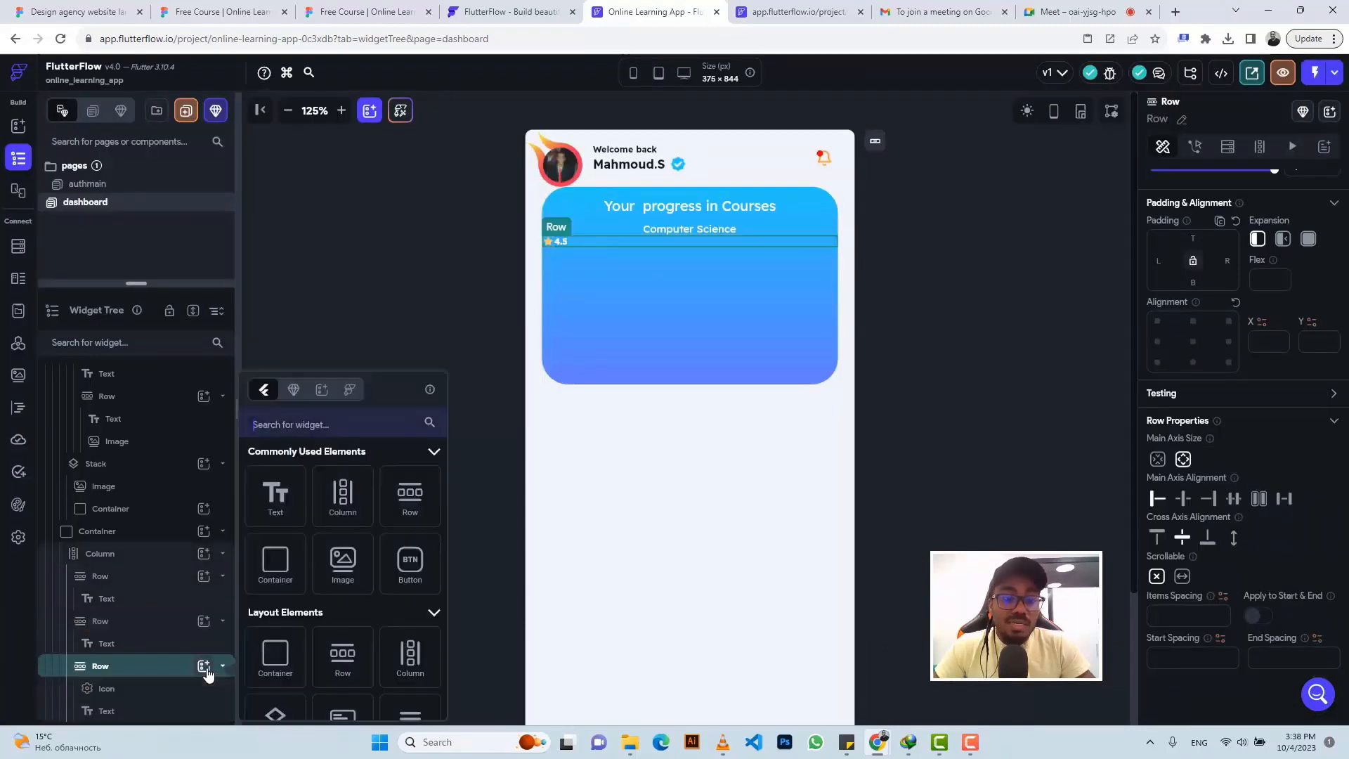
left_click(271, 568)
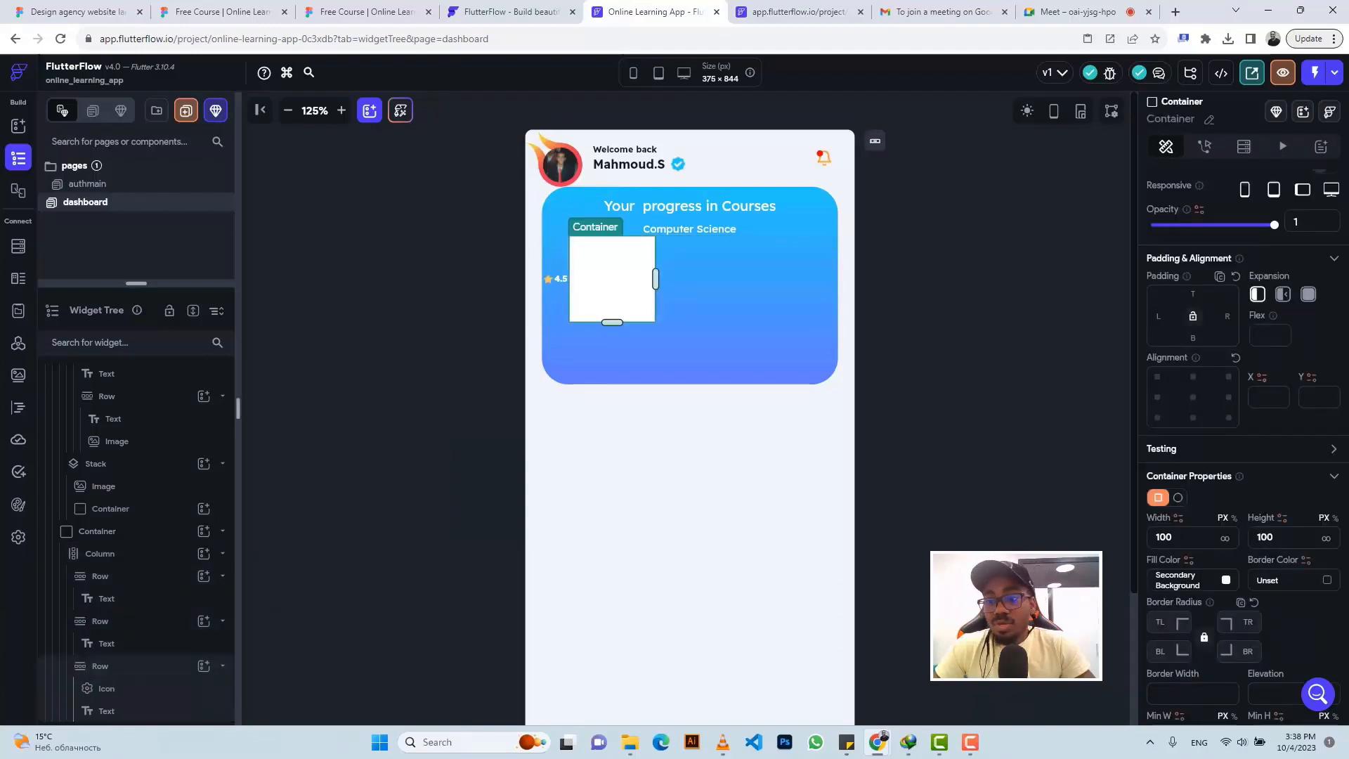
left_click(1178, 498)
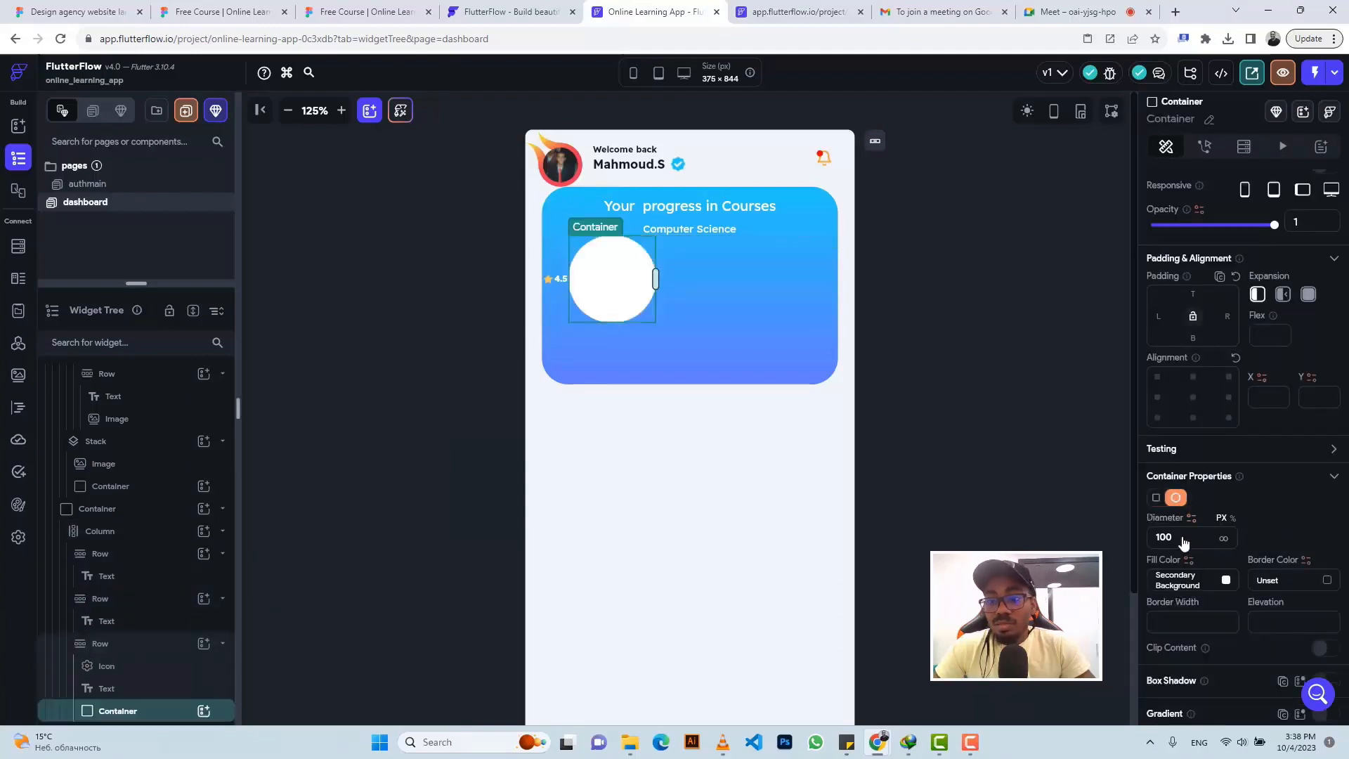
left_click_drag(1184, 543, 1142, 549)
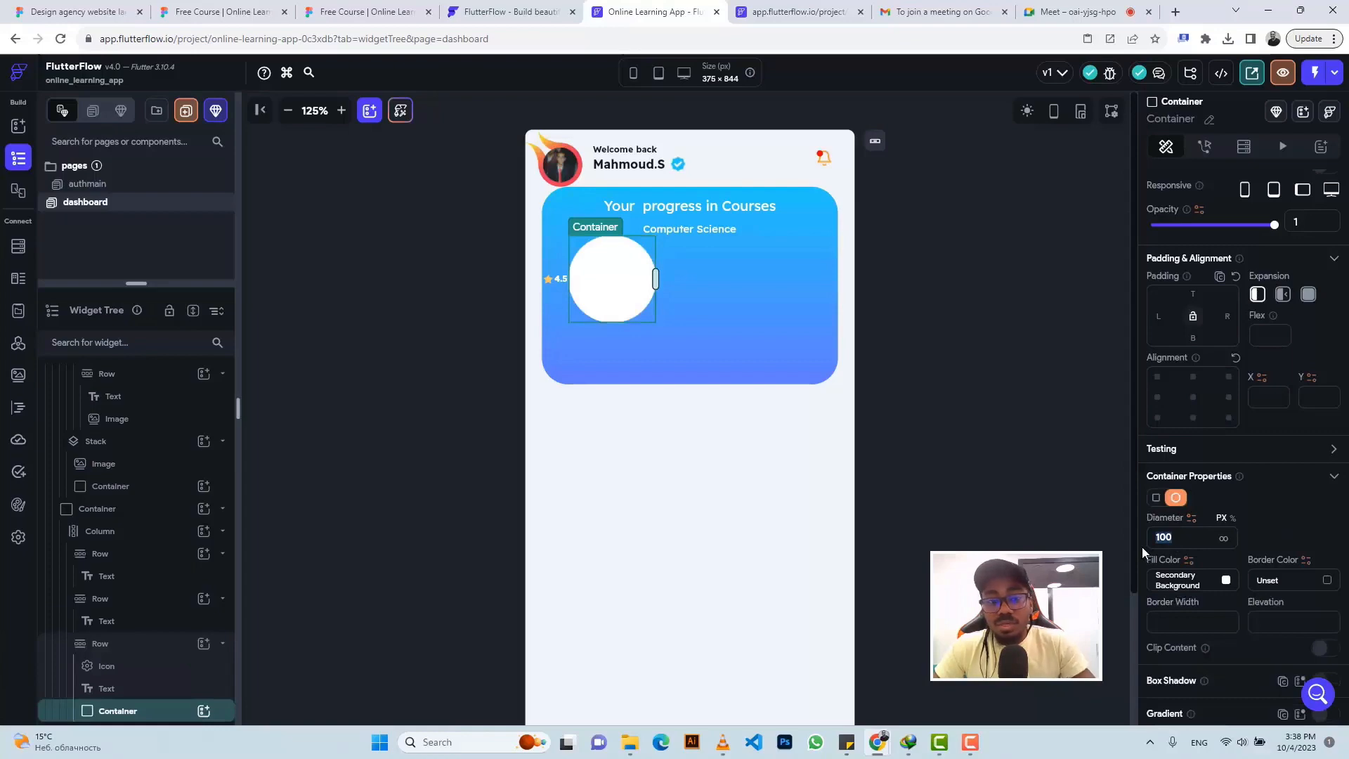
type("3")
Check the separator's spacing in Figma and set the circular Container's left and right padding to 5 in FlutterFlow
left_click(339, 12)
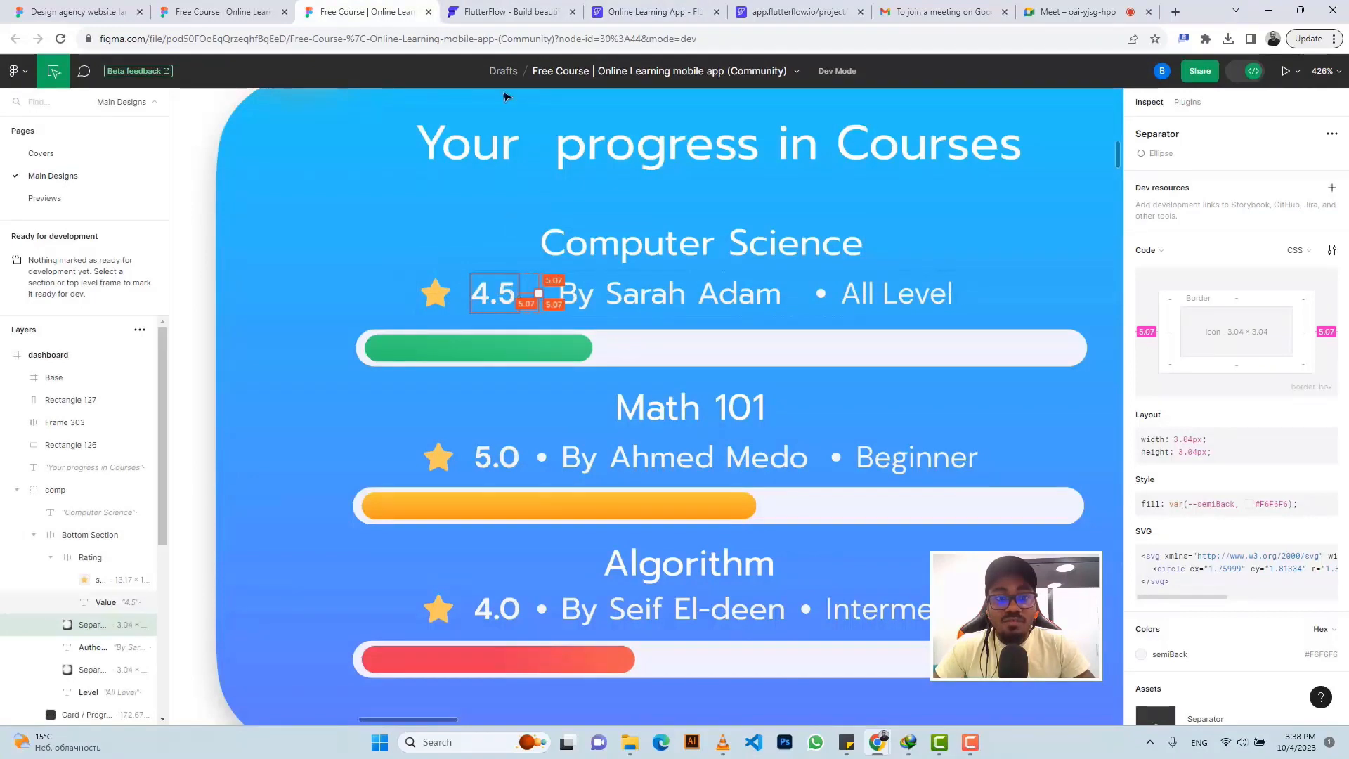
left_click(646, 12)
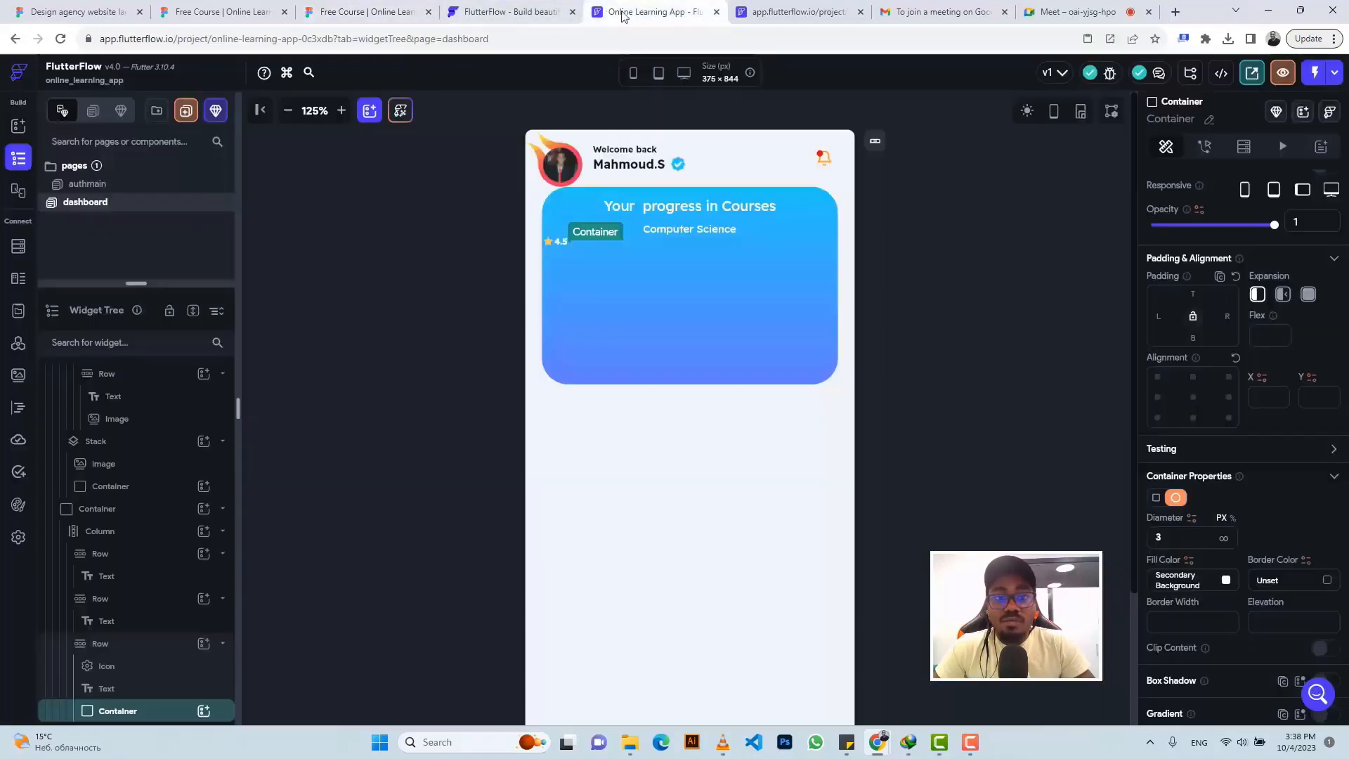
left_click(1162, 317)
type("5")
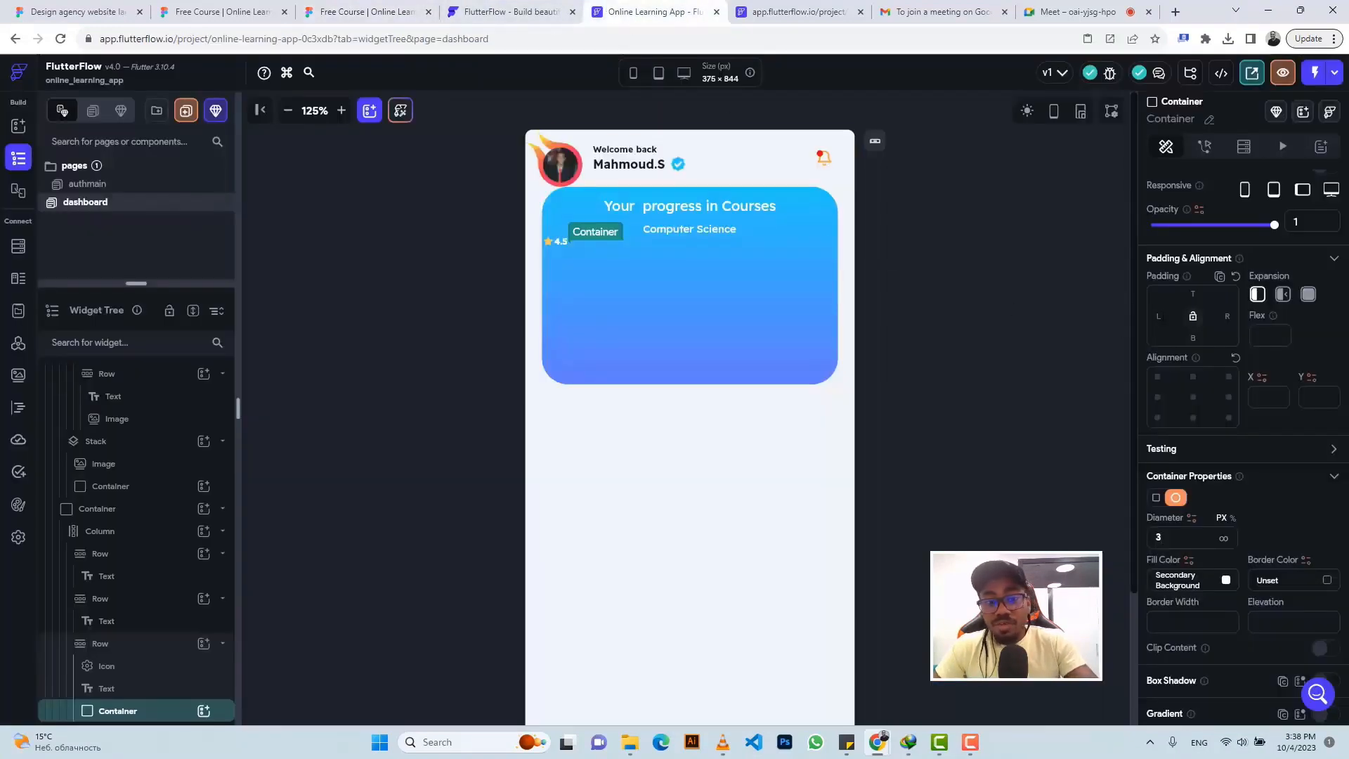
left_click(1227, 316)
type("5")
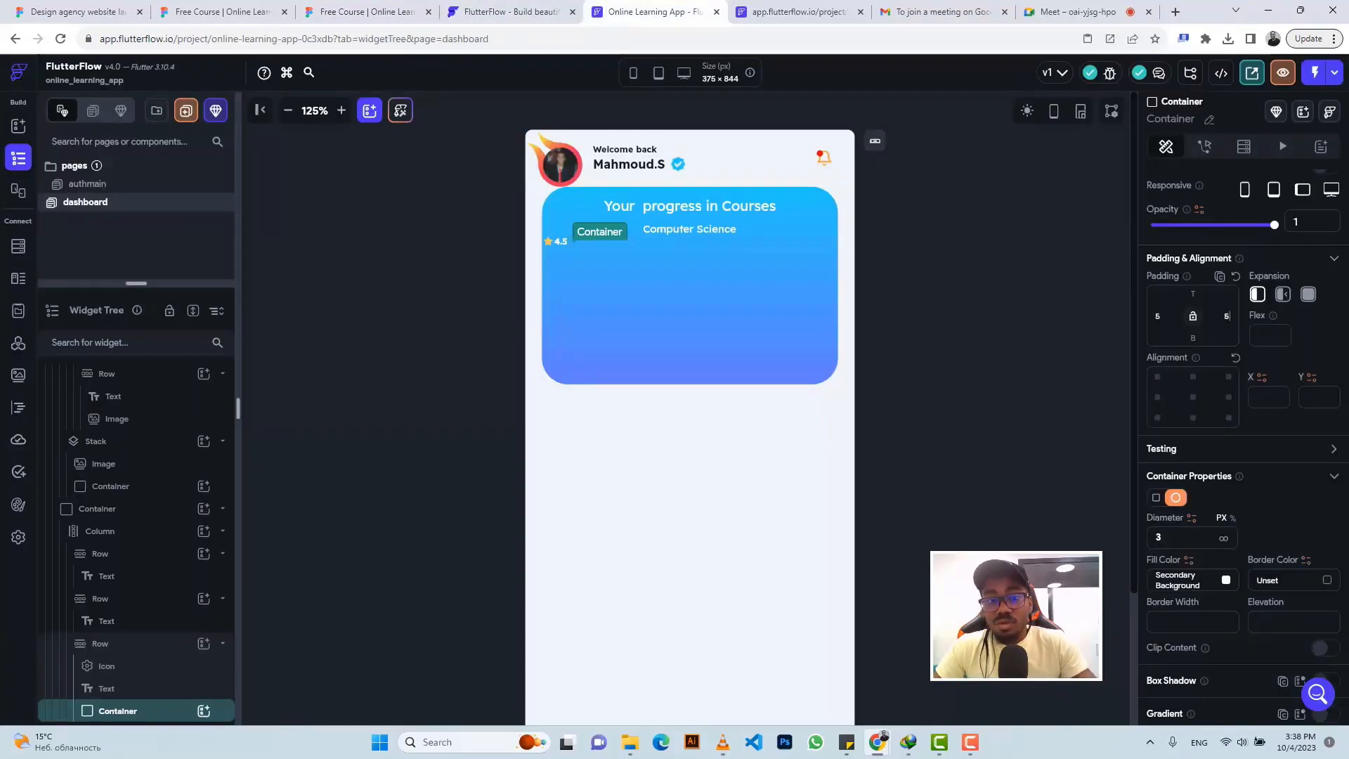
Add a Text widget after the separator in the rating Row and fill it with the copied author line
left_click(604, 246)
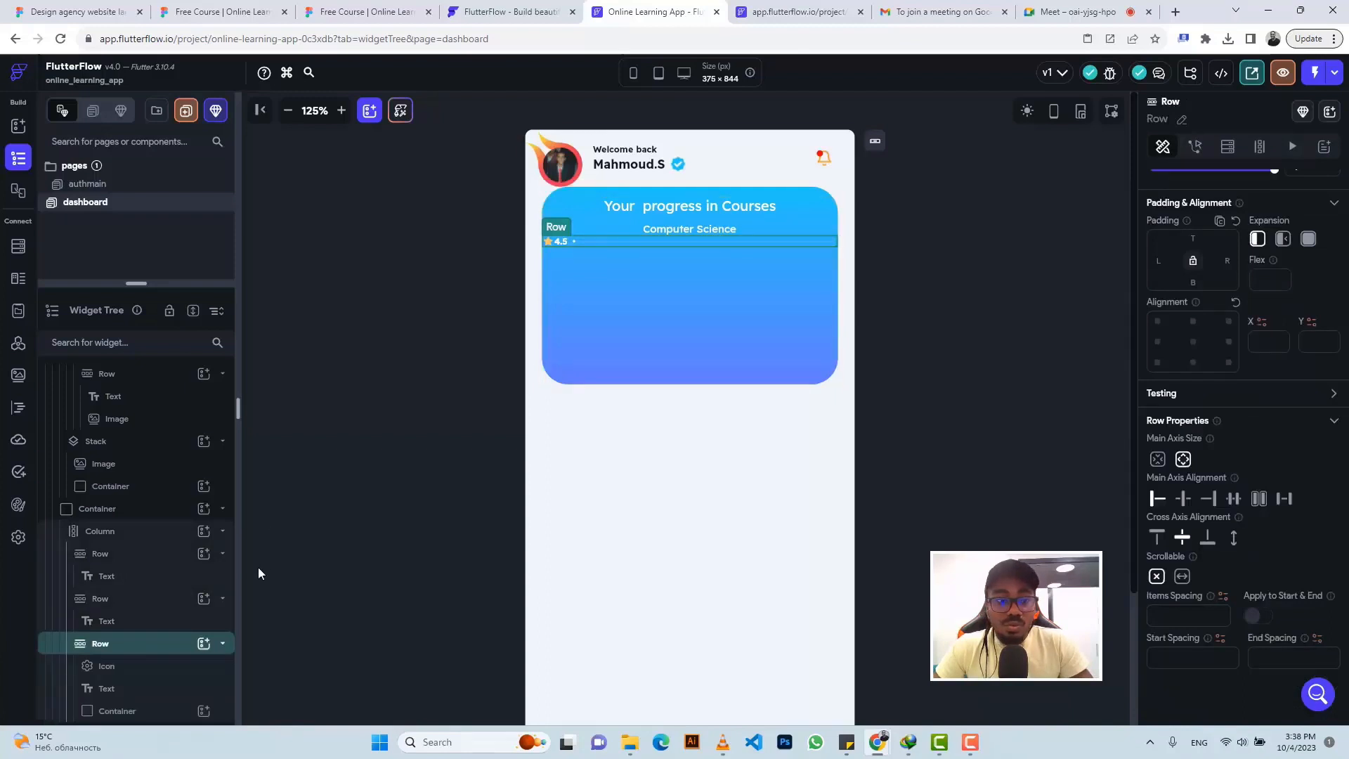
left_click(203, 643)
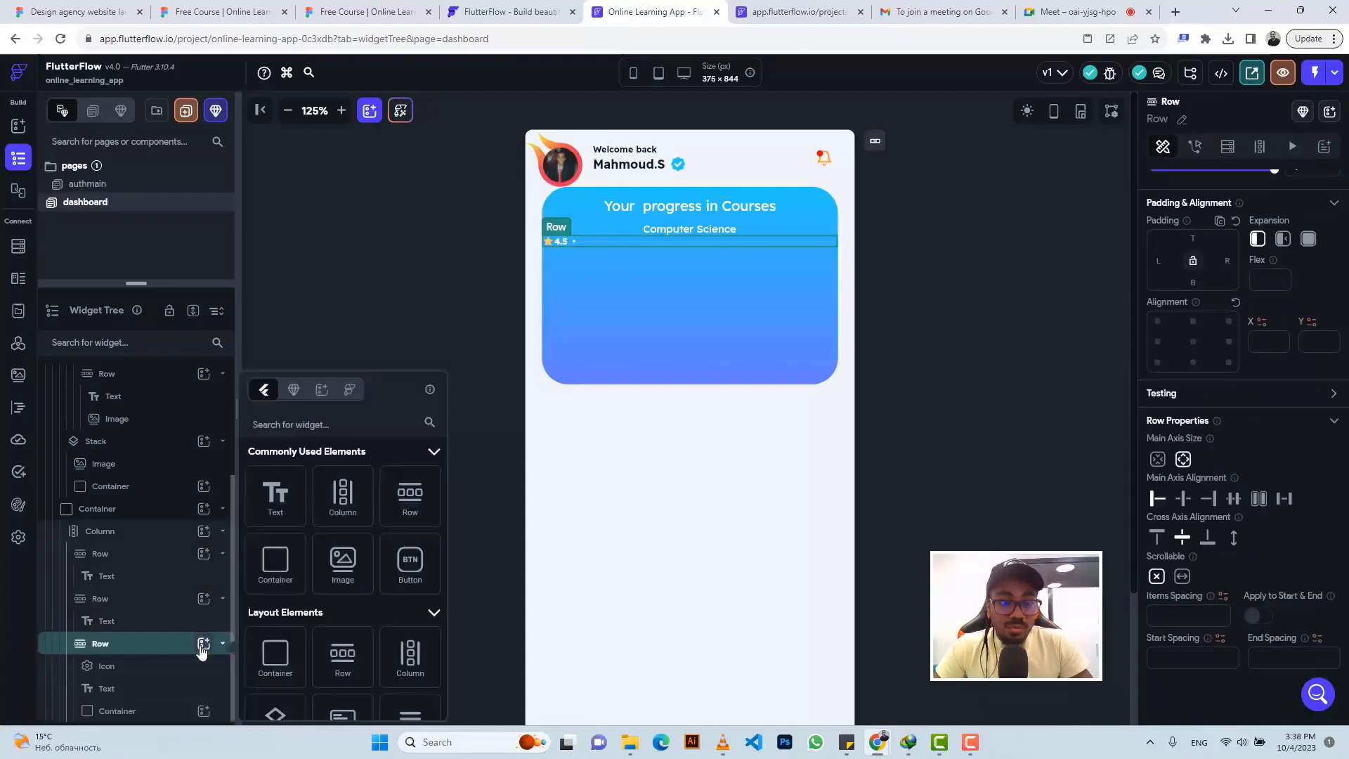
left_click(275, 498)
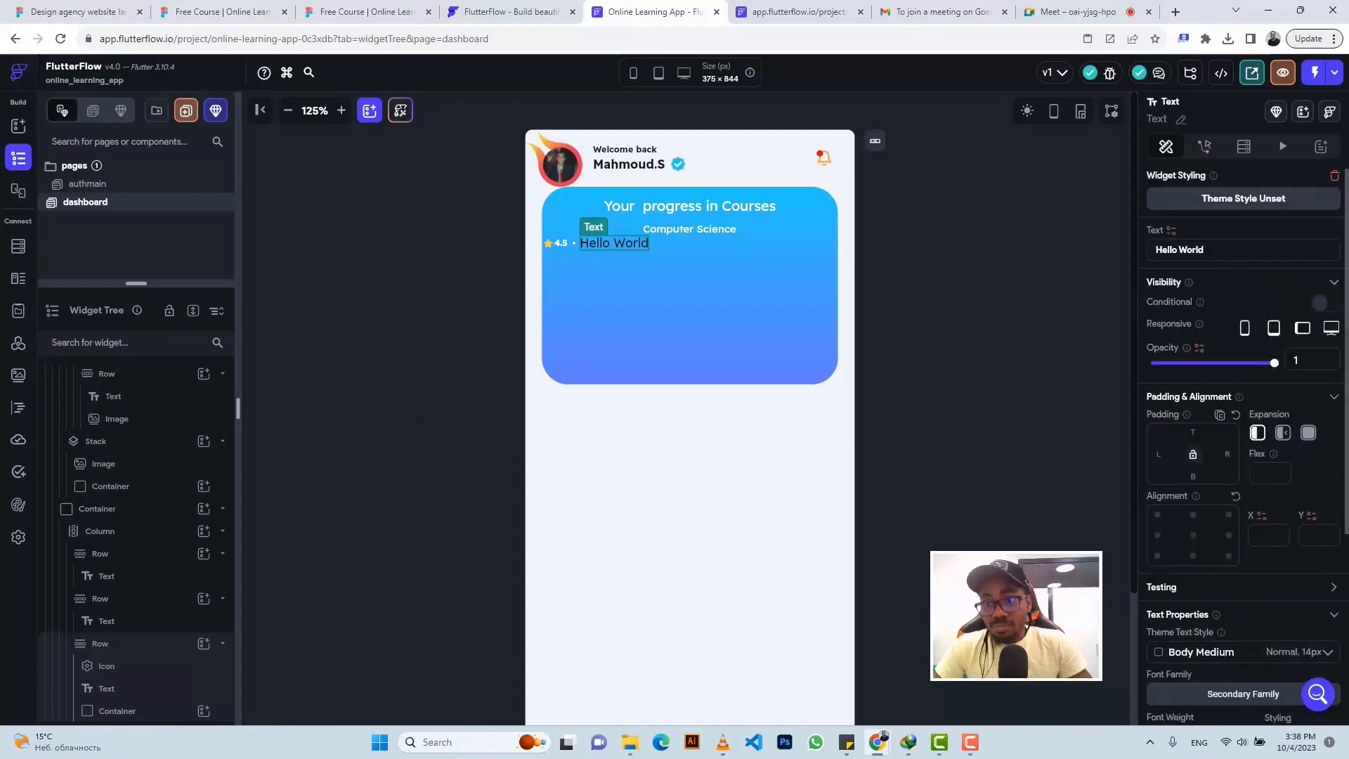
triple_click(1187, 250)
key("ctrl+v")
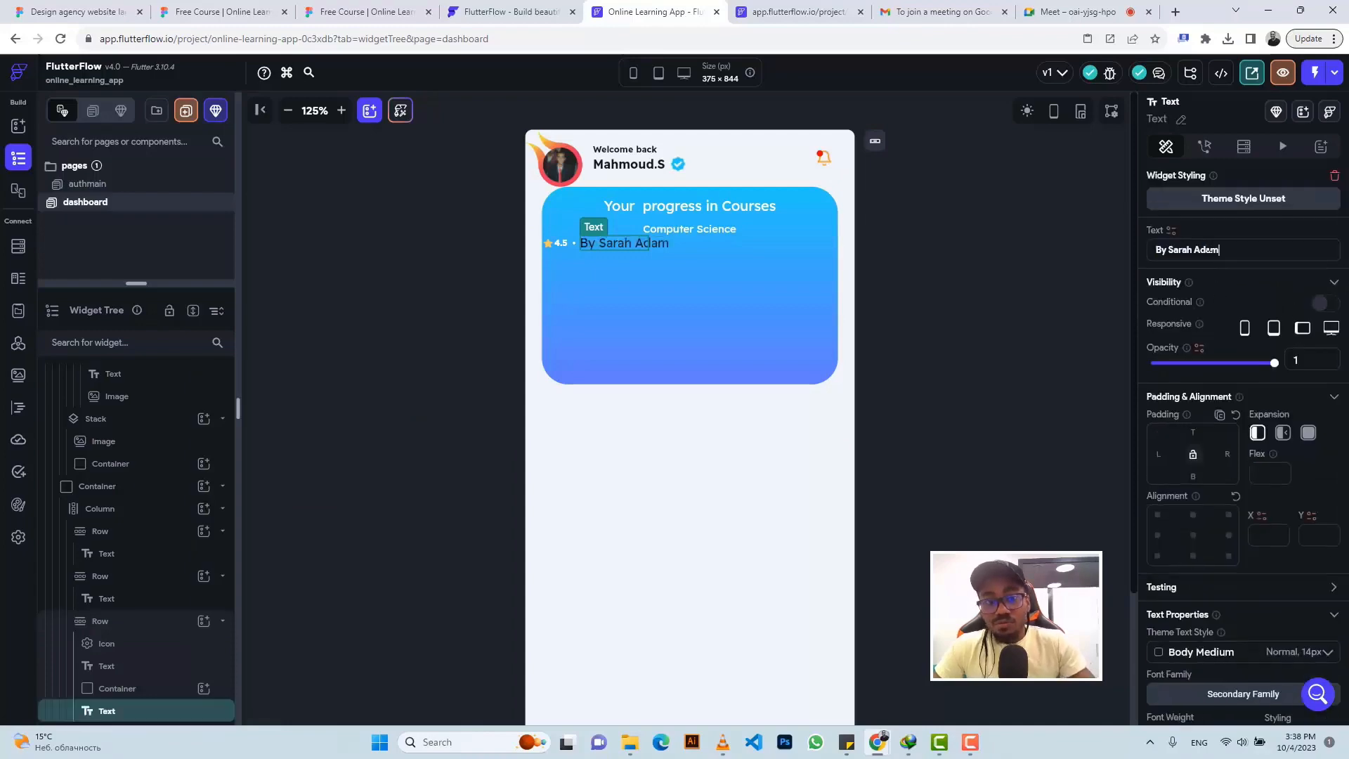
Check the author line's typography in Figma, then set the author Text's font size to 10 and its colour to Secondary Background in FlutterFlow
left_click(367, 12)
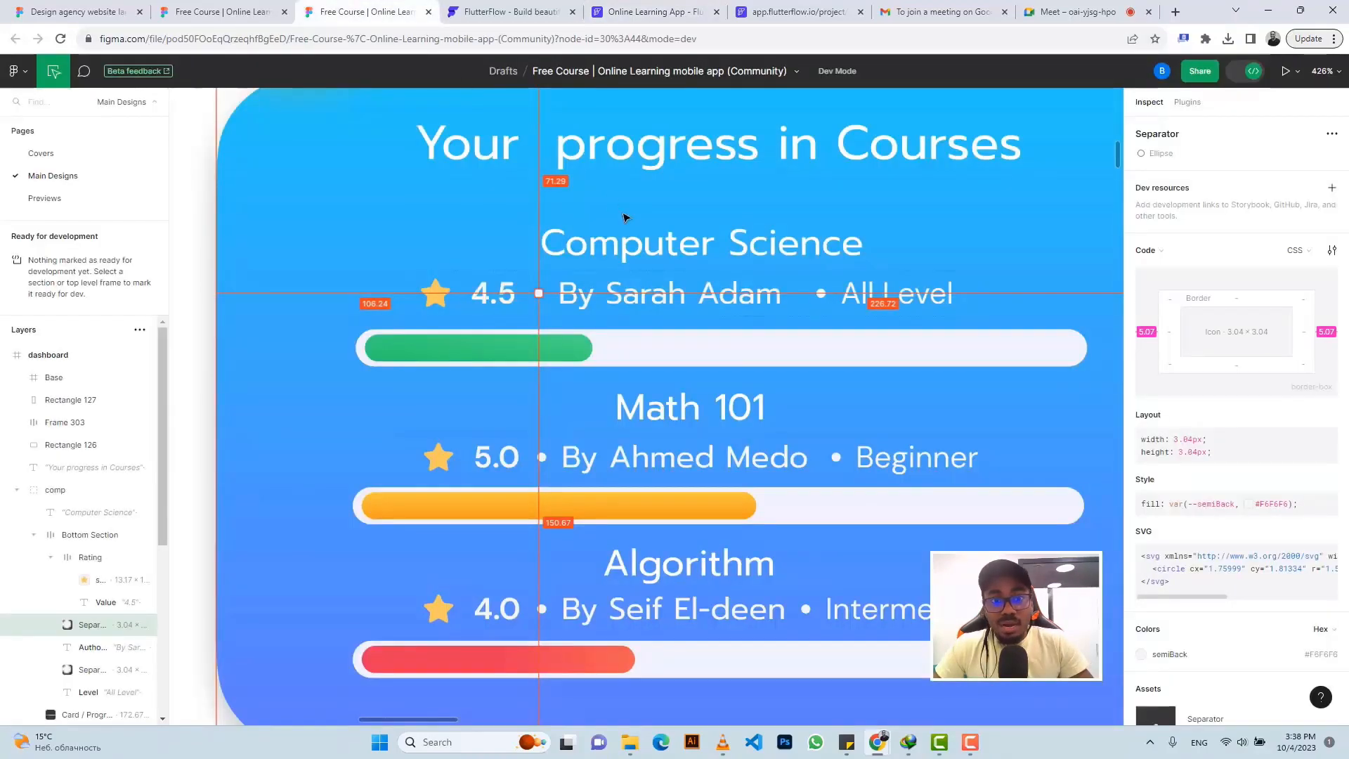
left_click(574, 294)
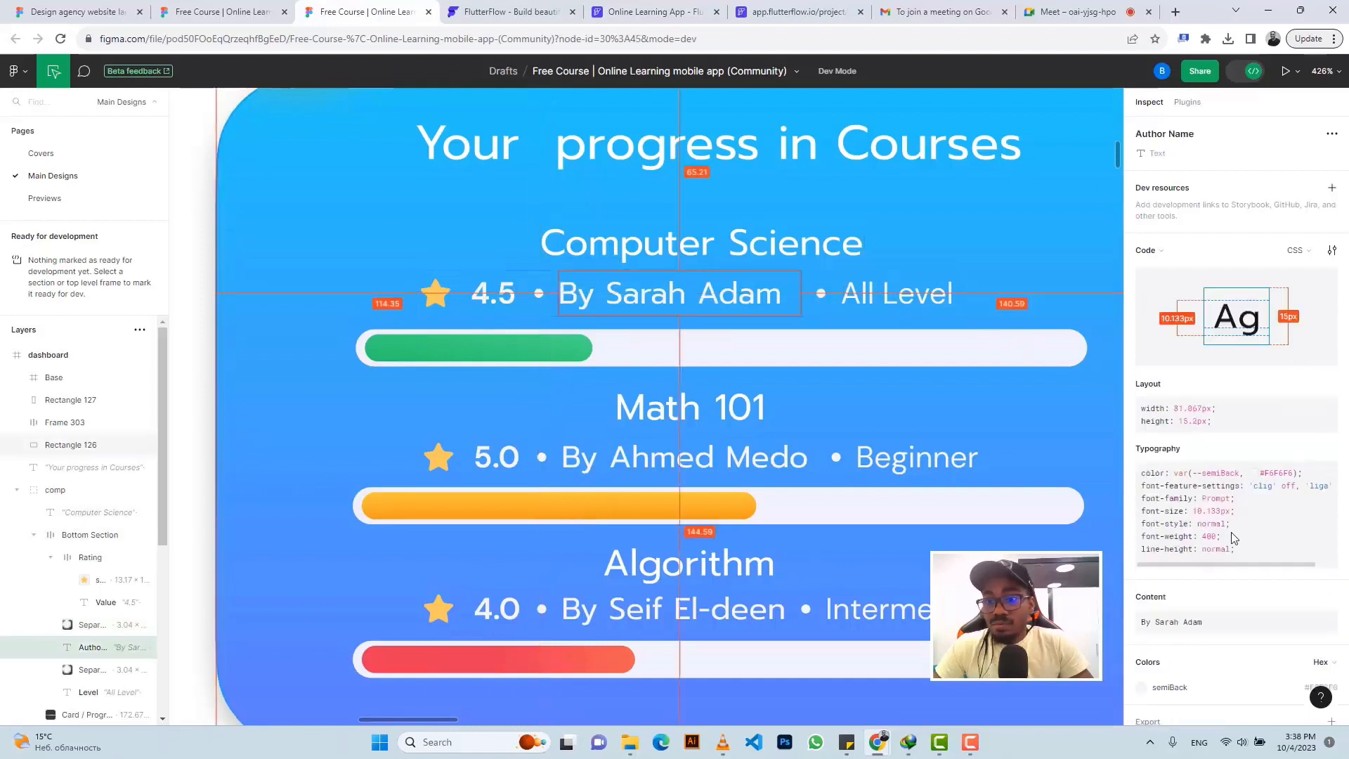
left_click(669, 13)
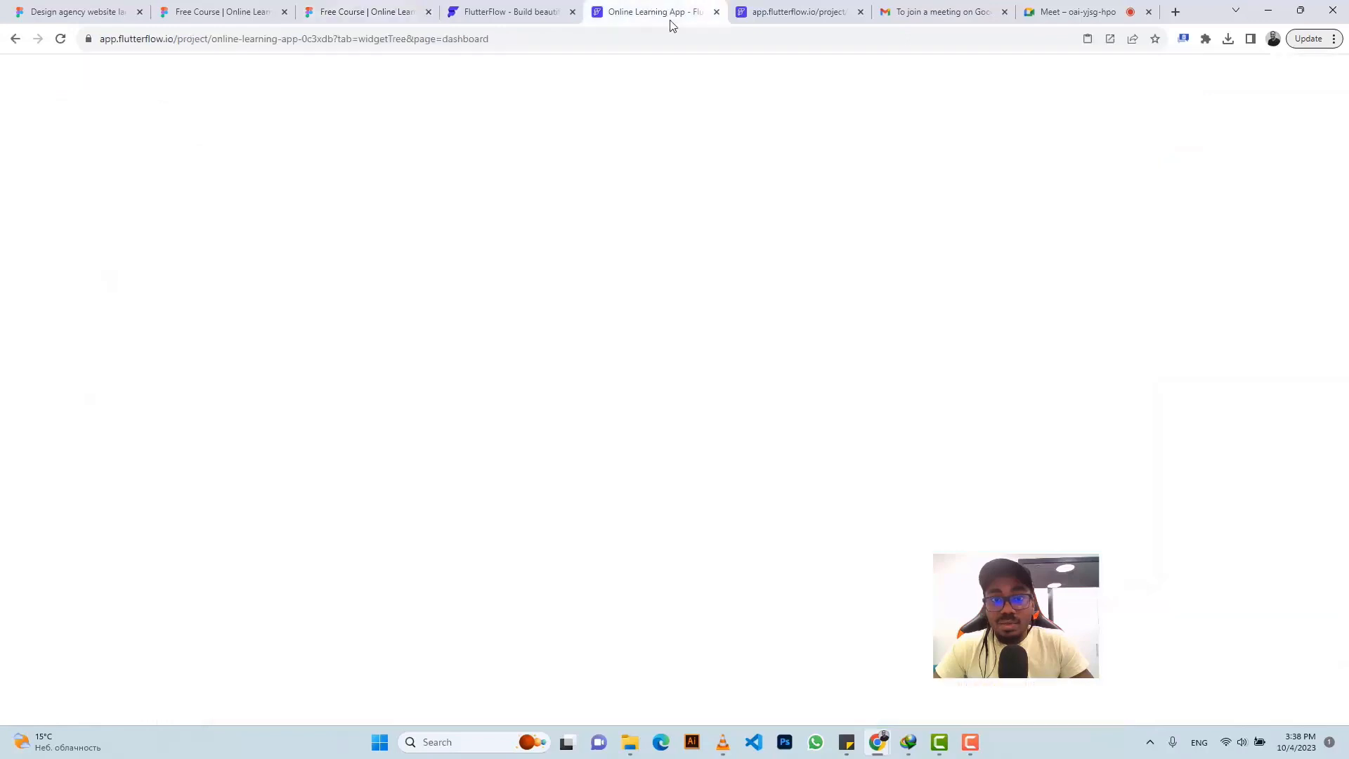
scroll(1246, 470, "down", 5)
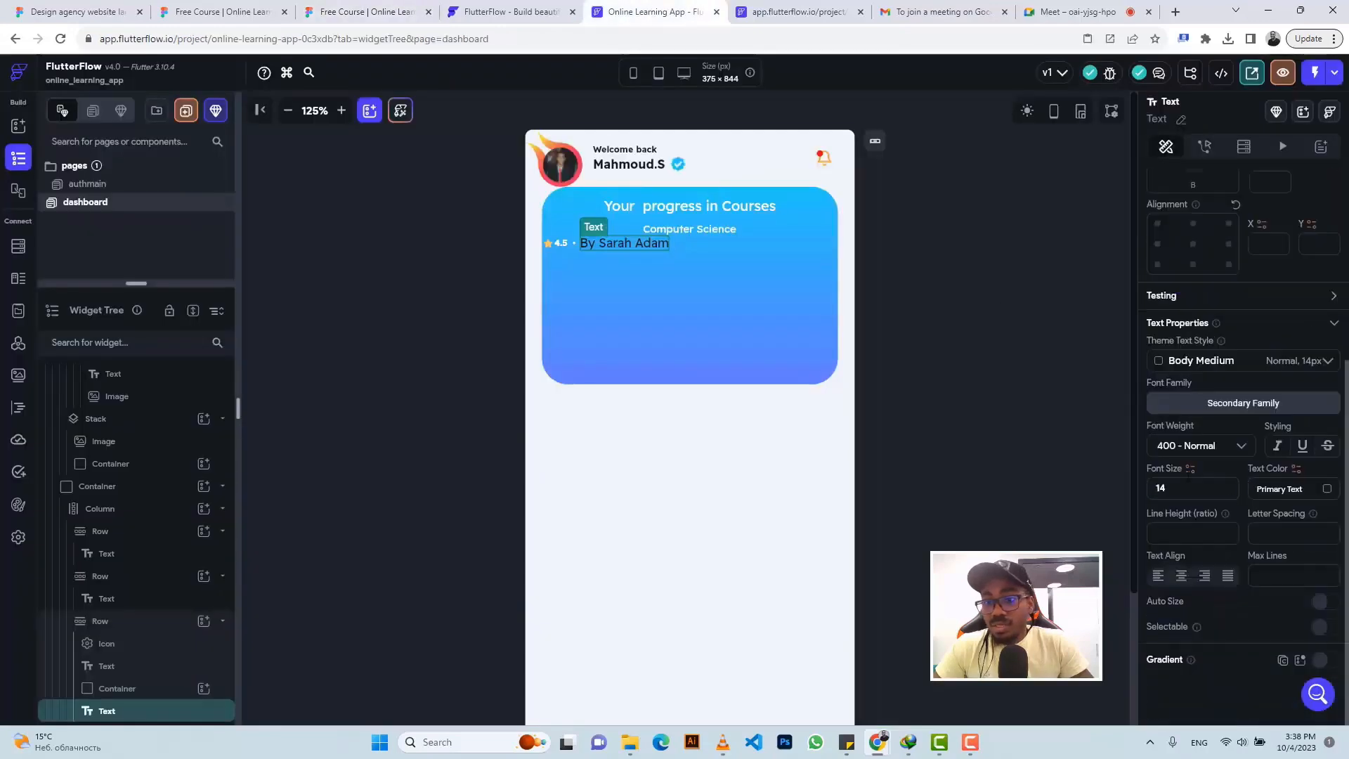
left_click(1178, 487)
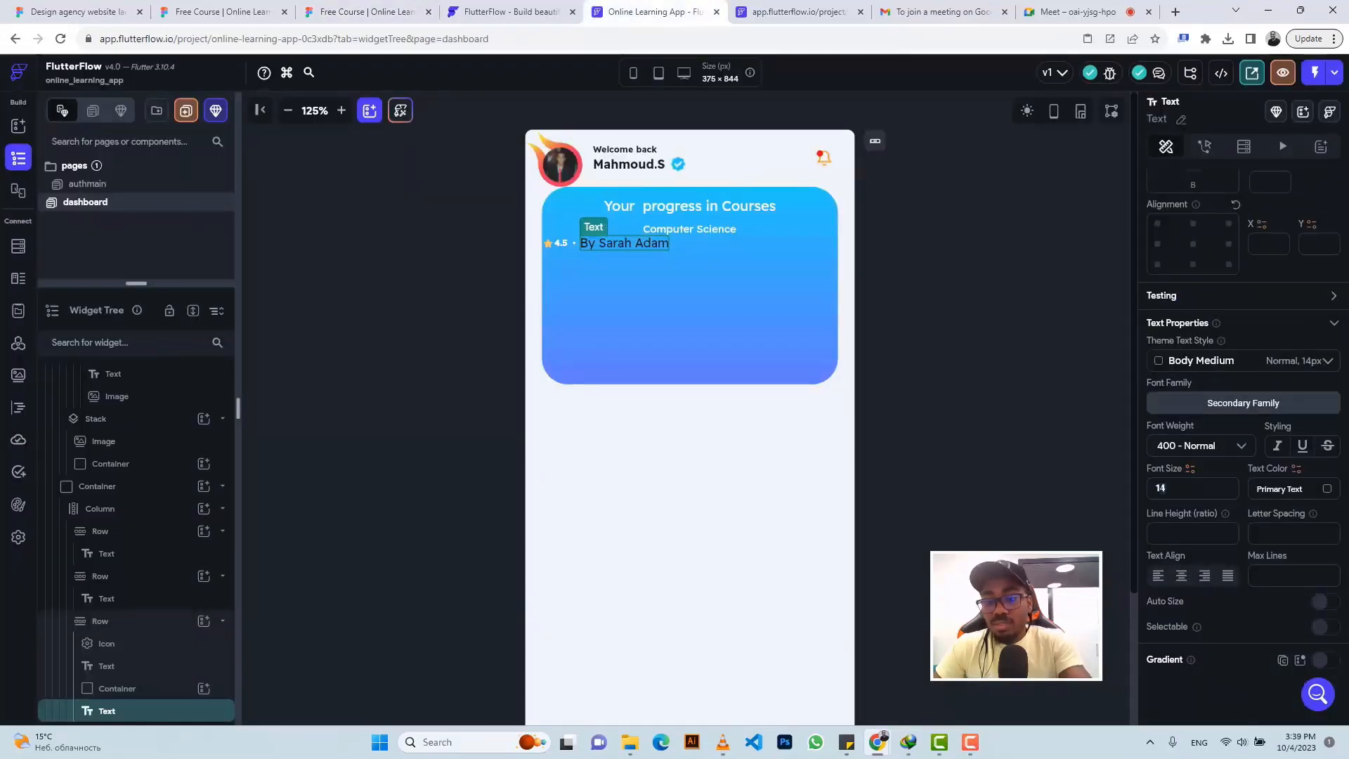
key("BackSpace")
type("0")
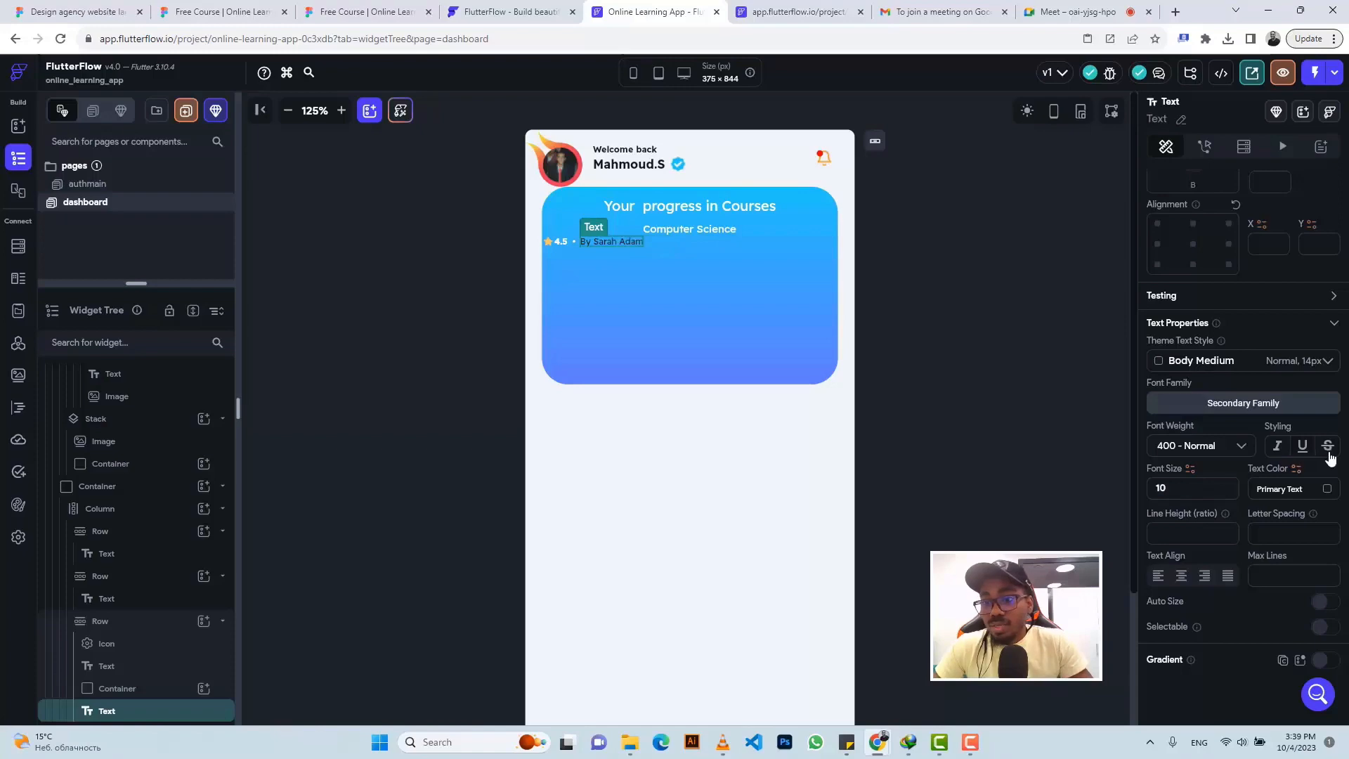
left_click(1326, 490)
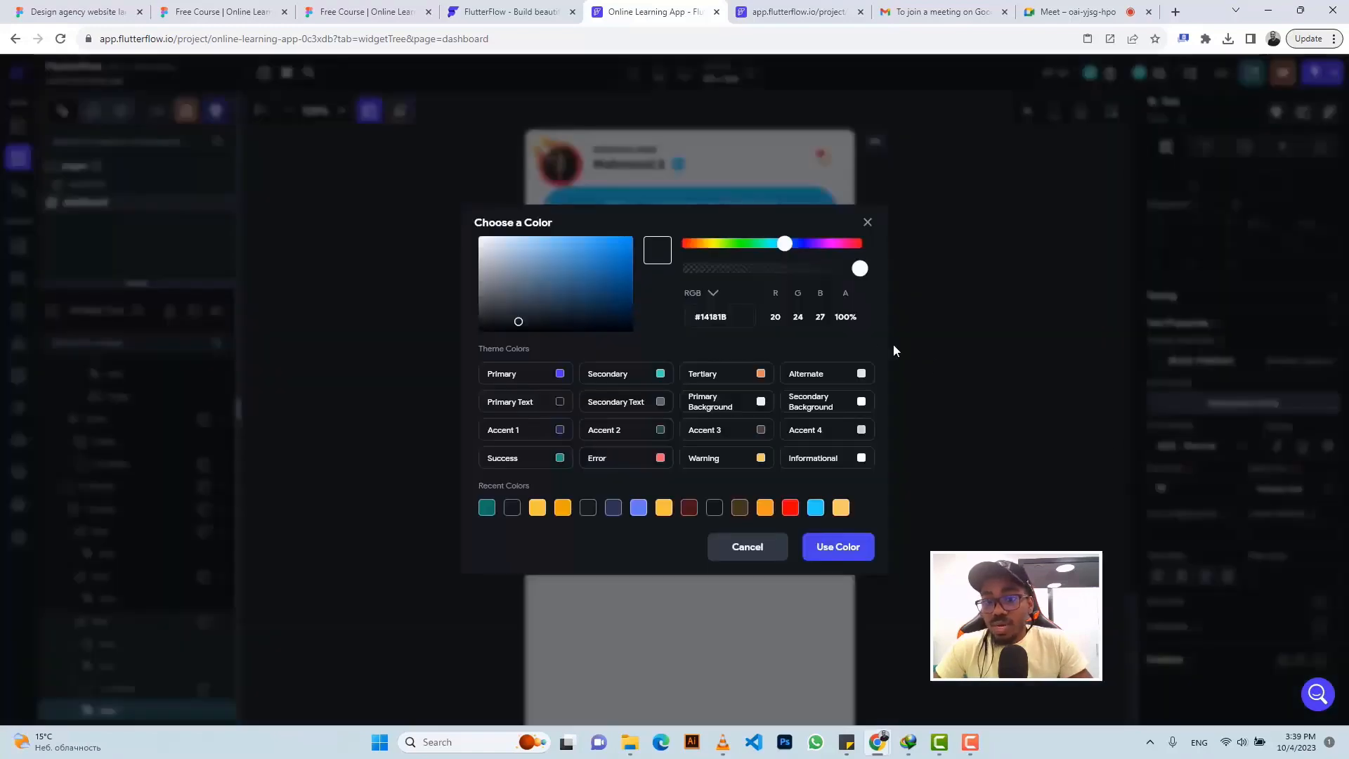
left_click(861, 402)
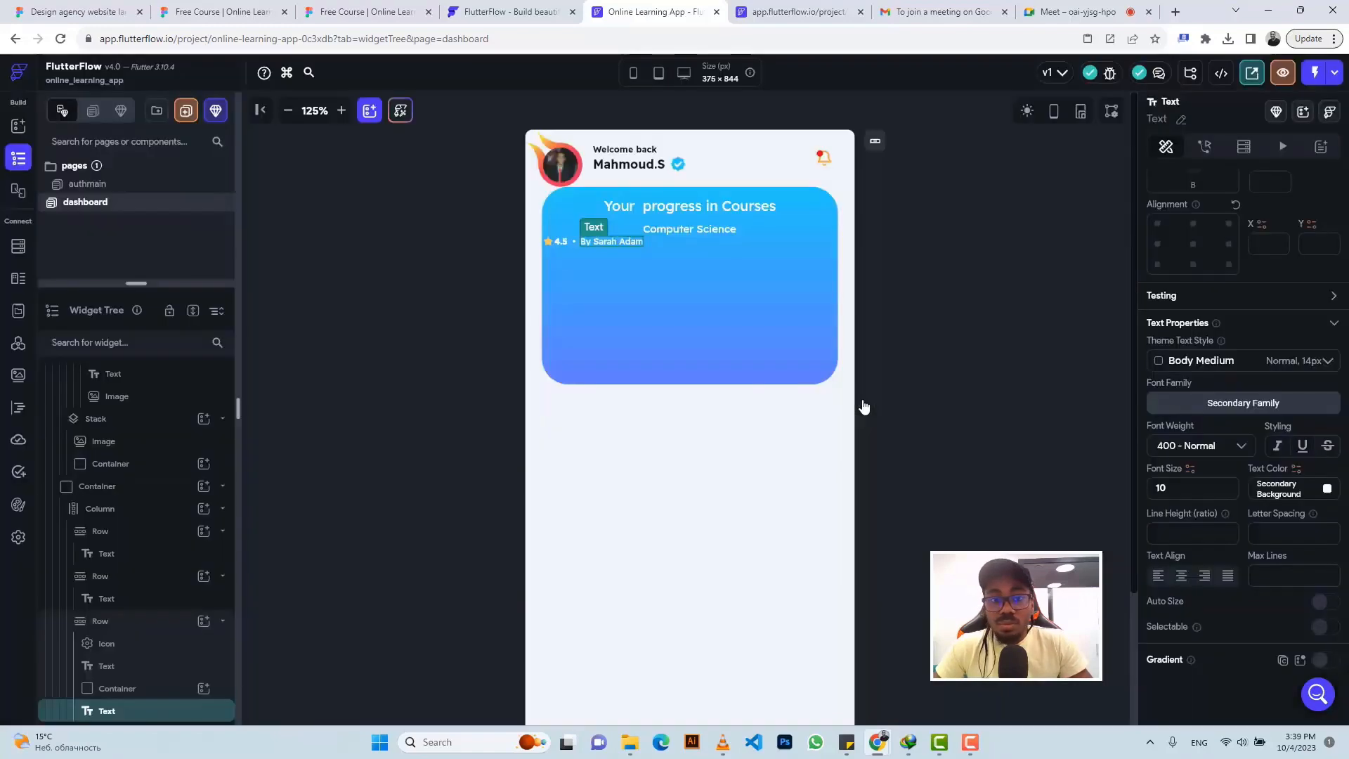
Copy the circular separator Container and paste it into the rating Row after the author Text
left_click(574, 242)
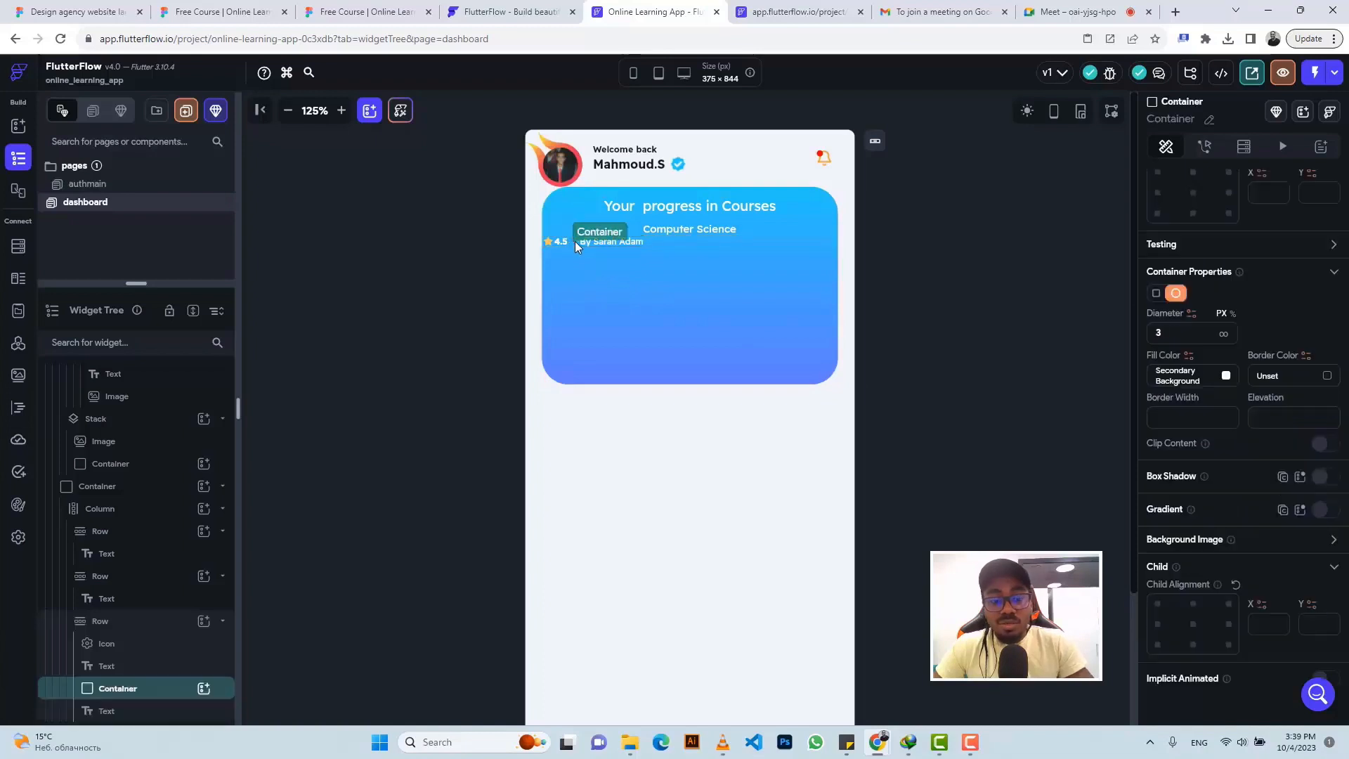
key("ctrl+c")
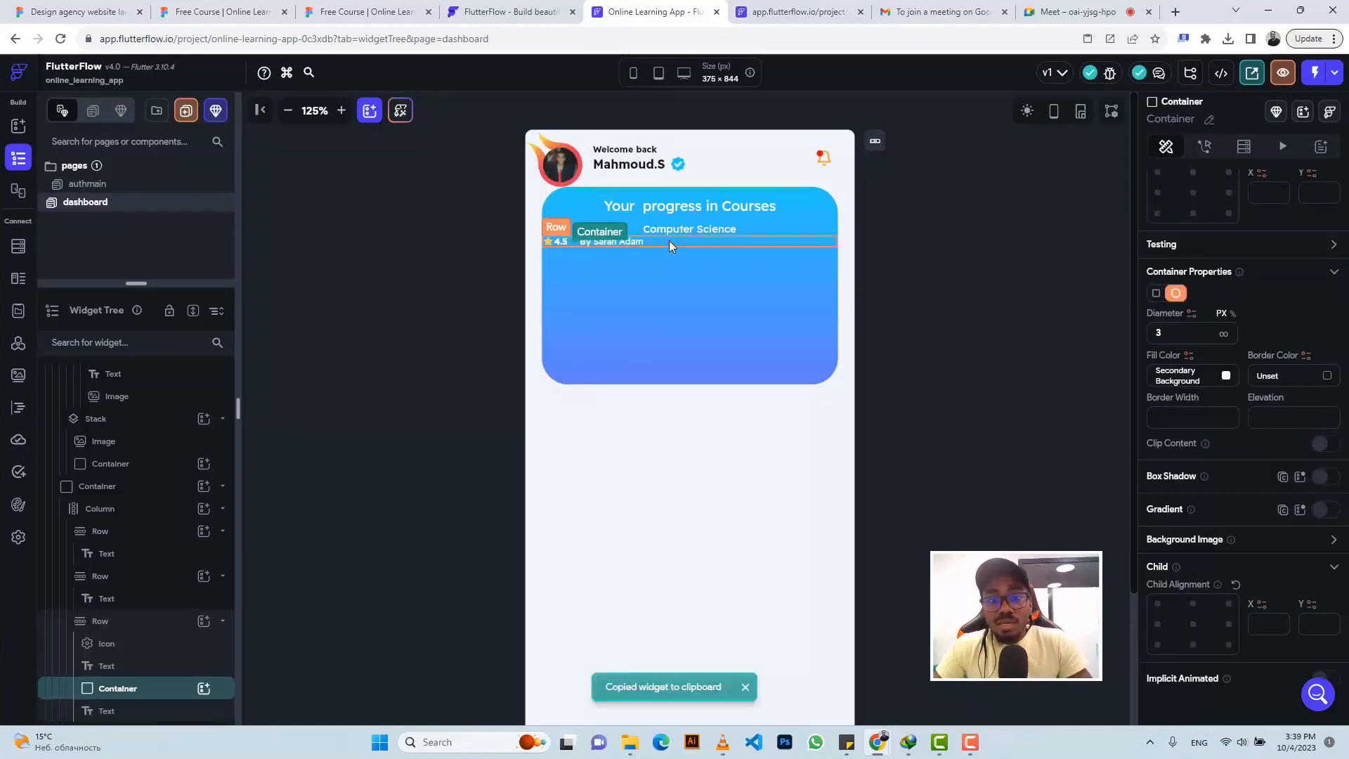
left_click(669, 240)
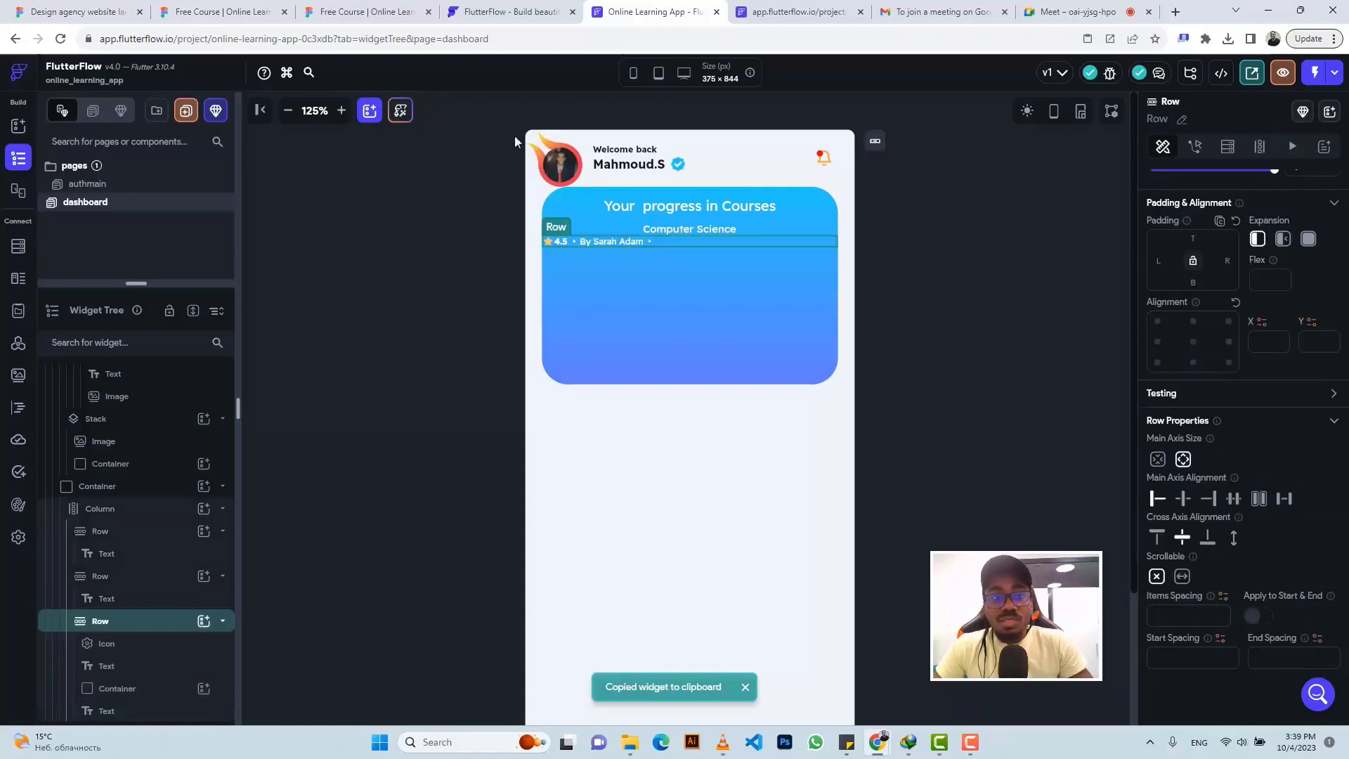
Check the level label in Figma, then copy the author Text in FlutterFlow and paste it into the rating Row after the second separator
left_click(365, 11)
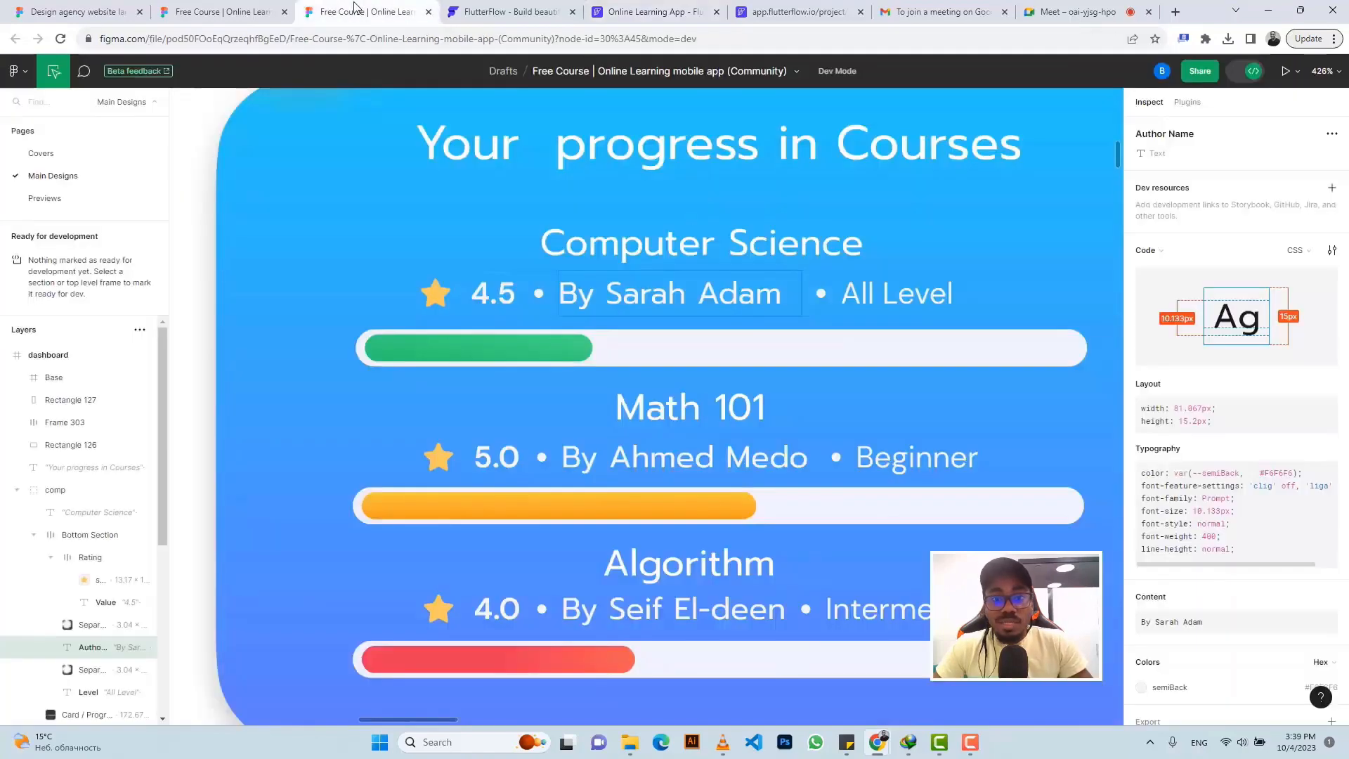
left_click(608, 12)
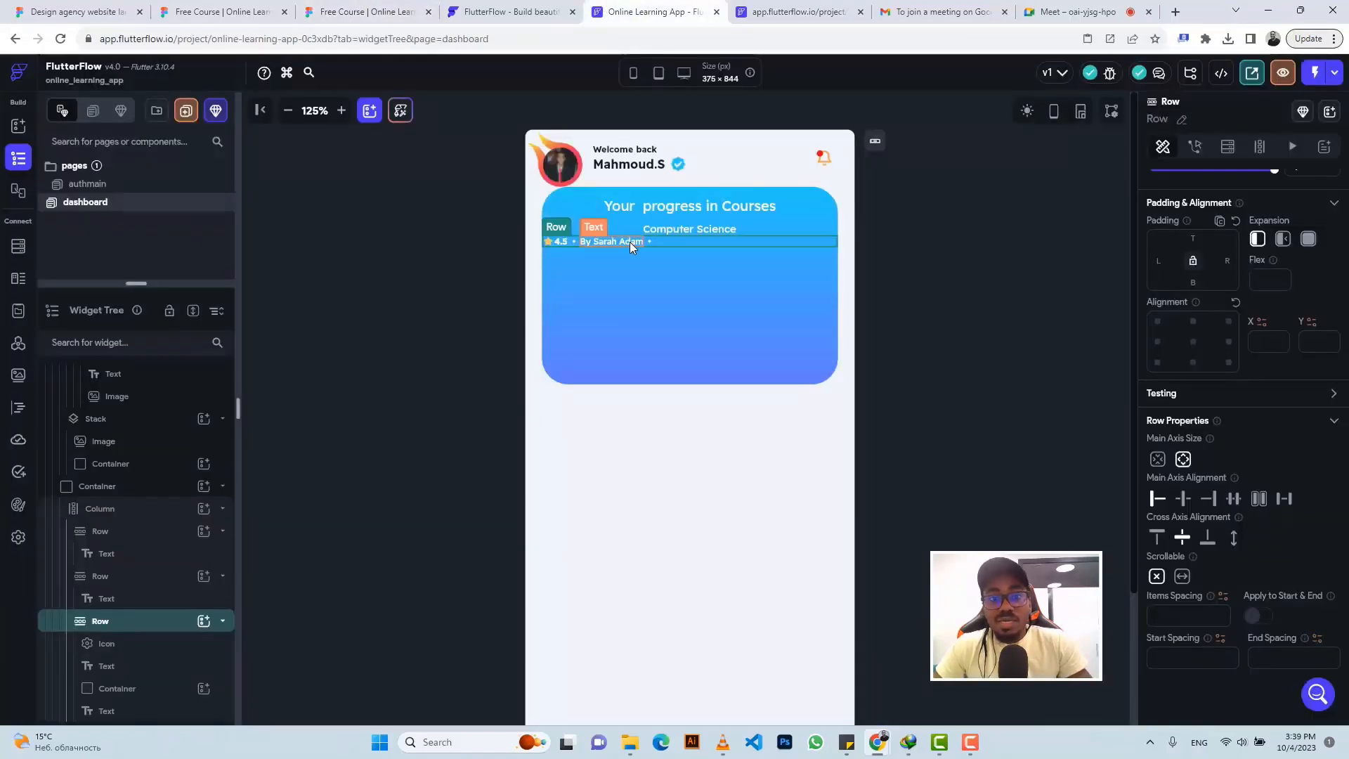
left_click(629, 241)
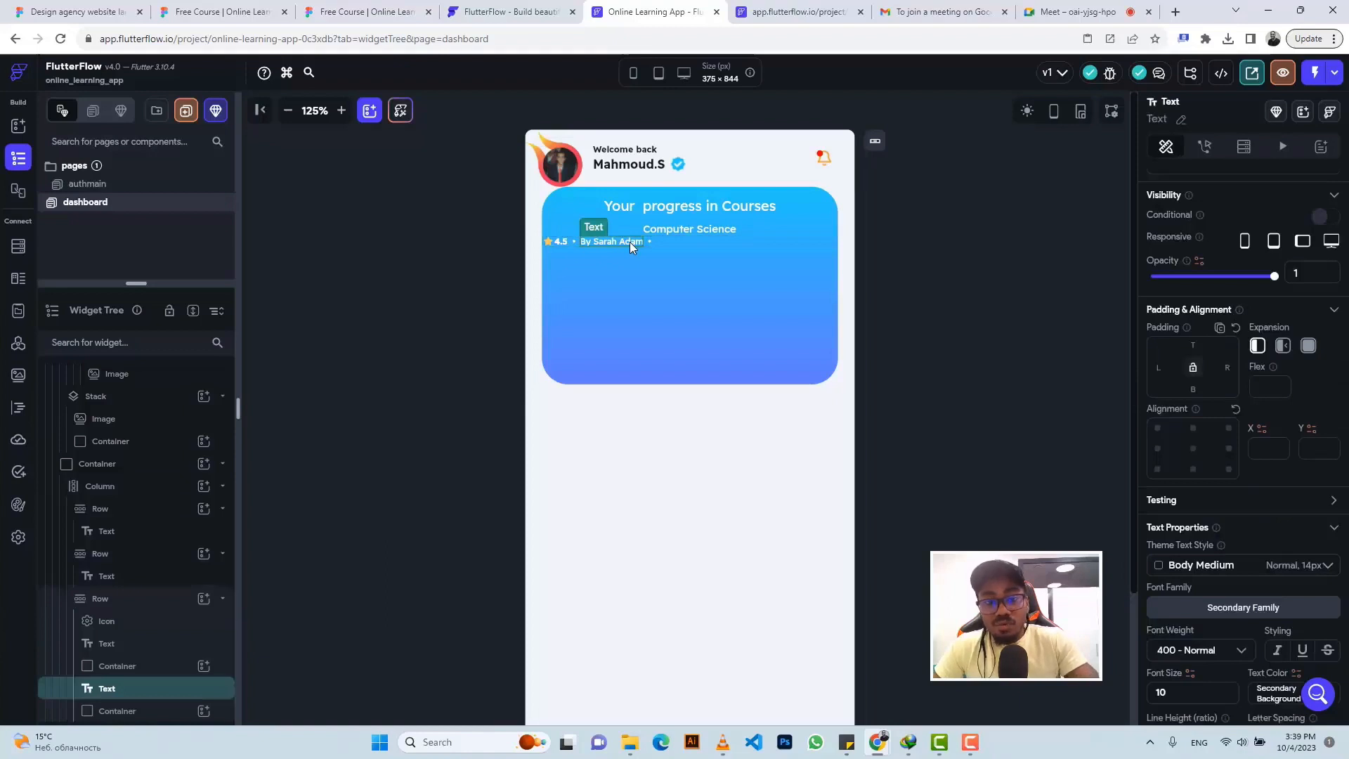
key("ctrl+c")
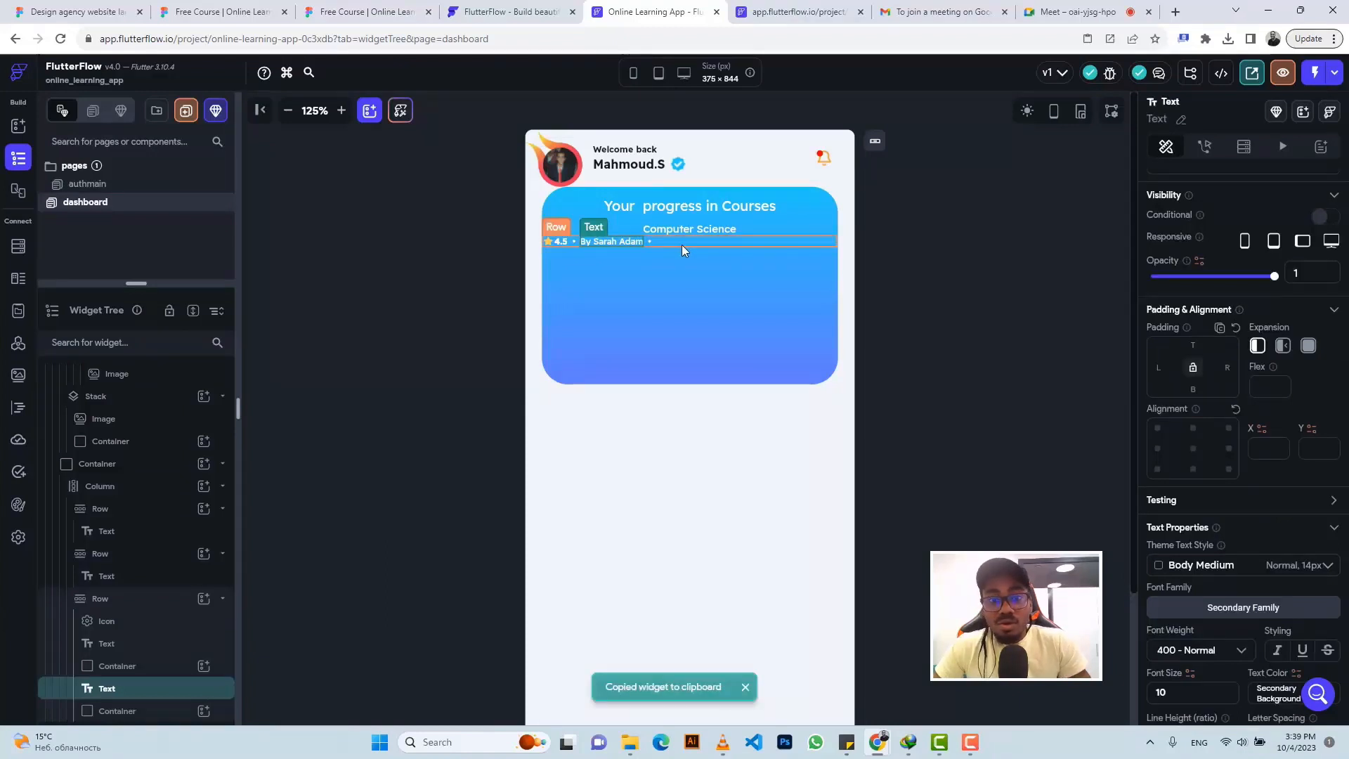
left_click(683, 250)
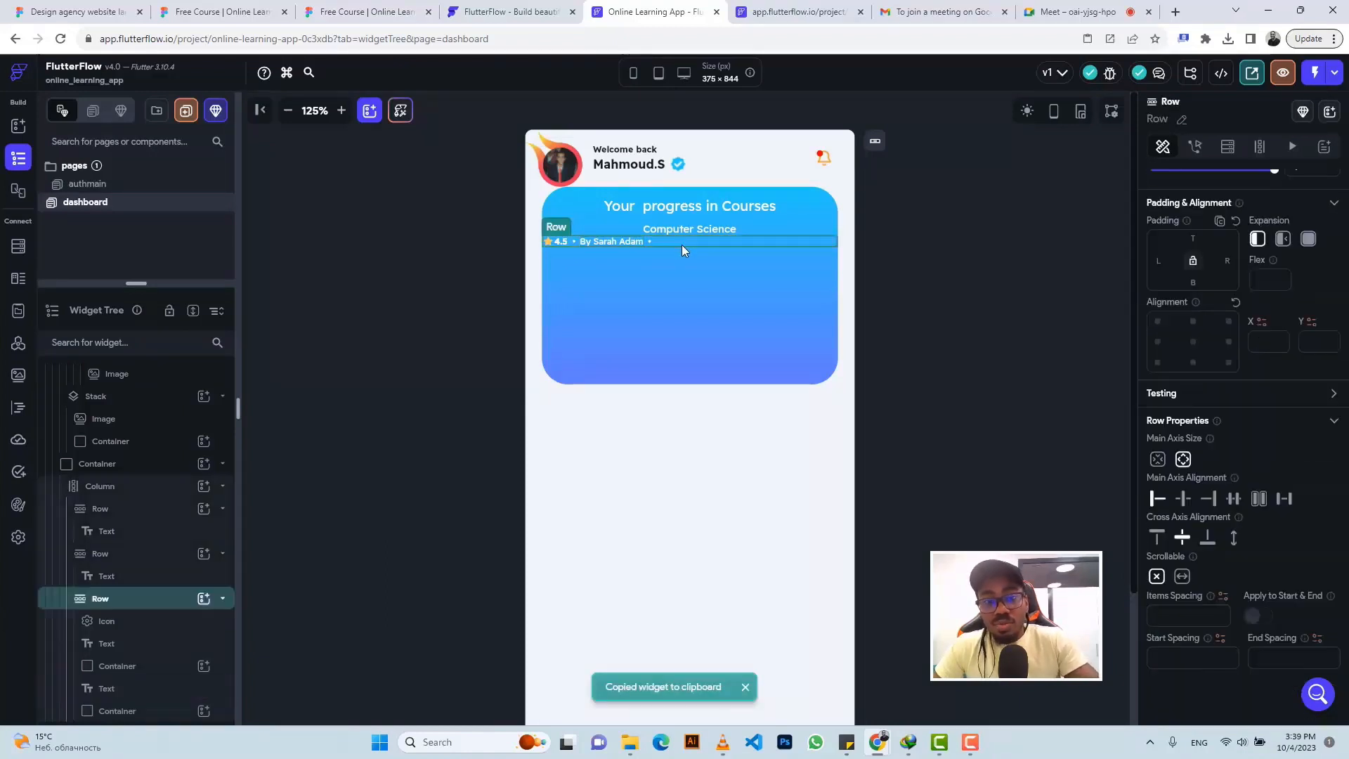
left_click(365, 11)
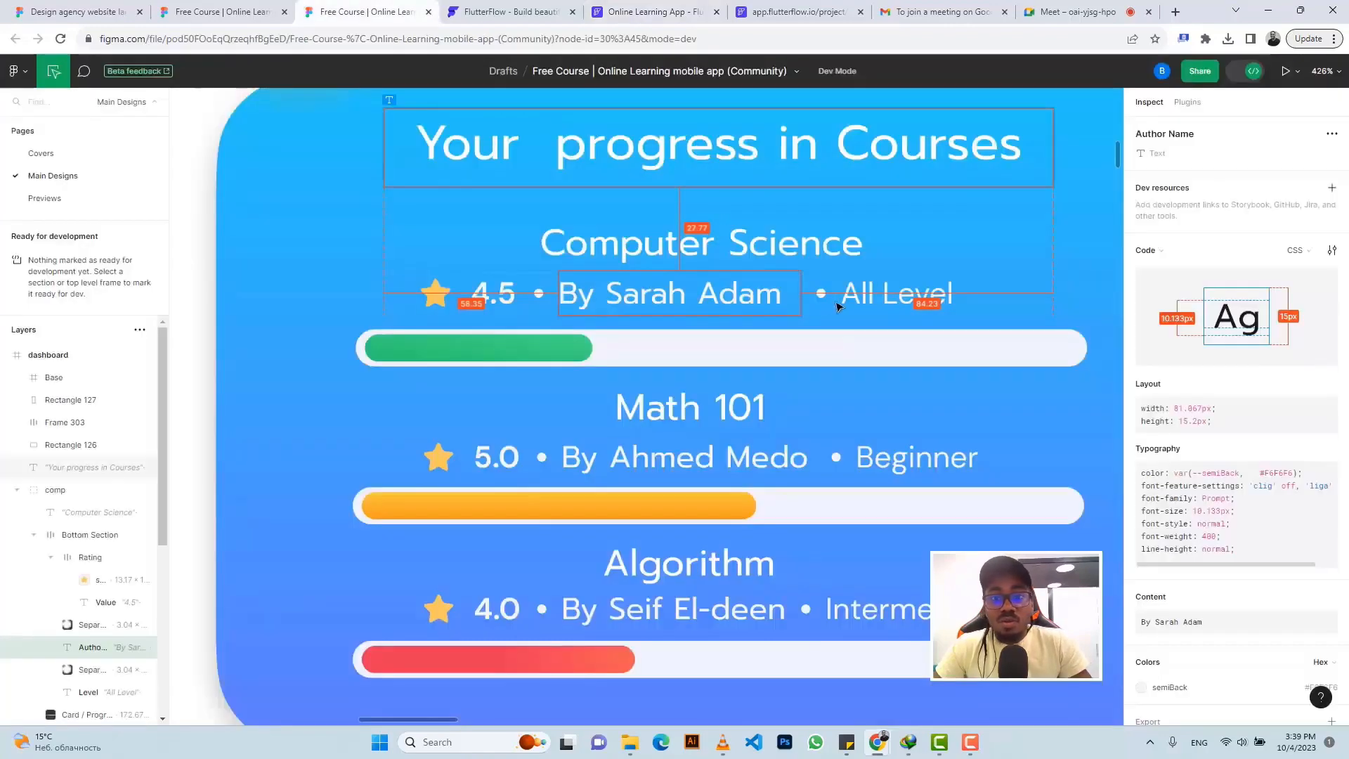
left_click(627, 12)
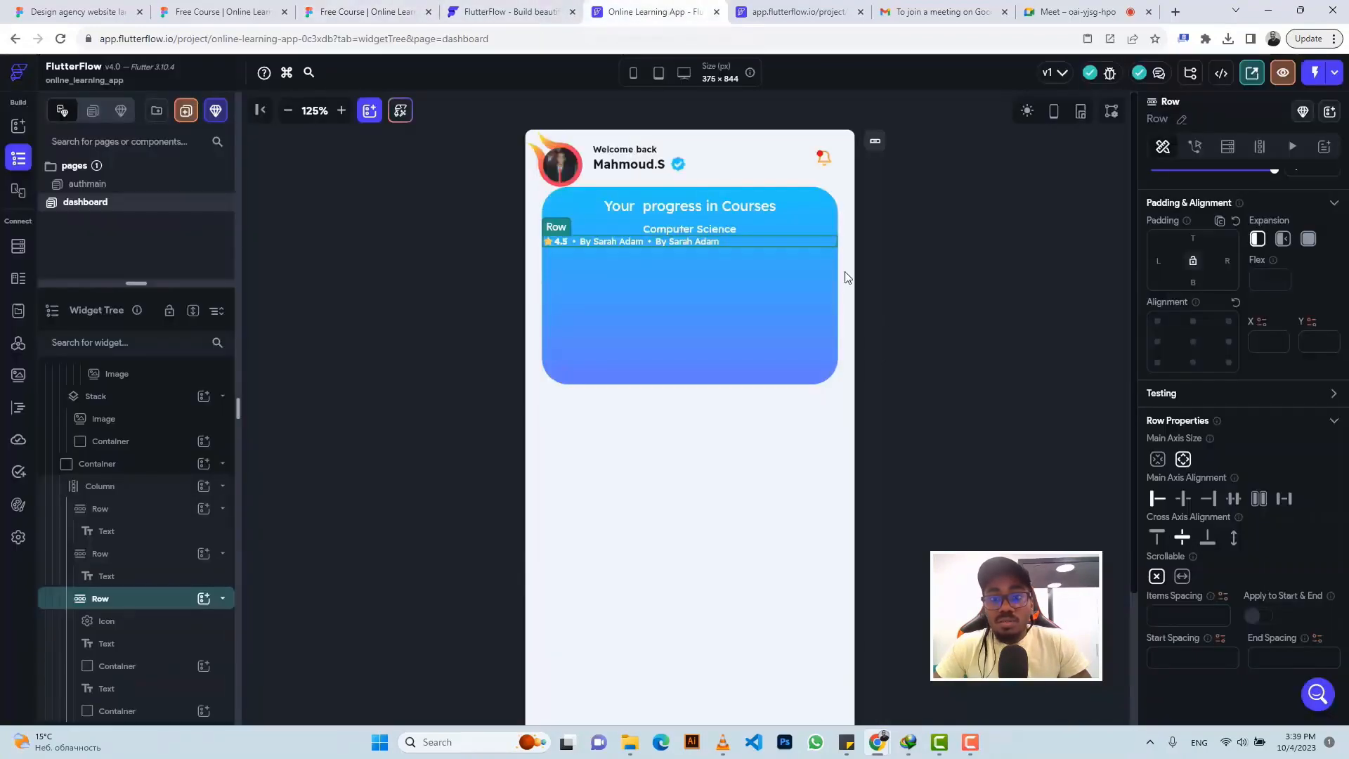
Change the pasted Text at the end of the rating Row to "All Level"
left_click(699, 243)
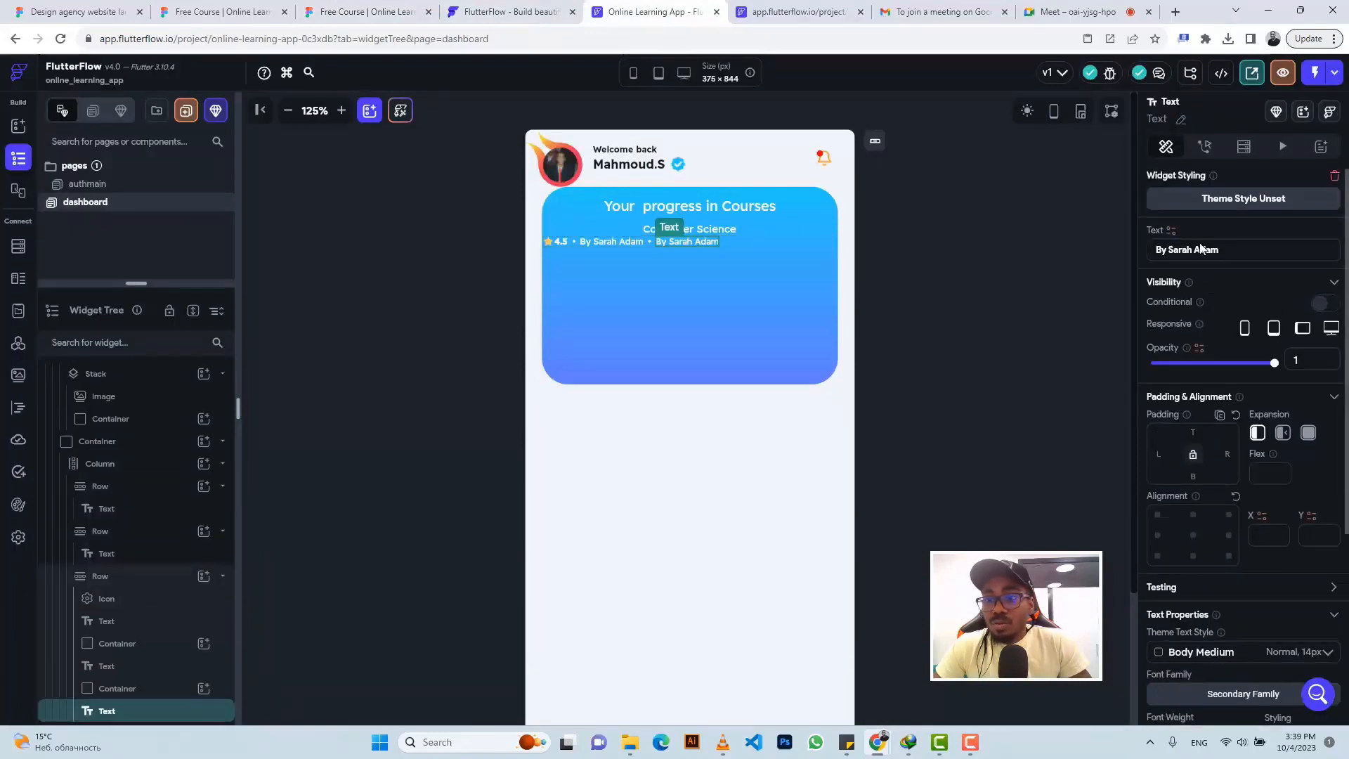
triple_click(1197, 250)
type("A")
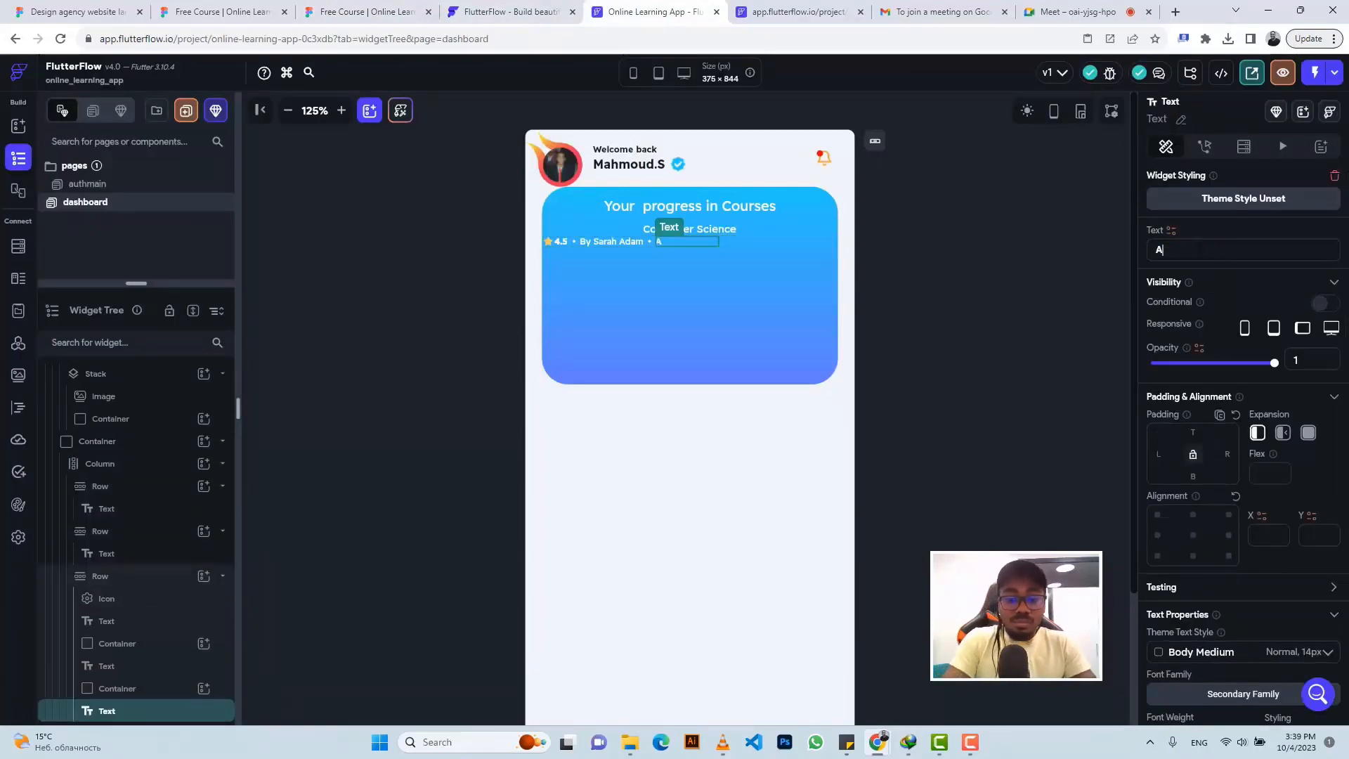
type("ll Level")
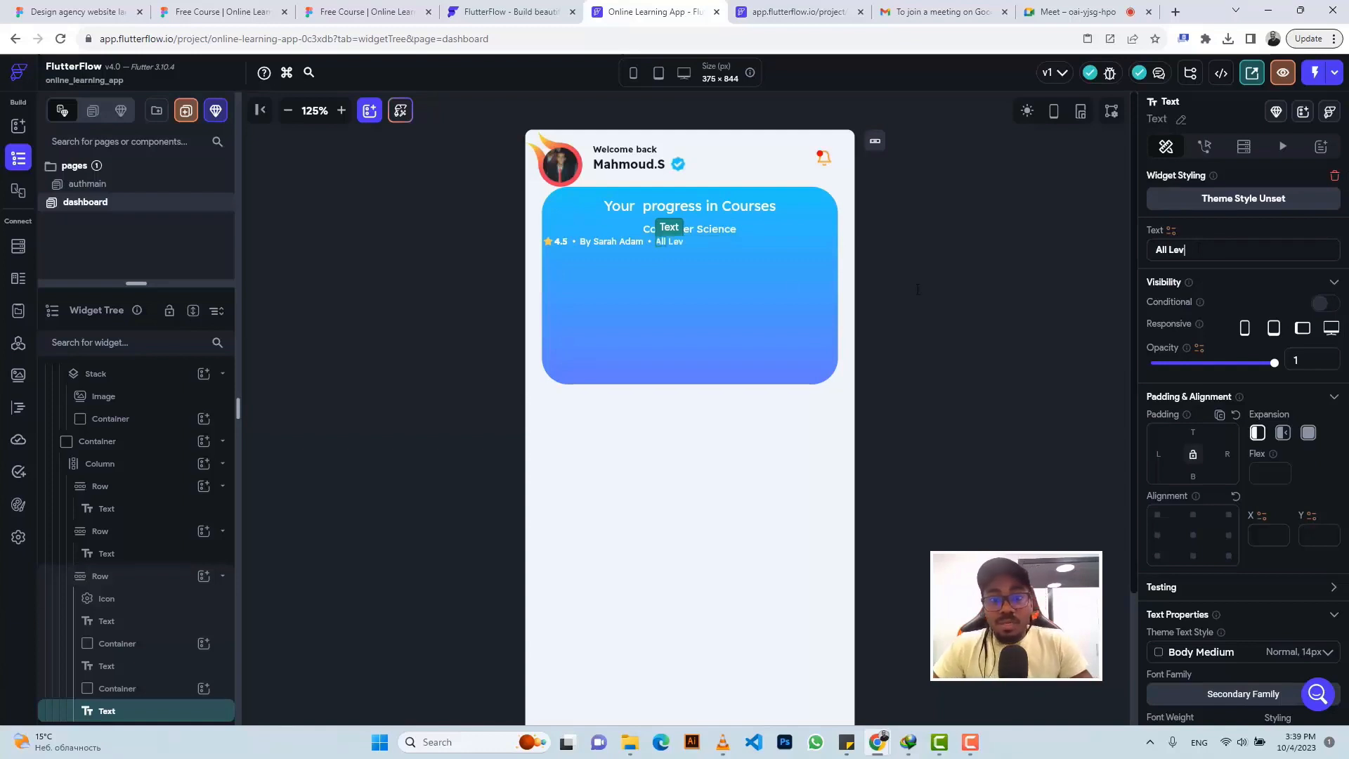
Centre the rating Row's main axis alignment and, after checking the spacing in Figma, set its top padding to 6
left_click(718, 245)
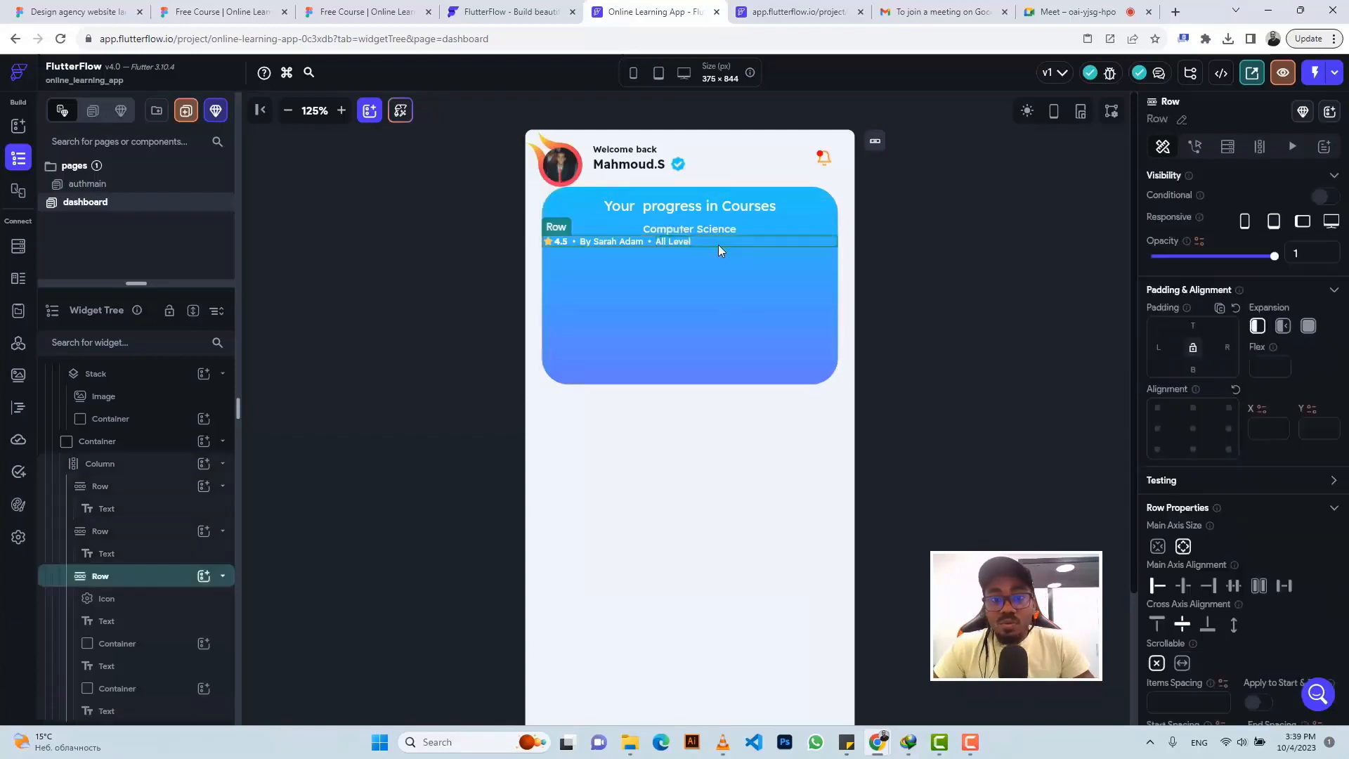
left_click(1181, 587)
left_click(361, 11)
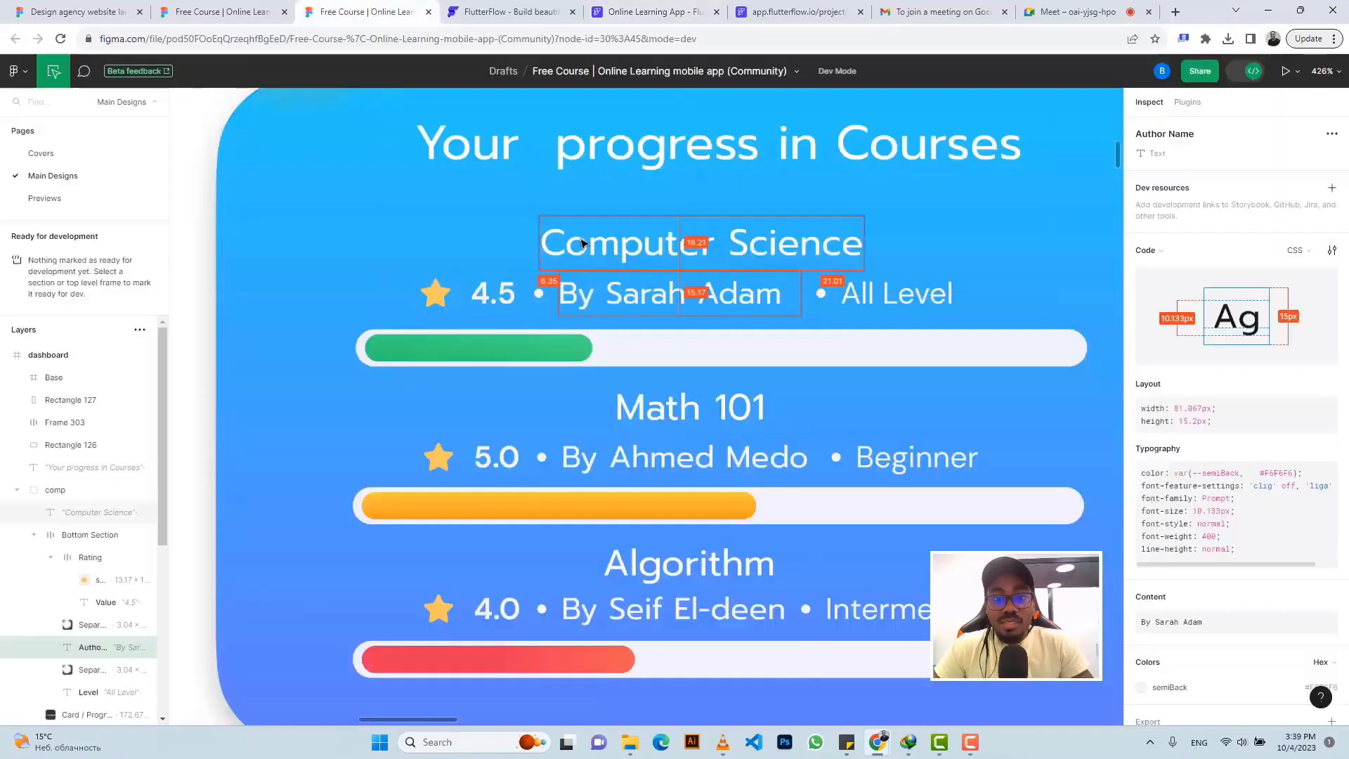
left_click(647, 11)
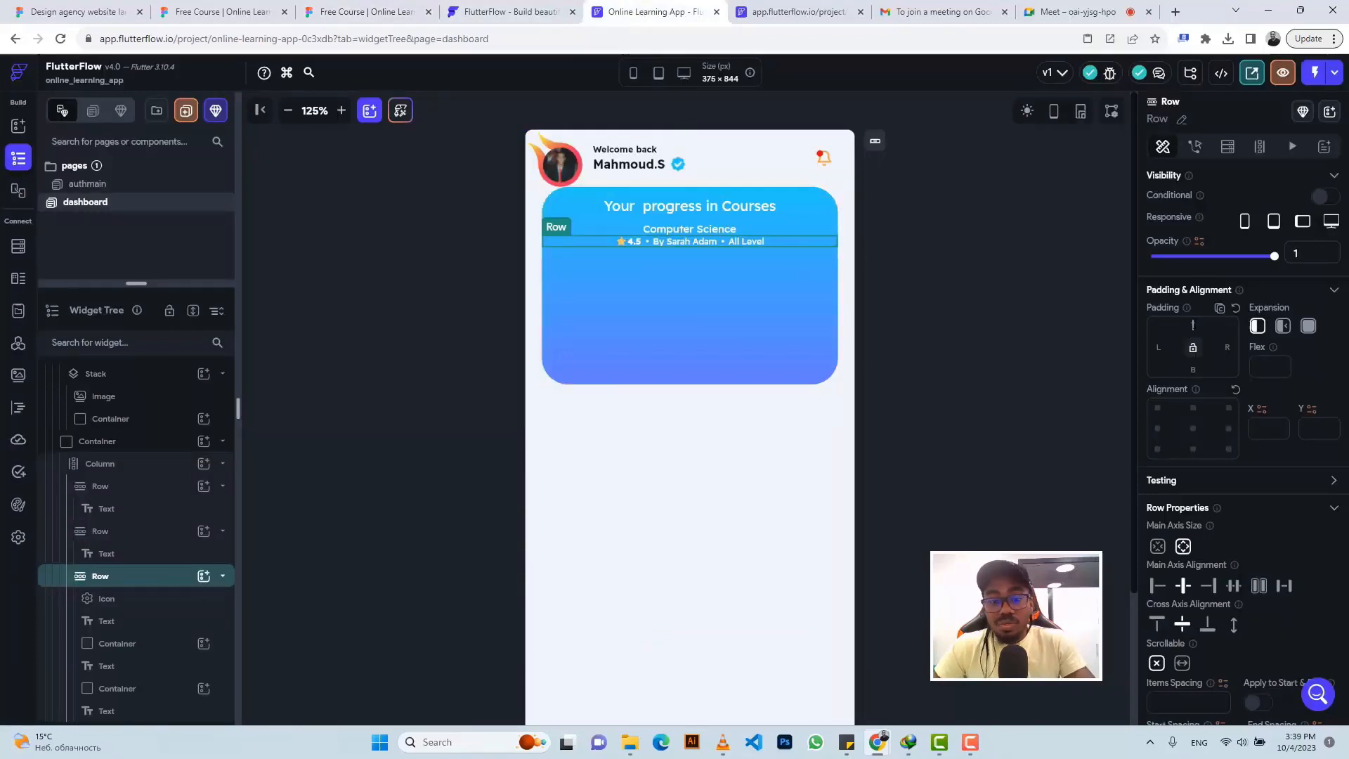
left_click(348, 9)
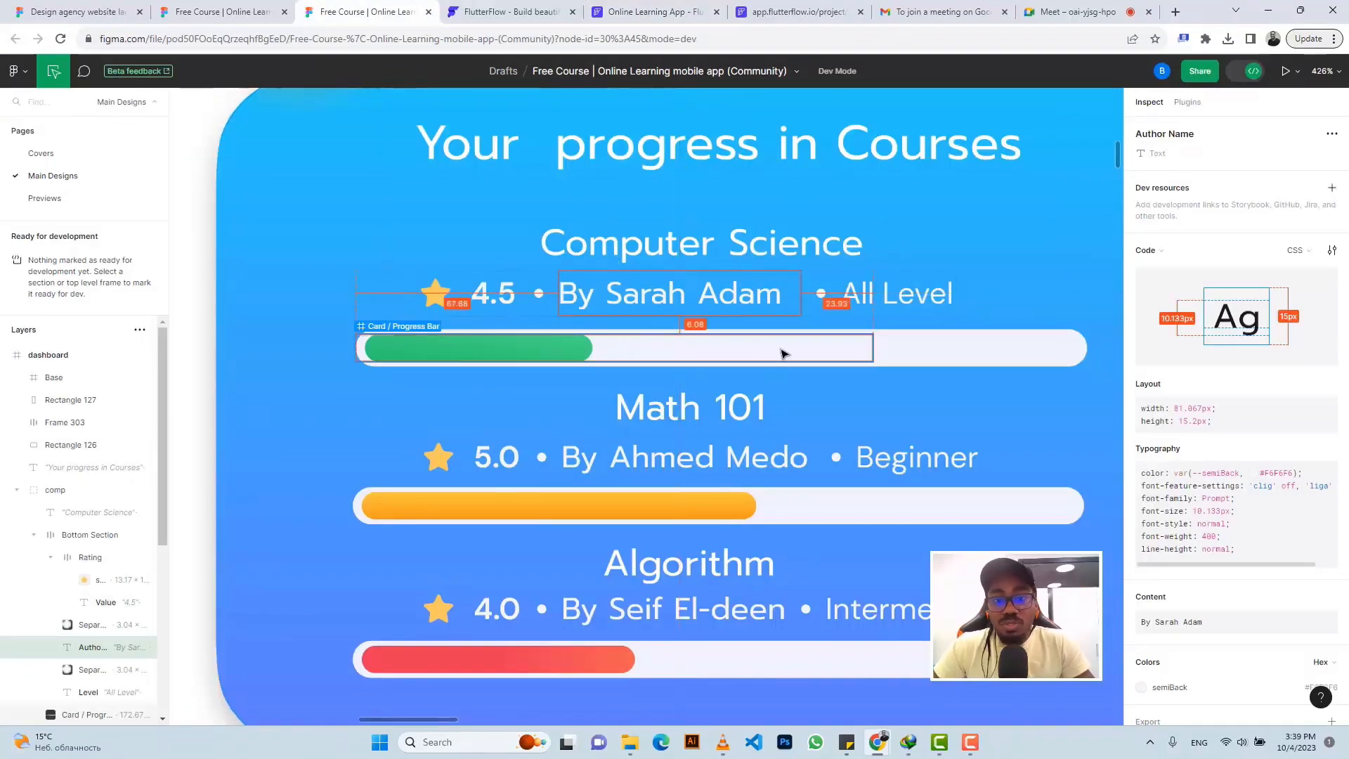
left_click(618, 5)
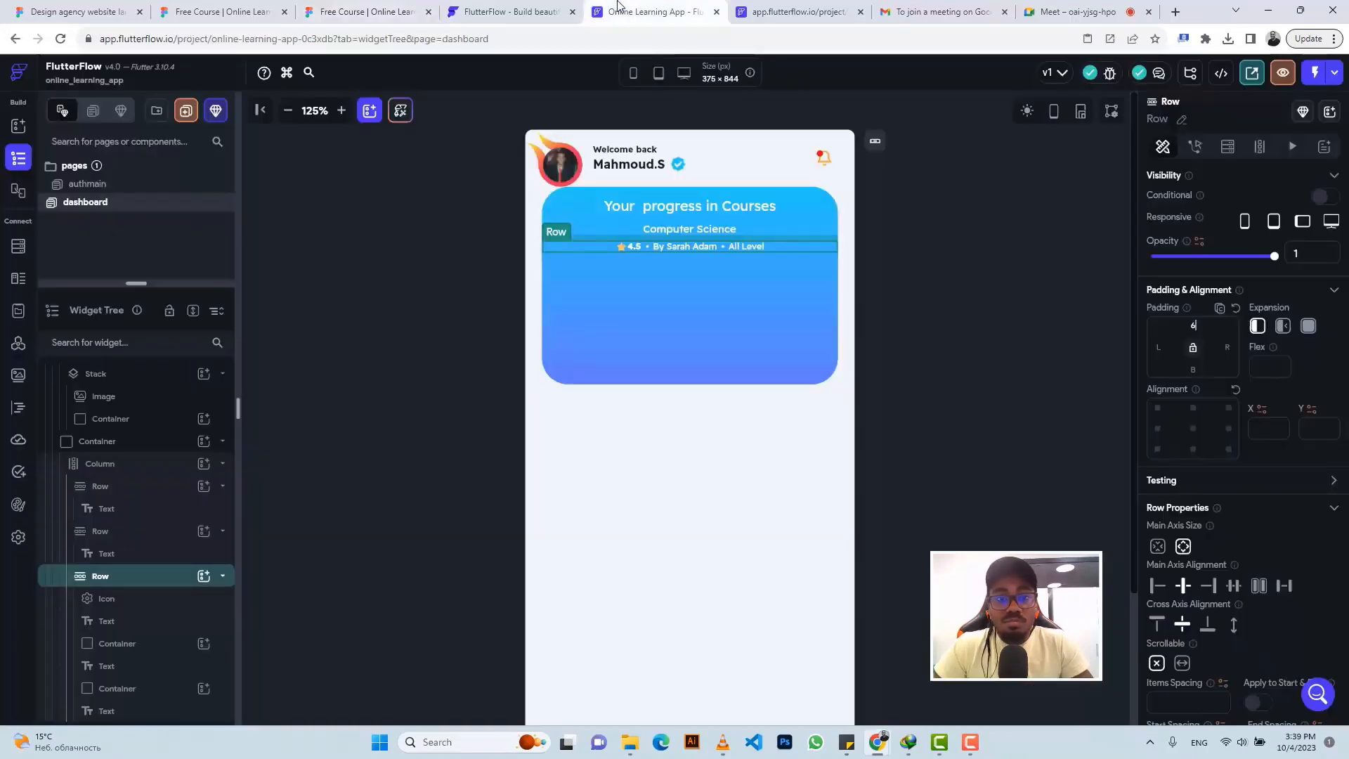
Add a ProgressBar widget to the gradient card's Column below the rating Row and set its shape to Linear
left_click(655, 281)
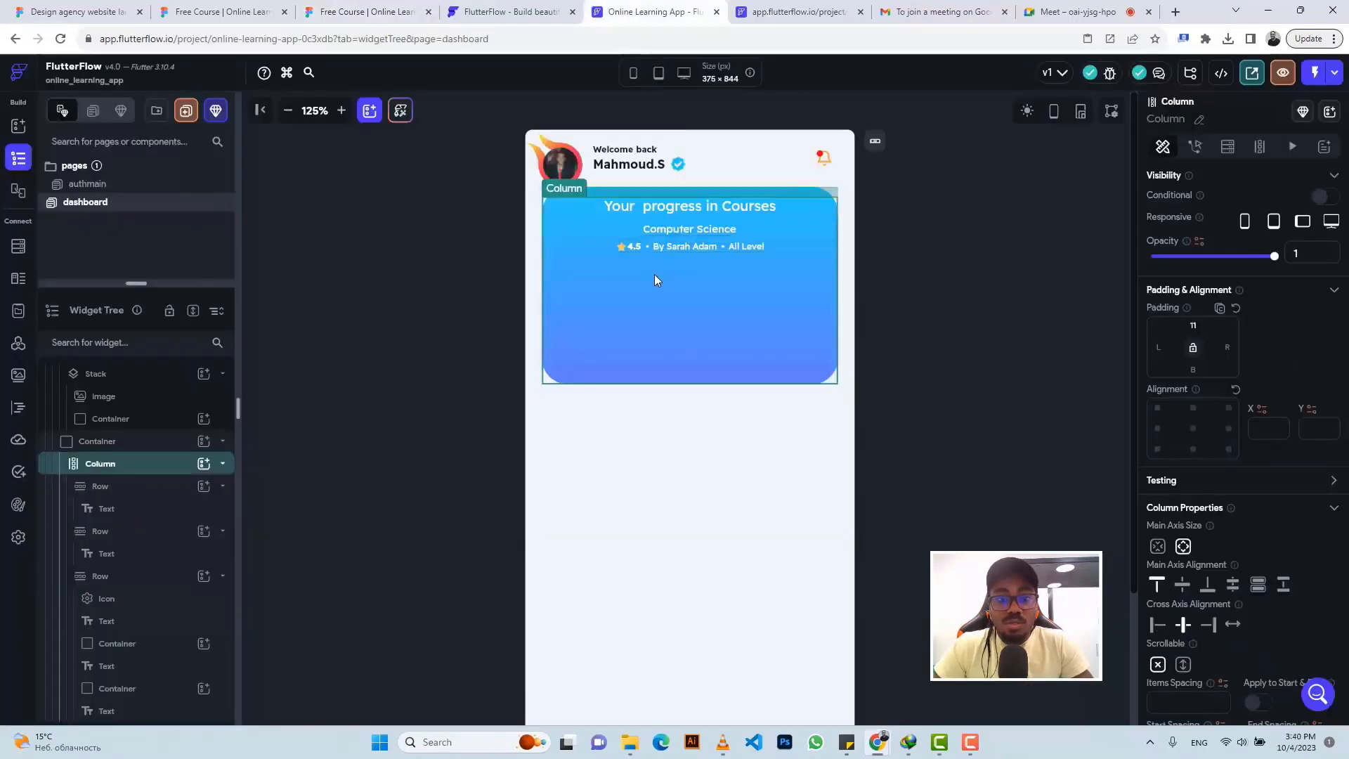
left_click(203, 464)
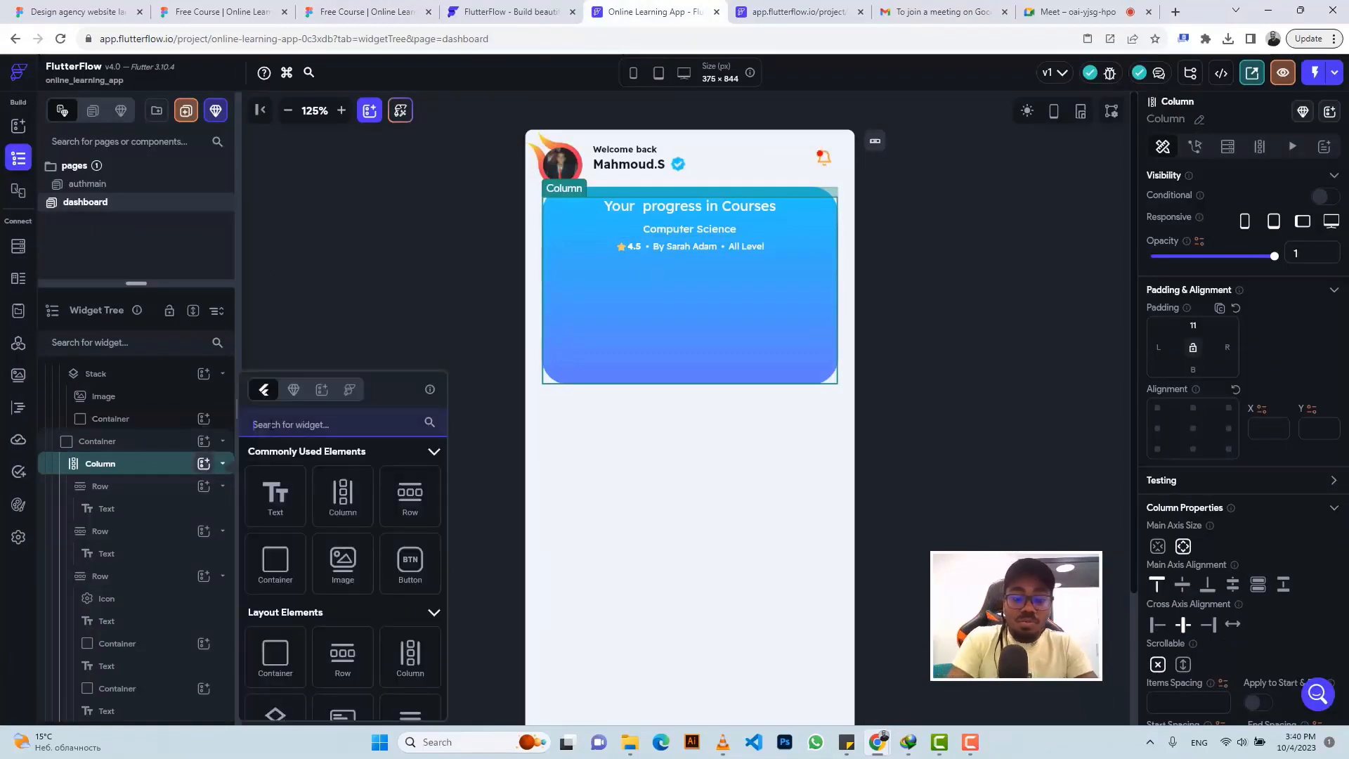
type("progress")
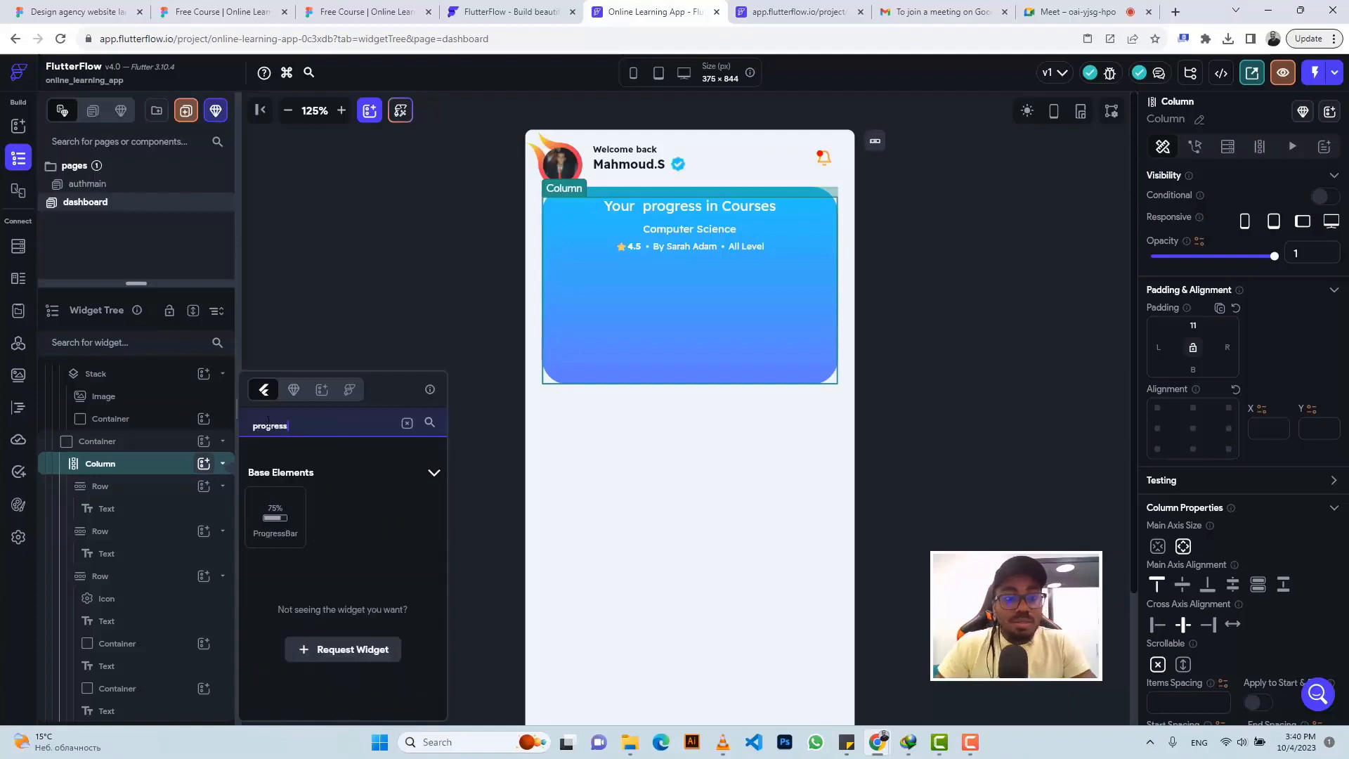
left_click(271, 526)
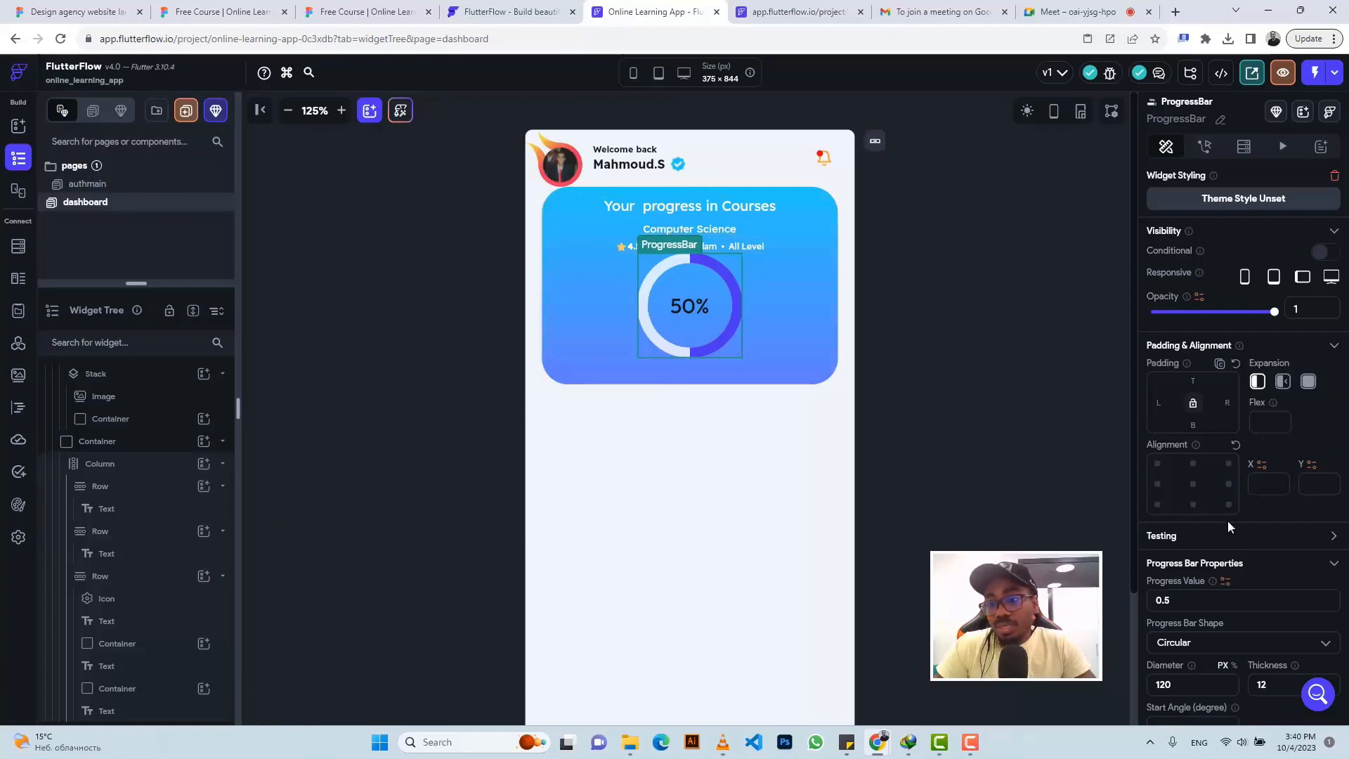
scroll(1228, 521, "down", 4)
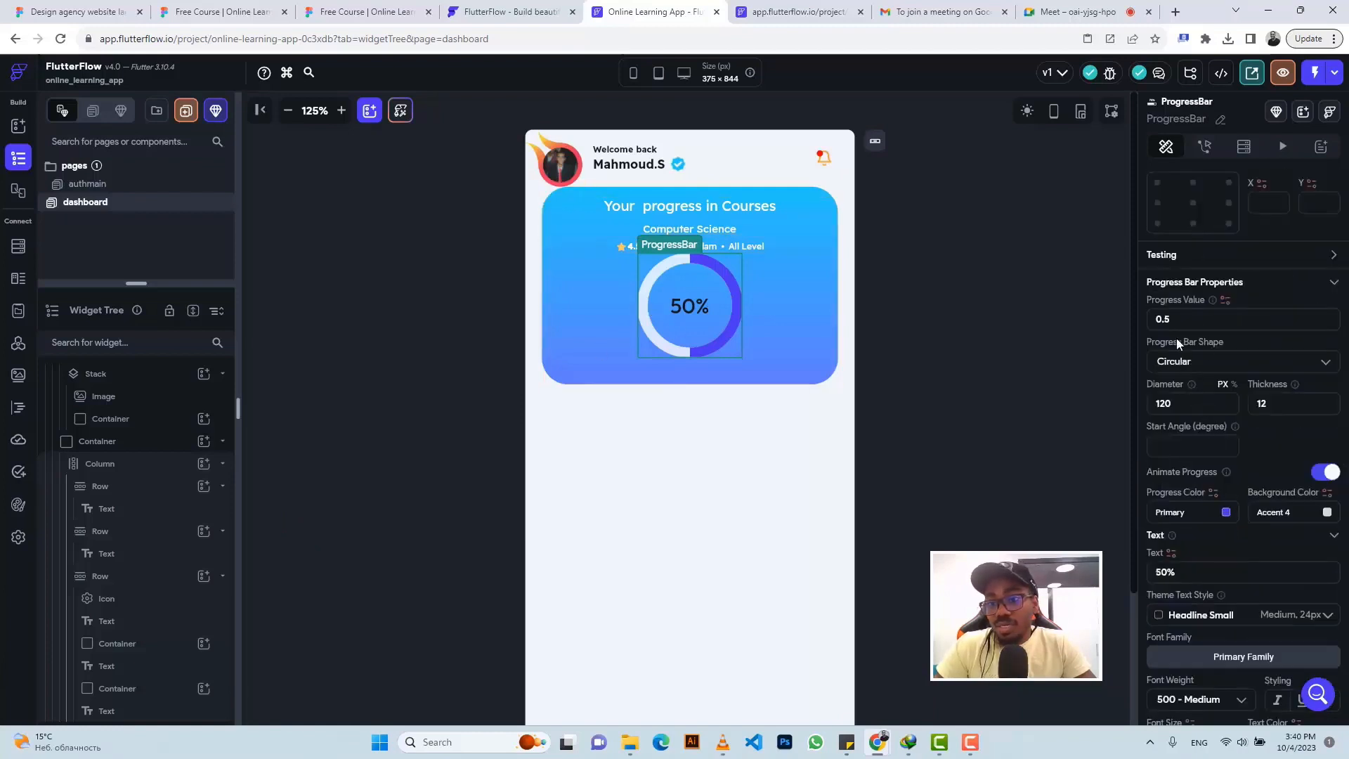
left_click(1187, 362)
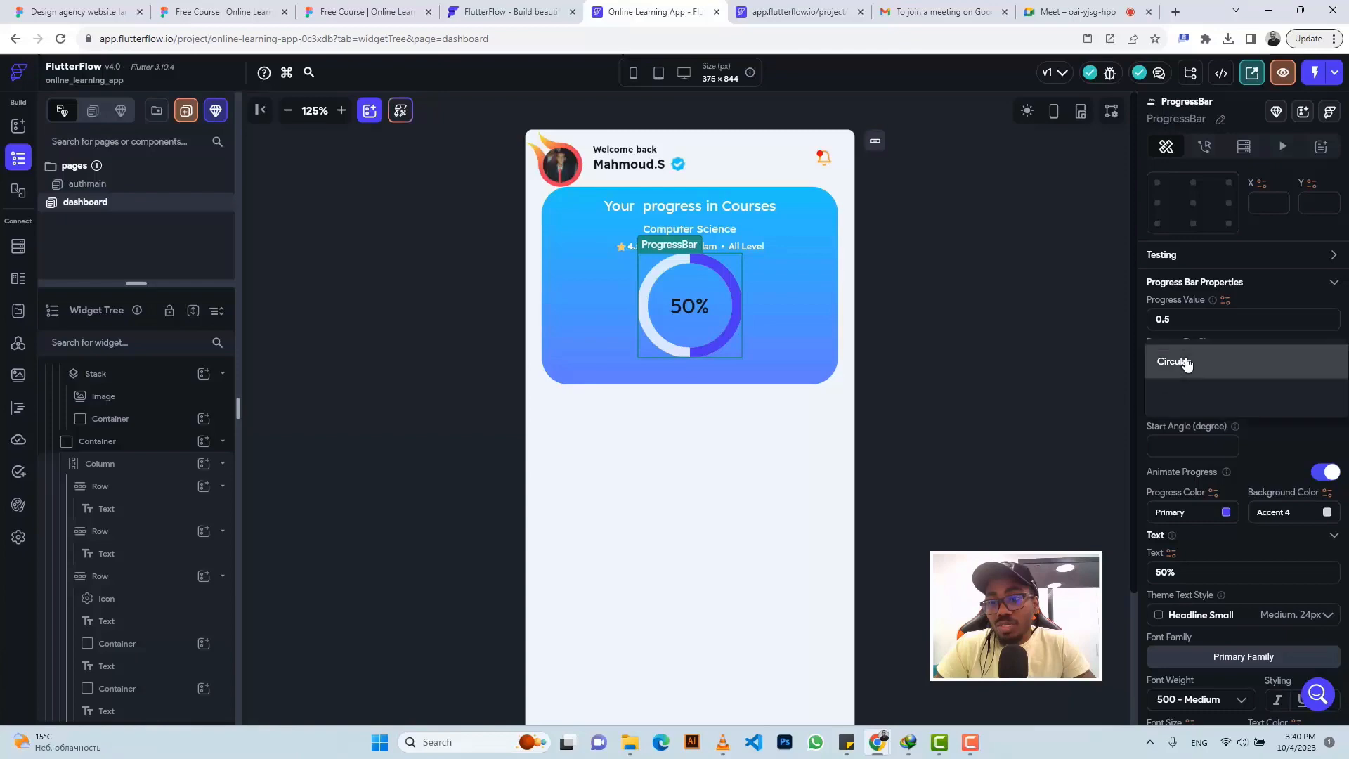
left_click(1183, 400)
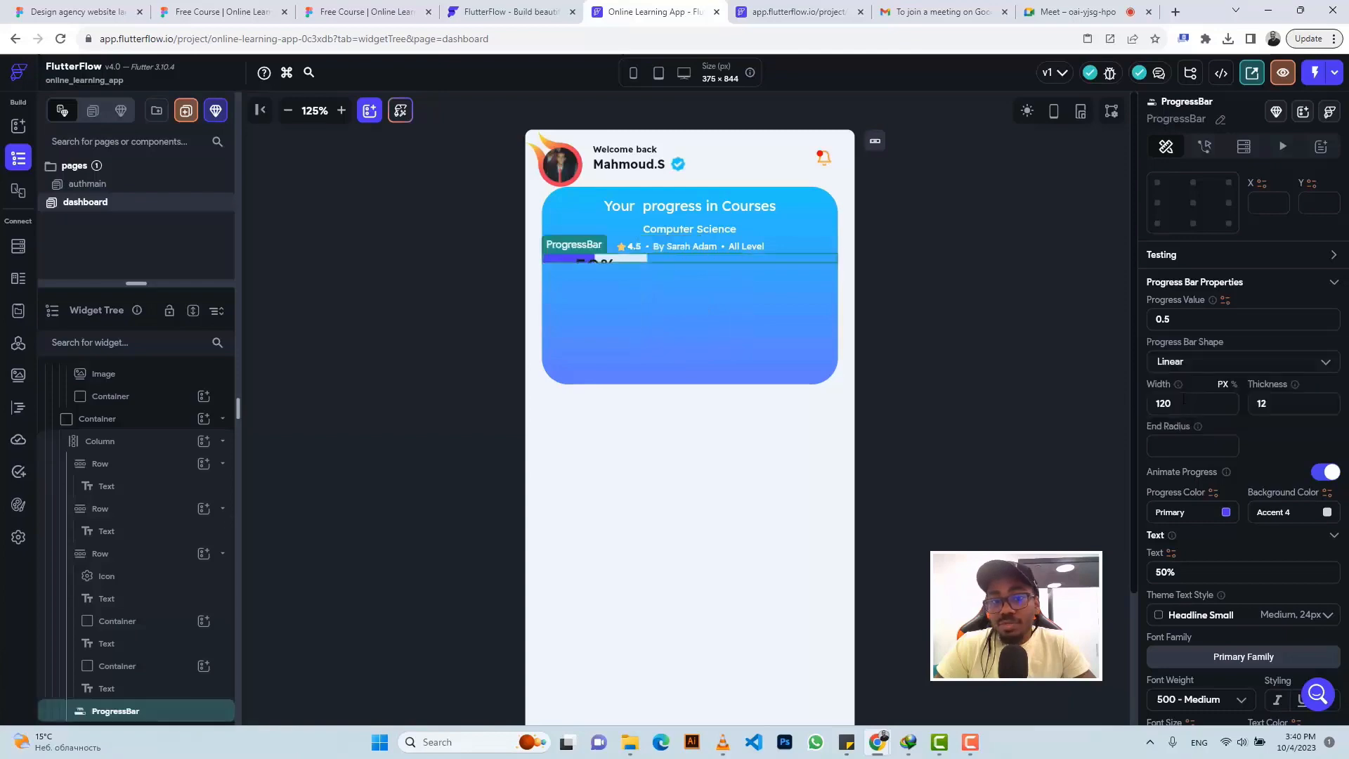
Inspect the Computer Science progress bar in Figma and select the green colour code #48DA89 in its SVG code
left_click(362, 5)
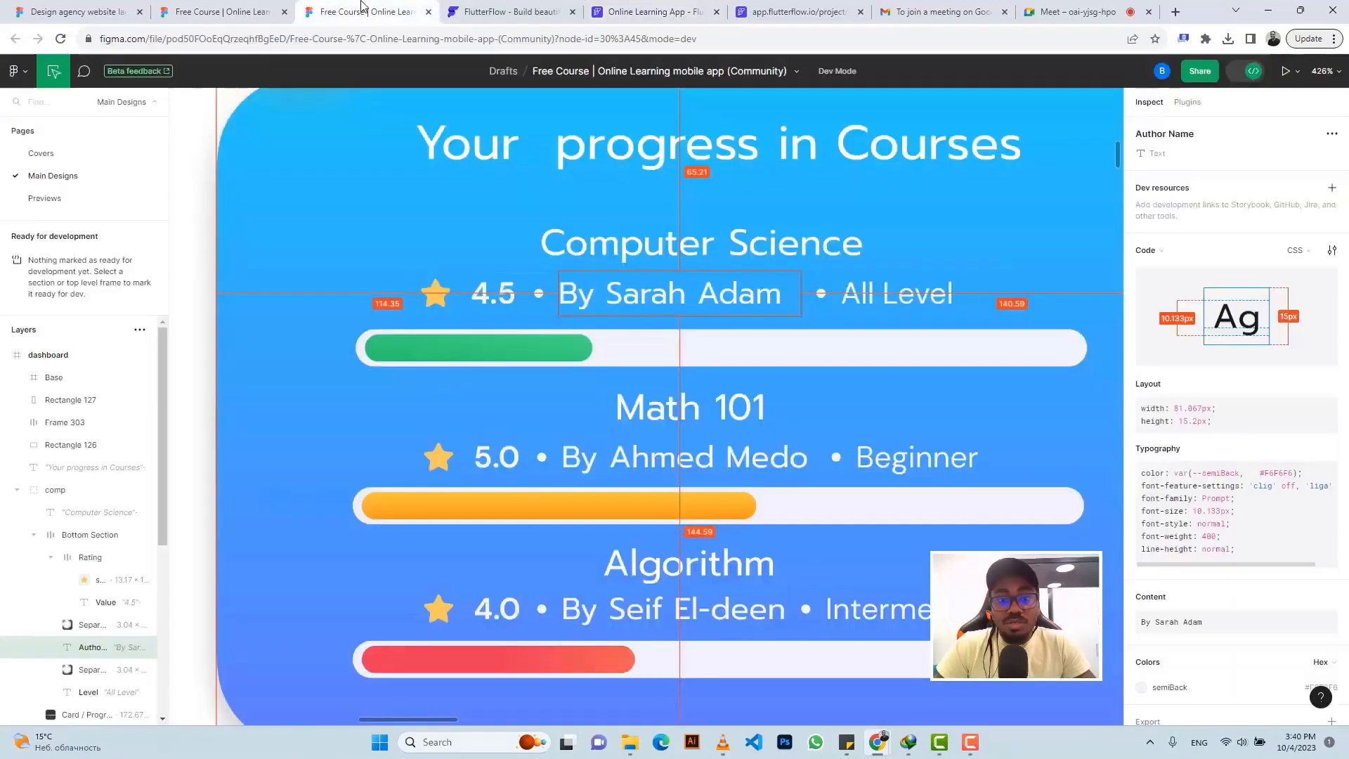
left_click(535, 353)
scroll(1267, 540, "down", 3)
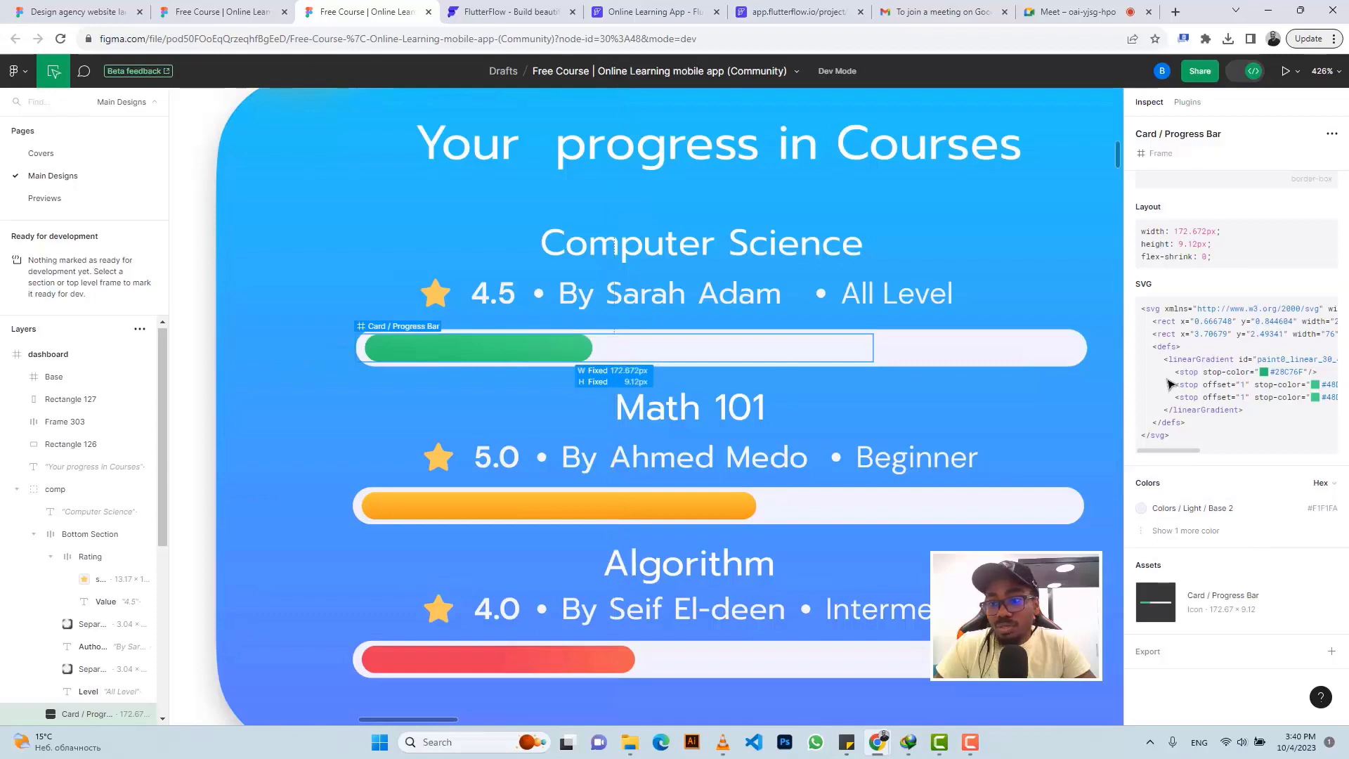
left_click(1186, 531)
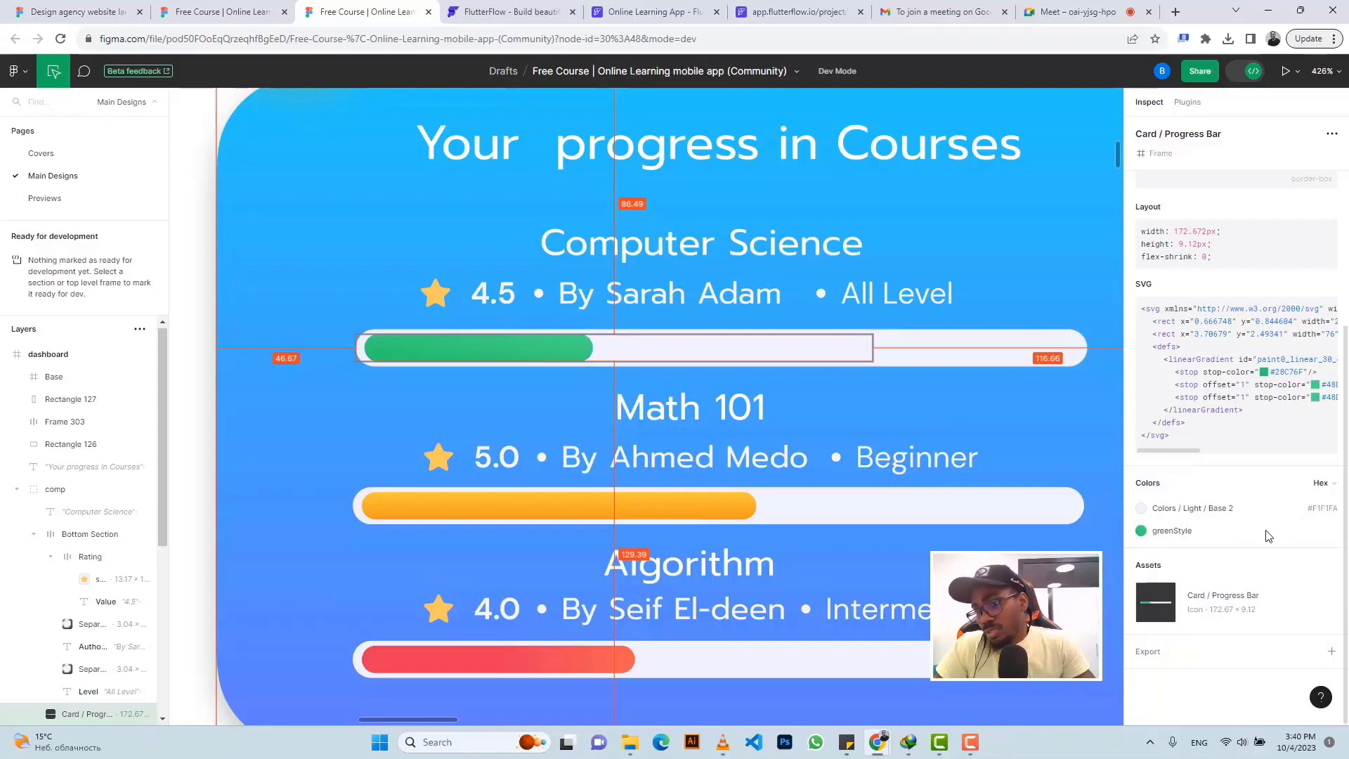
mouse_move(1178, 535)
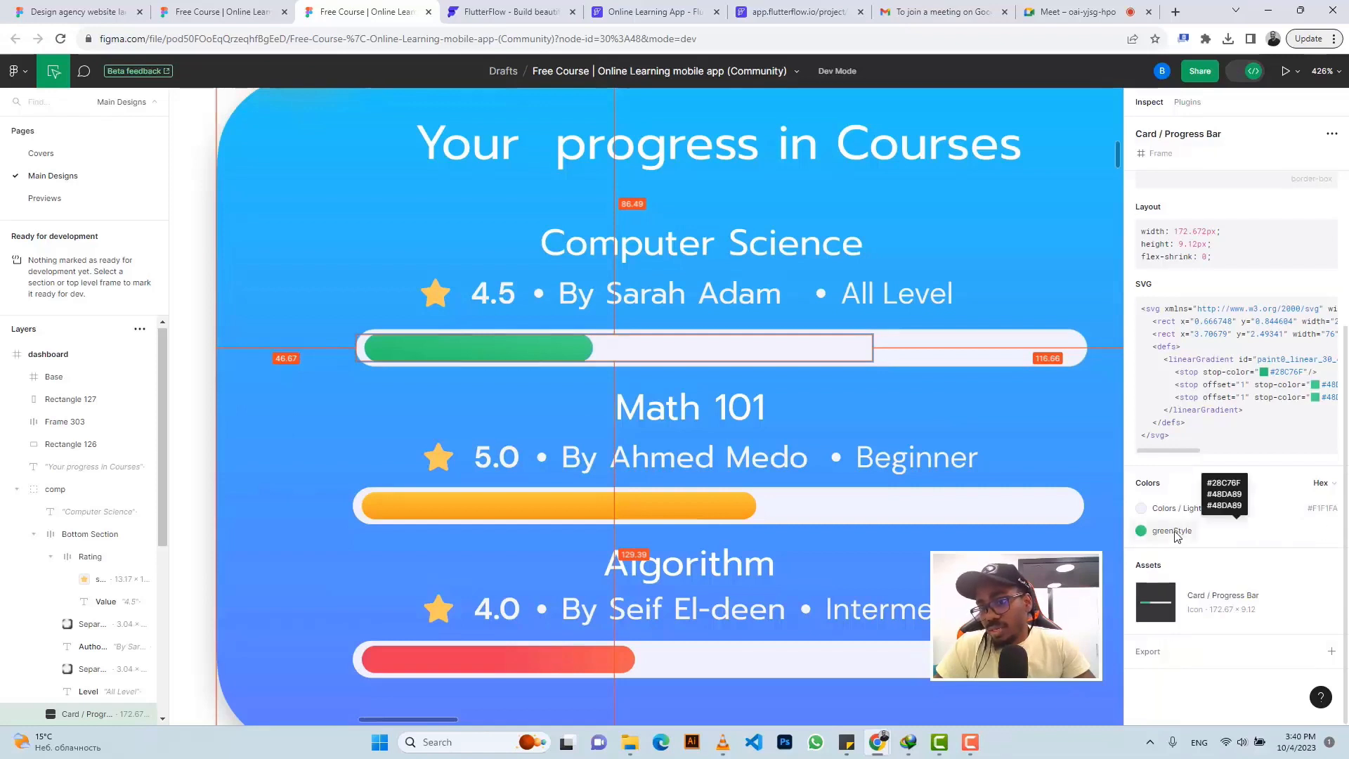
left_click_drag(1191, 451, 1221, 451)
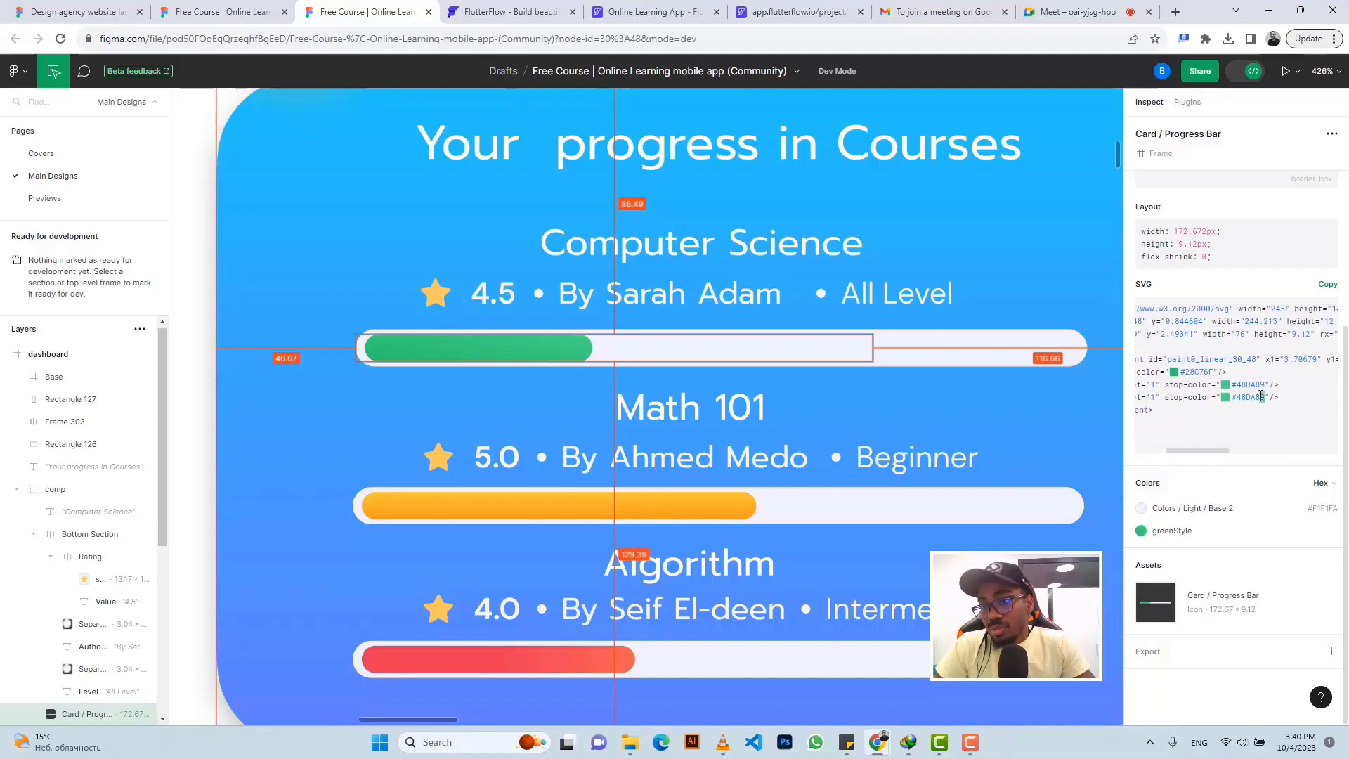
left_click_drag(1261, 397, 1239, 397)
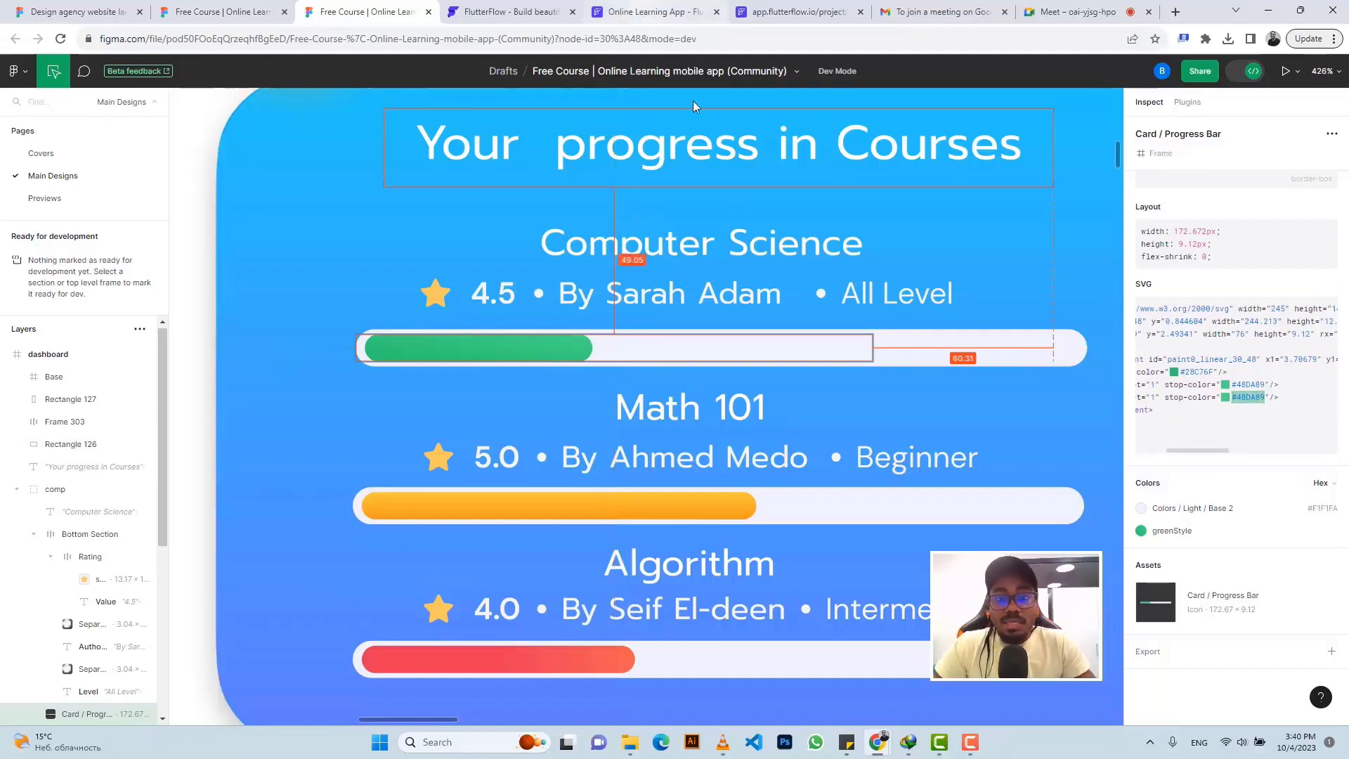
Leave Dev Mode in Figma, inspect the size of the Computer Science bar's light background rectangle, and return to FlutterFlow's ProgressBar
left_click(1080, 342)
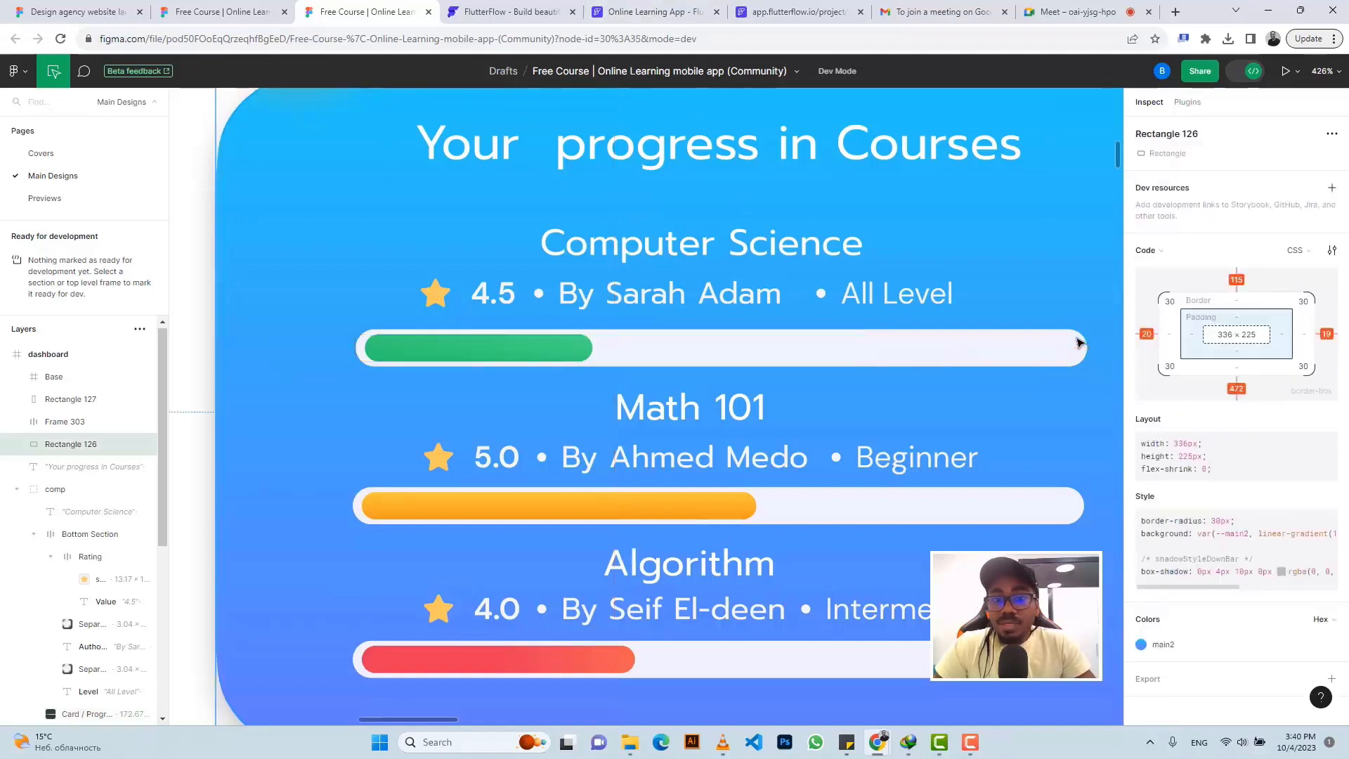
left_click(363, 342)
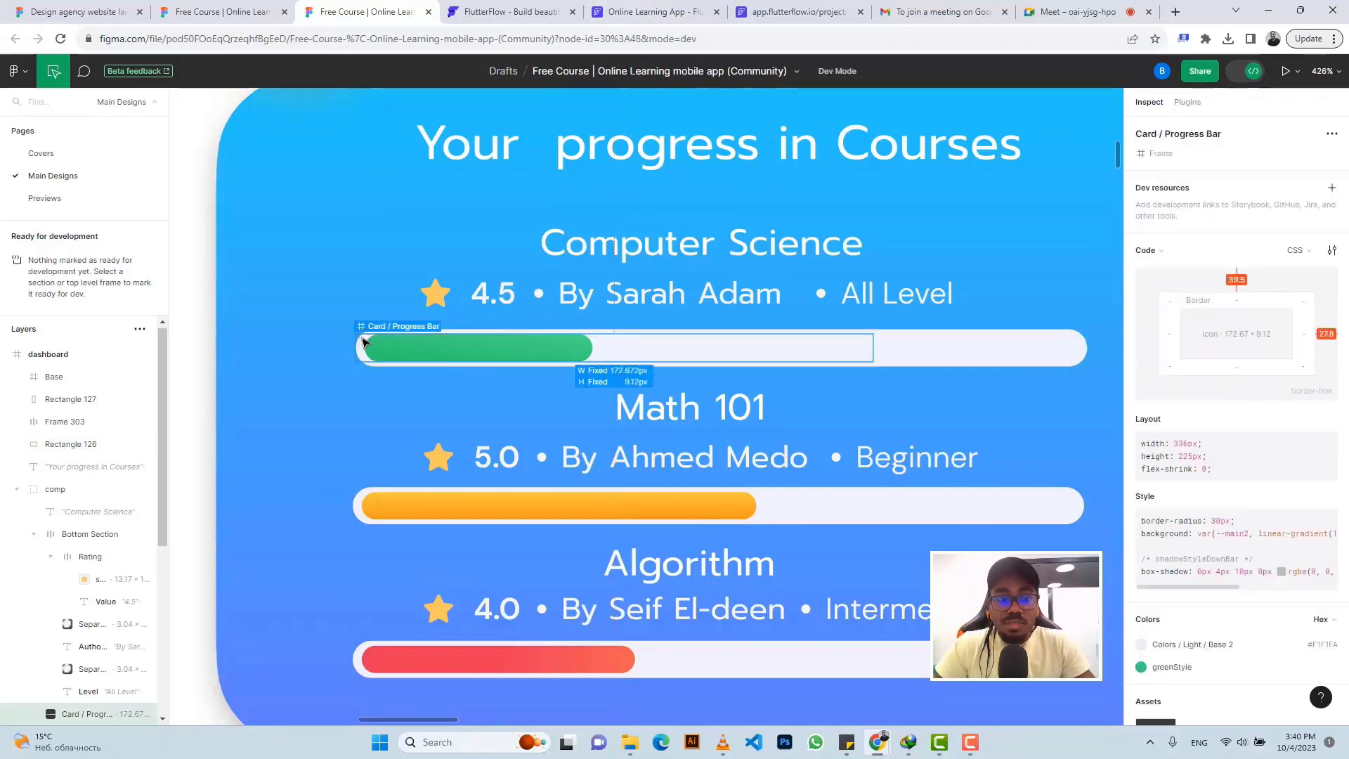
left_click(1011, 340)
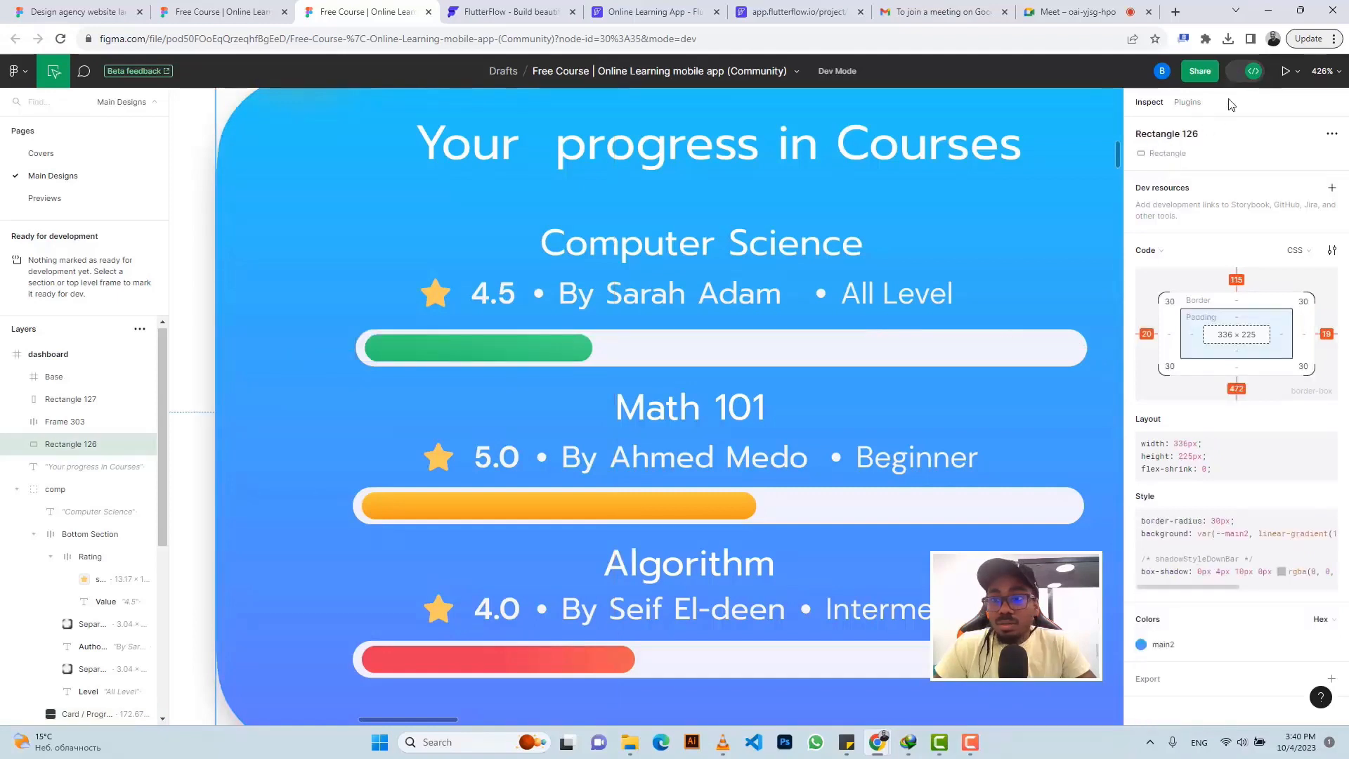
left_click(1240, 72)
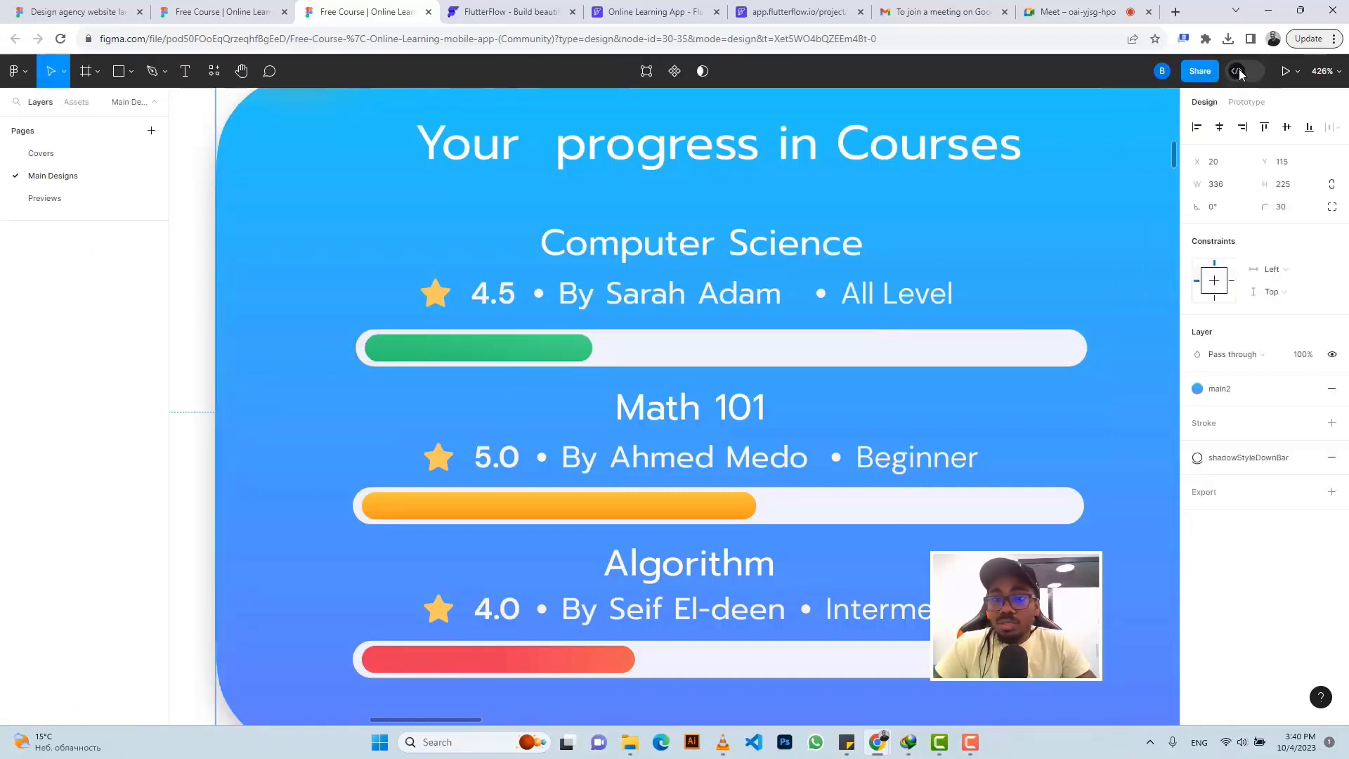
left_click(1035, 345)
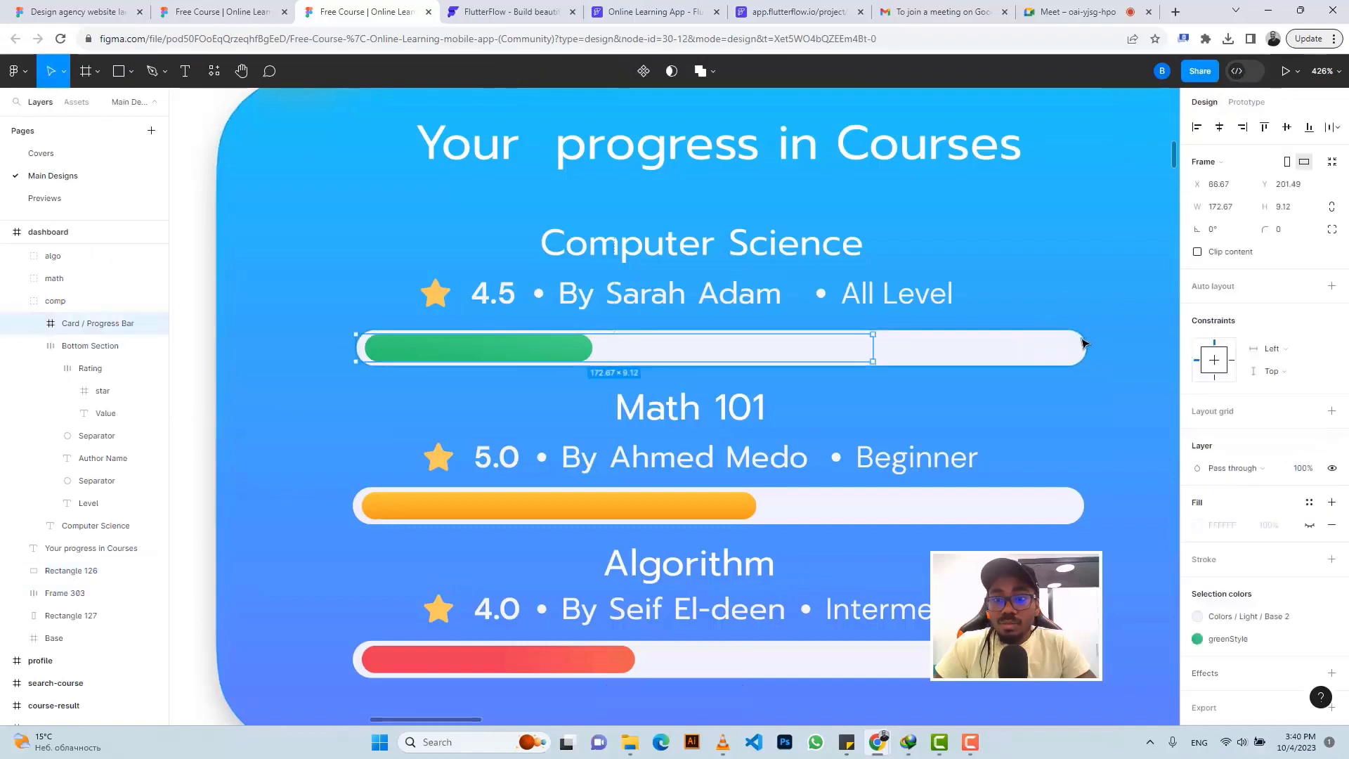
double_click(1083, 343)
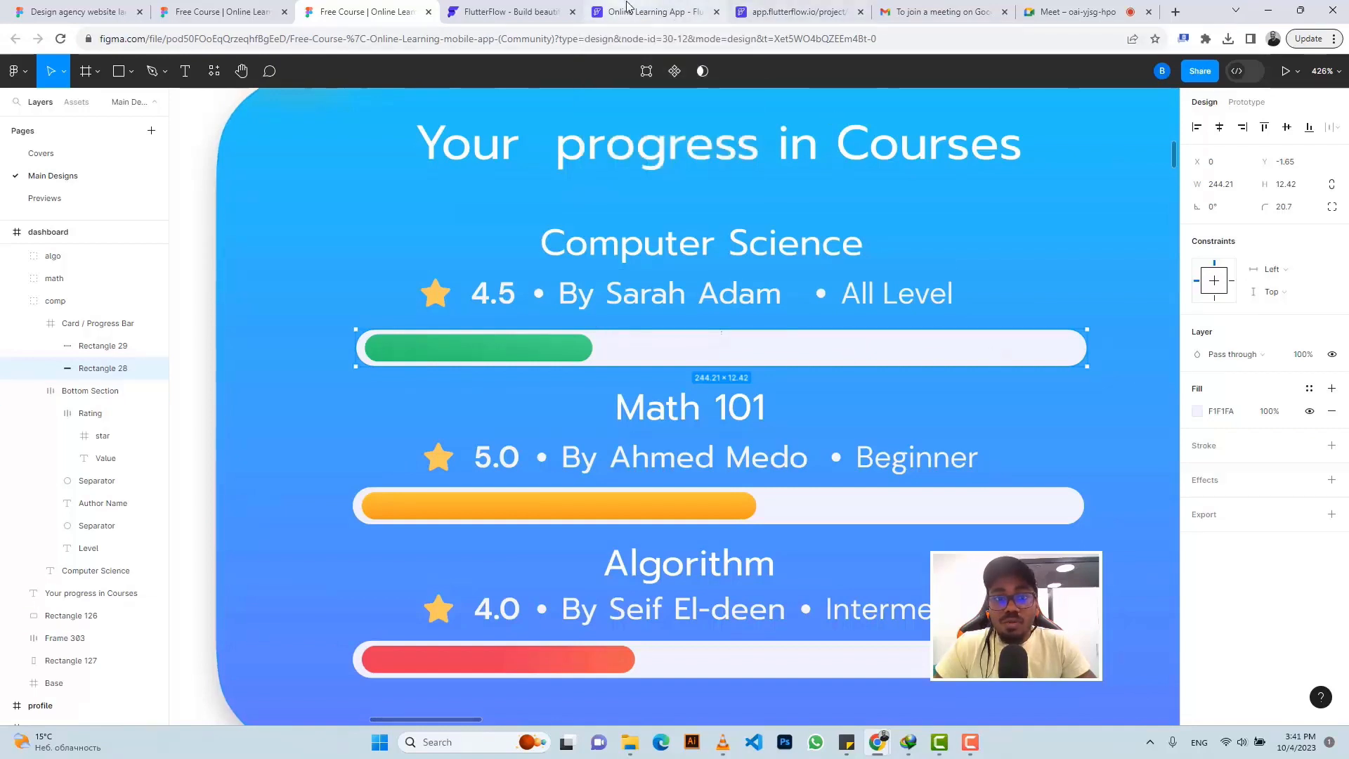
left_click(653, 12)
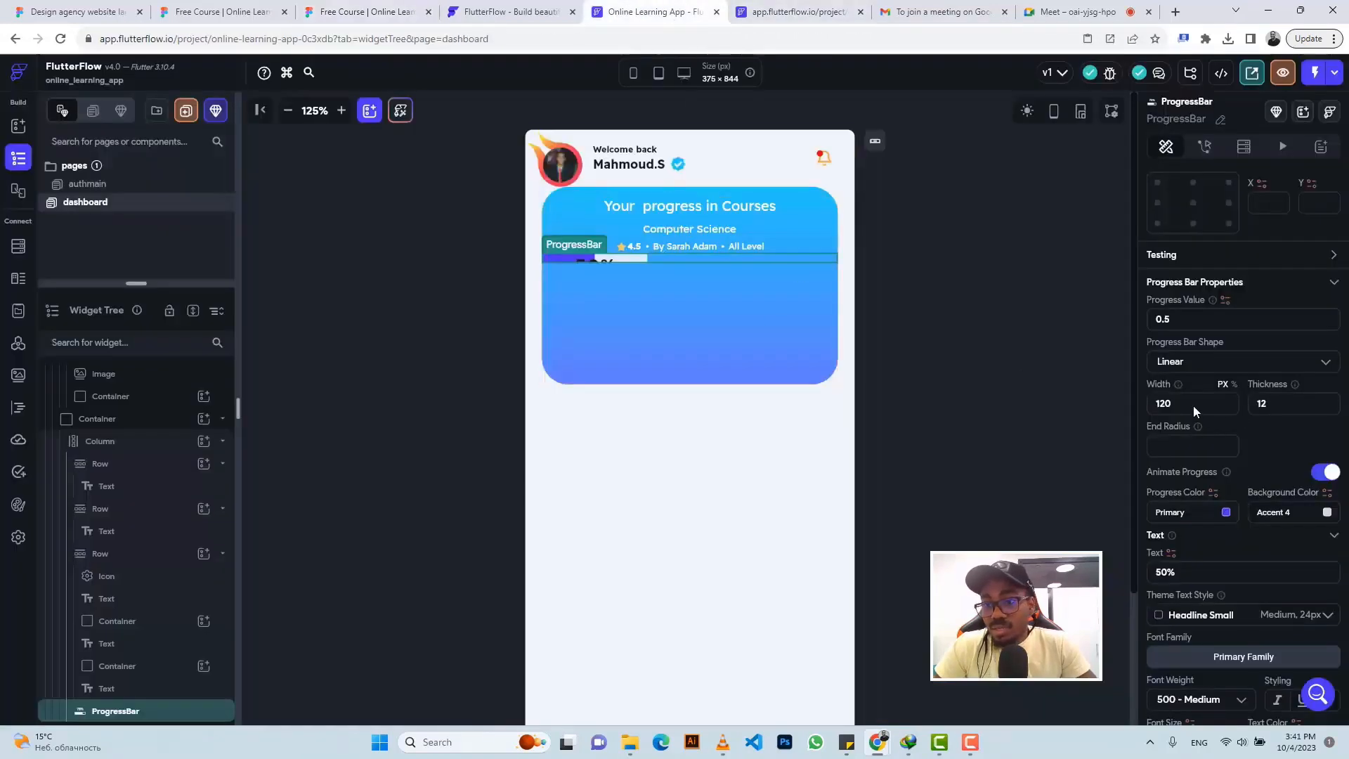
Set the ProgressBar's width to 244 and its progress colour to #48DA89
double_click(1157, 403)
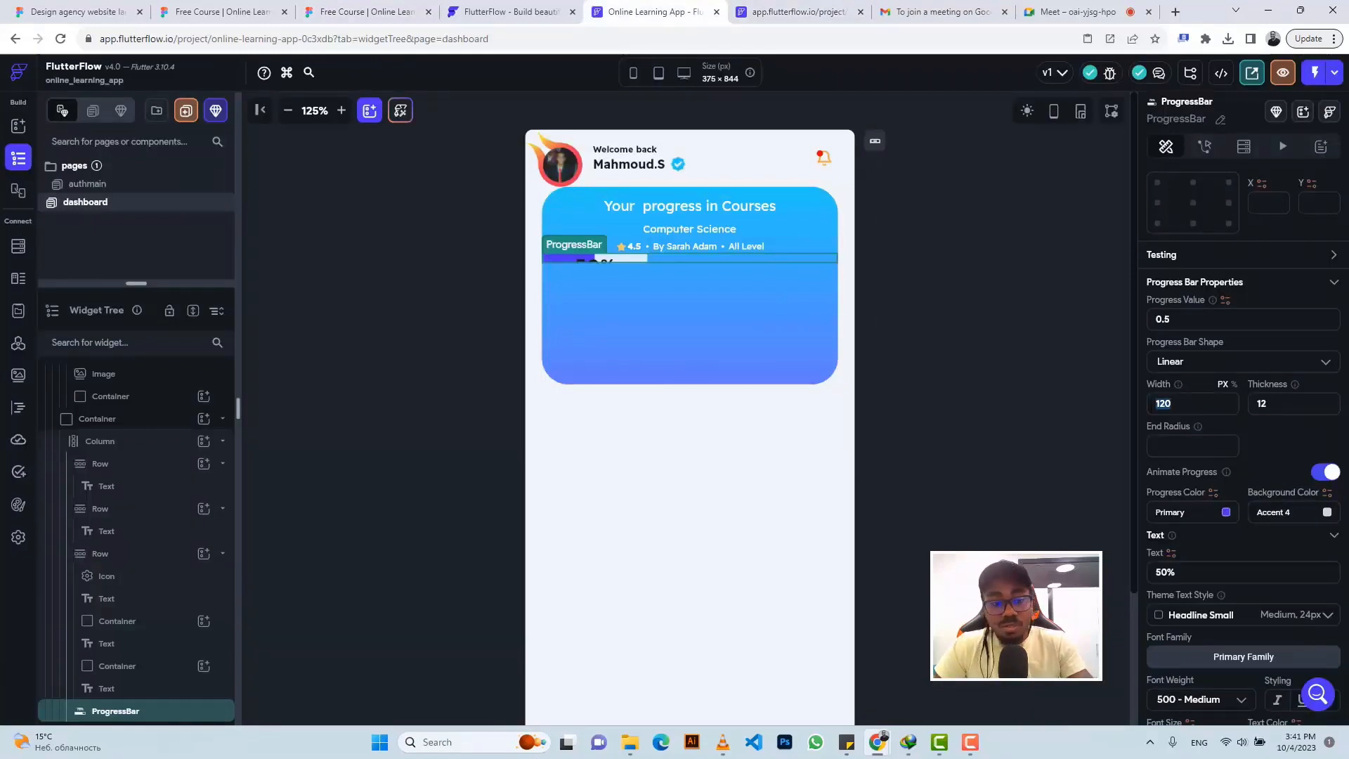
type("244")
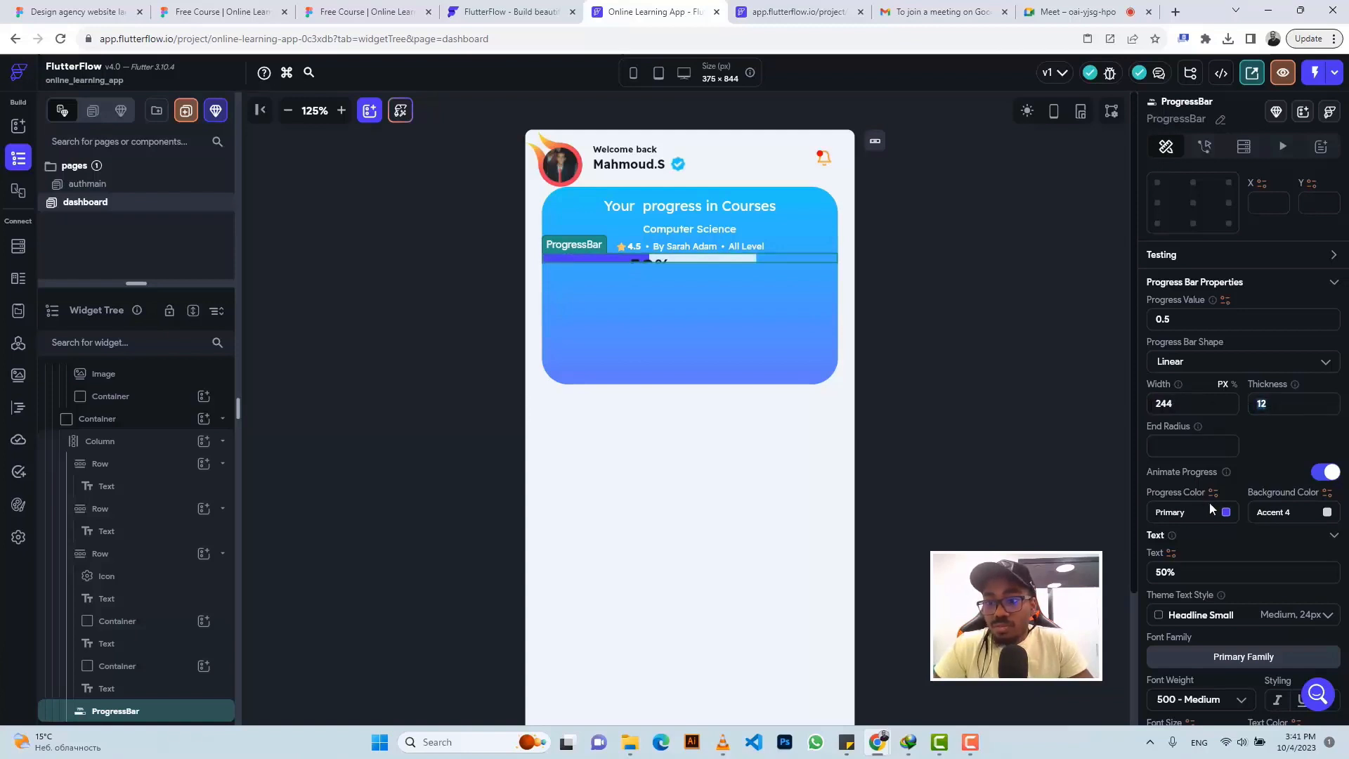
left_click(1178, 513)
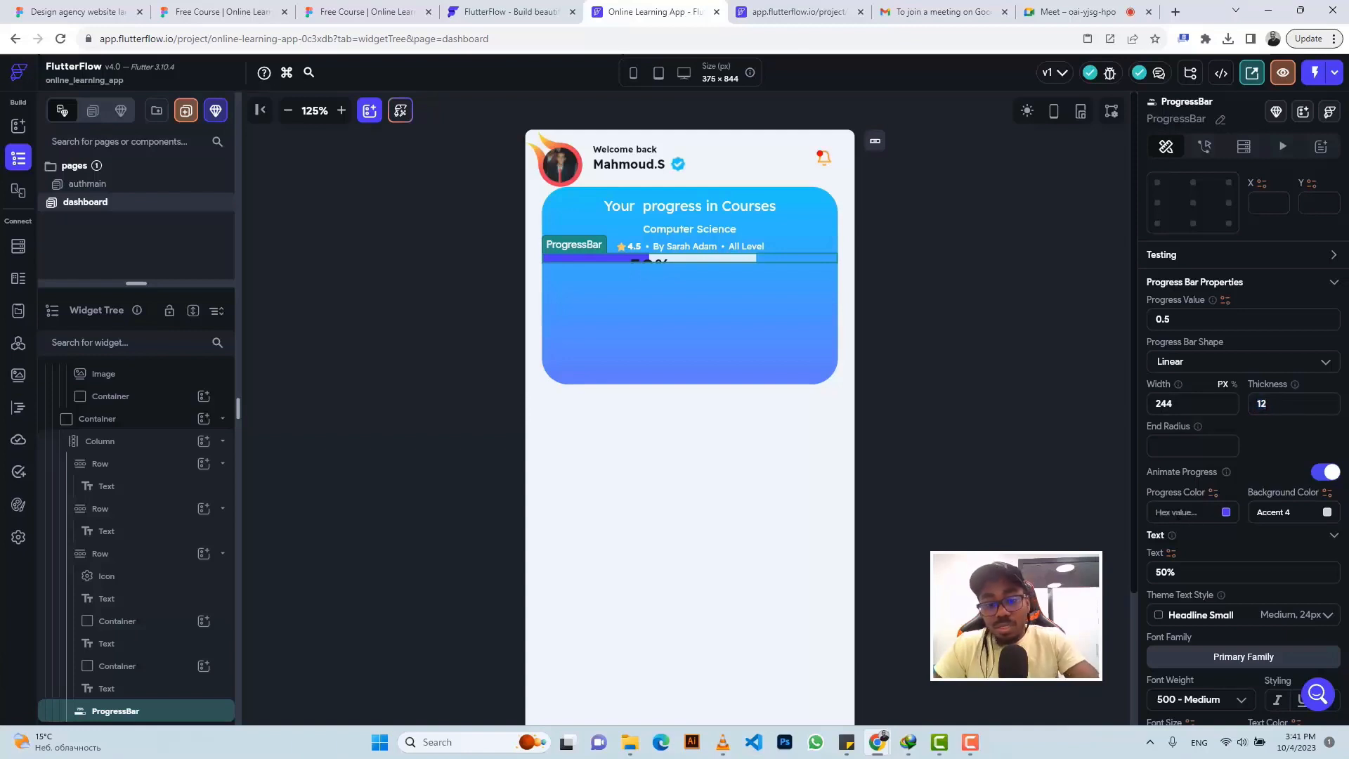
type("#48DA89")
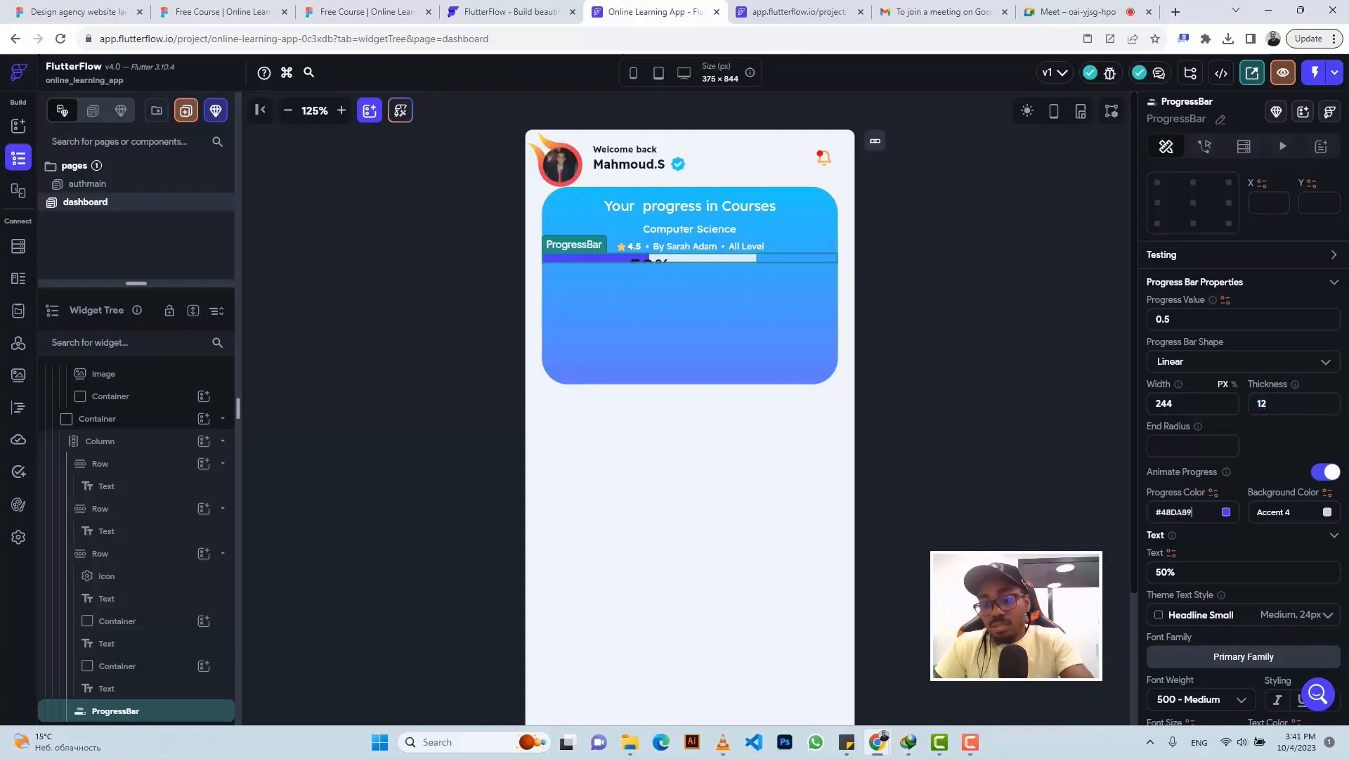
key("Return")
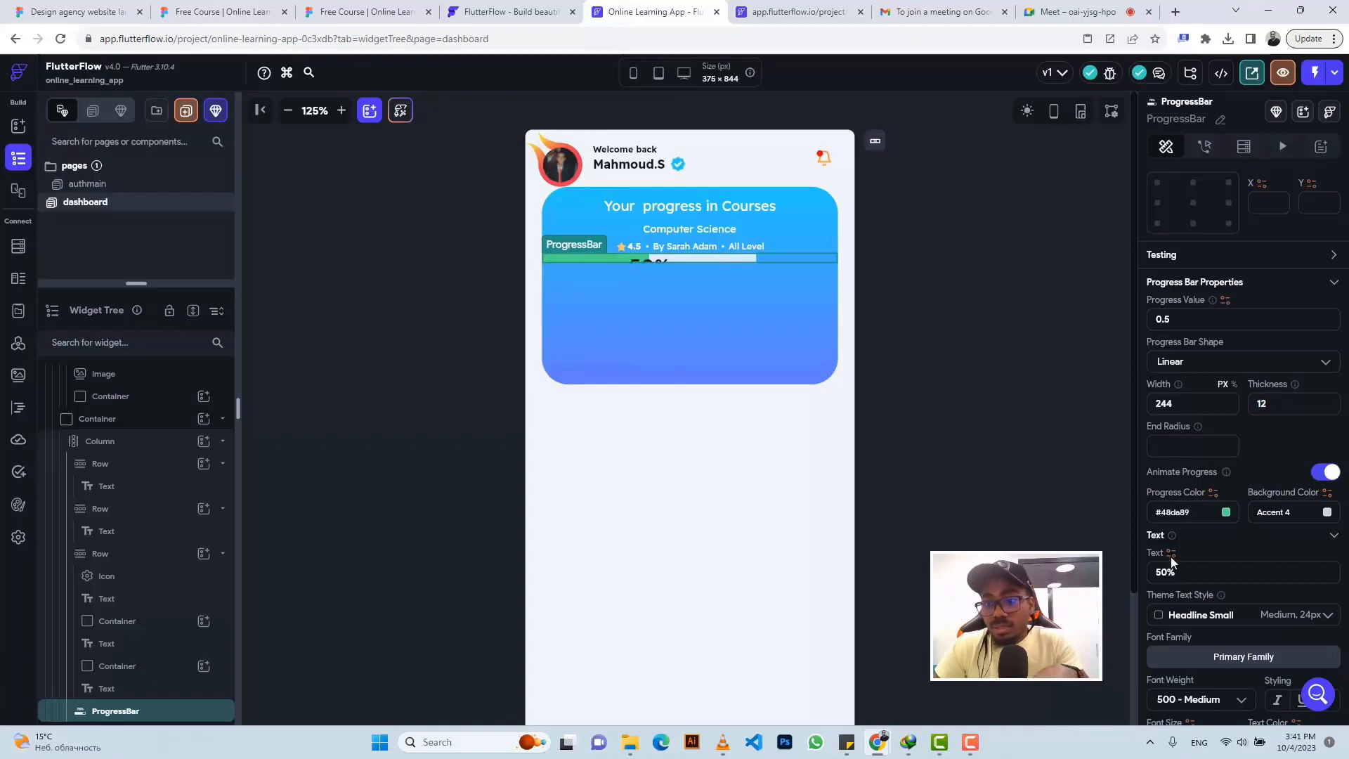
Compare with the Computer Science bar in Figma, then clear the 50% text from the ProgressBar in FlutterFlow
scroll(1174, 571, "down", 1)
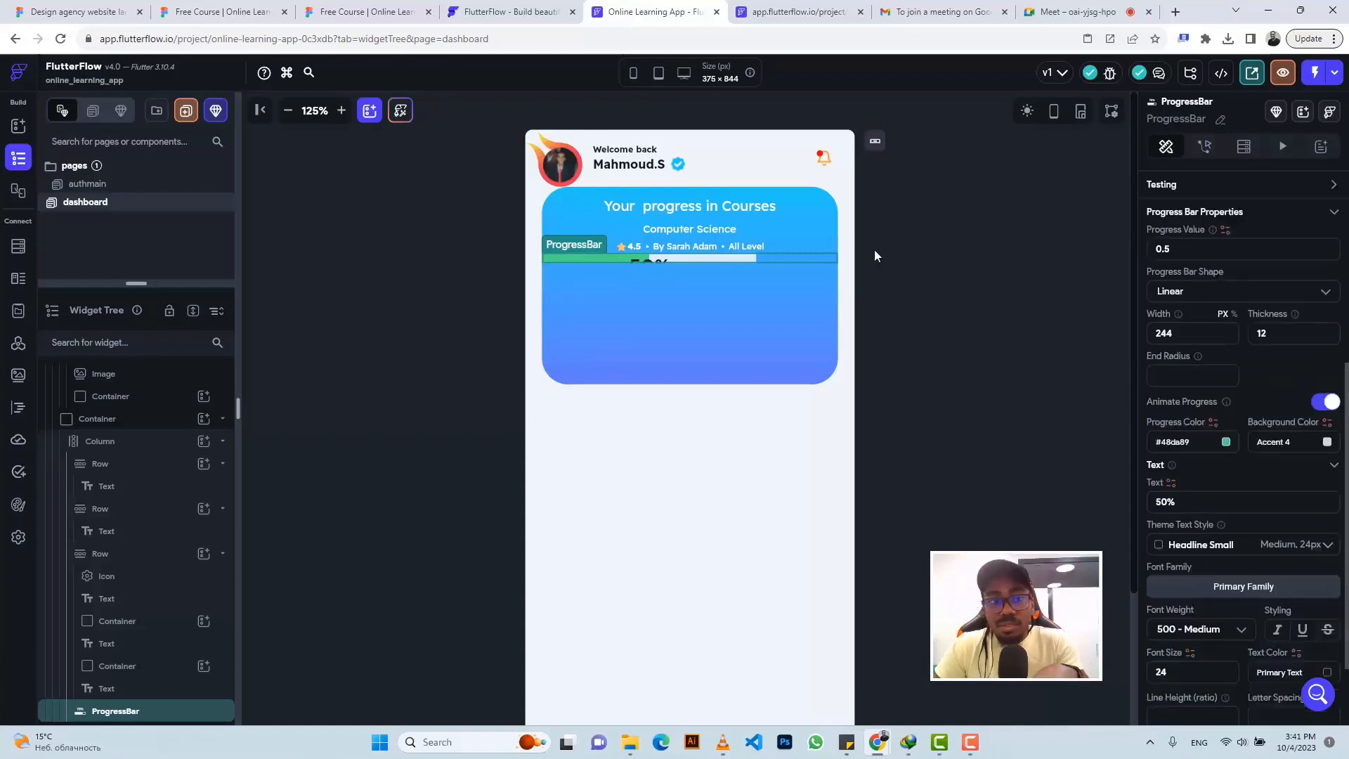
left_click(362, 11)
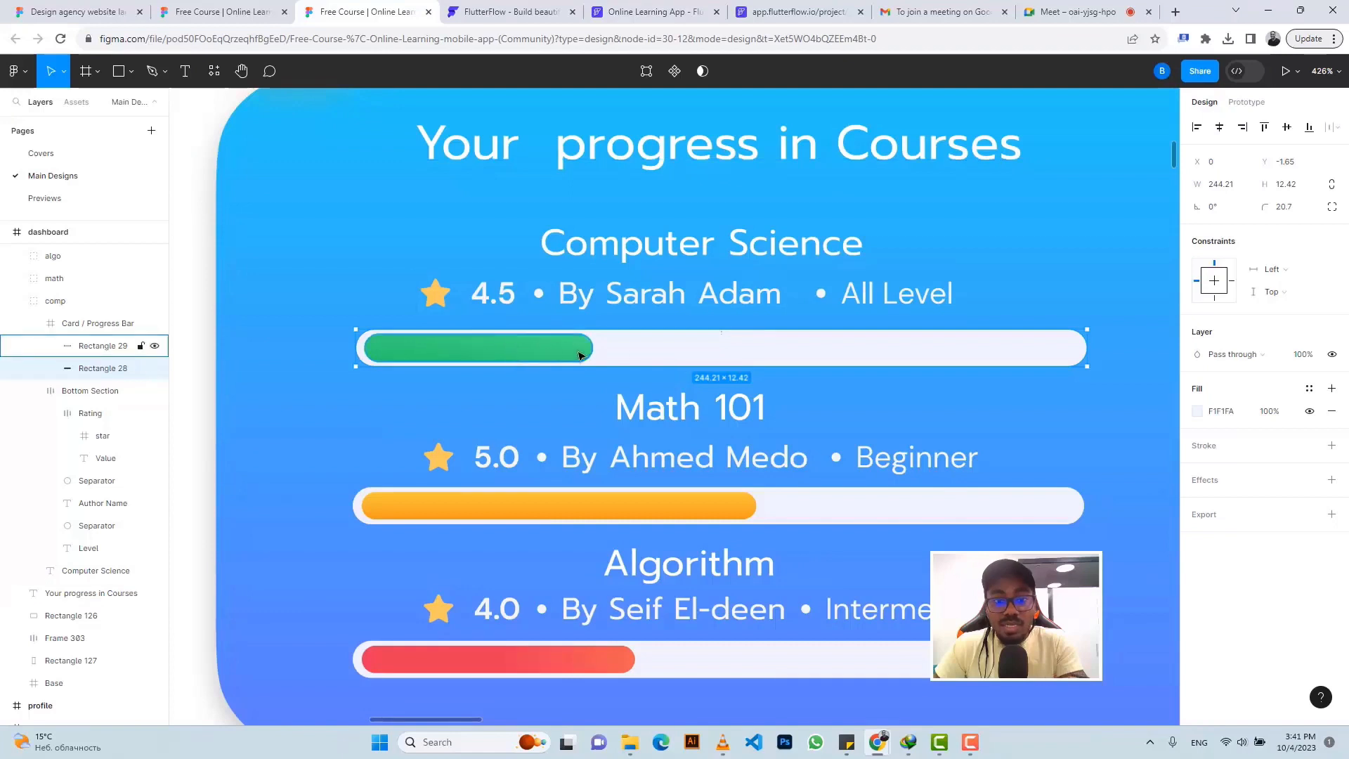
left_click(654, 12)
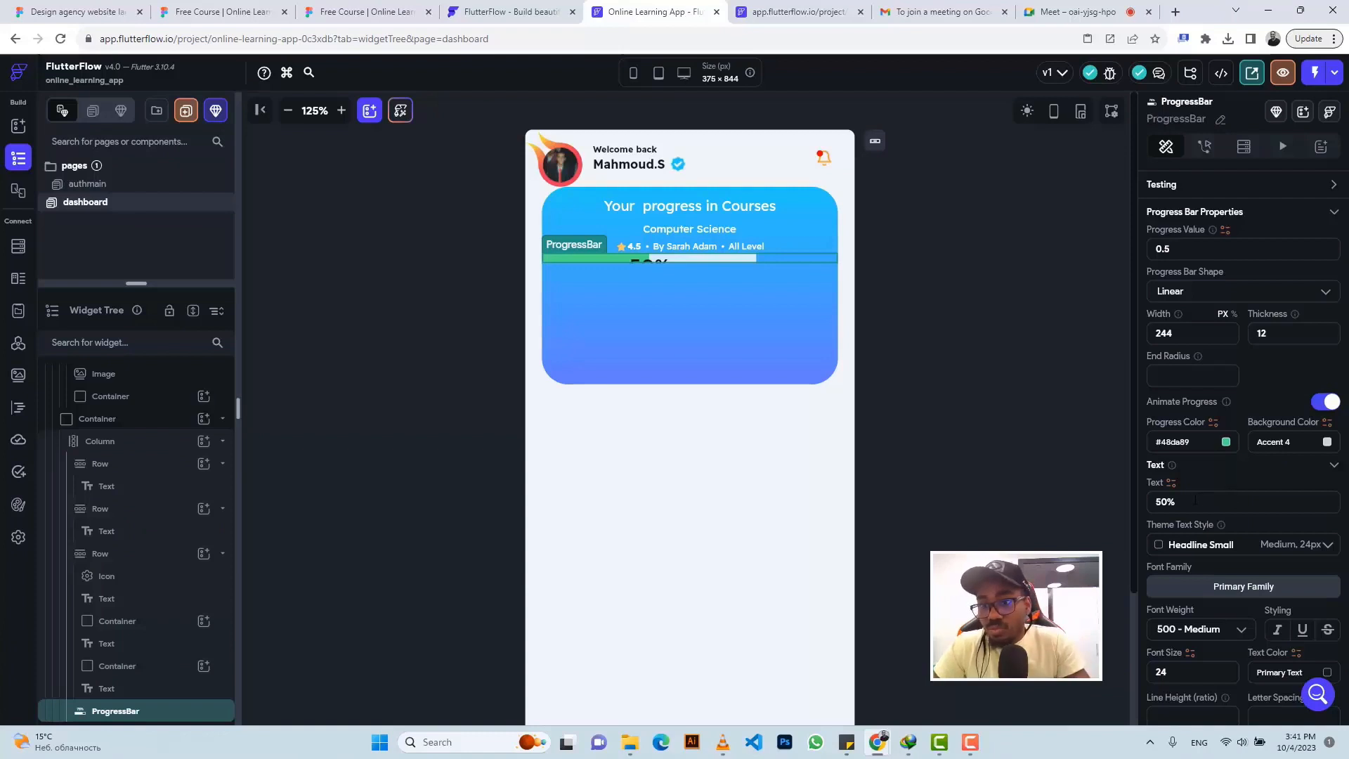
left_click_drag(1195, 501, 1136, 500)
key("BackSpace")
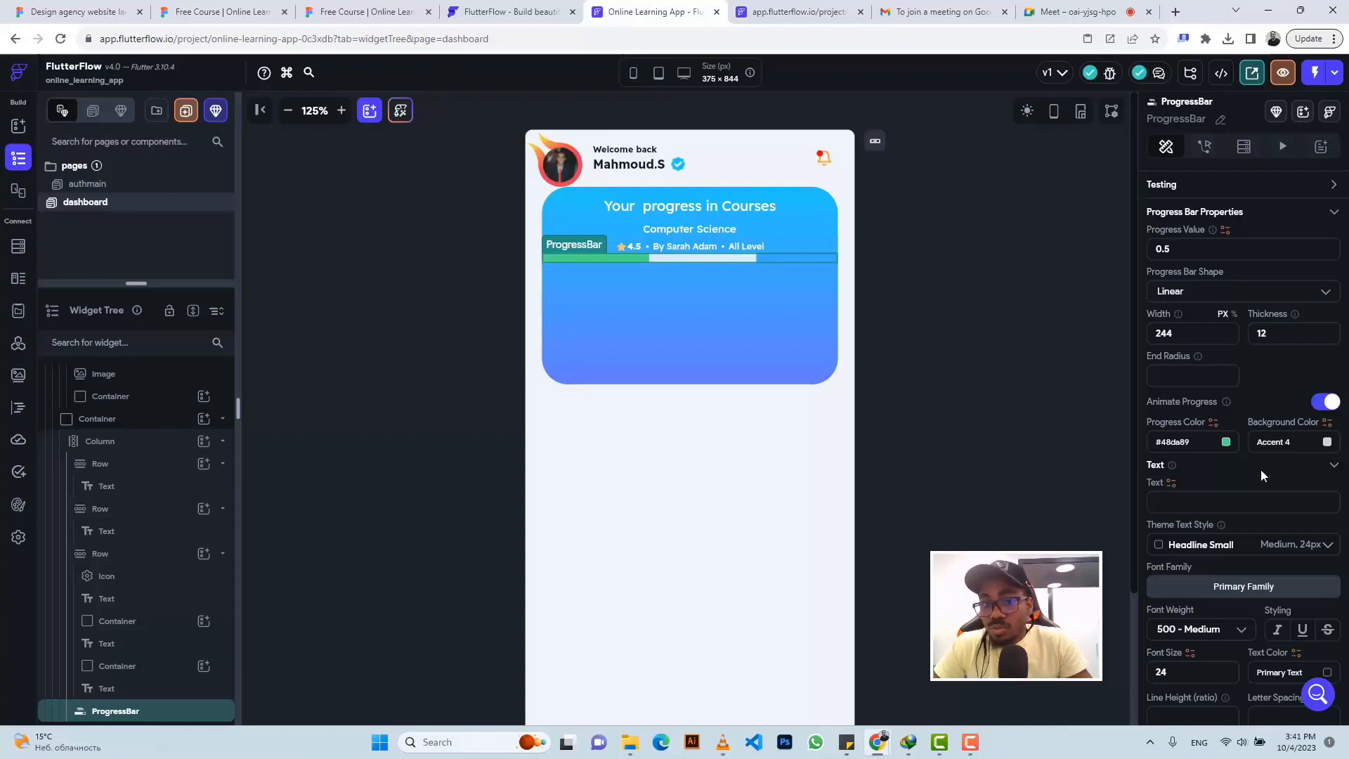
scroll(1261, 468, "down", 1)
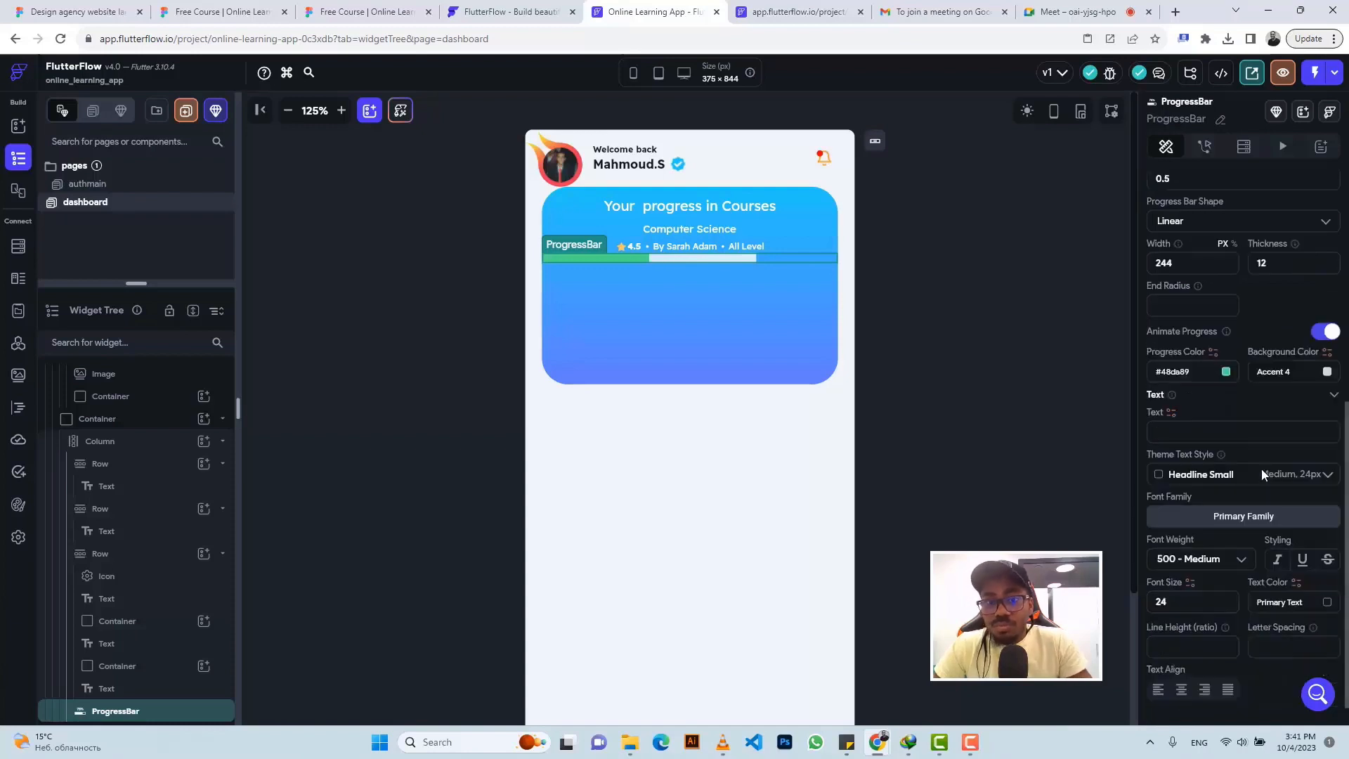
Inspect the green fill of the Computer Science bar in Figma, then wrap the ProgressBar in a Row in FlutterFlow
left_click(369, 9)
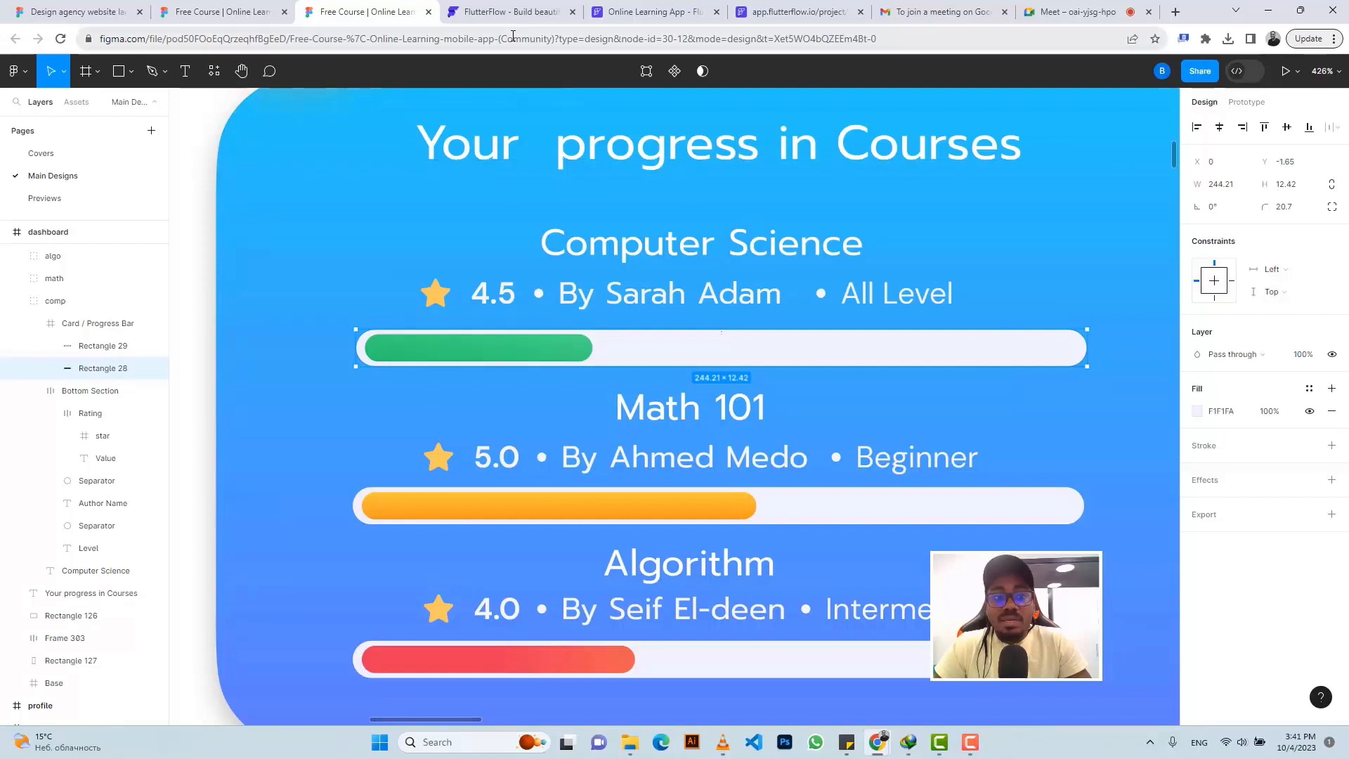
left_click(518, 346)
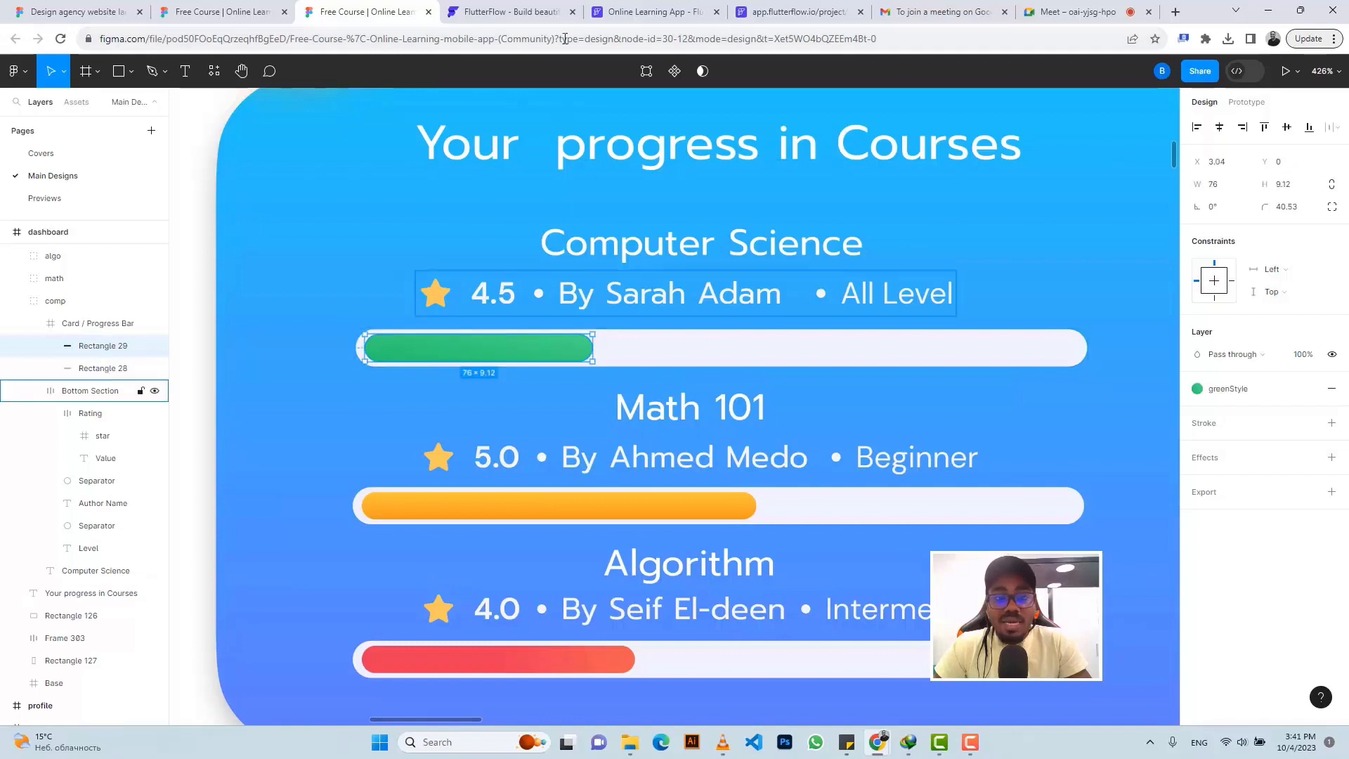
left_click(618, 15)
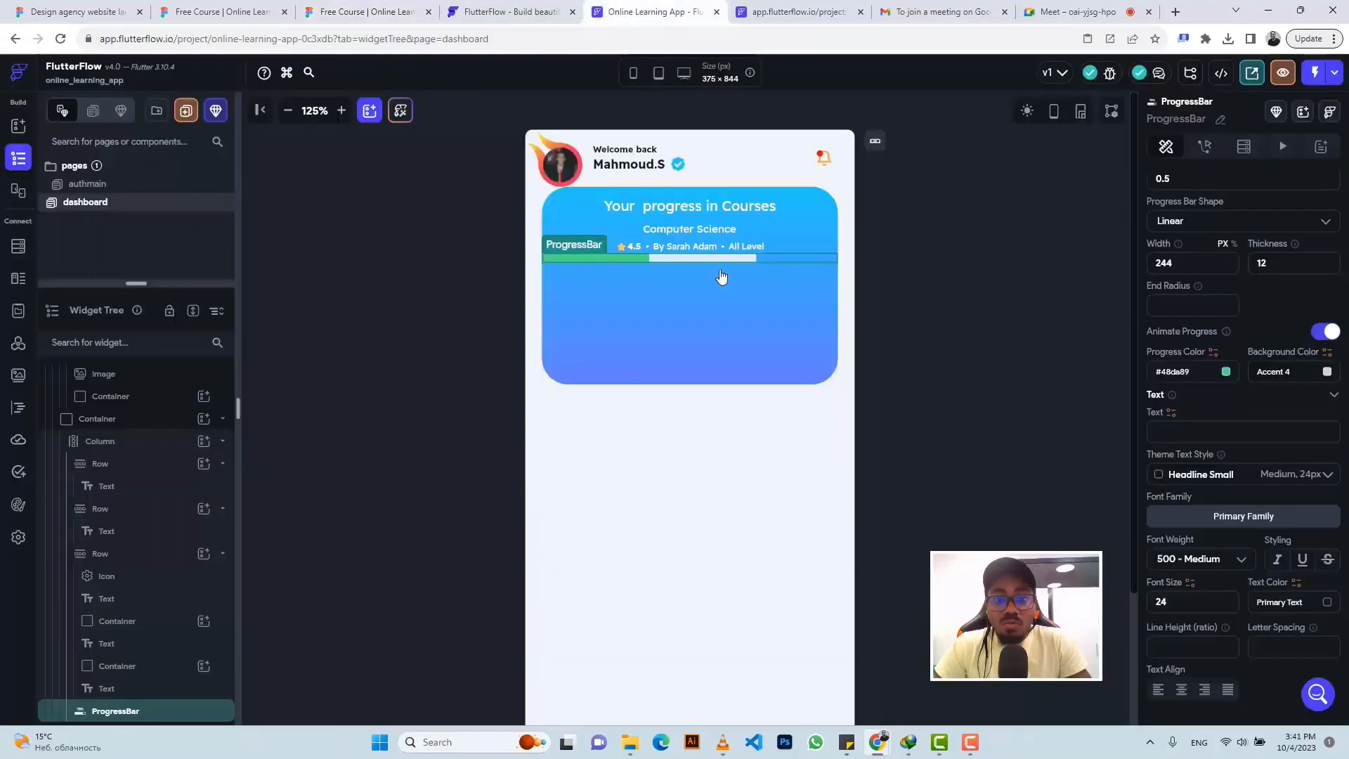
right_click(693, 256)
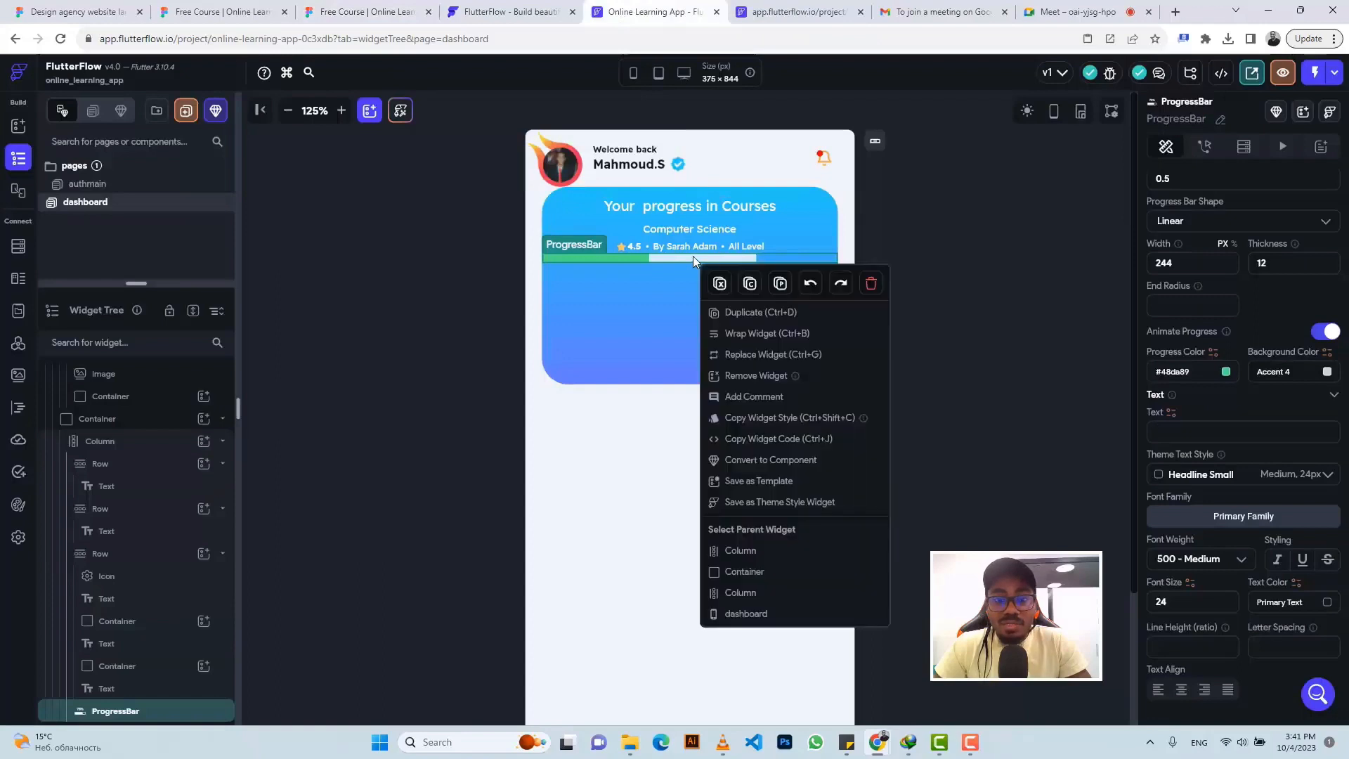
left_click(744, 330)
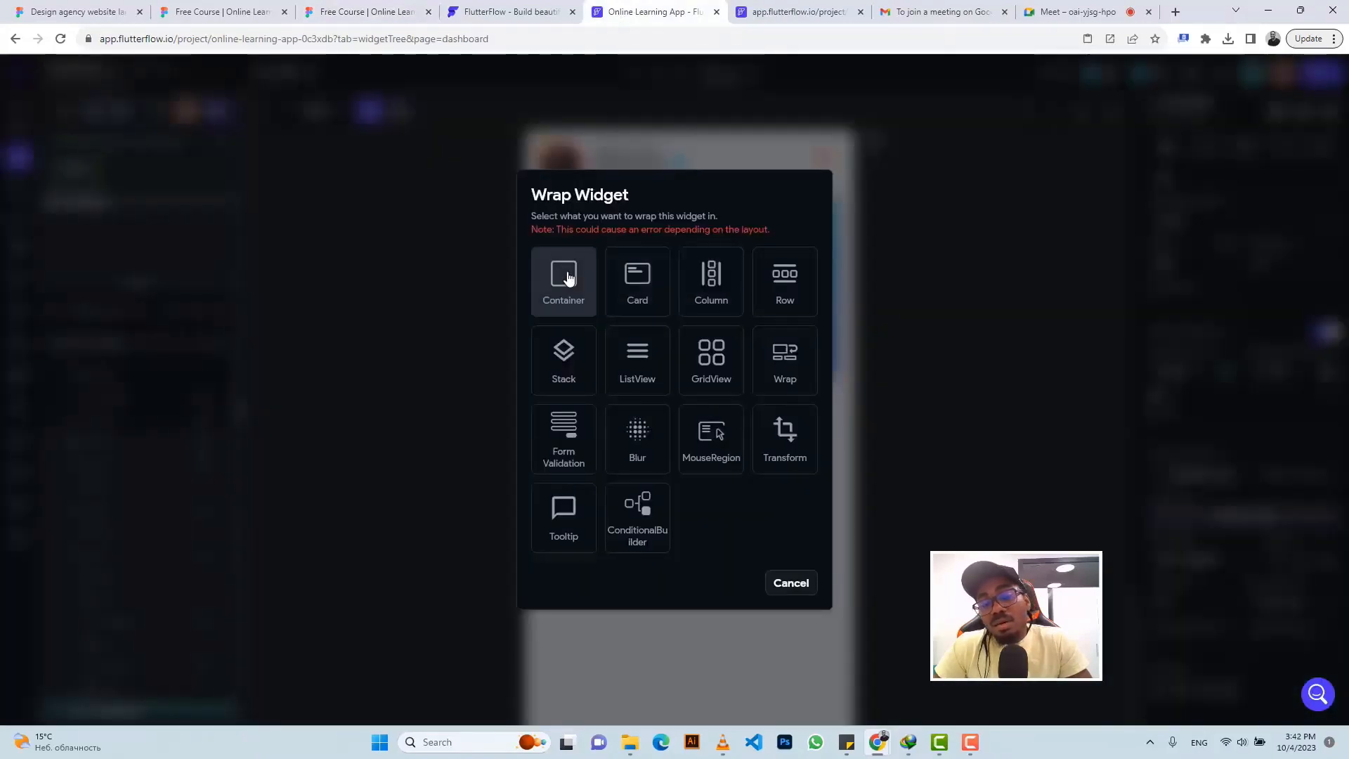
left_click(781, 282)
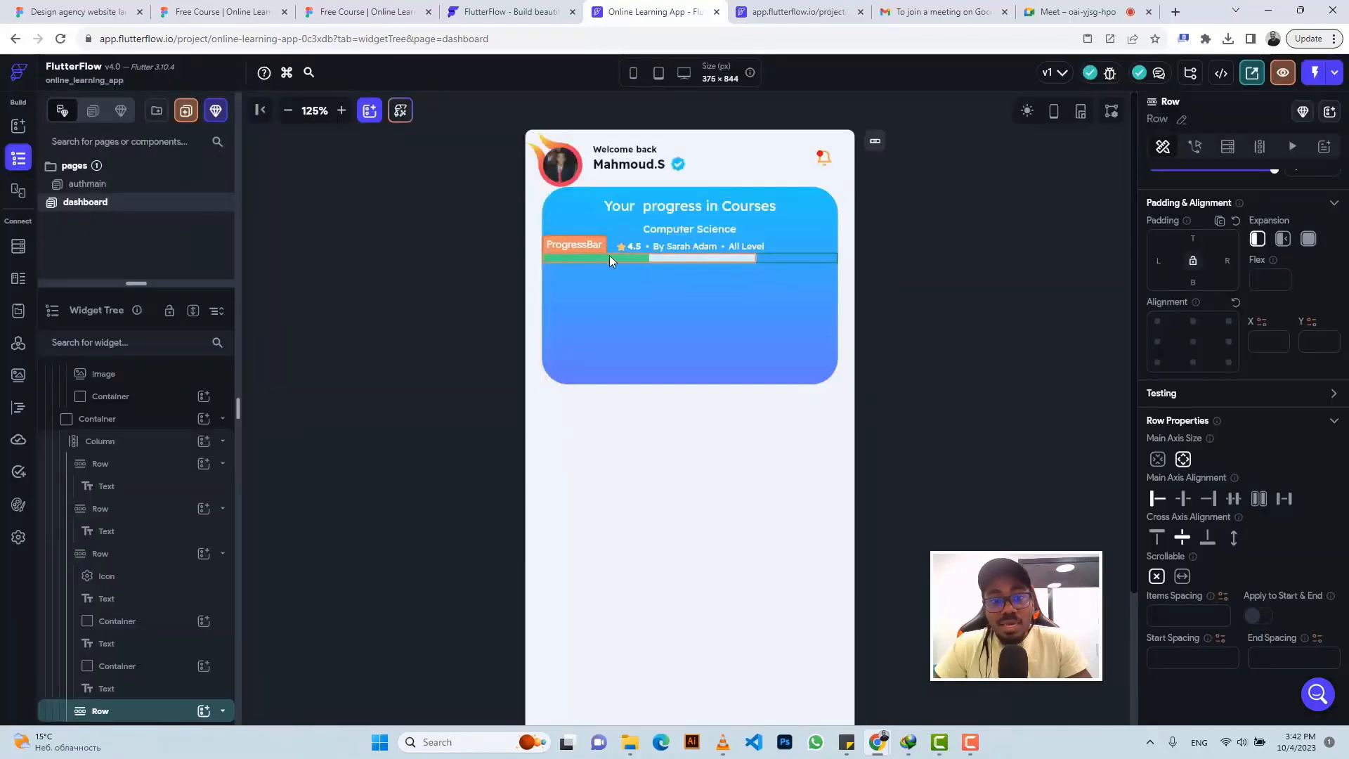
Wrap the ProgressBar's Row in a Container and set the Container's width to 244 and height to 12
right_click(149, 710)
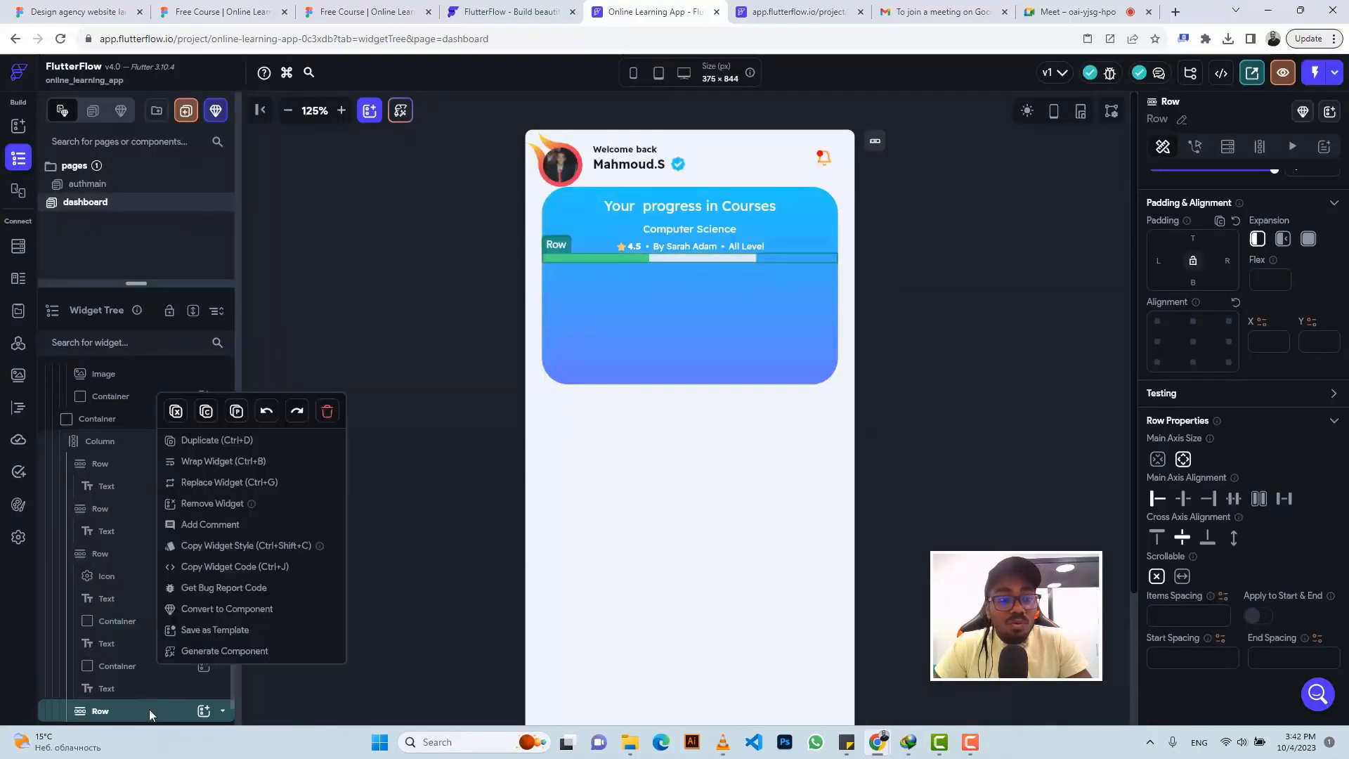
left_click(229, 462)
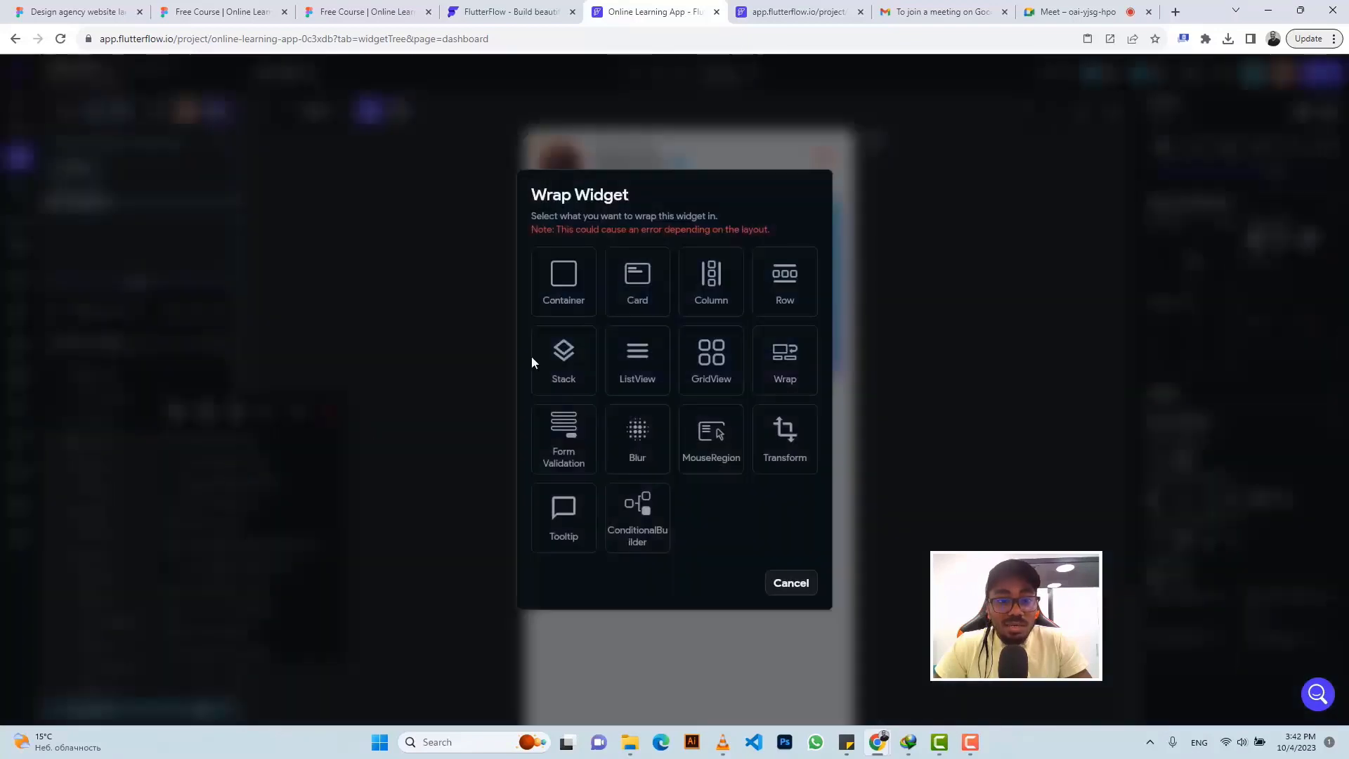
left_click(563, 280)
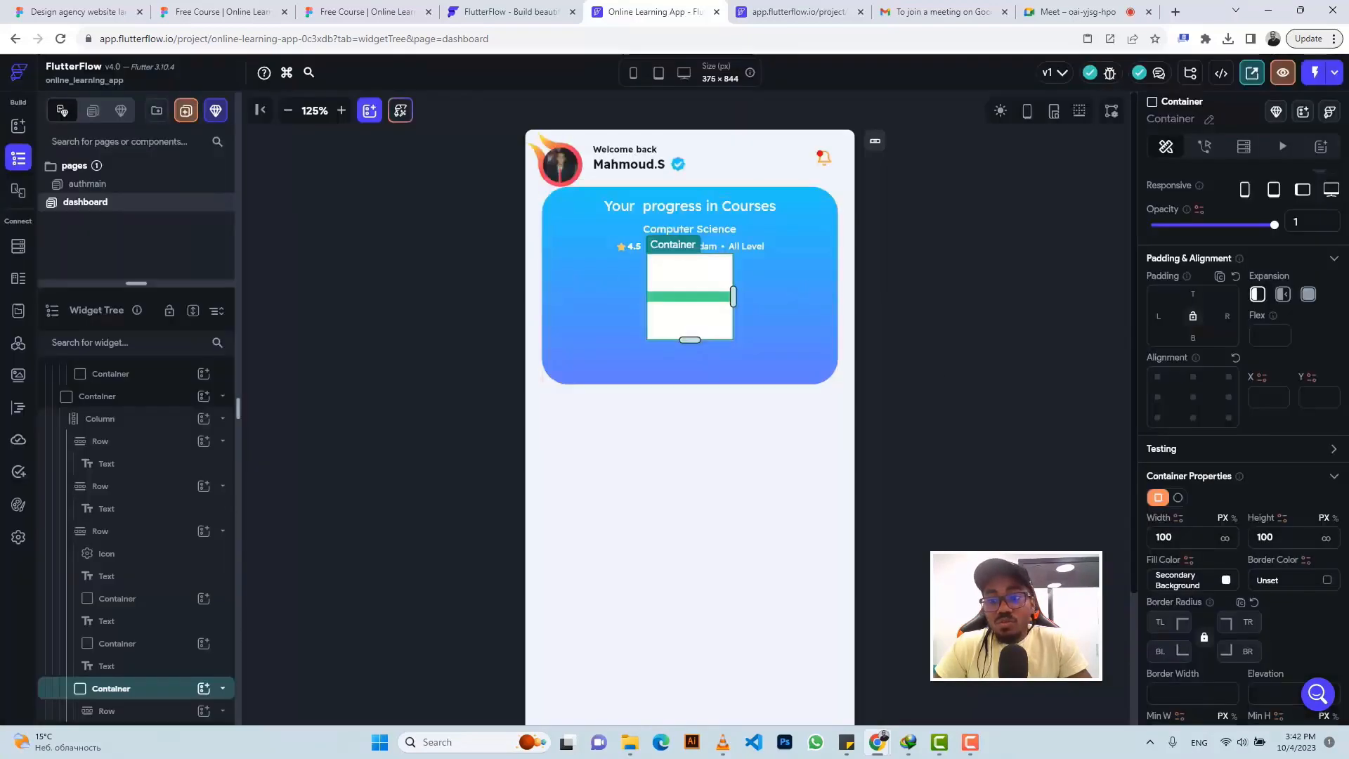
double_click(1163, 537)
type("2")
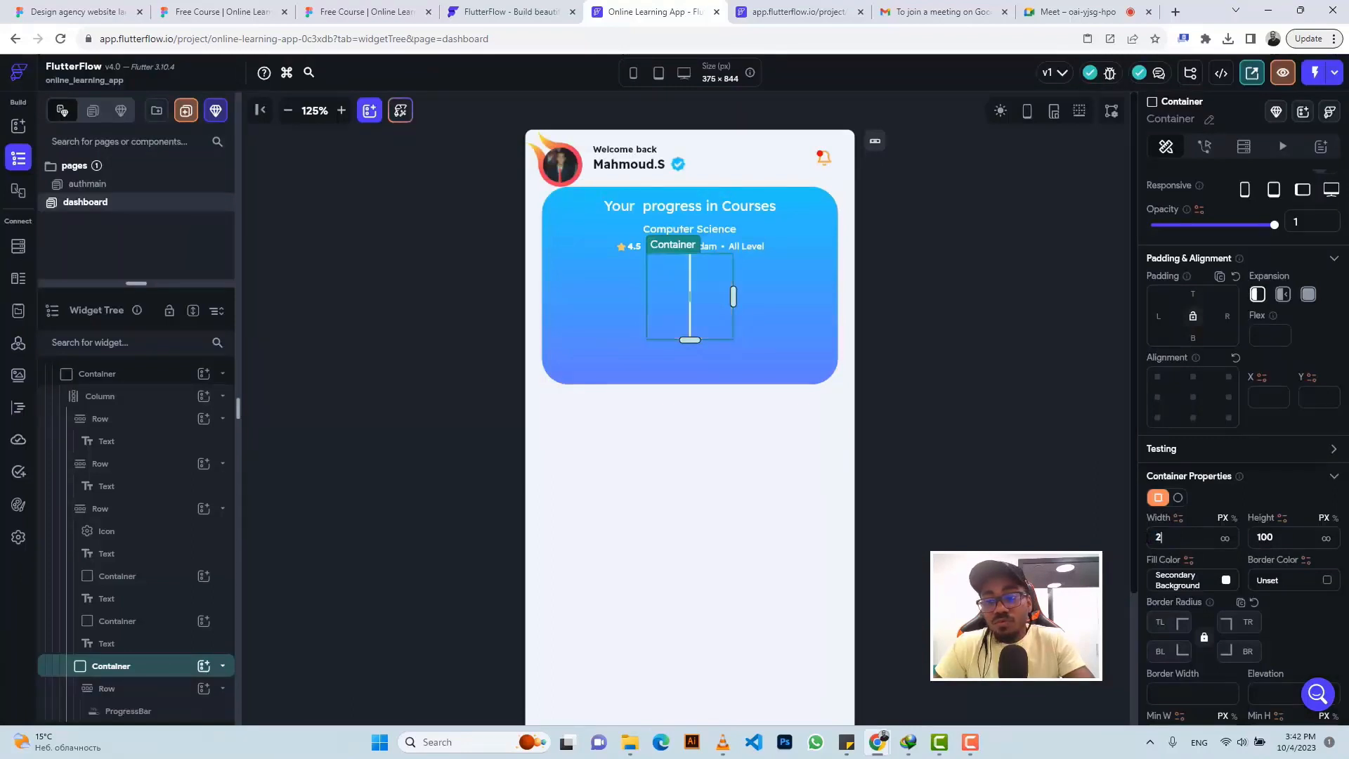
type("44")
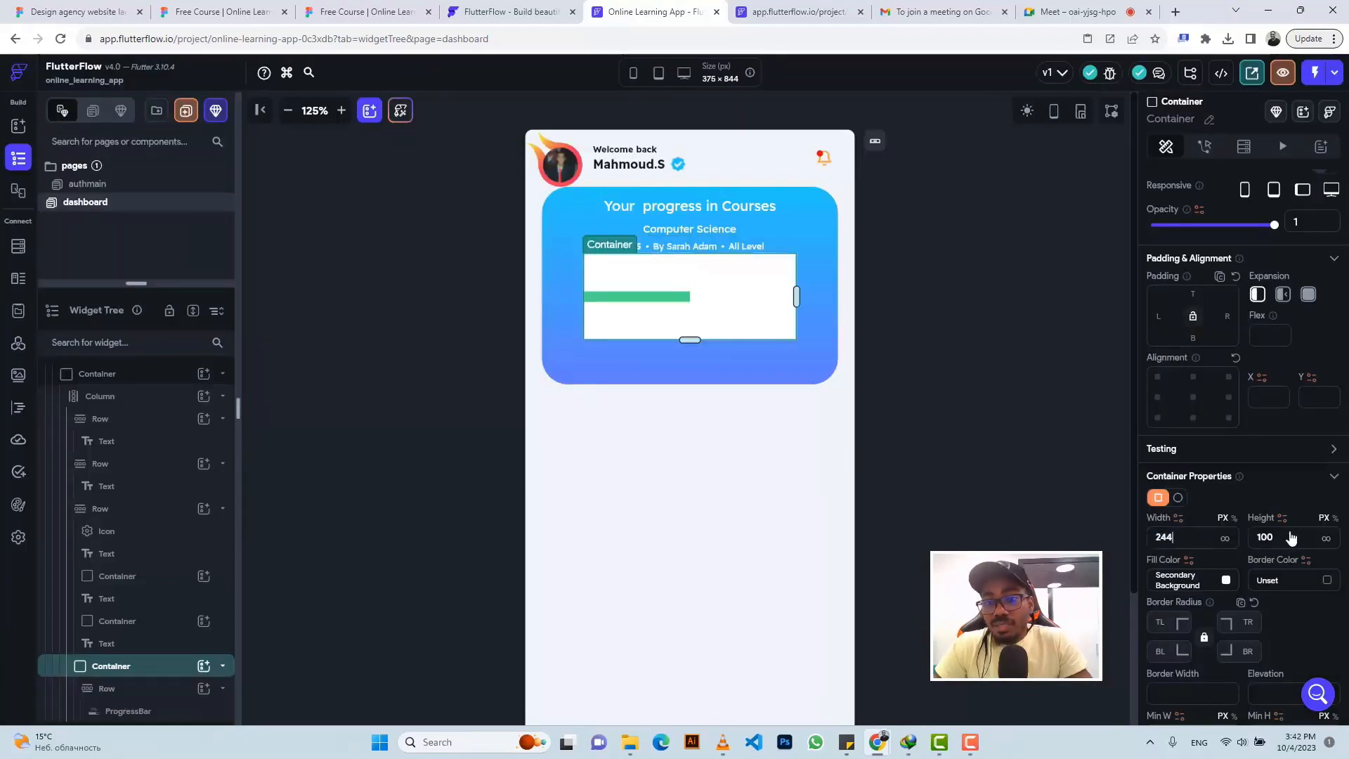
double_click(1260, 537)
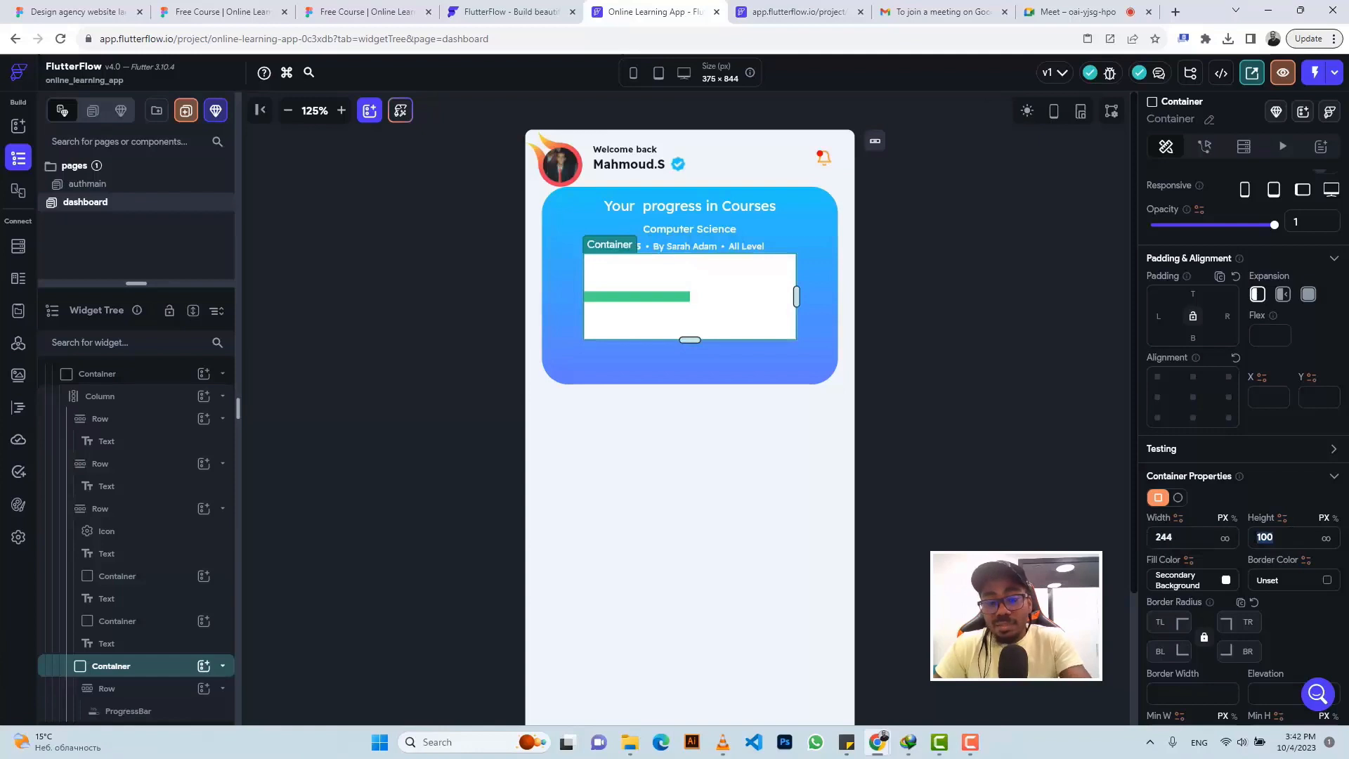
type("12")
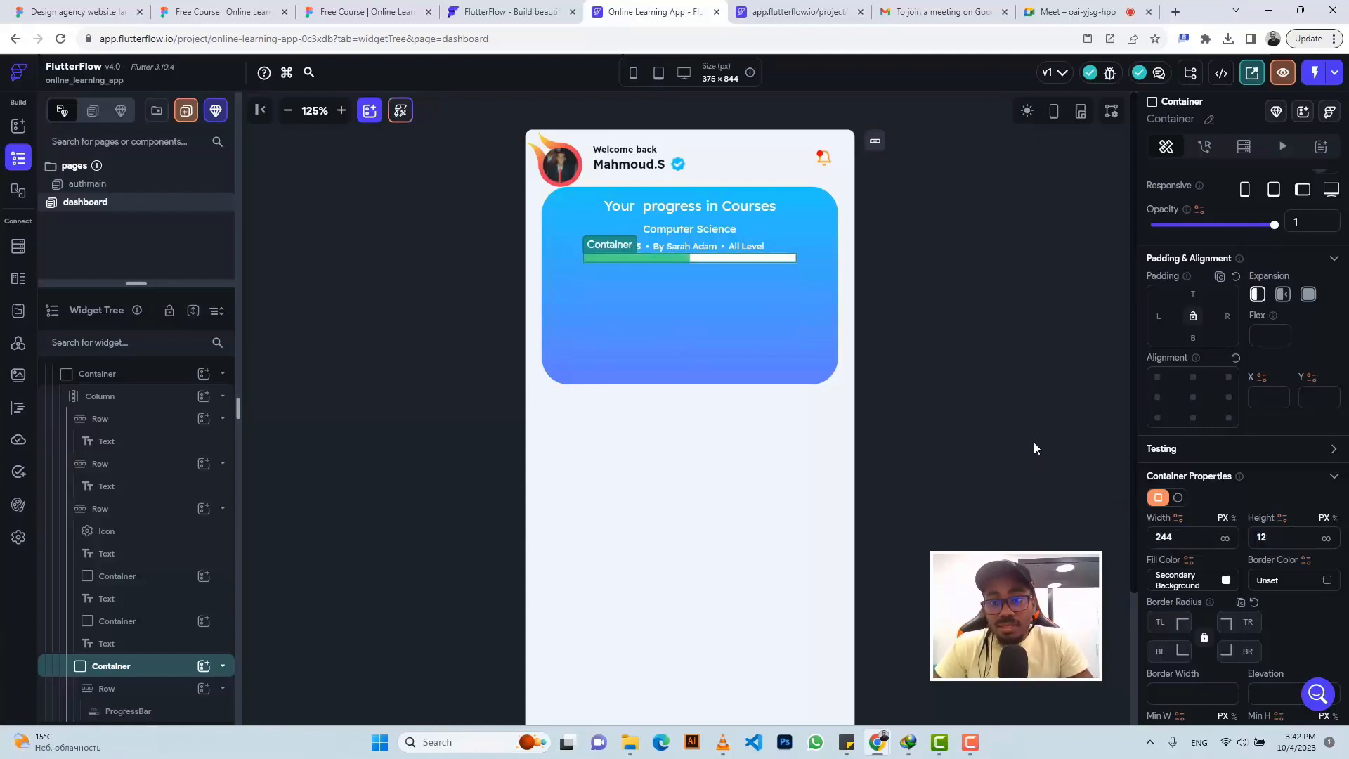
Check the light background rectangle's corner radius in Figma and set the FlutterFlow Container's border radius to 20 on all corners
left_click(365, 12)
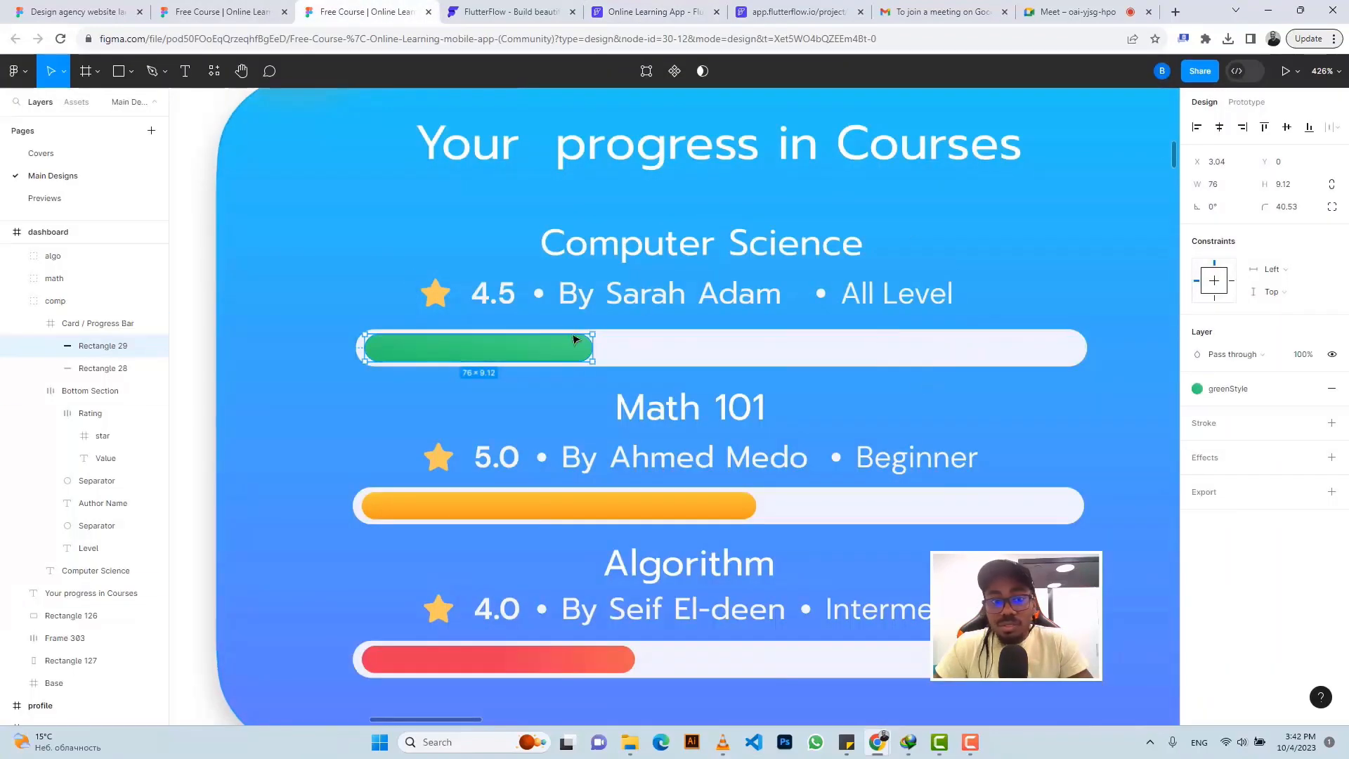
left_click(105, 323)
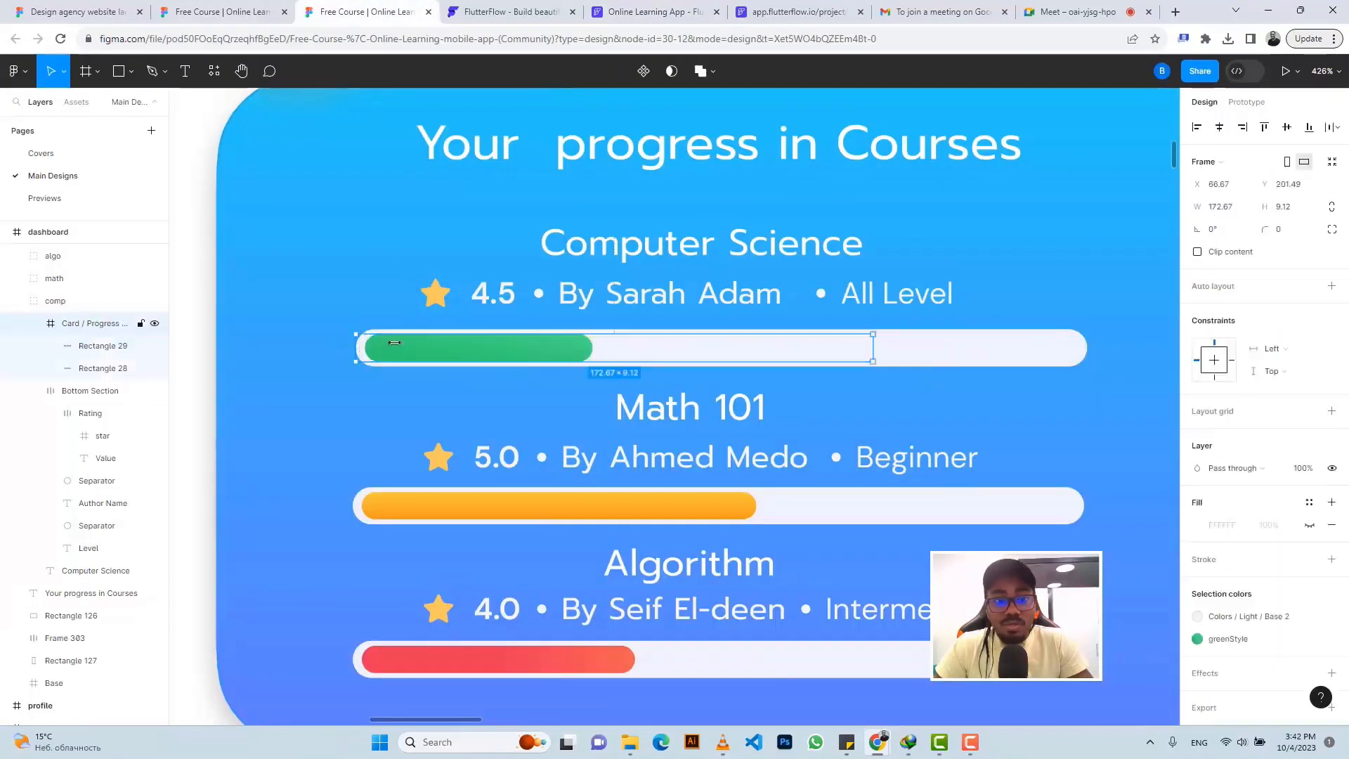
left_click(1060, 346)
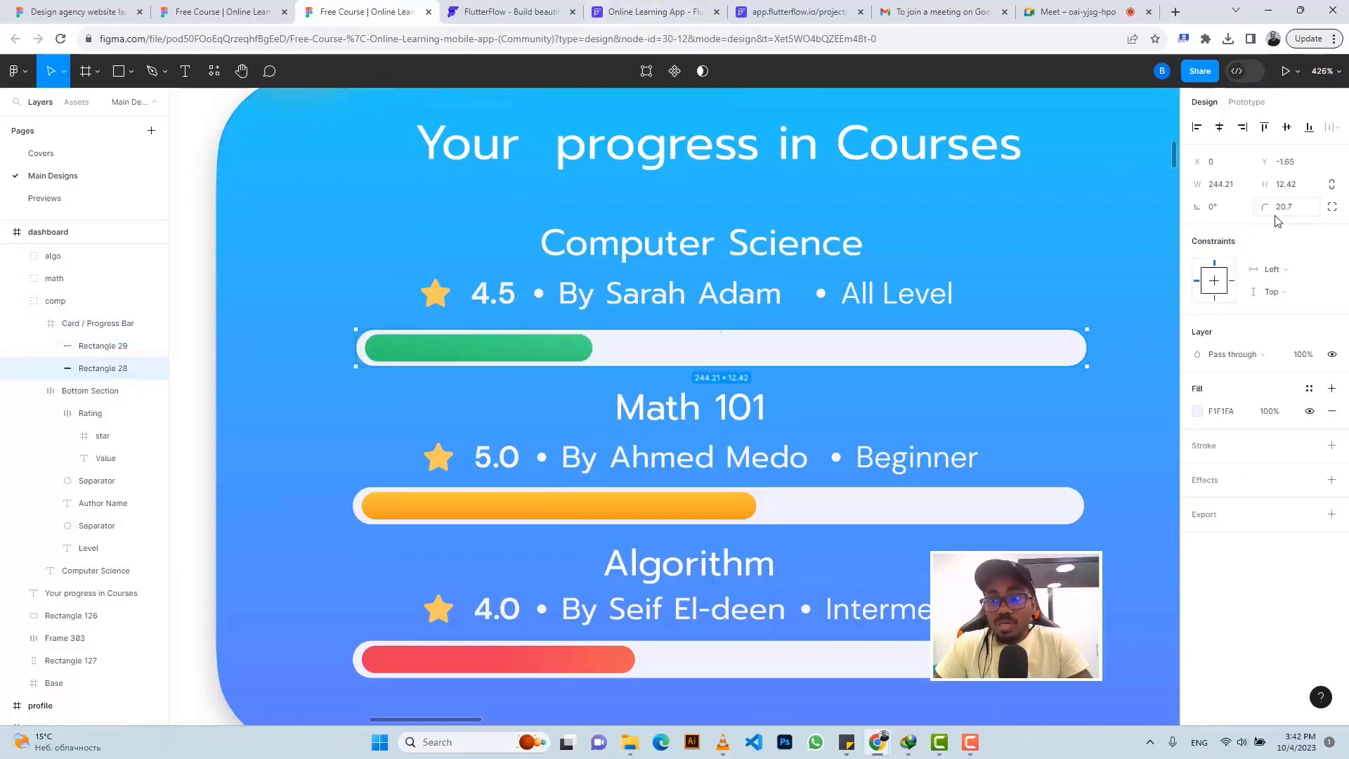
left_click(596, 9)
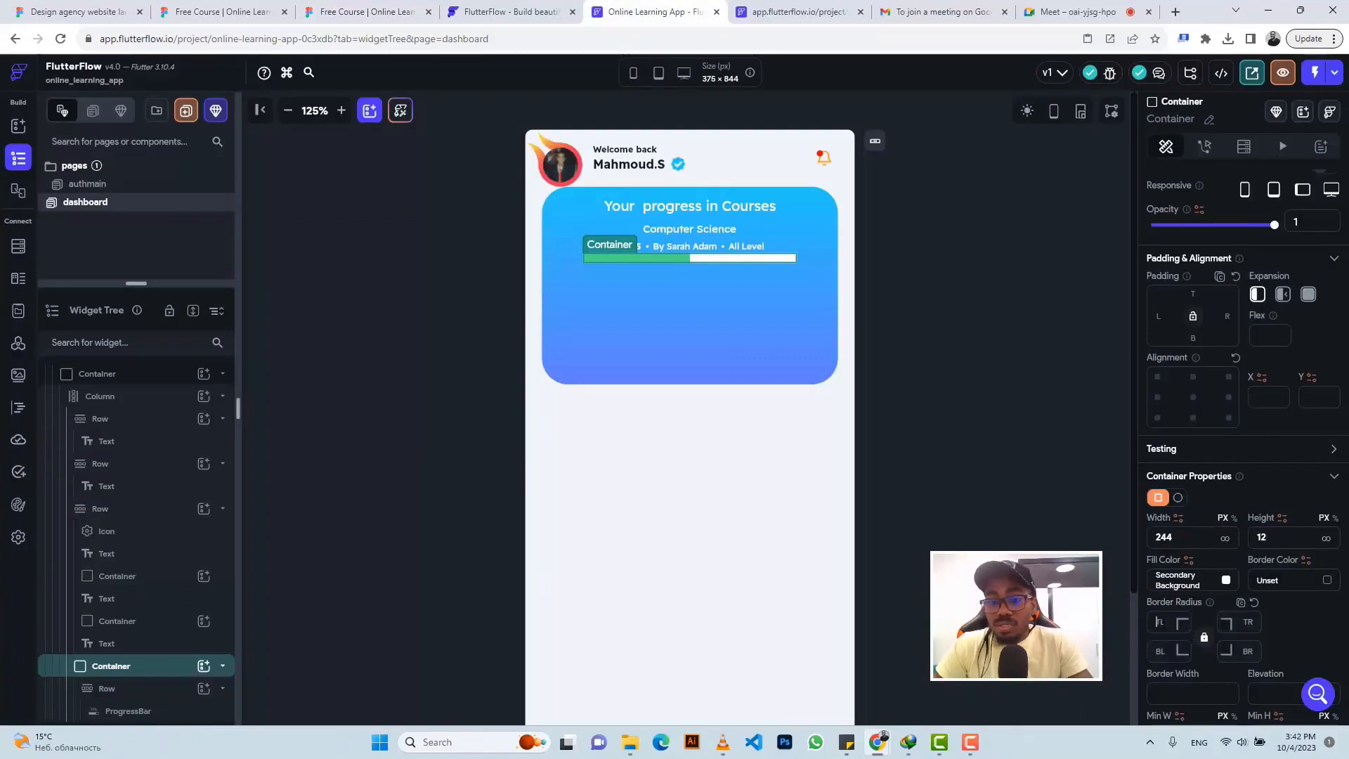
left_click(1166, 622)
type("20")
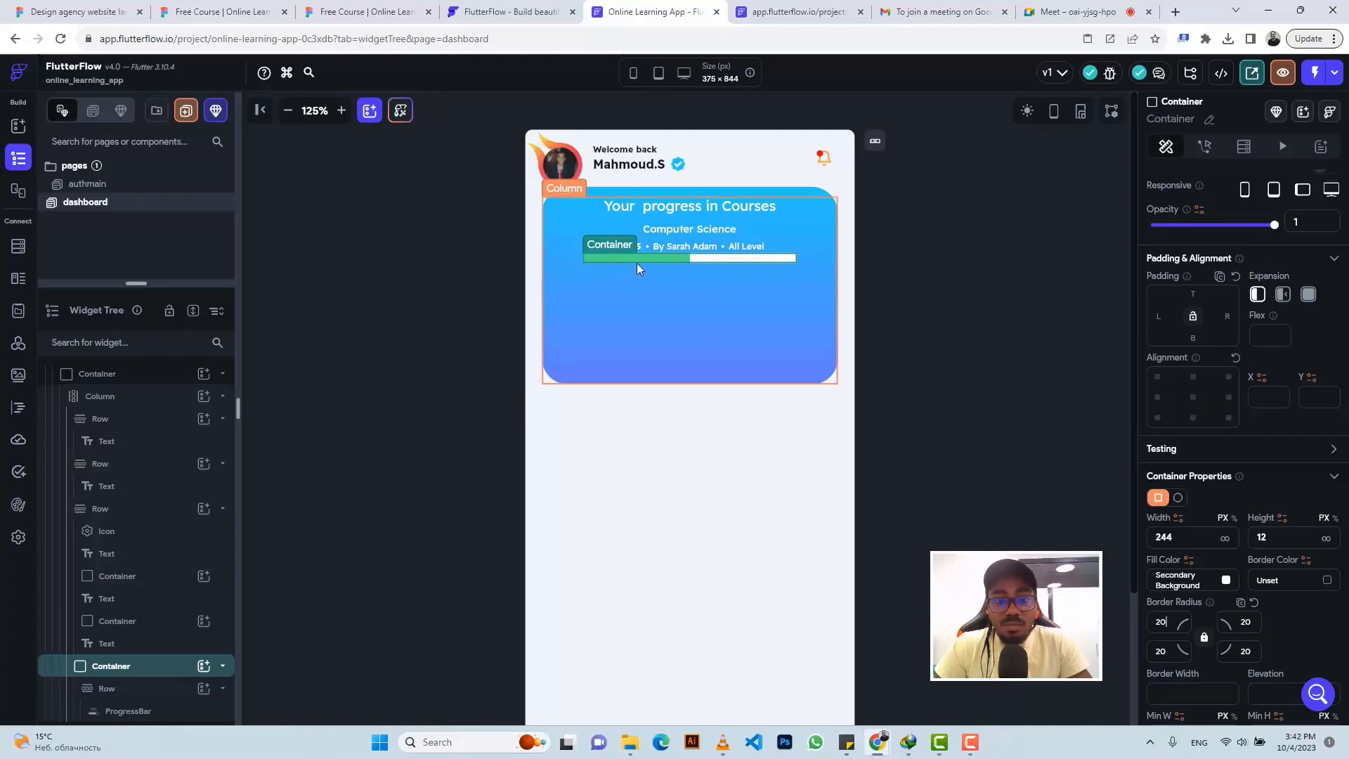
Set the thickness of the ProgressBar inside the rounded Container to 9
left_click(661, 258)
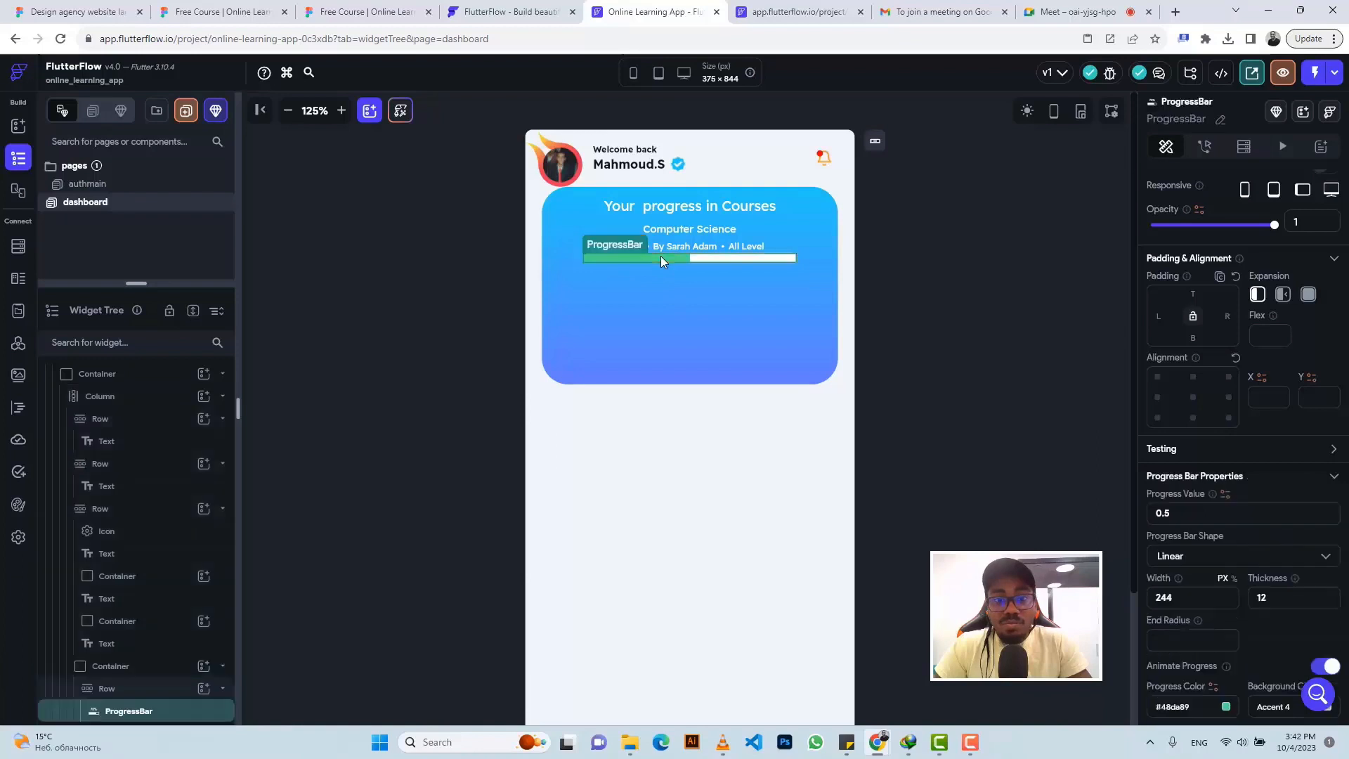
key("BackSpace")
key("BackSpace")
type("9")
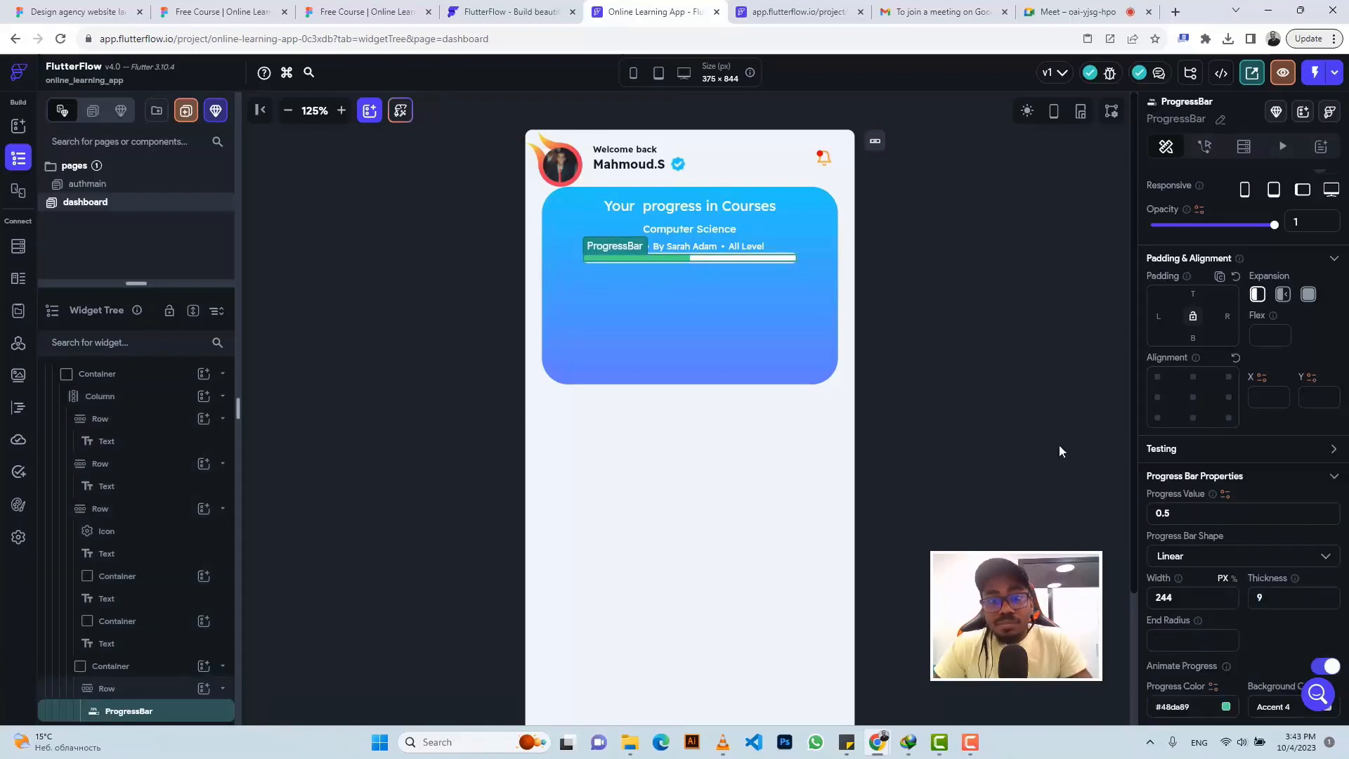
Inspect how the green bar sits inside the light background rectangle of the Computer Science progress bar in Figma
left_click(331, 7)
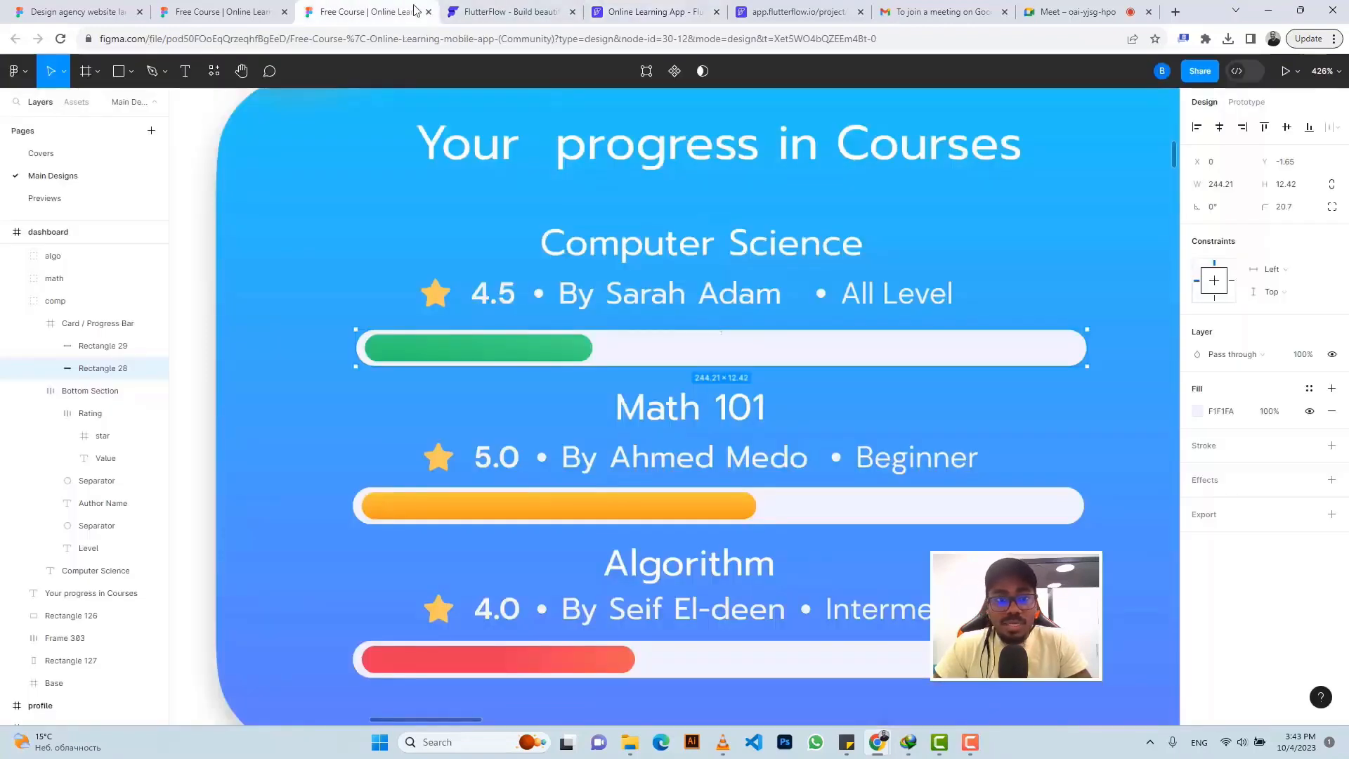
left_click(491, 13)
left_click(633, 12)
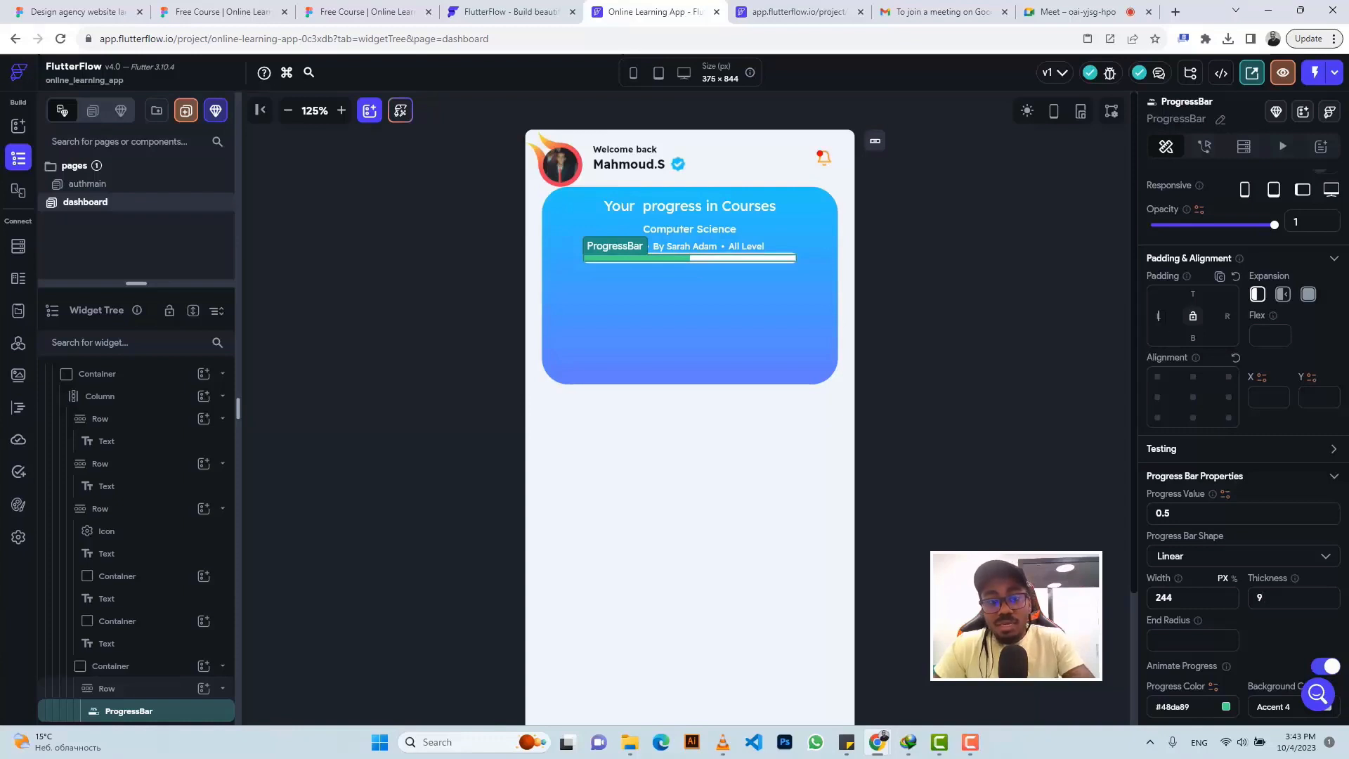
left_click(365, 12)
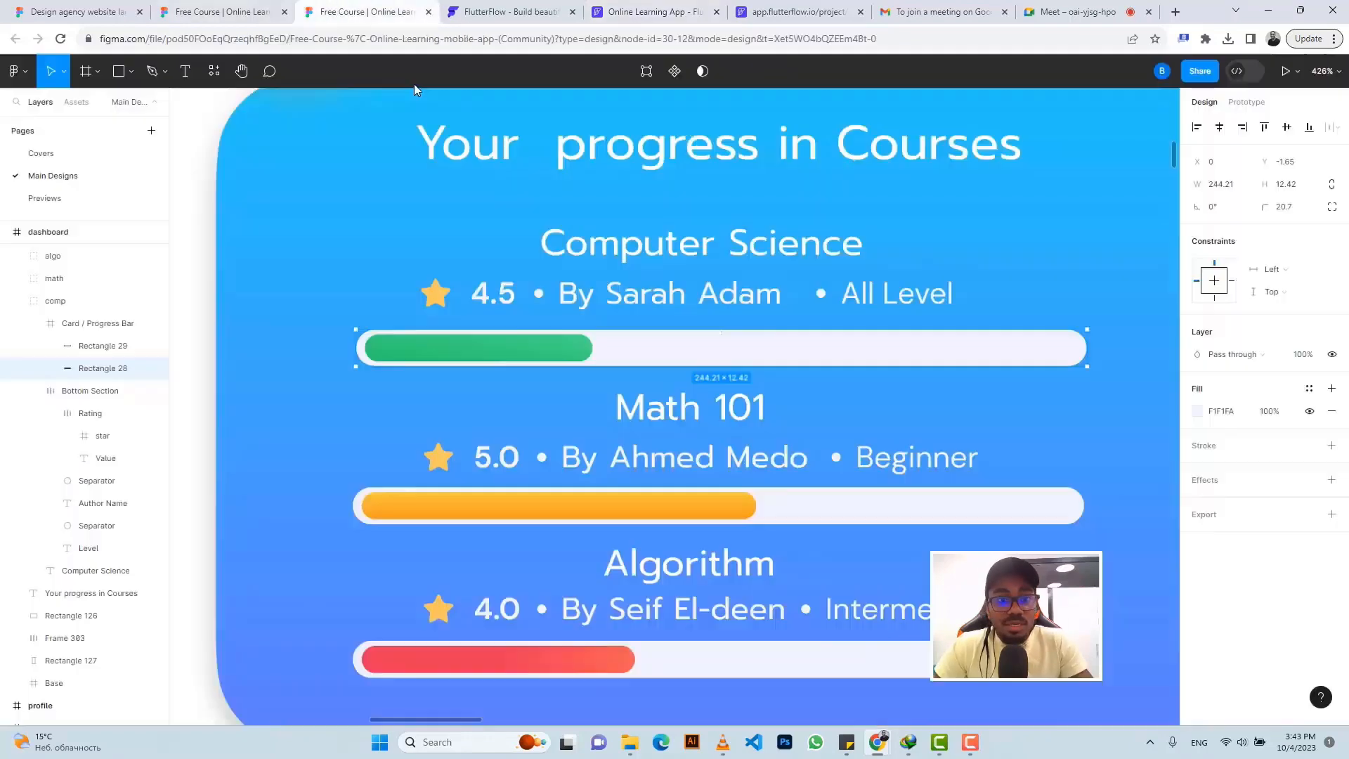
double_click(360, 347)
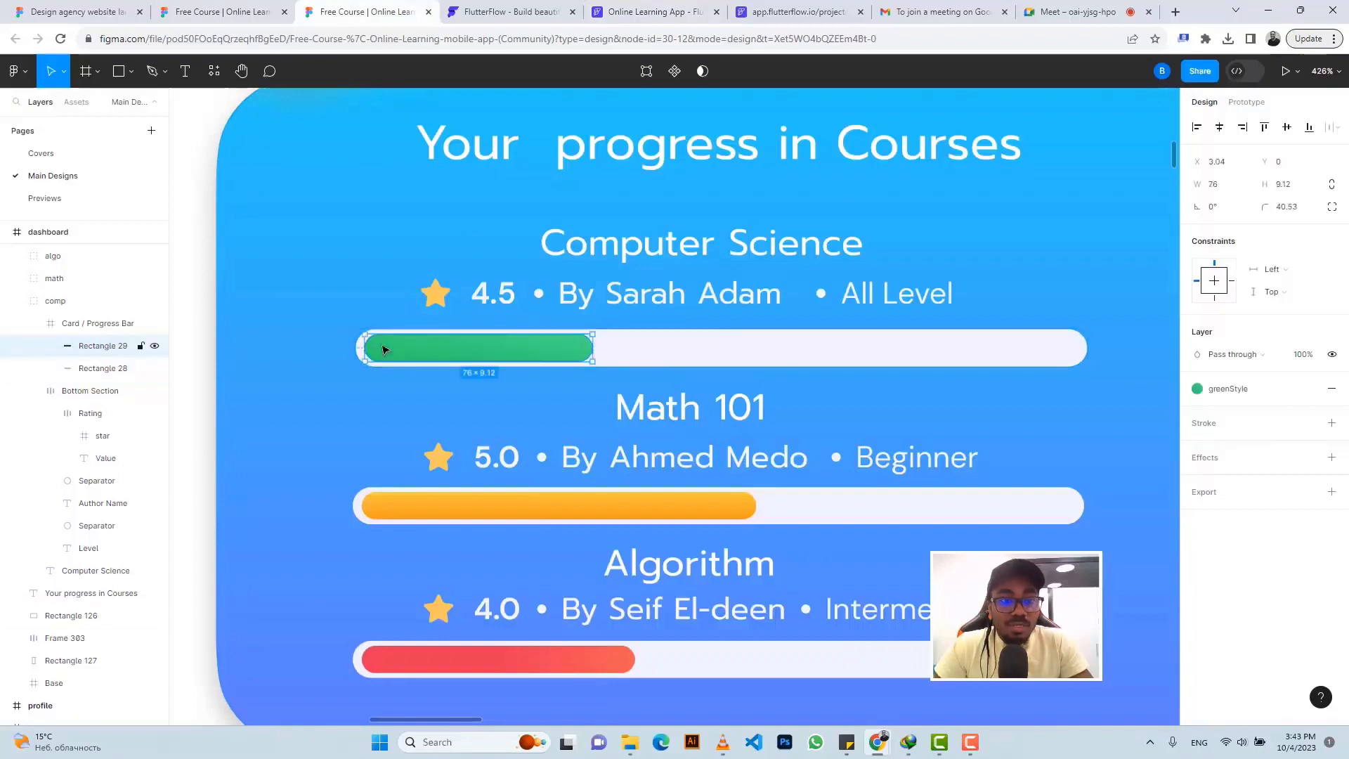
left_click(370, 346)
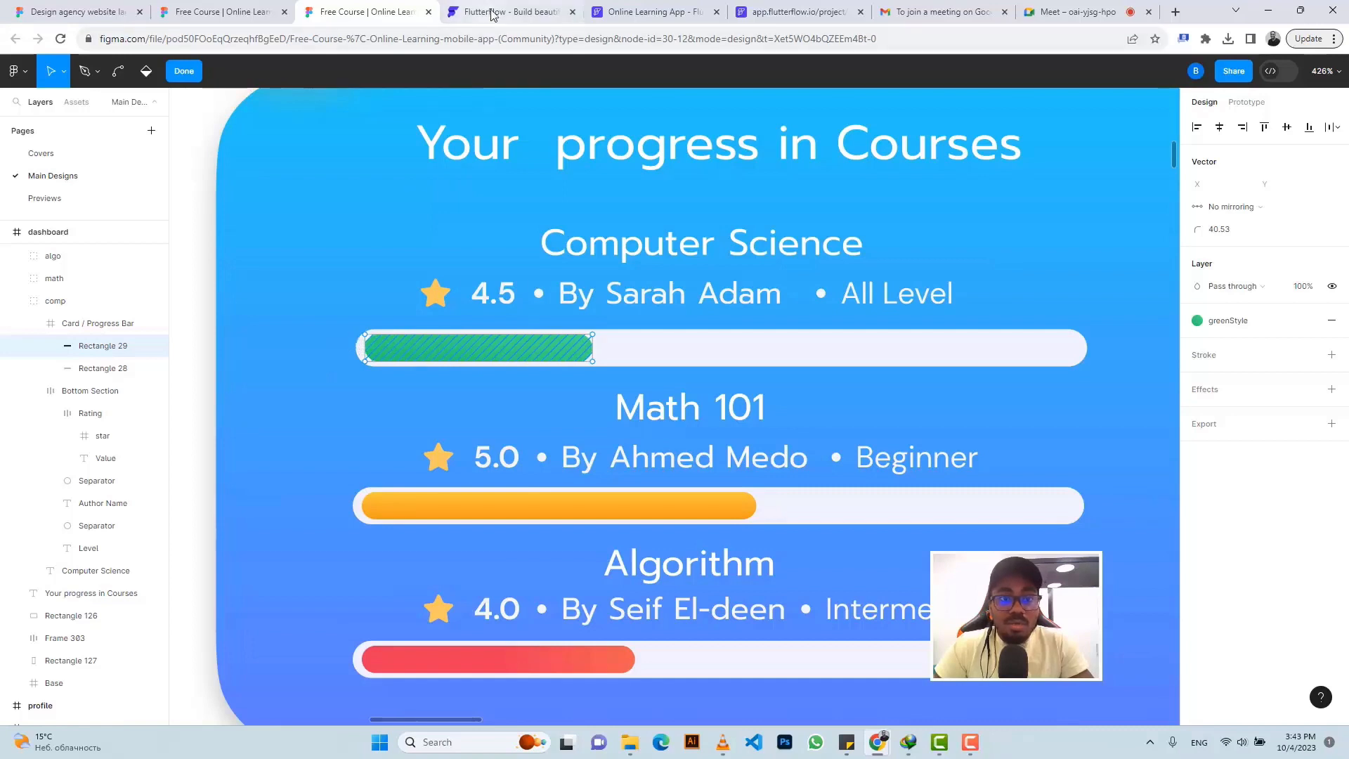
Set the ProgressBar's left and right padding to 4 in FlutterFlow
left_click(646, 12)
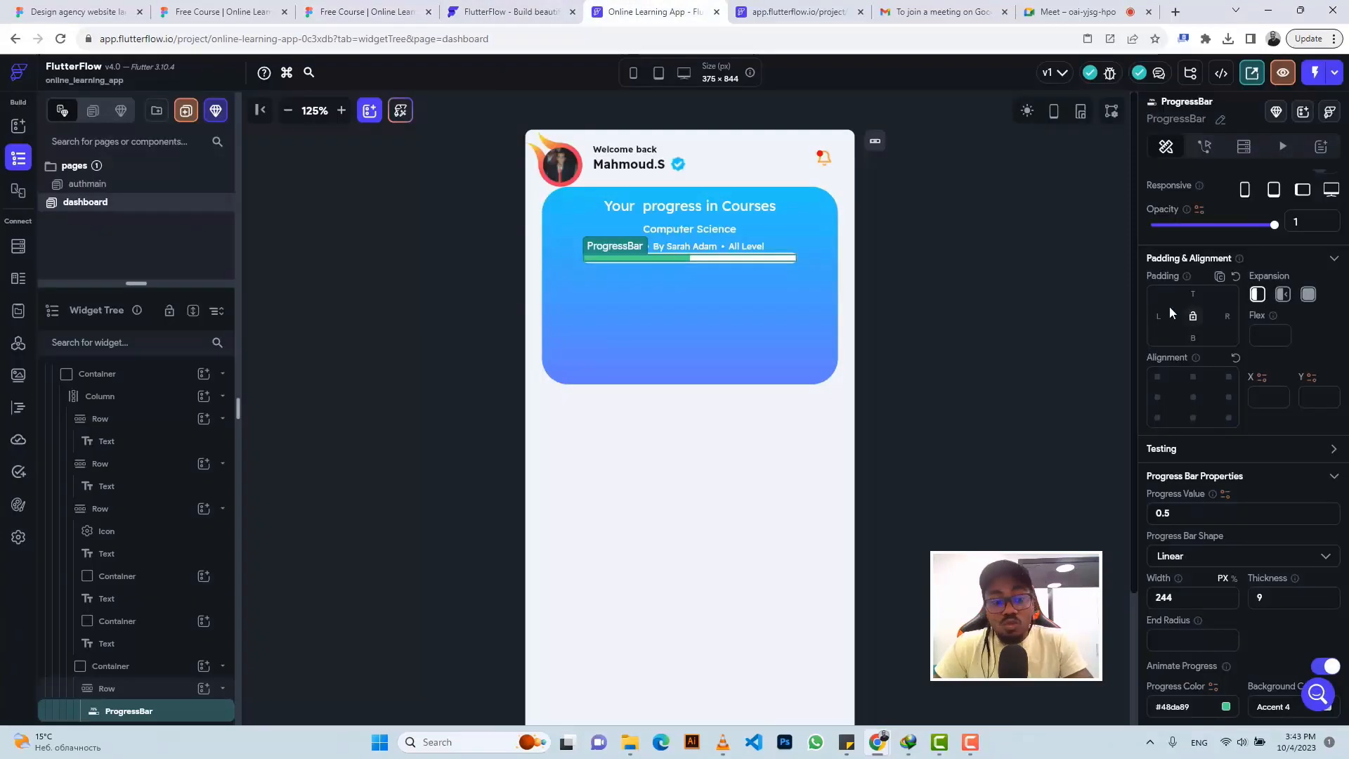
type("2")
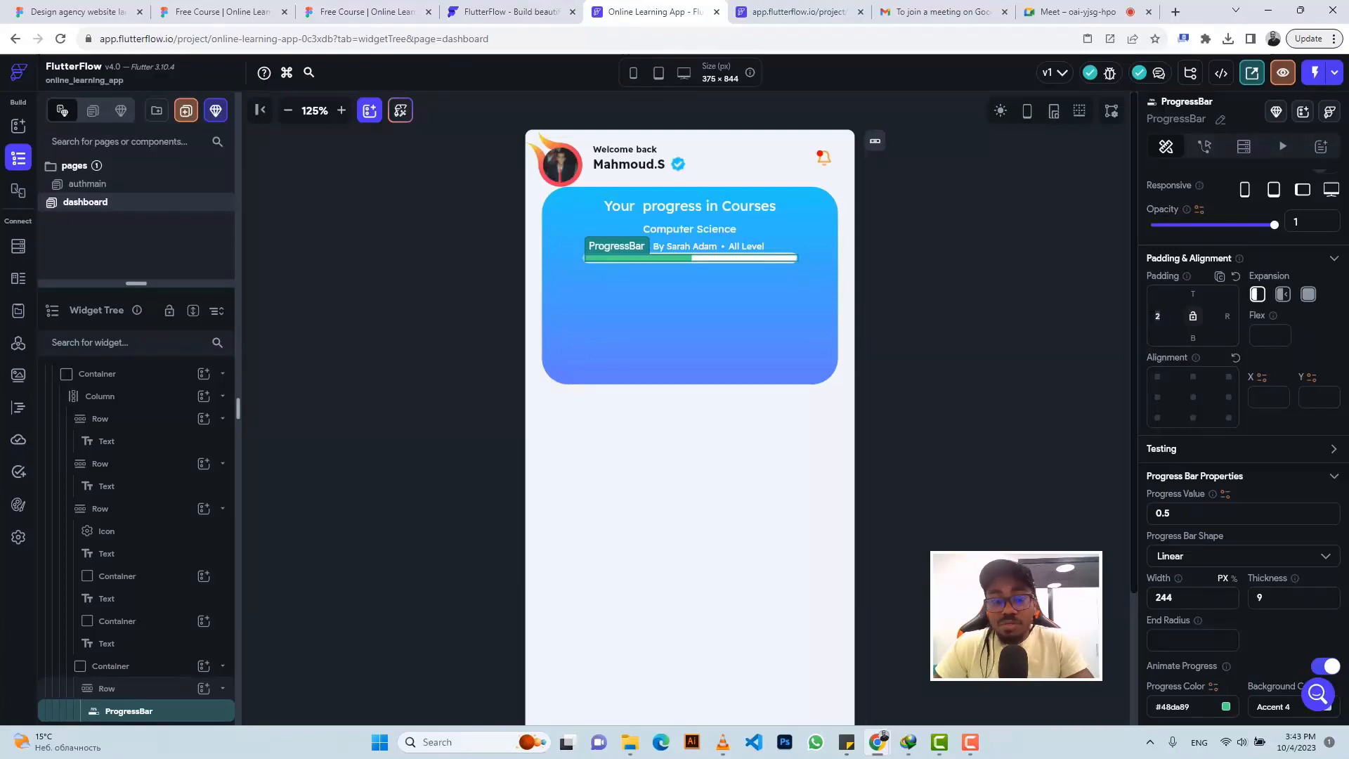
type("4")
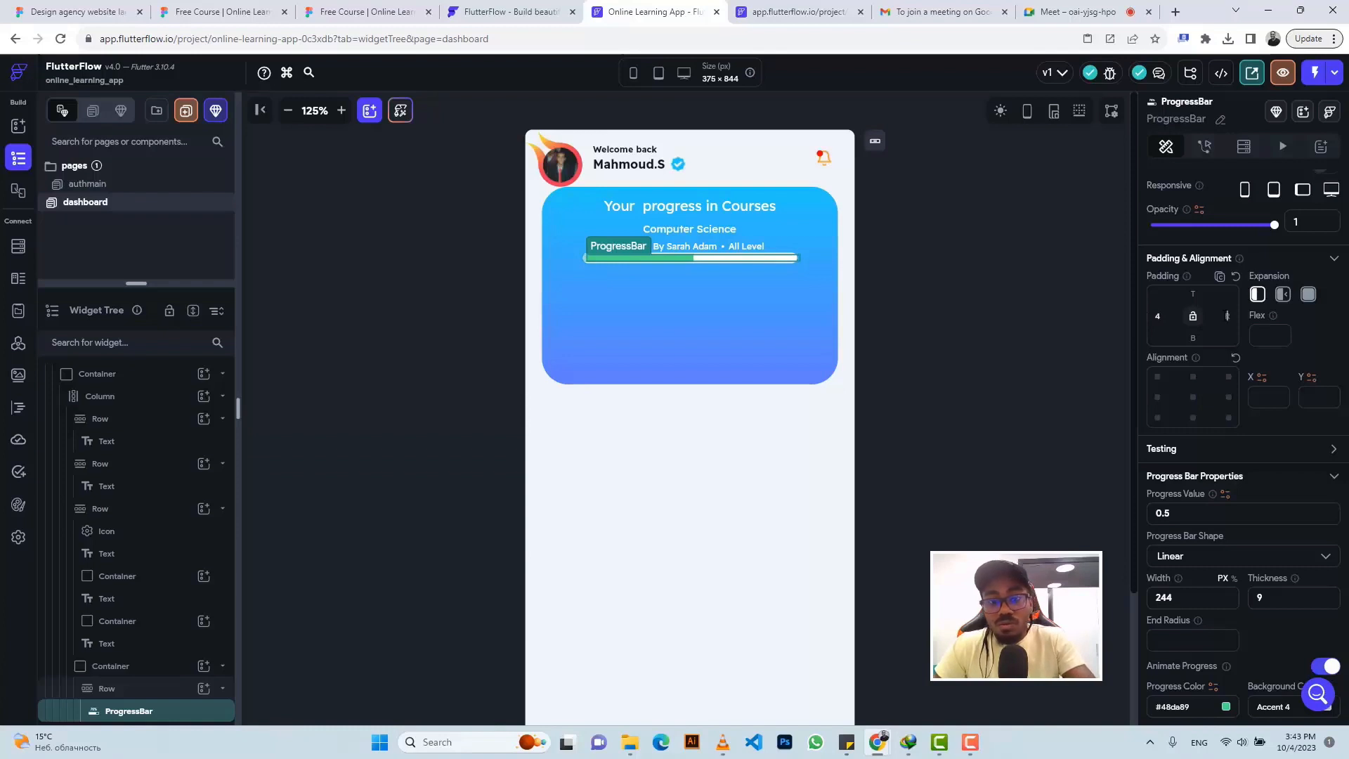
type("4")
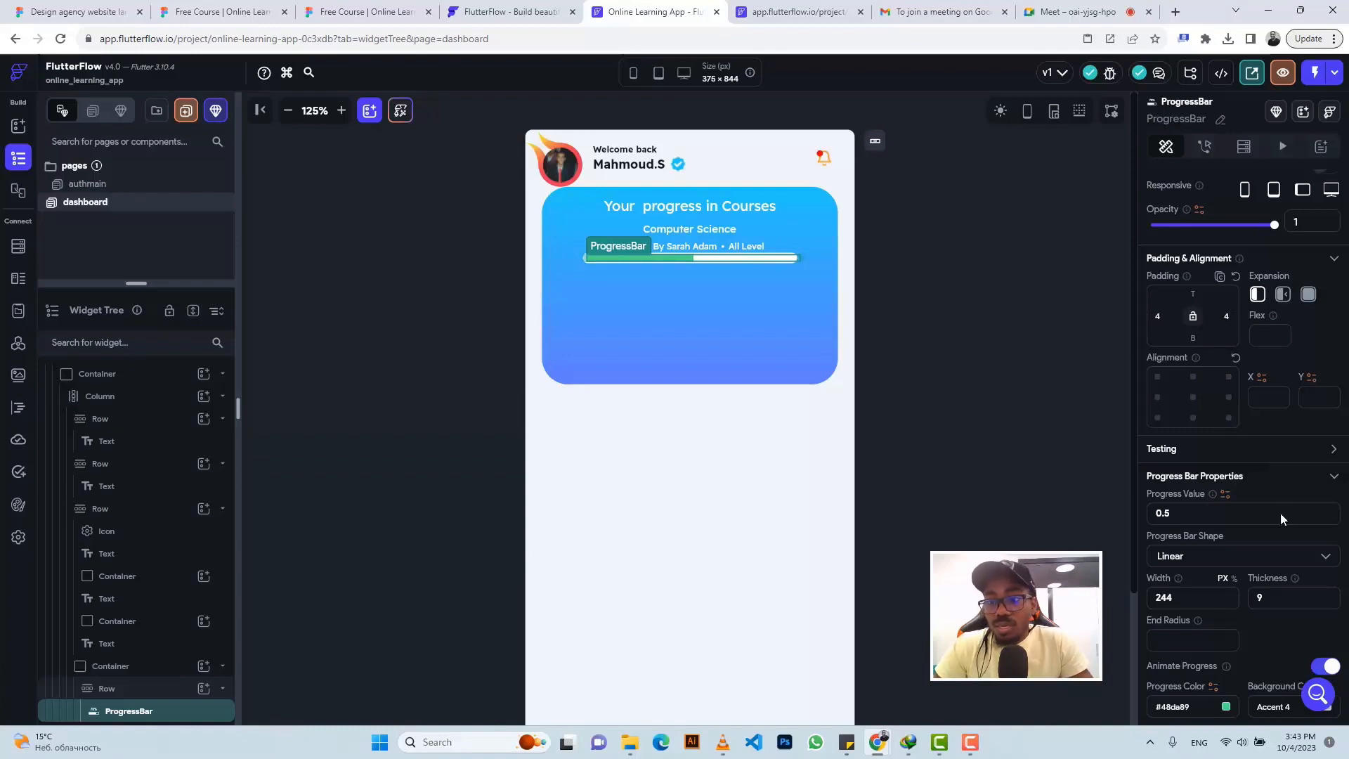
Set the ProgressBar's width to 236 px so that it fits inside its rounded Container
scroll(1280, 513, "down", 1)
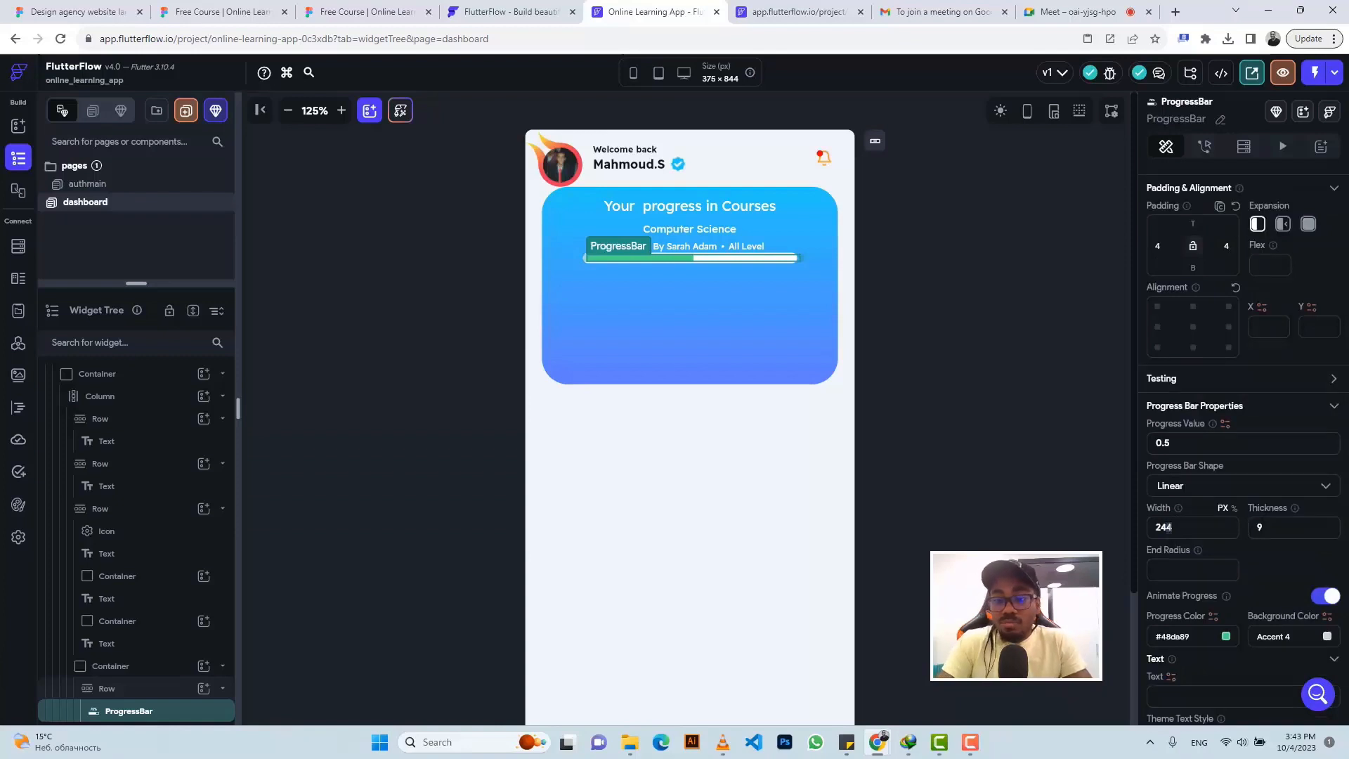
key("BackSpace")
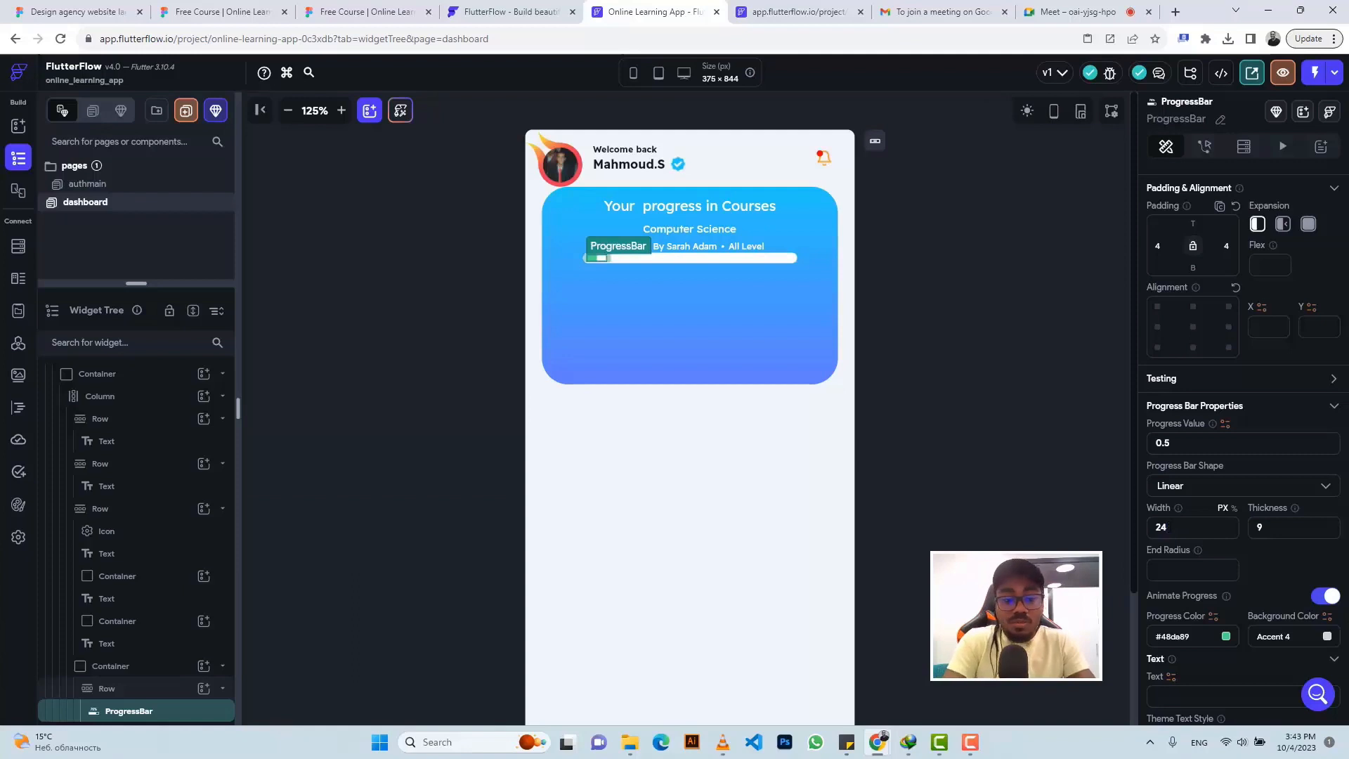
key("BackSpace")
type("36")
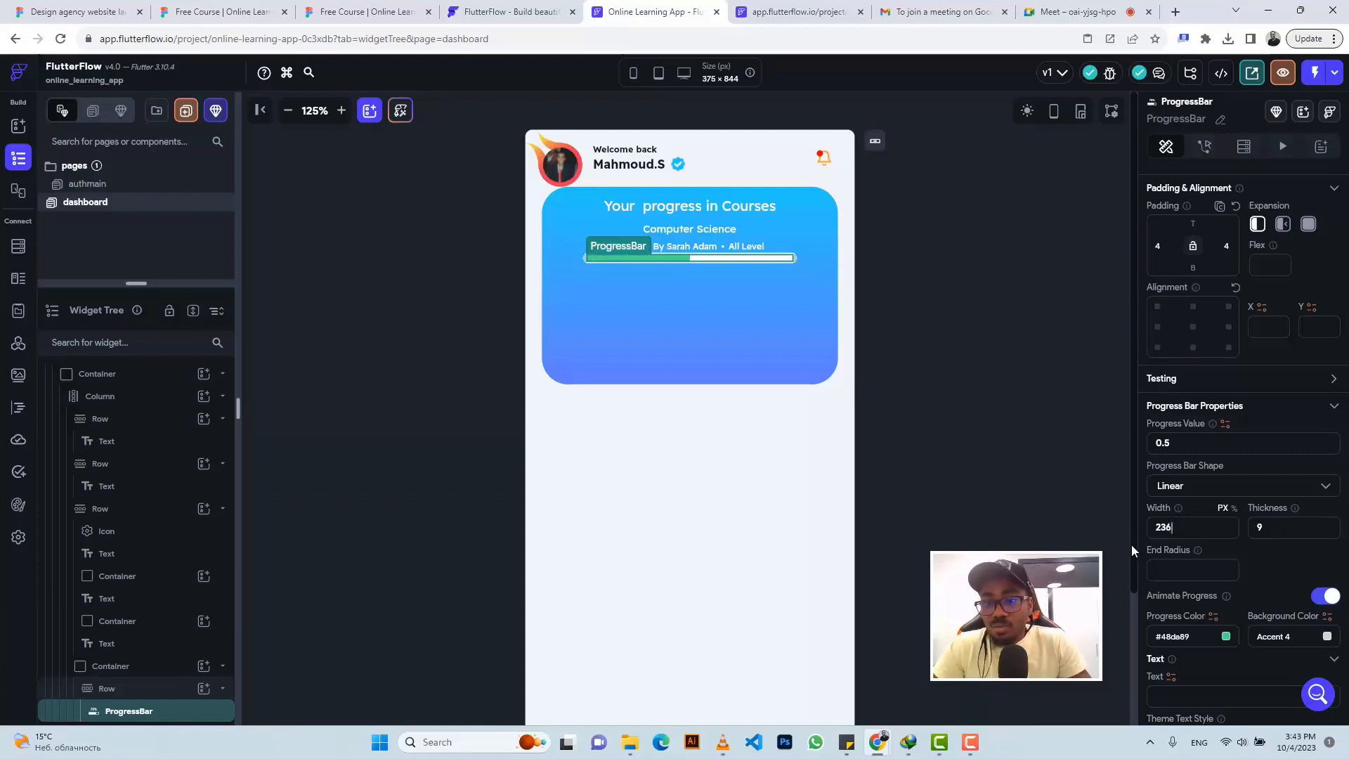
Check the green bar's corner radius in Figma and set the FlutterFlow ProgressBar's end radius to 40
left_click(1167, 570)
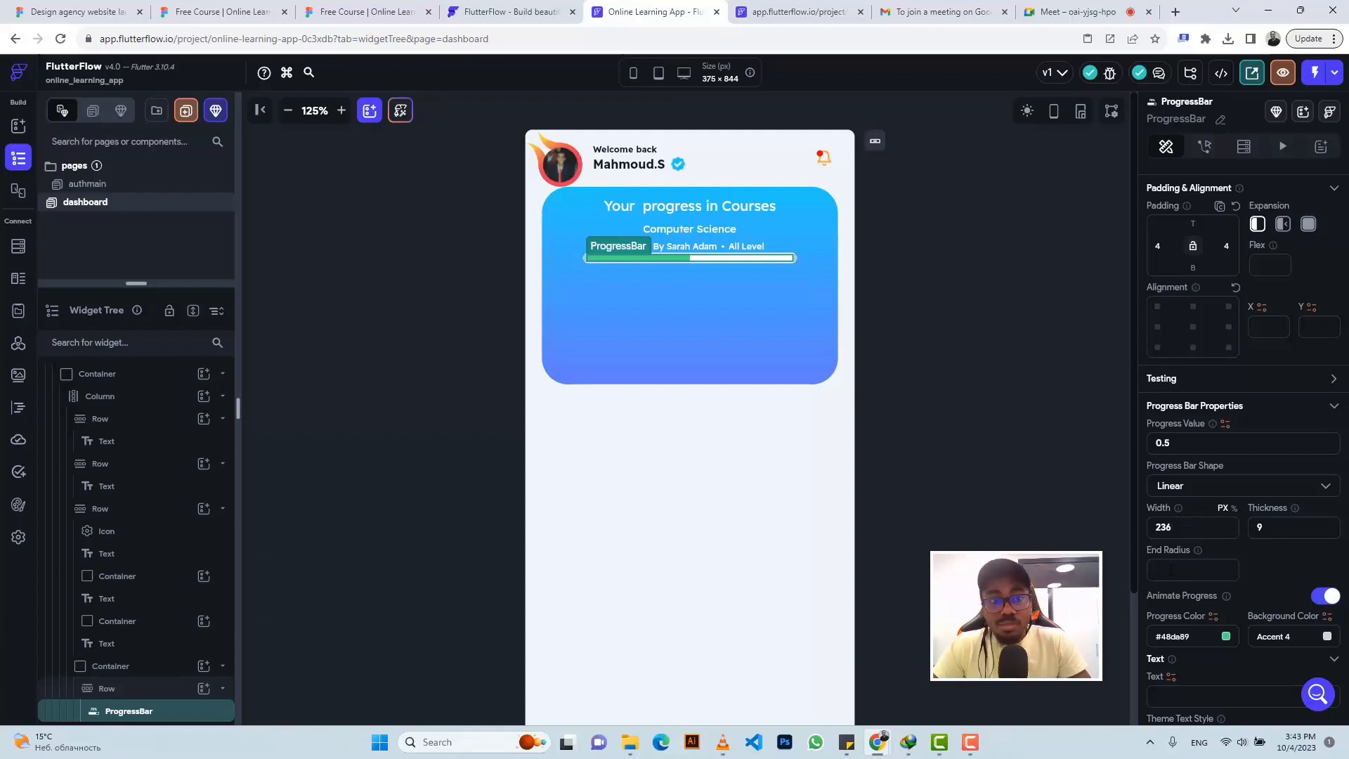
left_click(365, 12)
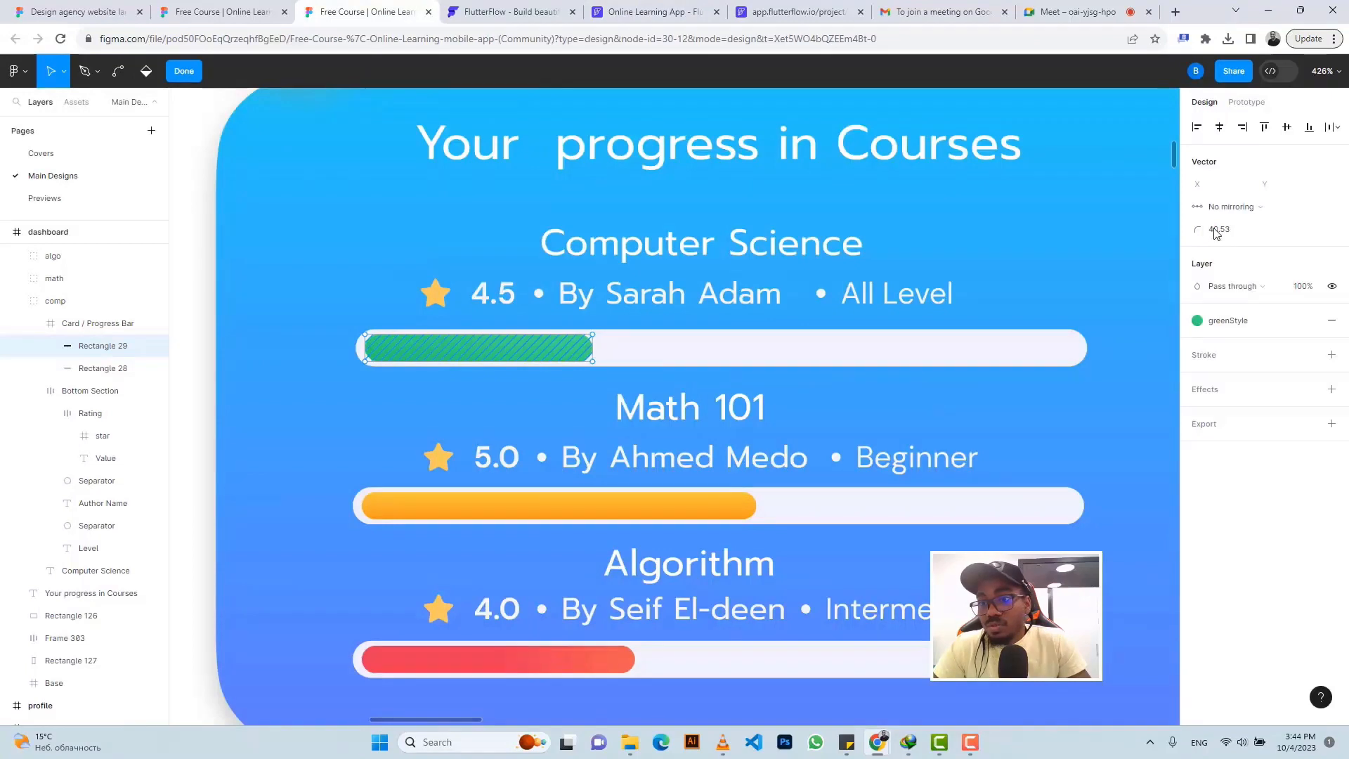
left_click(647, 12)
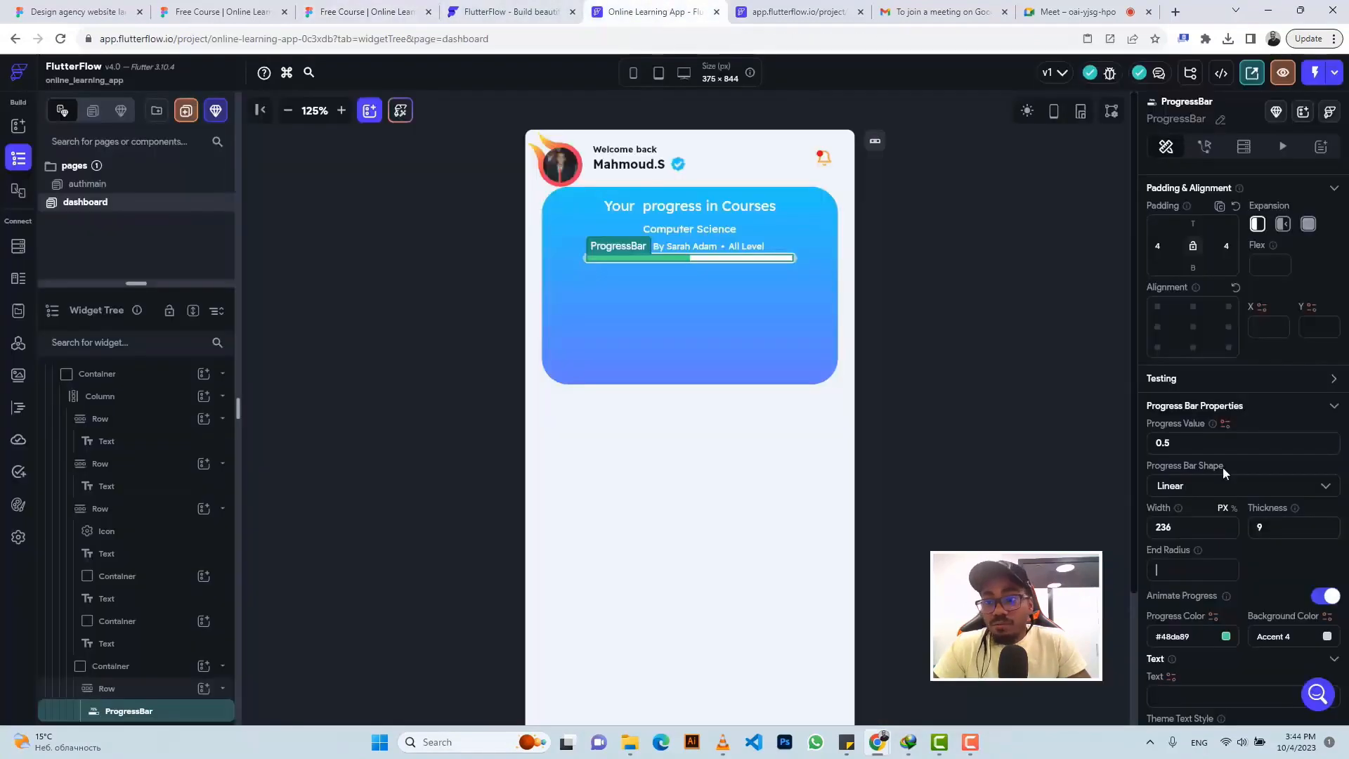
type("4")
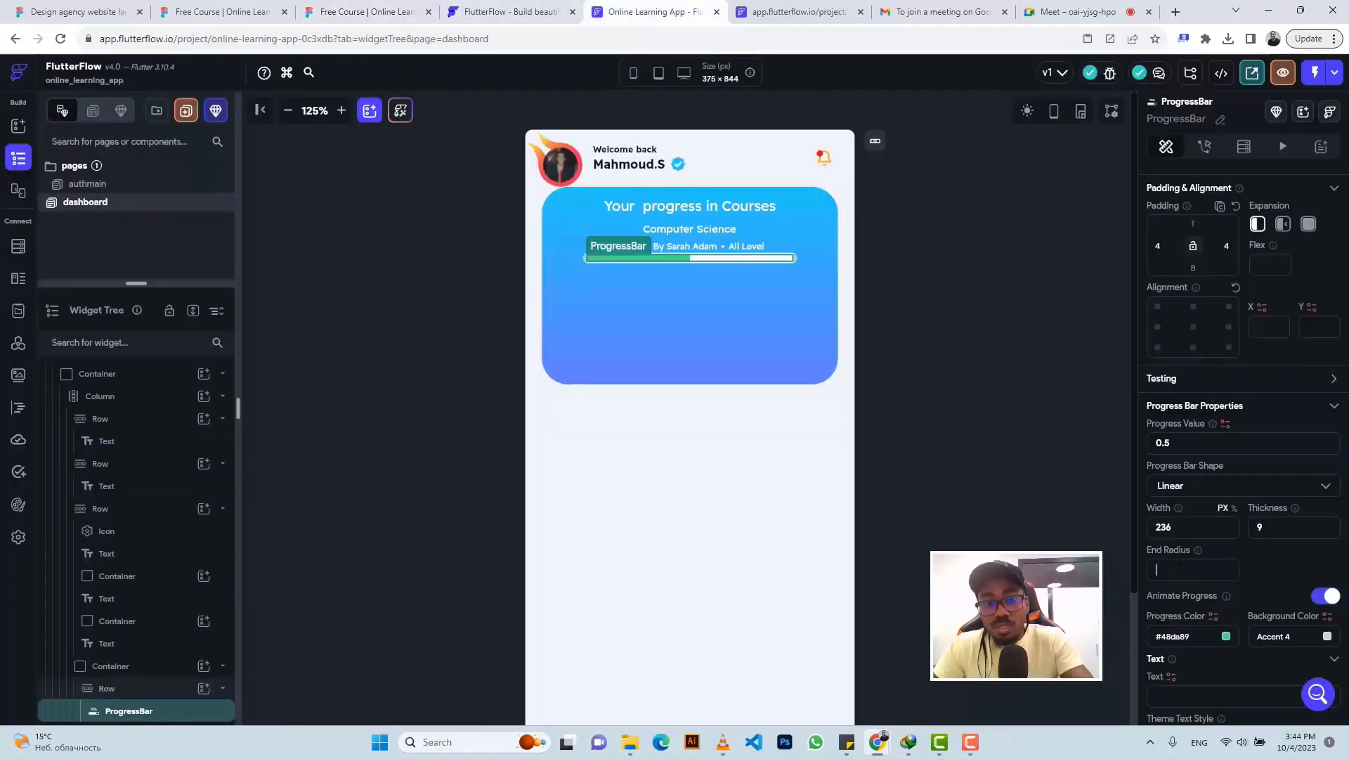
type("0")
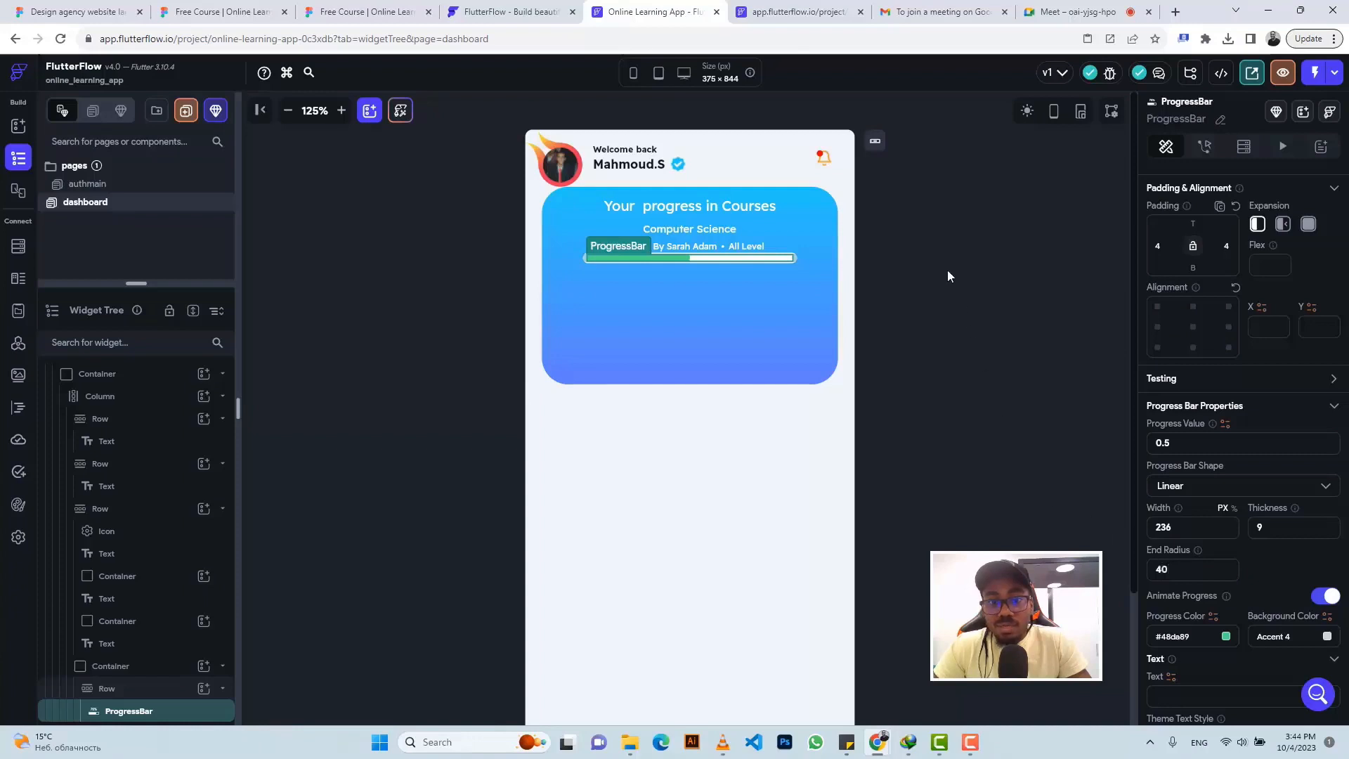
left_click(941, 240)
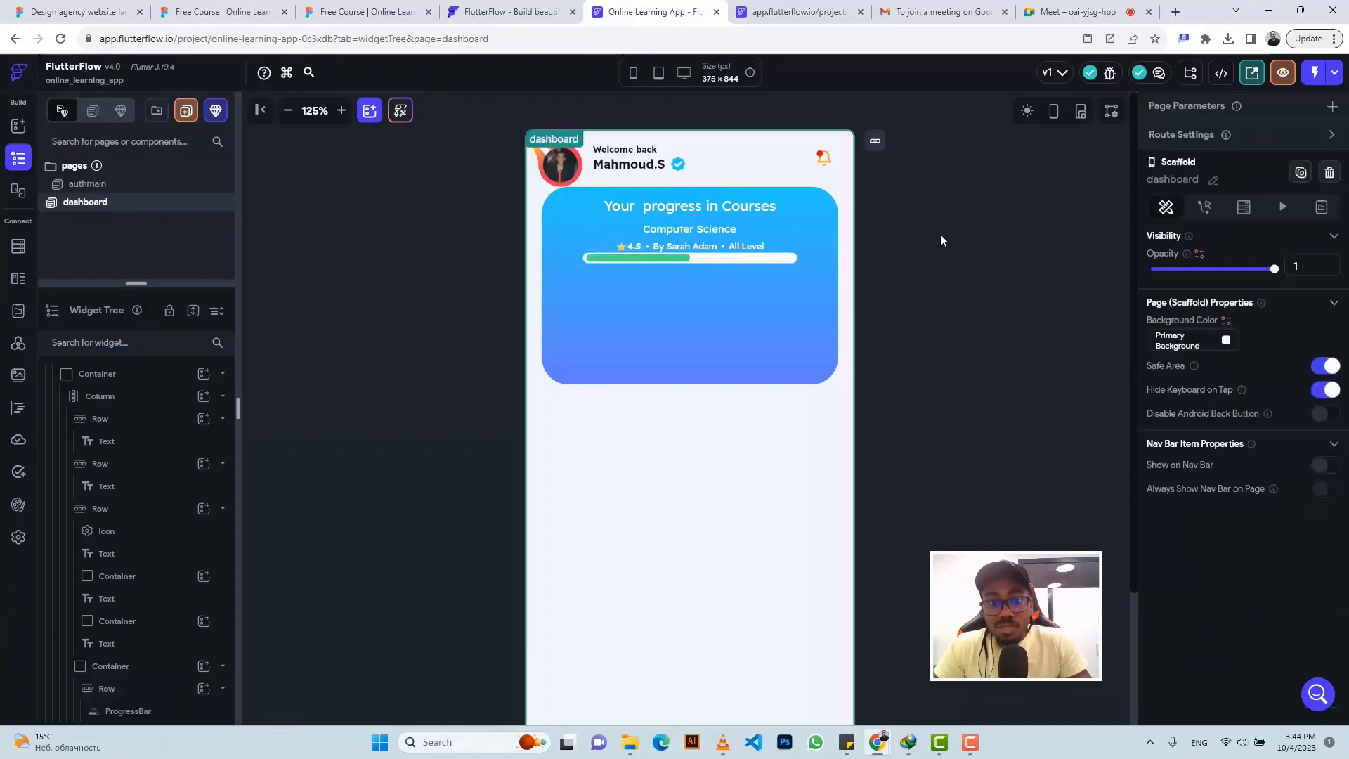
Check the light background rectangle in Figma, then set the top padding of the FlutterFlow Container around the ProgressBar to 5
left_click(794, 259)
left_click(112, 665)
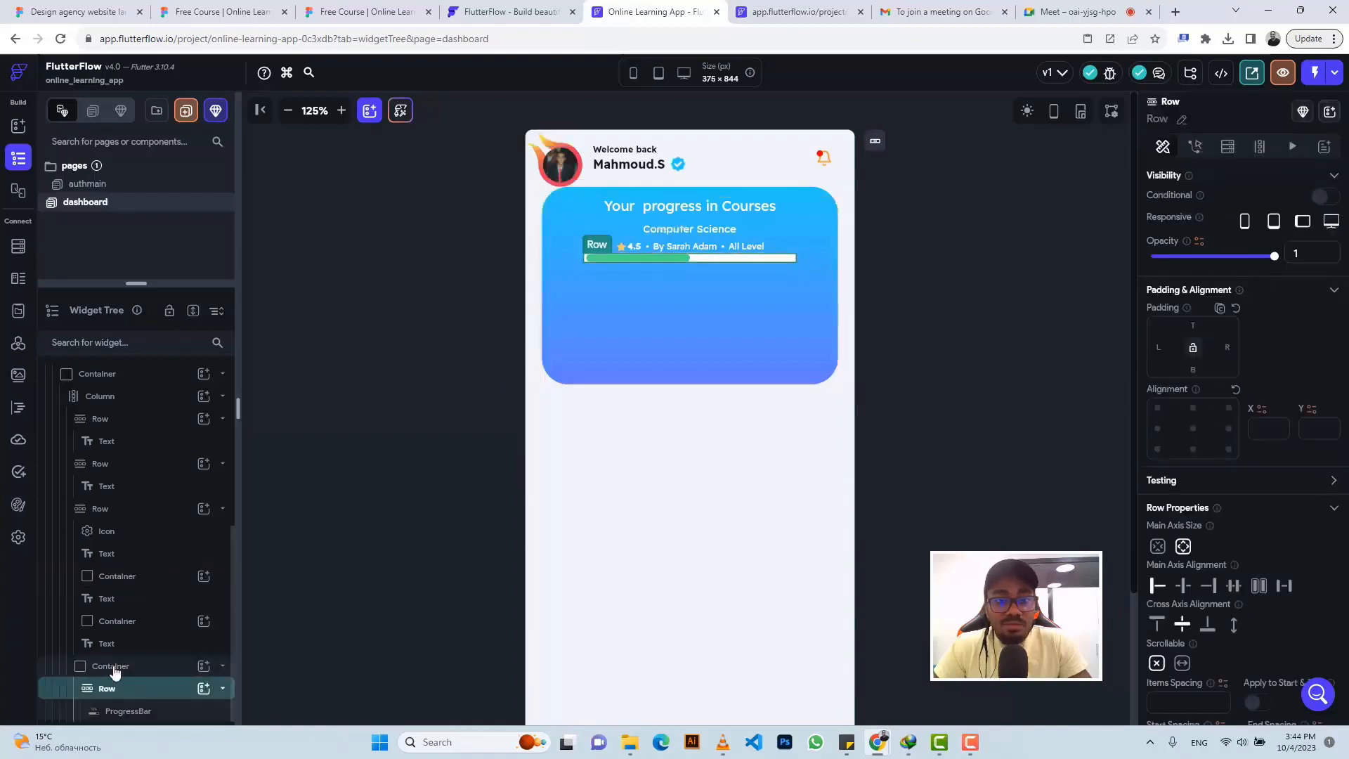
left_click(341, 8)
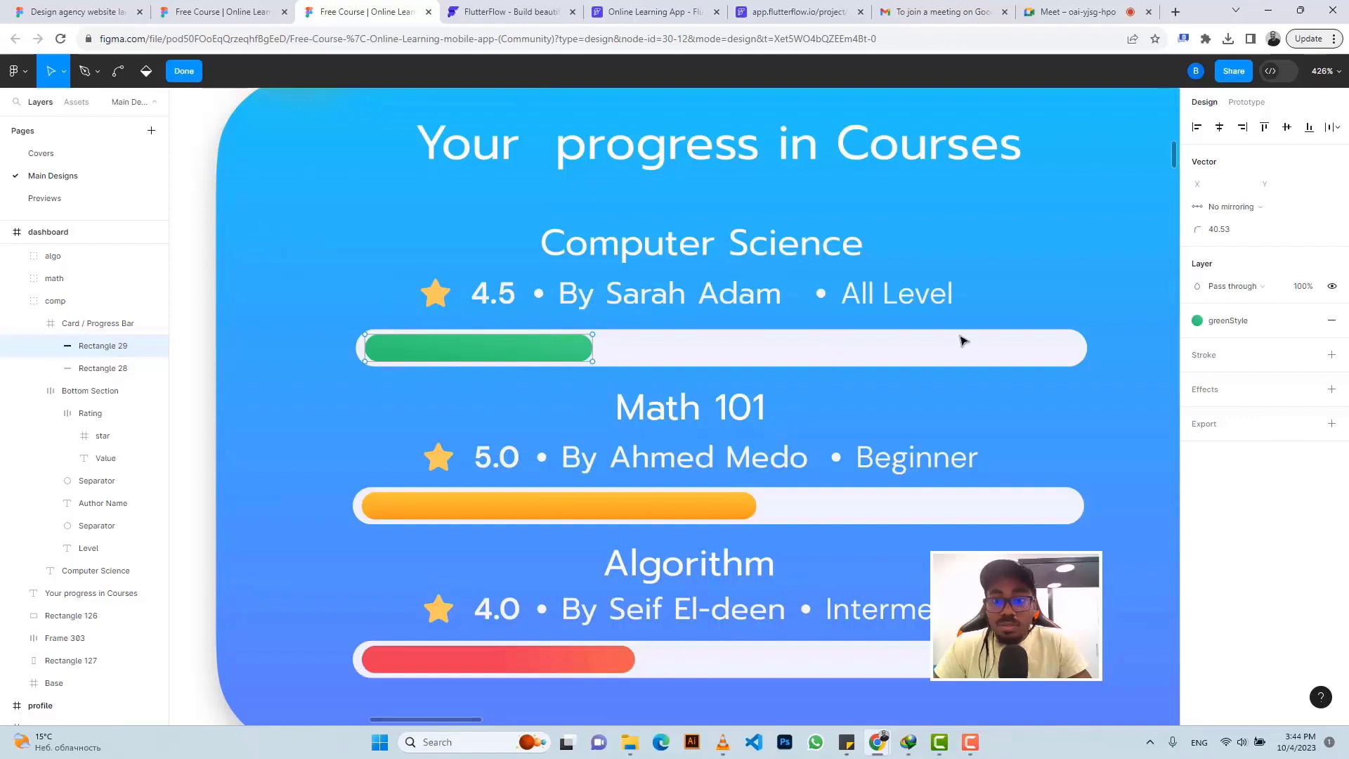
left_click(211, 125)
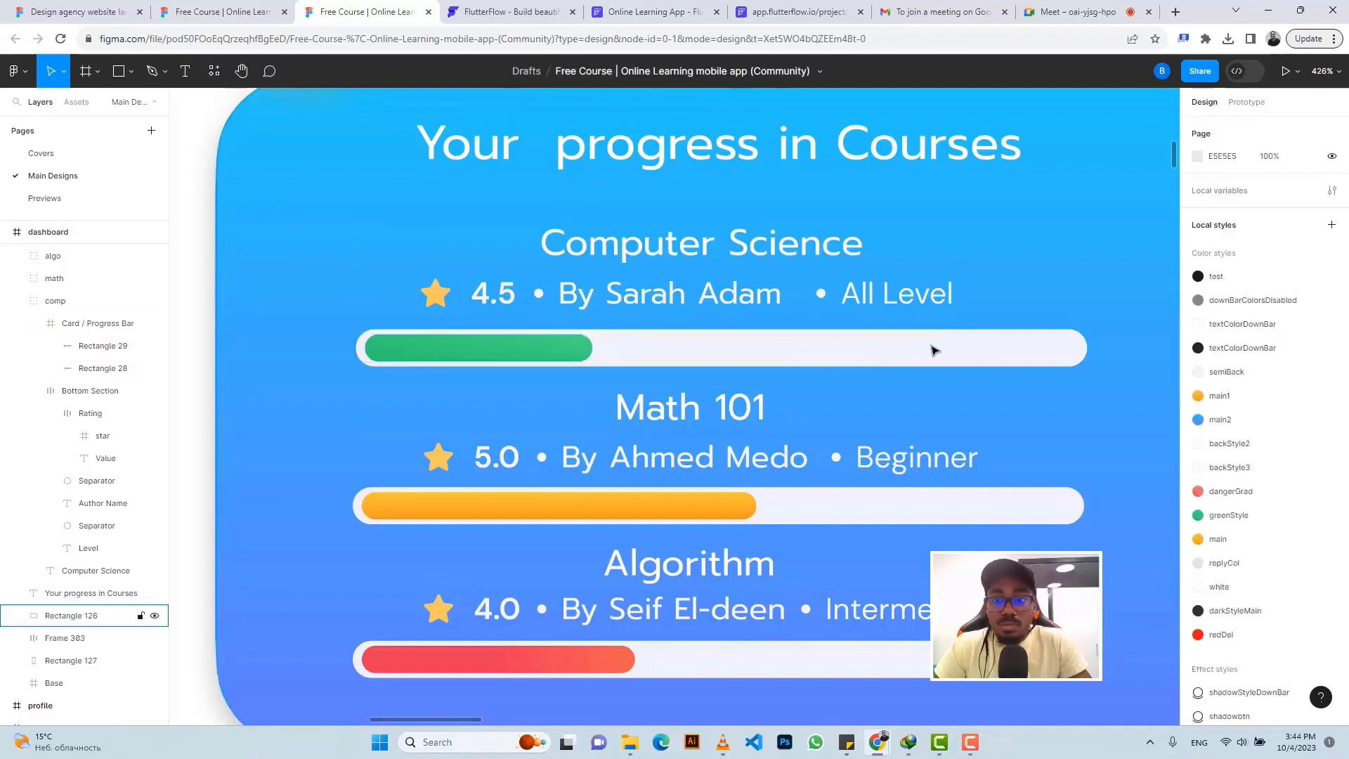
double_click(1012, 338)
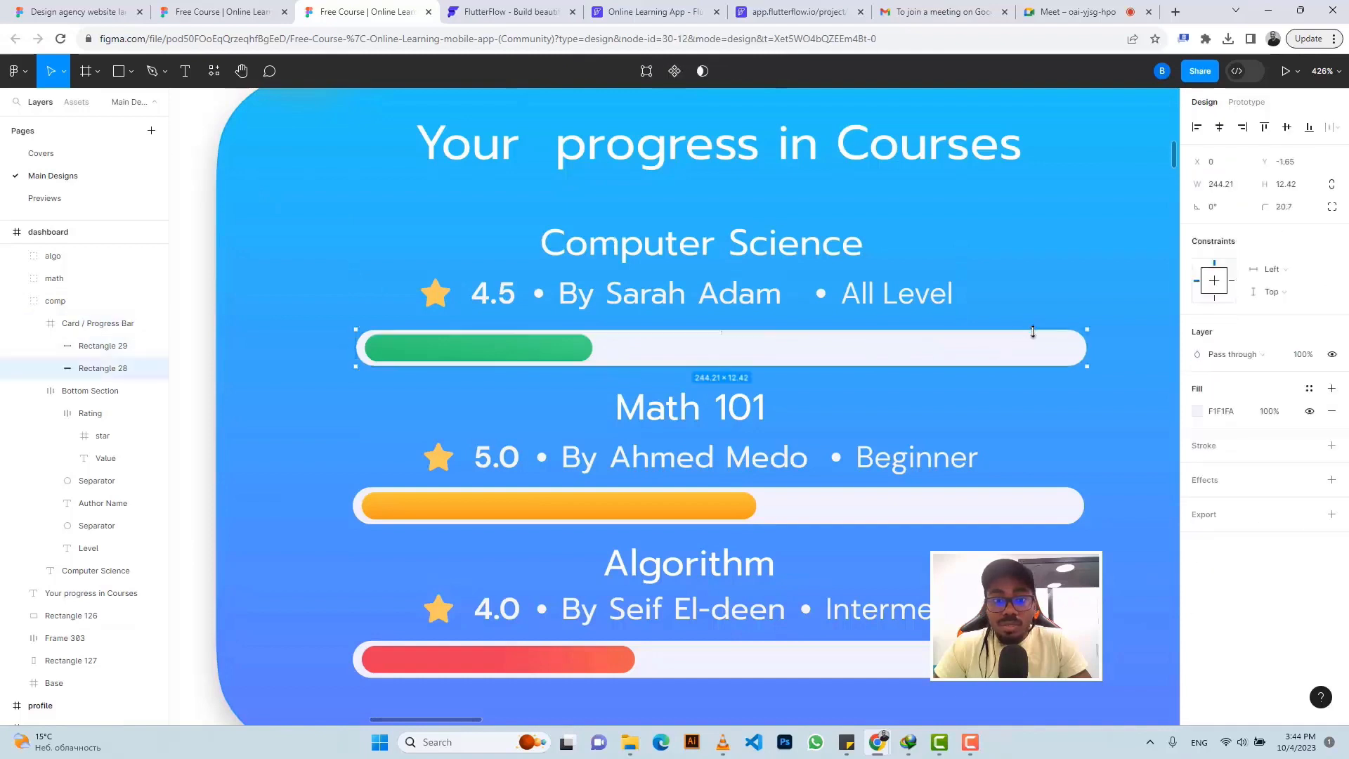
left_click(670, 7)
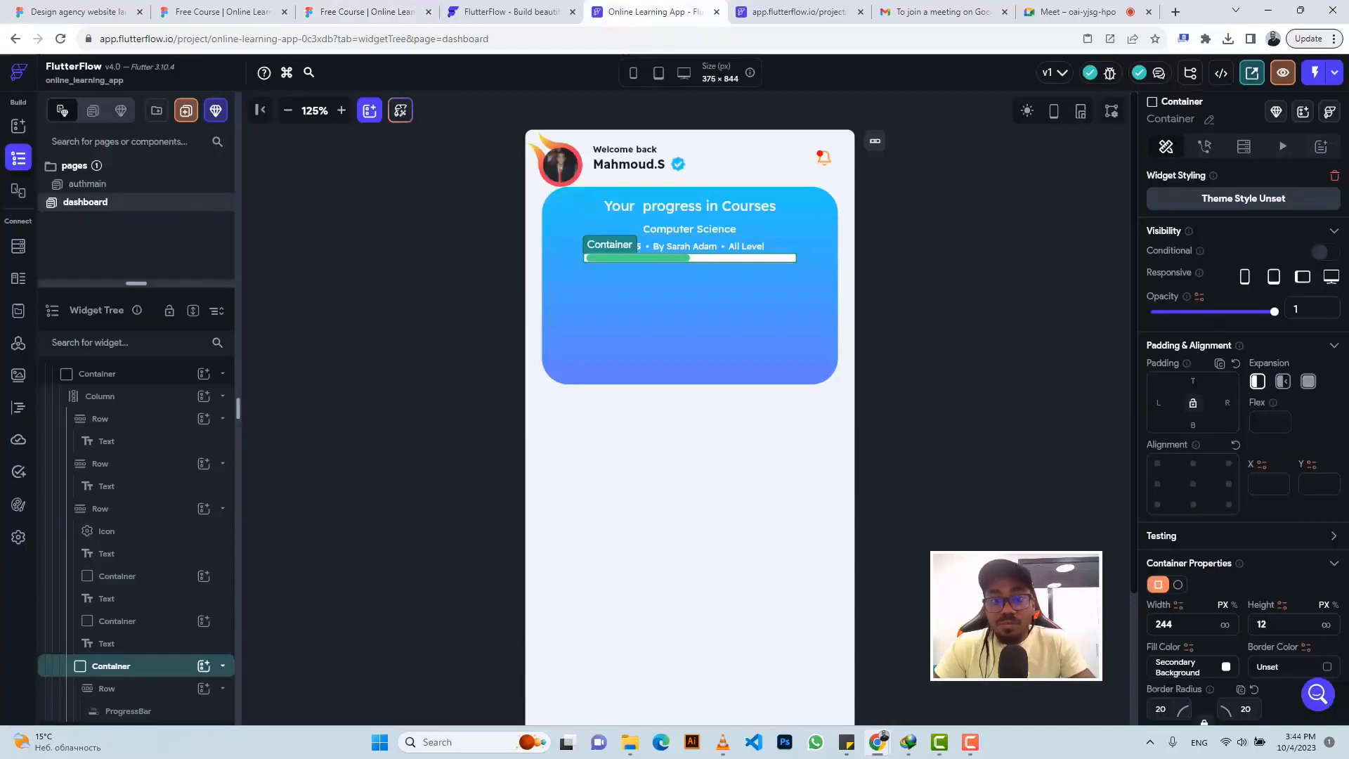
type("5")
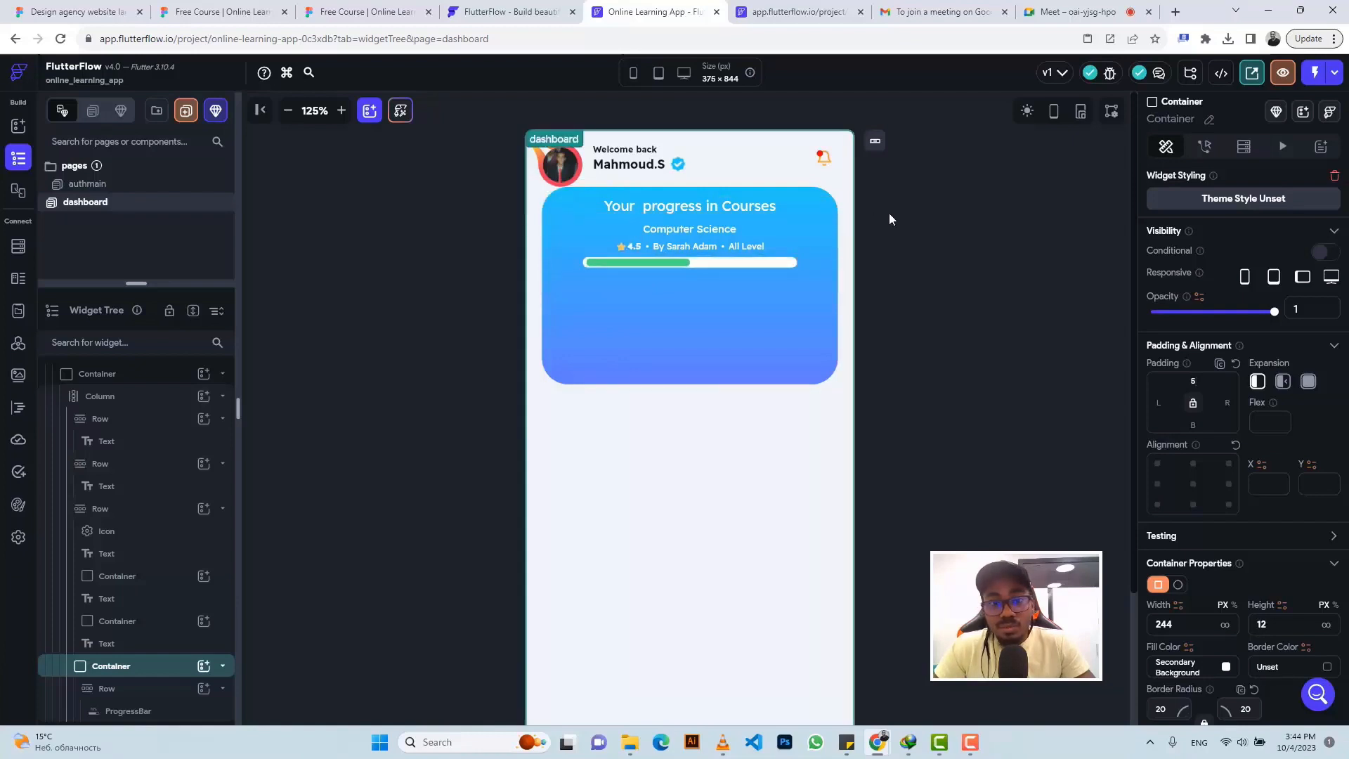
Set the ProgressBar's left padding to 2 and compare the card with the Figma design
left_click(664, 262)
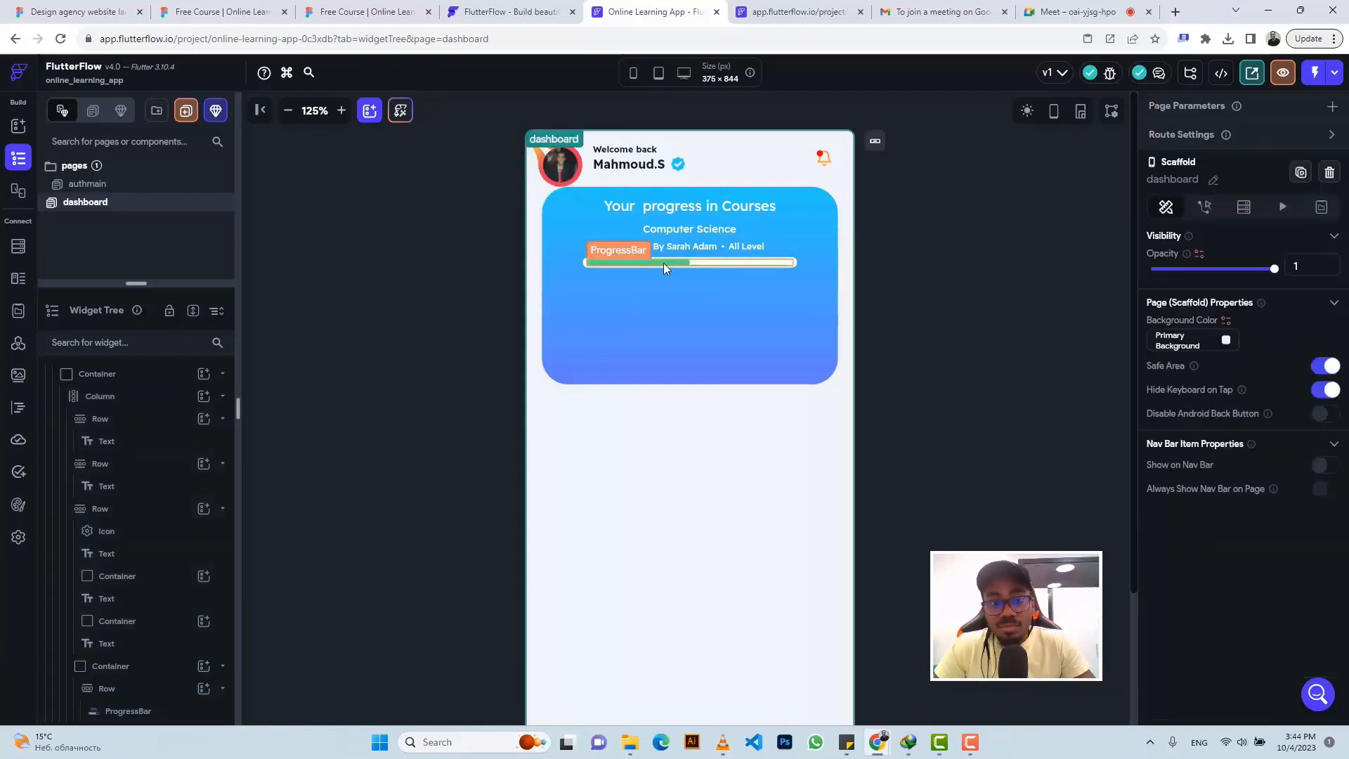
left_click(663, 263)
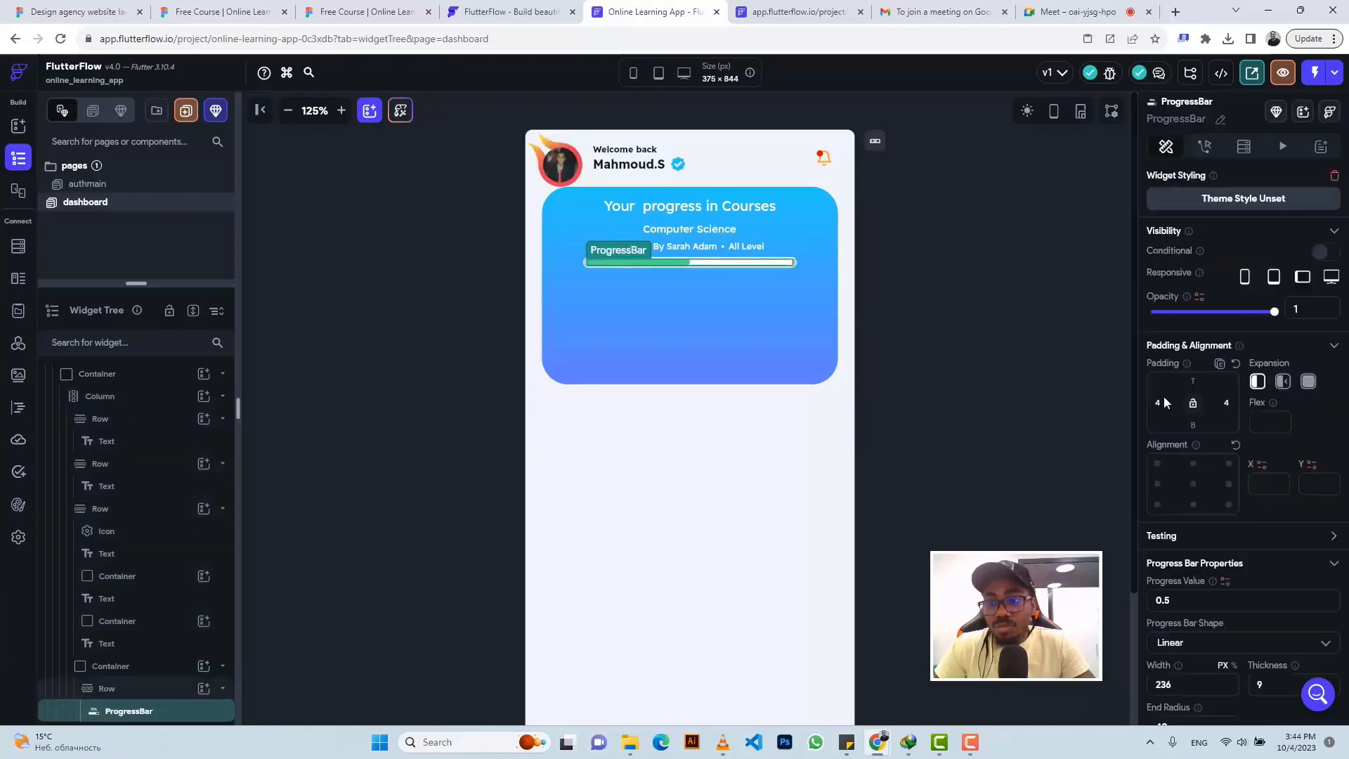
left_click_drag(1161, 406, 1147, 409)
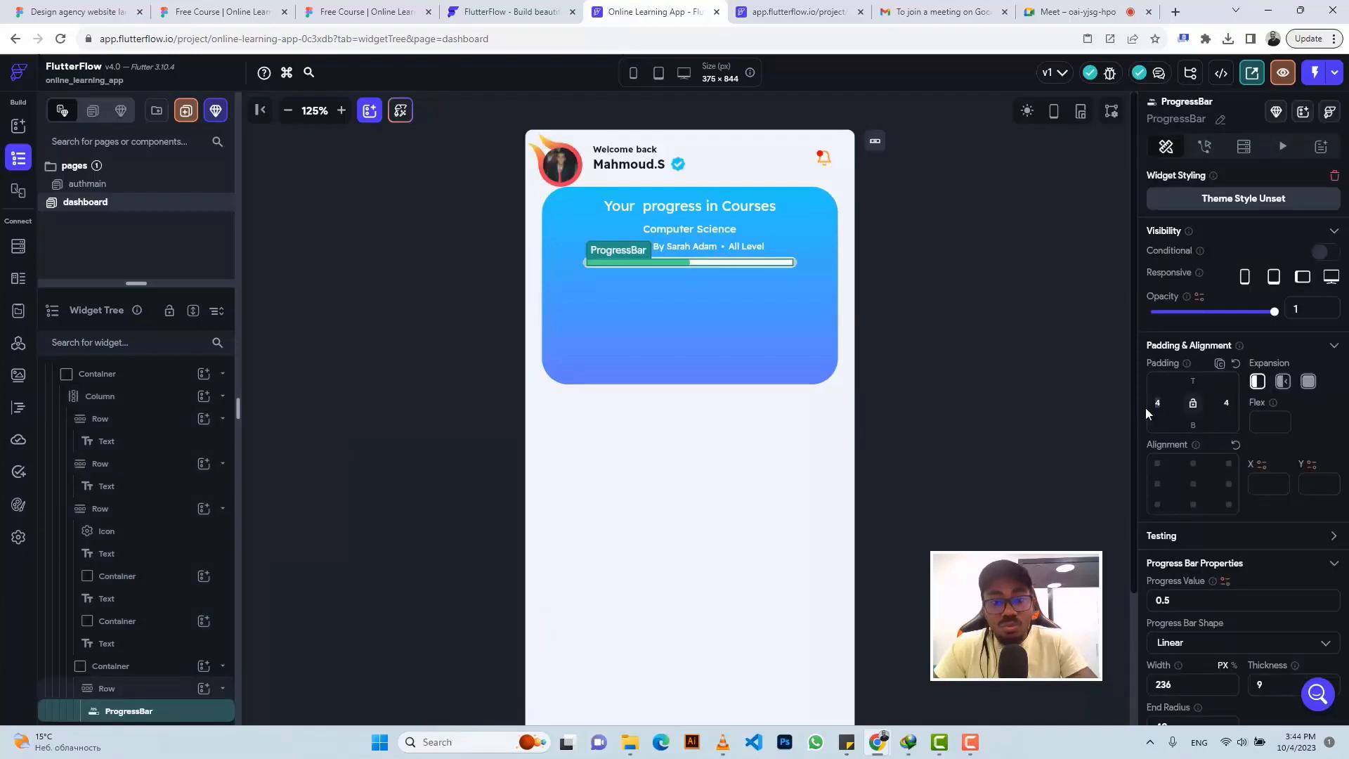
type("2")
left_click(1018, 319)
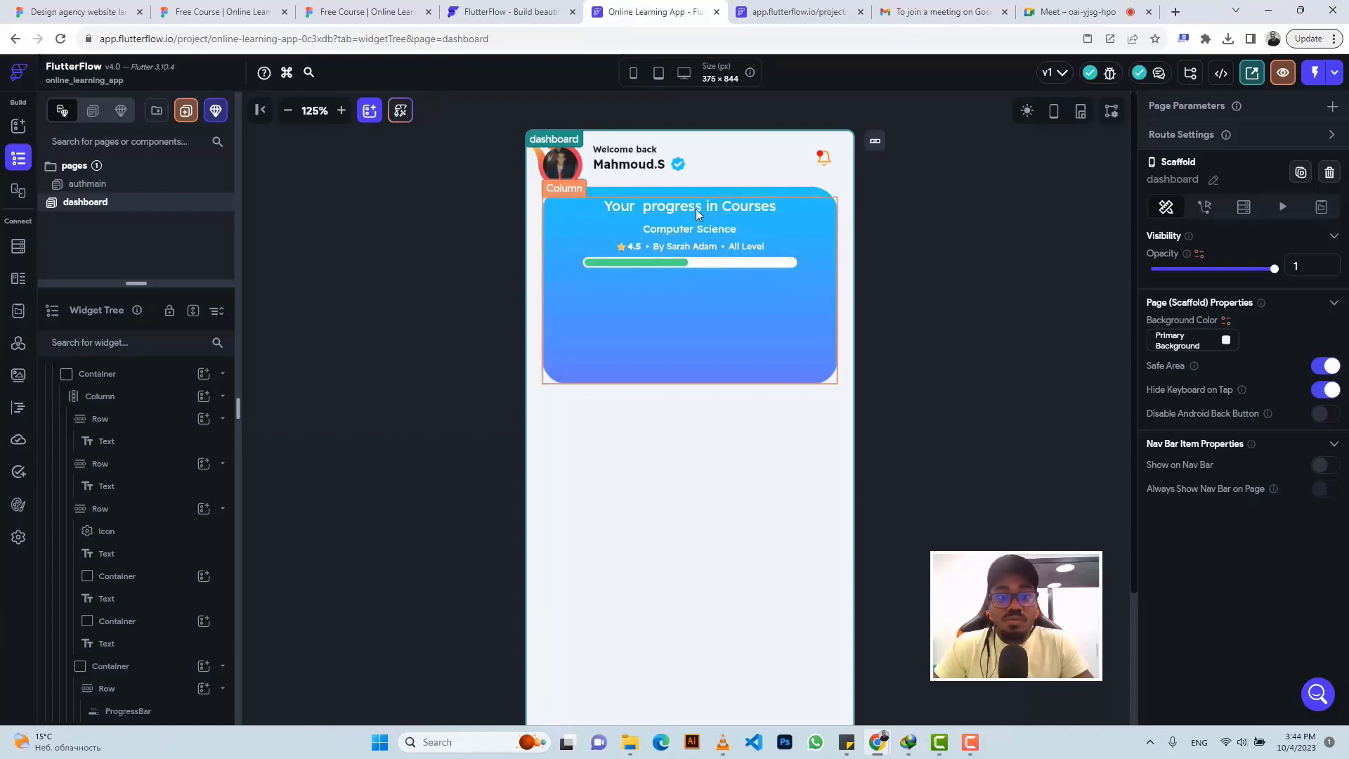
left_click(366, 9)
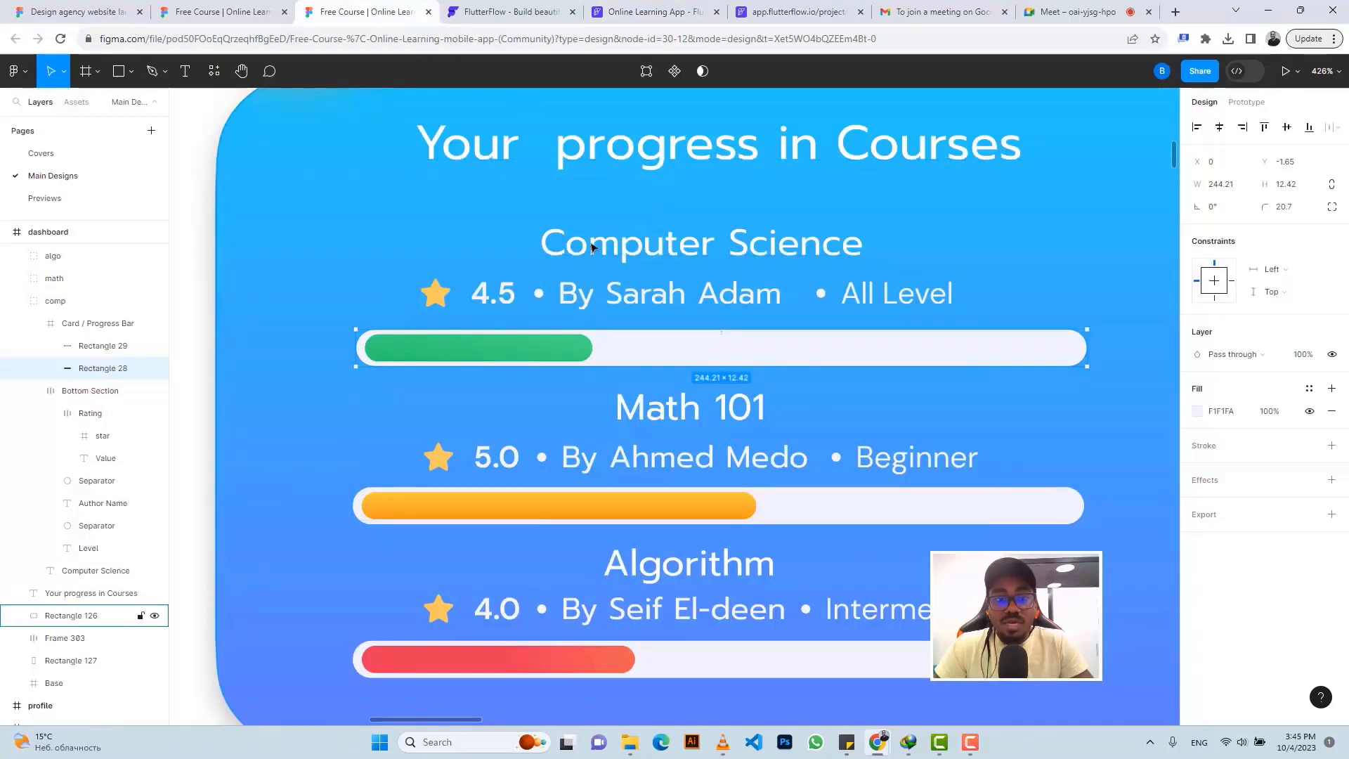
left_click(680, 9)
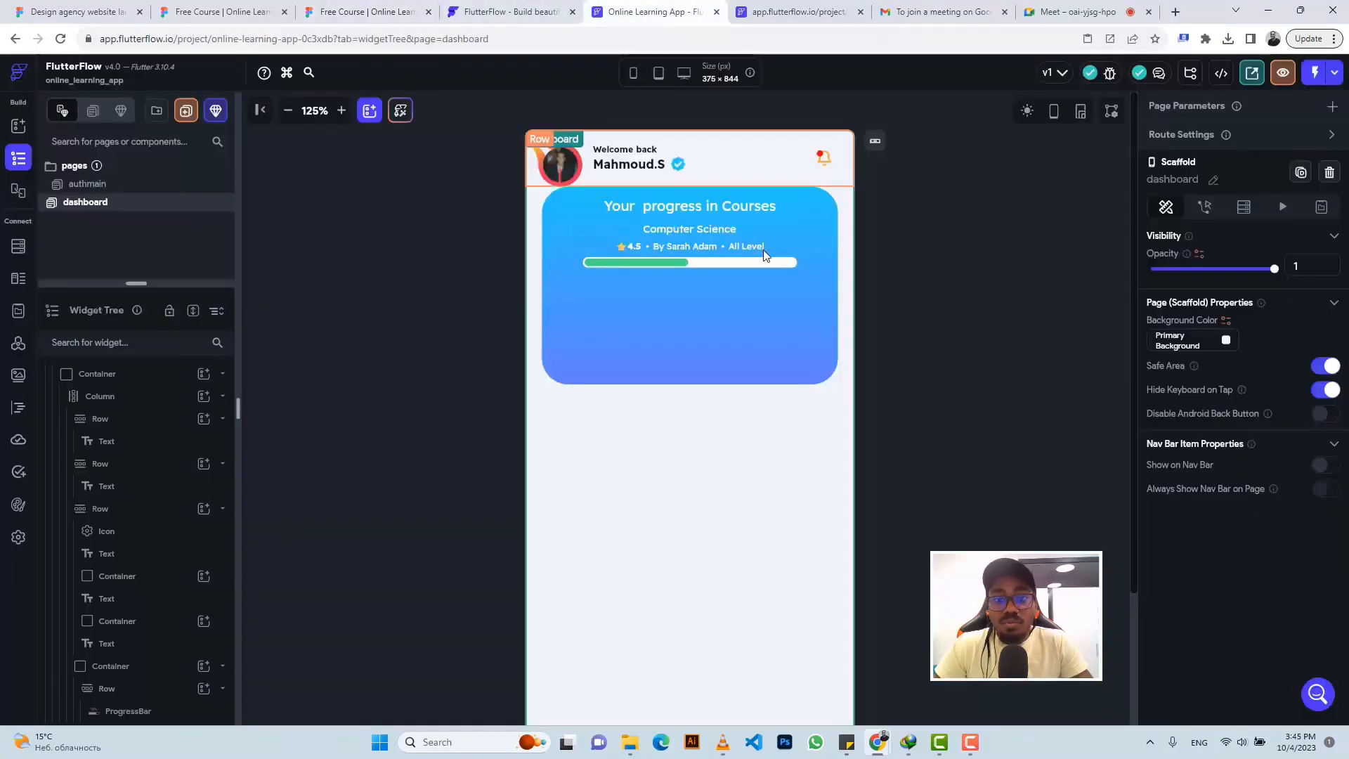